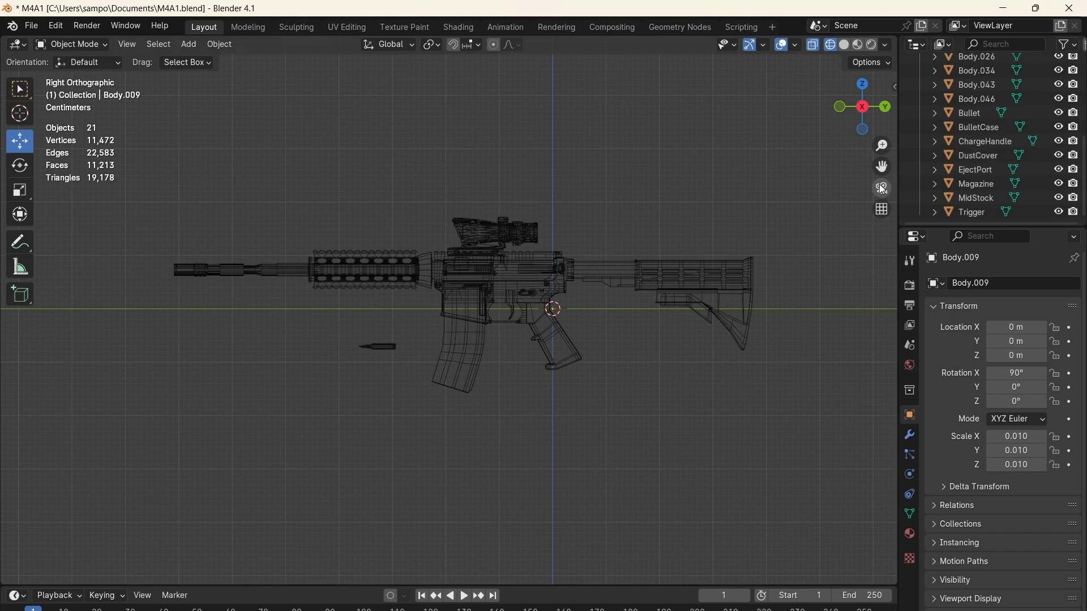
Select the main rifle mesh and inspect it, ending in the right orthographic view
scroll(981, 188, "up", 7)
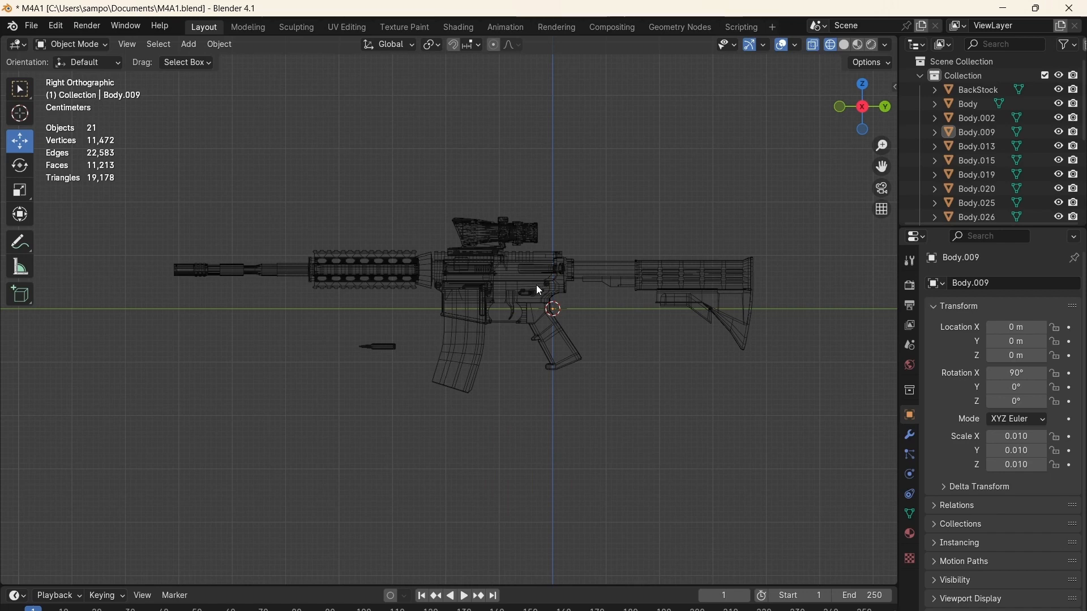
scroll(536, 284, "up", 1)
left_click(456, 304)
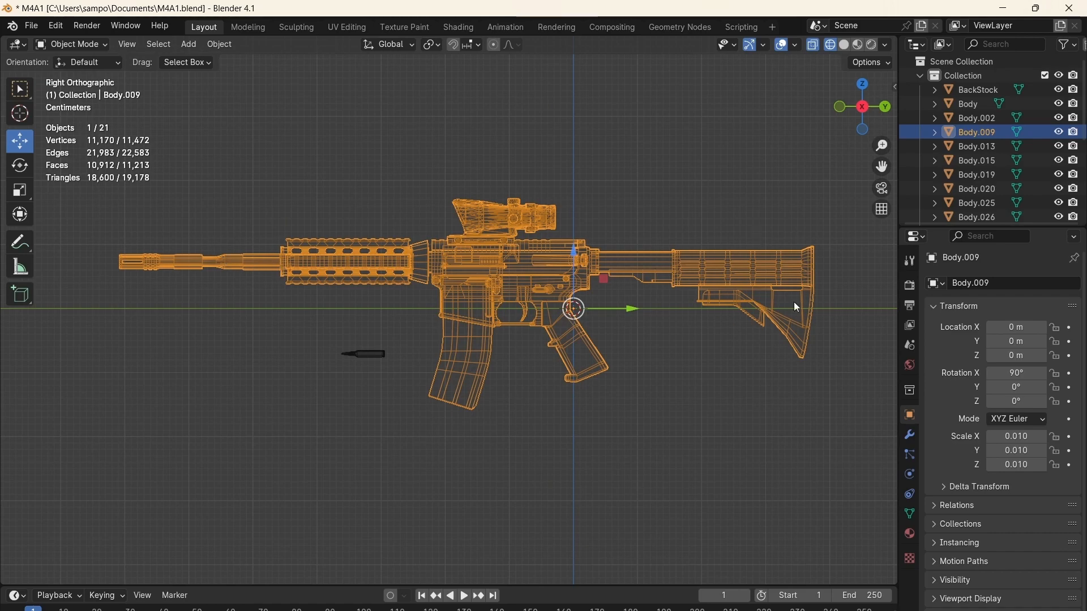
mouse_move(875, 101)
left_mouse_down()
mouse_move(857, 112)
mouse_move(827, 109)
mouse_move(825, 98)
mouse_move(894, 108)
mouse_move(863, 109)
left_mouse_up()
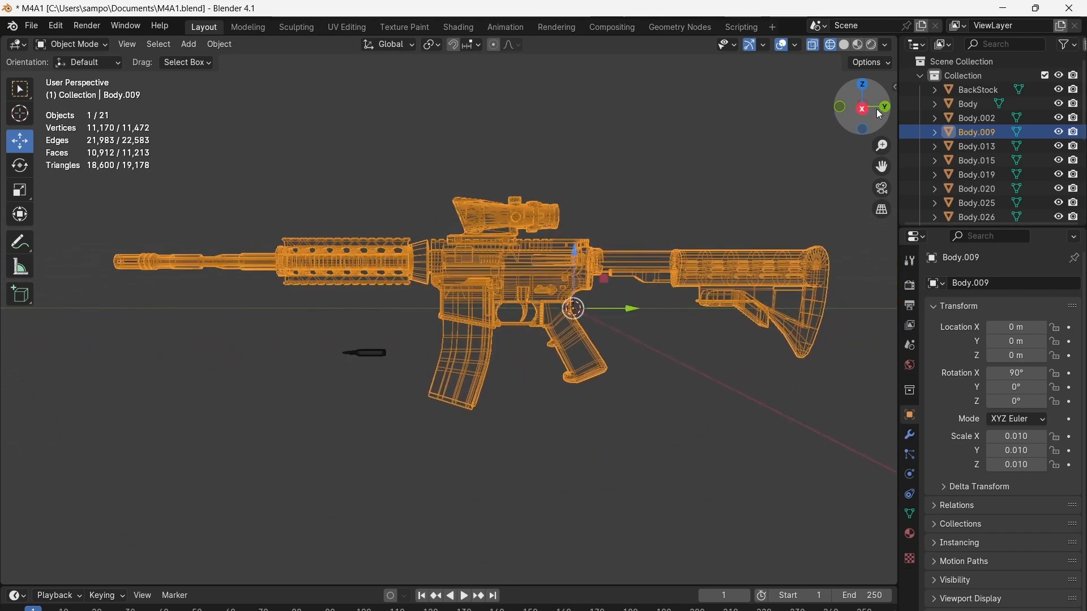
left_click(864, 110)
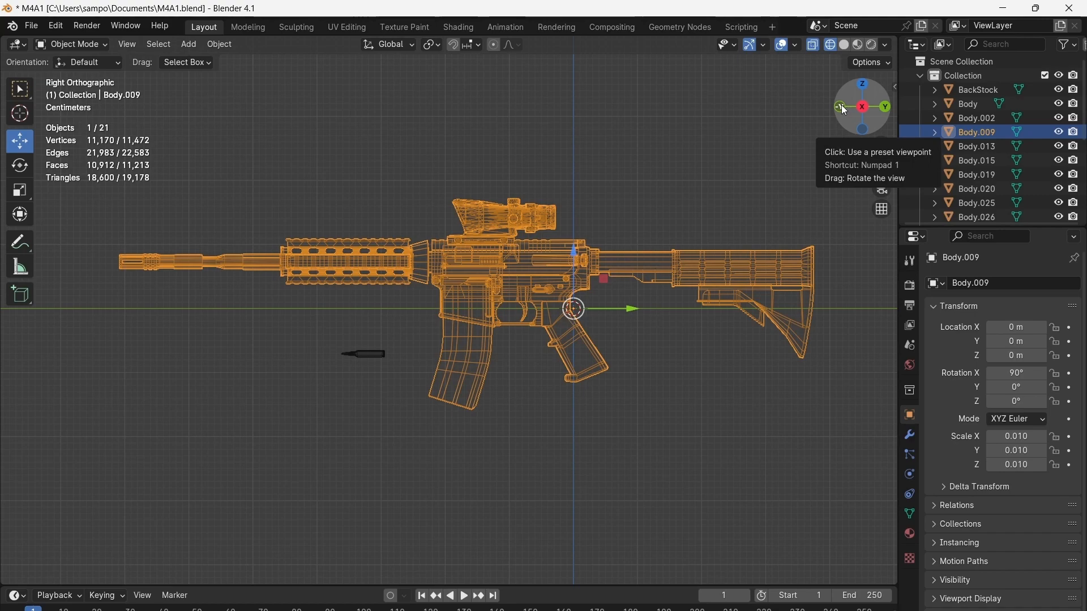
left_click_drag(843, 107, 792, 110)
left_click(857, 110)
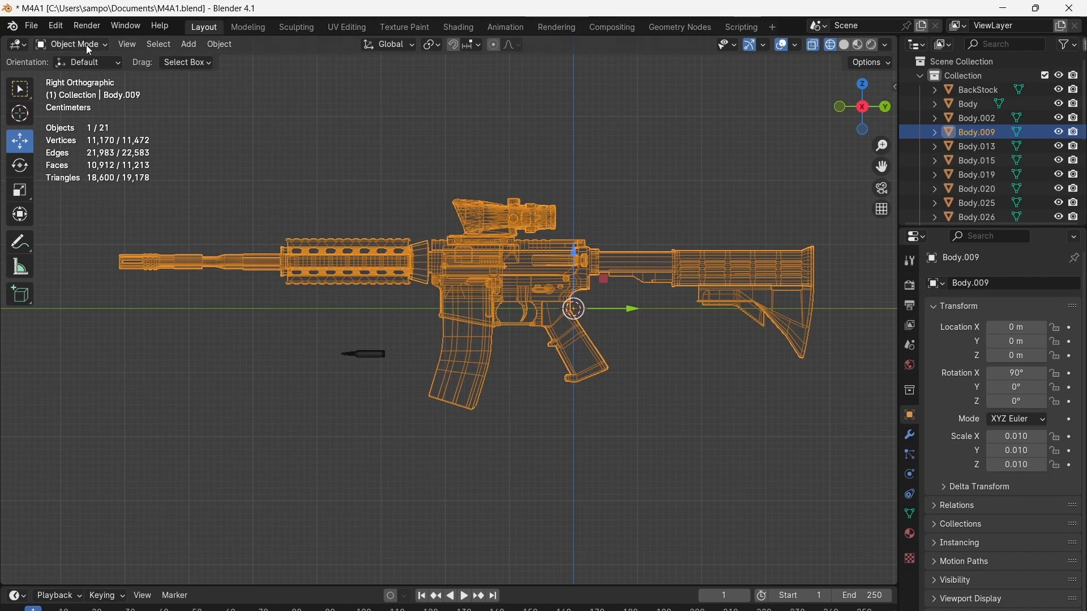
Select all geometry of the main rifle mesh in Edit Mode and separate it by loose parts
right_click(419, 254)
left_click(77, 45)
left_click(73, 58)
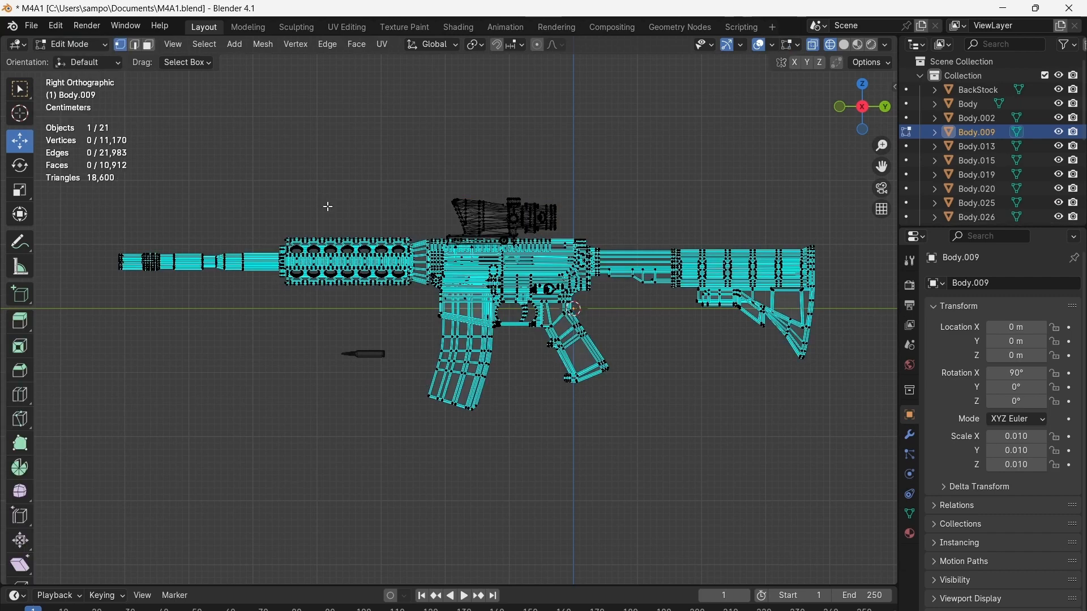
scroll(781, 360, "down", 2)
left_click_drag(812, 437, 162, 153)
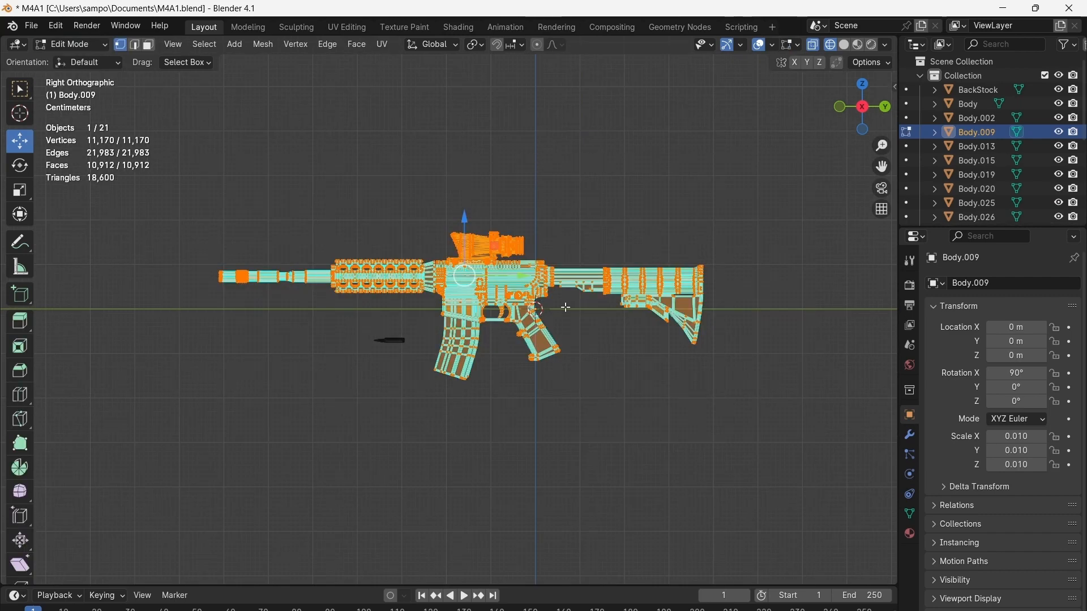
right_click(383, 281)
mouse_move(338, 557)
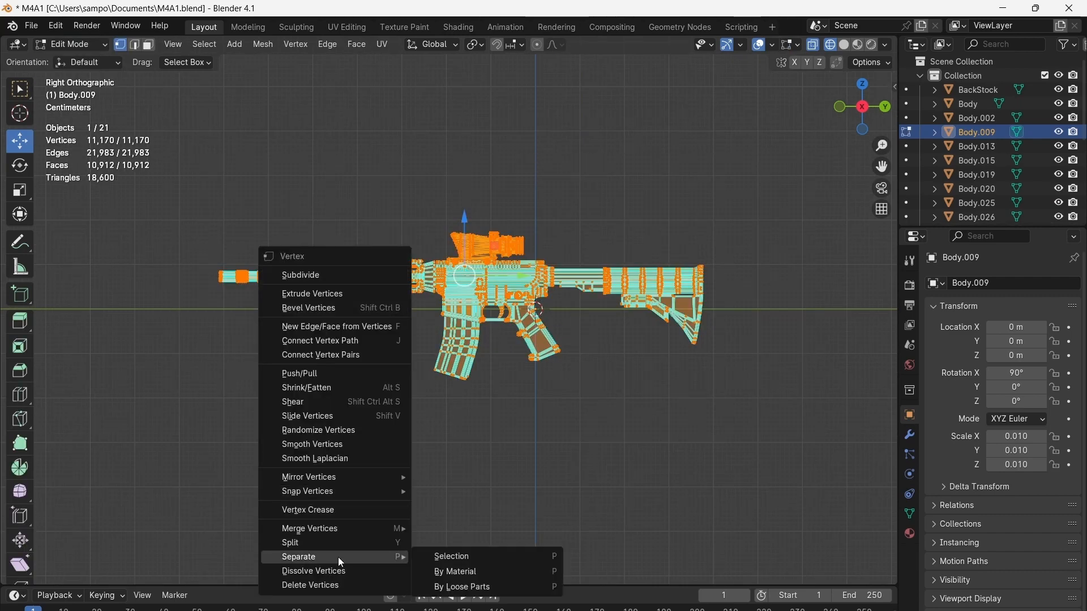
left_click(471, 589)
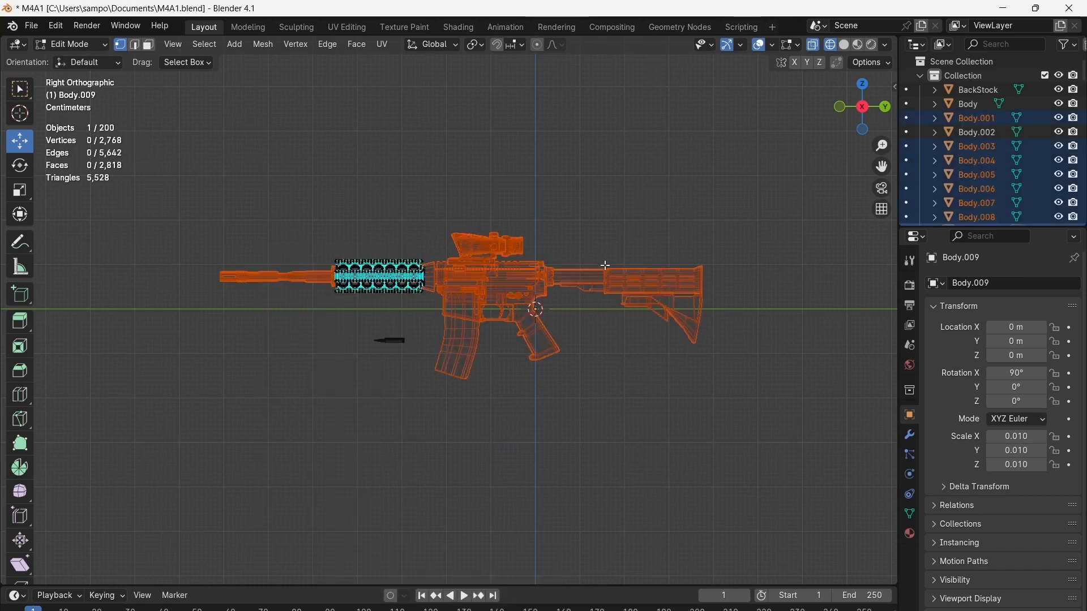
Look through the scene's object list to examine the separated Body parts
scroll(1028, 149, "down", 10)
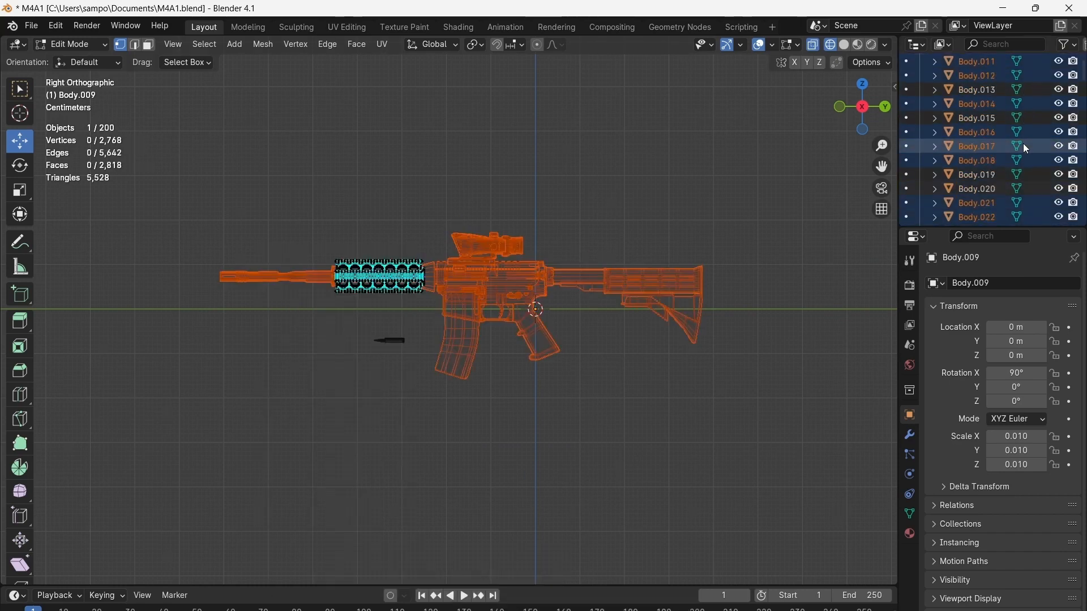
scroll(1025, 148, "down", 20)
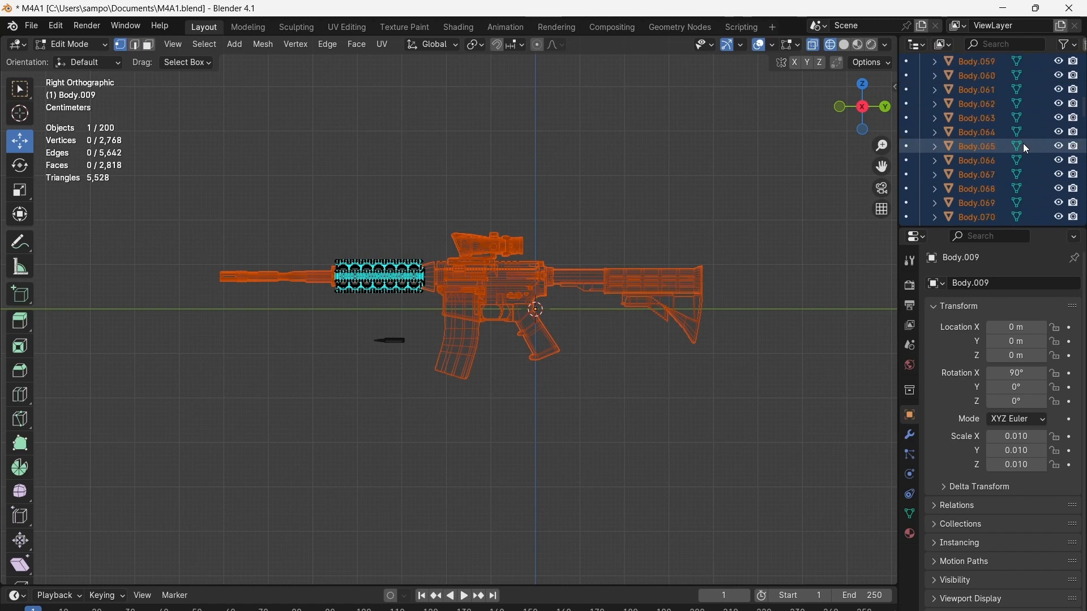
scroll(1026, 147, "down", 20)
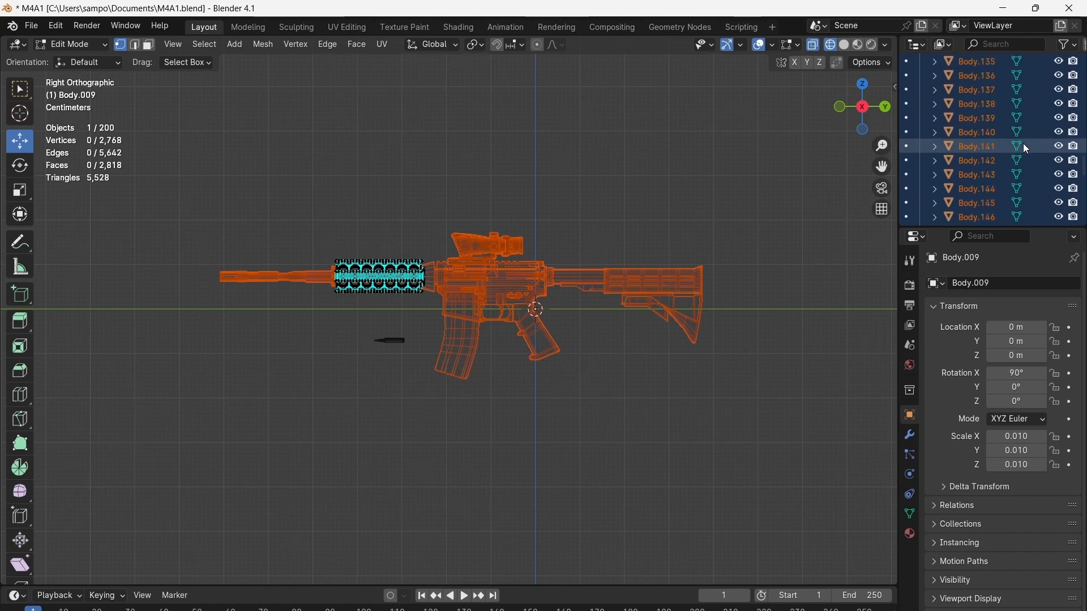
scroll(1024, 144, "down", 16)
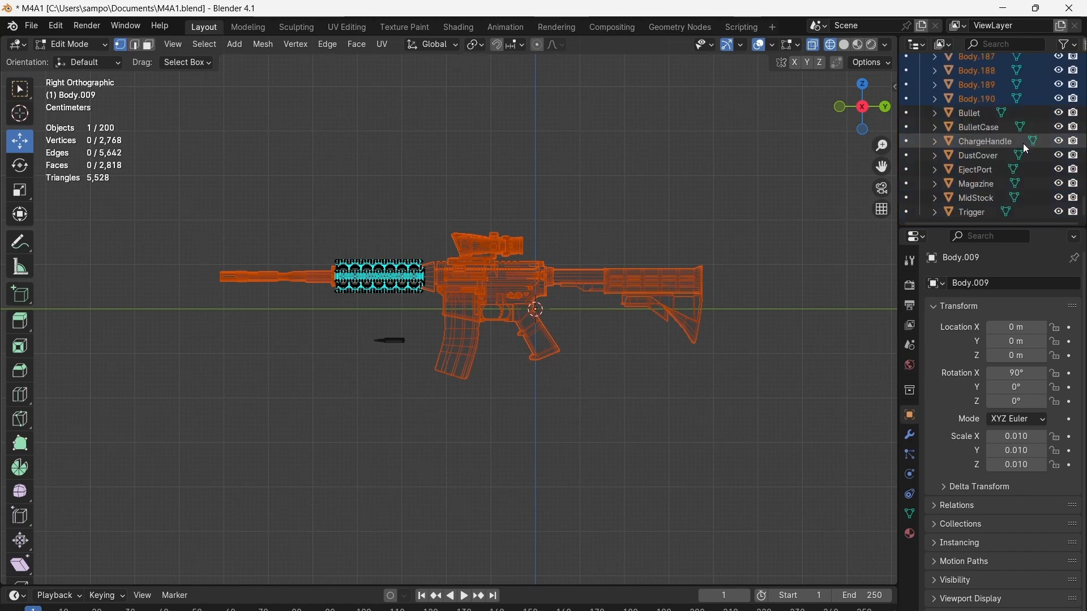
scroll(1024, 144, "up", 8)
scroll(1024, 144, "down", 4)
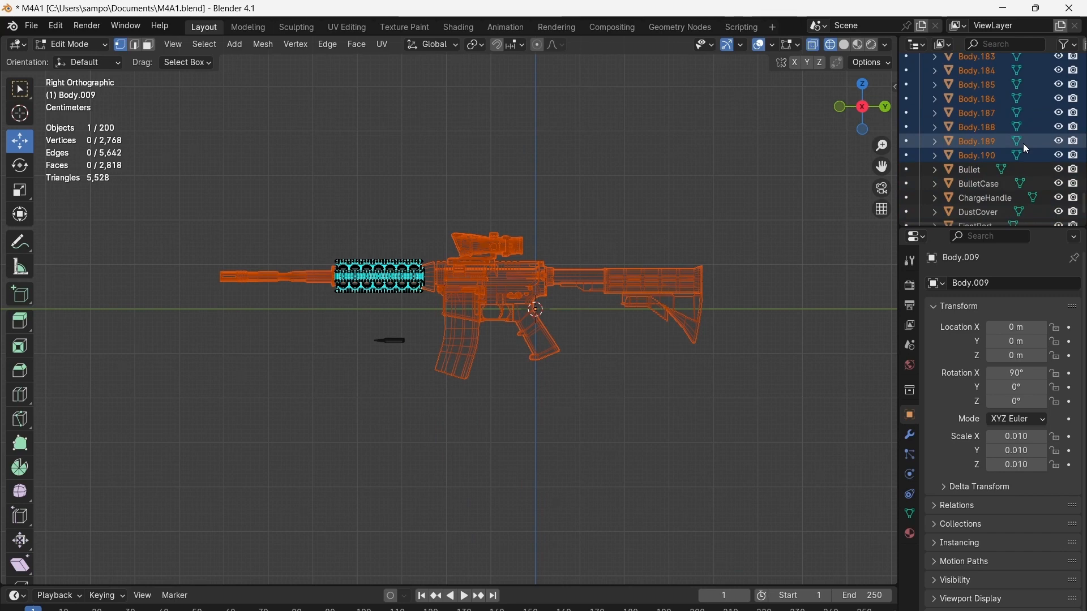
scroll(1023, 165, "up", 20)
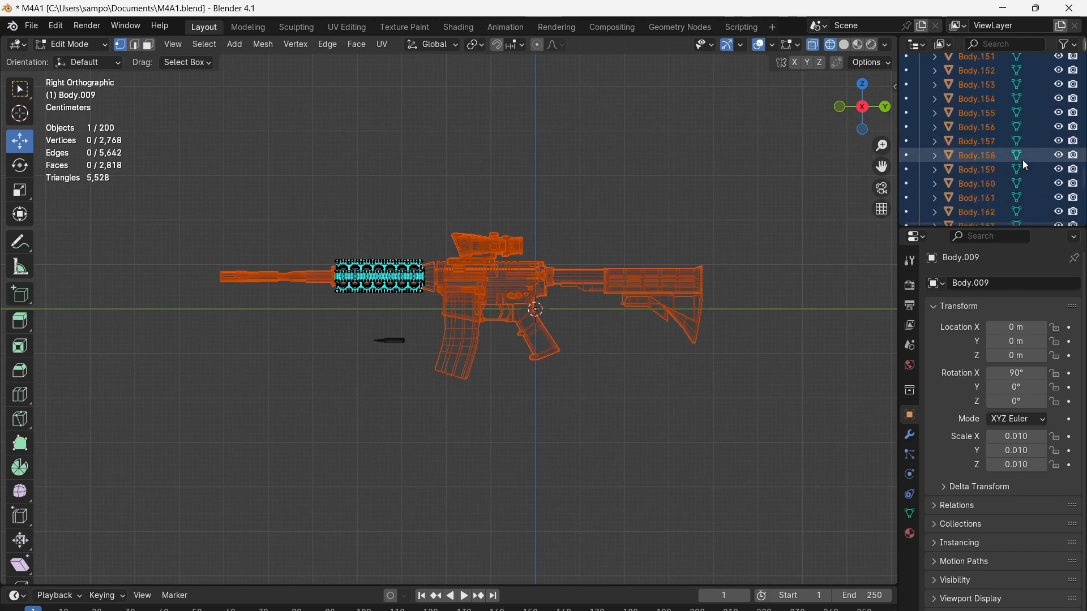
scroll(1026, 164, "up", 17)
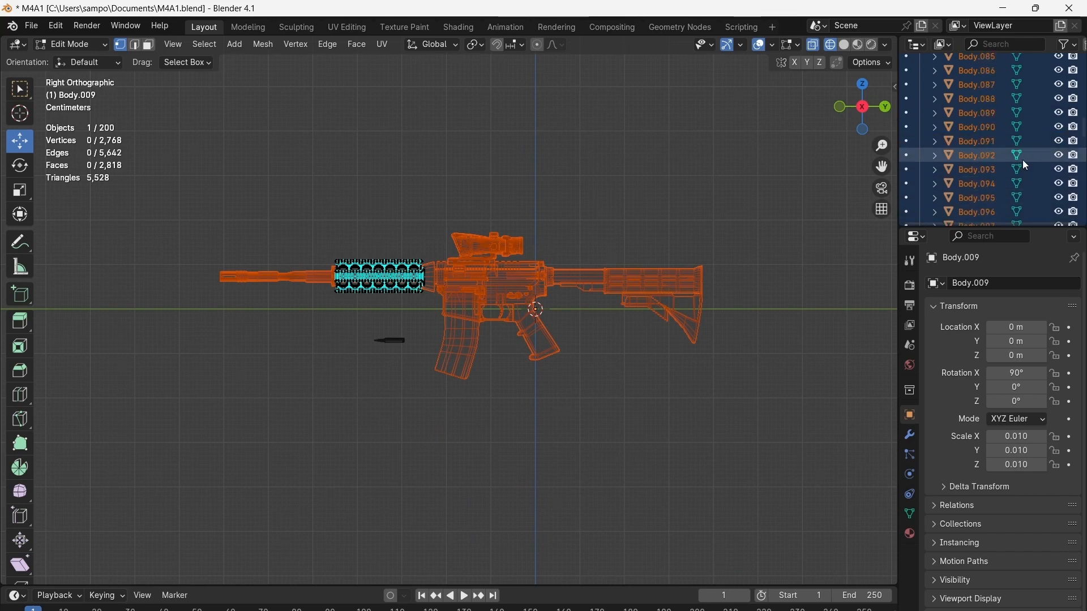
scroll(1023, 160, "up", 7)
Separate the whole handguard geometry from Body.009 by selection and return to Object Mode
scroll(226, 288, "up", 4)
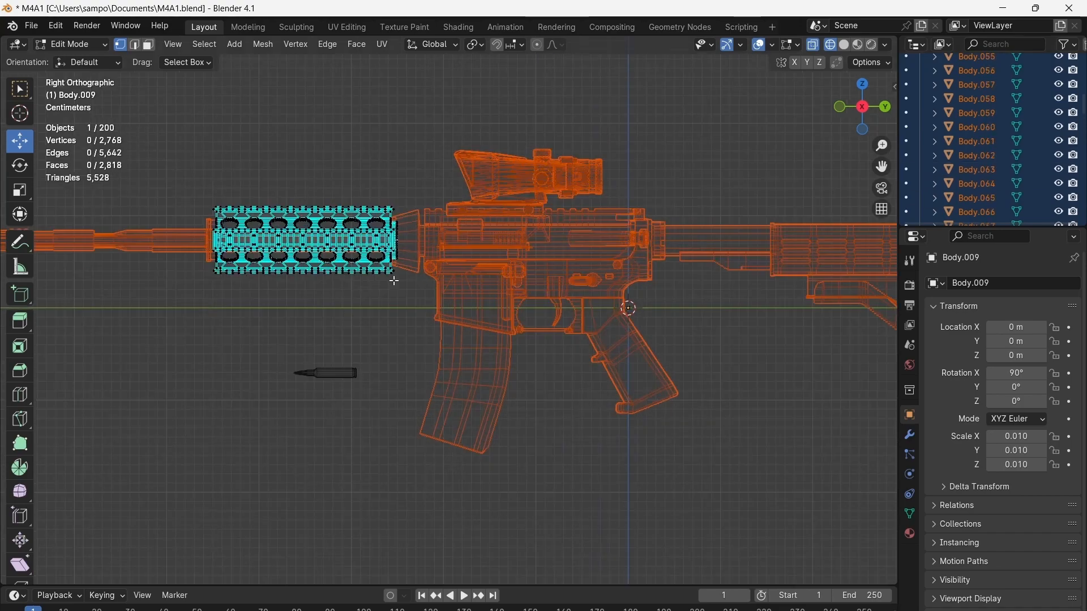
left_click_drag(486, 346, 188, 137)
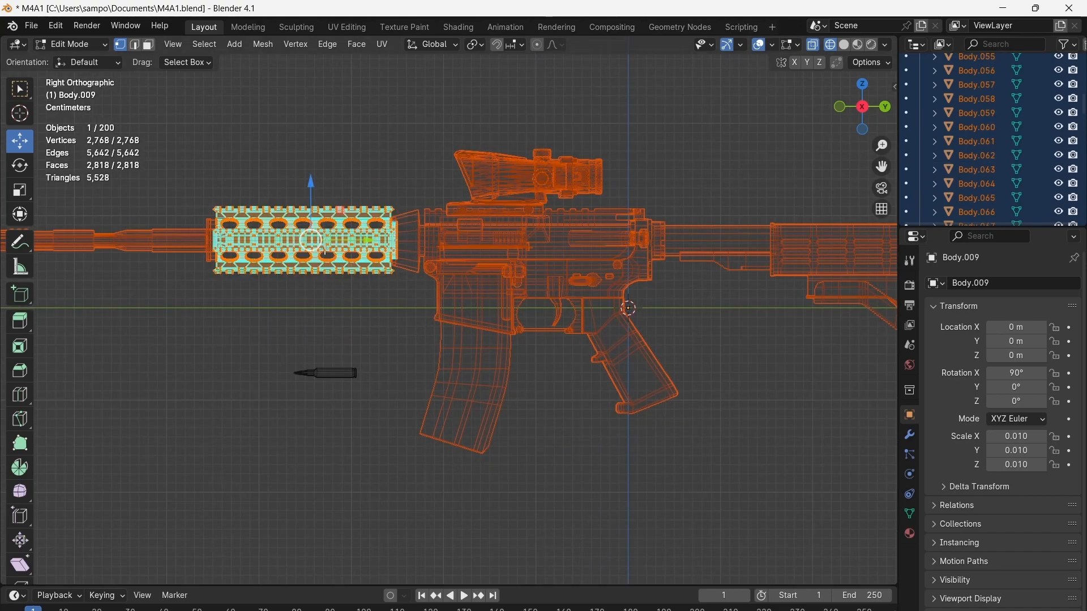
right_click(327, 317)
mouse_move(301, 333)
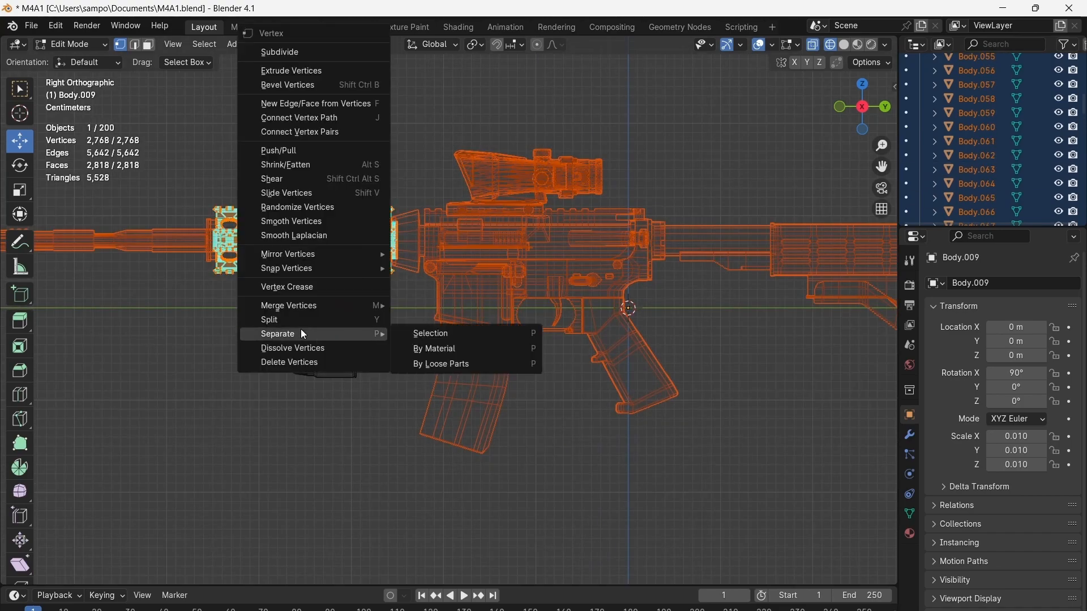
left_click(457, 335)
scroll(456, 331, "down", 1)
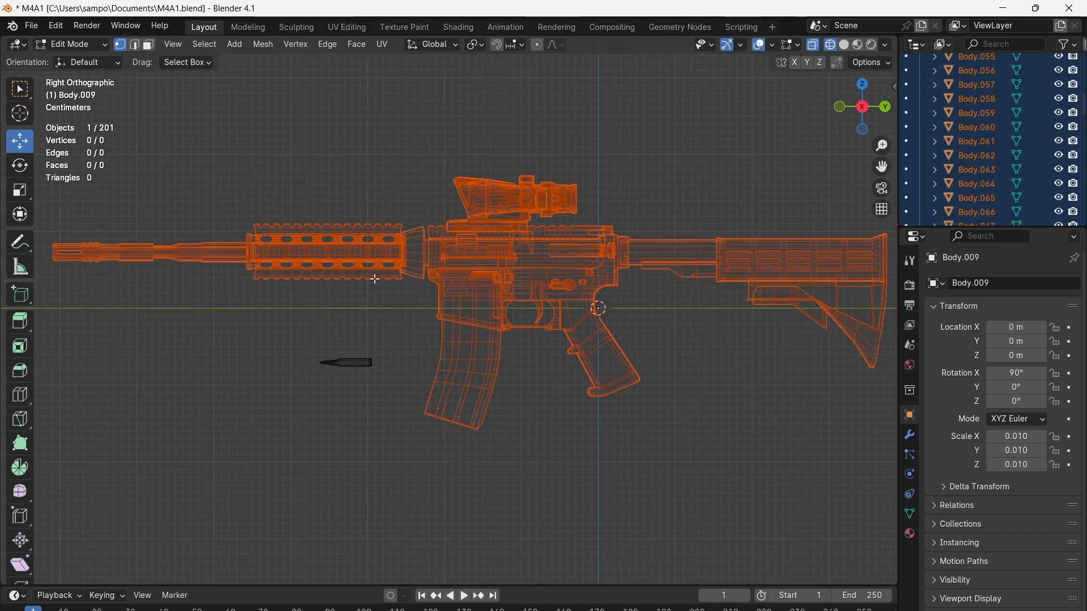
left_click(63, 45)
left_click(80, 61)
Select all the scope parts together with their mounting base and join them into one object
left_click(483, 226)
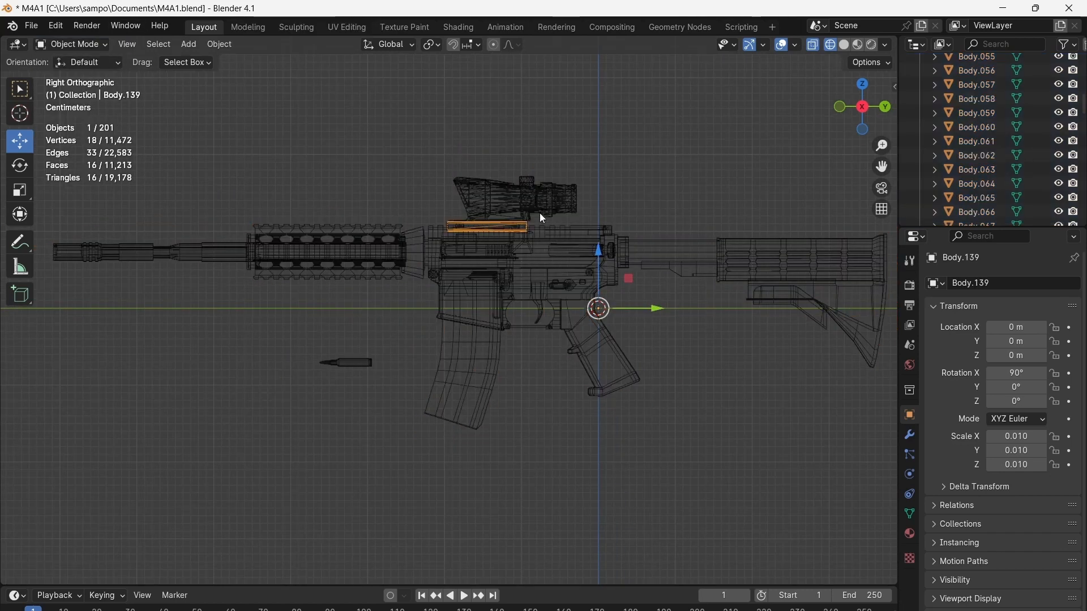
scroll(542, 218, "up", 2)
left_click(571, 159)
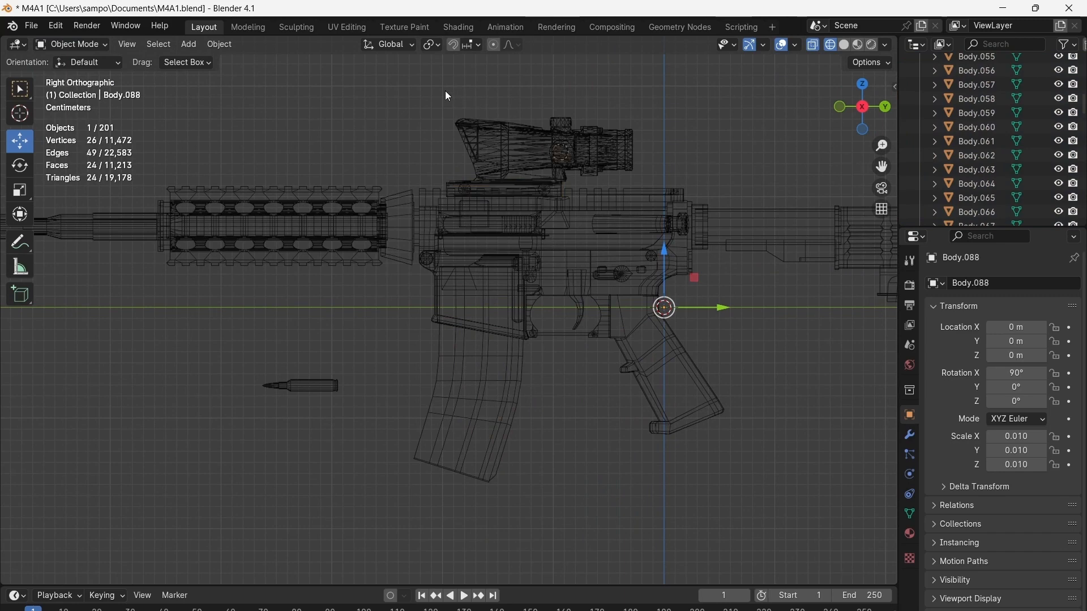
left_click_drag(430, 80, 700, 179)
left_click_drag(432, 145, 576, 185, "shift")
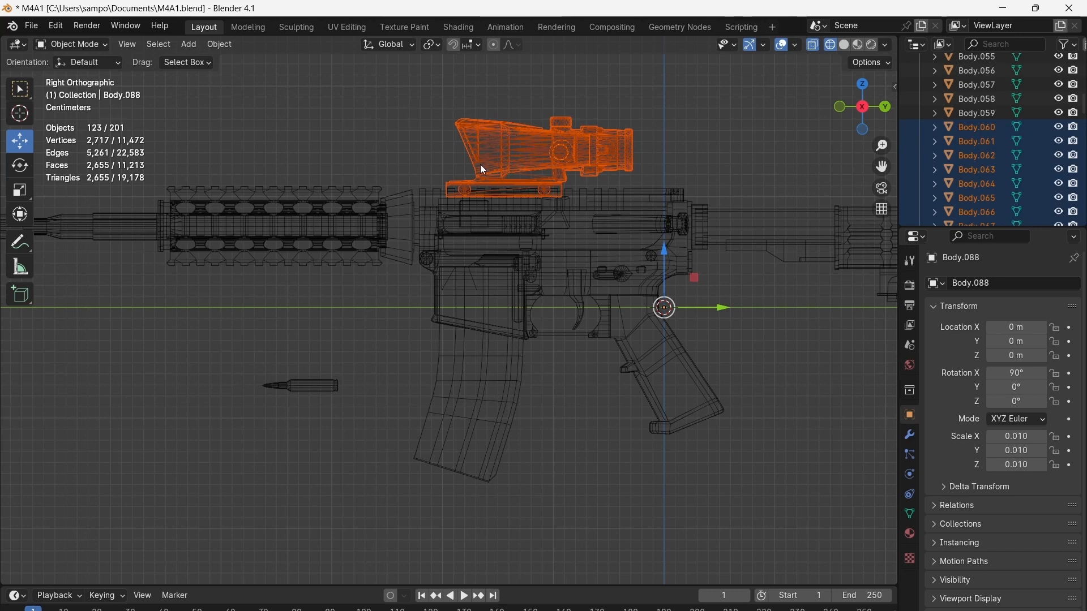
left_click(506, 146, "shift")
key("ctrl+j")
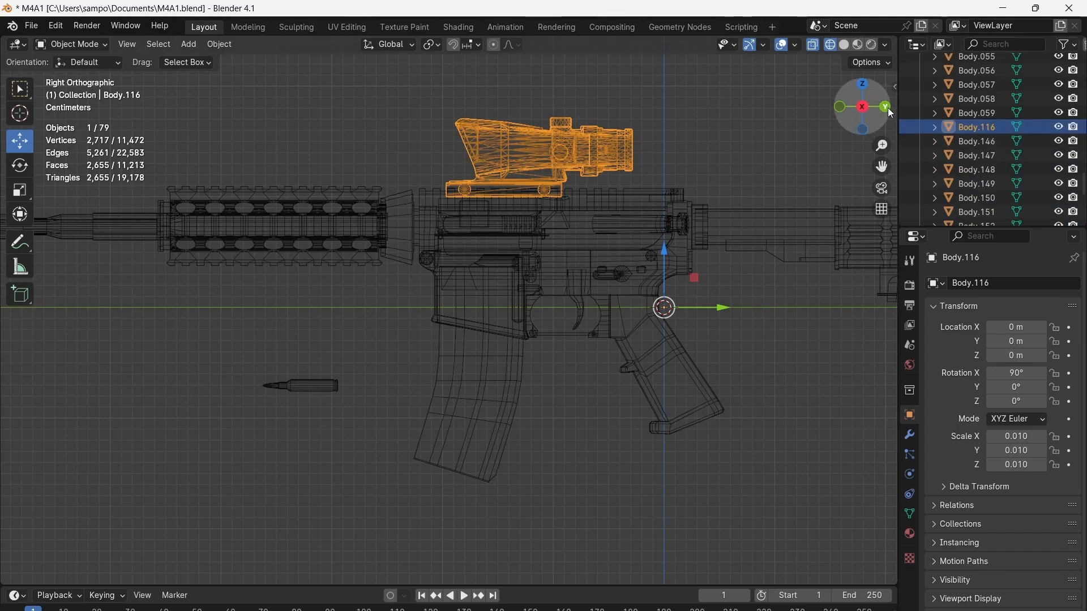
Check the joined scope from another angle, restore the right view and rename the object to Scope
mouse_move(837, 113)
left_mouse_down()
mouse_move(748, 116)
mouse_move(901, 116)
mouse_move(830, 107)
left_mouse_up()
left_click(860, 111)
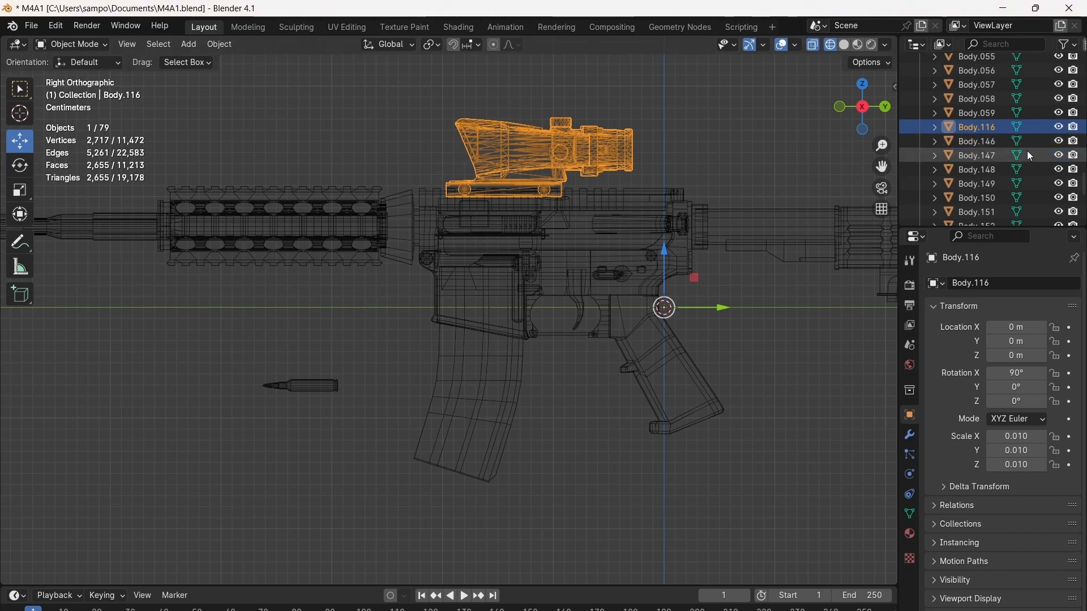
left_click(1011, 283)
left_click(1011, 284)
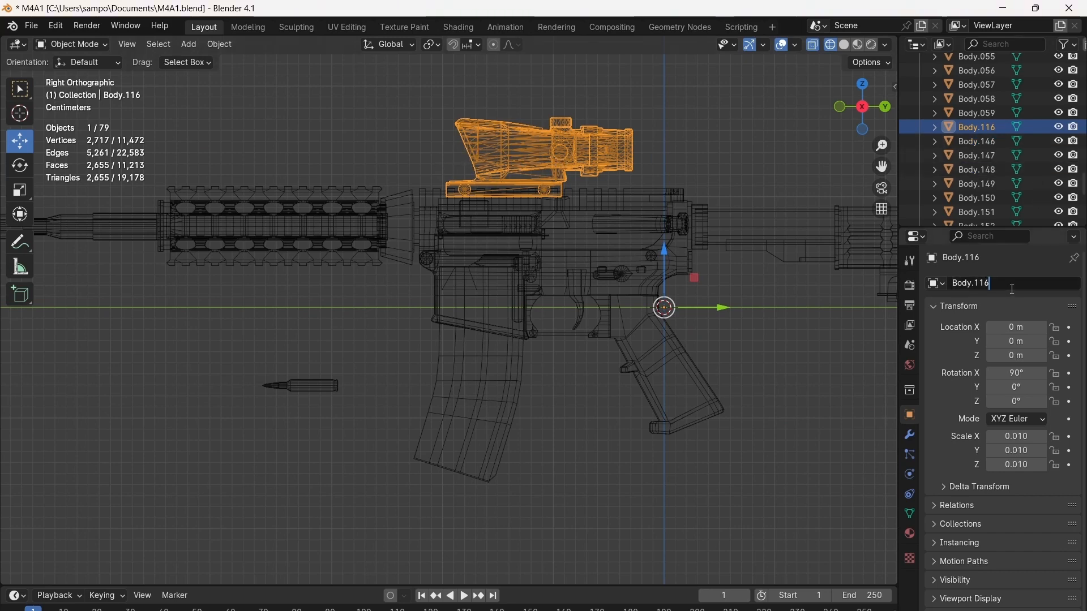
left_click_drag(1011, 284, 924, 283)
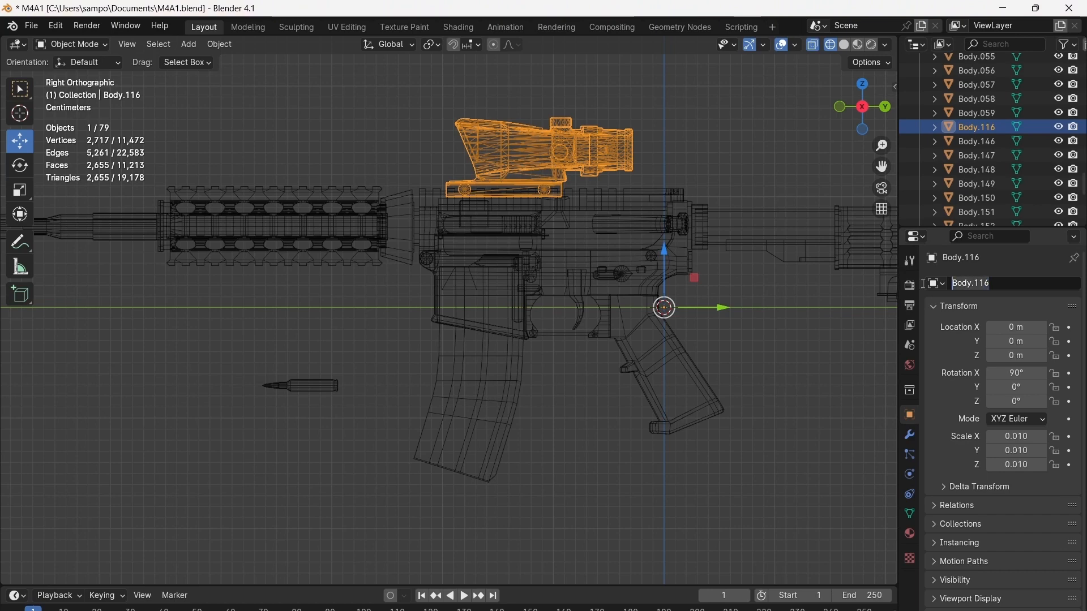
type("Scope")
key("Return")
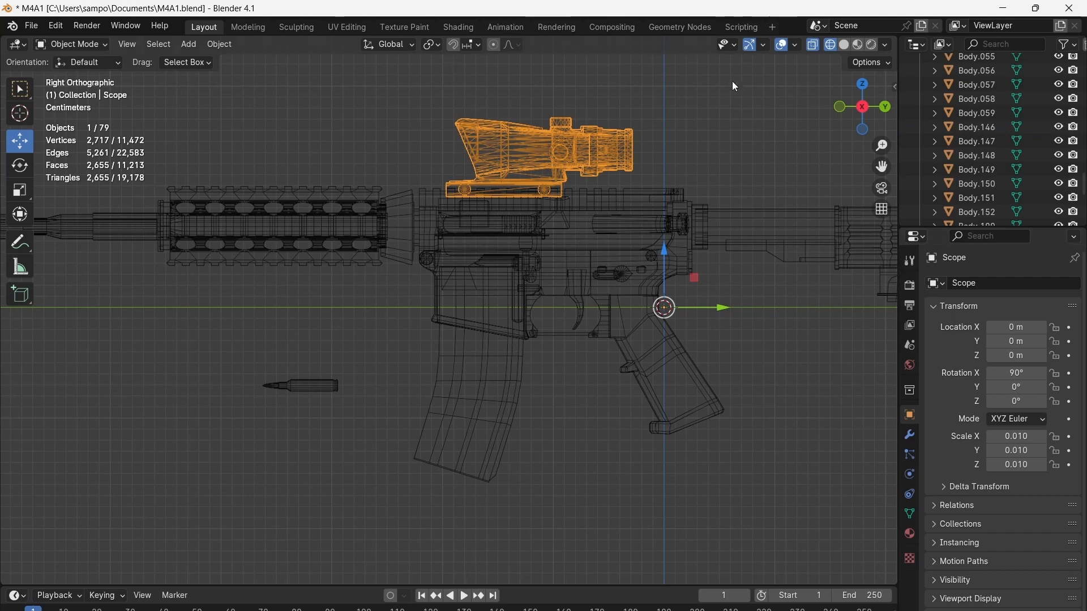
Select the butt stock's body, grip piece and end plate, without the buffer tube, and join them into one object
left_click_drag(882, 167, 575, 176)
left_click(796, 333)
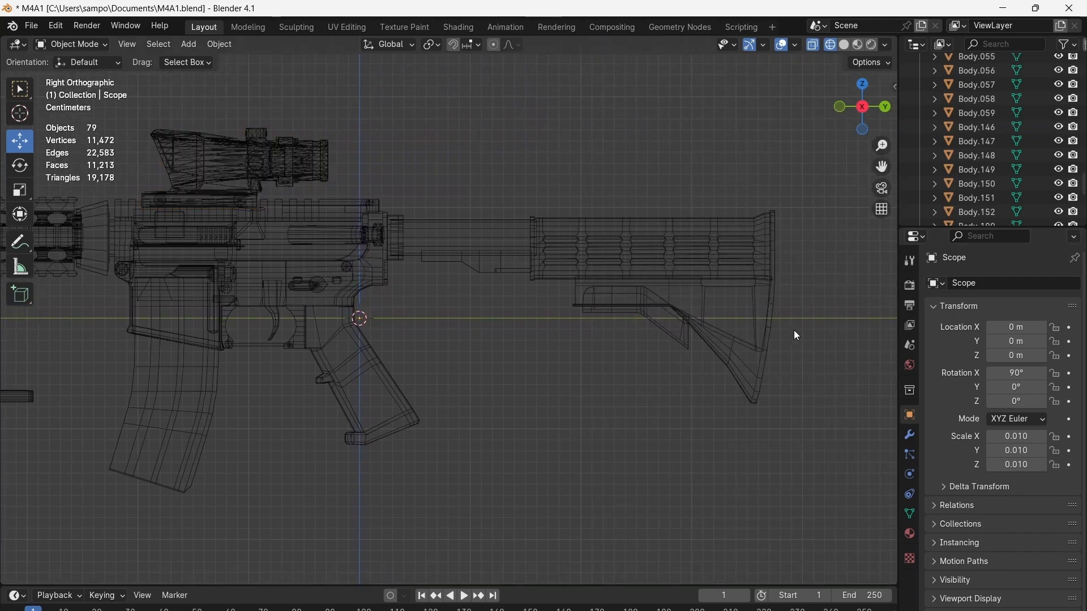
left_click_drag(832, 417, 517, 86)
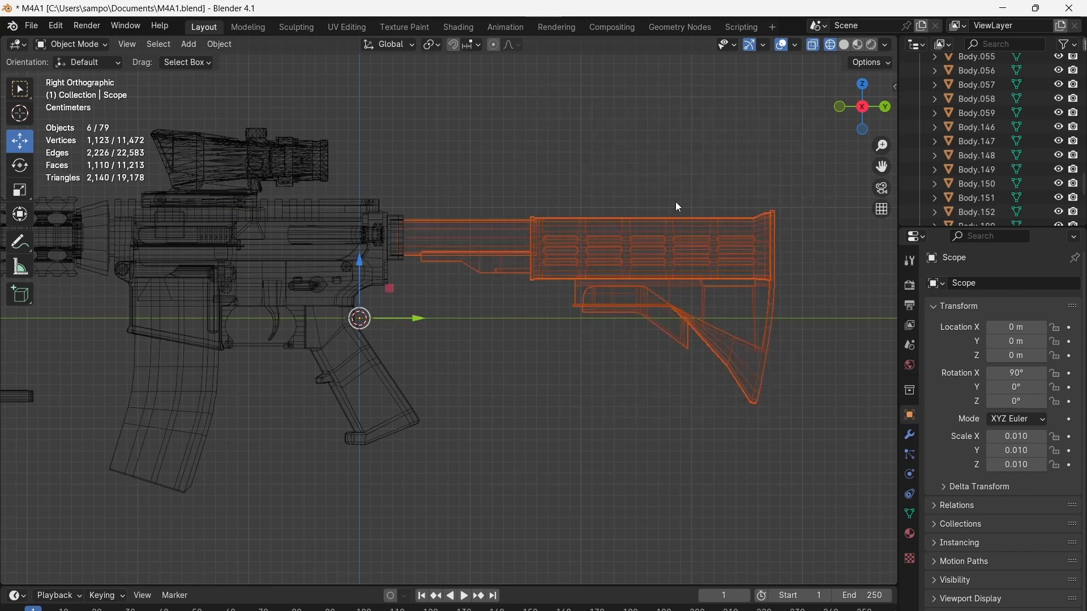
left_click(675, 202)
left_click(648, 256)
left_click(698, 309)
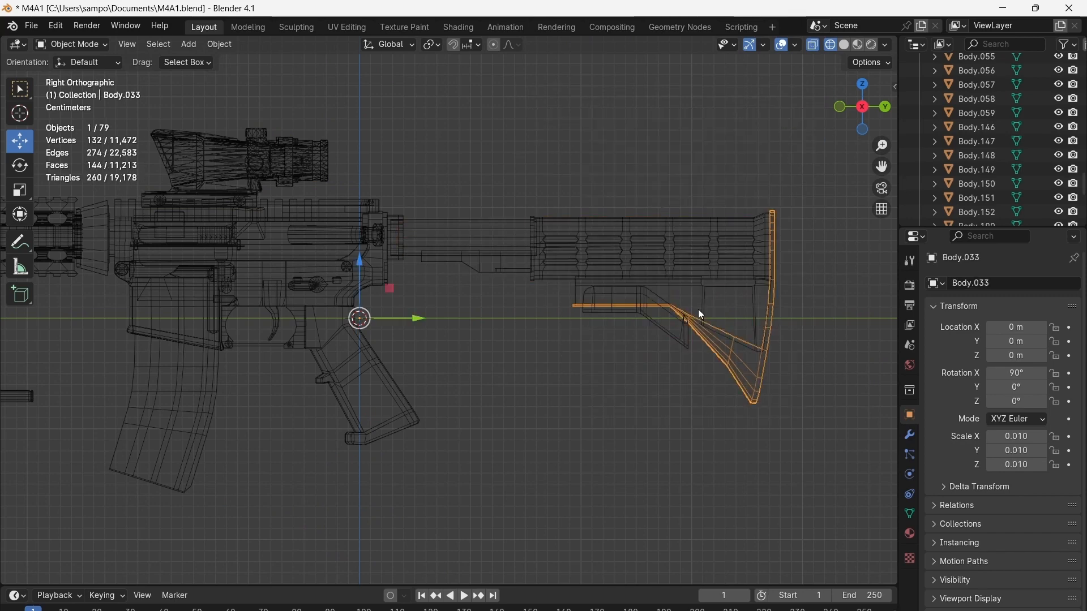
left_click(642, 302)
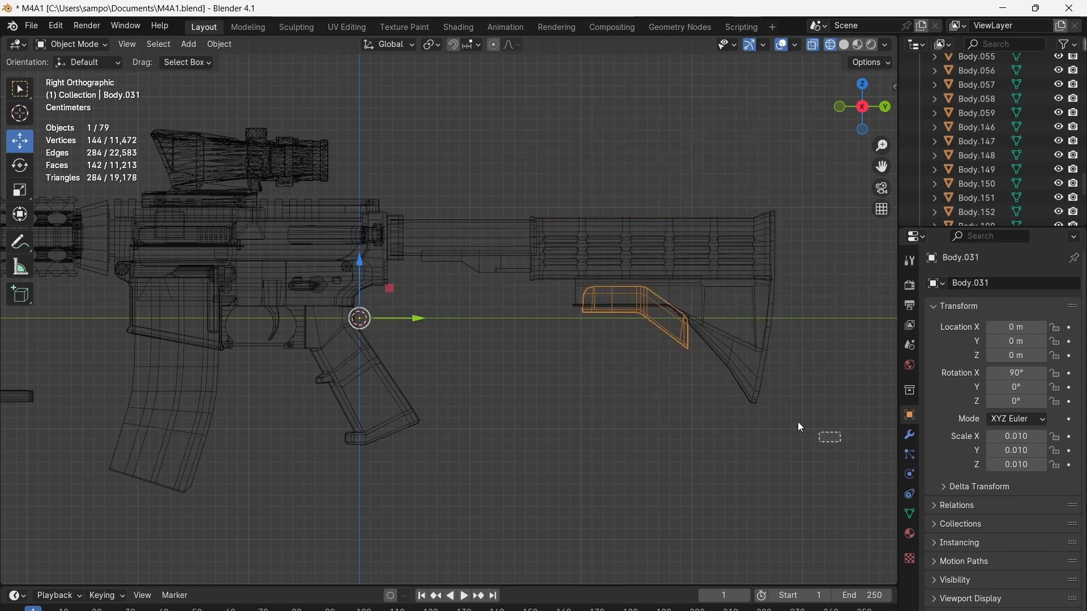
left_click_drag(800, 428, 552, 277)
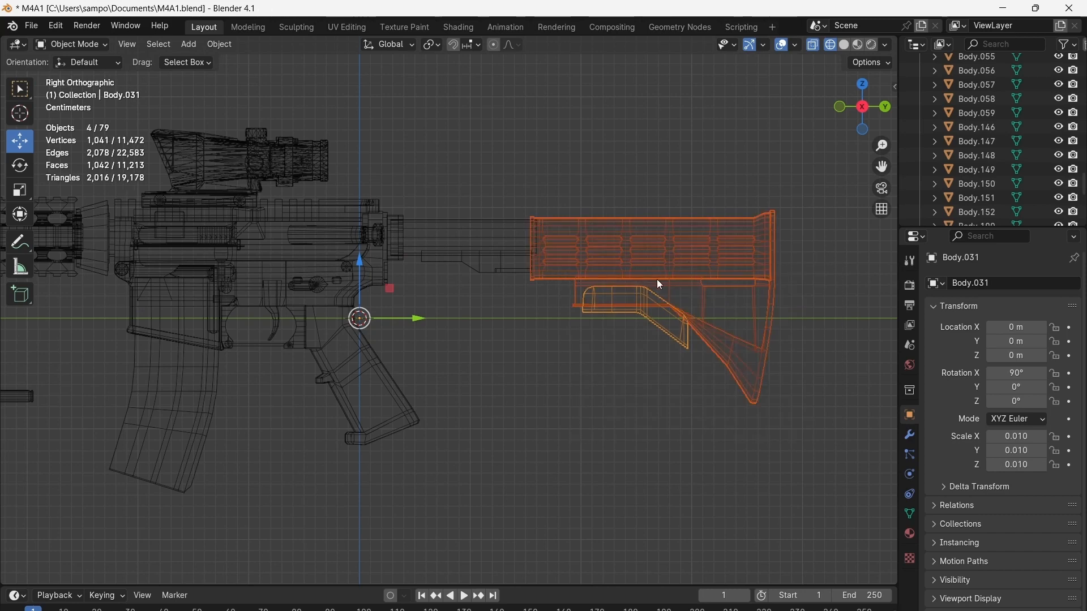
key("ctrl+j")
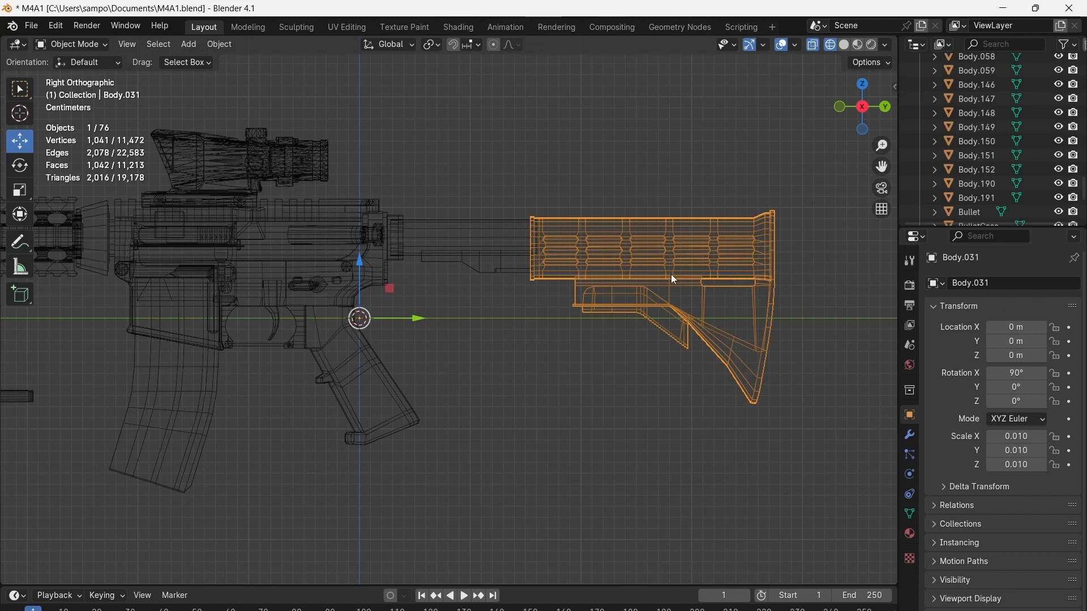
Select the buffer tube and the rail beneath it, without the butt stock, and join them into one object
left_click(497, 249)
left_click(508, 267, "shift")
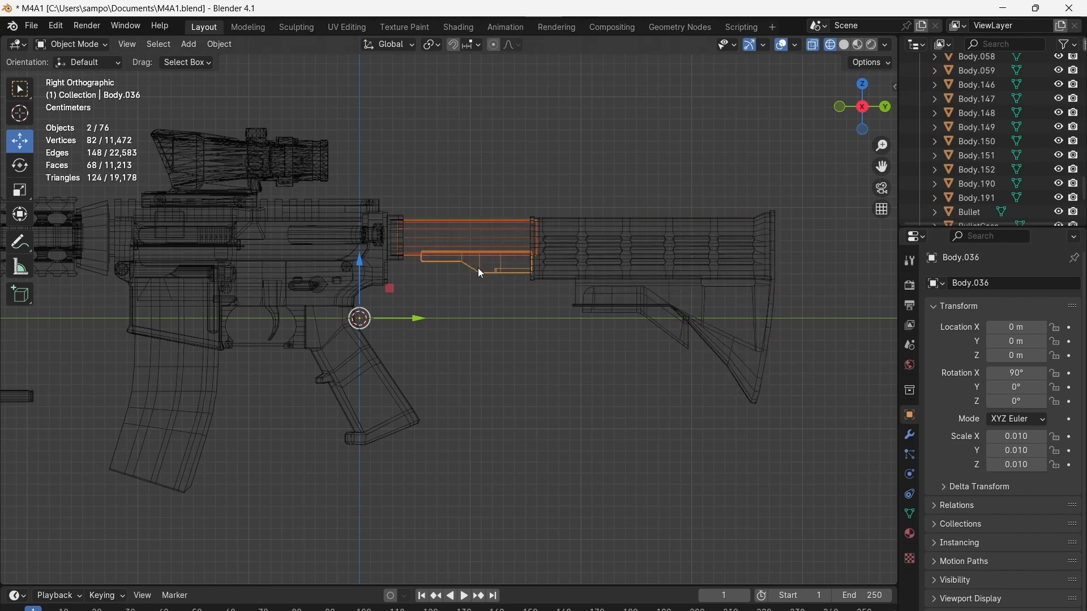
key("ctrl+j")
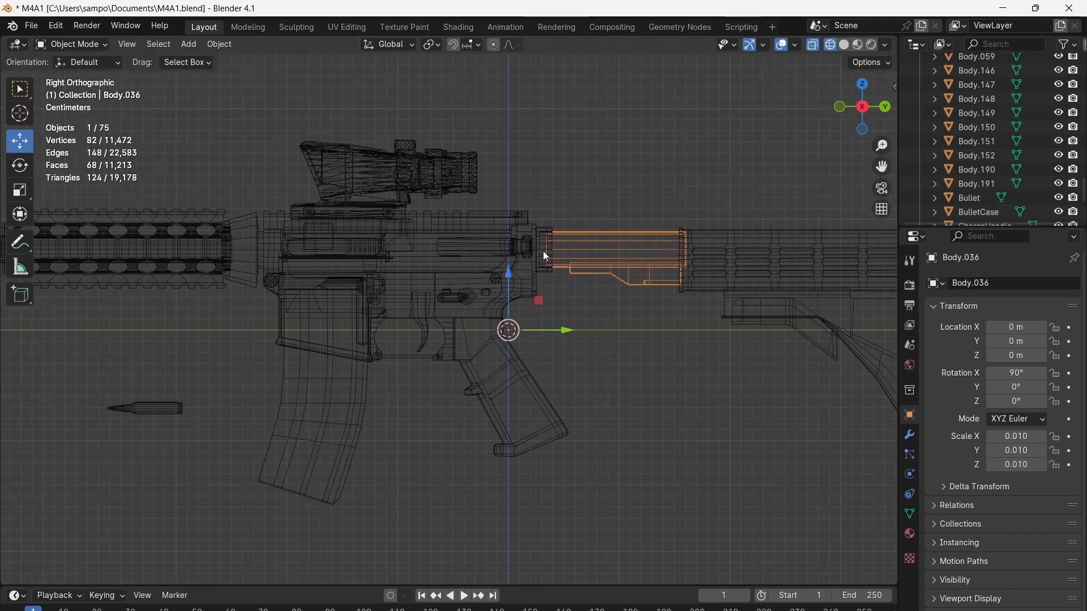
Try joining all the receiver parts, excluding the scope, magazine, grip and trigger assembly, and undo the join
left_click(543, 254)
left_click(532, 266, "shift")
left_click(533, 269, "shift")
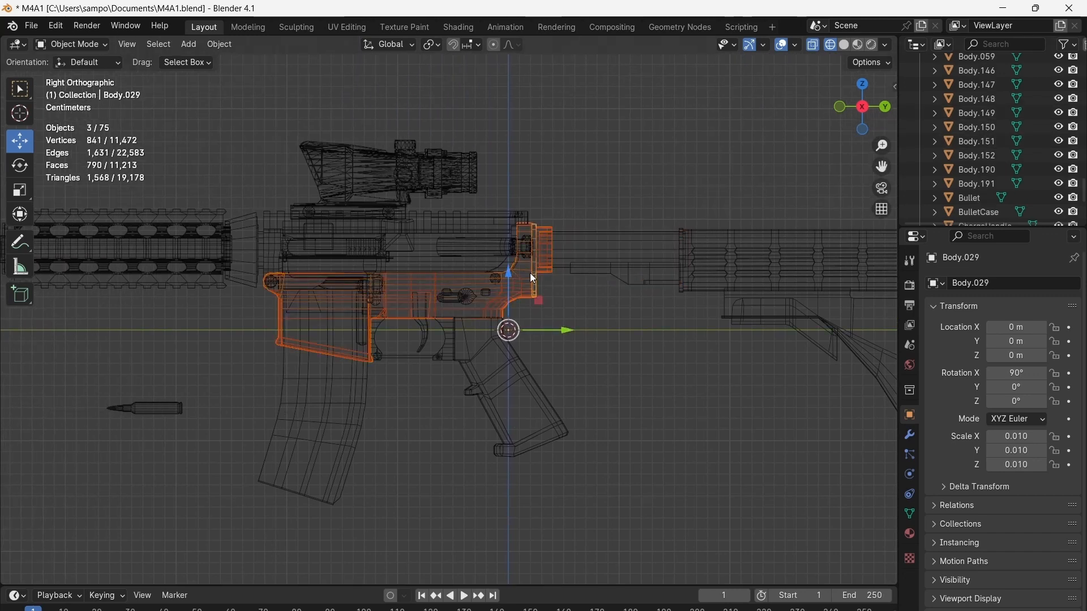
left_click_drag(261, 202, 541, 319)
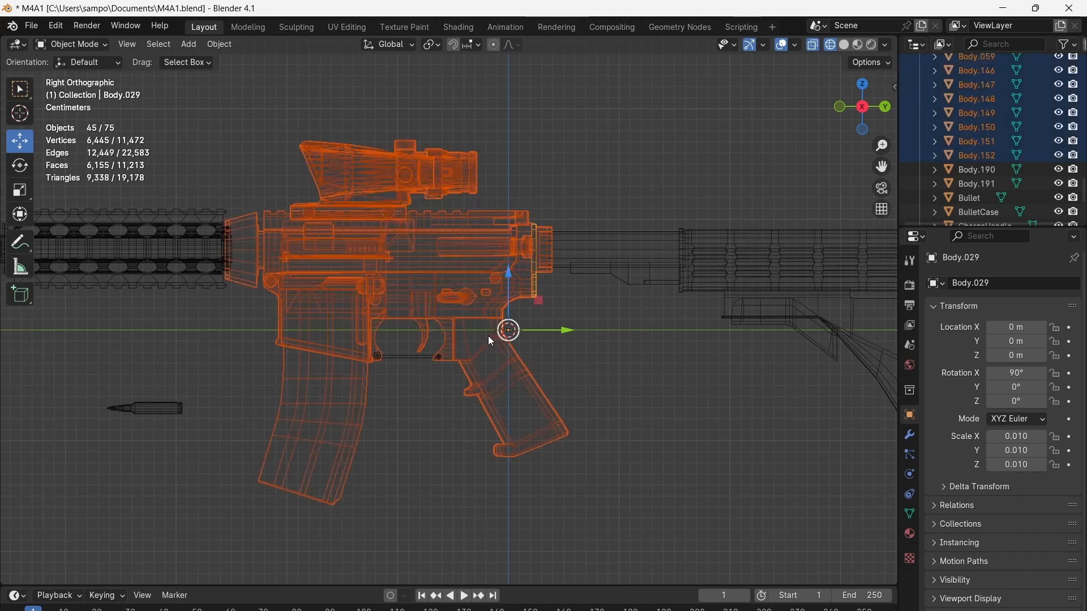
left_click_drag(402, 461, 299, 393, "ctrl")
left_click_drag(616, 446, 324, 337, "ctrl")
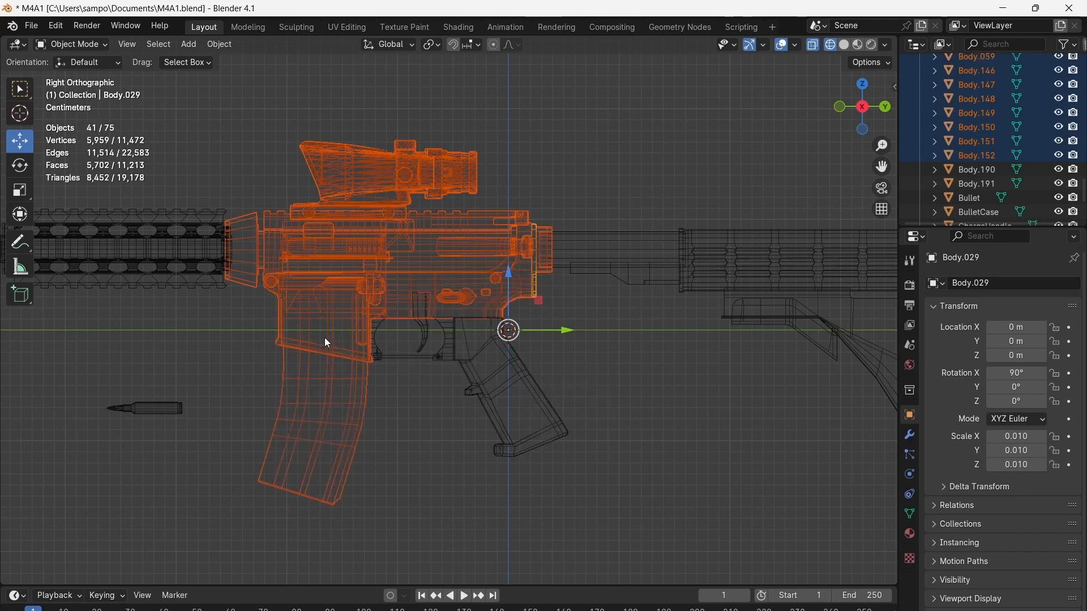
left_click_drag(368, 388, 297, 374, "ctrl")
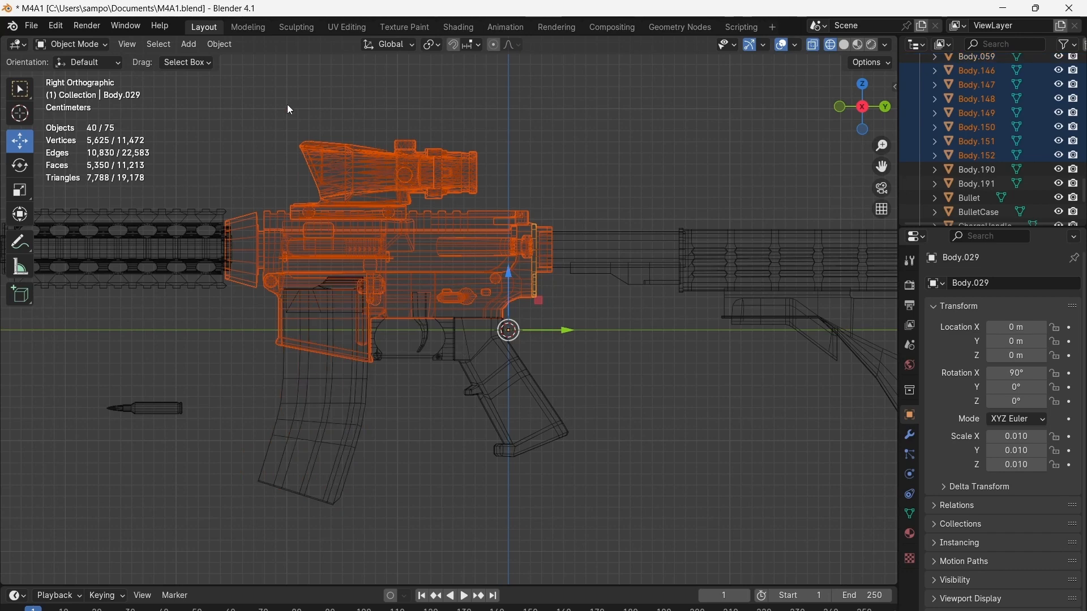
left_click_drag(288, 104, 460, 169, "ctrl")
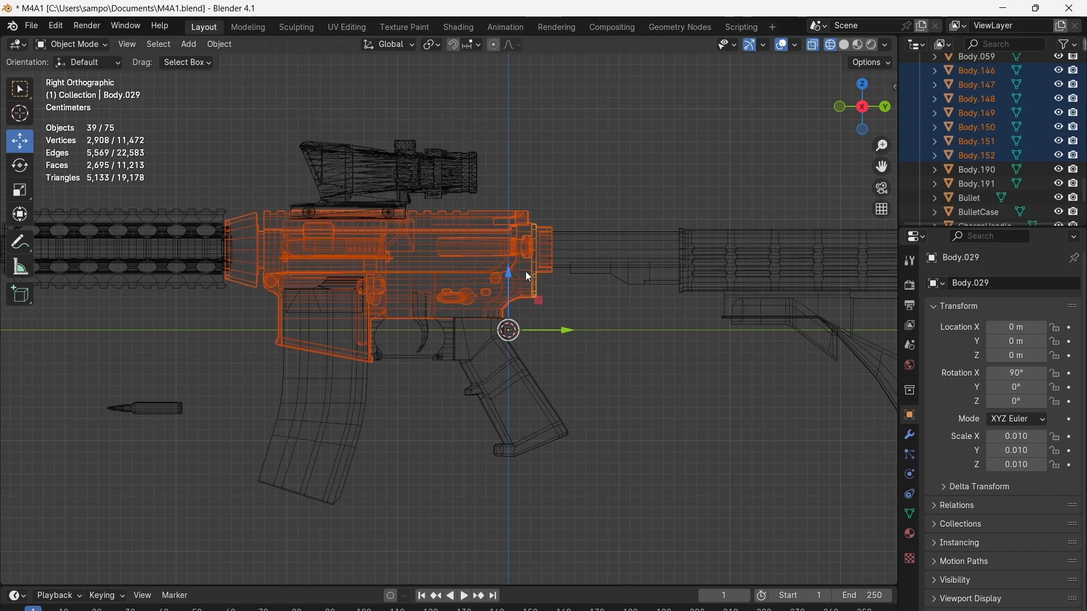
key("ctrl+j")
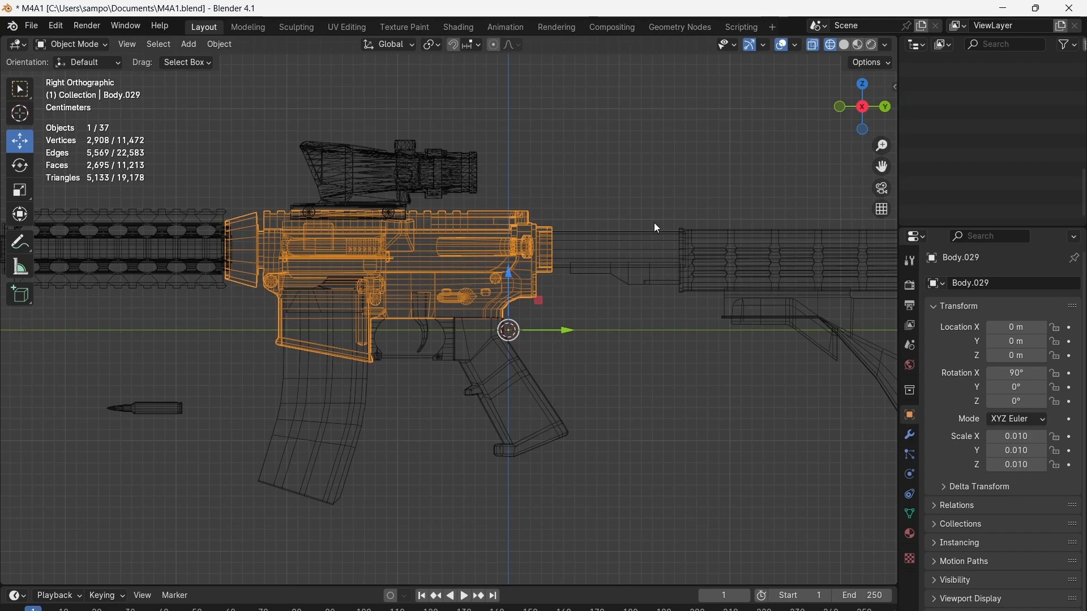
key("ctrl+z")
Select the charging handle at the rear of the upper receiver and rename it to ChargingHandle
scroll(629, 168, "up", 3)
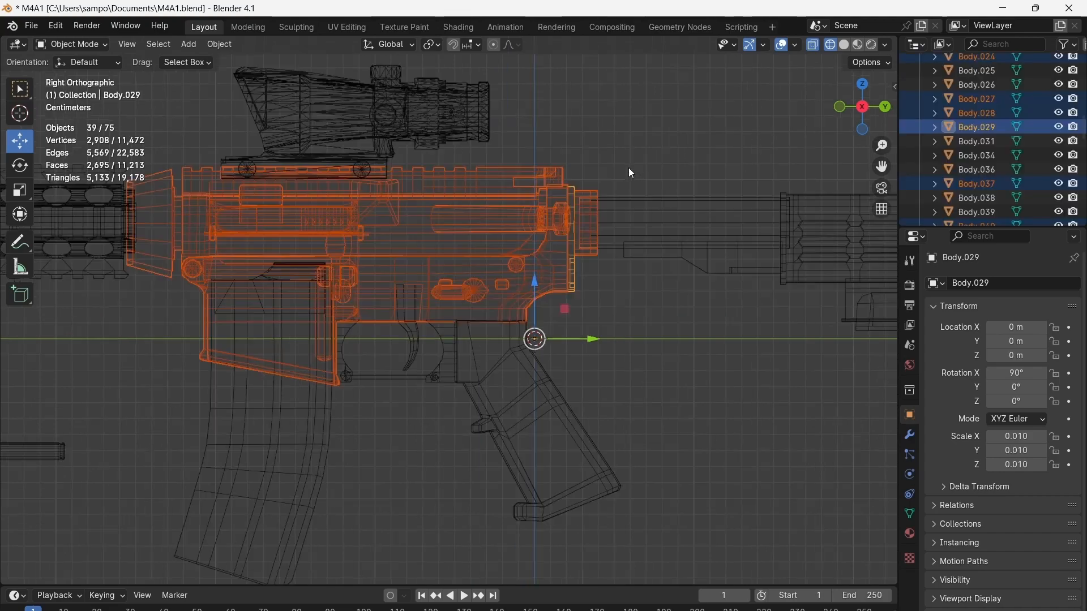
left_click(691, 137)
left_click_drag(875, 108, 637, 102)
left_click(595, 161)
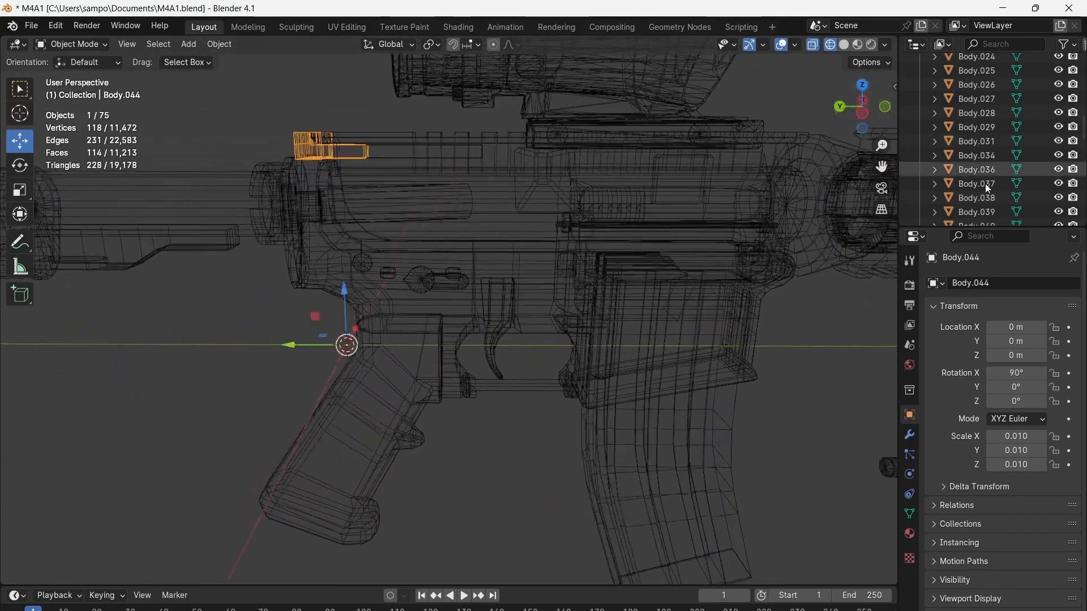
left_click(1001, 282)
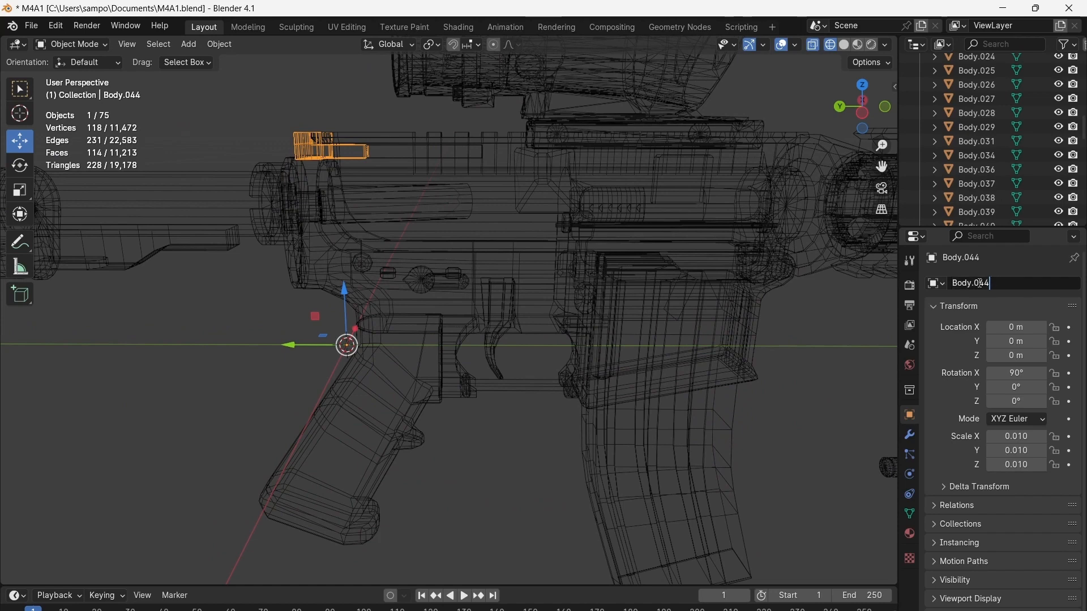
left_click(951, 283)
type("Chargi")
type("ngHandle")
key("Return")
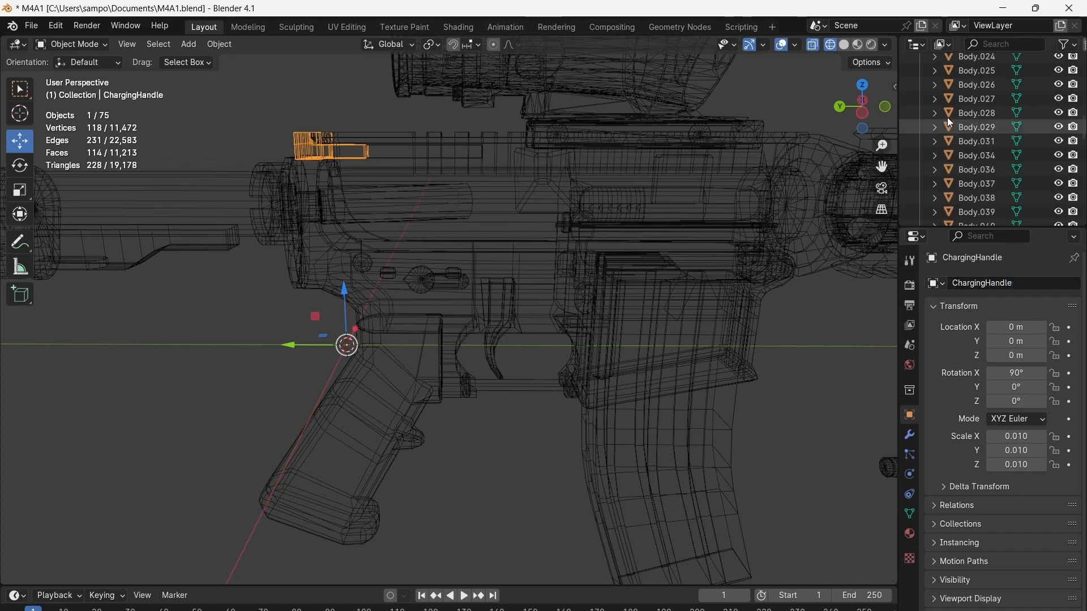
Return to the right orthographic view, select the magazine body and rename it to Magazine
left_click(854, 103)
scroll(762, 209, "up", 2)
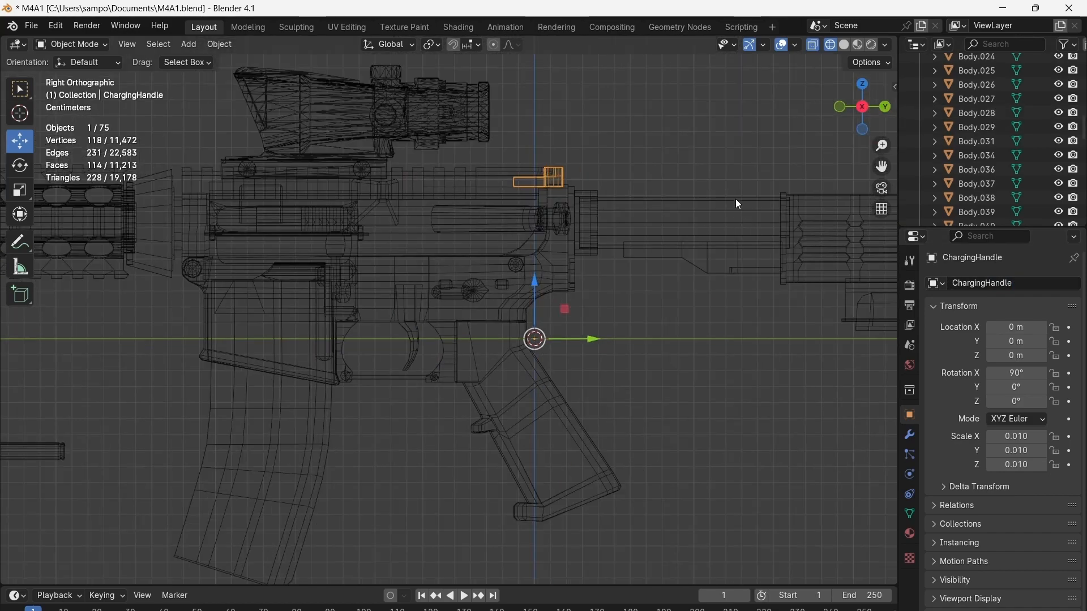
left_click(335, 441)
left_click(1007, 285)
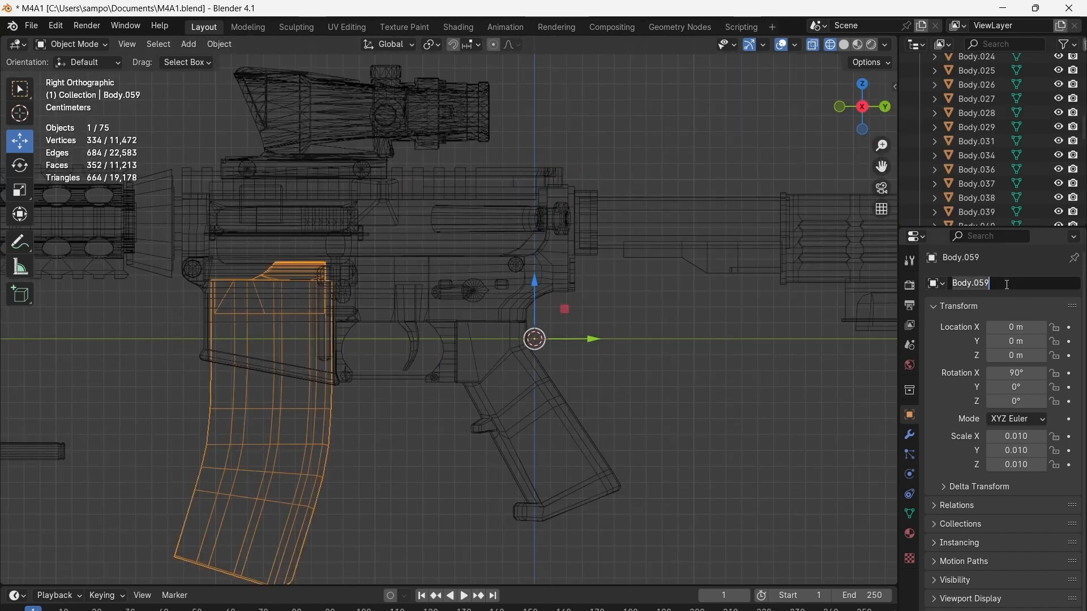
type("Maga")
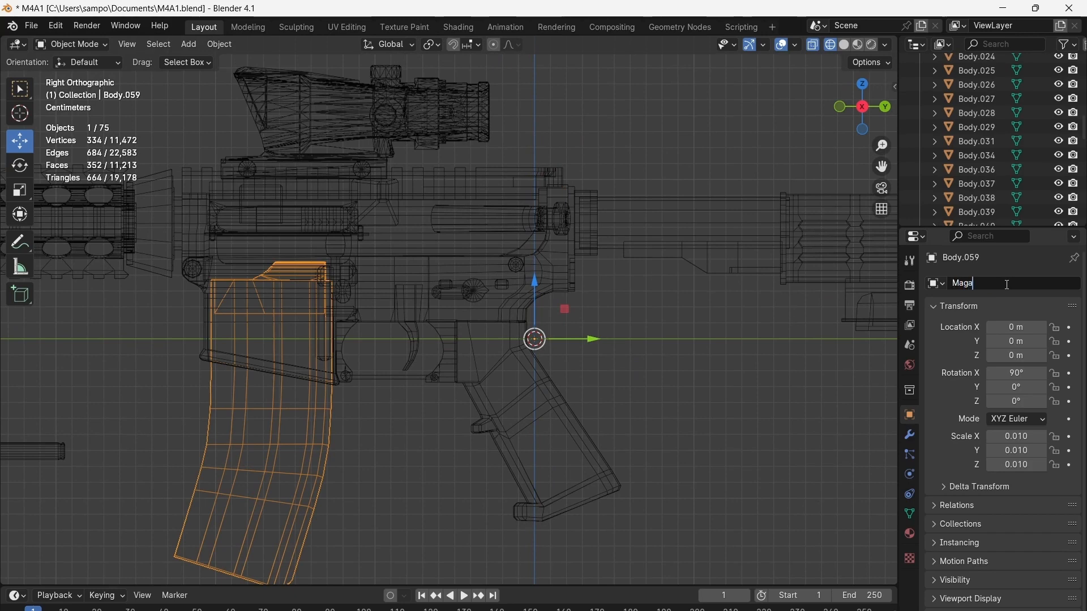
type("zine")
key("Return")
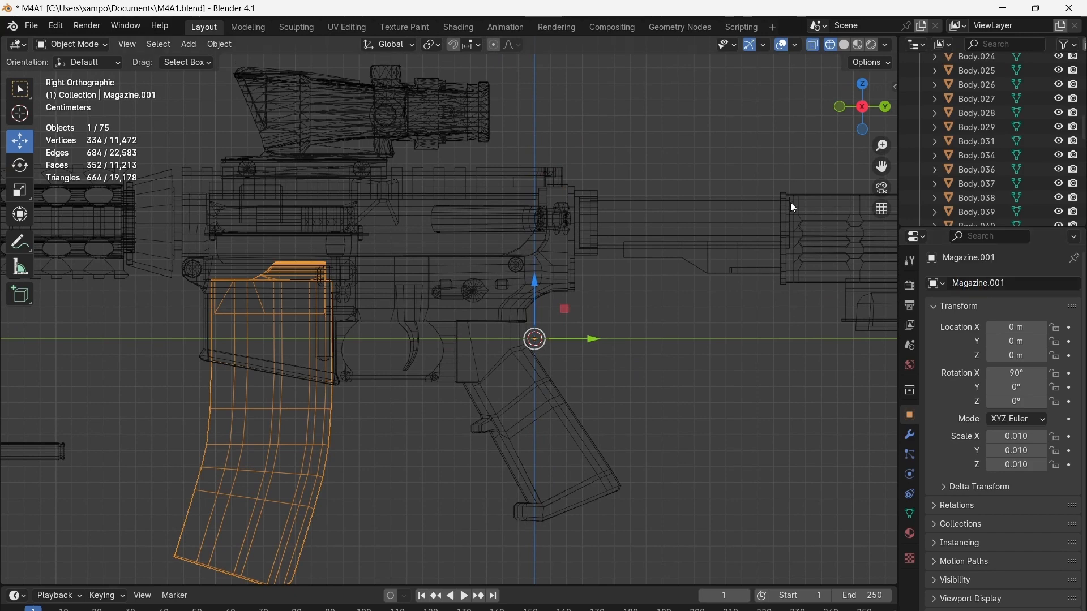
Select the charging handle, look at it from another angle and restore the right orthographic view
scroll(737, 221, "down", 2)
left_click(525, 214)
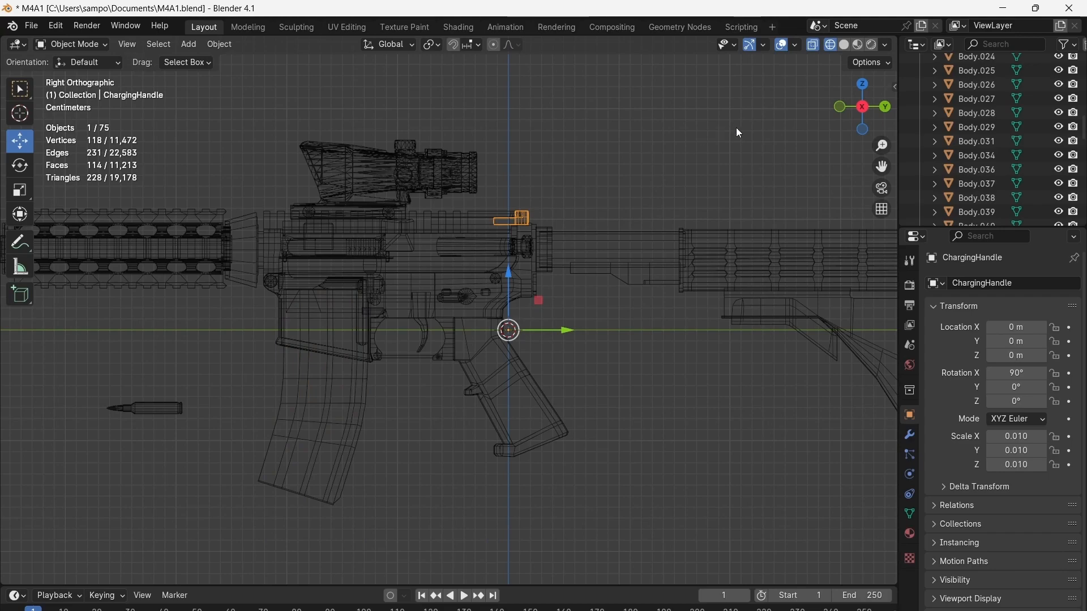
mouse_move(848, 104)
left_mouse_down()
mouse_move(831, 151)
mouse_move(802, 182)
mouse_move(824, 198)
mouse_move(876, 183)
mouse_move(864, 117)
left_mouse_up()
left_click(860, 114)
Compare the two magazine objects in the outliner and delete the one named Magazine, which has no geometry, keeping Magazine.001
left_click(306, 396)
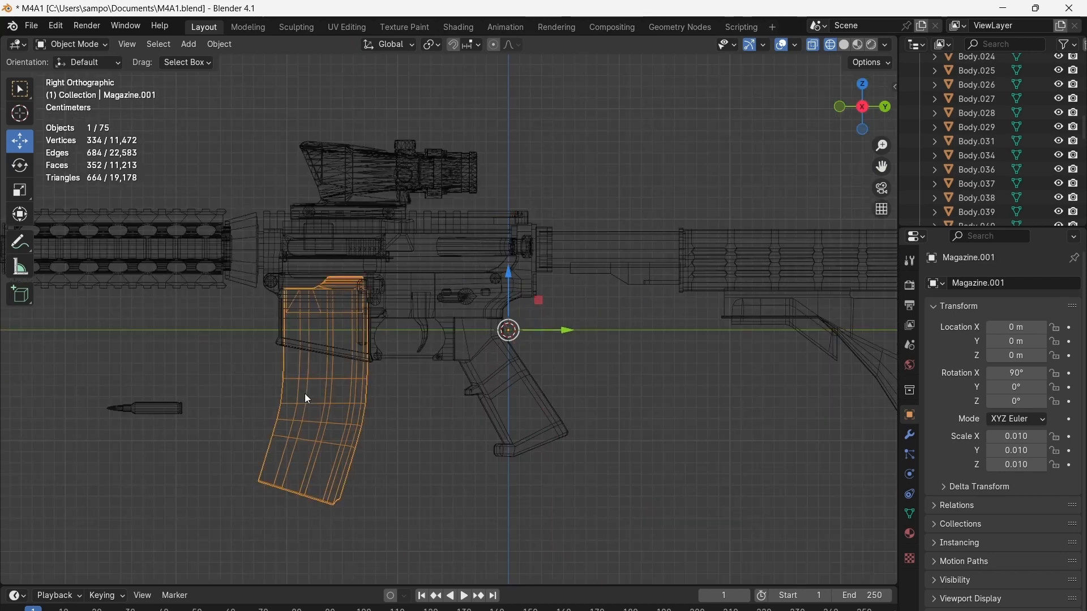
scroll(1038, 174, "down", 15)
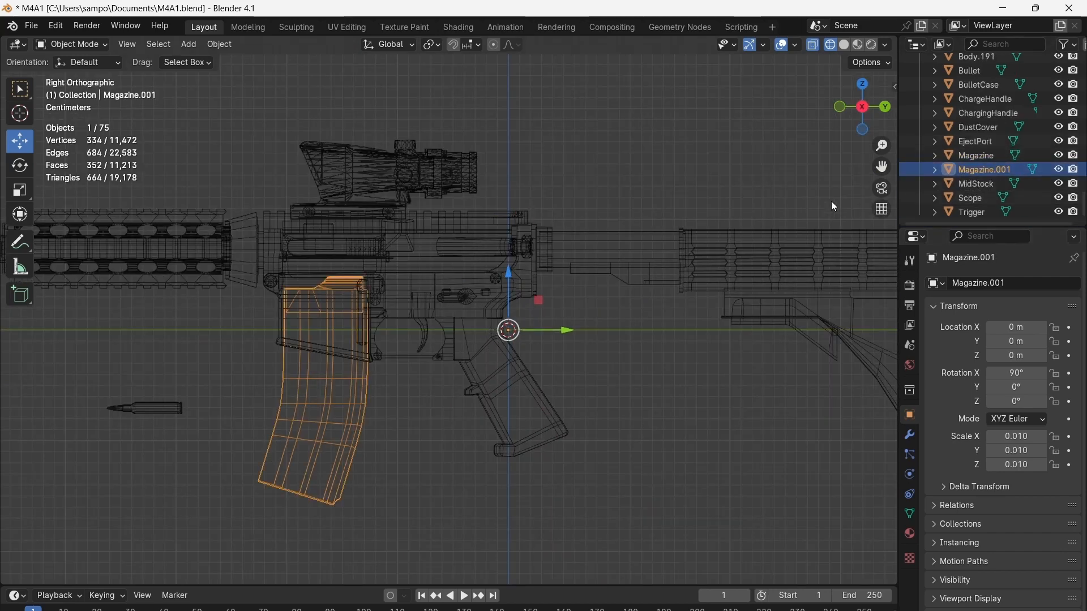
left_click(984, 158)
left_click(966, 171)
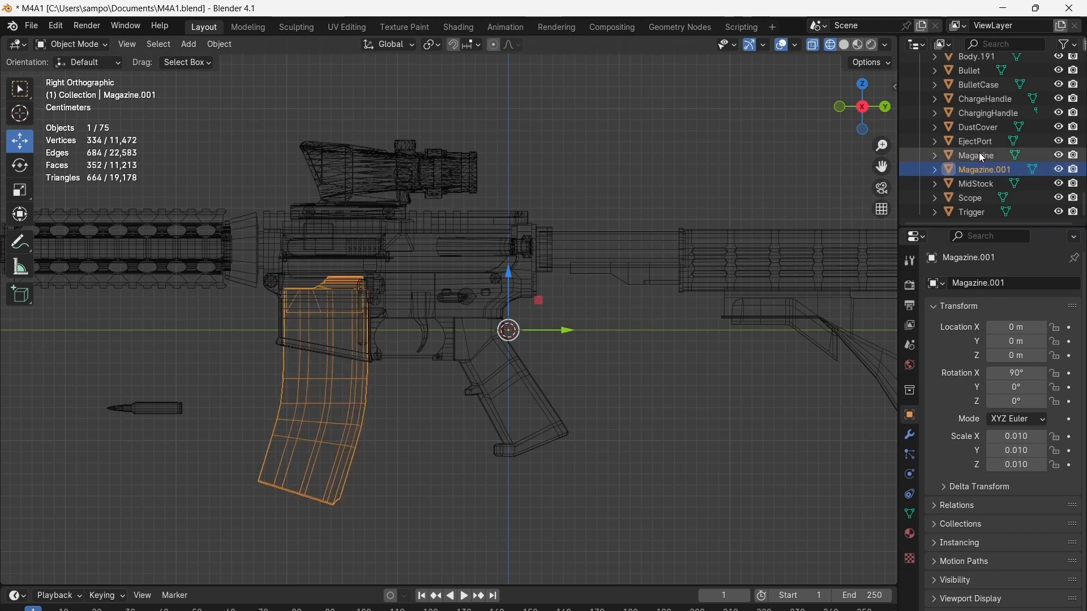
left_click(979, 154)
scroll(452, 248, "down", 4)
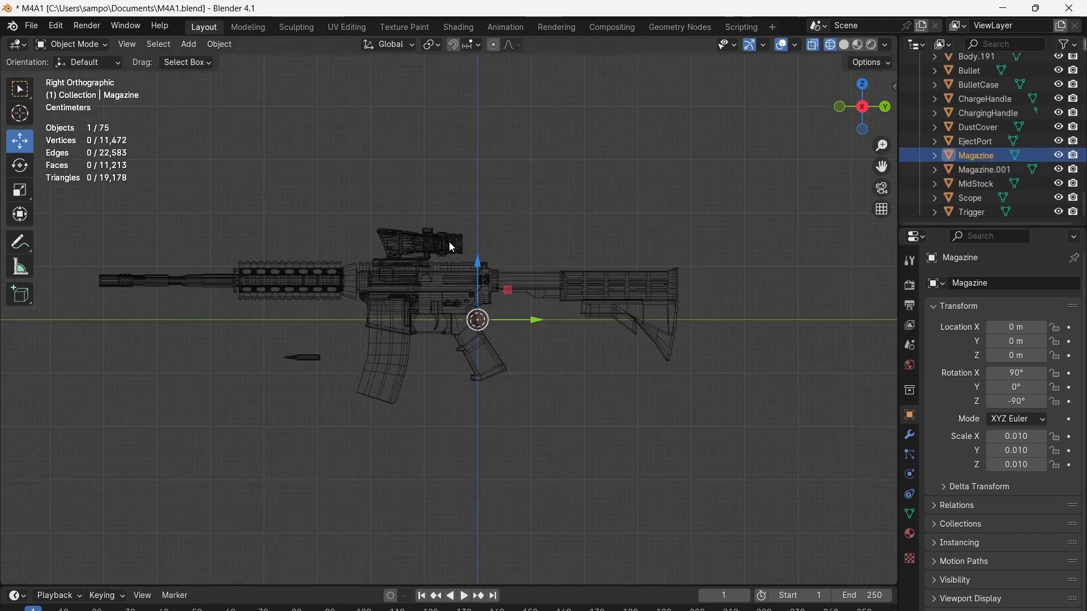
left_click(976, 169)
left_click(977, 156)
scroll(336, 264, "down", 3)
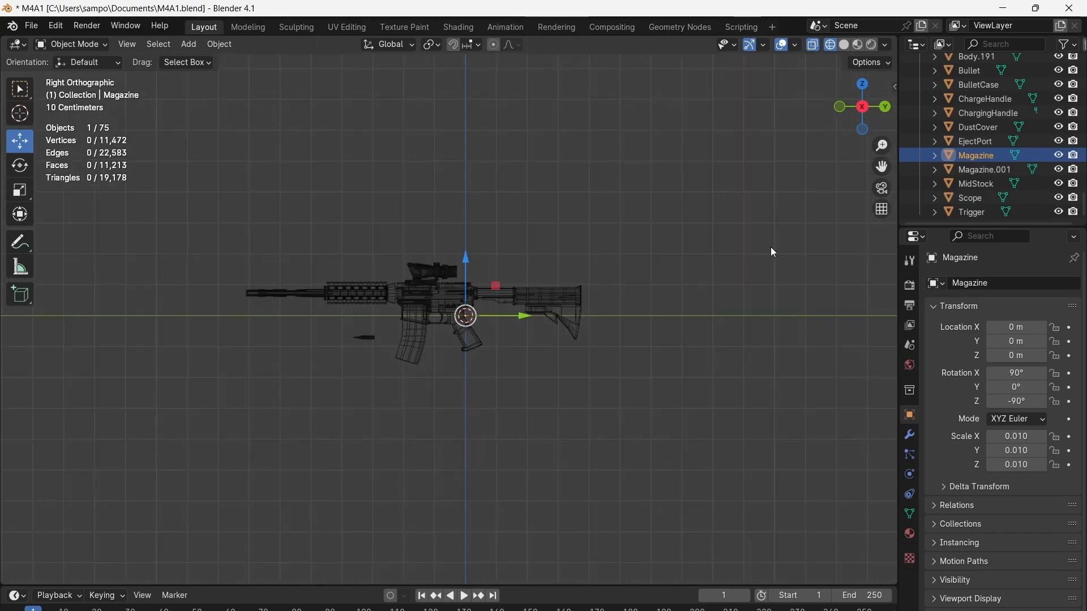
scroll(522, 256, "up", 2)
right_click(991, 155)
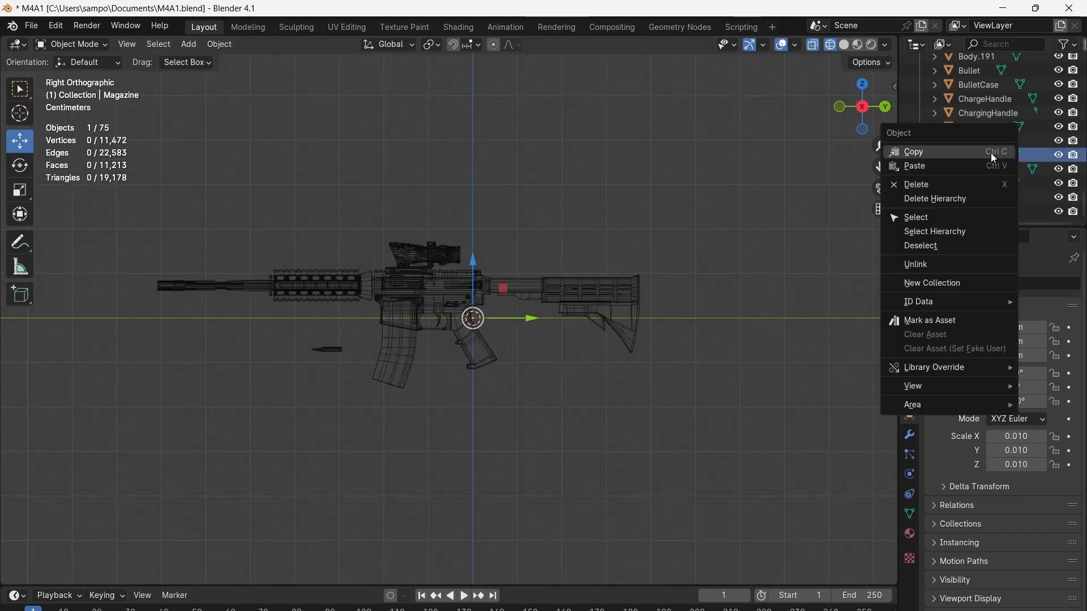
left_click(920, 185)
scroll(478, 286, "up", 5)
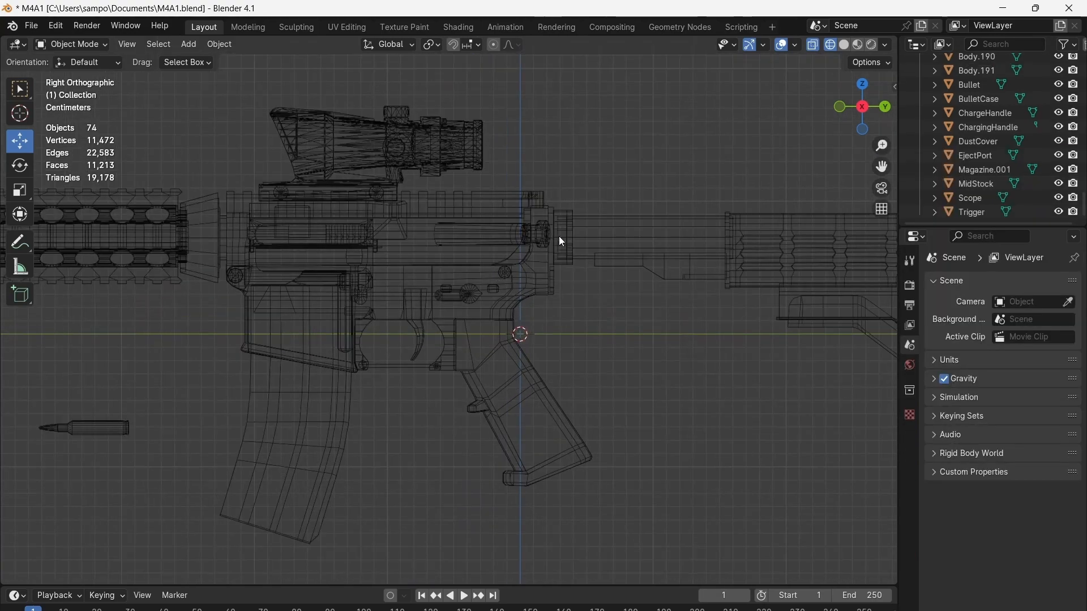
scroll(1031, 159, "up", 3)
scroll(1034, 164, "up", 3)
left_click(417, 255)
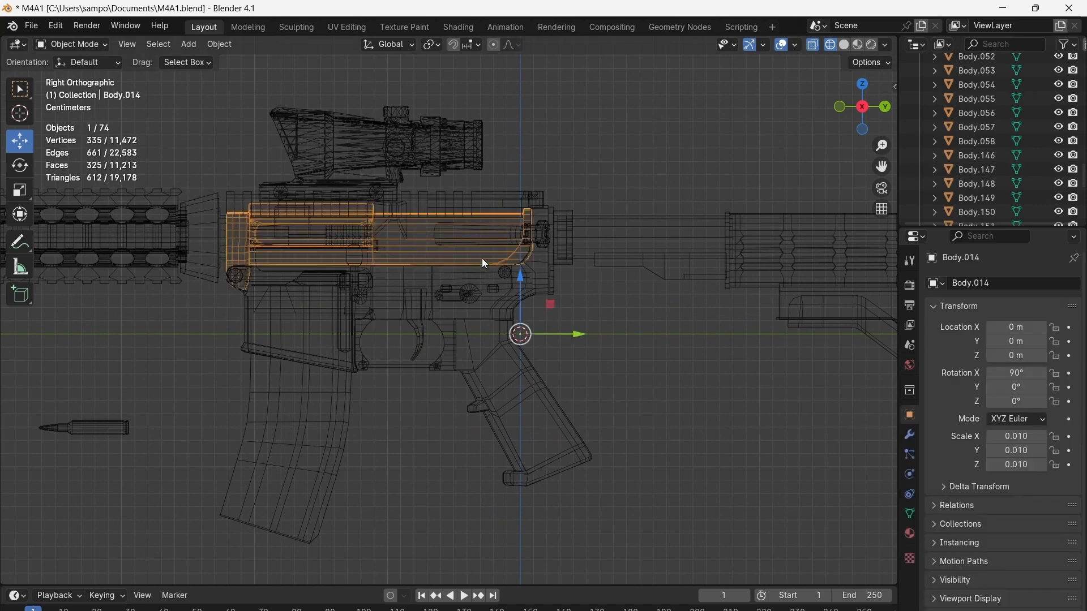
left_click(570, 323)
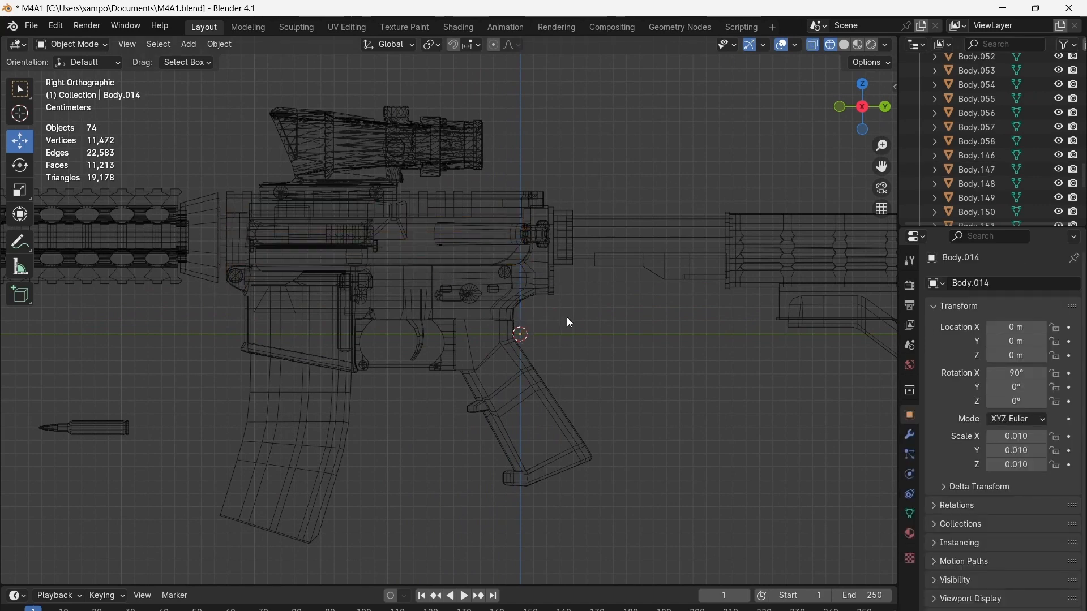
left_click_drag(574, 309, 201, 181)
left_click_drag(632, 270, 521, 156, "ctrl")
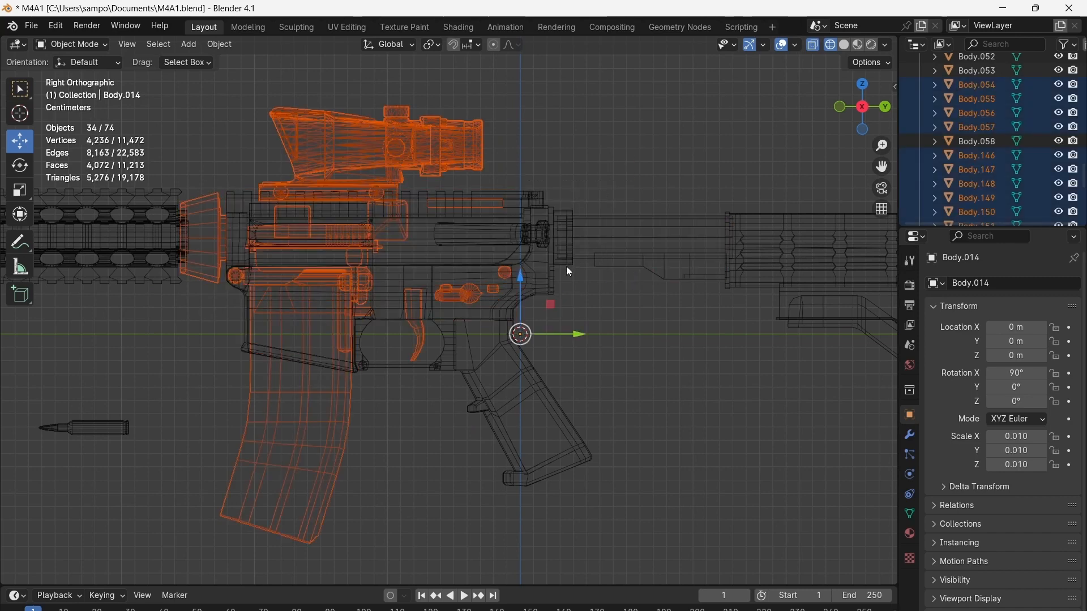
left_click(554, 304)
Select all the receiver parts, leaving out the scope, magazine and trigger, and join them into one object with Body.014 active
left_click_drag(566, 323, 202, 180)
left_click_drag(269, 77, 412, 171, "ctrl")
left_click_drag(369, 453, 328, 430, "ctrl")
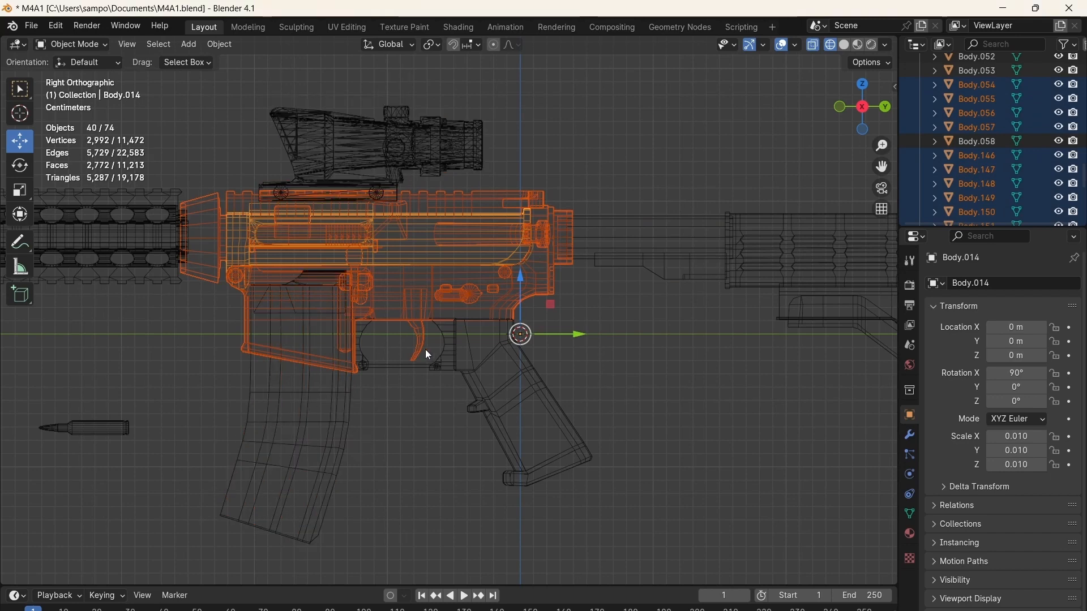
left_click_drag(426, 350, 400, 339, "ctrl")
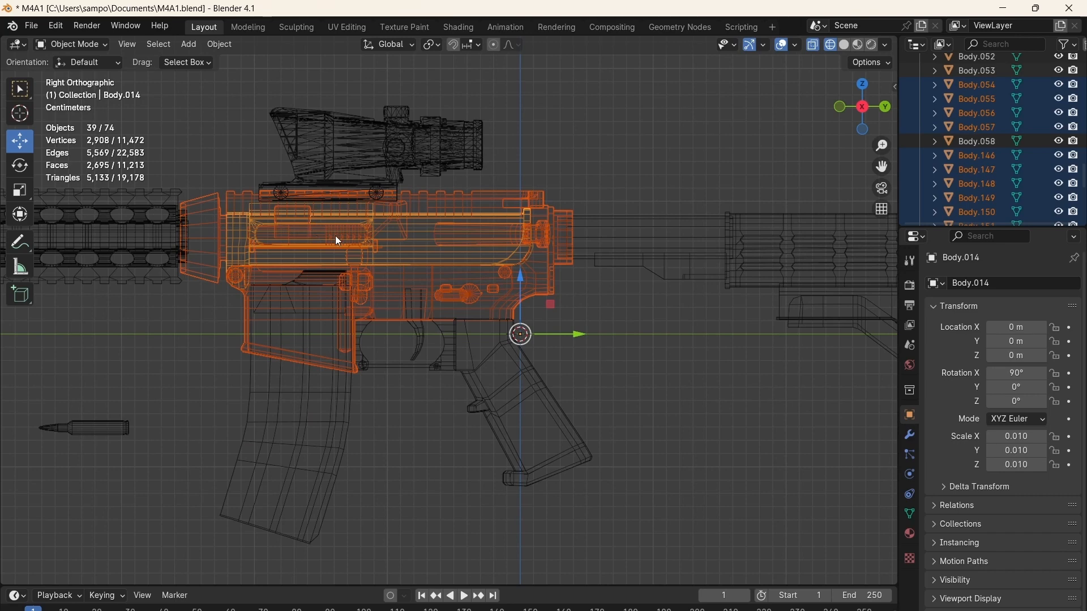
key("ctrl+j")
Select the trigger below the receiver and rename the object to Trigger
left_click(422, 334)
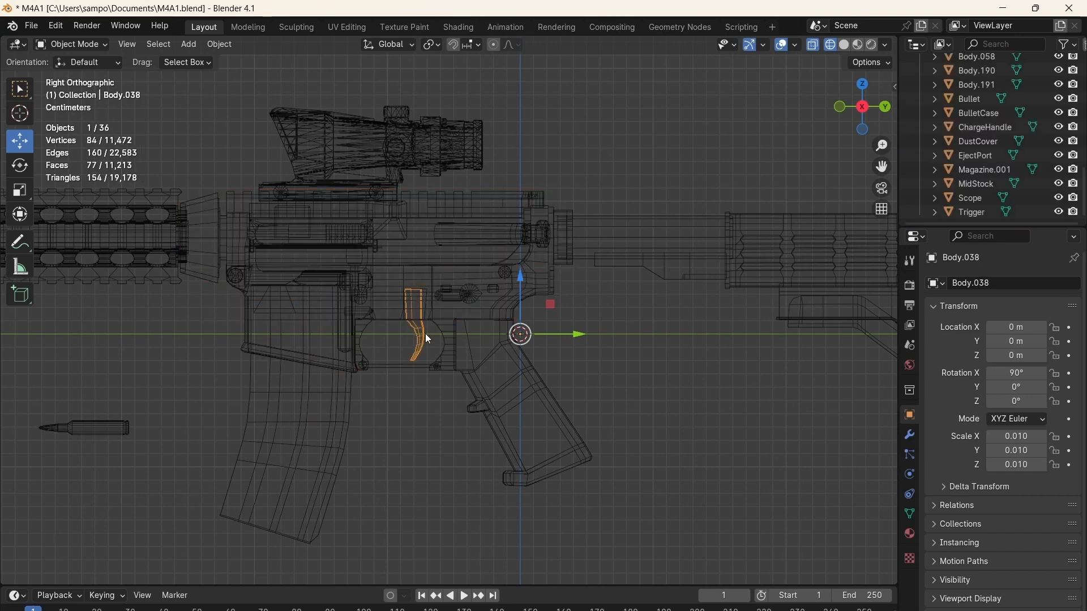
left_click(1012, 283)
type("Trigger")
key("Return")
Select the rear, lower and front pieces of the trigger guard and join them into one object
left_click(457, 341)
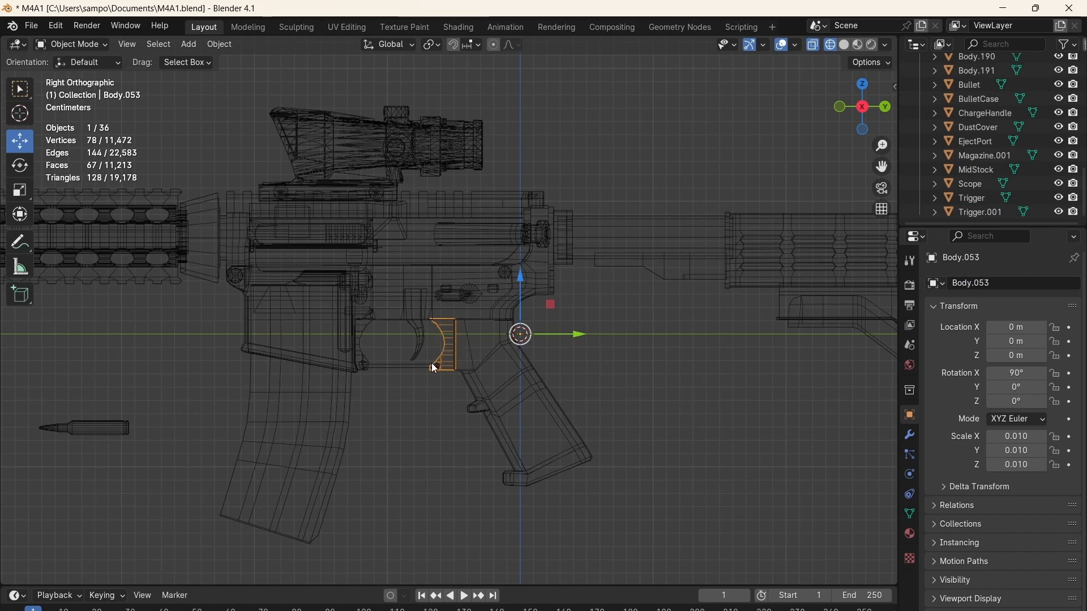
left_click(404, 369, "shift")
left_click(364, 360, "shift")
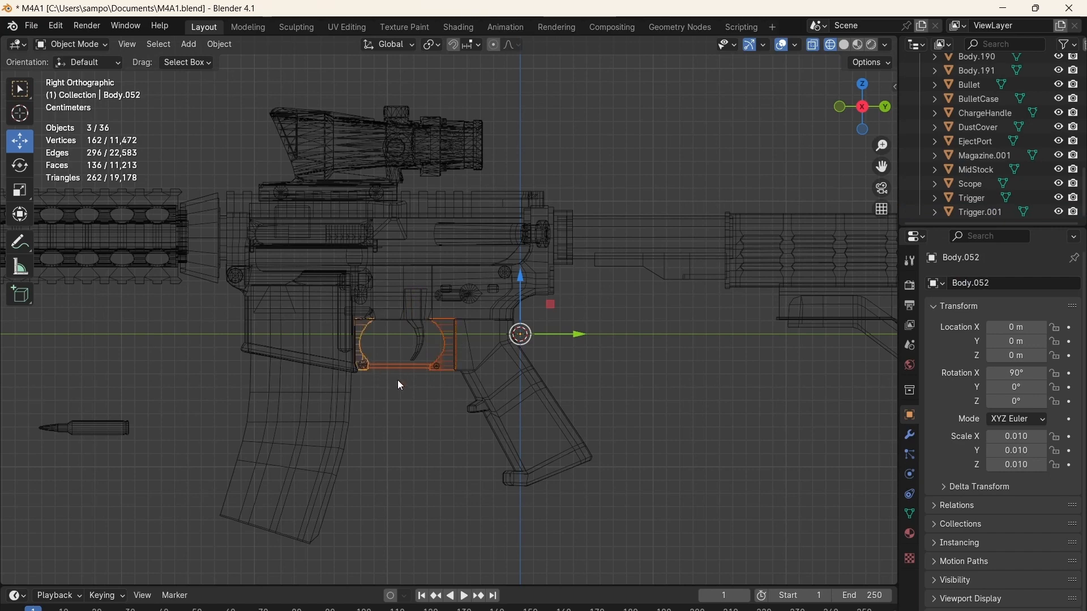
key("ctrl+j")
Select the grip, receiver, trigger guard and magazine in turn to check how the parts are grouped
left_click(498, 387)
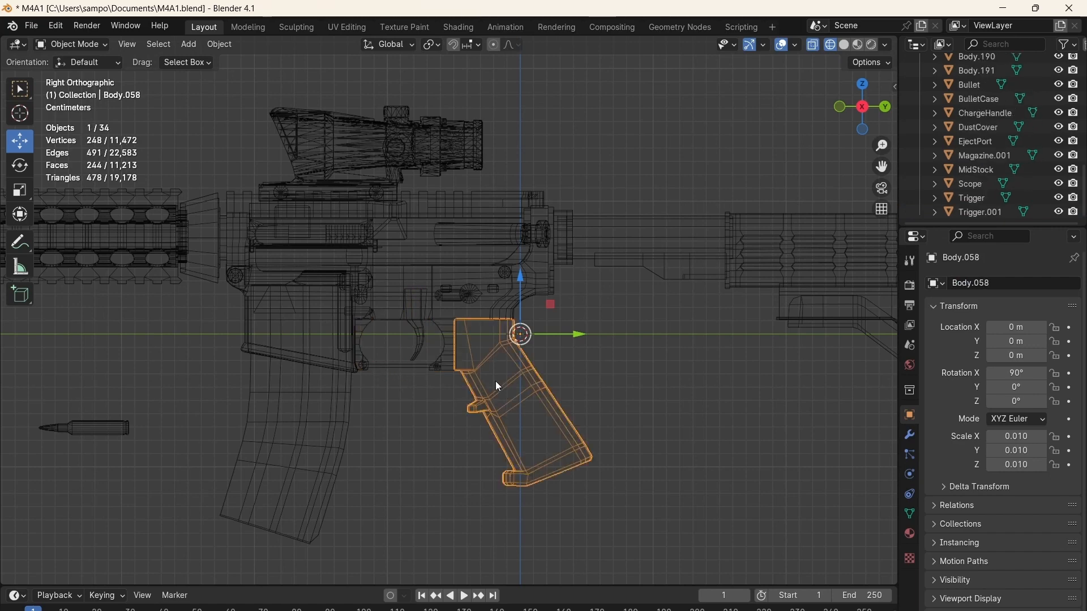
left_click(453, 309)
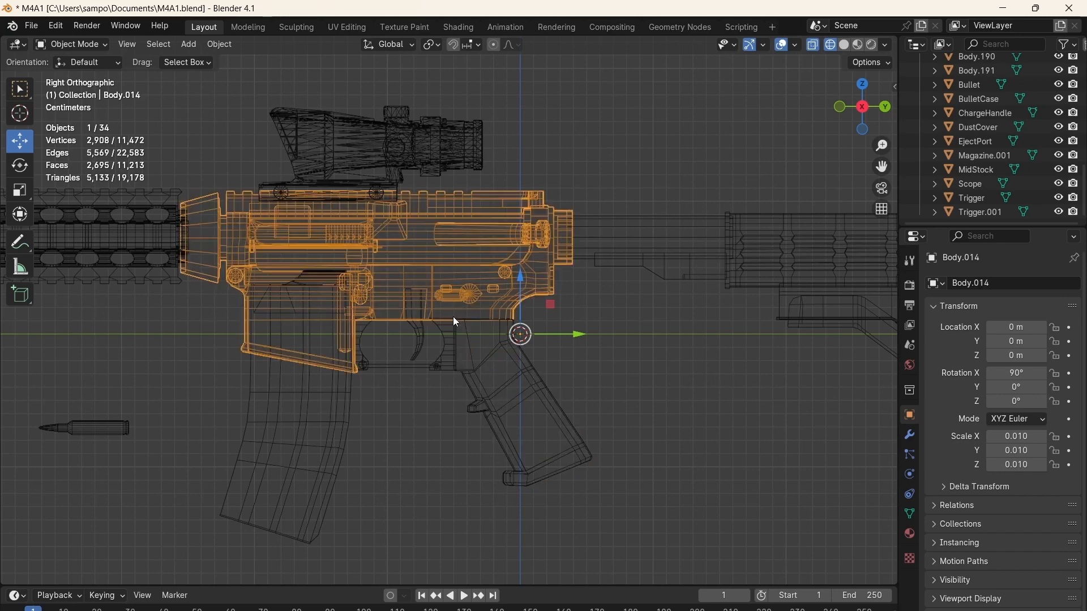
left_click(435, 344)
left_click(312, 375)
left_click(259, 247)
scroll(225, 278, "down", 2)
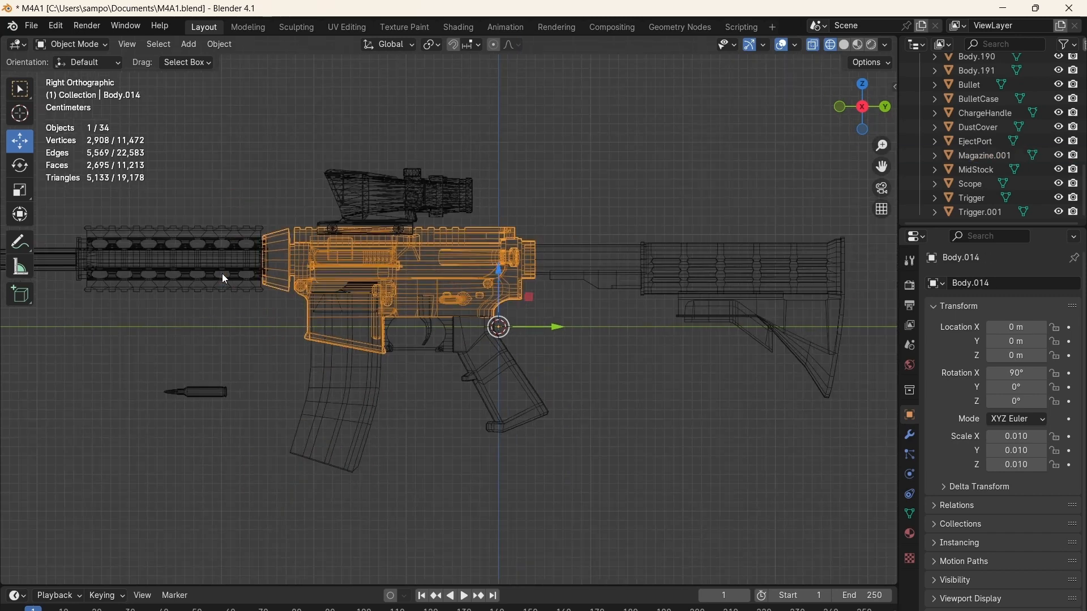
Select the handguard parts, leaving out the barrel and receiver, and join them into one object with Body.191 active
middle_click_drag(102, 182, 339, 203, "shift")
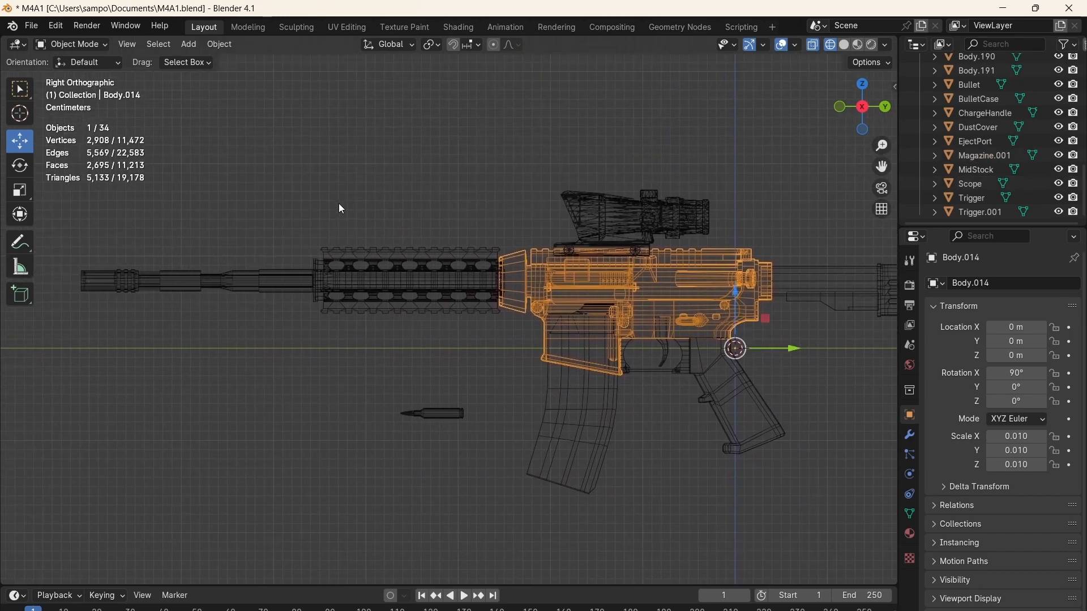
left_click_drag(308, 228, 516, 329)
left_click(333, 221)
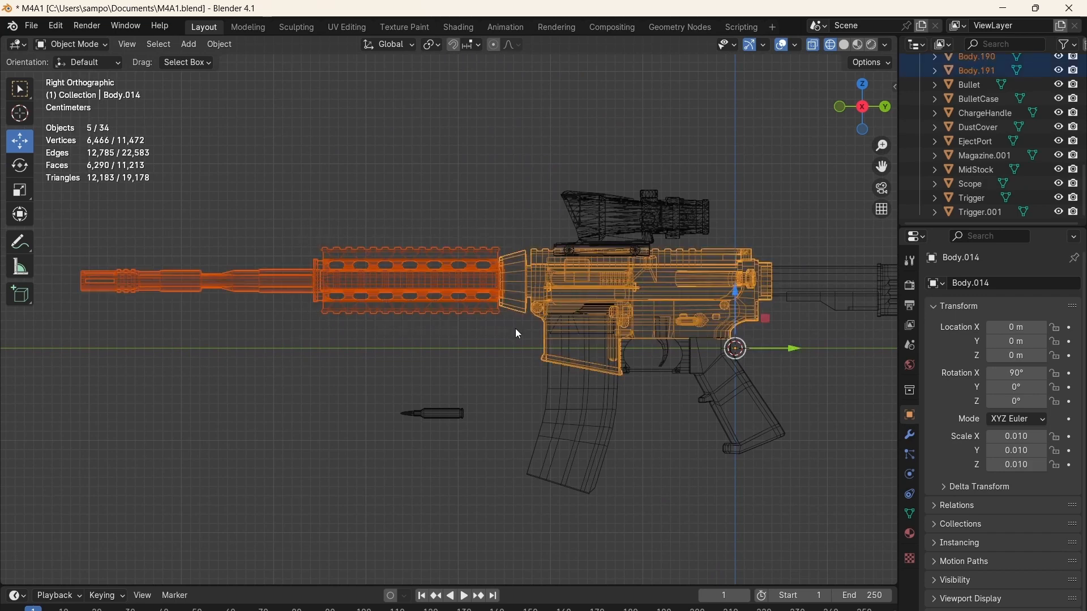
left_click(536, 327, "shift")
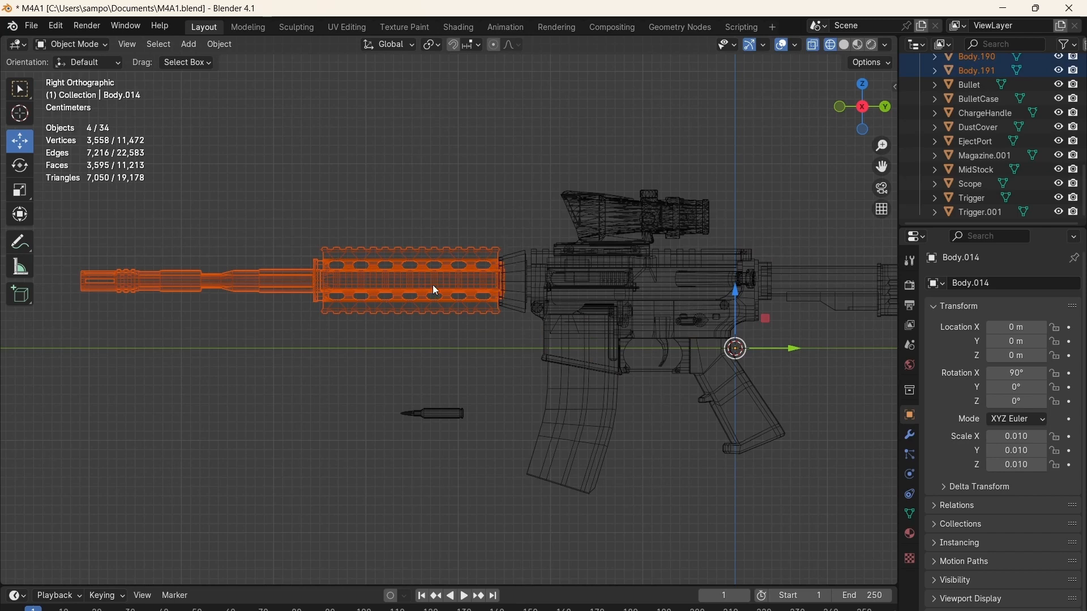
left_click_drag(270, 339, 81, 235, "ctrl")
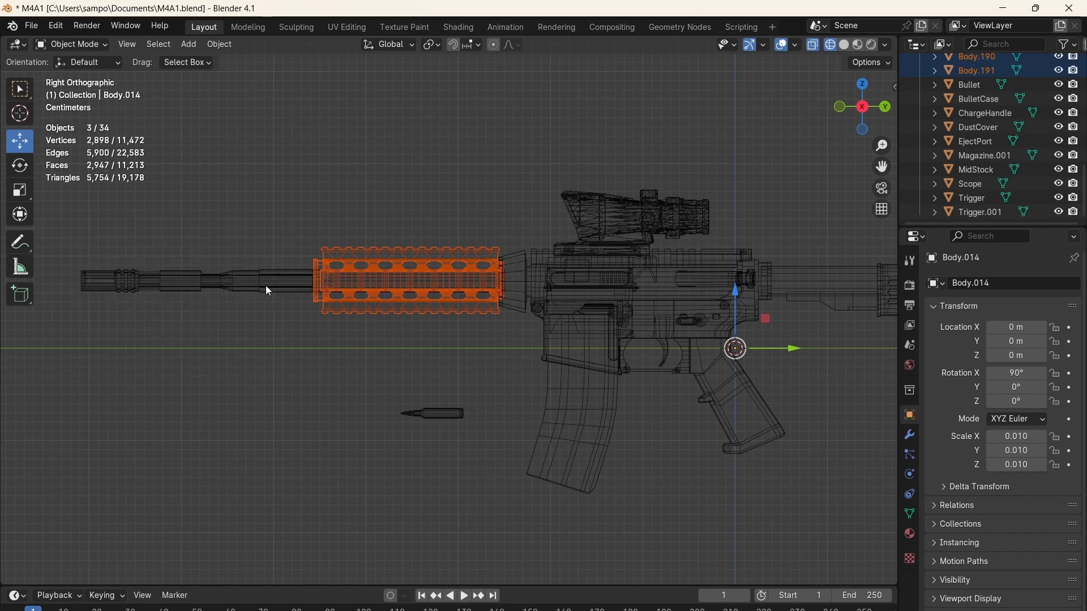
left_click(360, 259, "shift")
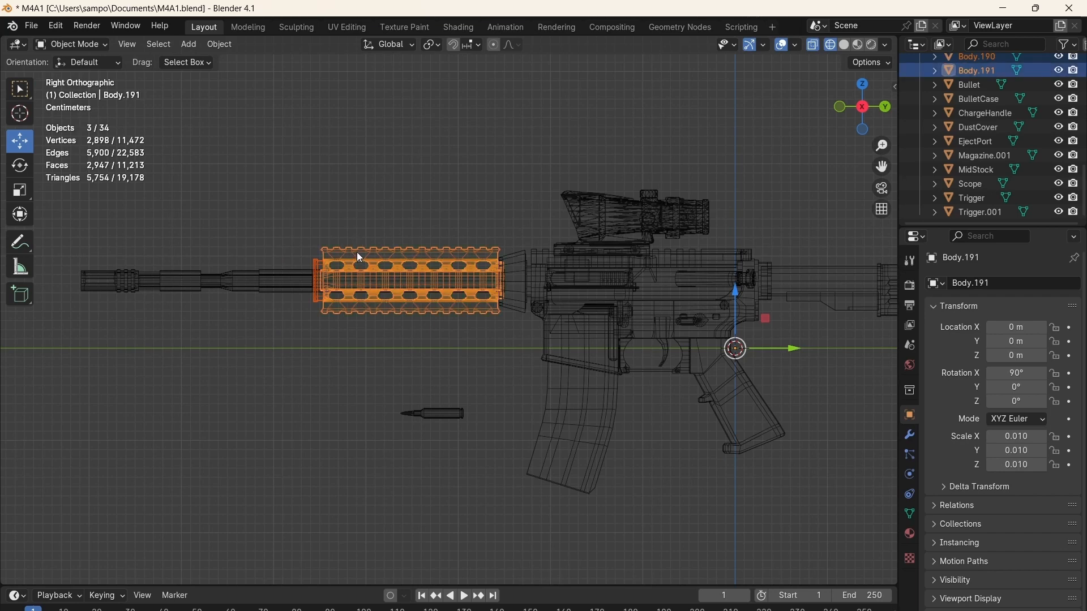
key("ctrl+j")
Select the barrel, the receiver and the objects from Body.002 to Body.019 in turn to check which contain geometry
left_click(185, 288)
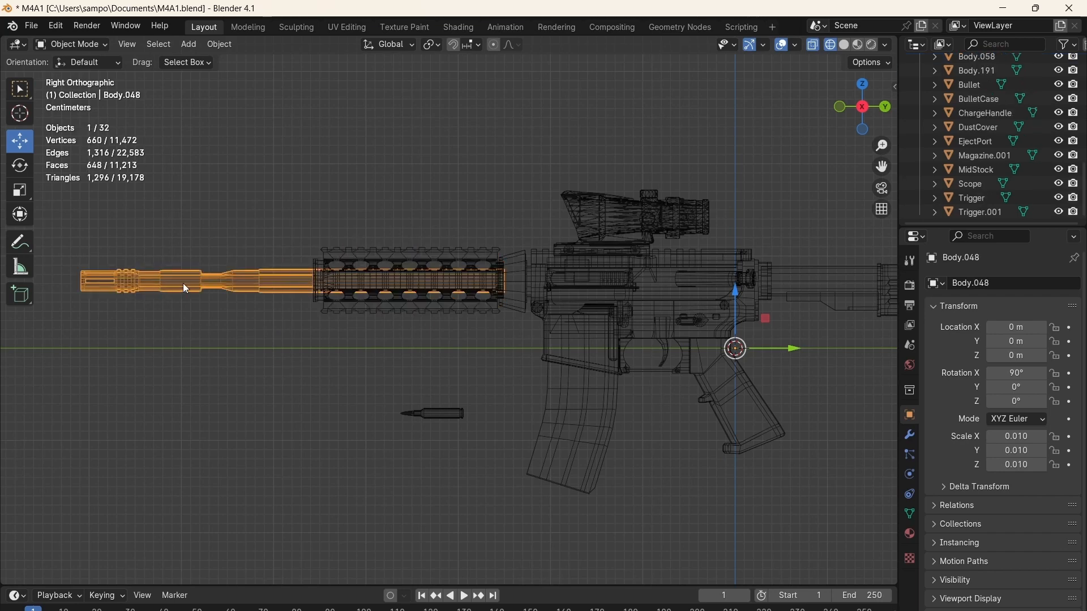
left_click(524, 296)
scroll(1038, 149, "up", 5)
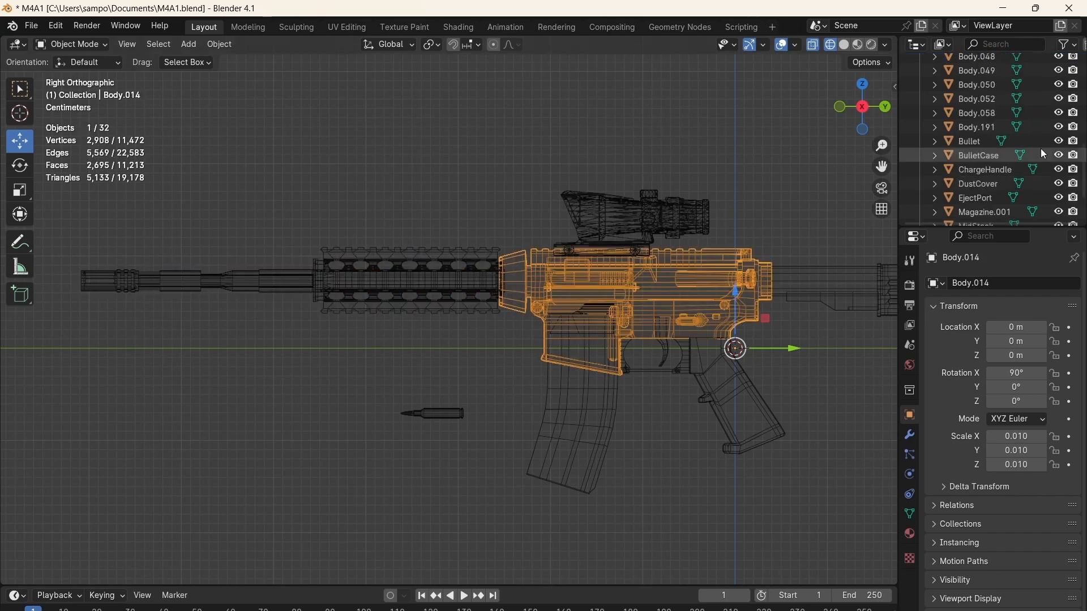
scroll(1029, 146, "up", 3)
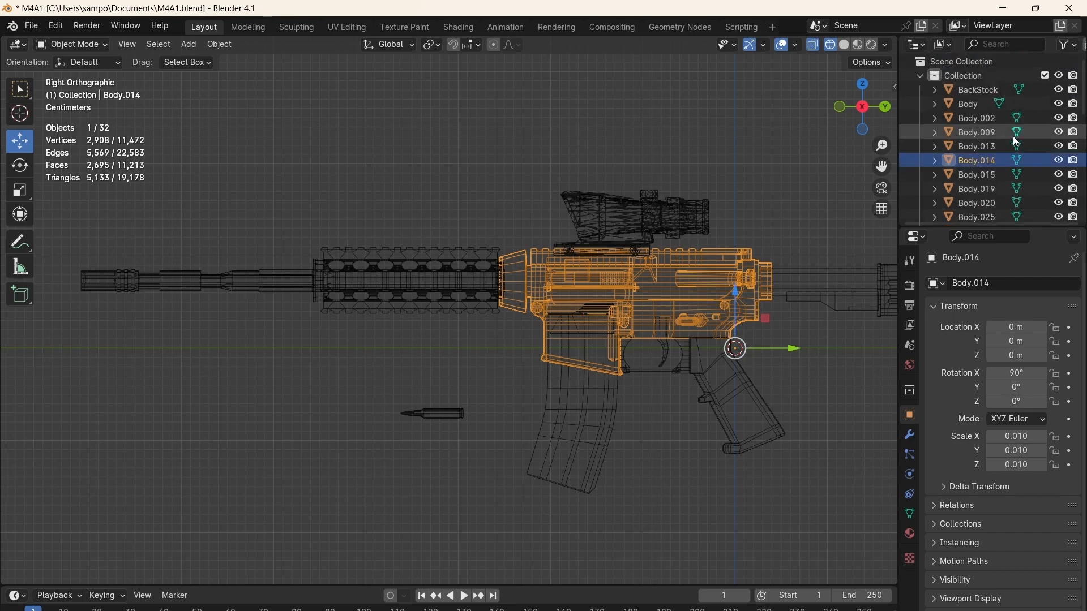
left_click(977, 118)
scroll(654, 196, "down", 4)
left_click(972, 130)
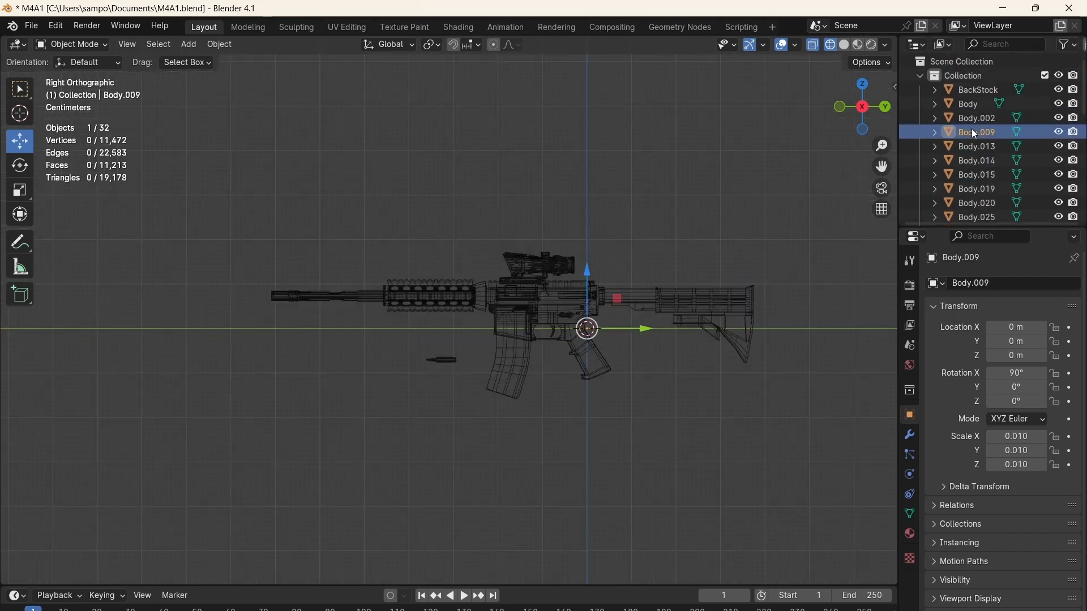
left_click(974, 147)
left_click(974, 160)
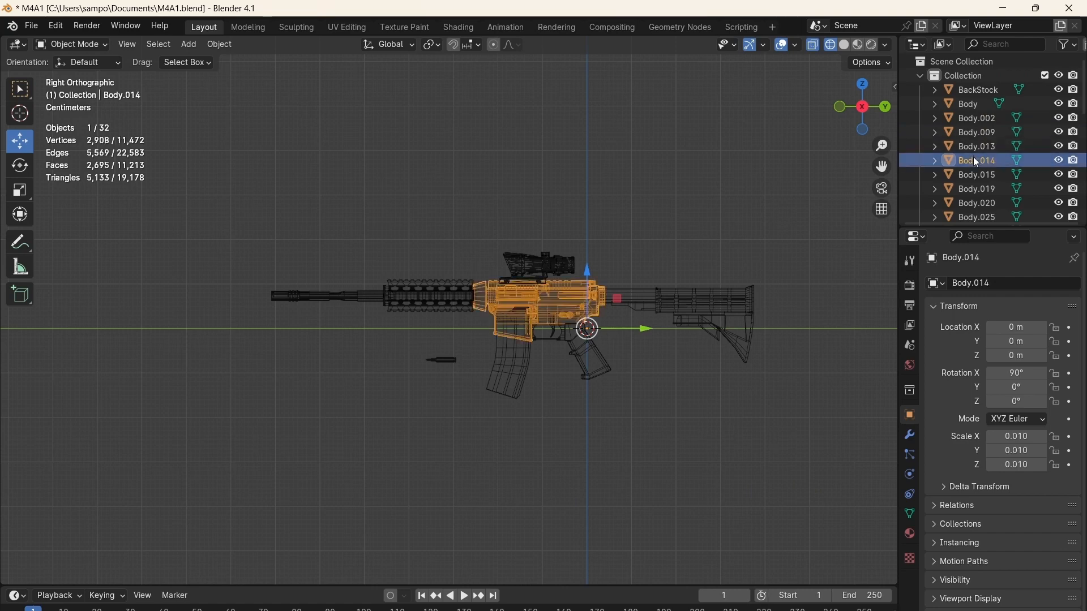
left_click(971, 174)
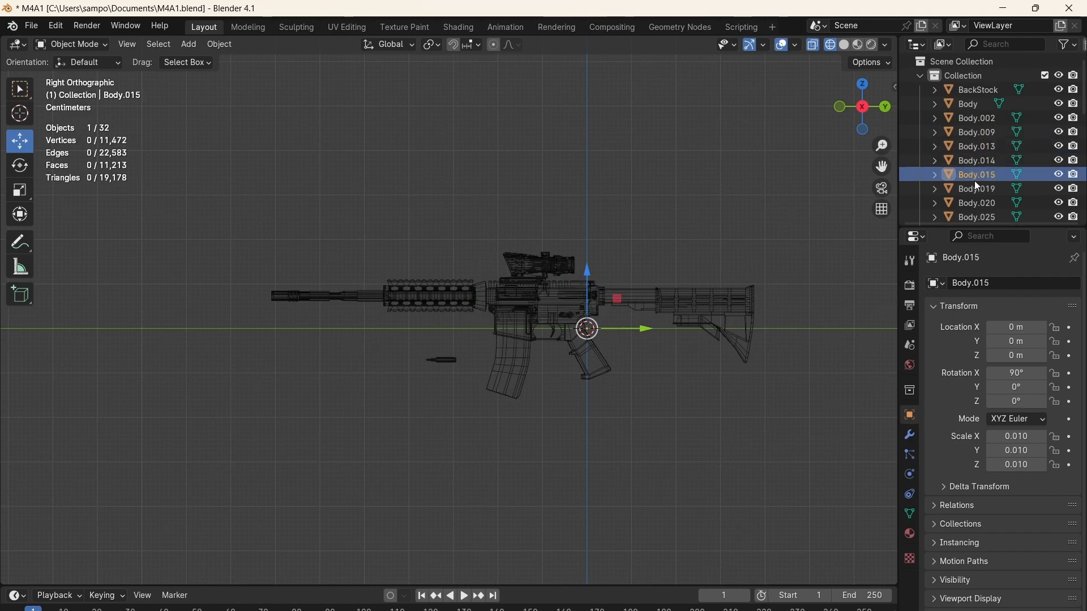
left_click(973, 189)
Delete the empty objects Body.002, Body.009 and Body.013
left_click(982, 119)
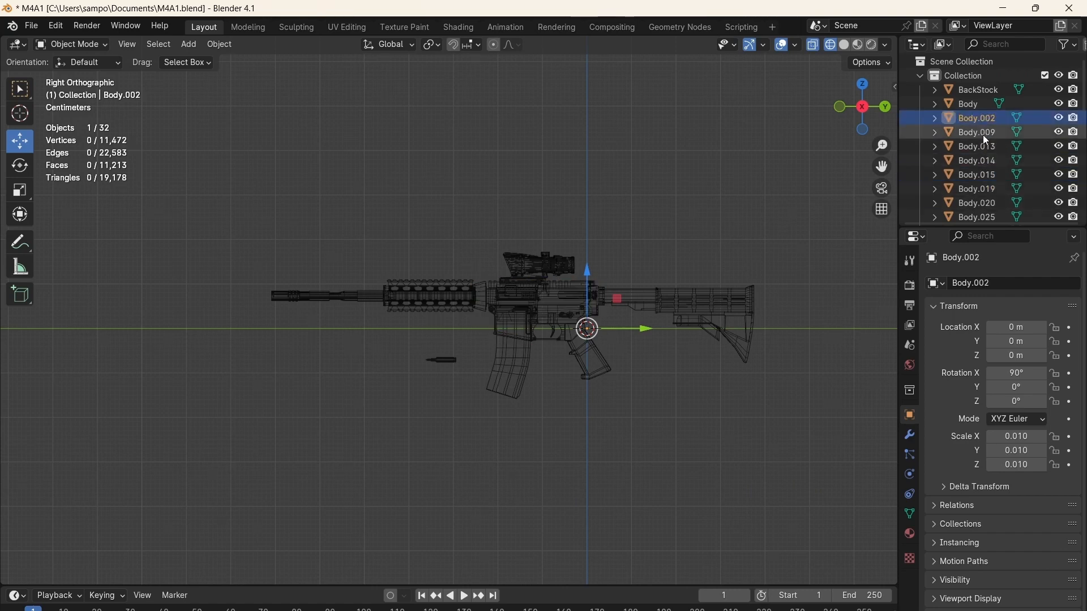
left_click(983, 134)
left_click(980, 147)
left_click(979, 159)
left_click(981, 146)
left_click(978, 120, "shift")
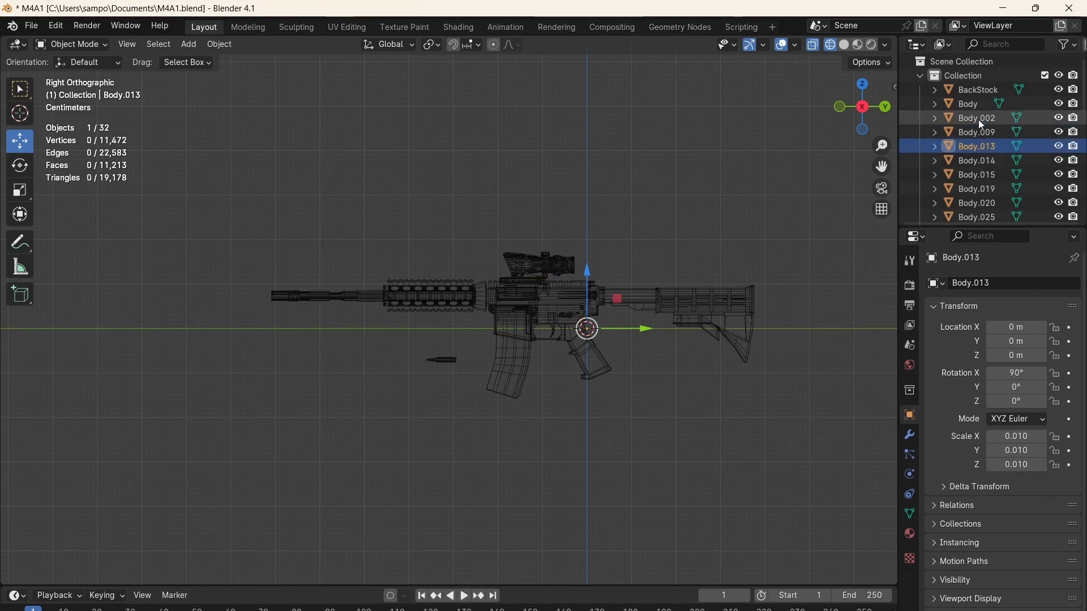
right_click(978, 120)
left_click(908, 122)
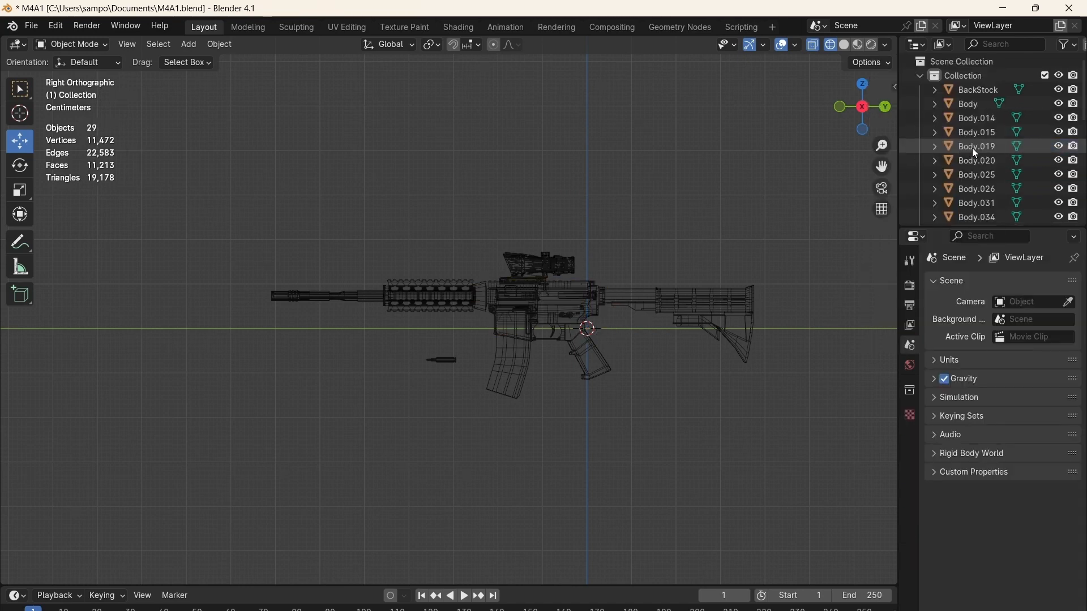
Check the next Body objects for geometry and delete the empty ones: Body.015, Body.019, Body.020, Body.025 and Body.026
left_click(979, 130)
left_click(979, 146)
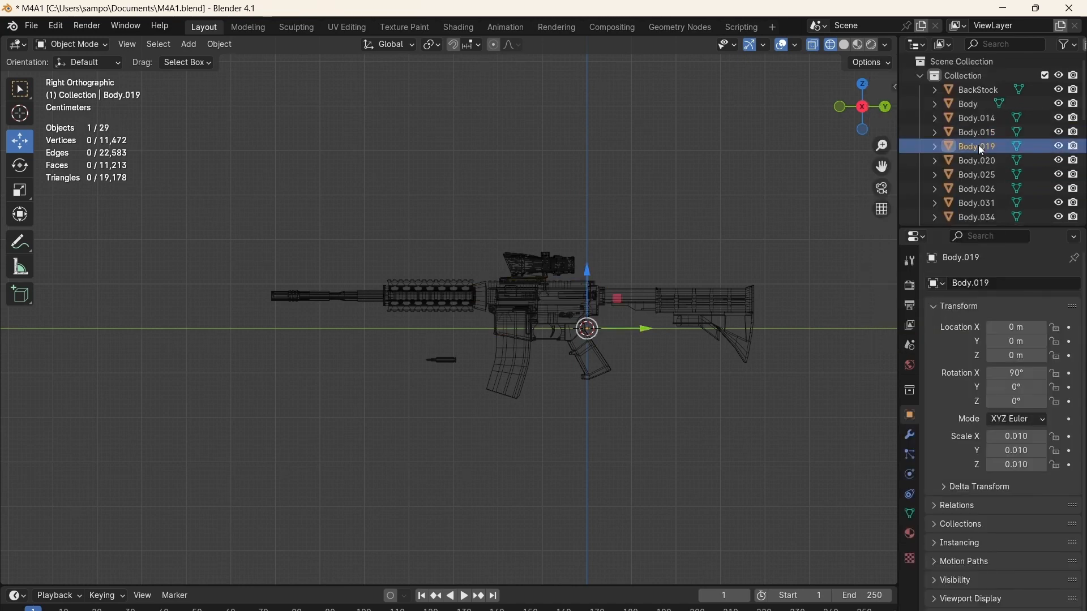
left_click(977, 157)
left_click(976, 172)
left_click(974, 186)
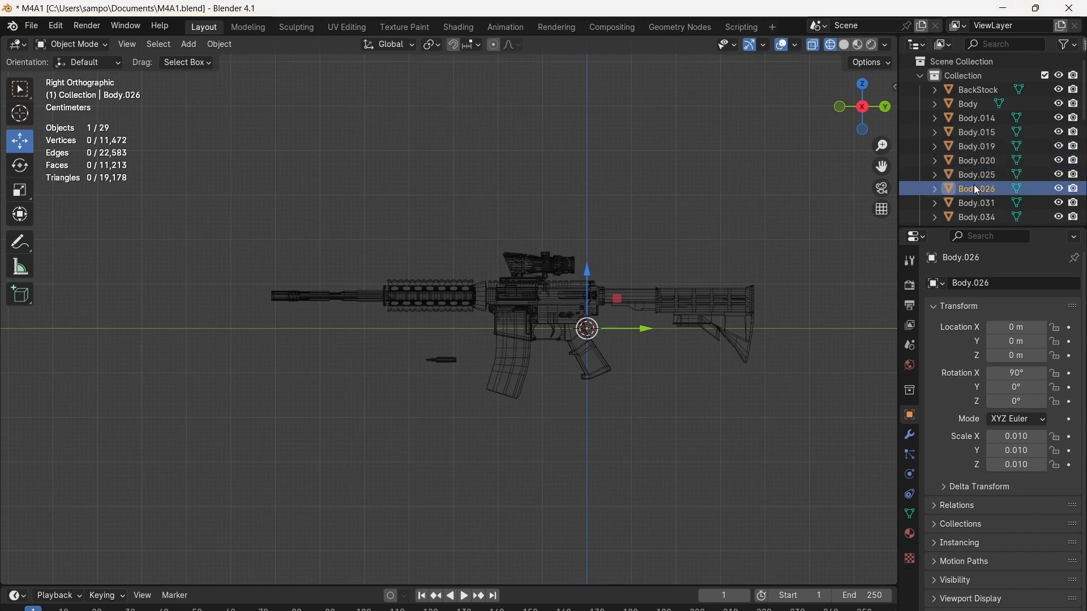
left_click(972, 202)
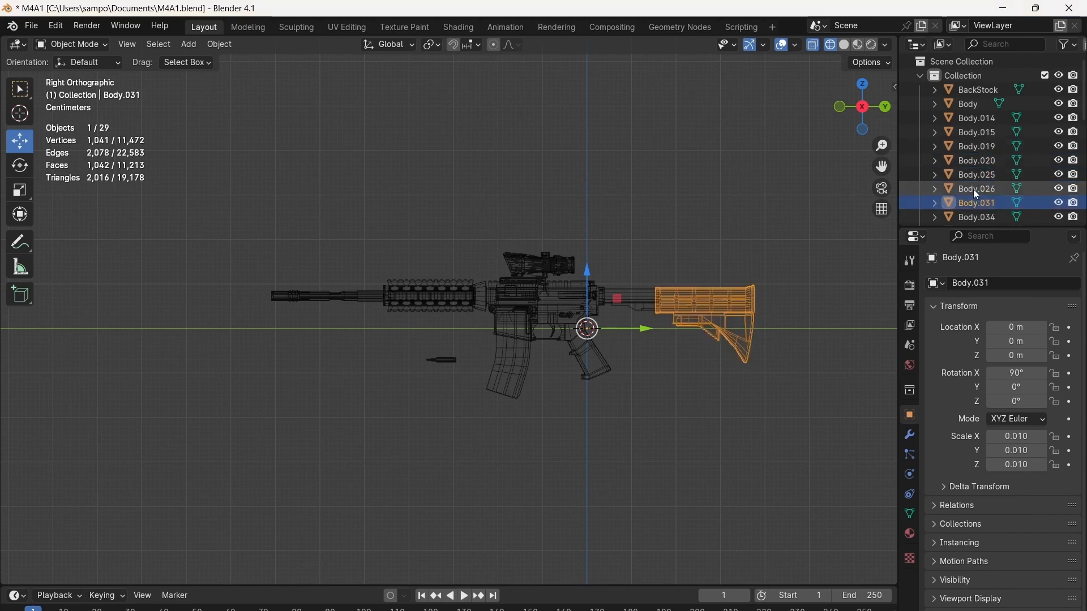
left_click(973, 189)
left_click(971, 134, "shift")
right_click(971, 134)
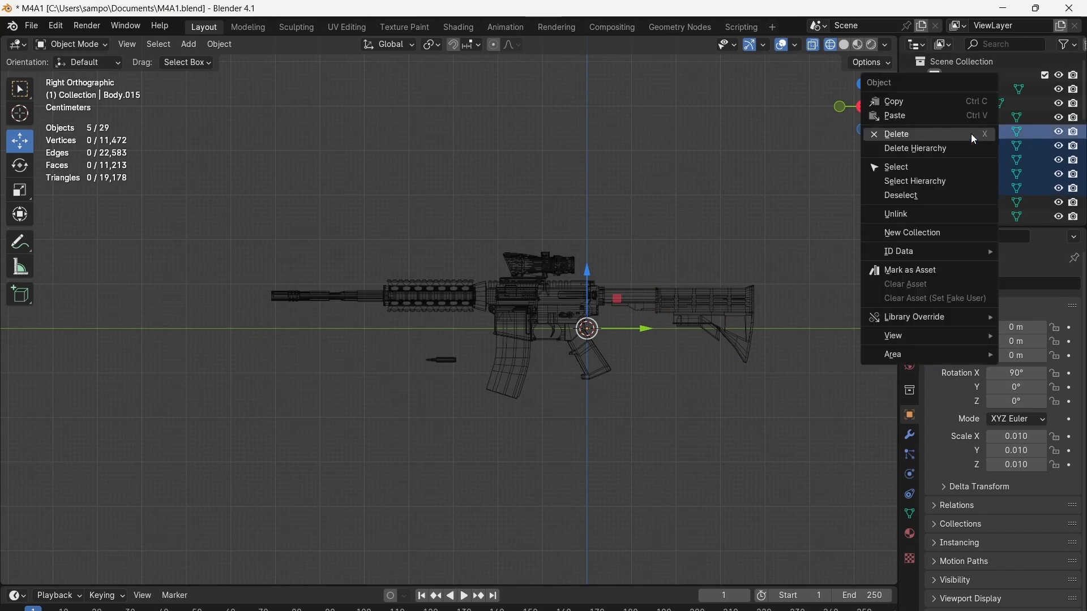
left_click(906, 147)
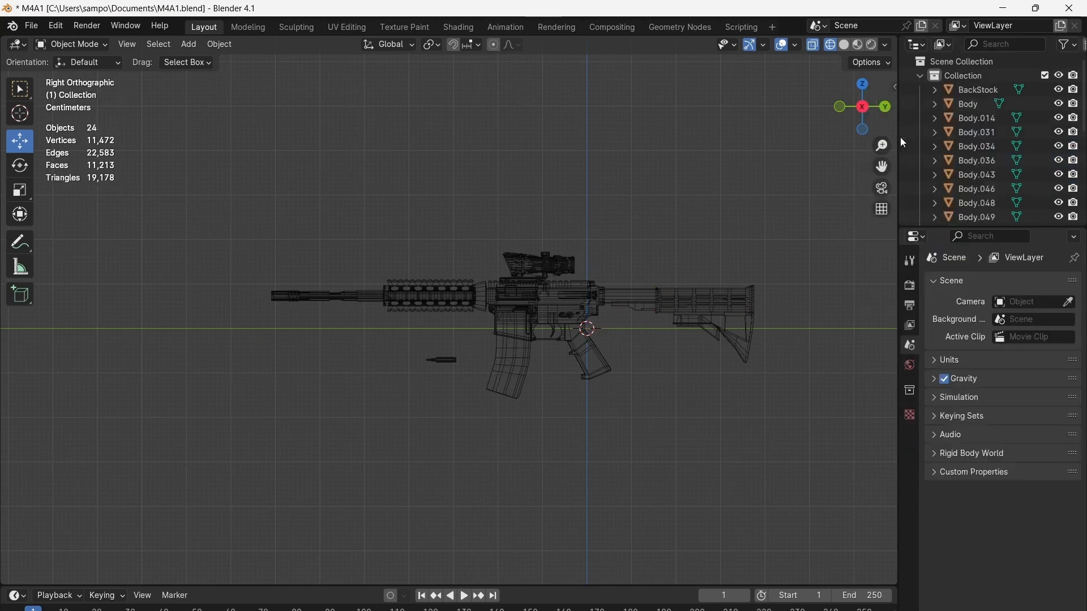
Check Body.031, Body.034 and Body.036 for geometry and delete the empty Body.034
left_click(980, 135)
left_click(977, 147)
left_click(979, 160)
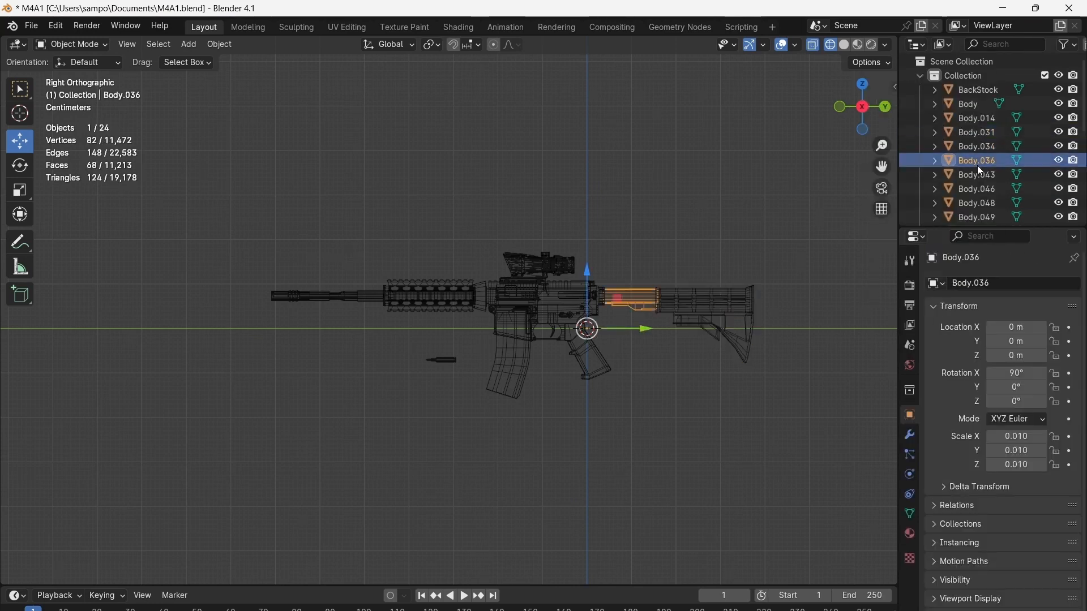
left_click(976, 148)
right_click(976, 148)
left_click(956, 158)
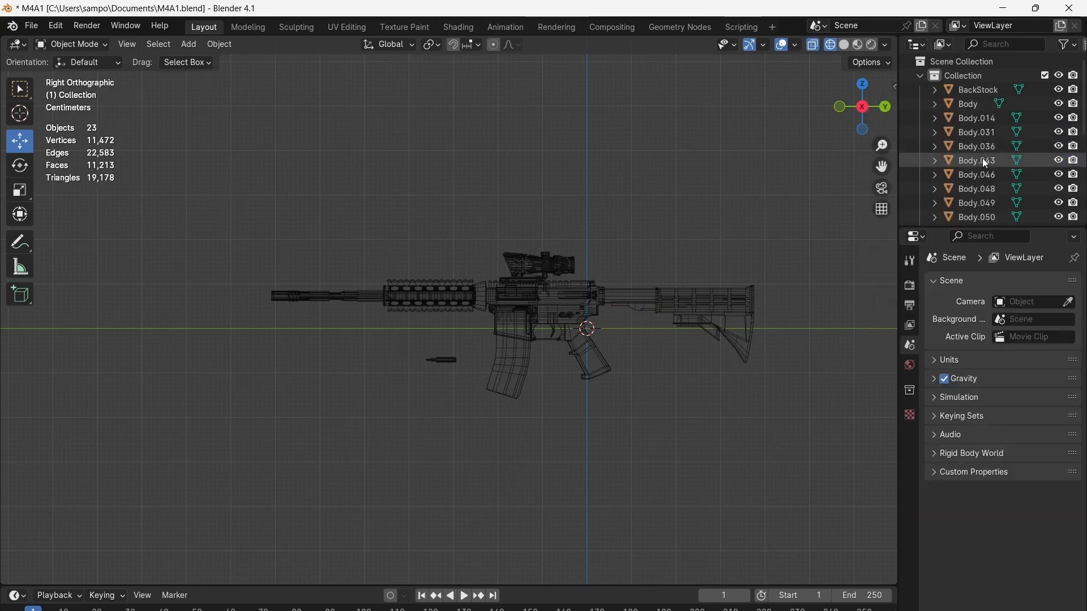
Check Body.043, Body.046 and Body.048 for geometry and delete the empty Body.043 and Body.046
left_click(983, 159)
left_click(983, 172)
left_click(981, 188)
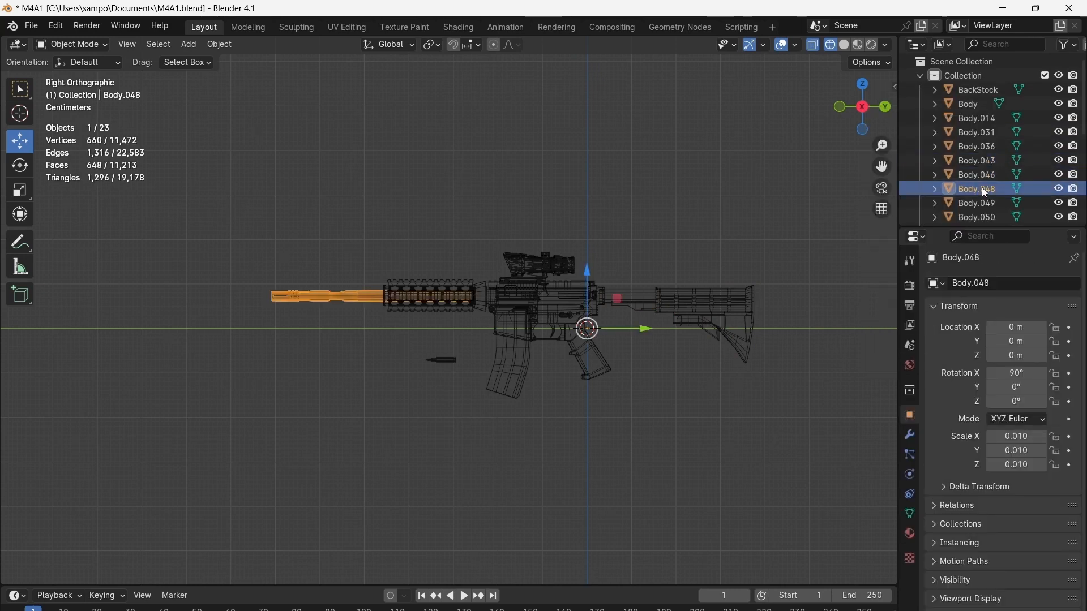
left_click(982, 175)
left_click(983, 163, "shift")
right_click(987, 169)
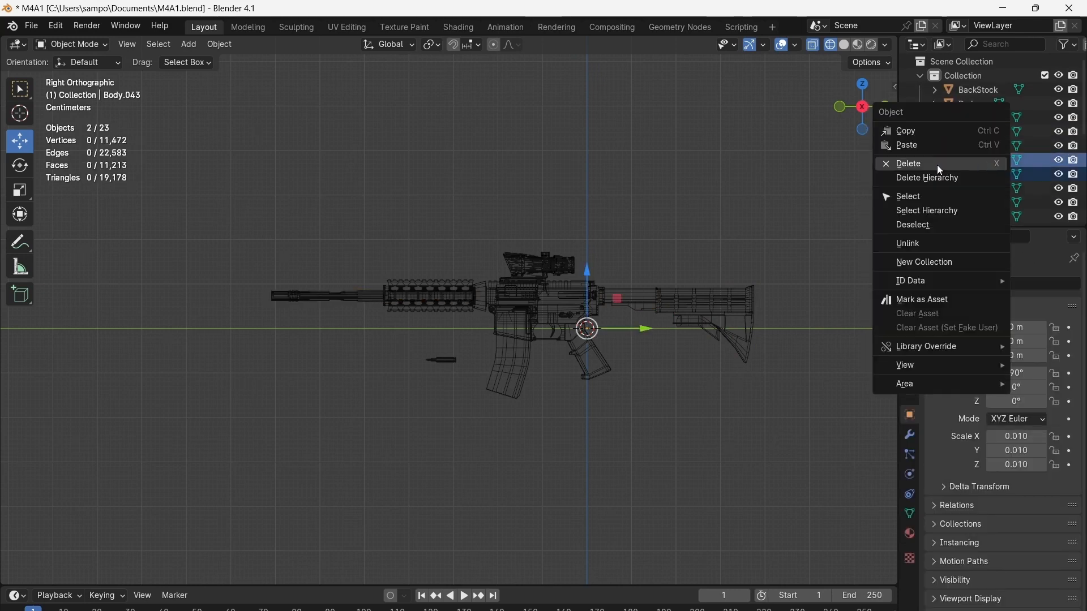
left_click(936, 165)
Select the trigger guard and its two small pins, Body.052, Body.050 and Body.049, and join them with Body.049 active
left_click(976, 173)
scroll(684, 308, "up", 5)
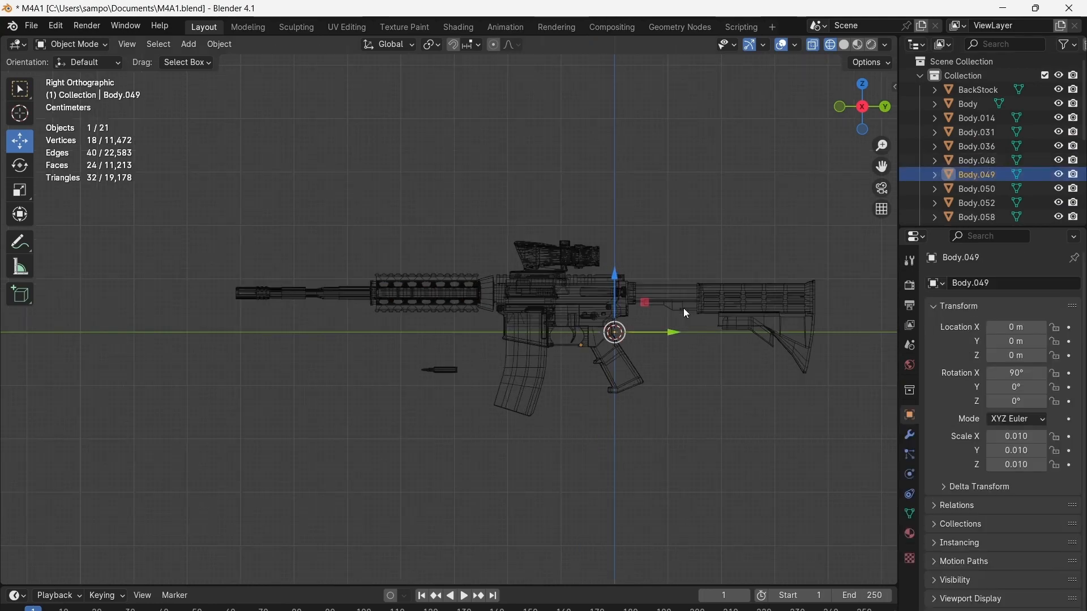
left_click(982, 161)
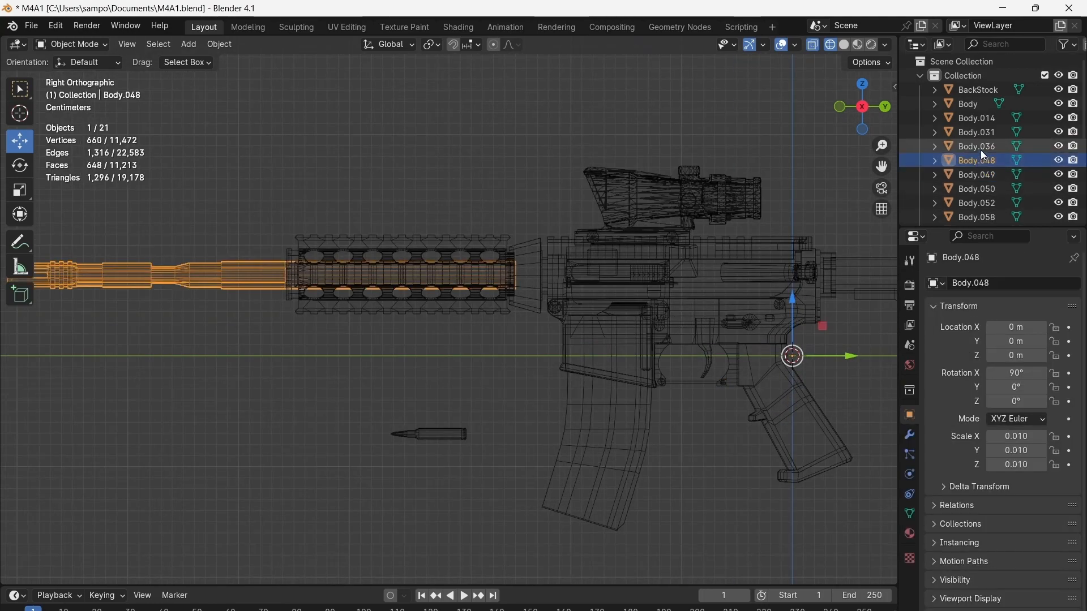
left_click(978, 147)
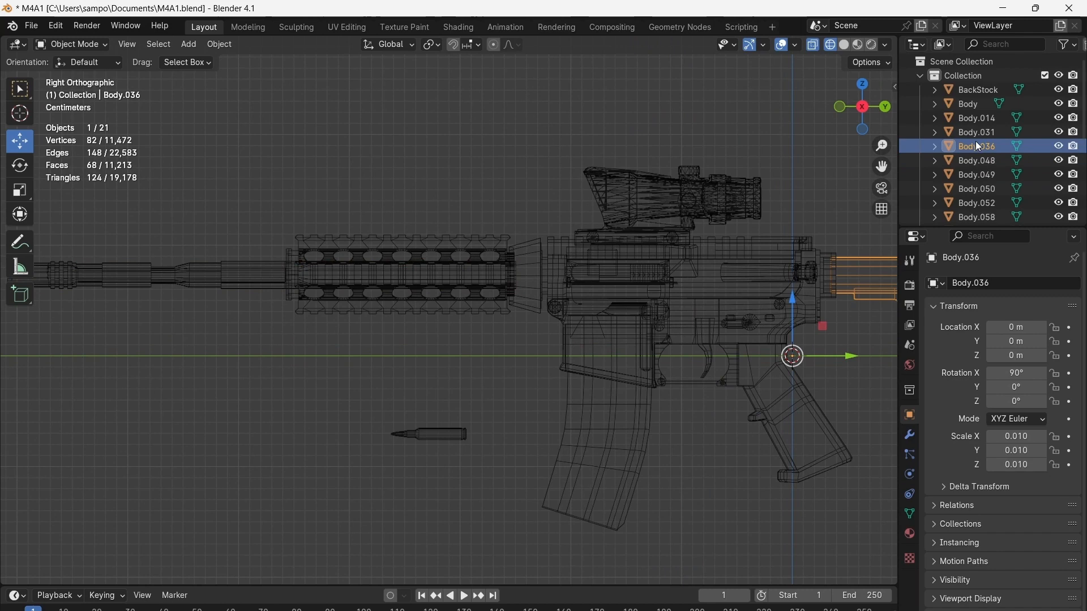
left_click(713, 315)
left_click(723, 383, "shift")
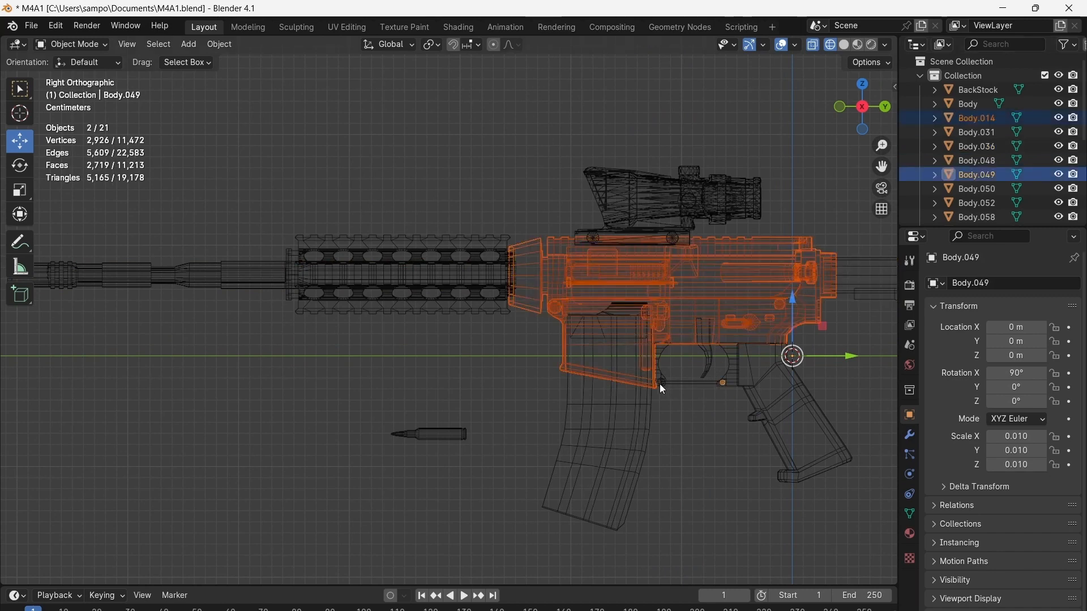
left_click(660, 384, "shift")
left_click(661, 383, "shift")
left_click(733, 371)
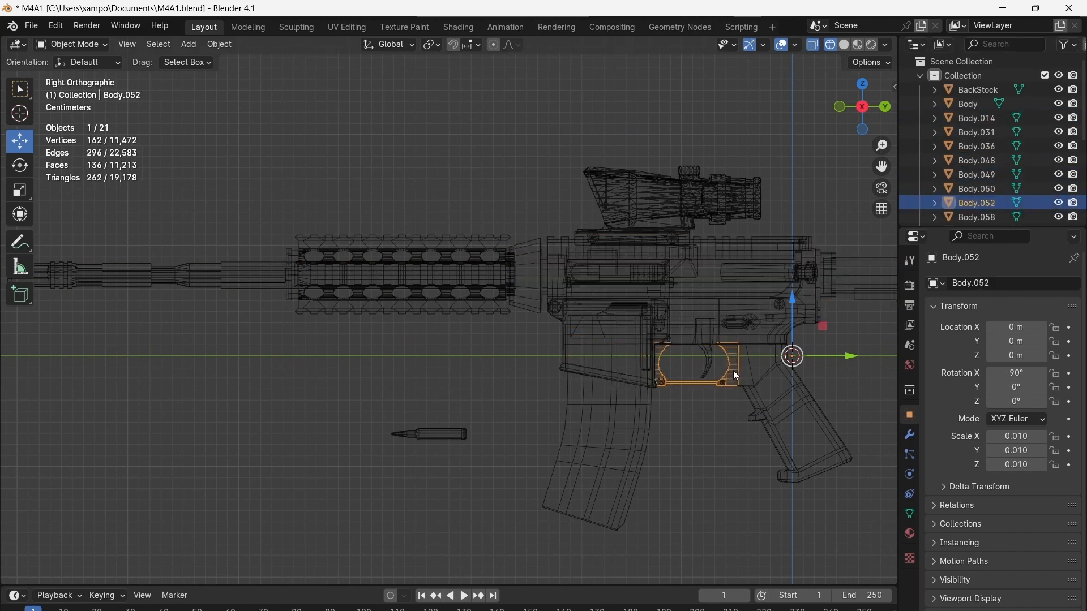
left_click(662, 382, "shift")
left_click(723, 382, "shift")
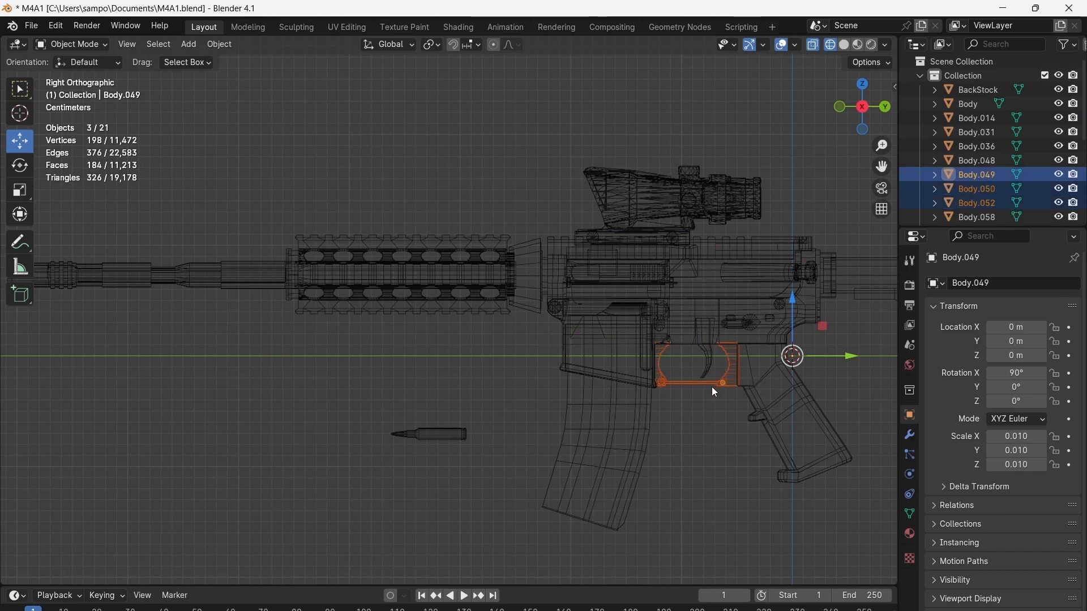
key("ctrl+j")
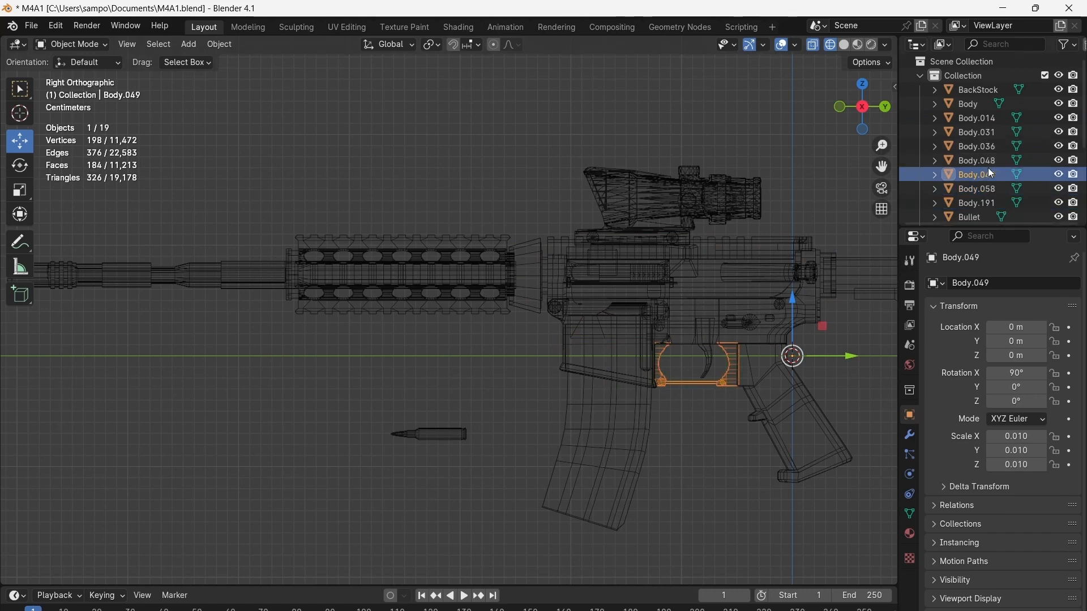
Check which rifle part each object from Body.014 through Body.191 contains
left_click(977, 118)
left_click(977, 133)
scroll(653, 287, "down", 3)
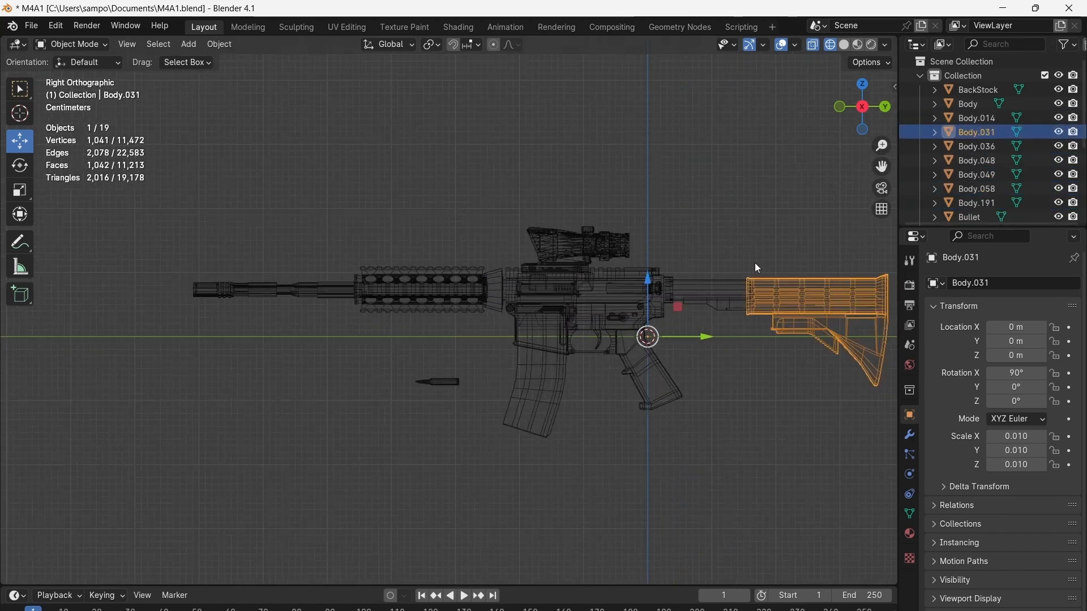
scroll(755, 263, "down", 2)
left_click(967, 146)
left_click(967, 161)
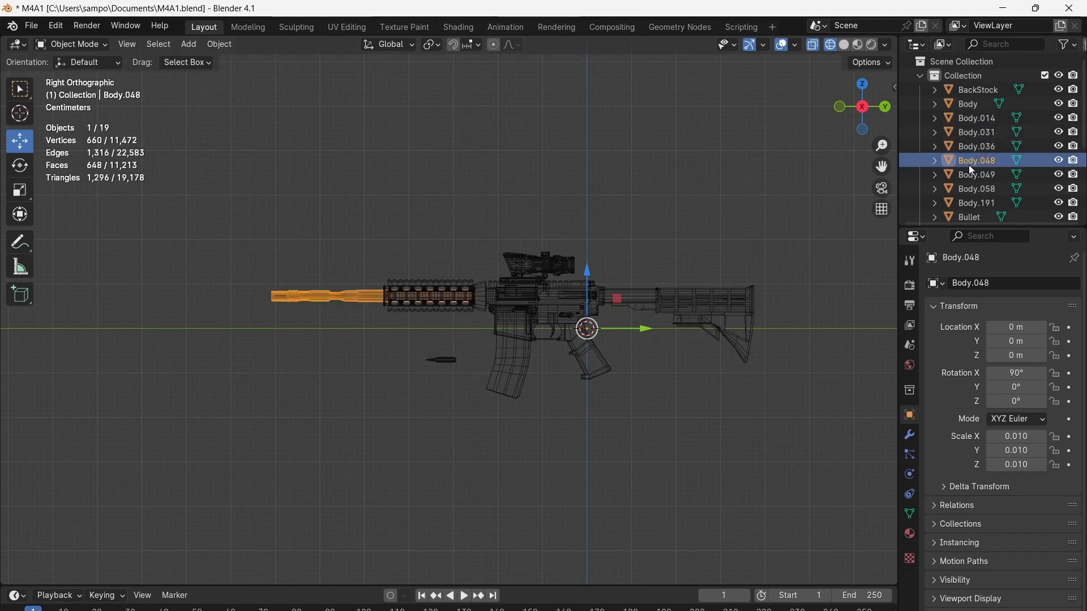
left_click(970, 174)
left_click(970, 189)
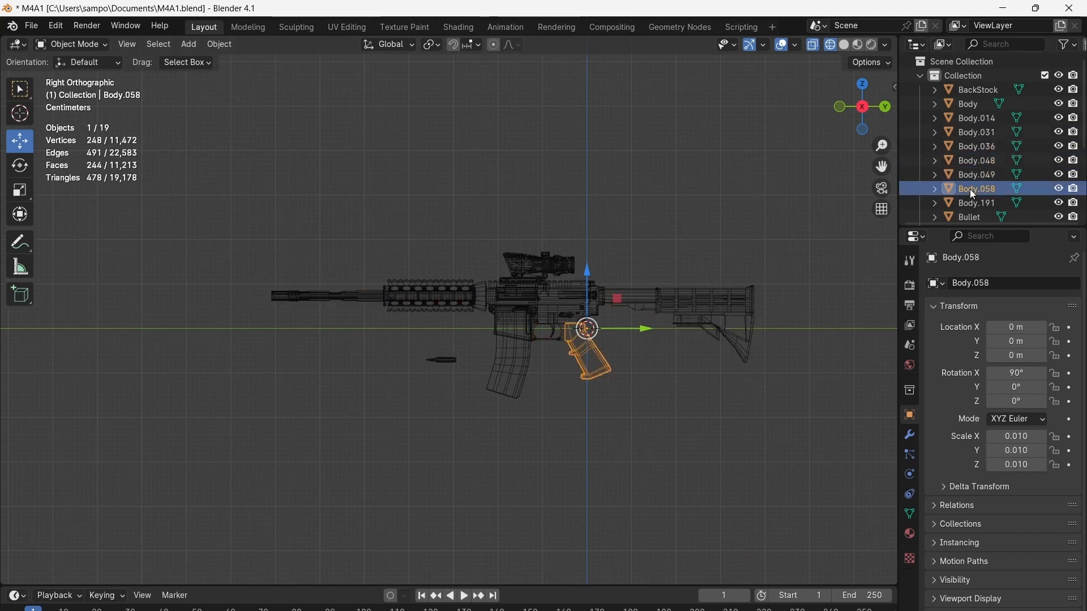
left_click(970, 202)
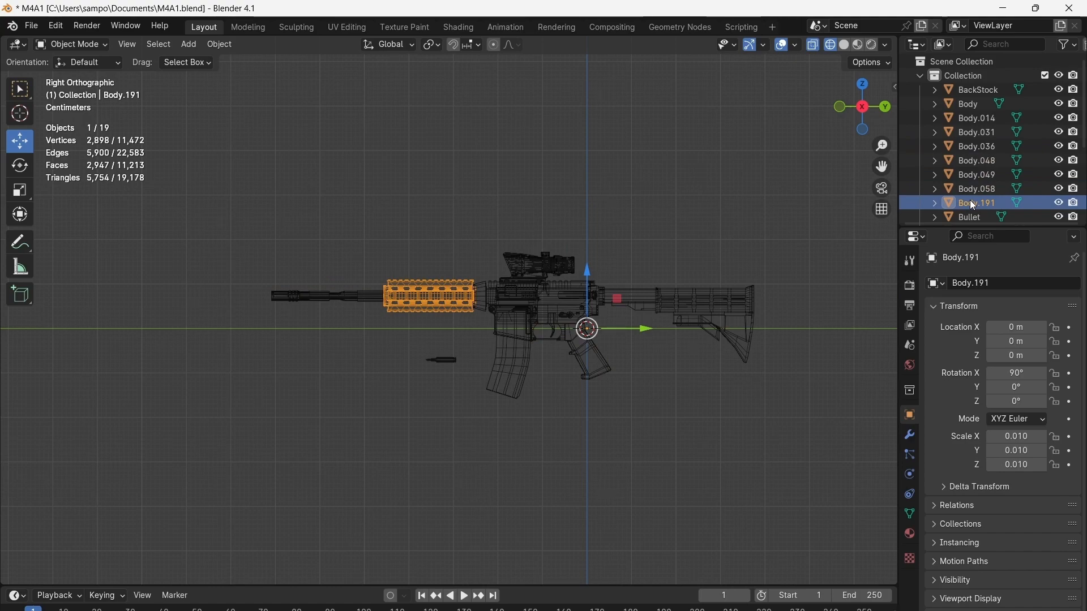
Inspect the Bullet and BulletCase objects of the loose cartridge from both sides of the rifle
scroll(970, 199, "down", 2)
left_click(971, 188)
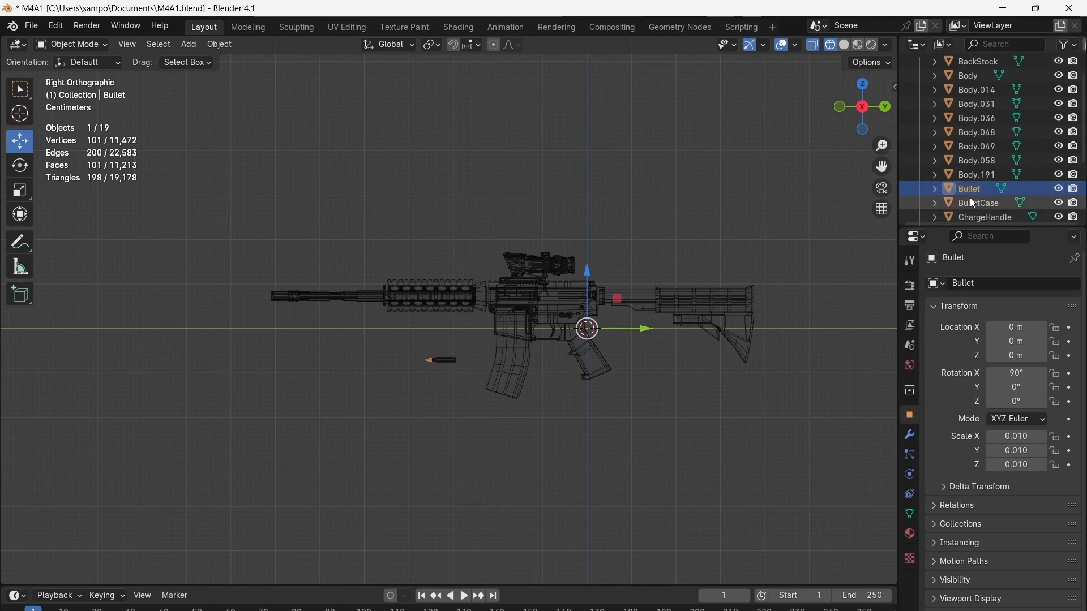
left_click(970, 199)
scroll(447, 385, "up", 5)
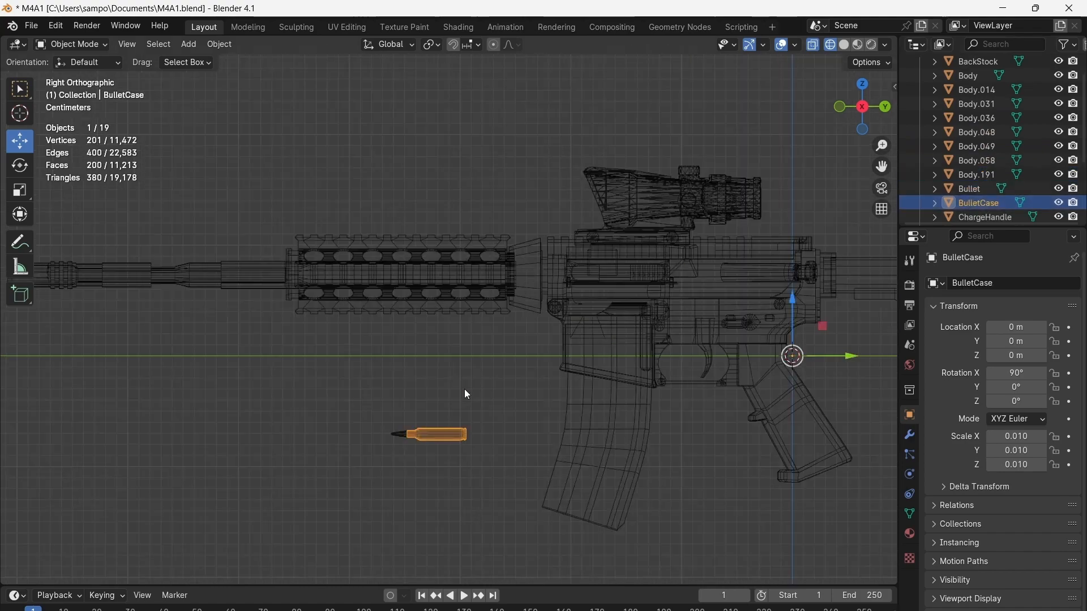
scroll(470, 390, "up", 1)
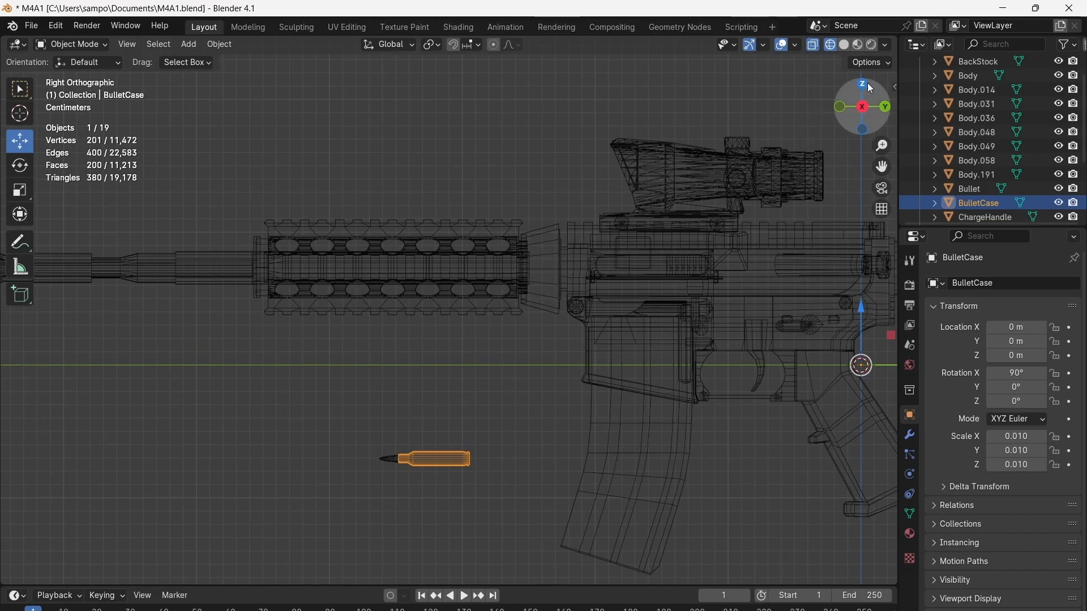
left_click_drag(842, 116, 571, 452)
left_click(501, 445)
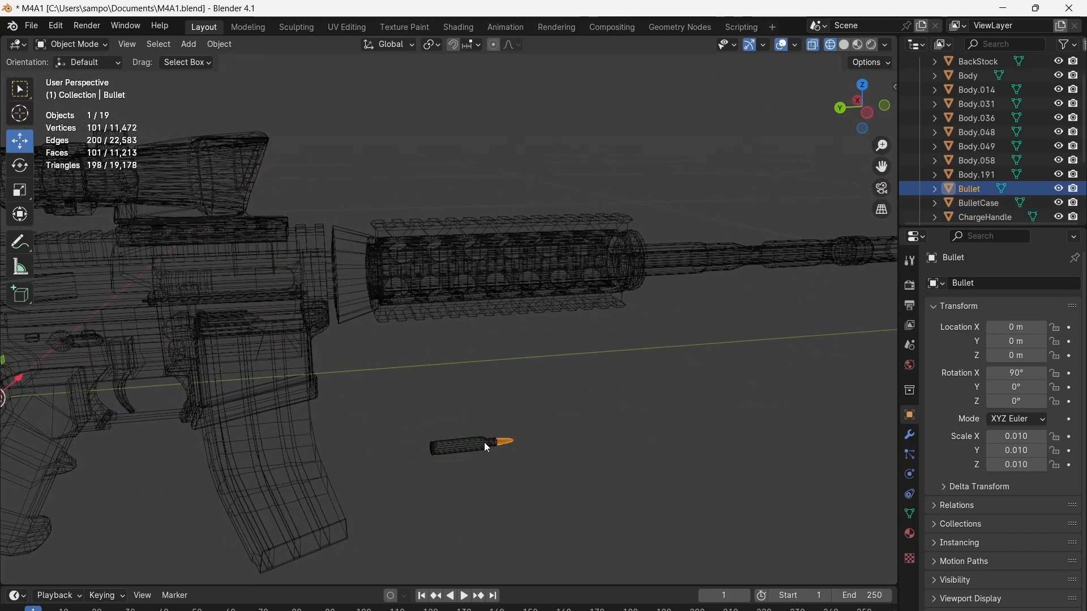
left_click(485, 444)
middle_click_drag(444, 465, 443, 466)
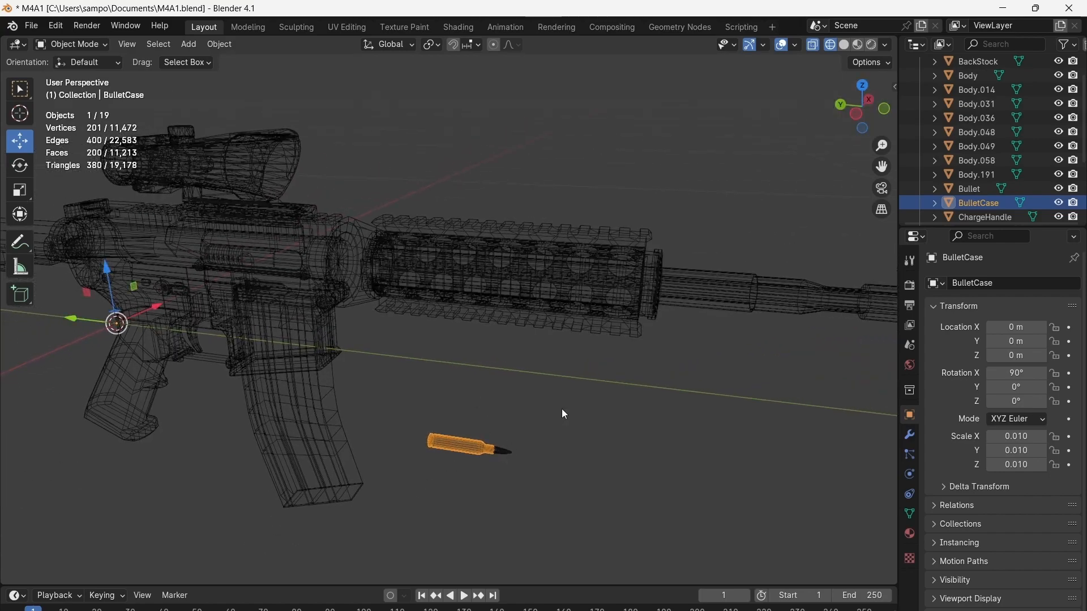
mouse_move(889, 107)
left_mouse_down()
mouse_move(863, 109)
mouse_move(986, 111)
mouse_move(776, 126)
mouse_move(887, 107)
left_mouse_up()
left_click(858, 111)
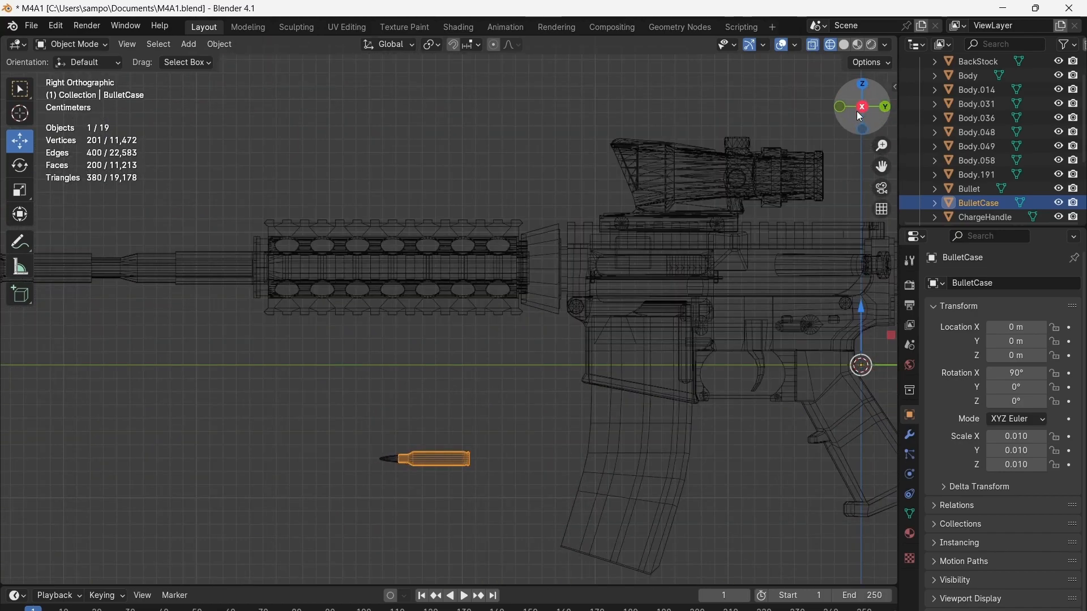
scroll(759, 225, "down", 2)
left_click_drag(881, 165, 841, 181)
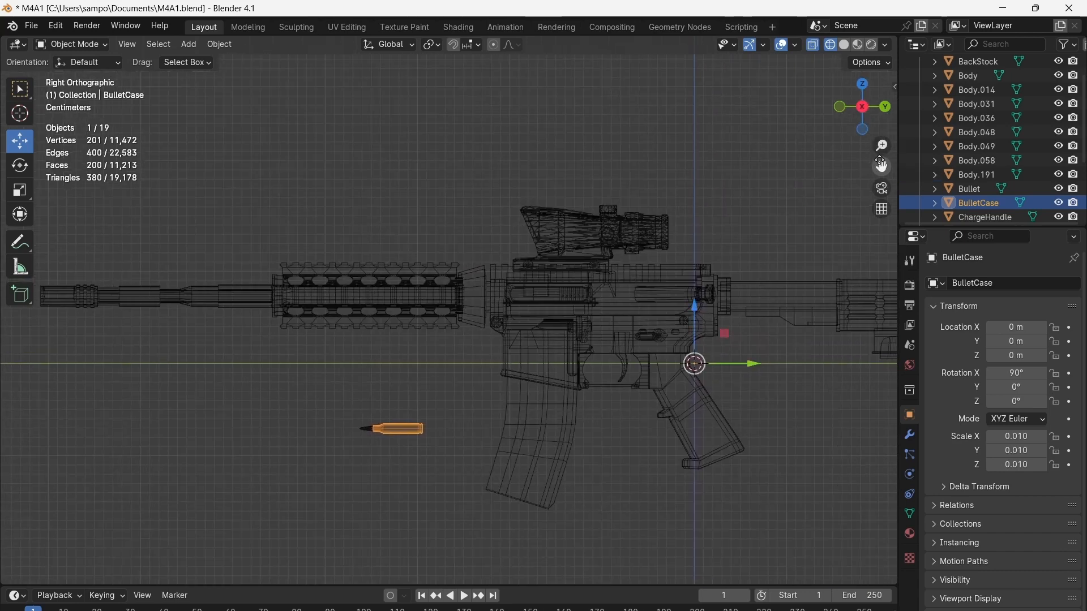
scroll(984, 215, "down", 3)
Check the ChargeHandle, DustCover and EjectPort objects for geometry
left_click(986, 161)
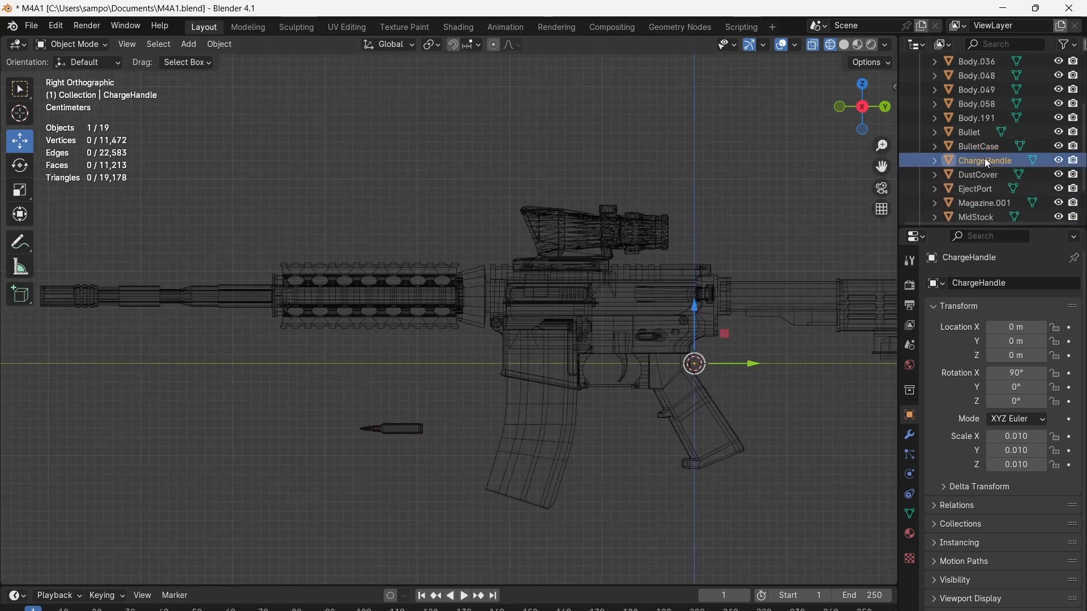
scroll(735, 228, "down", 3)
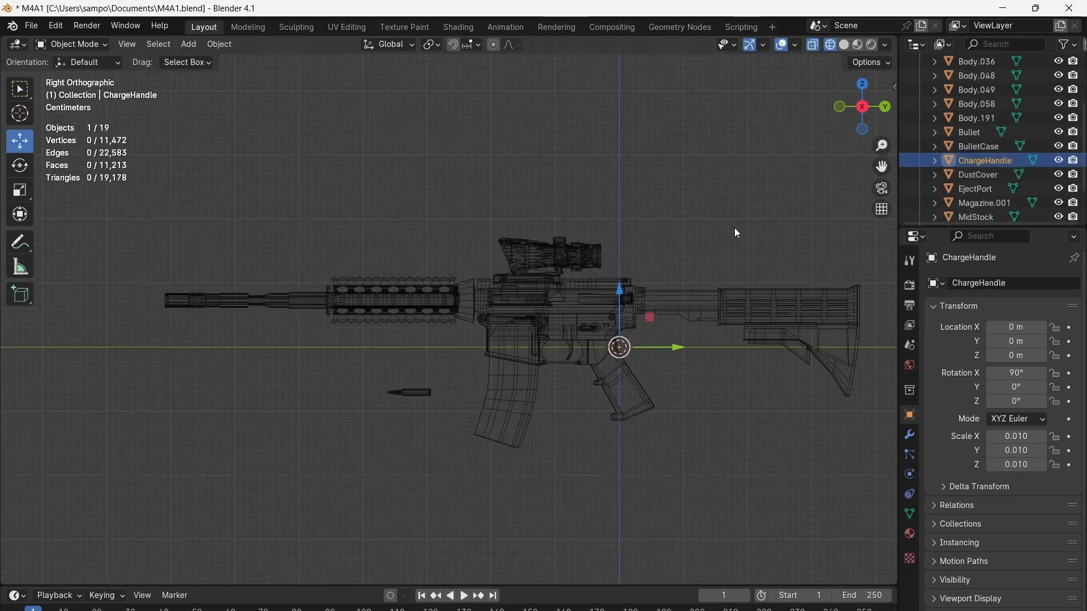
left_click(990, 175)
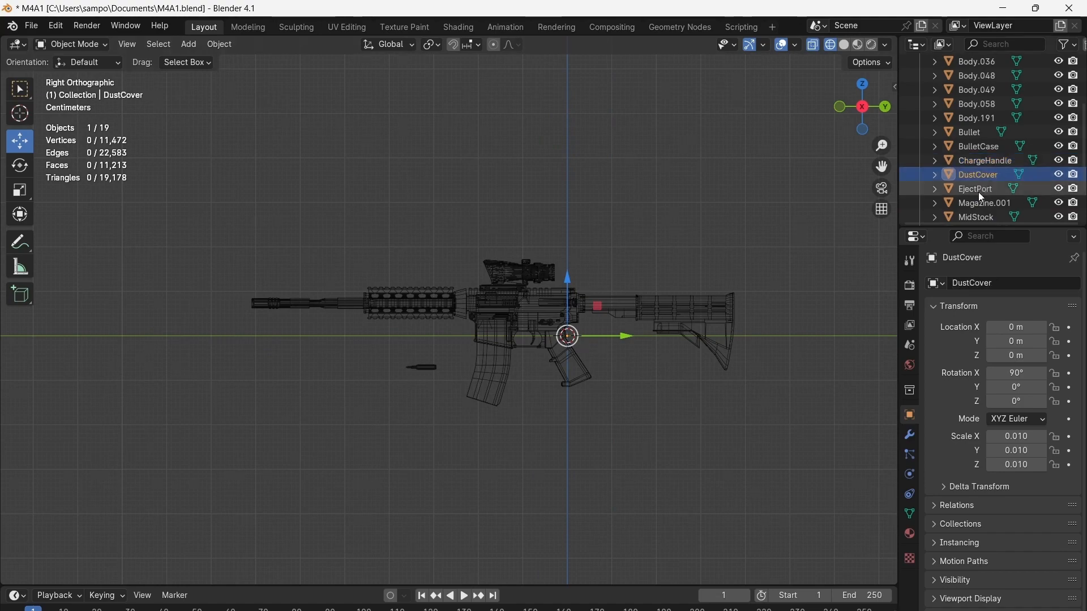
left_click(978, 192)
scroll(785, 226, "up", 7)
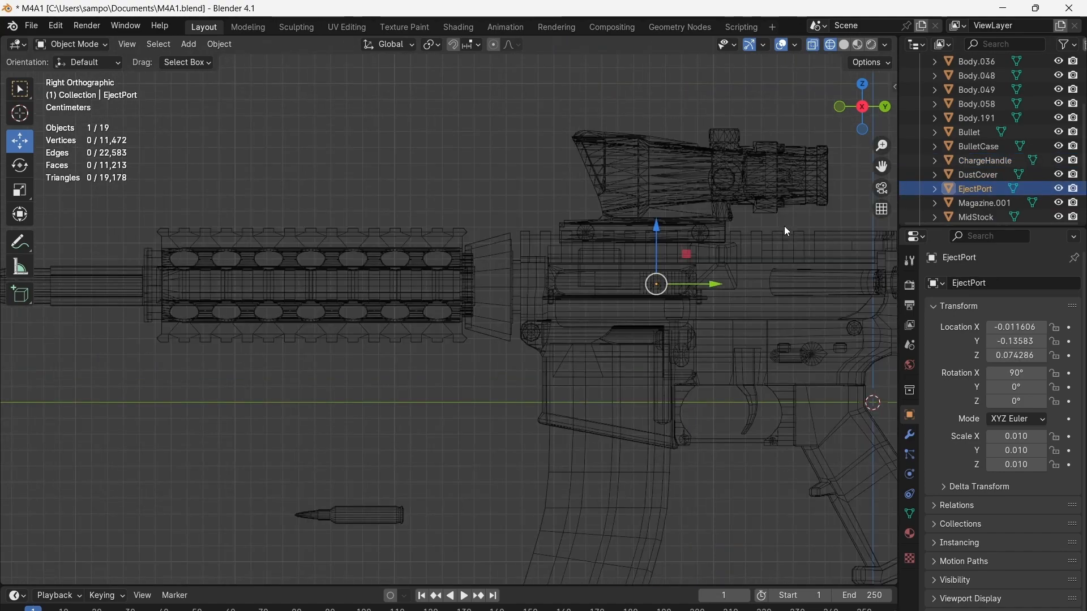
scroll(783, 226, "up", 2)
Open the receiver, Body.014, in Edit Mode and show its ejection port side in solid shading
left_click(686, 268)
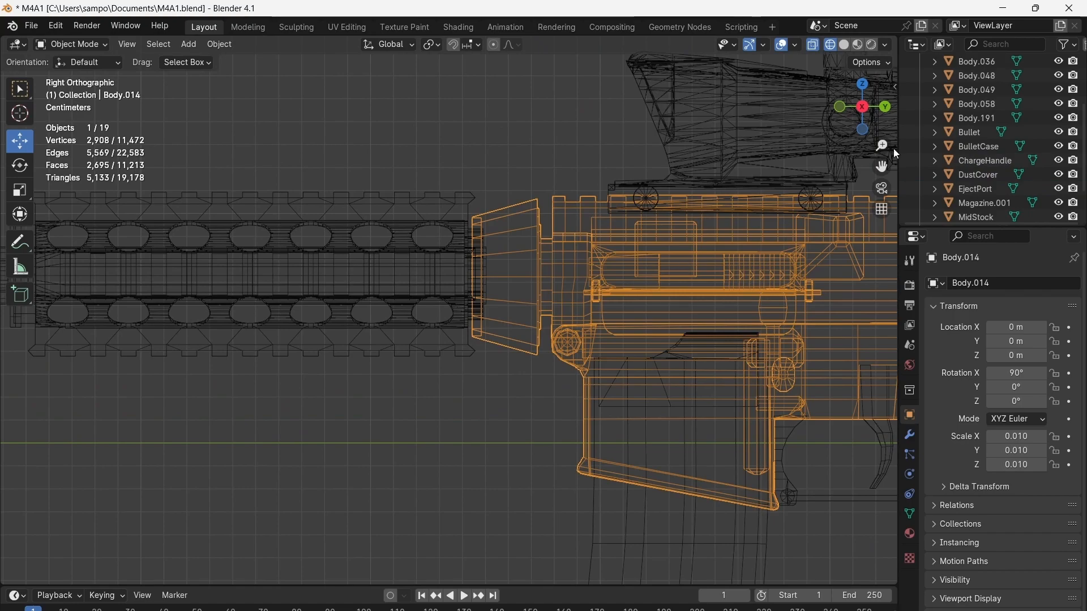
left_click_drag(882, 166, 719, 231)
left_click(82, 46)
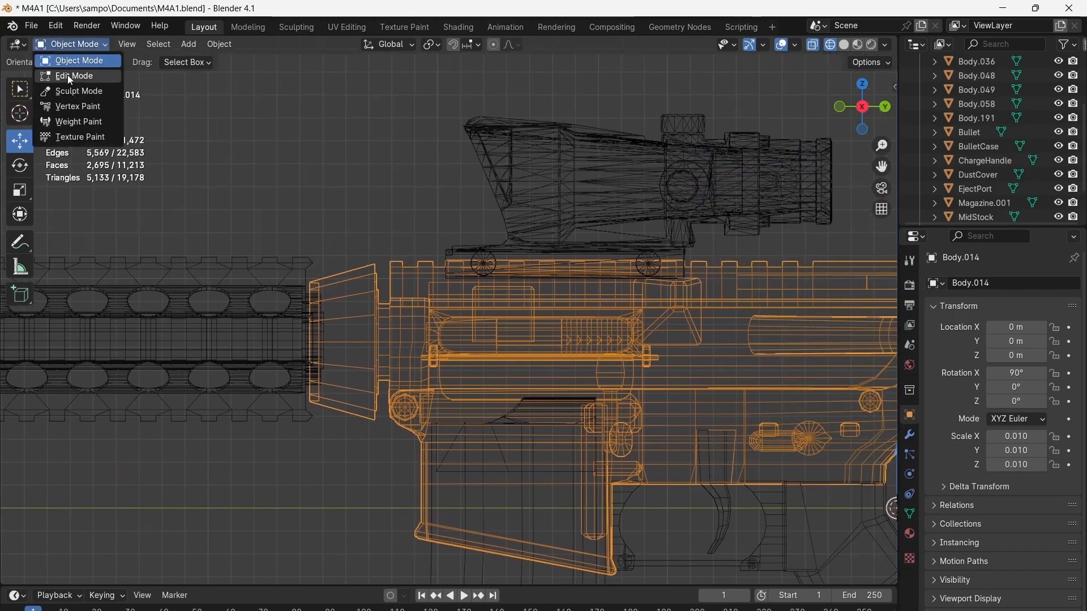
left_click(66, 75)
mouse_move(841, 107)
left_mouse_down()
mouse_move(838, 74)
mouse_move(900, 85)
mouse_move(821, 94)
mouse_move(816, 150)
left_mouse_up()
left_click(843, 49)
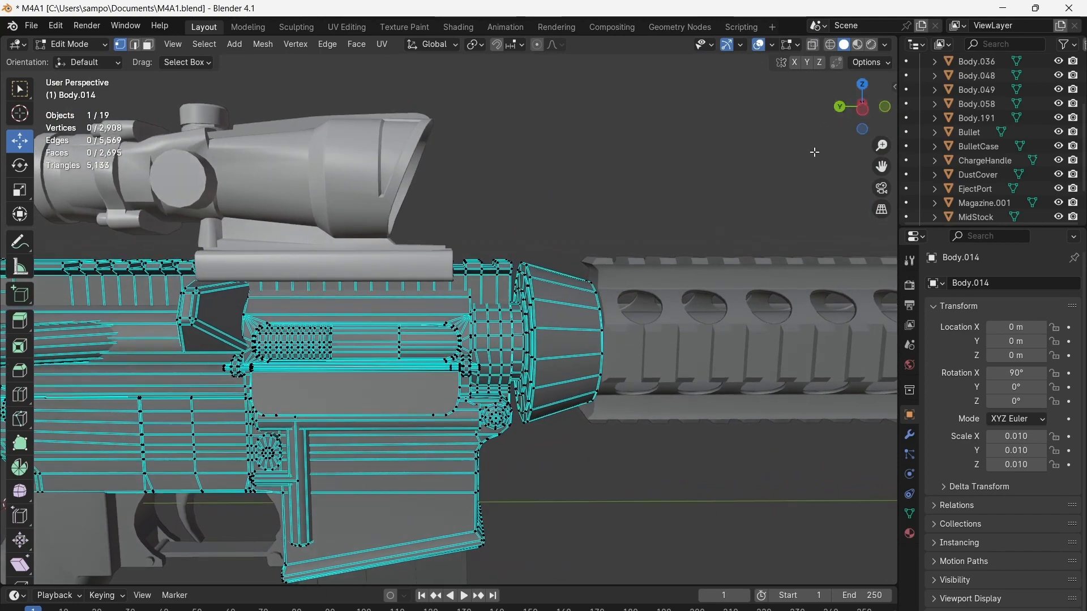
Examine the receiver mesh around the ejection port and magazine well in solid and wireframe shading
left_click_drag(882, 166, 1052, 79)
scroll(854, 186, "down", 2)
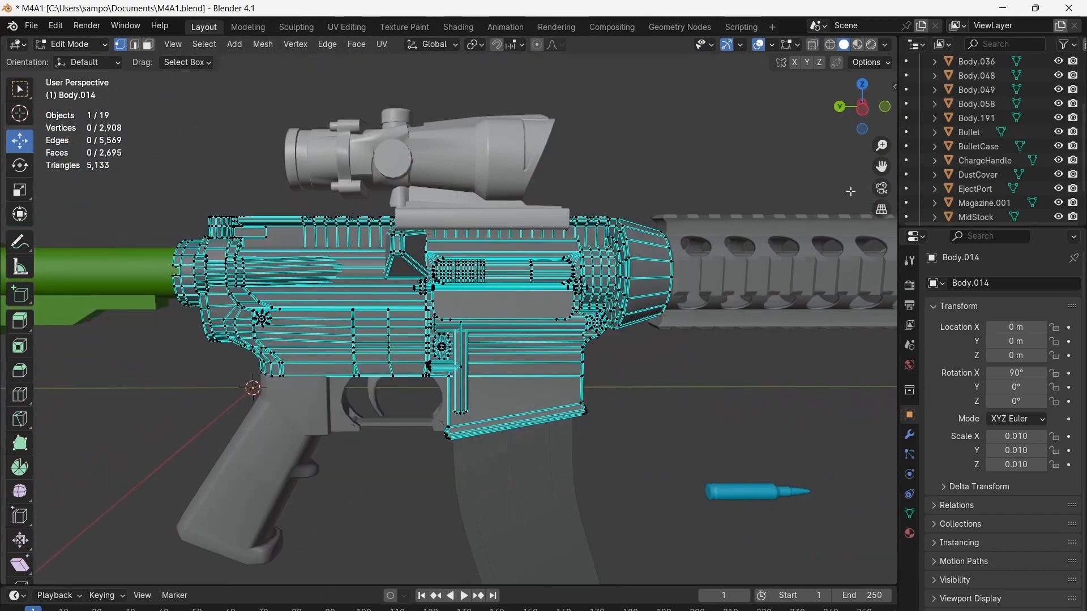
scroll(843, 192, "up", 2)
left_click(61, 43)
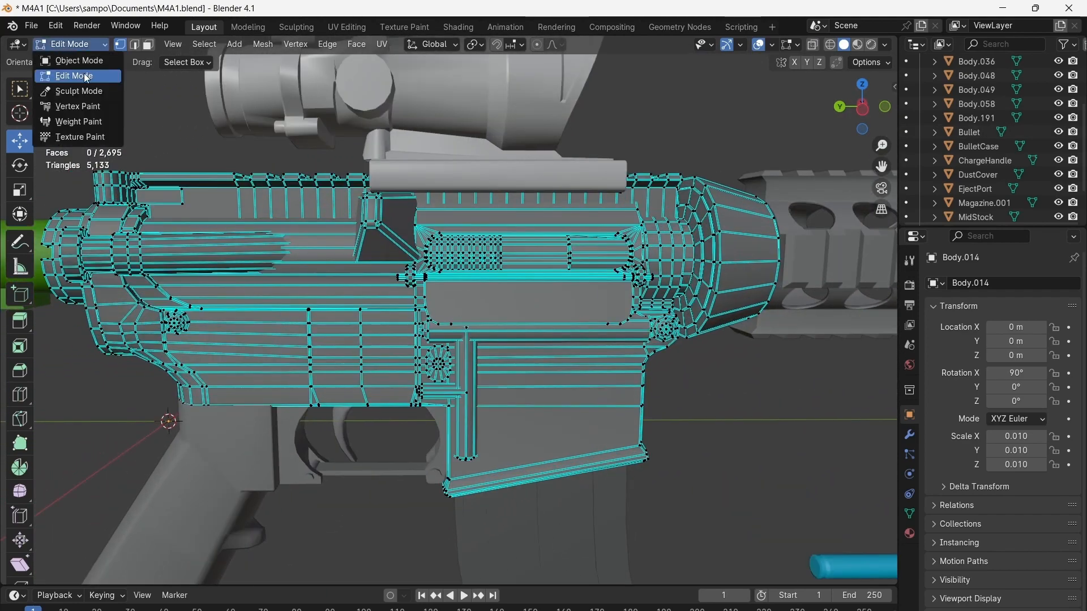
scroll(615, 185, "up", 6)
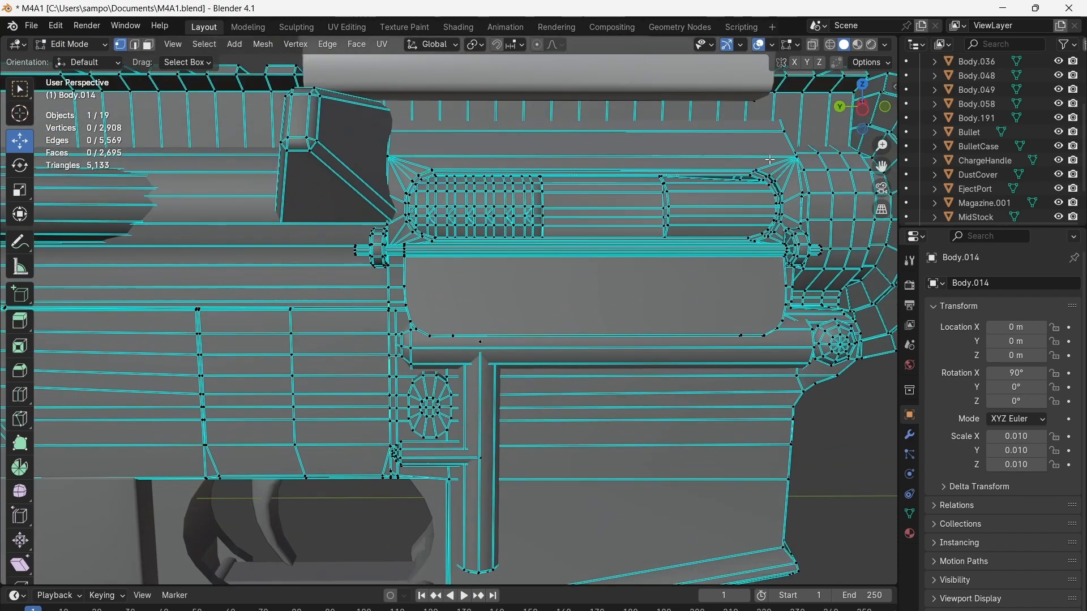
scroll(770, 161, "down", 4)
left_click(813, 44)
scroll(860, 106, "down", 2)
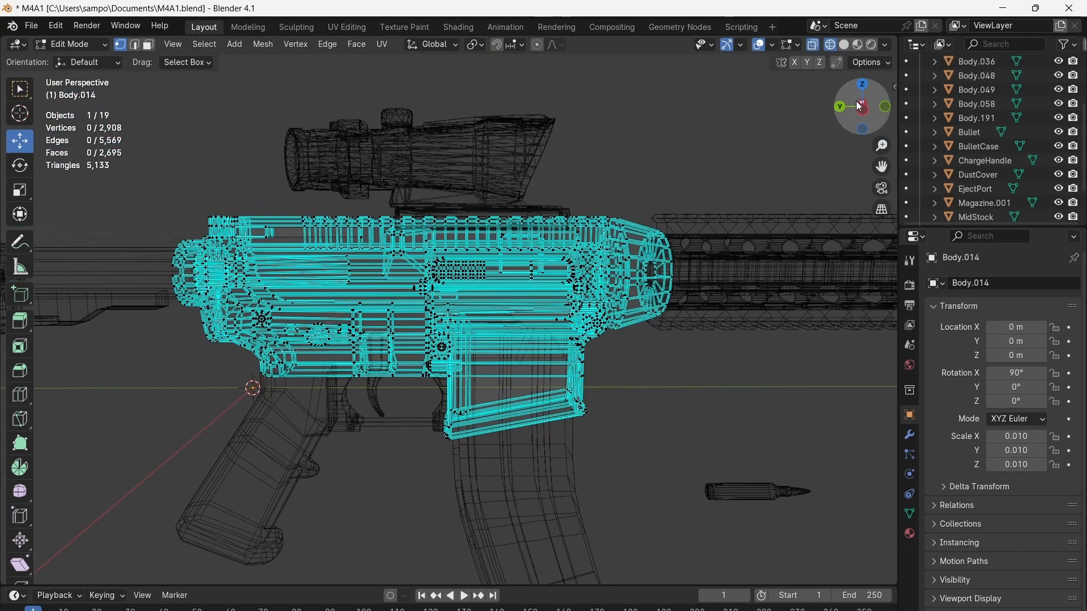
scroll(860, 107, "down", 3)
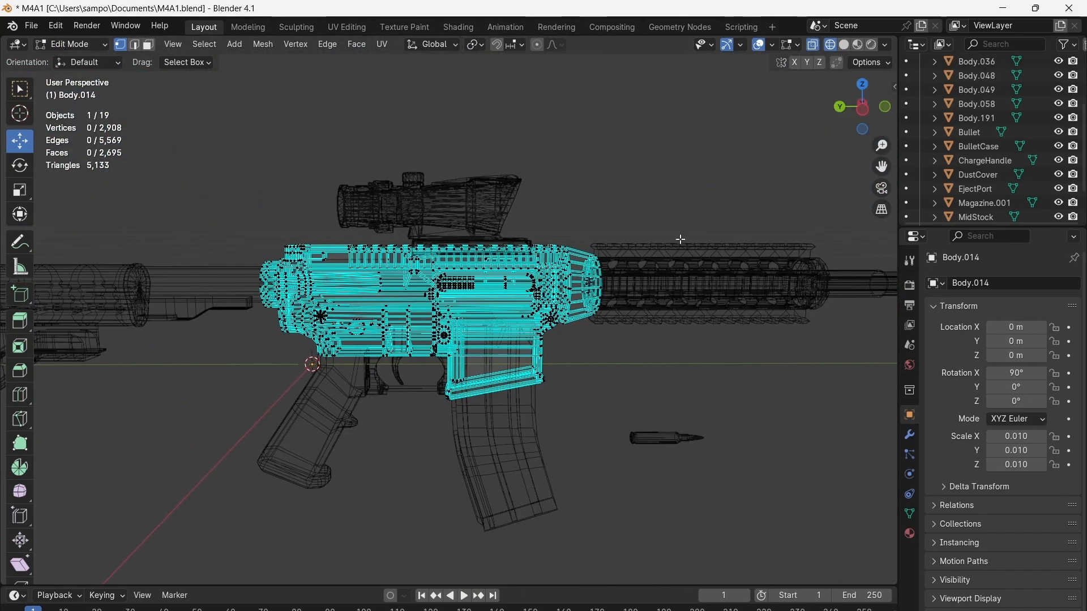
Select the entire Body.014 receiver mesh and separate it by loose parts
key("a")
key("ctrl+v")
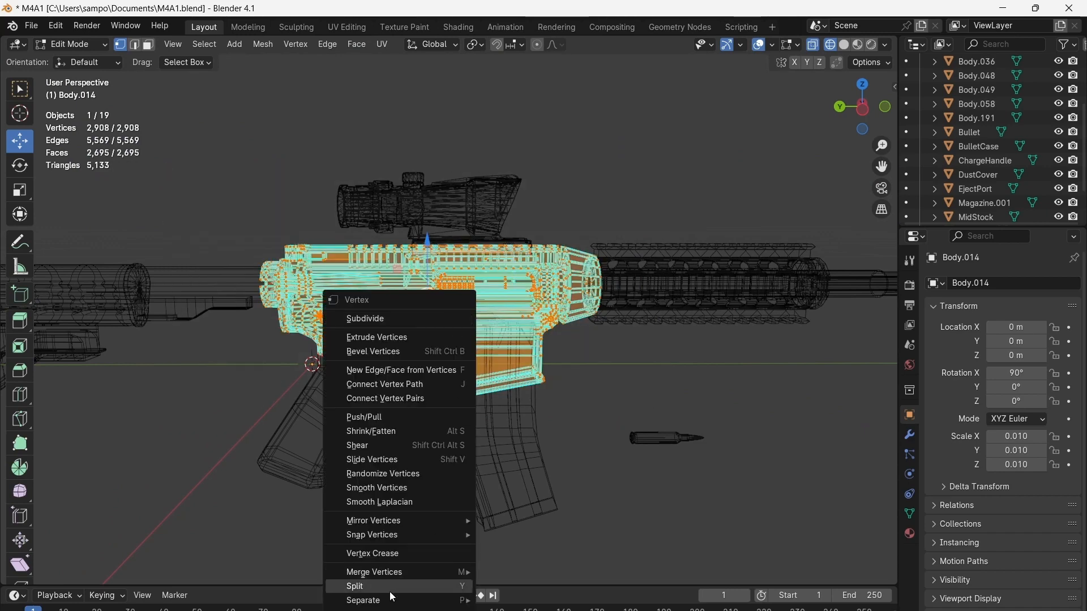
mouse_move(390, 601)
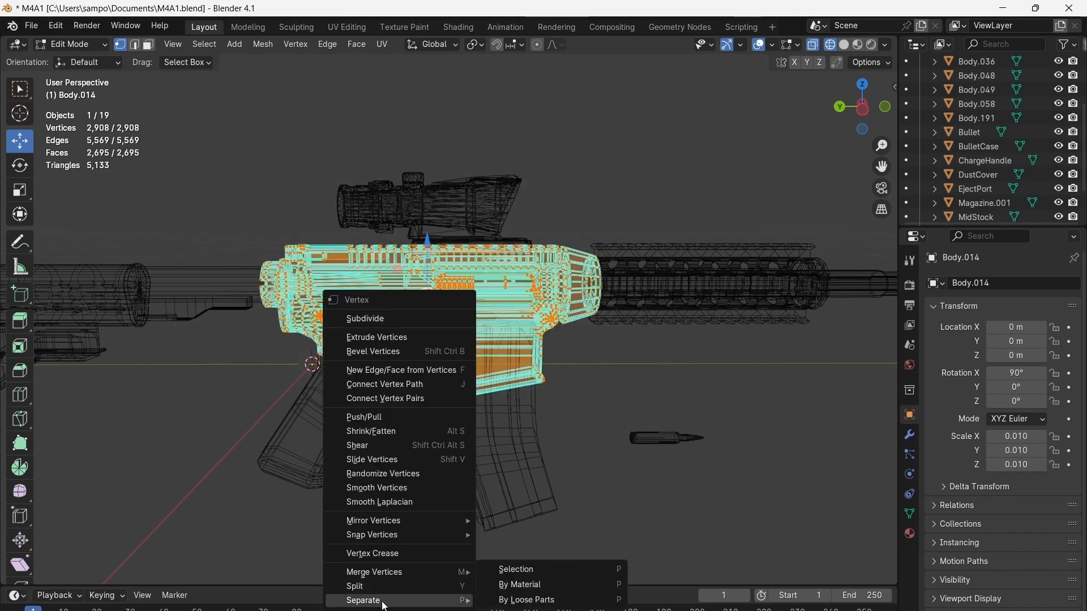
left_click(535, 602)
Inspect the separated parts around the ejection port in solid shading and return to Object Mode
scroll(487, 285, "up", 5)
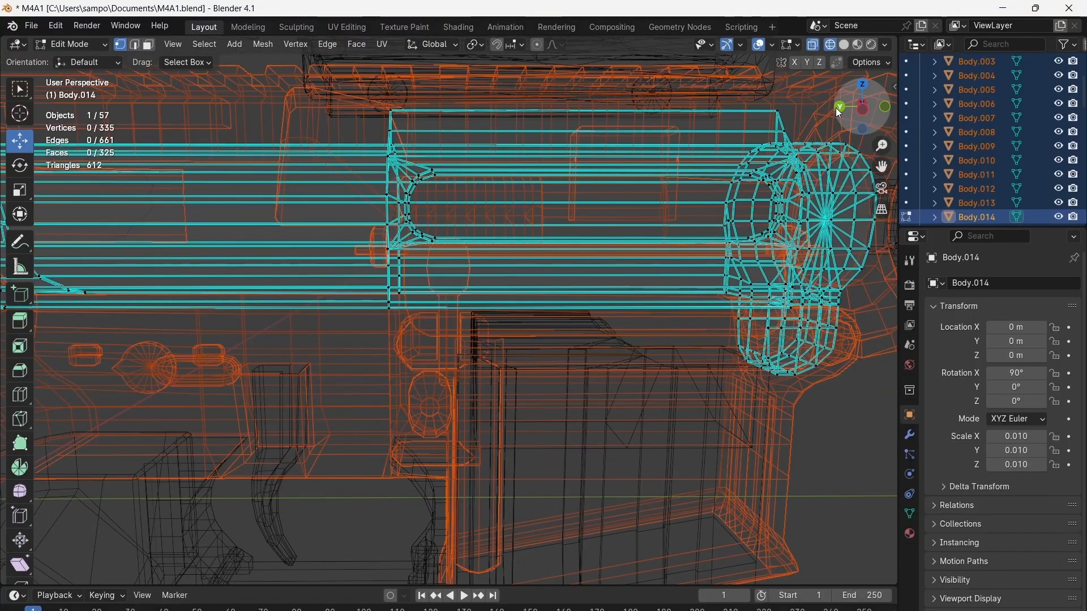
mouse_move(850, 108)
left_mouse_down()
mouse_move(960, 114)
mouse_move(688, 116)
left_mouse_up()
left_click(844, 45)
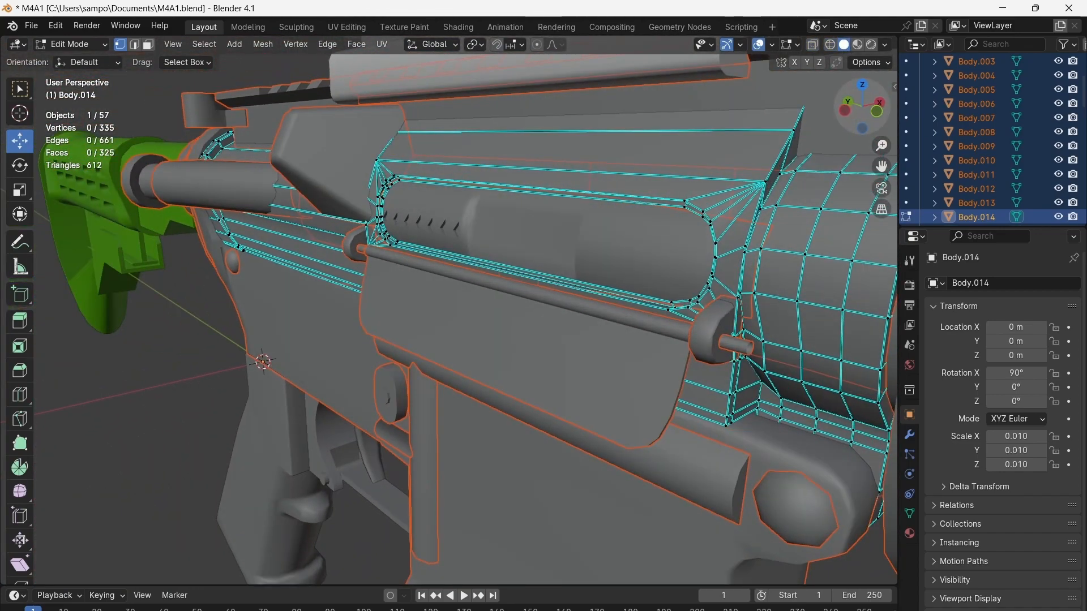
left_click_drag(824, 113, 80, 96)
left_click(71, 44)
left_click(79, 56)
Select the separate piece inside the ejection port opening, Body.033, and rename it EjectionPort
left_click(575, 226)
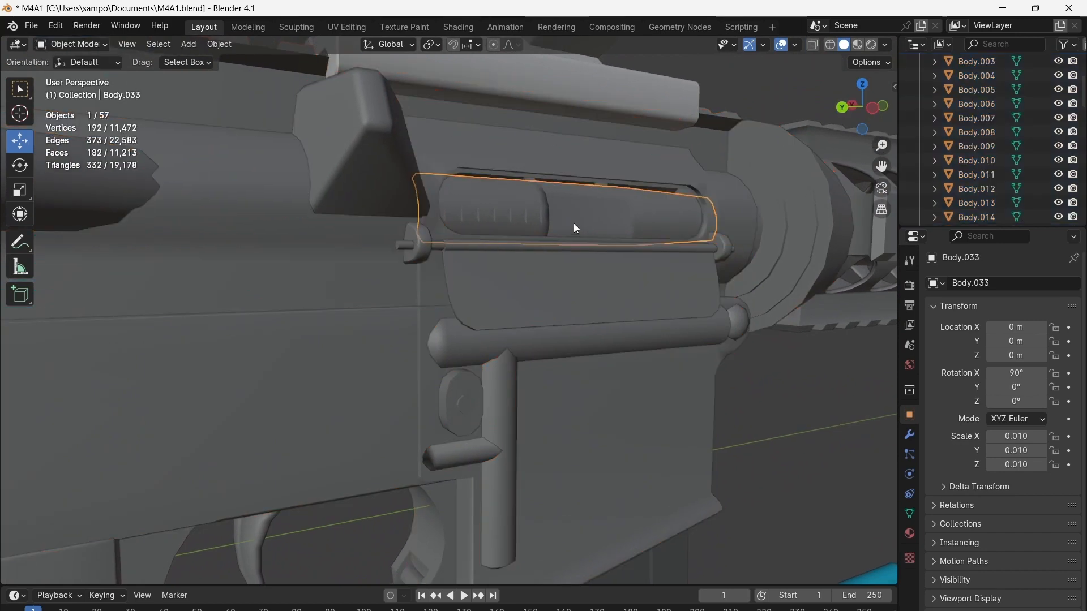
left_click_drag(838, 111, 845, 122)
left_click(1021, 282)
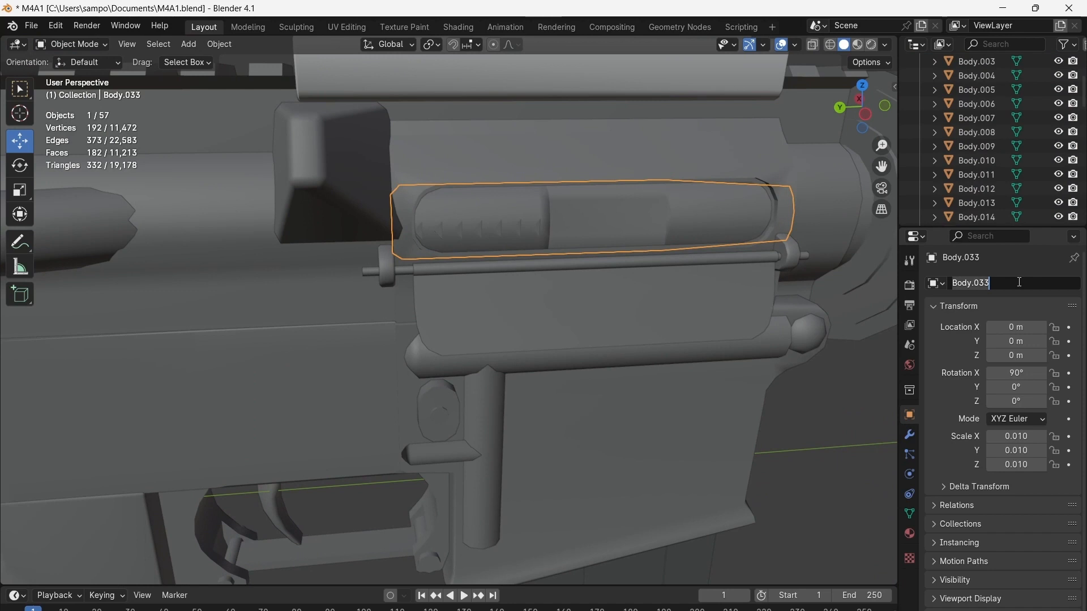
type("EjectionPort")
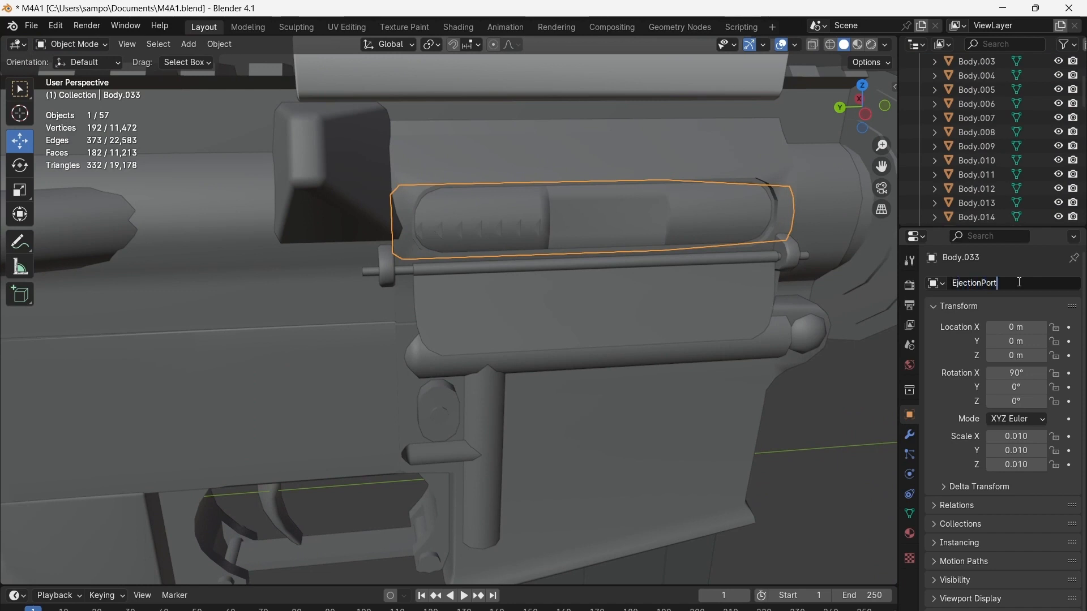
key("Return")
In the left orthographic view with wireframe shading, box-select every object across the receiver area
scroll(722, 282, "down", 5)
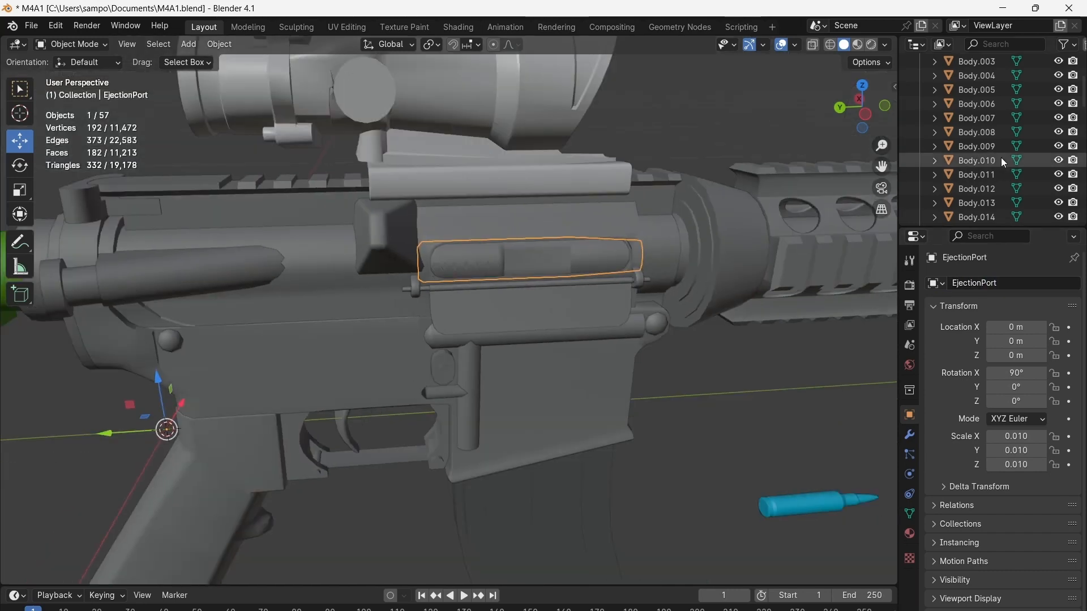
left_click(369, 304)
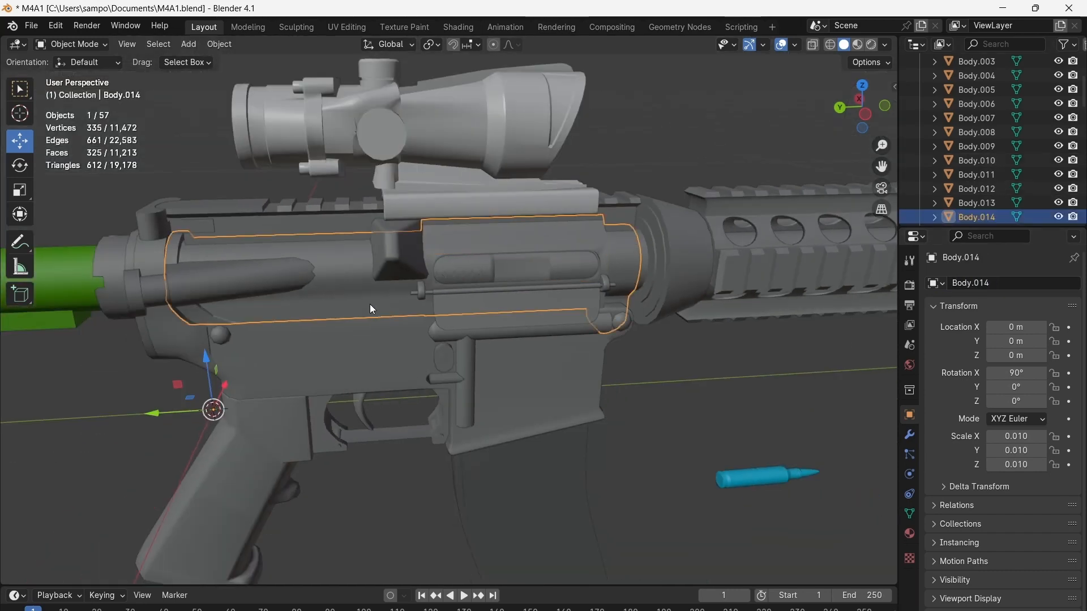
left_click(865, 115)
scroll(233, 249, "down", 2)
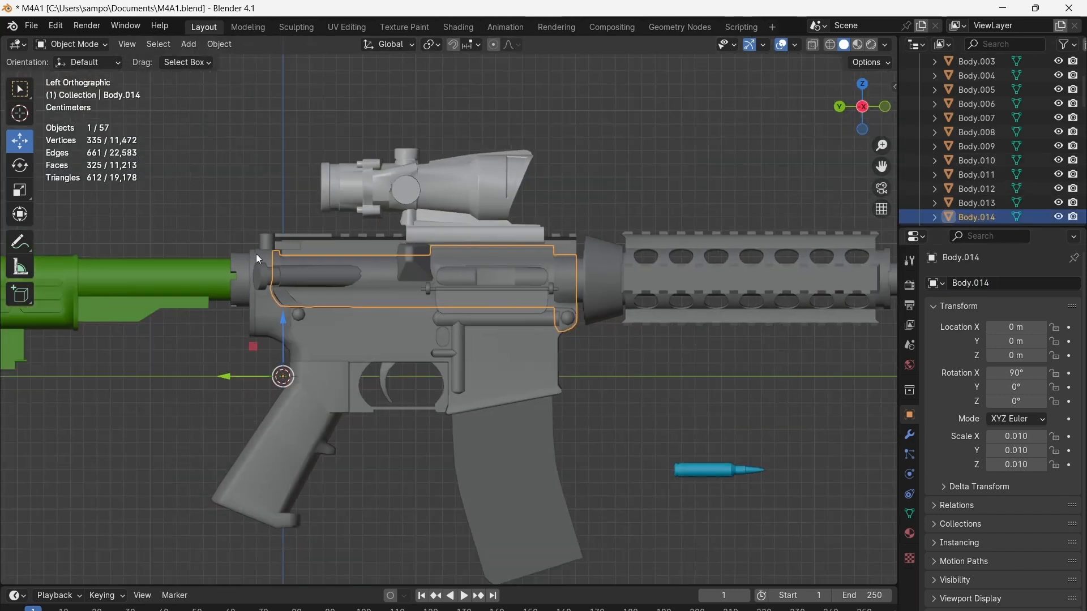
left_click_drag(575, 346, 244, 227)
left_click(831, 45)
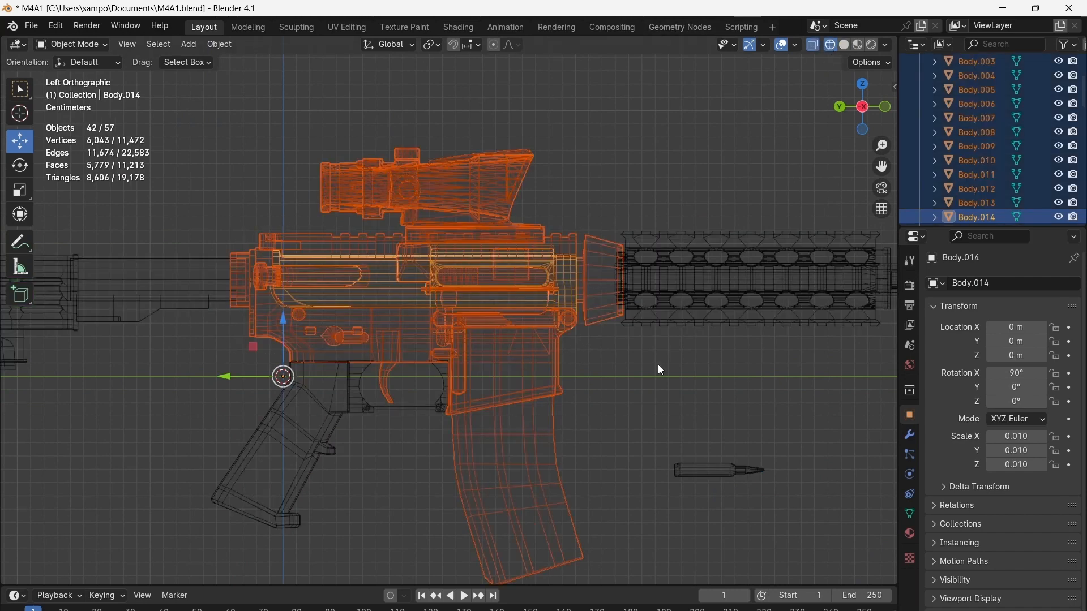
mouse_move(627, 355)
left_mouse_down()
mouse_move(603, 357)
mouse_move(461, 287)
mouse_move(245, 227)
left_mouse_up()
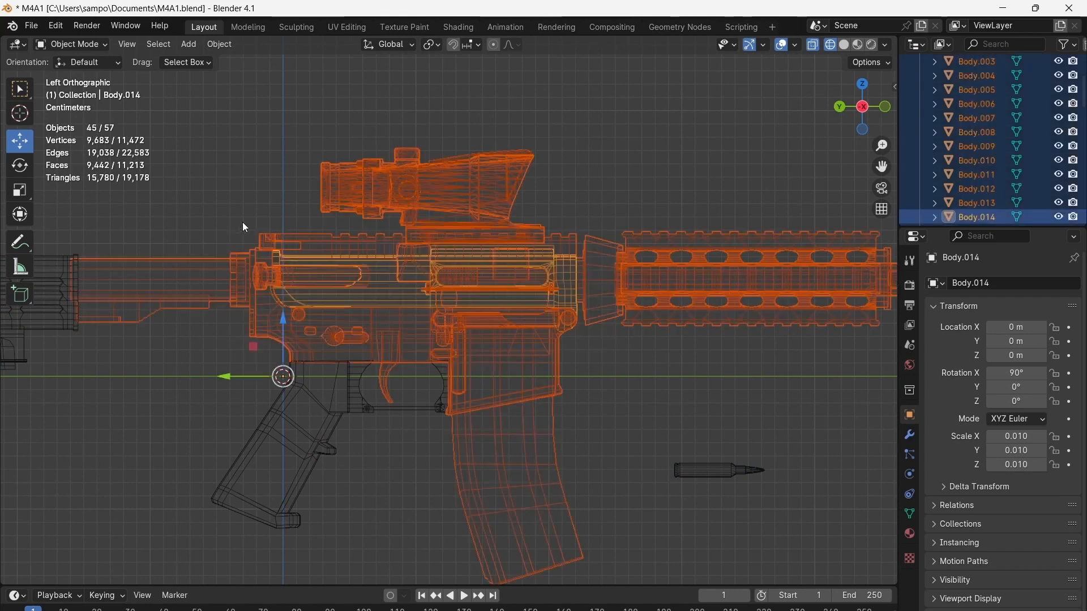
Remove the handguard, barrel, stock tube, magazine and trigger from the receiver selection
left_click_drag(789, 343, 730, 272, "ctrl")
left_click(165, 318, "ctrl")
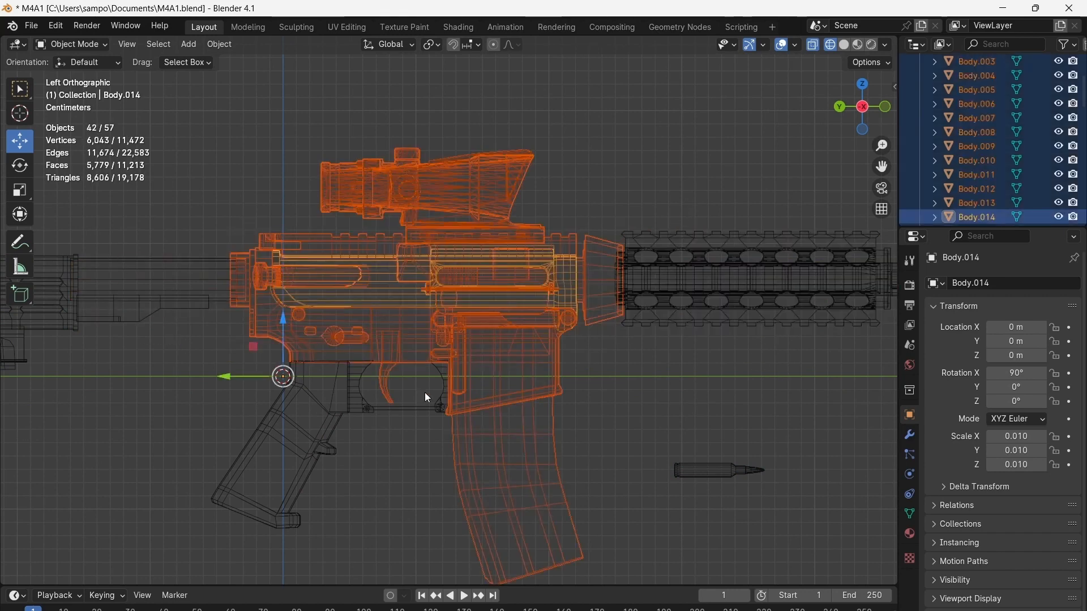
left_click(481, 453, "ctrl")
left_click(399, 393, "ctrl")
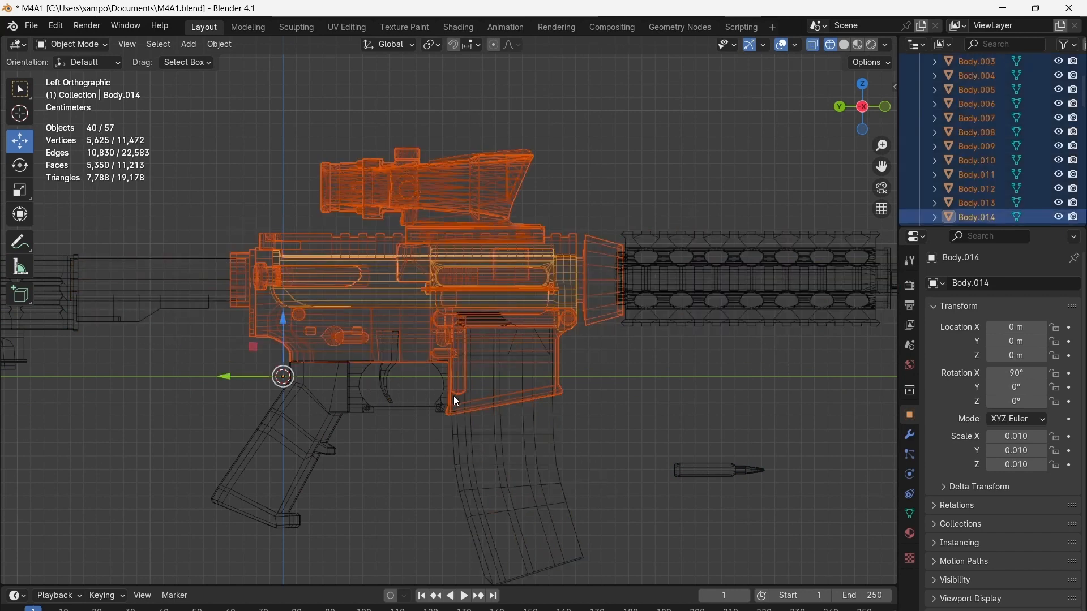
Remove the EjectionPort and Scope objects from the receiver selection
scroll(454, 396, "up", 4)
scroll(1006, 173, "down", 6)
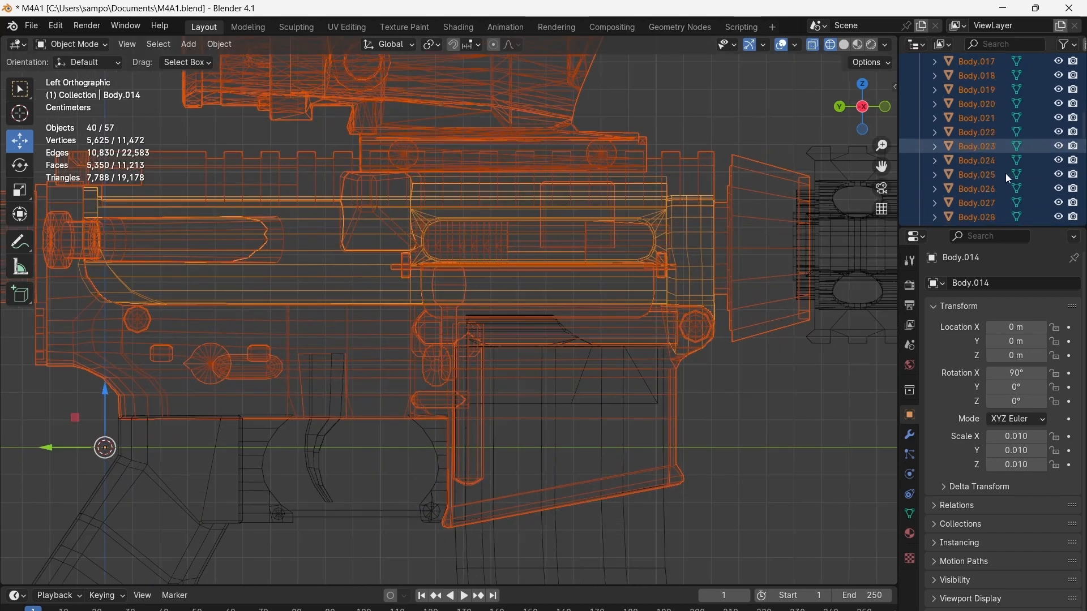
left_click(980, 126, "ctrl")
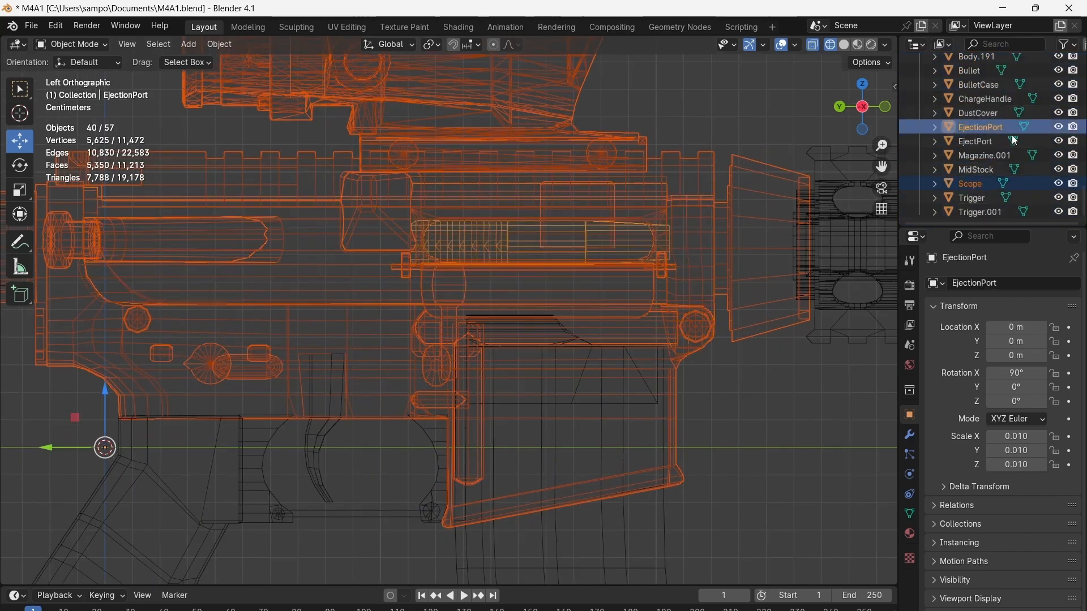
left_click(987, 182, "ctrl")
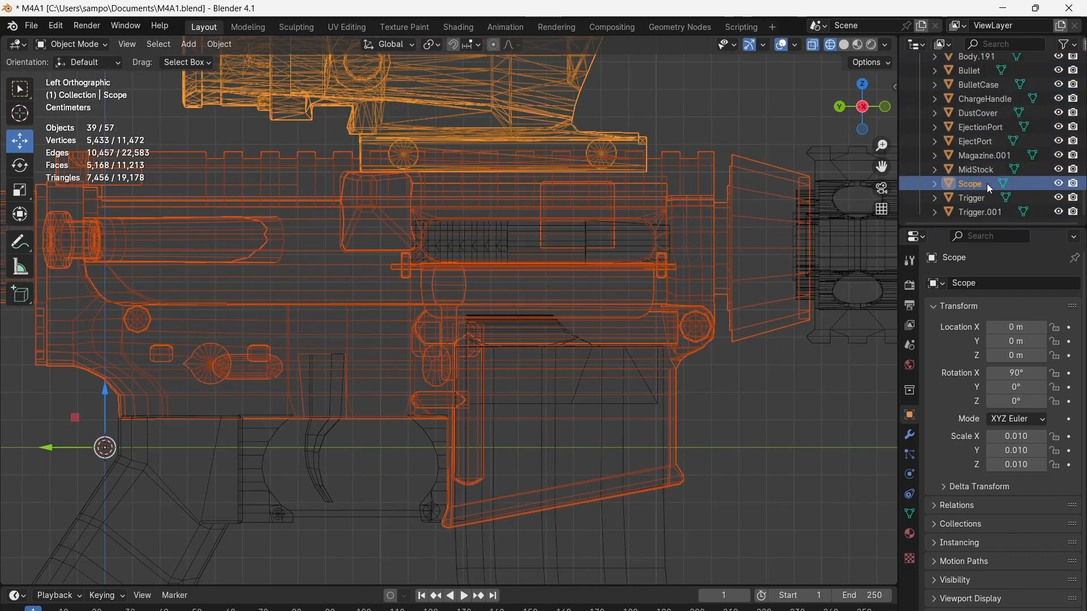
left_click(987, 183, "ctrl")
Make the conical ring Body.028 in front of the receiver active and join the selected receiver parts into it
scroll(399, 403, "down", 2)
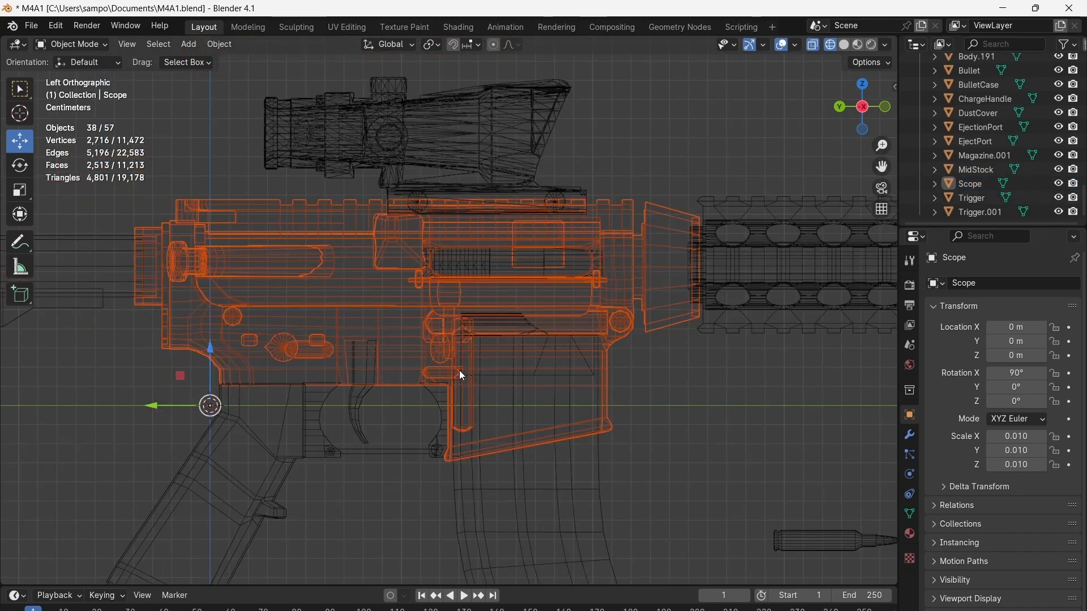
left_click(661, 263, "shift")
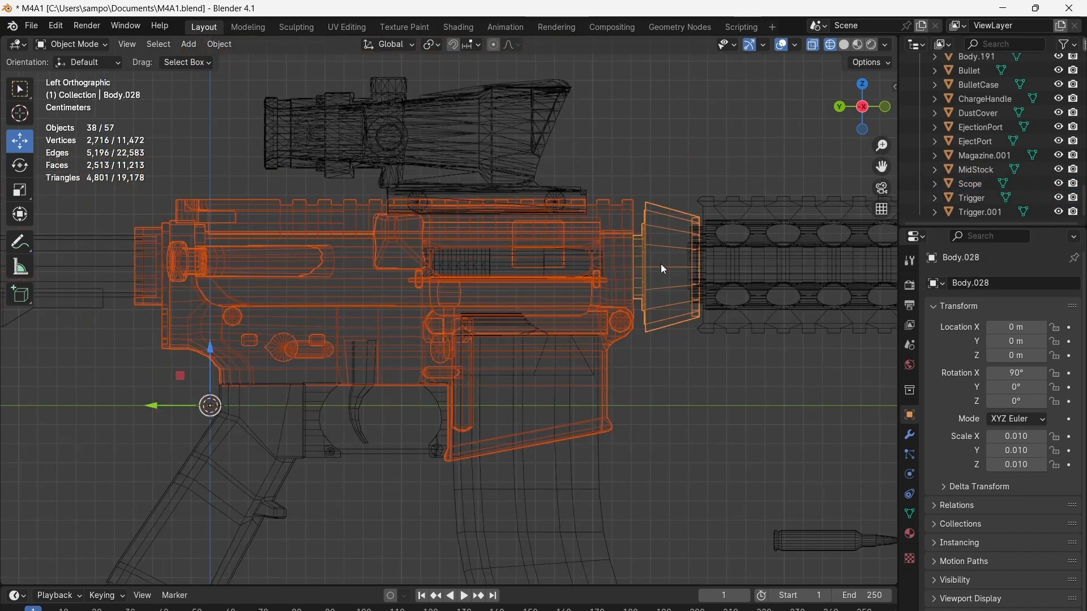
left_click(661, 264)
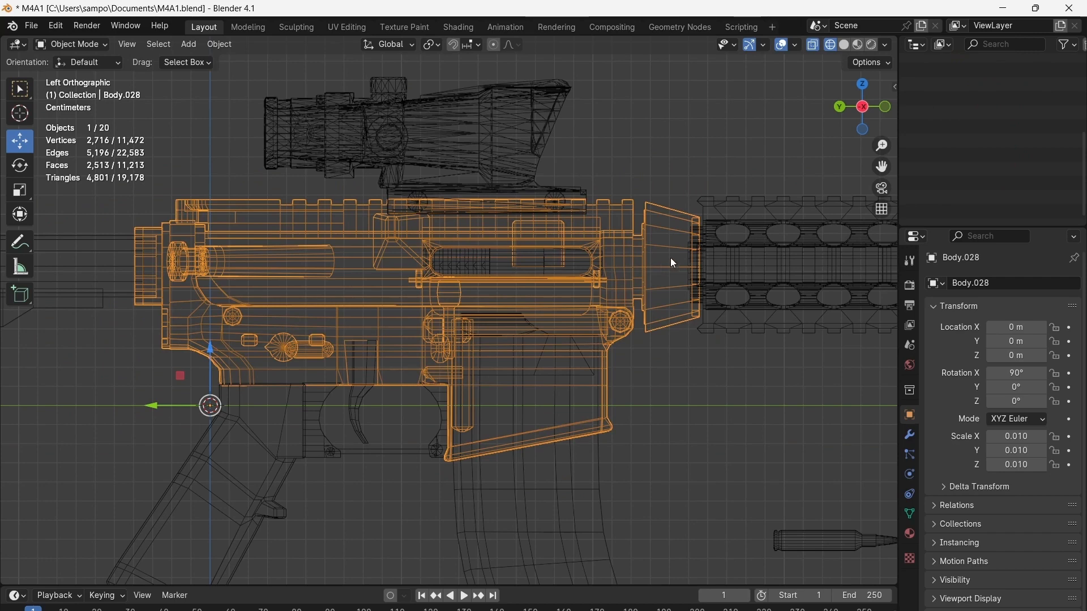
Go through the Body objects from Body.028 to Body.191 to identify which rifle part each one is
scroll(1035, 138, "up", 5)
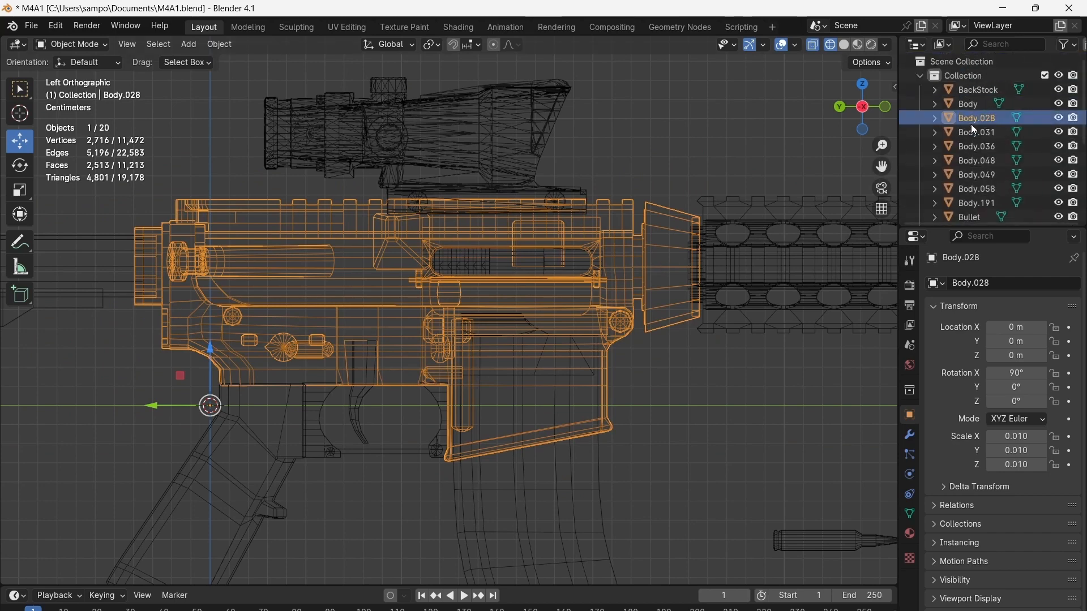
key("KP_Decimal")
left_click(1018, 134)
scroll(819, 195, "down", 2)
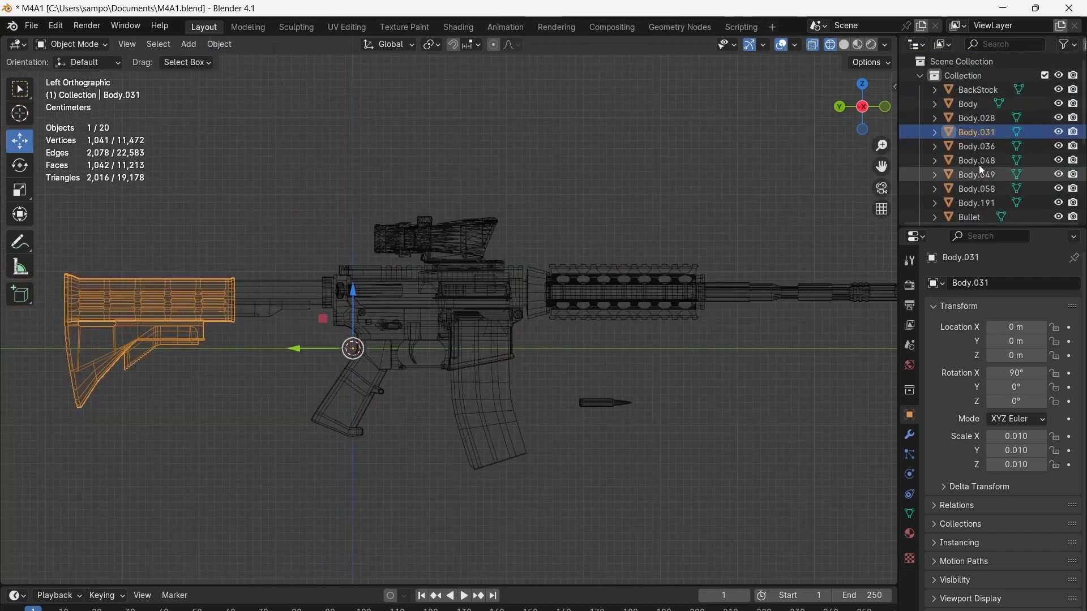
left_click(976, 150)
left_click(976, 161)
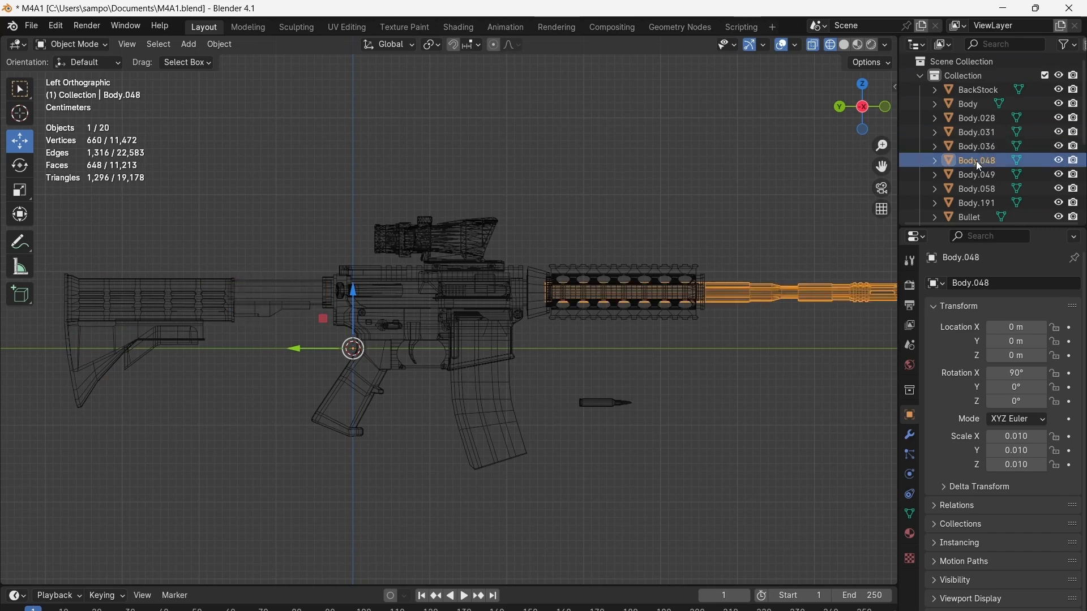
left_click(971, 174)
scroll(969, 186, "down", 2)
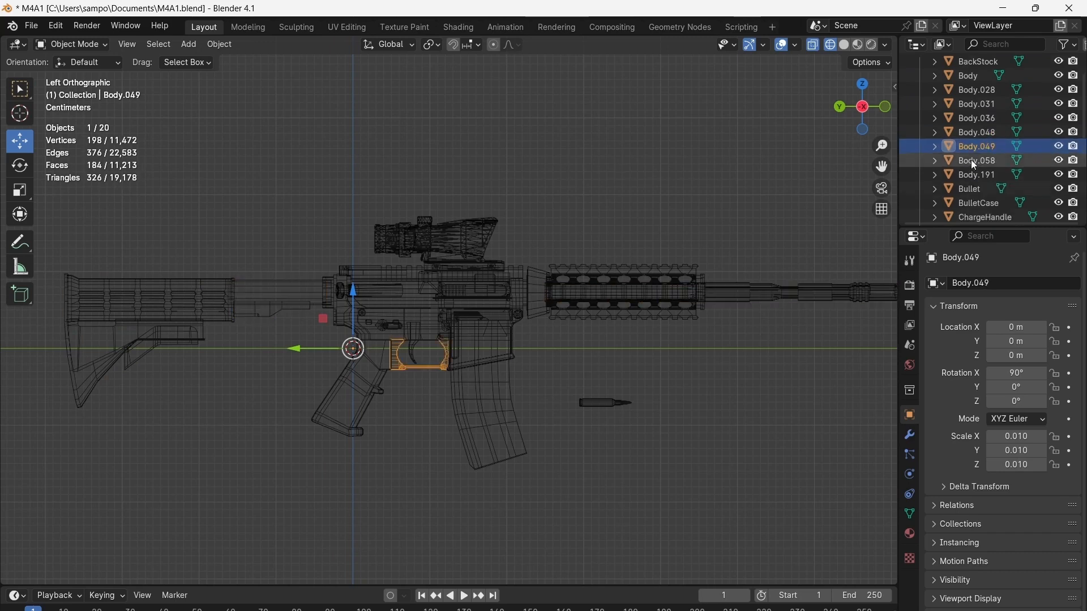
left_click(974, 161)
left_click(967, 180)
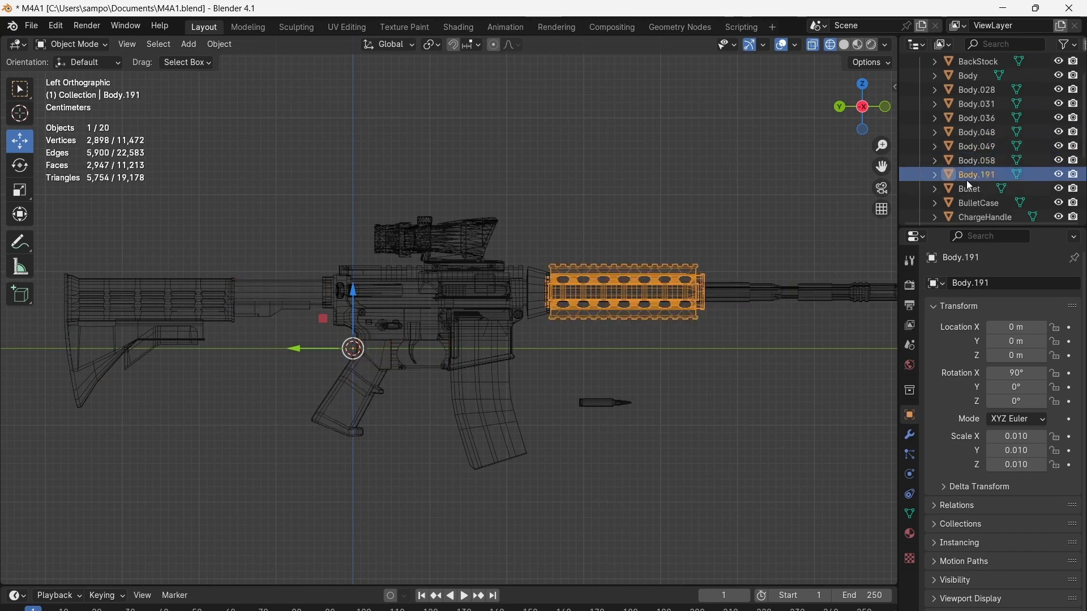
Check which geometry the Bullet, BulletCase, ChargeHandle and DustCover objects contain
scroll(970, 164, "down", 4)
left_click(972, 138)
left_click(972, 145)
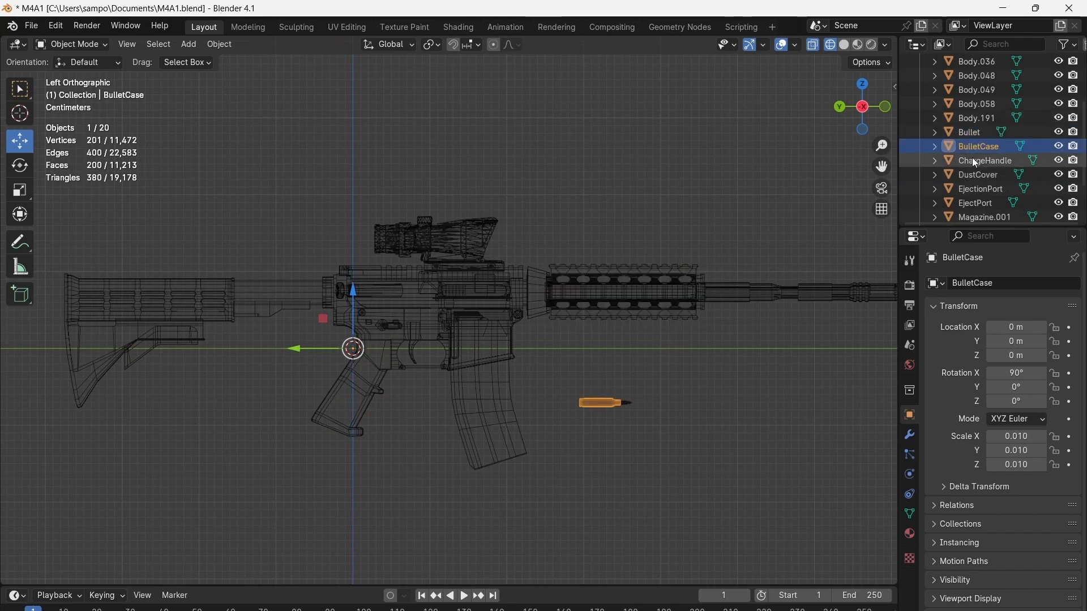
left_click(973, 159)
scroll(534, 276, "down", 1)
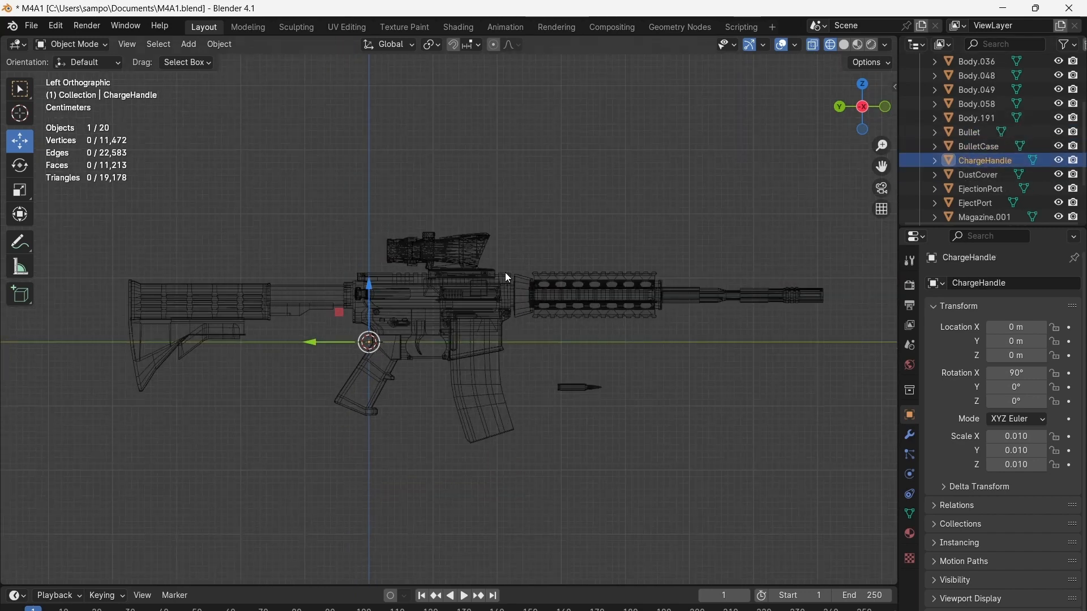
scroll(508, 278, "up", 1)
scroll(508, 277, "down", 1)
scroll(510, 277, "up", 2)
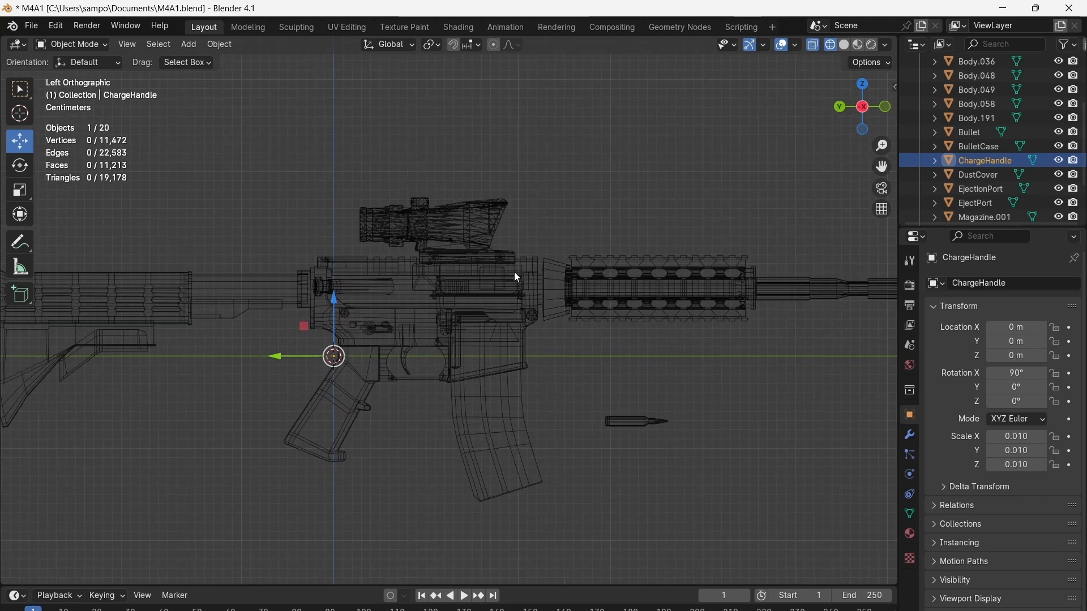
scroll(517, 278, "up", 1)
left_click(988, 175)
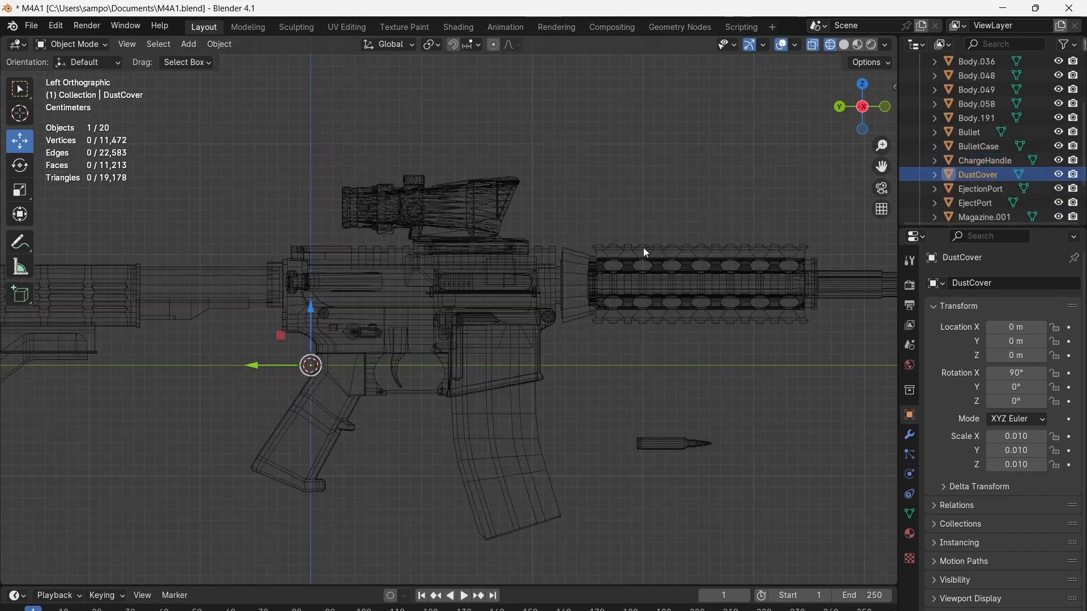
Select the ChargeHandle and DustCover objects, leaving EjectionPort out, and delete them
scroll(647, 253, "down", 1)
left_click(985, 162)
scroll(1003, 207, "down", 3)
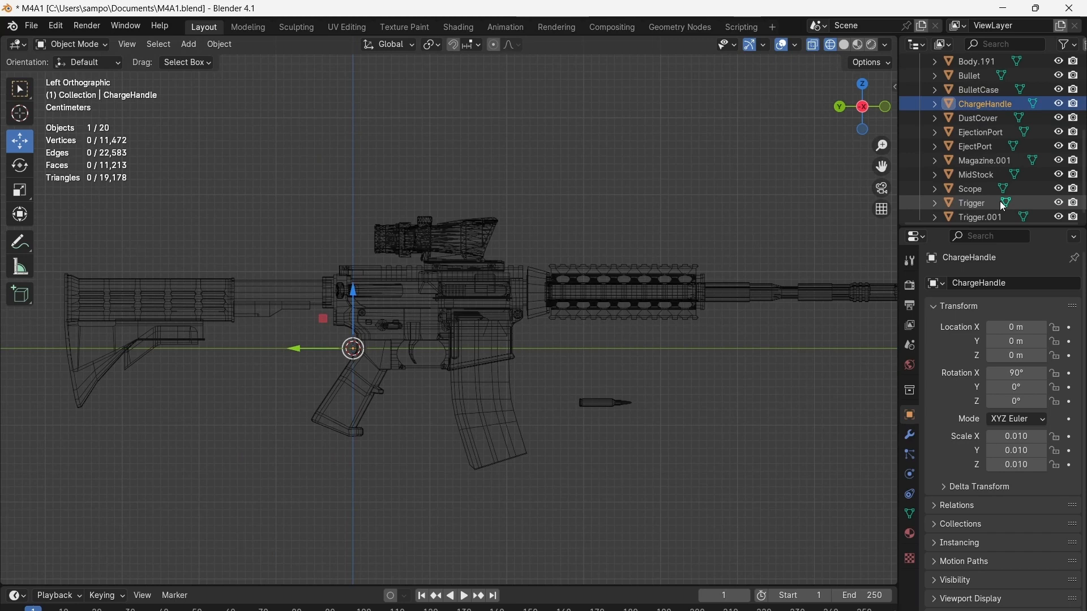
left_click(979, 135, "shift")
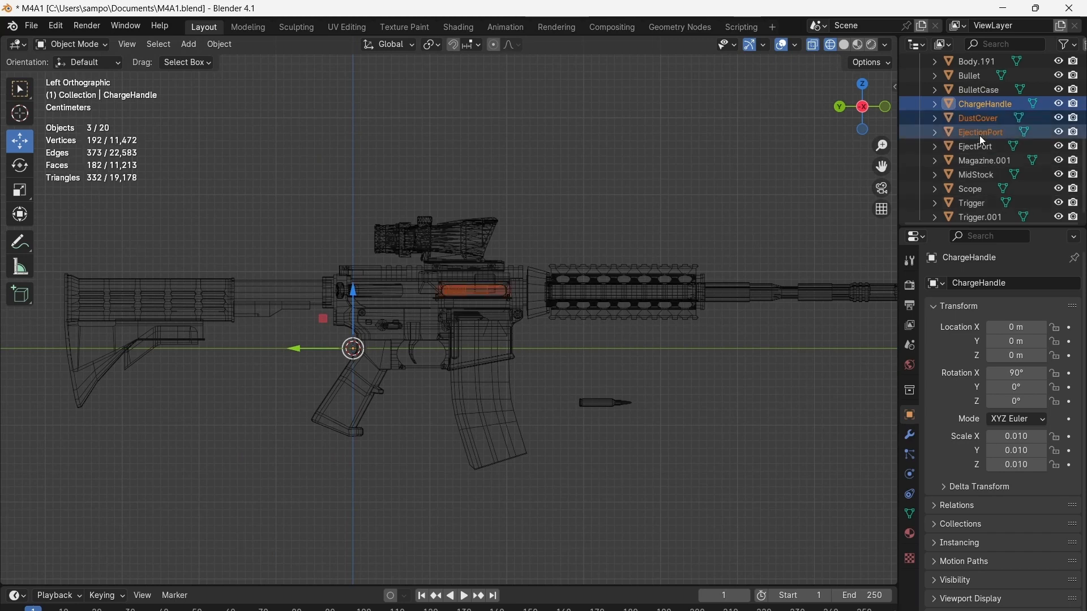
left_click(979, 135, "ctrl")
left_click(980, 134, "ctrl")
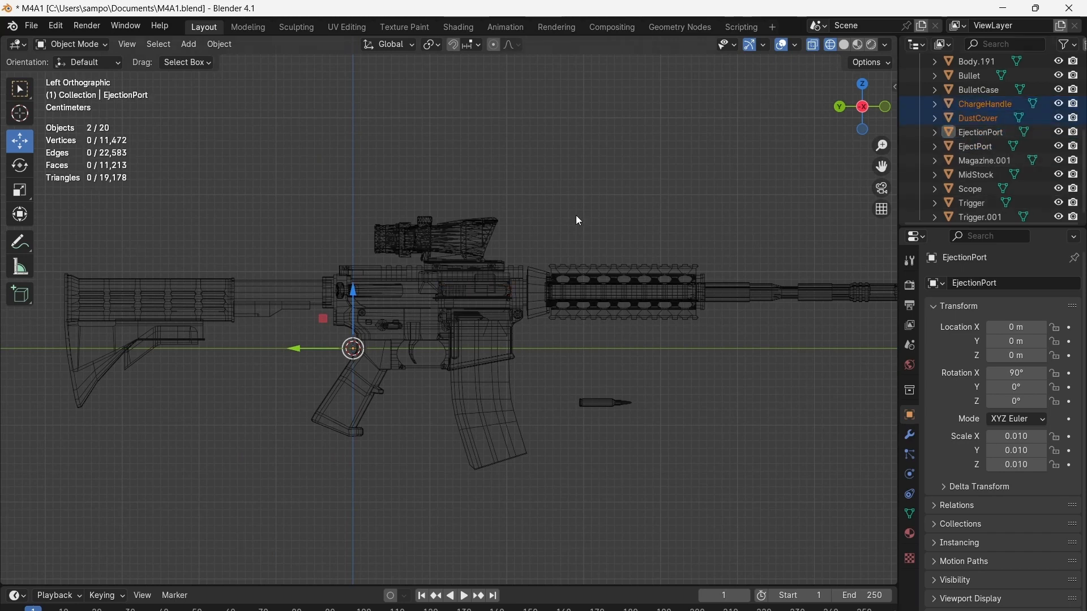
scroll(376, 243, "up", 2)
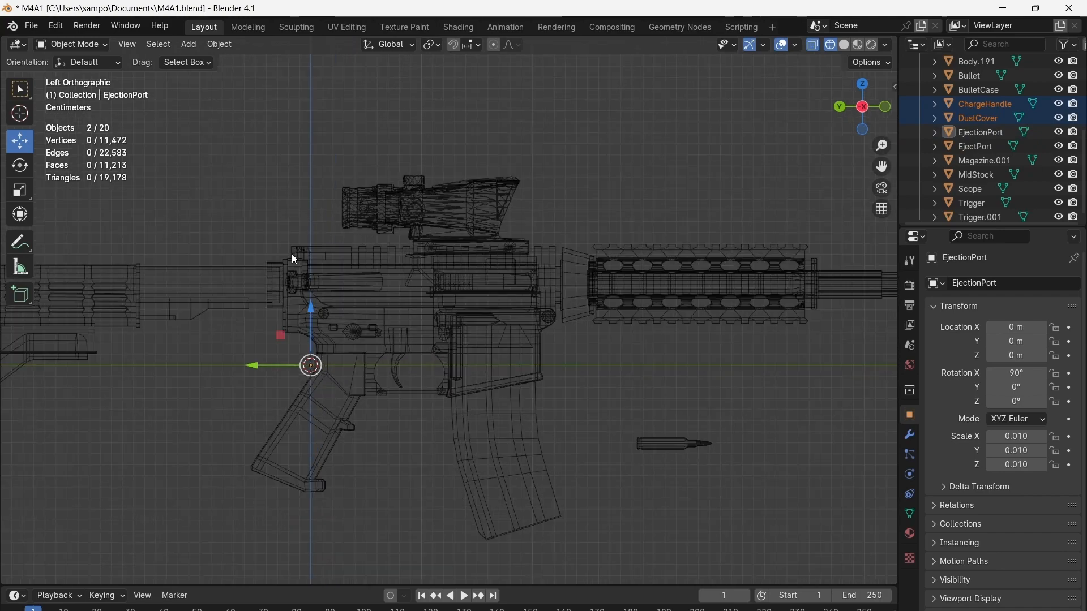
left_click_drag(836, 111, 796, 145)
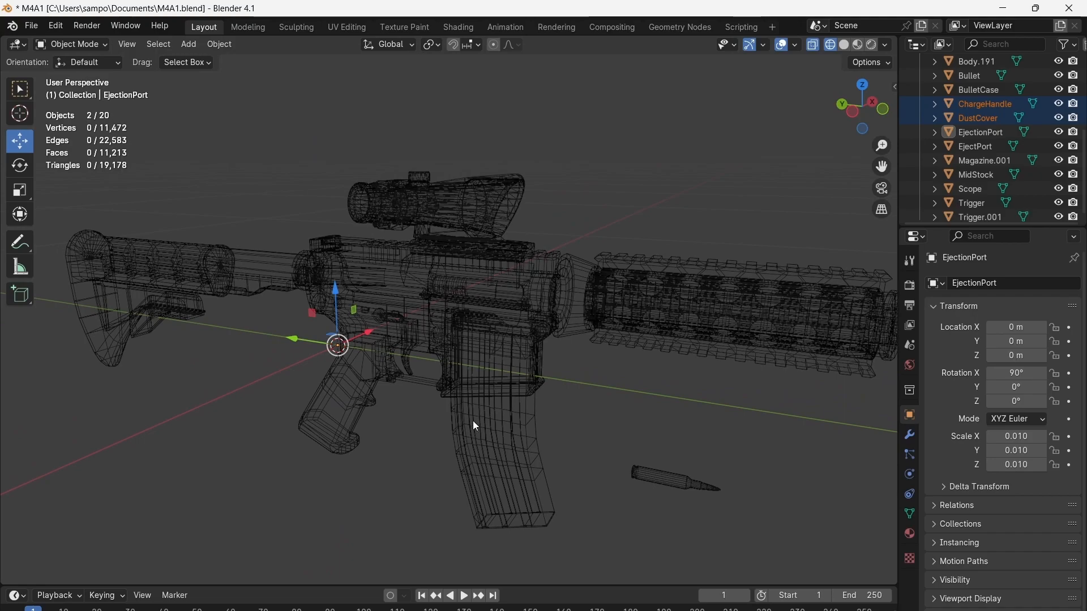
left_click_drag(849, 118, 566, 121)
left_click(868, 111)
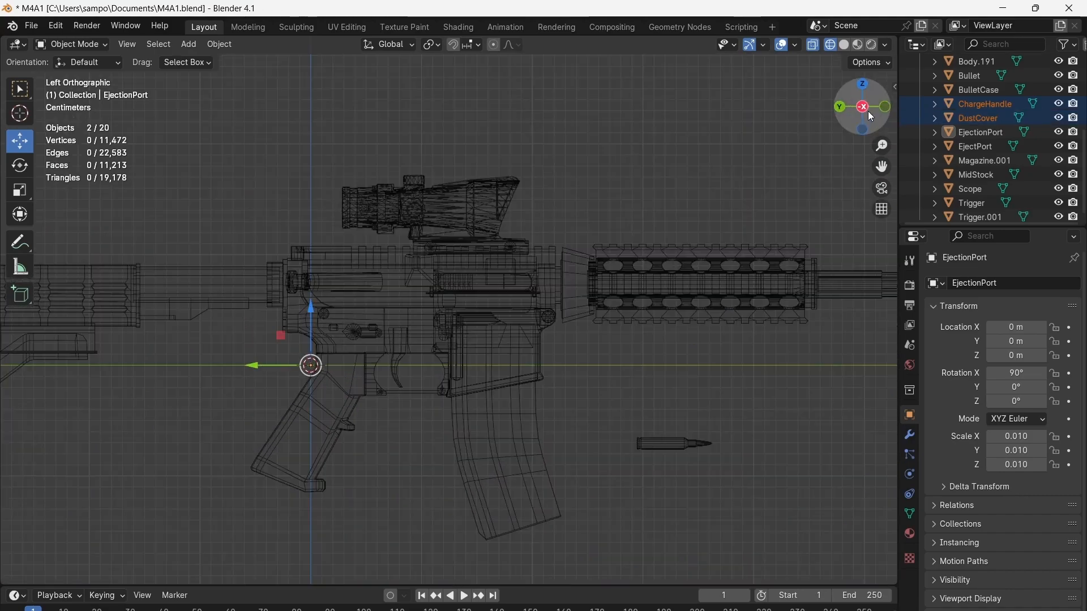
right_click(995, 114)
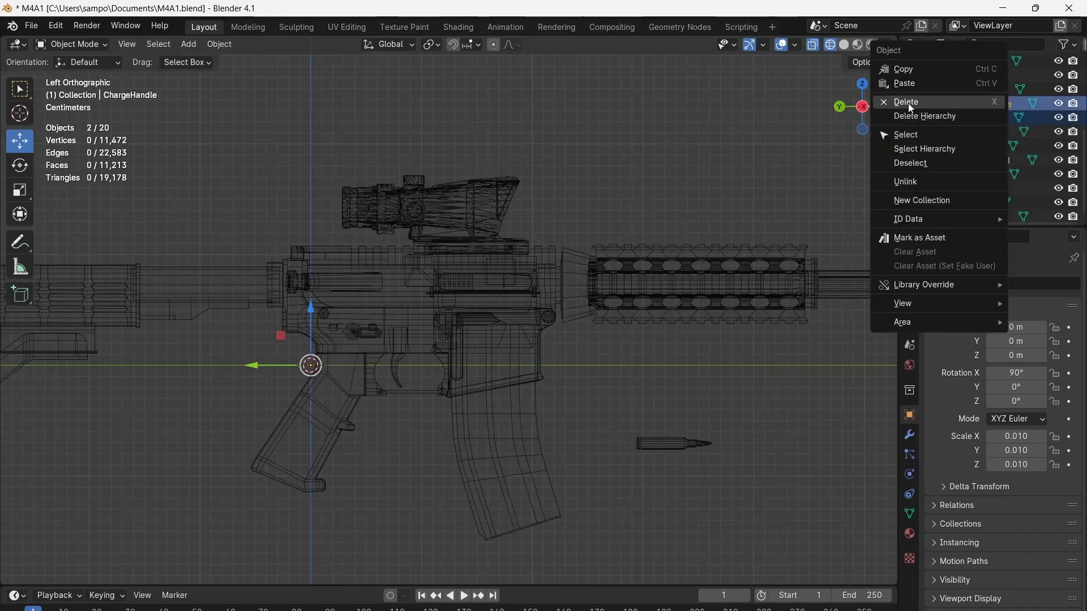
left_click(908, 98)
Check which geometry the EjectionPort, EjectPort and Magazine.001 objects contain
left_click(979, 114)
left_click(973, 128)
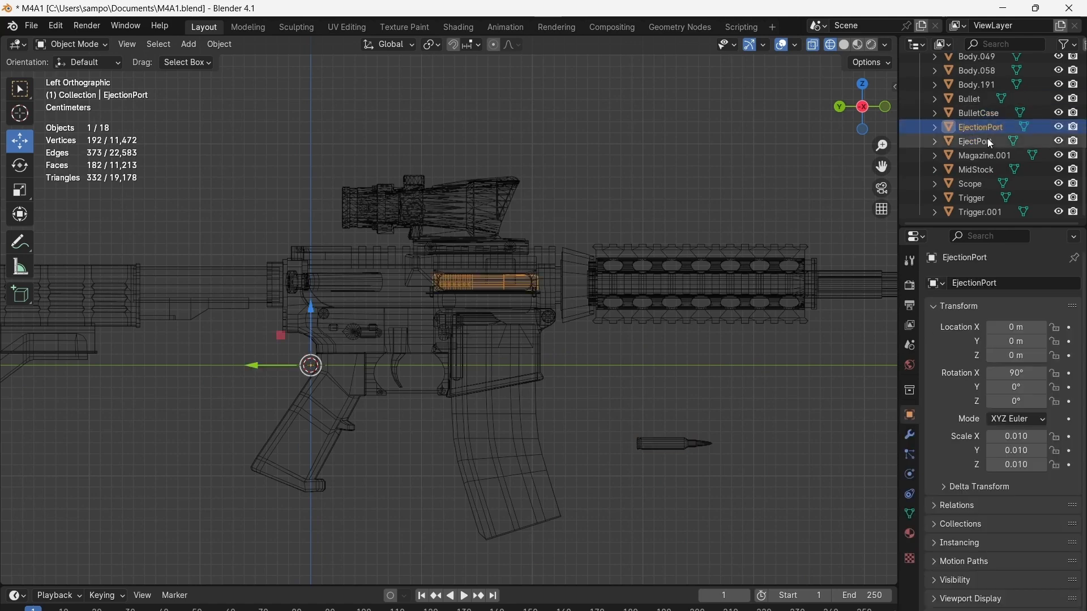
left_click(986, 141)
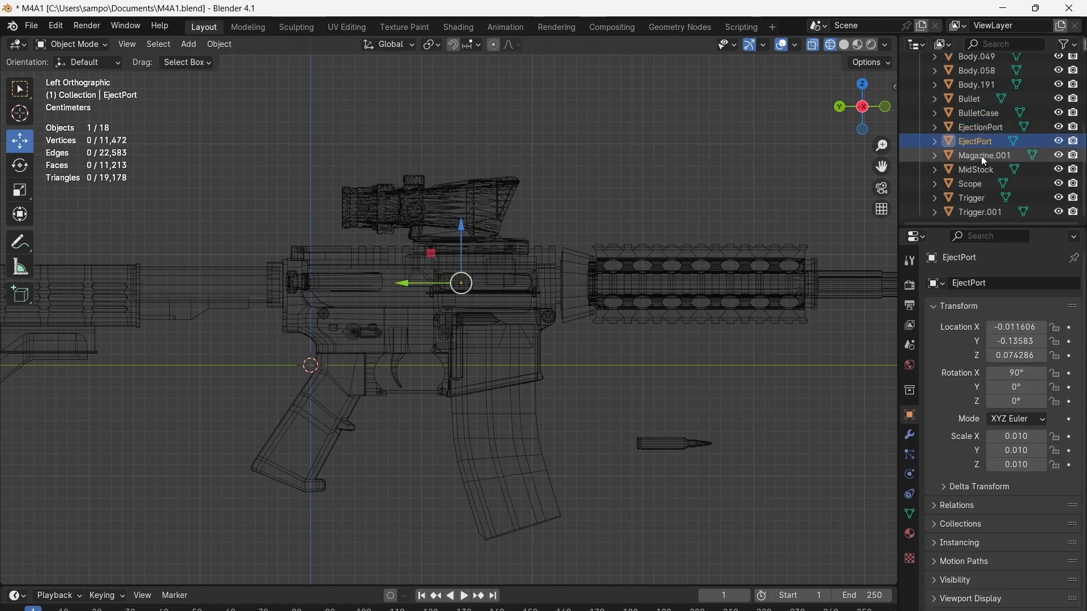
left_click(981, 155)
Select the EjectPort, MidStock and Trigger objects, leaving Trigger.001 out, and delete them
left_click(977, 139)
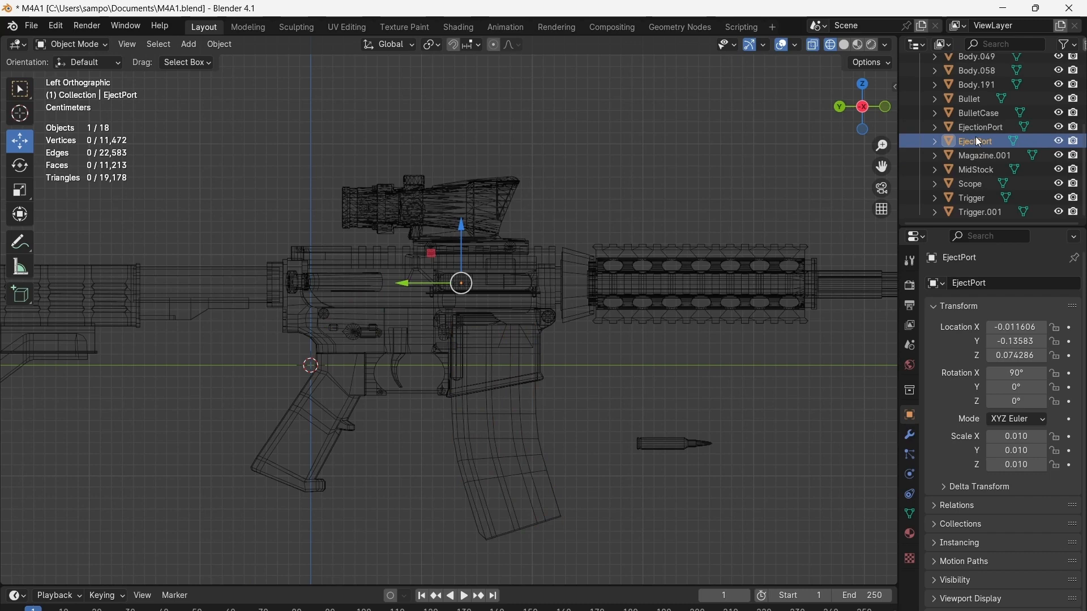
left_click(978, 168, "ctrl")
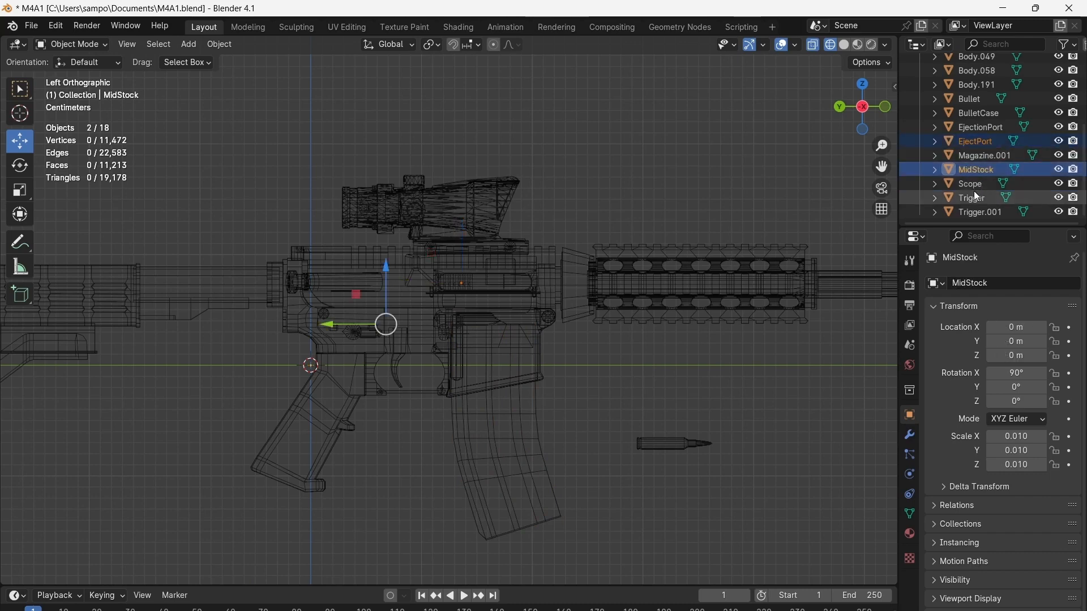
left_click(974, 215, "ctrl")
left_click(974, 219, "ctrl")
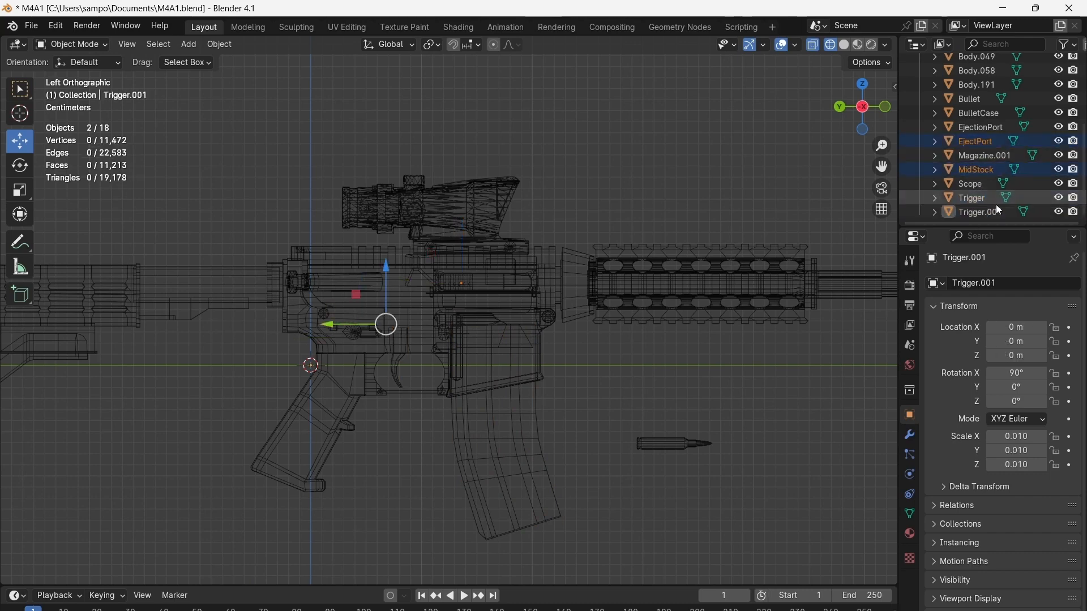
left_click(974, 195, "ctrl")
right_click(973, 193)
left_click(929, 194)
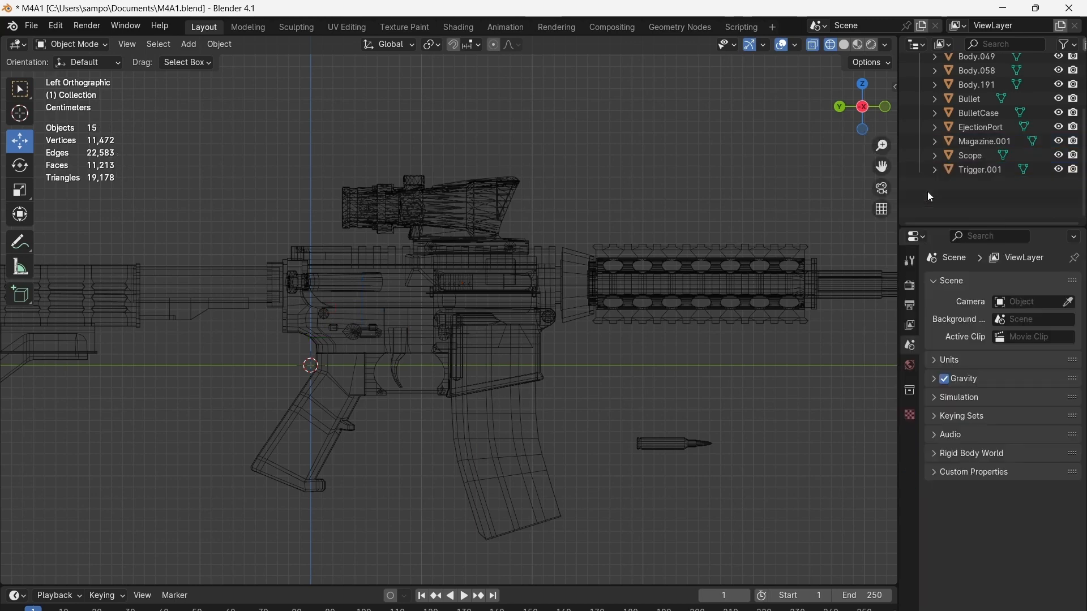
Select the barrel, receiver, magazine, grip and trigger meshes one by one to examine how the rifle is divided into objects
scroll(1000, 176, "up", 5)
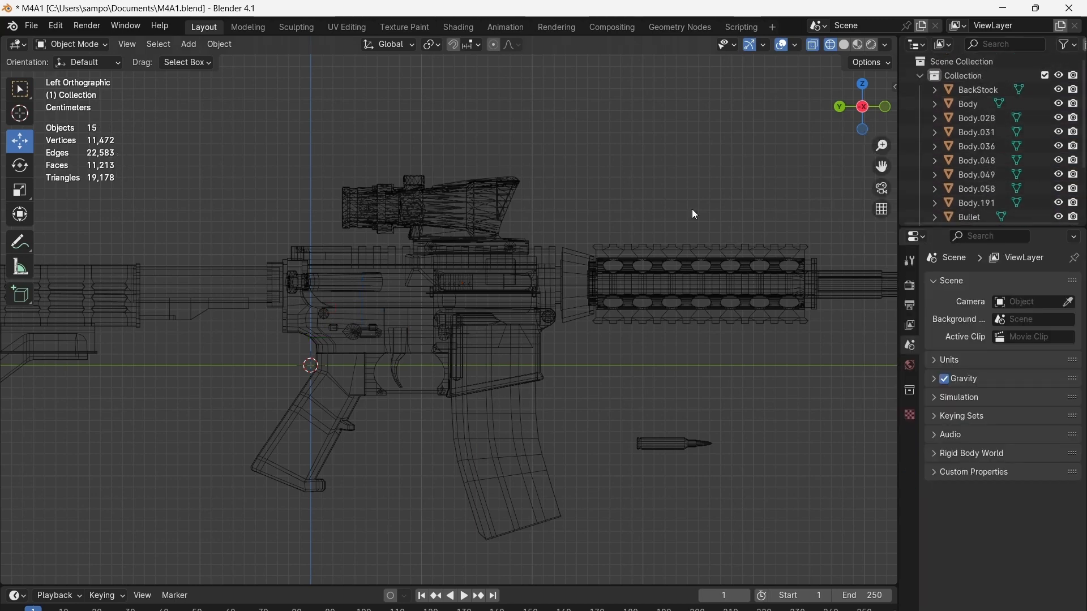
scroll(398, 293, "down", 4)
left_click(578, 278)
left_click(695, 289)
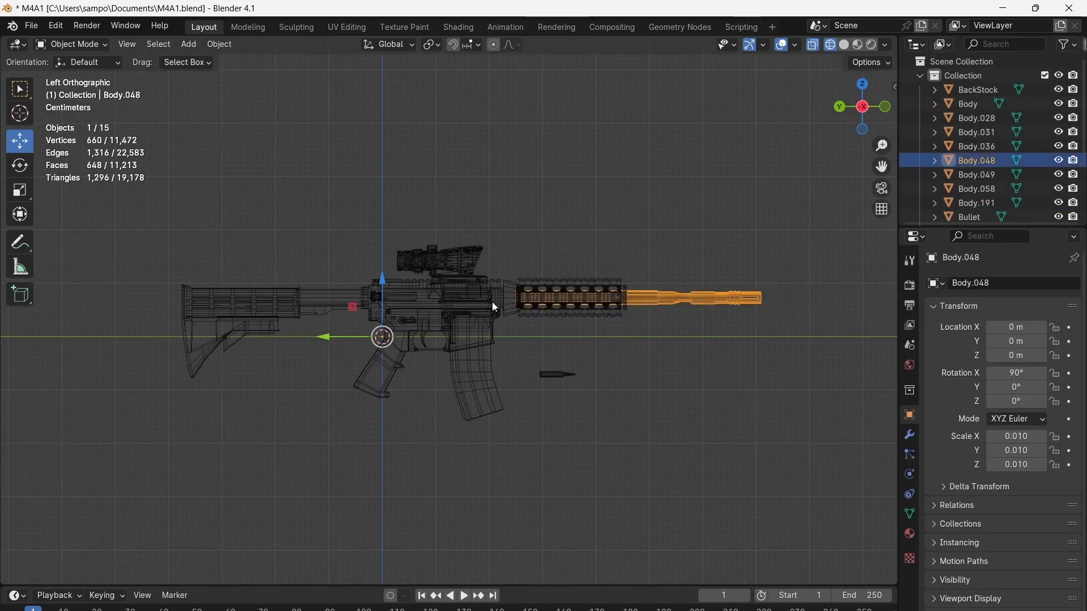
left_click(457, 288)
left_click(452, 277)
left_click(478, 342)
left_click(470, 369)
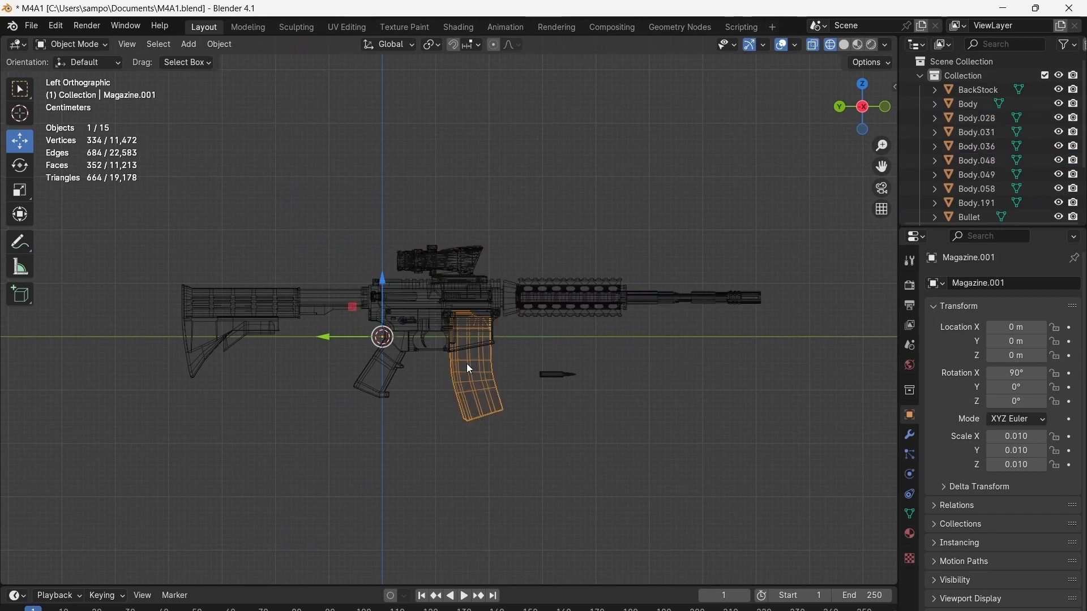
left_click(380, 374)
left_click(423, 345)
left_click(423, 340)
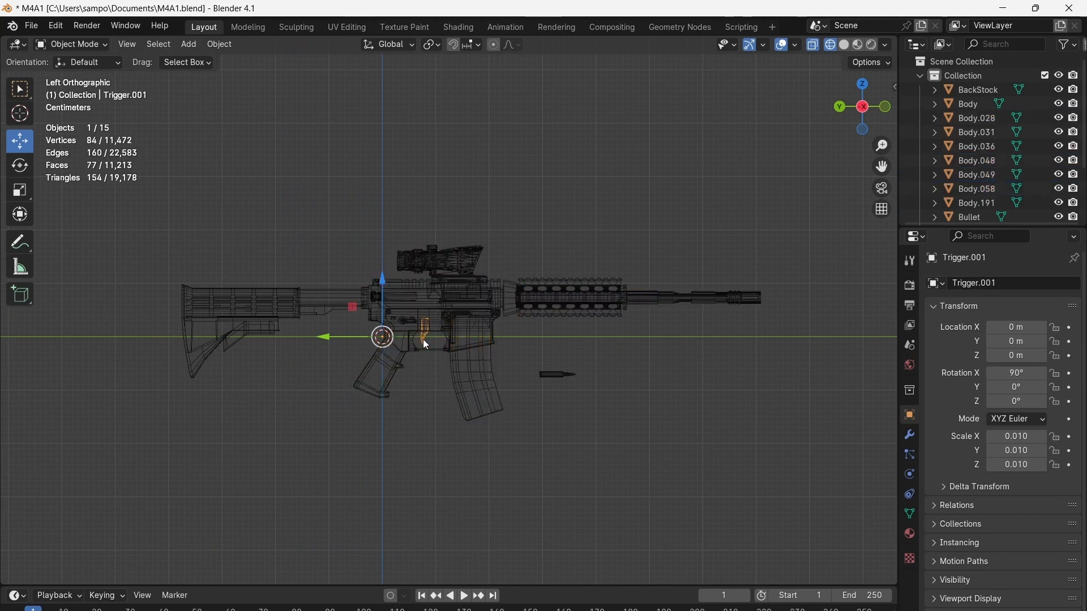
scroll(664, 265, "up", 2)
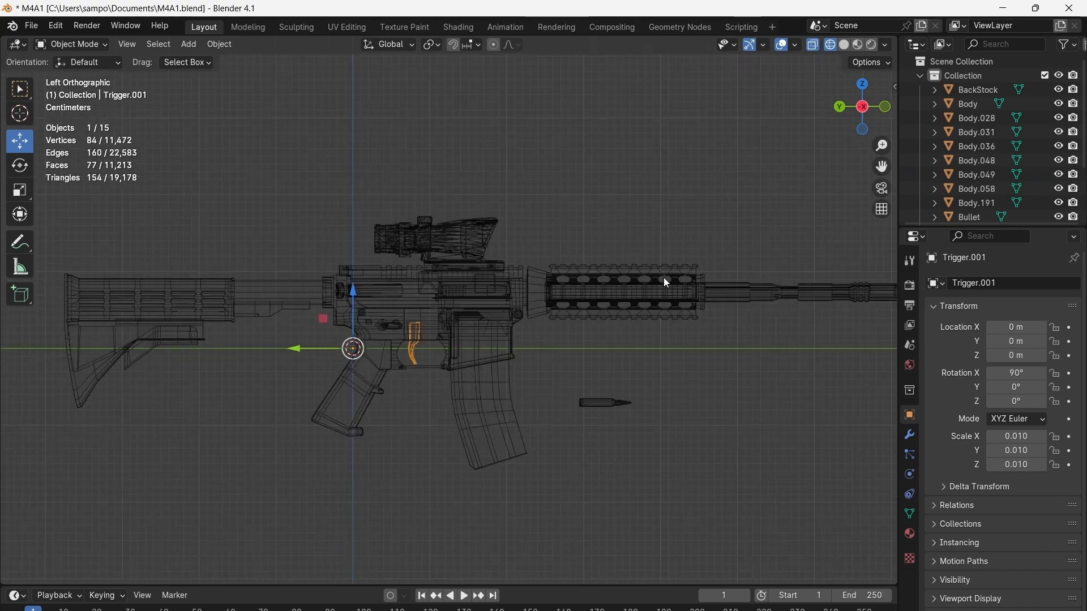
scroll(667, 282, "down", 1)
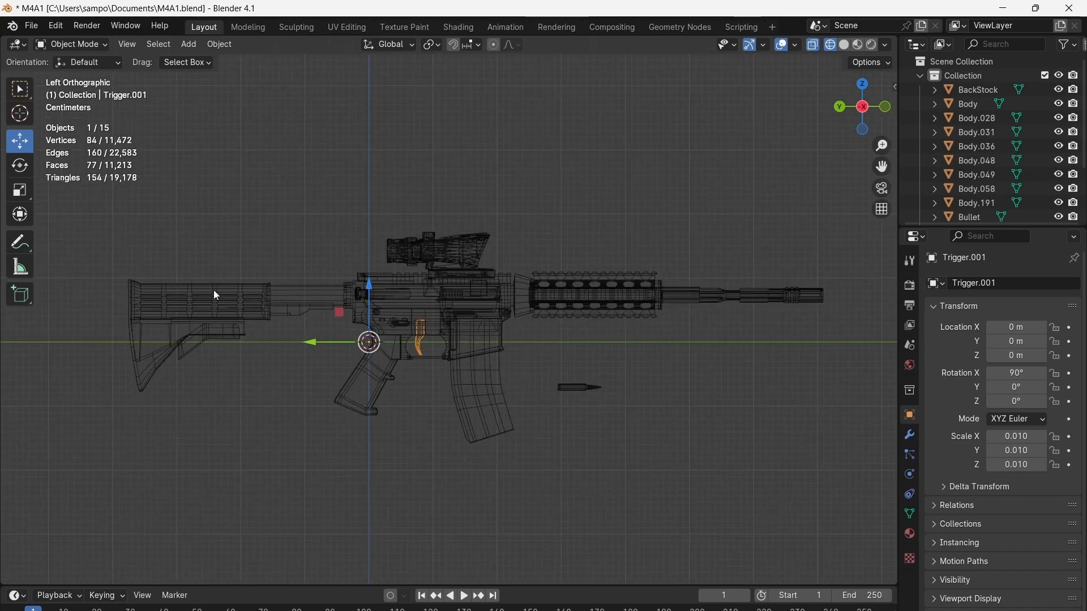
scroll(1028, 133, "down", 5)
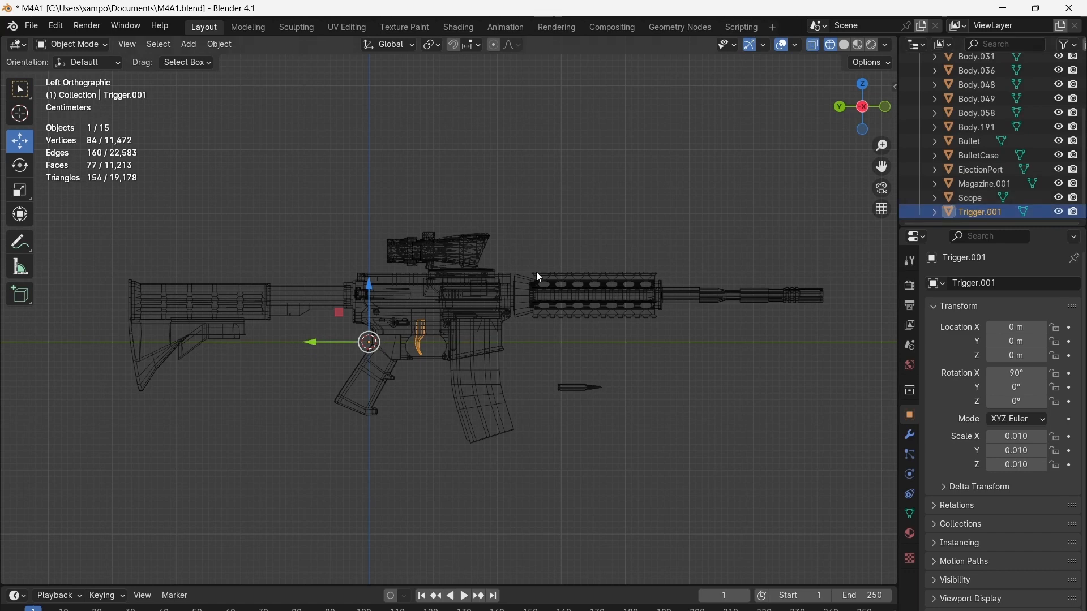
scroll(966, 182, "up", 5)
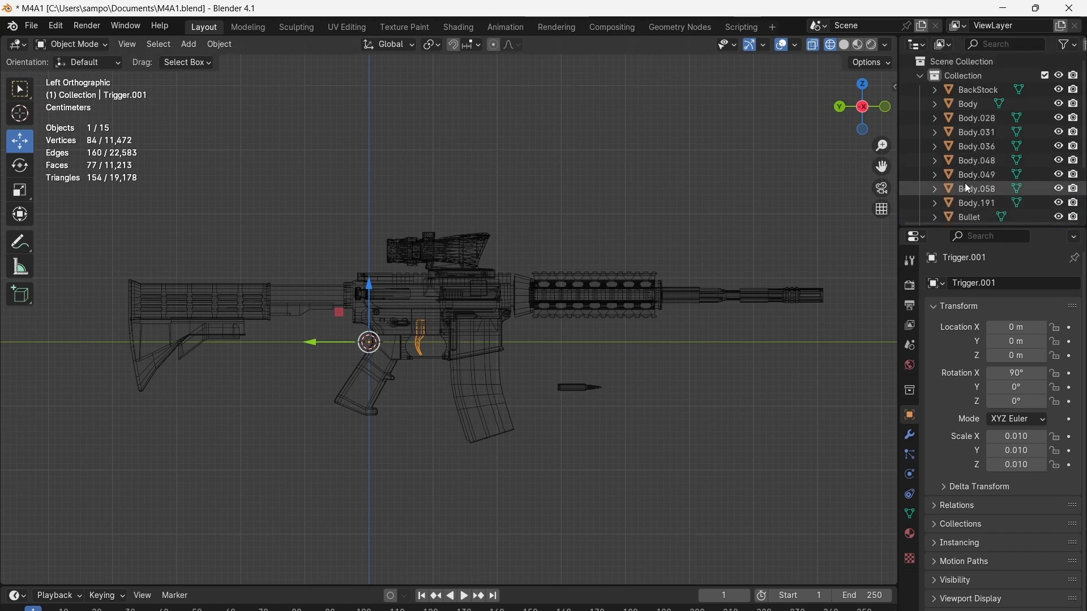
Examine the extents of the handguard, barrel, receiver, grip, trigger guard, stock and scope objects, and clear the selection
left_click(651, 293)
left_click(702, 290)
left_click(496, 296)
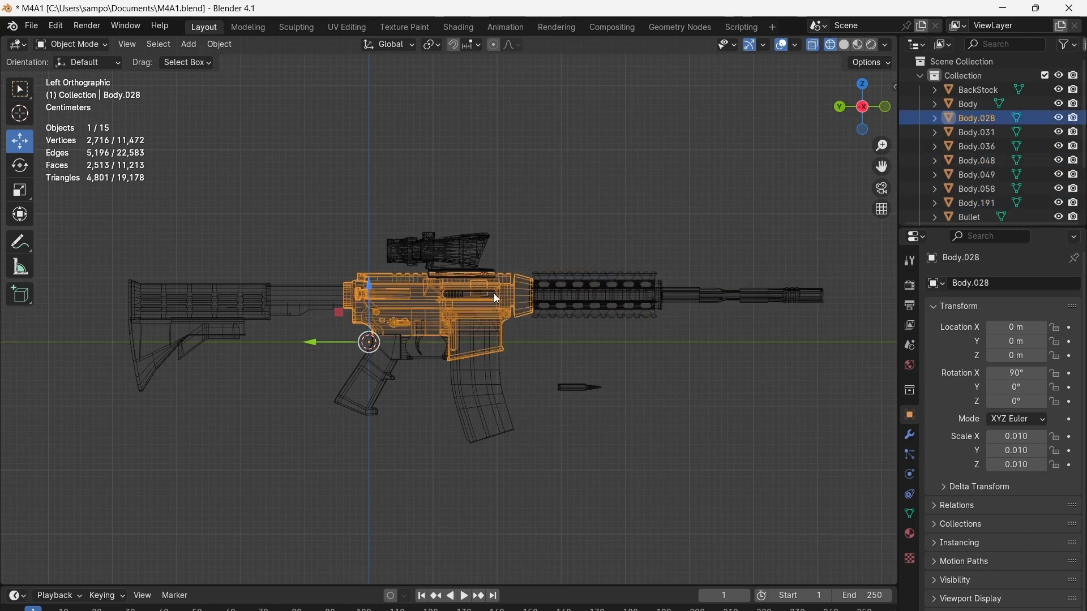
left_click(364, 382)
left_click(410, 349)
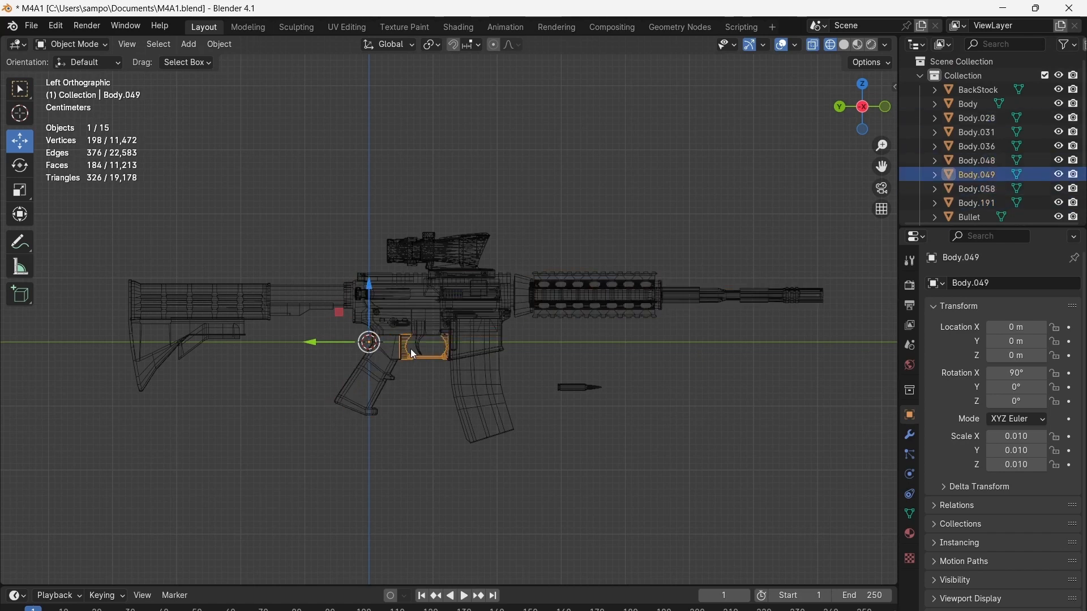
left_click(224, 303)
left_click(233, 307)
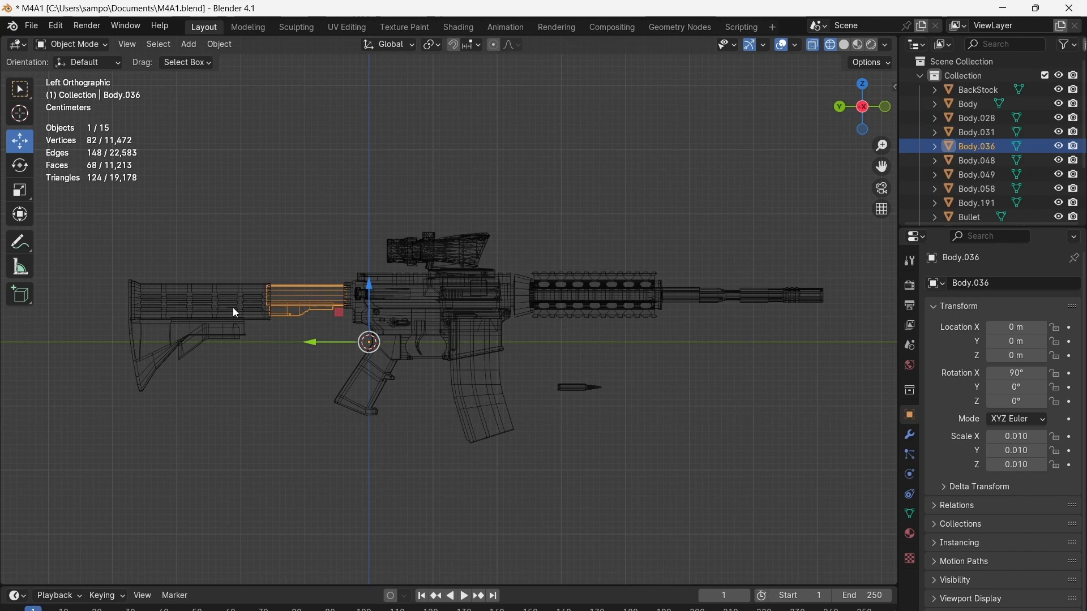
left_click(445, 245)
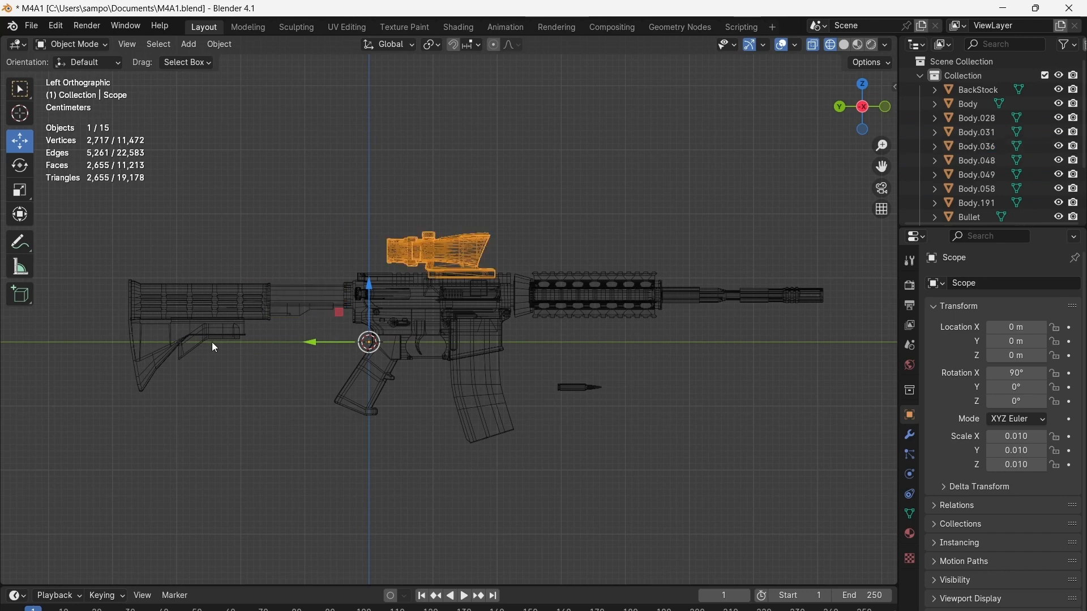
left_click(745, 195)
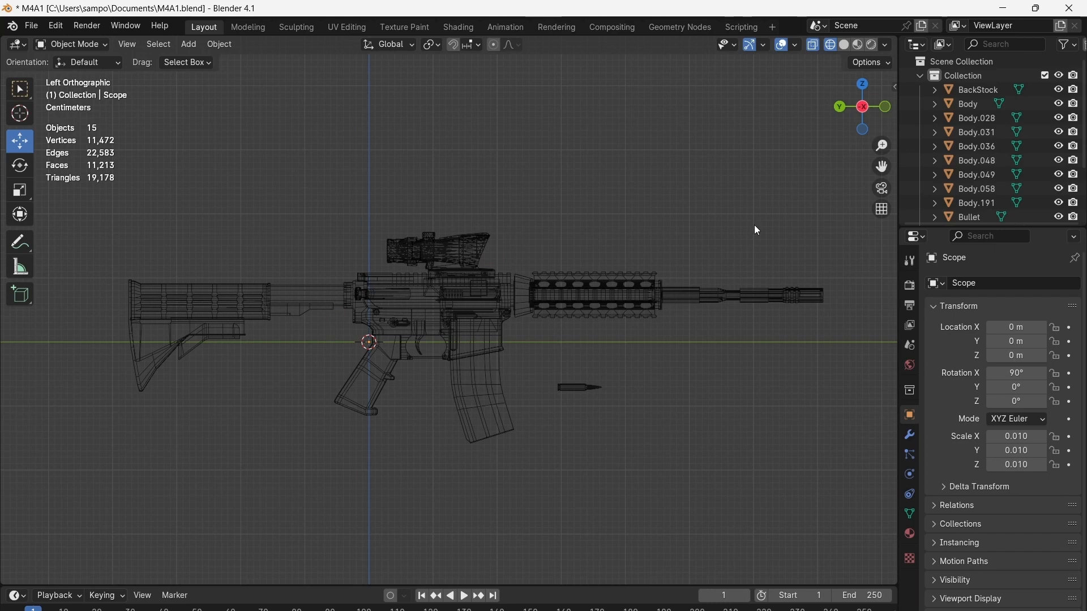
Open the FBX export options for the rifle model and close them without exporting
left_click(39, 26)
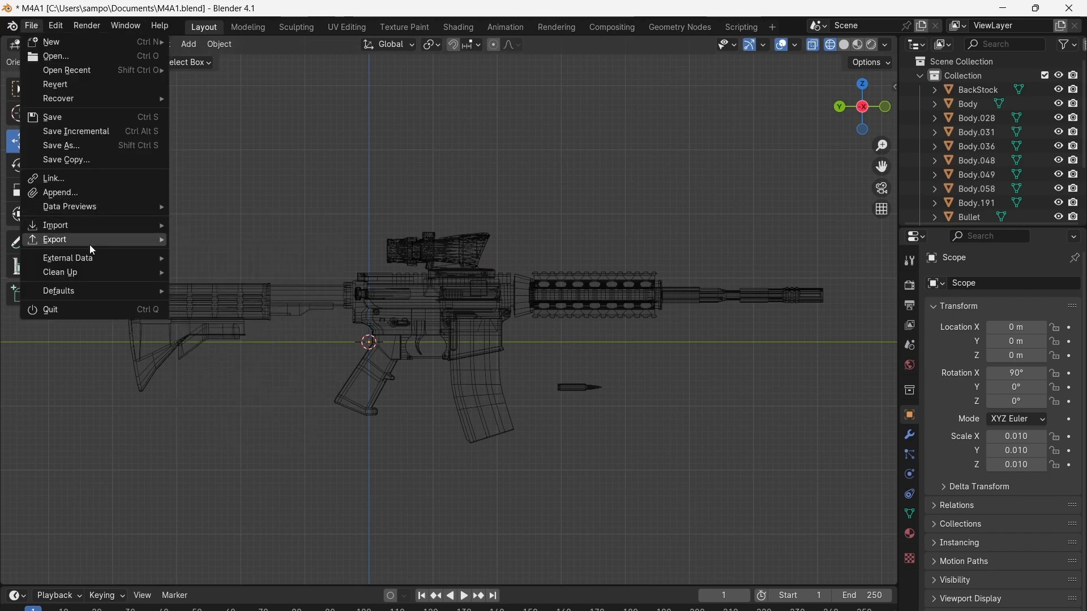
mouse_move(90, 242)
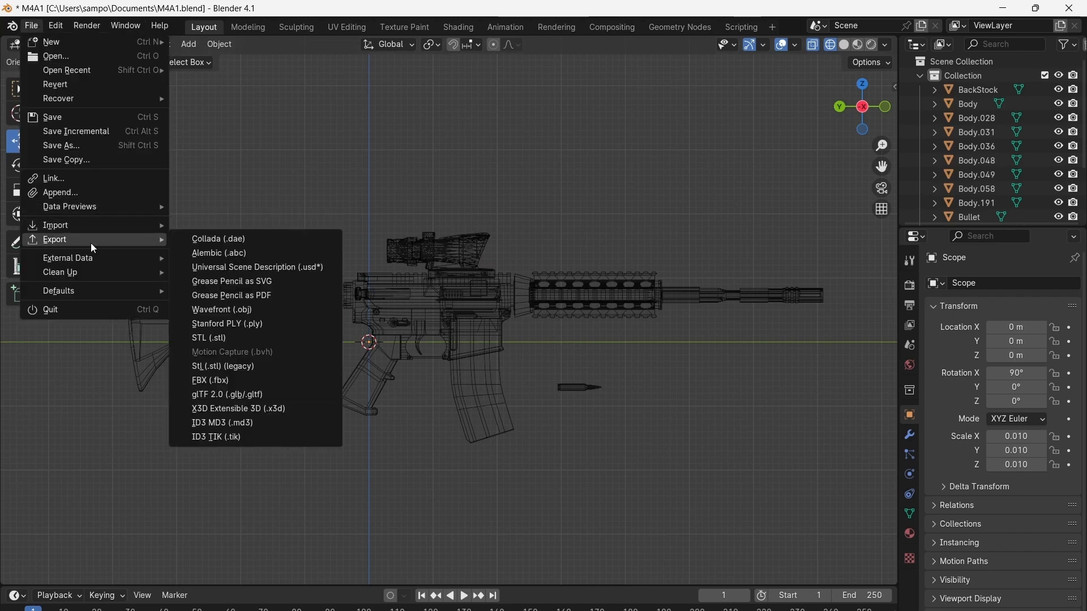
left_click(212, 382)
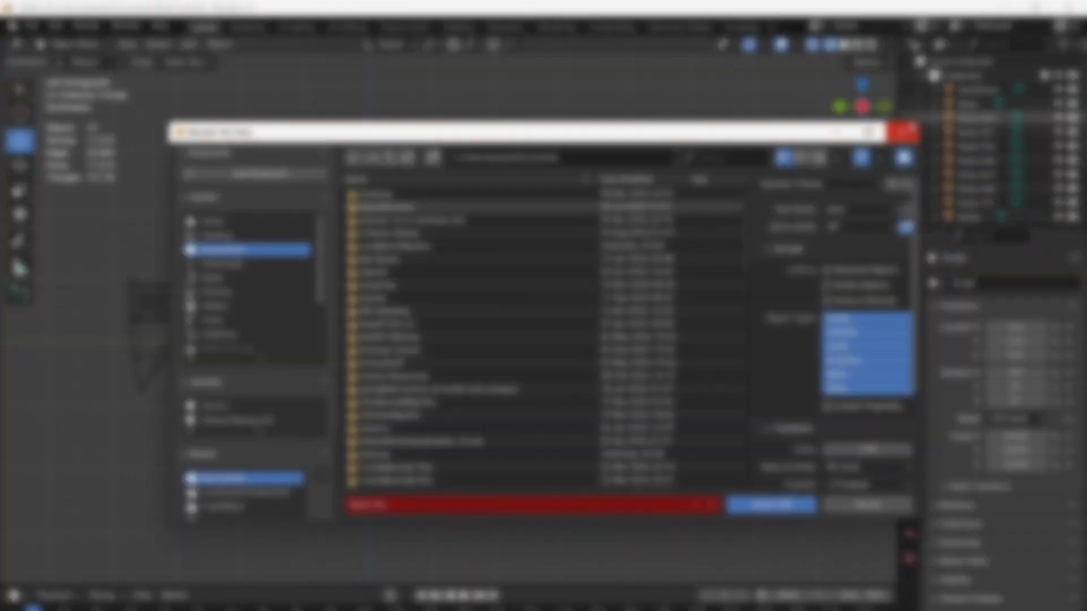
left_click(906, 132)
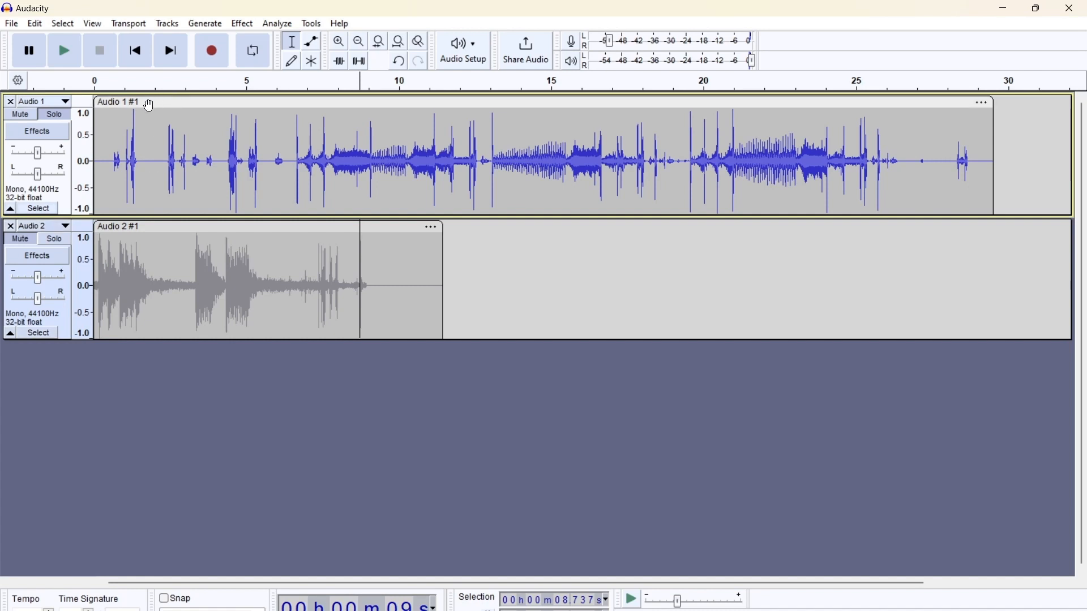
Switch to Audacity and play the Audio 1 track from its start and again from about 1.03 s
left_click(93, 169)
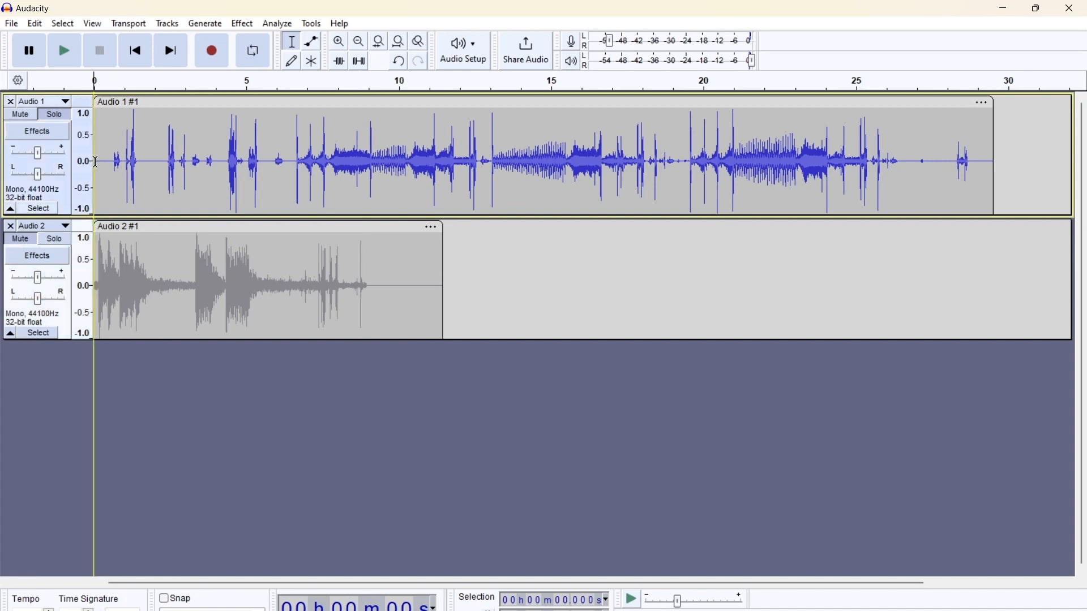
left_click(63, 51)
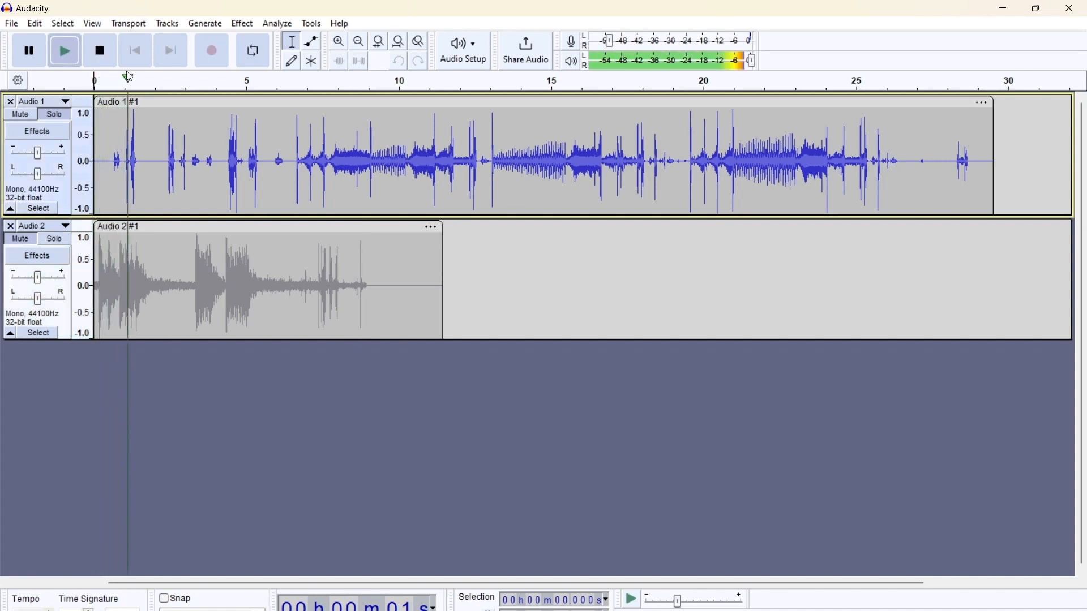
left_click(97, 53)
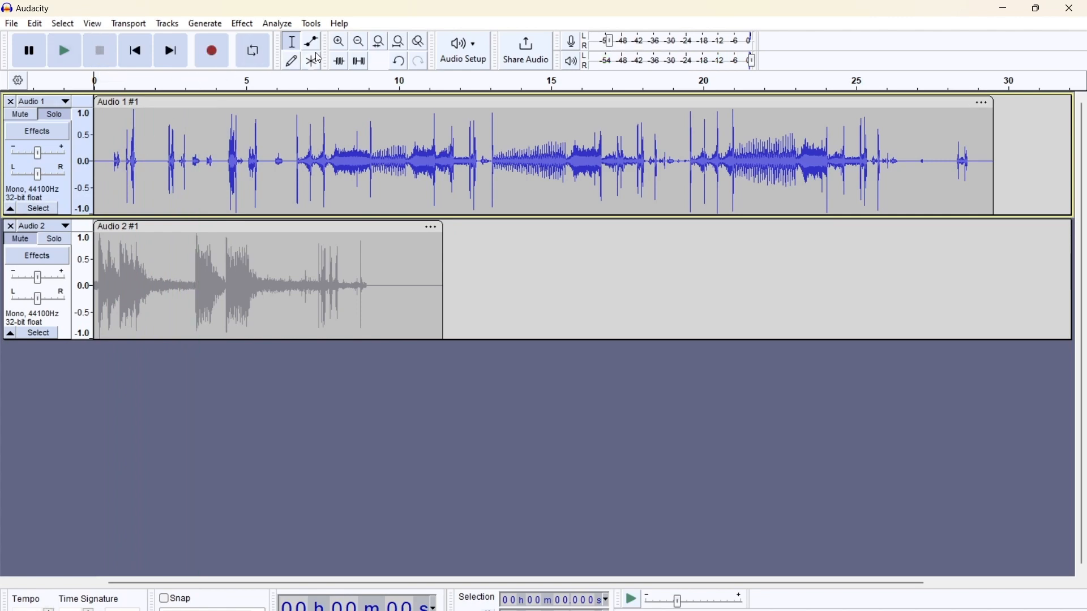
left_click(339, 41)
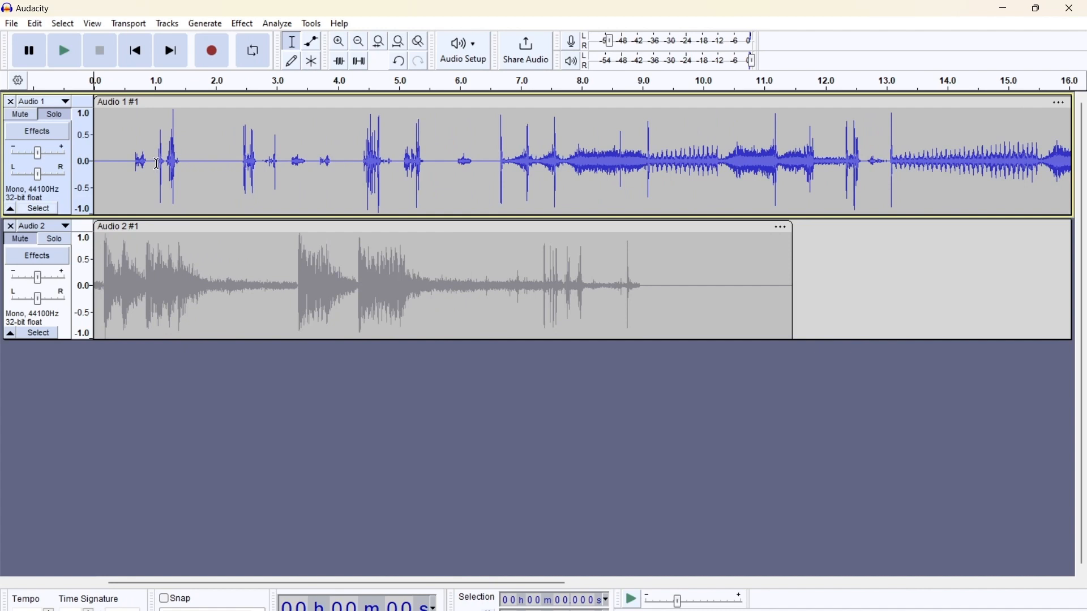
left_click(158, 164)
left_click(65, 50)
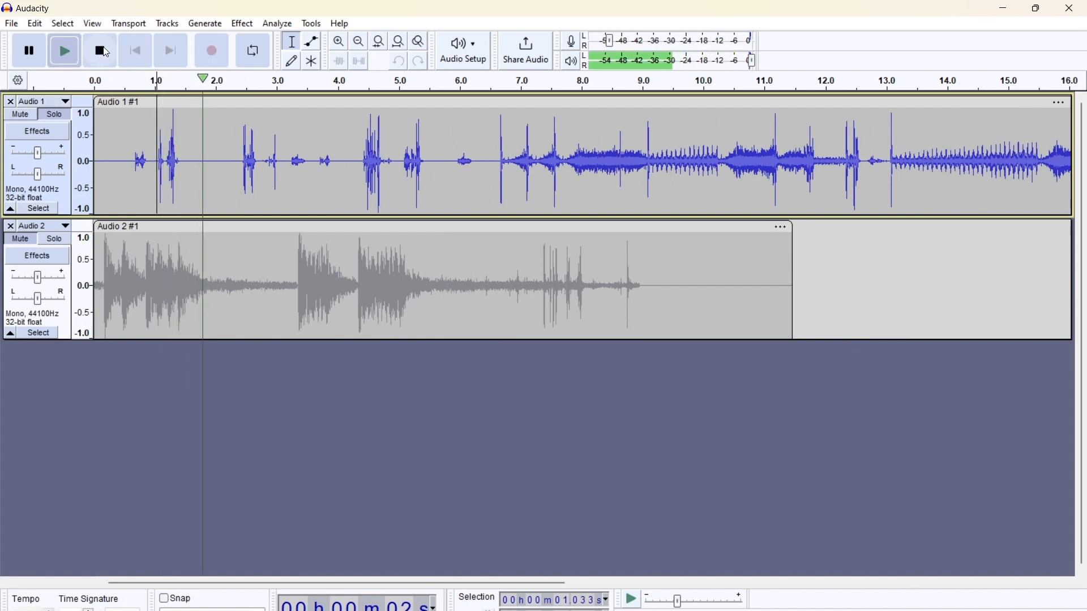
left_click(100, 51)
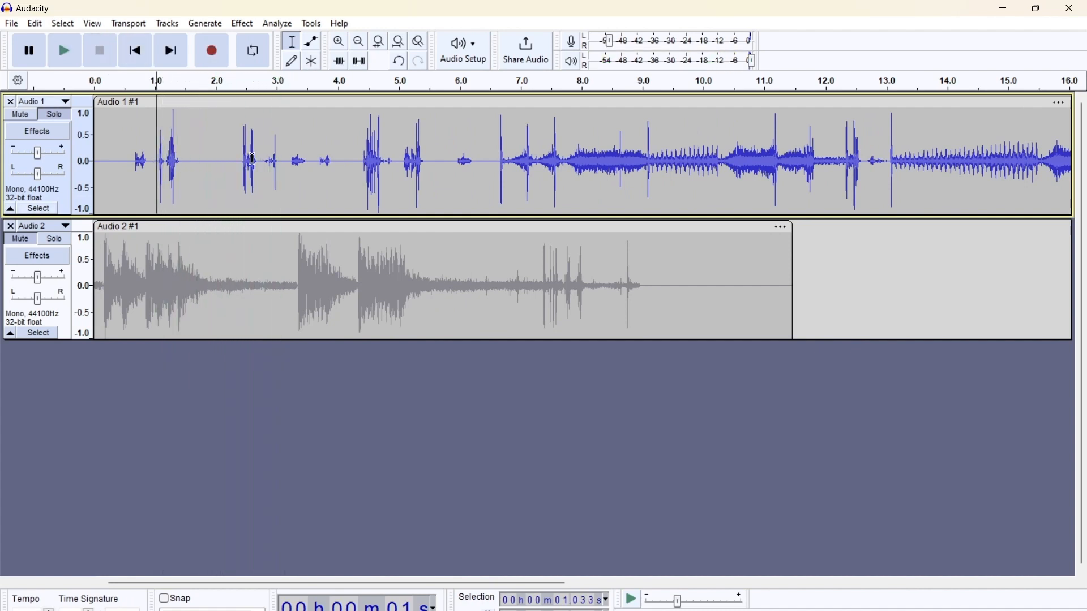
Split the Audio 1 clip around the sound between about 1.045 s and 1.44 s
left_click(183, 162)
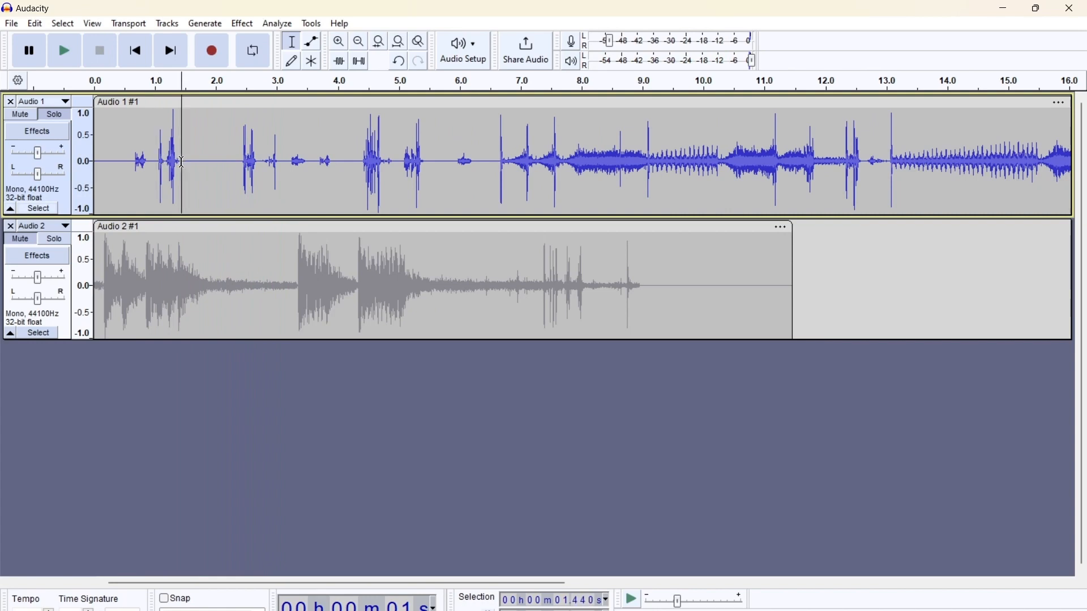
left_click_drag(182, 162, 157, 175)
right_click(168, 171)
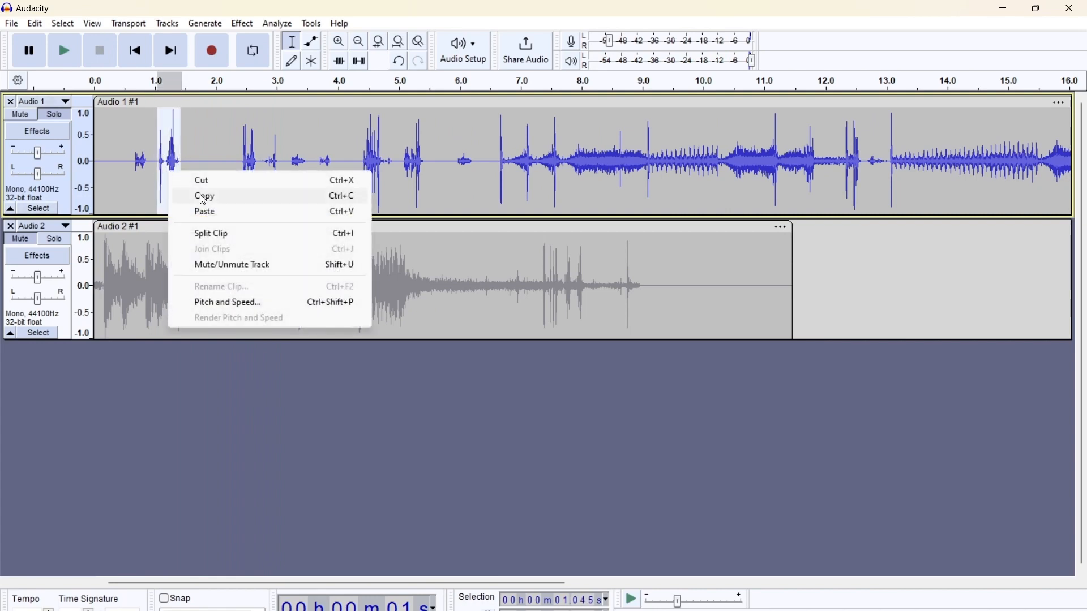
left_click(213, 234)
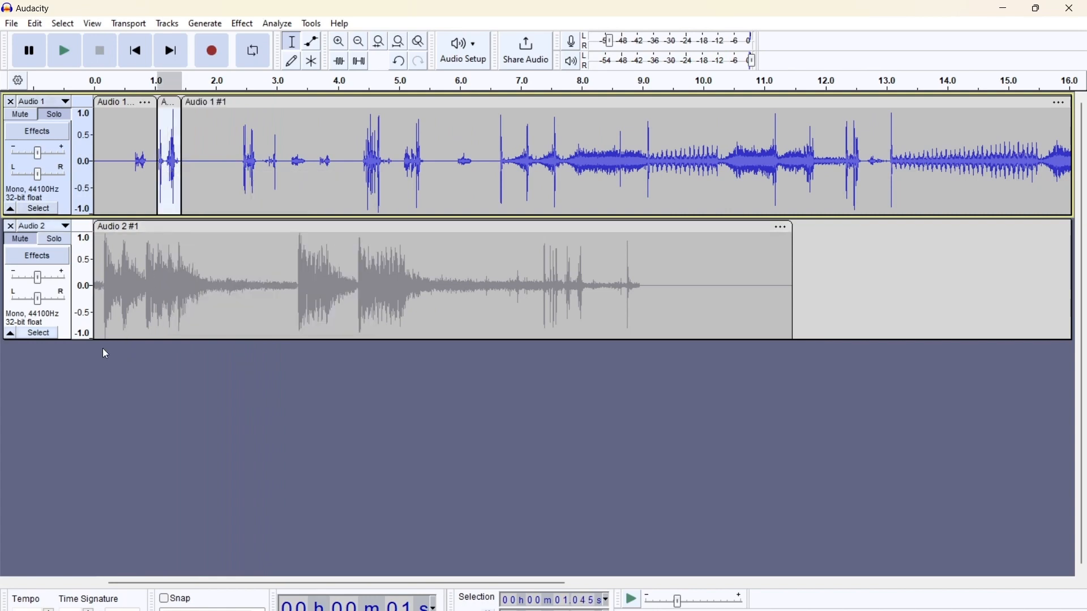
Add a new mono track below Audio 2 and move the split-off sound clip to its start
right_click(106, 373)
left_click(152, 383)
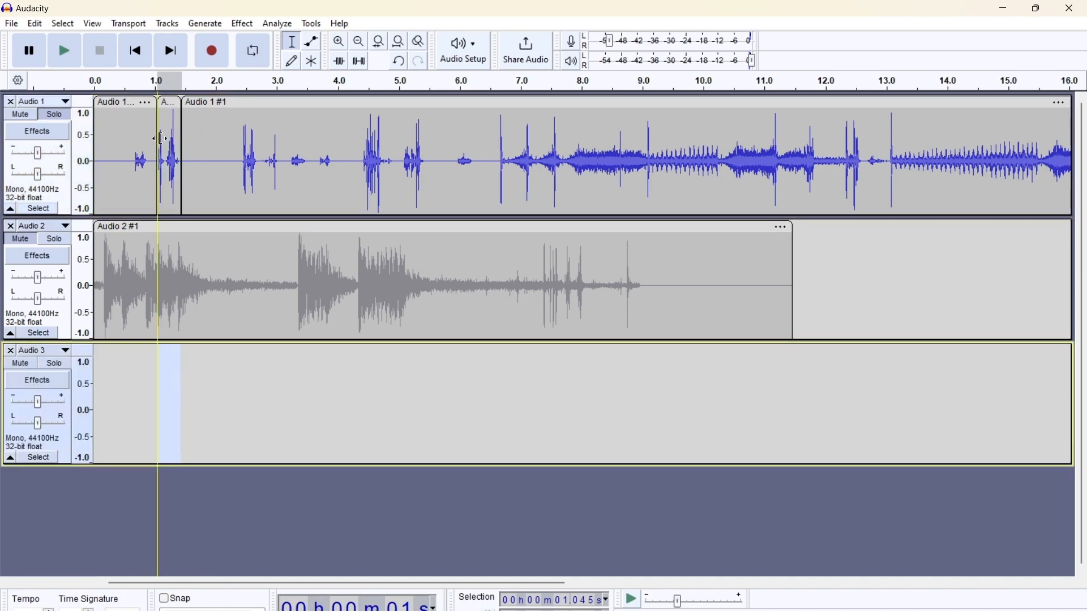
left_click_drag(172, 105, 110, 403)
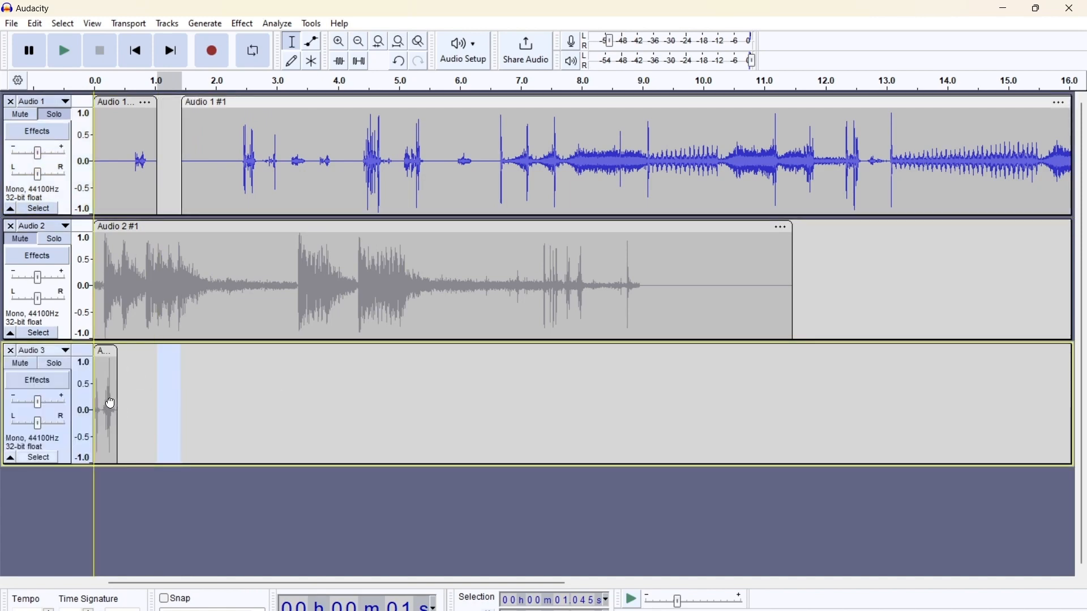
Add another empty mono track below Audio 3
left_click(138, 541)
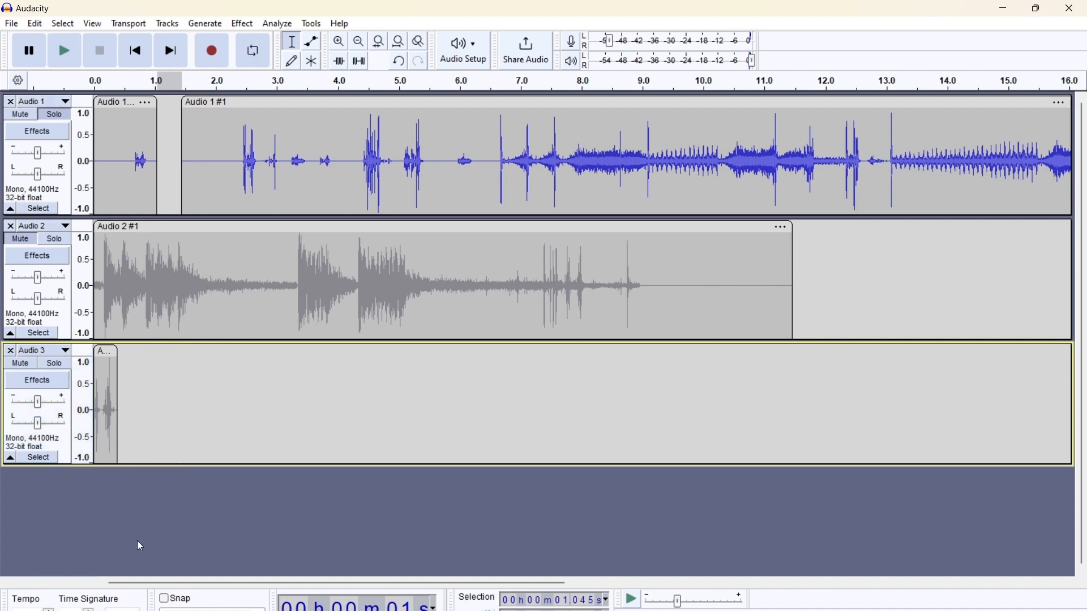
right_click(137, 541)
left_click(181, 551)
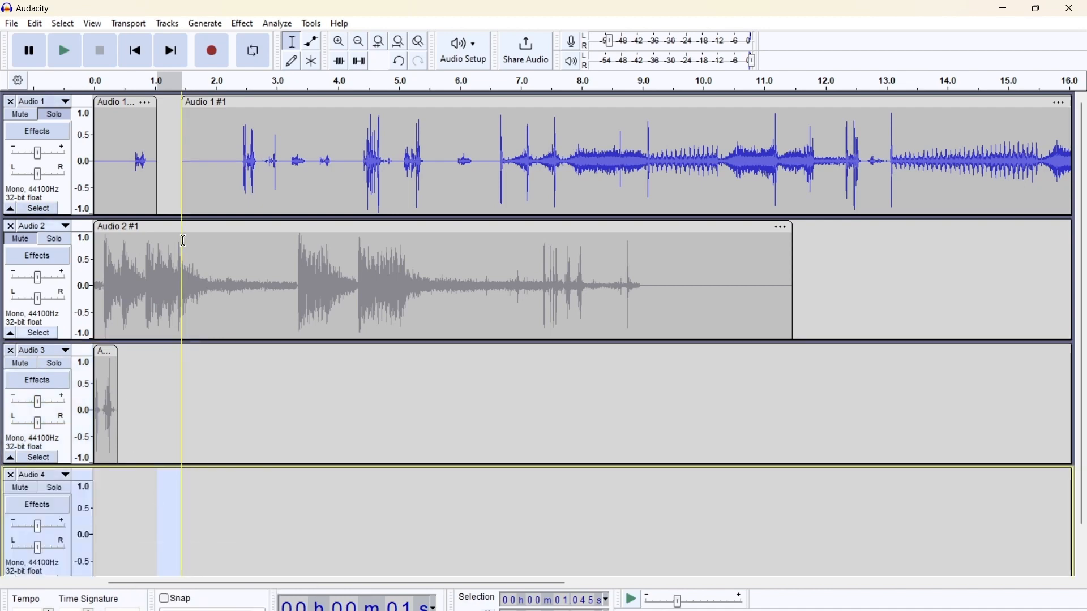
Play Audio 1 from about 2.43 s, and copy the roughly 0.2 s sound starting at 2.438 s to the start of Audio 4
left_click(243, 164)
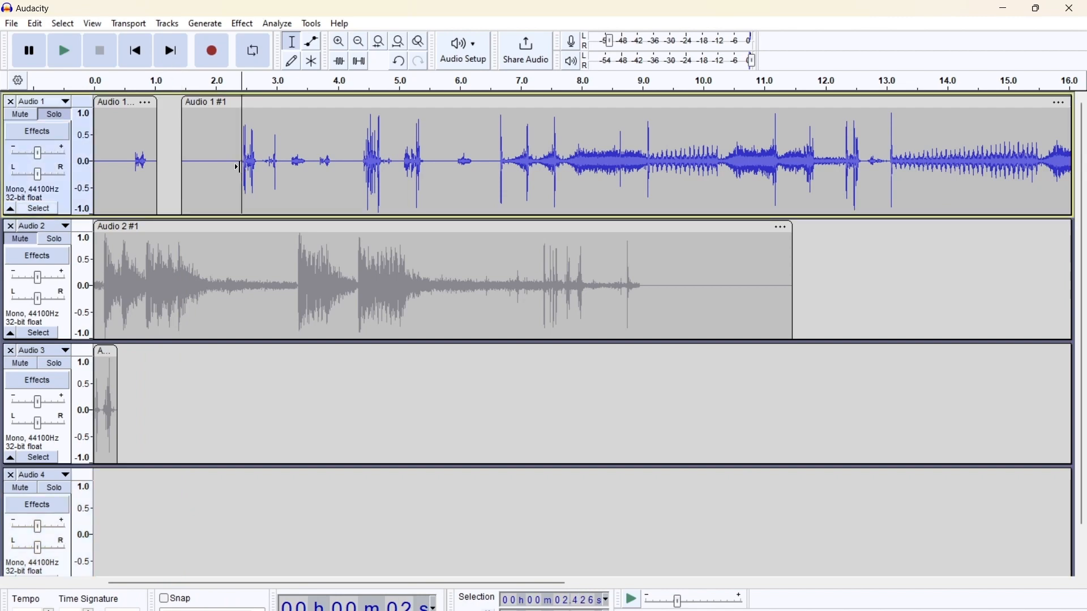
left_click(65, 51)
left_click(102, 55)
left_click_drag(256, 169, 243, 177)
right_click(243, 180)
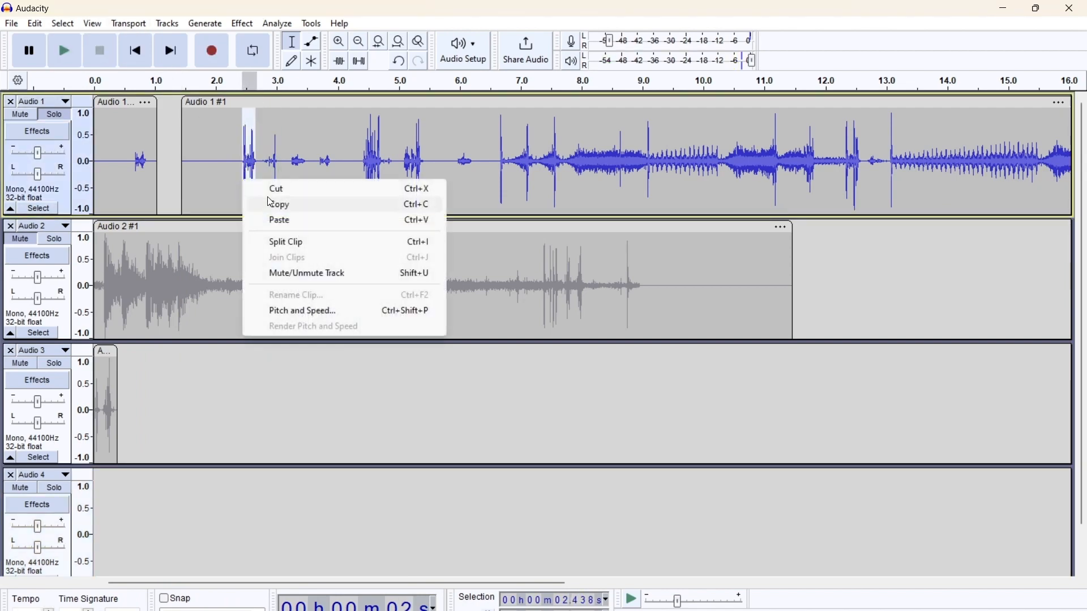
left_click(271, 204)
left_click(94, 547)
right_click(94, 525)
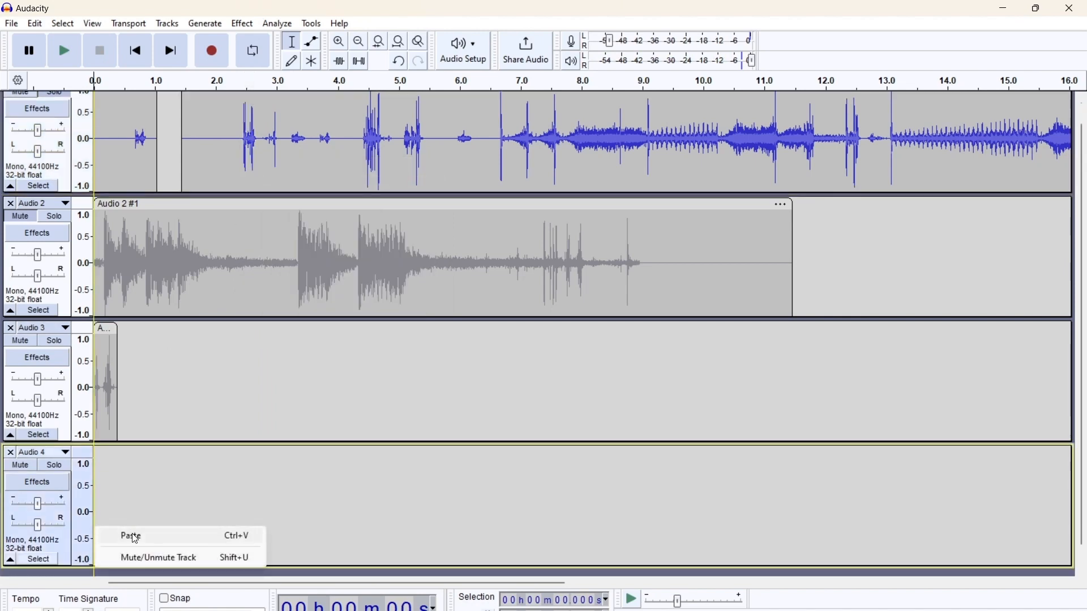
left_click(135, 537)
Solo the Audio 3 track and export it as the mono WAV file M4A1MagOut.wav in the Downloads folder
left_click(57, 350)
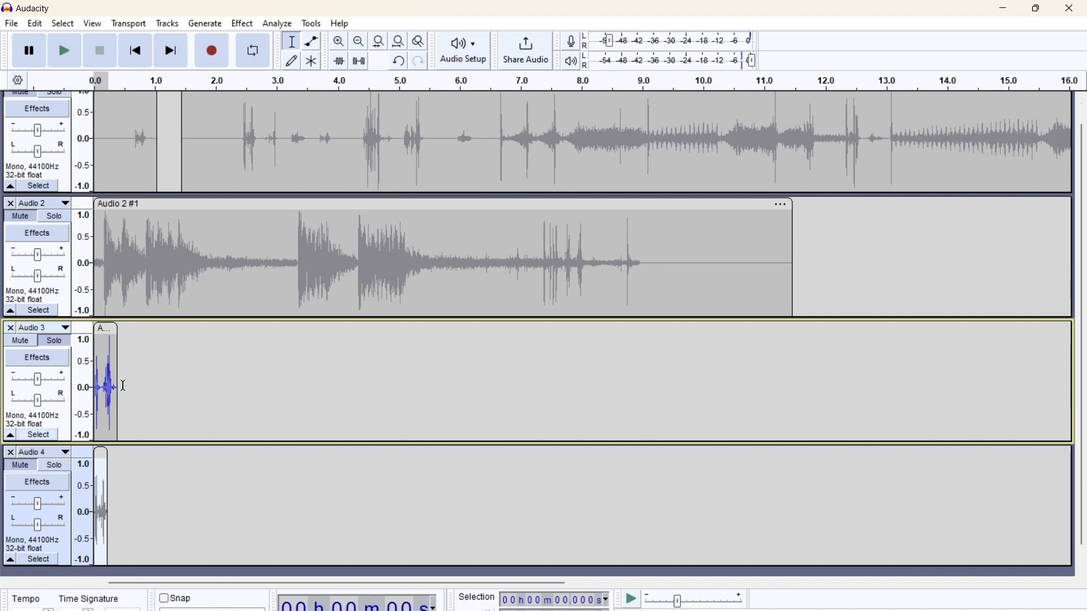
left_click(12, 23)
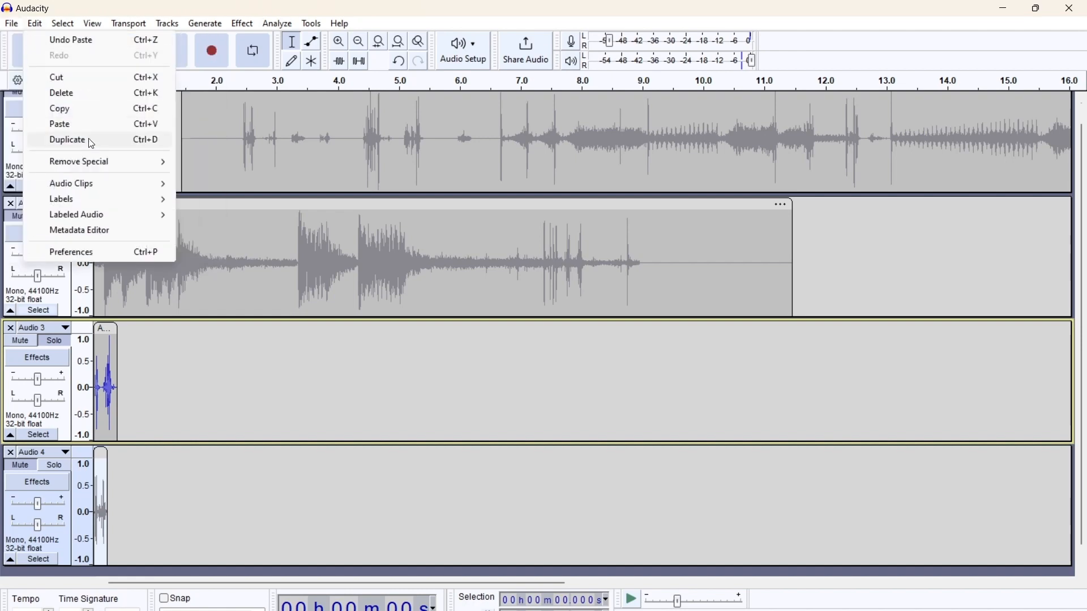
left_click(71, 185)
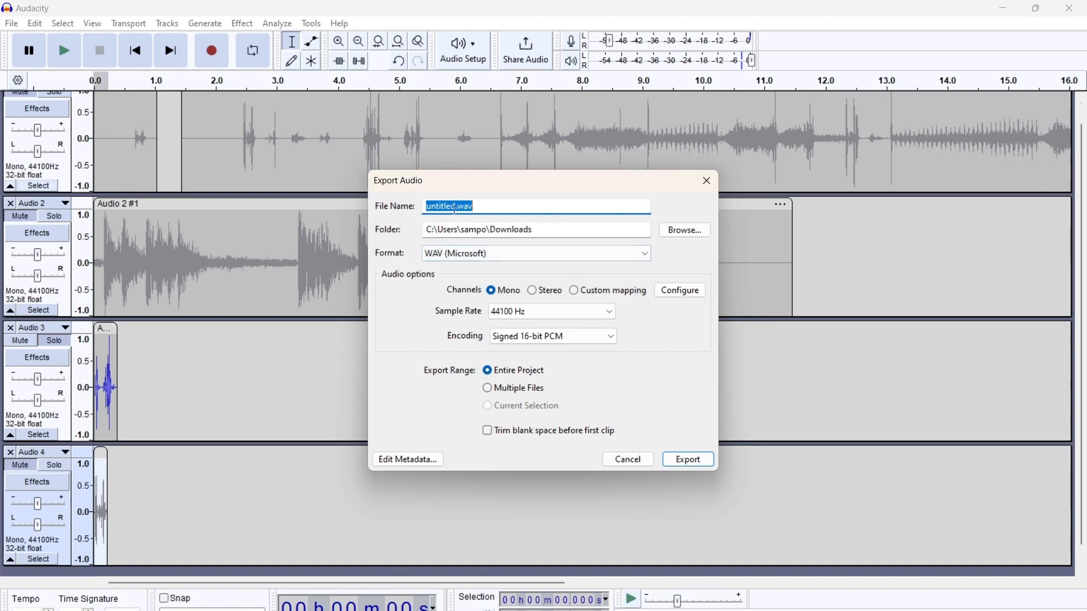
left_click_drag(457, 207, 390, 212)
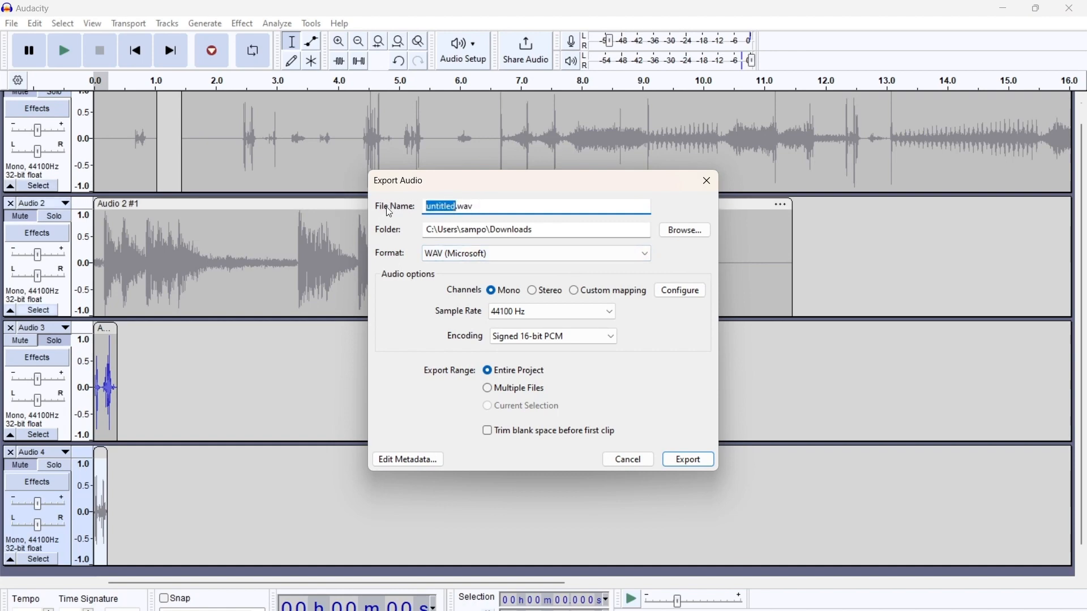
type("M4A1MagI")
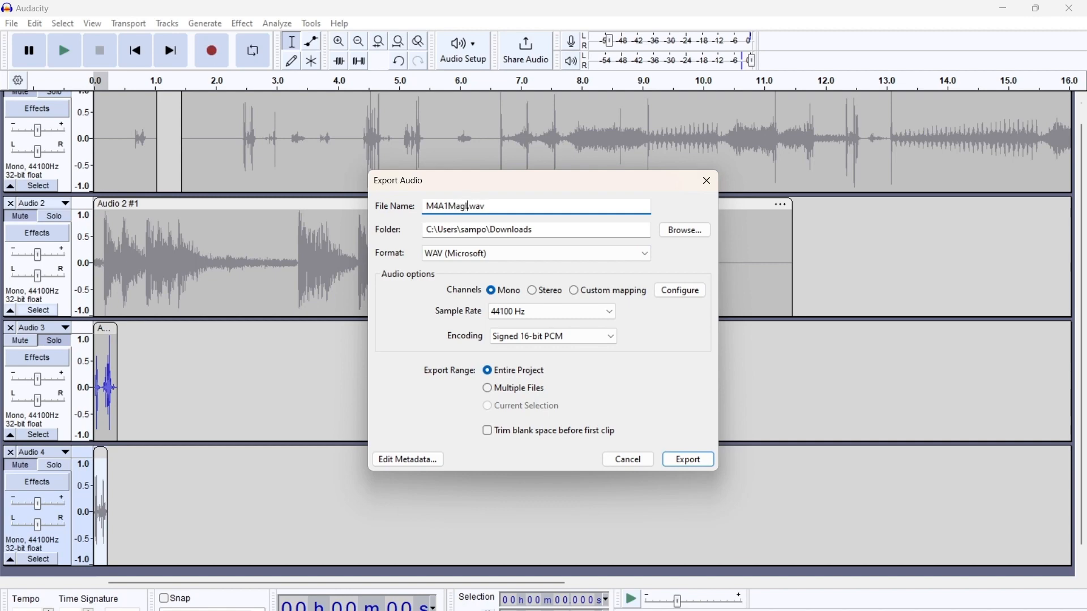
key("BackSpace")
type("Out")
left_click(695, 460)
Export only the Audio 4 track as M4A1MagIn.wav, and remove the Audio 4 and Audio 3 tracks
left_click(65, 474)
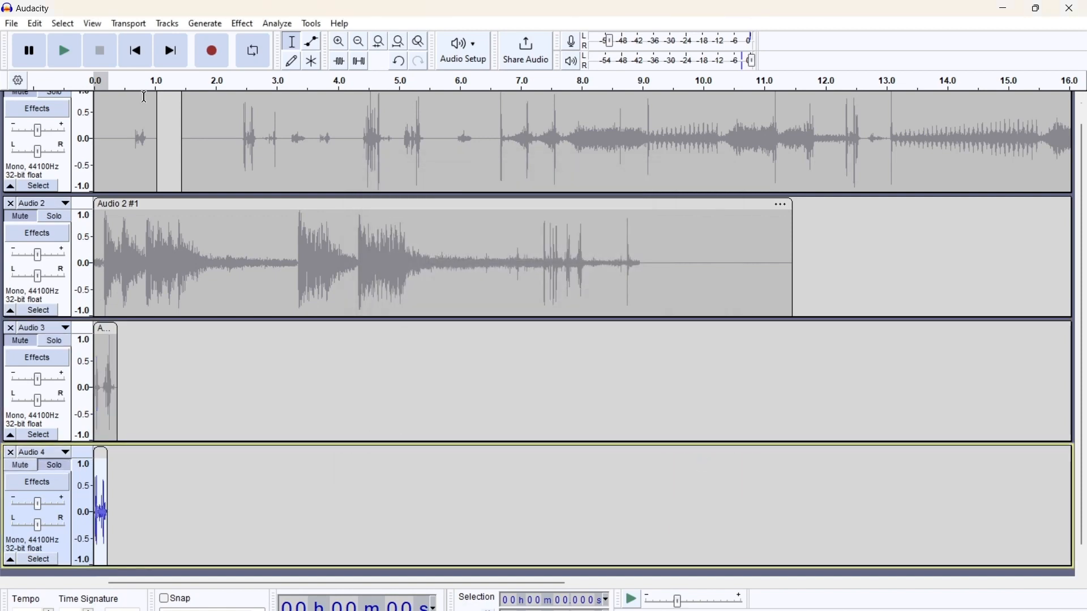
left_click(35, 24)
mouse_move(11, 24)
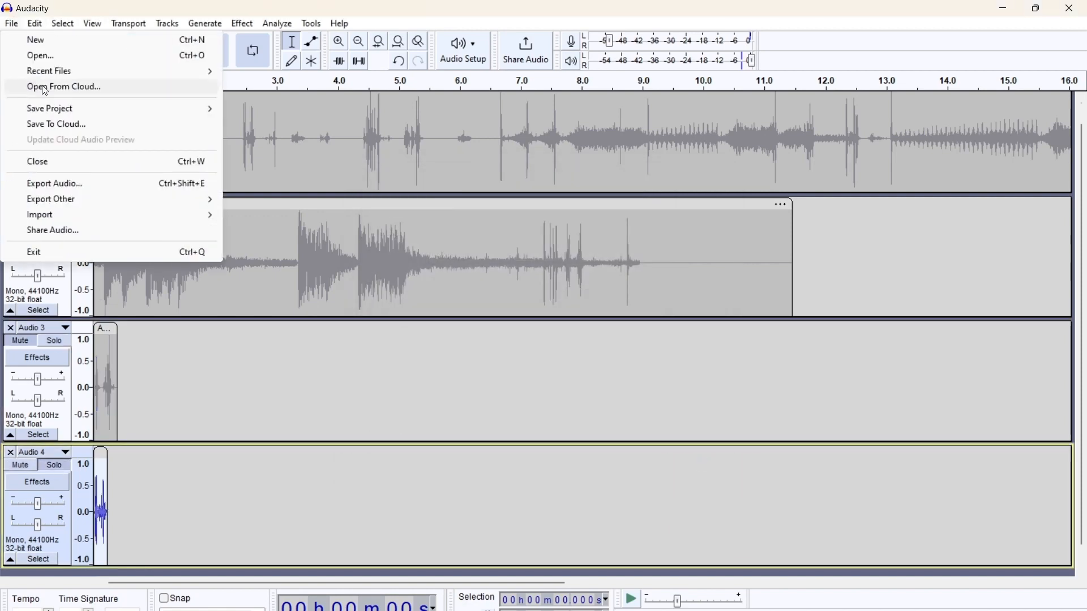
left_click(83, 184)
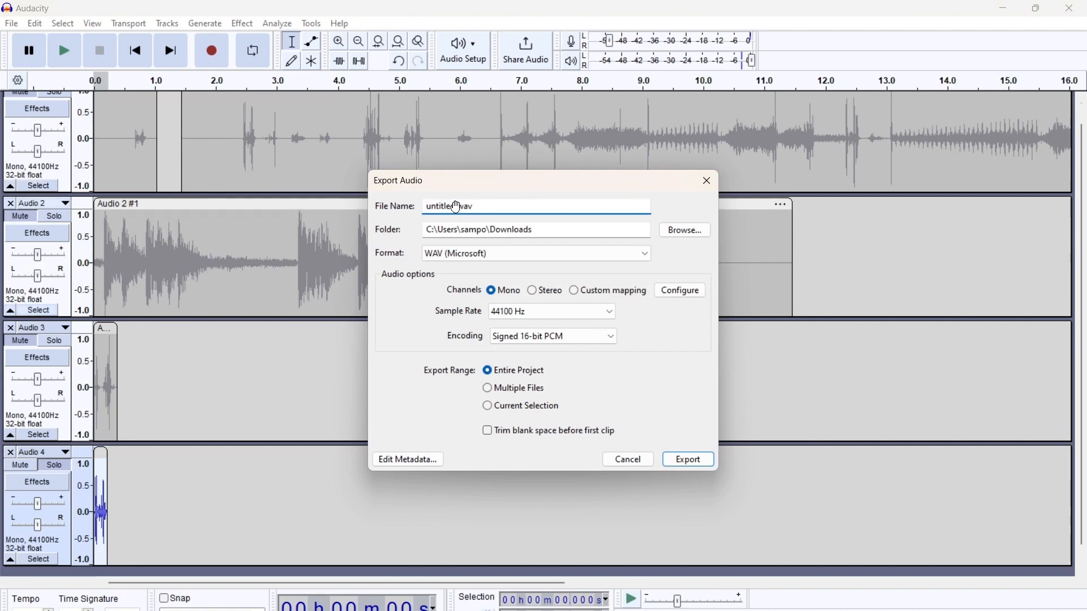
type("M4A1MagIn")
left_click(690, 459)
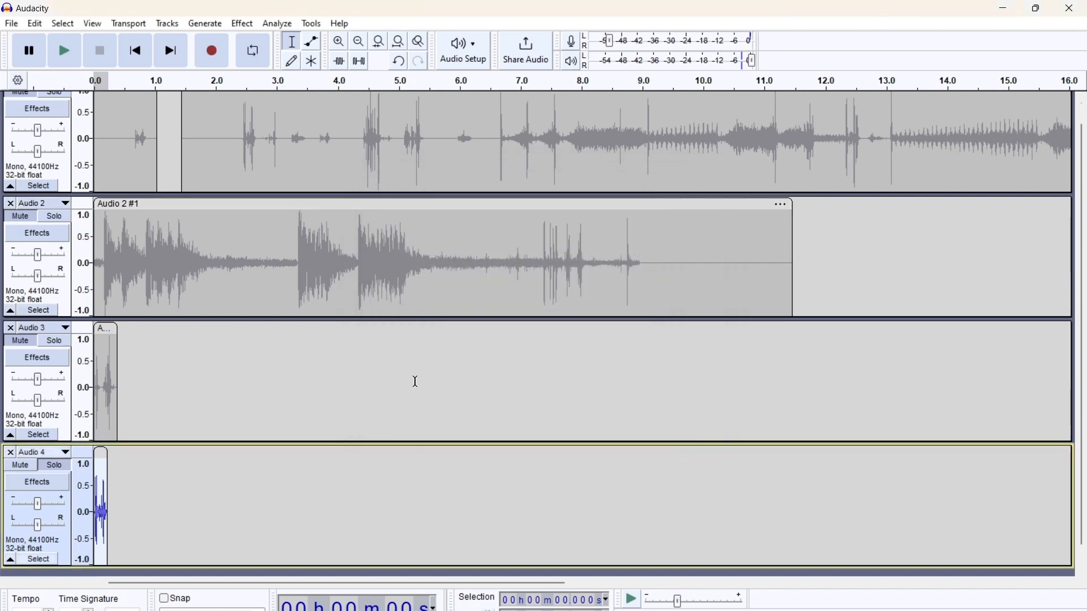
left_click(9, 453)
left_click(10, 351)
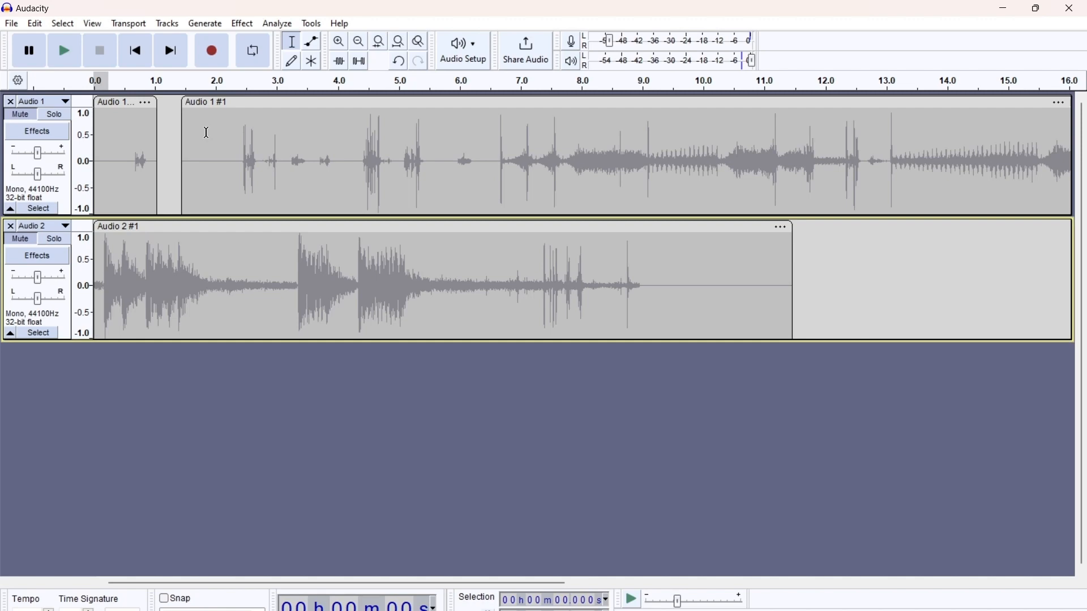
Solo Audio 1 and listen to it from 2.438 s and from 4.435 s
left_click(243, 167)
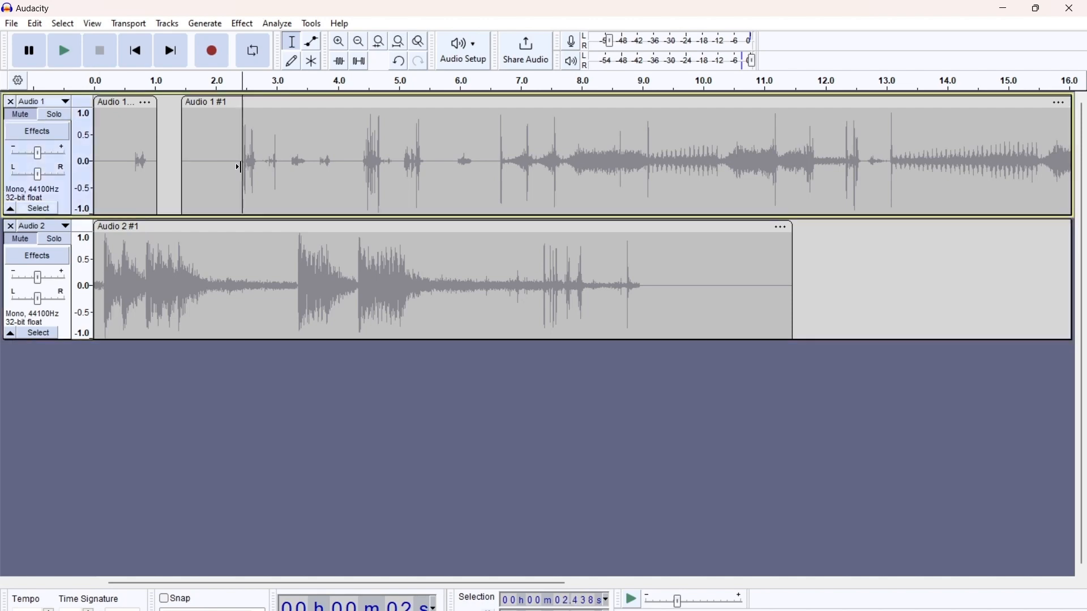
left_click(53, 116)
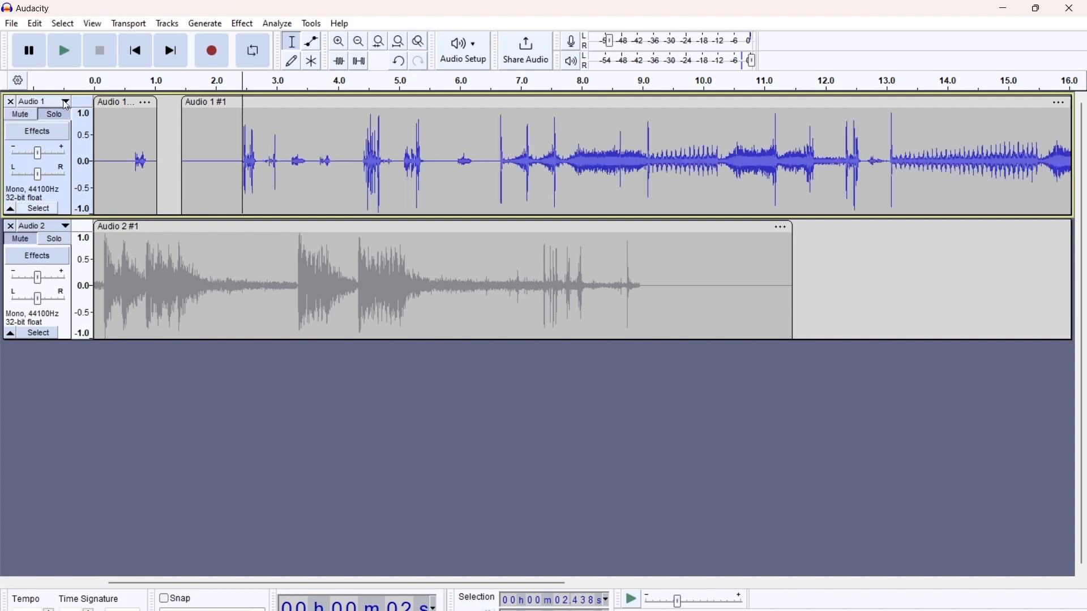
left_click(64, 50)
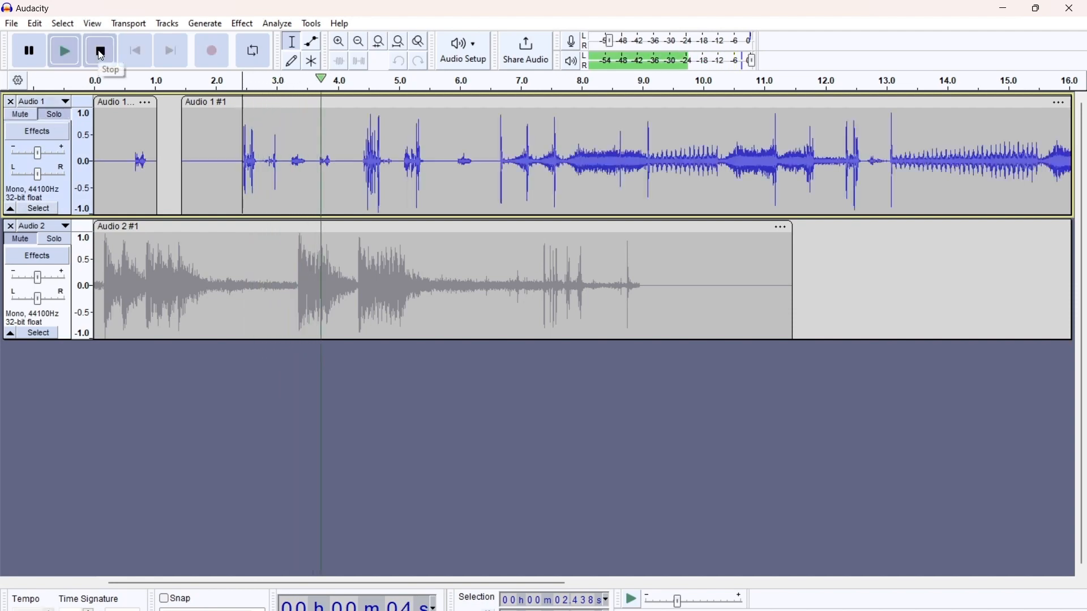
left_click(101, 52)
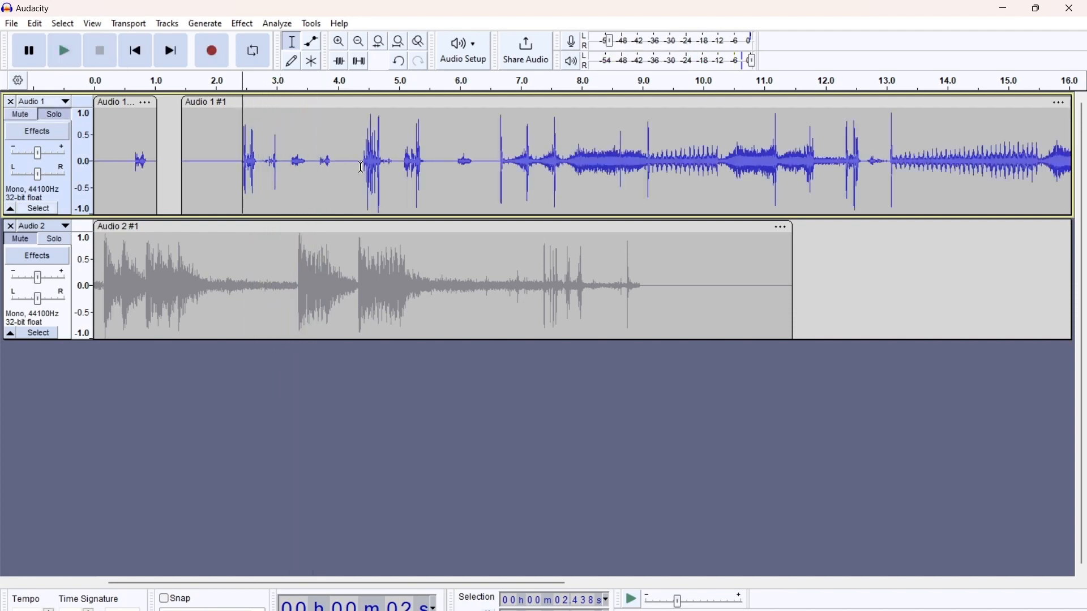
left_click(362, 167)
left_click(68, 51)
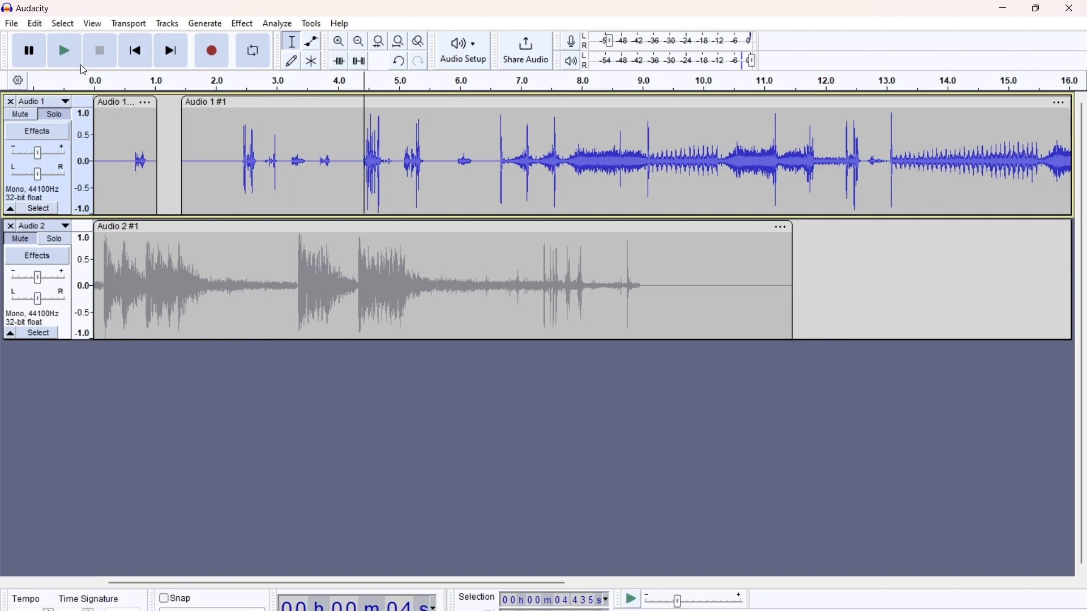
left_click(100, 49)
Copy the Audio 1 section from 4.4 s to about 5.4 s to the start of a new mono track below Audio 2
left_click_drag(424, 161, 363, 182)
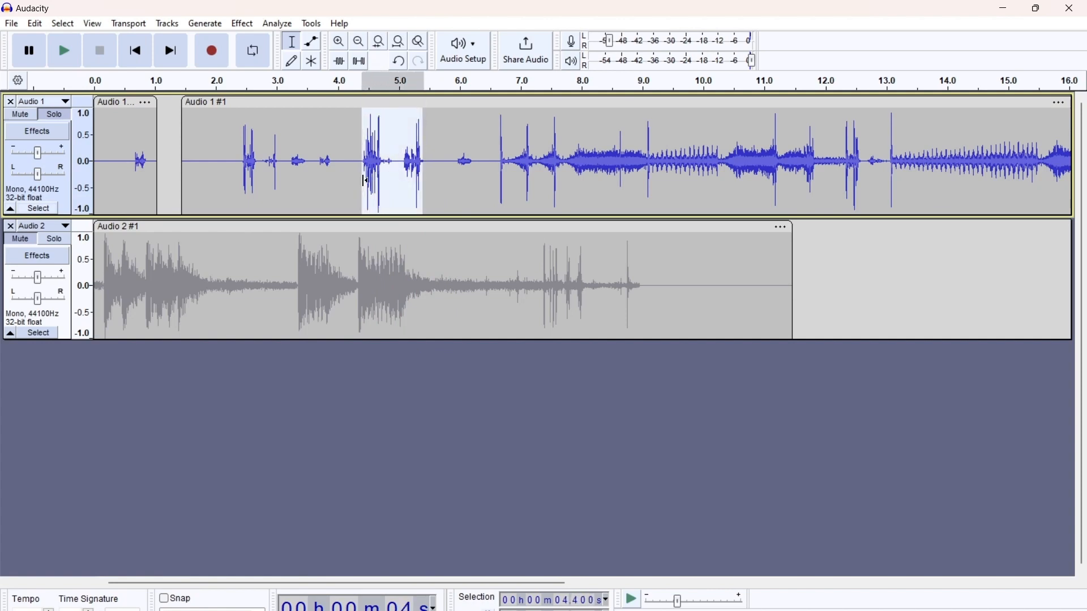
right_click(395, 162)
key("Escape")
right_click(215, 379)
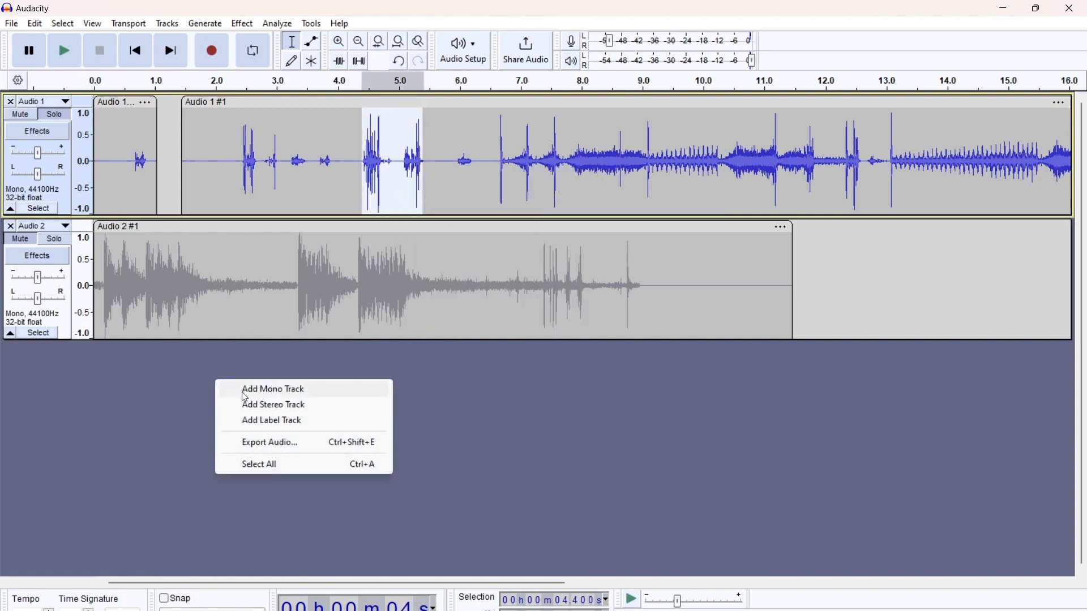
left_click(282, 390)
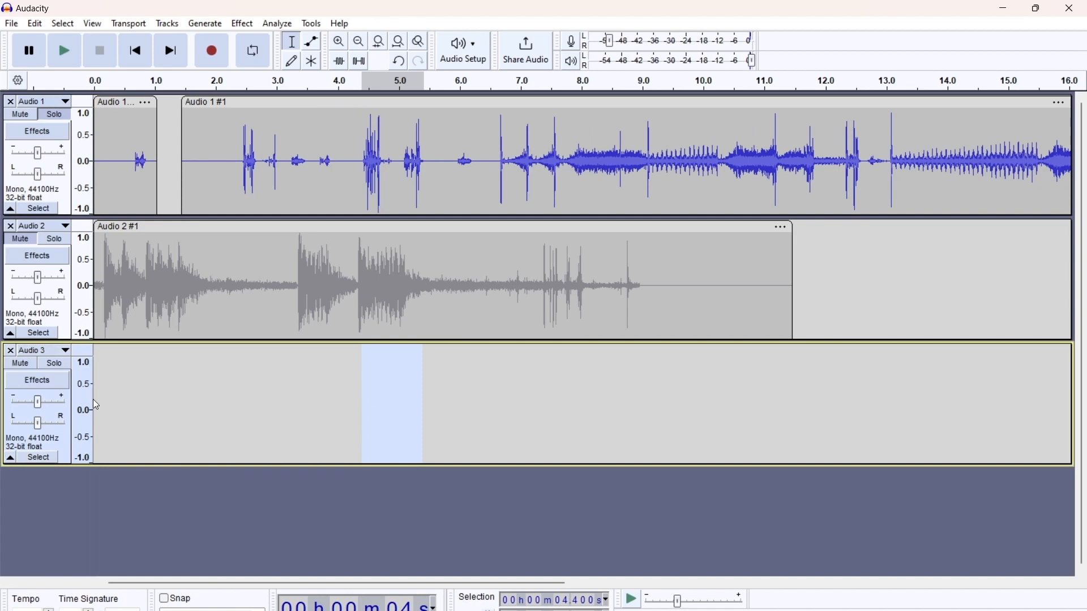
left_click(94, 401)
right_click(107, 402)
left_click(127, 410)
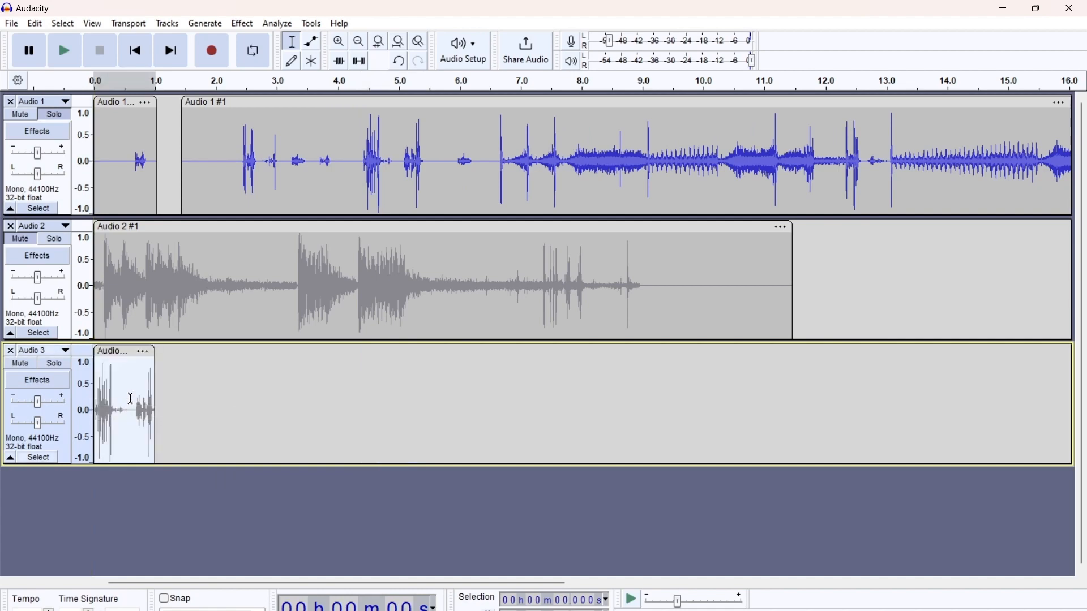
Solo Audio 3 and cut out the silent gap between about 0.5 s and 0.7 s in its clip
left_click(40, 371)
left_click(339, 42)
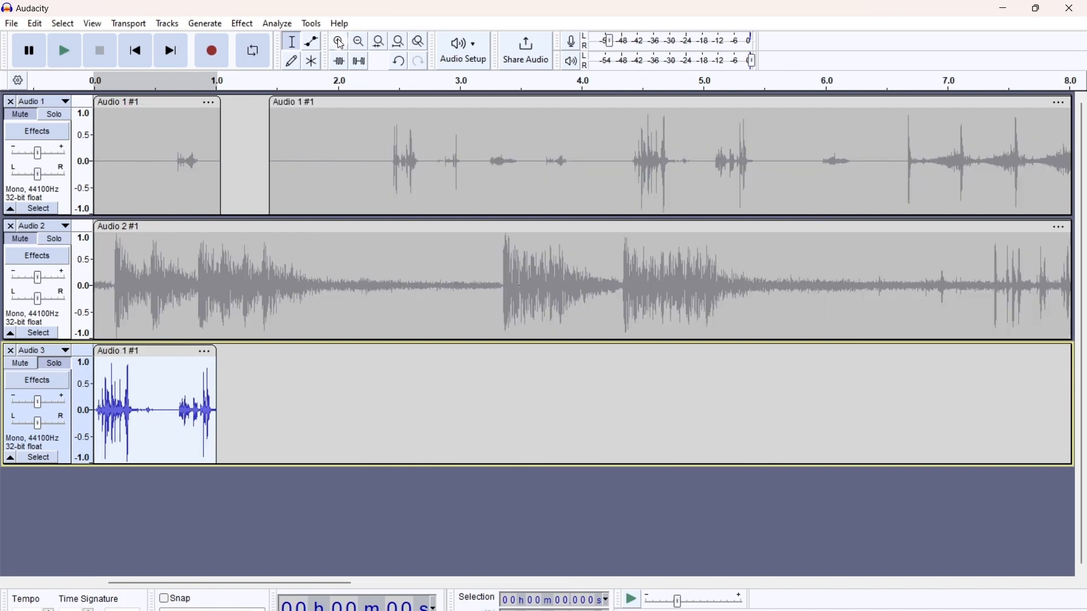
left_click(340, 42)
left_click_drag(264, 416, 219, 424)
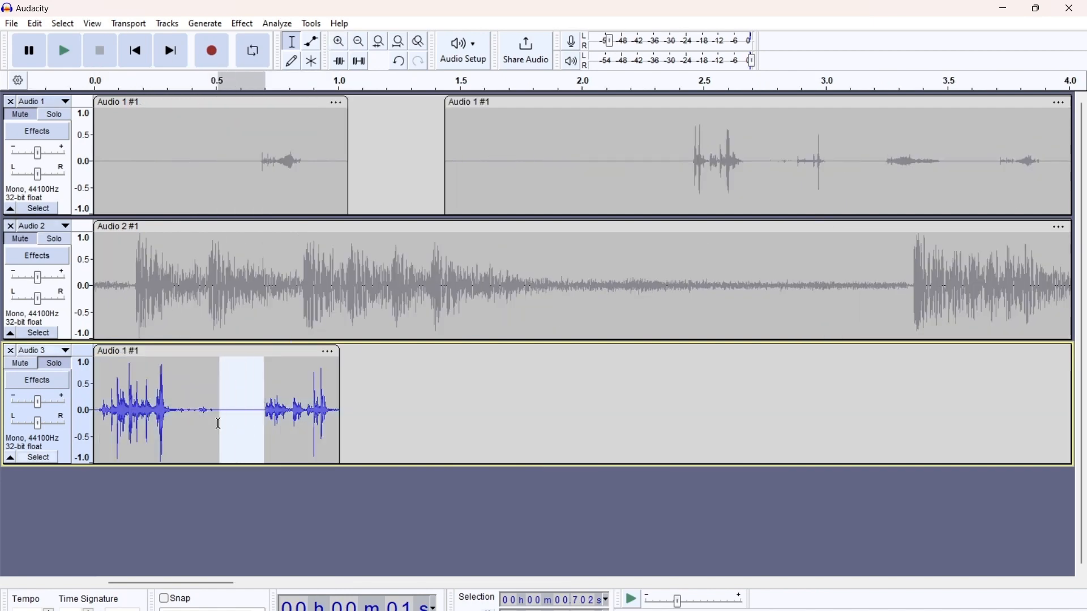
right_click(219, 425)
left_click(249, 435)
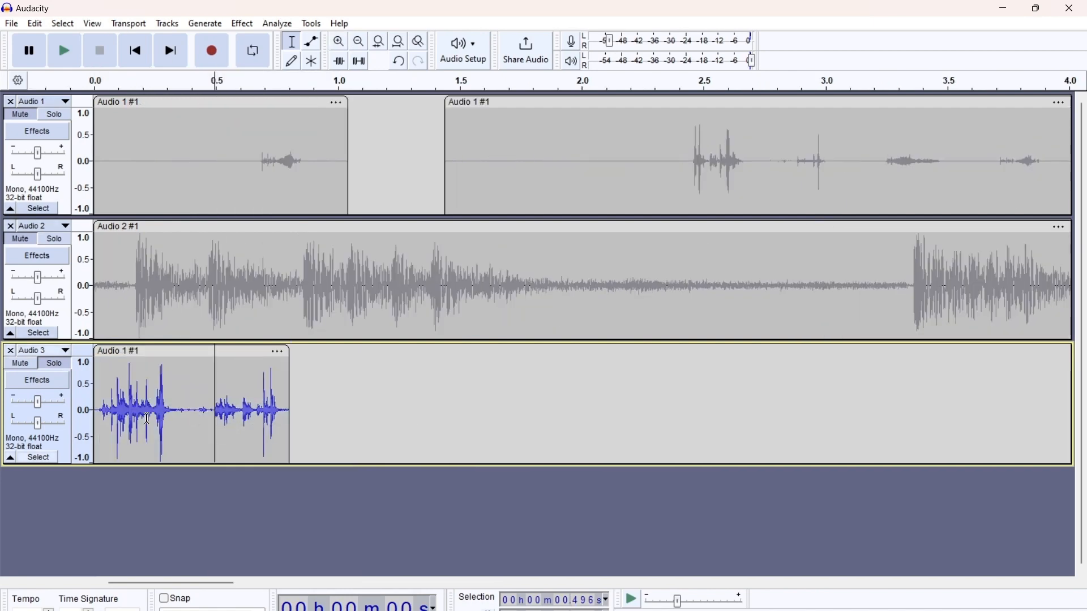
Play the shortened Audio 3 clip from its start
left_click(136, 50)
left_click(65, 50)
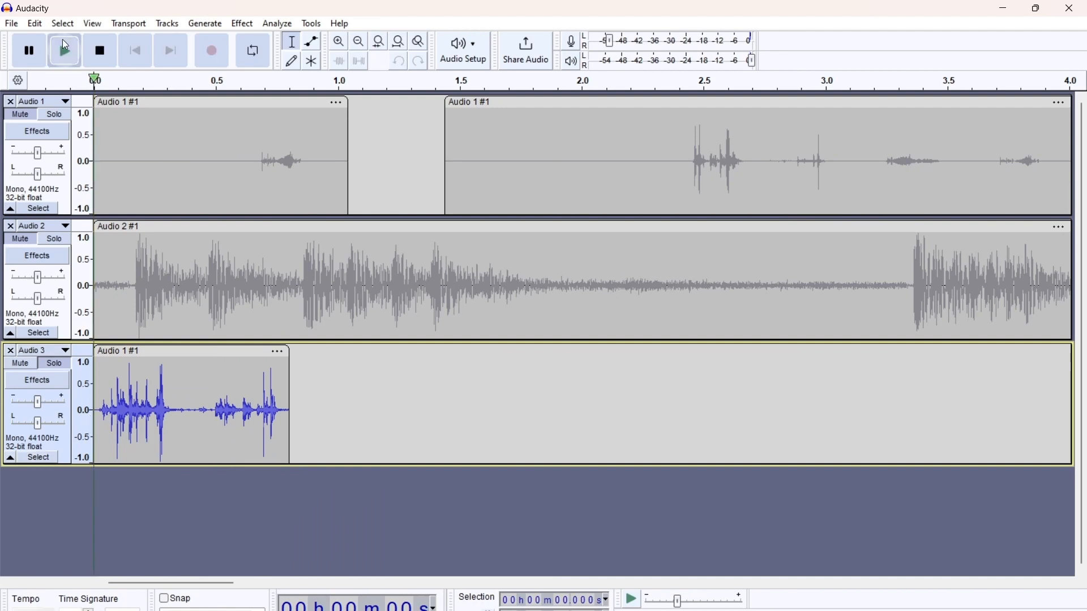
key("space")
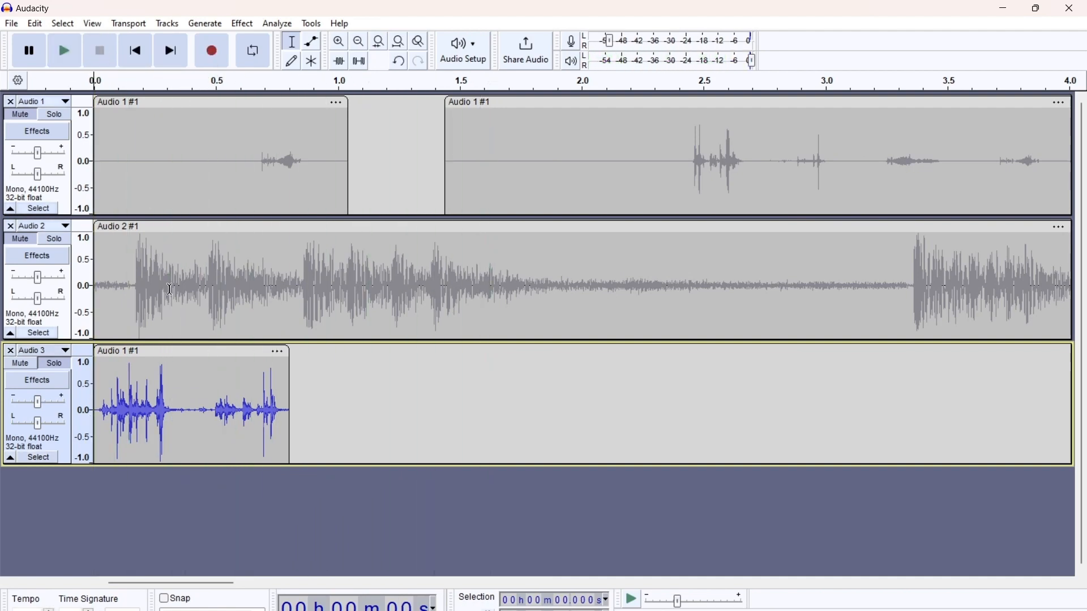
Apply Change Tempo to the whole Audio 3 clip with a target length of 0.55 s, and play the result
left_click(243, 23)
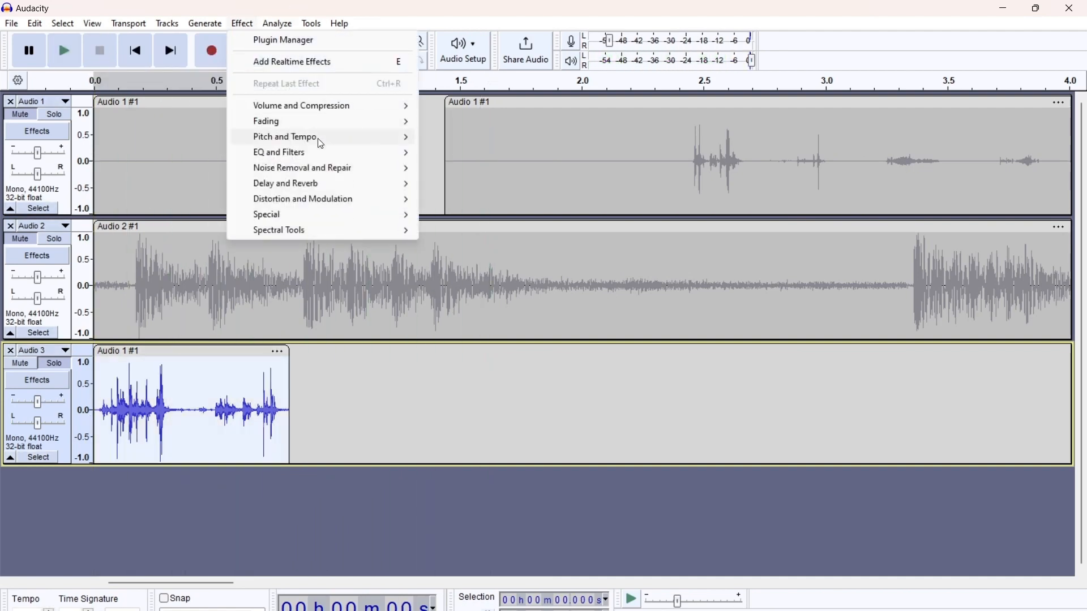
mouse_move(320, 142)
left_click(481, 166)
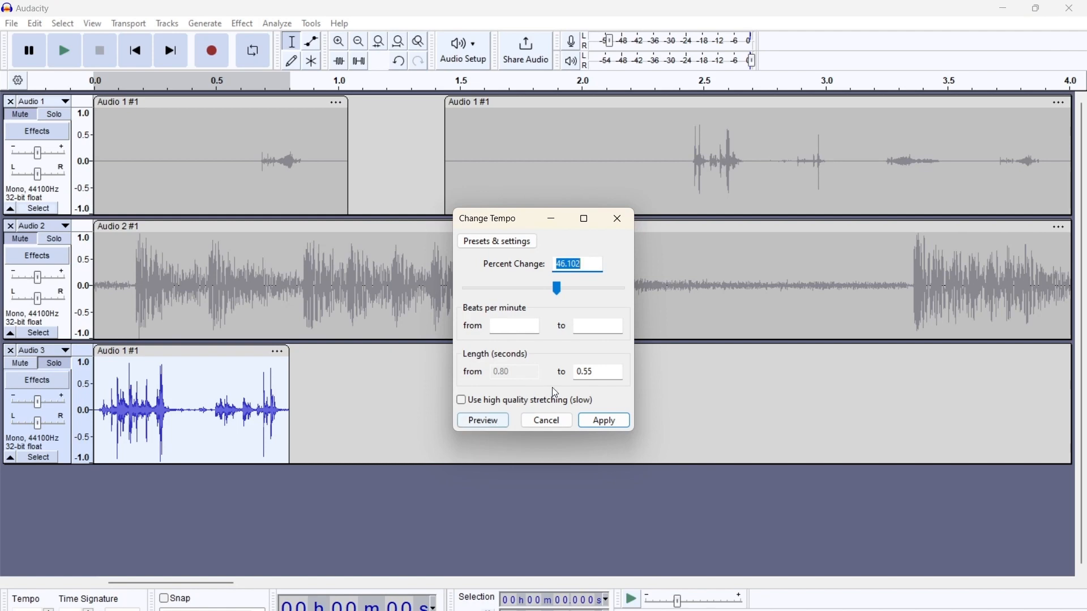
left_click(601, 373)
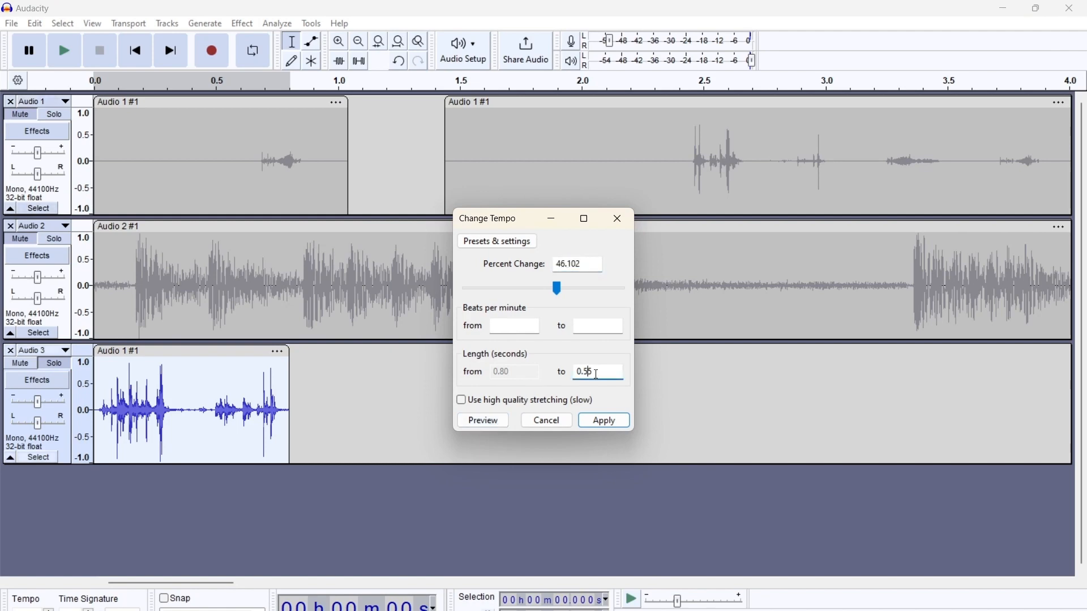
left_click(605, 422)
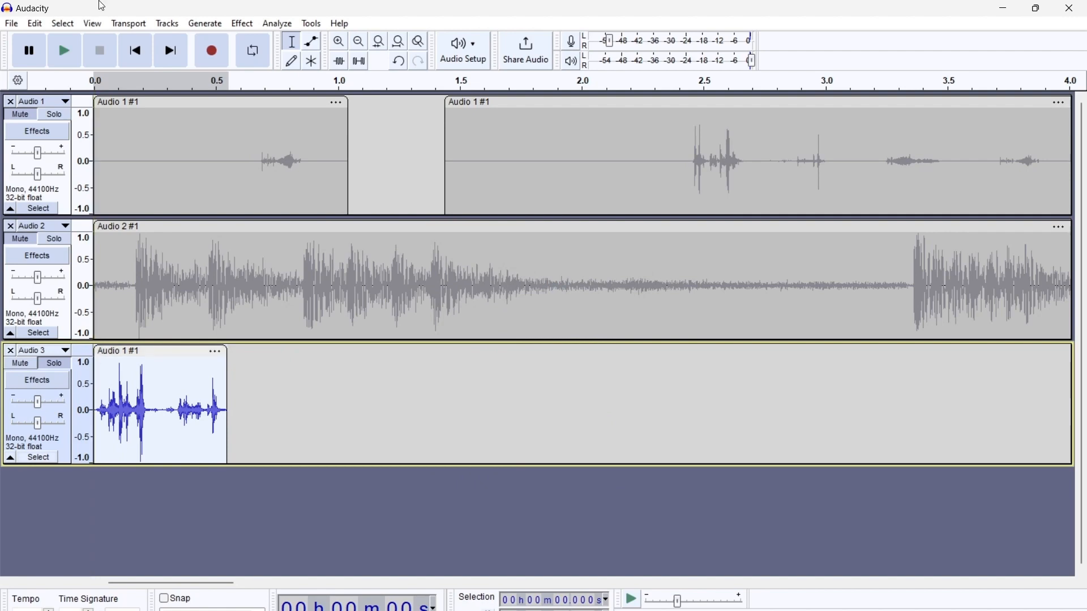
left_click(66, 52)
left_click(68, 53)
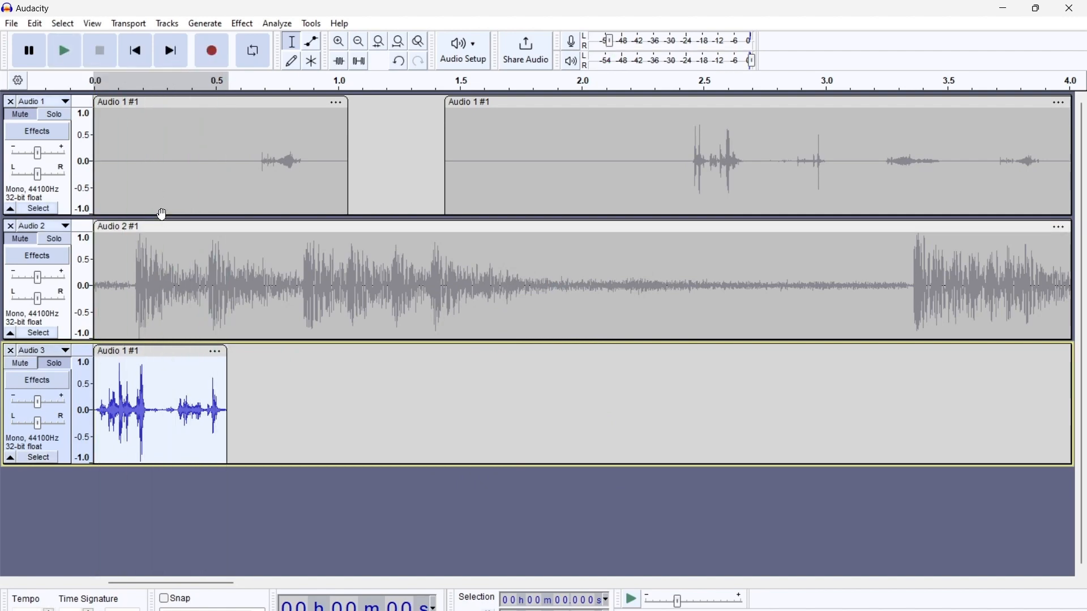
Export the soloed Audio 3 clip as the WAV file M4A1SlidePull.wav in the Downloads folder
left_click(12, 24)
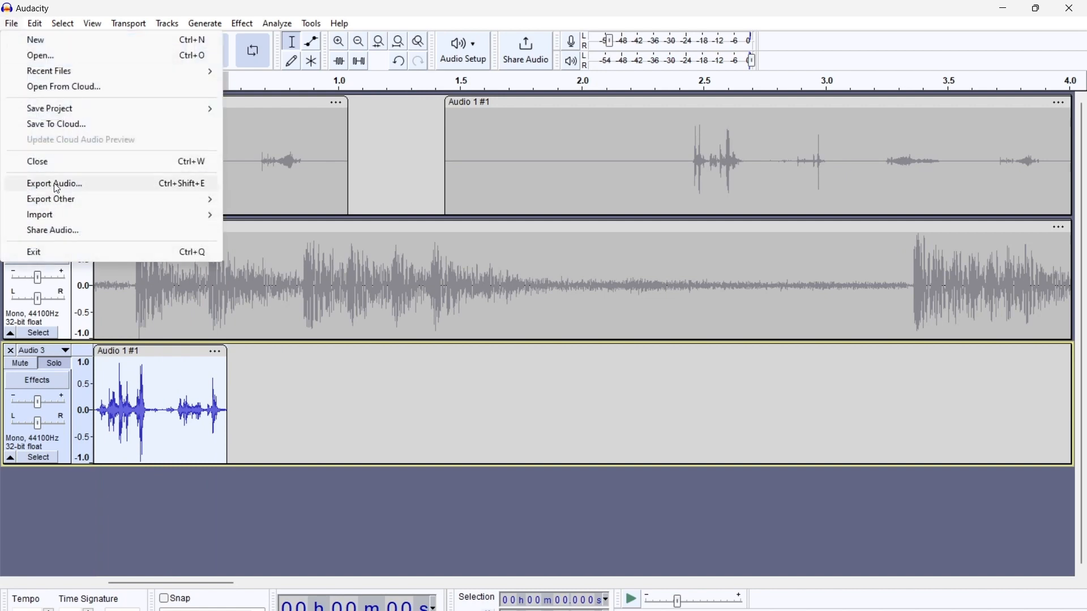
left_click(57, 184)
left_click_drag(458, 208, 350, 211)
type("M")
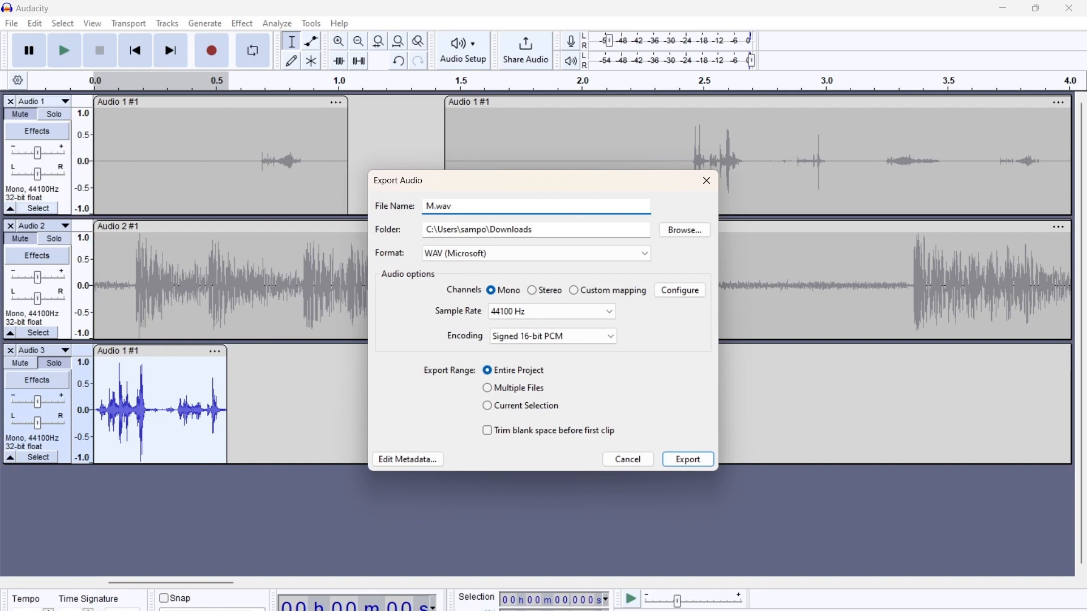
type("4A!")
key("BackSpace")
type("1SlidePull")
left_click(692, 463)
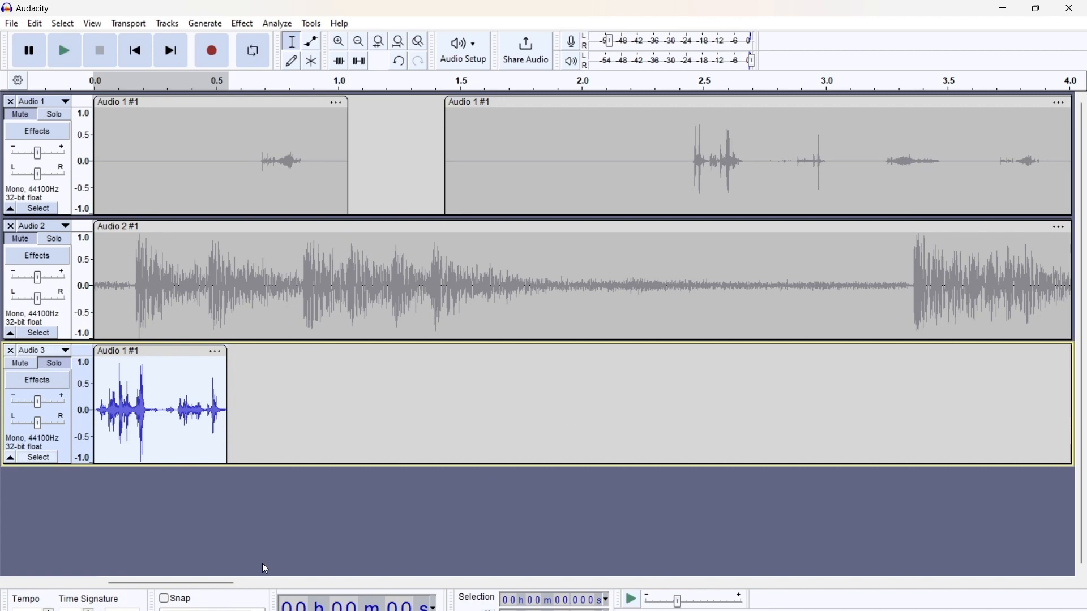
left_click_drag(199, 582, 123, 582)
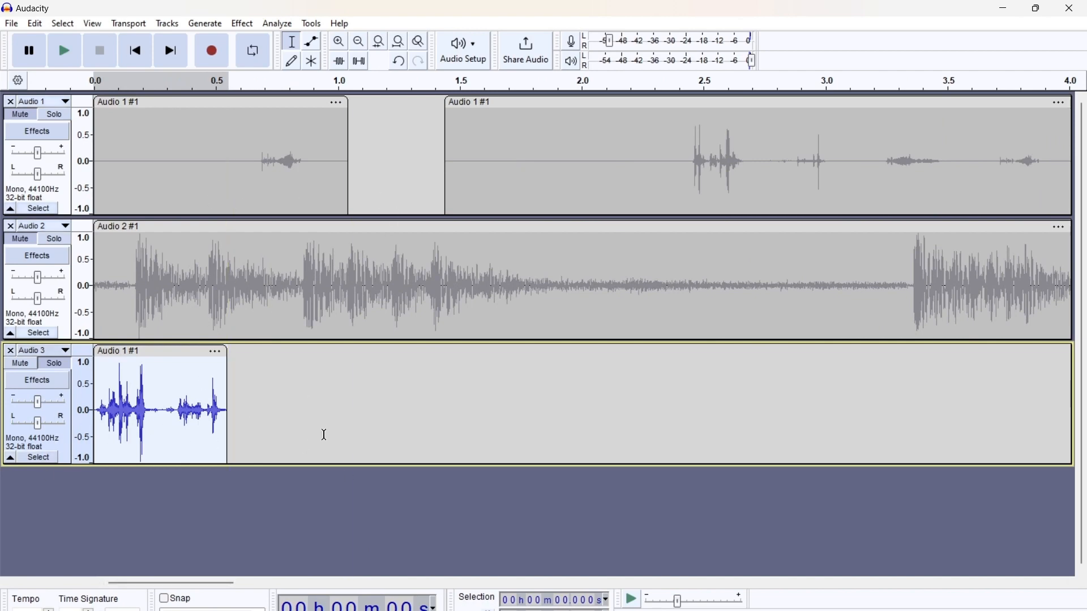
left_click(359, 41)
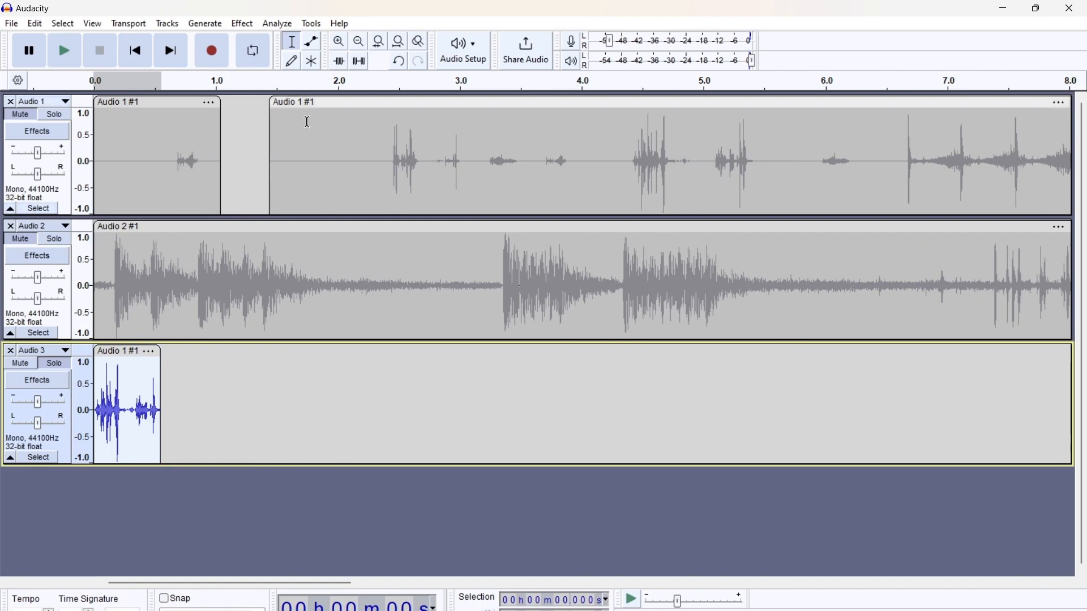
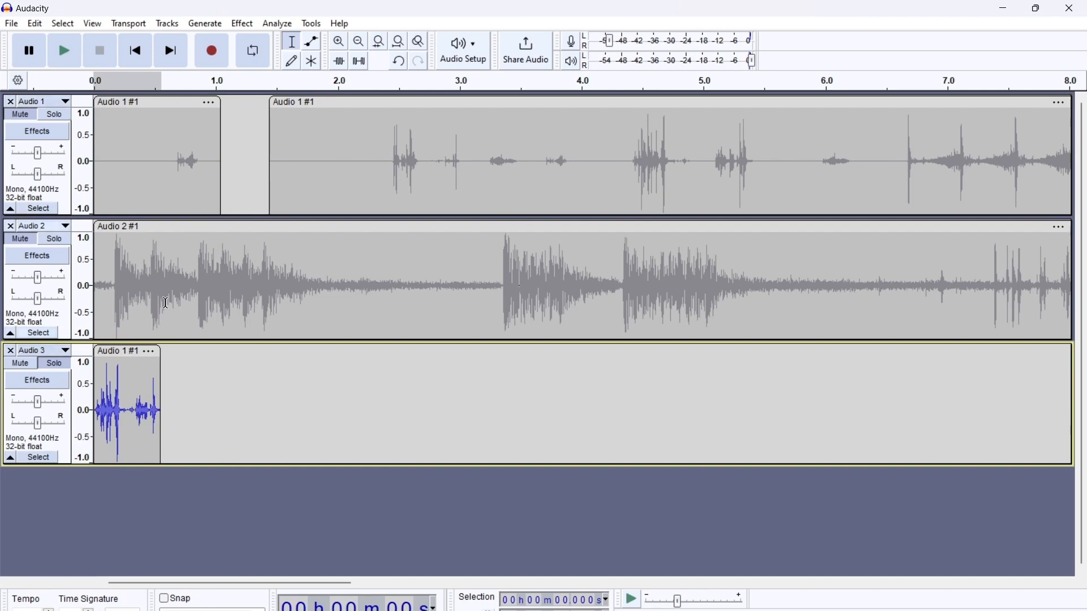
Cut the first 0.35 s or so out of the Audio 3 clip and play the remaining sound
left_click_drag(135, 417, 95, 417)
right_click(121, 415)
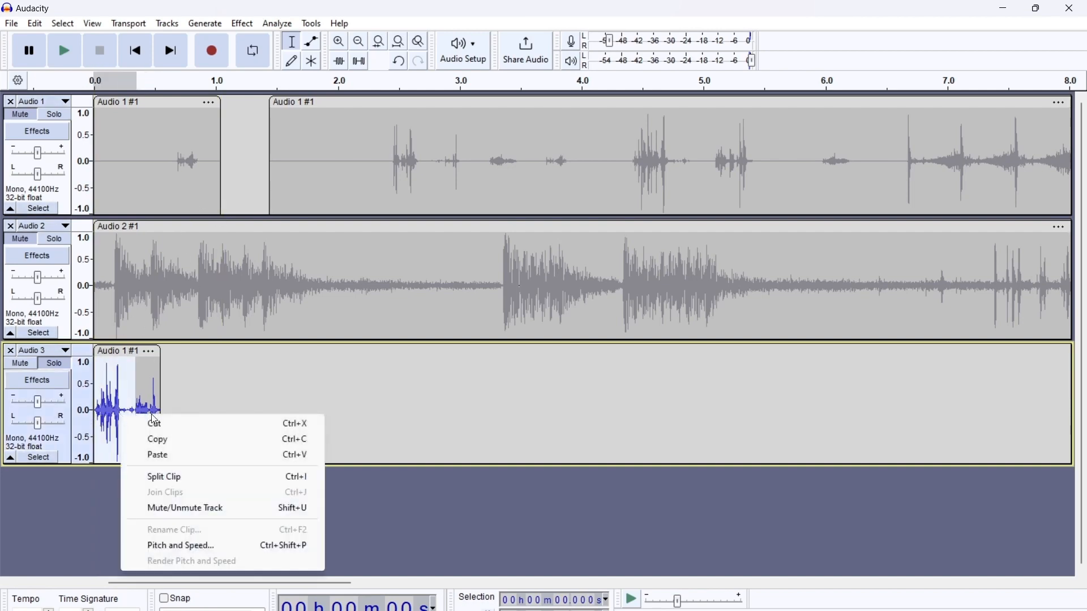
left_click(142, 424)
left_click(71, 53)
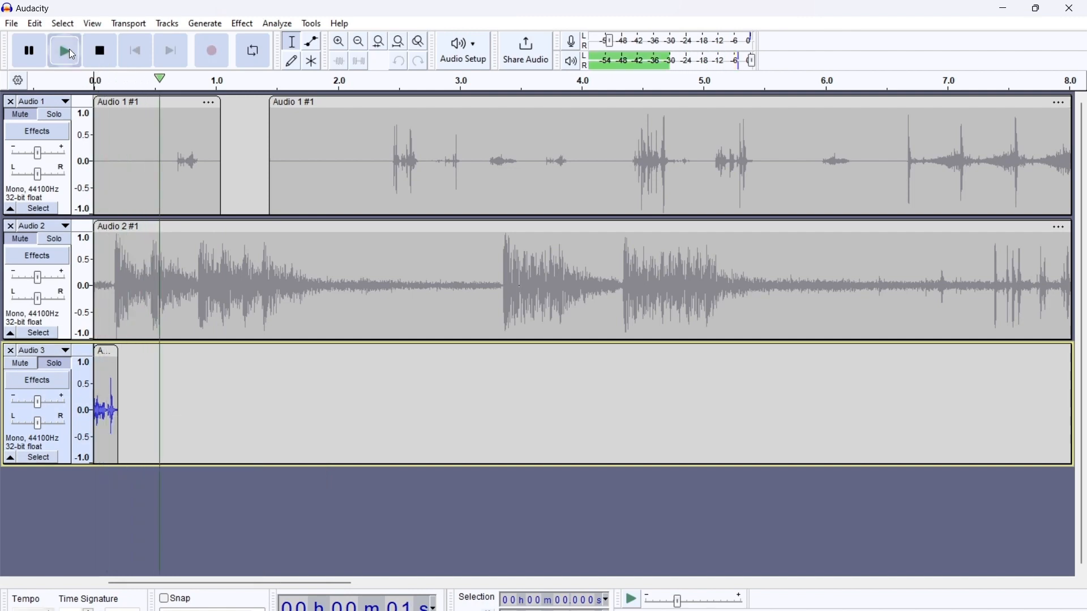
left_click(100, 51)
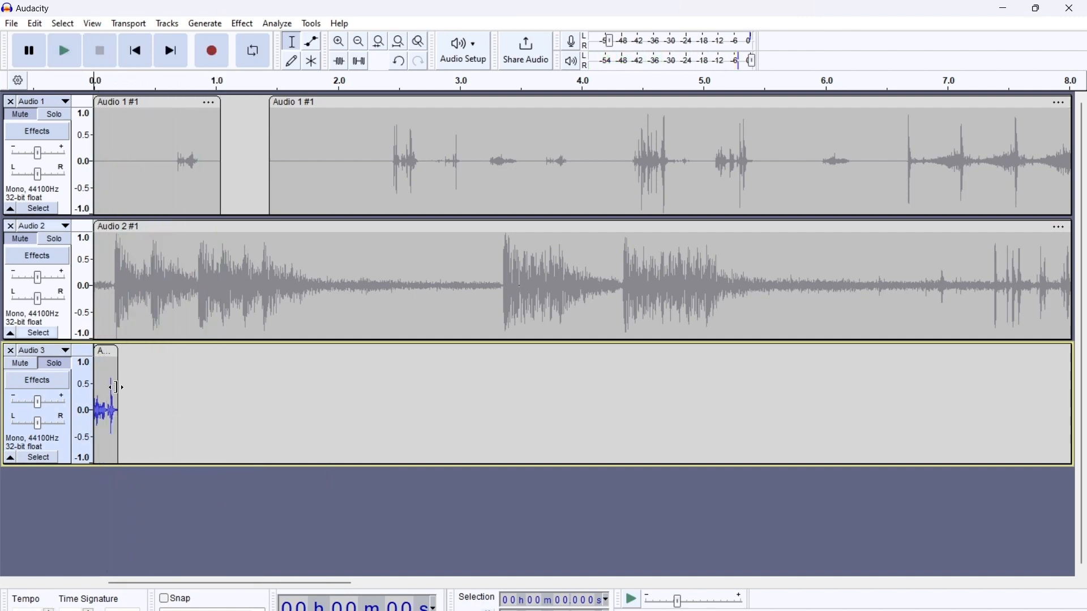
Export the remaining Audio 3 clip as the WAV file M4A1SlideRelease.wav in the Downloads folder
left_click(11, 24)
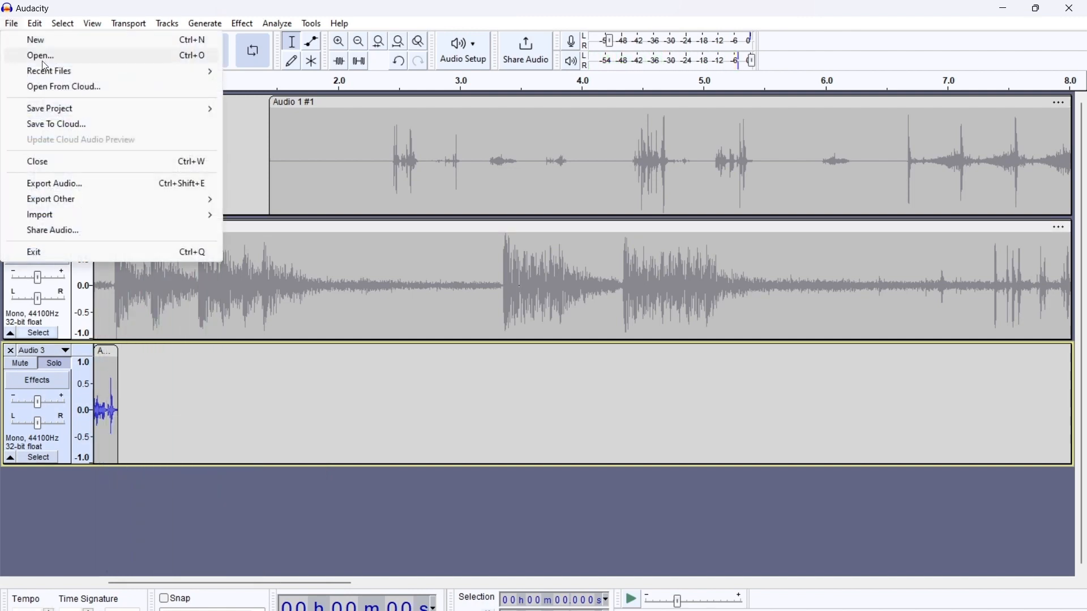
left_click(63, 185)
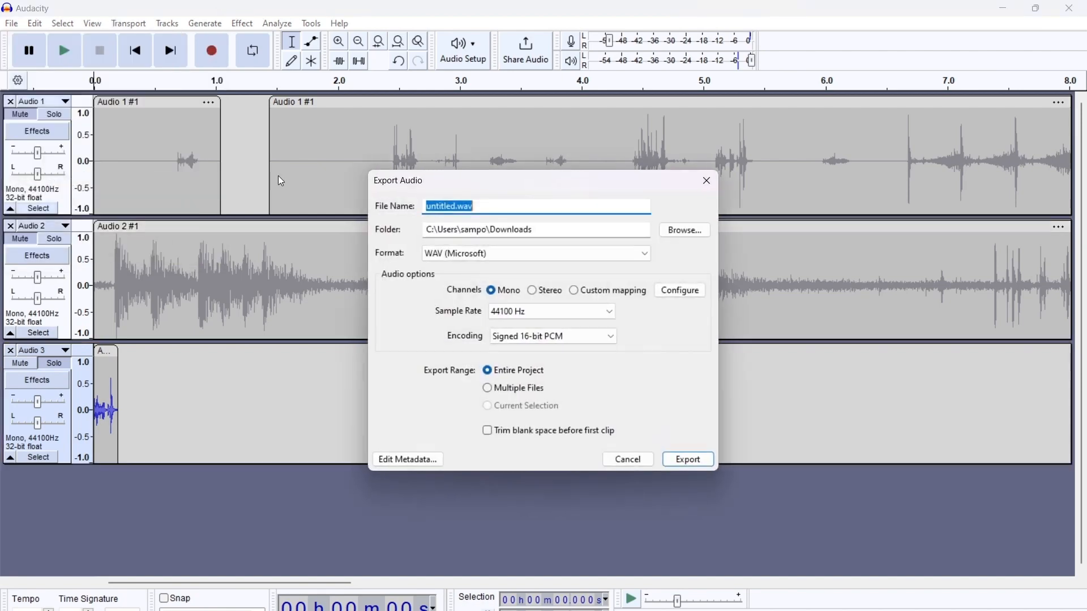
left_click_drag(456, 207, 411, 212)
type("M4")
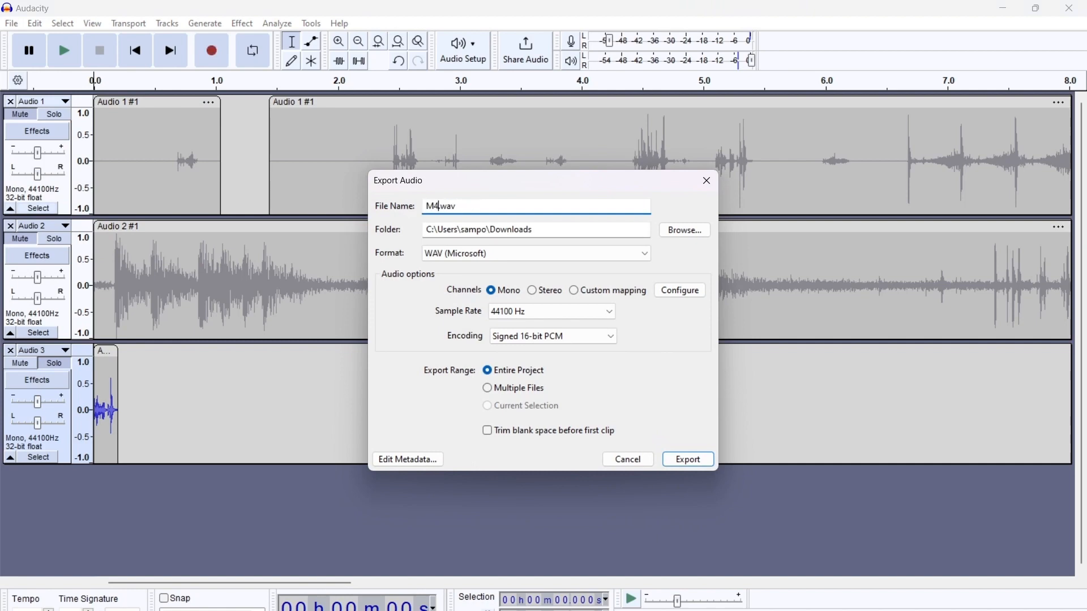
type("A1SlideRelease")
left_click(688, 459)
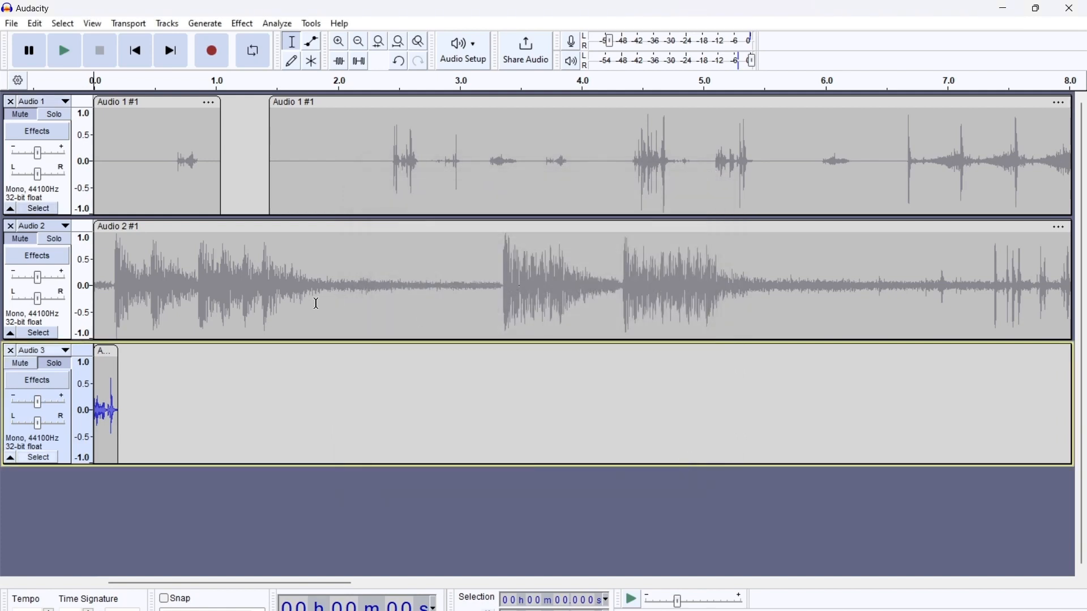
Delete the Audio 3 track, solo Audio 1, and play it from about 3.25 s
left_click(10, 351)
left_click(492, 165)
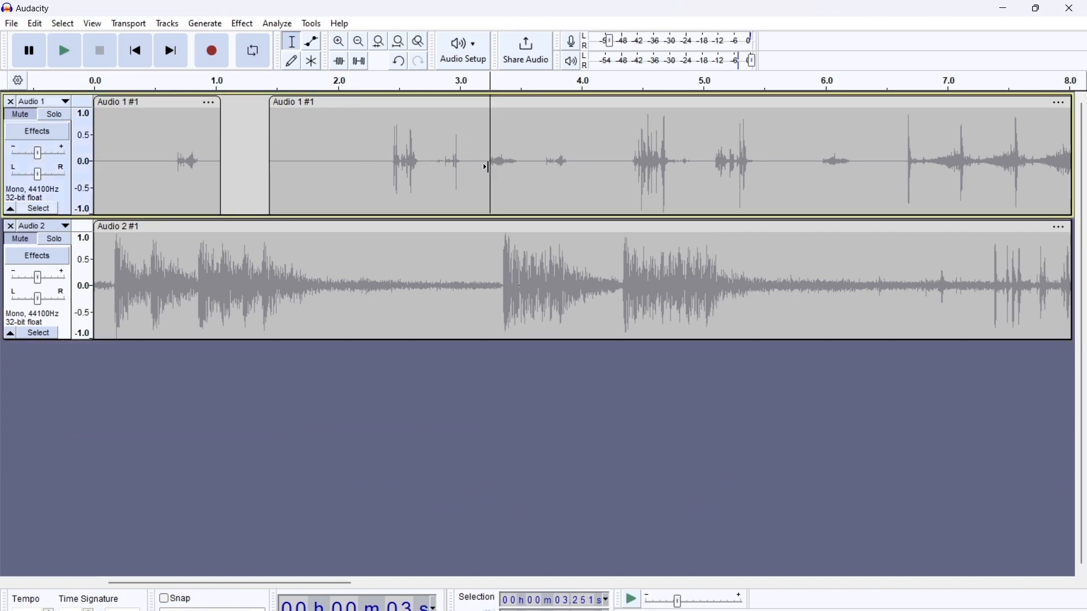
left_click(50, 115)
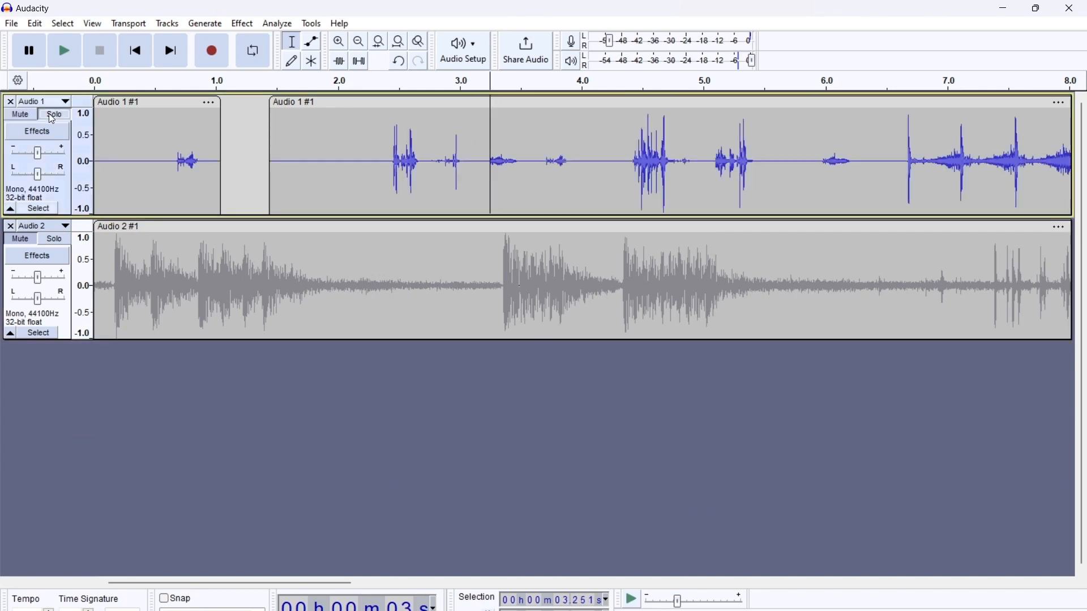
left_click(76, 51)
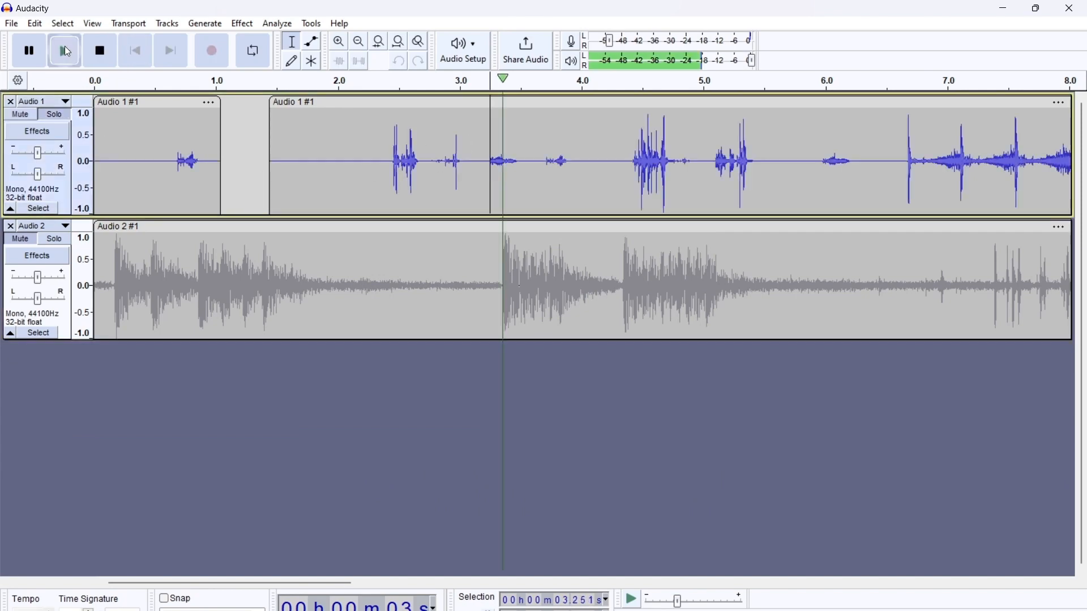
left_click(99, 51)
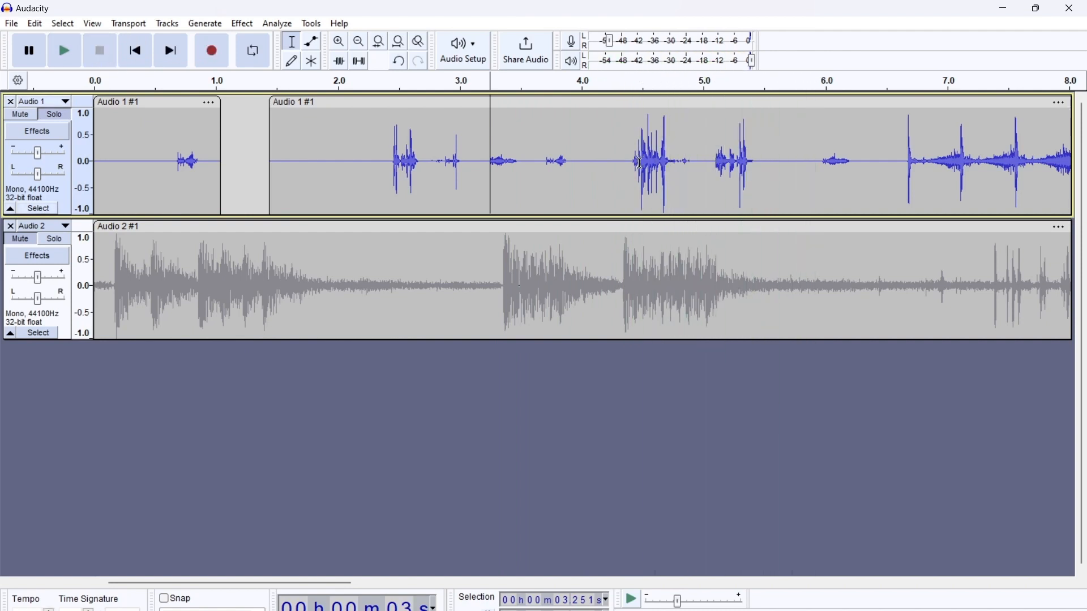
Play the Audio 1 sounds starting at about 4.4 s and 5.1 s to find the next clip
left_click(635, 166)
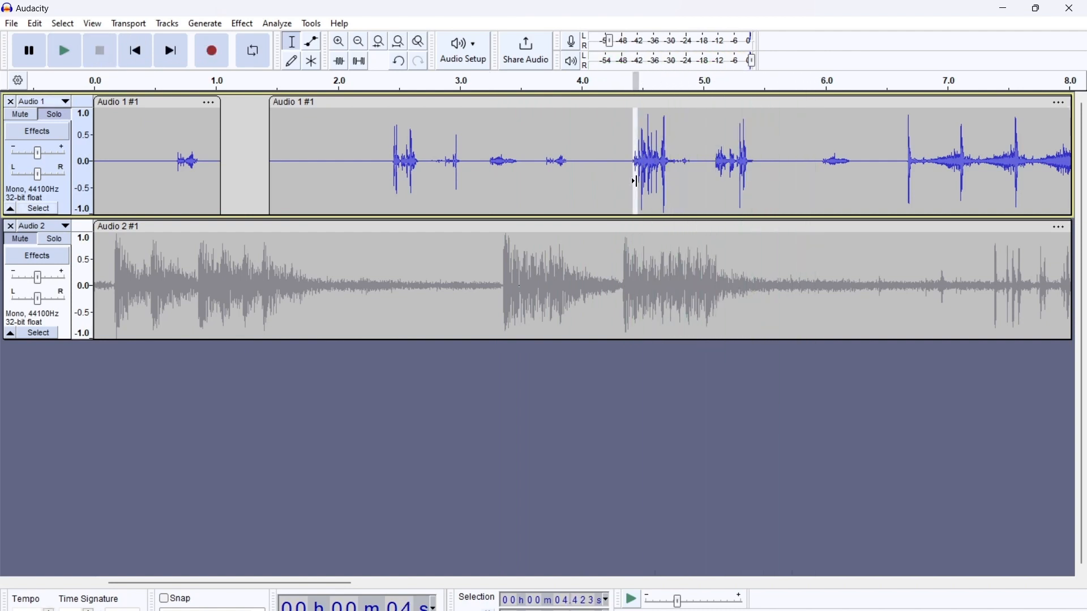
left_click(66, 52)
left_click(66, 52)
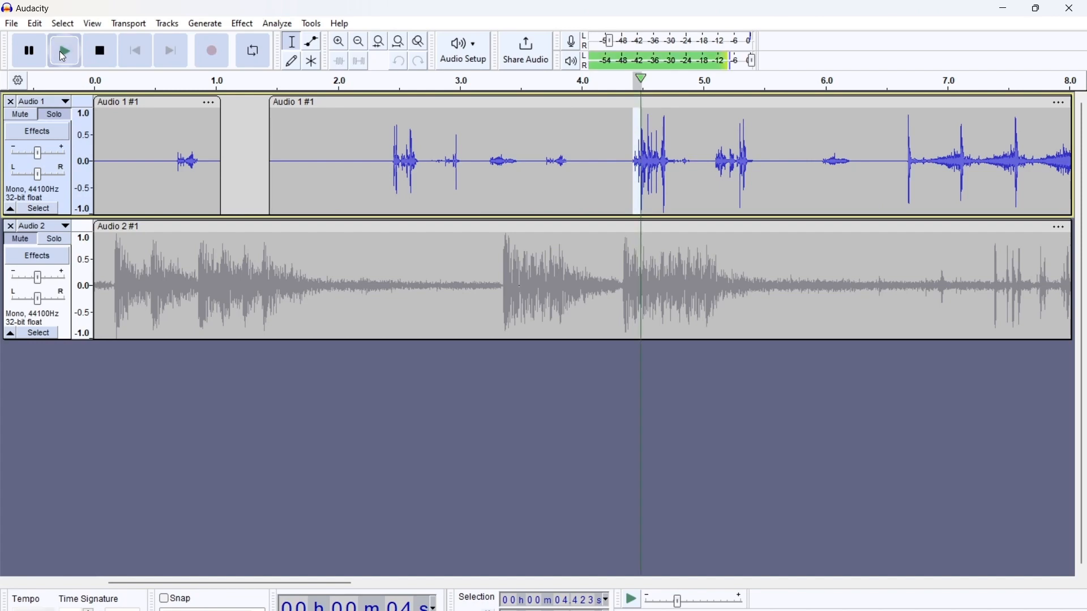
left_click(827, 180)
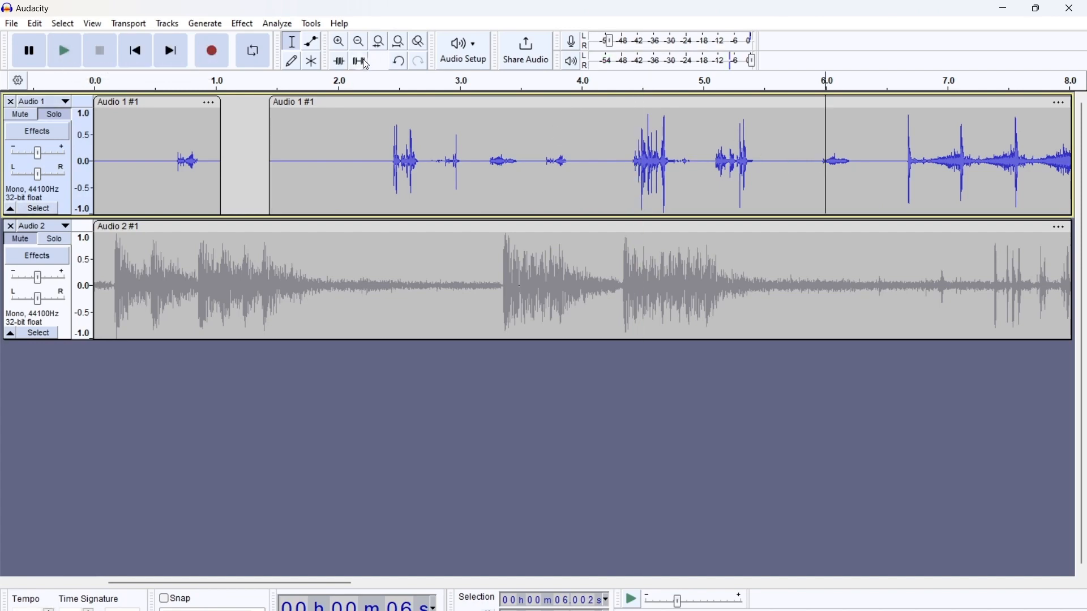
left_click(54, 60)
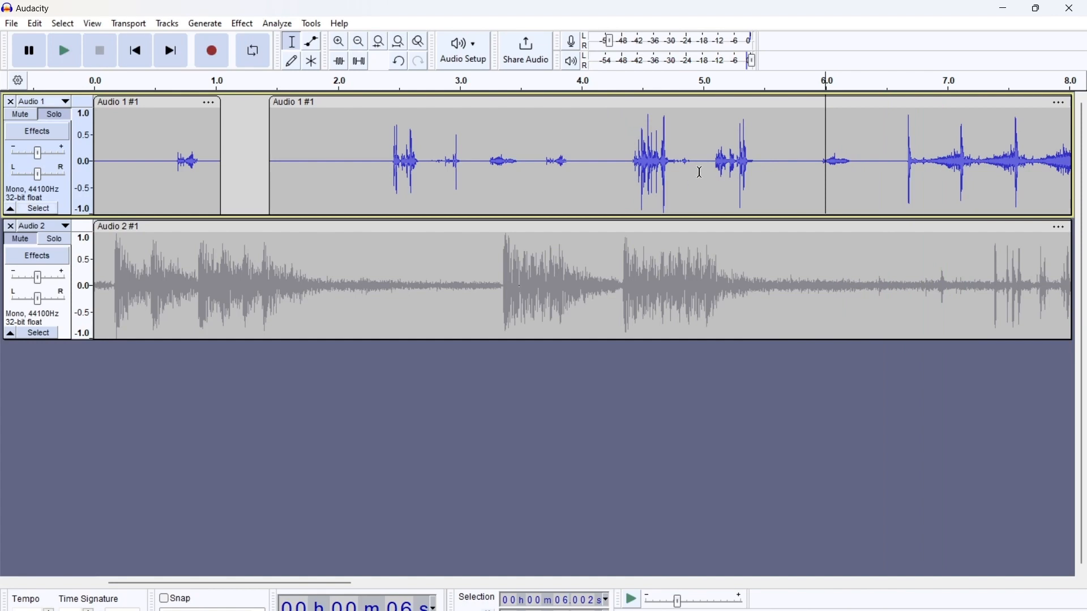
left_click(715, 165)
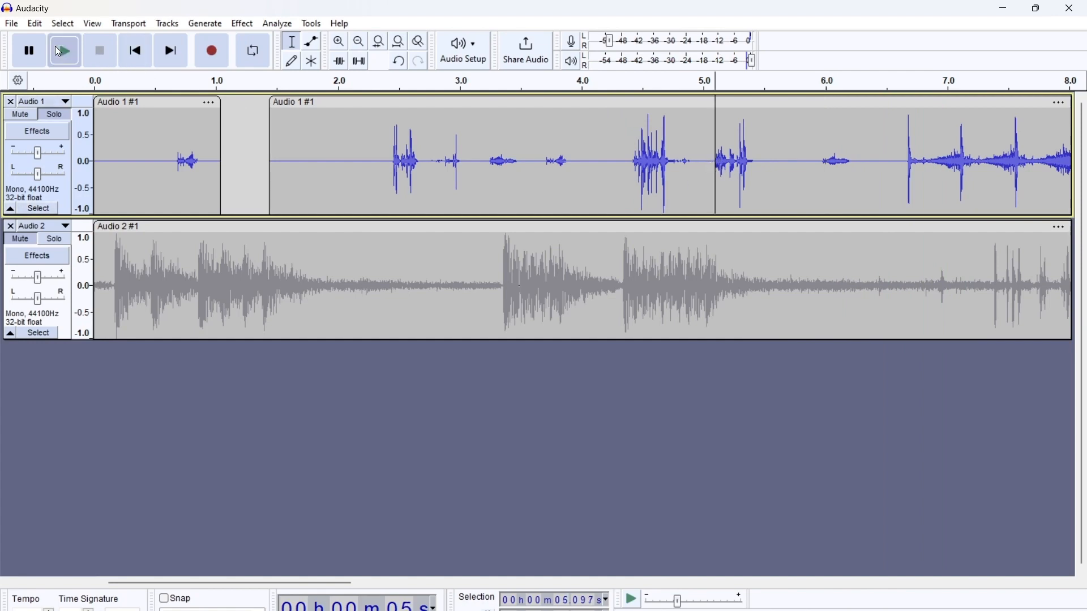
left_click(62, 52)
key("space")
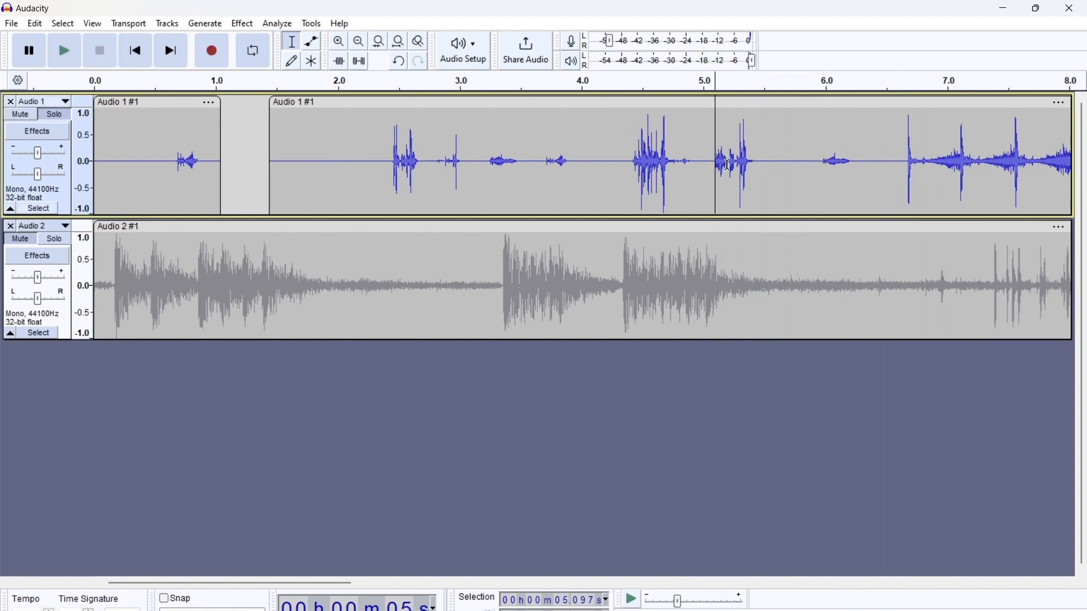
Select and preview the short Audio 1 sound starting at about 5.1 s, extend the selection to about 5.25 s, and copy it
left_click_drag(729, 165, 715, 181)
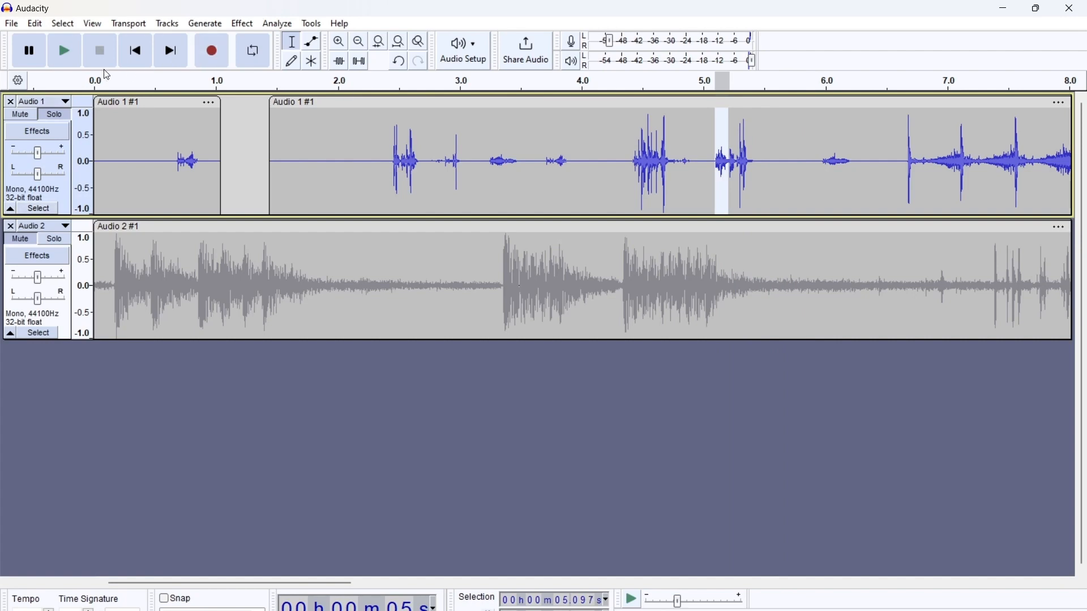
left_click(65, 51)
left_click(66, 50)
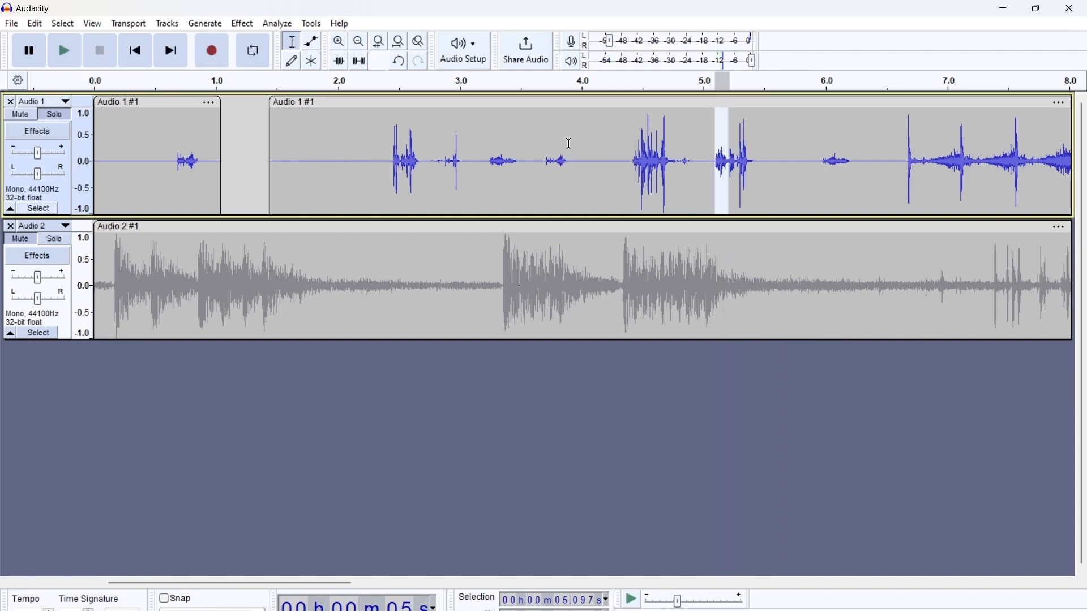
left_click_drag(736, 166, 715, 177)
key("space")
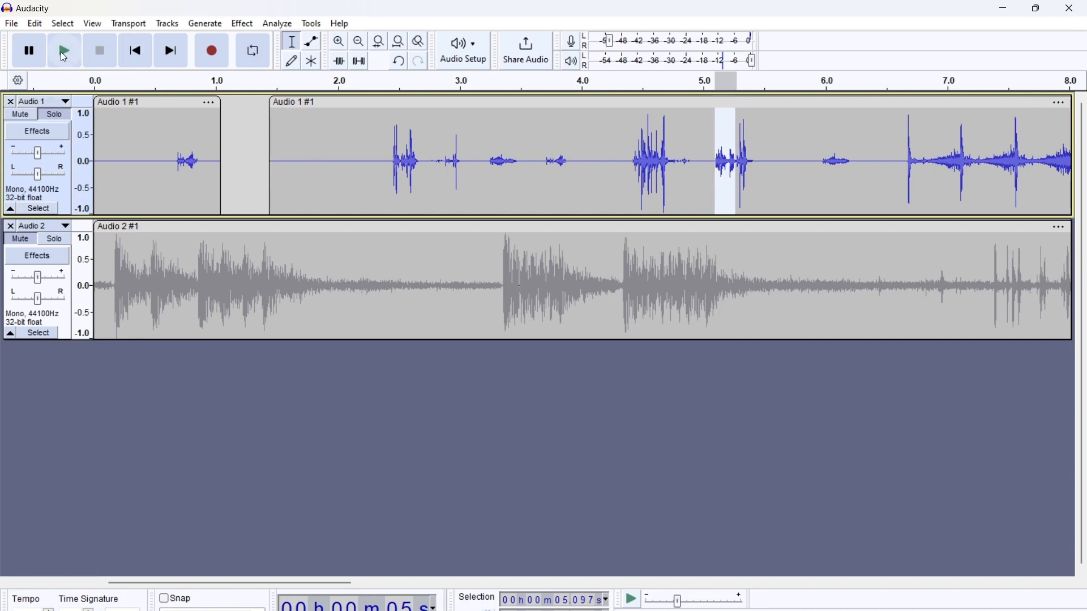
right_click(725, 175)
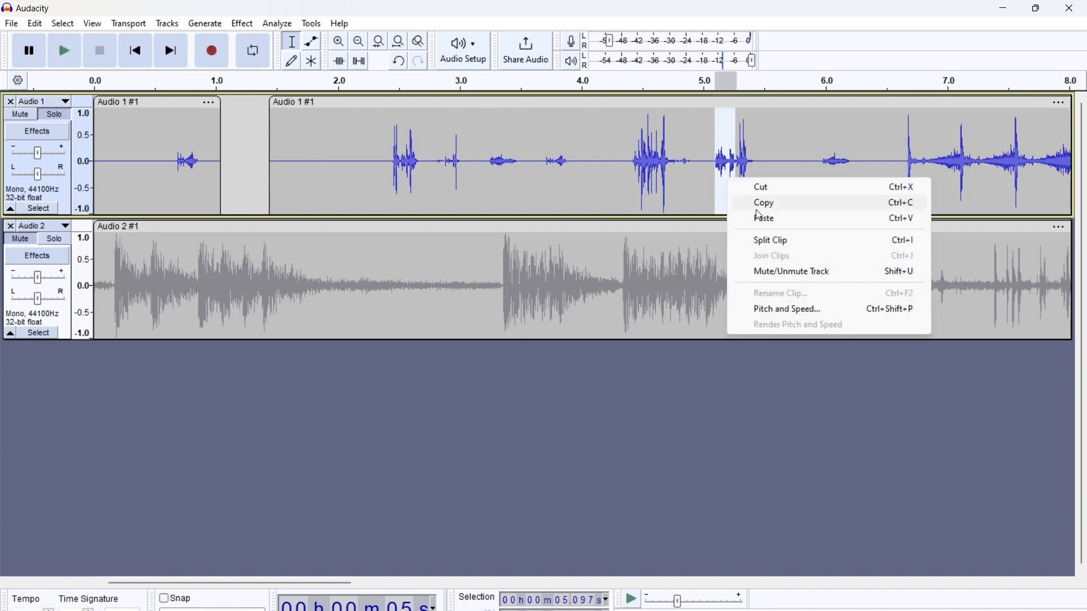
left_click(758, 204)
right_click(723, 171)
left_click(756, 196)
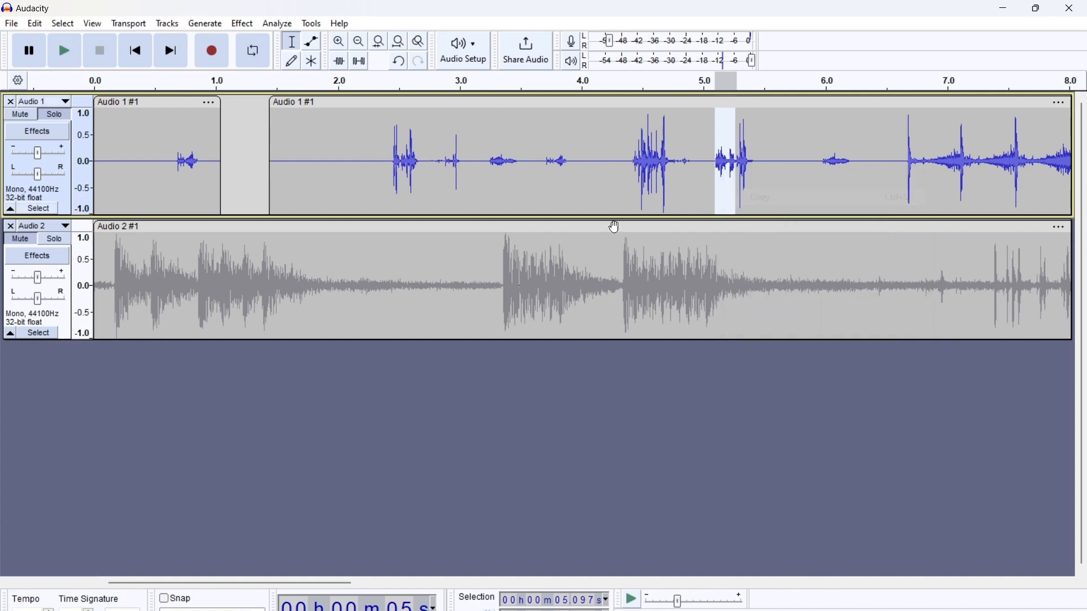
Add a new mono track, paste the copied sound at its start, and solo the track
right_click(149, 409)
left_click(200, 422)
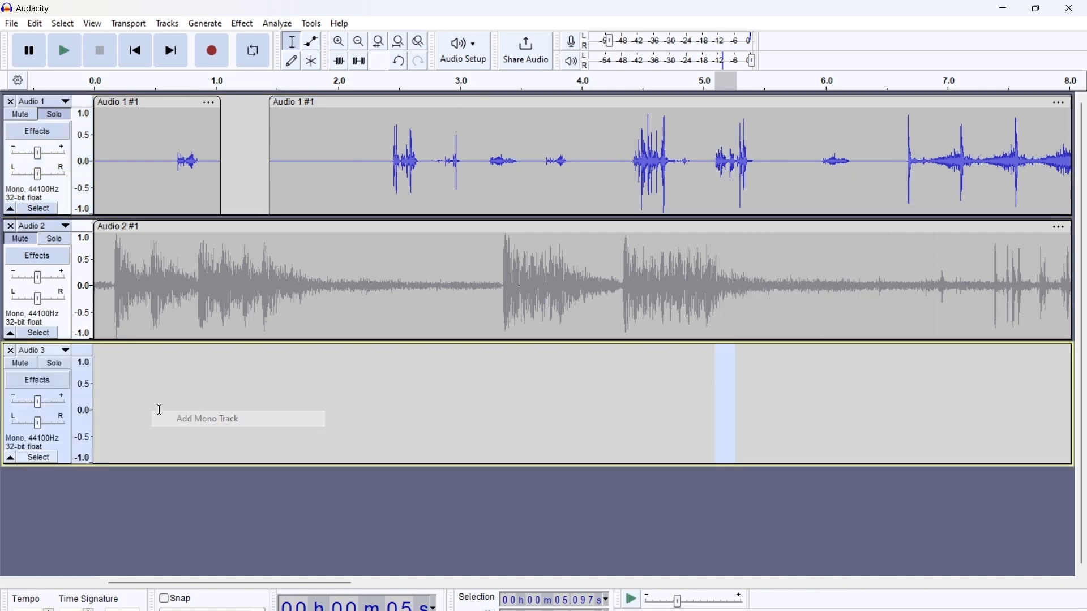
right_click(94, 401)
left_click(129, 410)
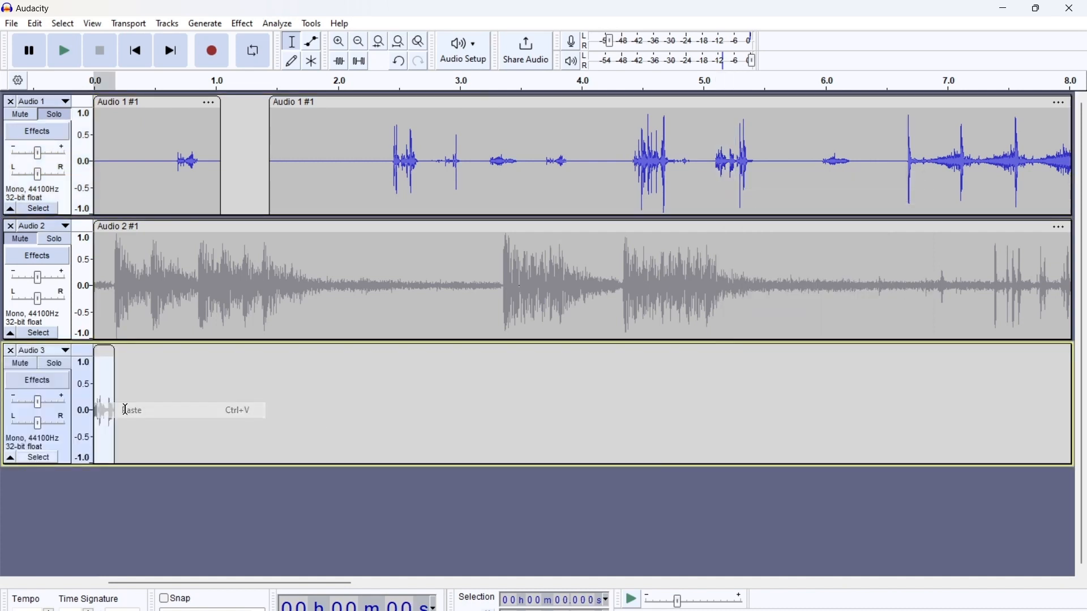
left_click(46, 363)
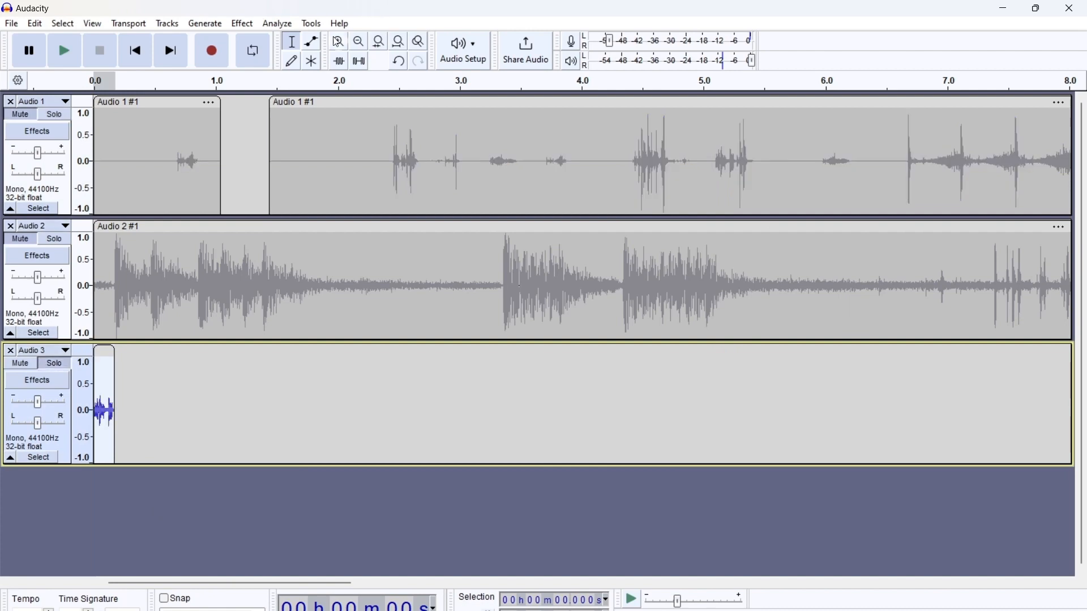
Apply Change Pitch to the pasted Audio 3 clip with a percent change of -10, previewing the sound first
left_click(244, 23)
mouse_move(288, 138)
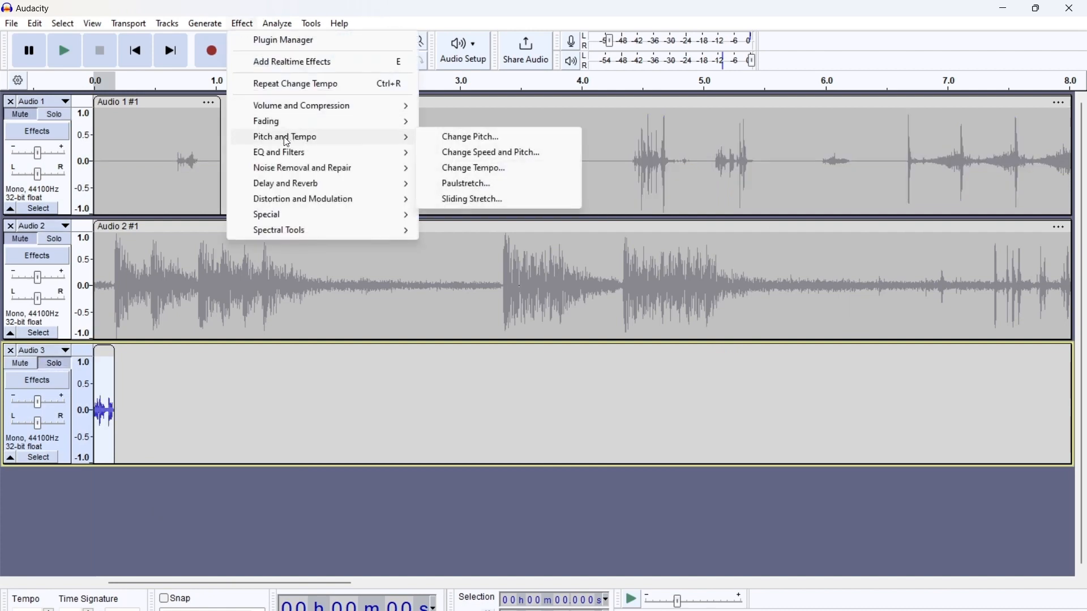
left_click(473, 137)
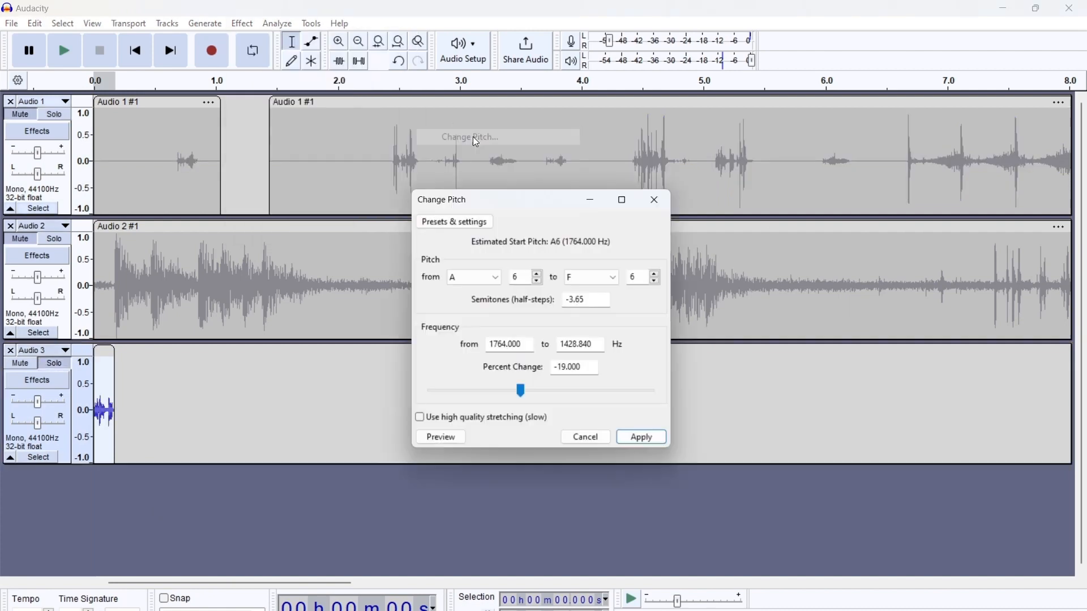
left_click(441, 440)
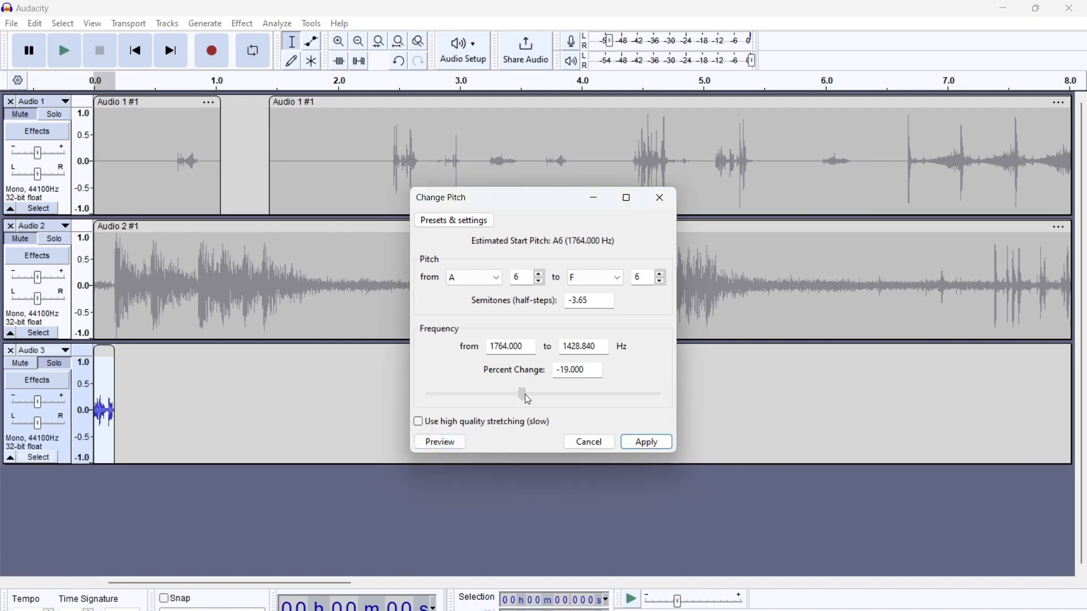
left_click_drag(525, 396, 533, 403)
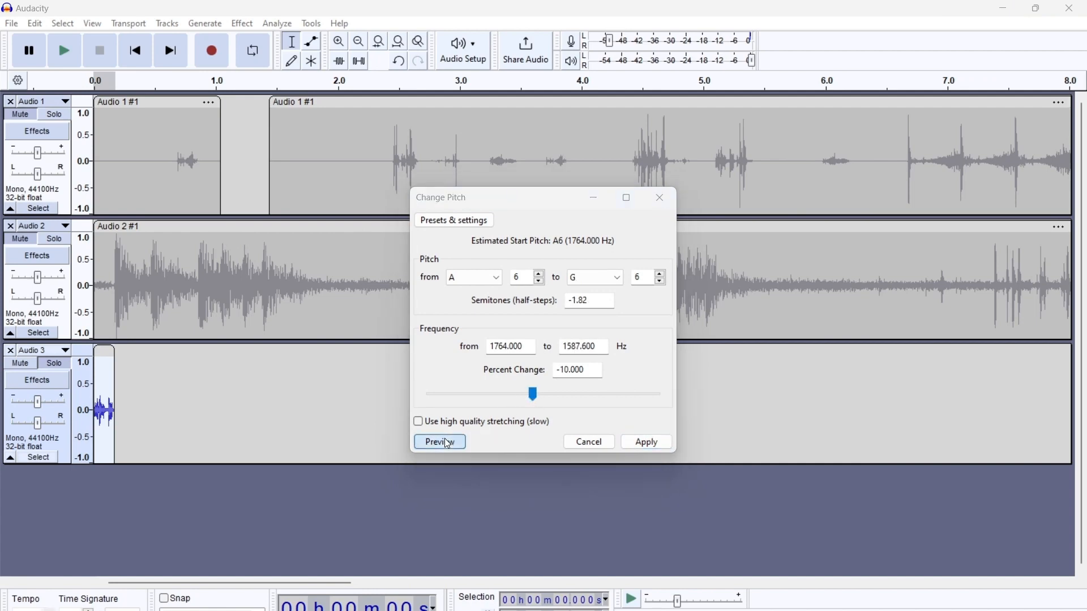
left_click(651, 442)
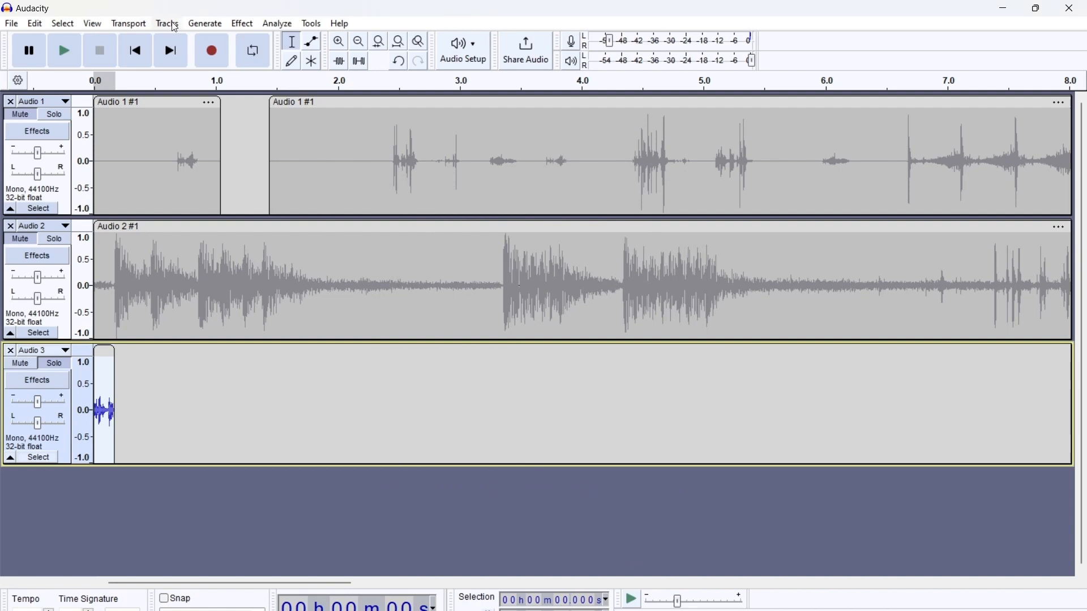
Start Bass and Treble on the Audio 3 clip, set bass to 0 dB and volume to -3.5 dB, and preview the sound
left_click(245, 24)
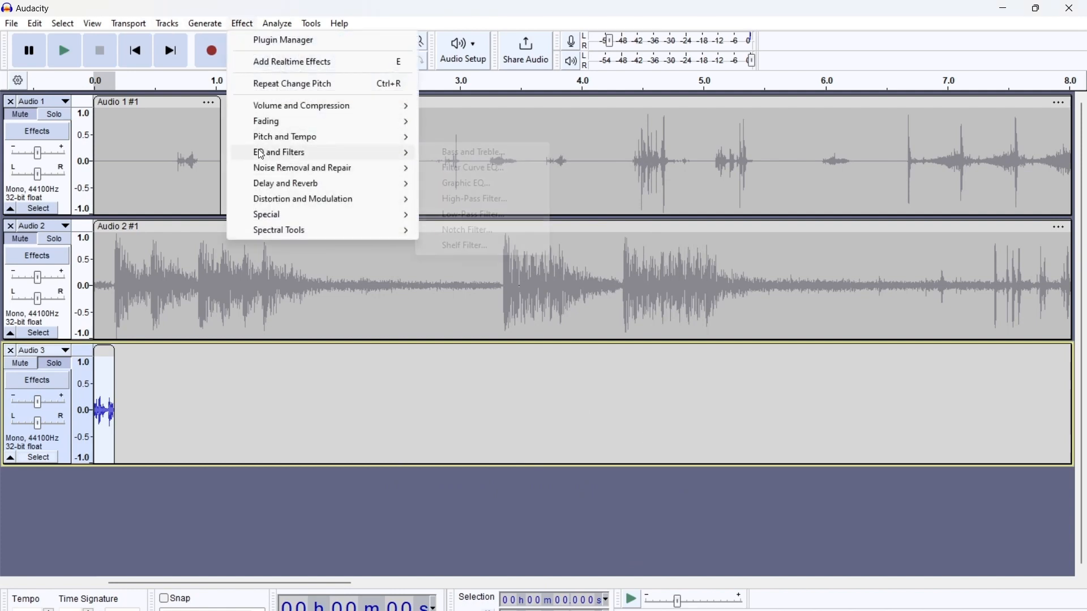
mouse_move(306, 153)
left_click(453, 151)
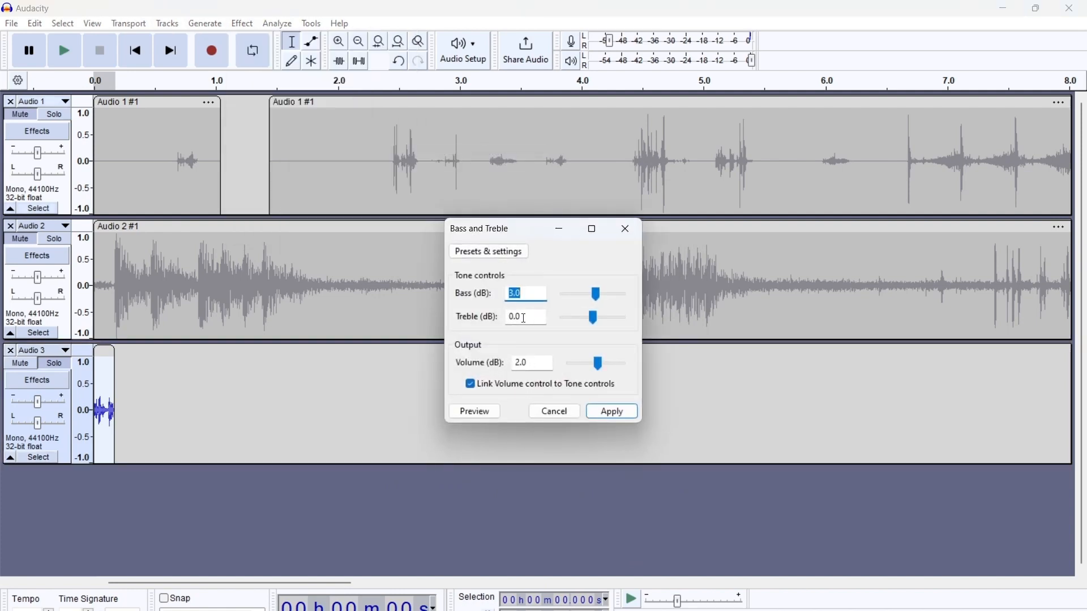
left_click(518, 364)
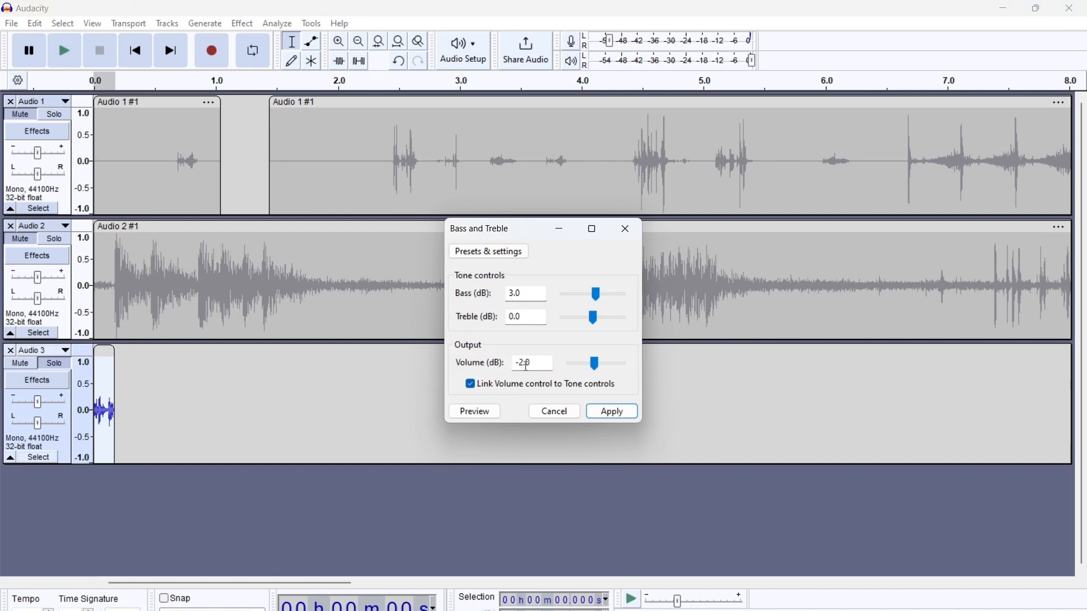
double_click(528, 364)
type("-4.0")
double_click(529, 298)
type("0")
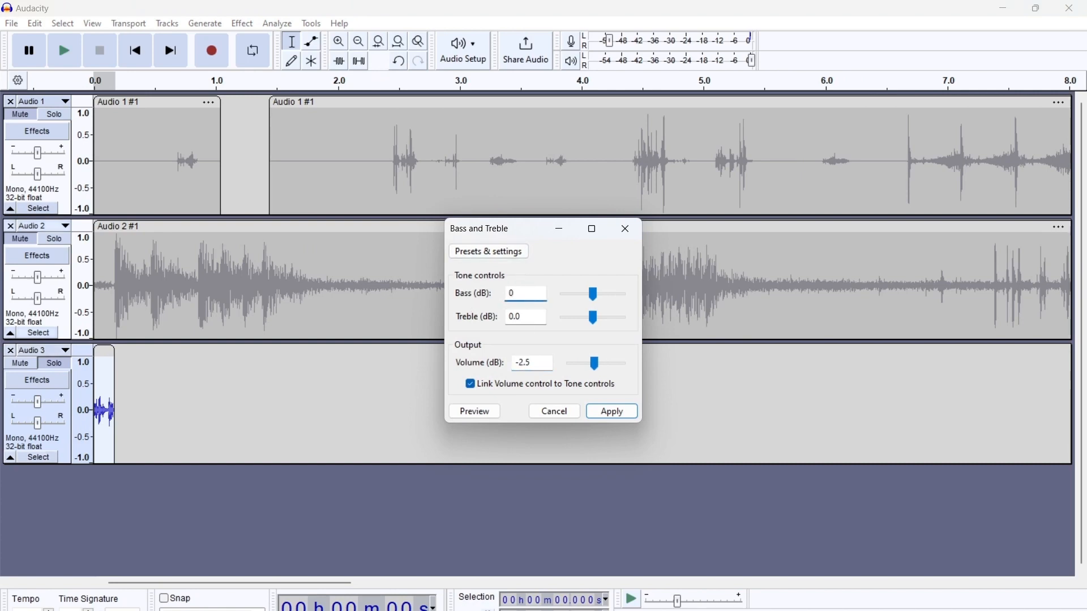
left_click(523, 363)
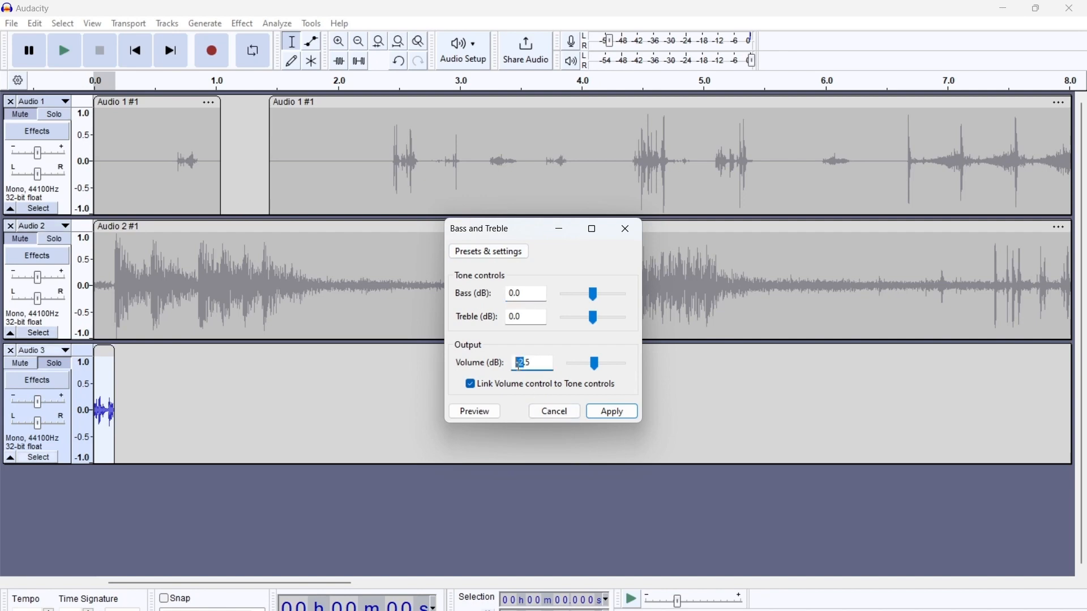
type("3")
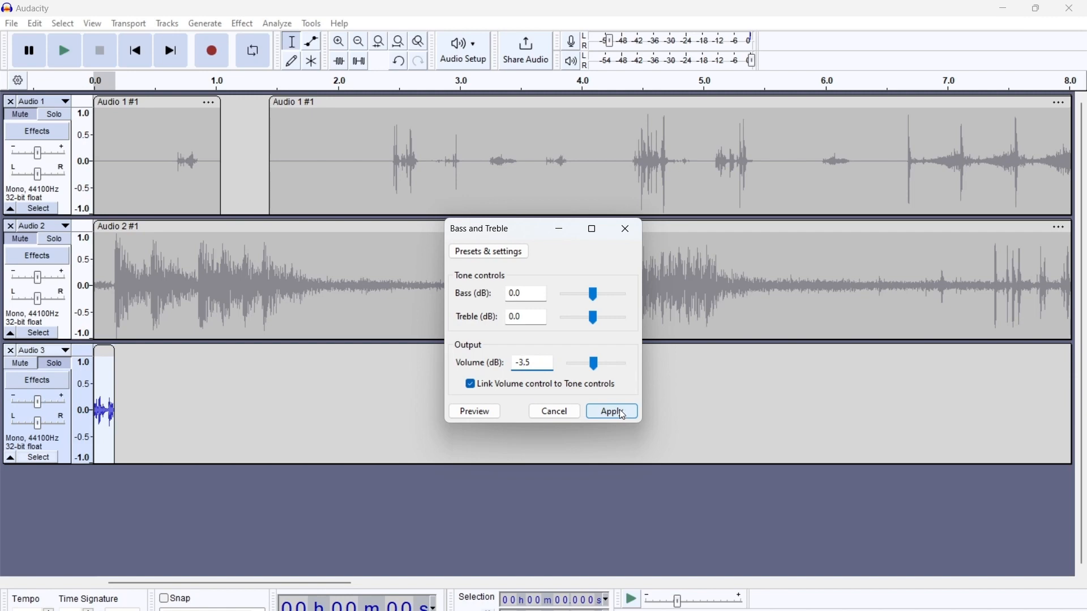
left_click(481, 413)
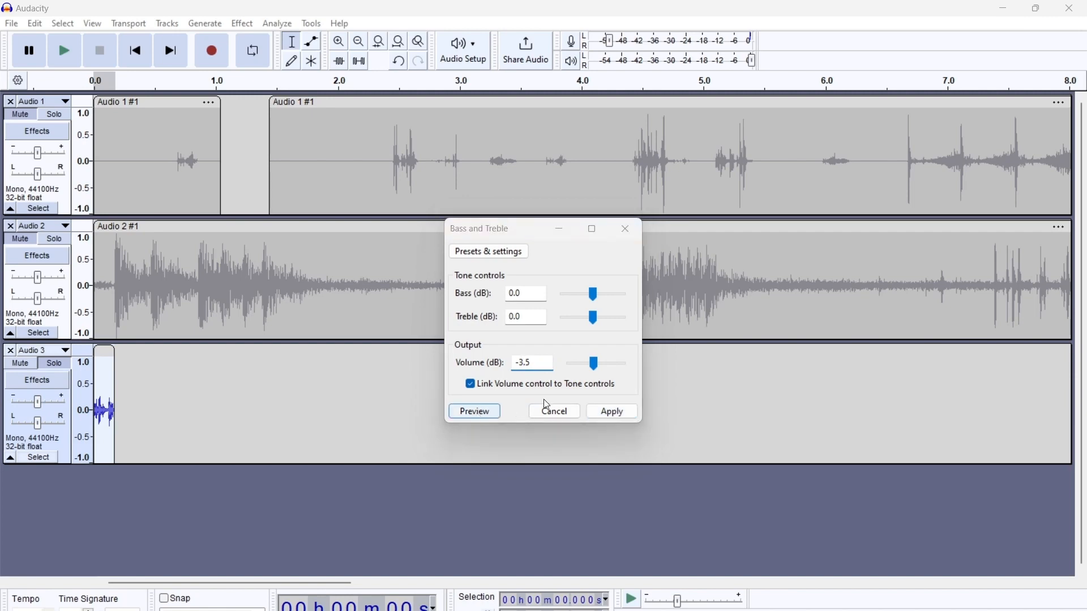
left_click(479, 416)
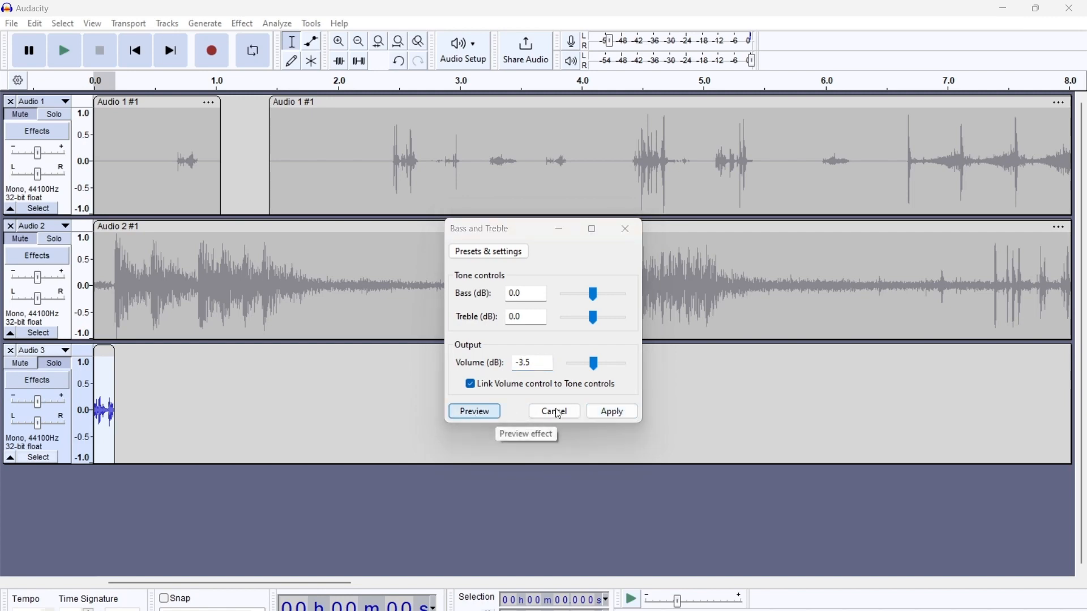
Lower the Bass and Treble output volume to -5.5 dB and apply the effect to the Audio 3 clip
left_click(522, 364)
key("BackSpace")
type("5")
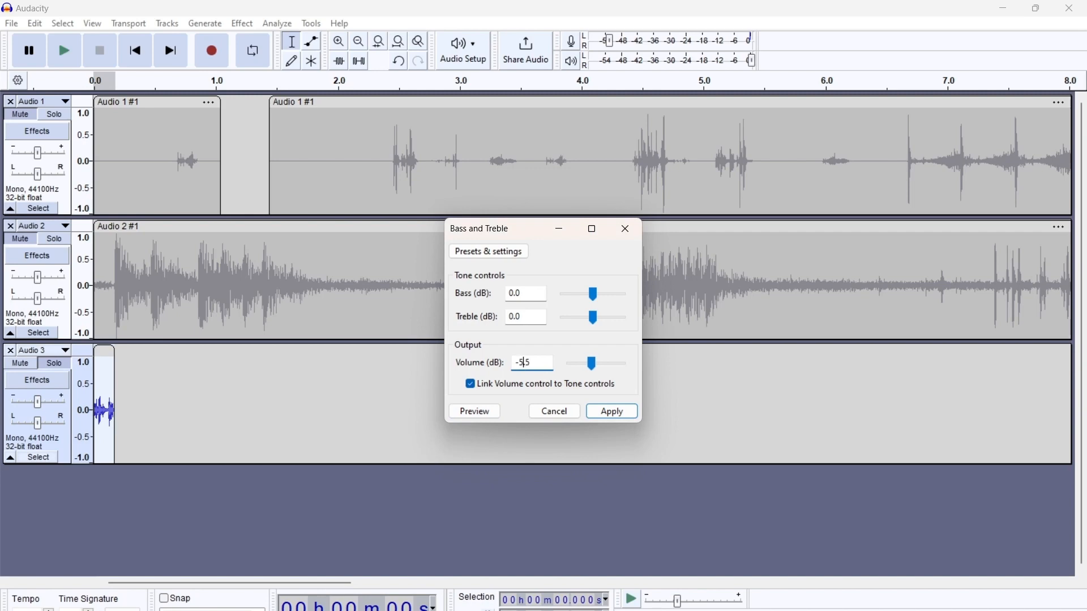
left_click(611, 411)
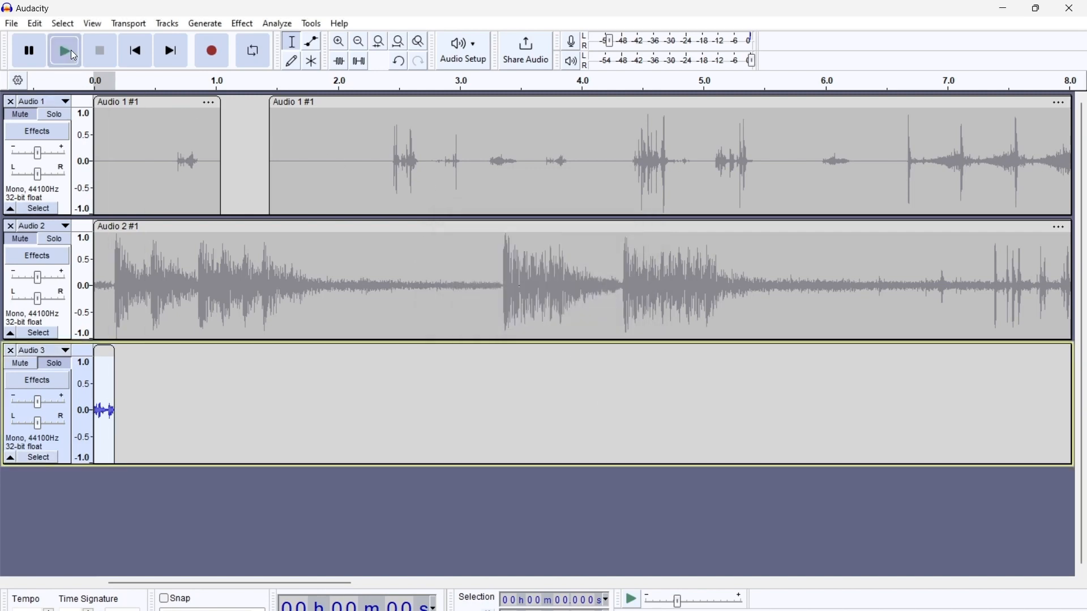
Apply Change Tempo to the Audio 3 clip with a percent change of 46.102 and play the result
left_click(249, 23)
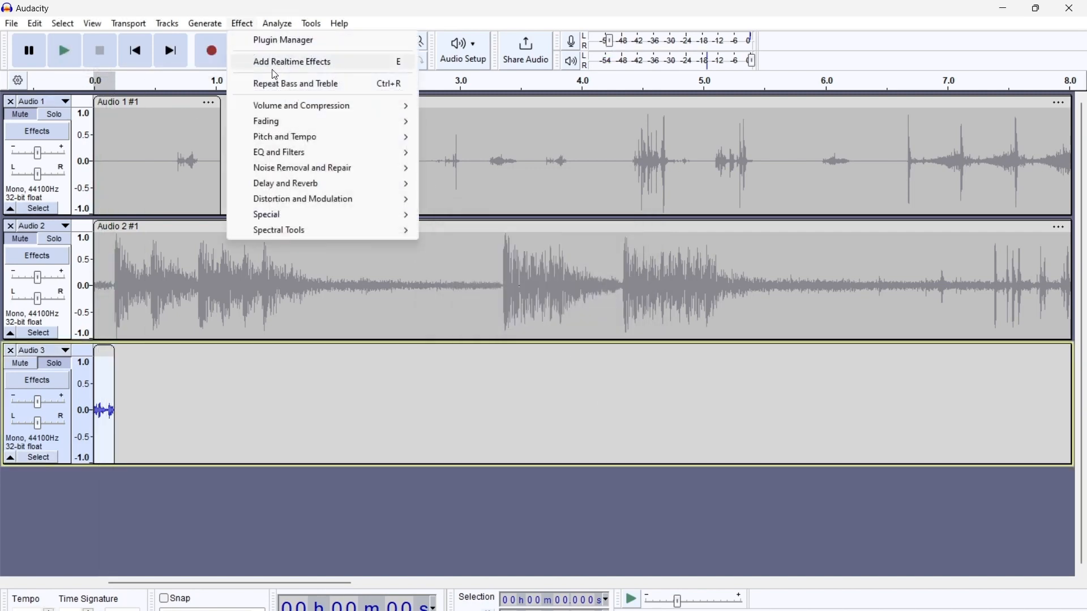
mouse_move(291, 136)
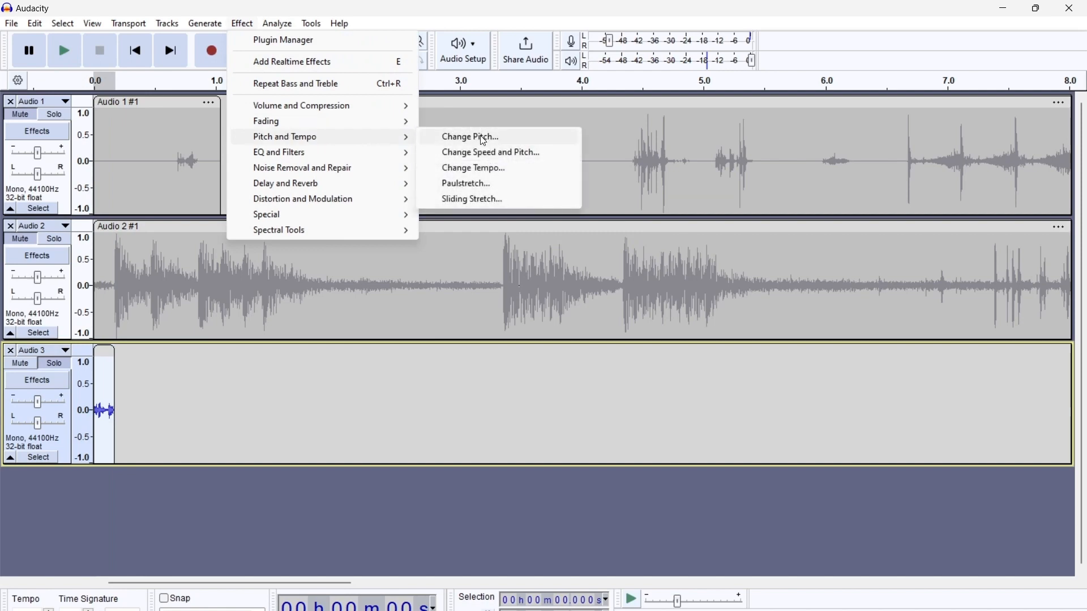
left_click(472, 169)
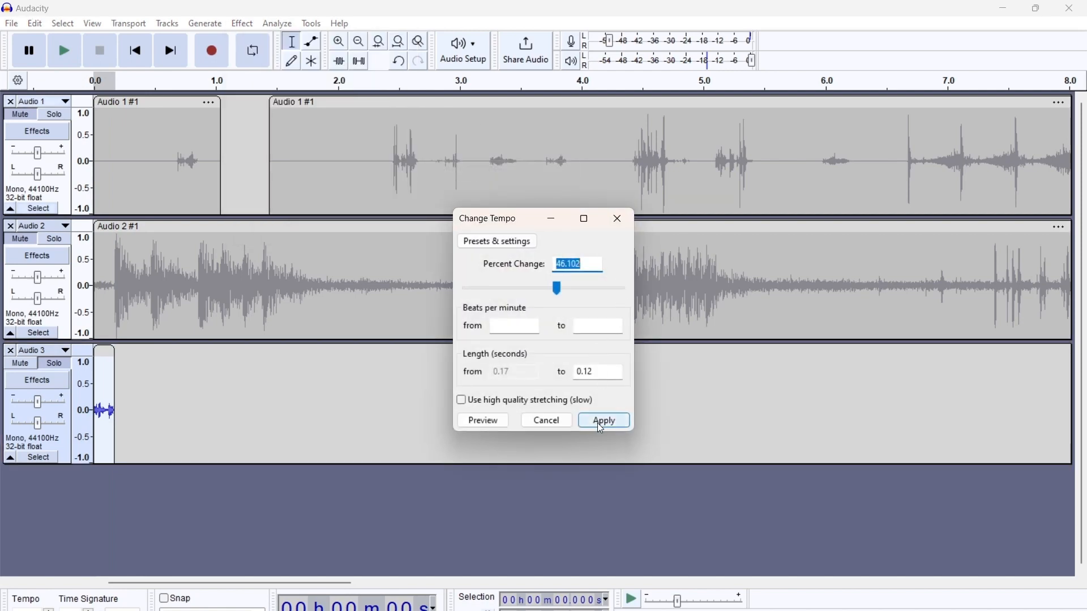
left_click(603, 421)
left_click(64, 51)
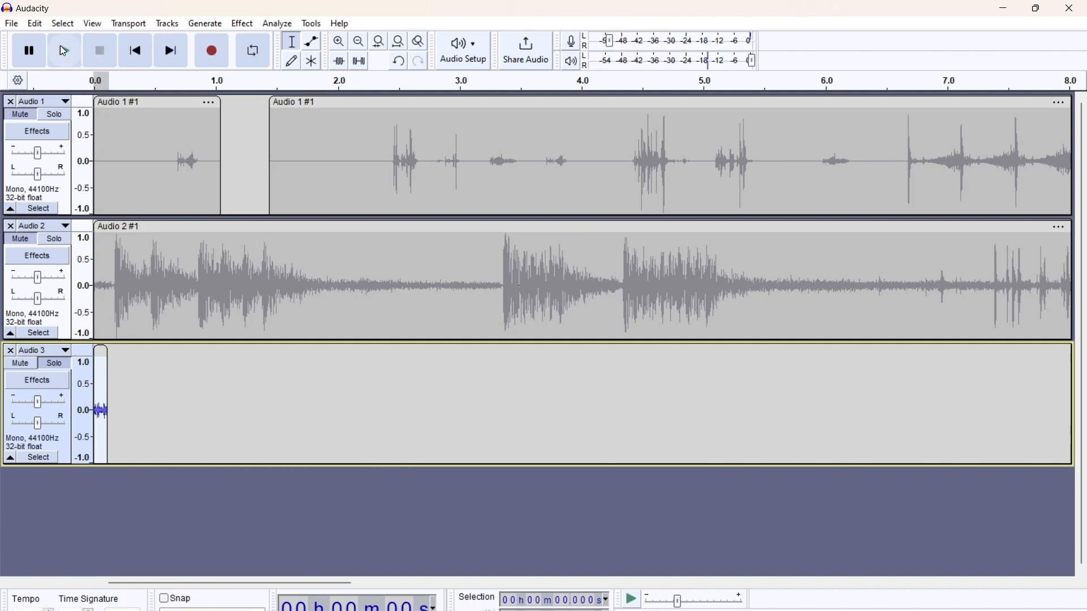
Export the soloed clip as a mono WAV file named M4A1DryFire and remove the Audio 3 track
left_click(11, 23)
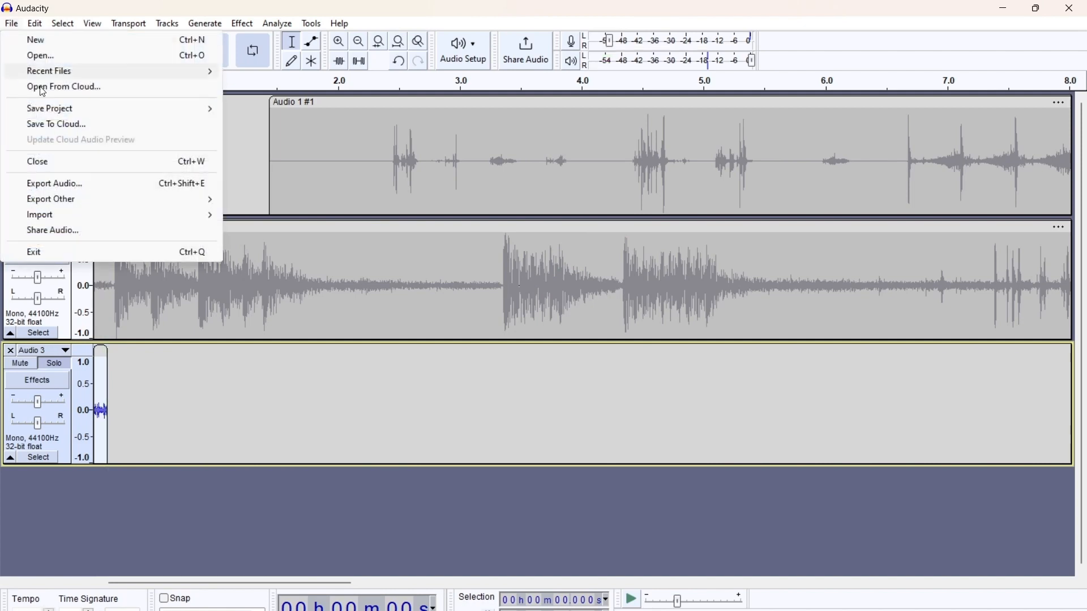
left_click(69, 180)
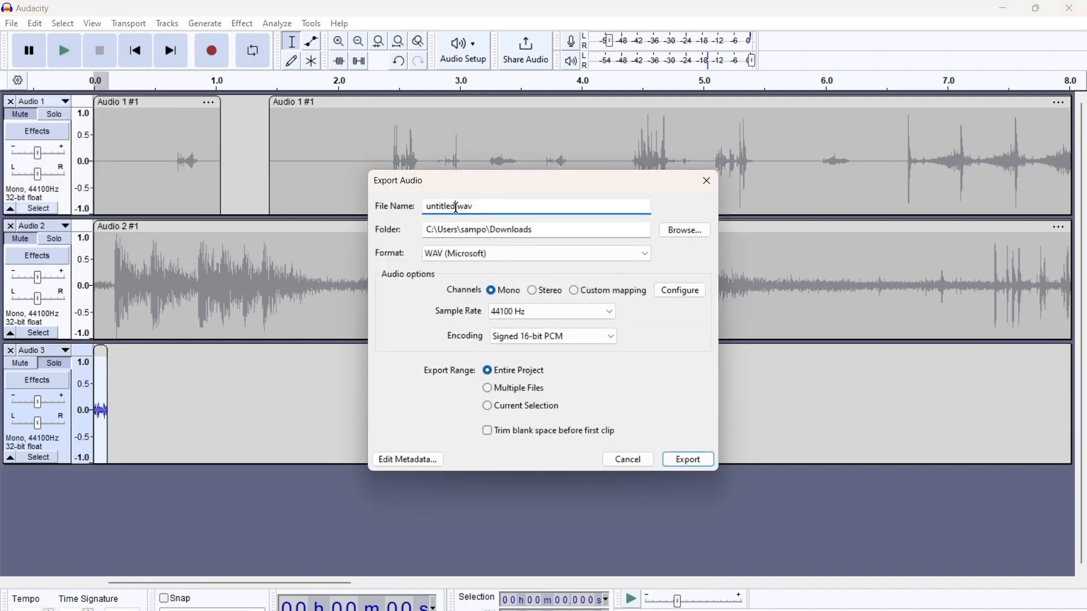
double_click(452, 205)
type("M")
type("A1DryFire")
left_click(696, 460)
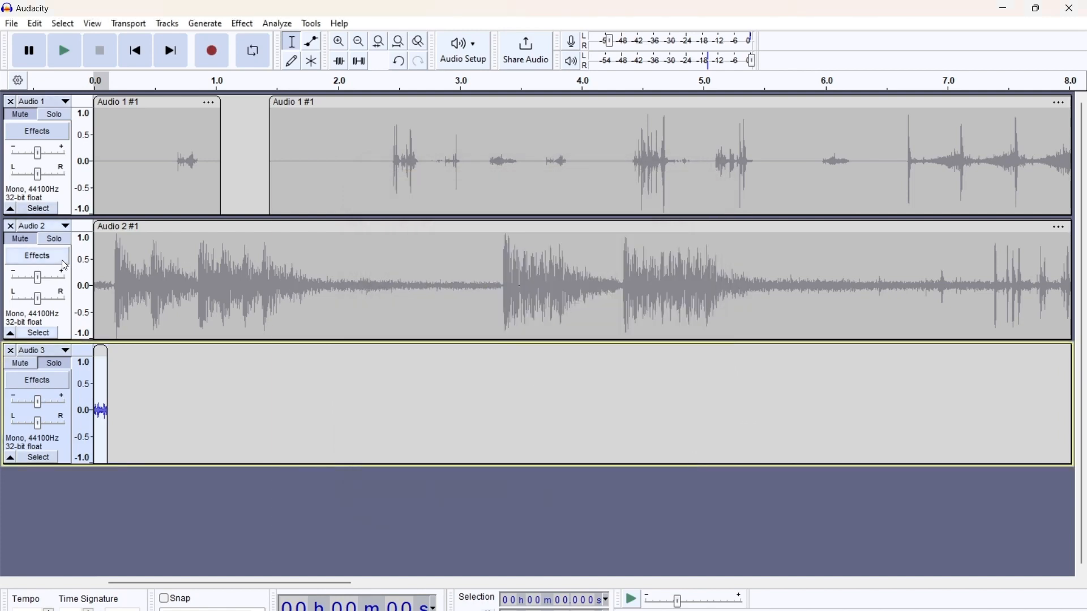
left_click(11, 352)
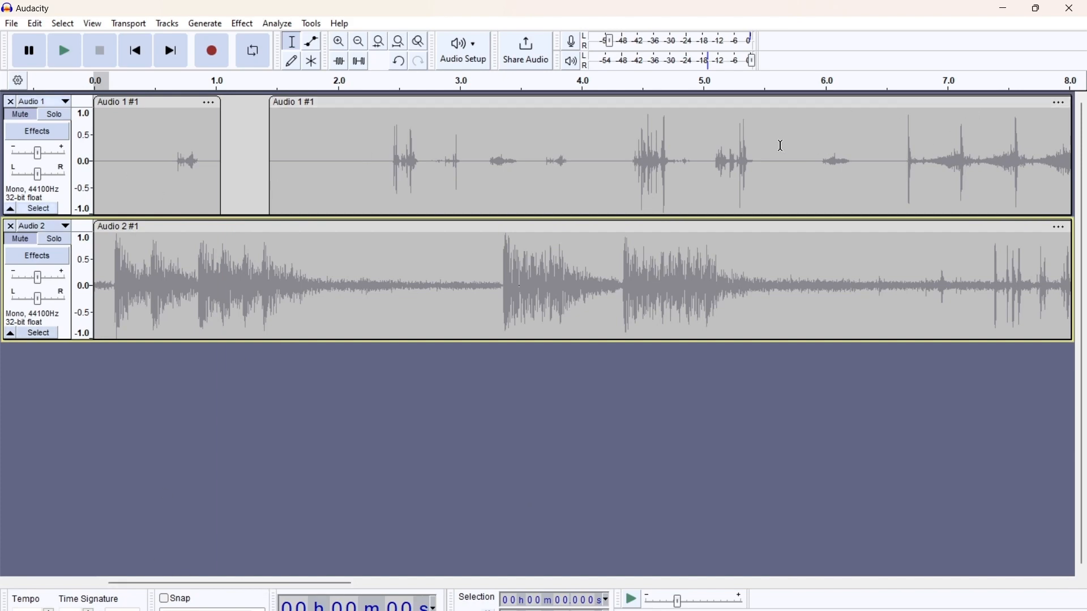
Solo Audio 1 and listen to its sound starting at about 6.67 s
left_click_drag(231, 583, 357, 585)
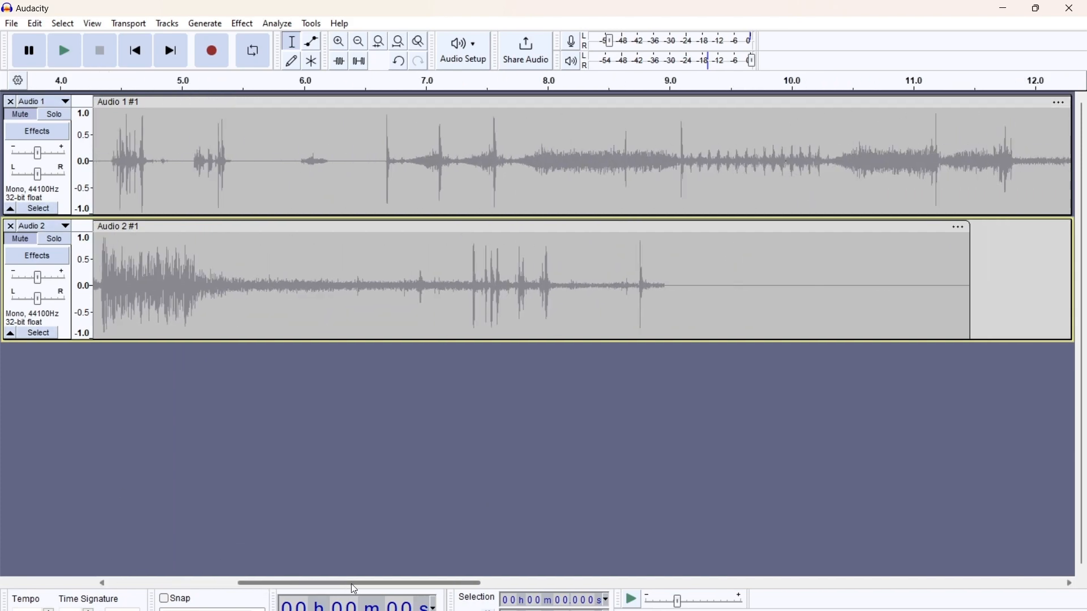
left_click(386, 161)
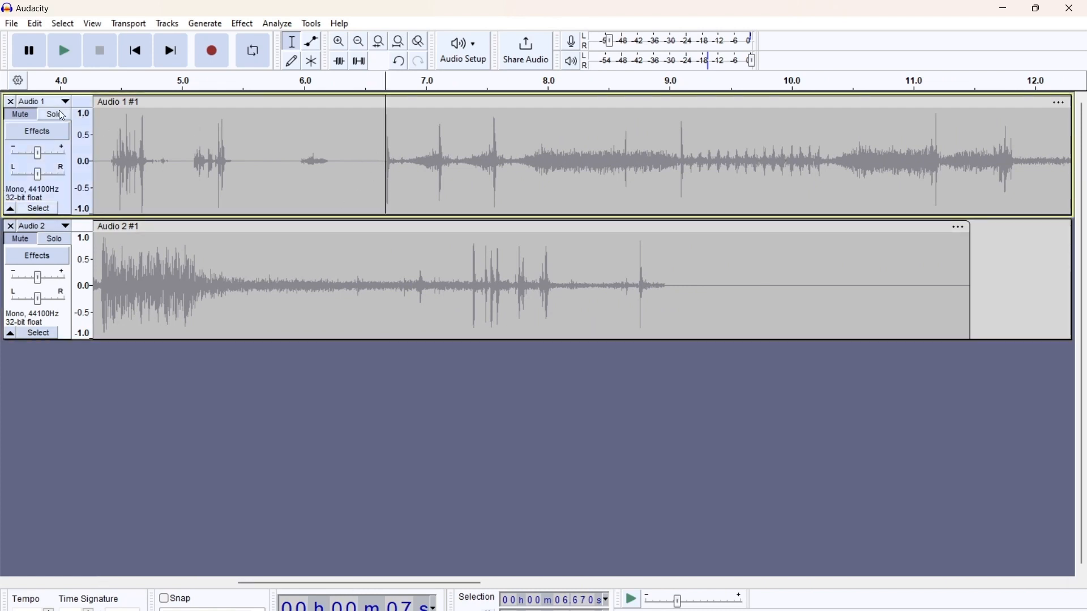
left_click(44, 118)
left_click(71, 47)
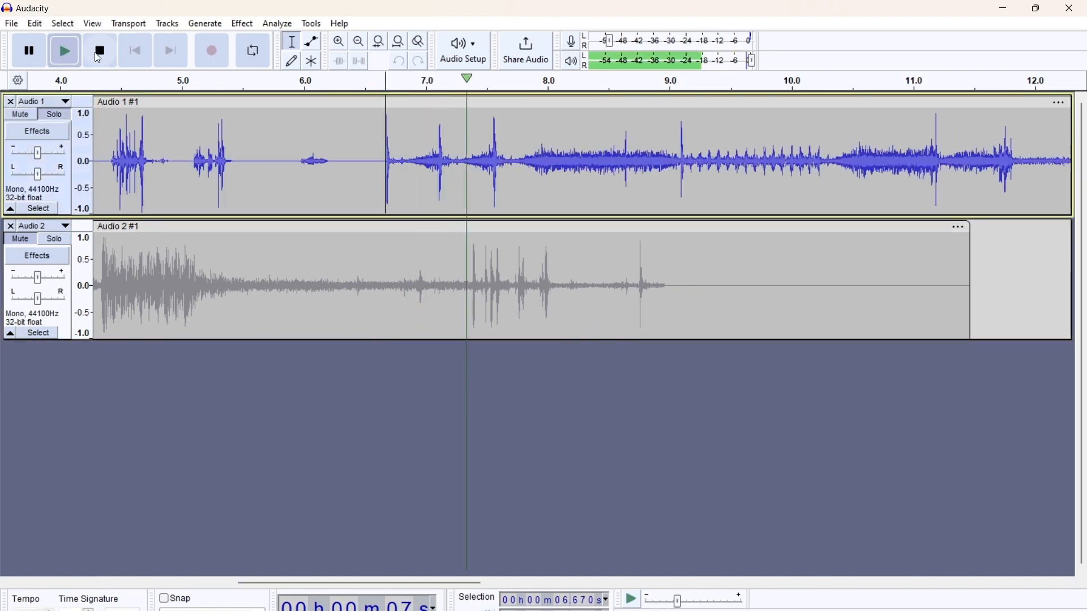
left_click(103, 54)
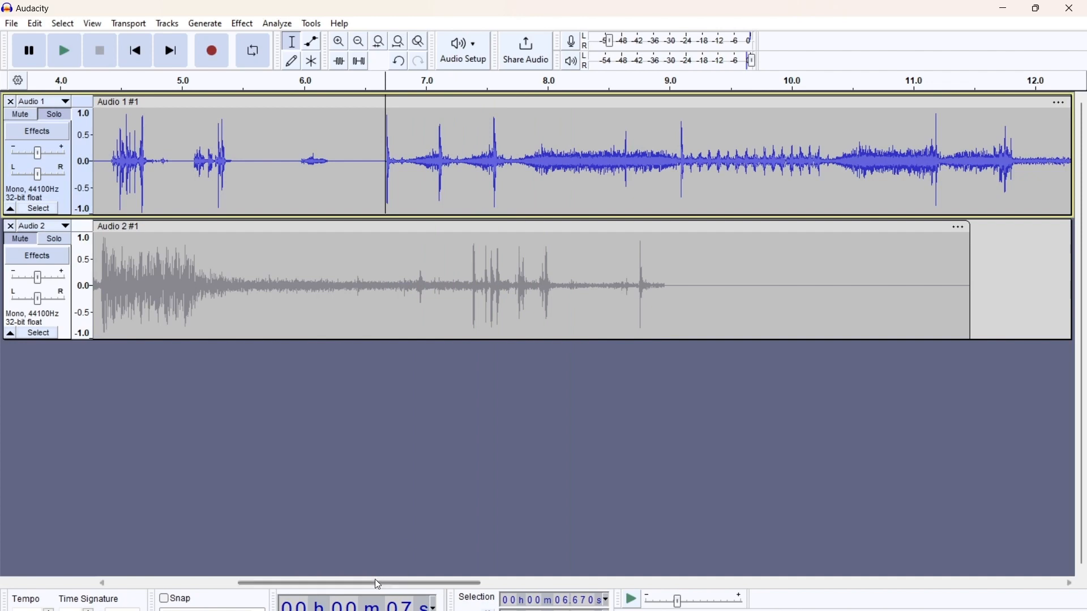
Solo Audio 2 and listen to its shots starting at about 0.17 s
left_click_drag(385, 583, 204, 562)
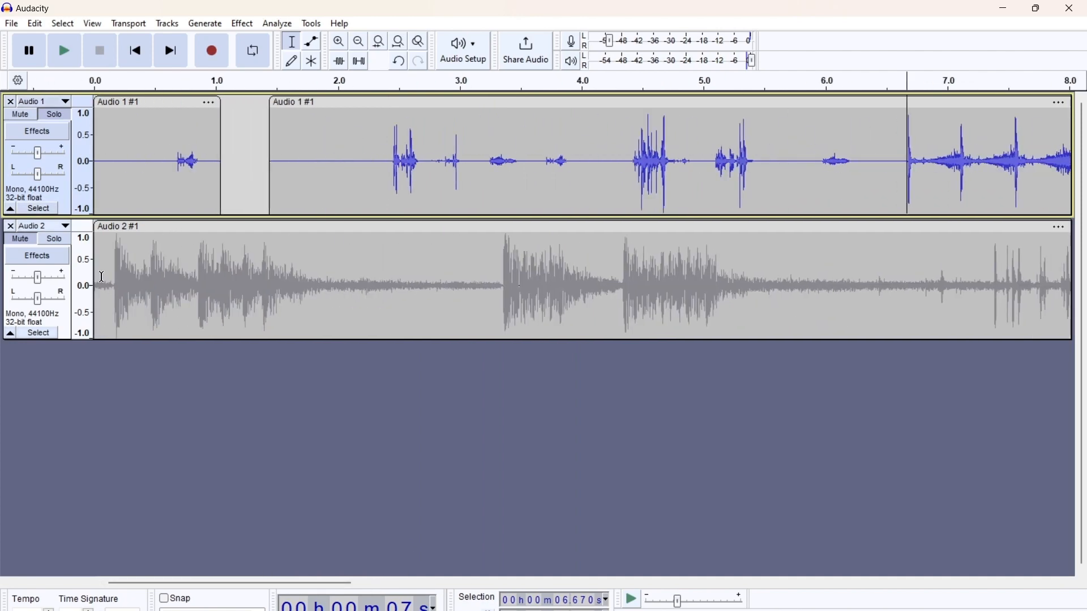
left_click(116, 282)
left_click(55, 239)
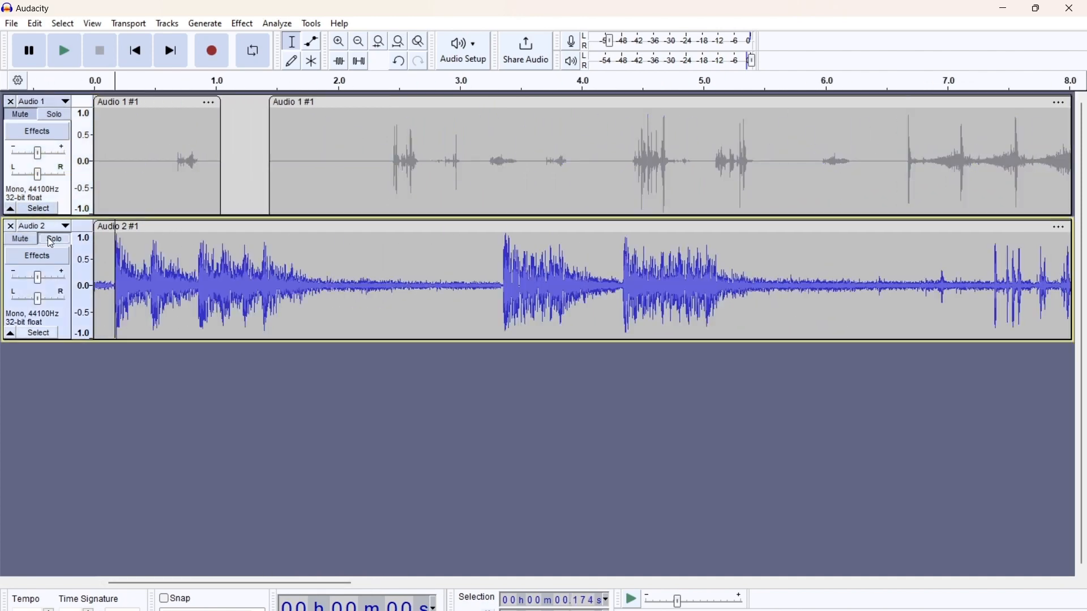
left_click(71, 46)
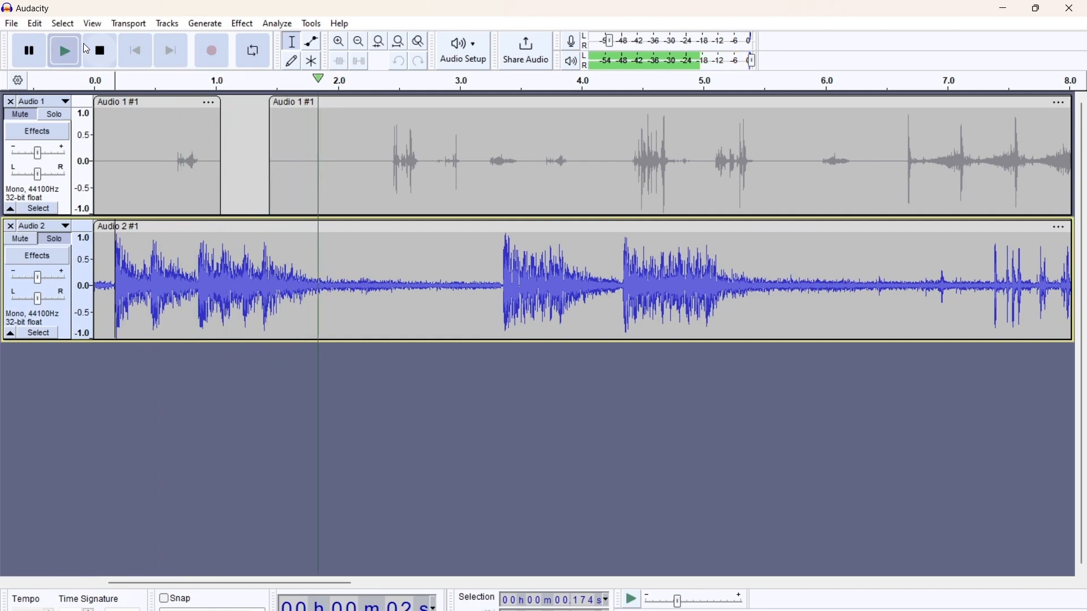
left_click(100, 51)
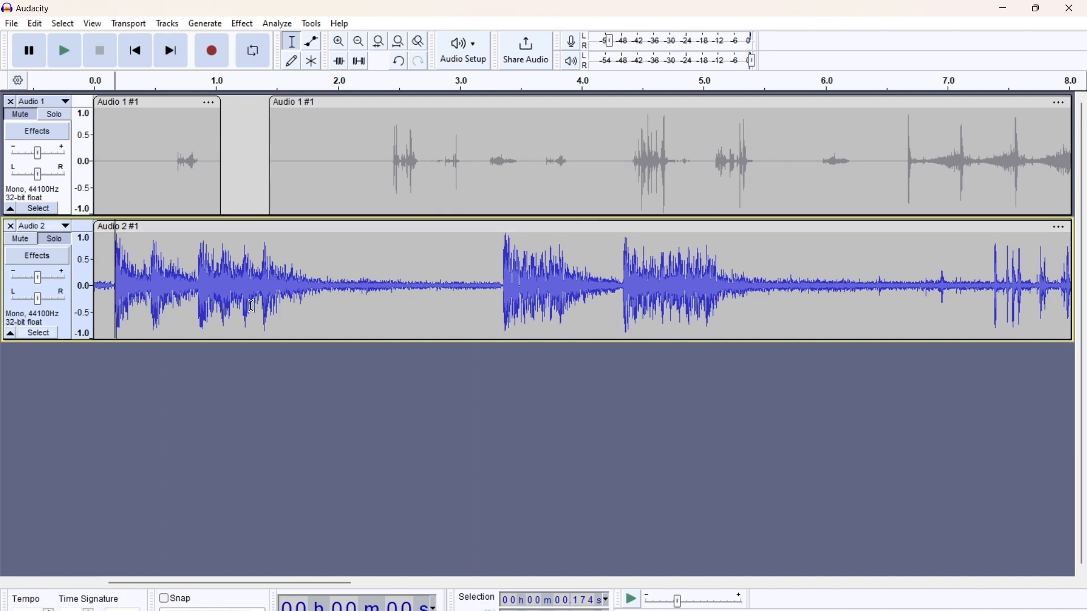
Select the Audio 2 shot and its decay from about 1.38 s to 3.35 s and copy it
left_click(262, 299)
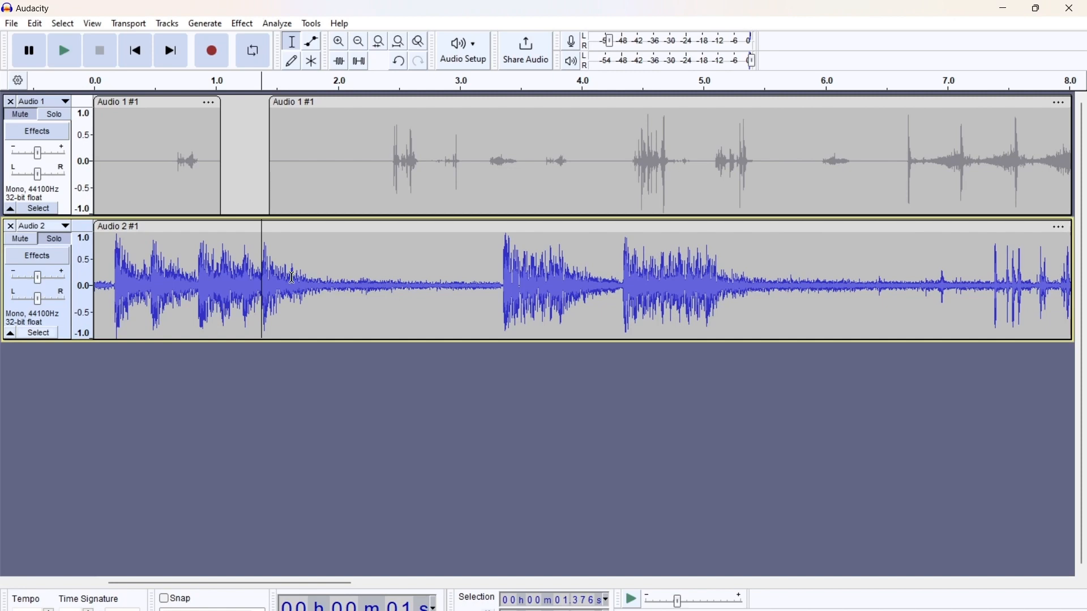
left_click_drag(260, 286, 499, 299)
right_click(432, 290)
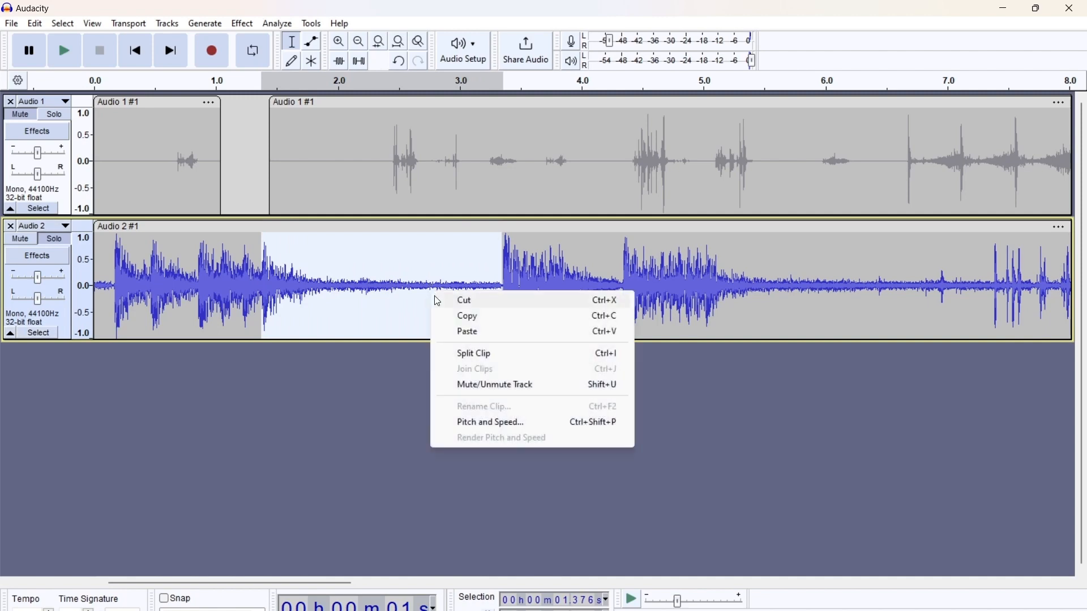
left_click(466, 314)
Paste the copied shot at the start of a new mono track, then solo and play that track
right_click(138, 465)
left_click(170, 467)
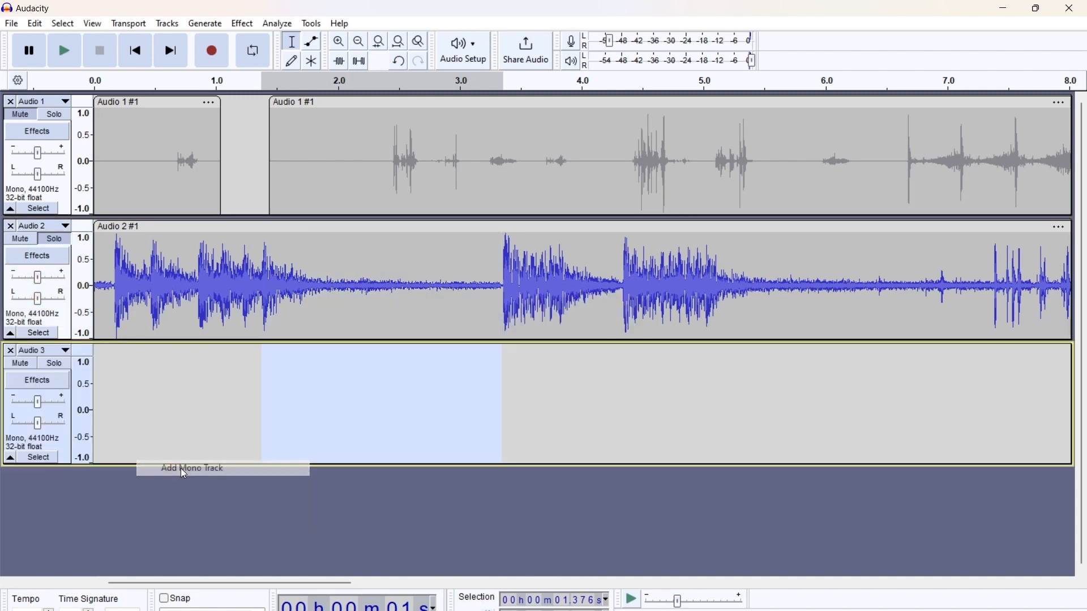
right_click(99, 423)
left_click(136, 428)
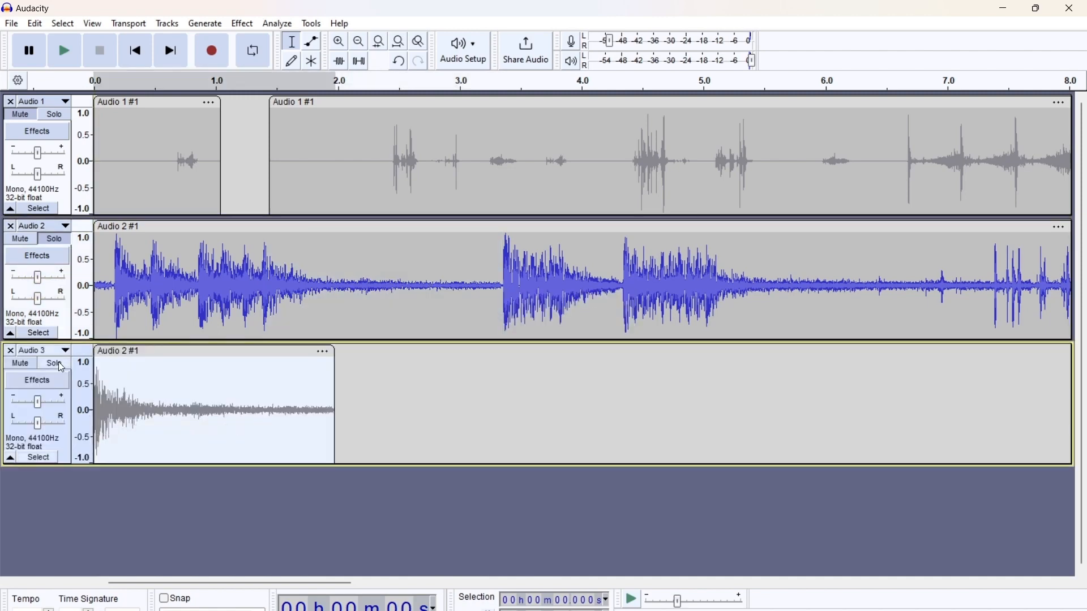
left_click(39, 458)
left_click(62, 24)
left_click(472, 567)
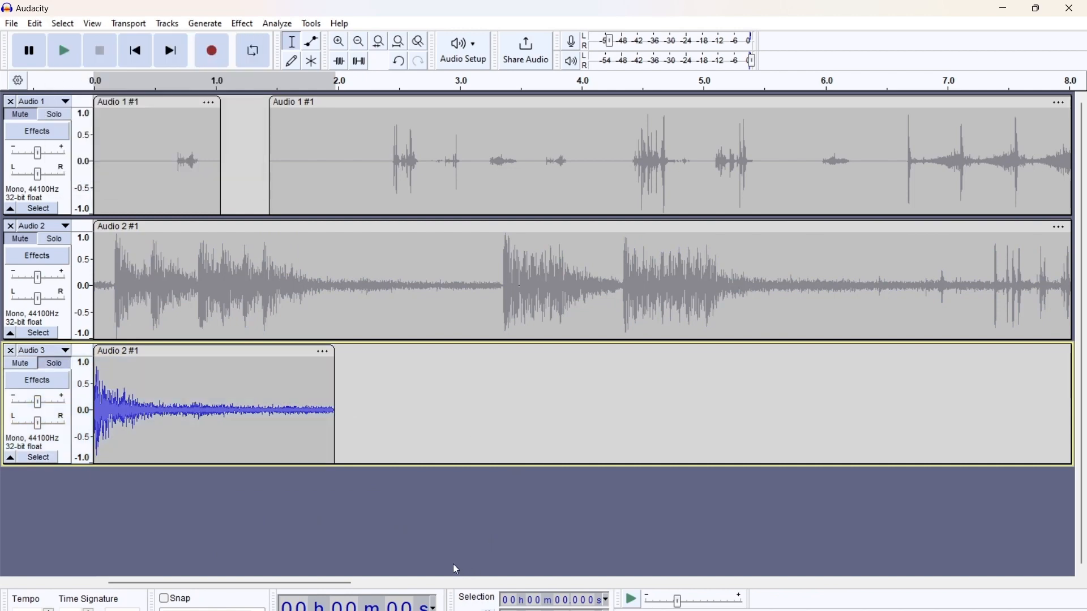
left_click(66, 51)
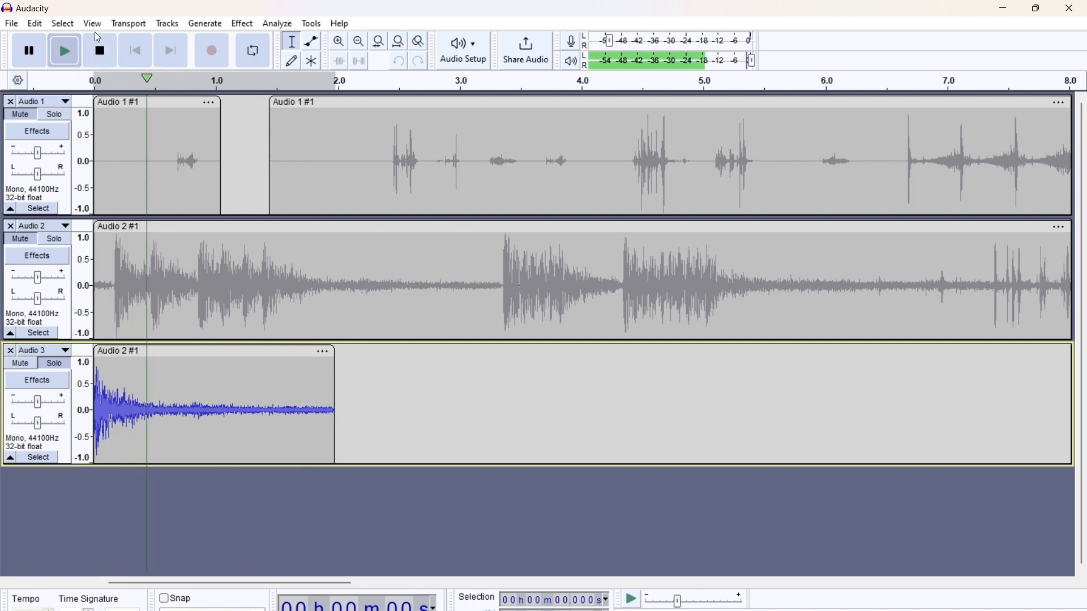
key("space")
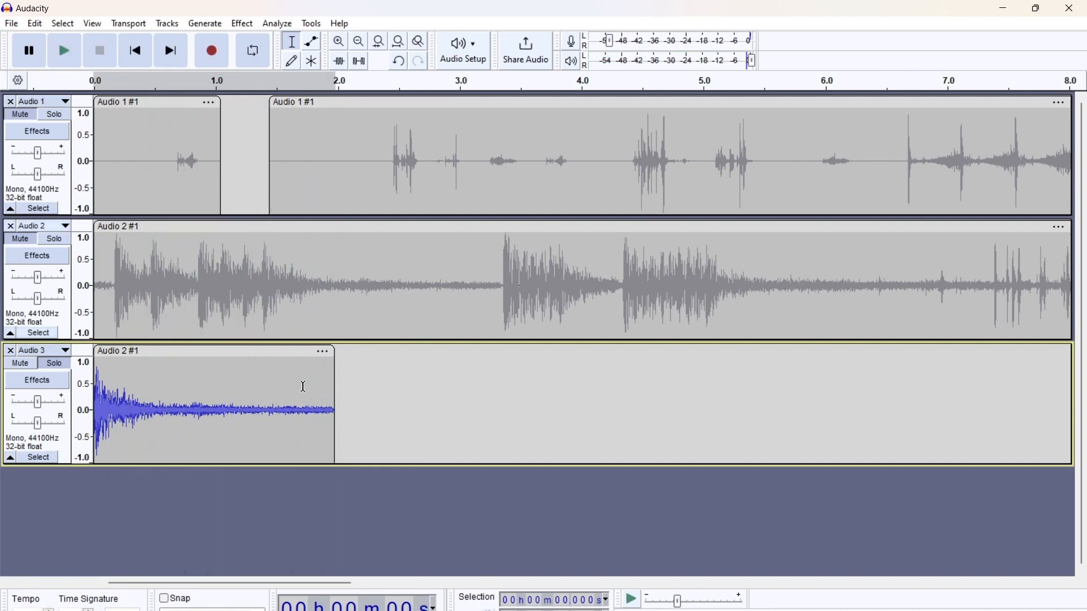
Apply an Adjustable Fade Down from 76% to 72% to Audio 3 from about 0.56 s to the clip's end
left_click(163, 400)
left_click_drag(166, 399, 334, 440)
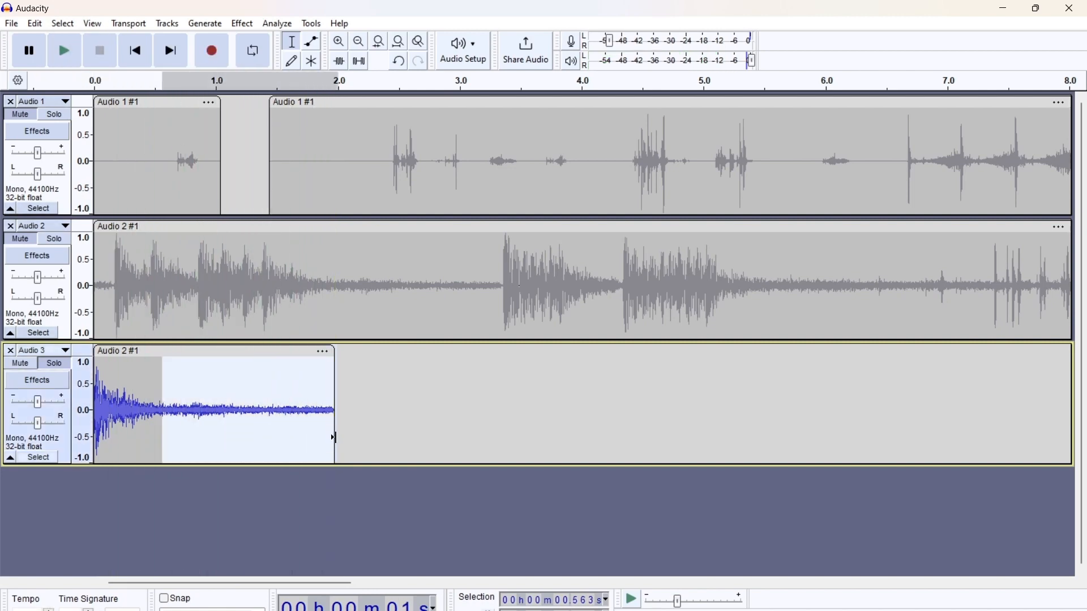
left_click(244, 24)
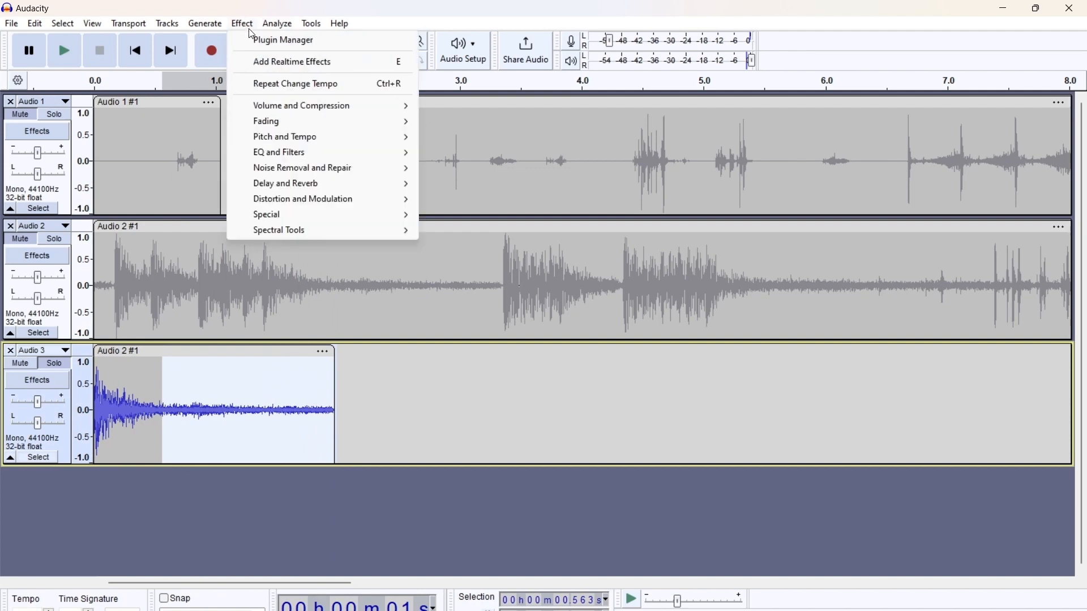
mouse_move(270, 122)
left_click(460, 122)
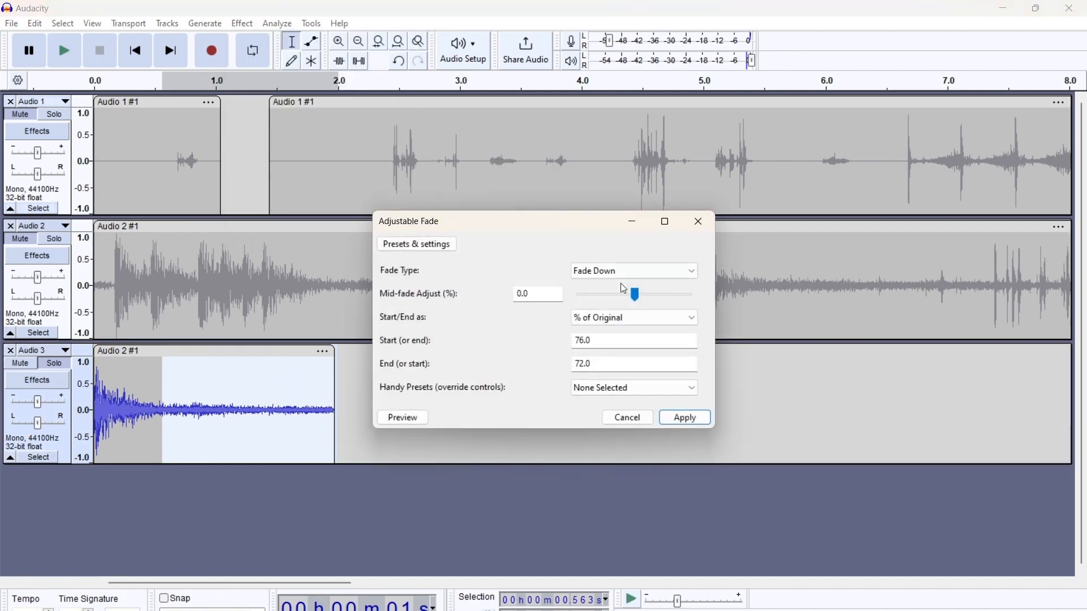
left_click(697, 421)
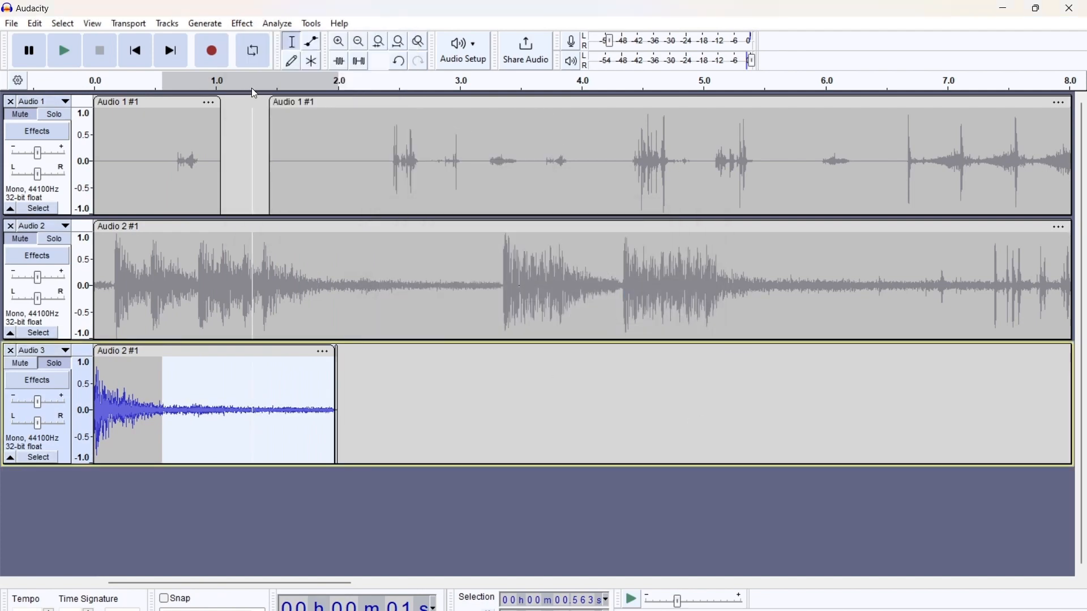
Fade out the selected tail of the Audio 3 shot and play the clip from its start
left_click(244, 24)
mouse_move(273, 125)
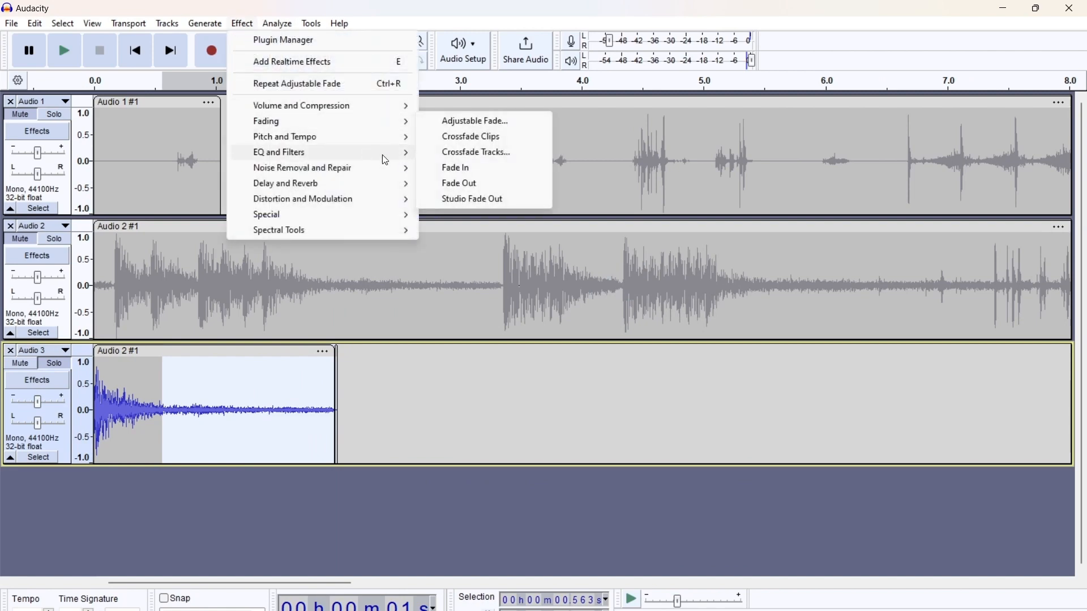
left_click(460, 182)
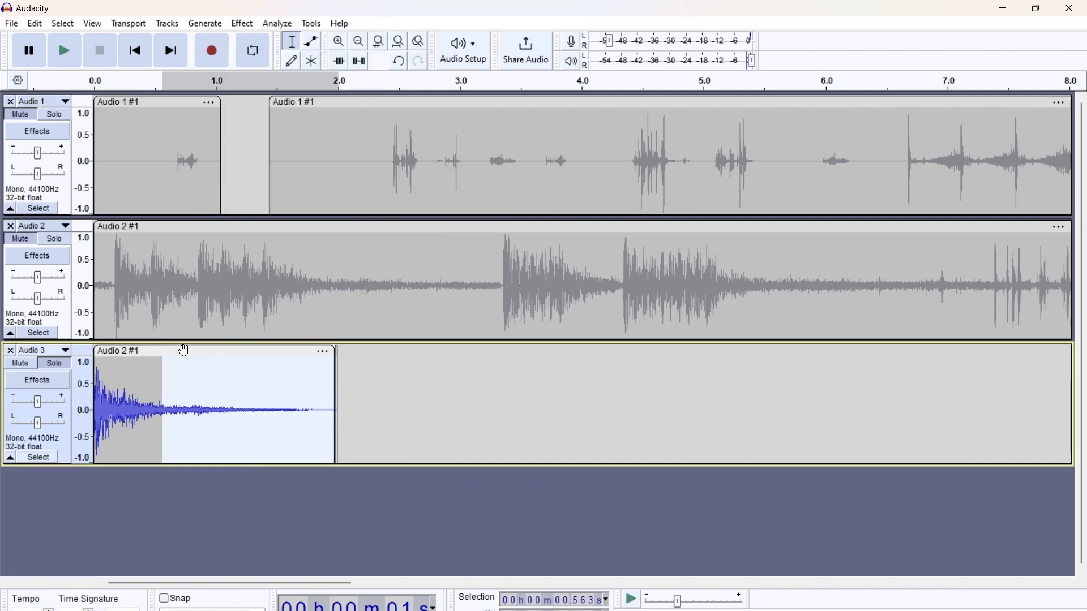
left_click(95, 413)
left_click(62, 46)
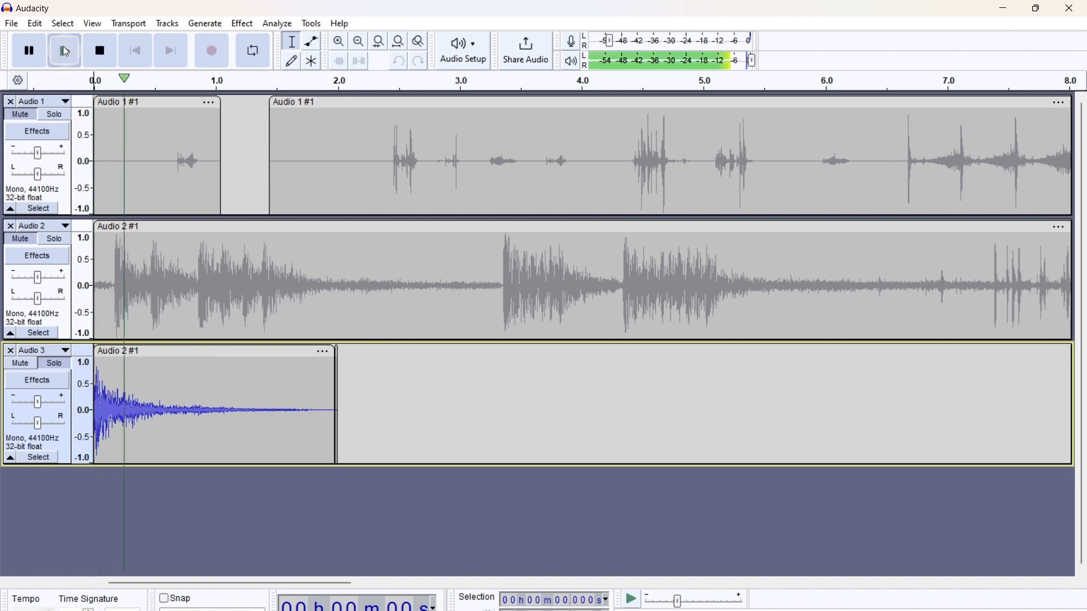
left_click(100, 51)
Apply Bass and Treble to the whole Audio 3 clip with bass 1.0 dB and volume 2.0 dB, and play it
left_click(148, 358)
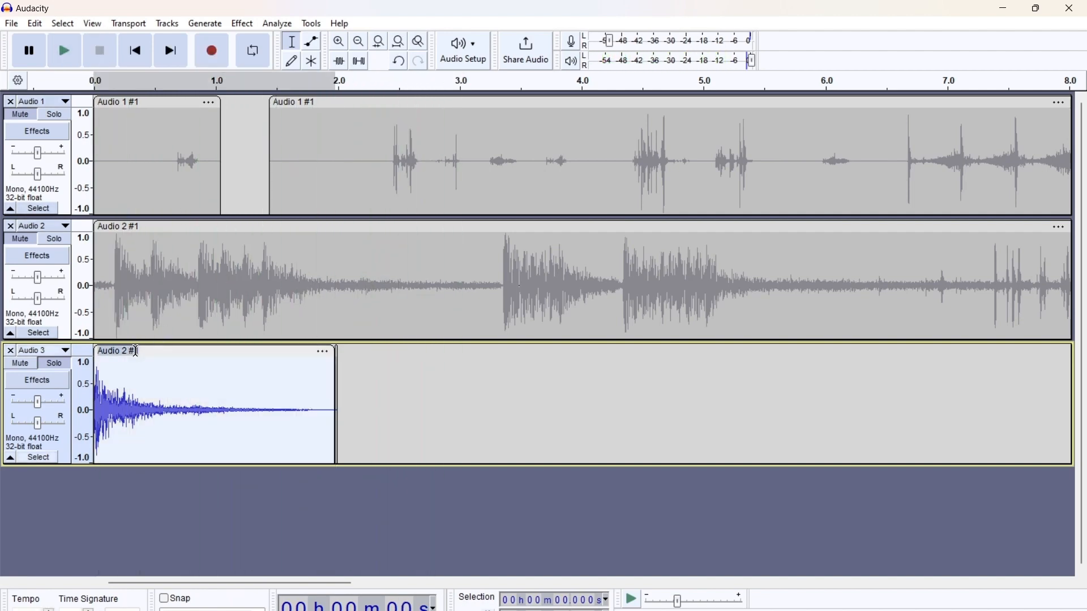
left_click(242, 23)
mouse_move(286, 154)
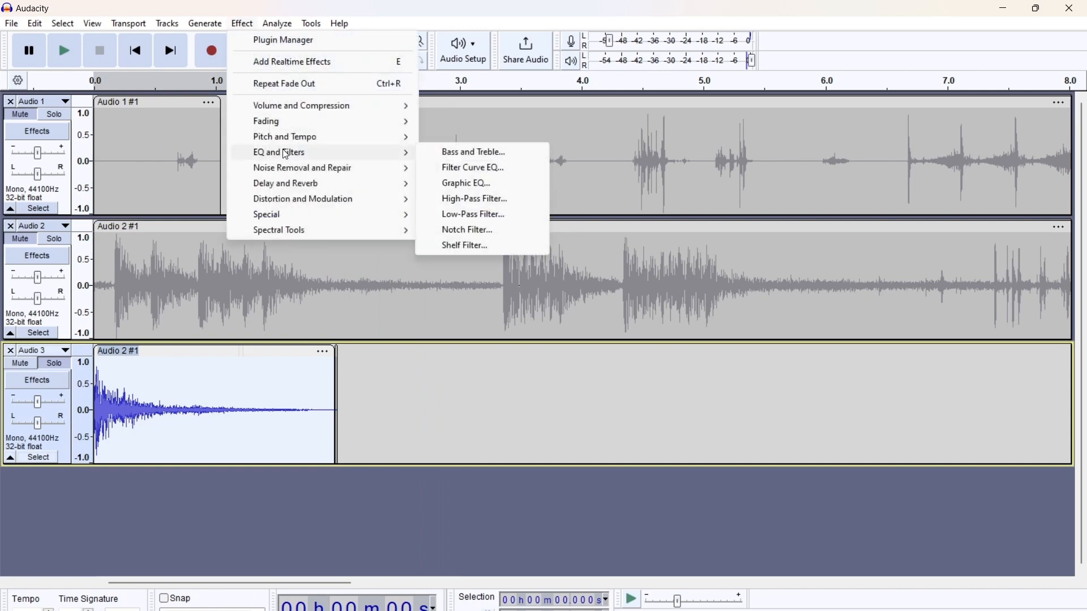
left_click(470, 154)
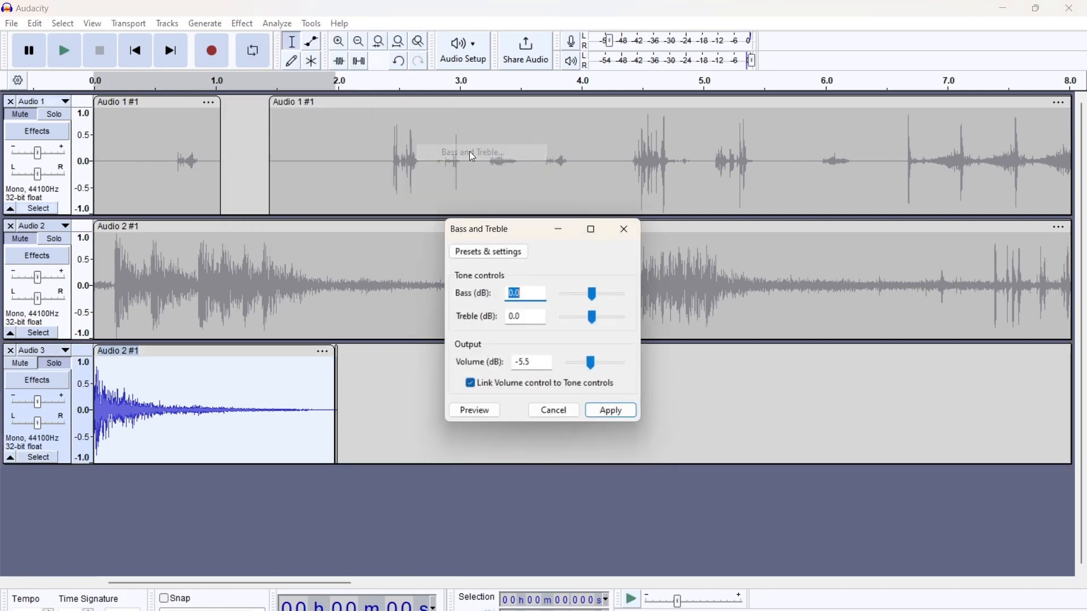
left_click(522, 365)
key("BackSpace")
key("BackSpace")
type("2")
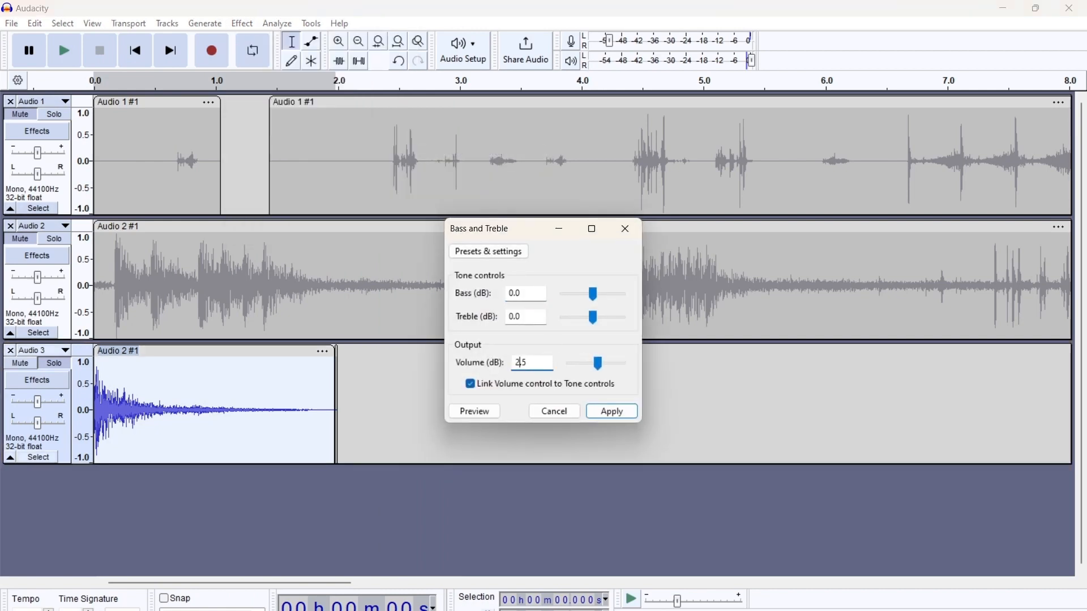
left_click(513, 293)
key("BackSpace")
type("1")
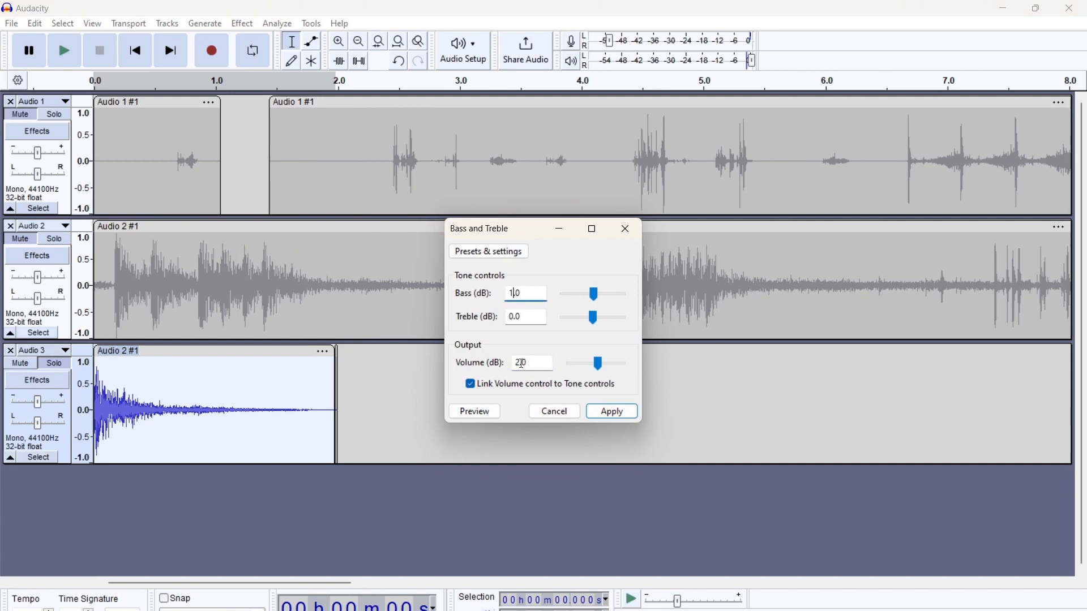
left_click(612, 412)
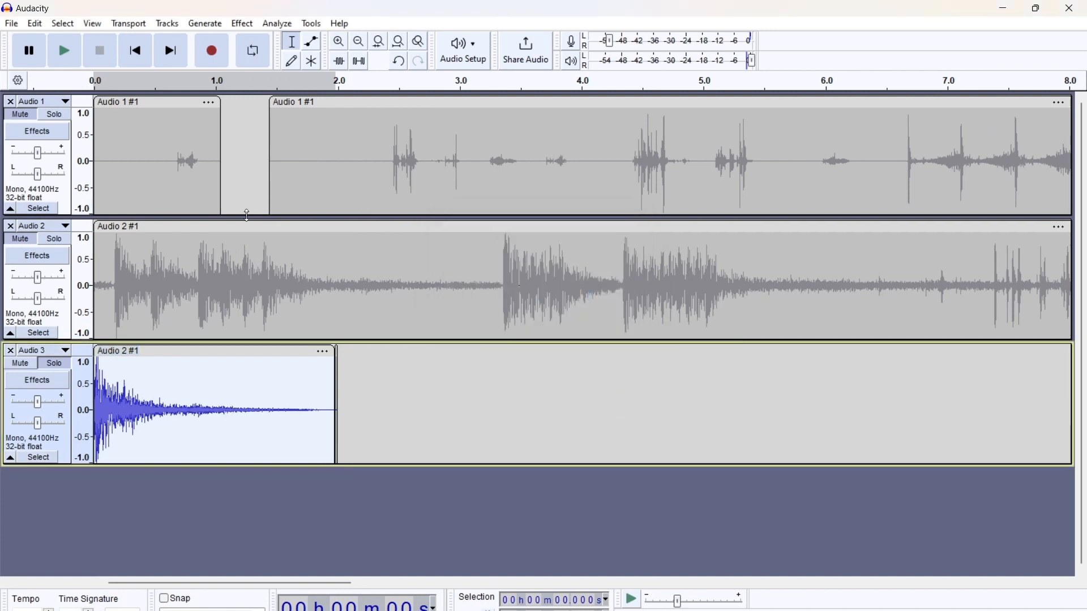
left_click(72, 38)
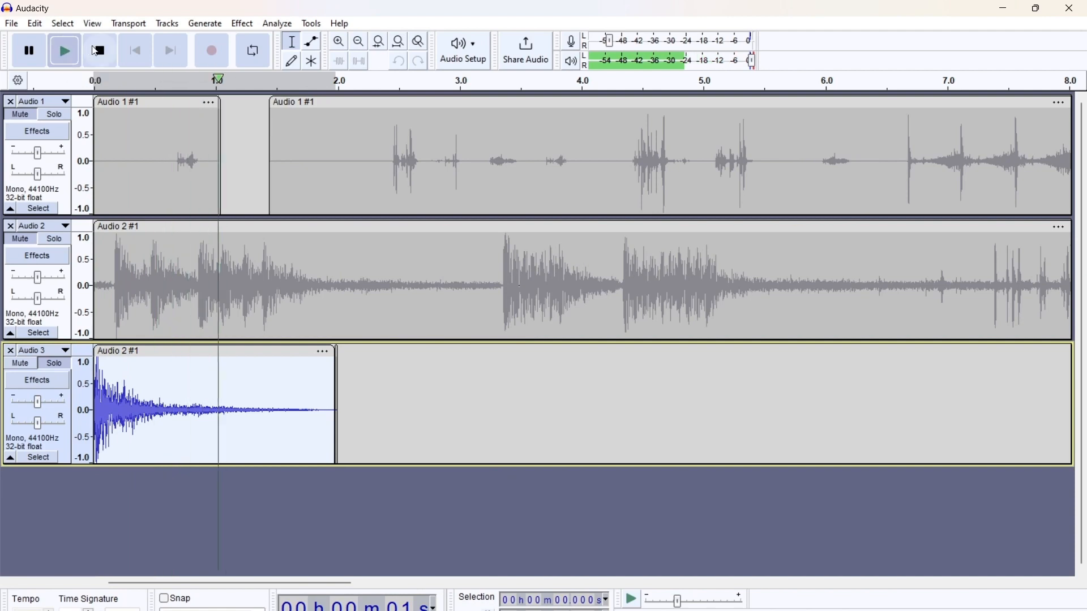
left_click(110, 54)
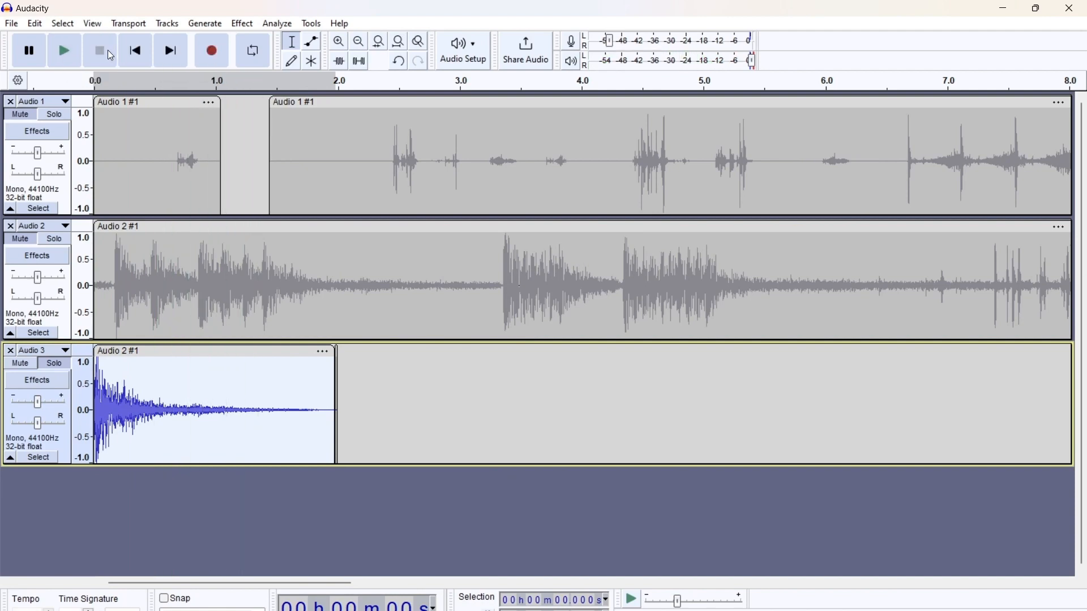
Apply Bass and Treble to the Audio 3 clip a second time with the same settings and listen to it
left_click(245, 26)
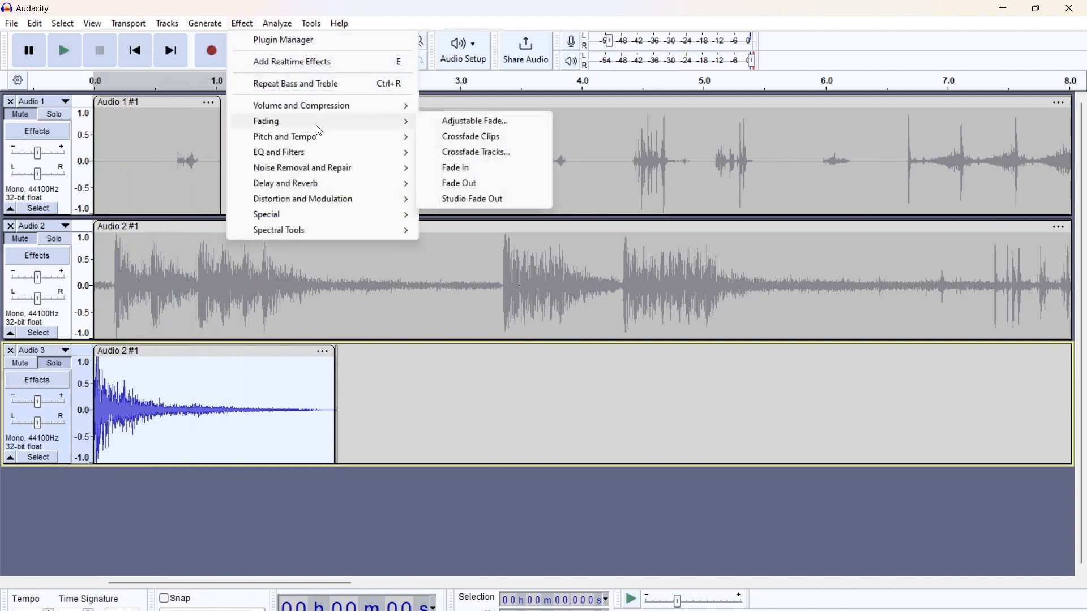
mouse_move(359, 154)
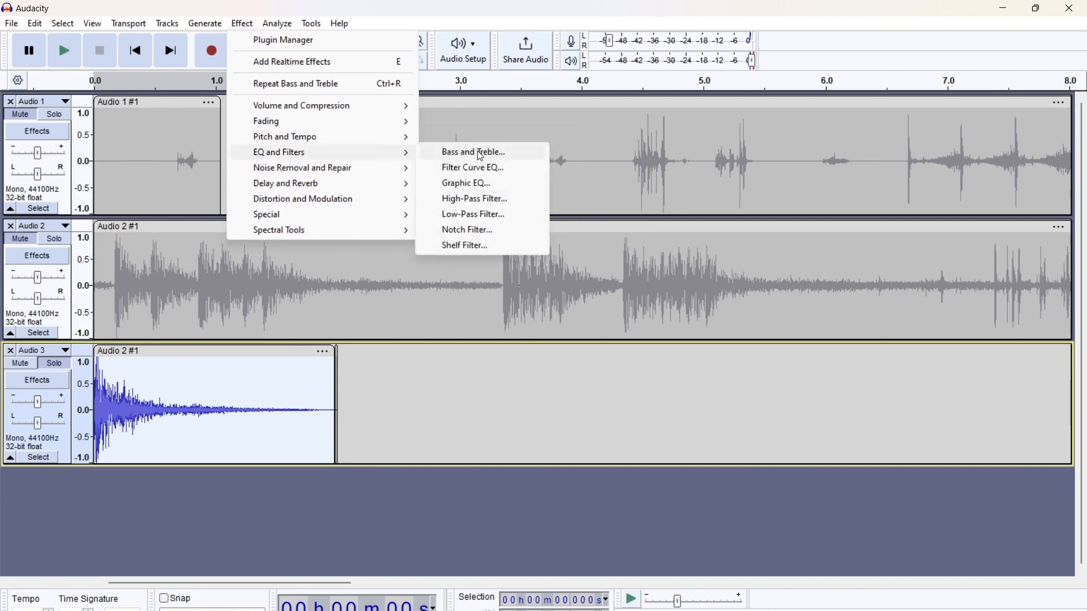
left_click(470, 152)
left_click(609, 412)
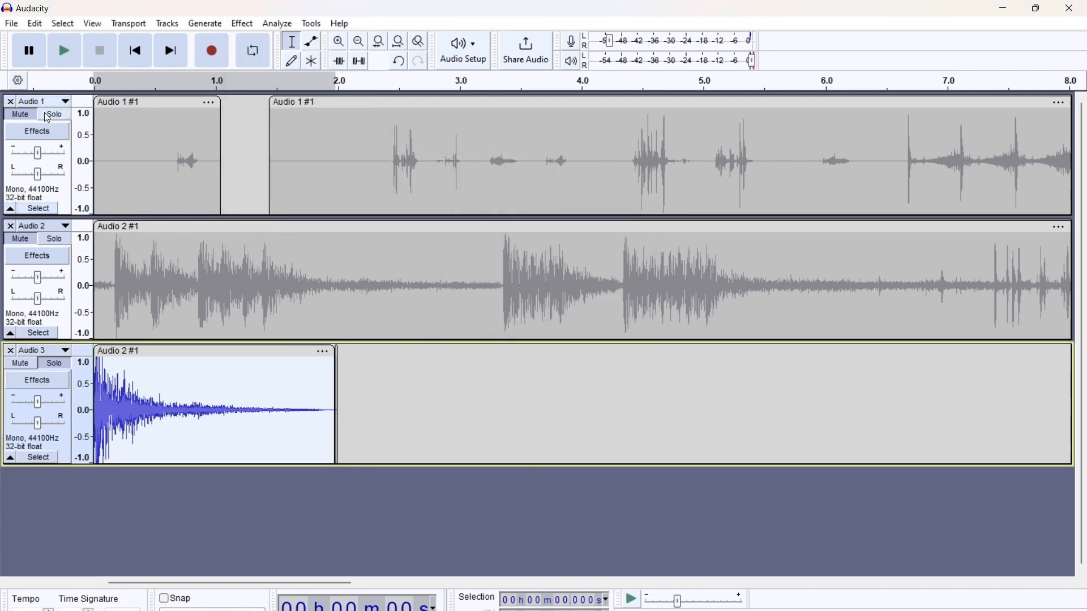
left_click(60, 48)
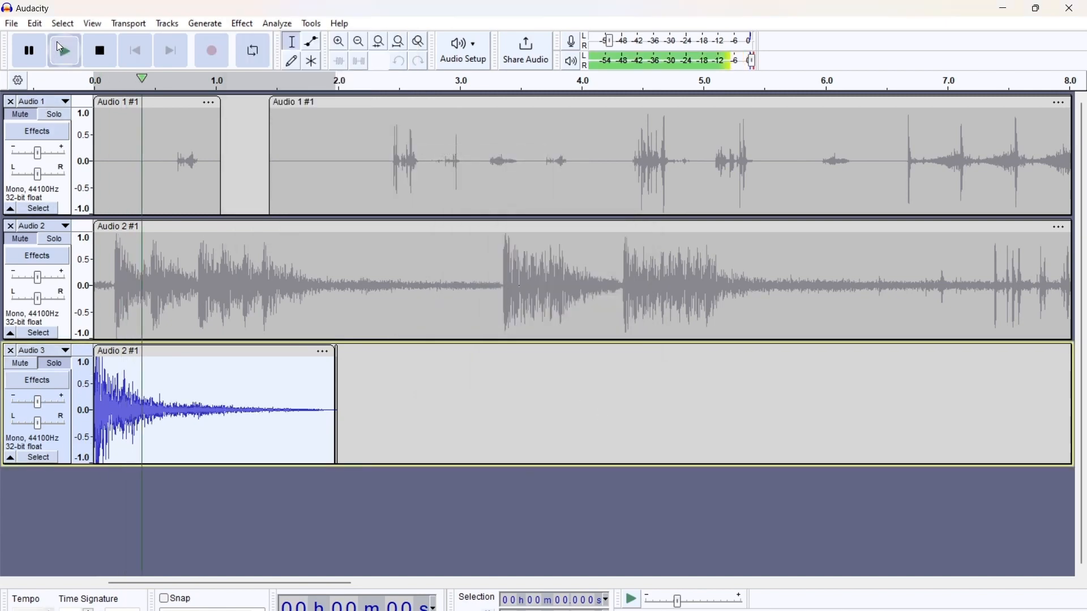
left_click(102, 50)
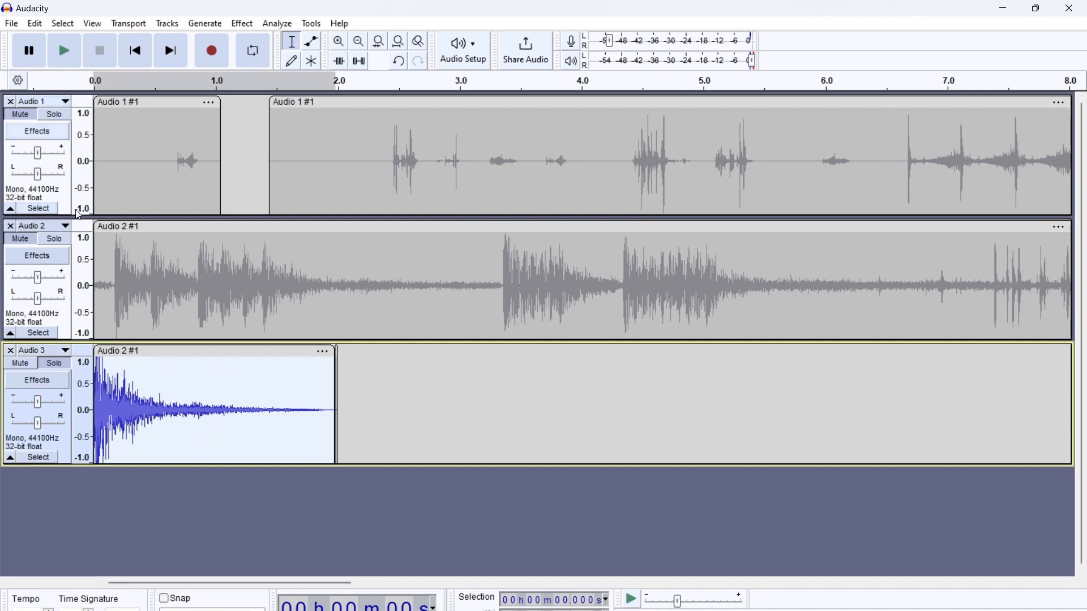
Export the soloed shot as a mono WAV file named M4A1Fire in the Downloads folder
left_click(11, 24)
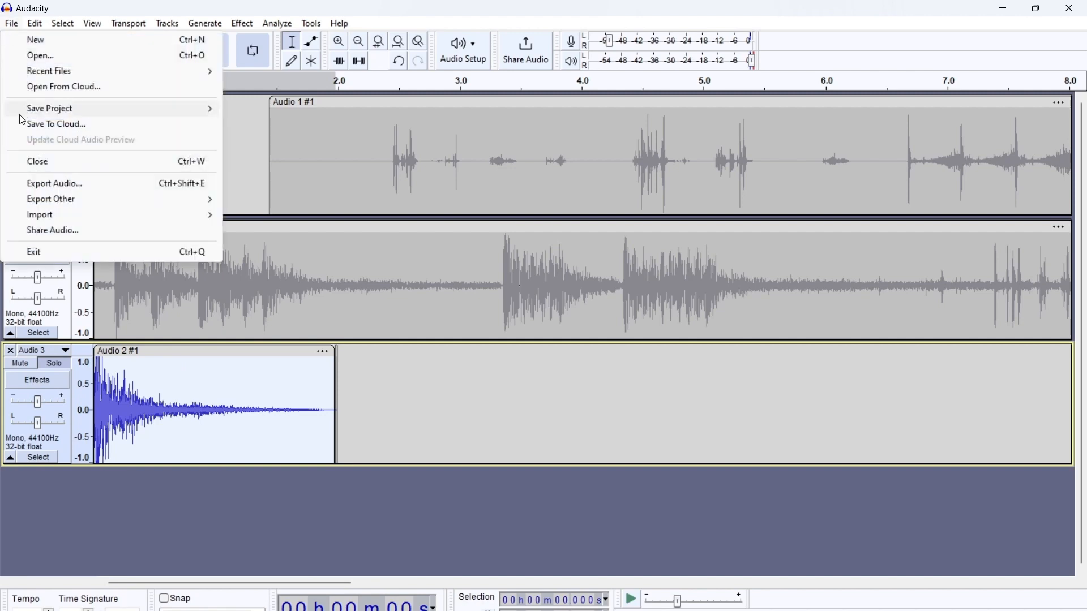
left_click(57, 184)
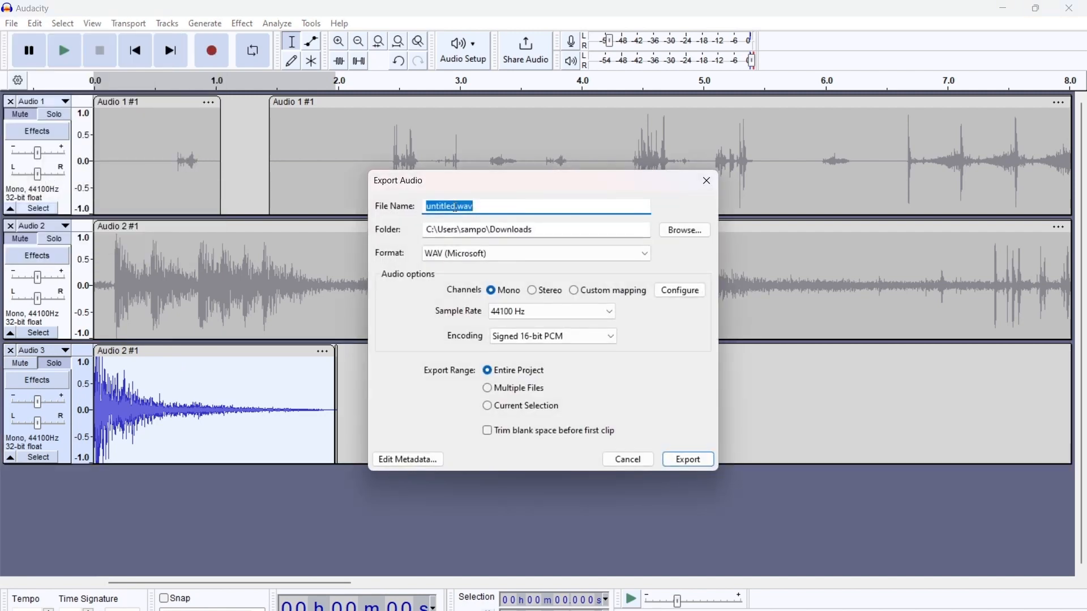
left_click_drag(456, 207, 373, 212)
type("M4A")
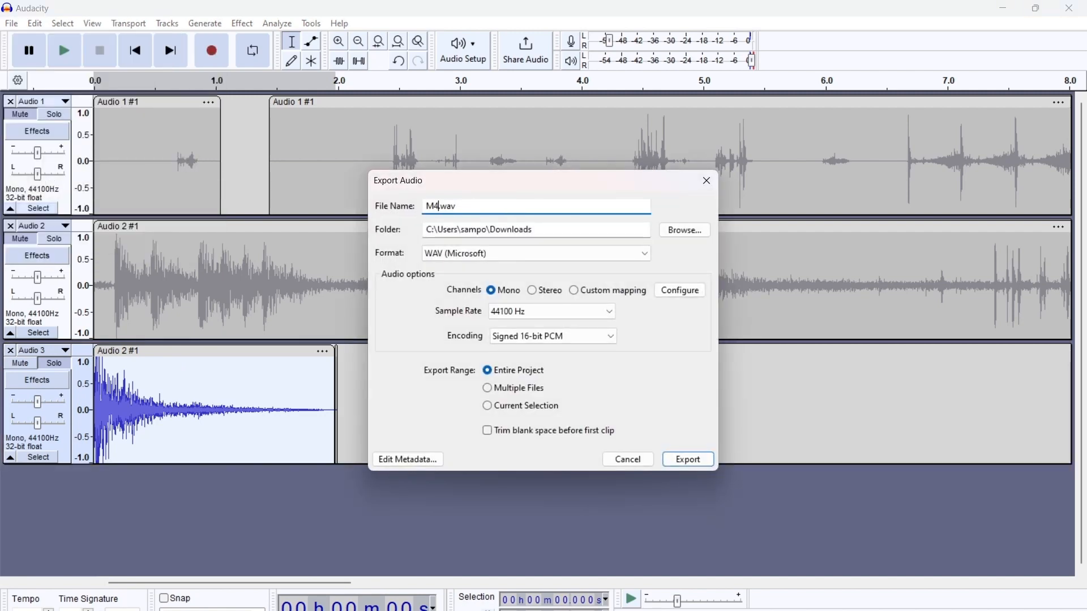
type("!")
key("BackSpace")
type("1Fire")
left_click(694, 459)
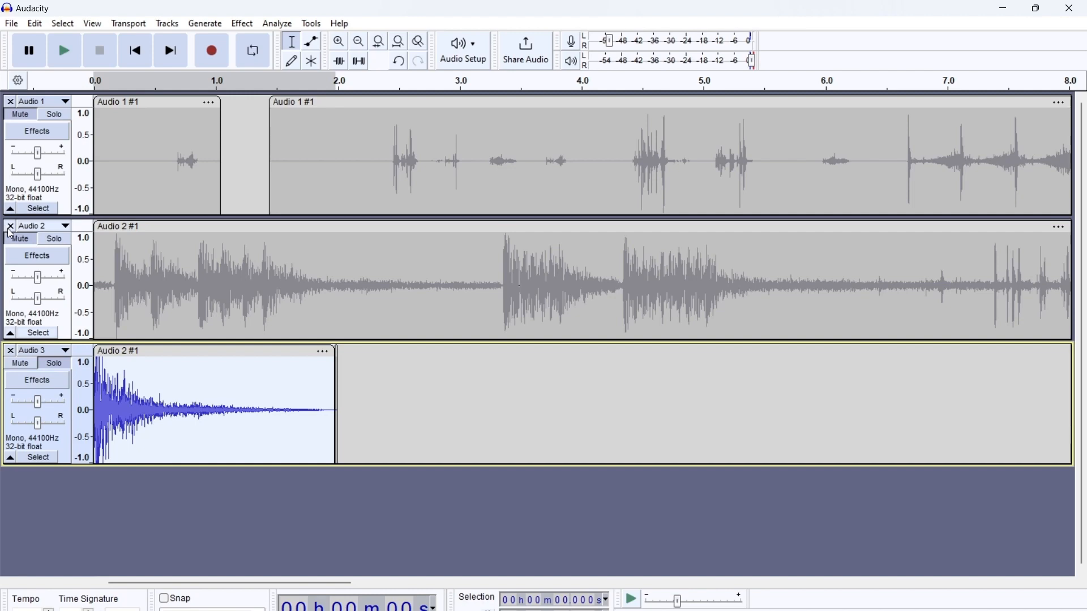
Delete the Audio 2 and Audio 1 tracks, keeping only the edited shot's track
left_click(11, 228)
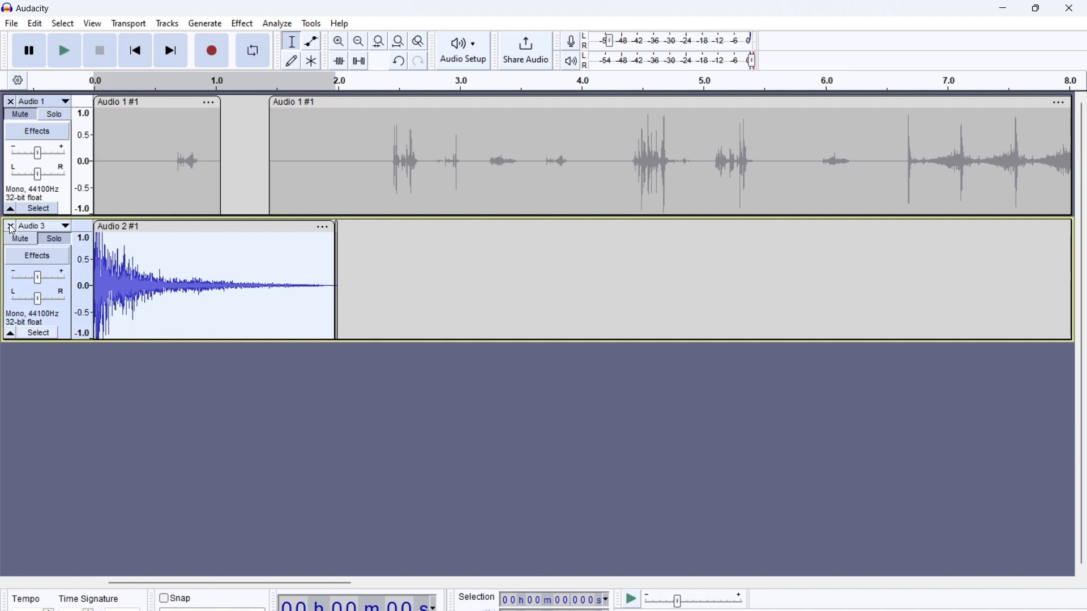
left_click(12, 104)
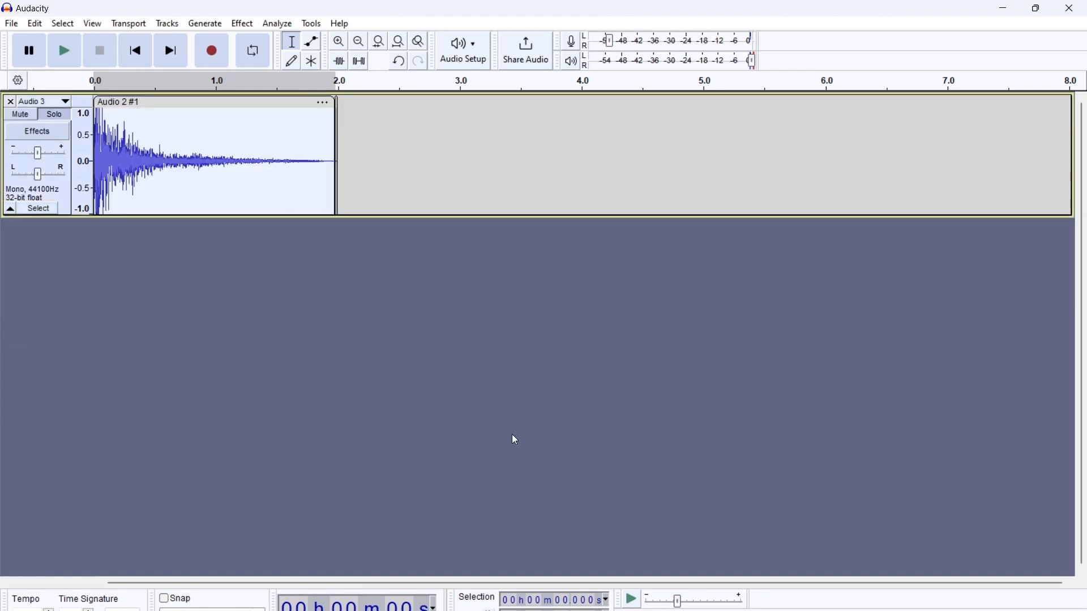
left_click(345, 160)
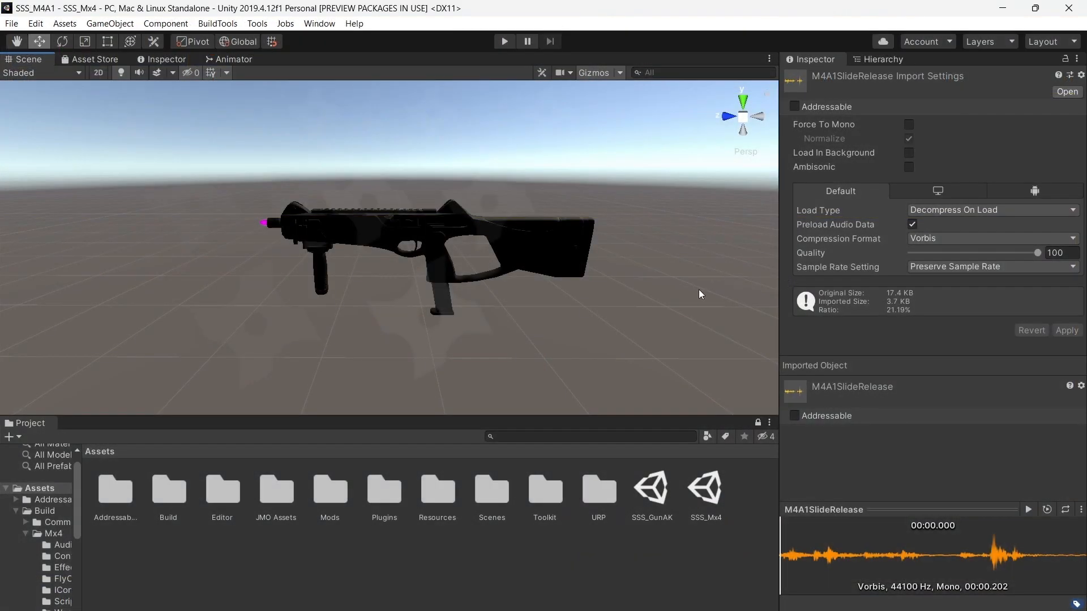
Switch to the SSS_M4A1 project in Unity and examine the gun model in the scene from both sides
left_click_drag(699, 290, 392, 291, "alt")
scroll(603, 264, "up", 6)
scroll(392, 291, "down", 3)
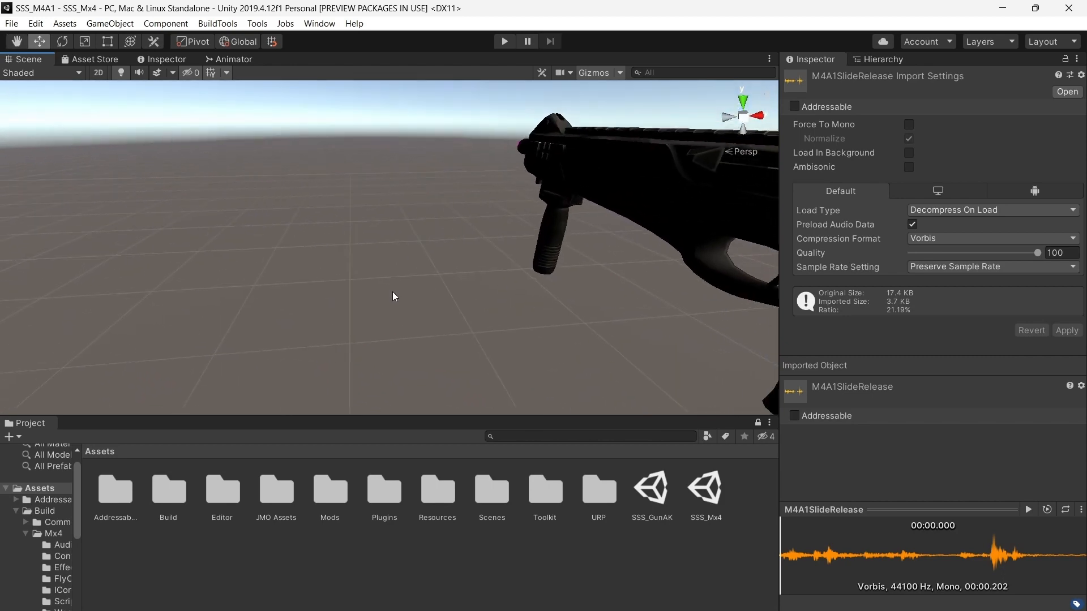
key("Right")
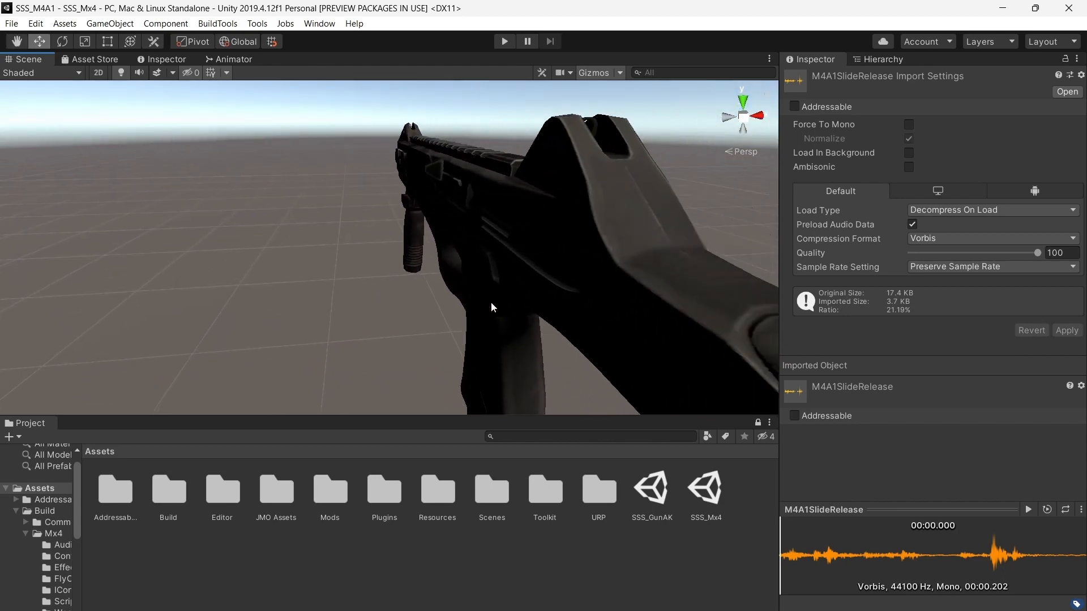
left_click_drag(488, 298, 128, 247, "alt")
scroll(251, 290, "down", 8)
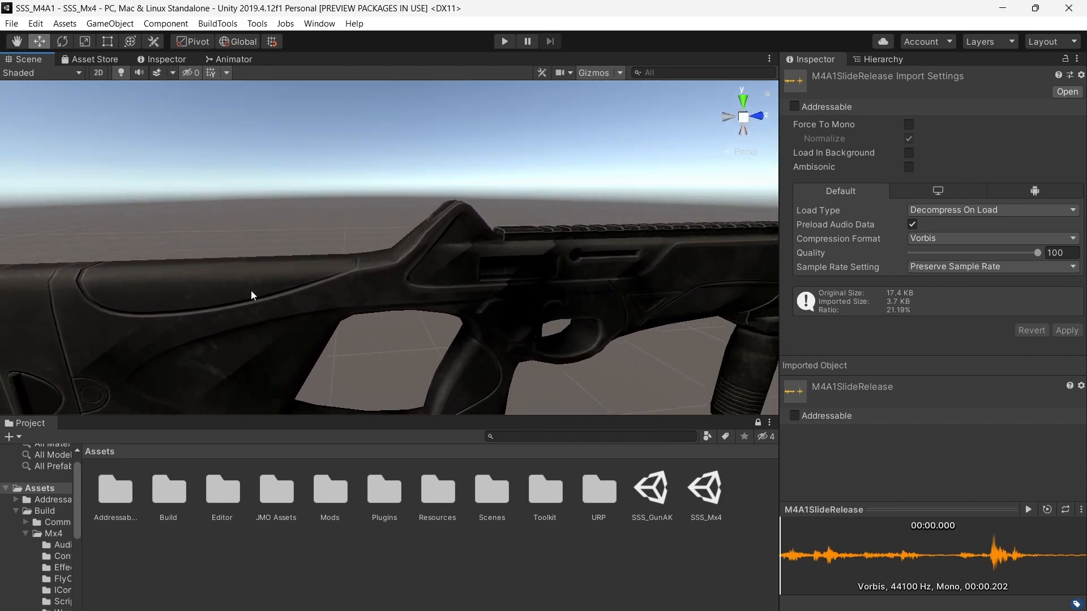
scroll(250, 291, "down", 5)
left_click_drag(359, 296, 386, 299, "alt")
right_click_drag(386, 299, 396, 296)
right_click_drag(547, 213, 334, 408)
Rename the Mx4 folder inside Build as M4A1 and open its Audio subfolder
double_click(156, 494)
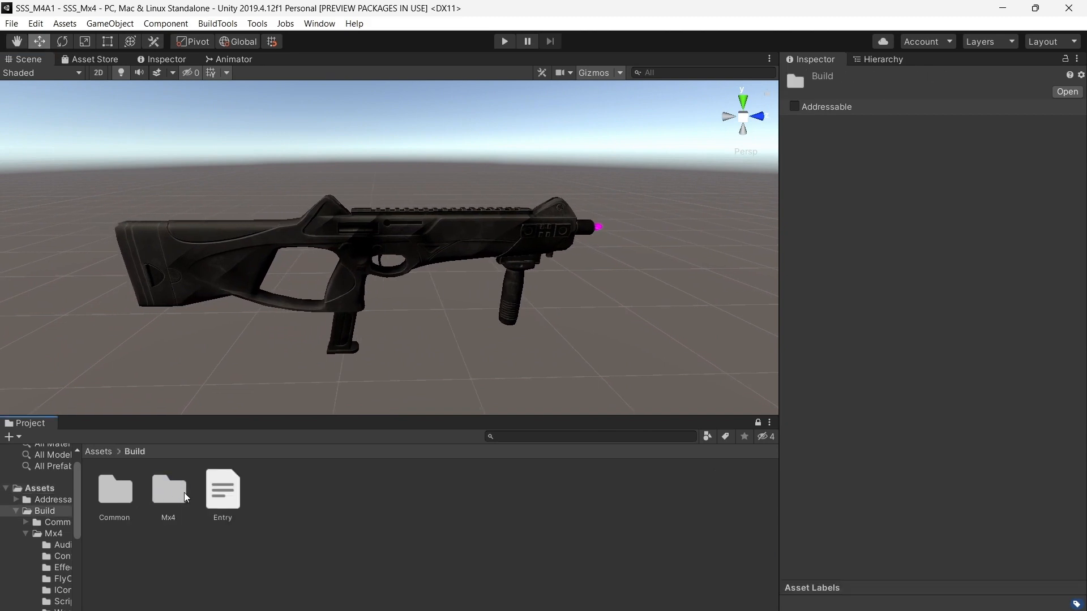
right_click(169, 491)
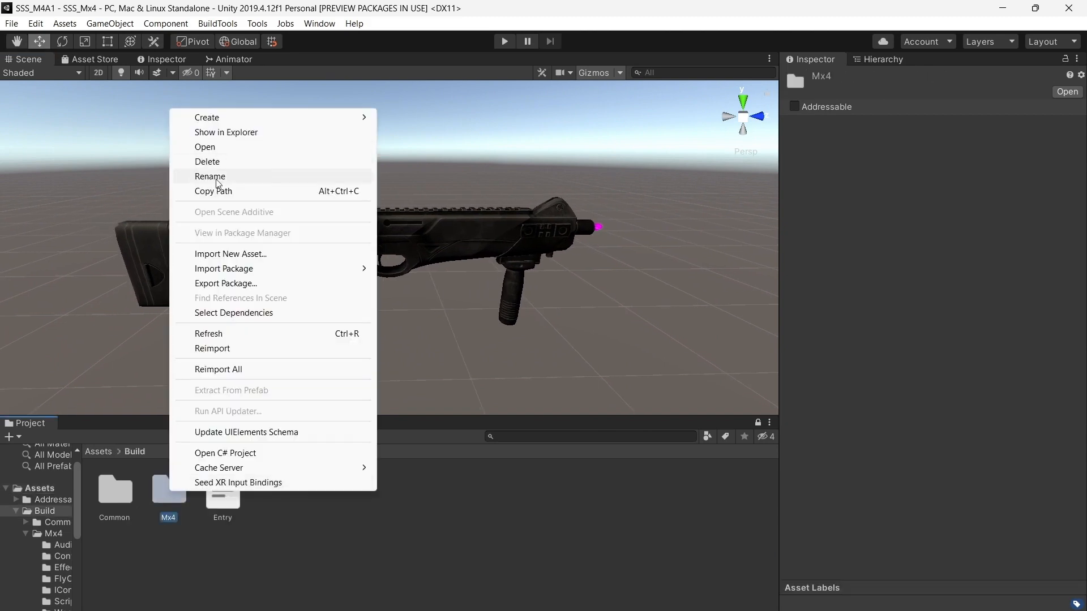
left_click(211, 177)
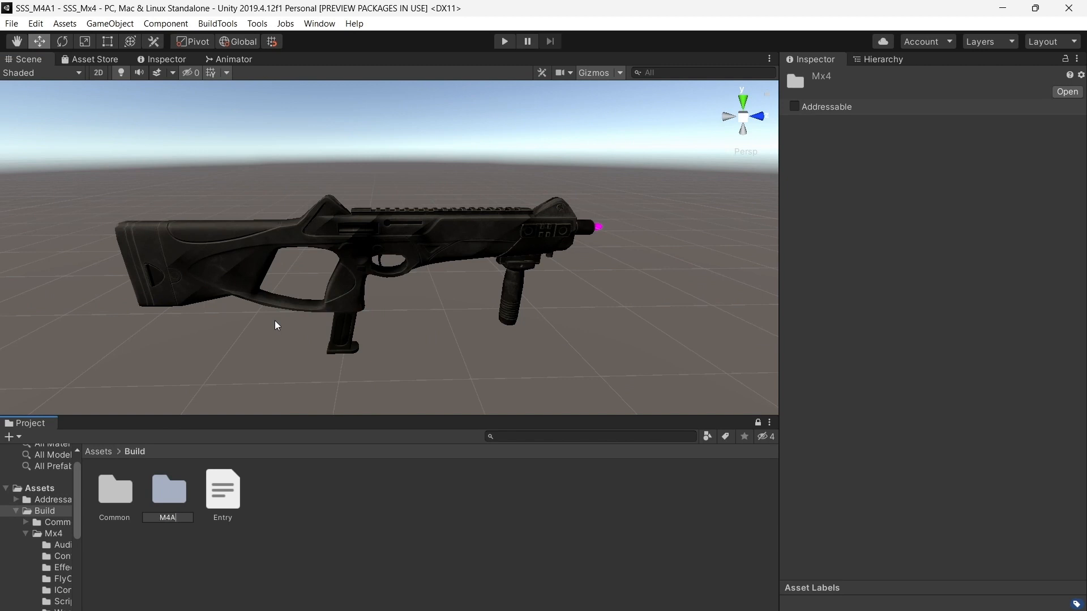
key("Return")
double_click(171, 487)
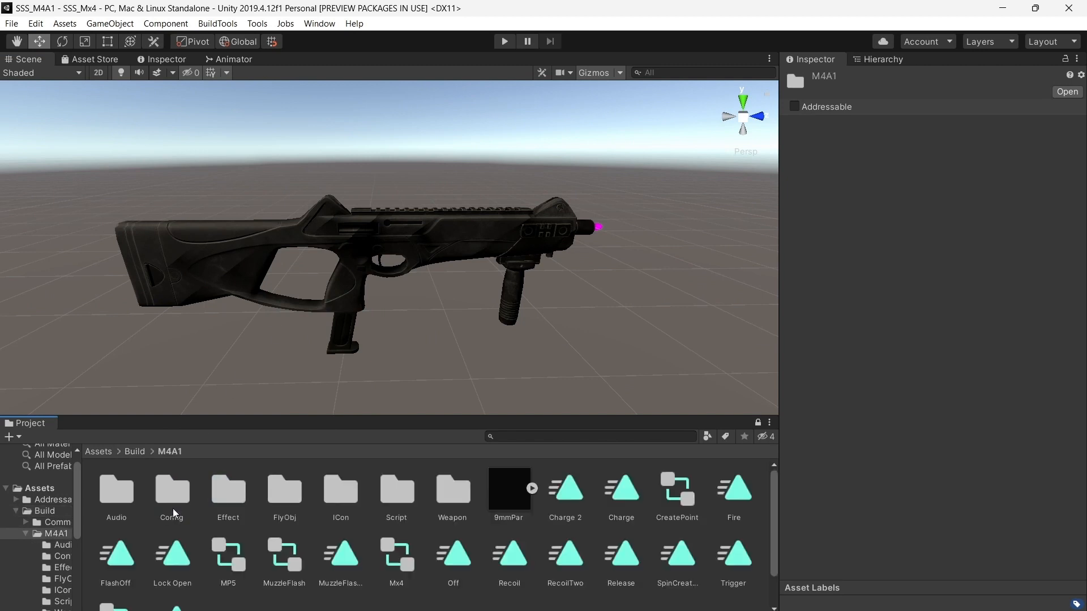
double_click(127, 490)
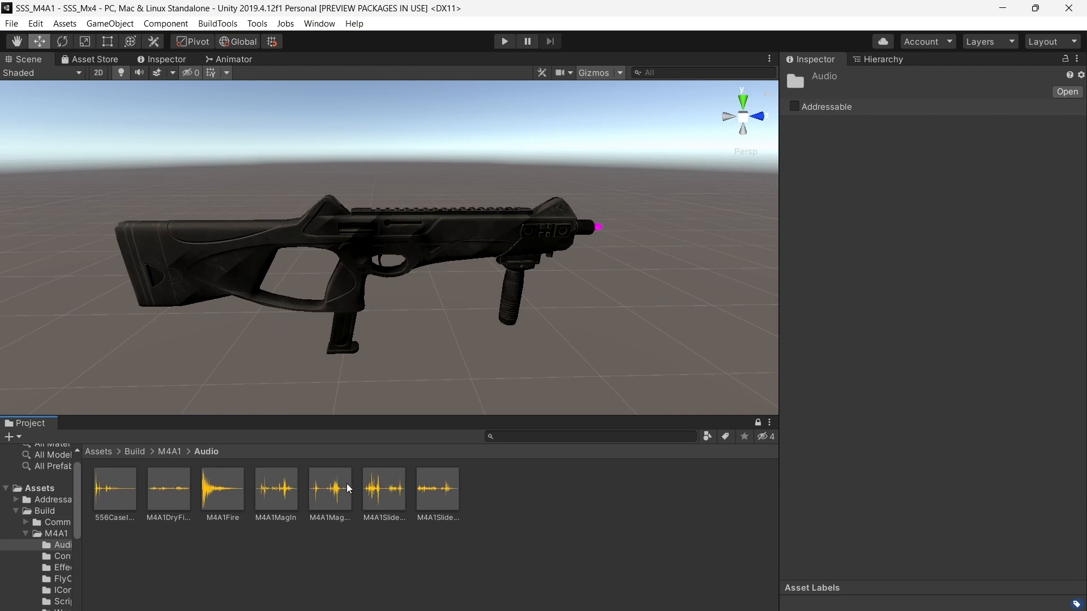
Play the 556CaseImpact clip and examine the waveforms of the M4A1 audio clips one by one
left_click(120, 498)
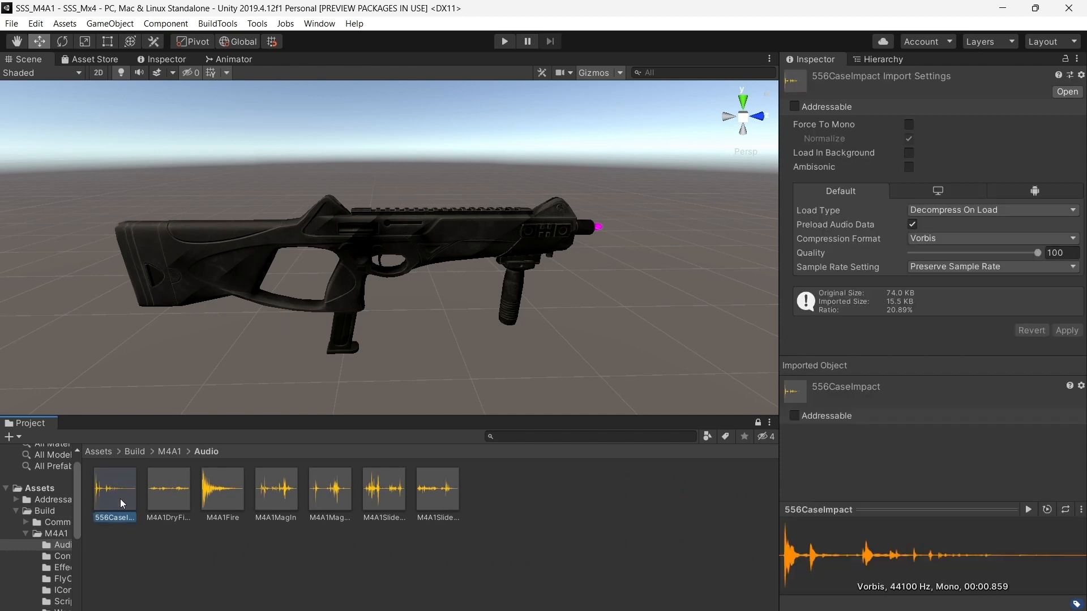
left_click(1029, 509)
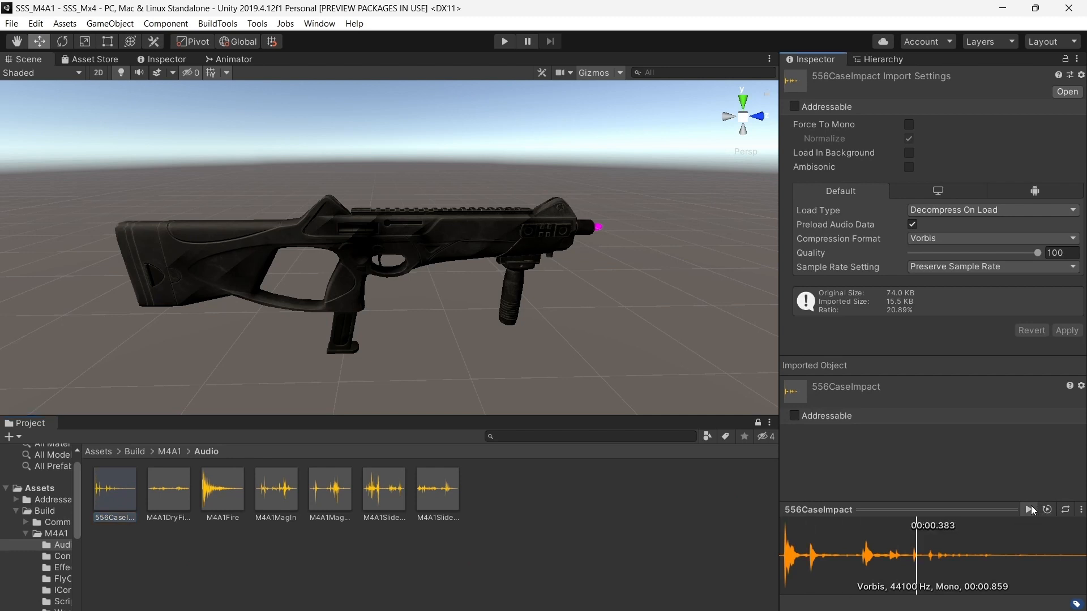
left_click(161, 493)
left_click(202, 493)
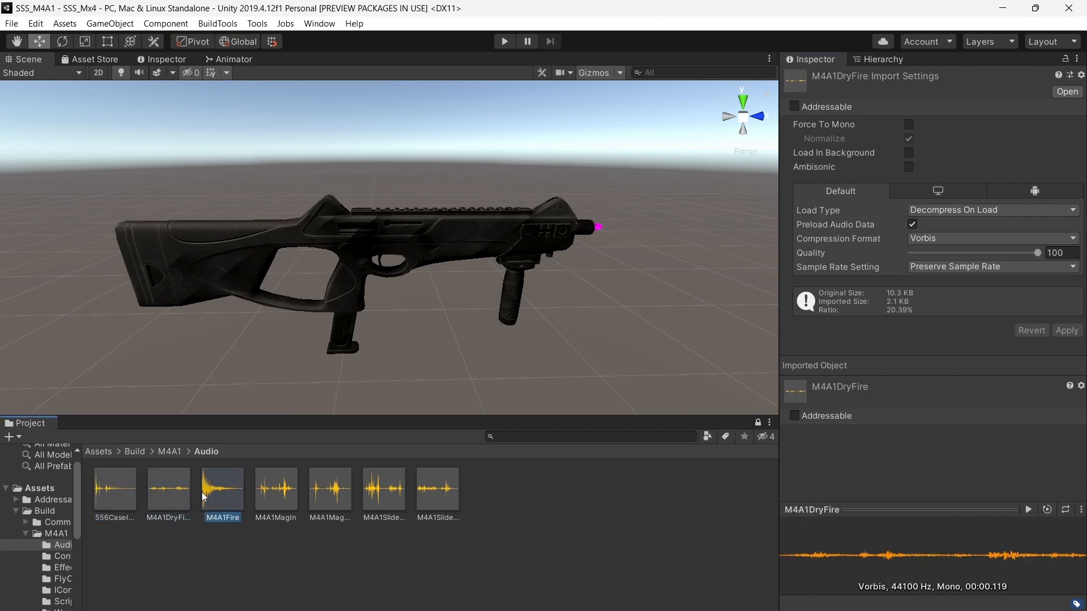
left_click(276, 491)
left_click(330, 491)
left_click(398, 488)
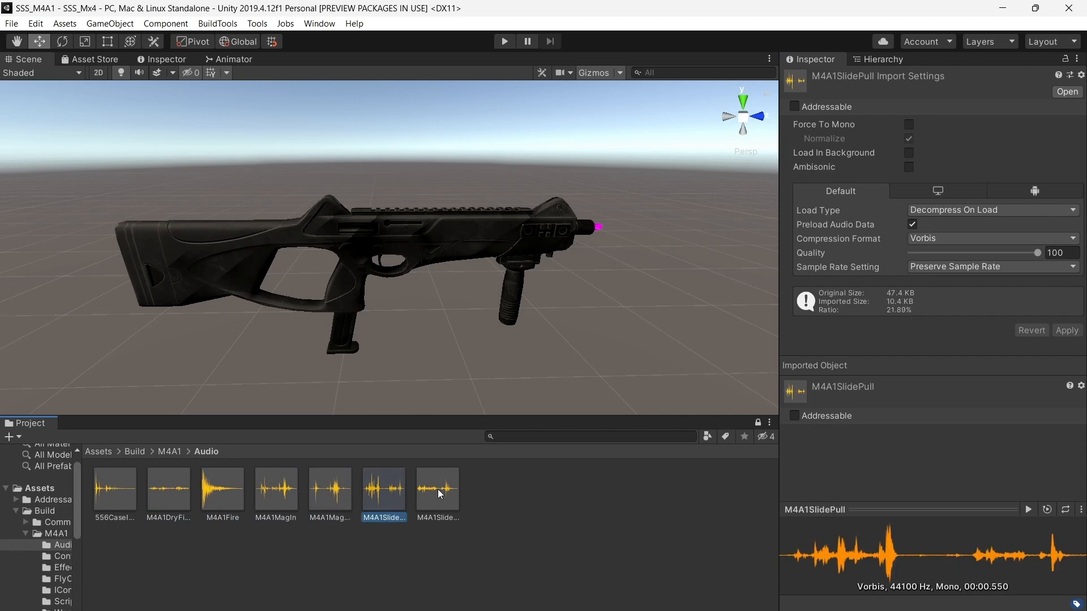
left_click(441, 493)
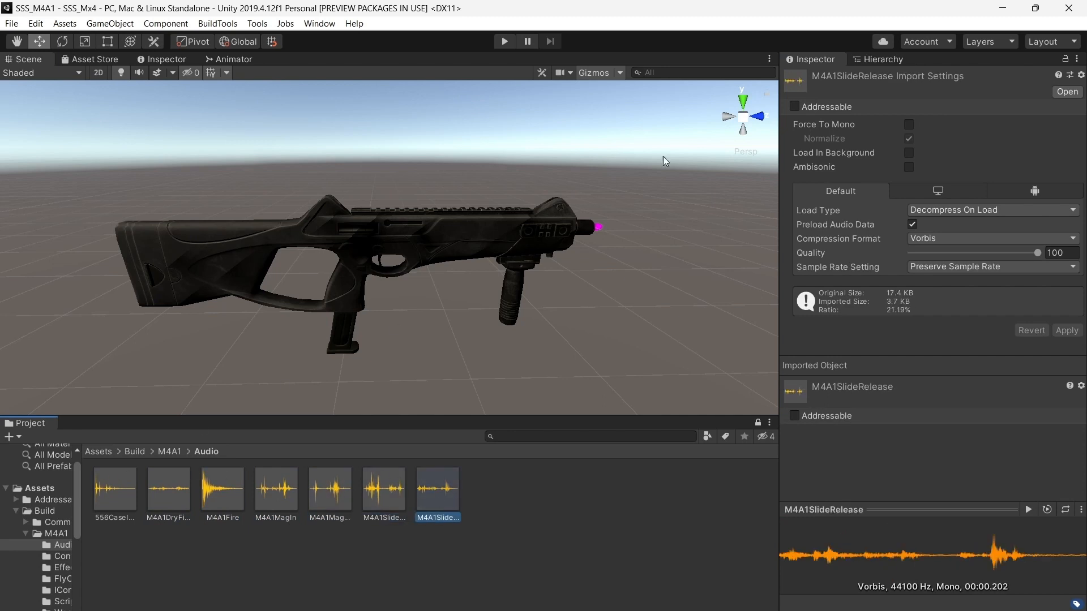
Open the M4A1 folder inside Assets > Resources and check its Acog subfolder
left_click(97, 451)
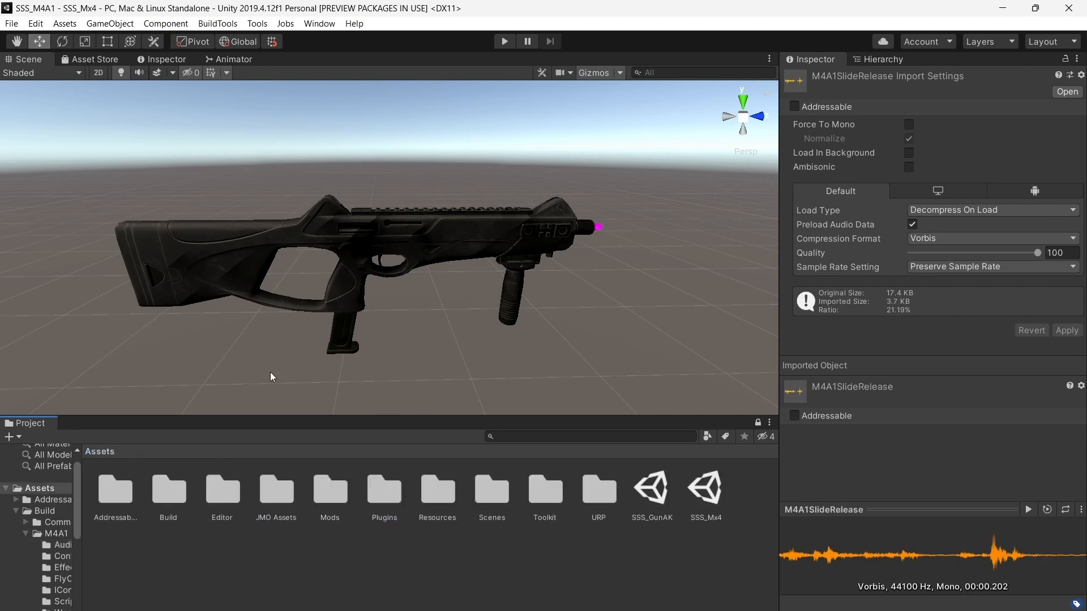
right_click_drag(390, 351, 317, 357)
key("Right")
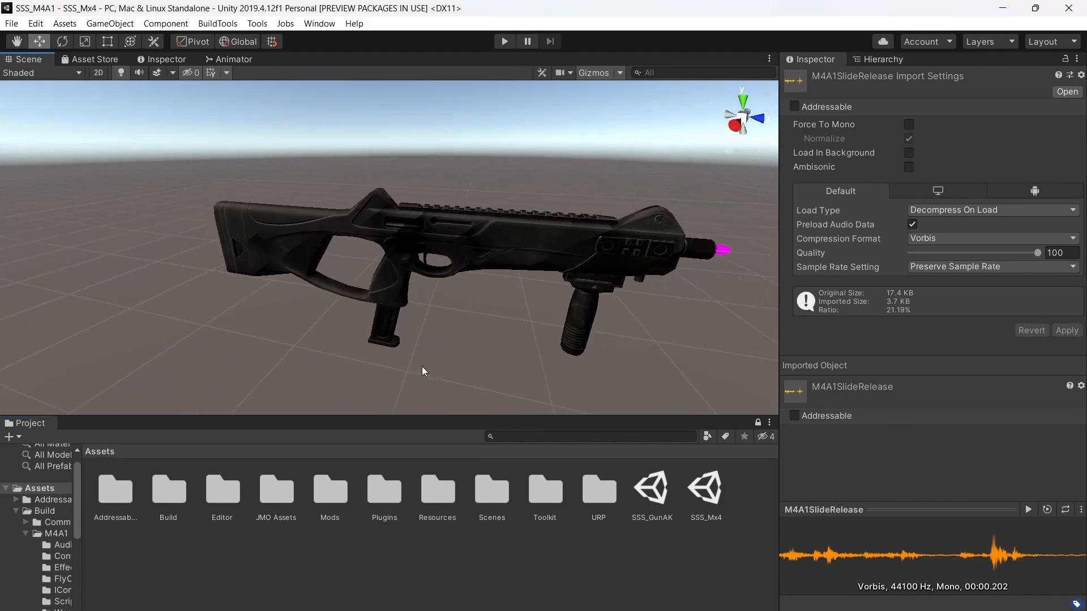
mouse_move(422, 366)
right_mouse_down()
mouse_move(406, 367)
mouse_move(430, 349)
right_mouse_up()
key("Left")
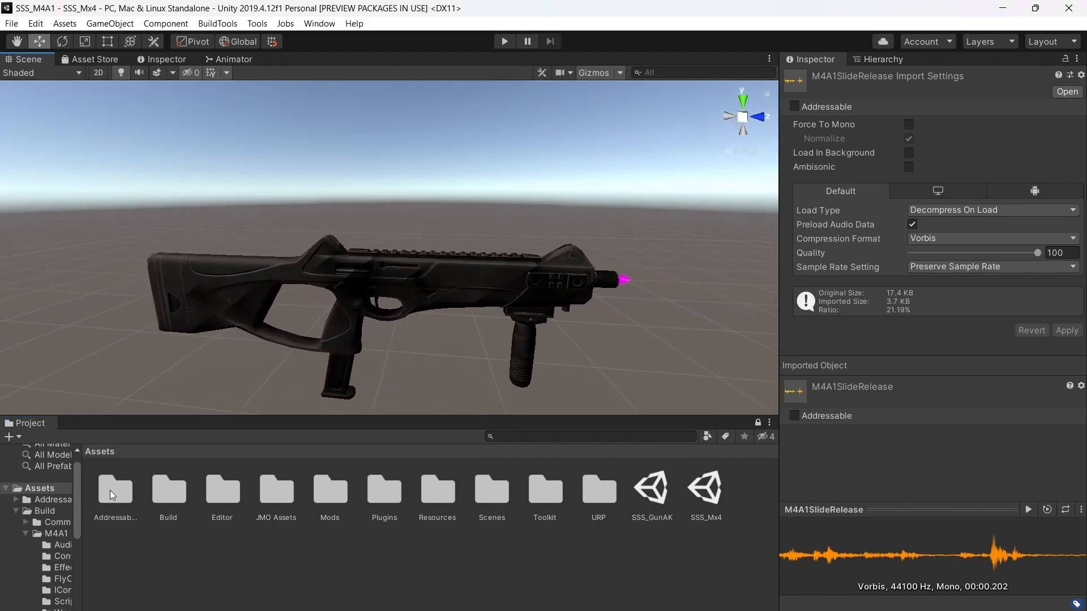
double_click(437, 497)
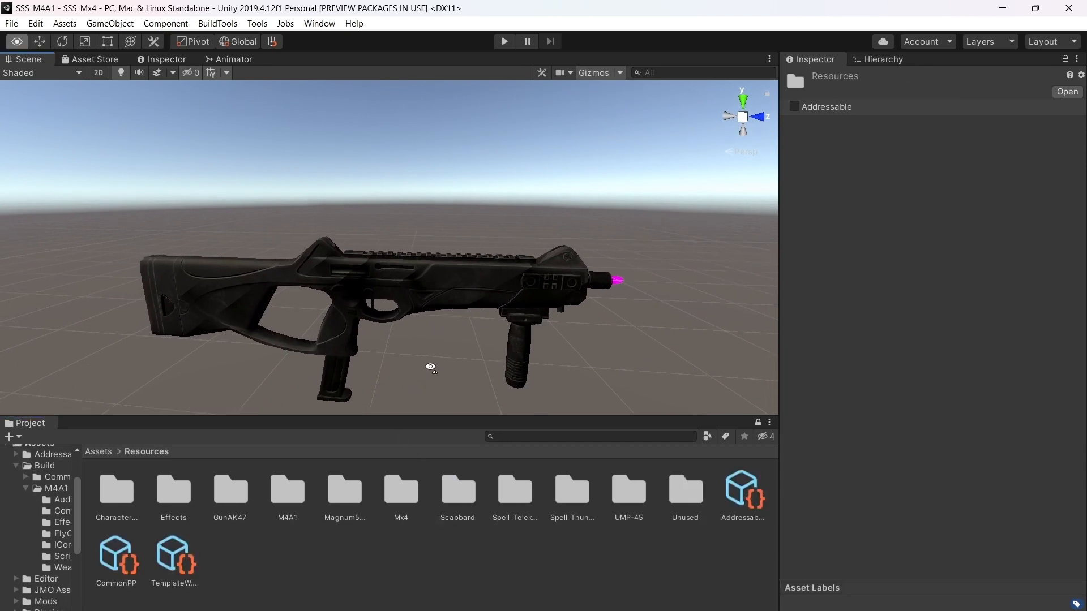
double_click(294, 499)
right_click_drag(337, 377, 357, 369)
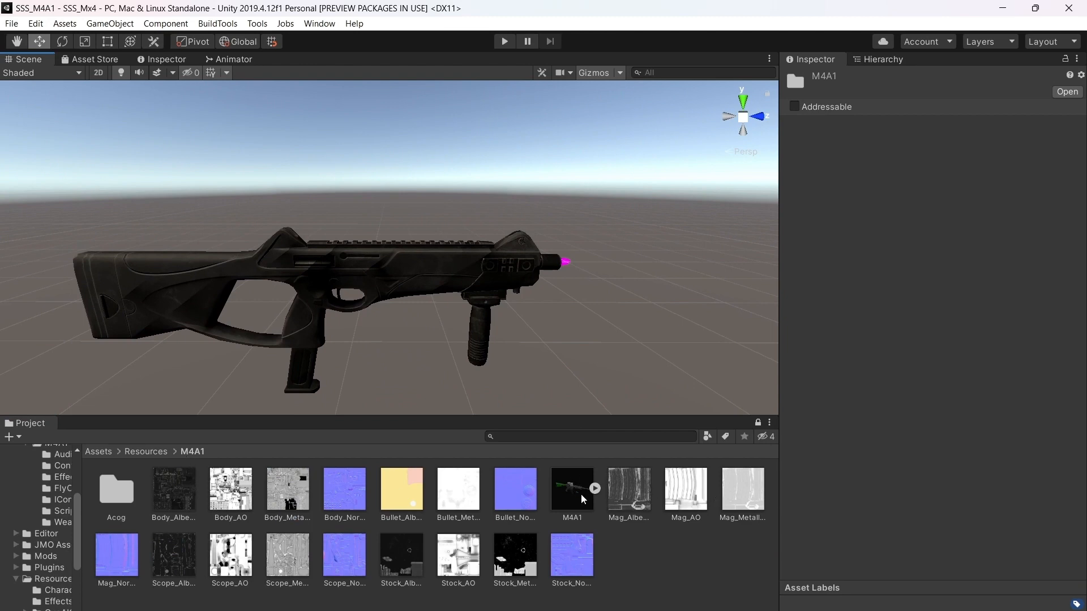
double_click(115, 489)
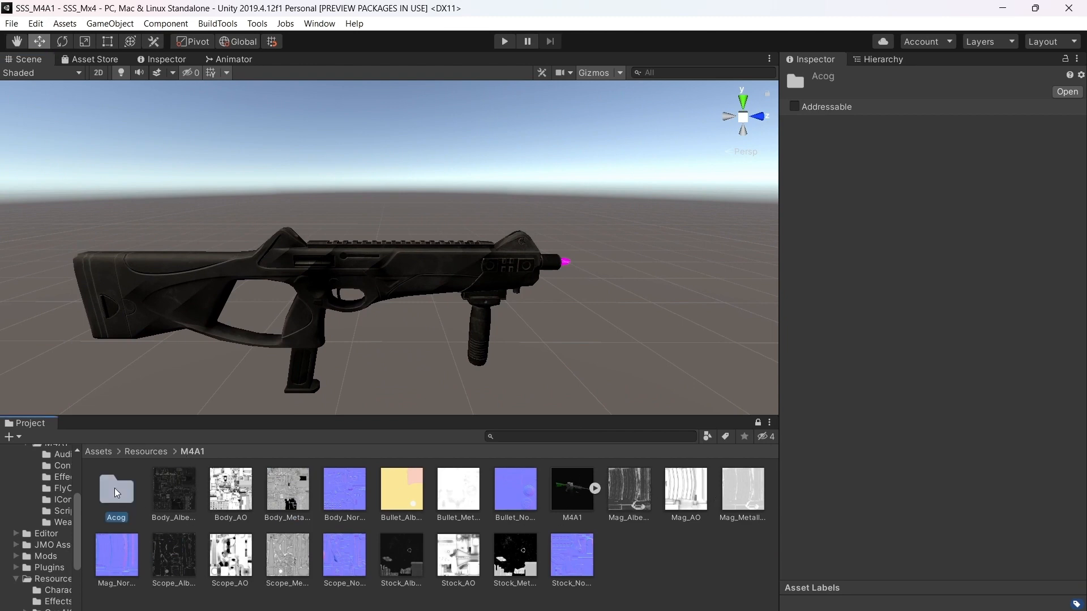
left_click(195, 452)
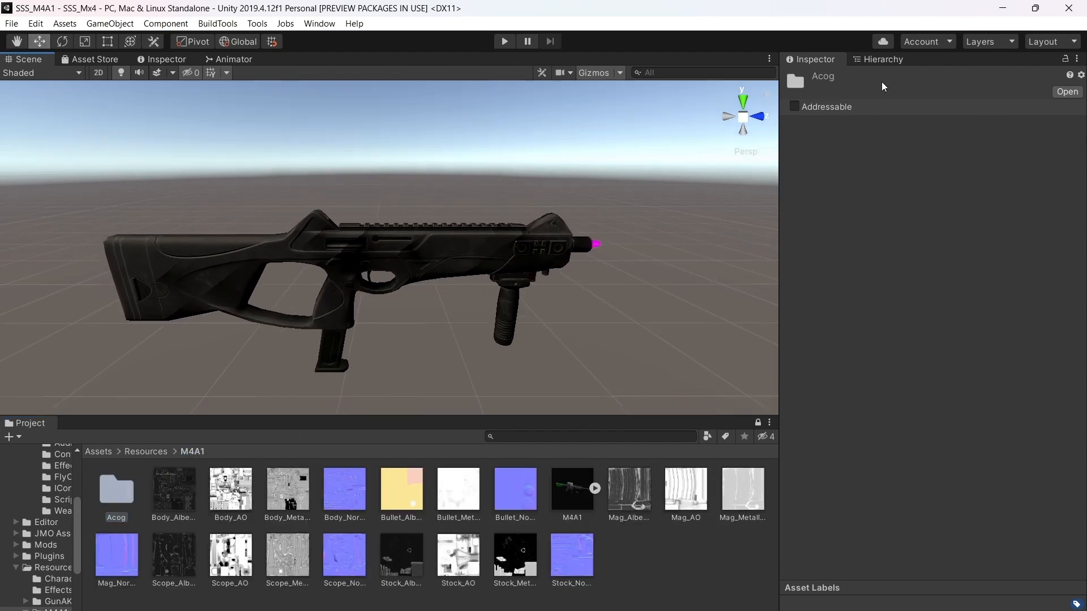
Create a material named M4A1-1 in the Resources M4A1 folder and set its Render Face to Both
right_click(666, 573)
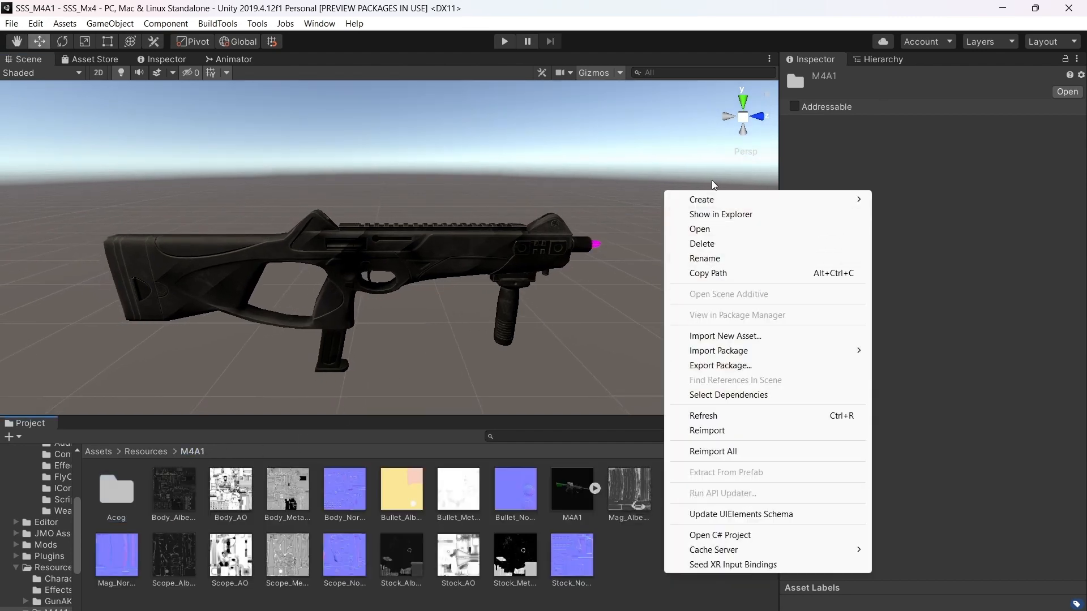
mouse_move(708, 199)
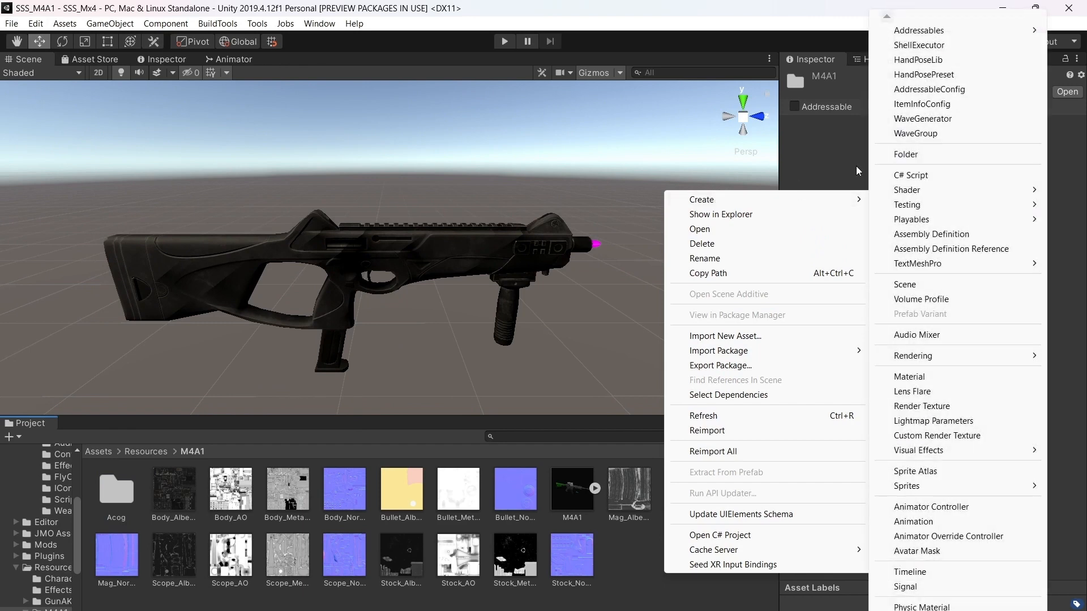
left_click(930, 378)
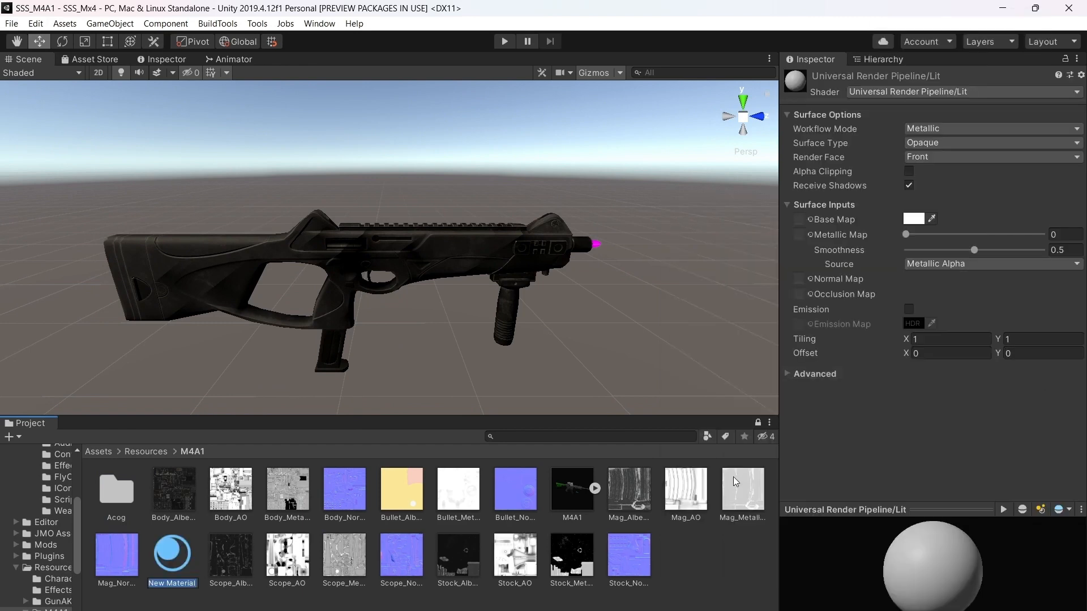
type("M4A1-1")
key("Return")
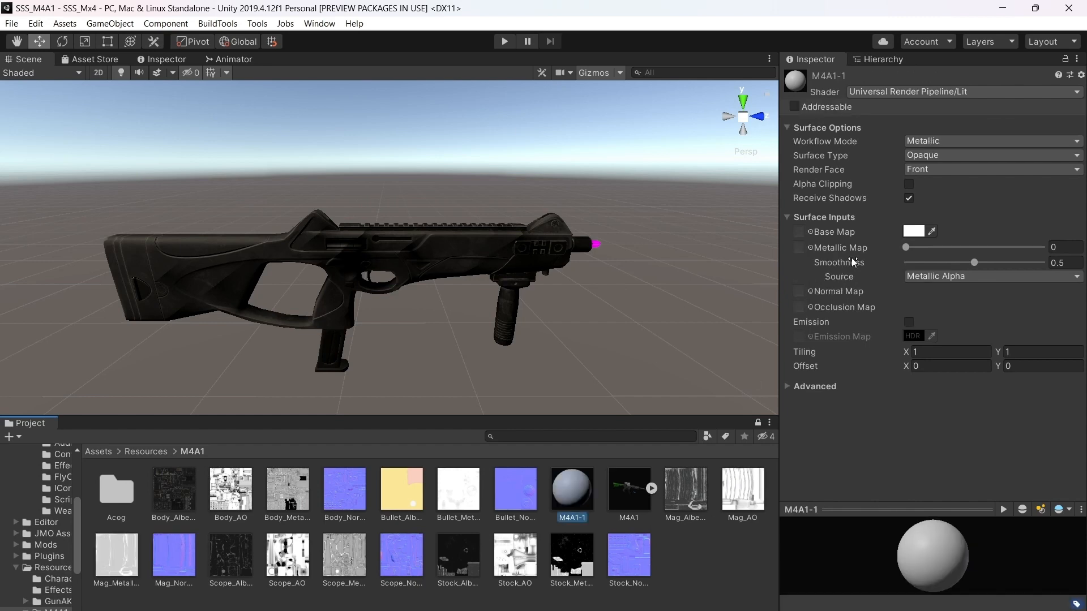
left_click(942, 169)
left_click(944, 216)
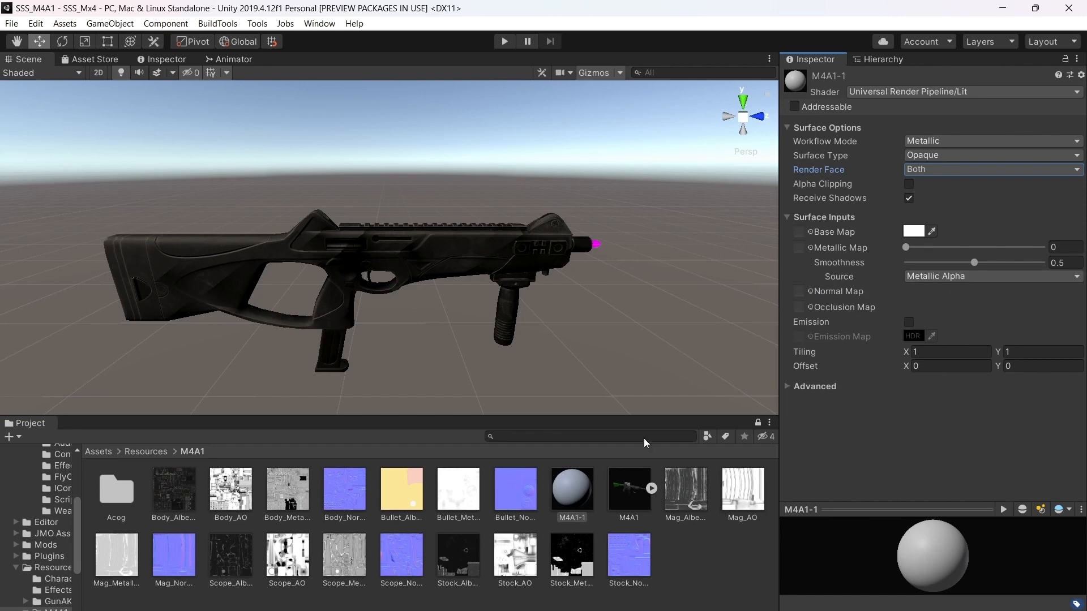
Duplicate the M4A1-1 material twice so the gun has three matching materials
left_click(575, 490)
key("ctrl+d")
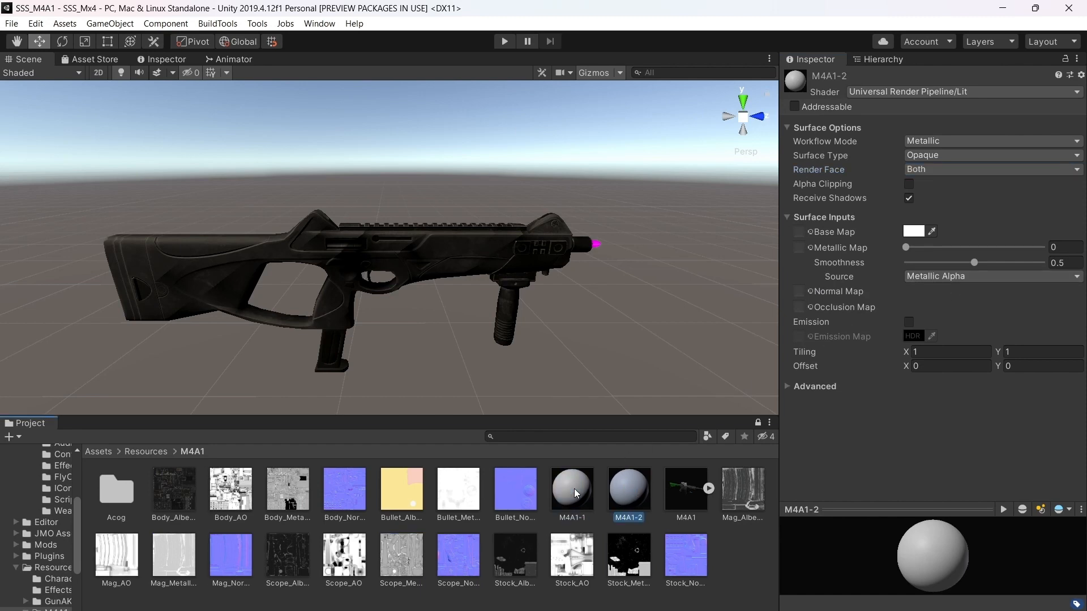
key("ctrl+d")
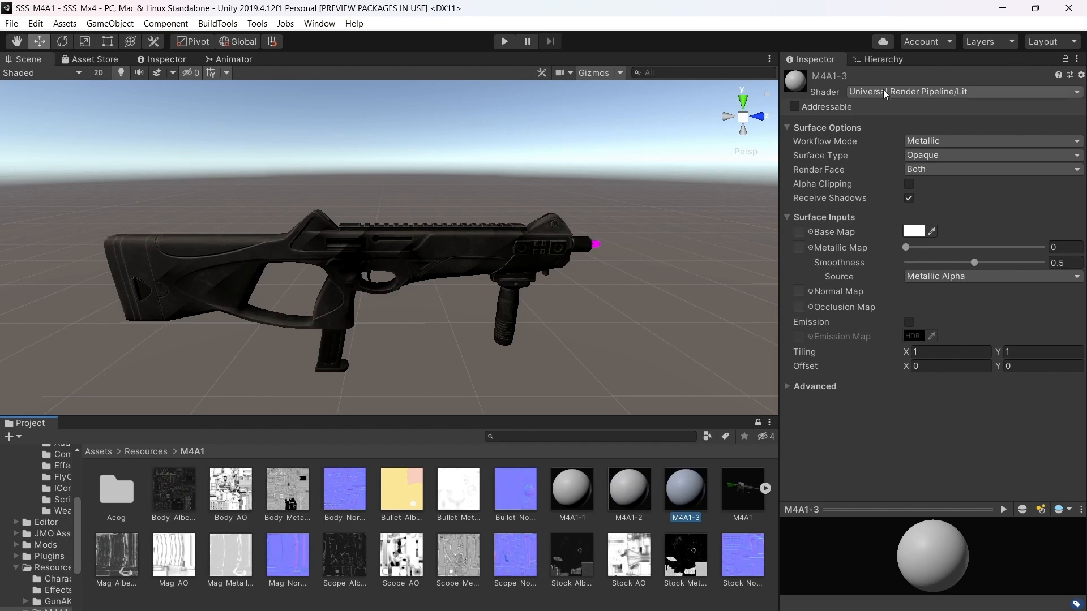
Duplicate the Mx4 object in the scene and rename the copy M4A1
left_click(883, 59)
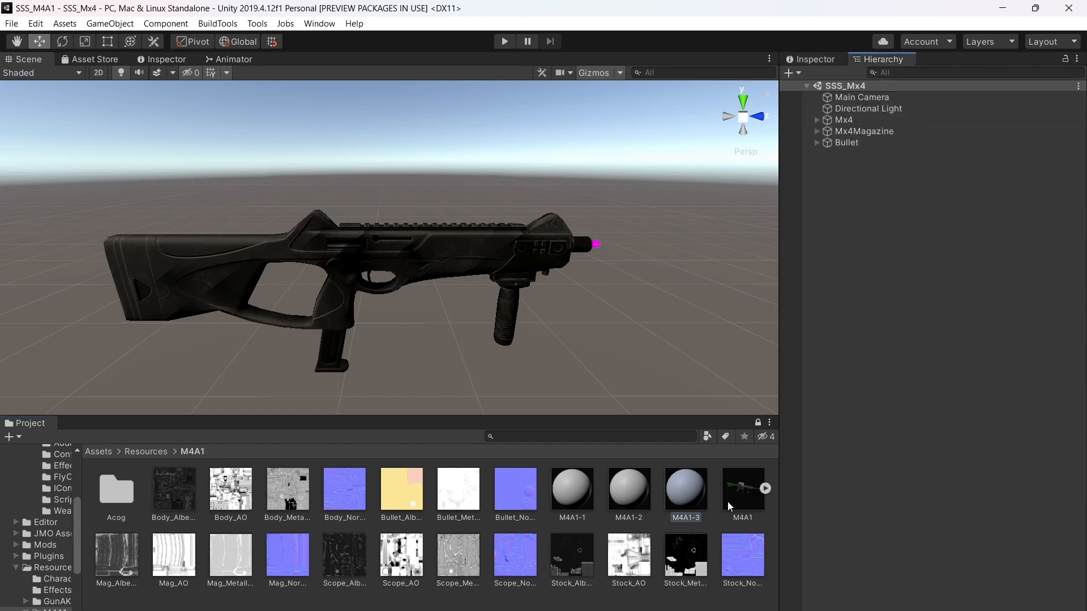
left_click(838, 124)
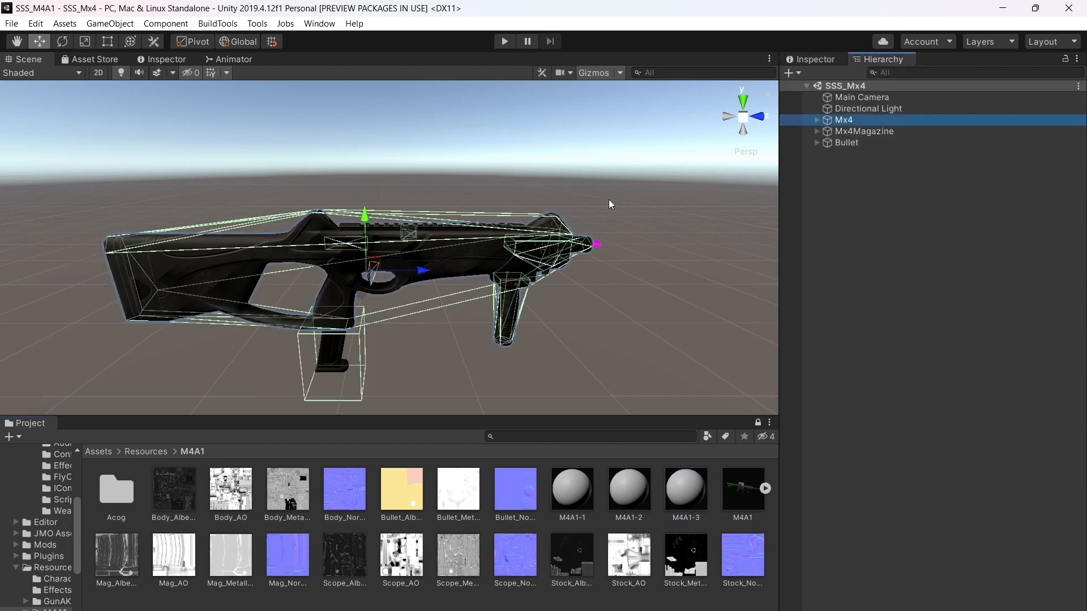
right_click_drag(609, 199, 611, 213)
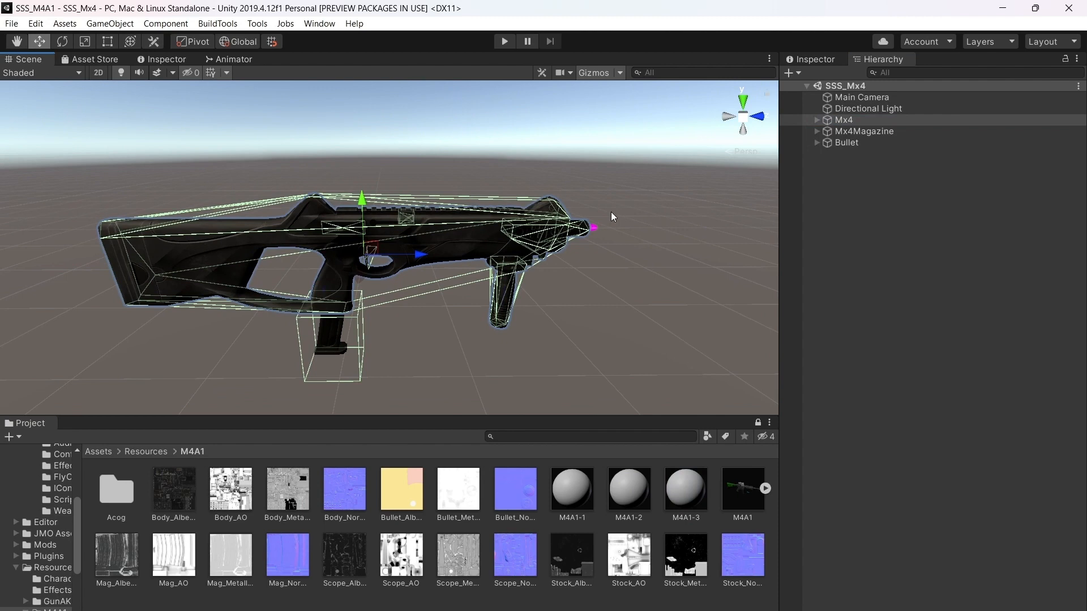
key("ctrl+d")
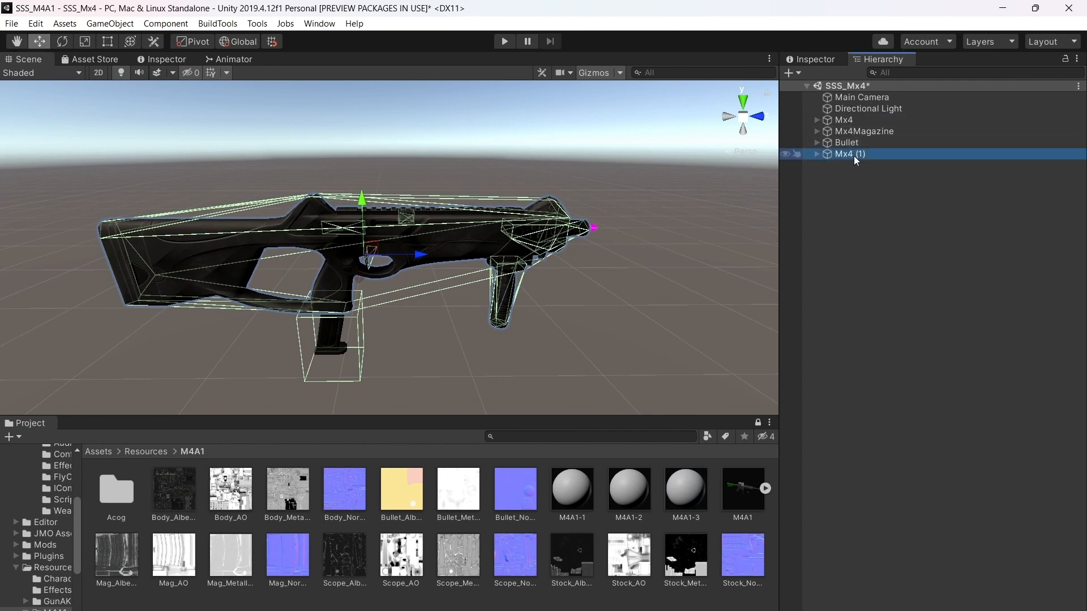
right_click(854, 154)
left_click(895, 201)
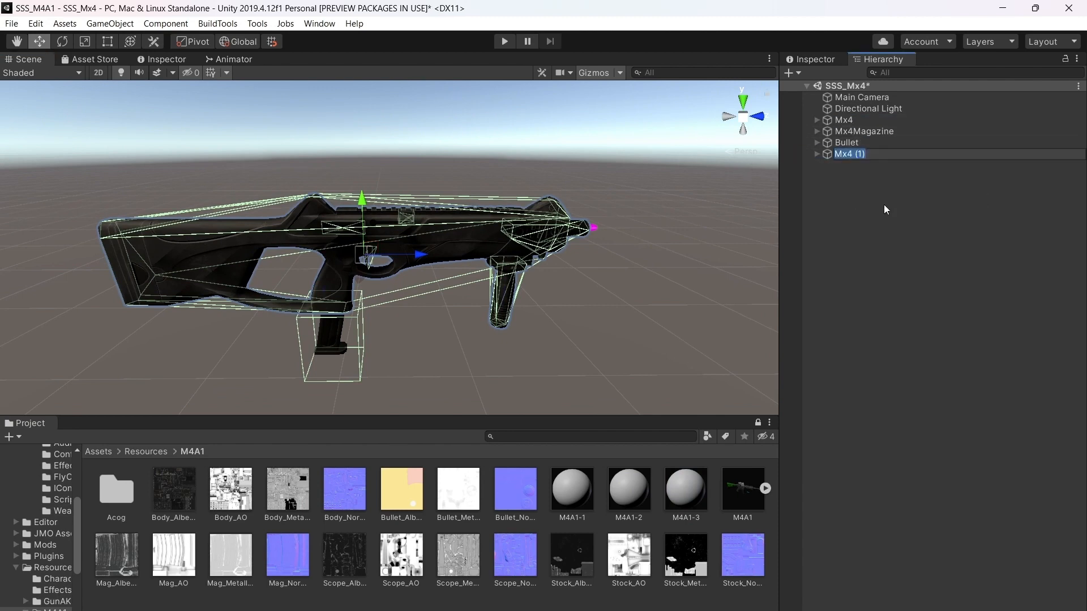
type("M4A1")
key("Return")
Move the M4A1 copy sideways along the X axis, clear of the original Mx4 gun
left_click_drag(360, 281, 354, 292)
right_click_drag(476, 244, 472, 296)
scroll(443, 287, "down", 2)
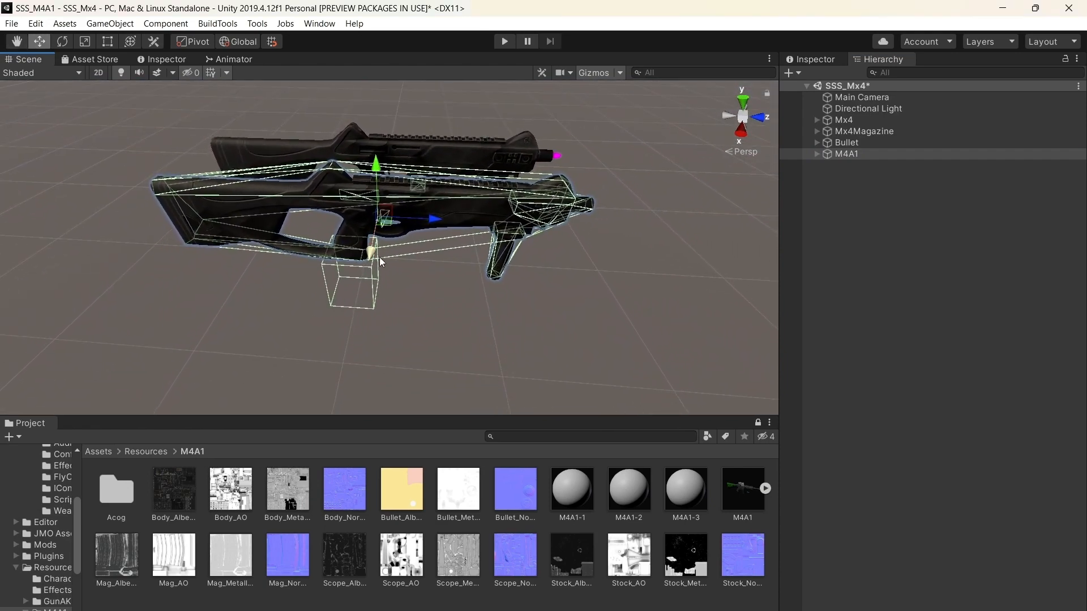
left_click_drag(372, 252, 365, 280)
right_click_drag(391, 264, 396, 236)
right_click_drag(576, 267, 594, 243)
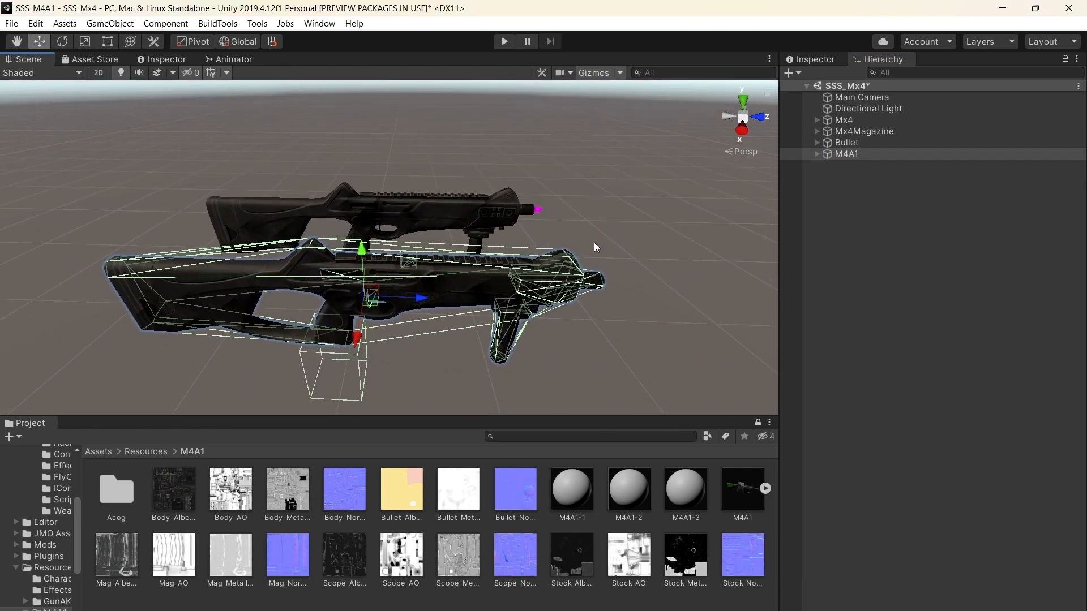
Delete the Mx4 model child from inside the M4A1 object
left_click(821, 155)
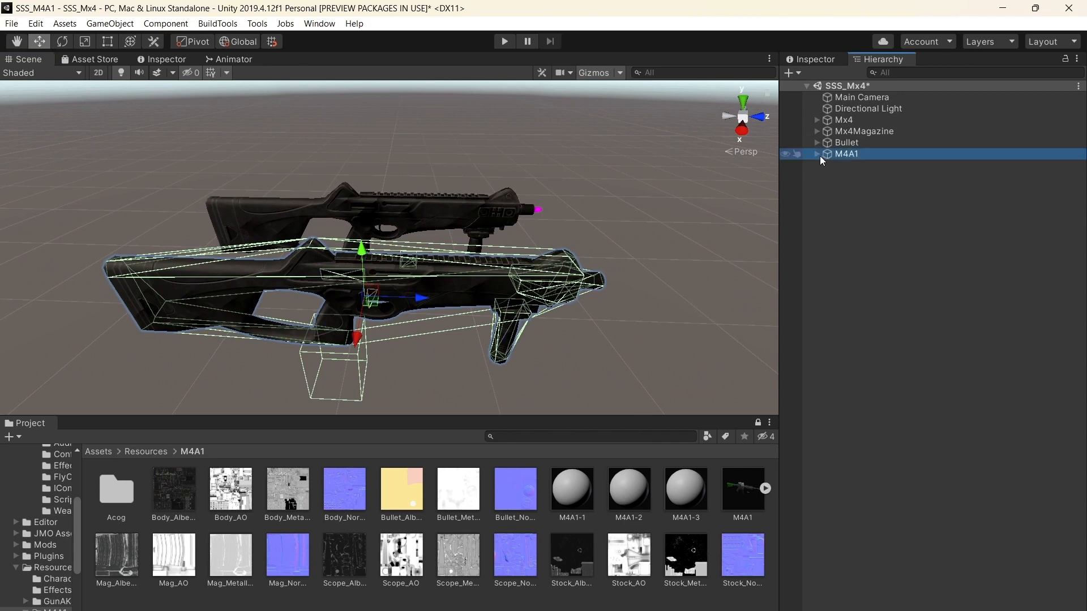
left_click(817, 154)
left_click(849, 165)
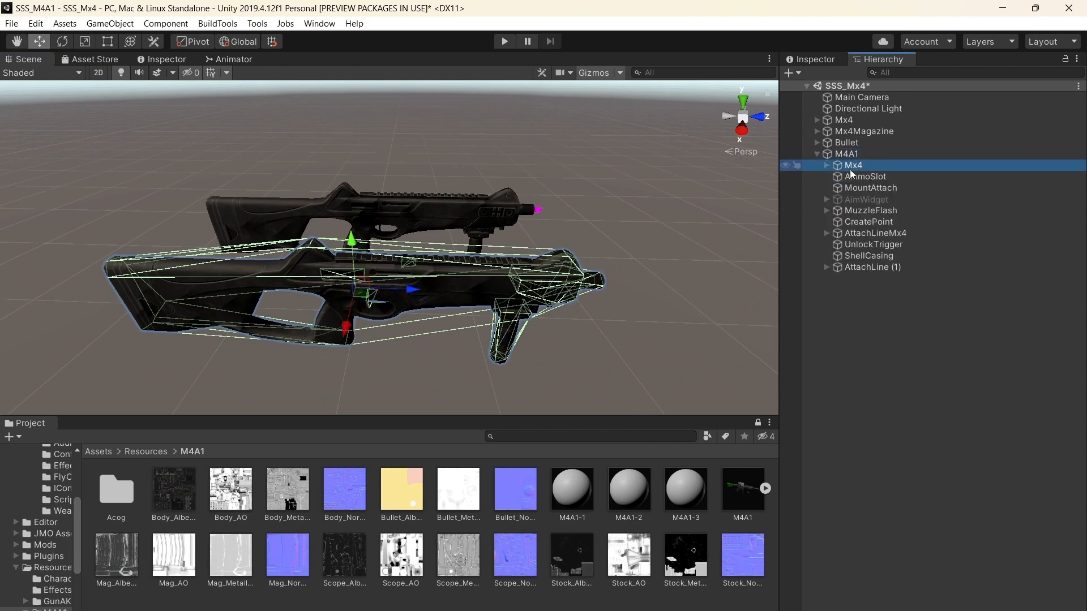
right_click(849, 165)
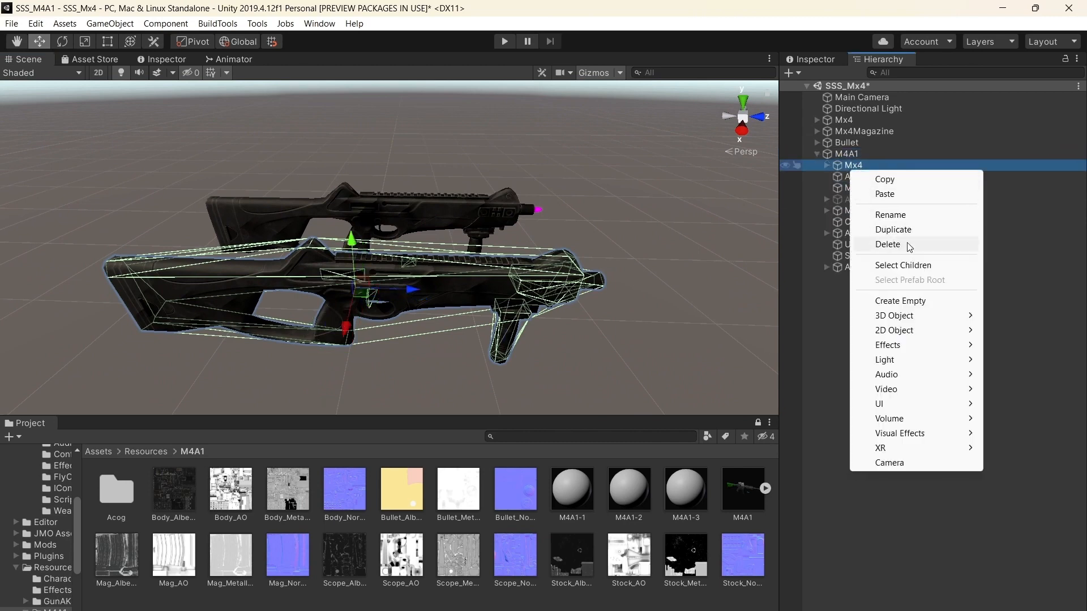
left_click(888, 245)
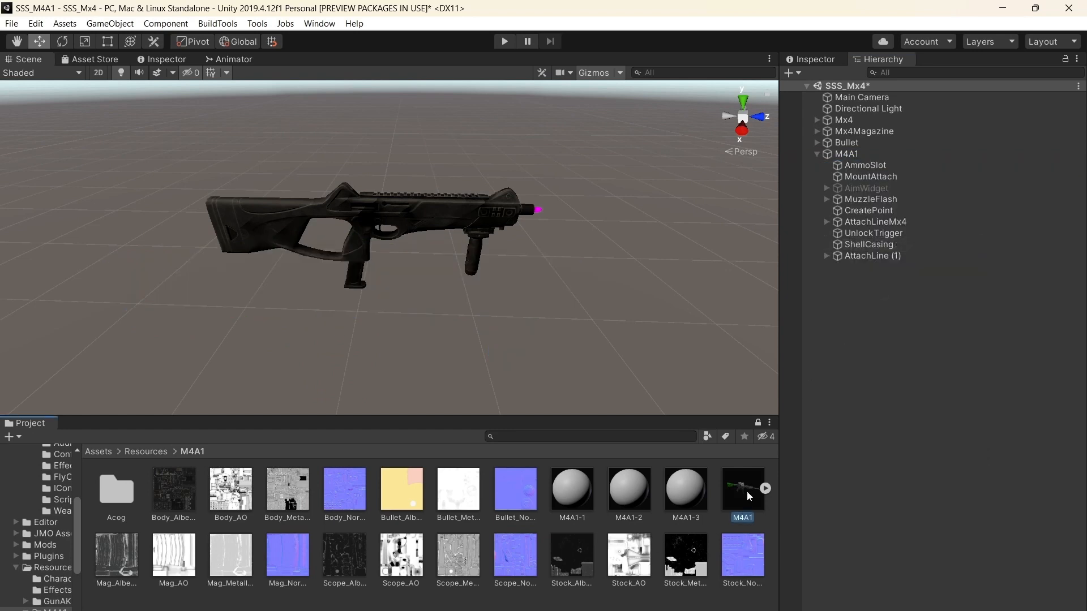
Add the M4A1 model asset as a child of the M4A1 object and unpack its prefab completely
left_click_drag(747, 491, 849, 155)
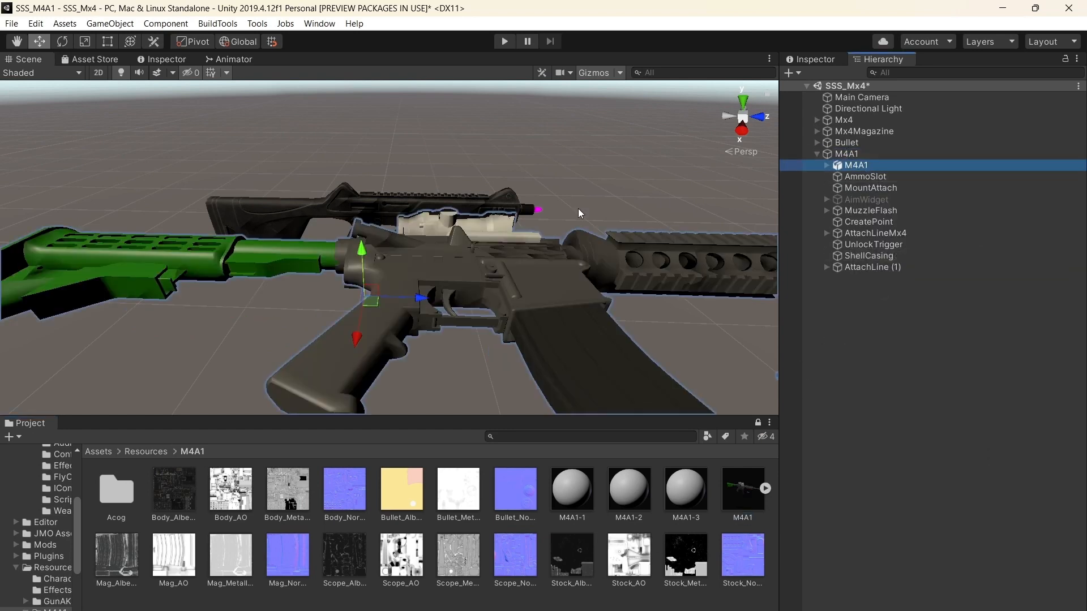
right_click(859, 165)
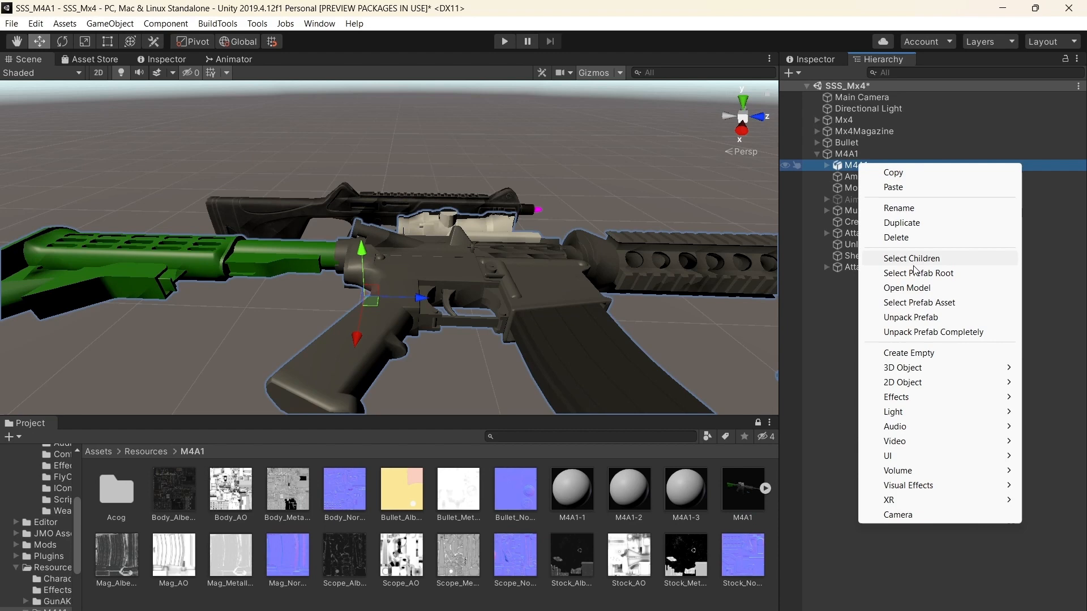
left_click(928, 333)
Set the Z rotation of the M4A1 model inside the M4A1 object to -90 so the rifle stands upright
right_click_drag(635, 182, 825, 39)
left_click(813, 59)
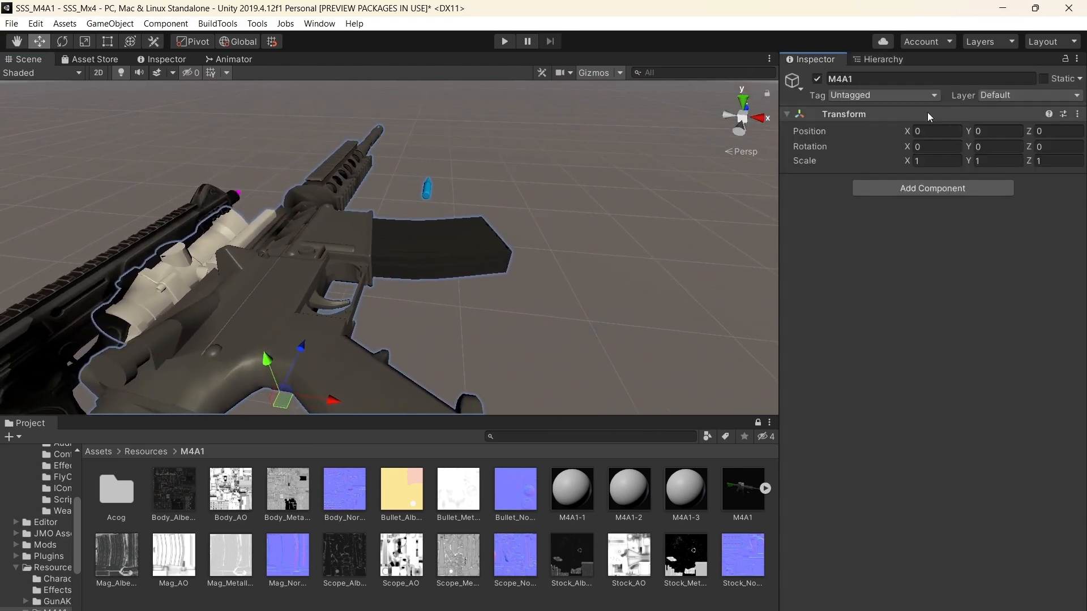
left_click(996, 146)
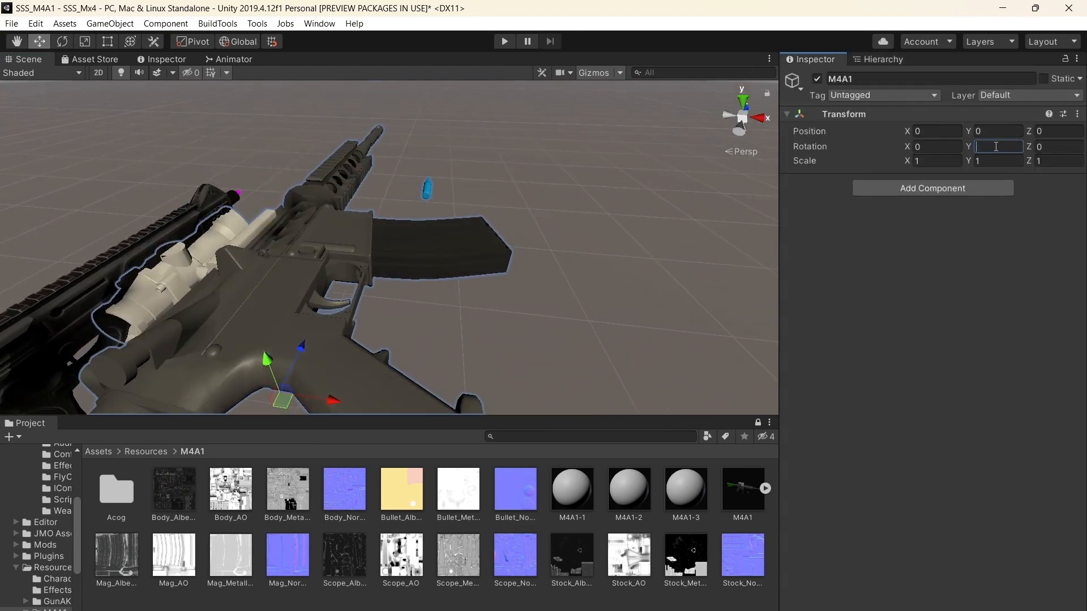
left_click(937, 146)
type("9")
key("BackSpace")
left_click(1053, 146)
type("9")
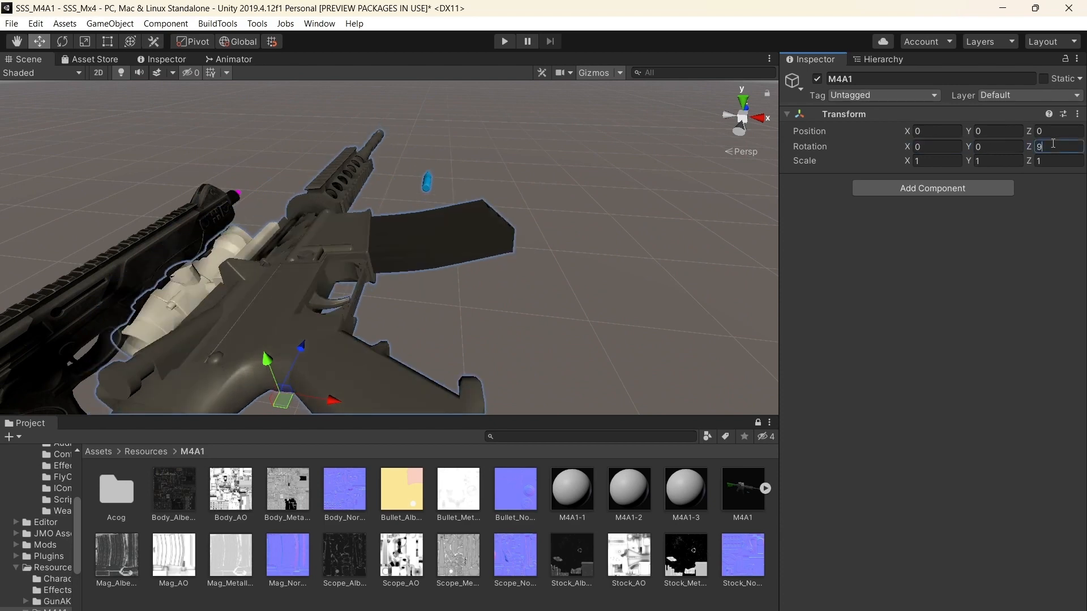
type("0-90")
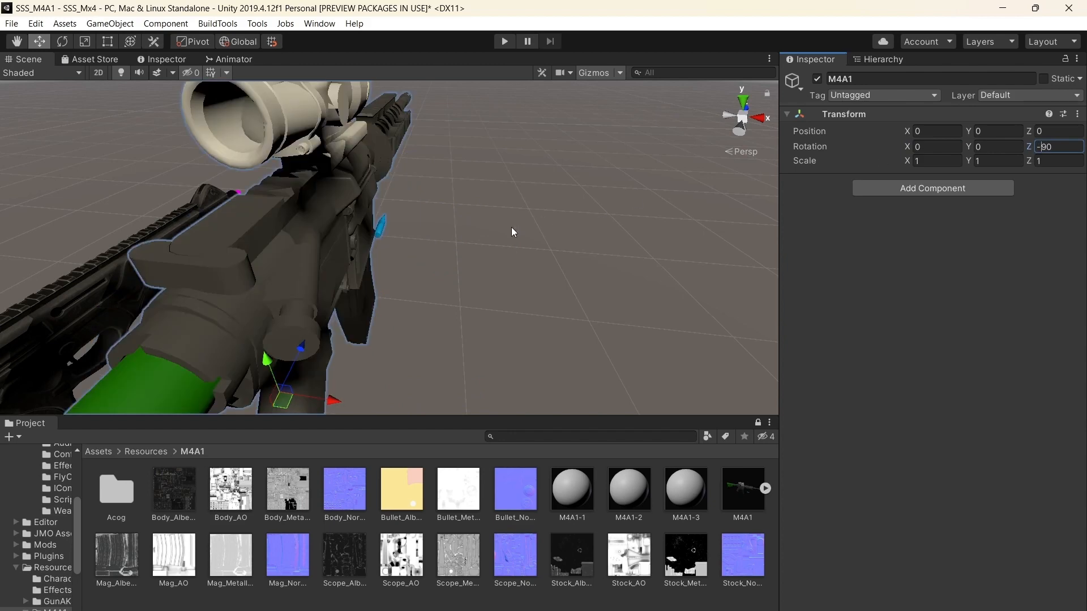
Examine the rotated M4A1 model from several sides and compare its size and orientation with the Mx4
left_click_drag(511, 226, 439, 214, "alt")
scroll(294, 263, "up", 4)
right_click_drag(439, 214, 525, 208)
key("s")
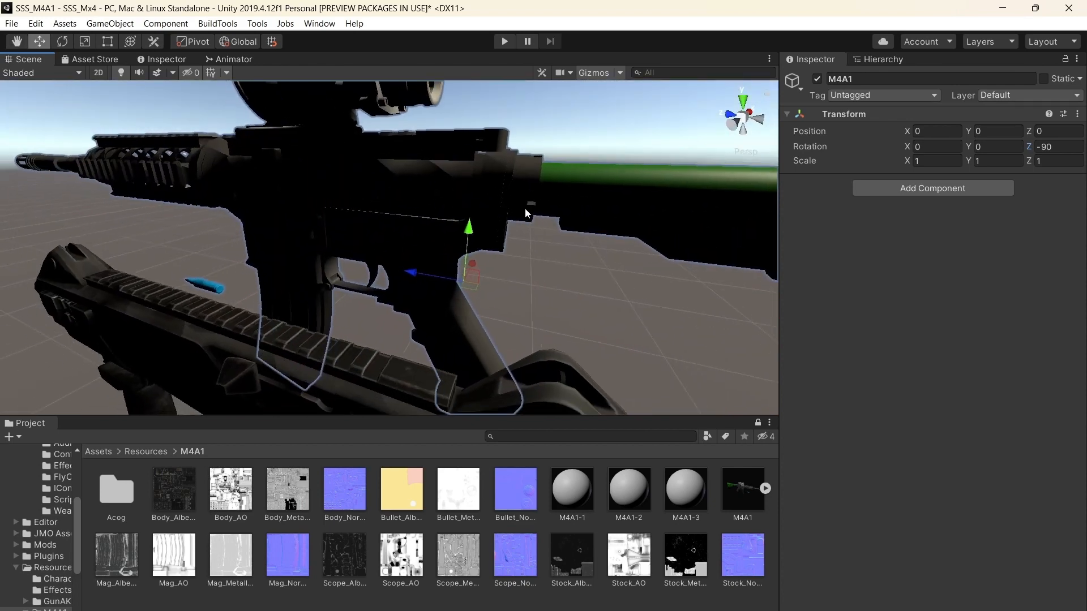
scroll(456, 203, "down", 2)
right_click_drag(456, 203, 548, 181)
scroll(548, 181, "down", 5)
scroll(548, 137, "down", 2)
right_click_drag(548, 137, 547, 166)
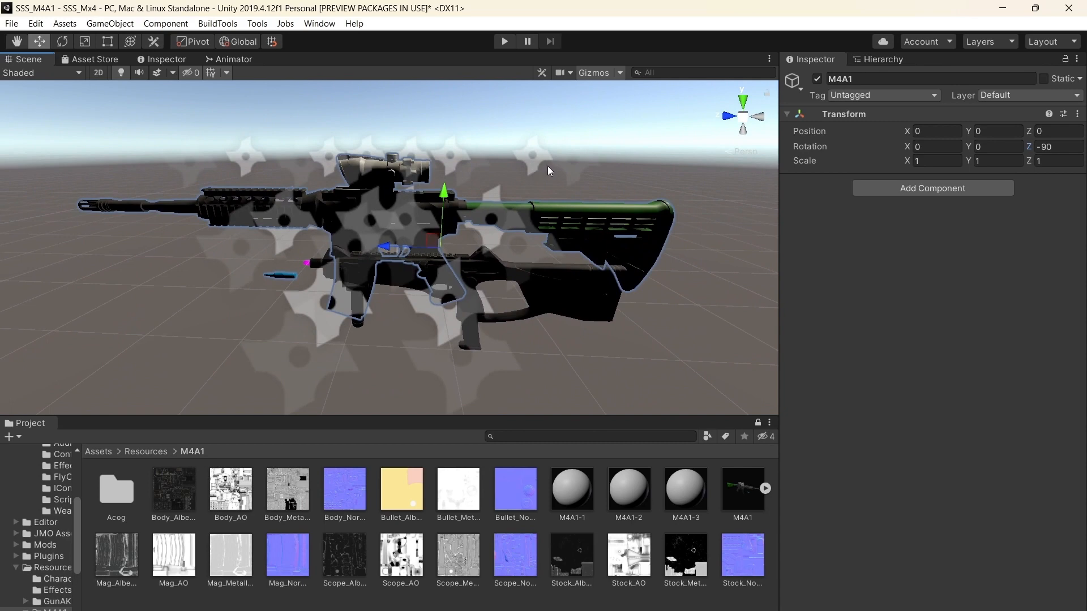
mouse_move(525, 153)
right_mouse_down()
mouse_move(493, 154)
mouse_move(511, 156)
mouse_move(510, 138)
right_mouse_up()
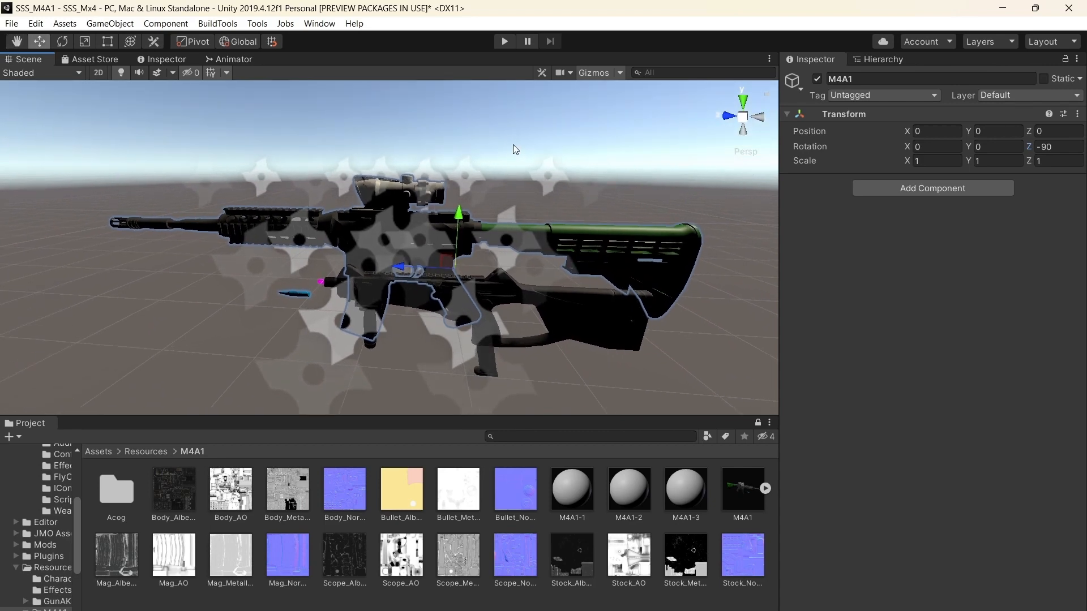
left_click(878, 60)
left_click(896, 362)
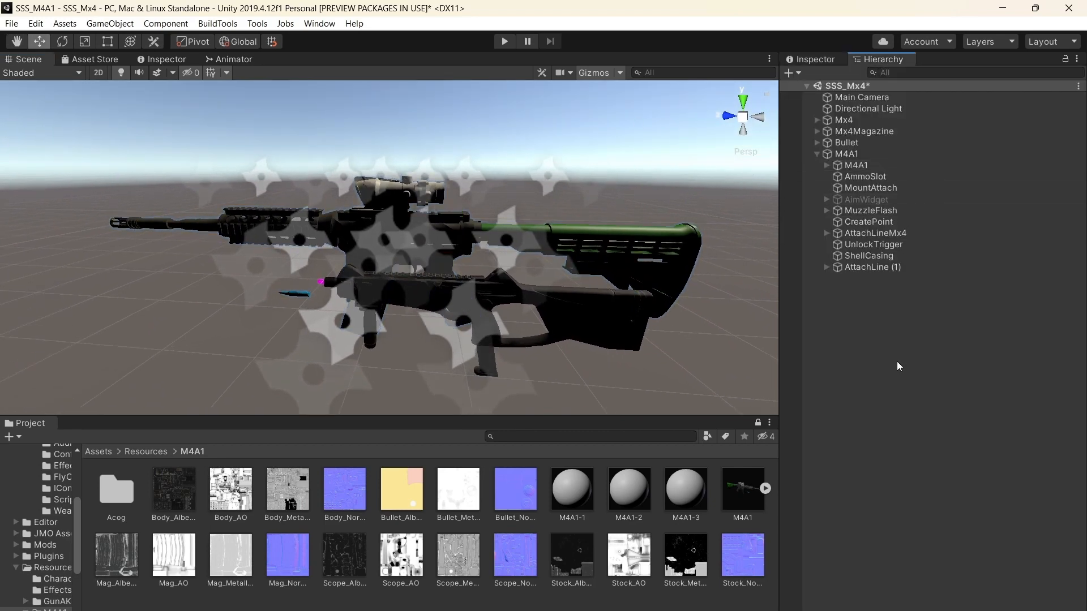
right_click(890, 357)
left_click(952, 190)
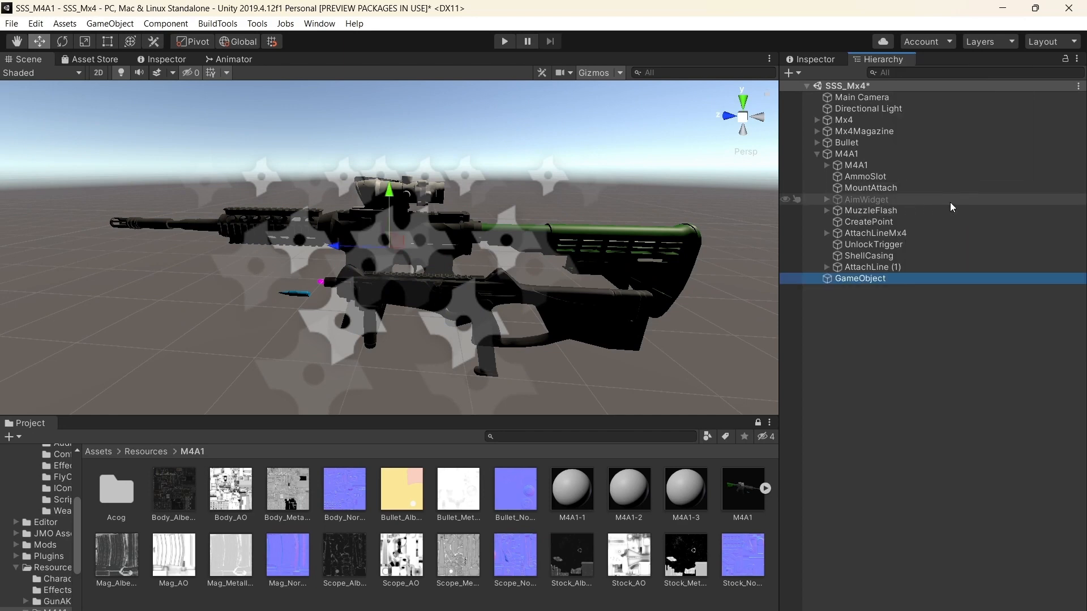
right_click(870, 284)
left_click(901, 355)
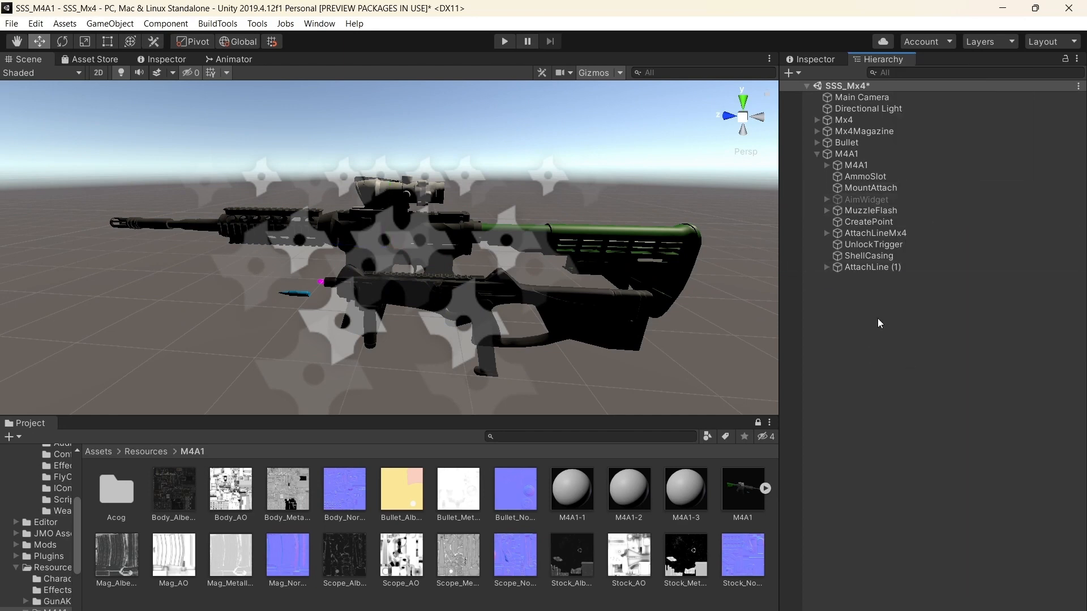
Add a cube to the scene root and set its position to 0, 0, 0
right_click(879, 320)
mouse_move(922, 464)
left_click(787, 464)
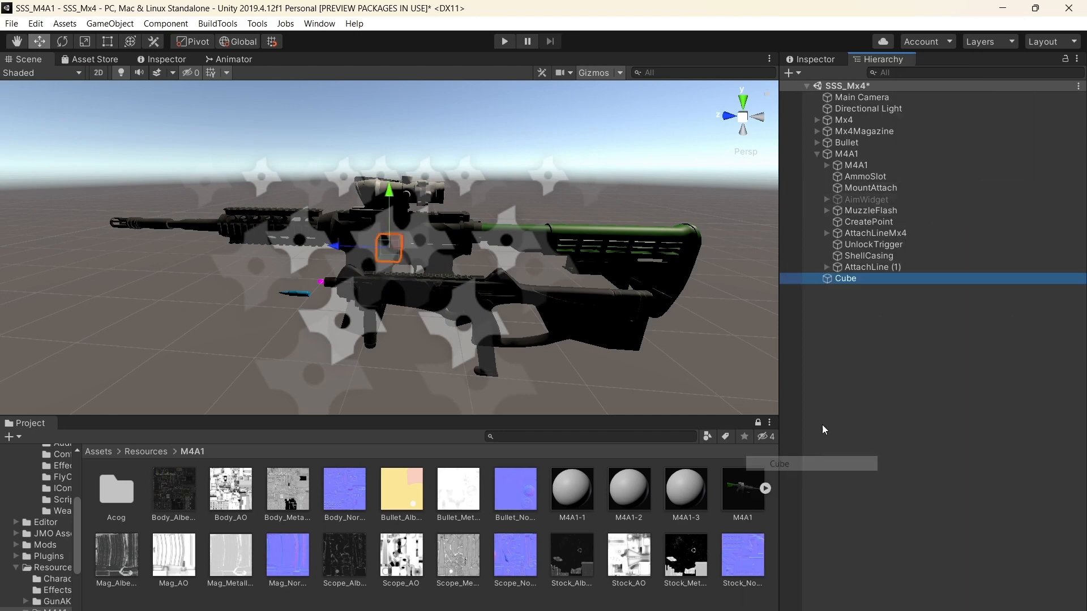
right_click_drag(564, 136, 588, 173)
left_click(817, 61)
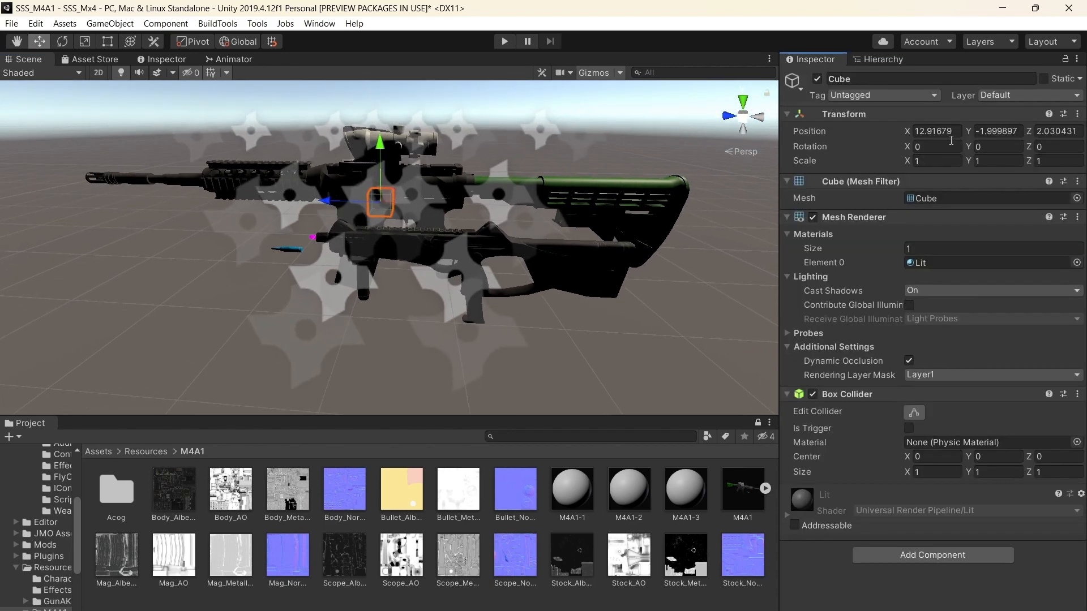
left_click(942, 132)
type("0")
left_click(995, 132)
type("0")
left_click(1057, 131)
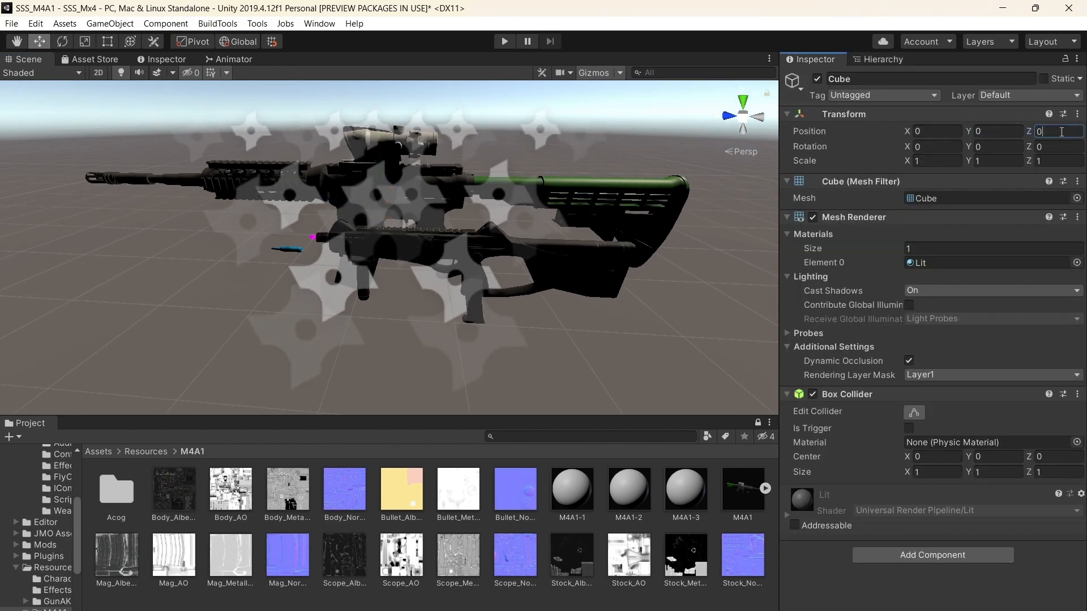
type("0")
key("Return")
Raise the cube along the Y axis to a height of 1.178 and compare it with the rifles
key("f")
left_click_drag(477, 372, 500, 339)
right_click_drag(501, 340, 654, 258)
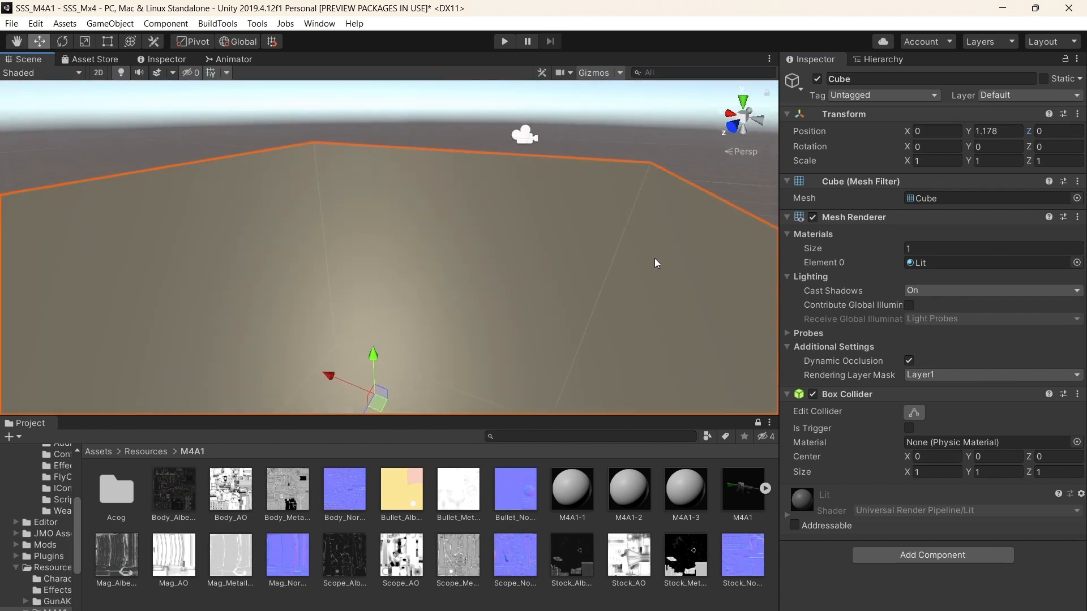
key("Left")
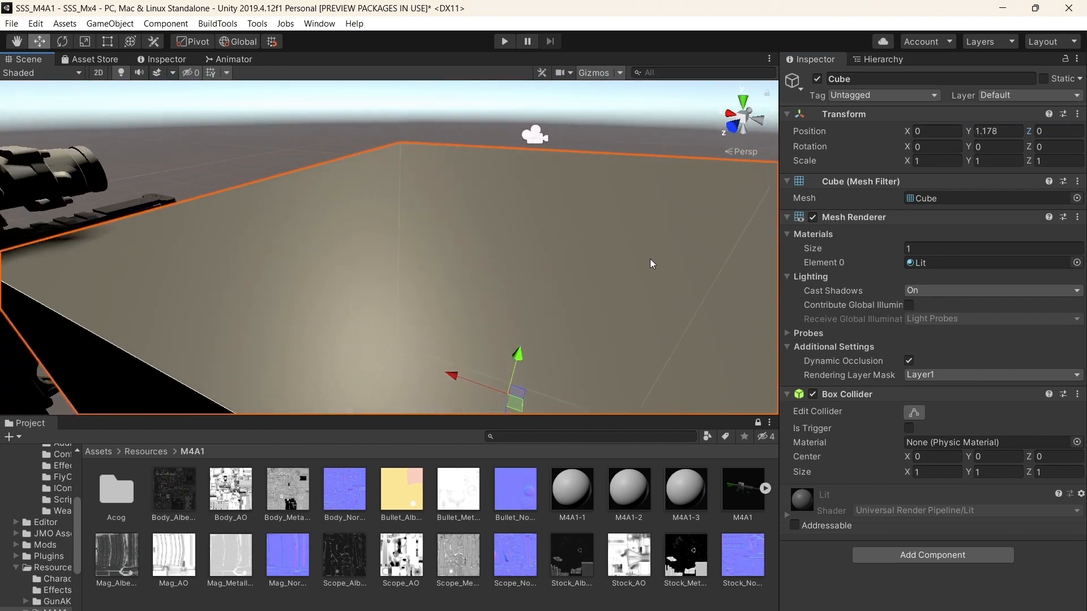
key("Down")
key("Down")
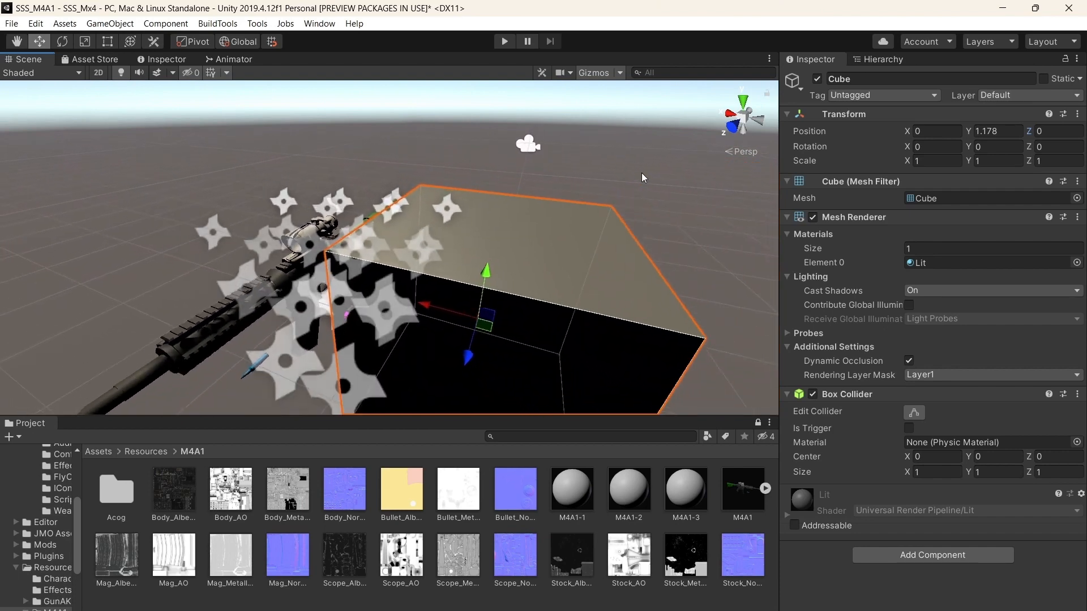
right_click_drag(641, 172, 583, 184)
Create a render texture named FrontScope in the Acog asset folder
mouse_move(731, 610)
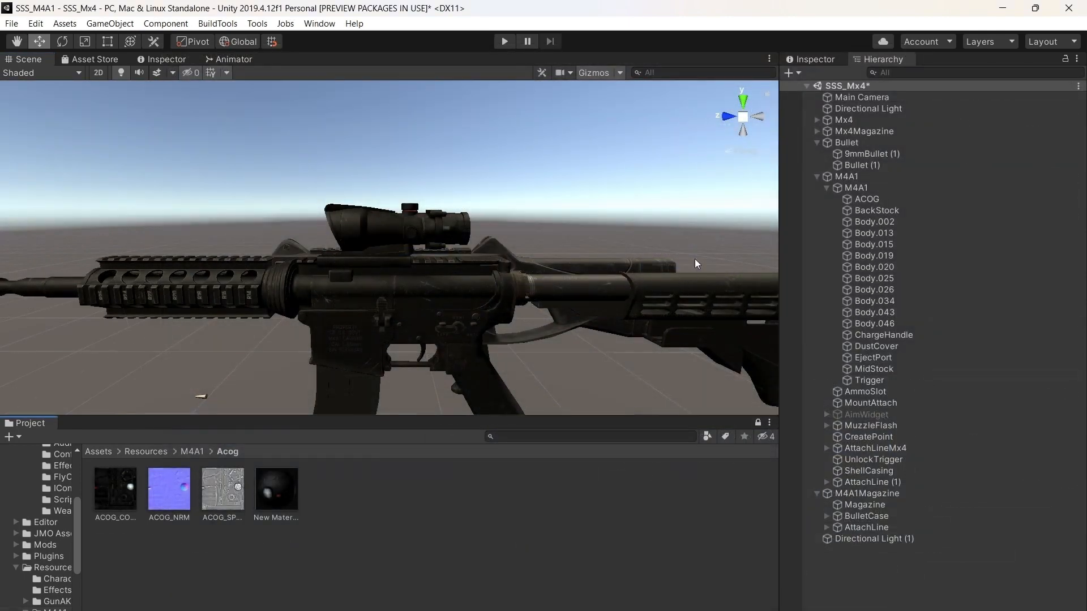
right_click_drag(637, 210, 570, 201)
scroll(583, 172, "up", 3)
scroll(570, 201, "up", 5)
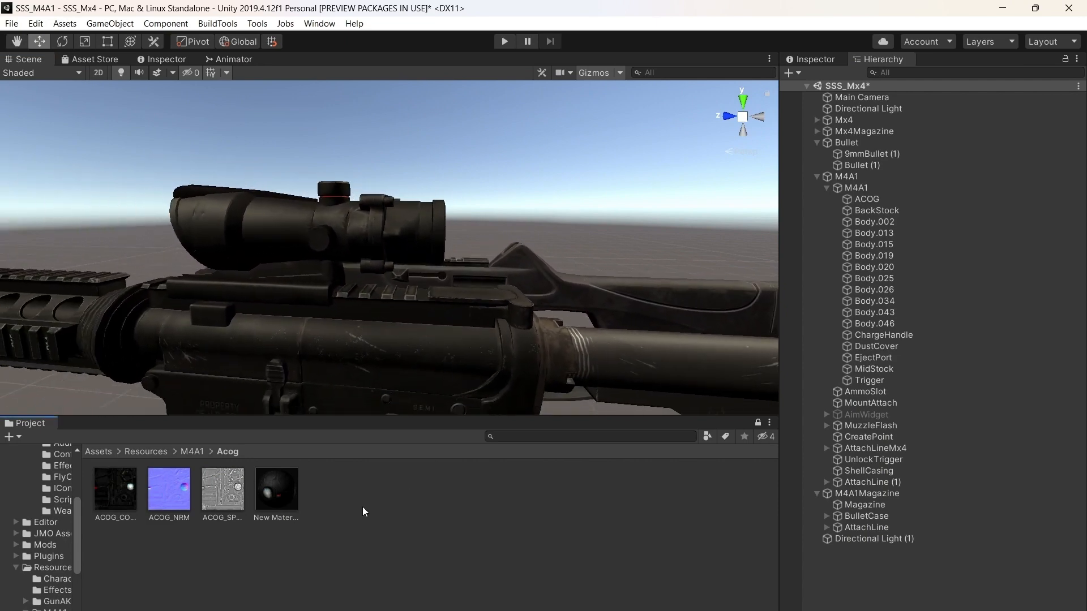
right_click(363, 508)
mouse_move(425, 133)
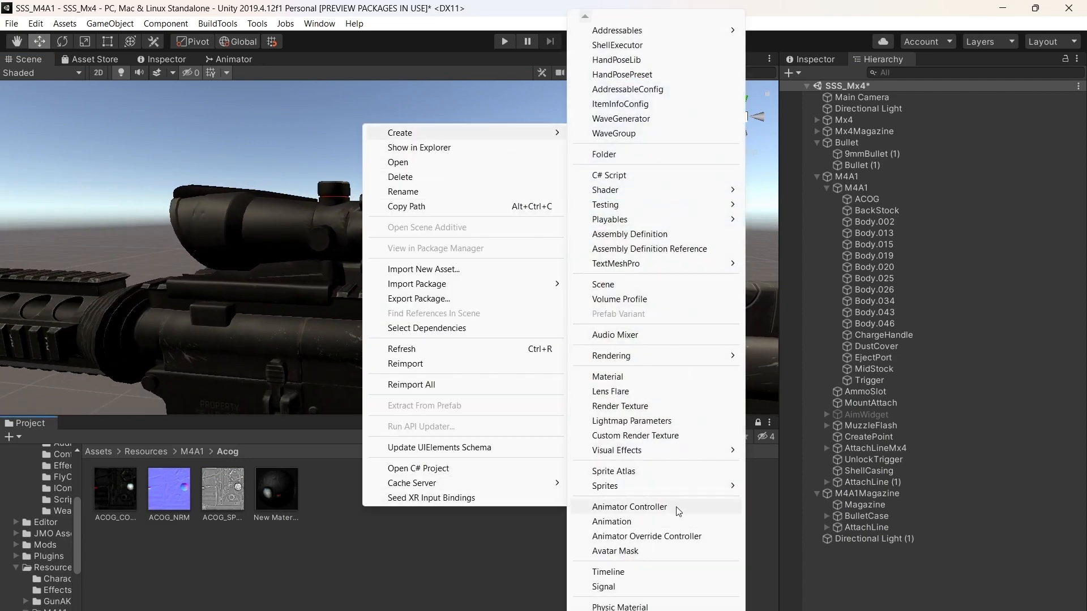
left_click(620, 406)
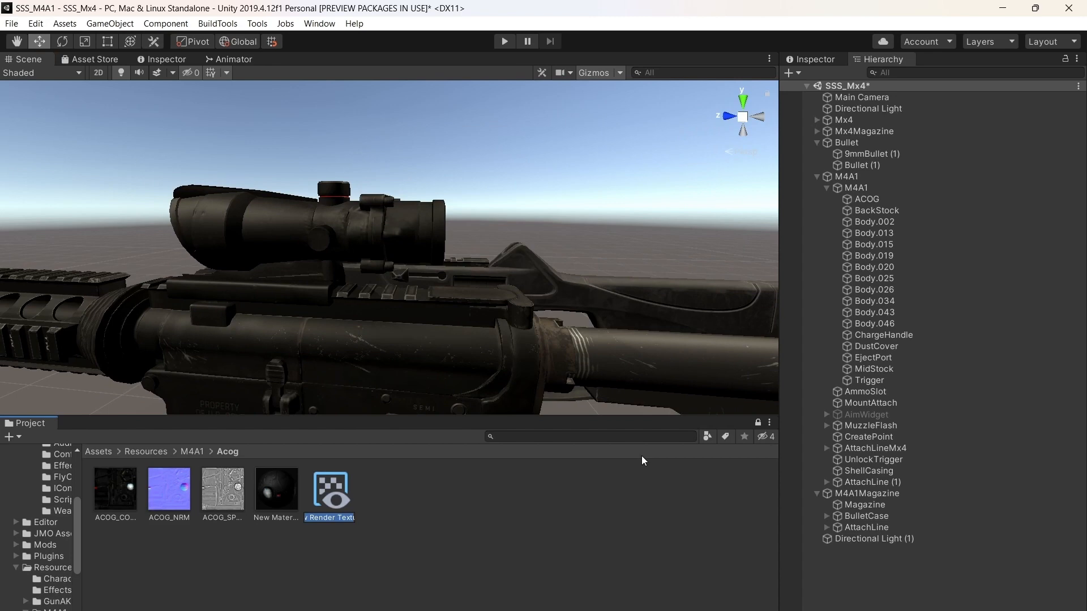
type("FrontScope")
key("Return")
Duplicate the FrontScope render texture and rename the copy BackScope
key("ctrl+d")
right_click(280, 474)
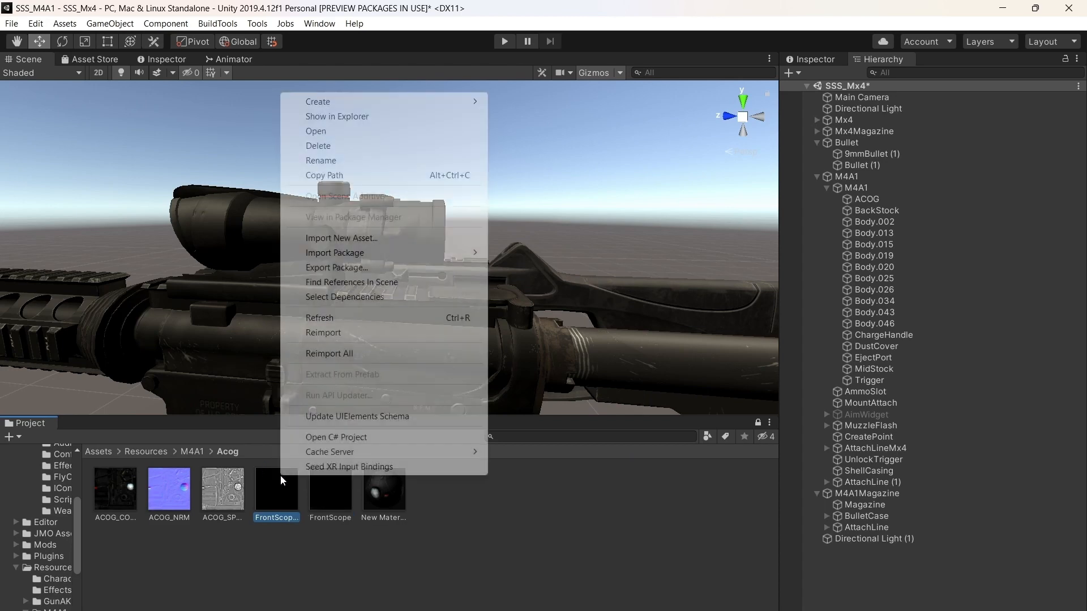
left_click(340, 162)
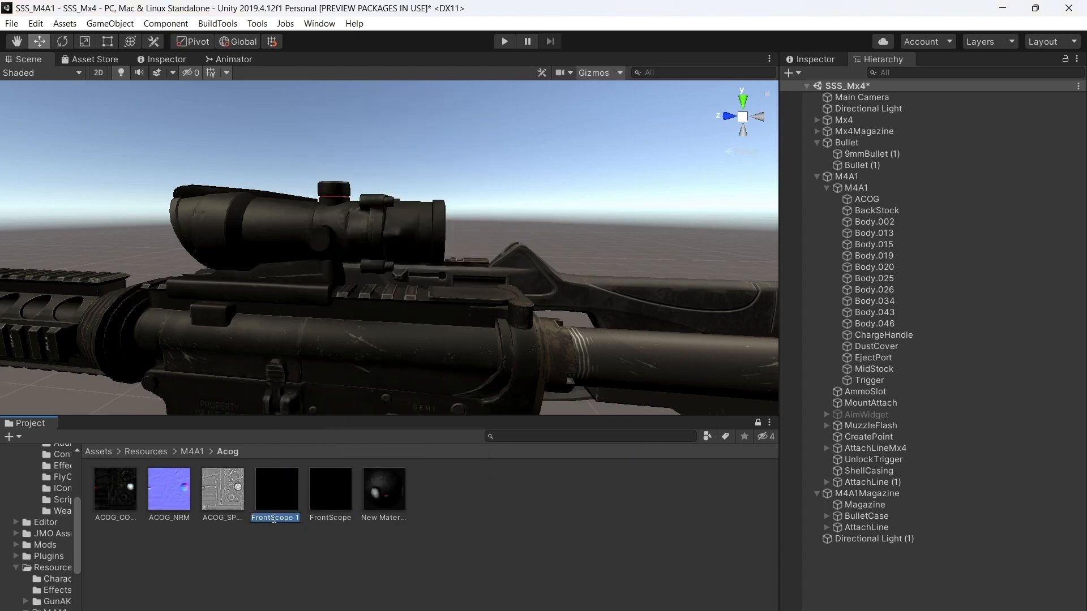
key("BackSpace")
type("Back")
key("Return")
right_click(294, 488)
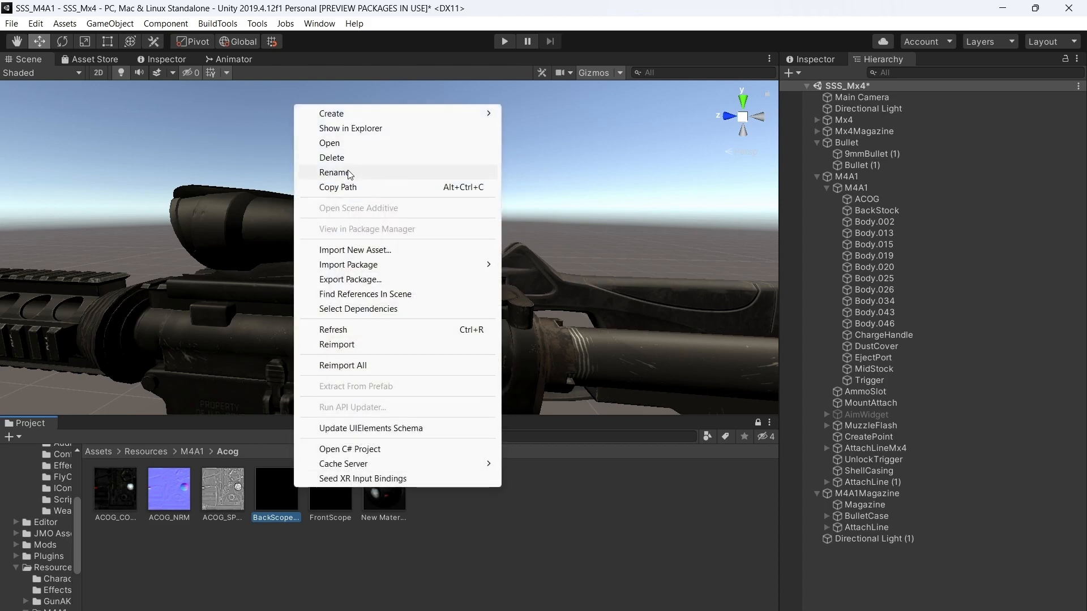
right_click(279, 503)
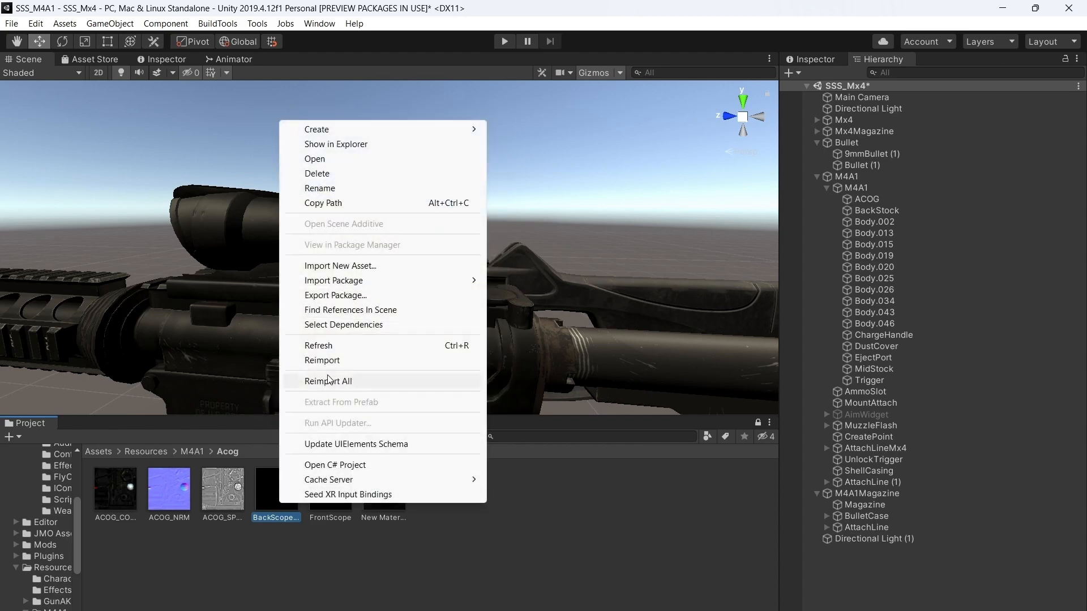
left_click(320, 188)
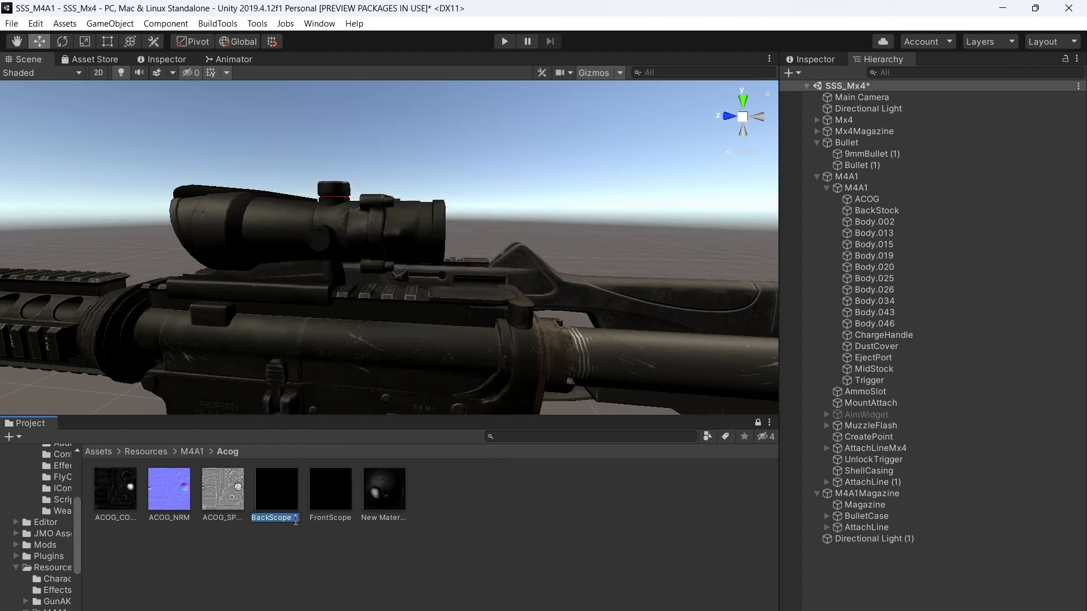
key("BackSpace")
key("BackSpace")
key("Return")
Select the ACOG scope object inside the M4A1 model and open its object options
left_click(505, 510)
left_click(861, 190)
left_click(867, 200)
right_click(866, 203)
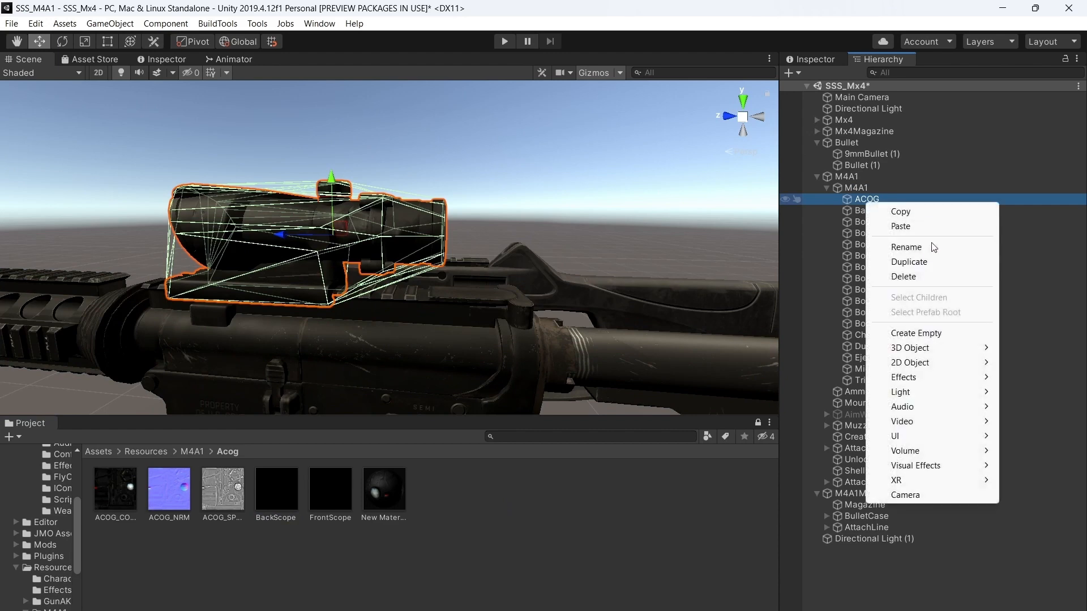
Add a camera under the inner M4A1 model object and place it directly below ACOG in the hierarchy
left_click(860, 201)
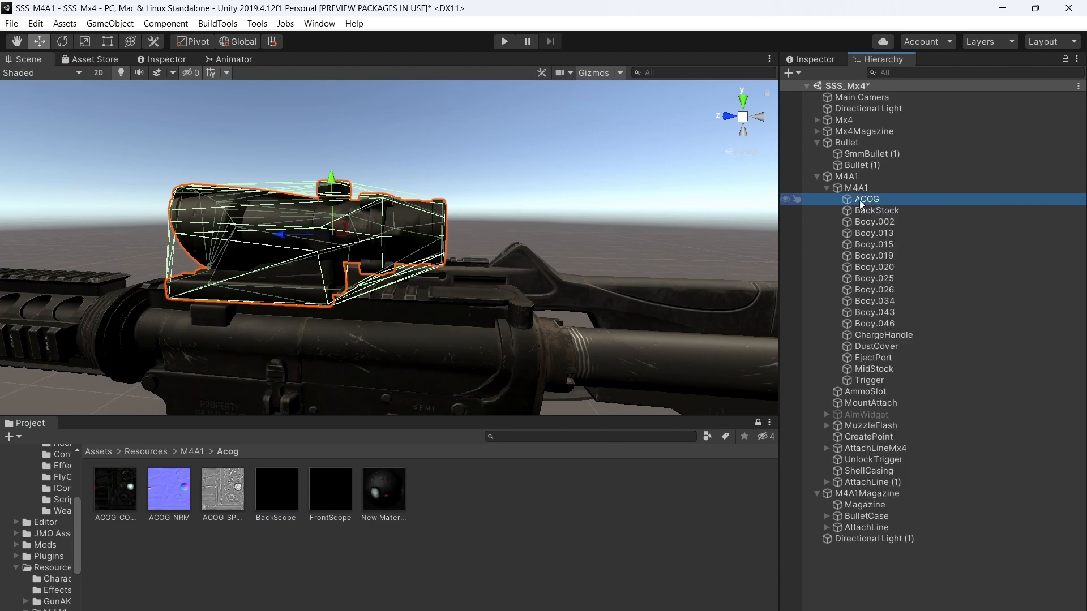
right_click(855, 190)
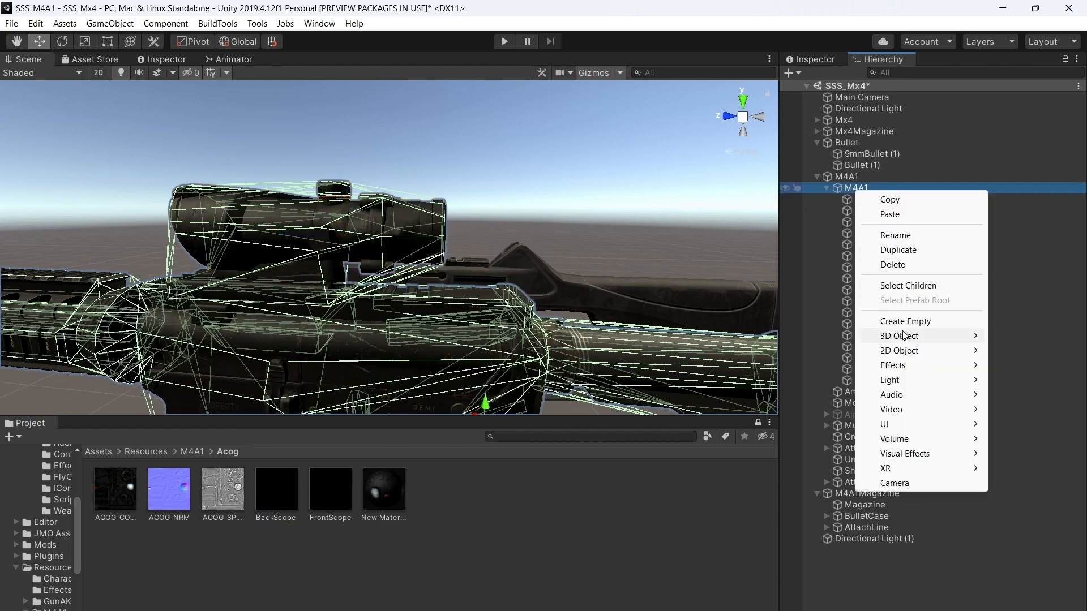
left_click(899, 483)
left_click_drag(899, 480, 865, 207)
left_click_drag(548, 225, 880, 81, "alt")
Set the new camera's near clipping plane to 0.01
left_click(833, 60)
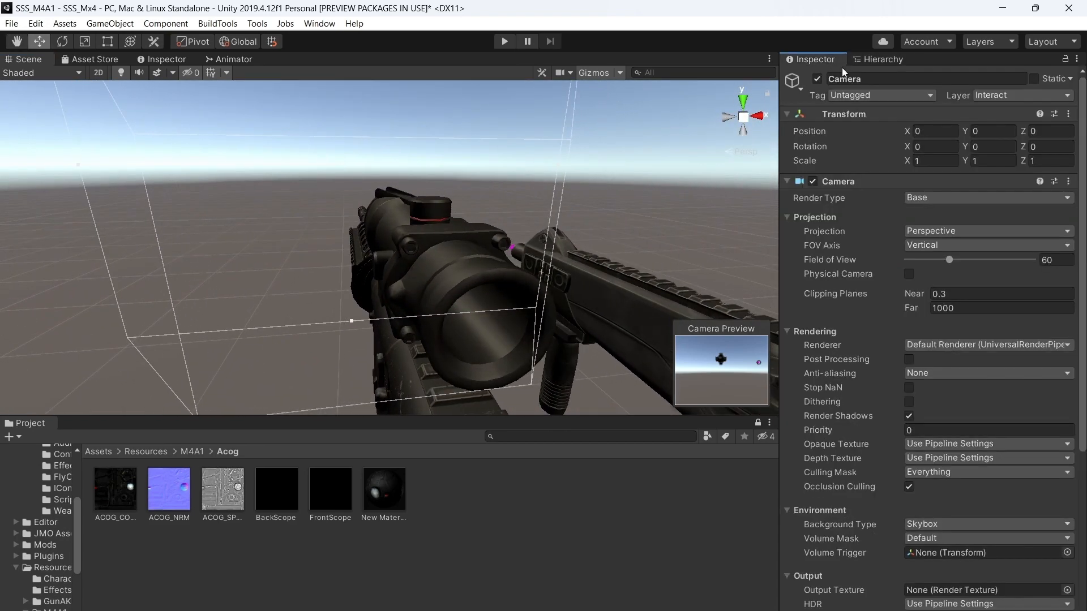
left_click(942, 294)
type("0")
left_click_drag(437, 265, 577, 338, "alt")
middle_click_drag(464, 337, 456, 287)
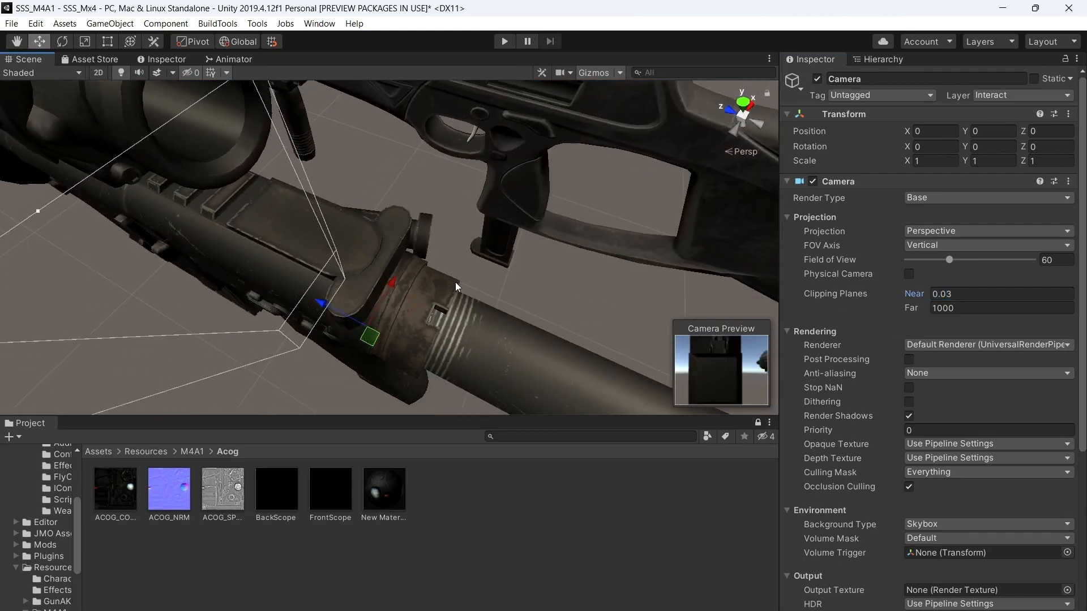
left_click(949, 294)
left_click(949, 294)
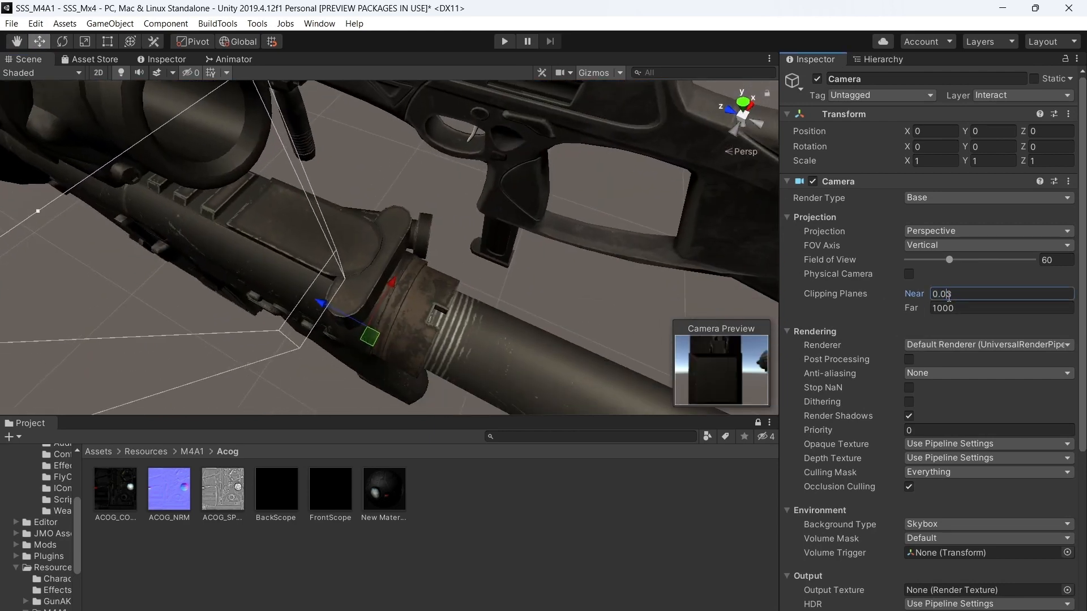
type("0")
Set the camera's field of view to 26 and raise it to Y 0.1295 behind the scope's eyepiece
right_click_drag(601, 261, 645, 213)
key("a")
left_click_drag(946, 261, 926, 261)
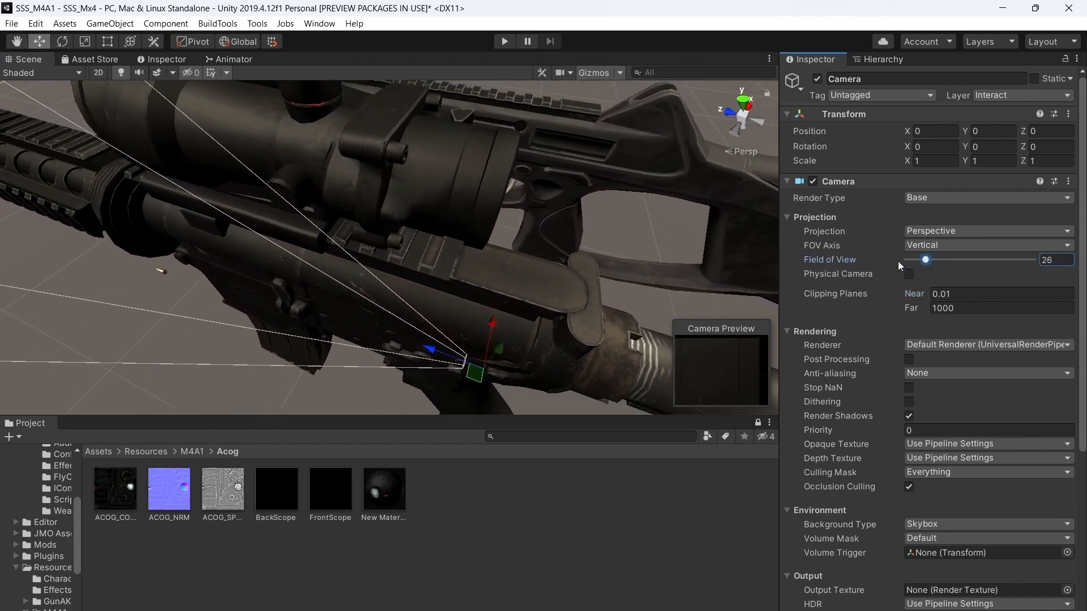
left_click_drag(505, 348, 505, 335)
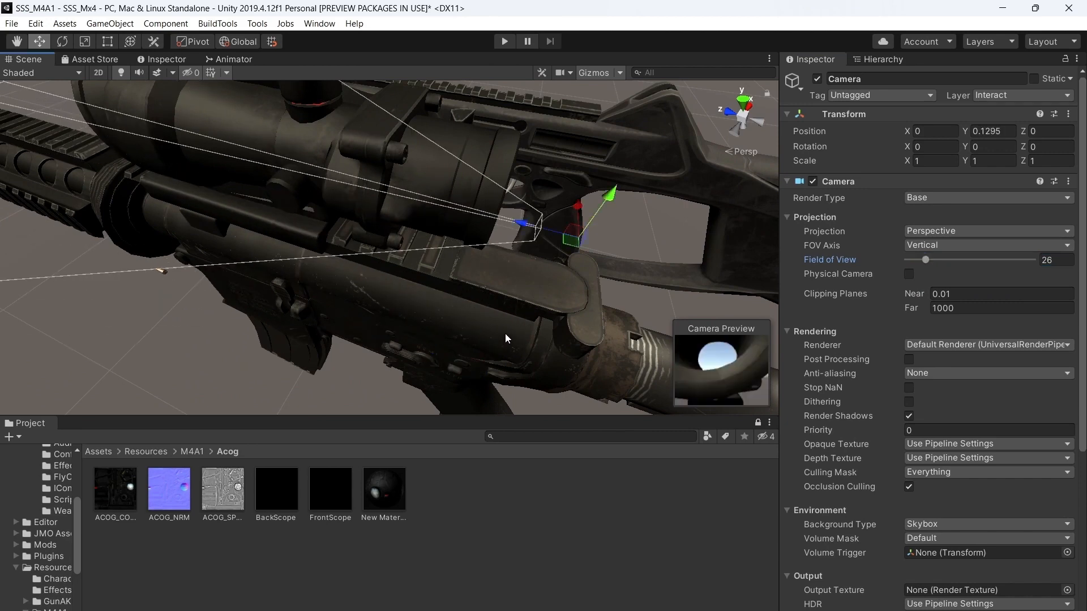
Examine the camera's placement relative to the ACOG scope from behind and from the side
middle_click_drag(676, 362, 609, 318)
middle_click_drag(708, 314, 609, 315)
left_click_drag(609, 314, 281, 196, "alt")
scroll(499, 314, "up", 2)
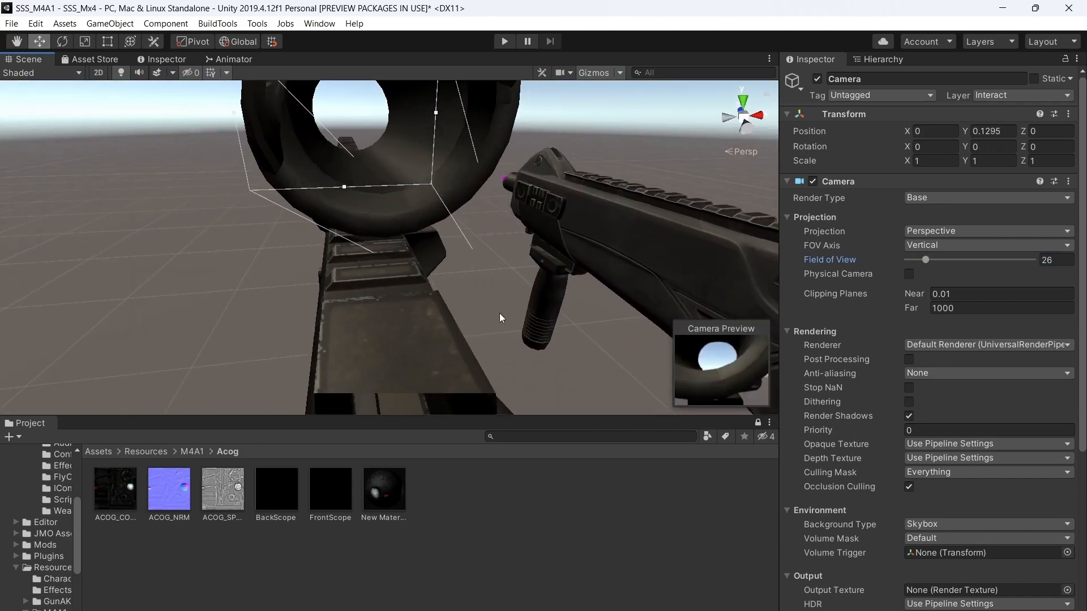
right_click_drag(500, 313, 472, 210)
scroll(472, 209, "down", 5)
middle_click_drag(480, 280, 426, 283)
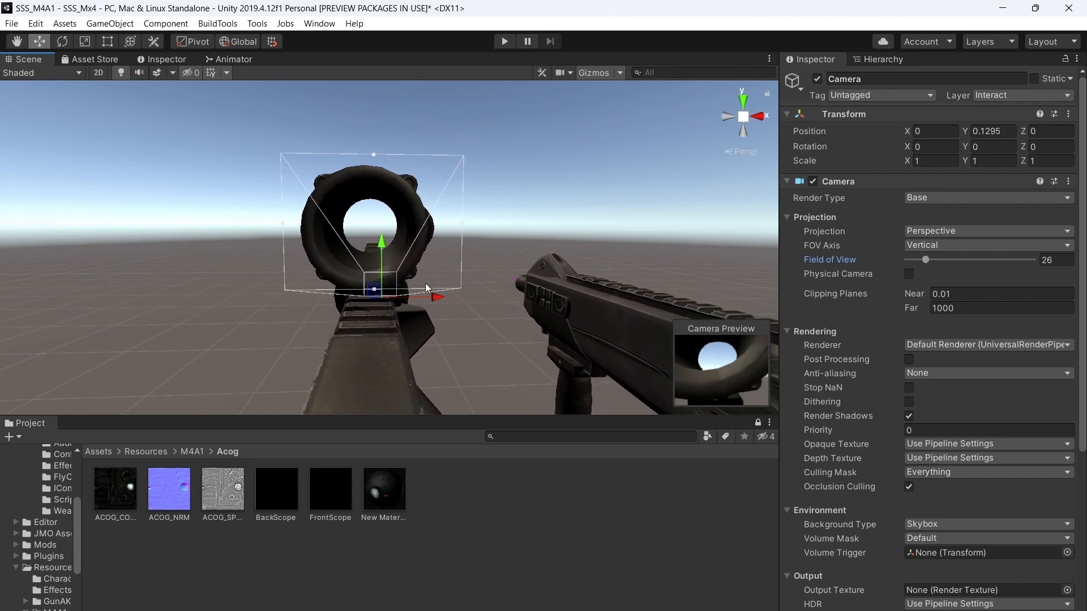
mouse_move(488, 185)
right_mouse_down()
mouse_move(529, 177)
mouse_move(583, 206)
right_mouse_up()
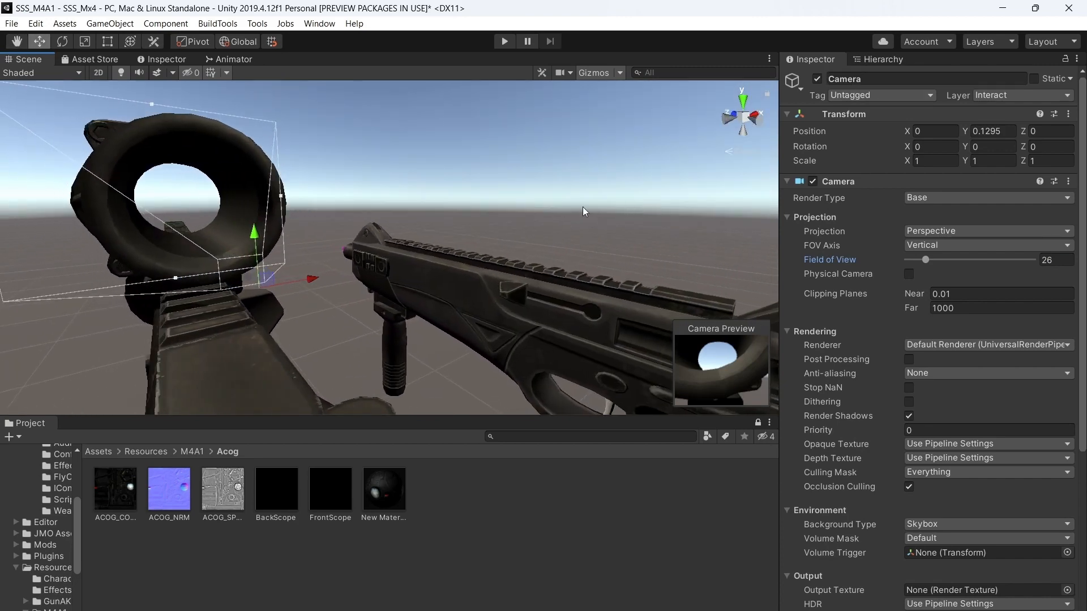
middle_click_drag(237, 206, 391, 209)
right_click_drag(390, 208, 654, 225)
scroll(654, 226, "down", 3)
middle_click_drag(655, 225, 676, 182)
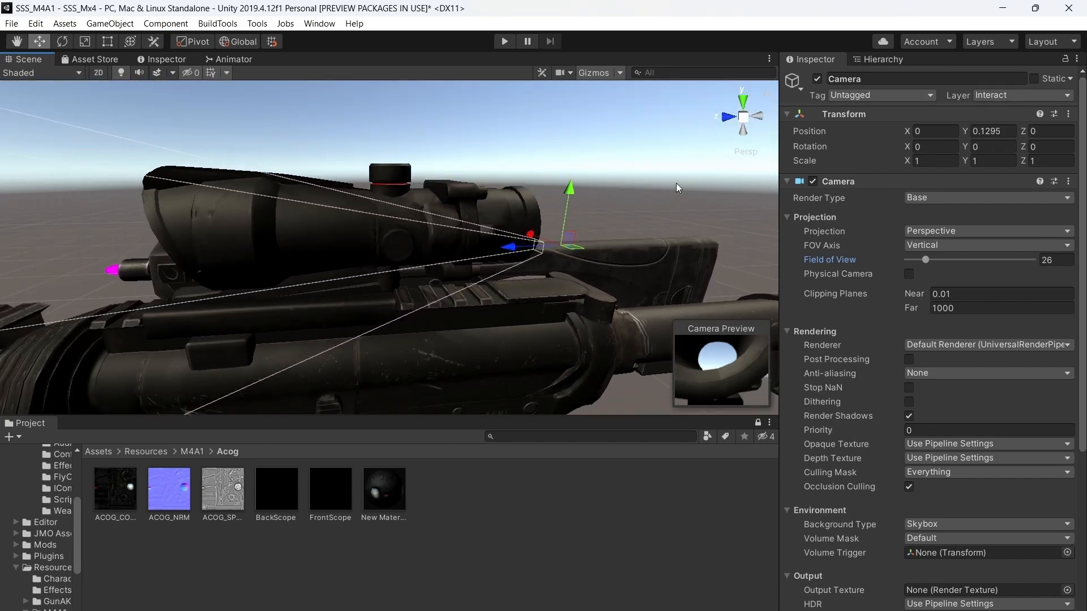
Move CreatePoint forward along the barrel to the tip of the M4A1's muzzle
left_click(875, 61)
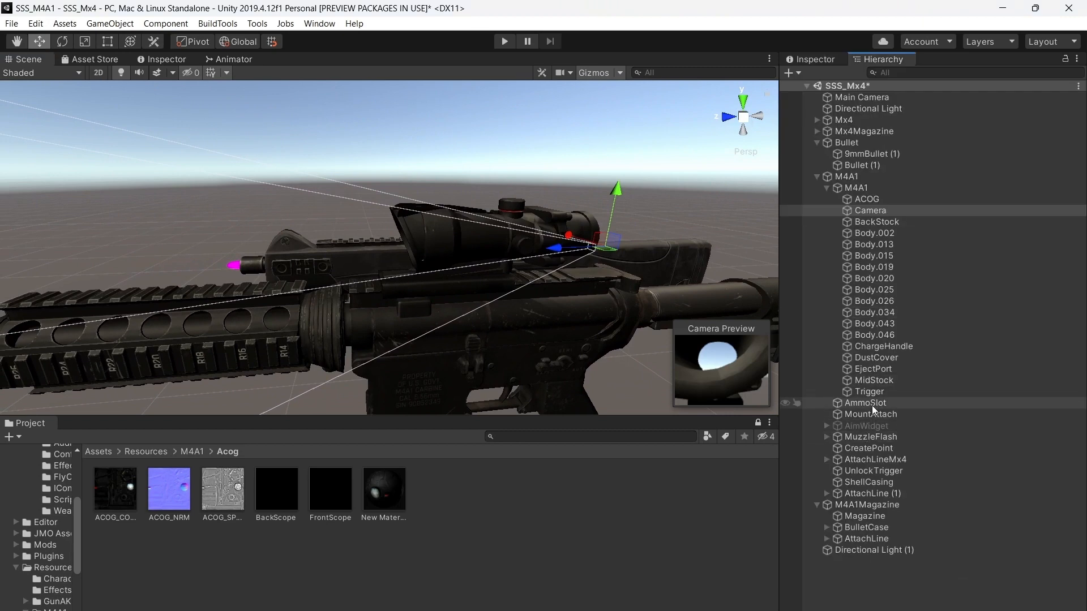
left_click(868, 447)
right_click_drag(604, 205, 566, 263)
key("a")
left_click_drag(626, 263, 196, 261)
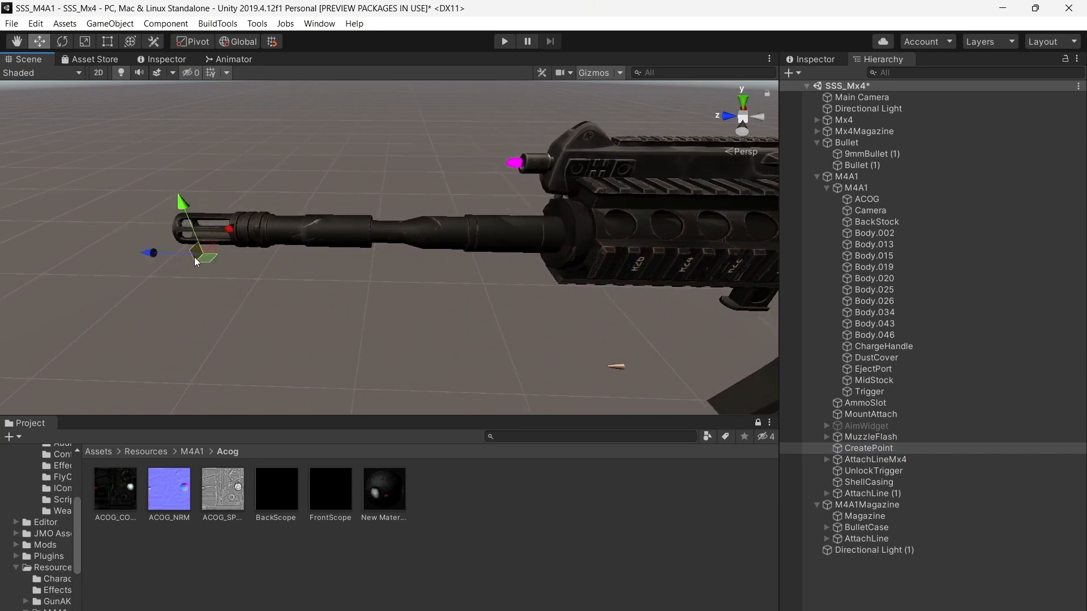
key("f")
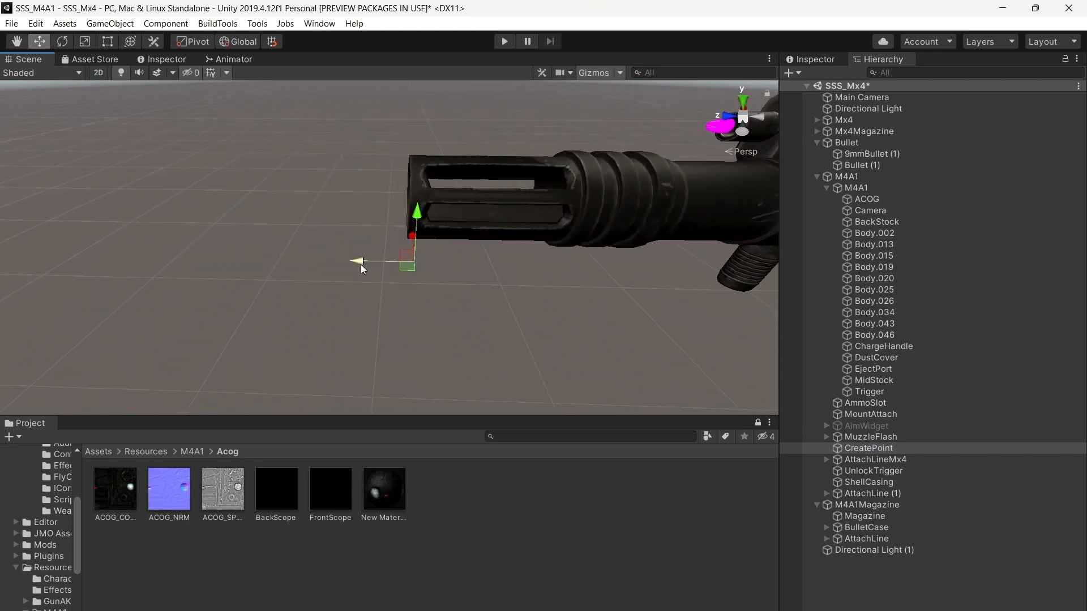
left_click_drag(361, 264, 342, 263)
key("a")
Shift CreatePoint sideways and upward to centre it on the muzzle opening as seen from the front
right_click_drag(342, 263, 607, 242)
right_click_drag(434, 287, 583, 133)
key("a")
key("w")
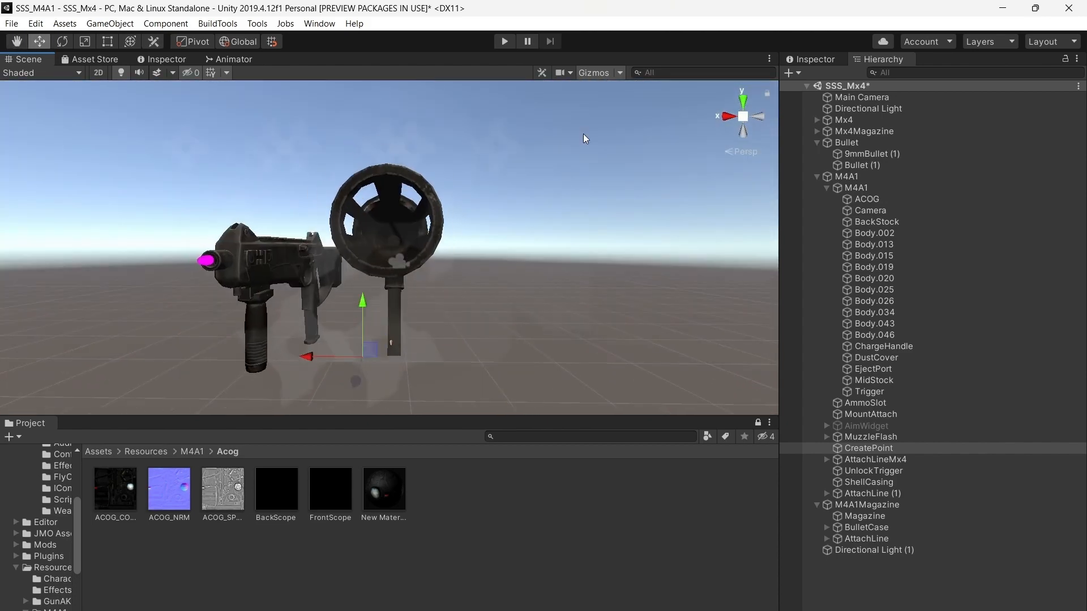
key("Down")
key("Left")
key("Right")
key("Left")
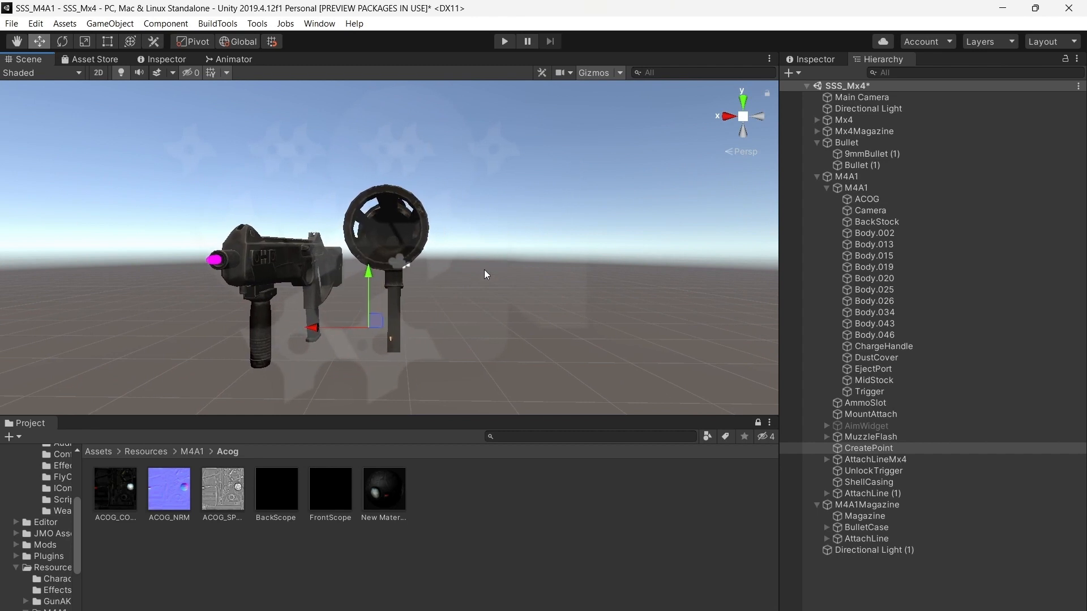
key("Left")
key("Right")
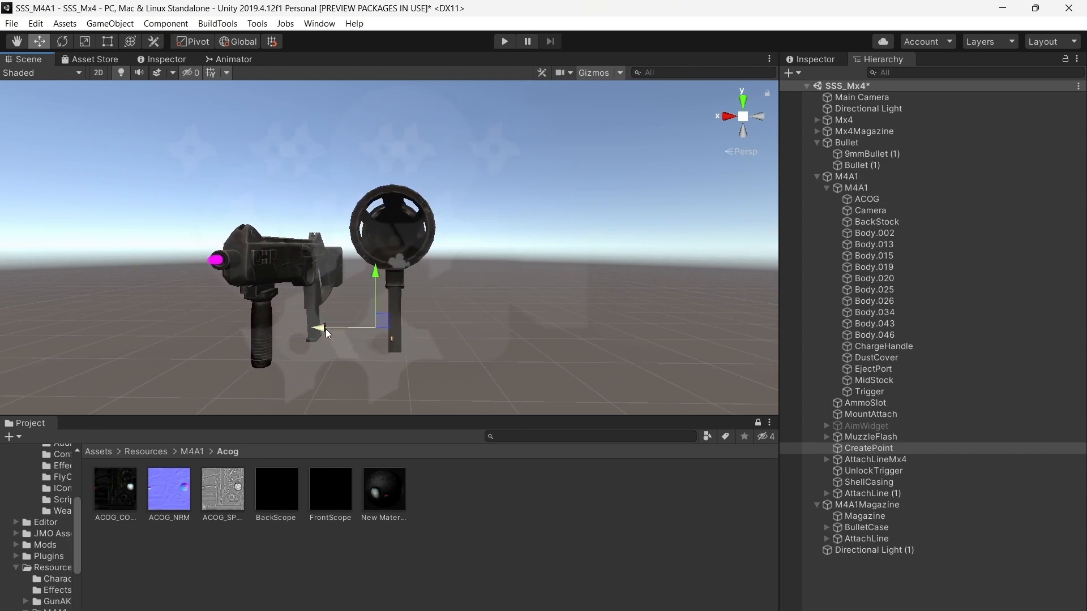
left_click_drag(326, 329, 337, 327)
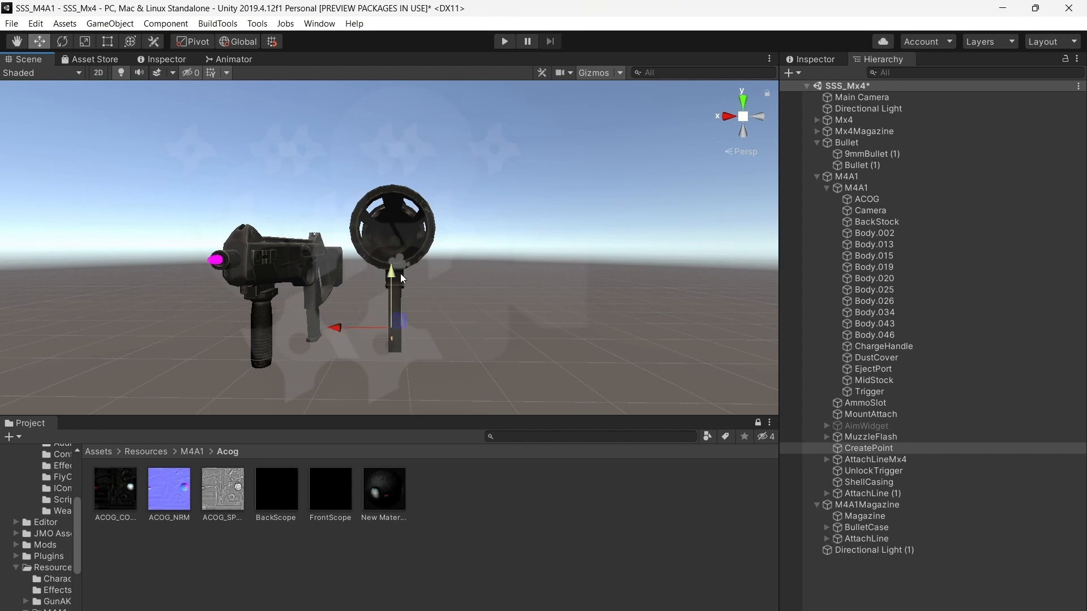
left_click_drag(396, 269, 395, 218)
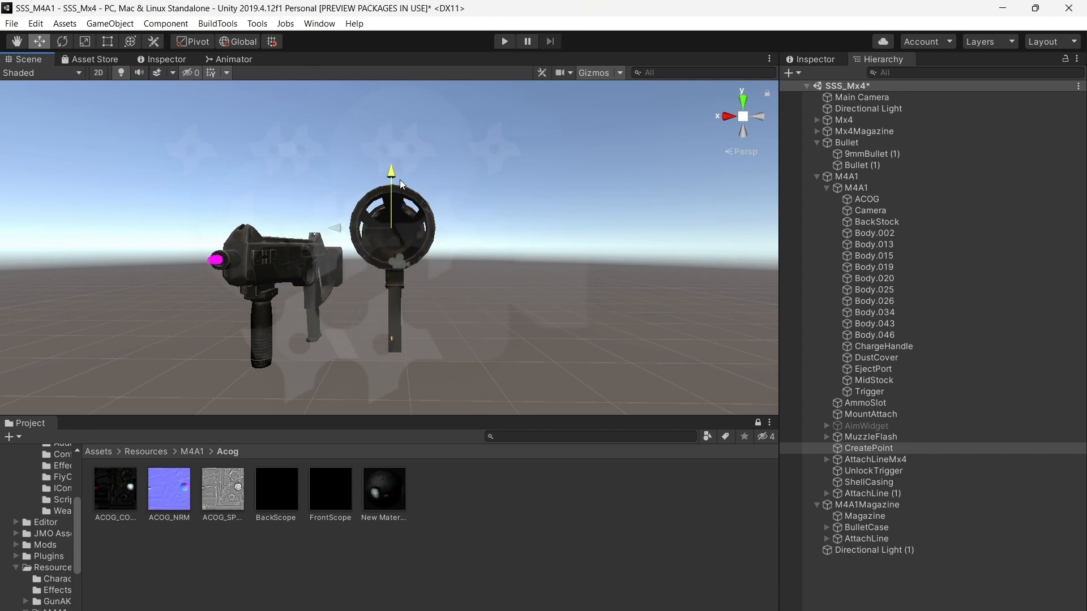
left_click_drag(400, 180, 399, 179)
right_click_drag(437, 205, 432, 198)
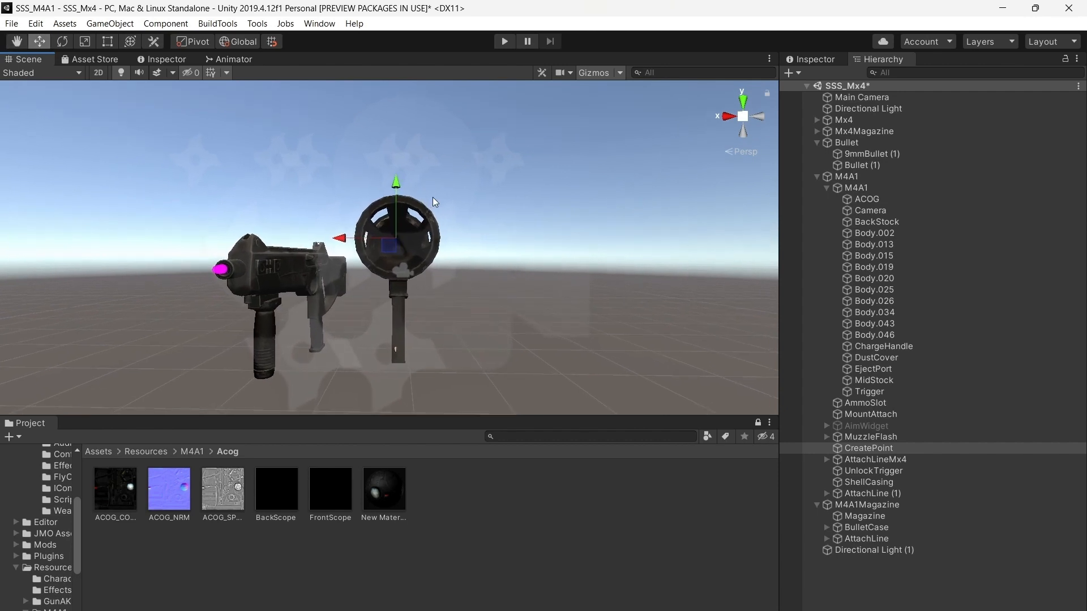
Fine-tune CreatePoint's position to X 0.03775 and Y 0.00205
left_click(815, 60)
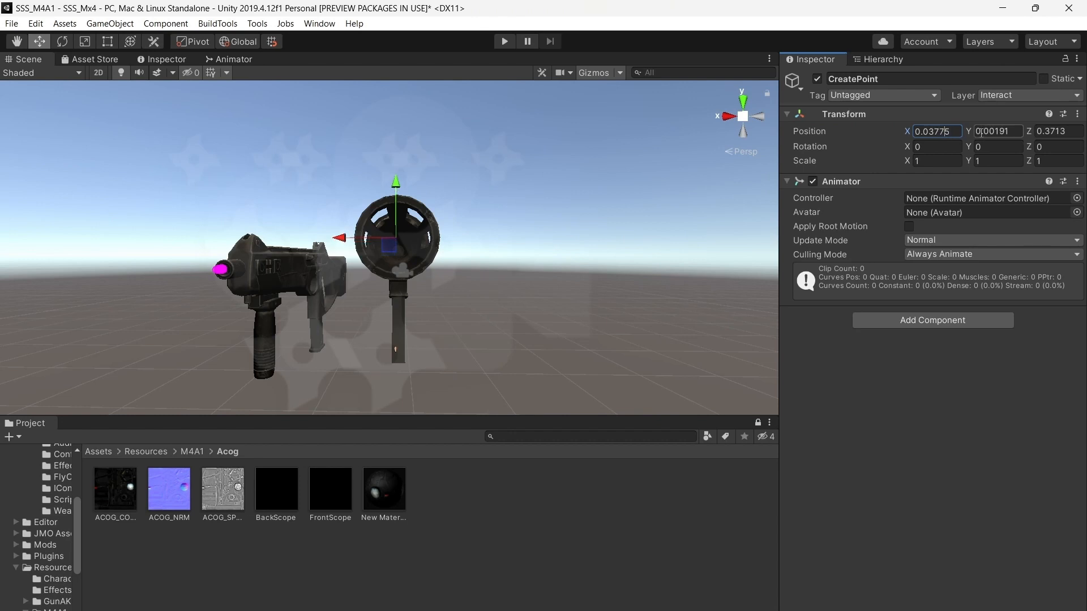
left_click(1069, 138)
type("3")
key("BackSpace")
type("1")
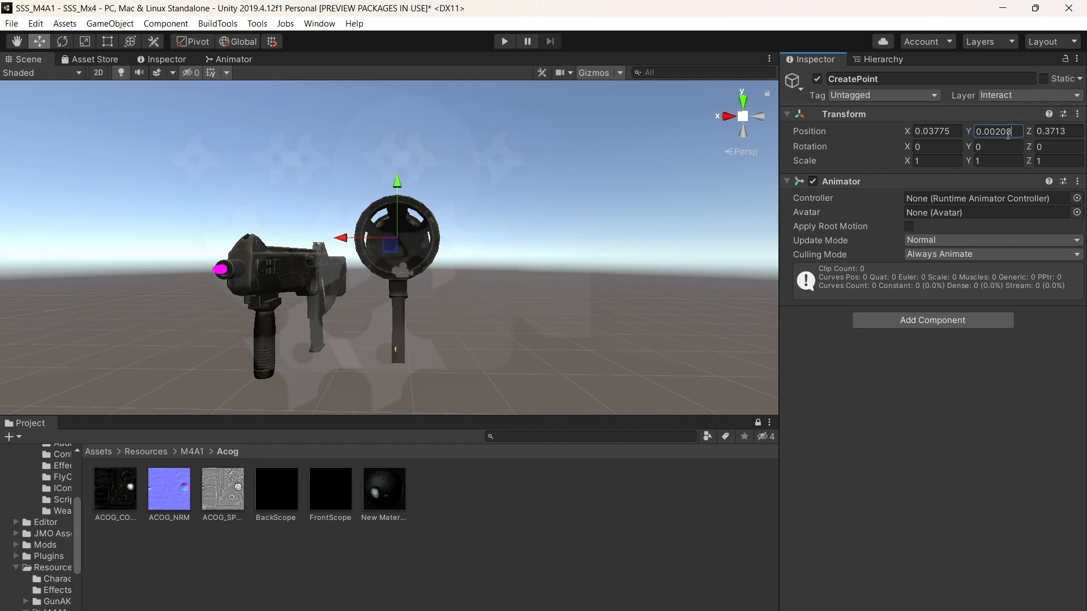
right_click_drag(625, 188, 627, 177)
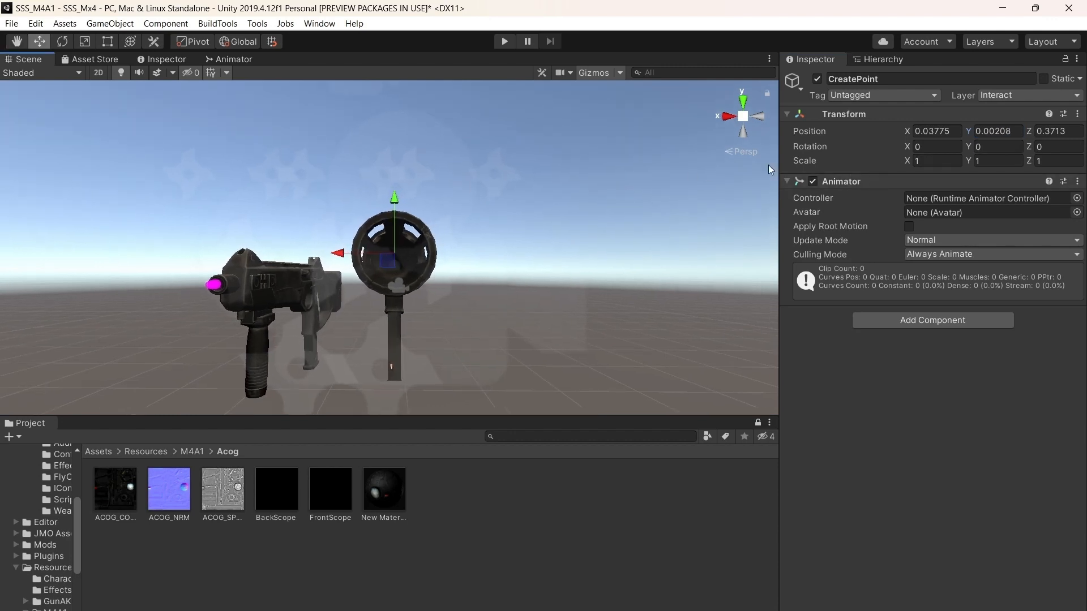
left_click(1007, 133)
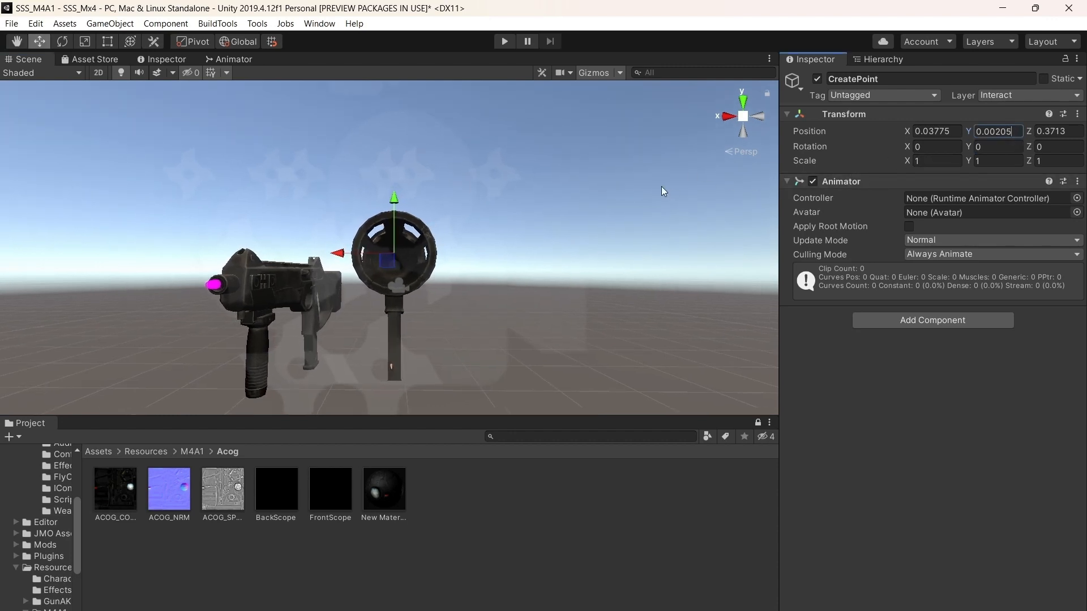
Move CreatePoint forward to just beyond the muzzle tip, at about Z 0.3738
right_click_drag(662, 187, 358, 220)
key("d")
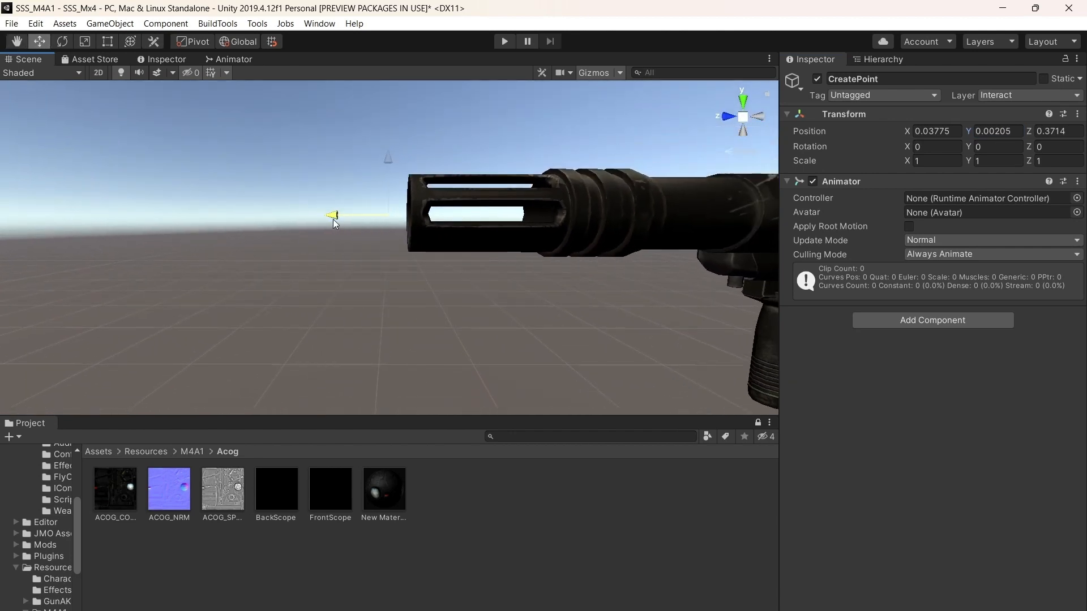
right_click_drag(426, 196, 430, 220)
key("s")
key("d")
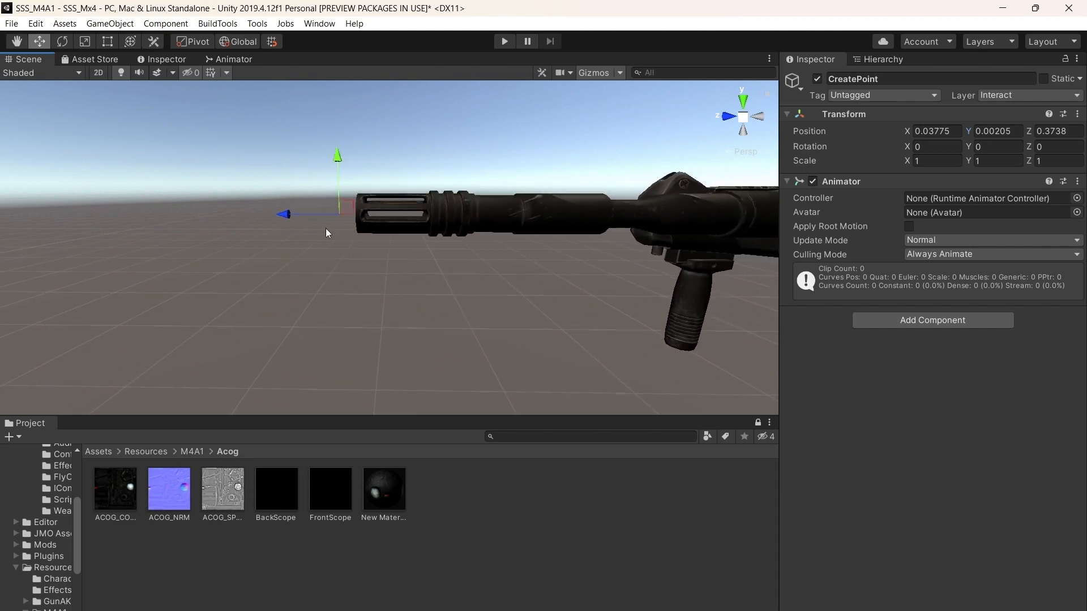
left_click(945, 130)
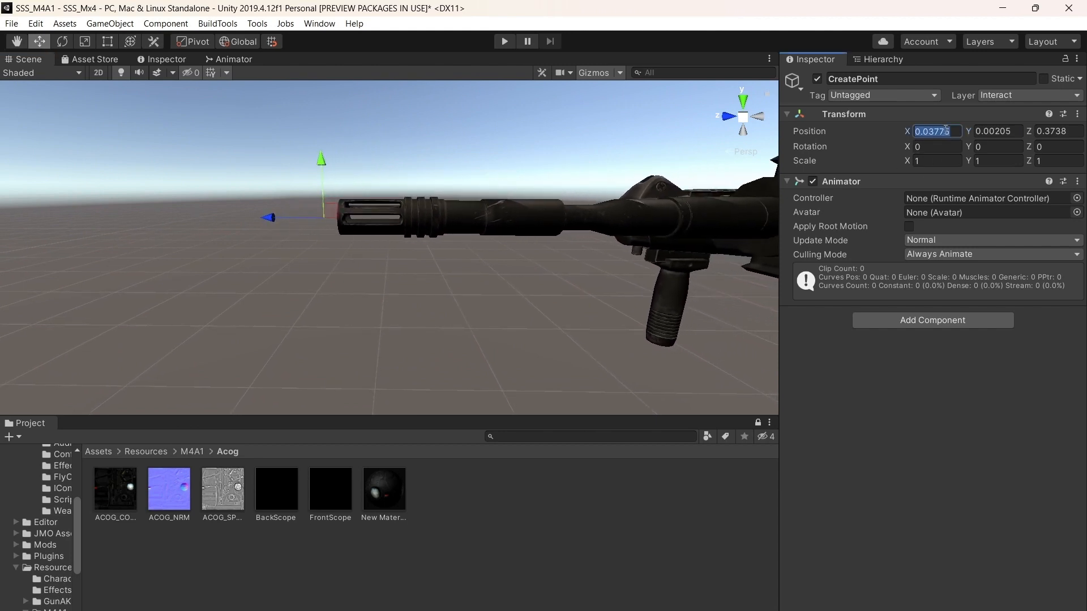
left_click_drag(335, 219, 331, 220)
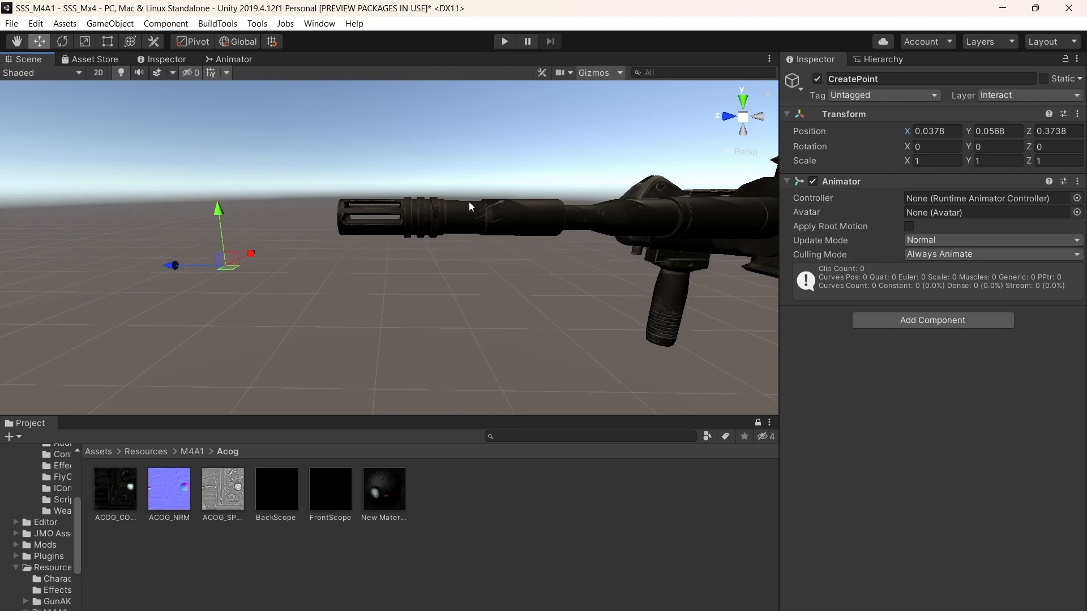
key("ctrl+z")
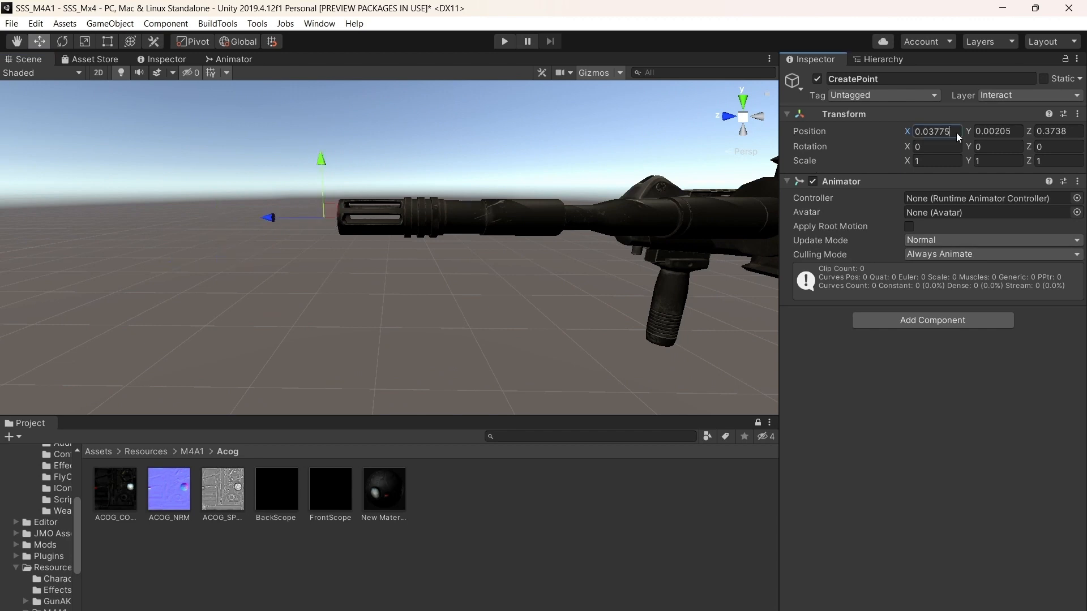
Focus on the M4A1's camera and examine its position and its alignment with the ACOG scope from behind
left_click(895, 60)
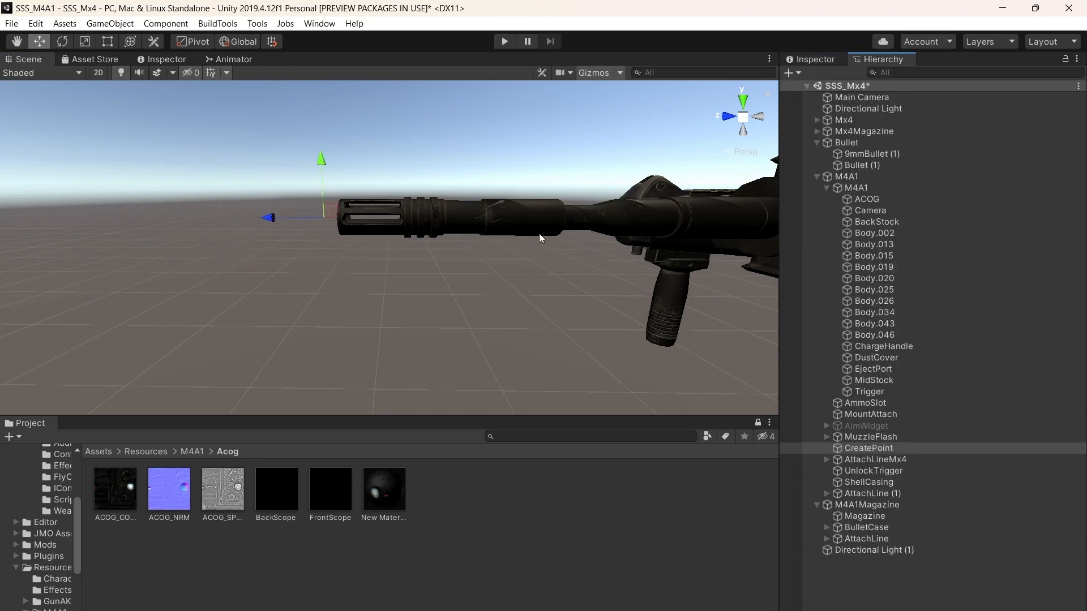
right_click_drag(539, 234, 542, 246)
double_click(871, 202)
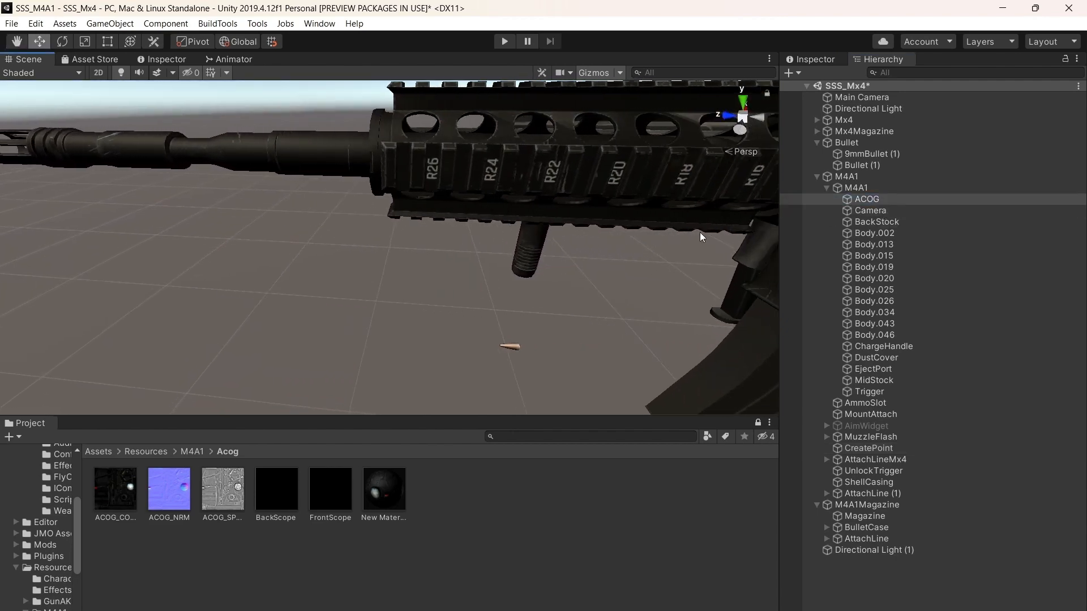
double_click(864, 211)
right_click_drag(606, 271, 603, 154)
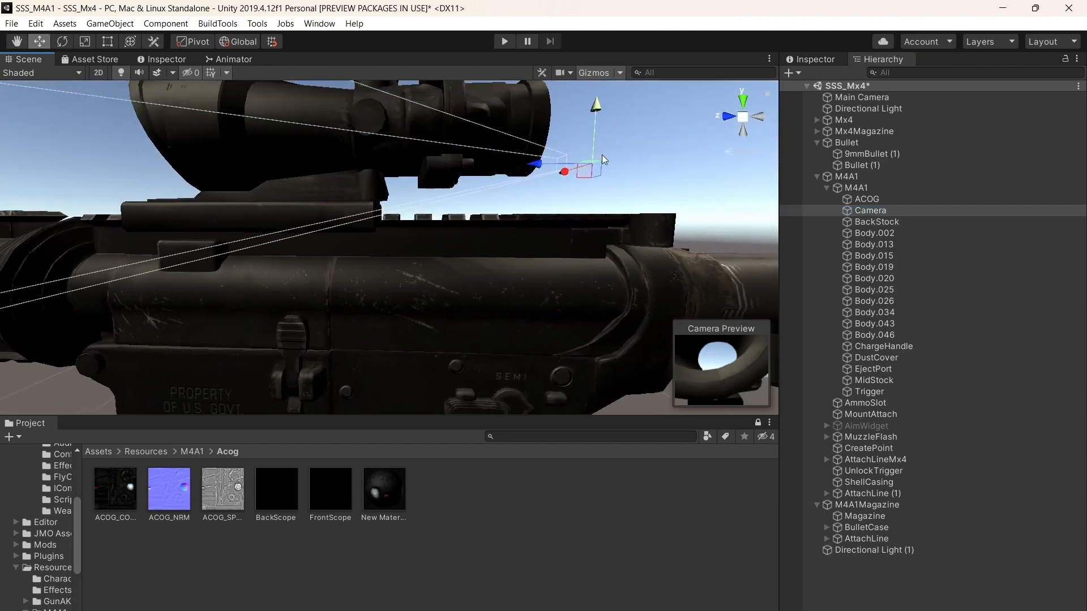
left_click(824, 60)
right_click_drag(499, 195, 423, 255)
key("Right")
key("Down")
key("Right")
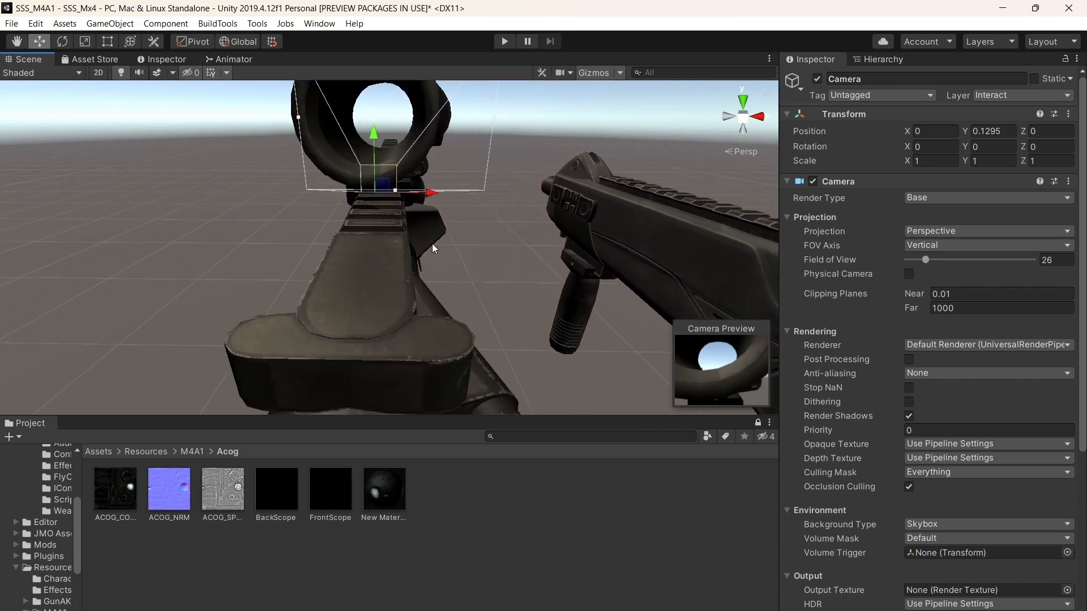
key("Left")
Reparent the camera from the inner M4A1 model object to CreatePoint
left_click(882, 60)
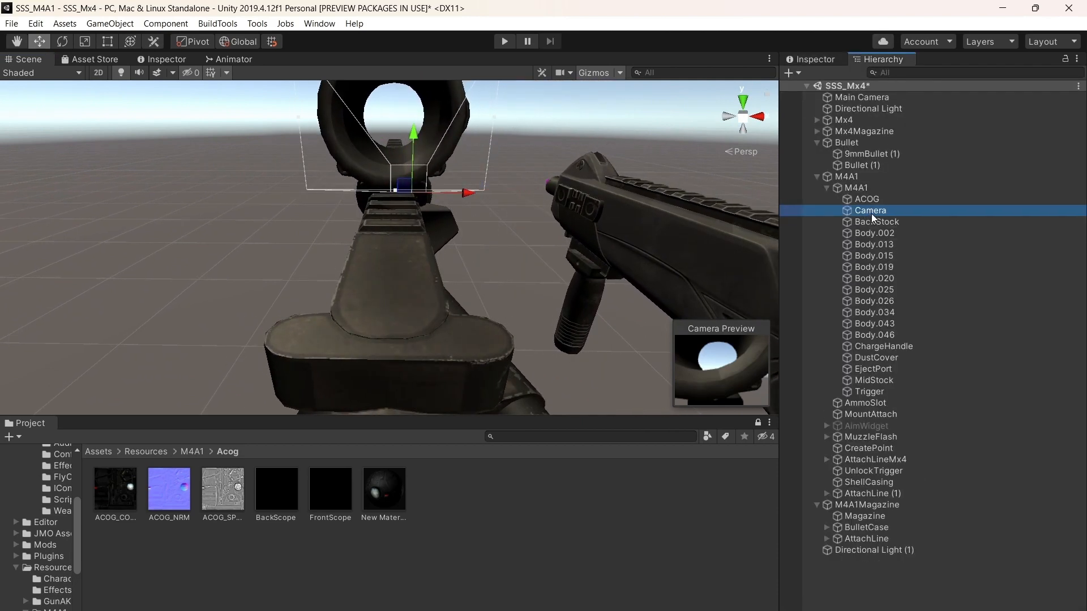
left_click_drag(872, 213, 866, 448)
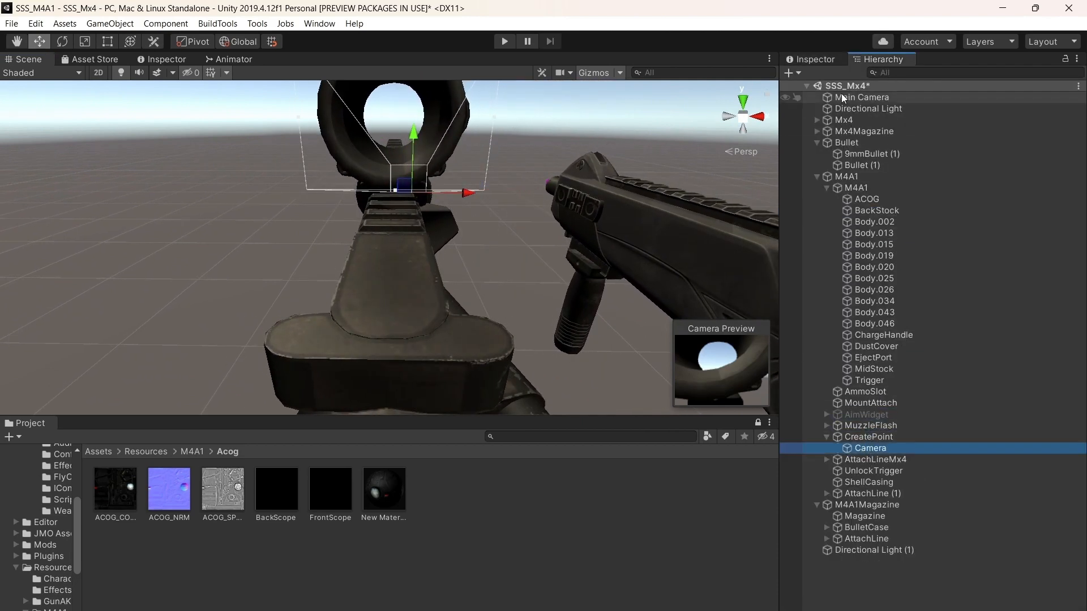
Set the camera's local Y position to 0, aligning it with CreatePoint on that axis, and keep its X offset
left_click(816, 59)
type("0")
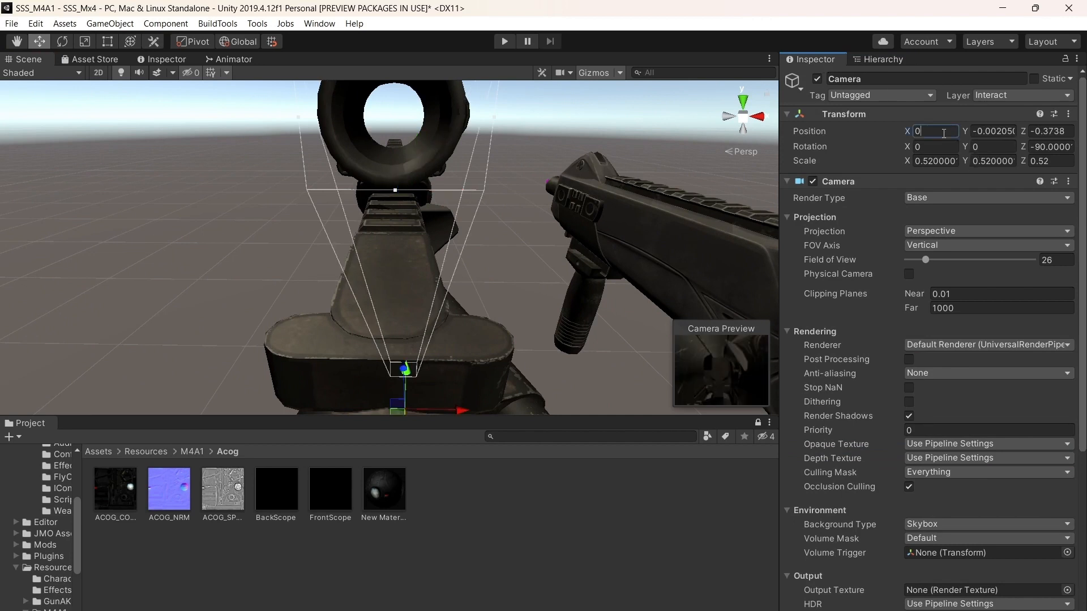
key("Escape")
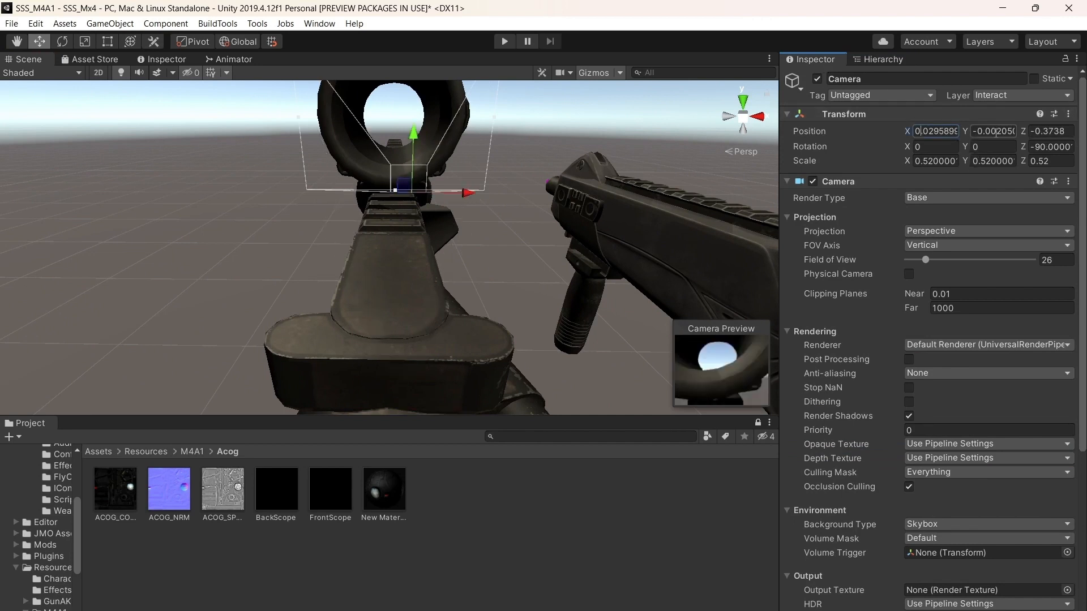
left_click(1017, 131)
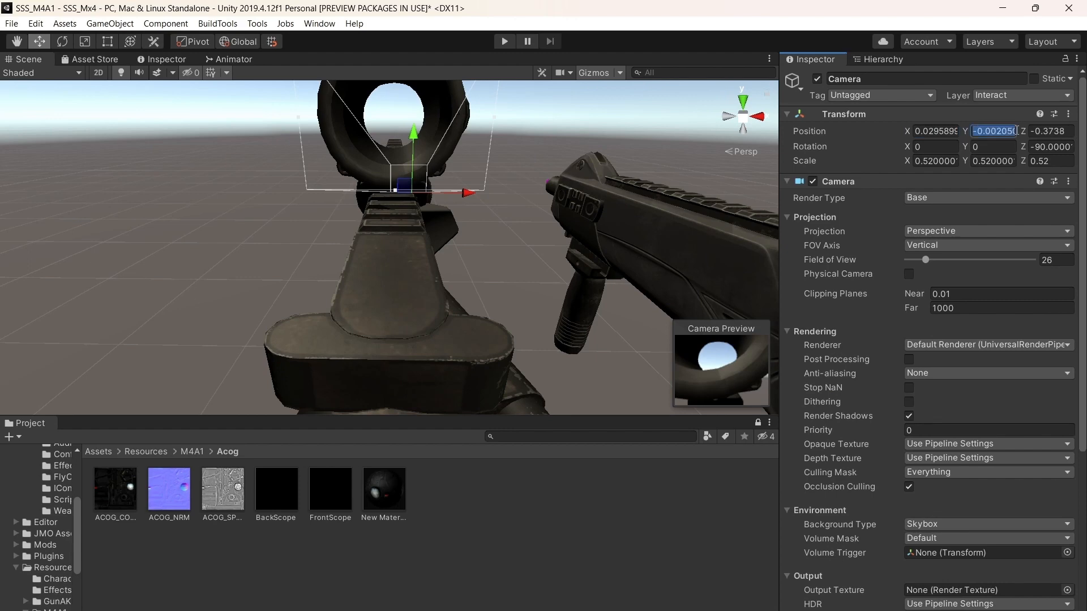
key("BackSpace")
right_click_drag(519, 201, 566, 132)
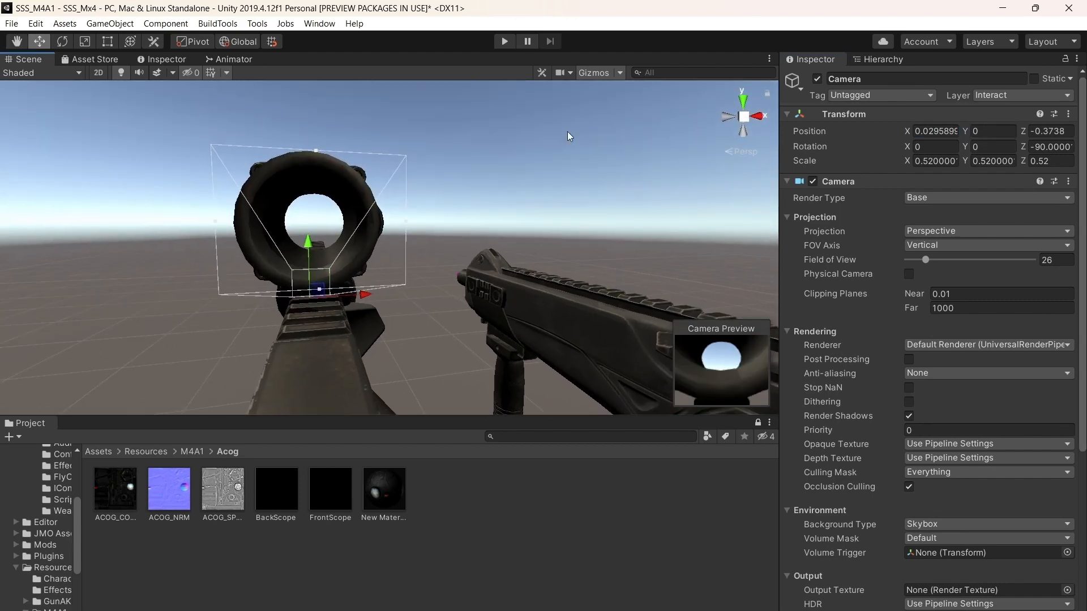
key("Left")
Reparent the camera from CreatePoint back to the inner M4A1 object, directly after ACOG, and check its position values
left_click(877, 60)
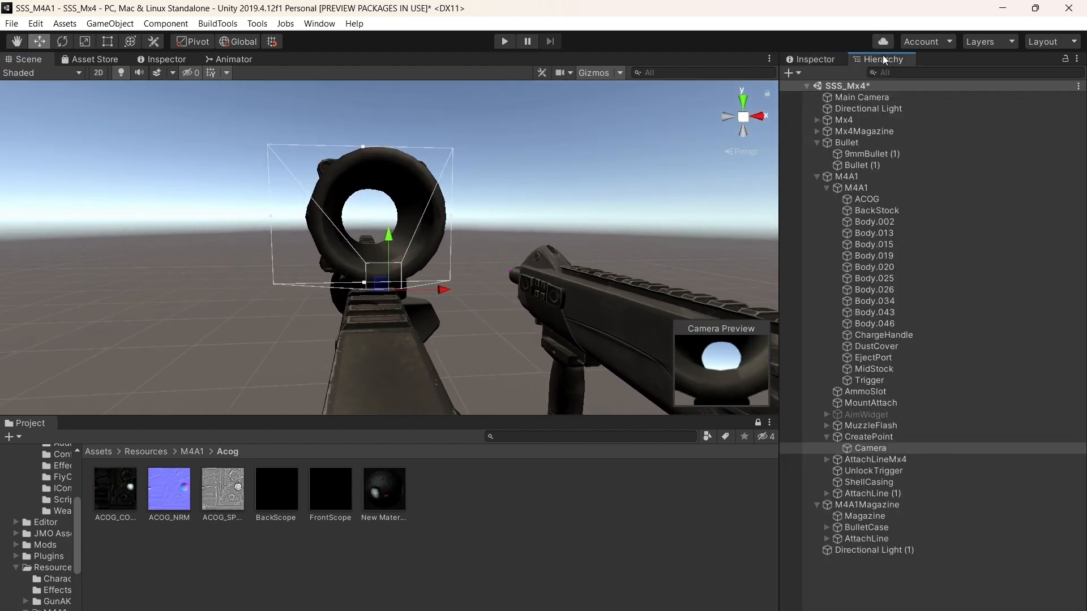
left_click_drag(864, 211, 859, 208)
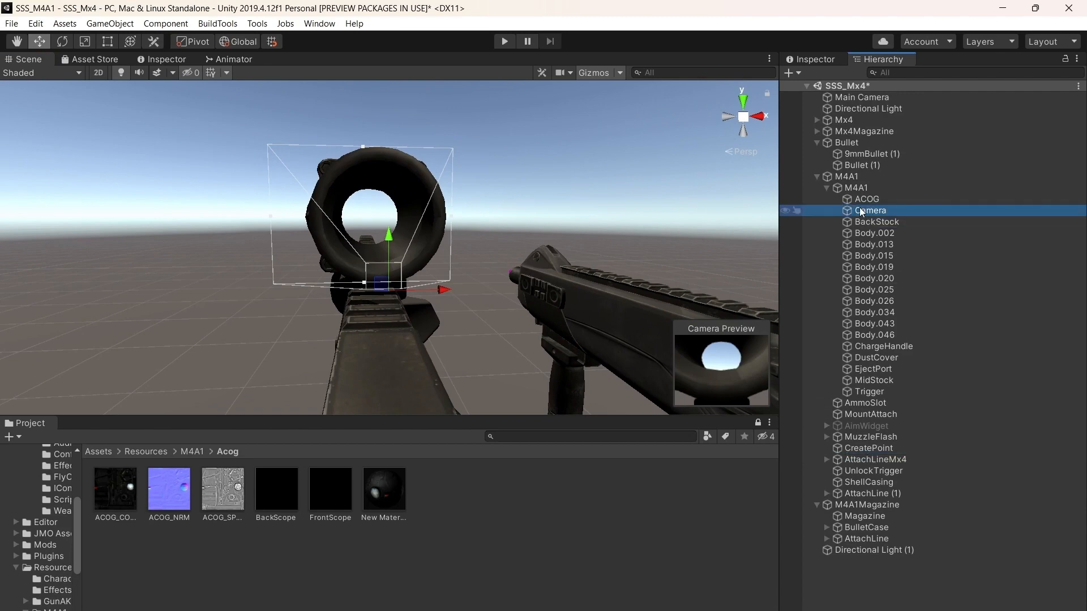
right_click_drag(464, 244, 505, 266)
key("a")
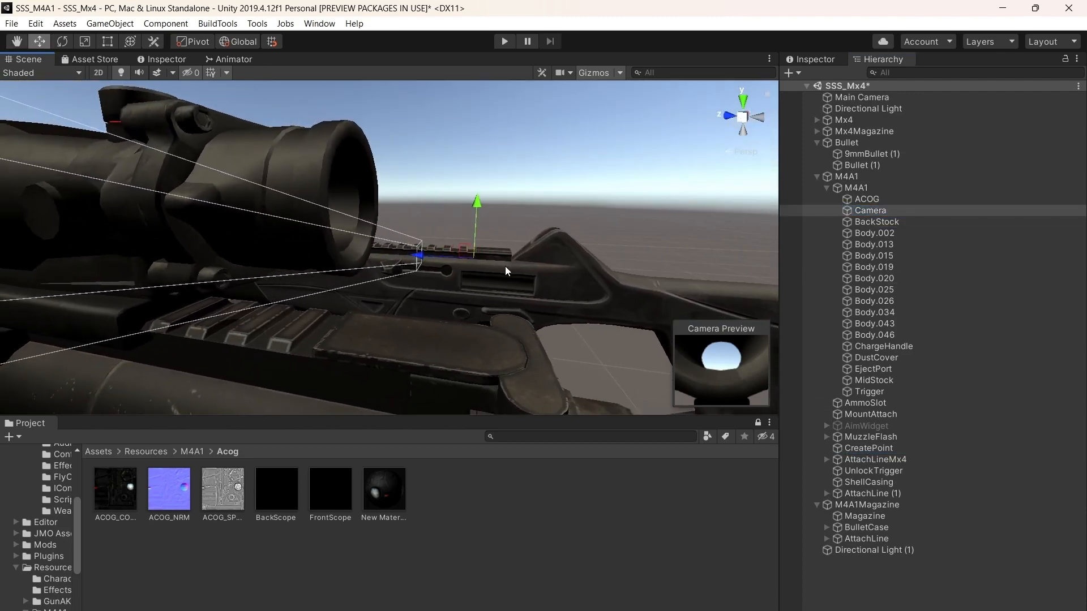
left_click(820, 59)
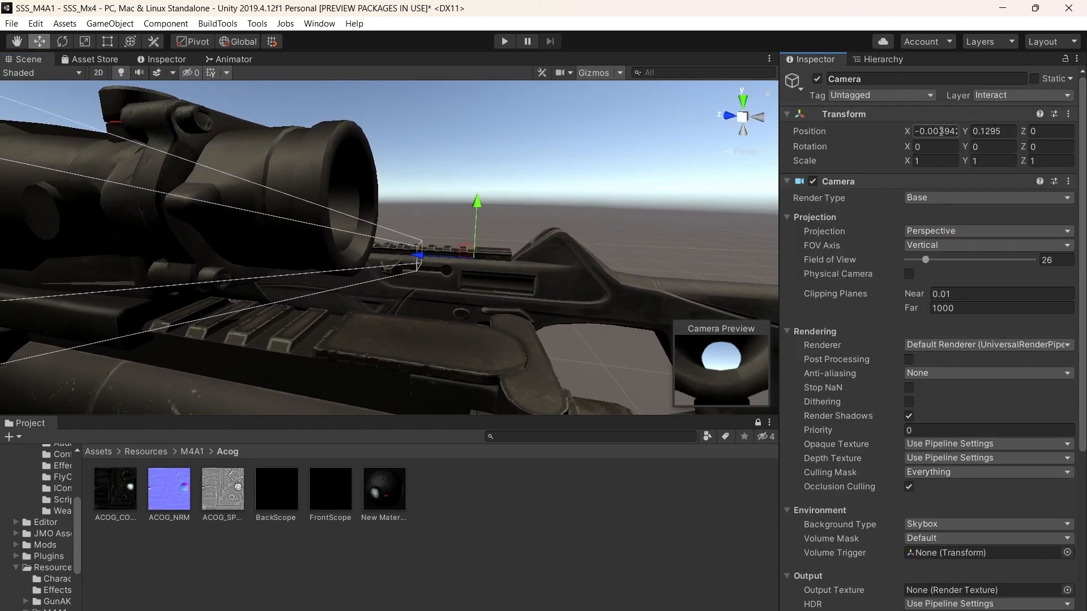
left_click(886, 58)
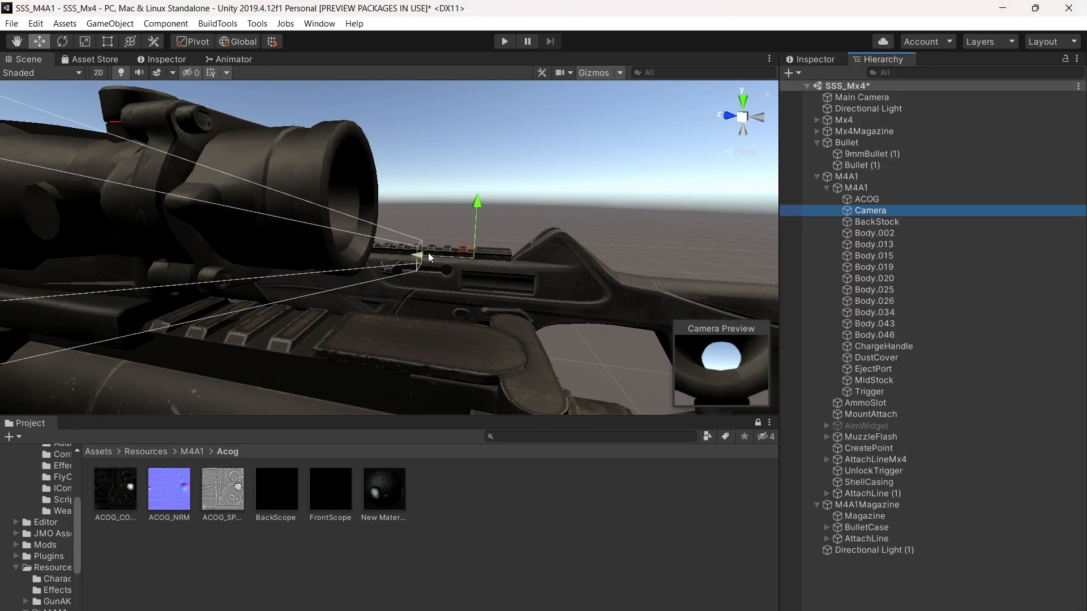
Slide the camera forward to the front end of the ACOG and raise it slightly towards the scope's central axis
left_click_drag(429, 252, 324, 239)
right_click_drag(324, 239, 385, 240)
key("a")
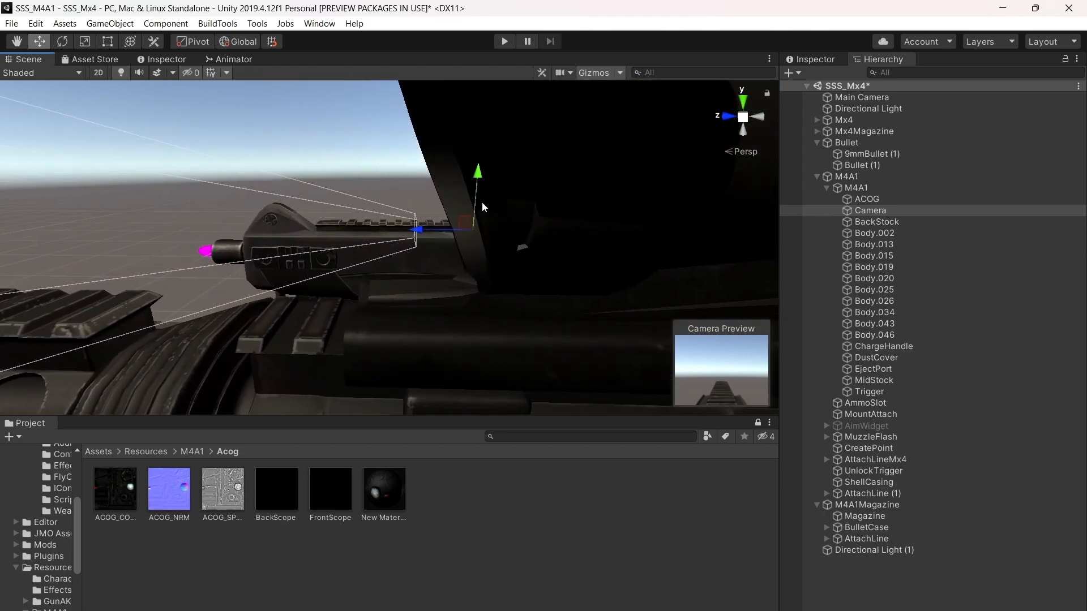
right_click_drag(483, 207, 400, 205)
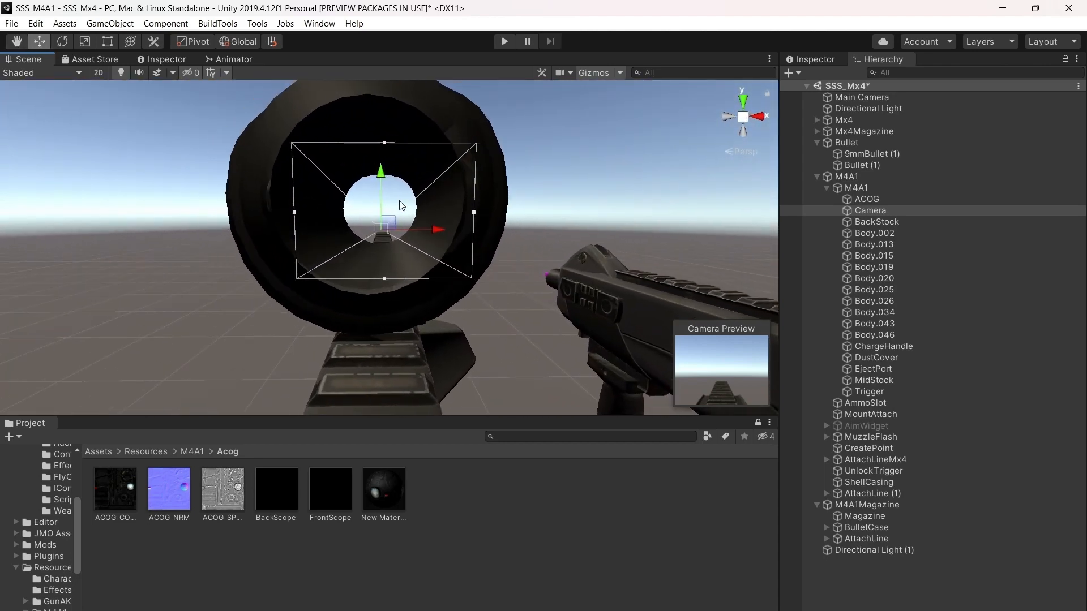
left_click_drag(386, 176, 383, 167)
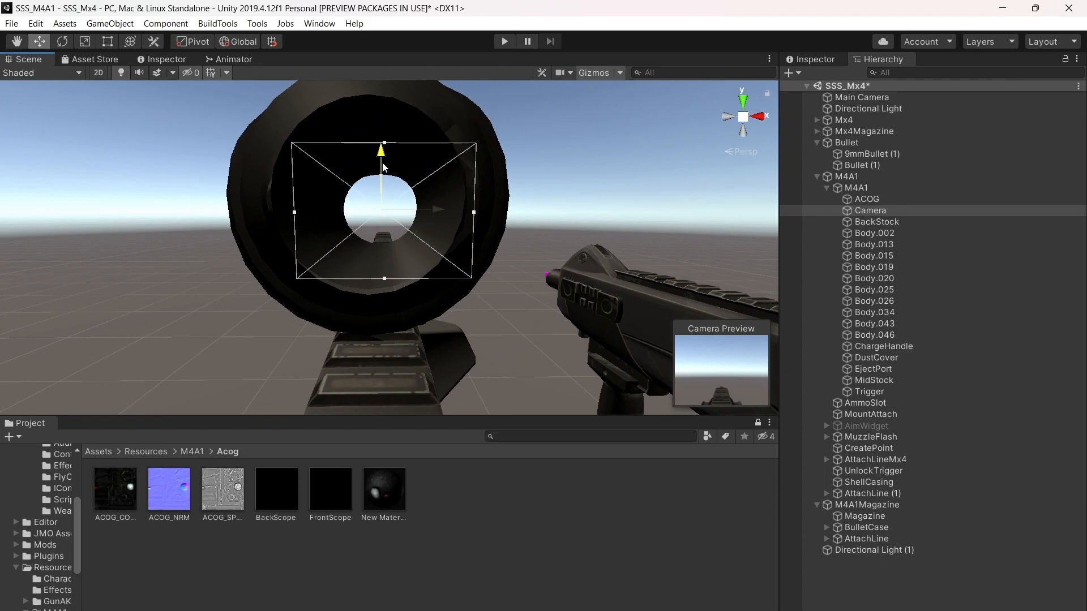
Slide the camera backward along the ACOG's length to the rear eyepiece
right_click_drag(383, 168, 209, 165)
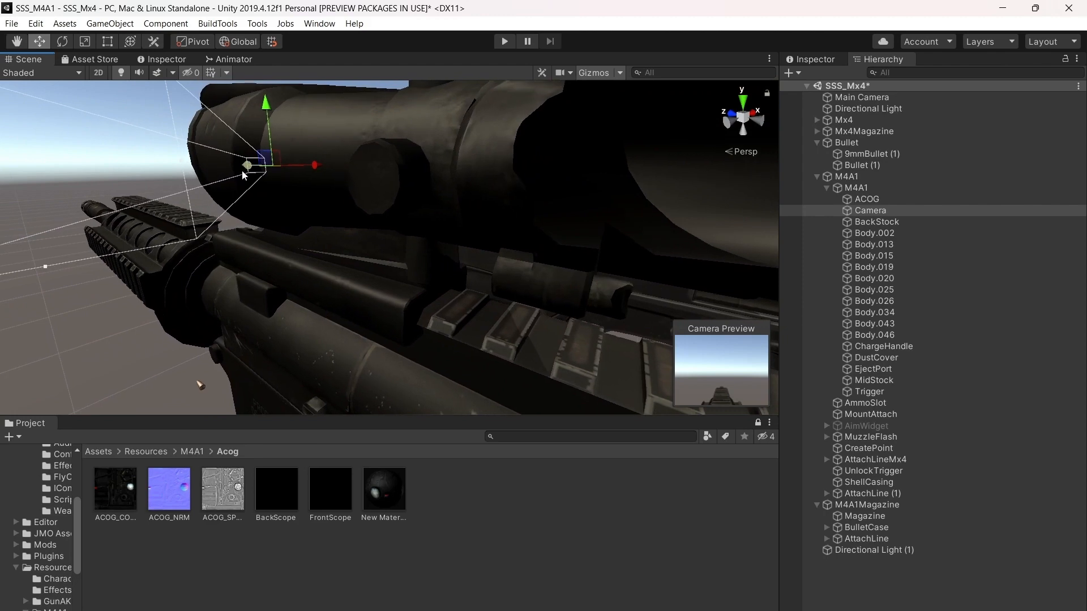
left_click_drag(244, 165, 274, 176)
key("Right")
right_click_drag(274, 175, 347, 216)
right_click_drag(403, 193, 471, 202)
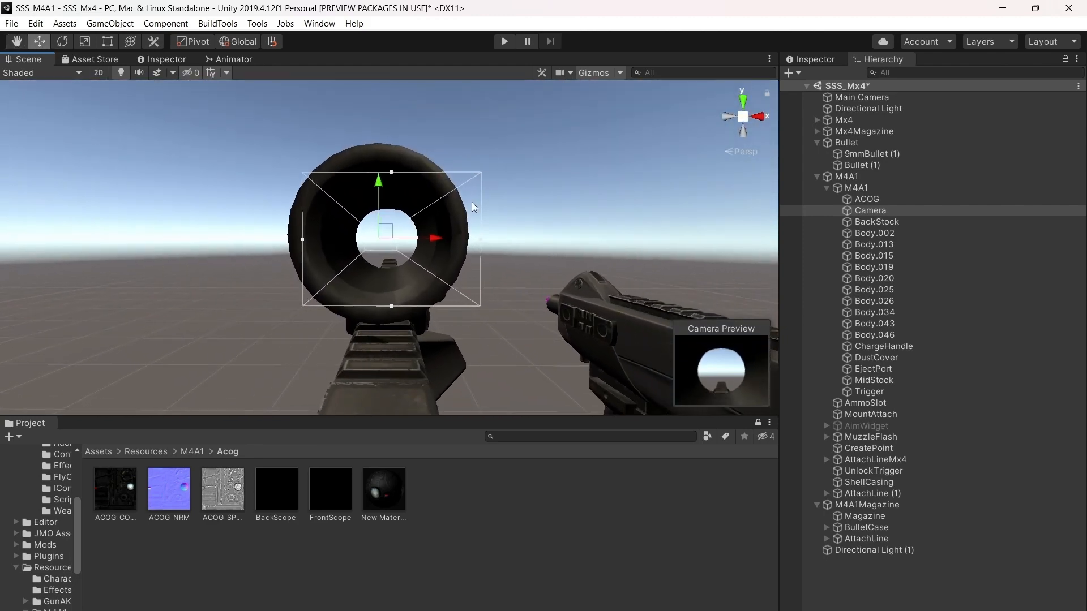
Examine the camera's alignment with the ACOG's opening from behind the rifle
scroll(471, 203, "down", 5)
key("Left")
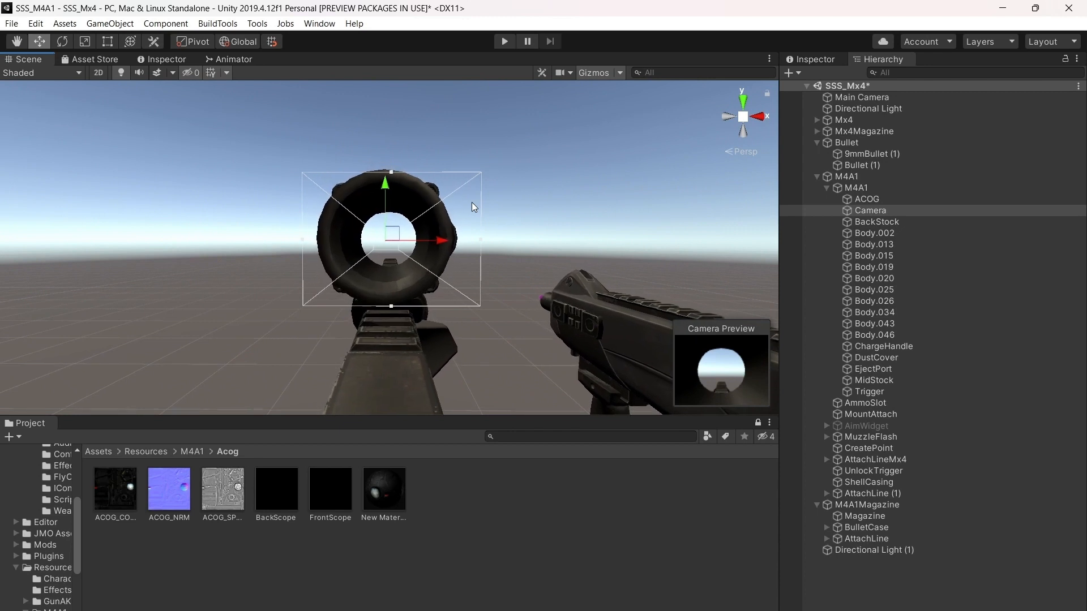
key("Up")
key("Left")
key("Left")
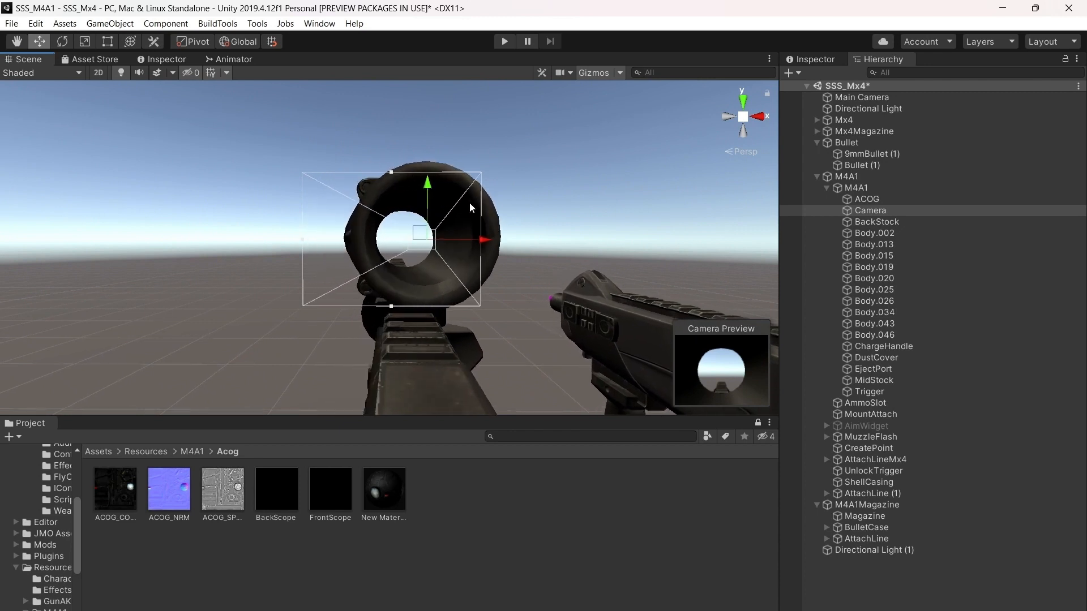
key("Right")
key("Down")
key("Down")
key("Down")
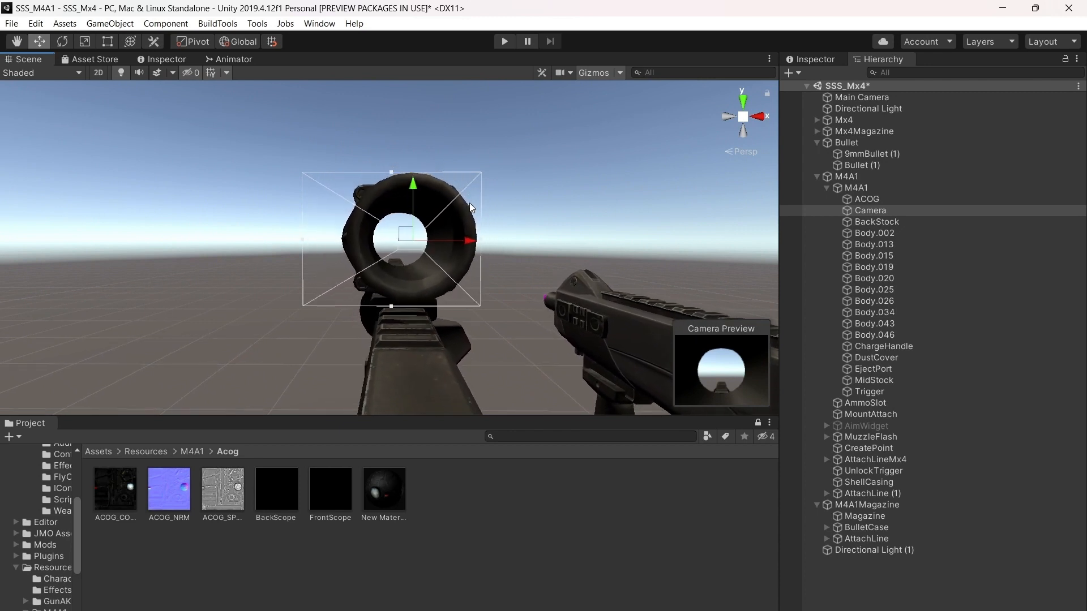
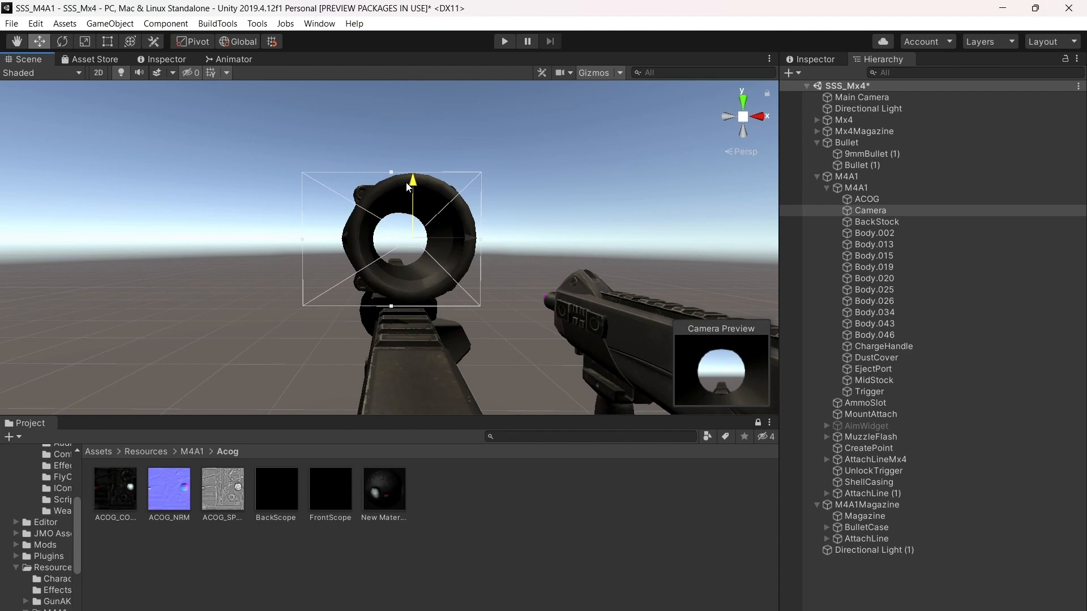
key("Right")
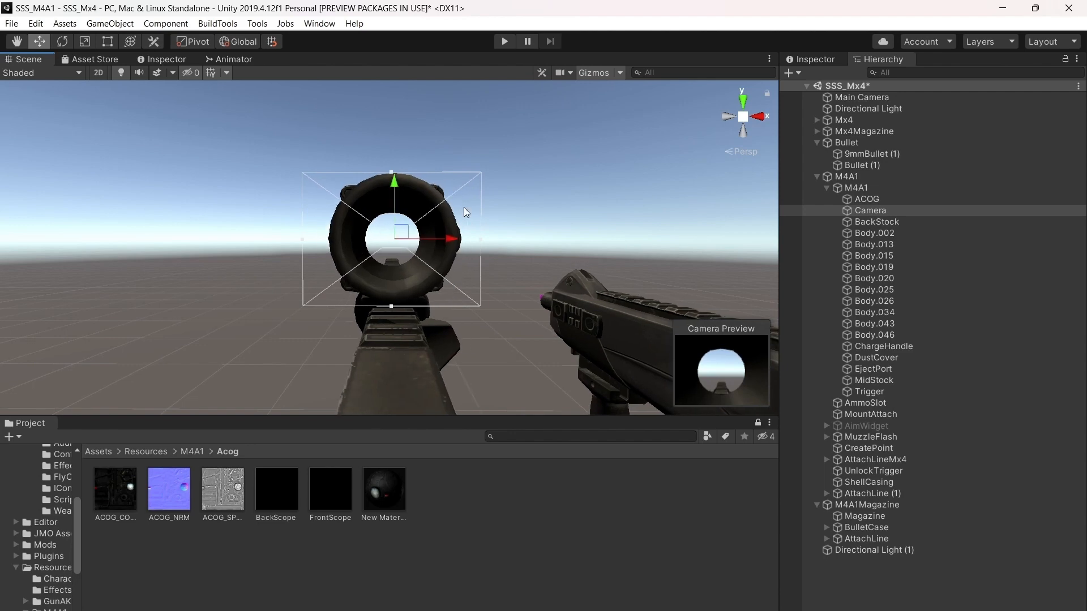
Move the camera forward along the scope axis to the ACOG's front lens, clear of the tube
right_click_drag(463, 207, 610, 230)
key("Left")
right_click_drag(315, 244, 583, 254)
key("Left")
key("Down")
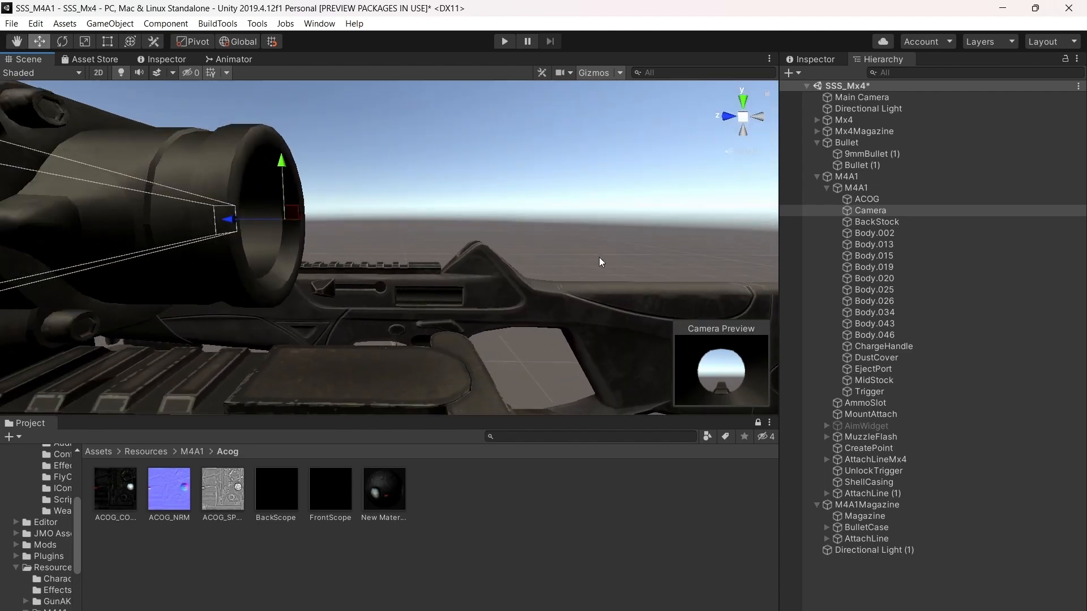
left_click_drag(482, 239, 269, 240)
right_click_drag(268, 241, 412, 247)
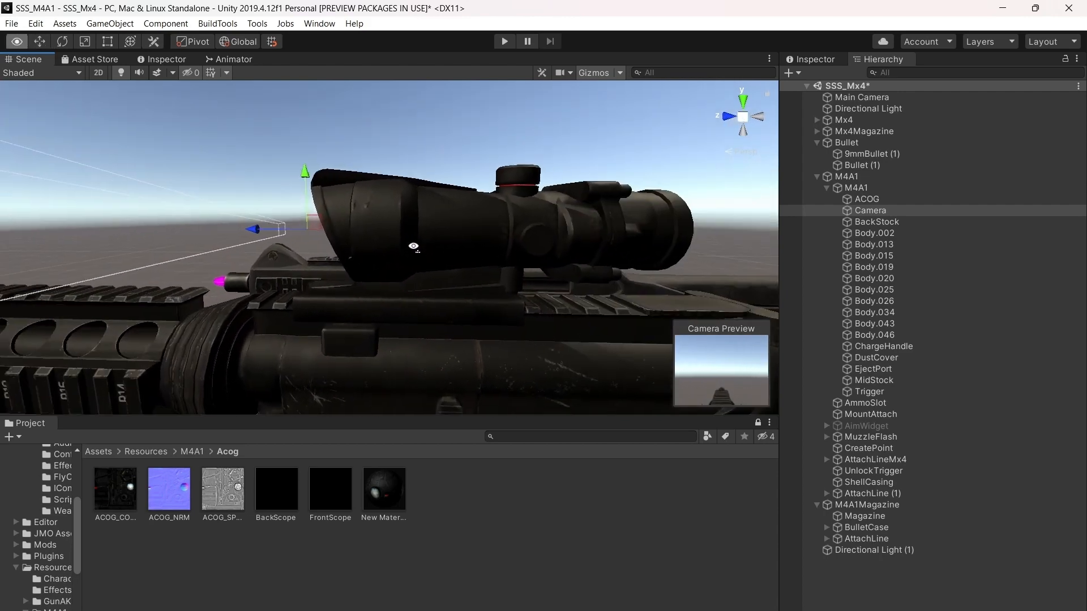
key("Left")
key("Up")
left_click_drag(317, 226, 355, 235)
right_click_drag(355, 234, 332, 225)
key("Down")
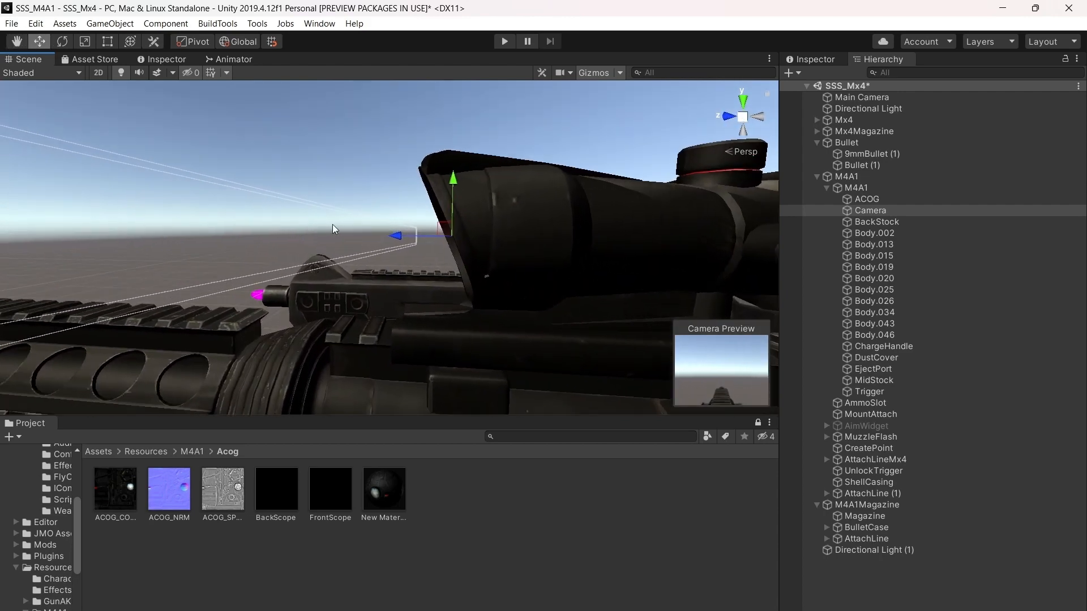
key("Right")
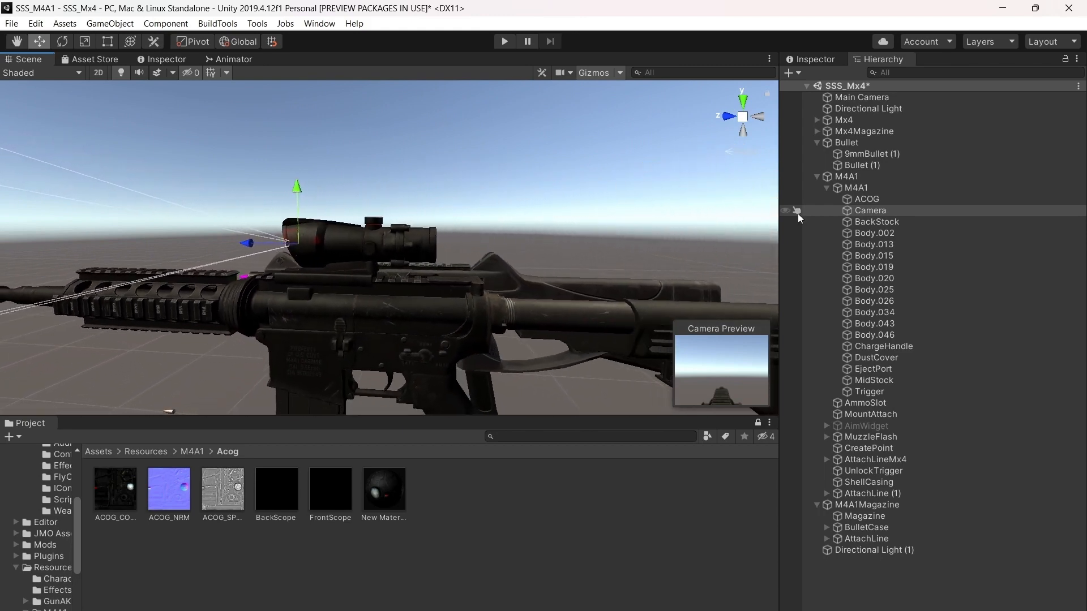
Add a 3D cylinder as a child of the inner M4A1 object
left_click(857, 188)
right_click(857, 187)
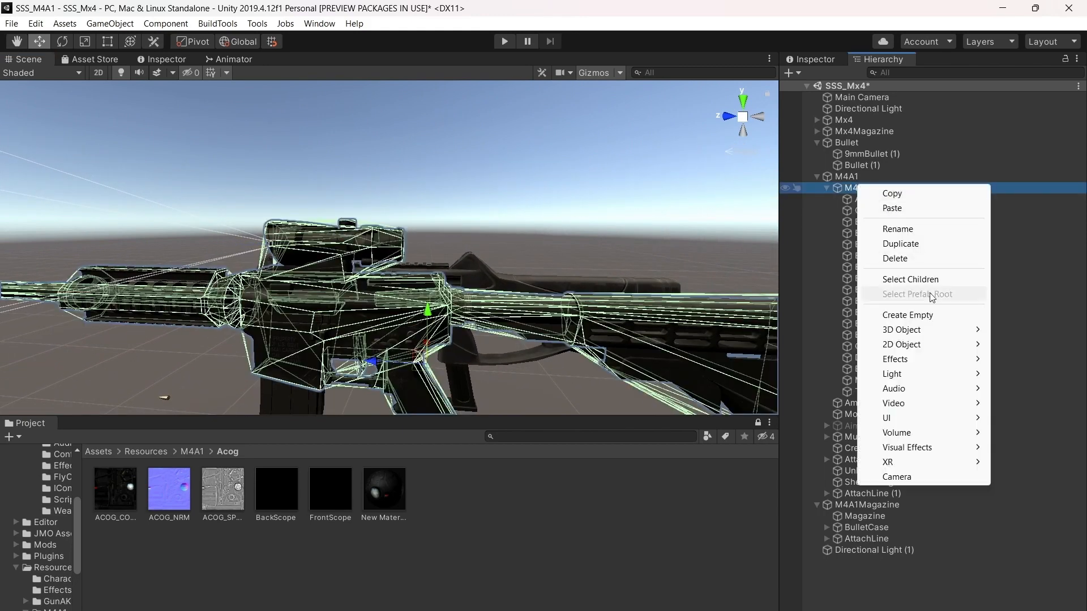
mouse_move(915, 330)
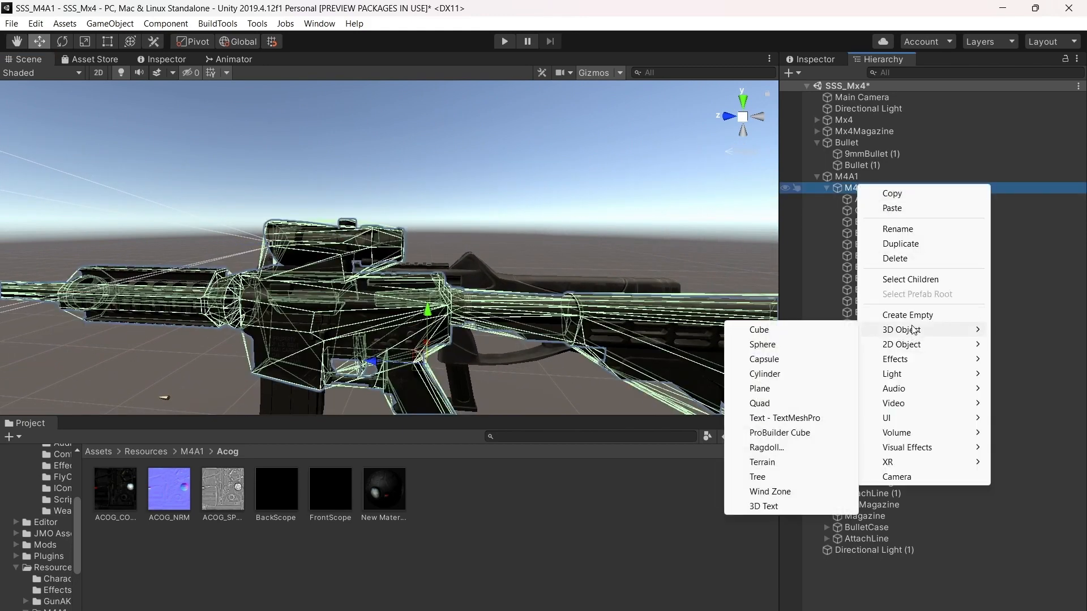
left_click(764, 375)
Set the cylinder's scale to 0.01 on X, Y and Z
left_click(819, 58)
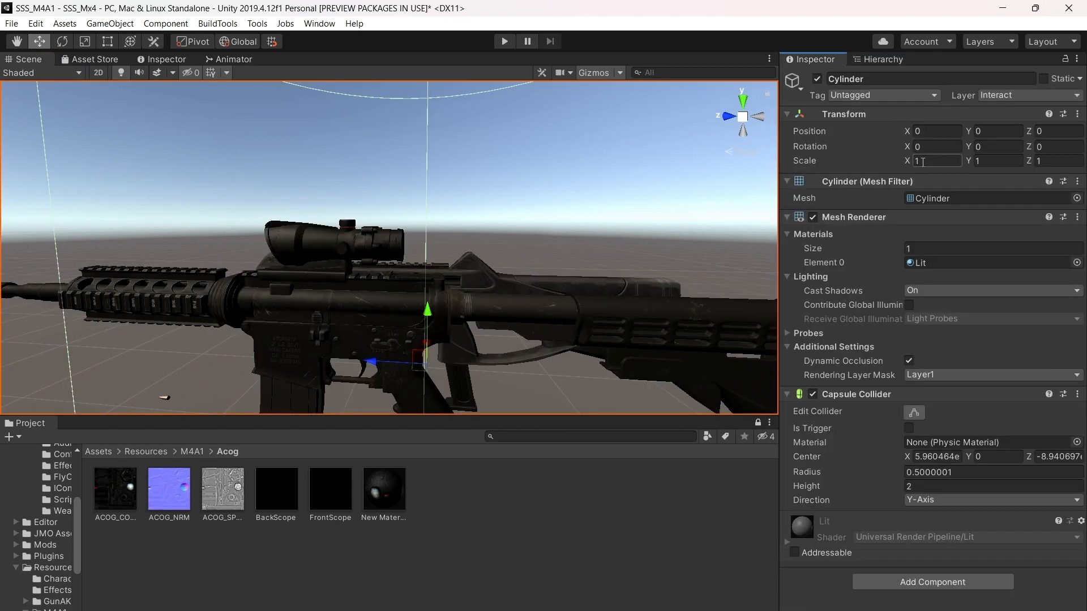
left_click(925, 161)
type("0")
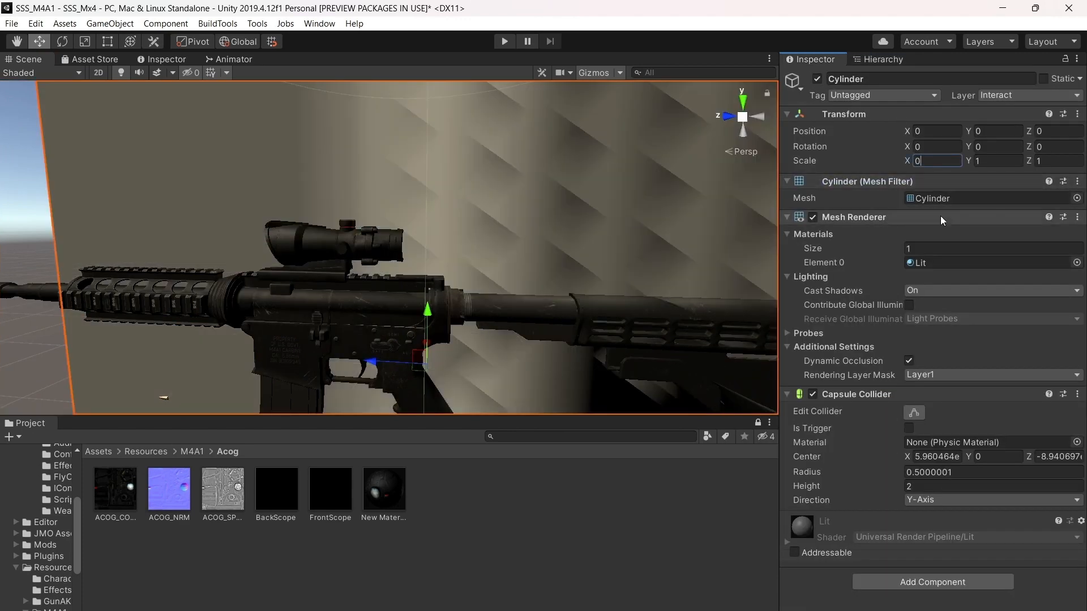
type(".01")
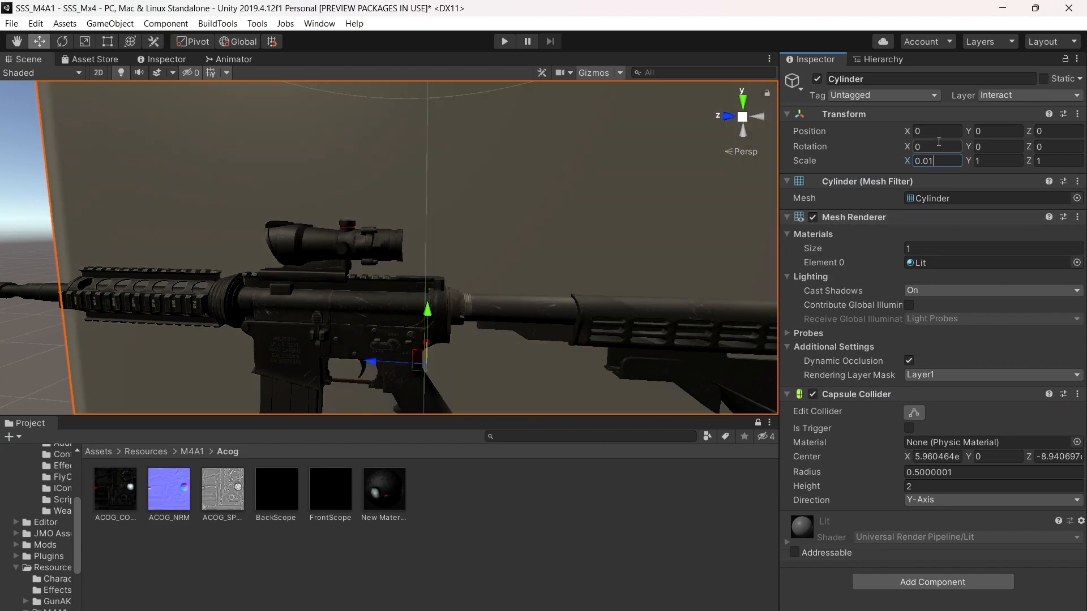
left_click(940, 161)
key("ctrl+c")
left_click(1013, 161)
type("0.01")
key("ctrl+v")
right_click_drag(653, 222, 583, 297)
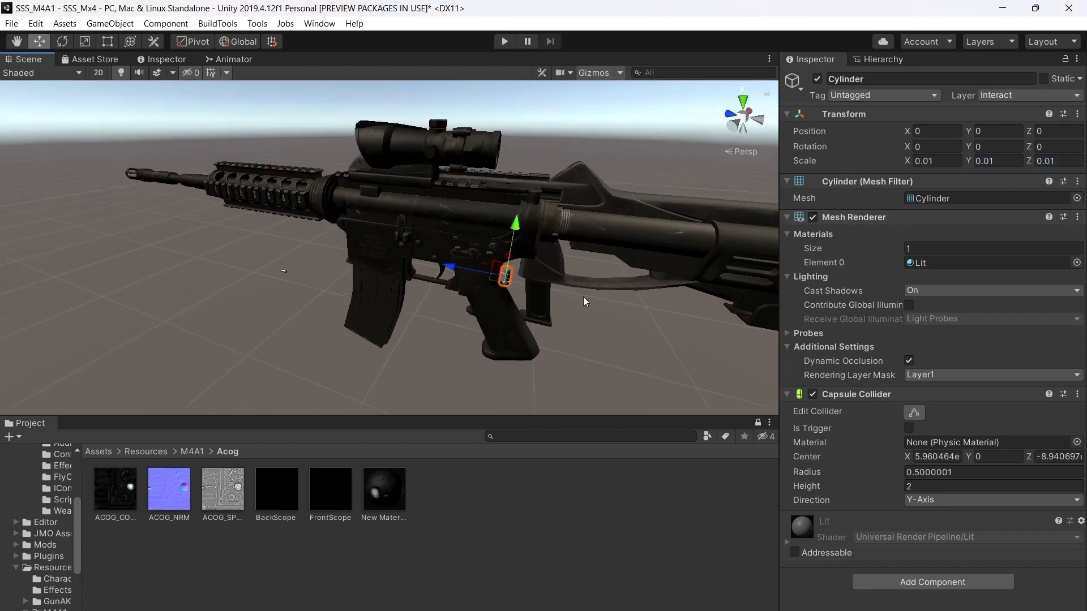
middle_click_drag(585, 297, 550, 304)
scroll(549, 304, "up", 2)
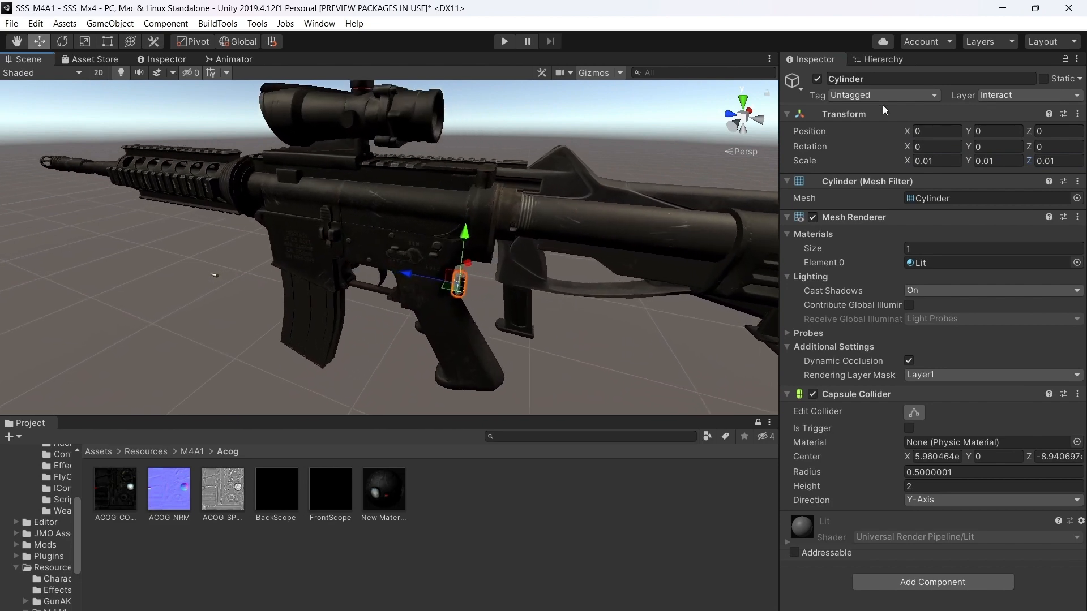
Rotate the cylinder to 90 degrees on X and raise it to scope height, at about Y 0.1331
left_click(1010, 146)
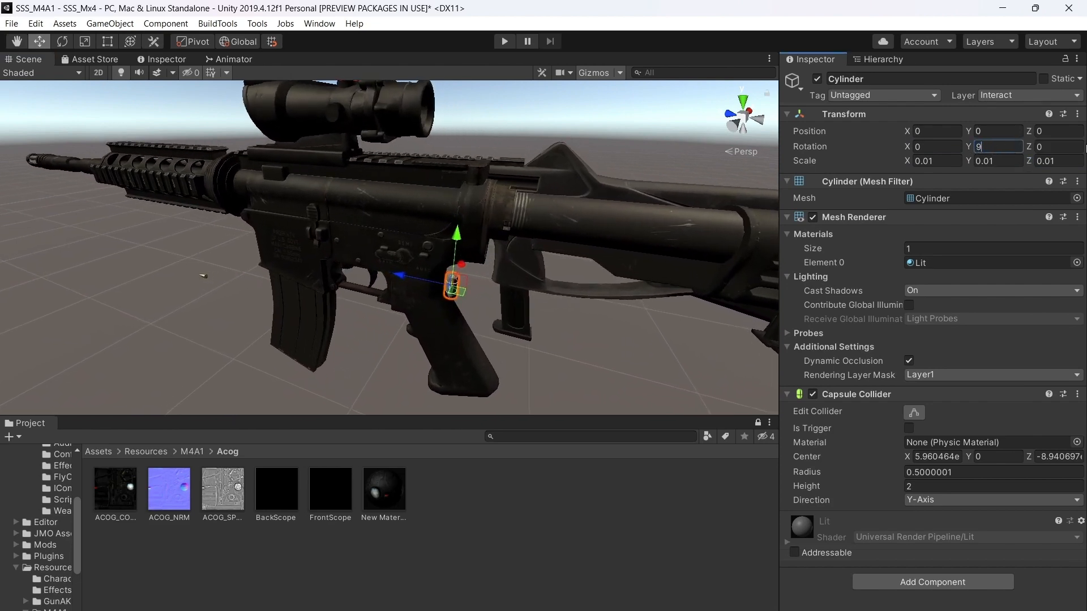
type("90")
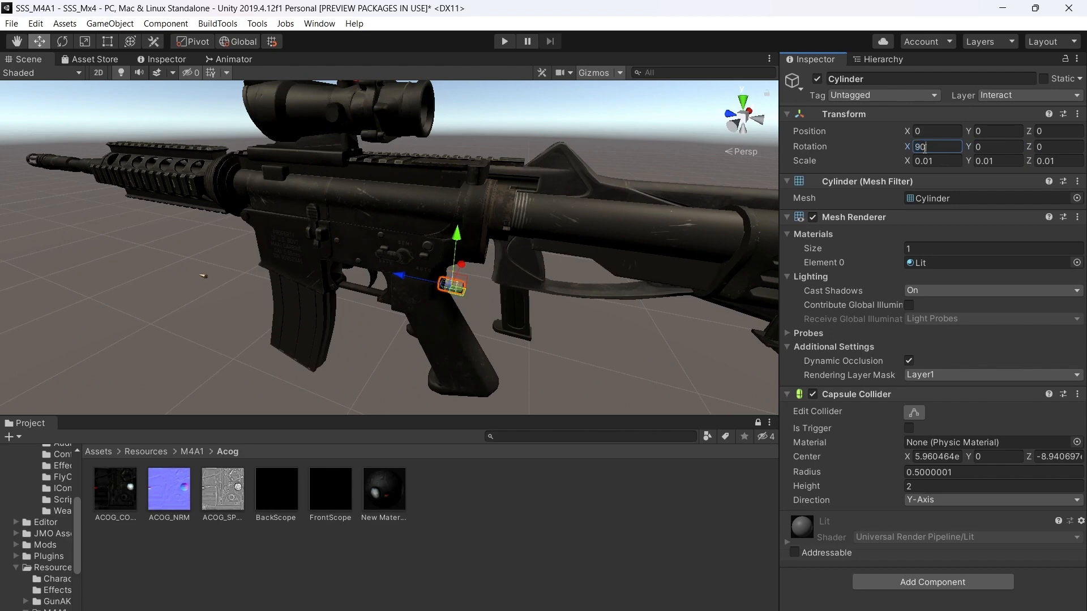
left_click_drag(457, 244, 469, 82)
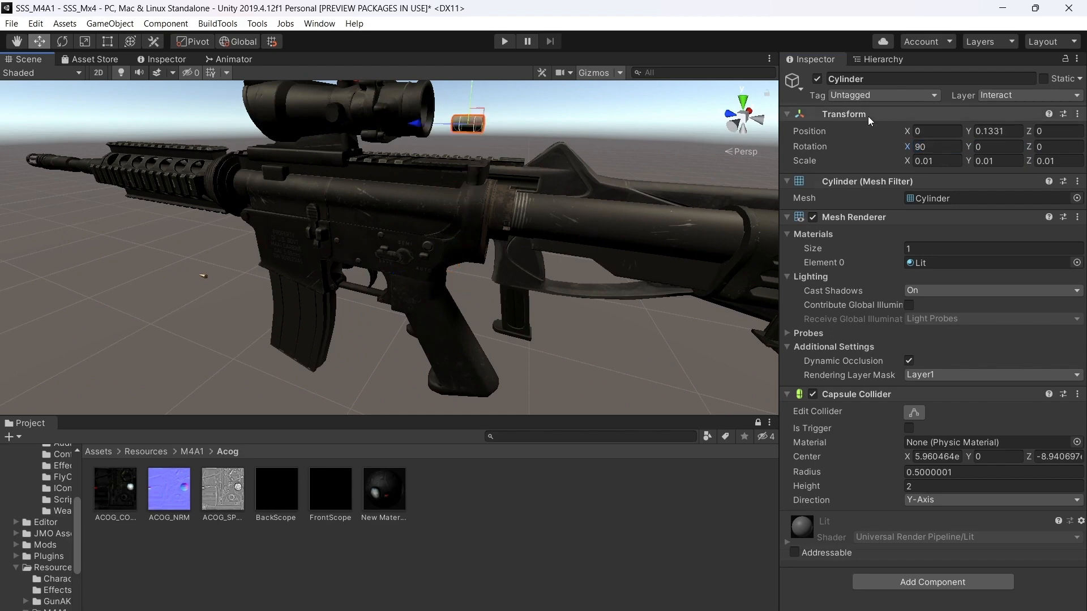
Flatten the cylinder into a thin disc by setting its Y scale to 0.001, keeping X at 0.01
left_click(931, 162)
type("0.0")
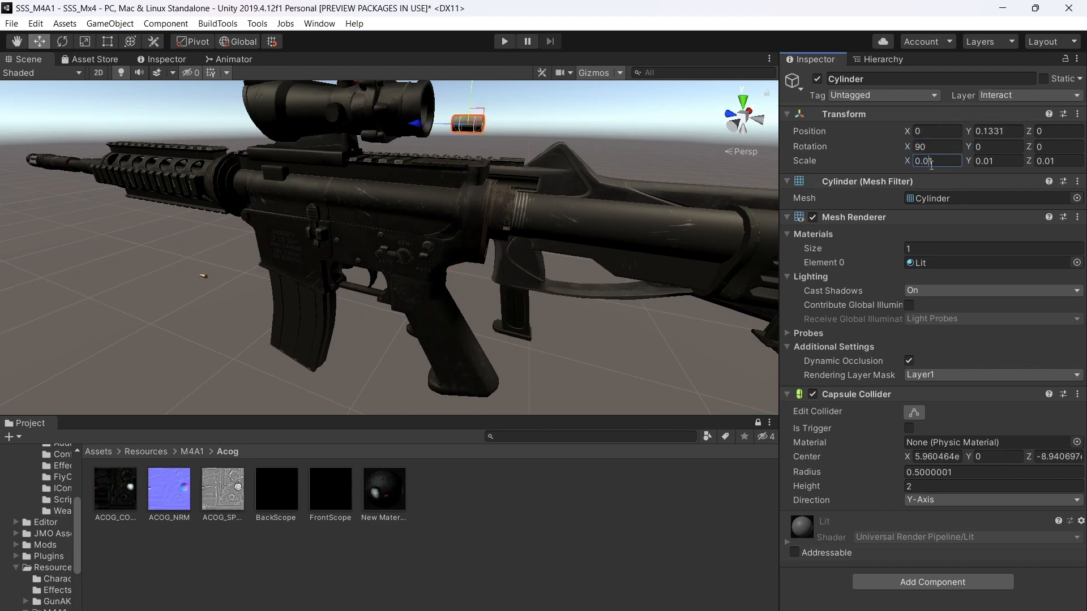
type("01")
key("BackSpace")
type("0")
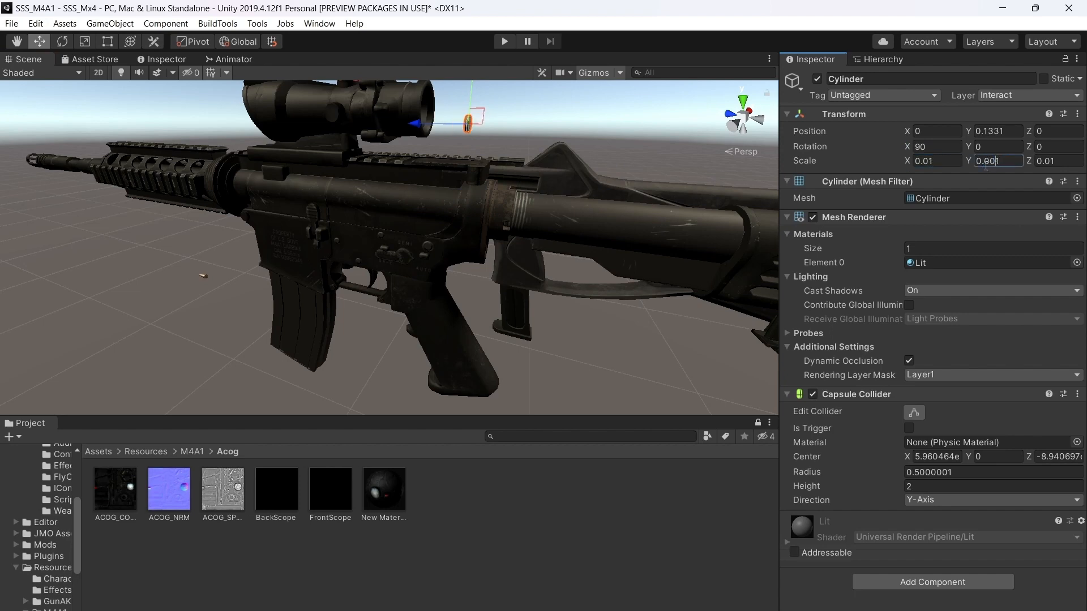
Thin the cylinder disc further by setting its Y scale to 0.0003
right_click_drag(615, 214, 646, 166)
scroll(647, 169, "up", 8)
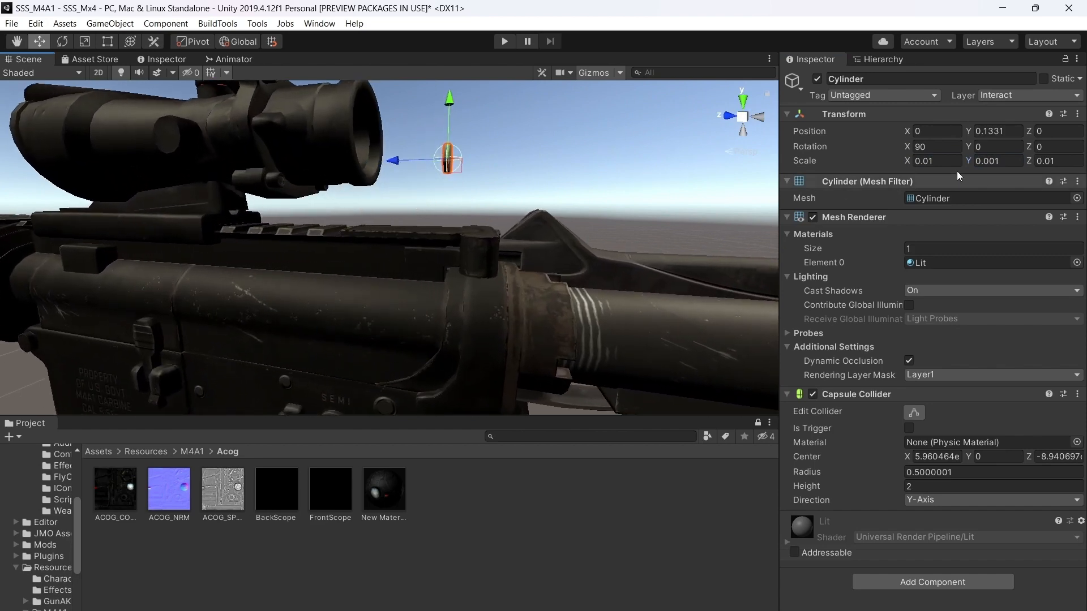
left_click(998, 162)
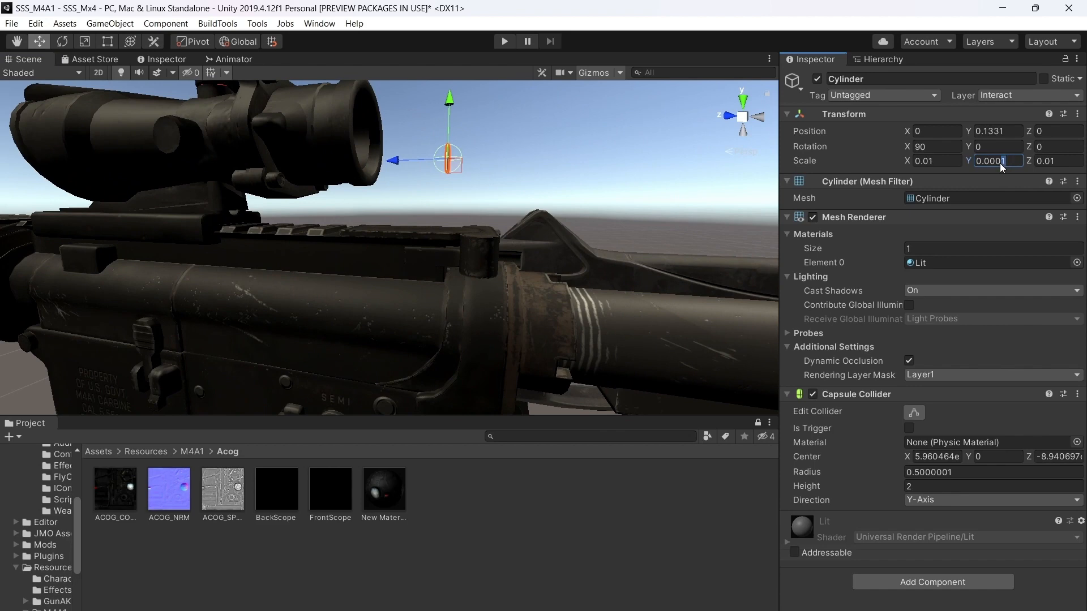
type("3")
right_click_drag(573, 189, 602, 131)
scroll(548, 164, "up", 6)
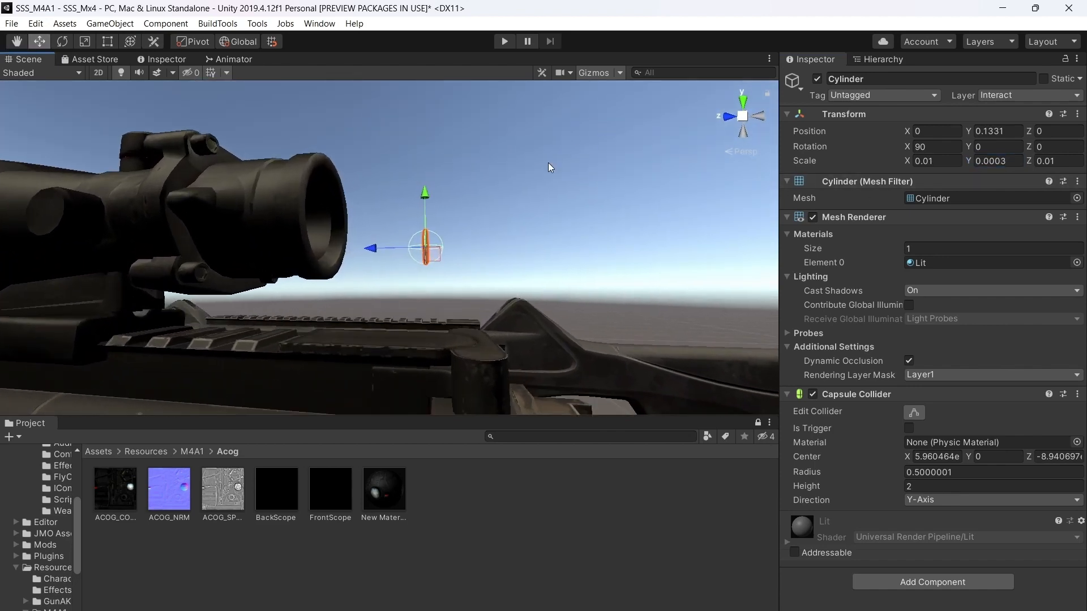
right_click_drag(548, 162, 590, 274)
scroll(589, 274, "down", 6)
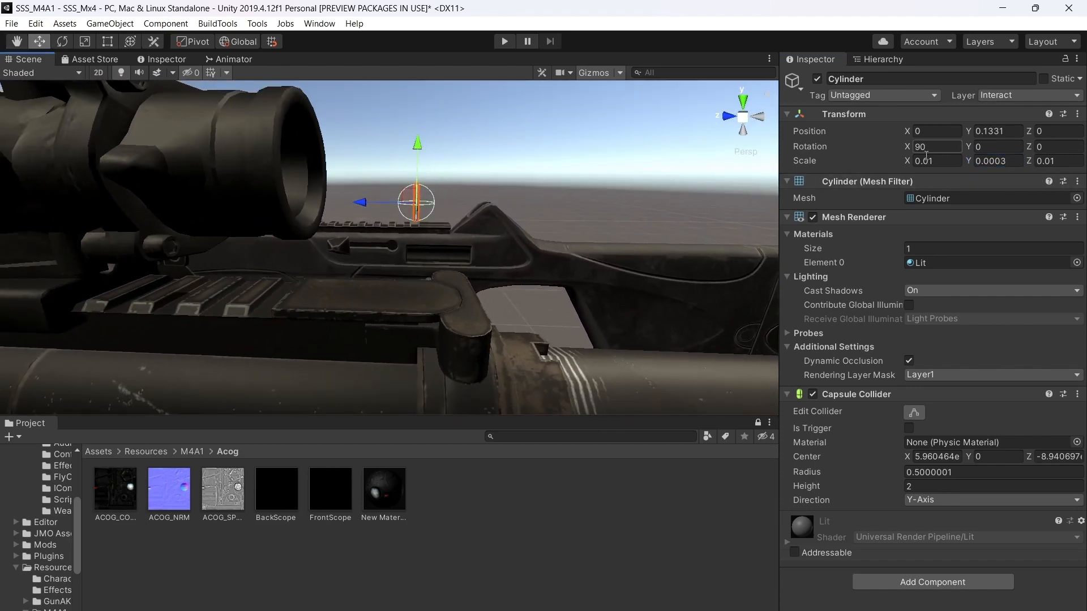
Set the disc's X scale to 0.04 and move it to the ACOG's rear opening, at about X -0.0041 and Z 0.0325
right_click_drag(651, 181, 538, 169)
left_click_drag(939, 166, 930, 162)
type("5")
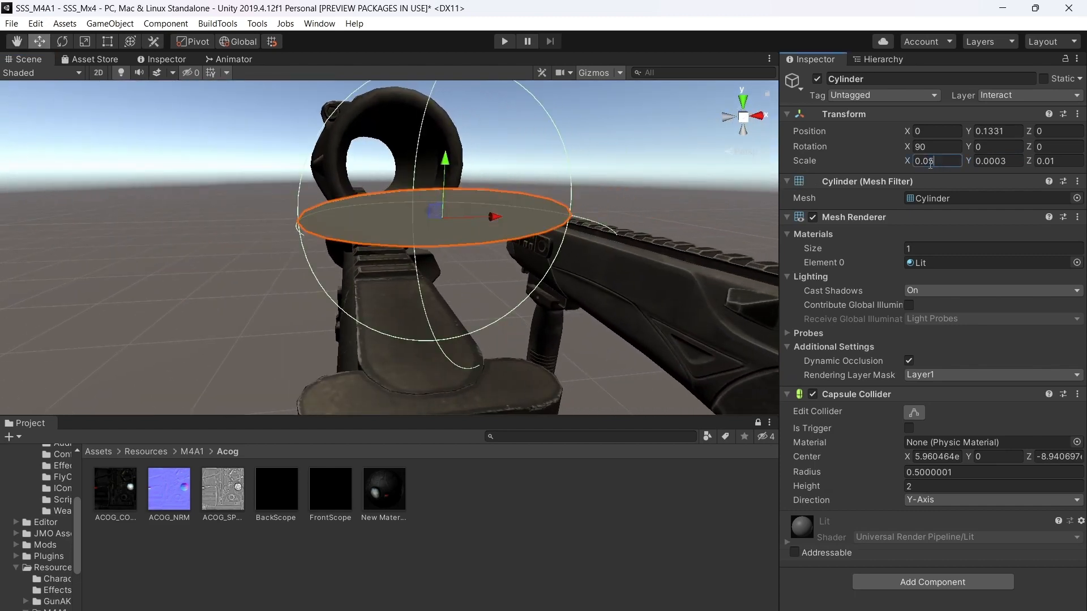
right_click_drag(698, 197, 603, 204)
left_click_drag(487, 216, 474, 214)
left_click_drag(936, 161, 930, 162)
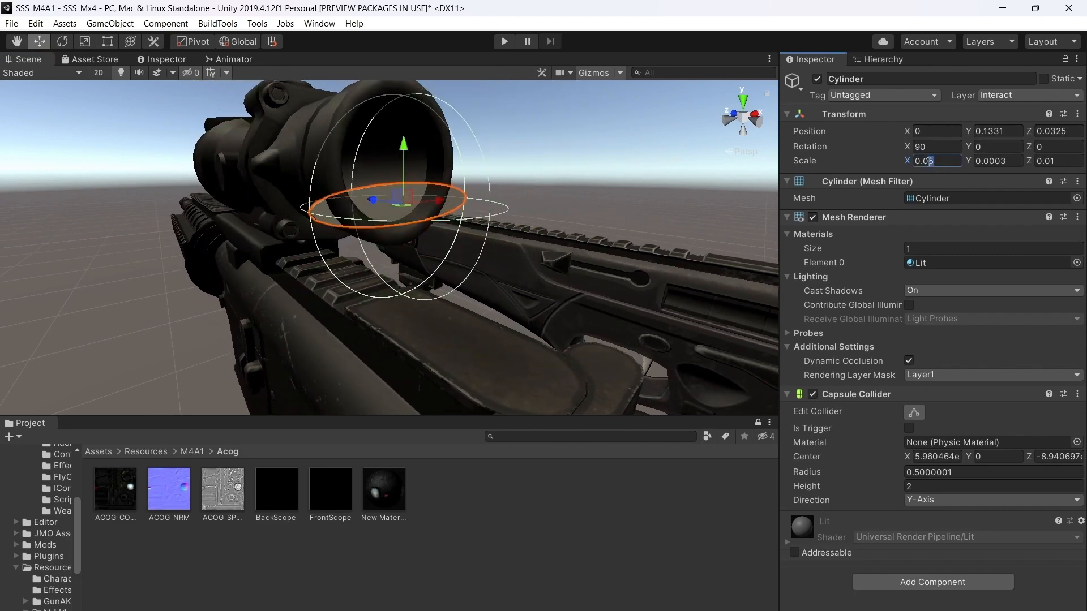
type("4")
right_click_drag(708, 181, 548, 208)
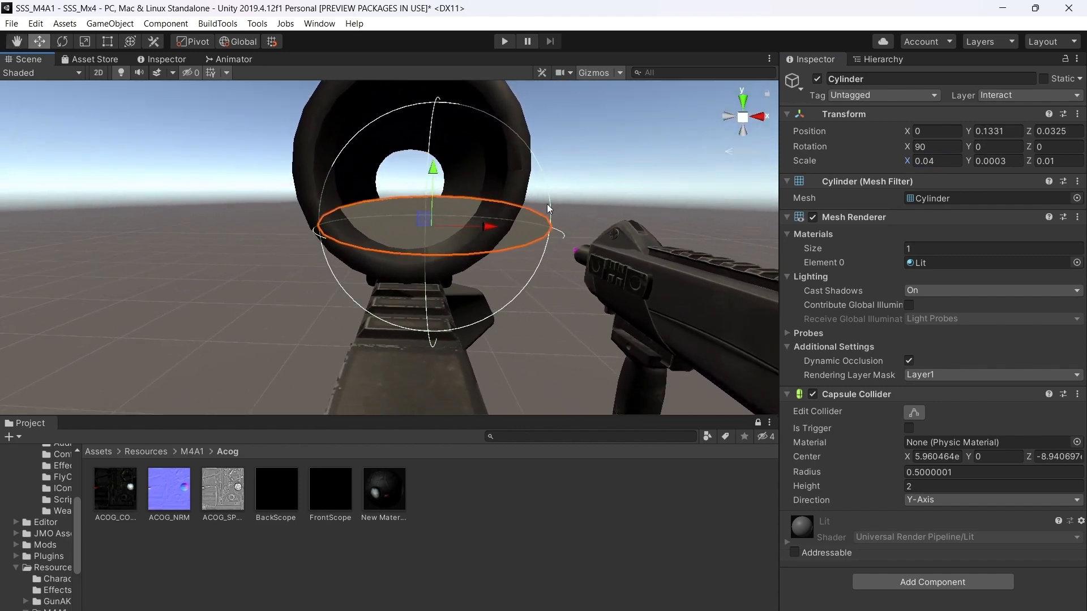
left_click_drag(486, 232, 466, 232)
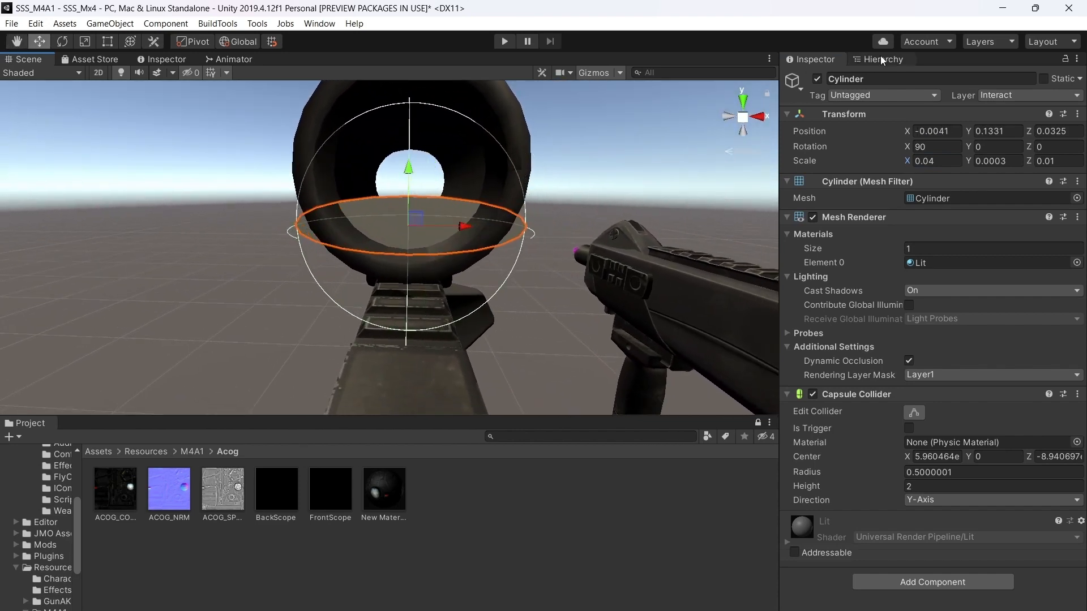
Make the cylinder a child of the scope's Camera and set its local X and Y positions to 0
left_click(882, 60)
left_click_drag(871, 403, 869, 214)
left_click(832, 61)
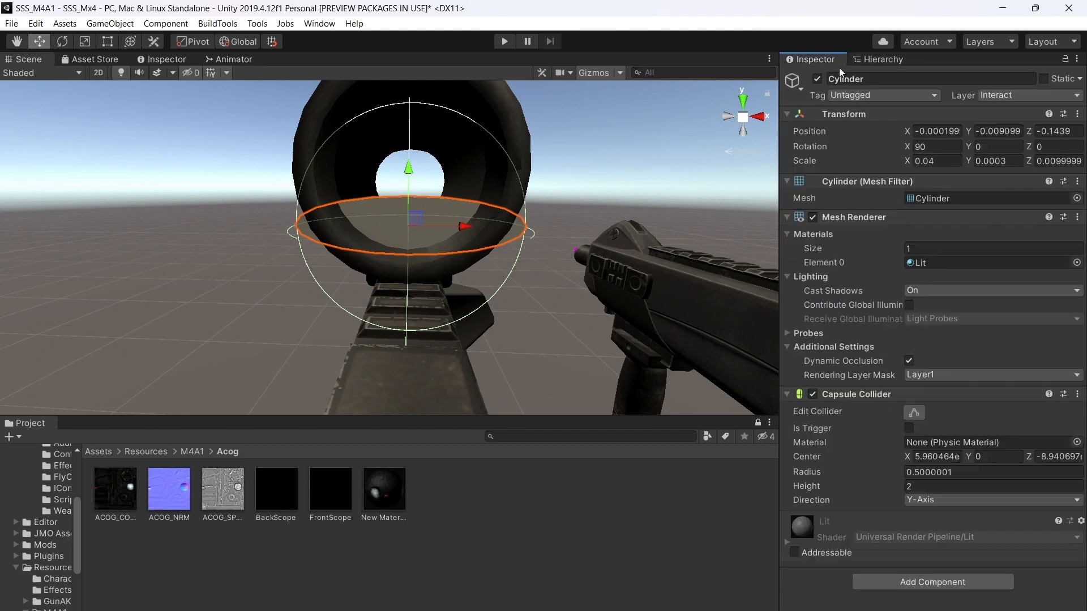
left_click(952, 131)
type("0")
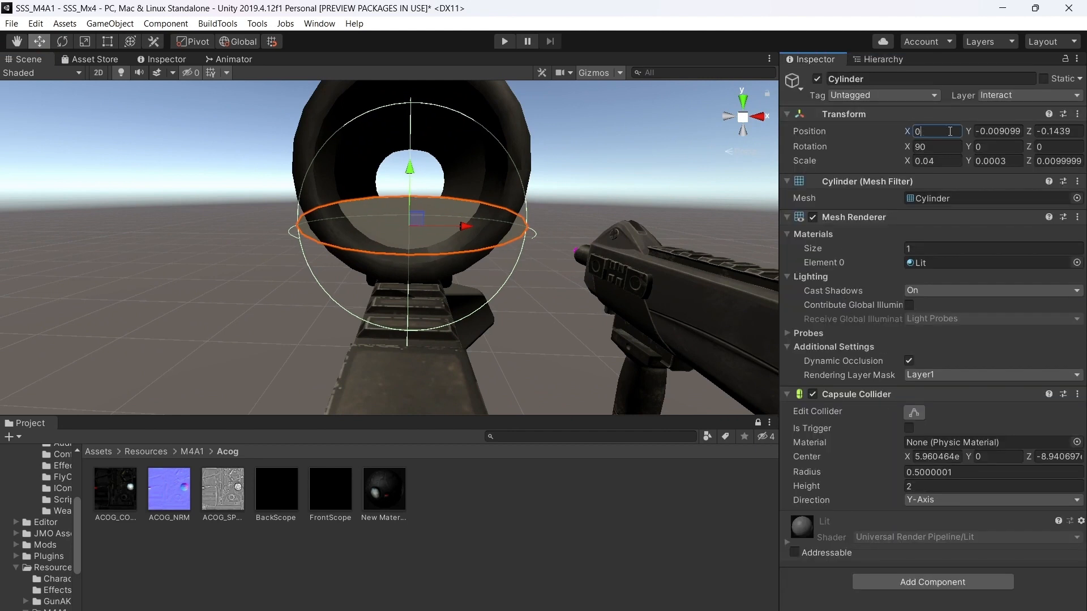
left_click(1065, 131)
type("0")
key("ctrl+z")
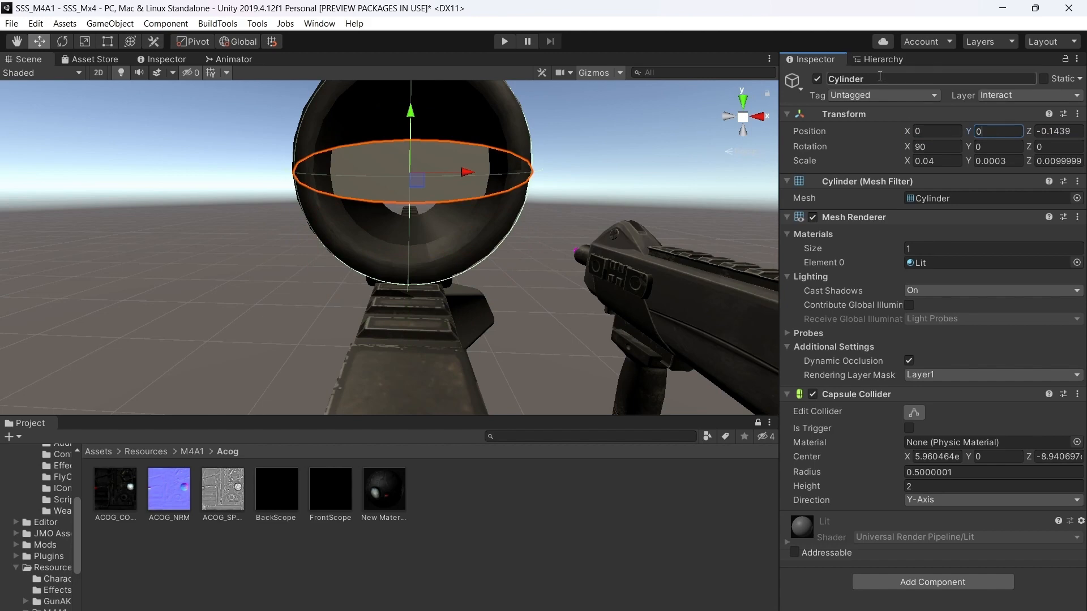
Move the cylinder out of the Camera, back to being a direct child of the inner M4A1 object
left_click(879, 59)
mouse_move(881, 222)
left_mouse_down()
mouse_move(877, 390)
mouse_move(872, 205)
left_mouse_up()
right_click_drag(500, 203, 698, 106)
key("a")
key("s")
key("w")
key("f")
Reduce the disc's X scale to 0.033 so that its width fits inside the scope's rear ring
left_click(815, 59)
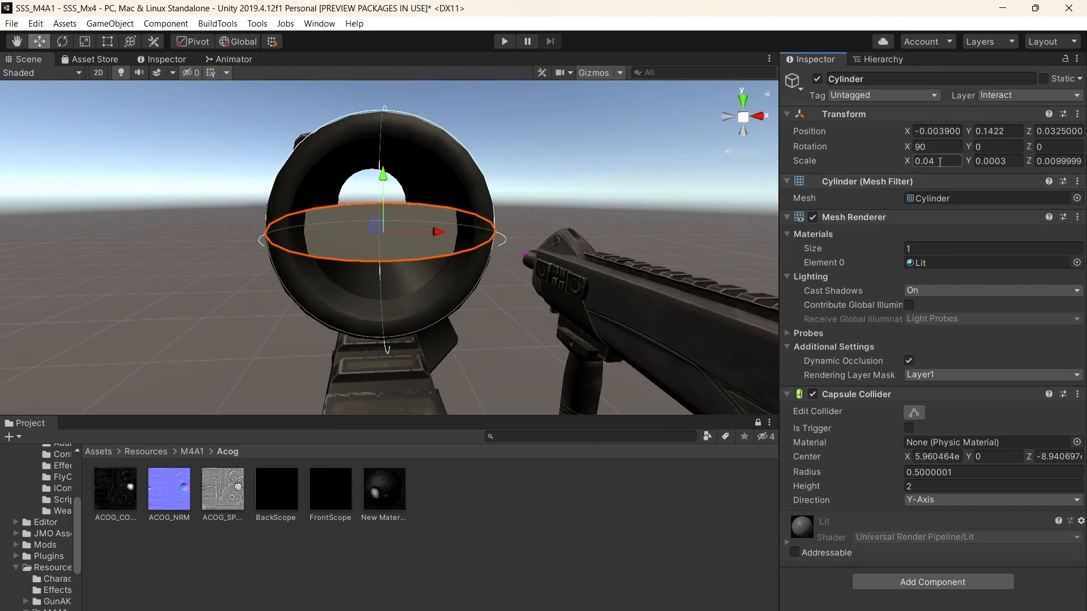
key("BackSpace")
type("37")
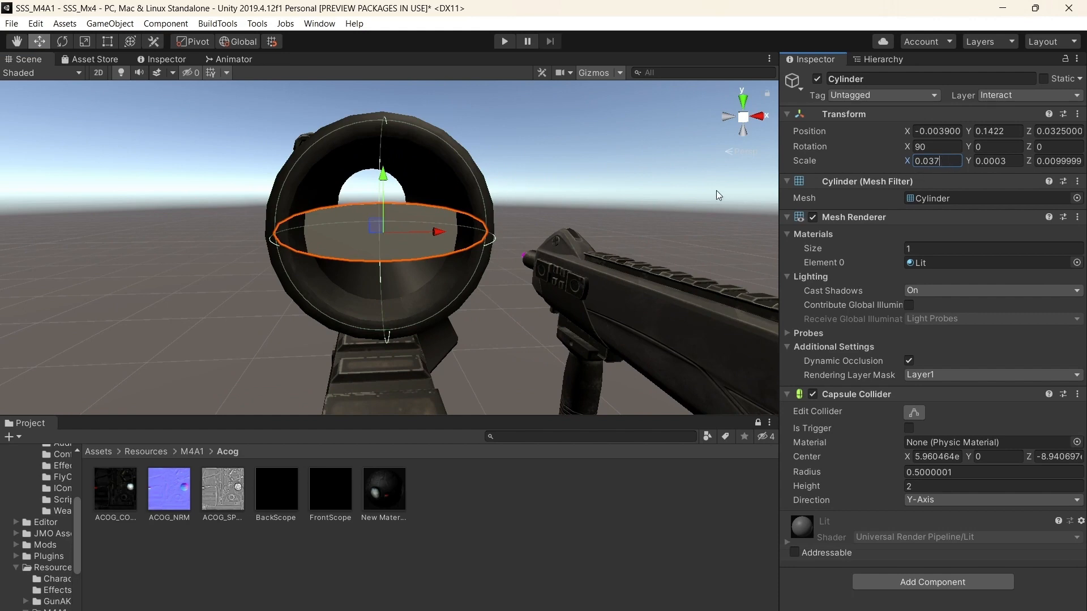
right_click_drag(573, 203, 560, 209)
left_click(939, 162)
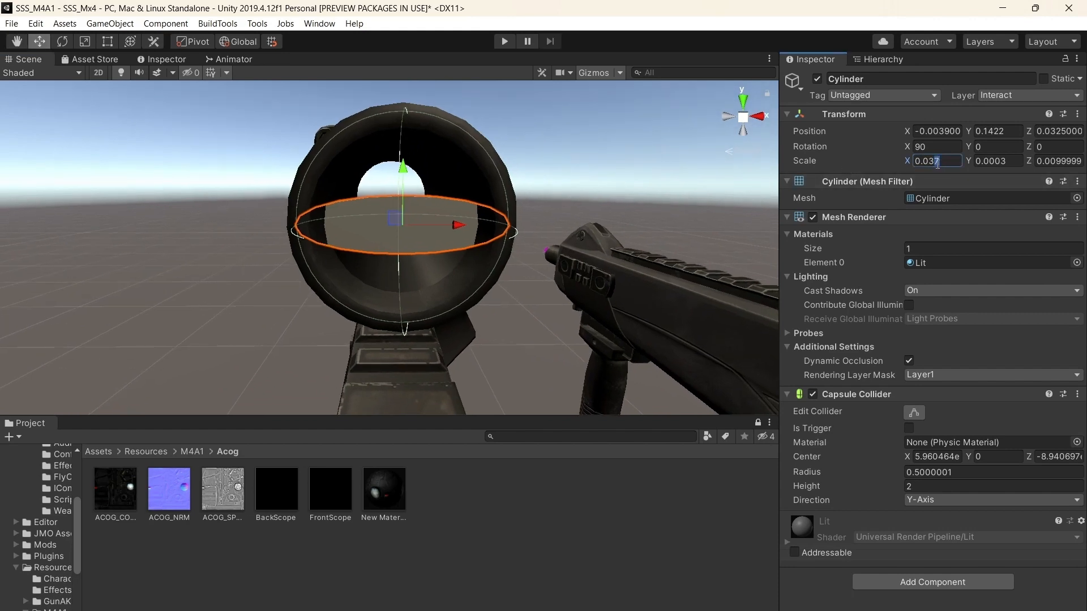
key("BackSpace")
type("5")
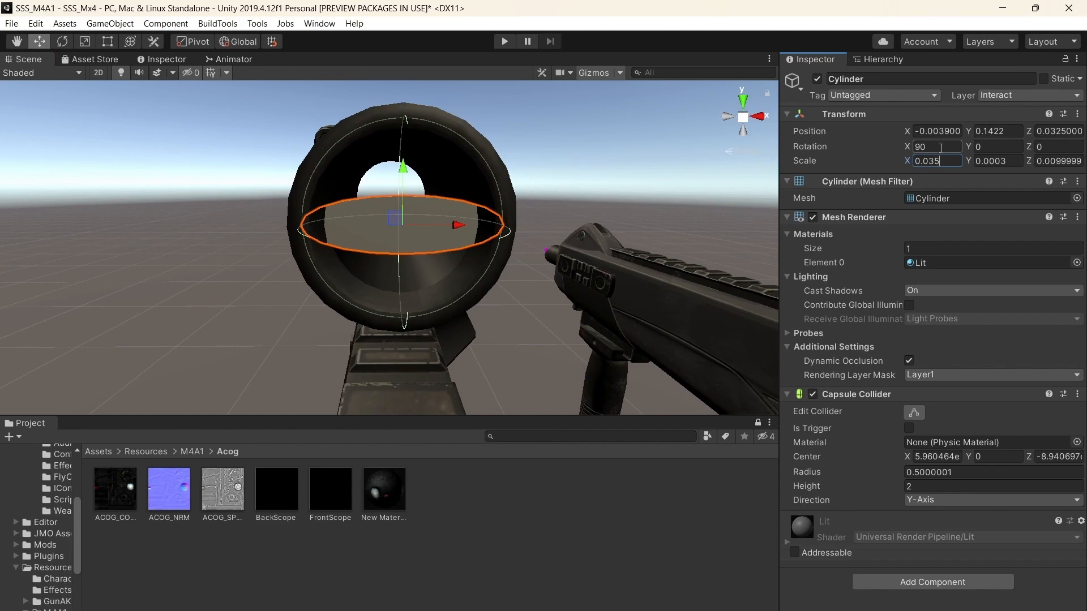
key("BackSpace")
type("3")
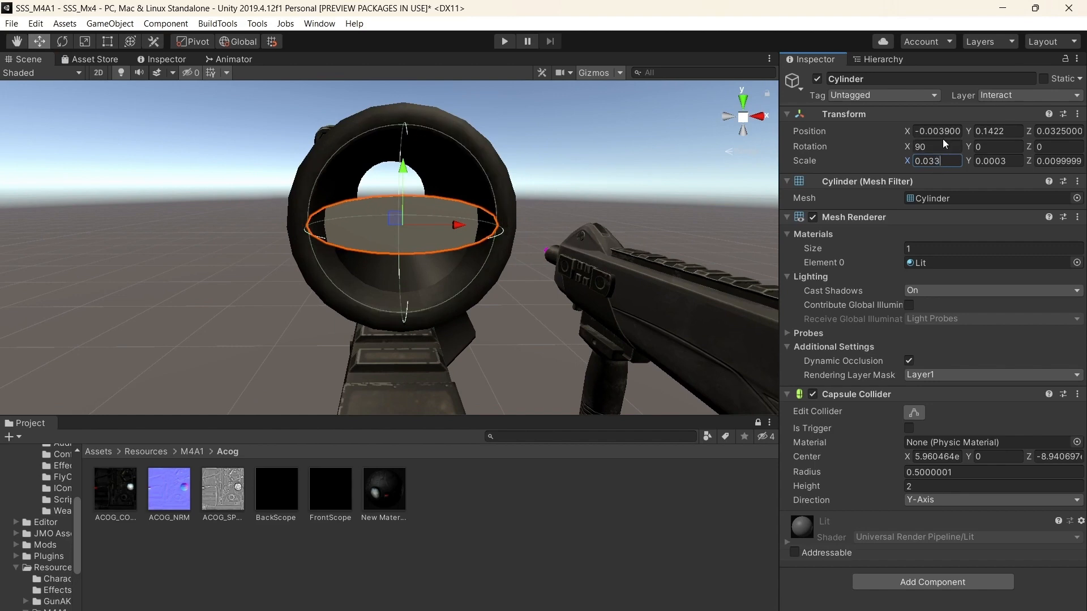
Copy the disc's X scale of 0.033 to its Z scale to make it round
left_click(946, 163)
key("ctrl+c")
left_click(1058, 162)
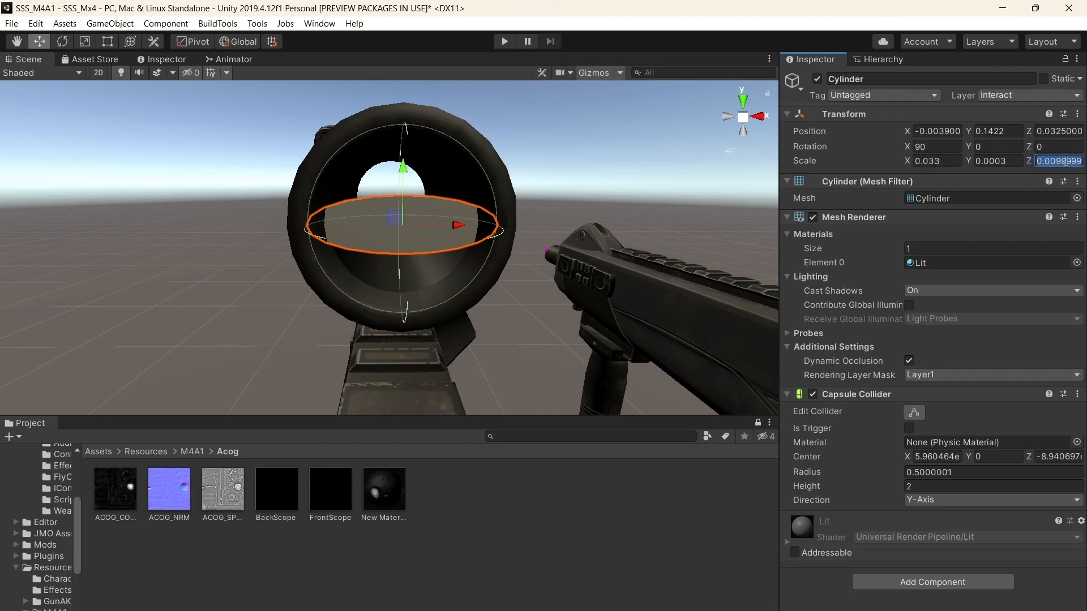
key("ctrl+v")
Nudge the disc along the Z axis within the scope's rear opening, to about Z 0.0324
right_click_drag(551, 194, 679, 231)
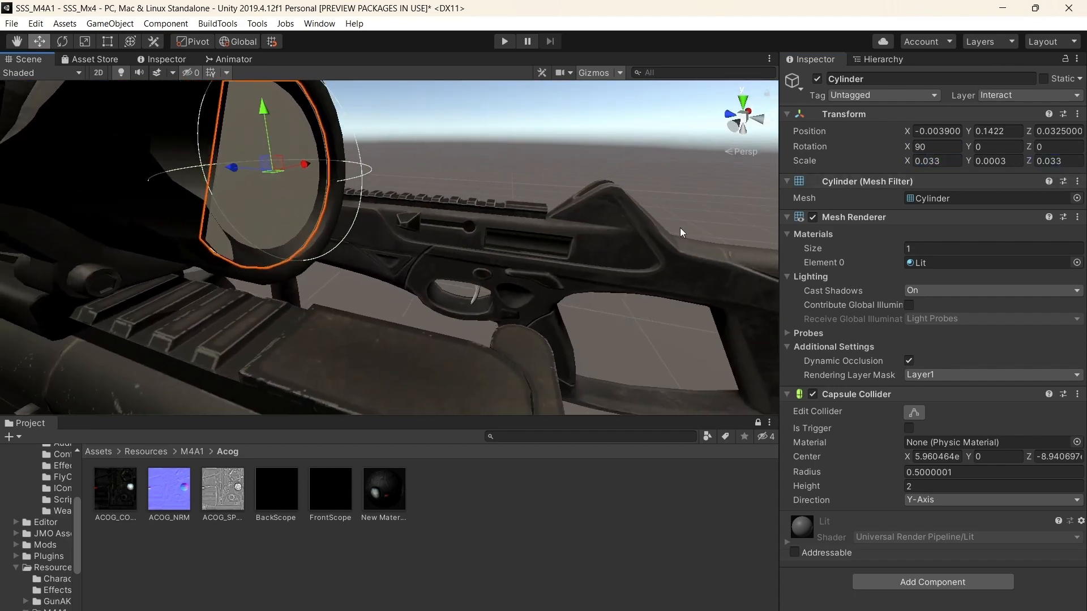
left_click_drag(345, 171, 348, 171)
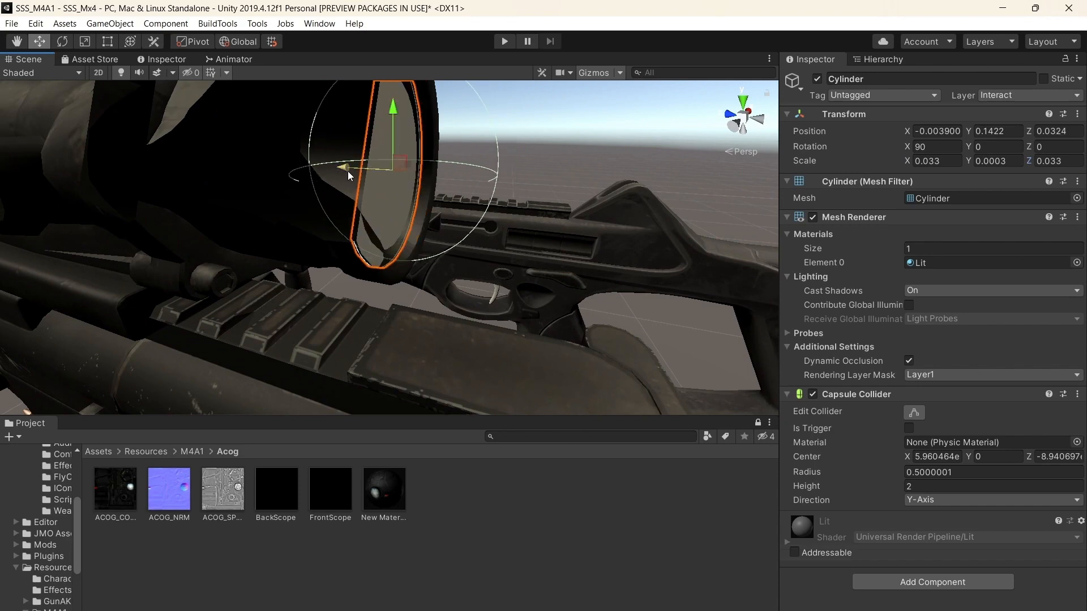
right_click_drag(348, 171, 665, 225)
scroll(535, 219, "up", 3)
scroll(592, 158, "down", 3)
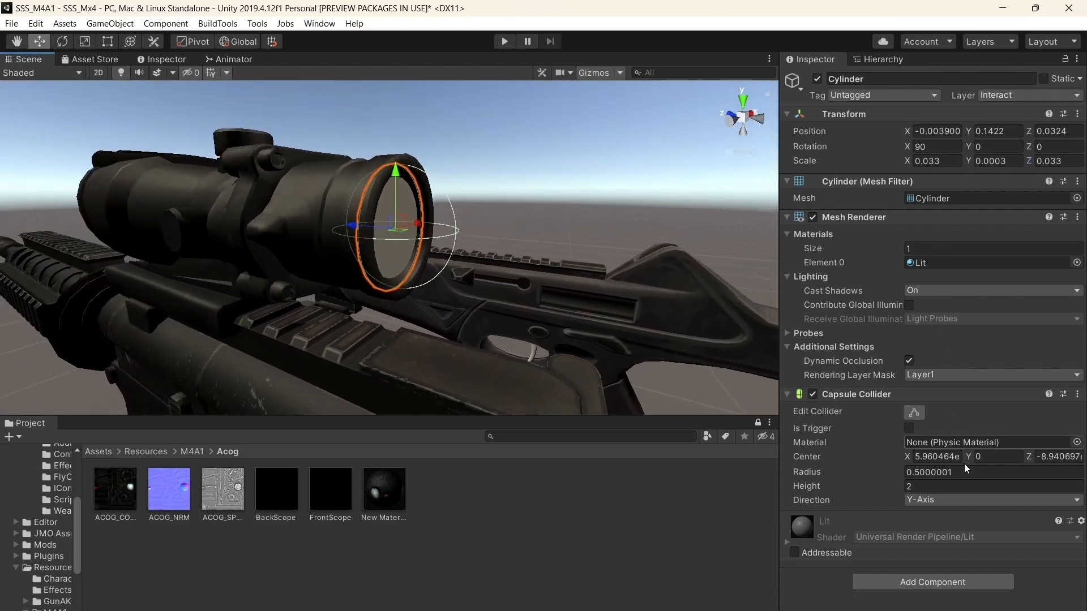
Assign the FrontScope render texture as the output texture of the Camera under the inner M4A1
left_click(883, 60)
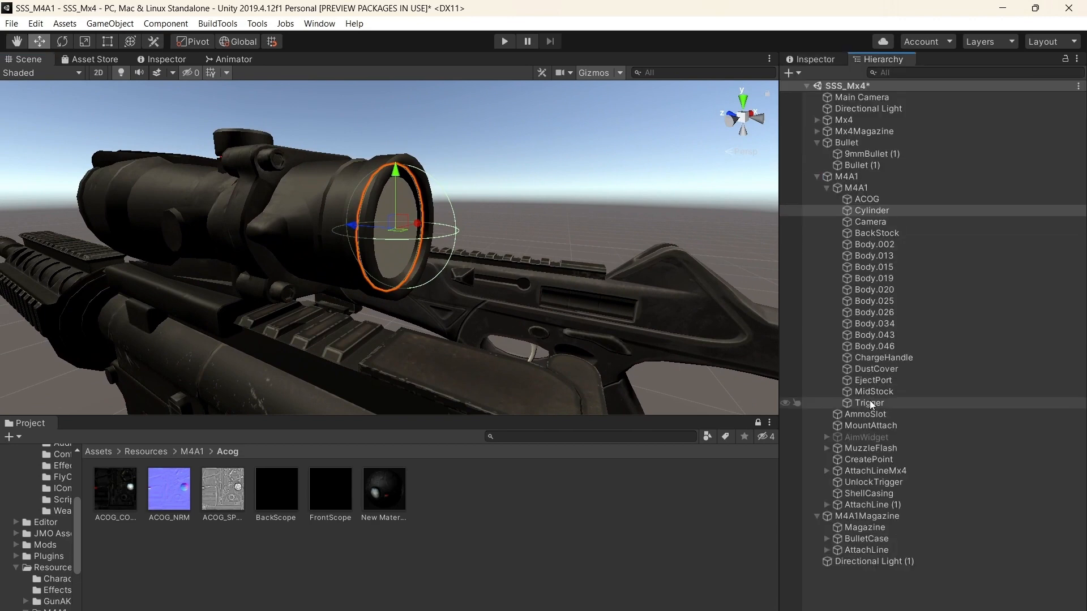
left_click(868, 222)
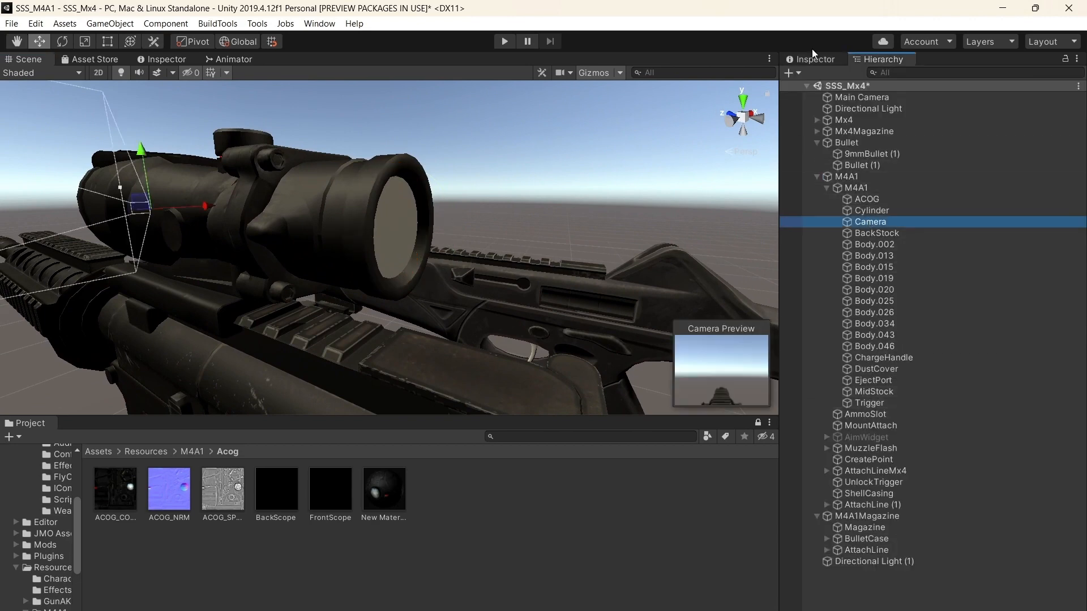
left_click(812, 59)
scroll(906, 272, "down", 5)
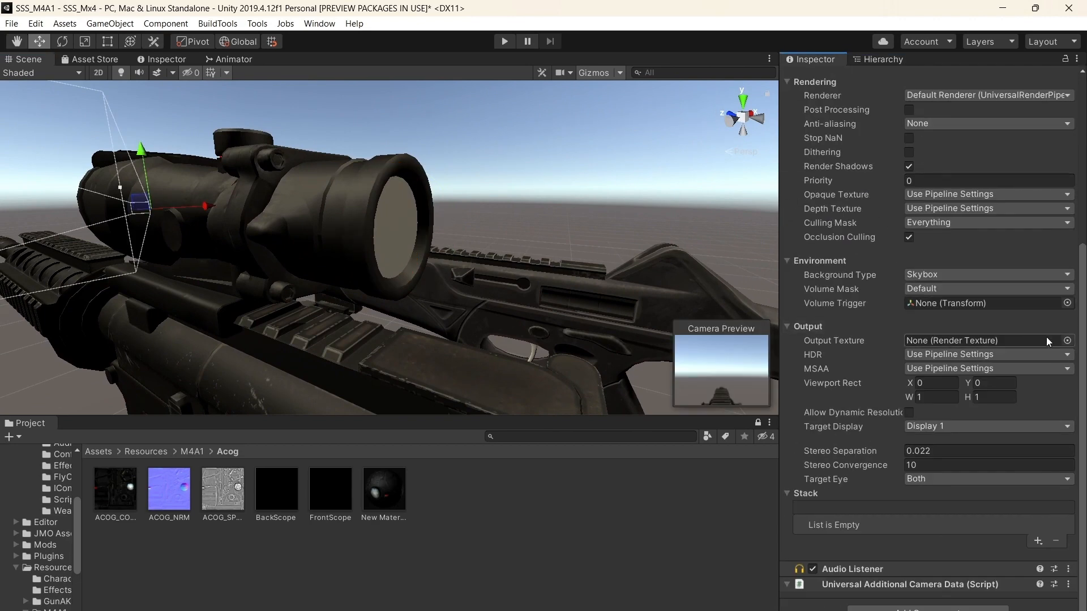
left_click(1068, 341)
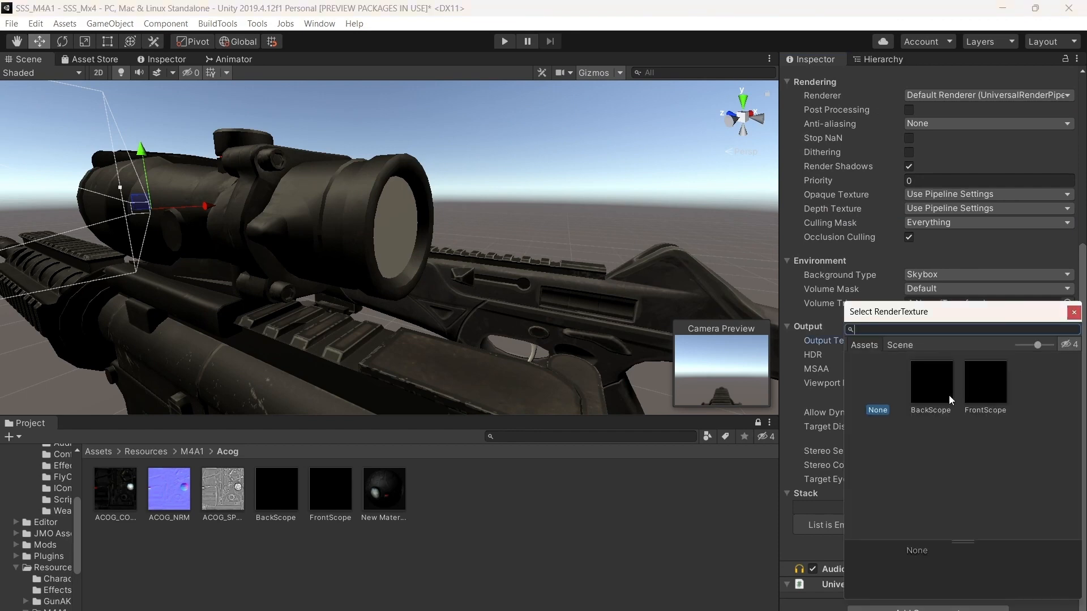
left_click(988, 389)
left_click(749, 501)
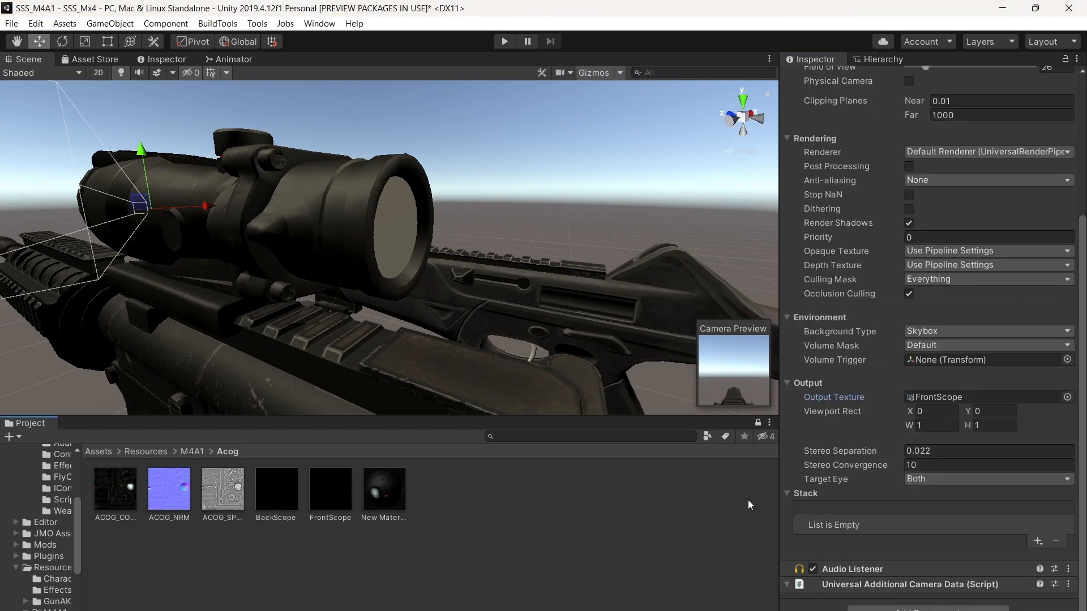
Create a new material named FrontScope in the Acog folder
right_click(484, 499)
mouse_move(510, 127)
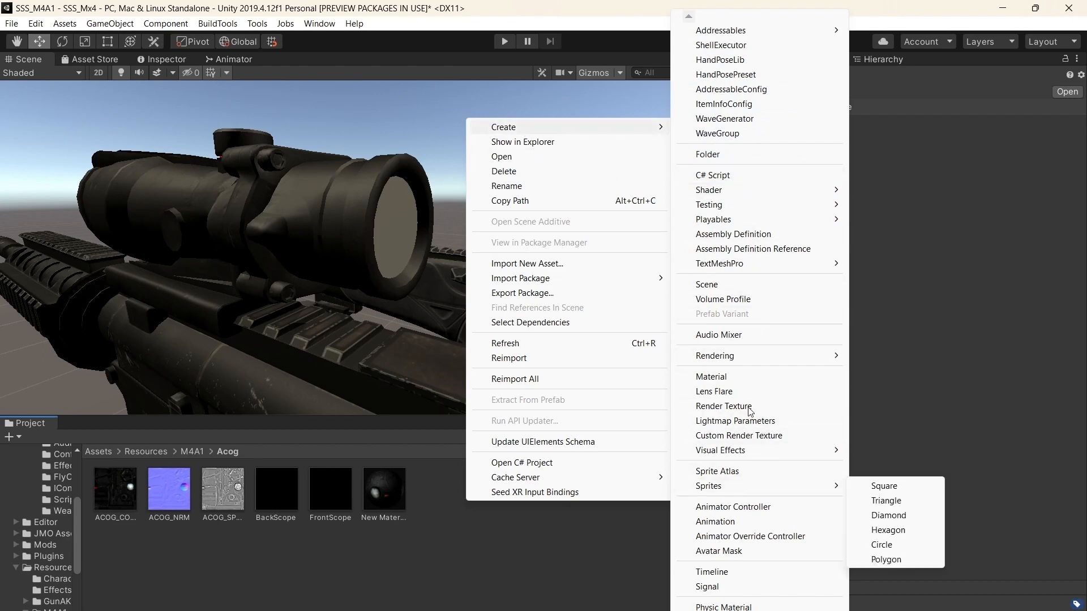
left_click(736, 376)
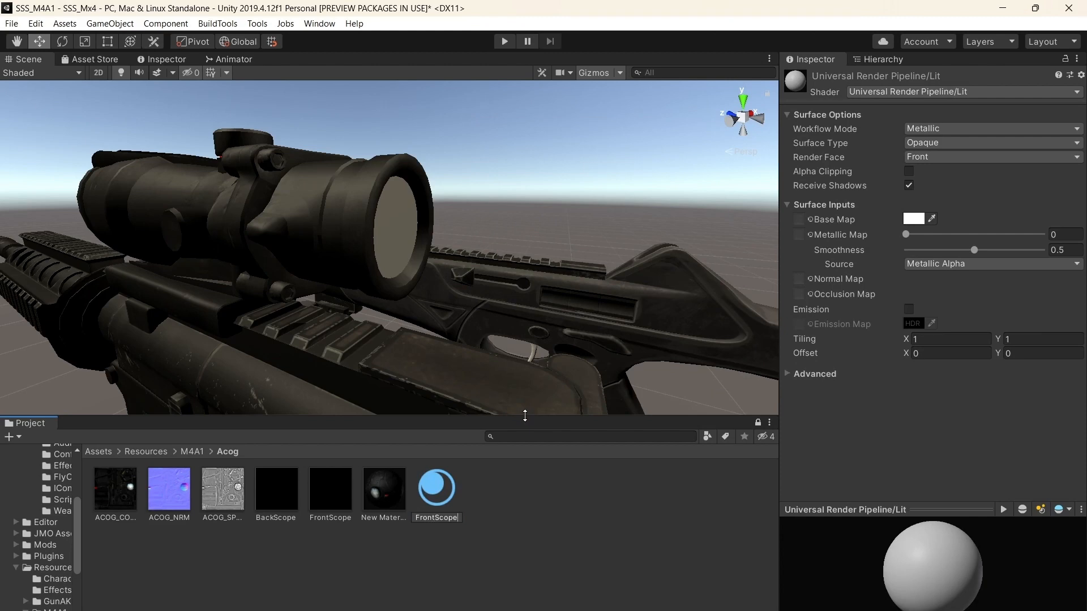
key("Return")
Use the FrontScope render texture as the FrontScope material's base map and apply the material to the lens disc
left_click_drag(384, 500, 798, 231)
left_click_drag(336, 494, 396, 250)
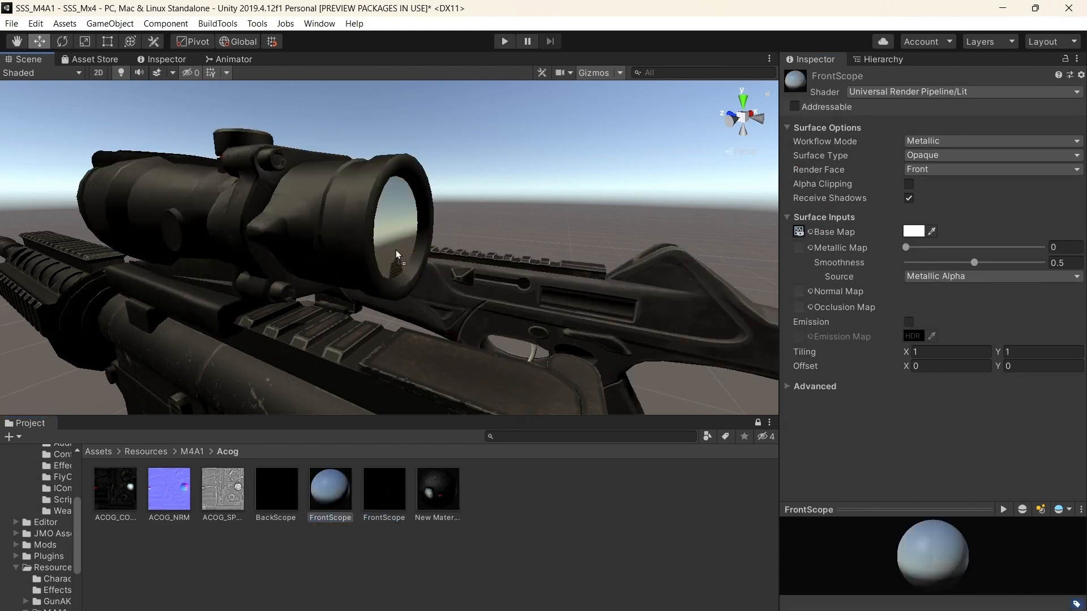
left_click_drag(543, 121, 405, 240, "alt")
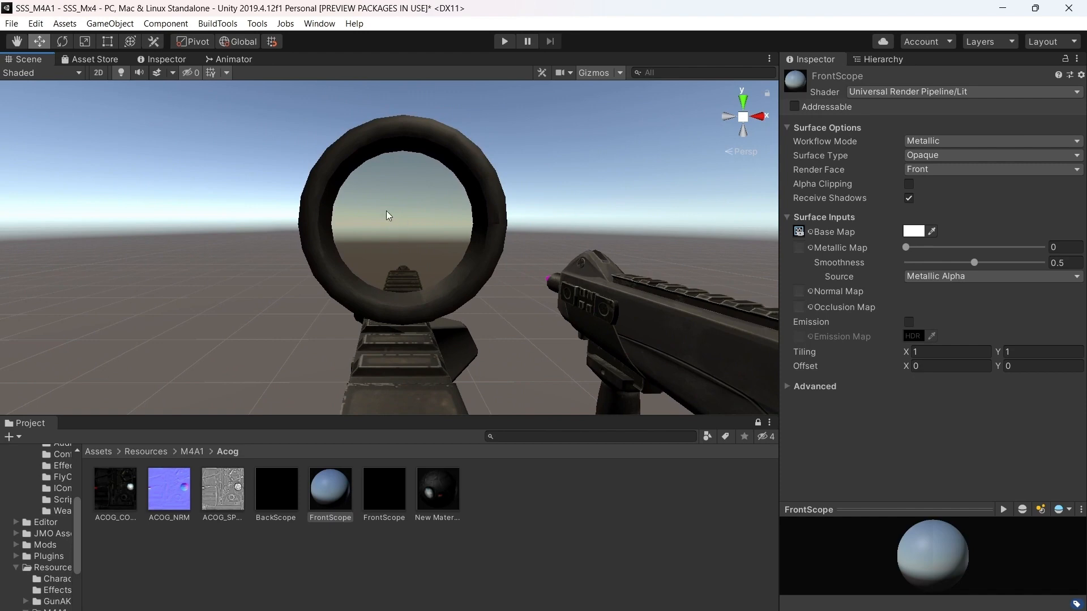
Adjust the scope camera's field of view to 30 while comparing the image on the lens disc
left_click(876, 59)
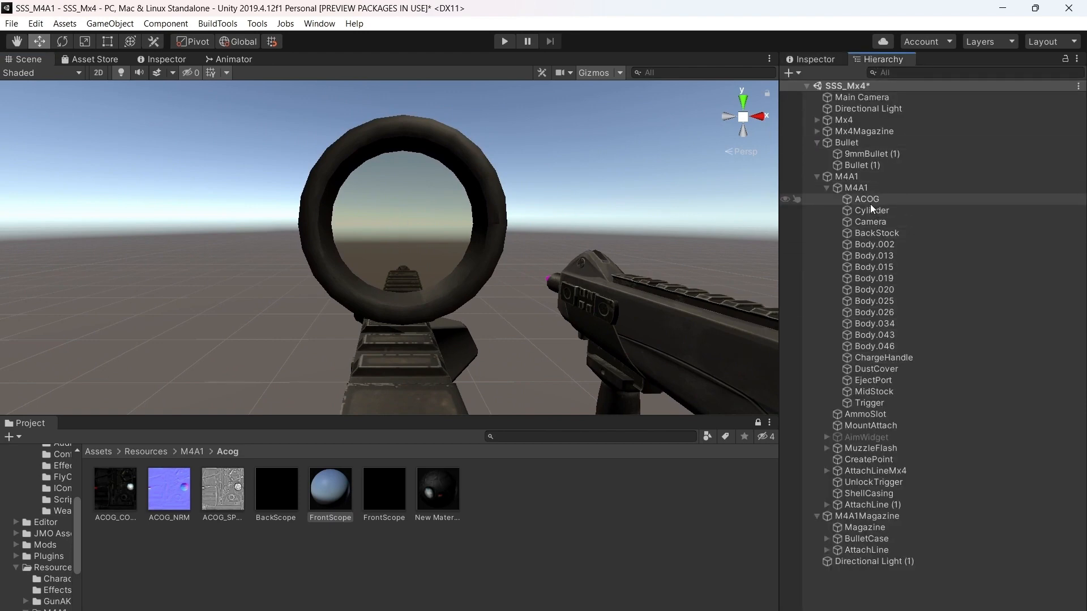
left_click(872, 221)
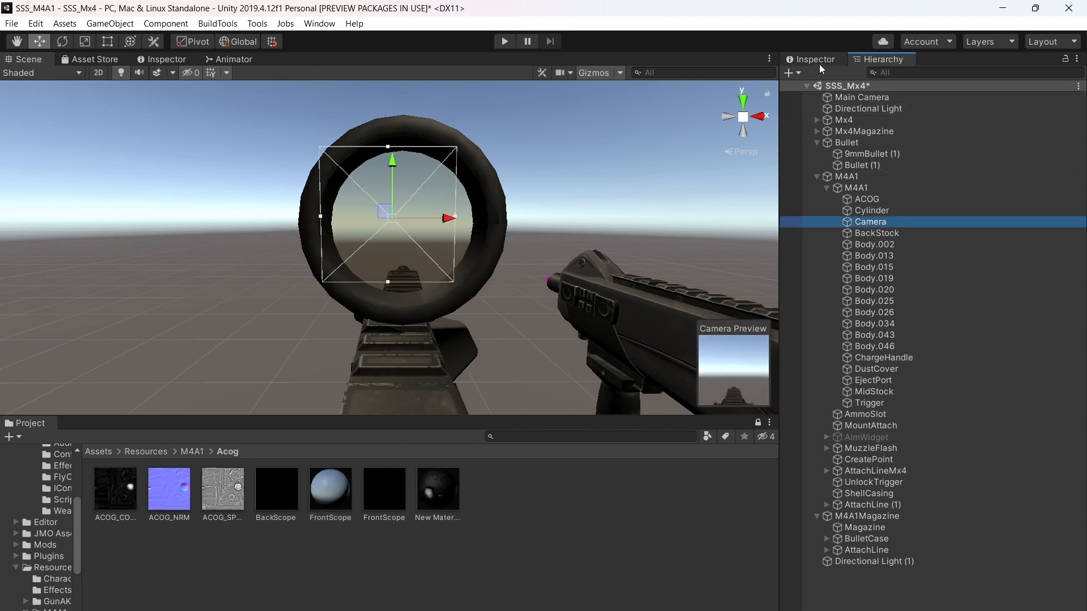
left_click(820, 61)
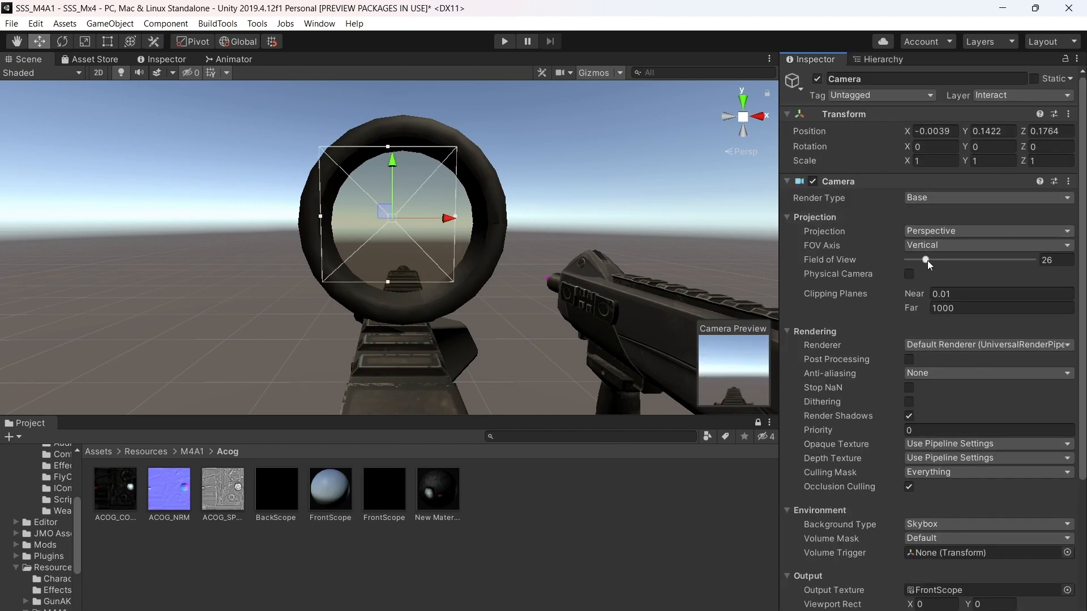
mouse_move(926, 260)
left_mouse_down()
mouse_move(953, 261)
mouse_move(929, 257)
left_mouse_up()
left_click_drag(923, 259, 930, 262)
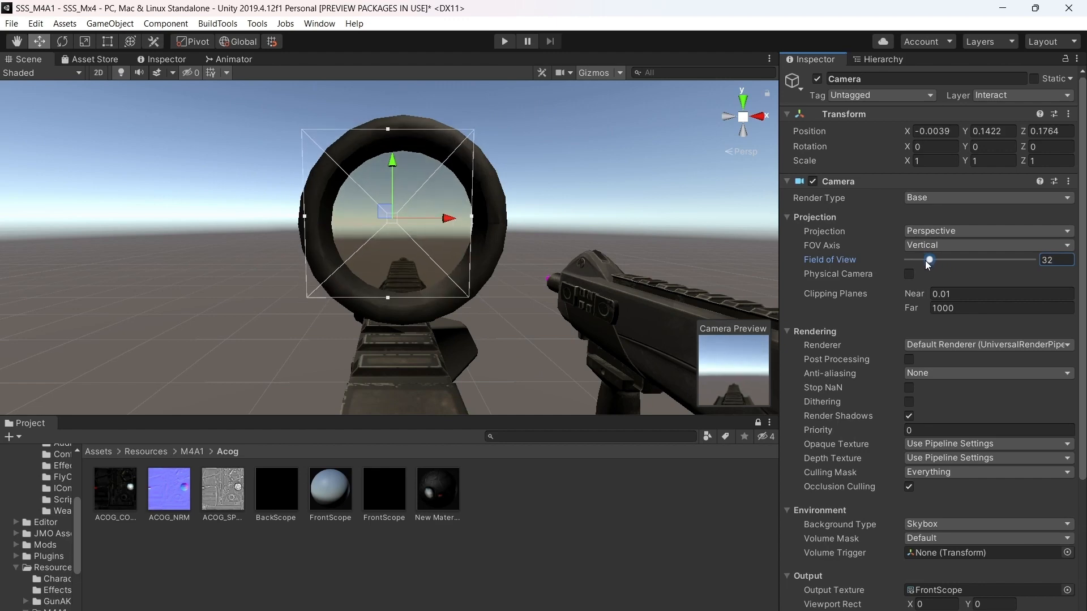
middle_click_drag(664, 269, 654, 256)
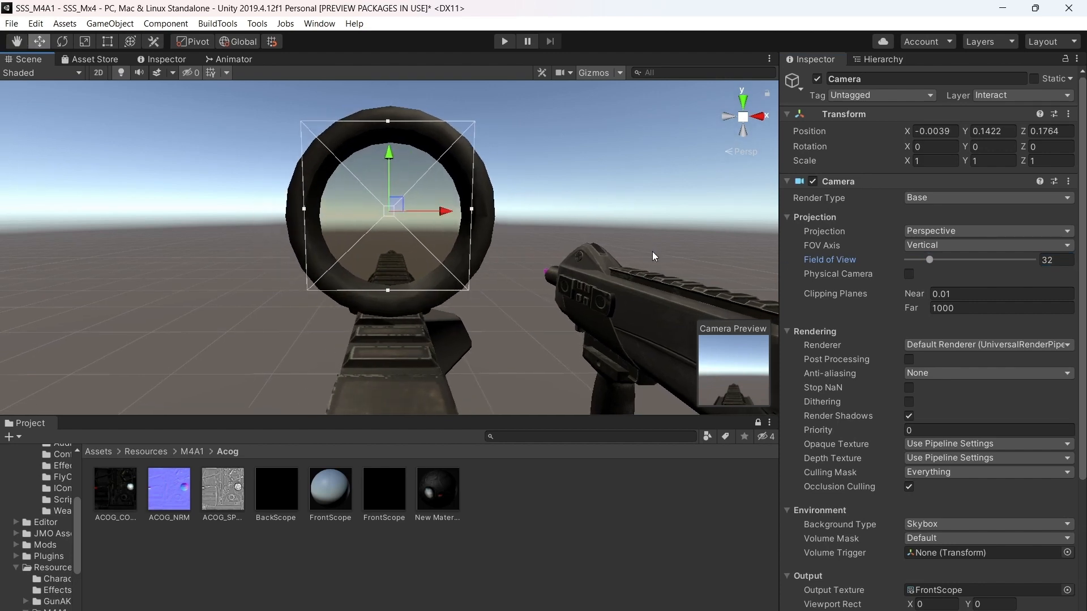
left_click_drag(474, 236, 653, 249, "alt")
left_click_drag(930, 258, 928, 260)
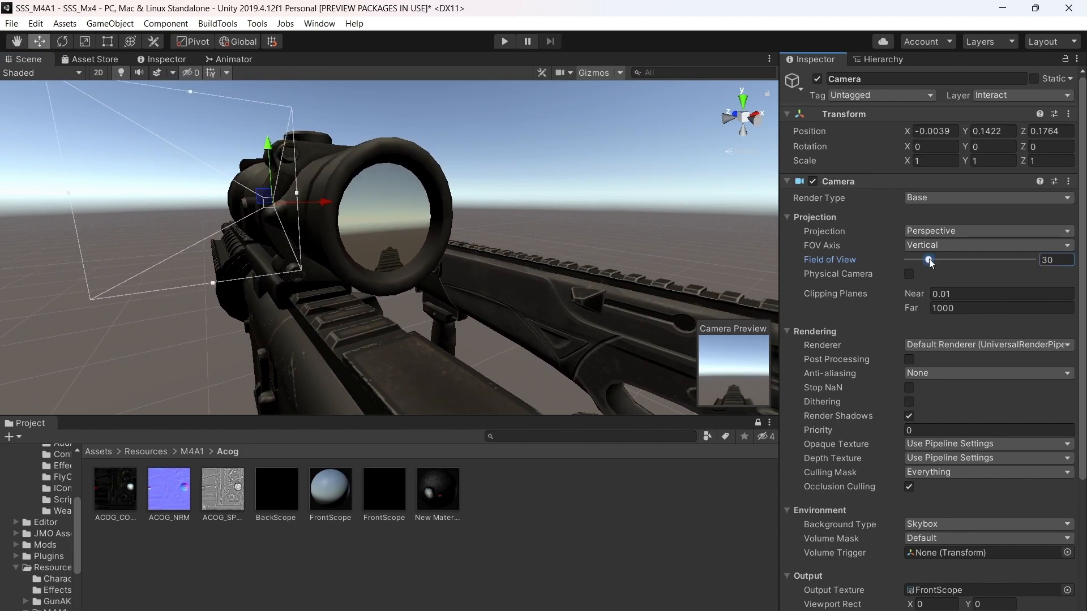
Set the far clipping plane of the scope camera to 3000
left_click_drag(588, 226, 667, 221, "alt")
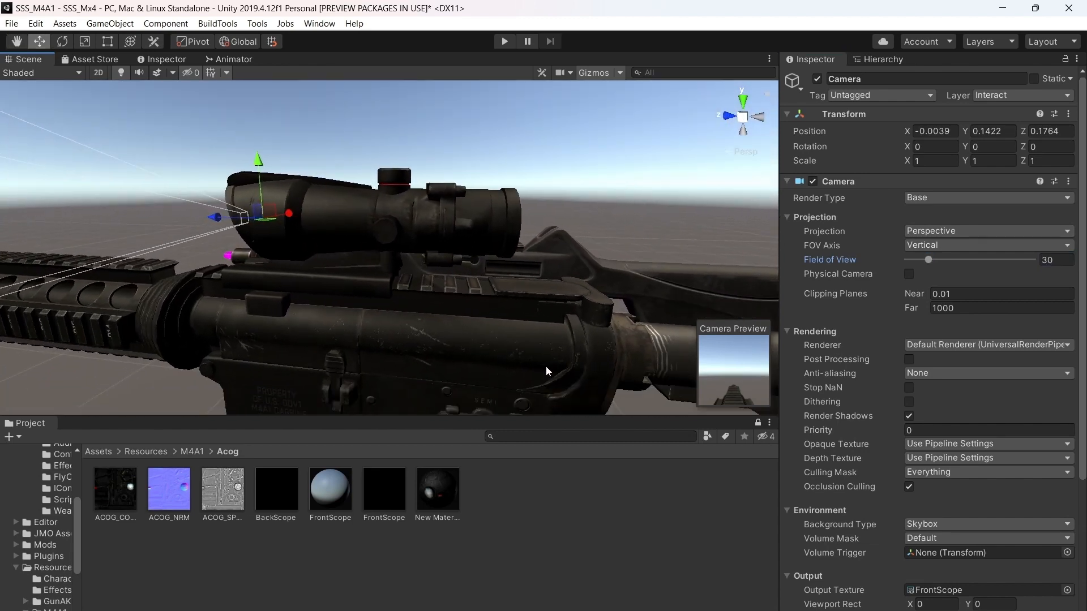
left_click_drag(545, 366, 372, 304, "alt")
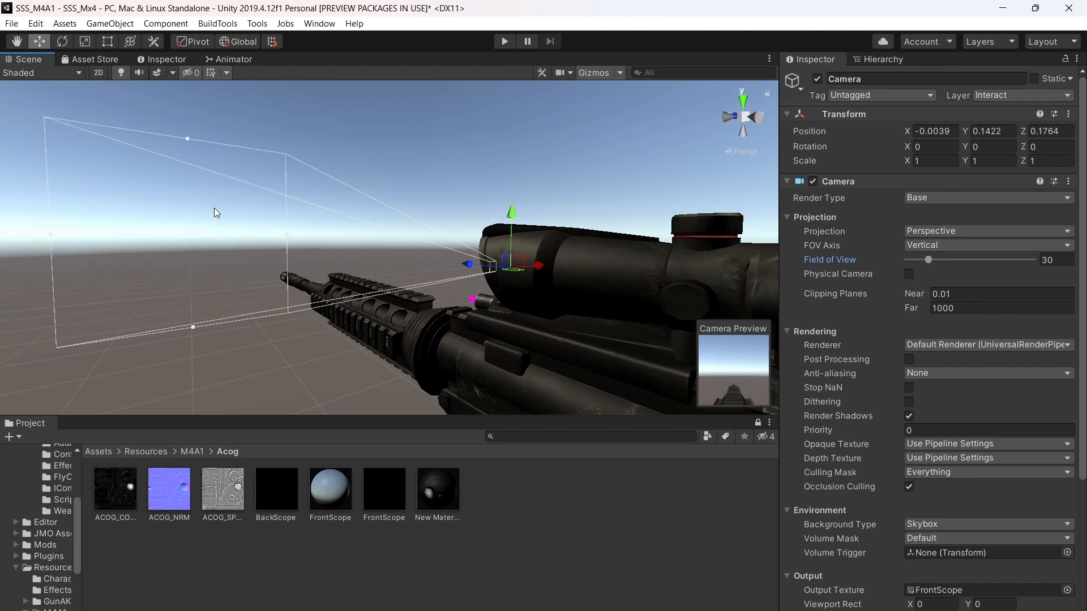
left_click_drag(214, 209, 474, 234, "alt")
scroll(474, 234, "down", 3)
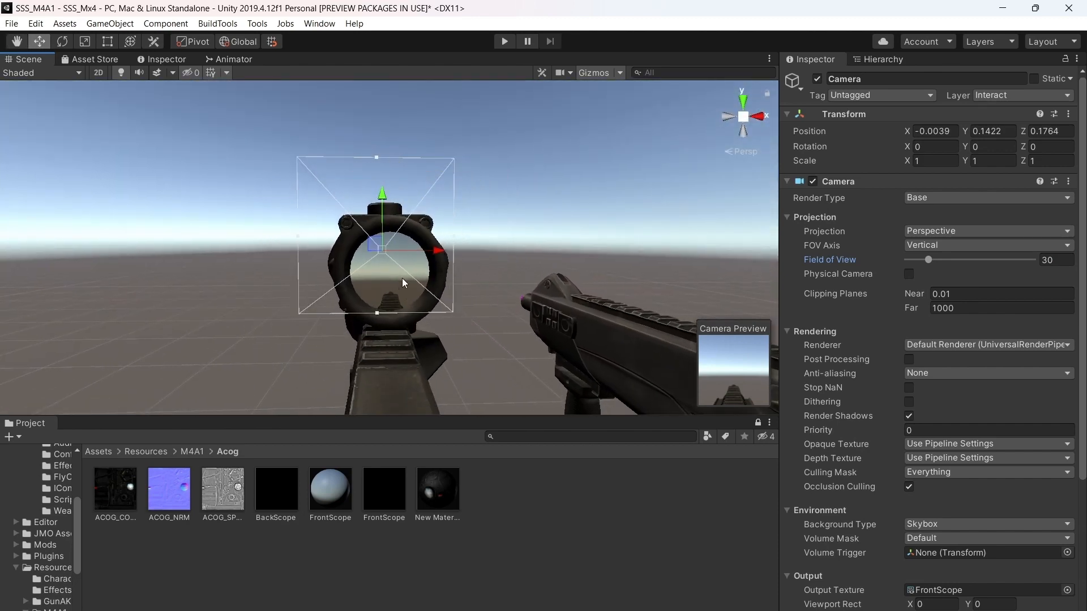
right_click_drag(508, 255, 503, 275)
scroll(505, 270, "up", 2)
key("Left")
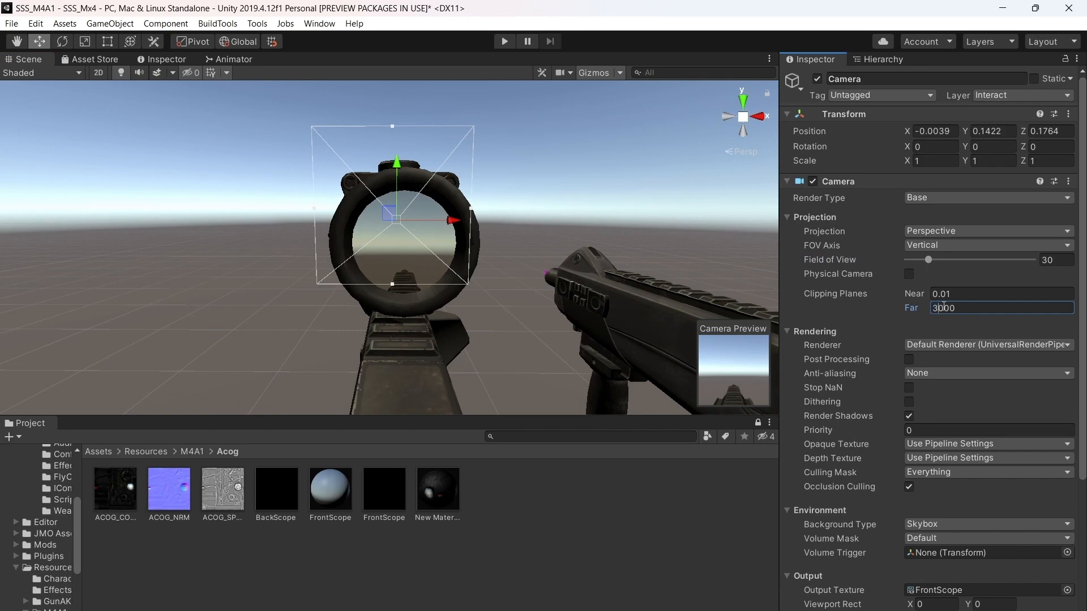
left_click(963, 294)
left_click(973, 306)
Examine the camera image on the ACOG's rear lens disc from several angles and distances around the scope
right_click_drag(552, 223, 556, 220)
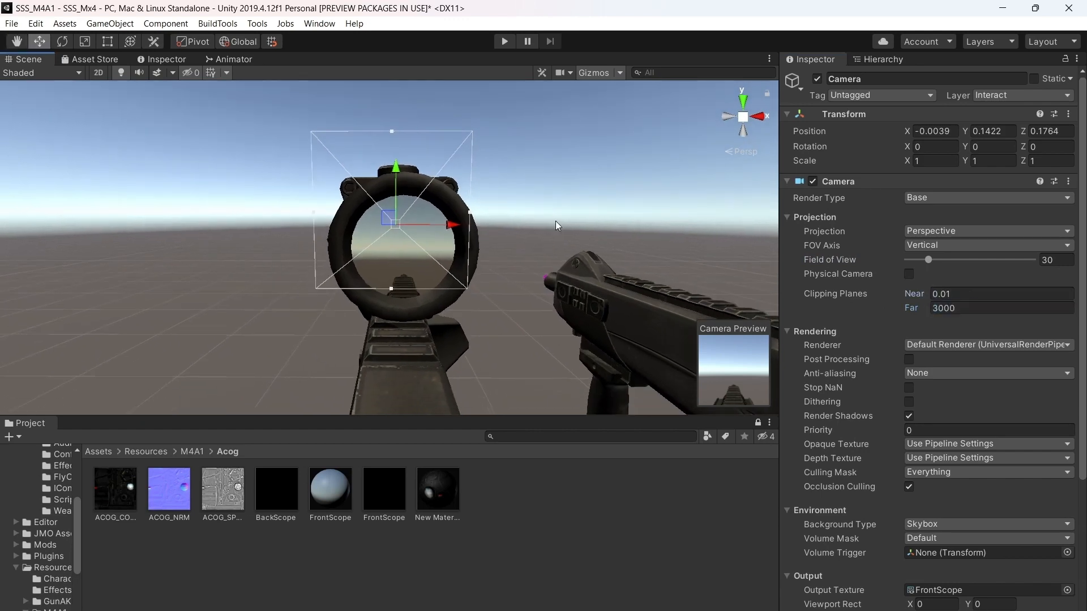
key("Right")
right_click_drag(485, 228, 532, 246)
key("Left")
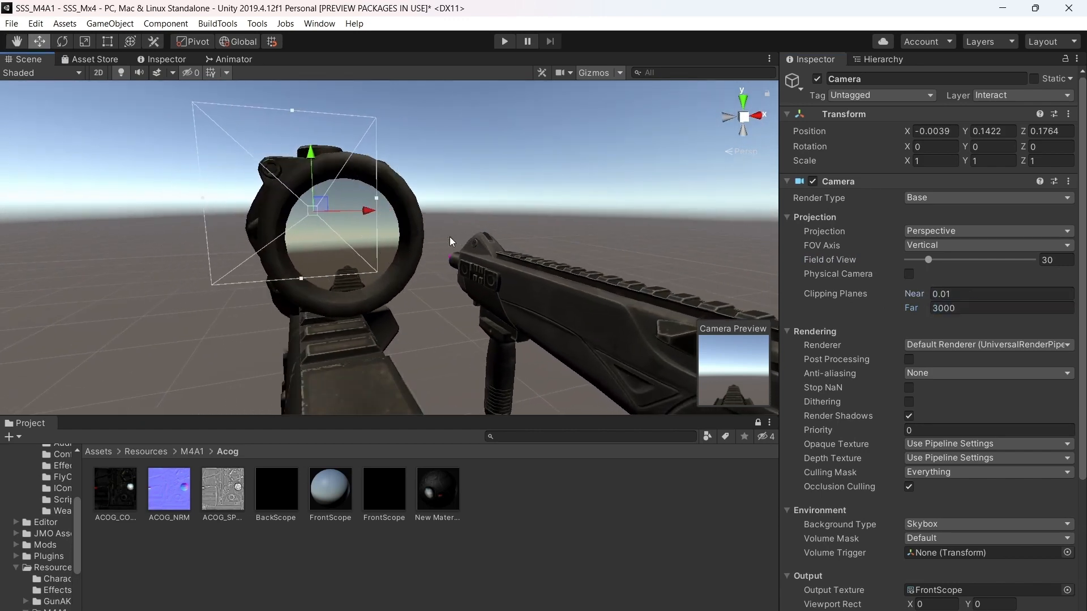
key("Left")
right_click_drag(228, 209, 337, 245)
key("Left")
key("Down")
key("Right")
key("Right")
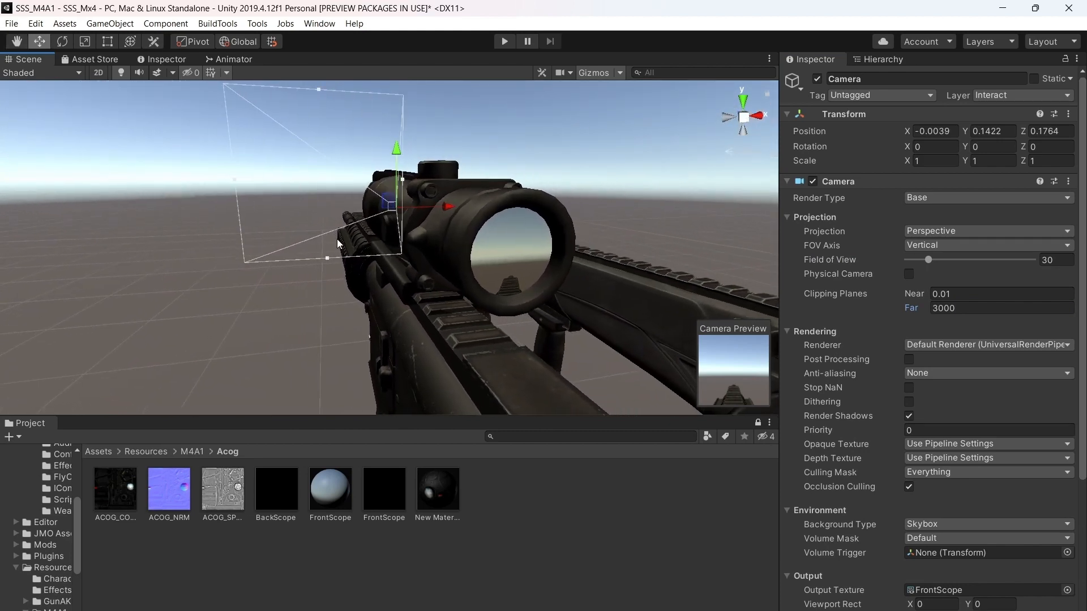
key("Right")
key("Up")
key("Right")
key("Up")
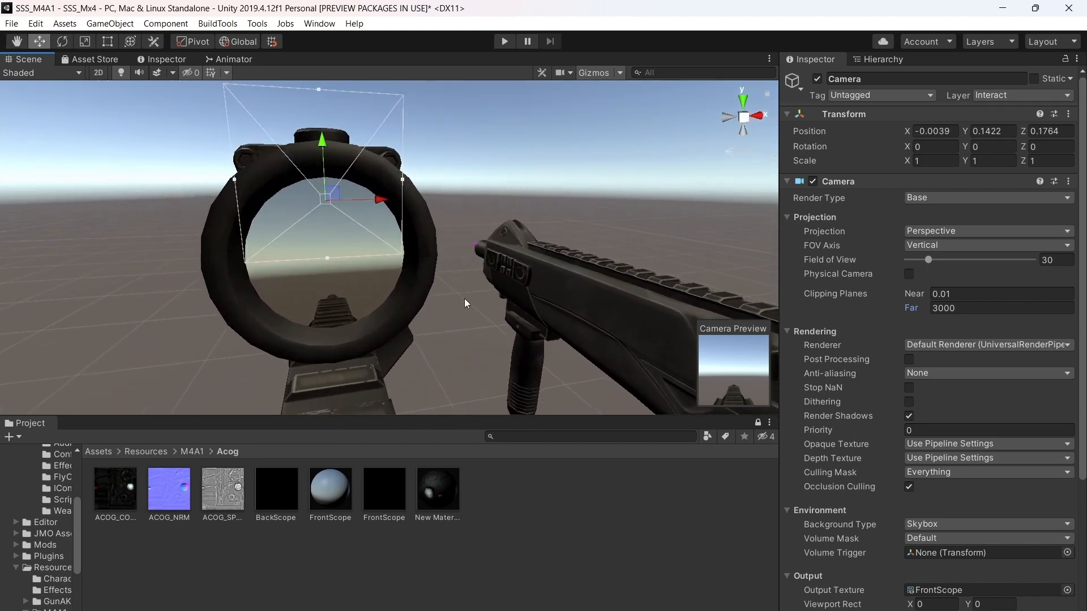
key("Down")
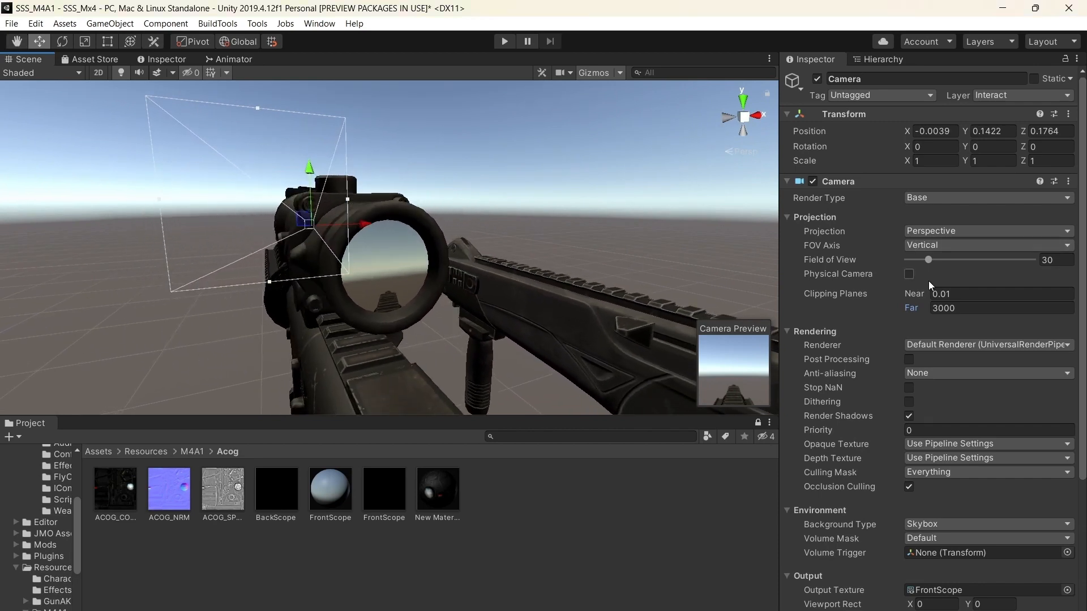
right_click_drag(525, 294, 736, 322)
Disable the scope camera's Audio Listener component and save the scene
scroll(1013, 365, "down", 5)
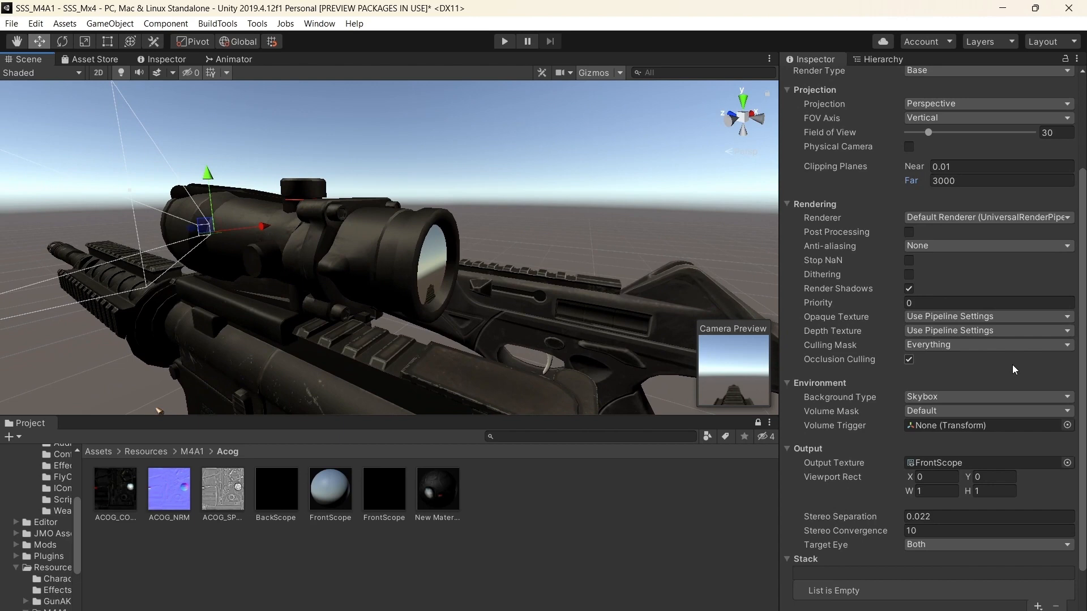
left_click(978, 474)
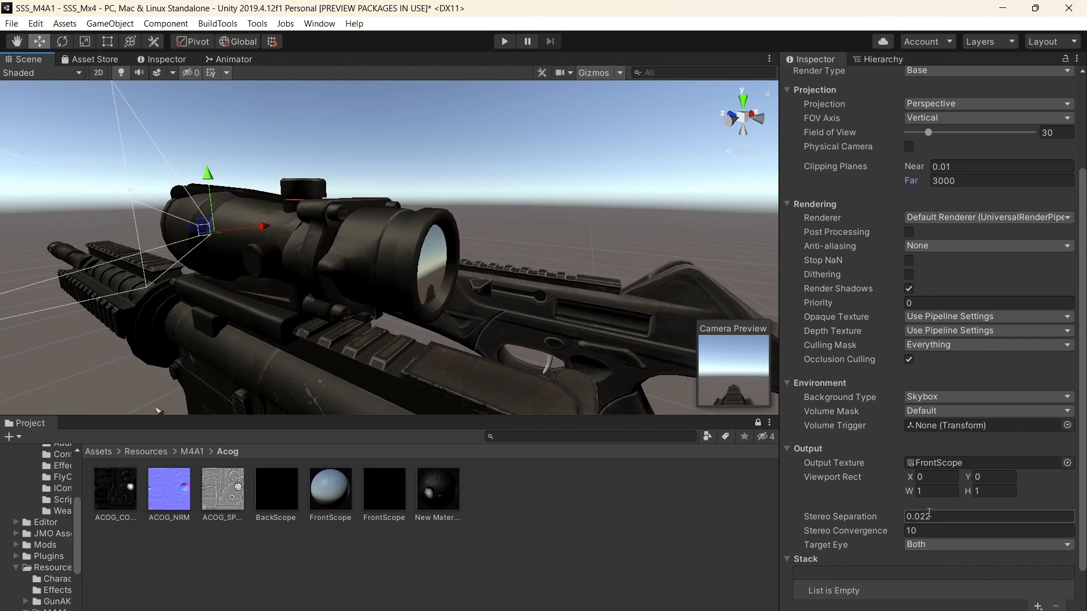
scroll(870, 496, "down", 3)
left_click(814, 570)
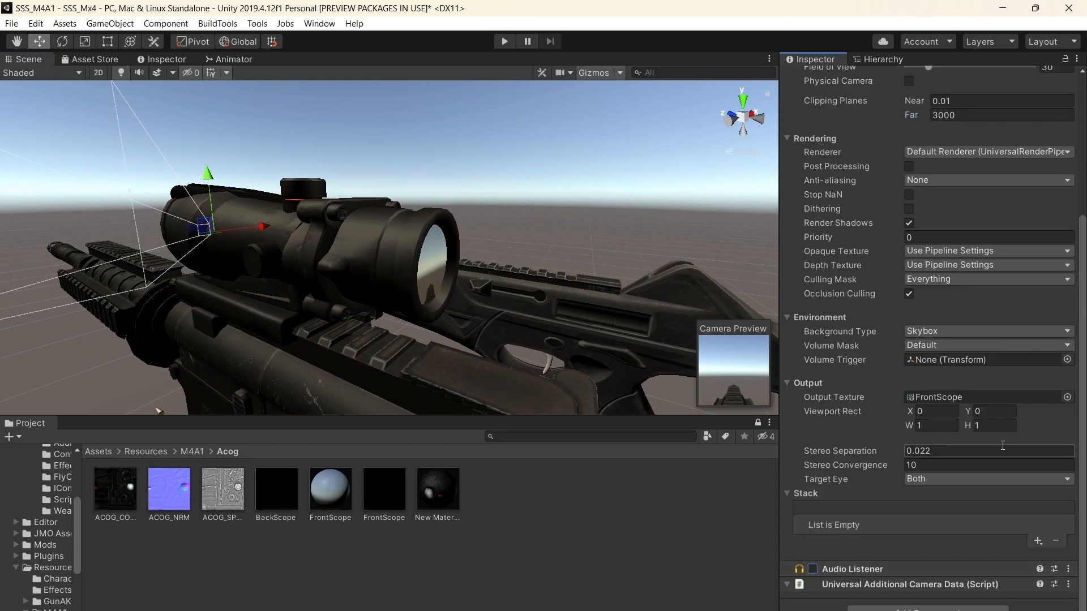
left_click(10, 25)
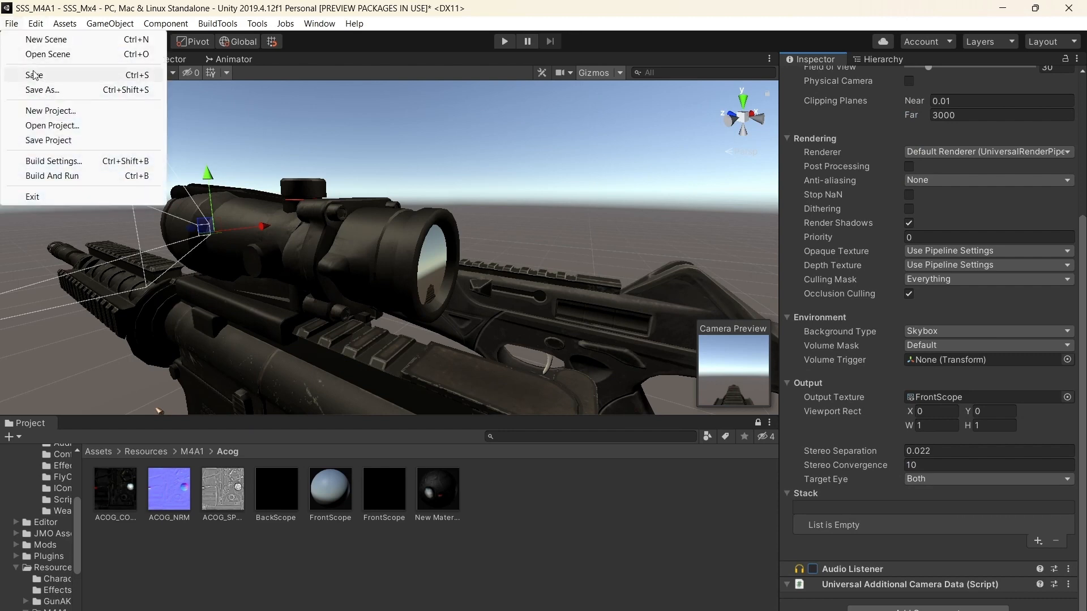
left_click(34, 75)
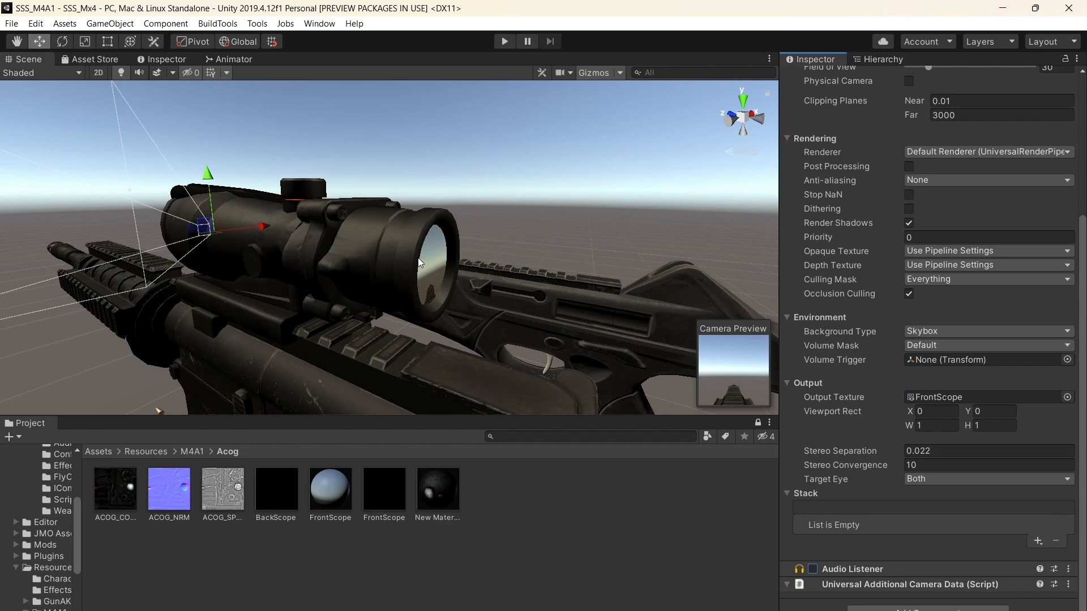
Duplicate the Cylinder lens disc under the inner M4A1
right_click_drag(450, 233, 333, 263)
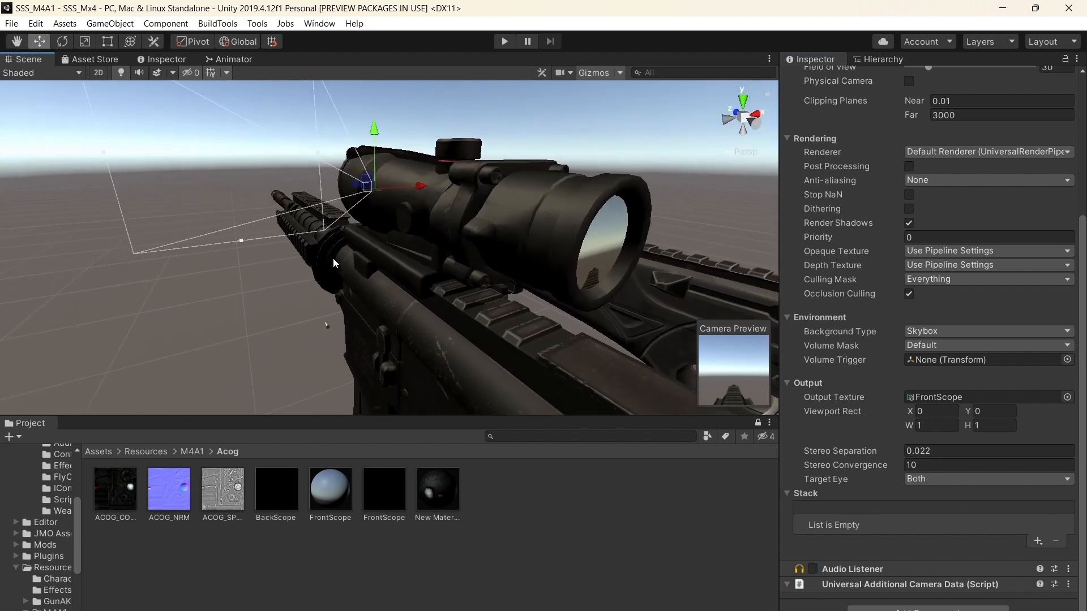
left_click(883, 57)
right_click_drag(621, 170, 563, 131)
key("d")
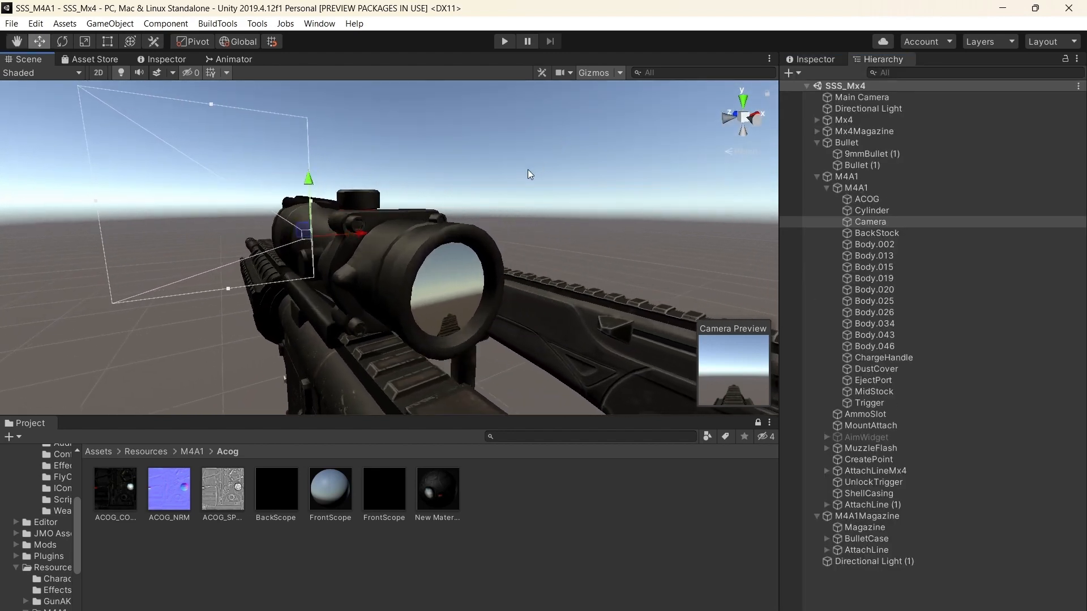
key("d")
right_click_drag(527, 168, 654, 177)
key("Left")
scroll(643, 181, "down", 3)
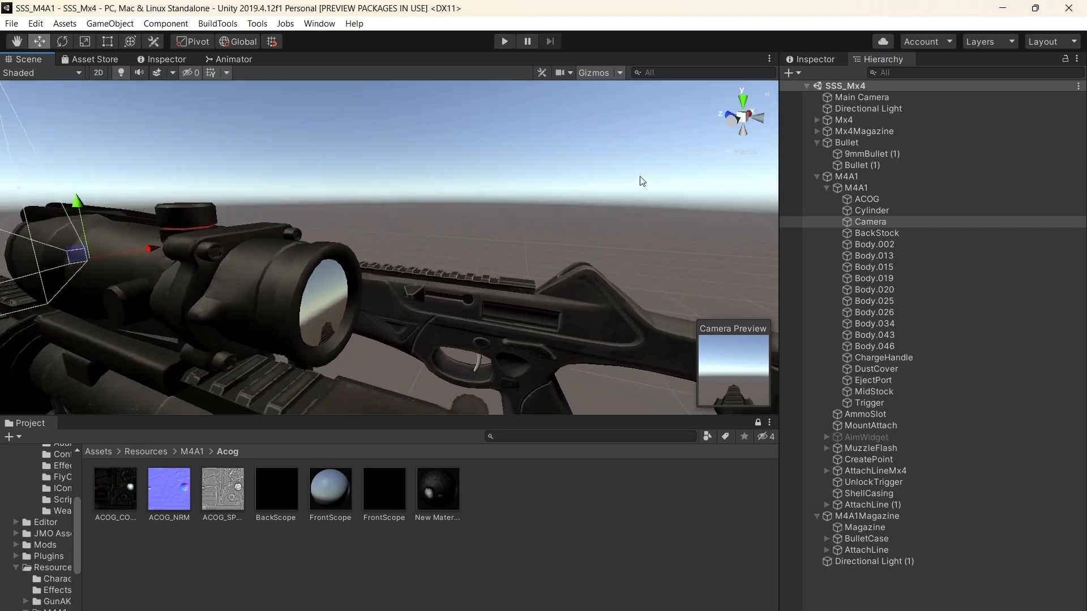
right_click_drag(641, 179, 702, 172)
scroll(583, 228, "down", 2)
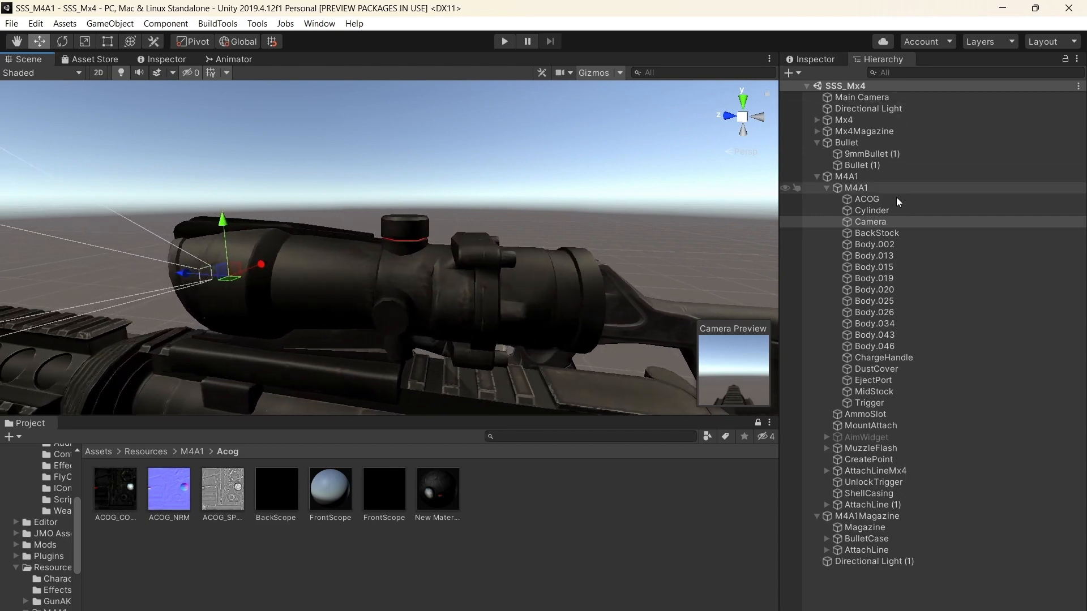
right_click(872, 212)
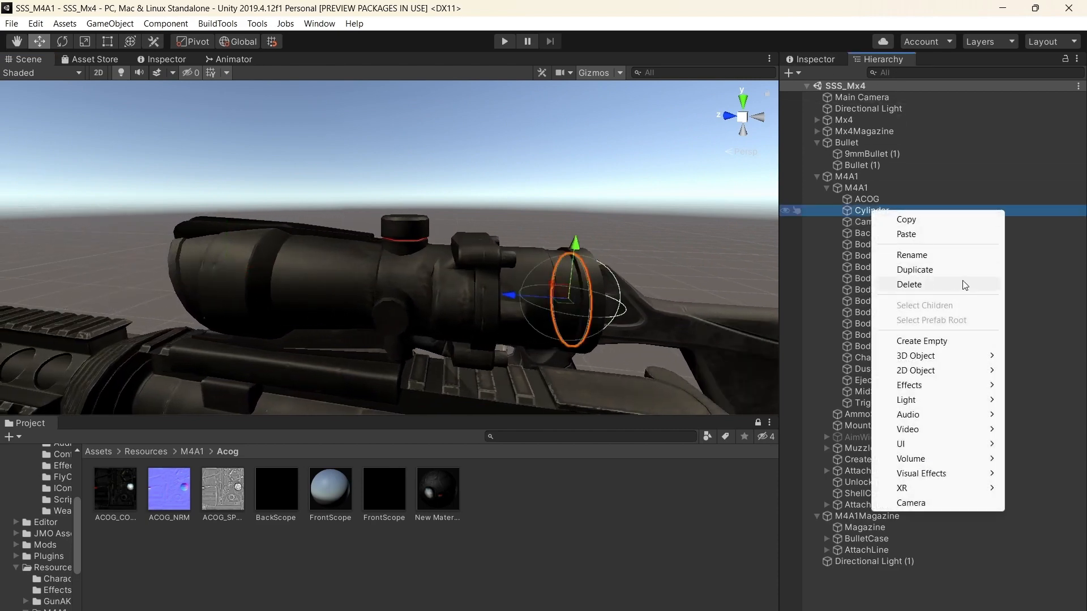
left_click(917, 270)
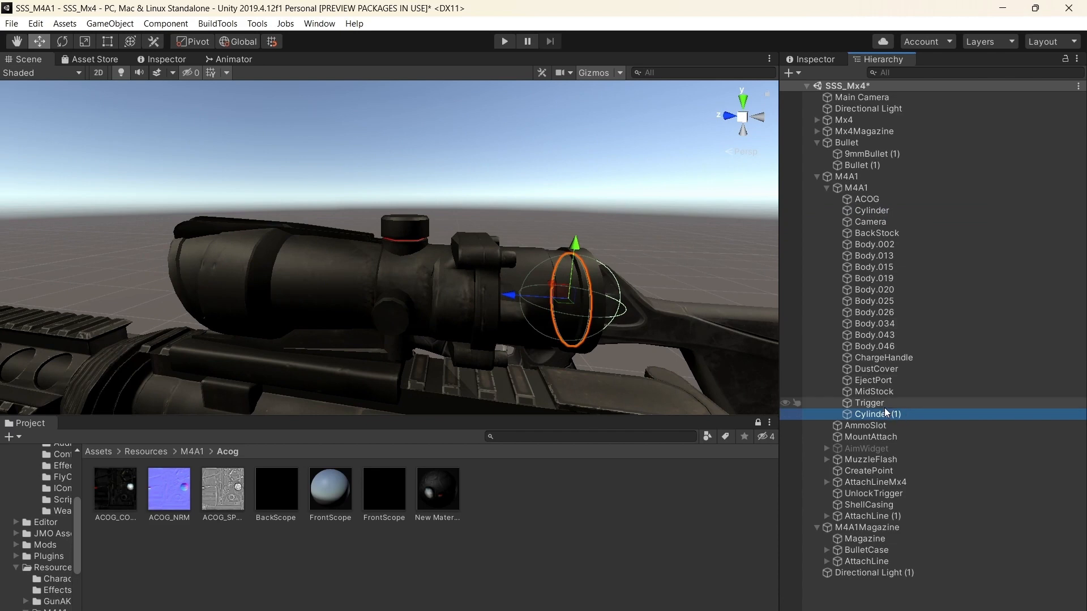
Rename the original Cylinder lens disc as ScopeGlass
left_click(872, 213)
right_click(872, 214)
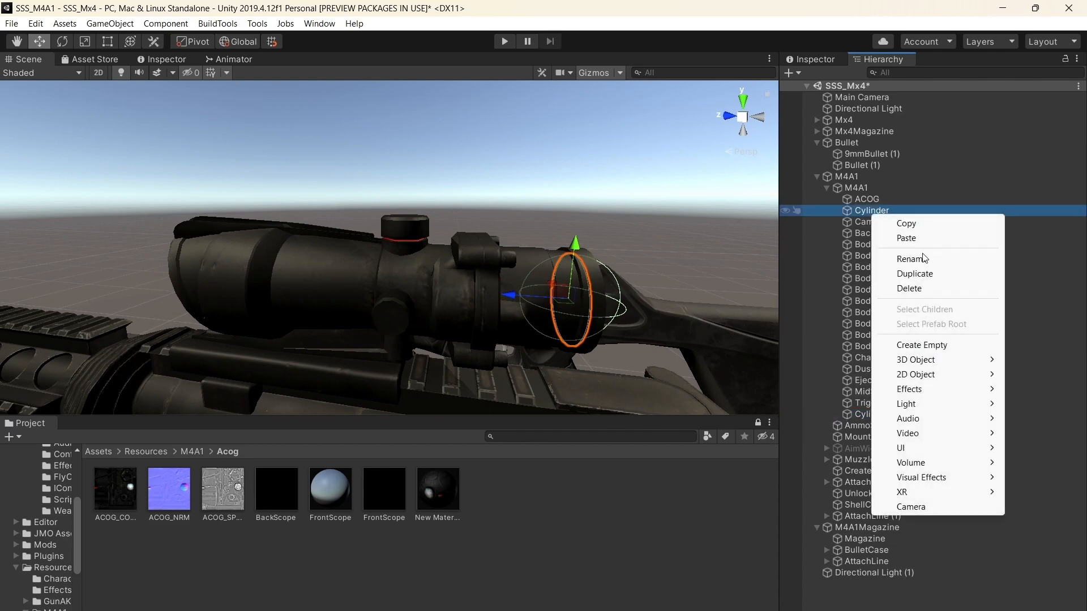
left_click(918, 259)
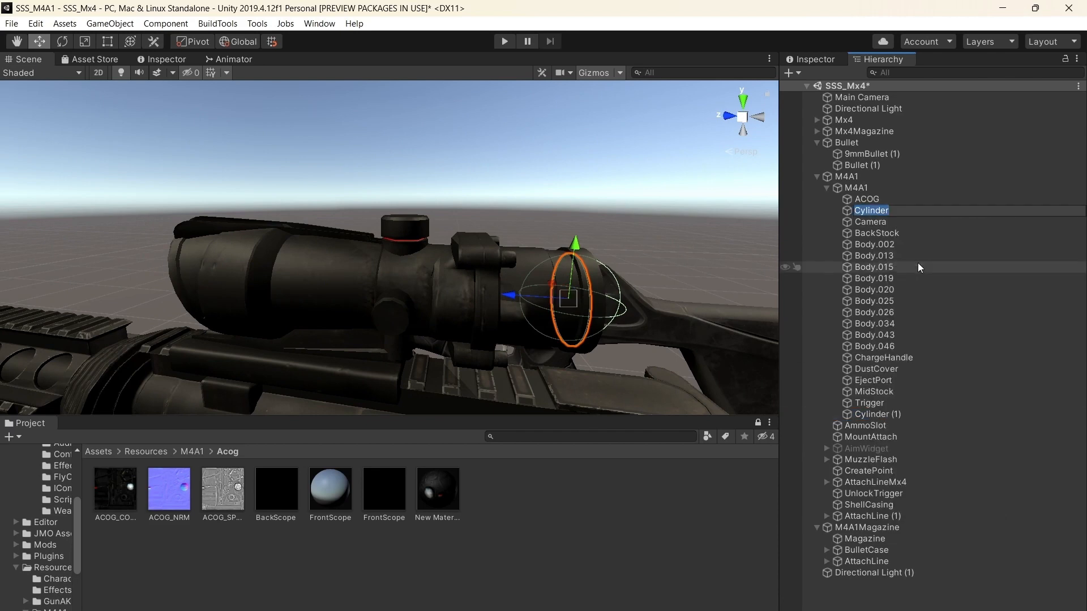
type("ScopeGlass")
key("Return")
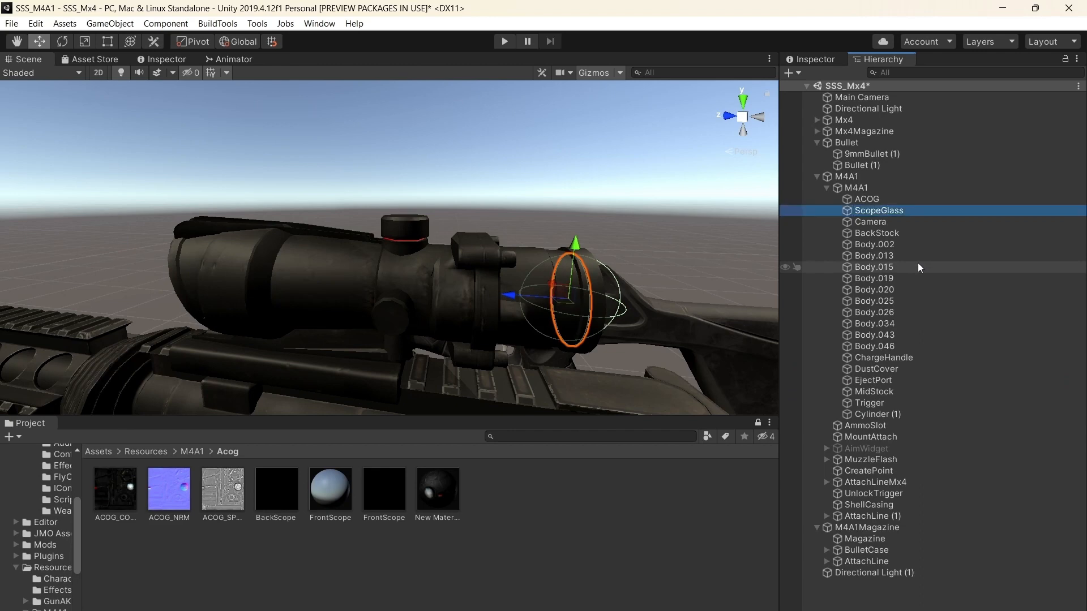
Move the duplicate disc, Cylinder (1), forward along the Z axis into the ACOG's front opening, at about Z 0.159
left_click(870, 413)
left_click_drag(513, 300, 428, 301)
right_click_drag(499, 275, 521, 297)
key("a")
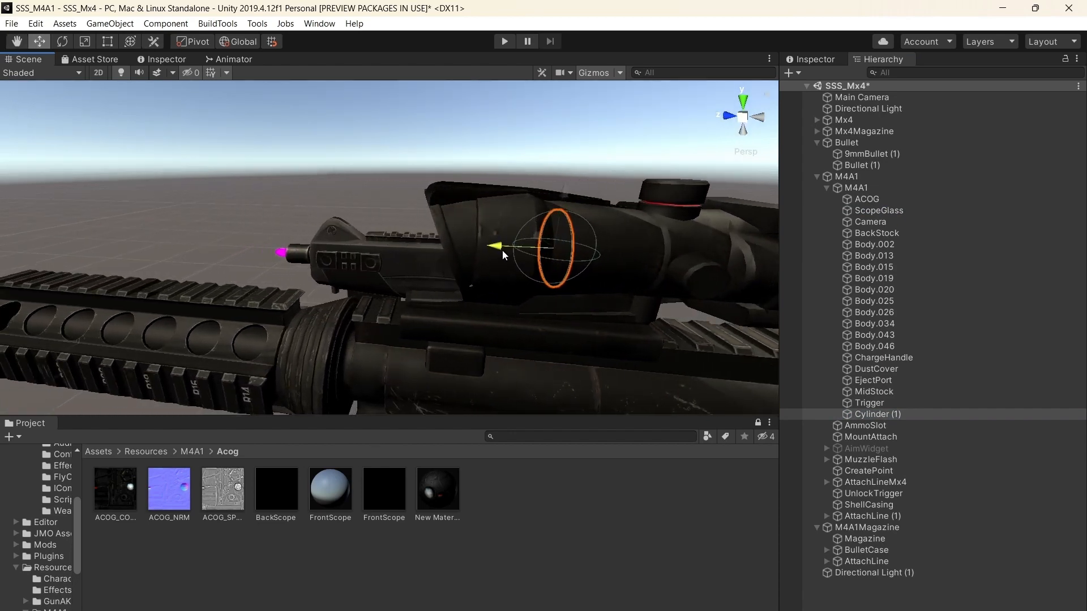
left_click_drag(502, 249, 439, 249)
key("a")
right_click_drag(479, 257, 558, 269)
key("w")
key("a")
right_click_drag(422, 291, 770, 226)
key("w")
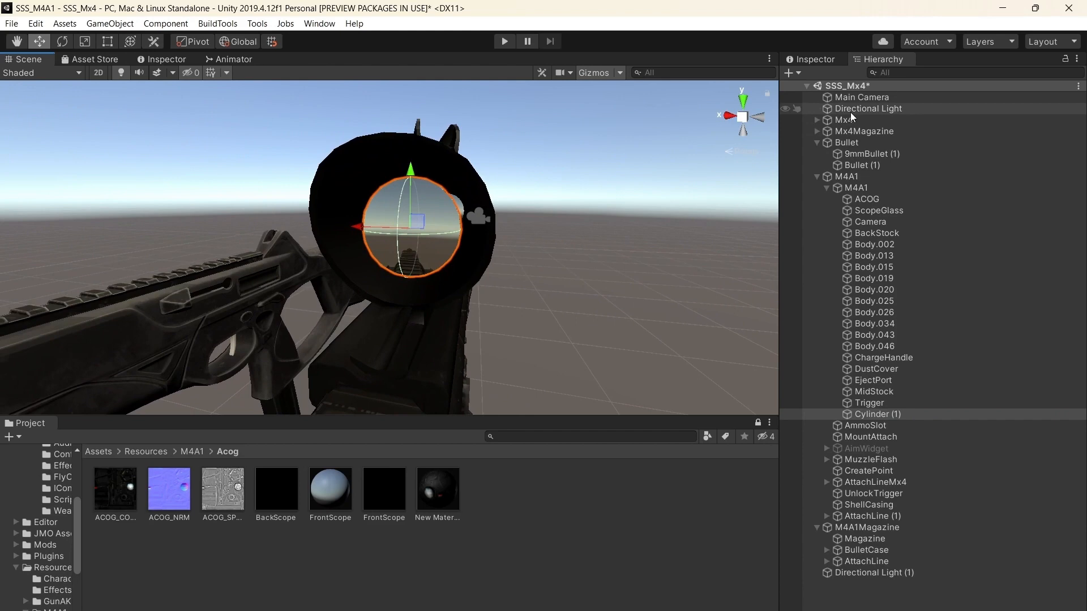
Enlarge the Cylinder (1) disc to fill the front opening by setting its X and Z scale to 0.045
left_click(815, 59)
type("7")
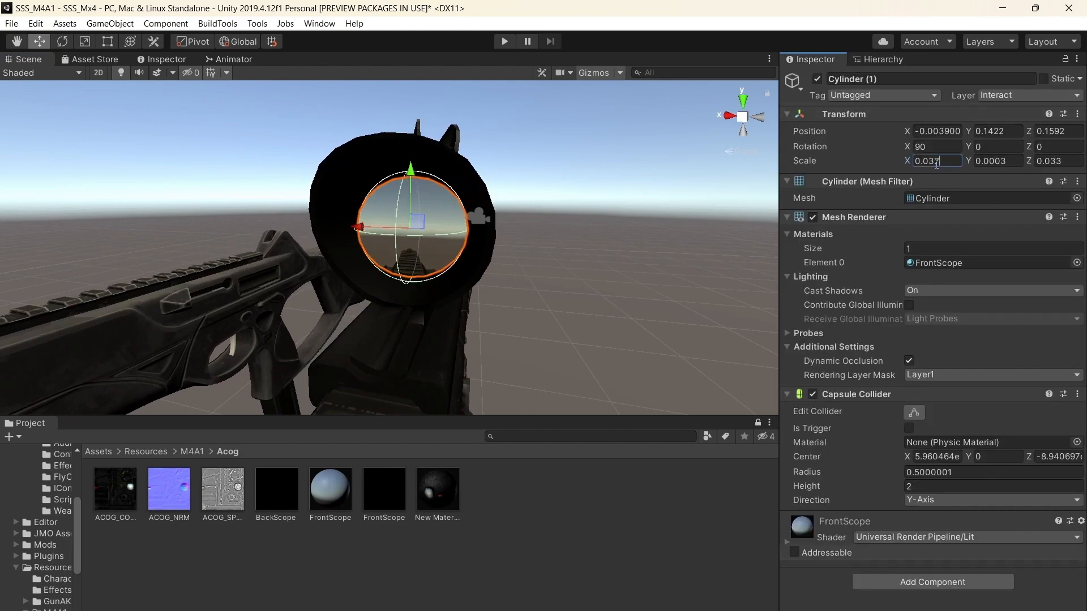
key("BackSpace")
type("8")
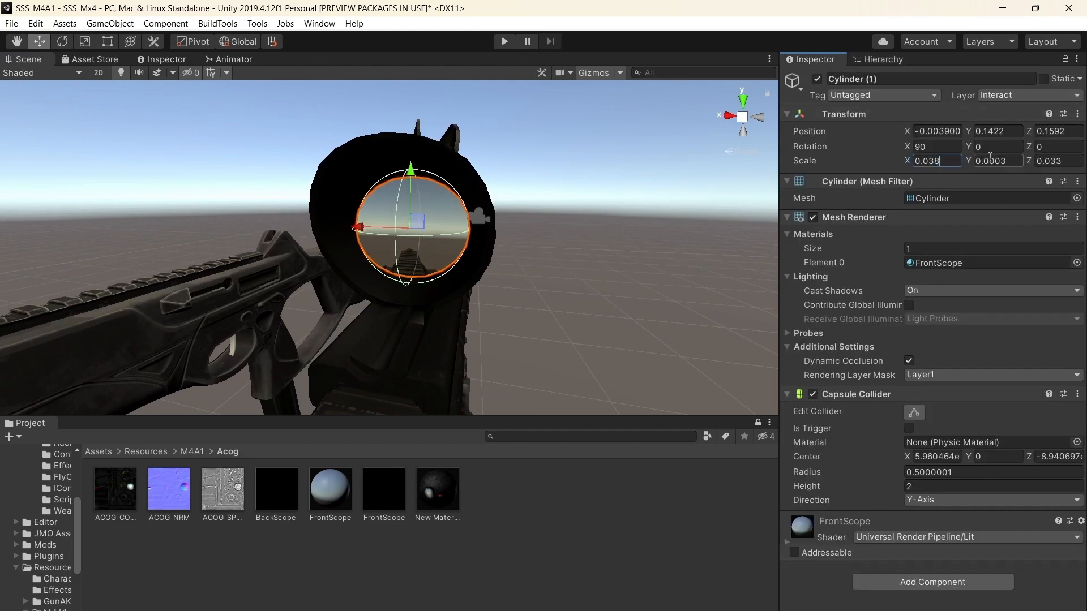
type("8")
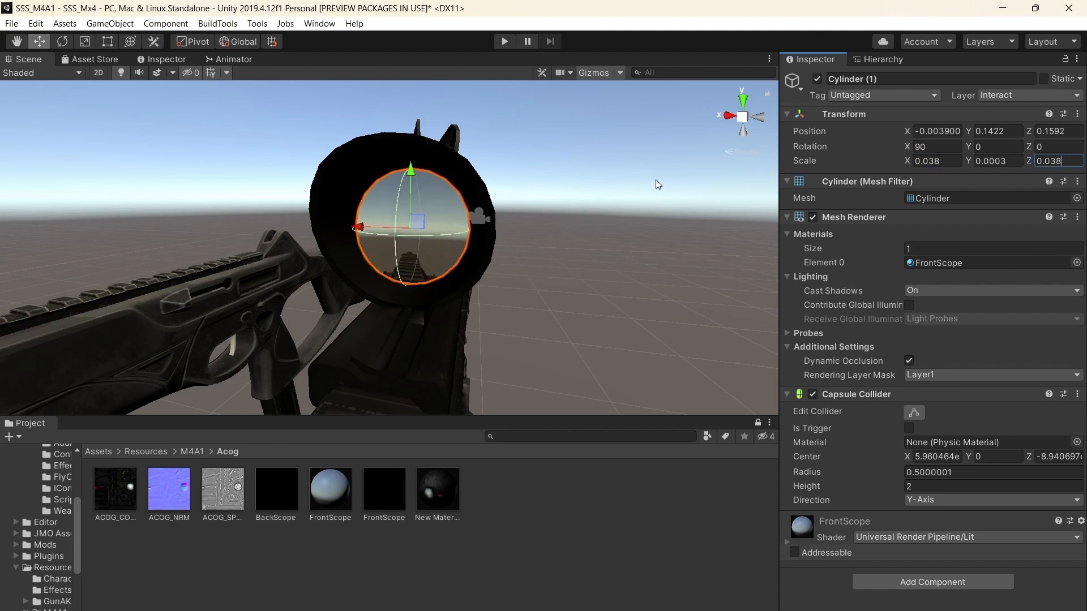
right_click_drag(656, 184, 725, 187)
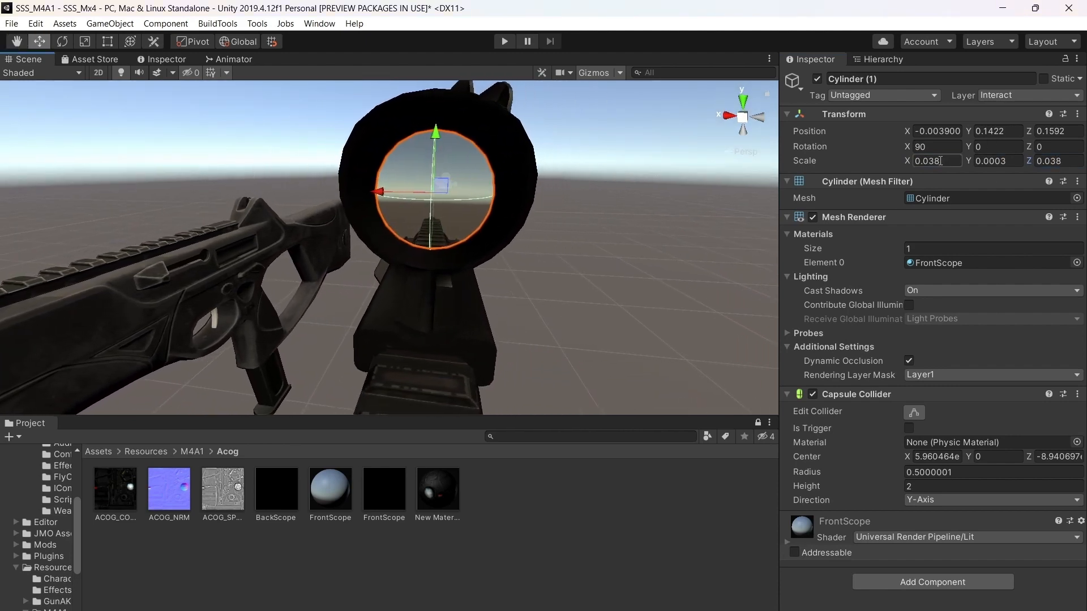
type("4")
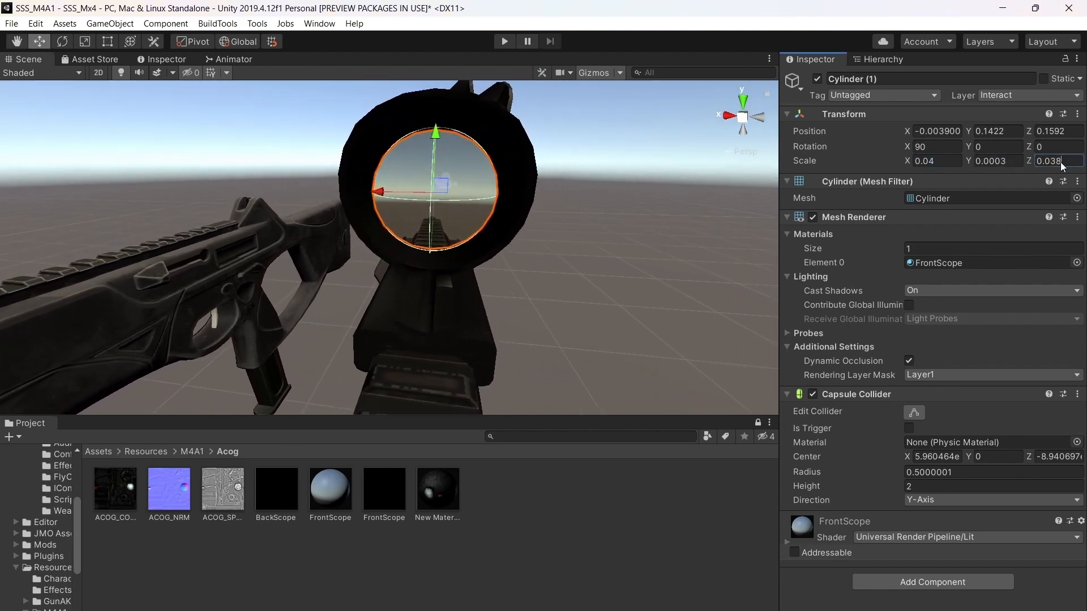
type("4")
right_click_drag(679, 182, 956, 155)
left_click(934, 162)
type("5")
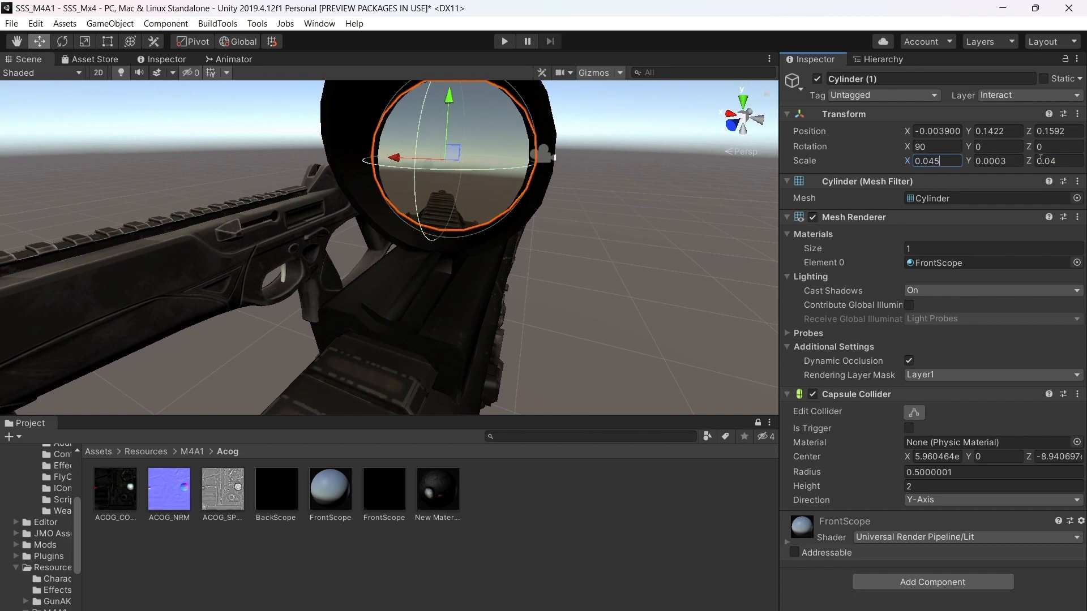
type("5")
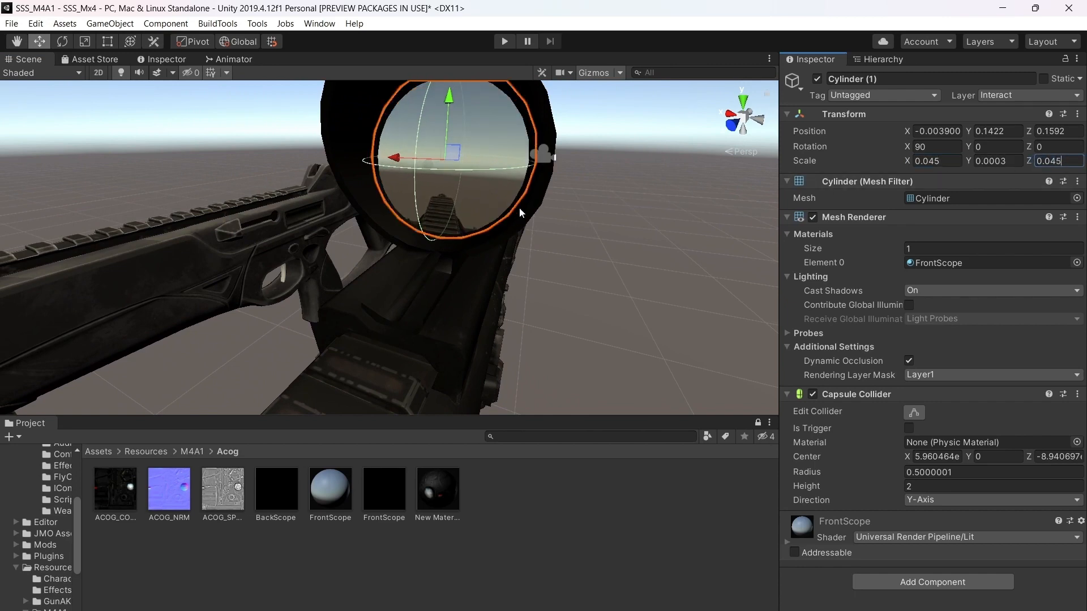
Shift the Cylinder (1) disc slightly further forward along the Z axis to about 0.162
right_click_drag(519, 211, 520, 193)
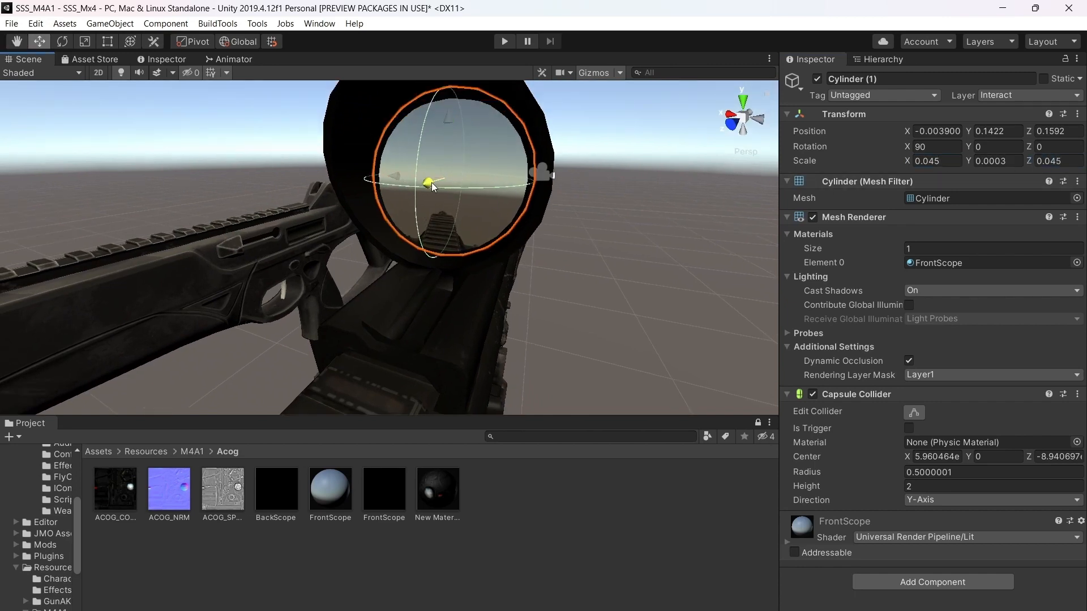
left_click_drag(431, 183, 433, 182)
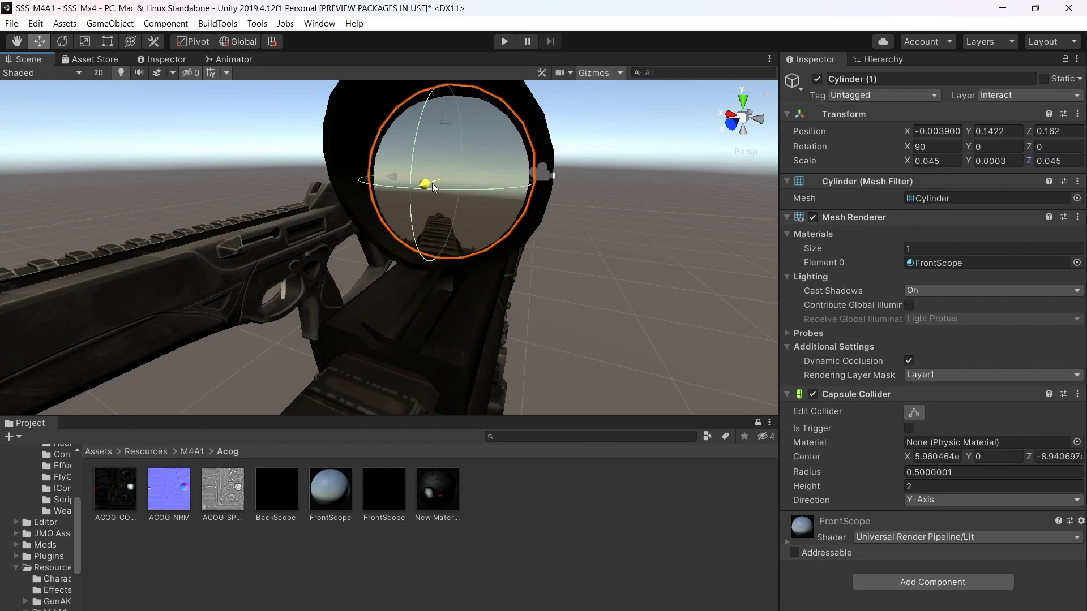
right_click_drag(513, 185, 679, 244)
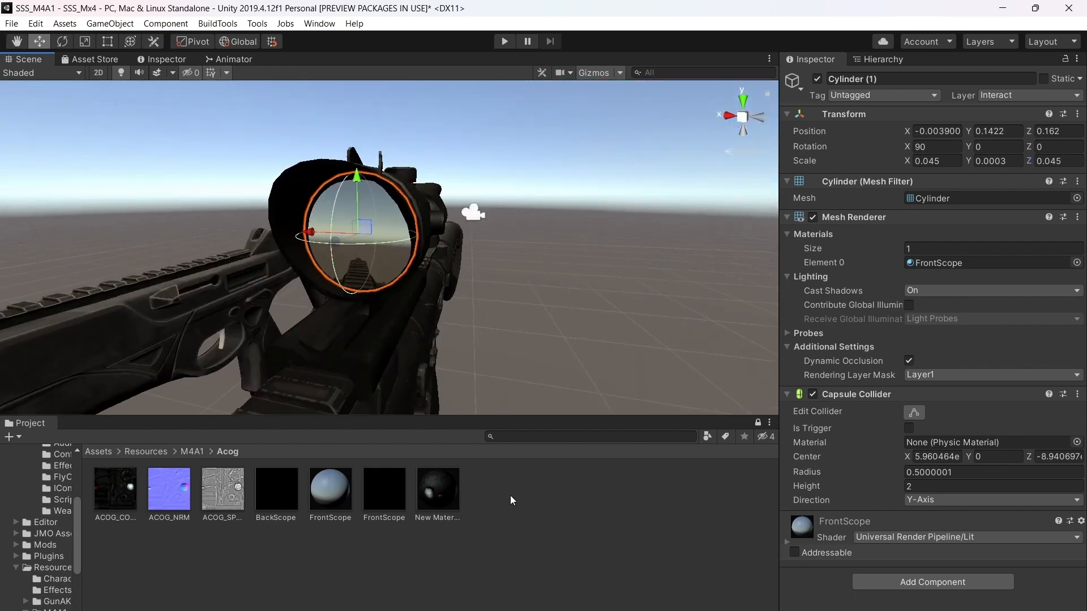
Create a new material in the Acog folder and set its Render Face to Both
right_click(510, 495)
mouse_move(583, 125)
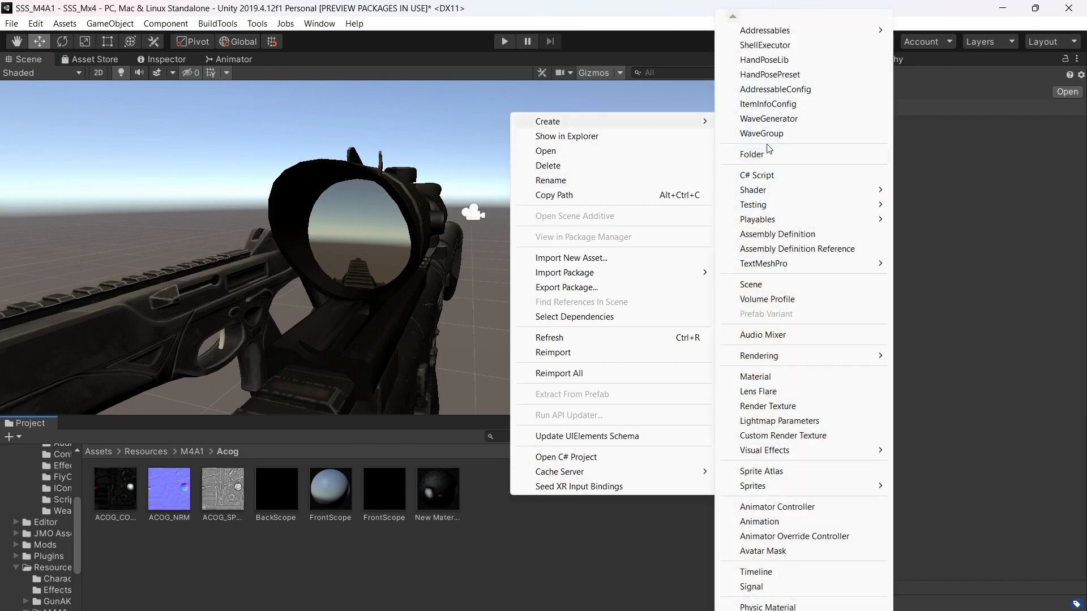
left_click(755, 377)
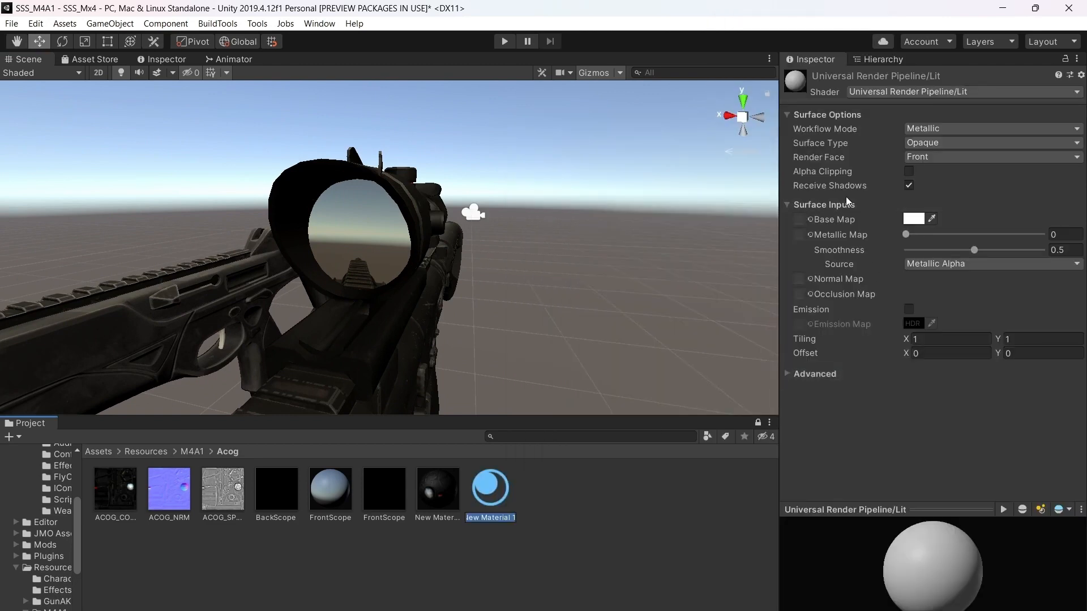
left_click(948, 157)
left_click(963, 169)
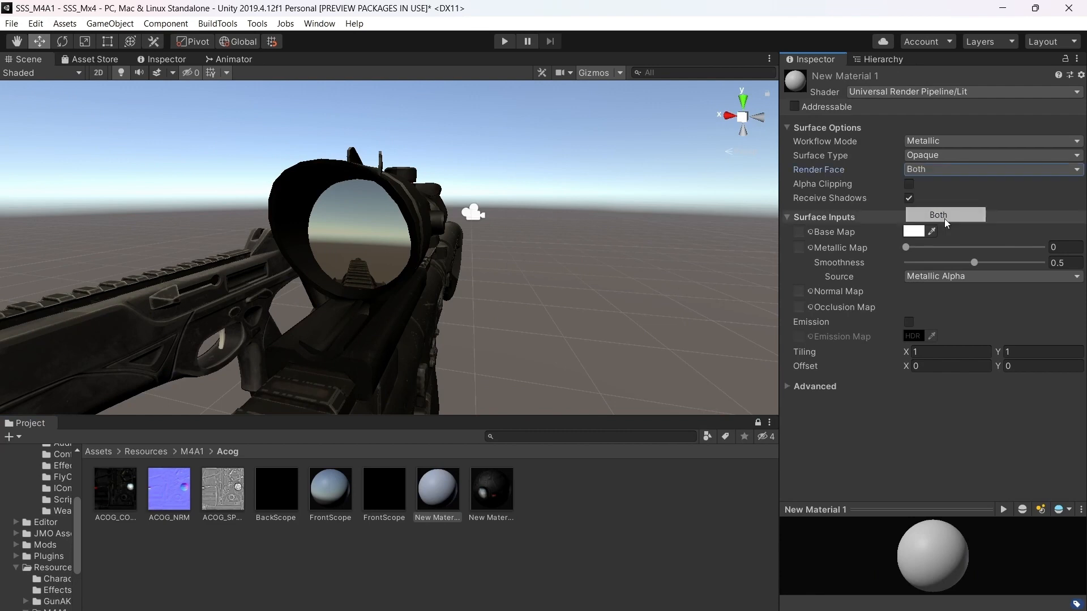
left_click(937, 211)
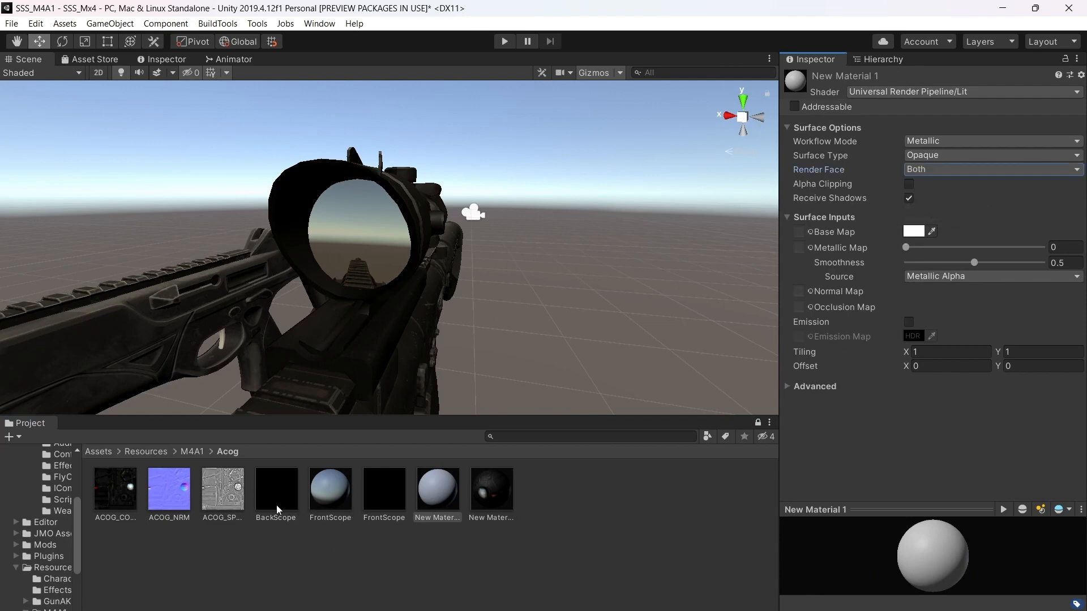
Duplicate the scope's Camera under M4A1 and set the duplicate's Y rotation to 180
left_click(886, 60)
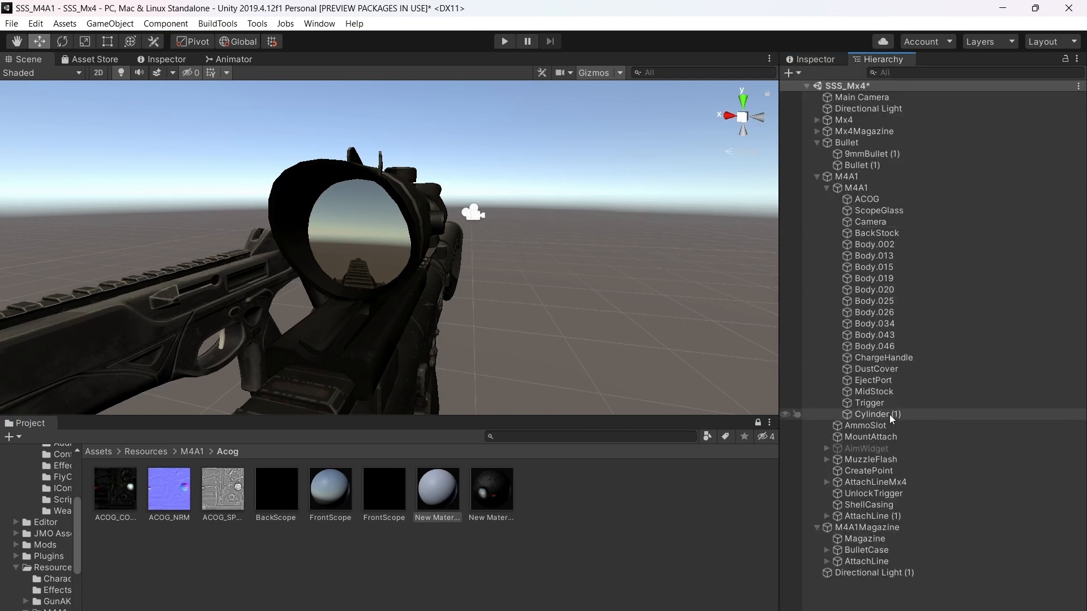
double_click(870, 222)
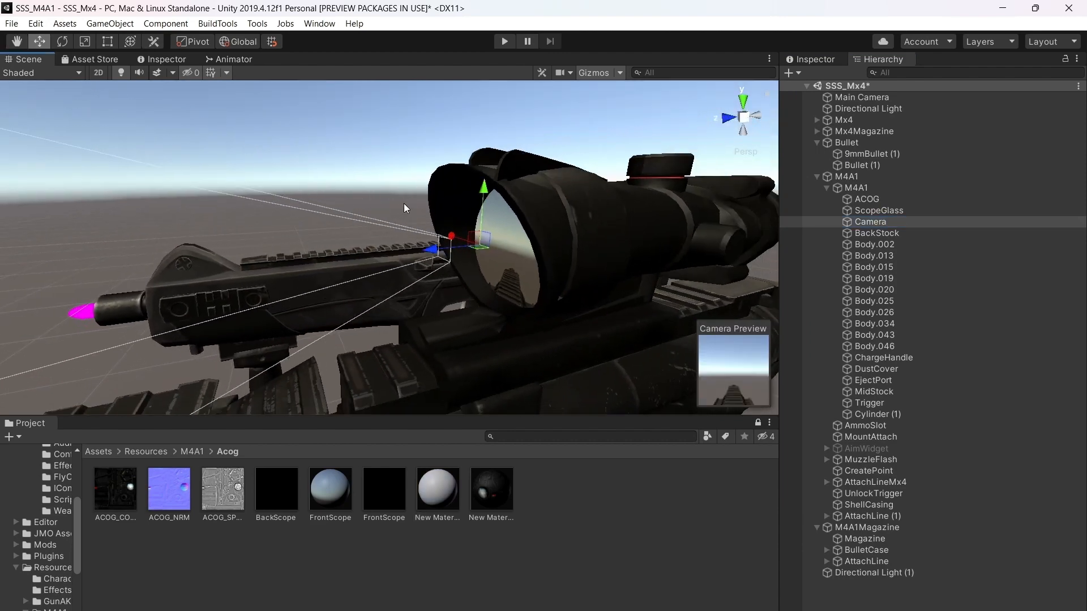
key("ctrl+d")
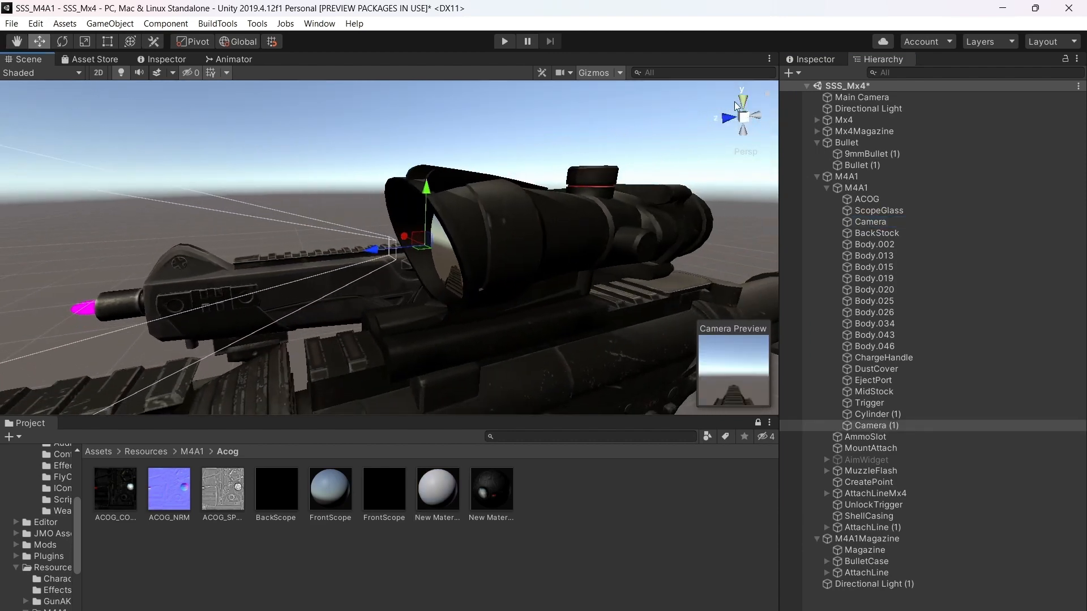
left_click(815, 62)
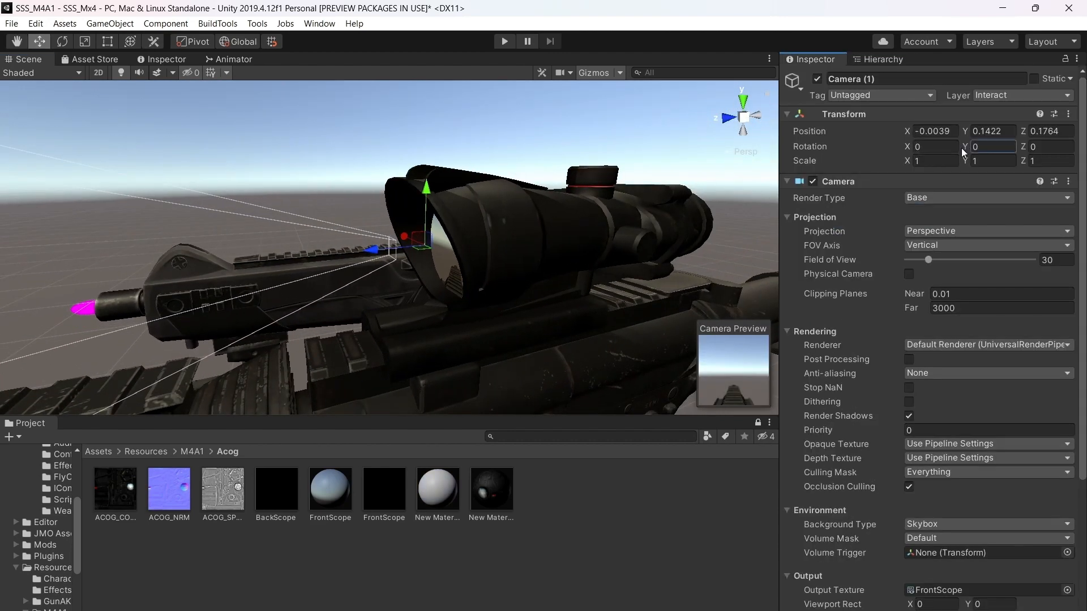
type("-17.1")
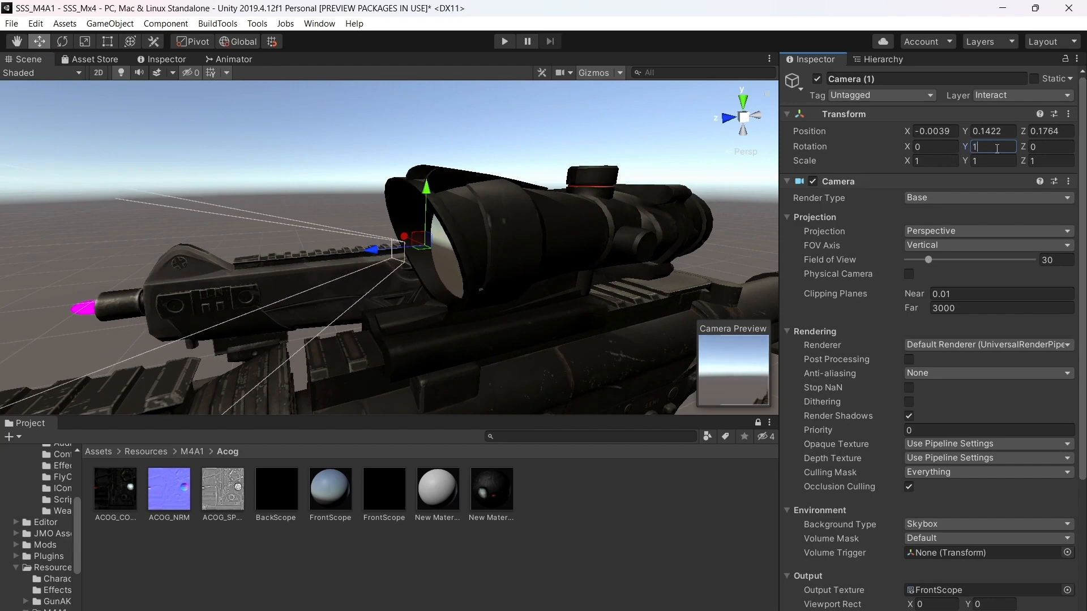
type("80")
Move Camera (1) along the Z axis to the scope's rear at about Z 0.042 and set its Field of View to 50
left_click_drag(407, 250, 553, 253)
left_click_drag(928, 259, 943, 259)
right_click_drag(609, 263, 510, 242)
key("d")
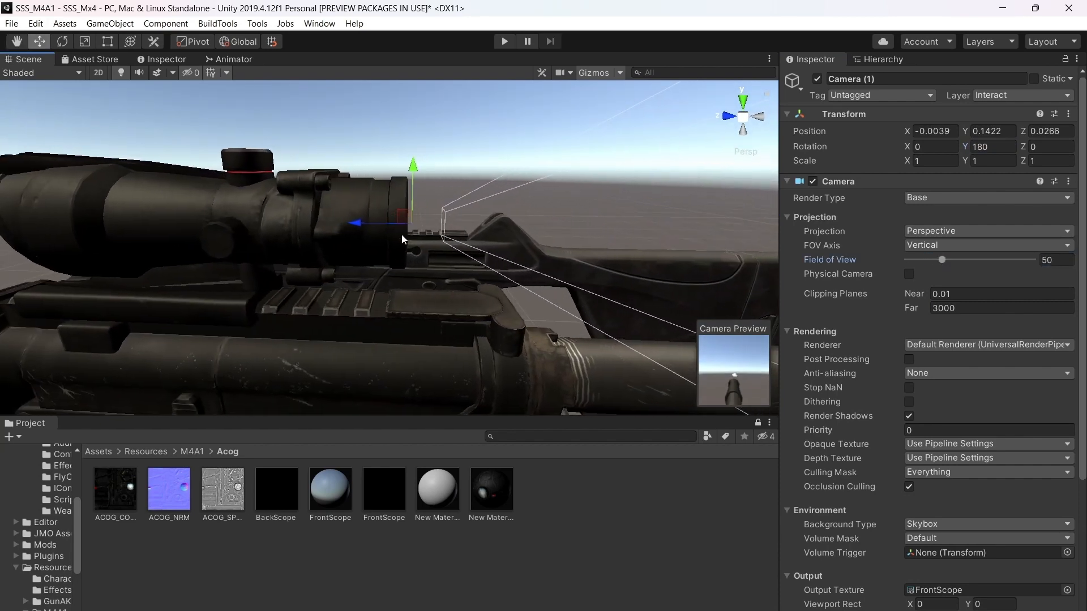
left_click_drag(334, 222, 312, 225)
right_click_drag(375, 220, 396, 214)
key("a")
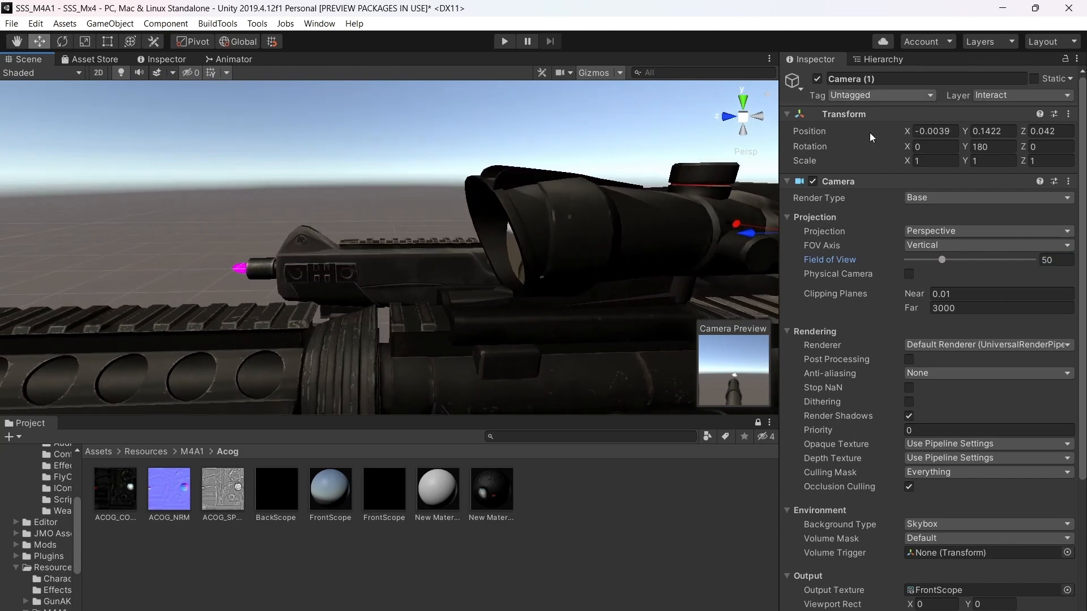
Set the Output Texture of Camera (1) to the BackScope render texture
scroll(870, 133, "down", 5)
left_click(1068, 398)
left_click(931, 388)
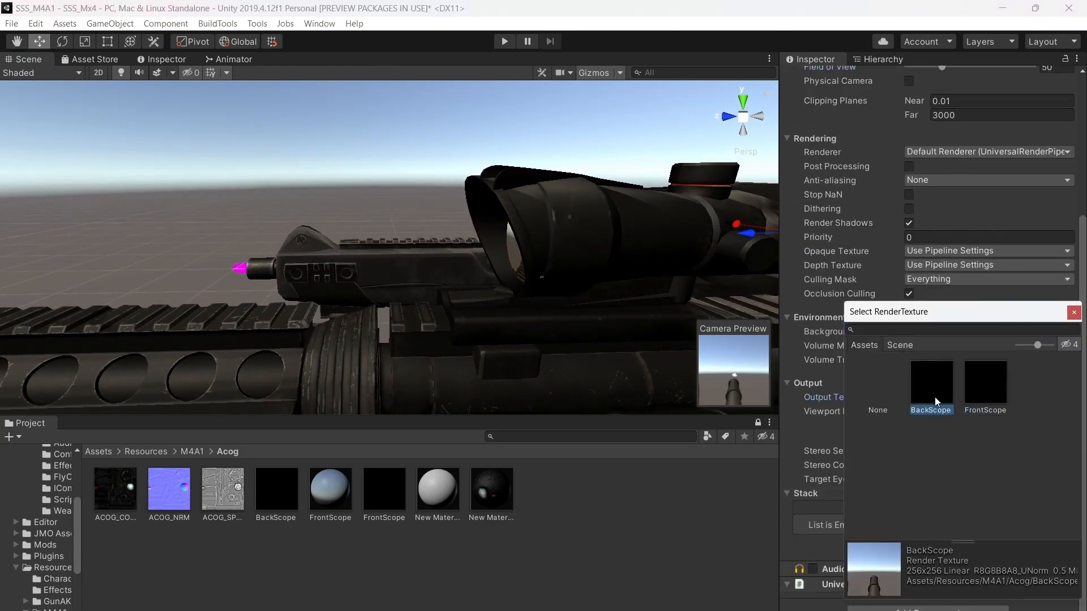
left_click(646, 522)
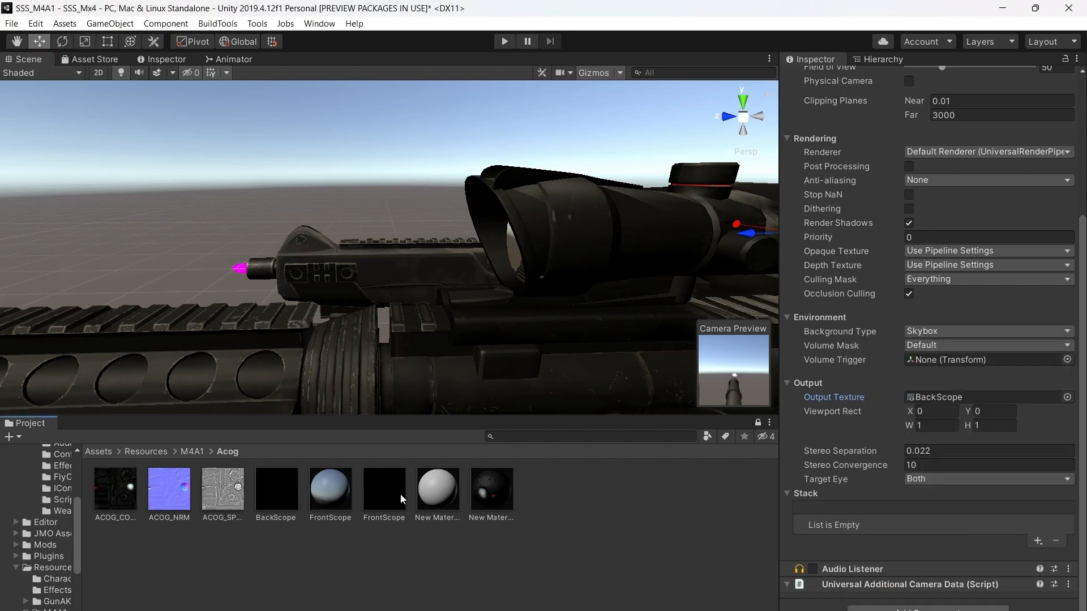
Rename the New Material 1 material as BackScope
left_click(278, 492)
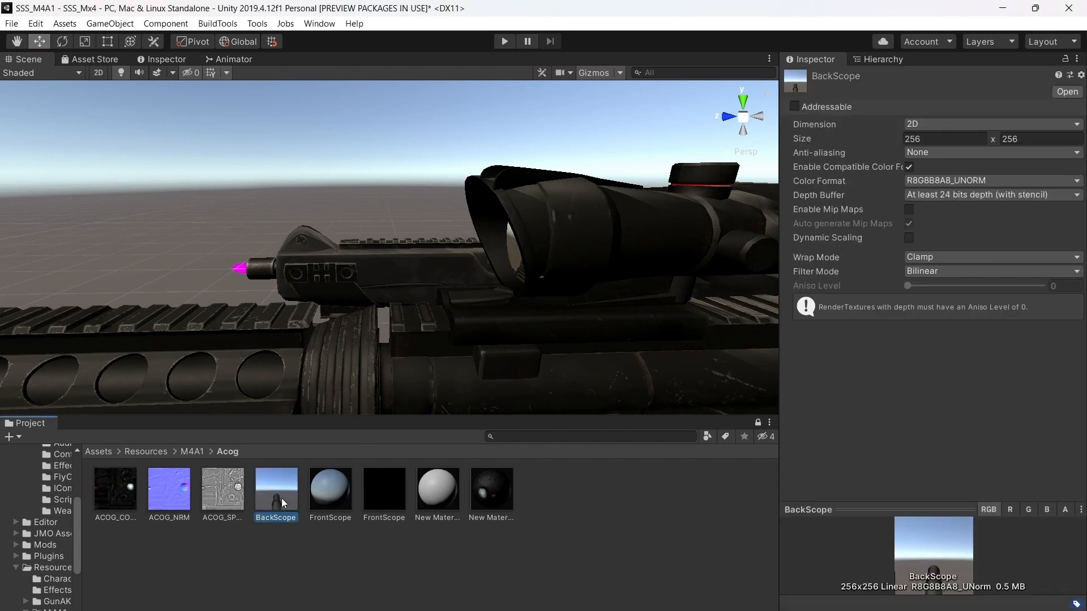
right_click(433, 503)
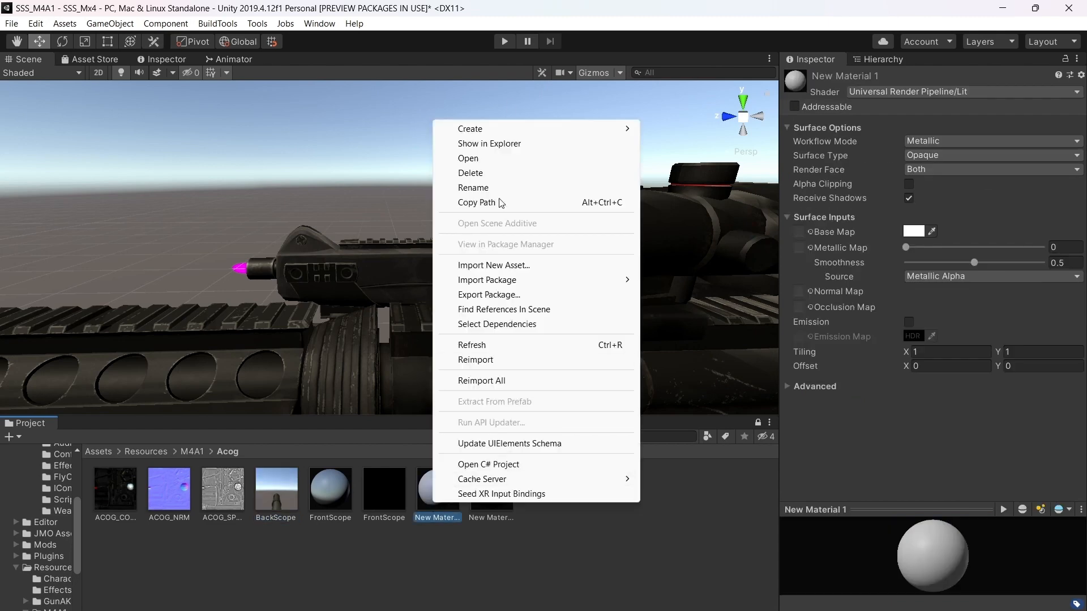
left_click(471, 173)
left_click(635, 354)
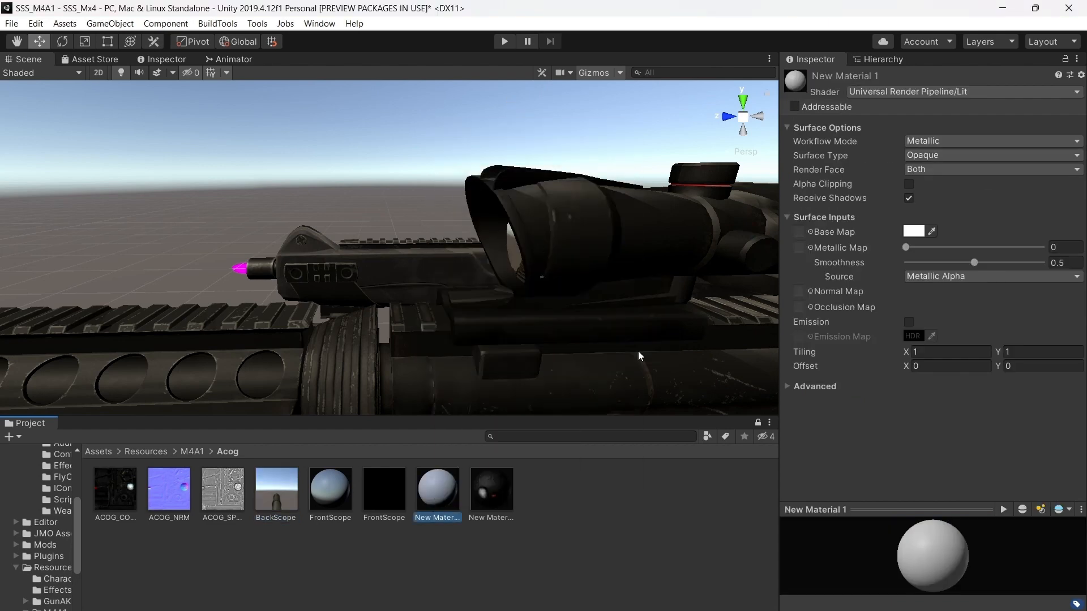
right_click(443, 497)
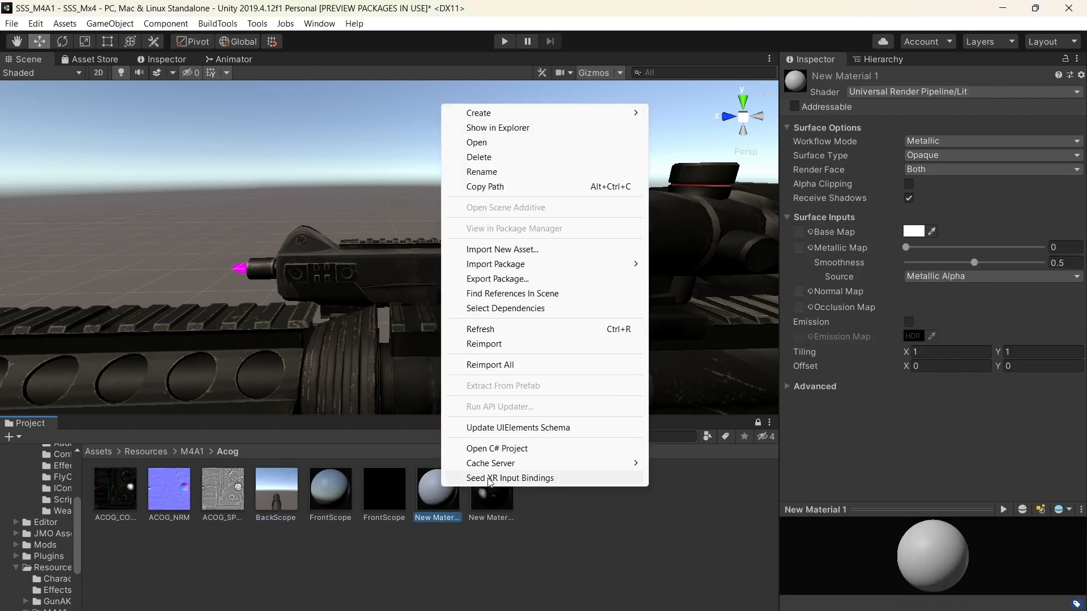
left_click(482, 172)
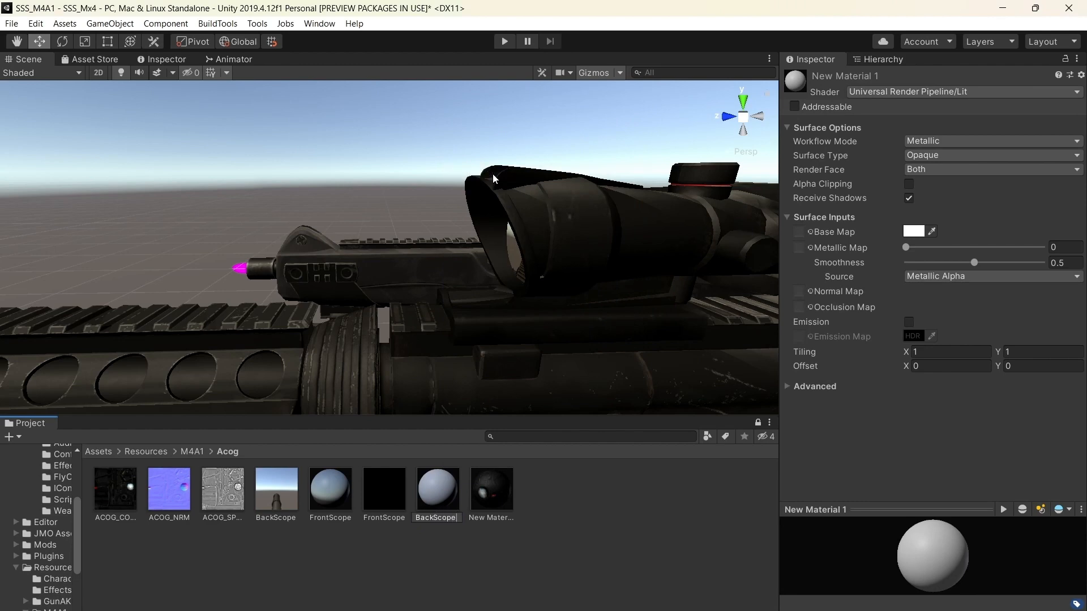
key("Return")
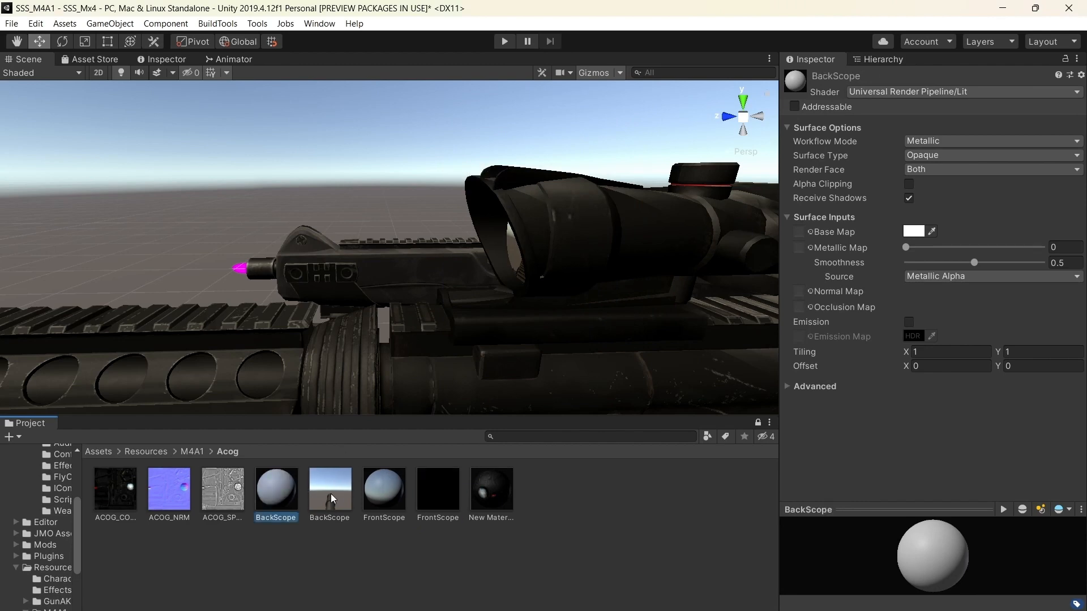
Assign the BackScope render texture to the BackScope material's Base Map and apply that material to the front lens disc
left_click_drag(330, 493, 799, 233)
left_click_drag(285, 485, 518, 265)
right_click_drag(517, 265, 485, 335)
key("a")
key("a")
key("w")
key("d")
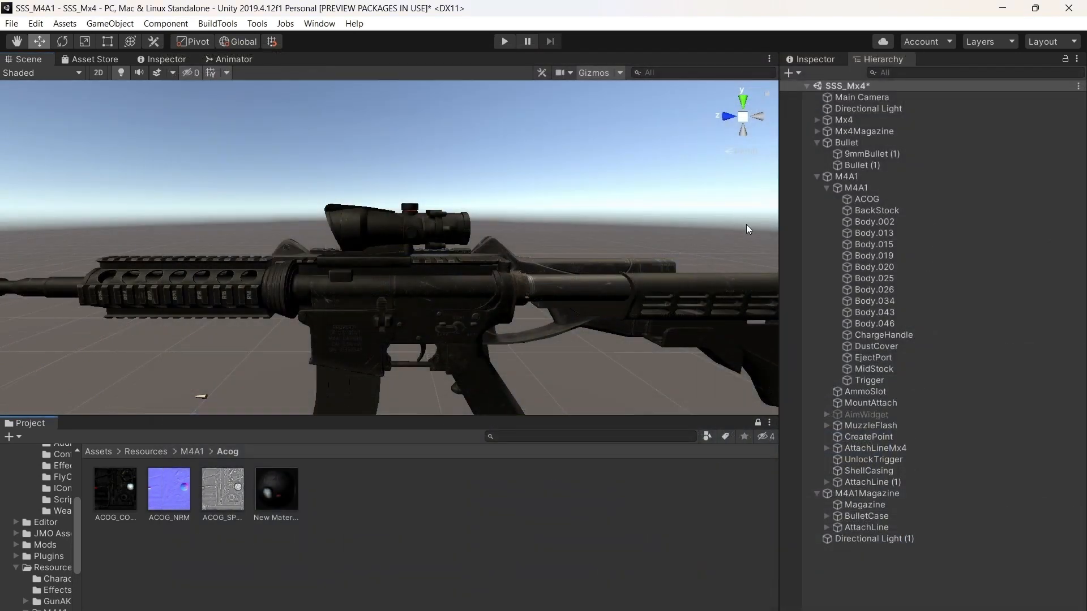
Create a render texture named FrontScope in the Acog folder
right_click_drag(746, 224, 362, 508)
key("w")
key("d")
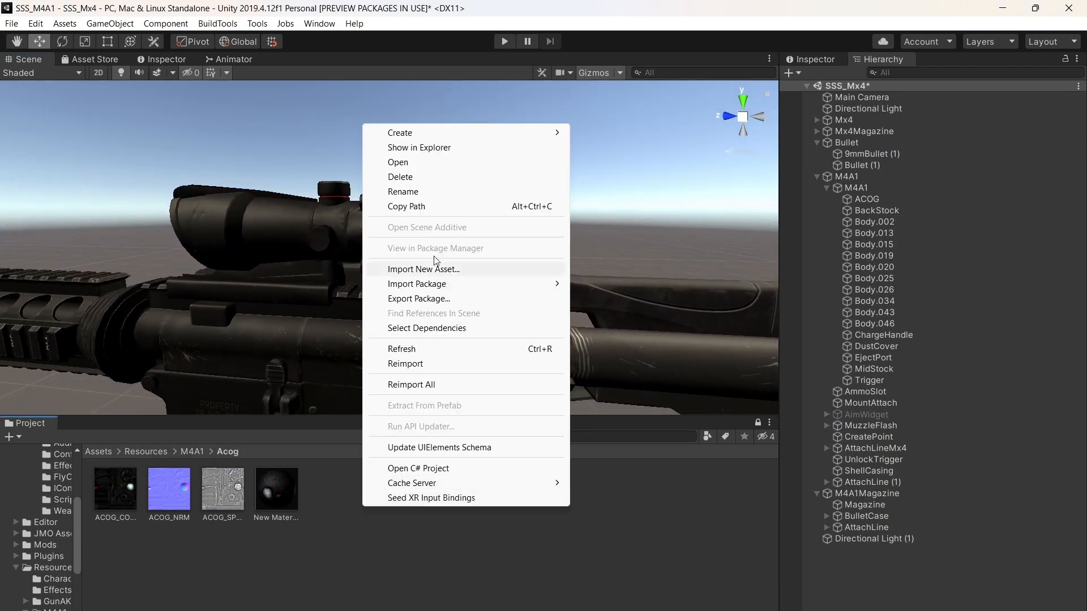
right_click(362, 508)
mouse_move(426, 132)
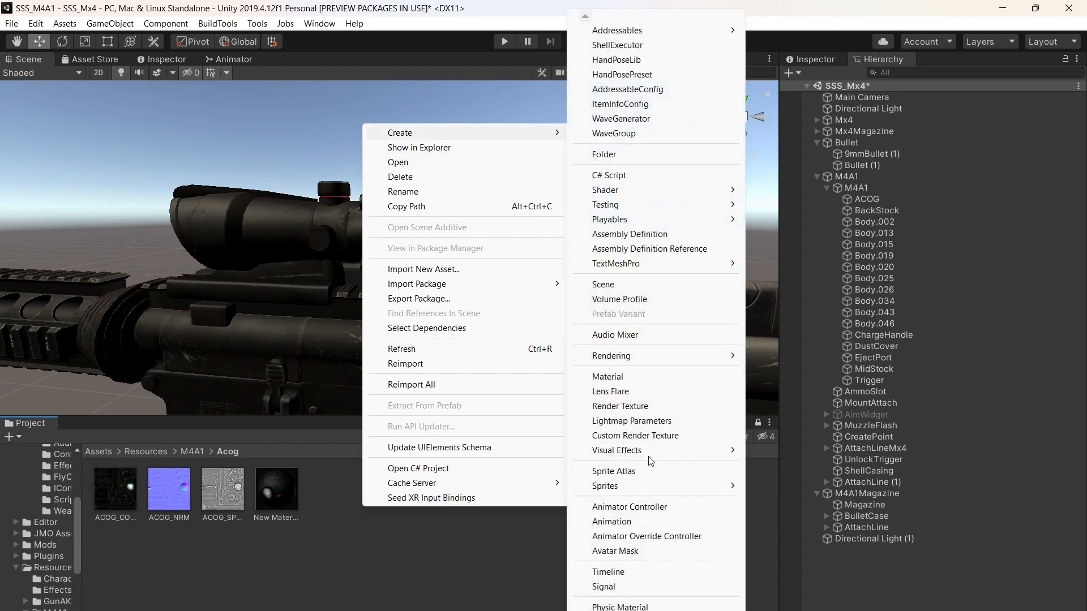
left_click(649, 406)
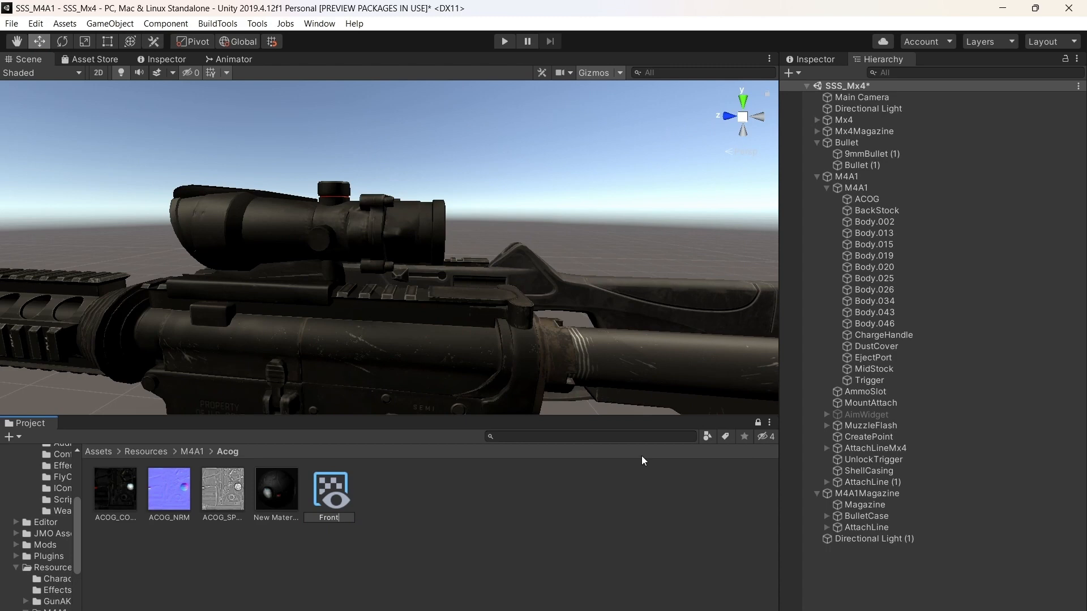
type("FrontScope")
key("Return")
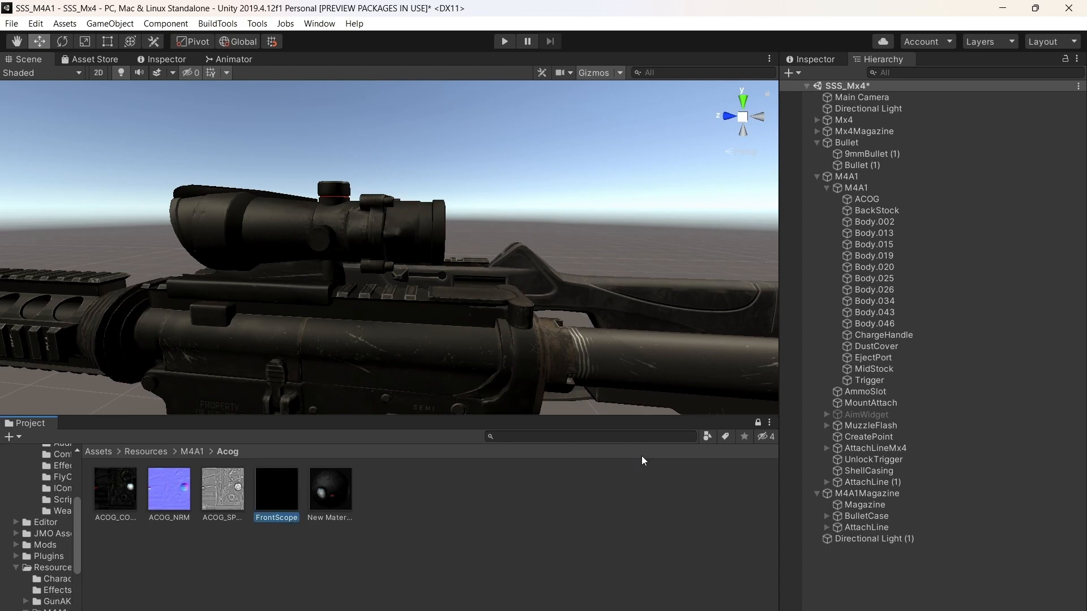
Duplicate the FrontScope render texture and rename the copy as BackScope
key("ctrl+d")
right_click(281, 476)
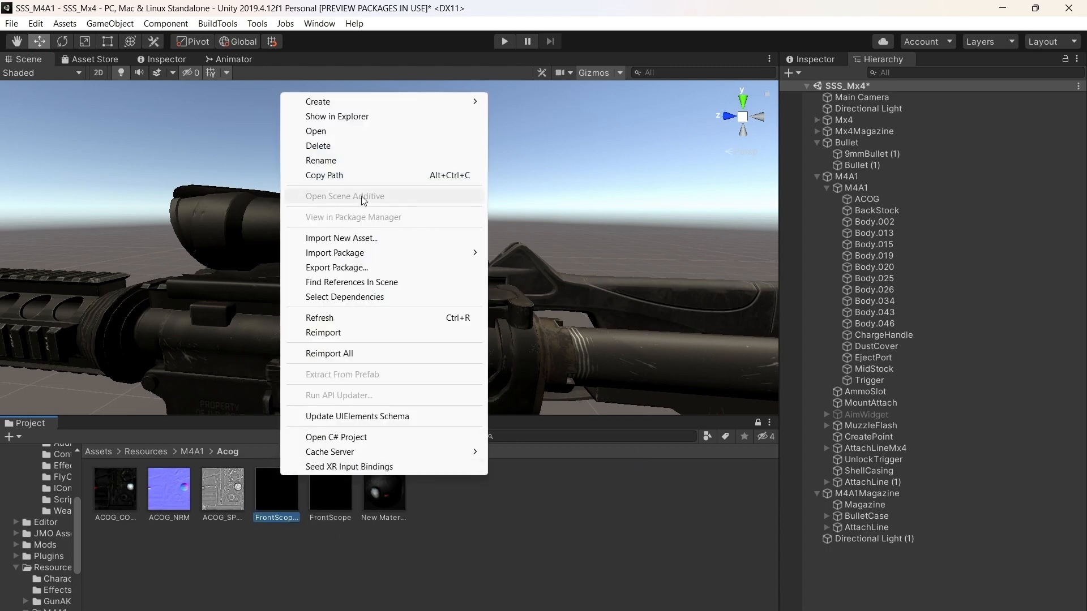
left_click(321, 161)
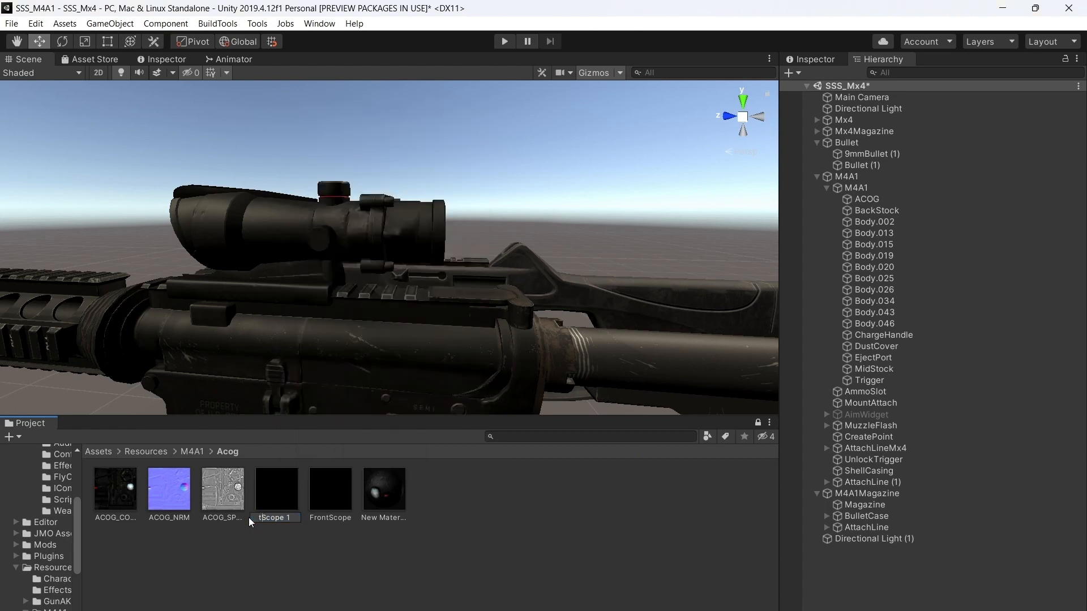
type("Back")
right_click(294, 488)
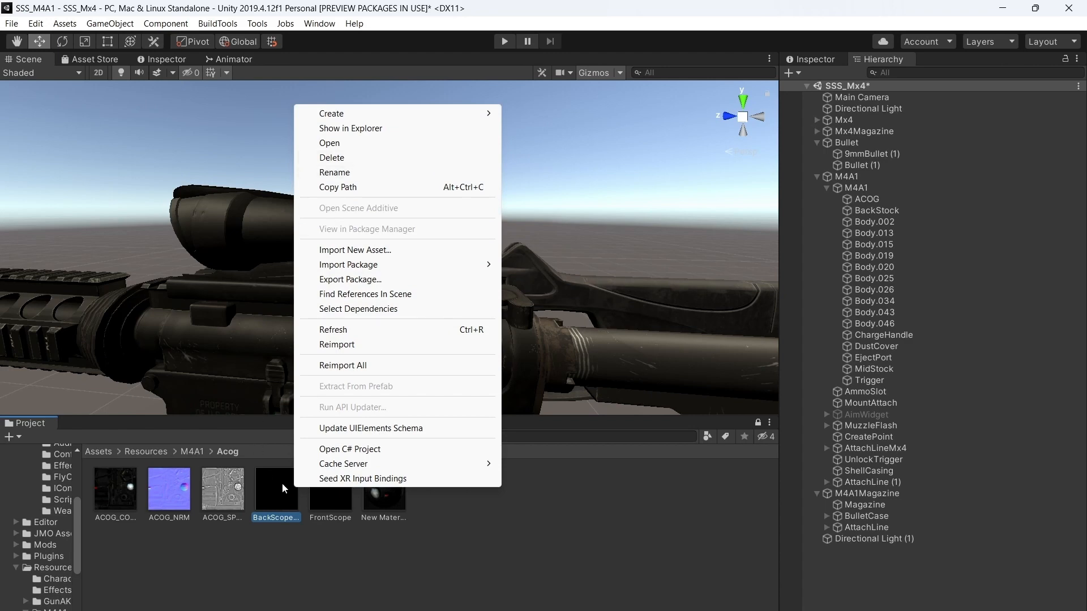
right_click(279, 504)
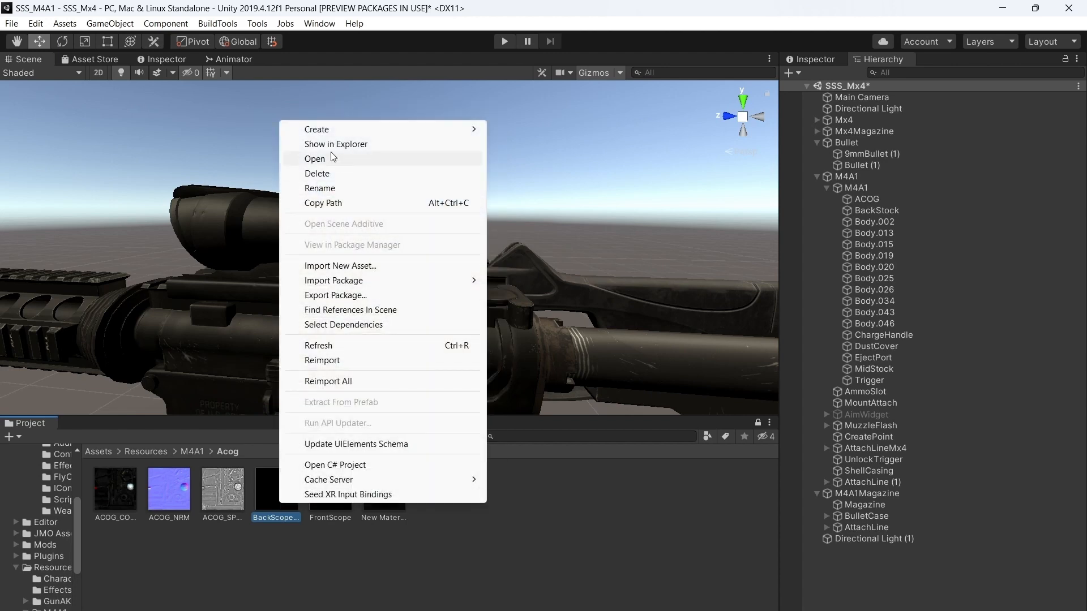
left_click(325, 189)
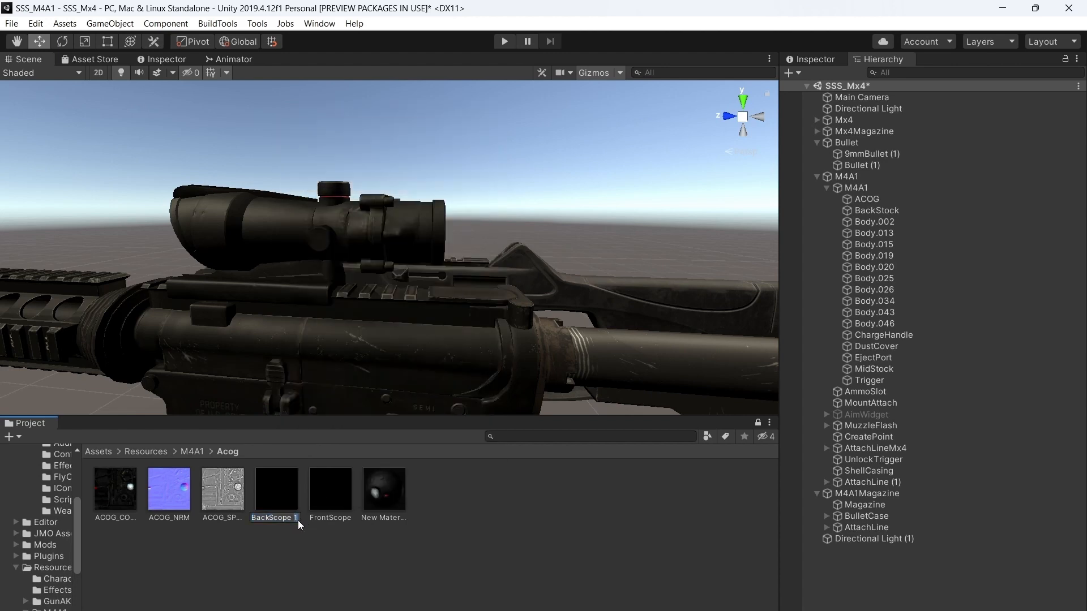
key("BackSpace")
key("BackSpace")
key("Return")
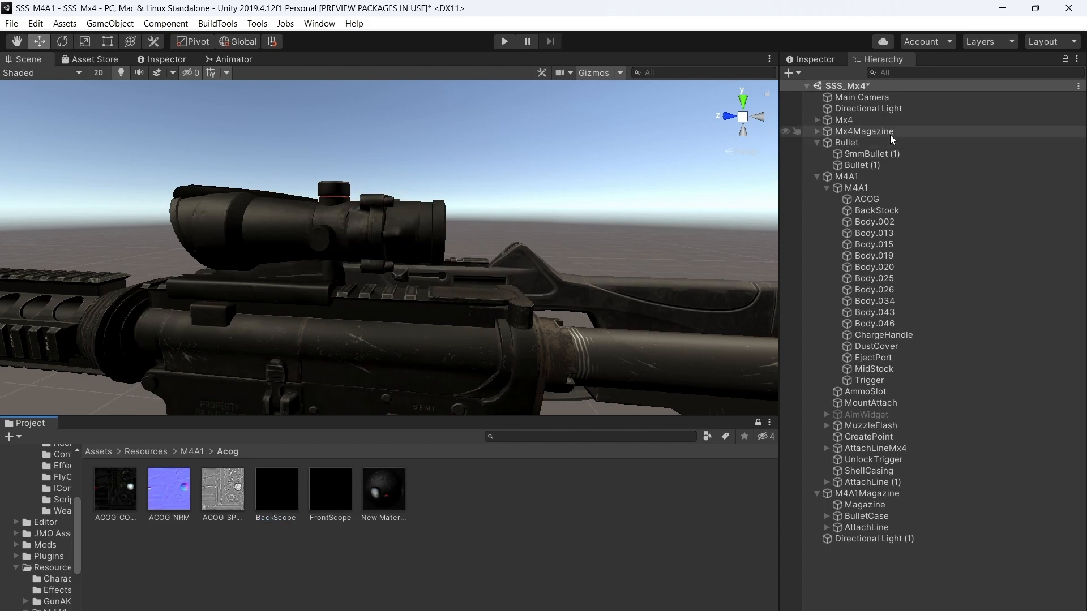
Add a Camera as a child of the inner M4A1 object and place it directly below ACOG in the object order
left_click(867, 200)
right_click(867, 204)
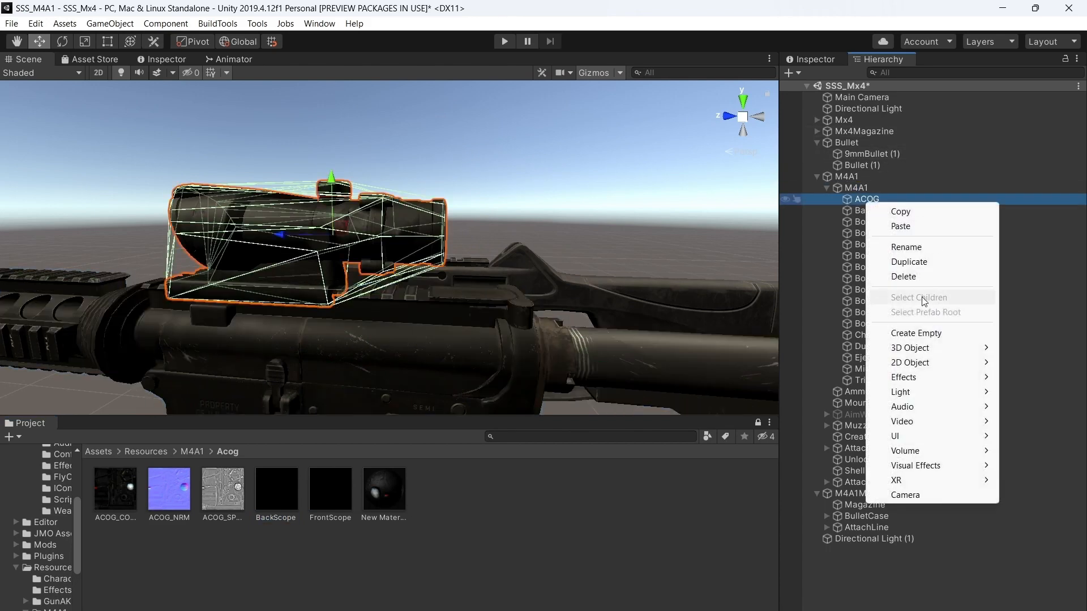
left_click(853, 193)
left_click(855, 189)
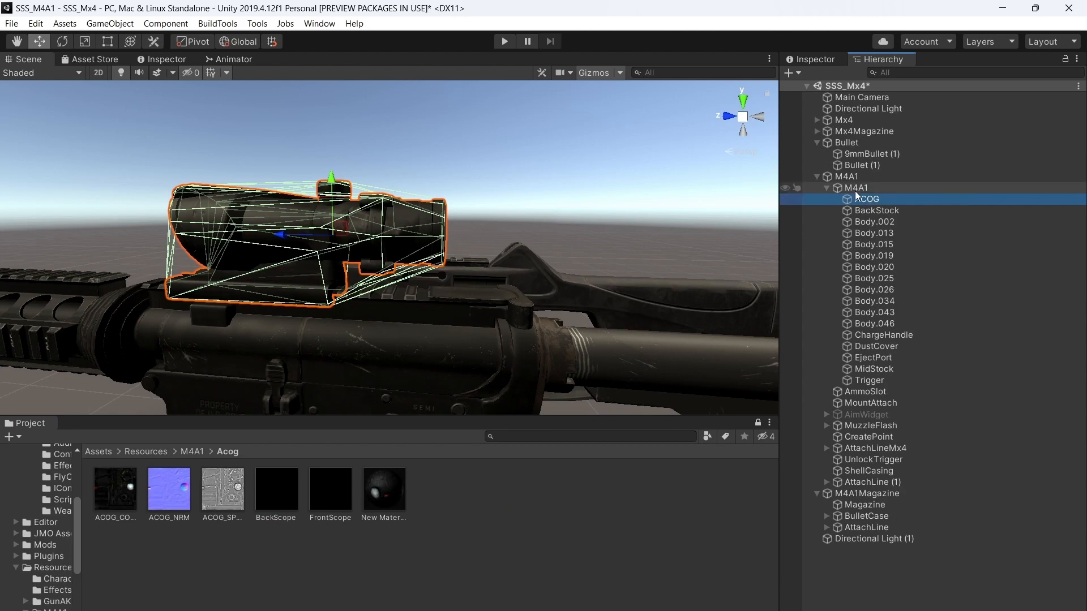
right_click(856, 189)
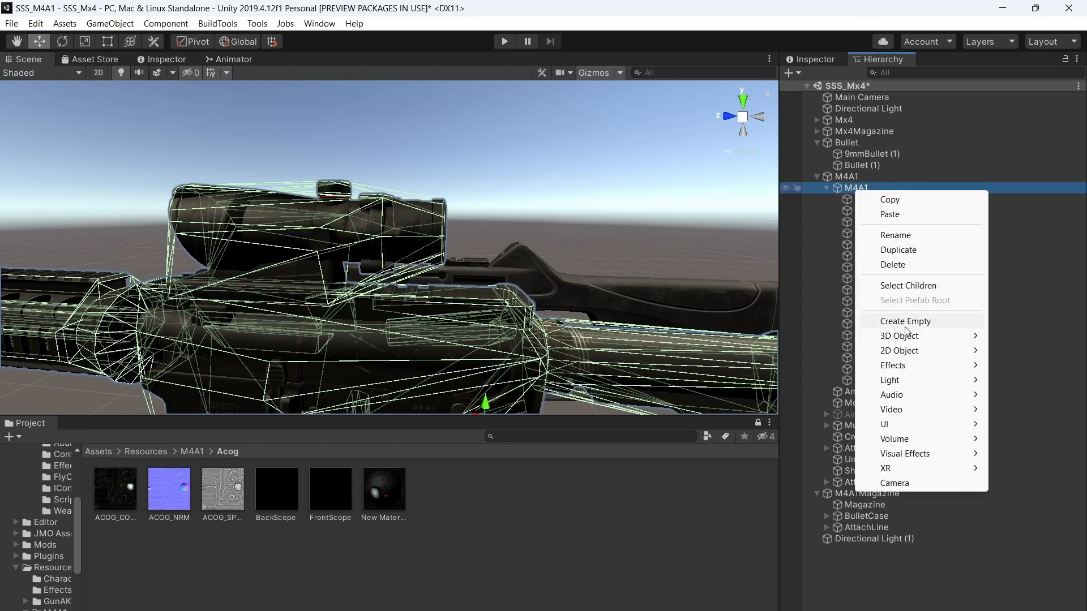
left_click(894, 484)
left_click_drag(870, 392, 864, 208)
Set the new camera's near clipping plane to 0.03
left_click_drag(623, 260, 459, 270, "alt")
key("s")
right_click_drag(459, 270, 392, 302)
key("w")
right_click_drag(473, 288, 367, 231)
key("d")
left_click(814, 59)
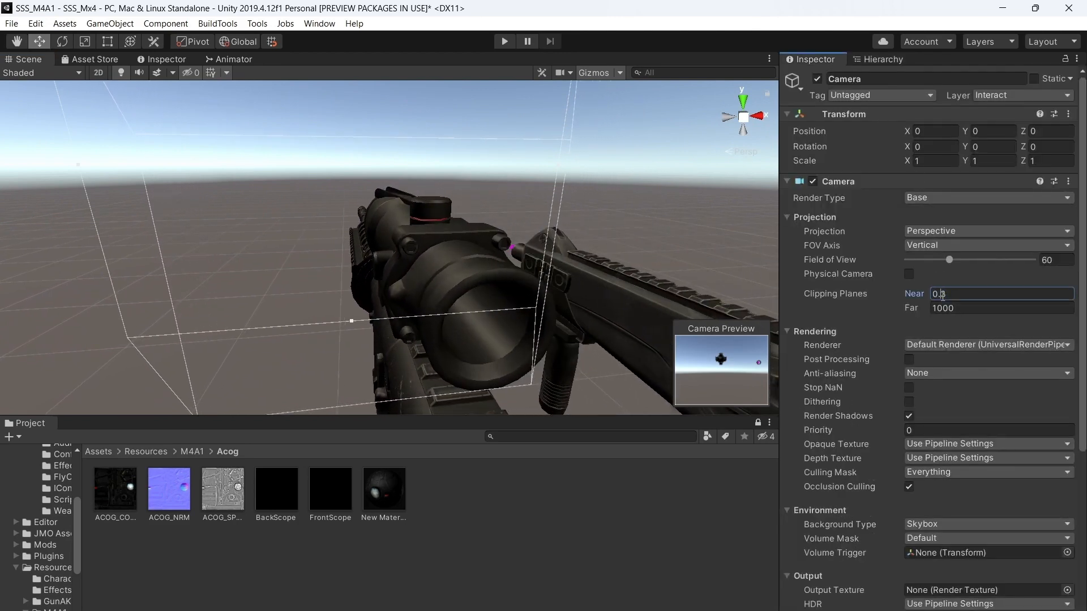
type("0")
right_click_drag(422, 255, 619, 372)
middle_click_drag(488, 357, 455, 282)
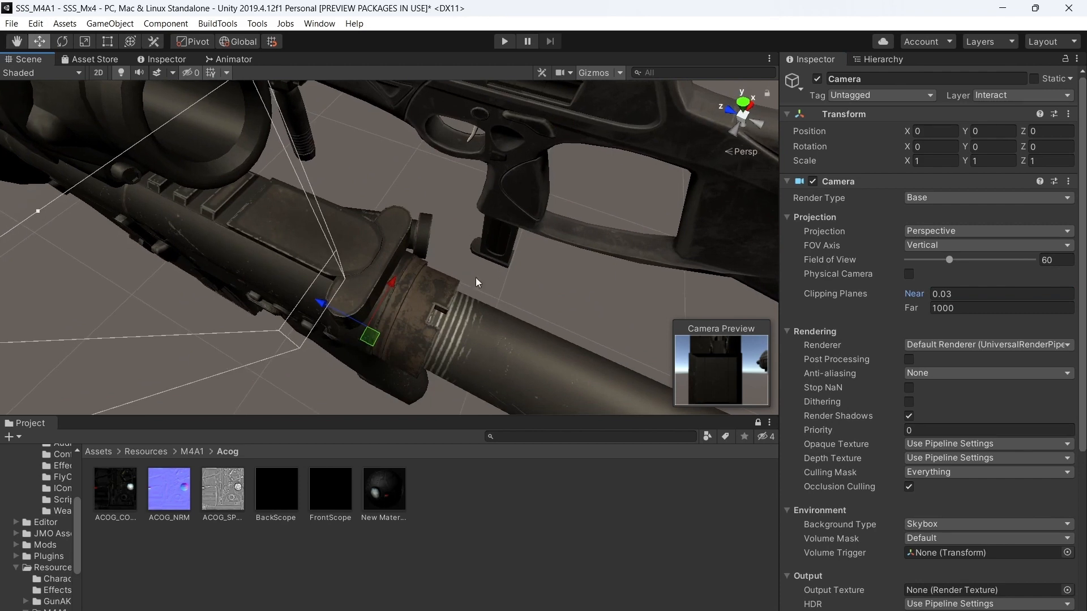
Set the camera's near clipping plane to 0.01 and its field of view to 26
type("0")
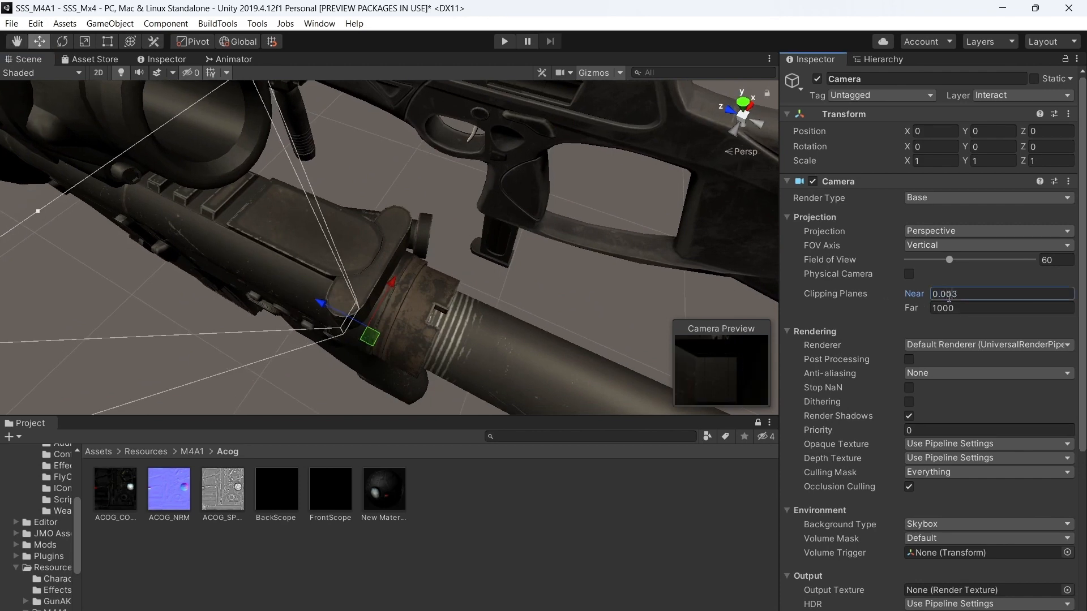
right_click_drag(593, 257, 633, 212)
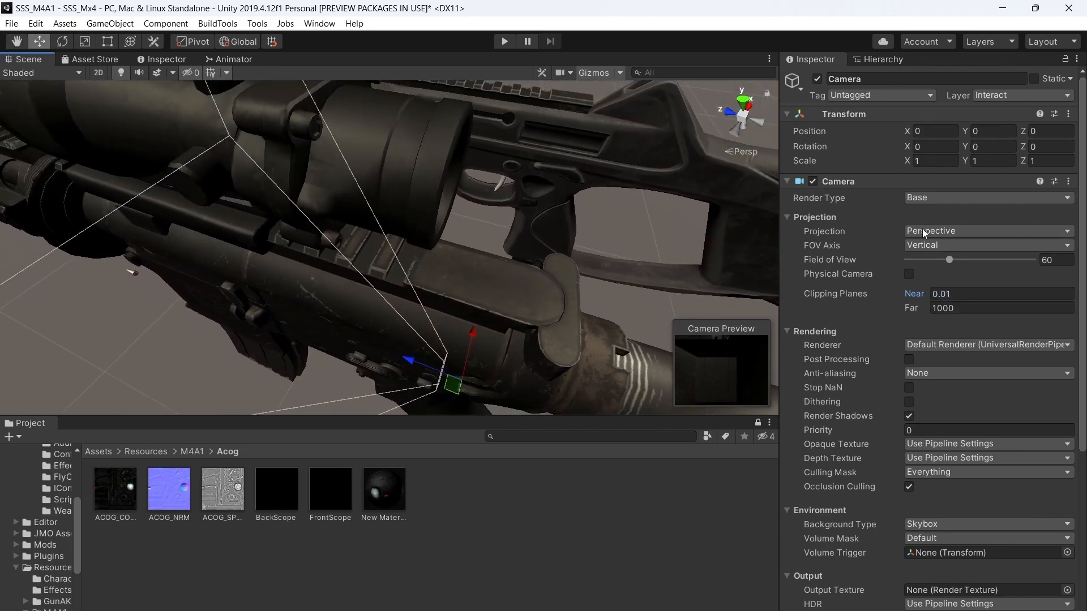
left_click_drag(949, 258, 925, 258)
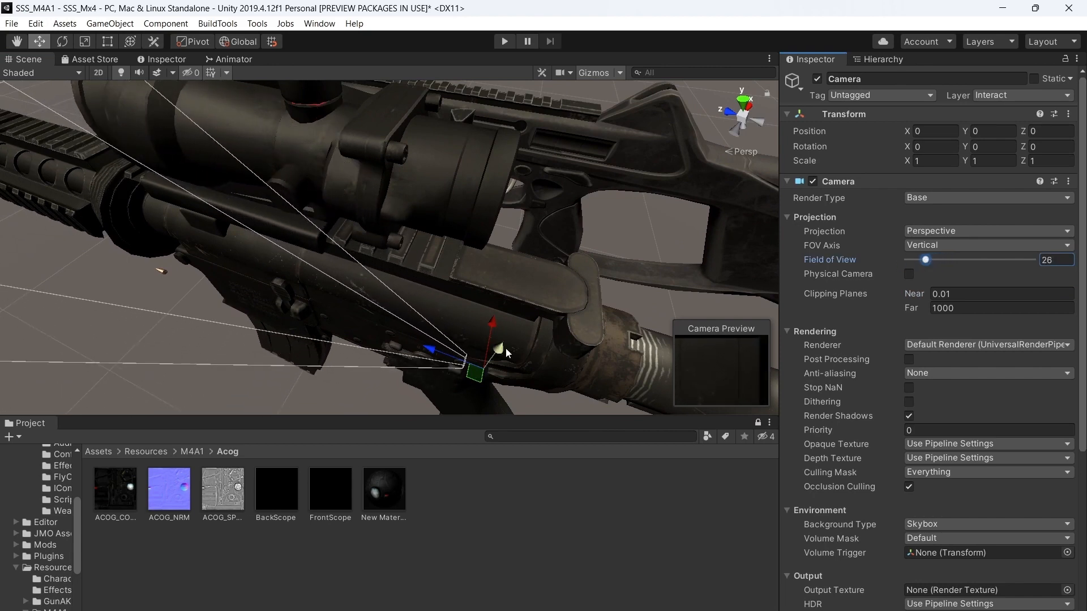
Raise the camera to a Y position of about 0.1295, level with the ACOG's rear opening
left_click_drag(505, 349, 505, 335)
right_click_drag(505, 334, 473, 205)
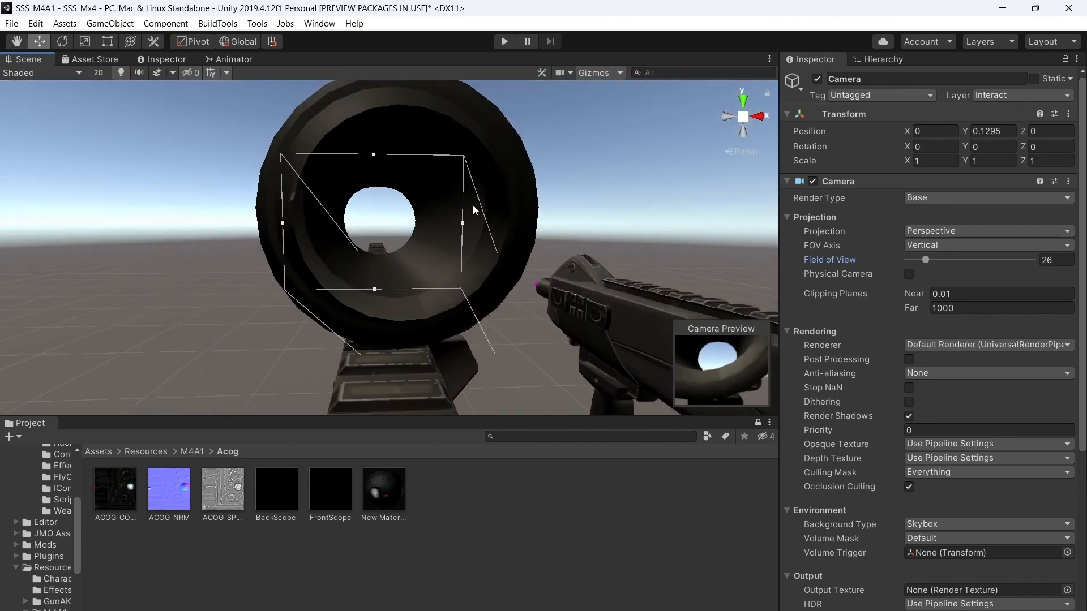
scroll(476, 215, "down", 6)
scroll(427, 284, "up", 2)
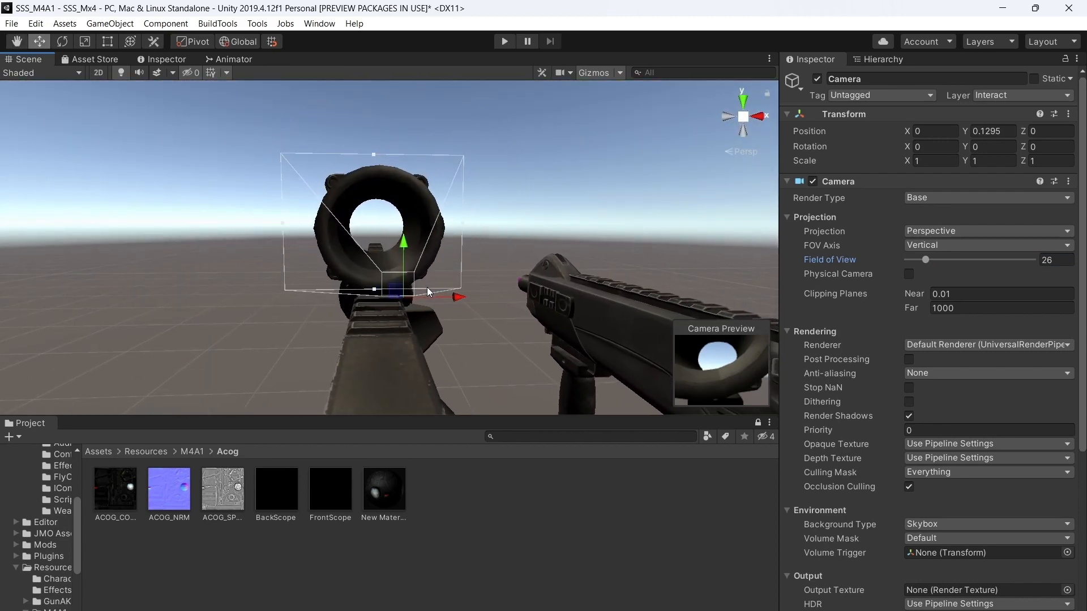
middle_click_drag(427, 287, 402, 287)
key("a")
right_click_drag(633, 205, 655, 225)
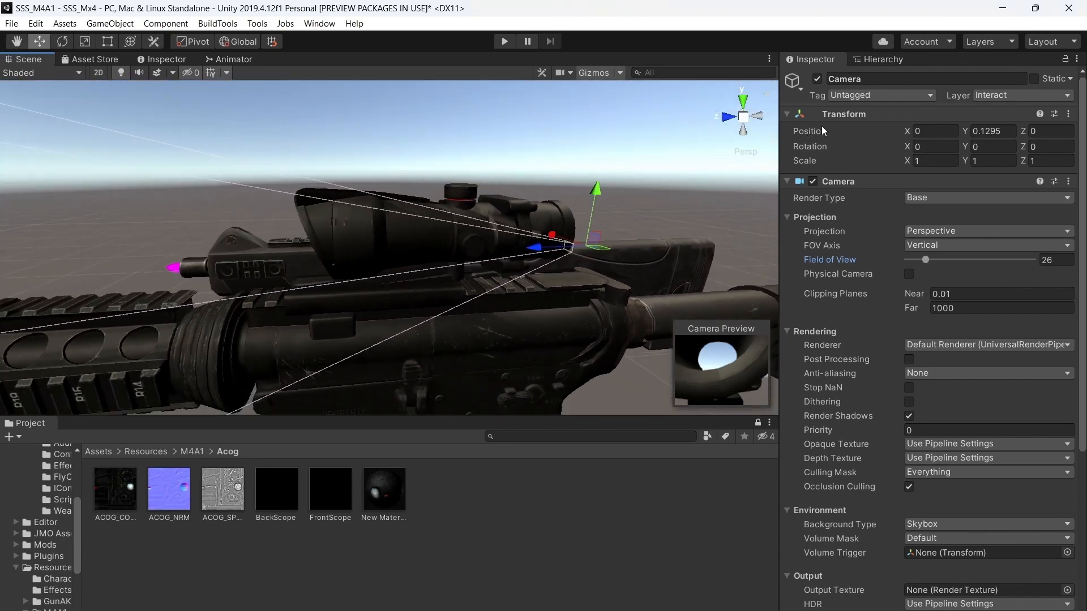
Move CreatePoint forward along the M4A1 barrel to the muzzle
left_click(878, 59)
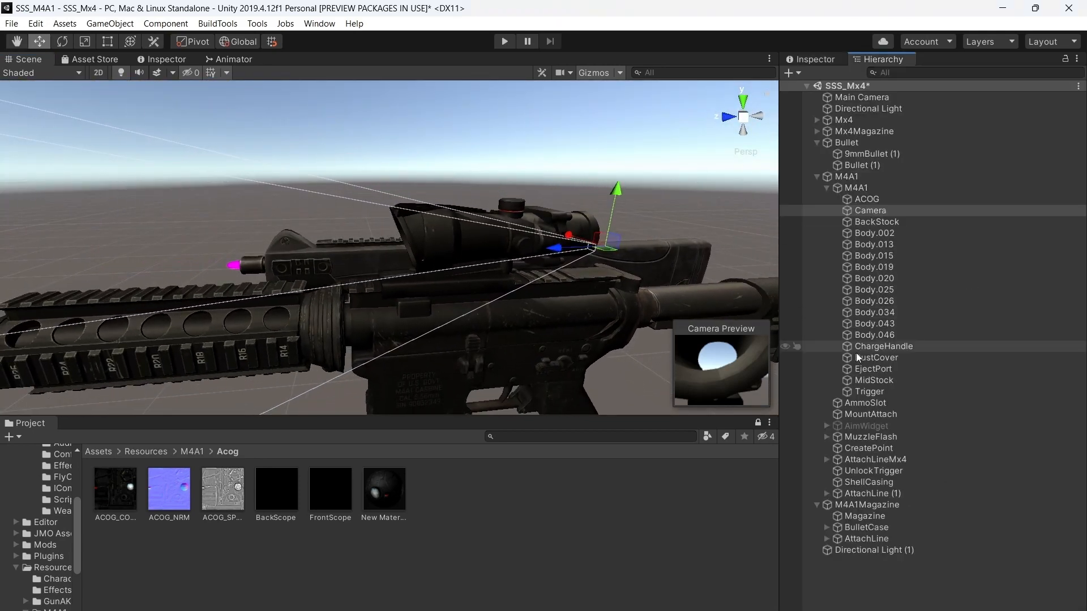
left_click(868, 447)
right_click_drag(657, 233, 502, 267)
key("a")
left_click_drag(578, 261, 480, 272)
left_click_drag(233, 267, 190, 266)
key("Left")
key("Up")
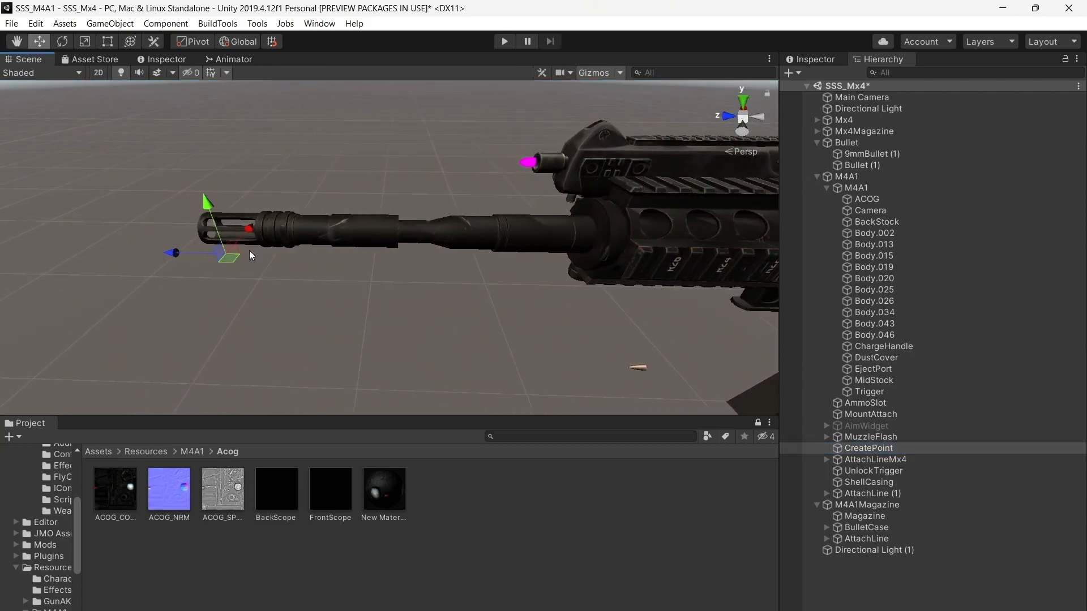
left_click_drag(368, 267, 340, 261)
Centre CreatePoint on the M4A1's muzzle opening, both horizontally and vertically, as seen from the front of the gun
right_click_drag(340, 261, 583, 134)
scroll(577, 196, "down", 5)
key("Up")
key("Right")
key("Left")
key("Up")
key("Right")
scroll(583, 134, "down", 3)
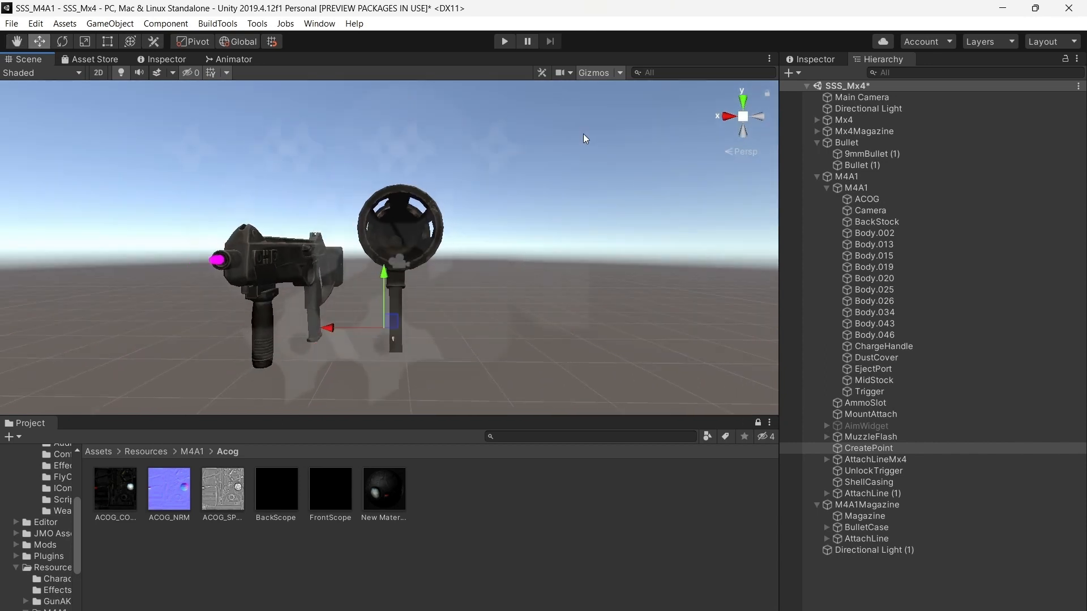
scroll(575, 167, "up", 2)
scroll(574, 168, "down", 1)
key("Left")
key("Left")
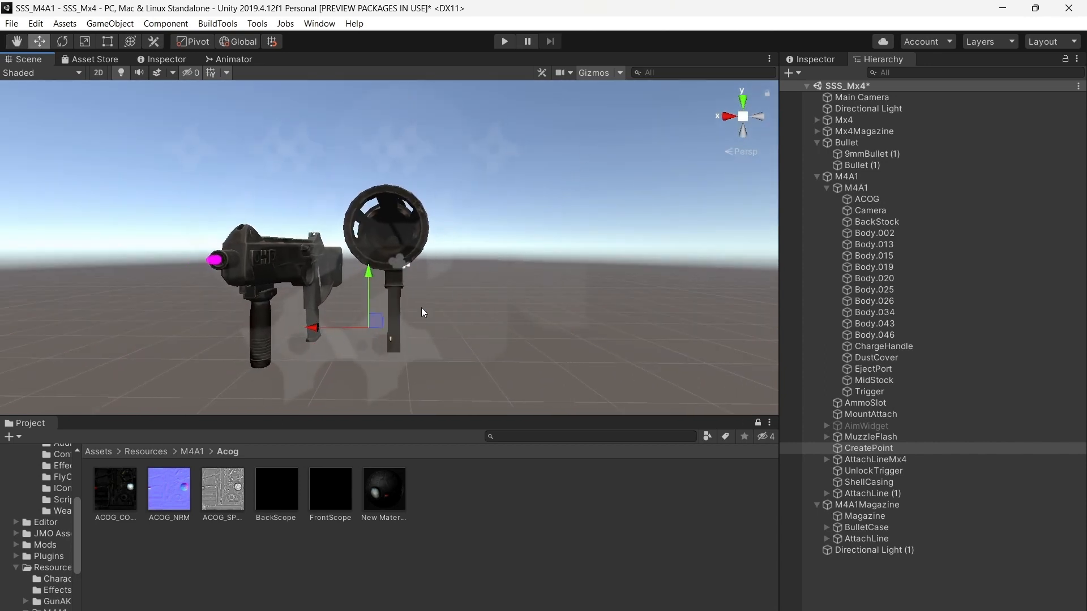
key("Right")
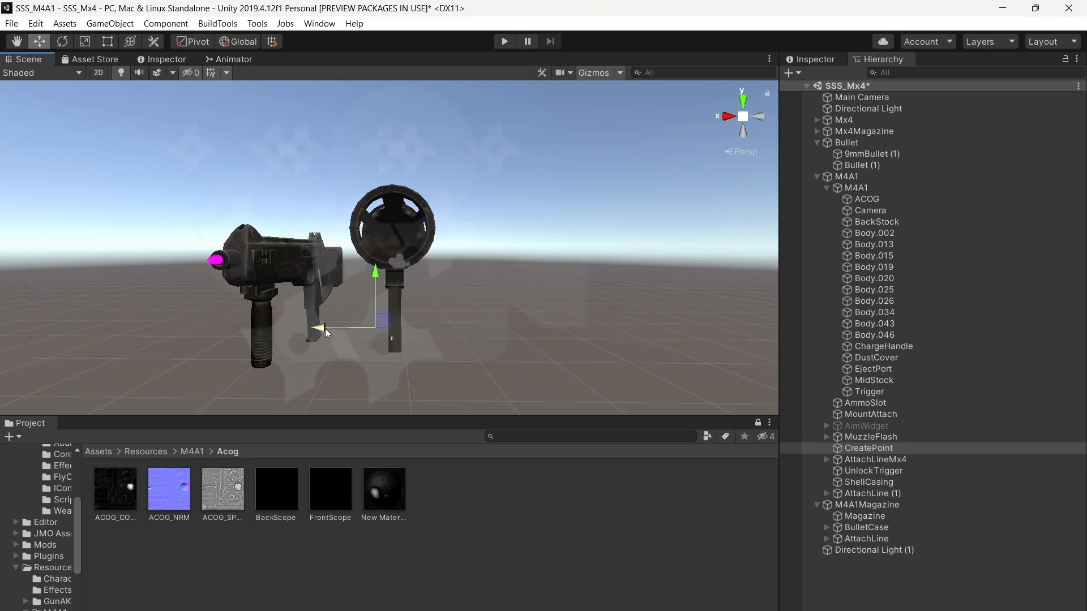
left_click_drag(328, 329, 336, 330)
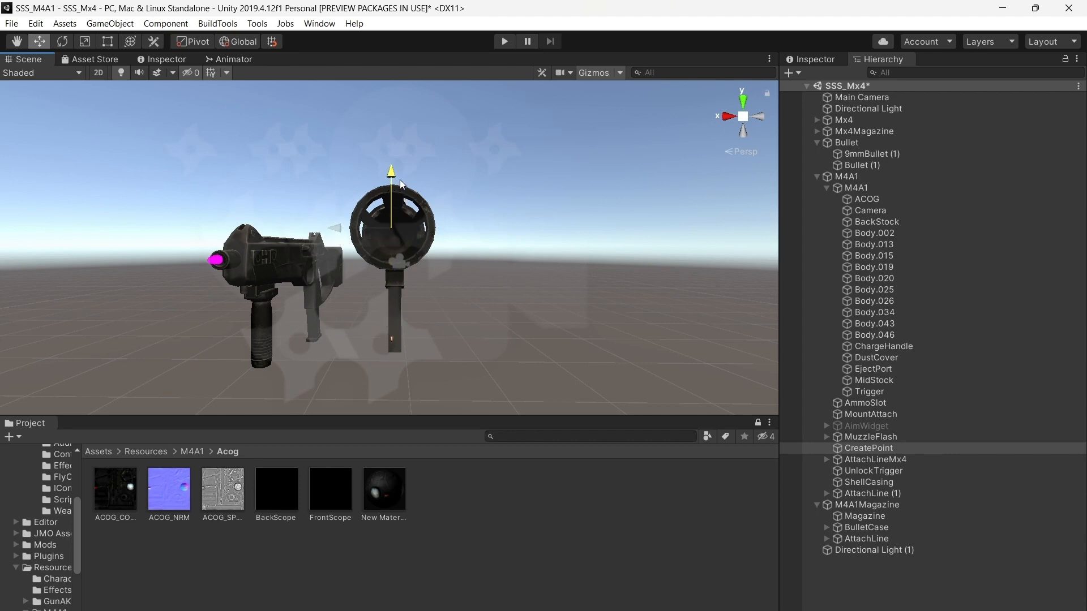
left_click_drag(400, 179, 399, 179)
right_click_drag(422, 199, 450, 197)
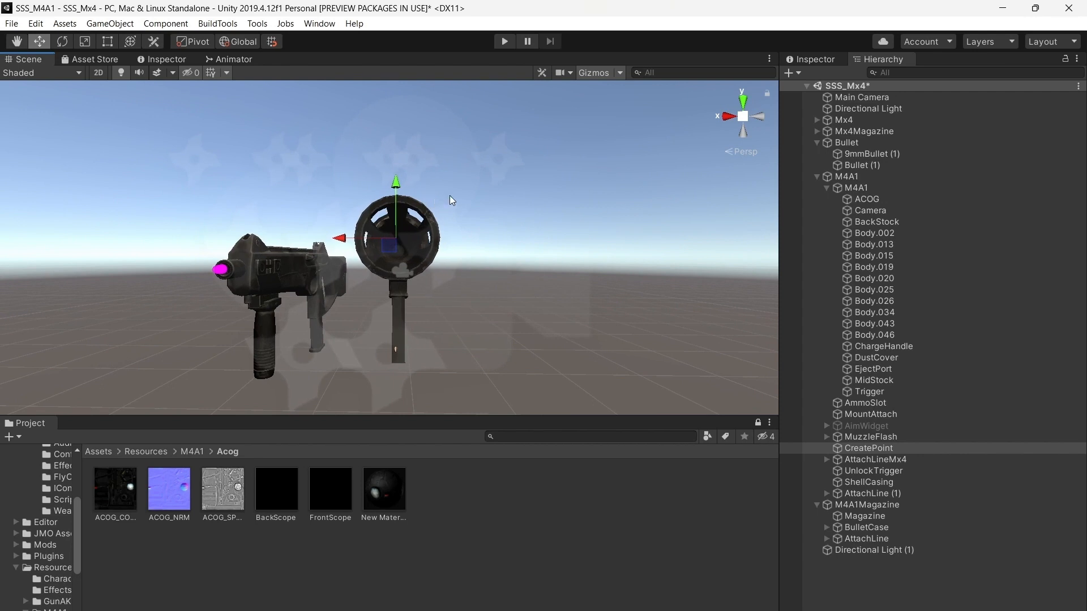
Fine-tune CreatePoint's Y position to 0.00205
left_click(831, 65)
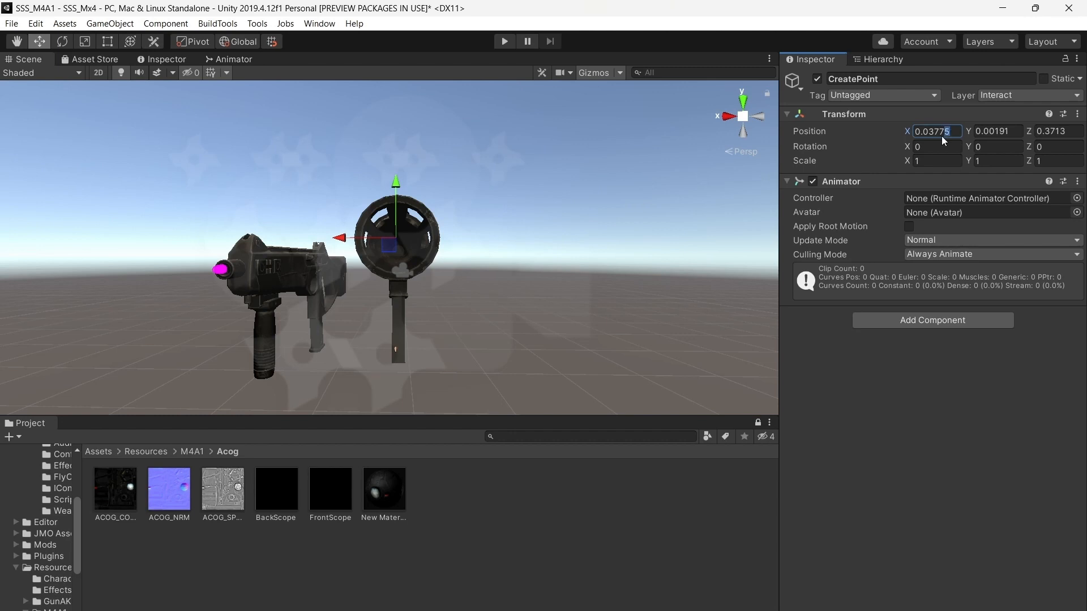
type("3")
key("ctrl+z")
left_click_drag(1069, 135, 1062, 140)
left_click_drag(1011, 134, 1005, 133)
type("3")
key("BackSpace")
type("1")
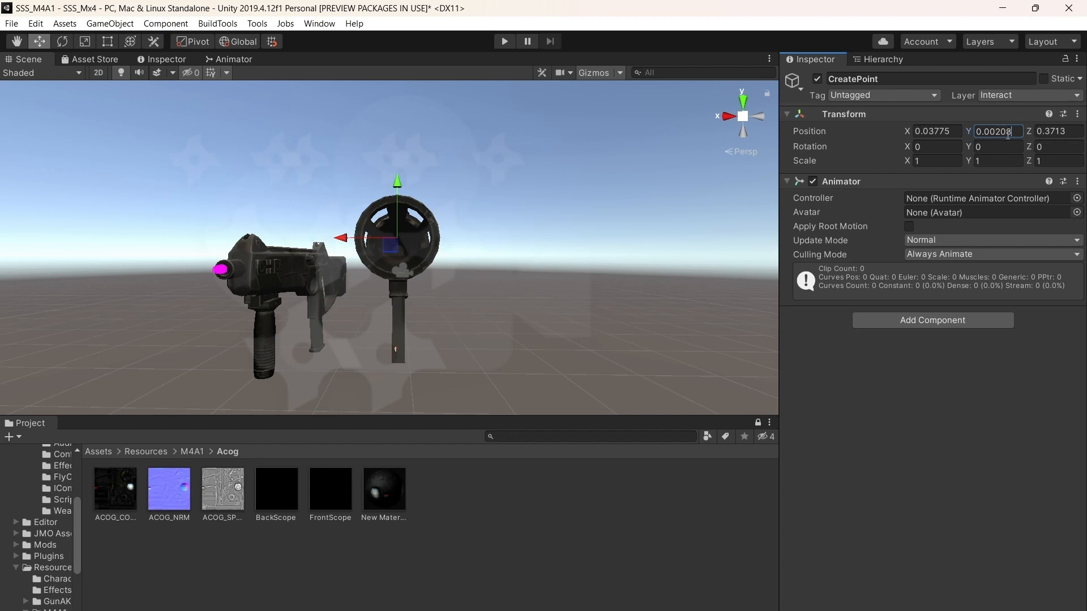
right_click_drag(644, 195, 627, 177)
key("Right")
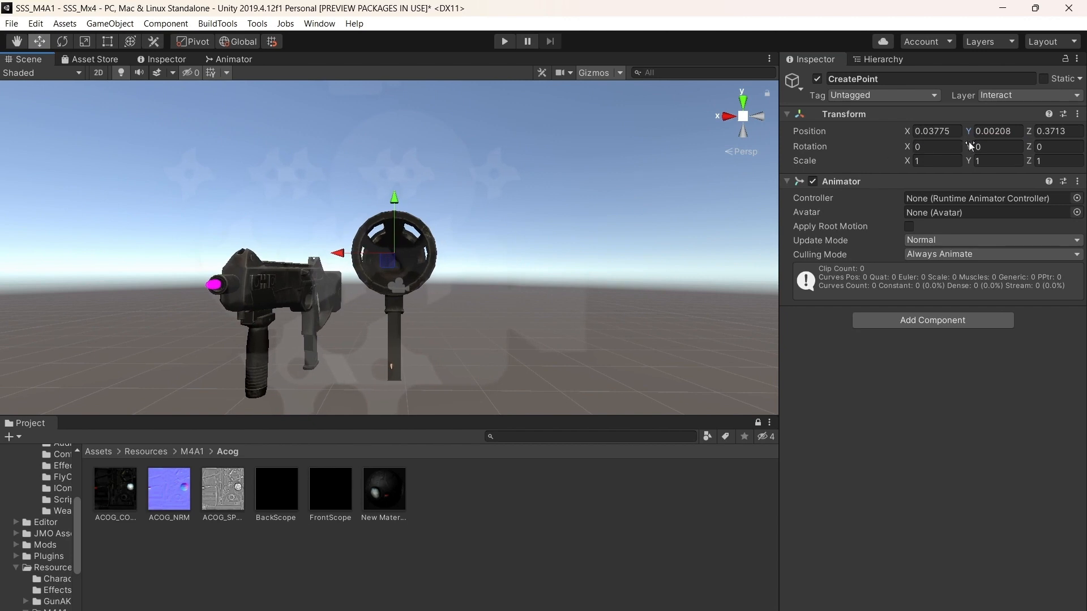
left_click(1008, 131)
Move CreatePoint along the barrel axis to a Z position of about 0.3738, just in front of the flash hider
right_click_drag(662, 187, 337, 221)
key("d")
key("w")
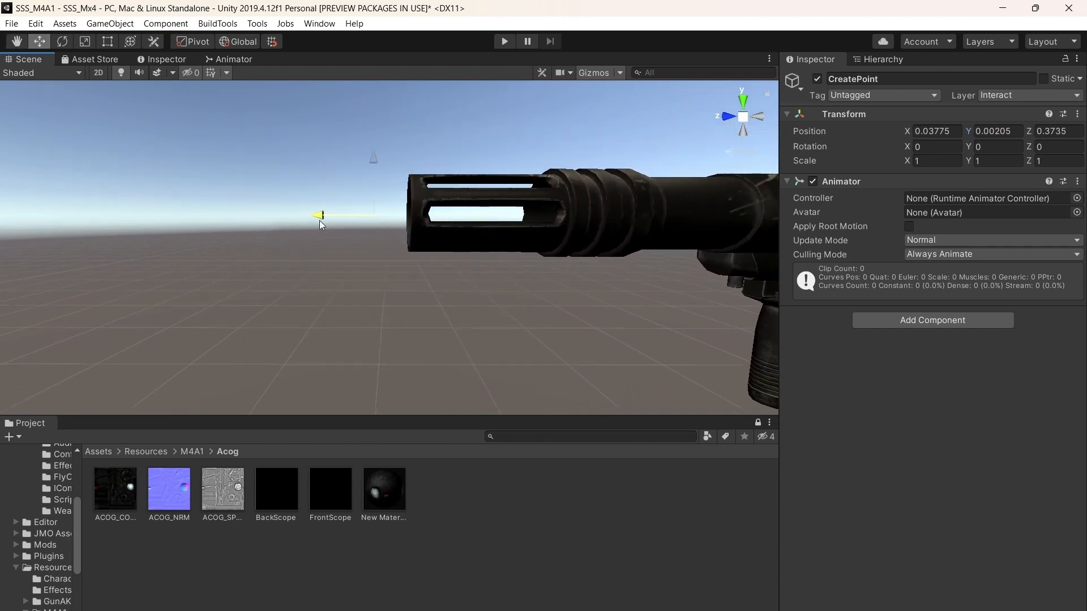
key("s")
right_click_drag(432, 186, 431, 214)
key("d")
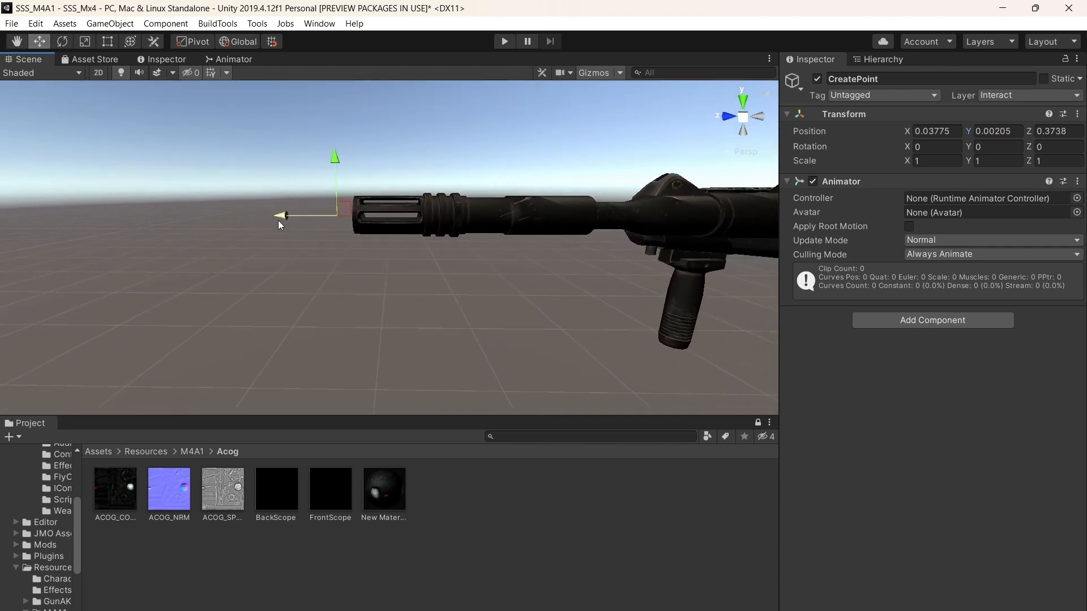
left_click(945, 131)
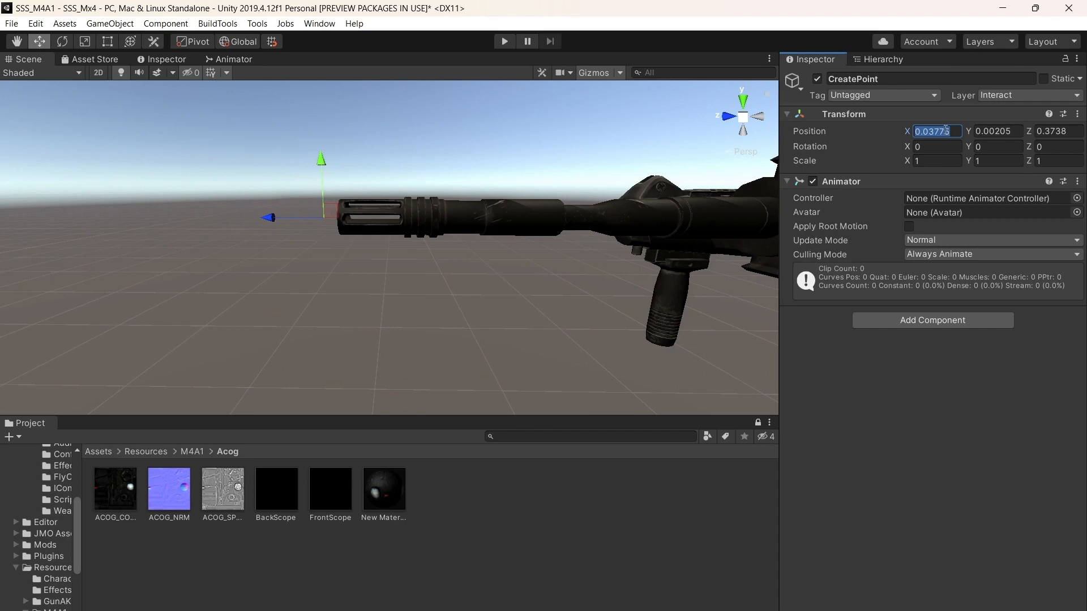
left_click_drag(335, 218, 222, 262)
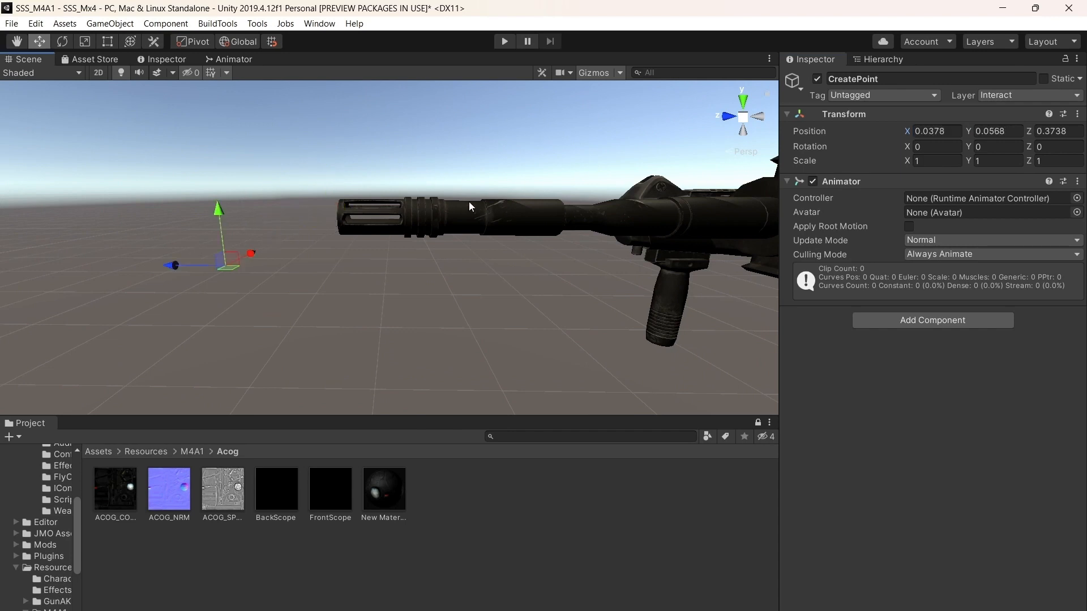
key("ctrl+z")
left_click(957, 131)
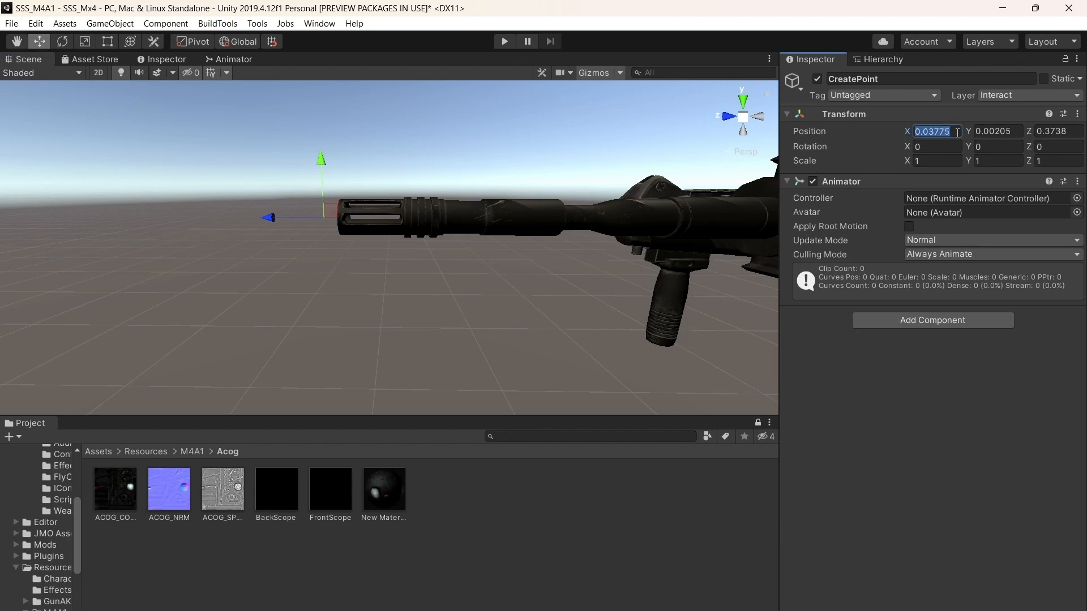
Make the scope Camera from the inner M4A1 object a child of CreatePoint
left_click(903, 55)
right_click_drag(545, 230, 541, 248)
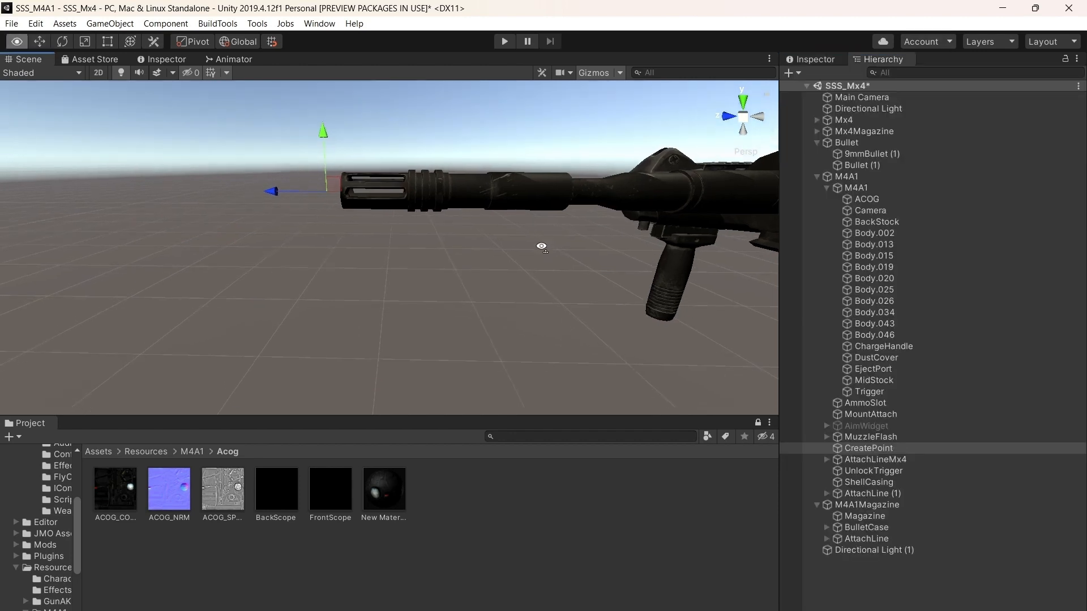
left_click(874, 199)
right_click_drag(475, 205, 446, 253)
key("f")
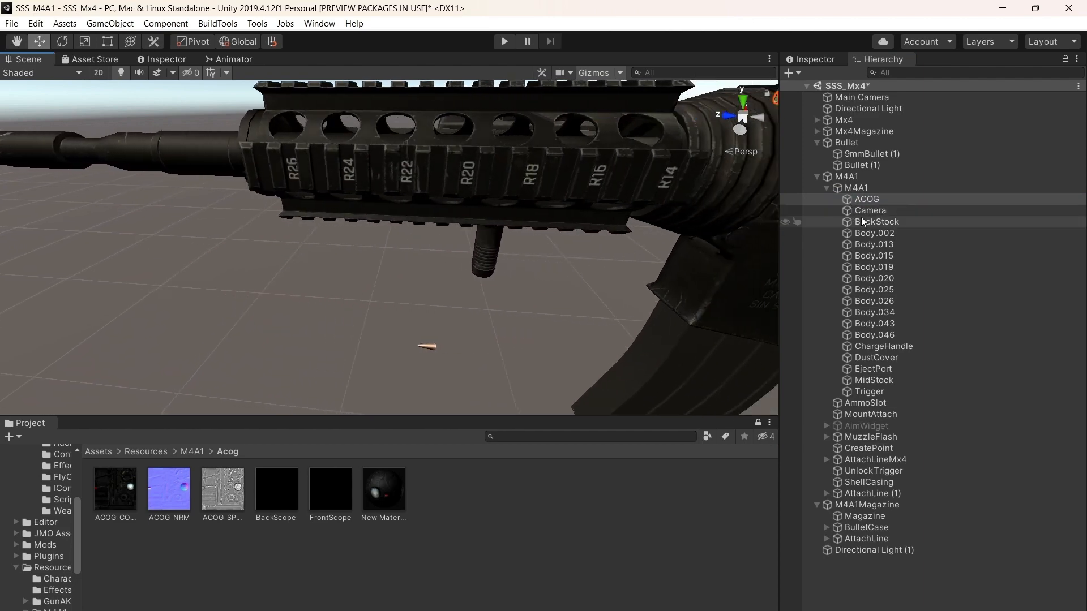
double_click(864, 213)
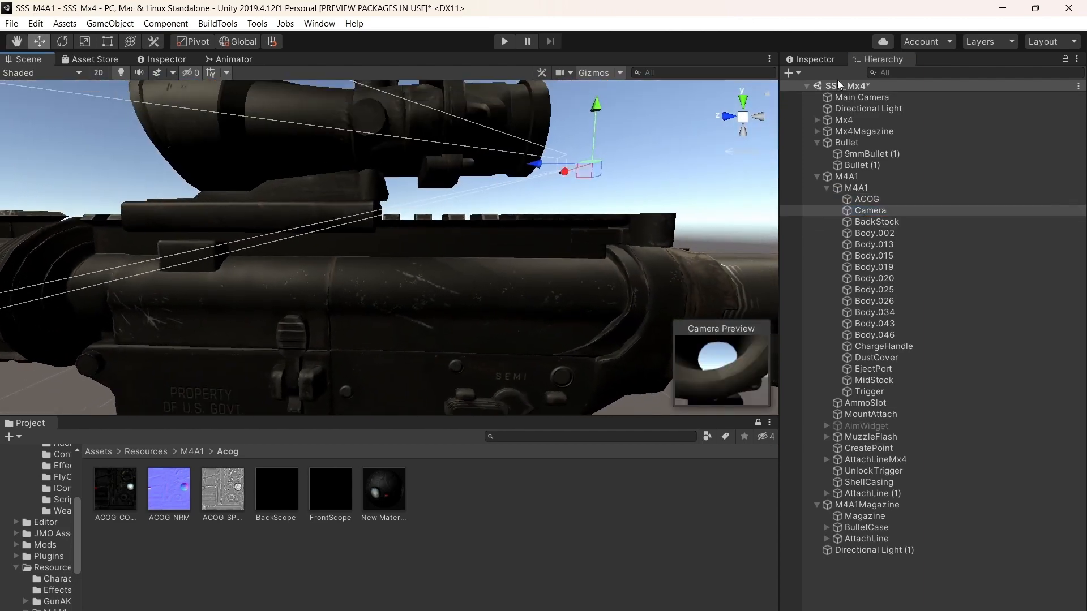
left_click(815, 59)
right_click_drag(555, 182, 436, 234)
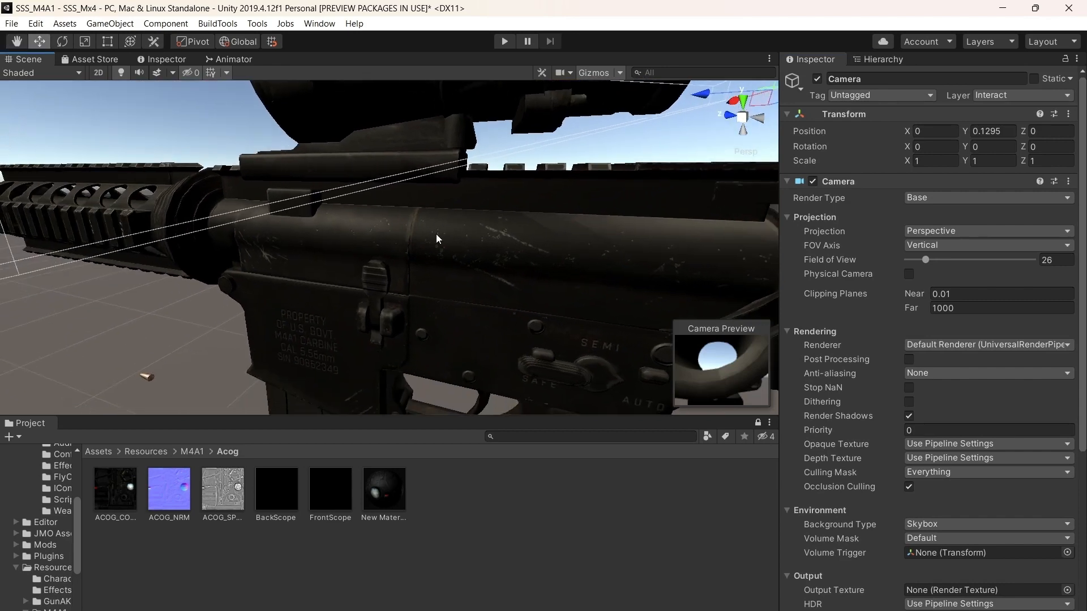
scroll(436, 234, "down", 3)
right_click_drag(559, 241, 424, 259)
key("Down")
key("Right")
key("Right")
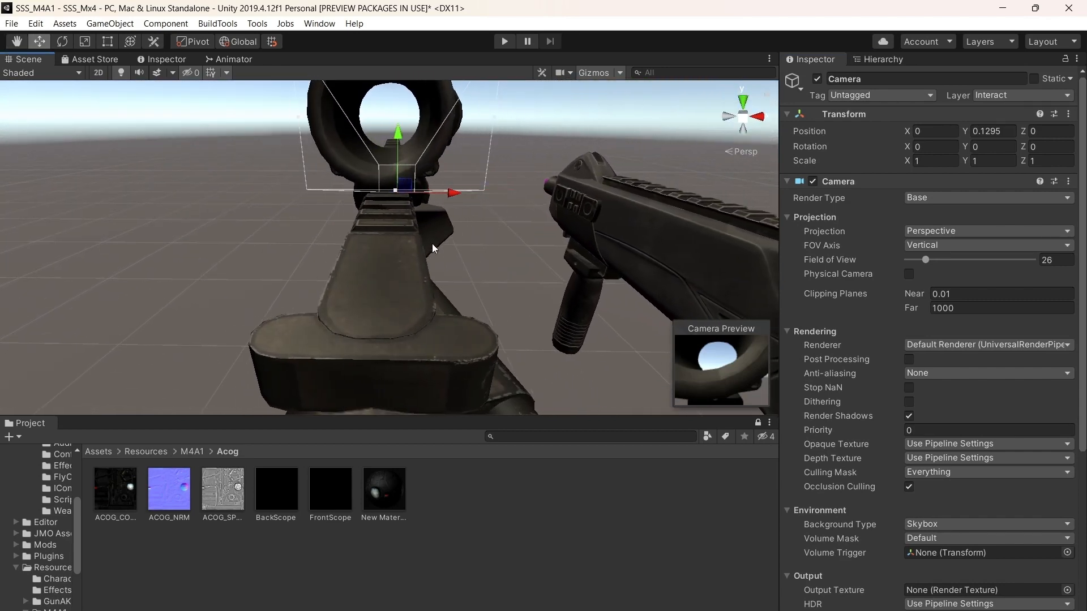
key("Left")
left_click(875, 59)
left_click_drag(872, 211, 867, 446)
left_click(814, 59)
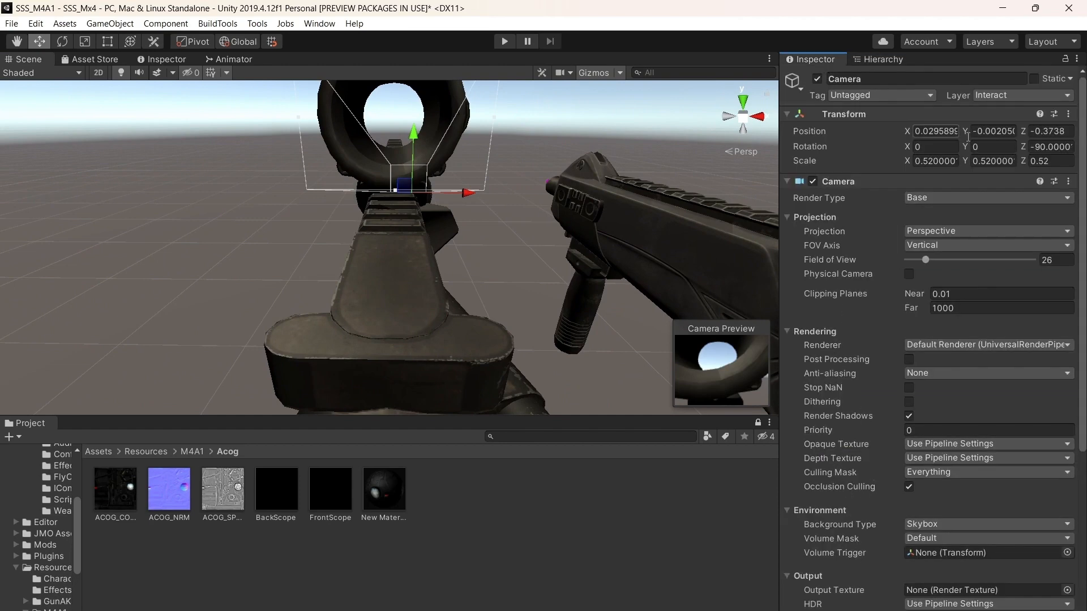
left_click(944, 134)
type("0")
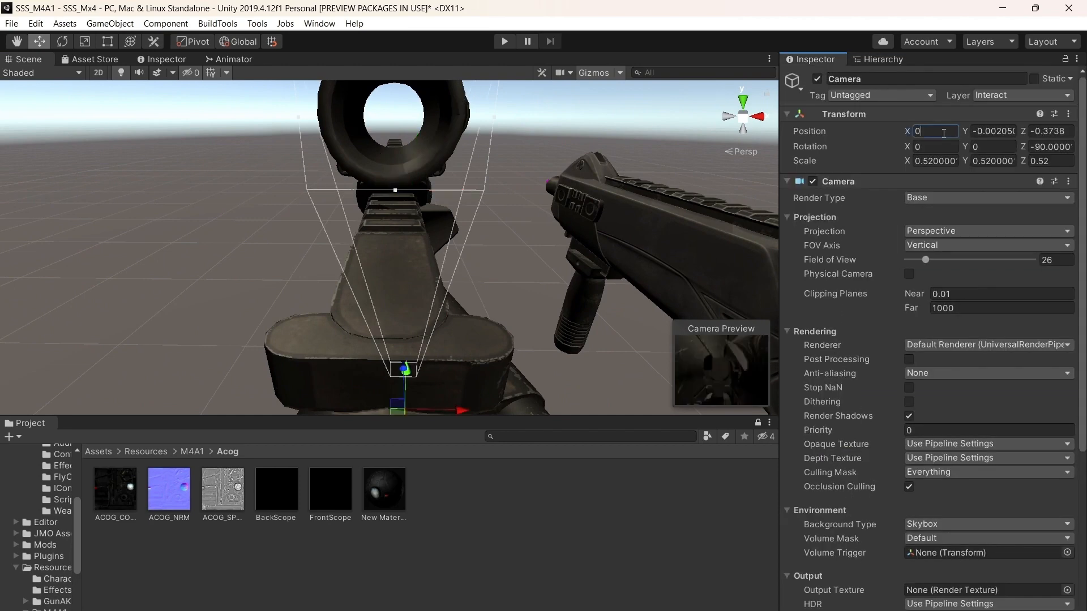
key("ctrl+z")
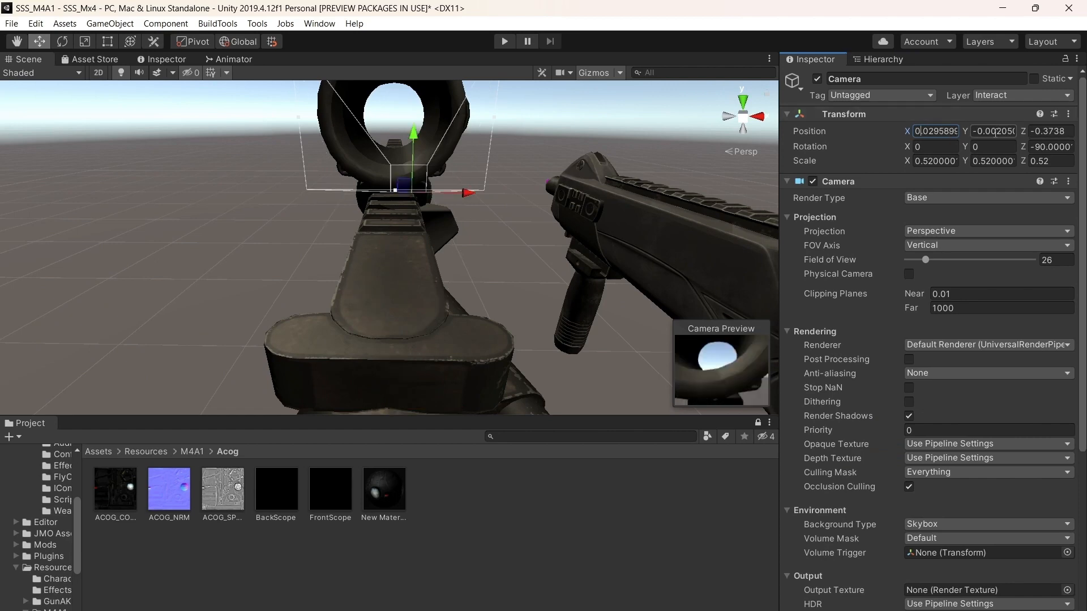
Set the Camera's Y position relative to CreatePoint to 0 to align it sideways with the muzzle
left_click(1015, 131)
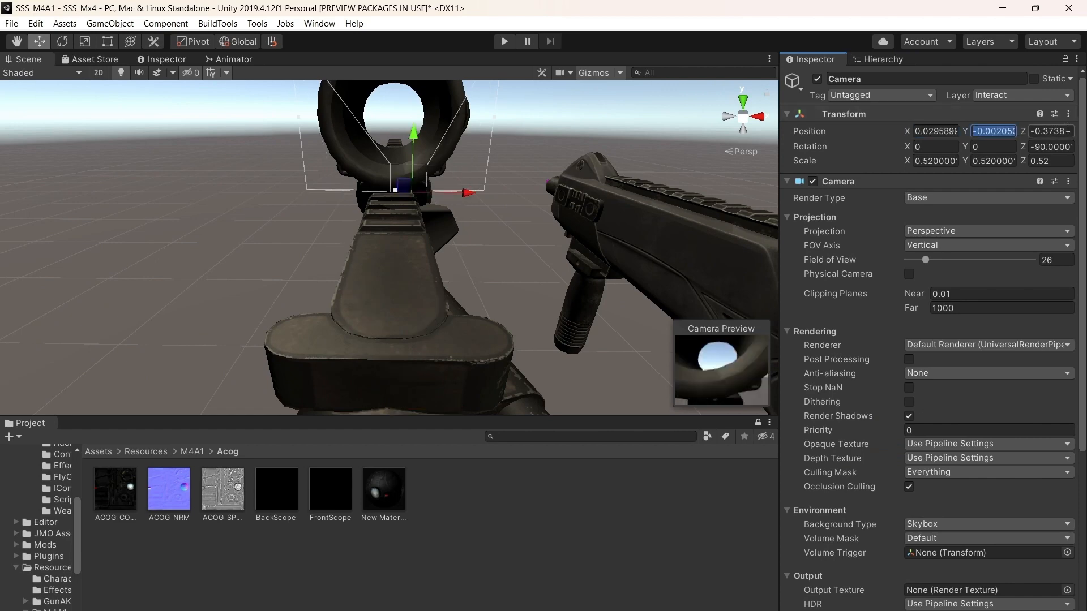
key("BackSpace")
right_click_drag(532, 178, 511, 152)
Move the Camera back under the inner M4A1 object, directly below ACOG
left_click(883, 59)
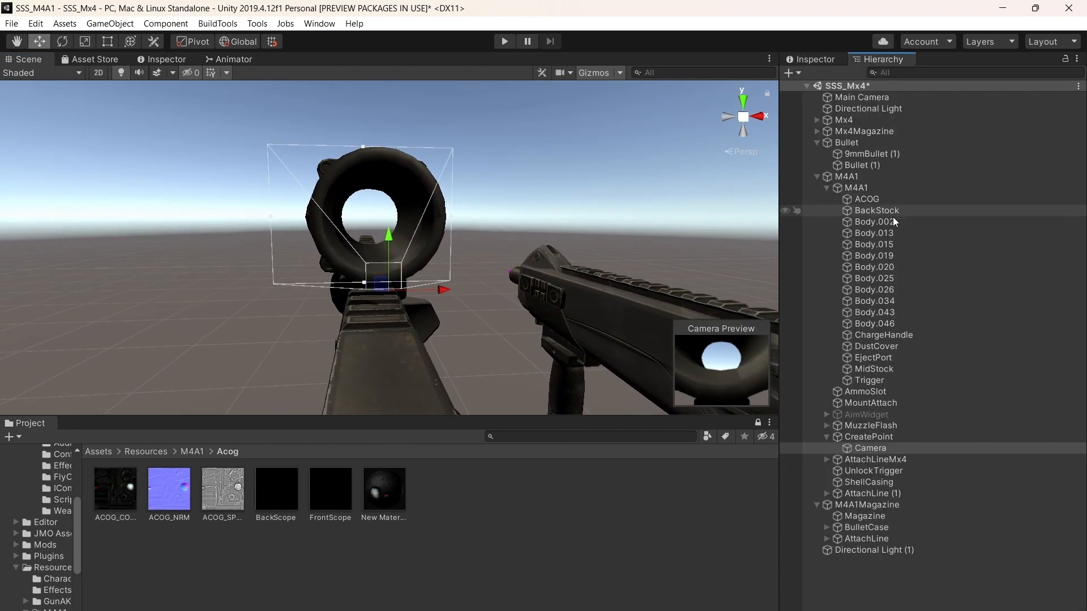
left_click_drag(868, 450, 862, 209)
right_click_drag(453, 245, 568, 264)
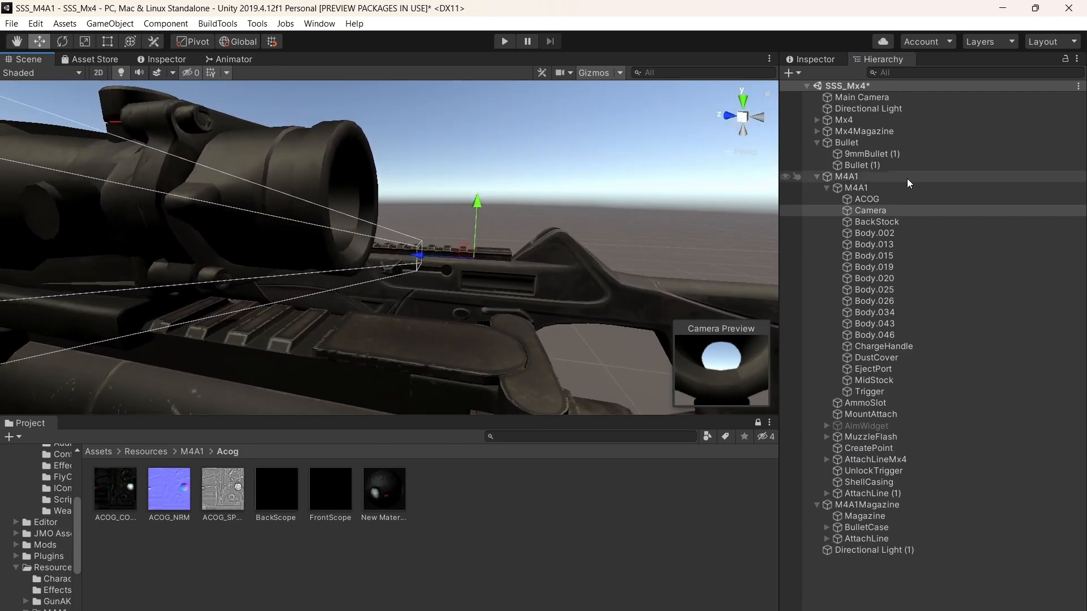
left_click(821, 58)
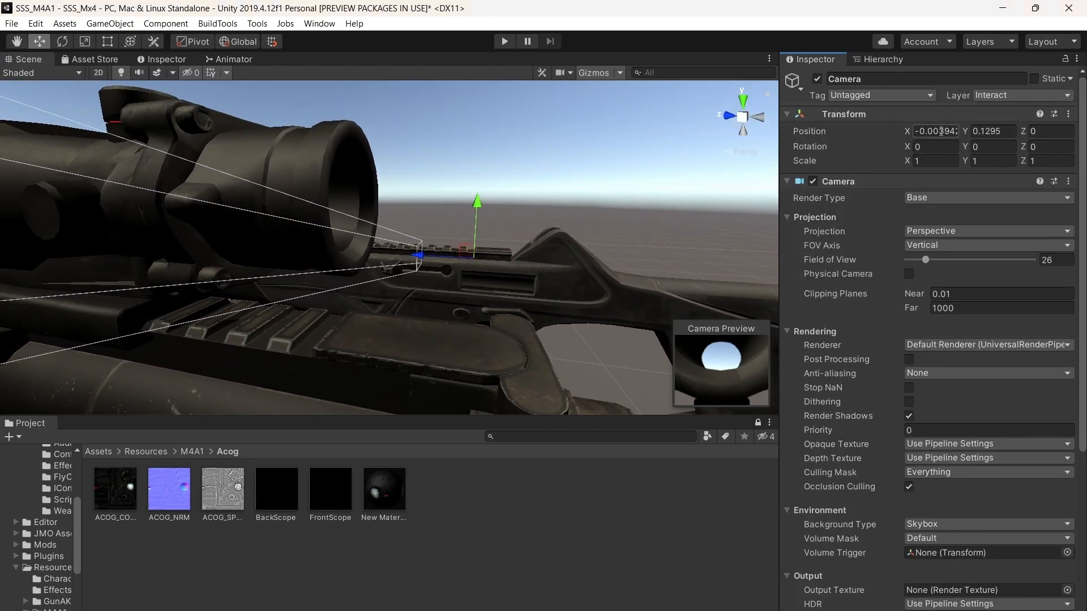
left_click(908, 64)
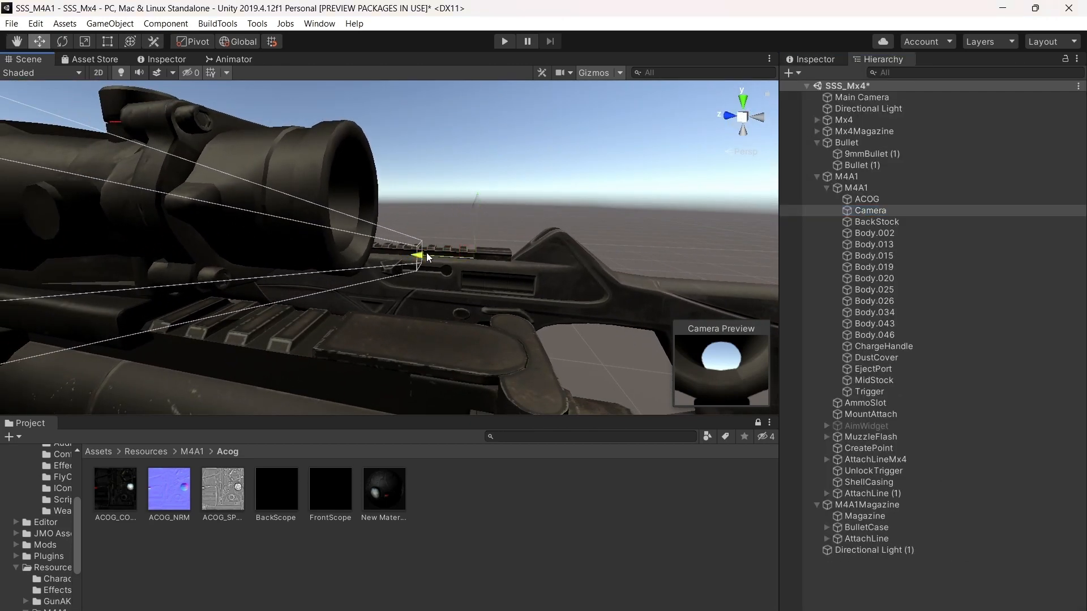
Move the Camera forward along the scope's axis to the front end of the ACOG
left_click_drag(426, 252, 340, 243)
right_click_drag(339, 243, 398, 250)
key("a")
left_click_drag(413, 234, 277, 236)
key("a")
right_click_drag(298, 239, 364, 239)
left_click_drag(337, 230, 427, 225)
right_click_drag(456, 235, 375, 220)
key("d")
key("d")
key("f")
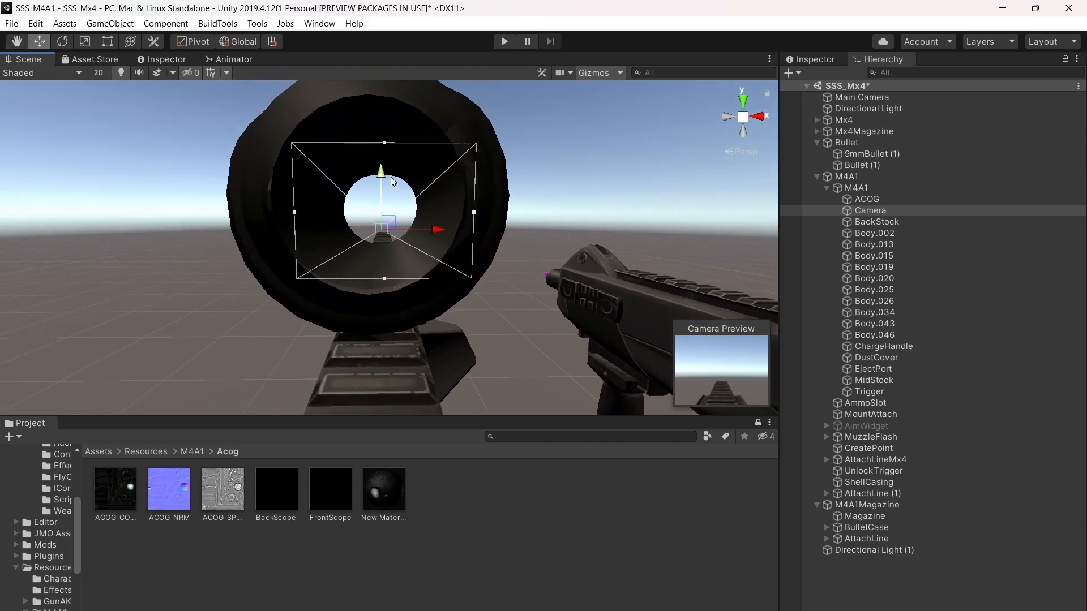
Raise the Camera to the centre of the ACOG tube and slide it back to the scope's rear to check its alignment
left_click_drag(386, 178, 383, 166)
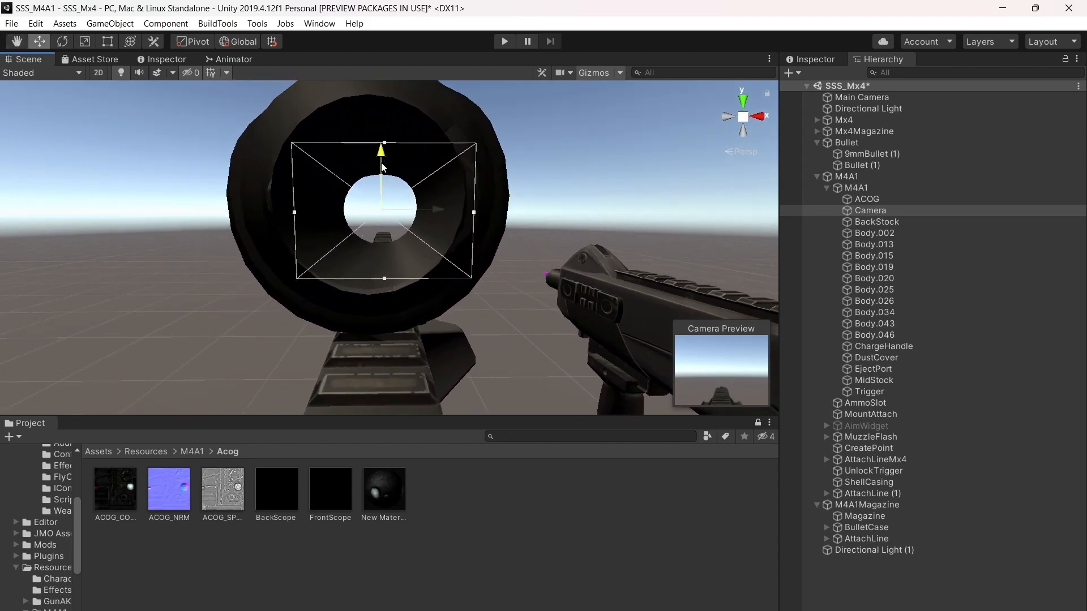
right_click_drag(383, 167, 222, 173)
left_click_drag(222, 172, 274, 176)
right_click_drag(274, 181, 471, 202)
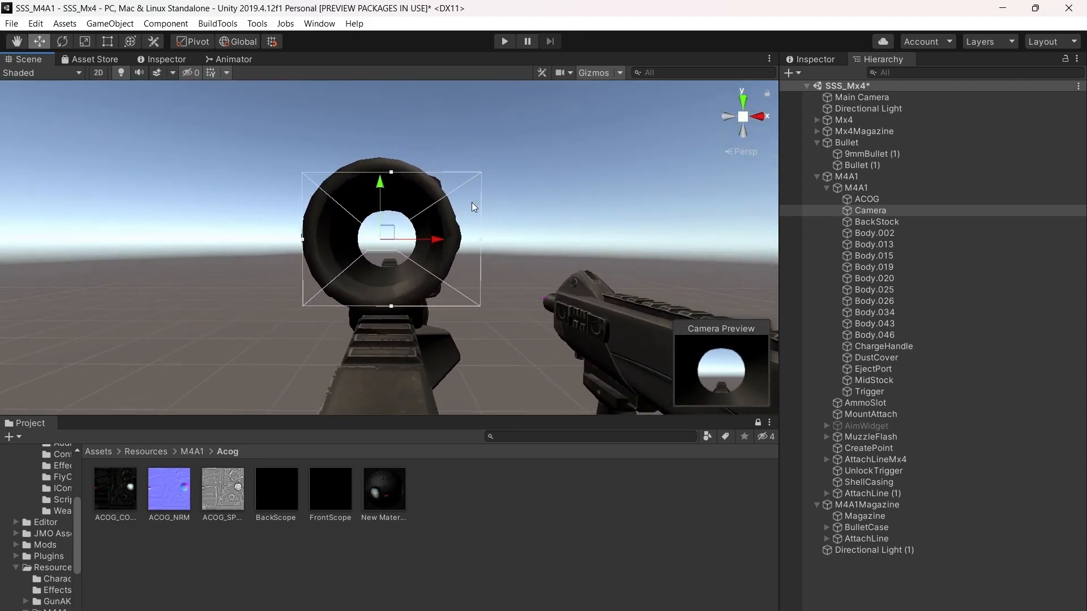
key("Left")
key("Up")
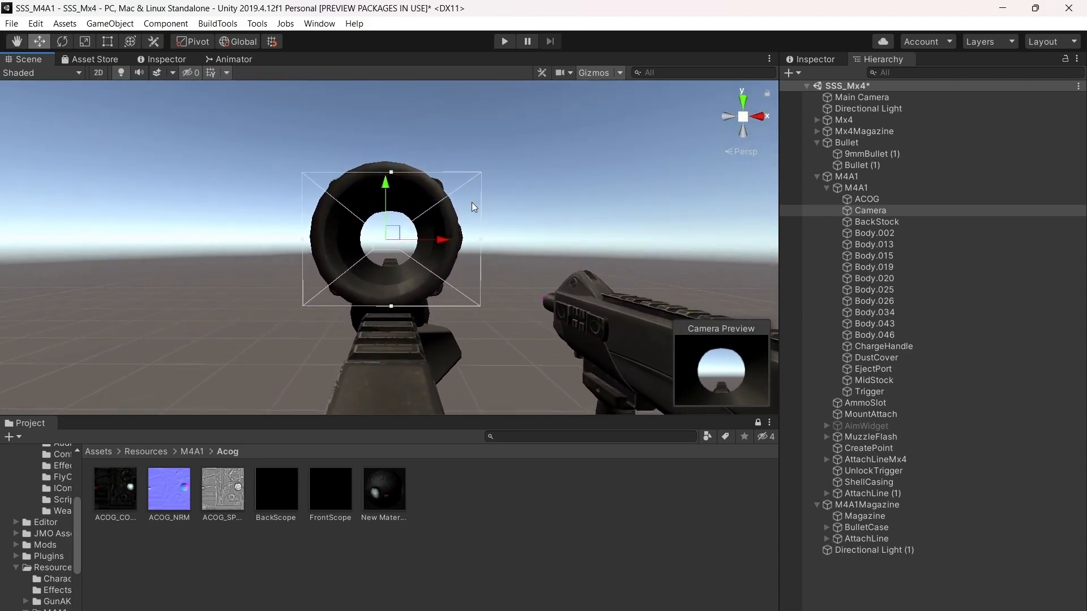
key("Left")
key("Right")
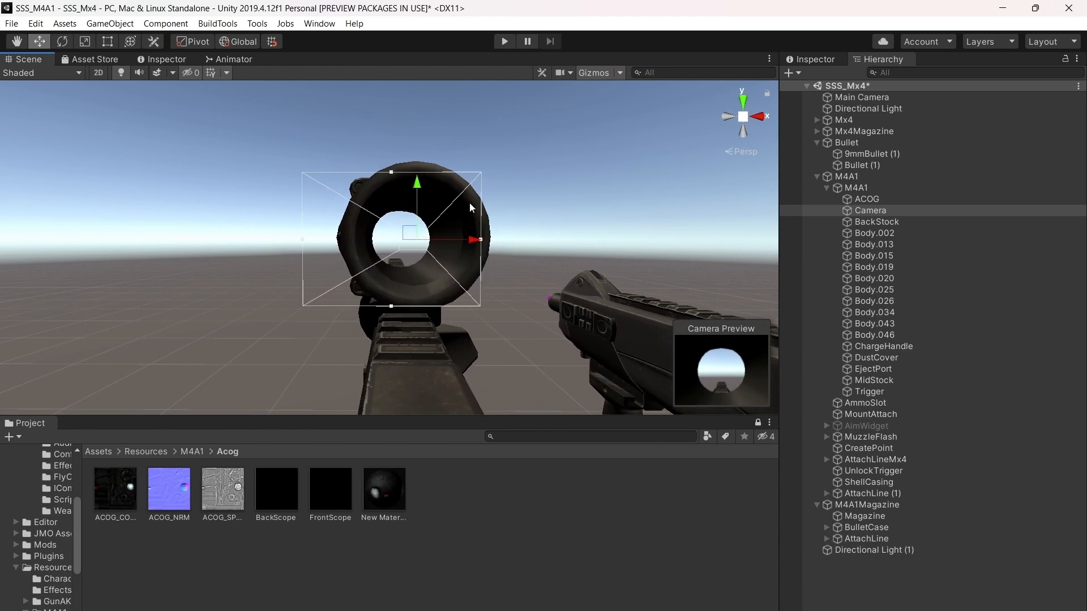
key("Down")
key("Down")
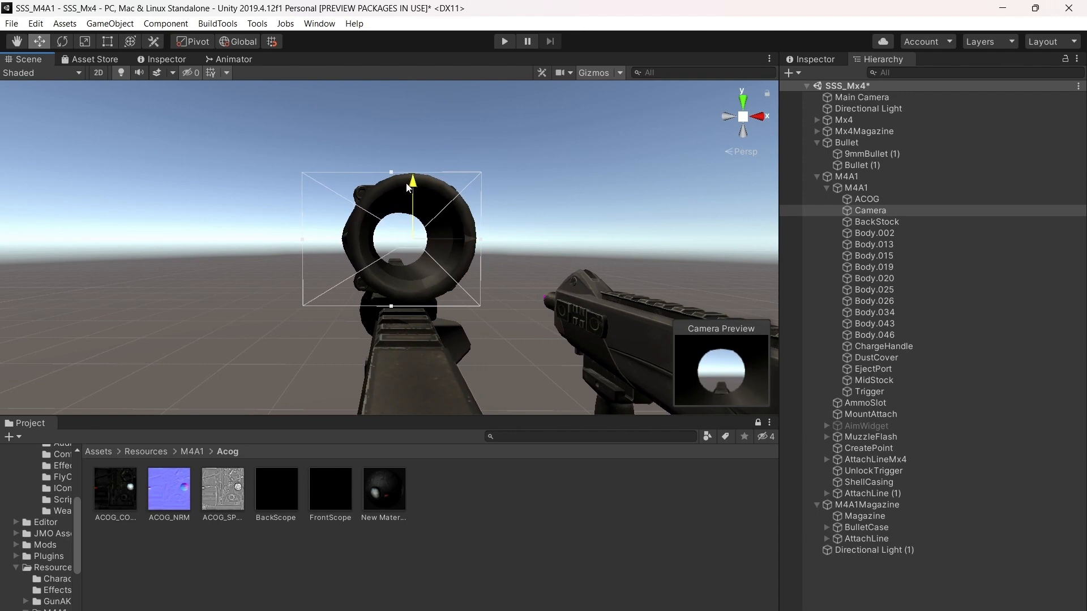
Move the Camera forward along the scope's axis and place it at the front lens of the ACOG
right_click_drag(464, 208, 573, 223)
mouse_move(466, 244)
right_mouse_down()
mouse_move(599, 257)
mouse_move(475, 246)
right_mouse_up()
key("s")
key("a")
left_click_drag(495, 240, 263, 241)
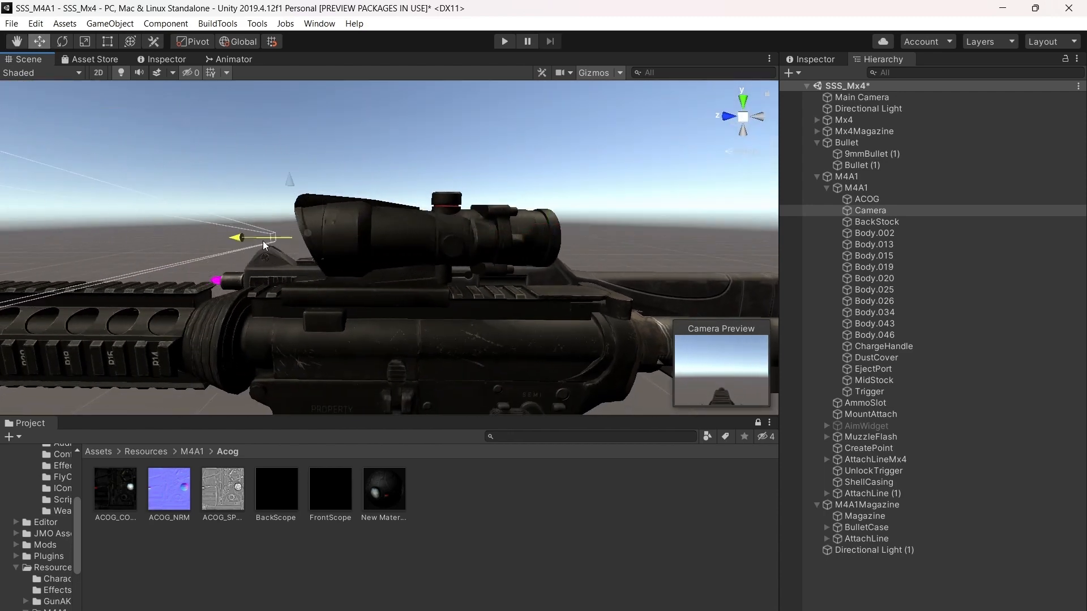
right_click_drag(312, 235, 221, 247)
key("w")
right_click_drag(321, 256, 399, 246)
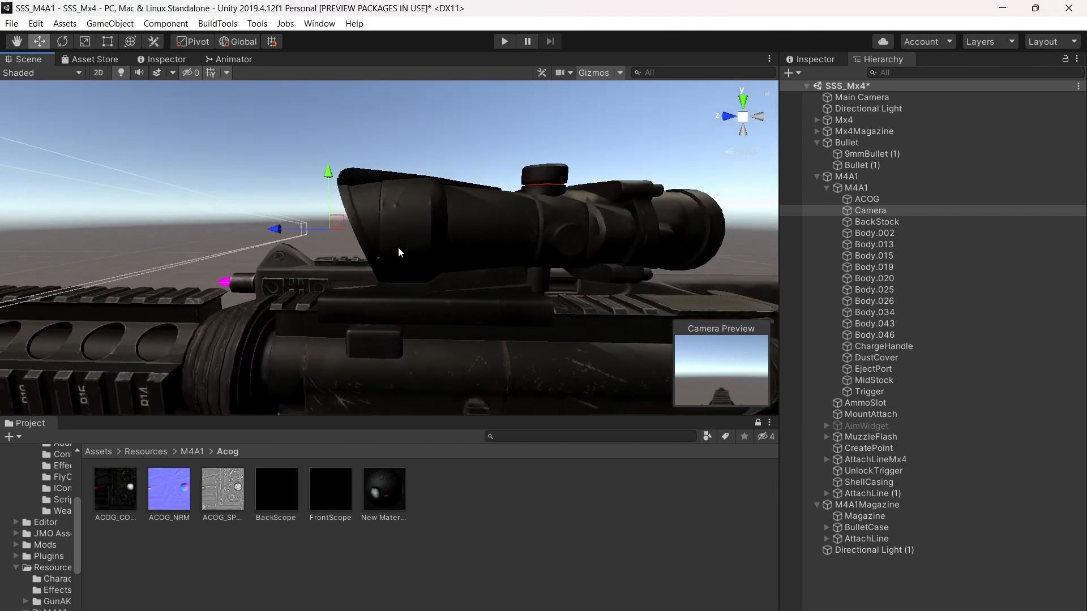
key("a")
left_click_drag(314, 235, 362, 231)
key("s")
right_click_drag(468, 253, 543, 248)
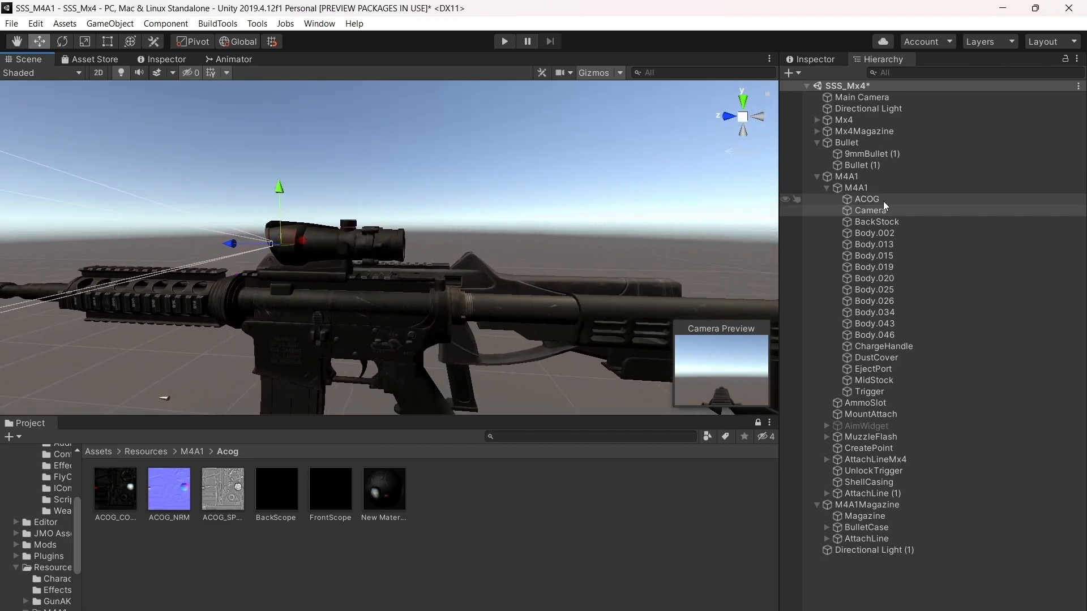
Add a 3D Cylinder as a child of the inner M4A1 object
right_click(856, 185)
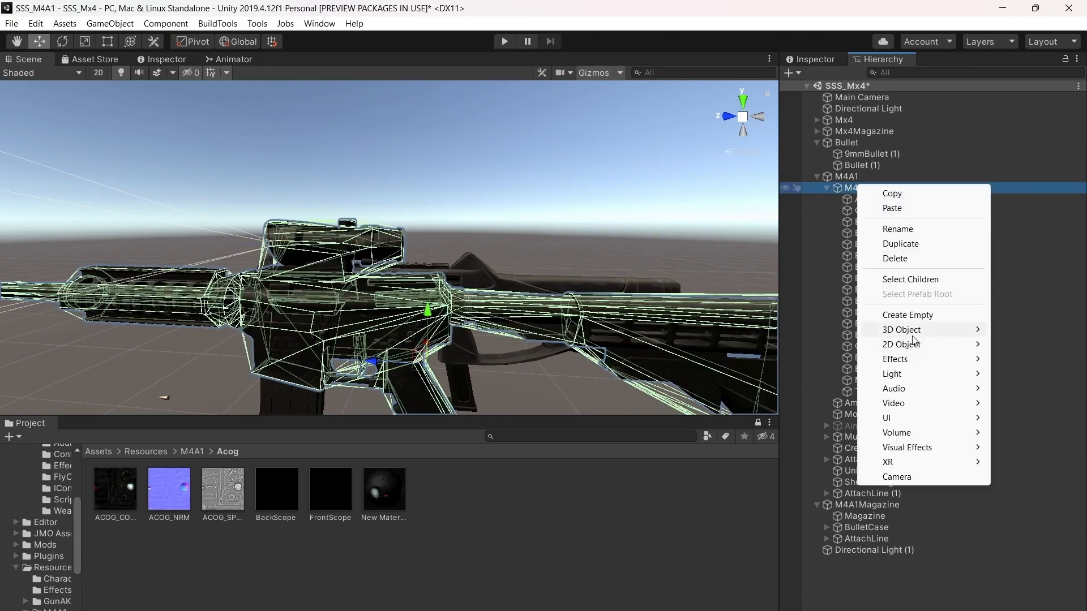
mouse_move(914, 329)
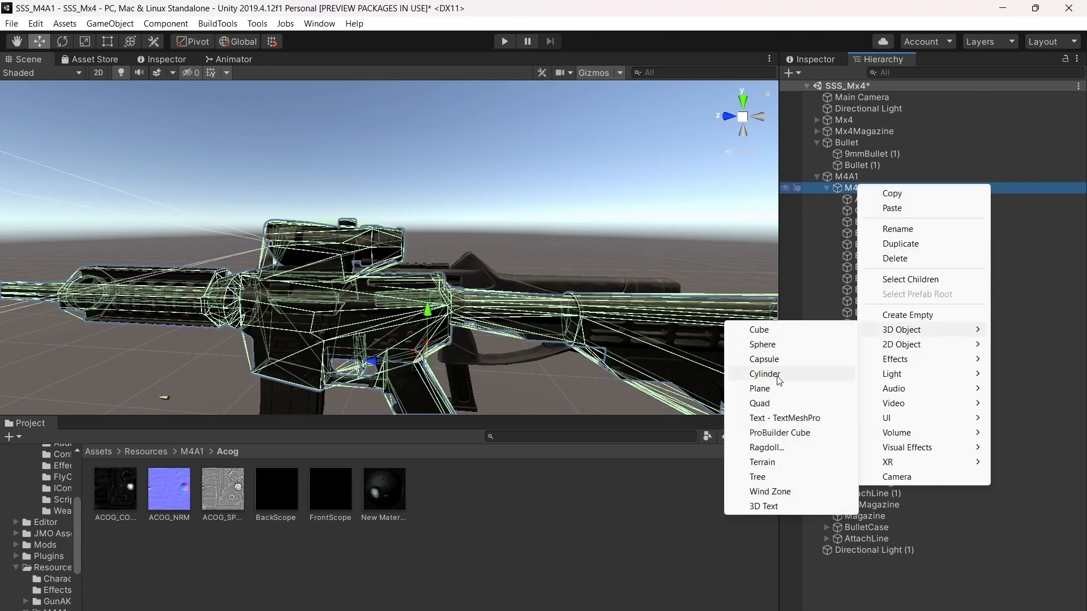
left_click(776, 374)
Set the Cylinder's scale to 0.01 on X, Y and Z
left_click(813, 58)
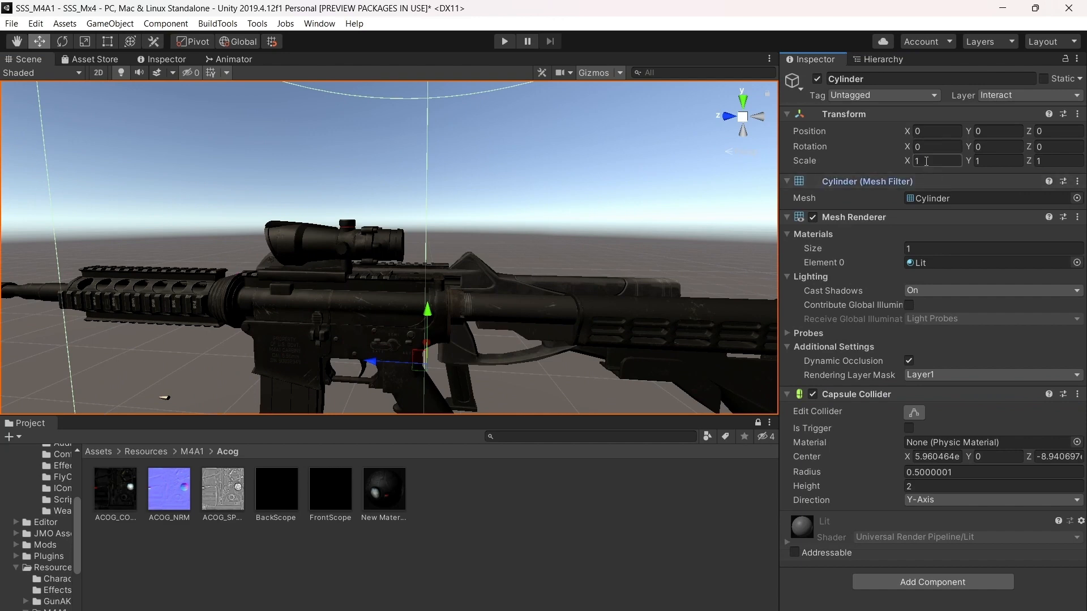
type("0.")
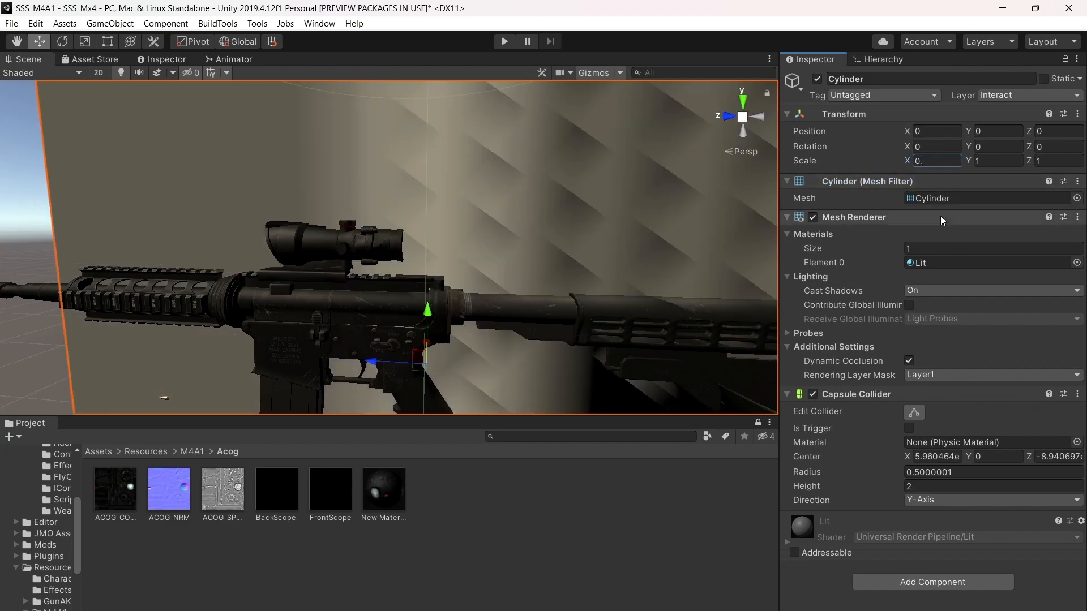
type("01")
left_click(937, 147)
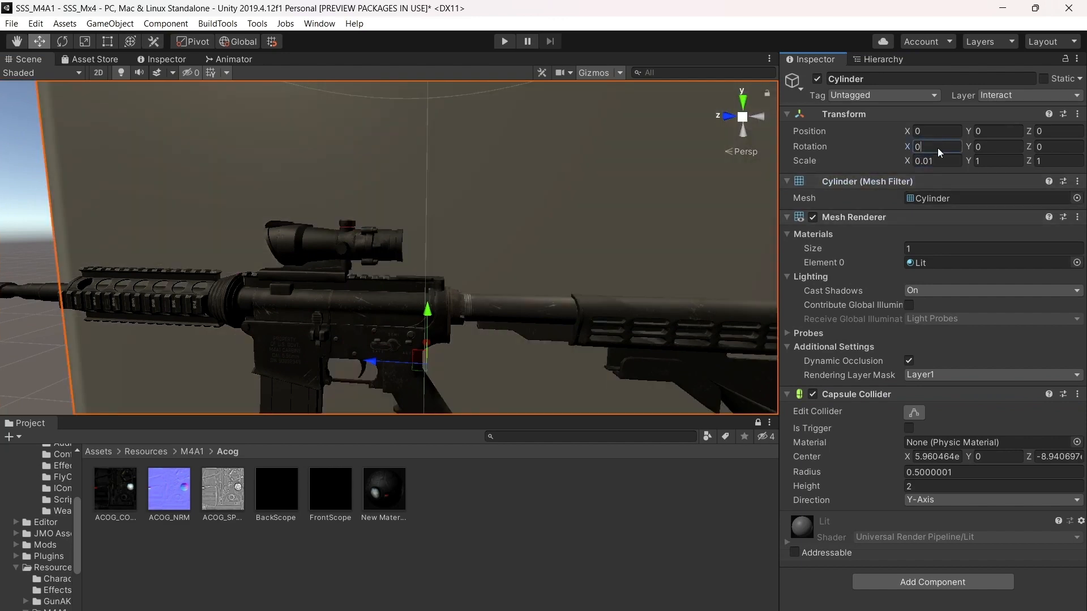
left_click(1013, 161)
type("0.01")
left_click(1054, 161)
type("0.01")
right_click_drag(649, 216, 585, 297)
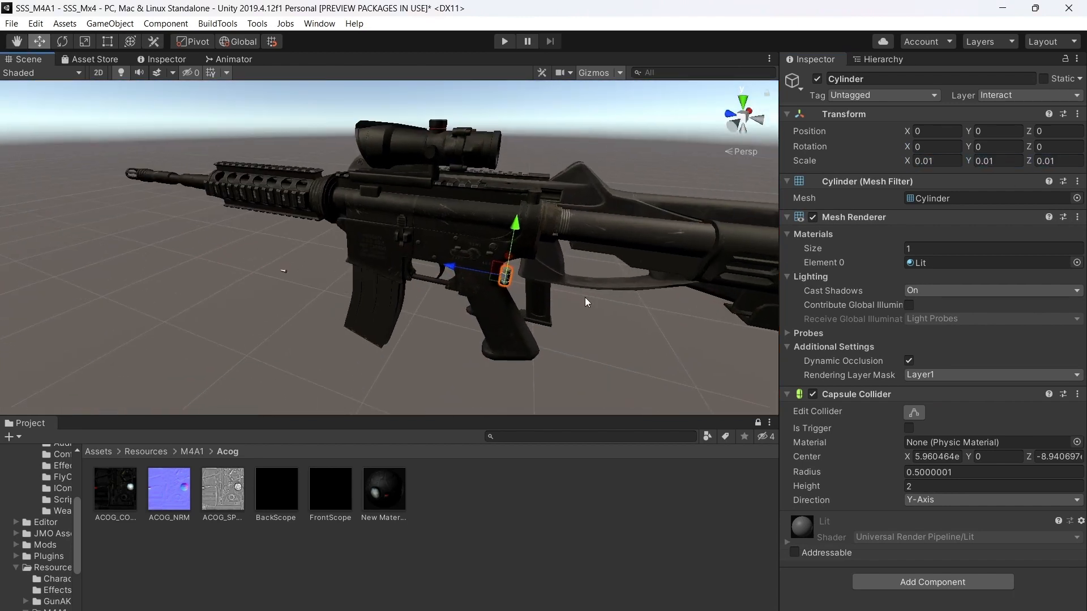
Set the Cylinder's X rotation to 90 and raise it behind the scope to a Y position of about 0.133
scroll(586, 297, "up", 7)
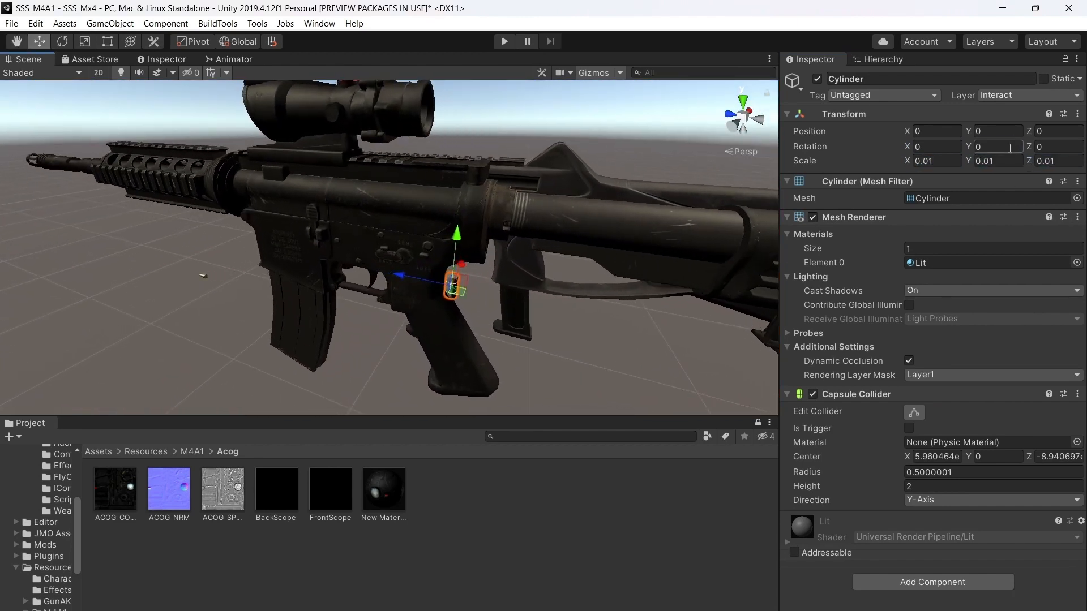
left_click(996, 147)
type("9")
left_click(916, 146)
type("90")
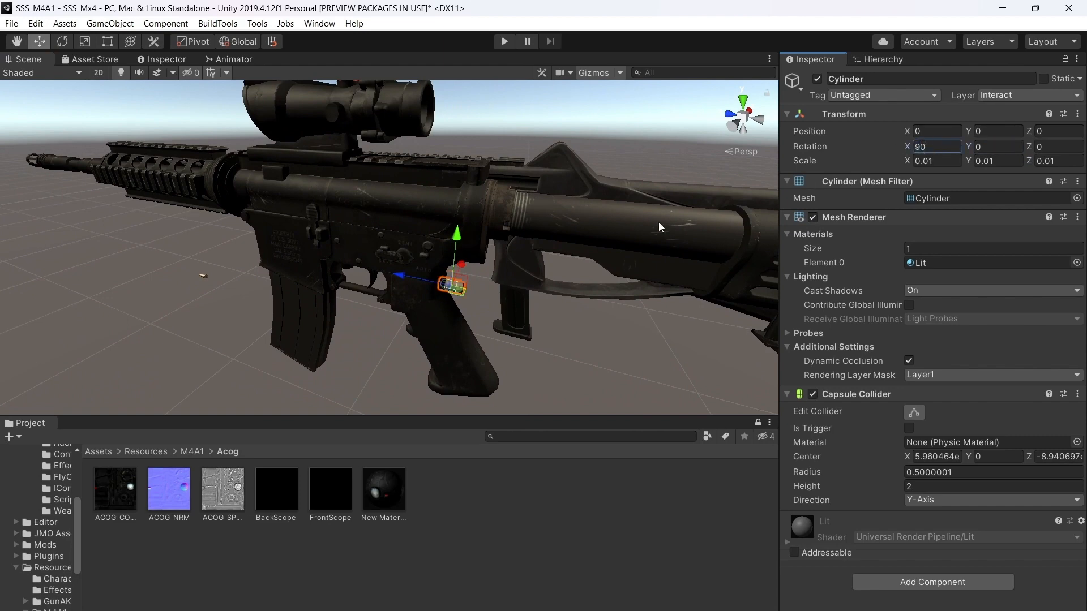
left_click_drag(463, 245, 476, 85)
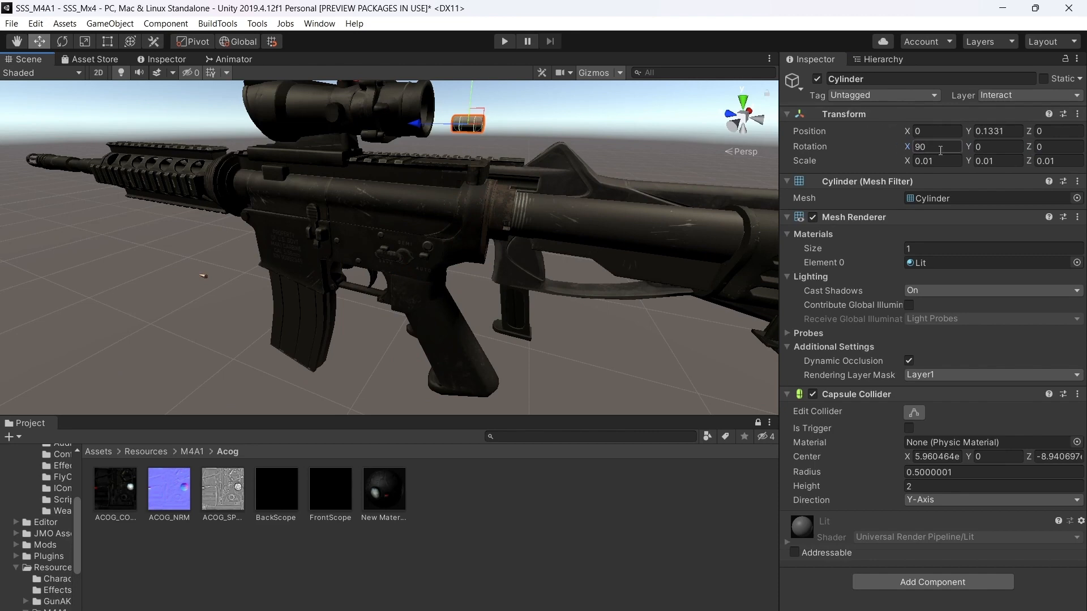
Flatten the Cylinder into a disc by setting its Y scale to 0.001, keeping the X scale at 0.01
left_click(929, 161)
type("0.001")
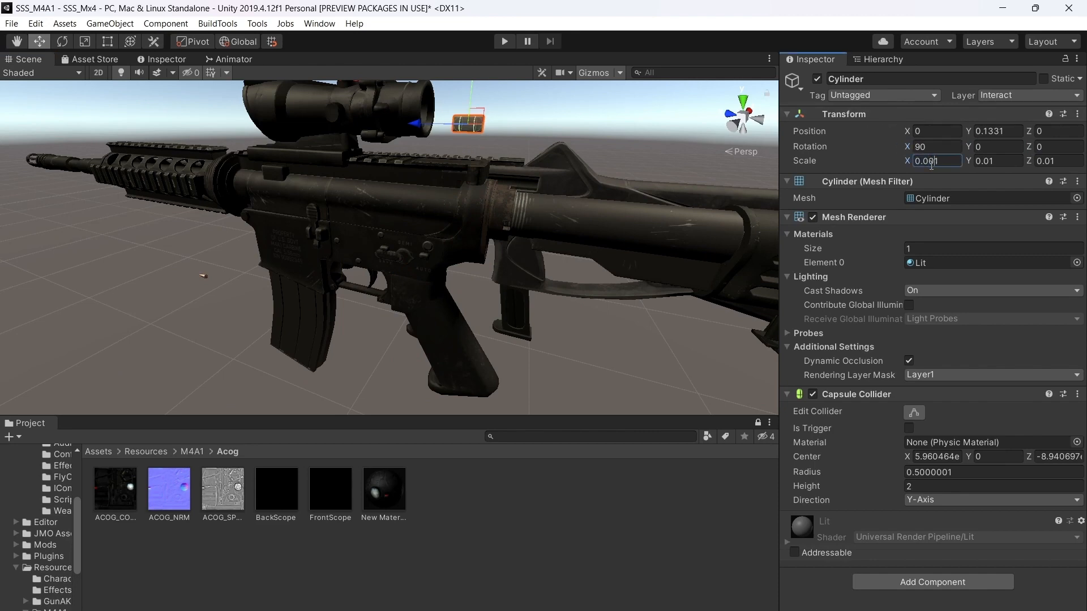
key("BackSpace")
key("BackSpace")
type("1")
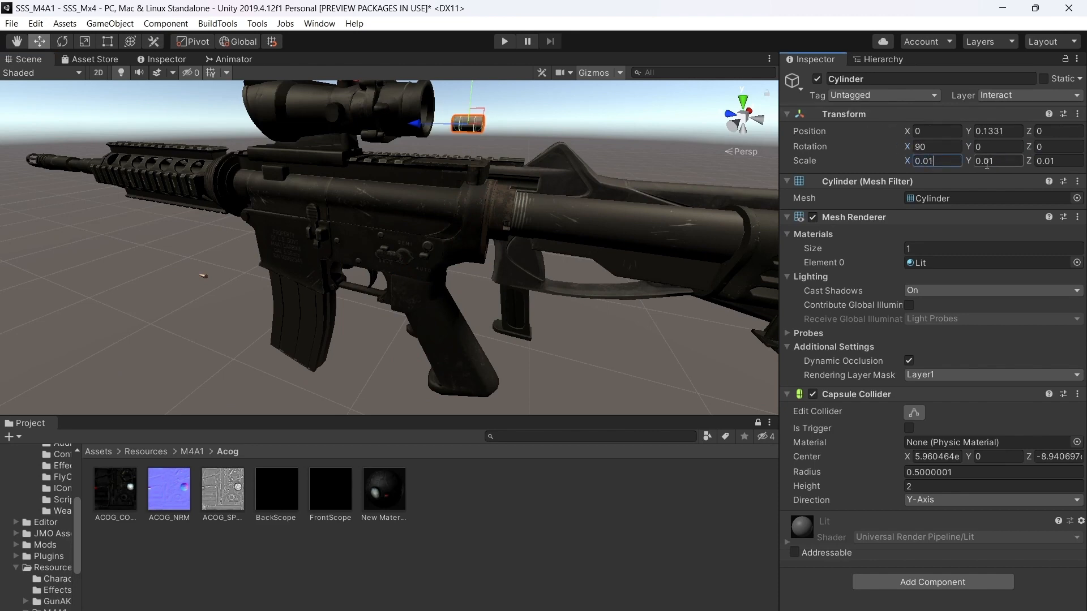
left_click(988, 165)
type("0")
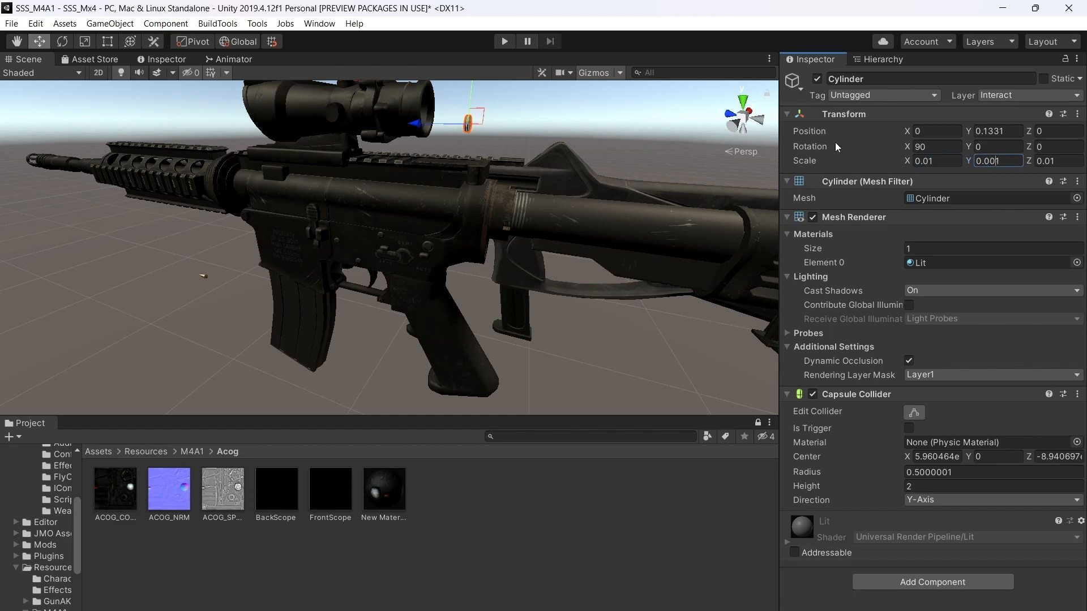
Thin the Cylinder disc further by setting its Y scale to 0.0003
left_click_drag(571, 222, 643, 178, "alt")
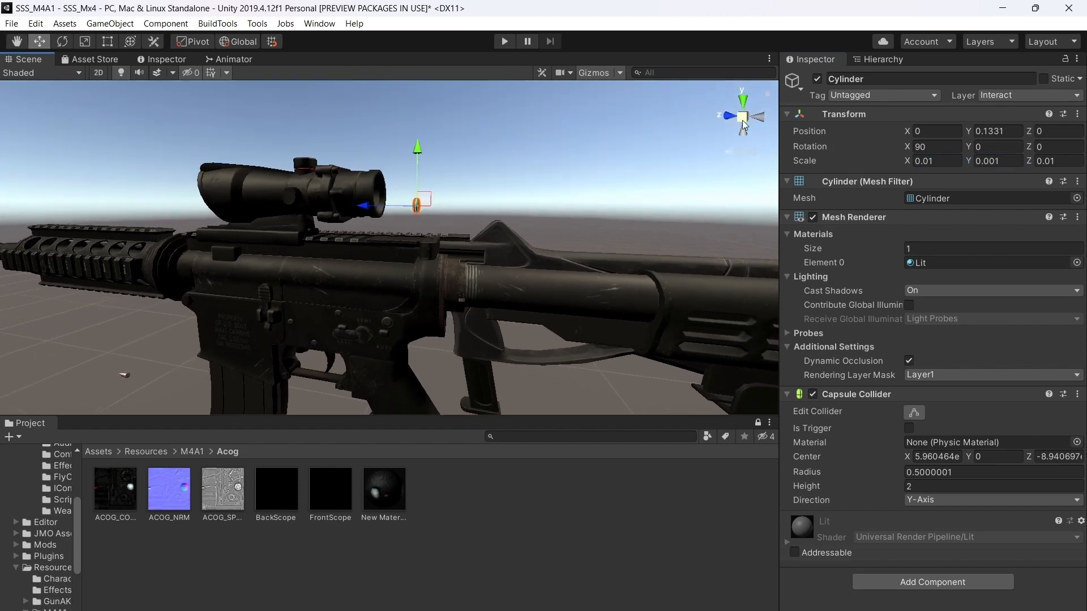
scroll(645, 177, "up", 5)
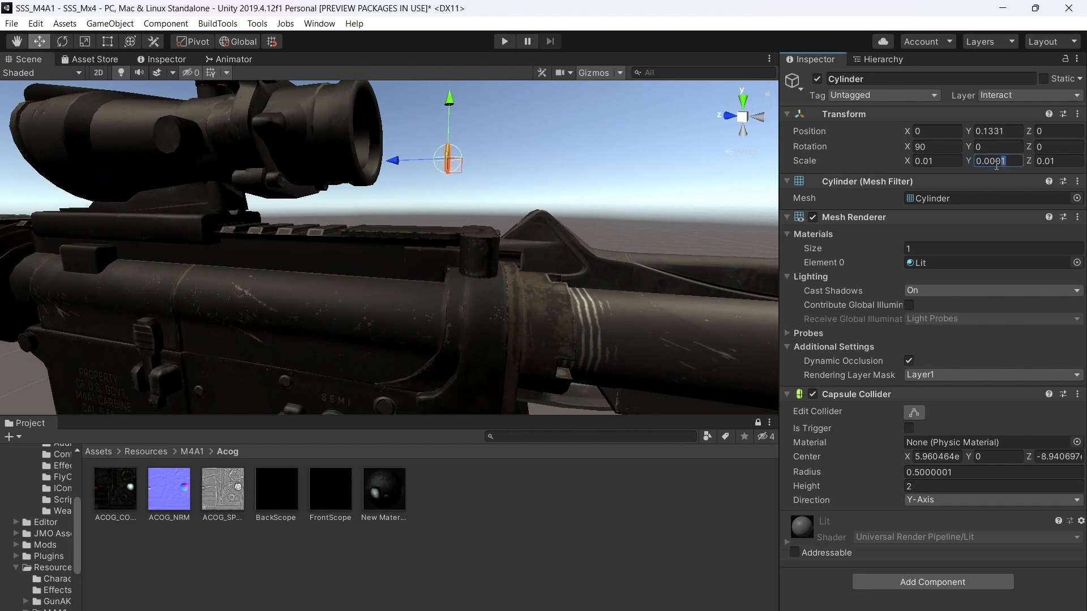
right_click_drag(595, 208, 596, 120)
scroll(548, 162, "up", 6)
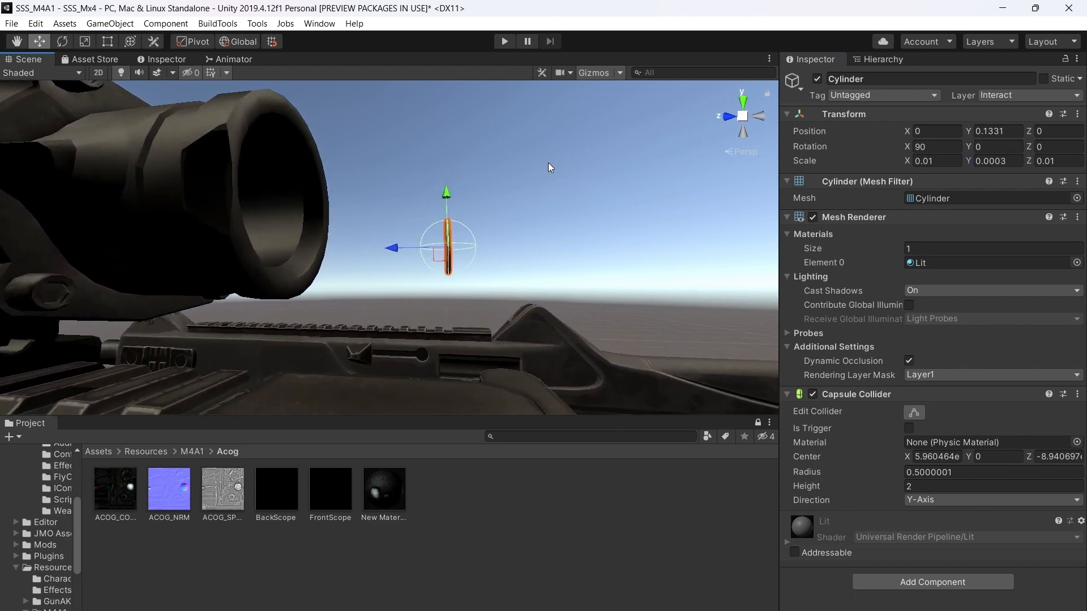
Move the Cylinder to the ACOG's rear opening at a Z position of about 0.0325 and set its X scale to 0.04
right_click_drag(549, 162, 588, 279)
scroll(581, 270, "down", 5)
left_click_drag(759, 179, 561, 195, "alt")
scroll(680, 187, "down", 2)
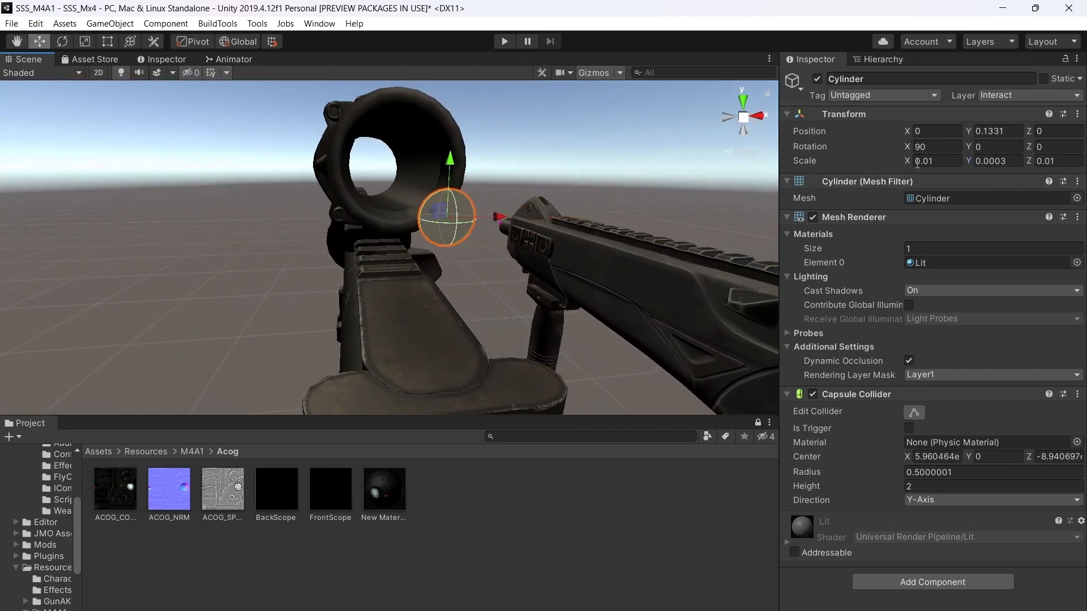
key("BackSpace")
type("5")
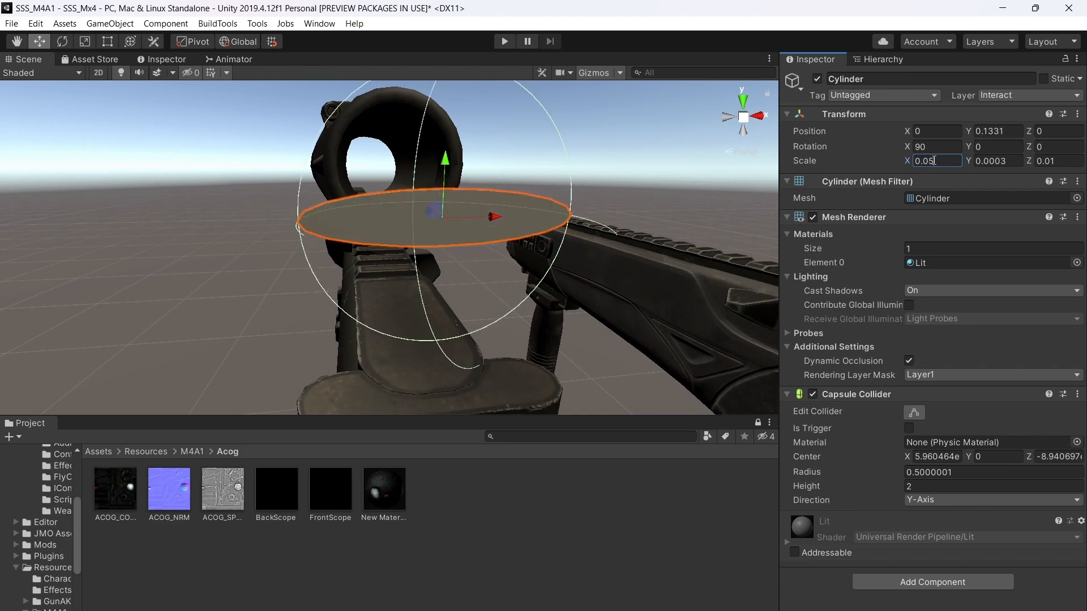
left_click_drag(512, 221, 474, 214, "alt")
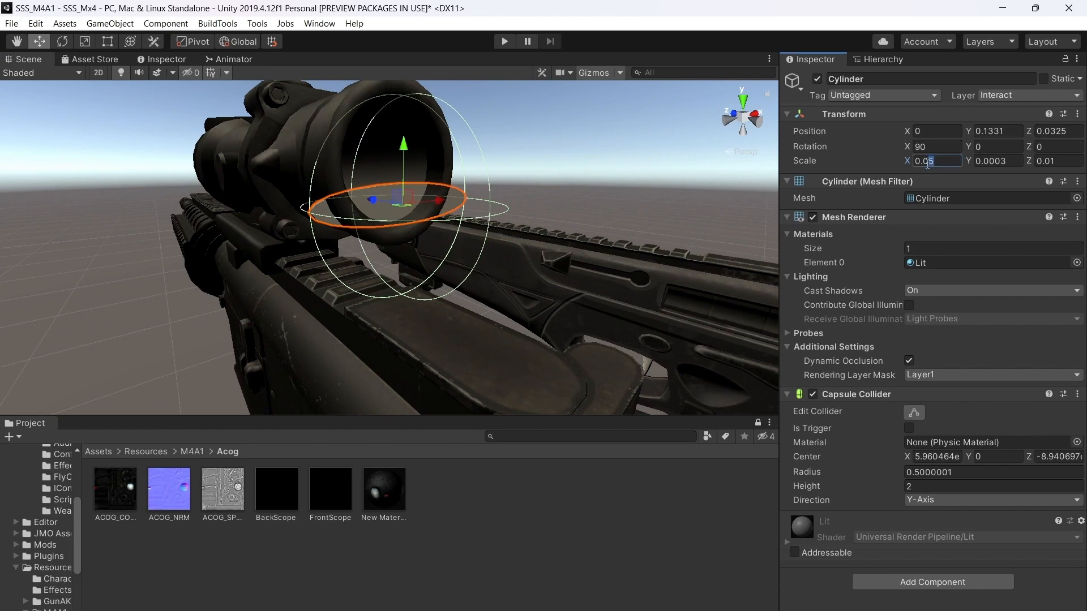
key("BackSpace")
type("4")
Shift the Cylinder sideways along X to line it up with the middle of the scope's rear opening
left_click_drag(730, 176, 490, 169, "alt")
right_click_drag(490, 168, 546, 207)
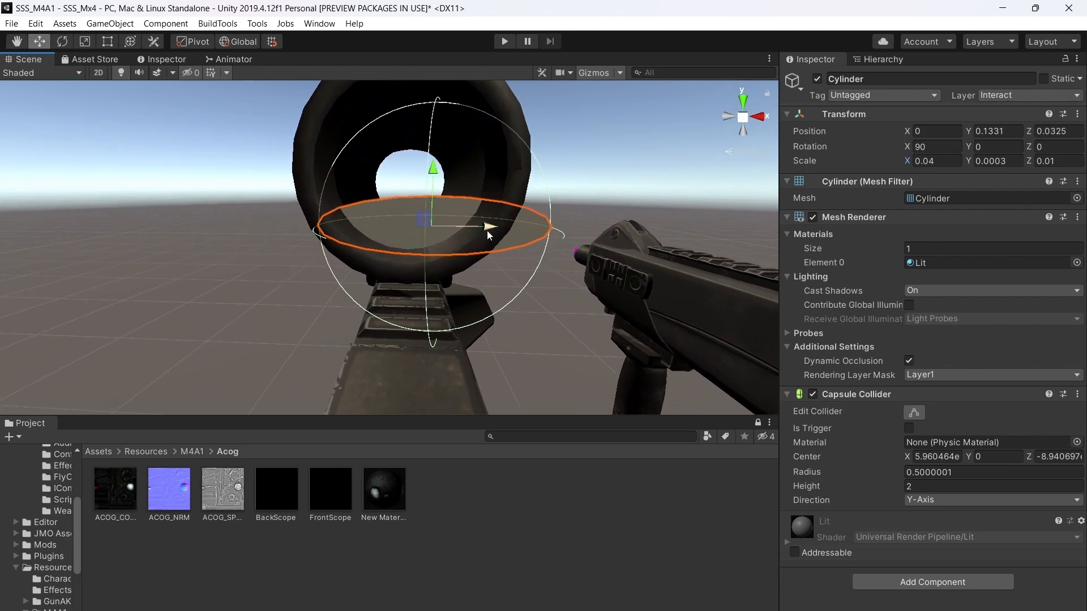
left_click_drag(490, 230, 475, 229)
Make the Cylinder a child of the Camera and set its X and Y positions to 0 to centre it on the scope's axis
left_click(882, 59)
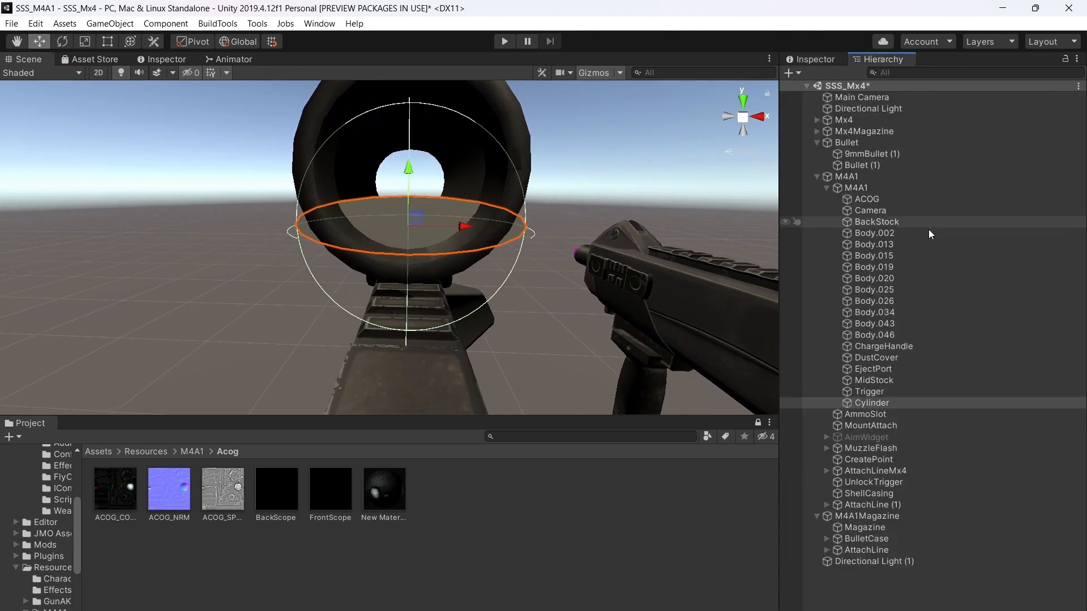
left_click_drag(875, 273, 870, 212)
left_click(828, 59)
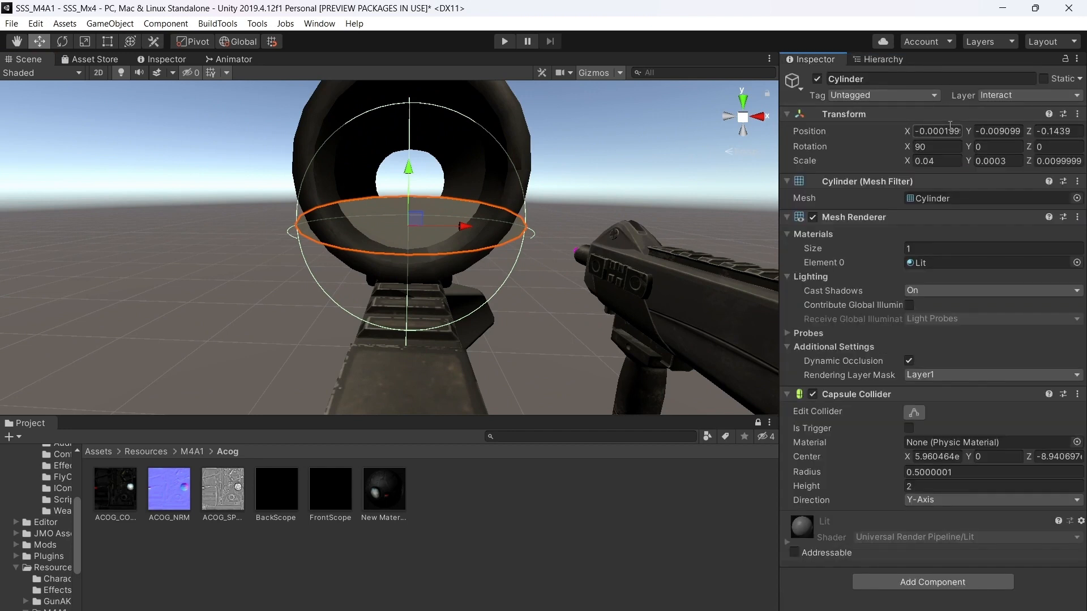
type("0")
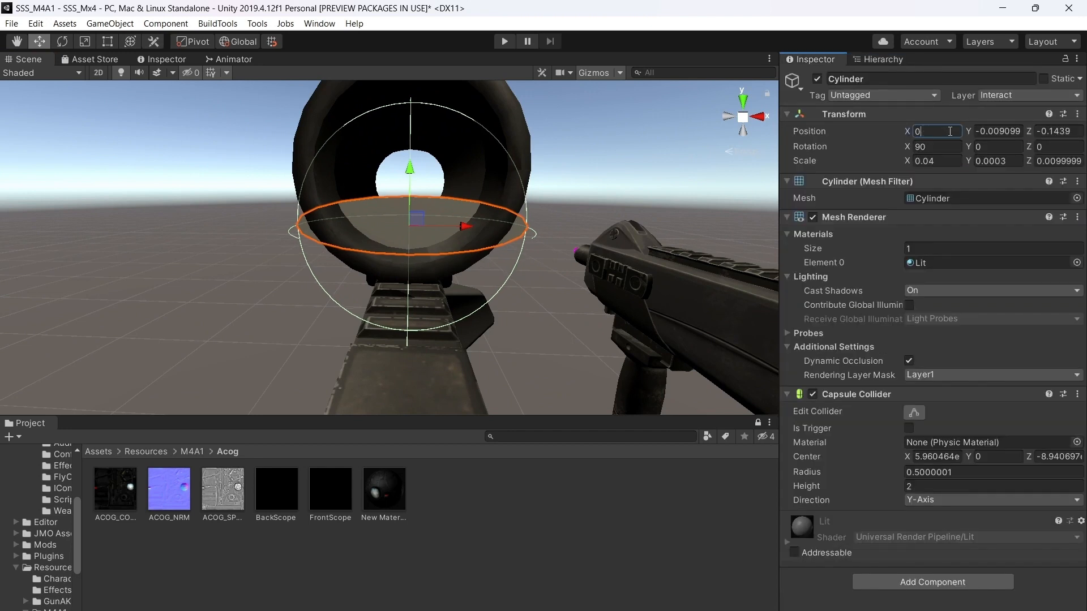
left_click(1072, 134)
type("0")
key("Escape")
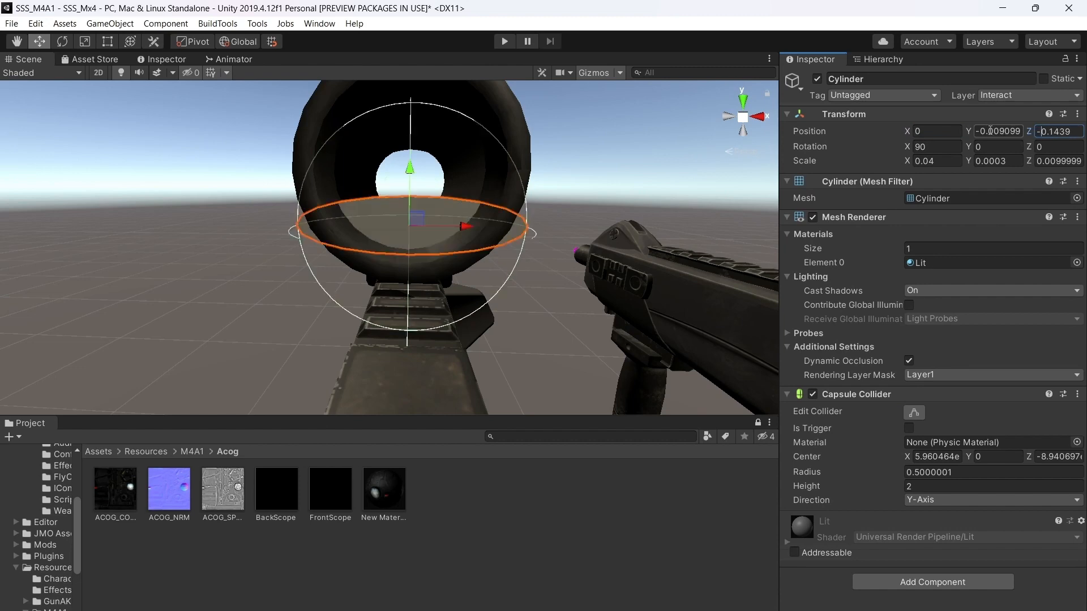
left_click(999, 131)
type("0")
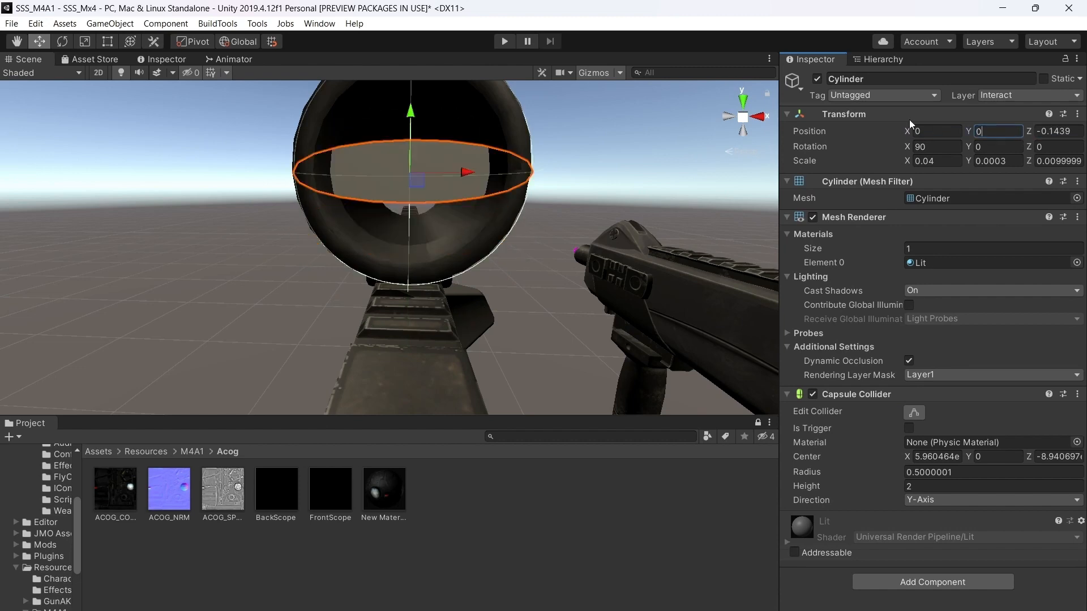
Move the Cylinder back under the inner M4A1 object and set its X scale to 0.037 to fit the scope's rear opening
left_click(880, 59)
mouse_move(880, 222)
left_mouse_down()
mouse_move(870, 392)
mouse_move(871, 209)
left_mouse_up()
right_click_drag(538, 210, 698, 100)
key("a")
key("d")
left_click(814, 59)
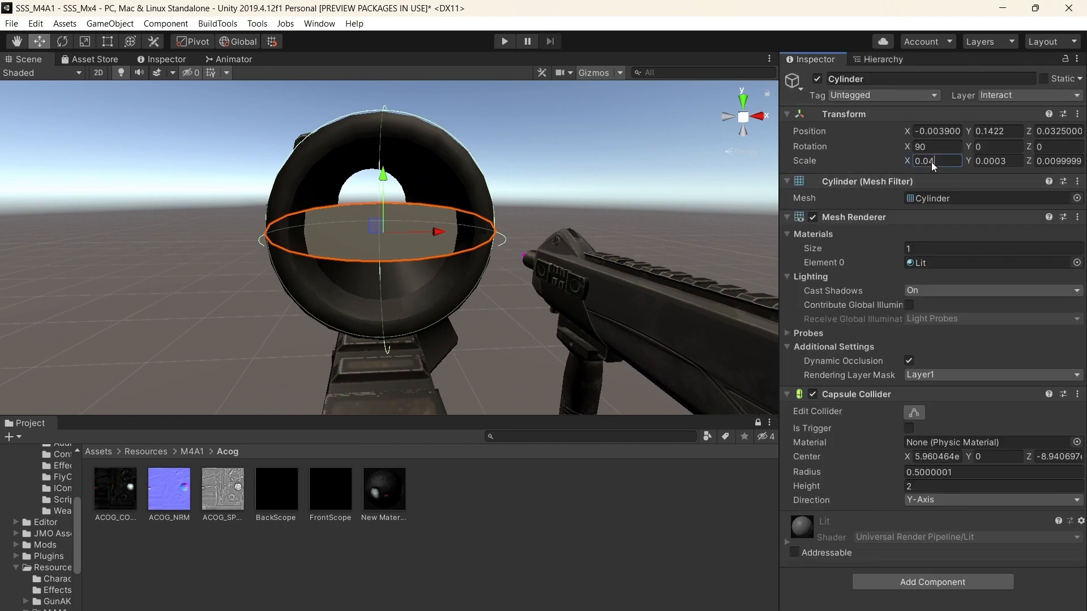
key("BackSpace")
type("37")
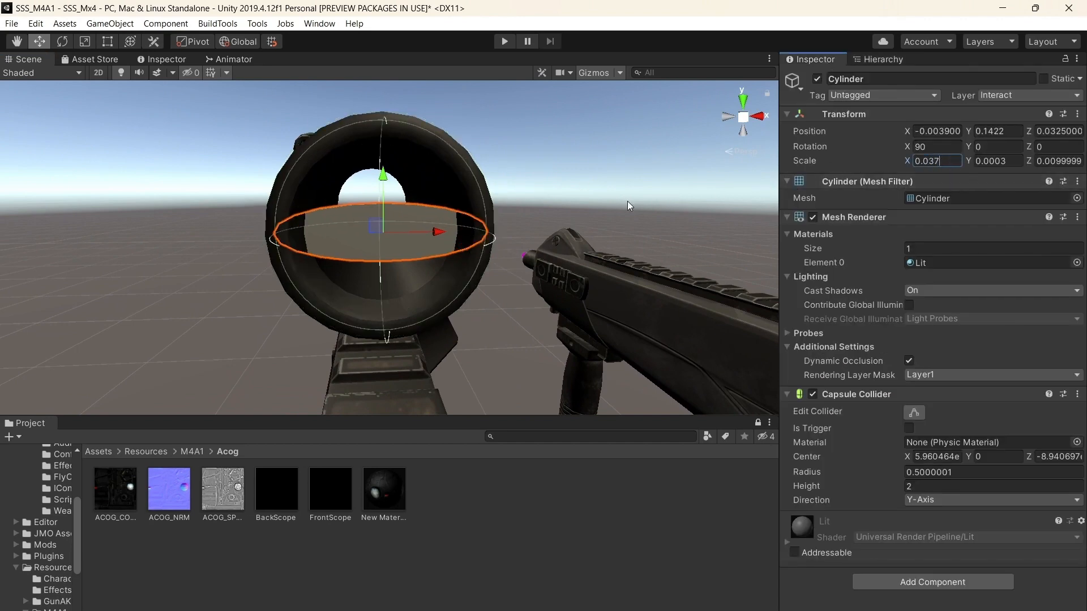
right_click_drag(630, 205, 570, 214)
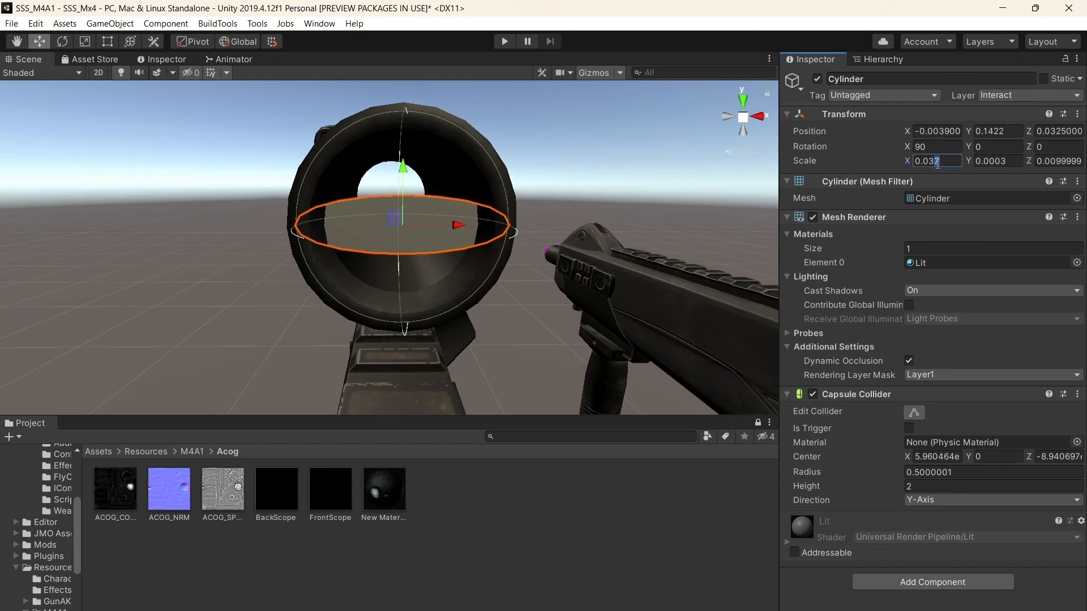
Set the Cylinder's X and Z scale to 0.033 to form a round disc inside the scope's rear opening
key("BackSpace")
type("5")
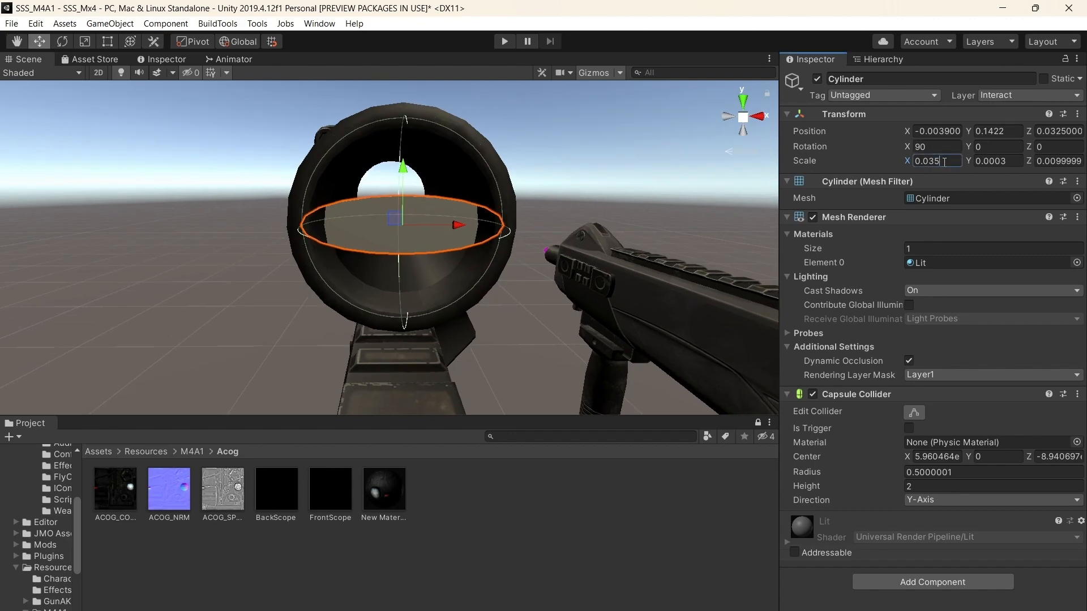
key("BackSpace")
type("3")
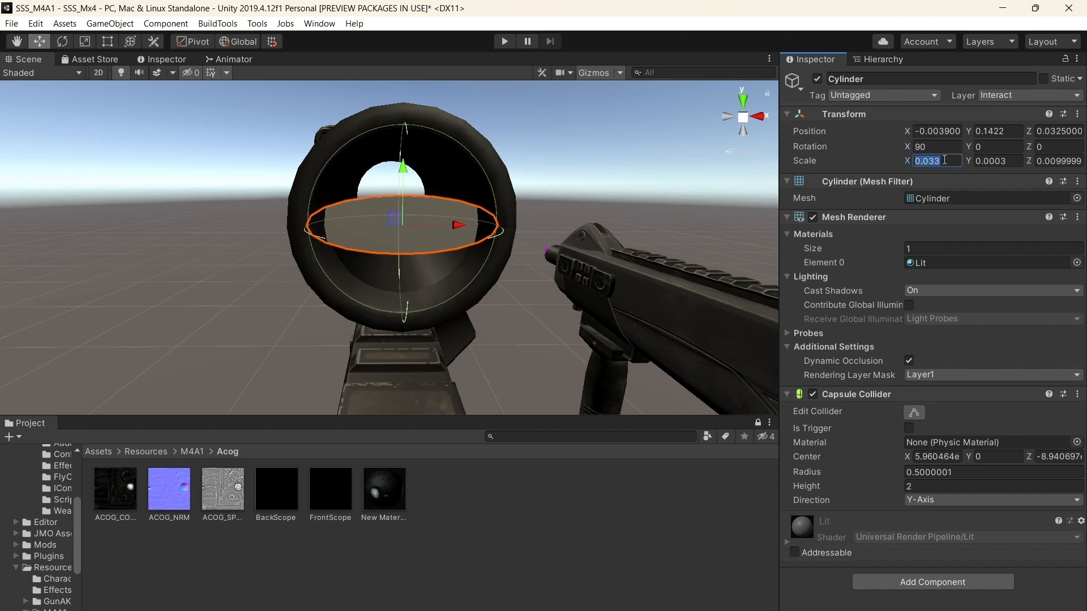
left_click(1065, 161)
type("0.033")
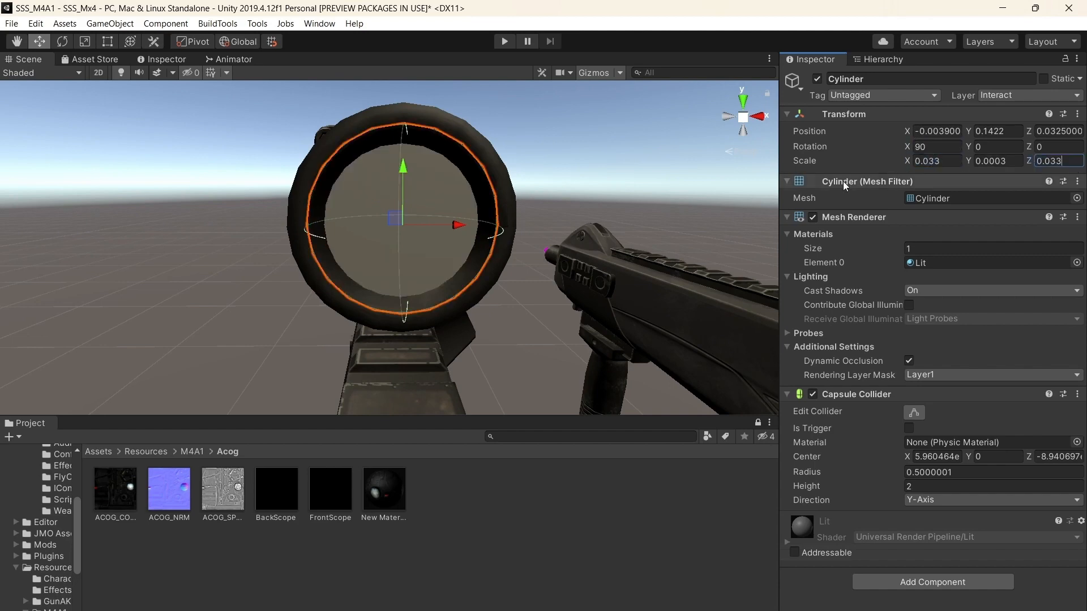
Shift the Cylinder along the scope's axis to a Z position of about 0.0324, just inside the rear rim
left_click_drag(492, 181, 743, 229, "alt")
key("Left")
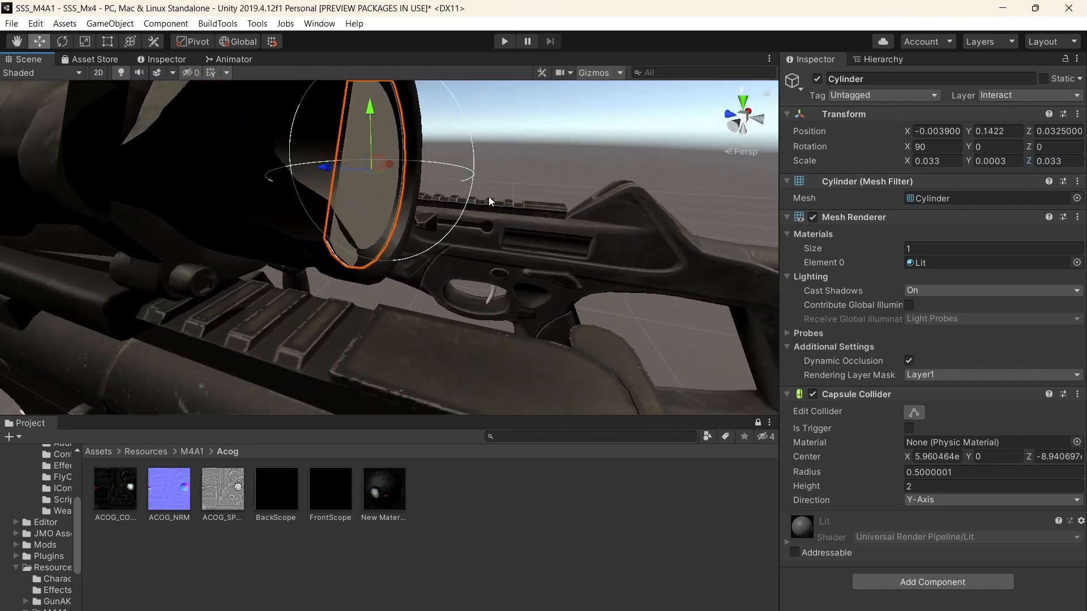
left_click_drag(348, 171, 348, 171)
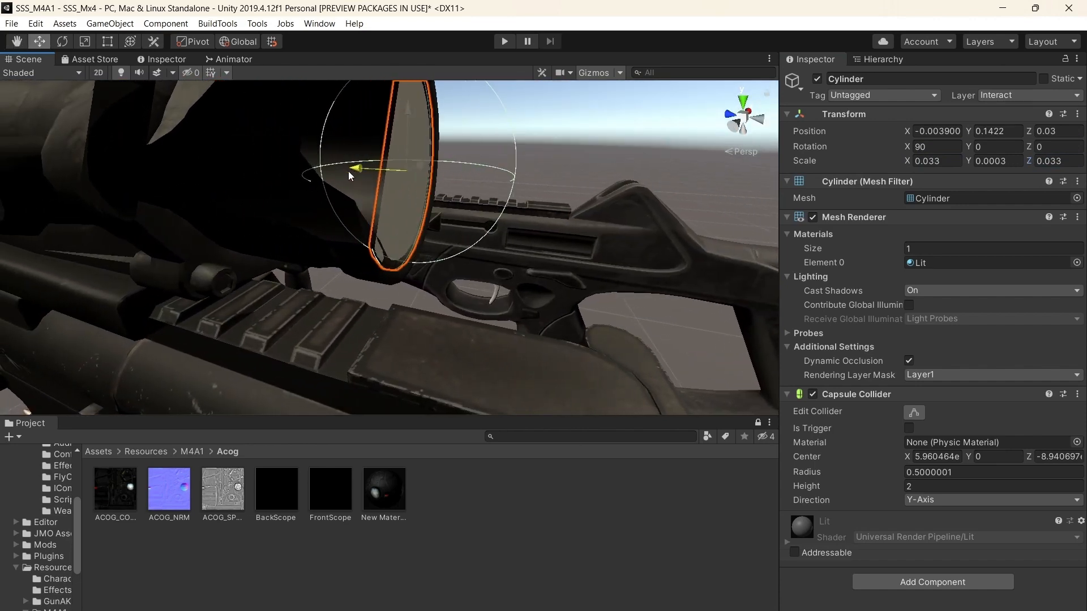
key("ctrl+y")
scroll(442, 241, "down", 6)
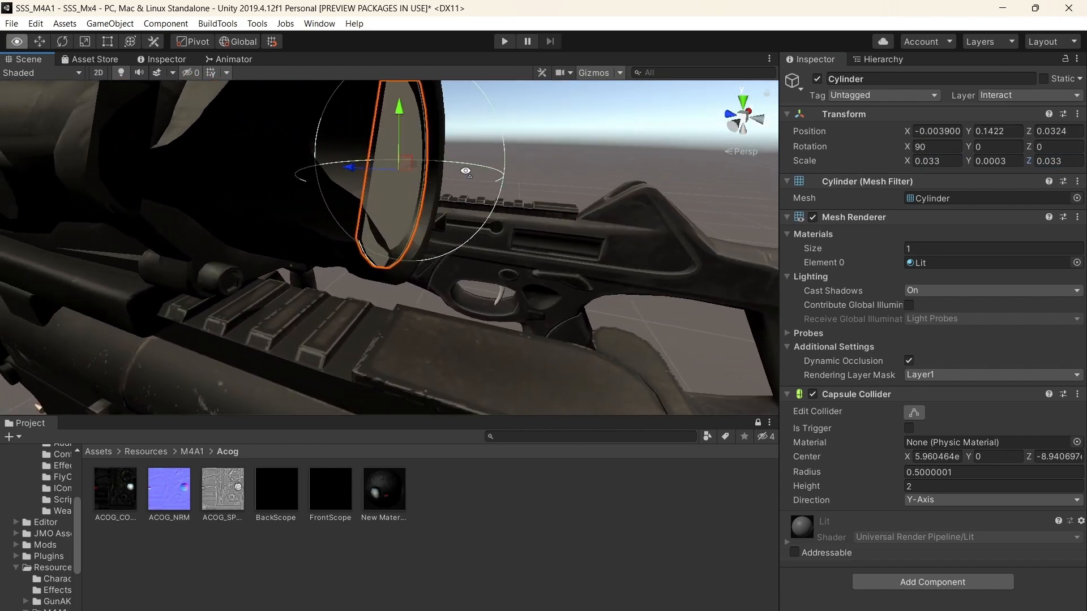
right_click_drag(497, 175, 664, 226)
key("d")
key("f")
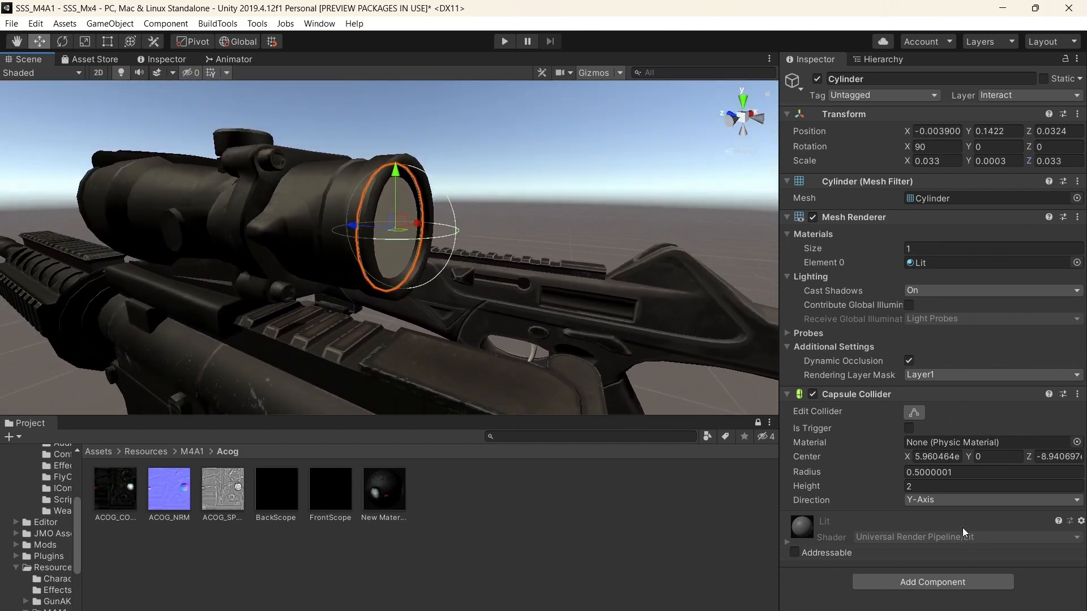
Set the Output Texture of the Camera under the inner M4A1 object to the FrontScope render texture
left_click(882, 59)
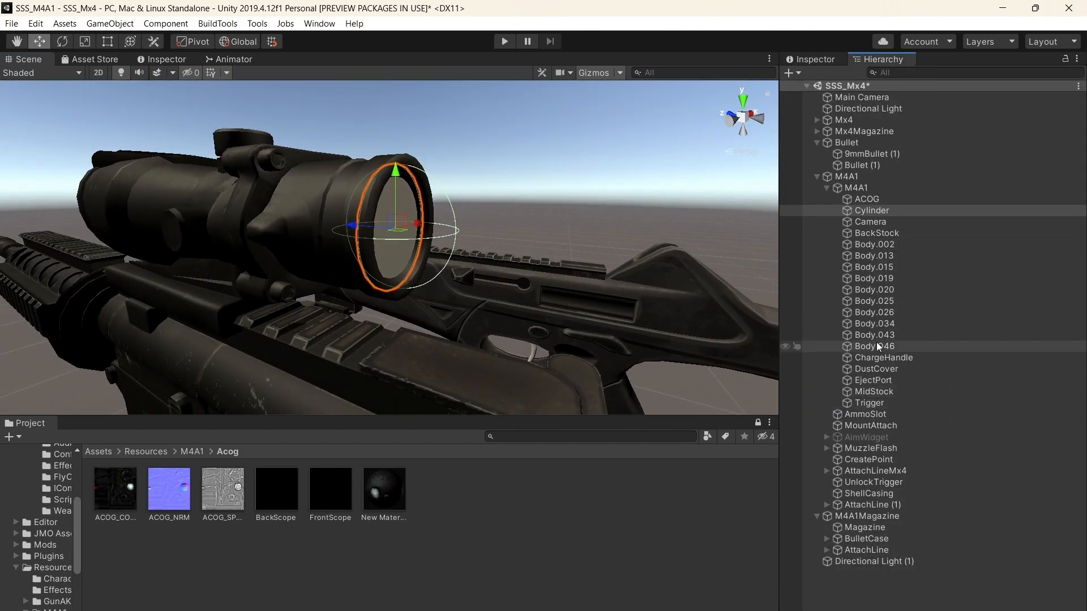
left_click(871, 222)
left_click(815, 59)
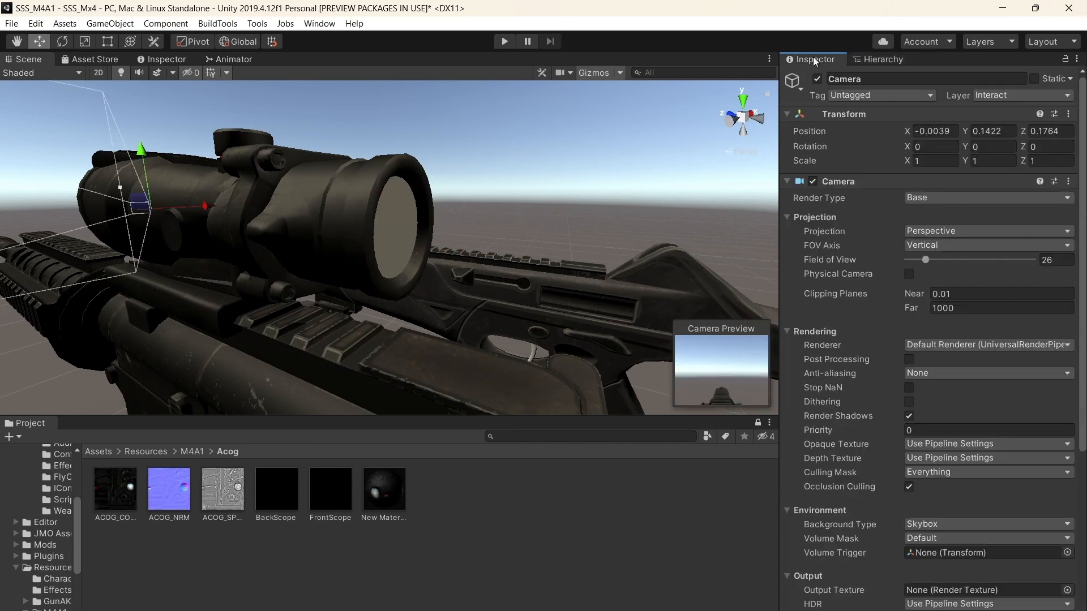
scroll(927, 312, "down", 10)
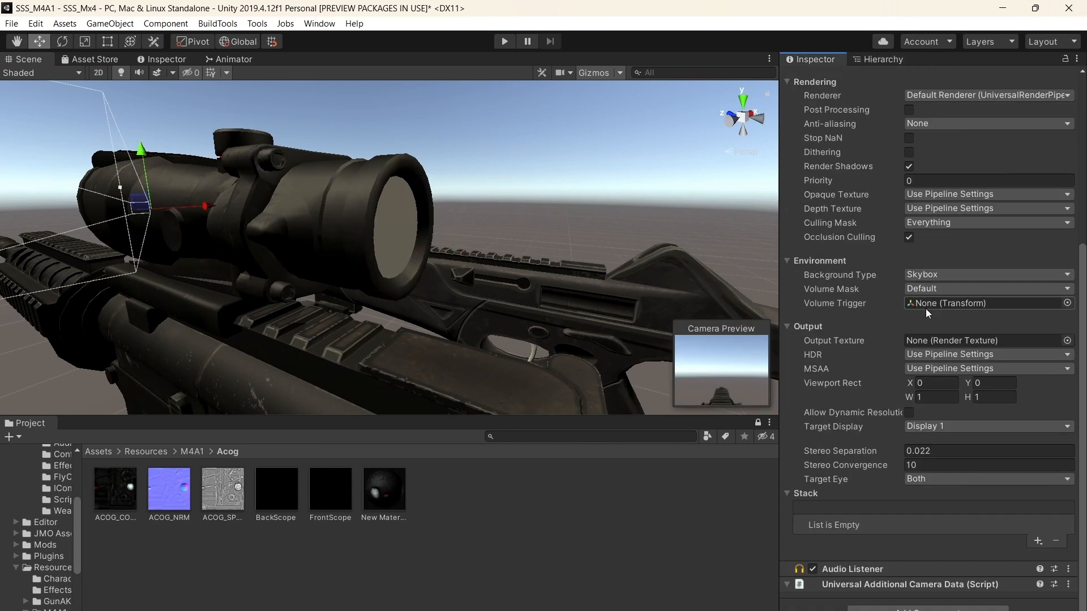
left_click(1068, 341)
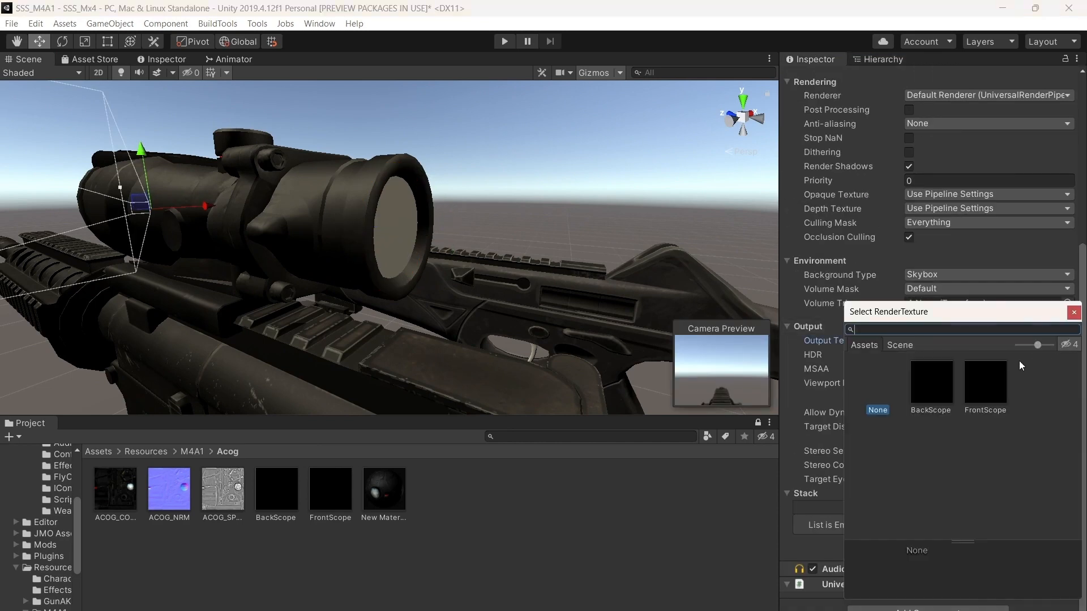
left_click(986, 382)
Create a material named FrontScope in the Acog folder with the FrontScope render texture as Base Map, and apply it to the Cylinder lens
left_click(751, 505)
right_click(472, 503)
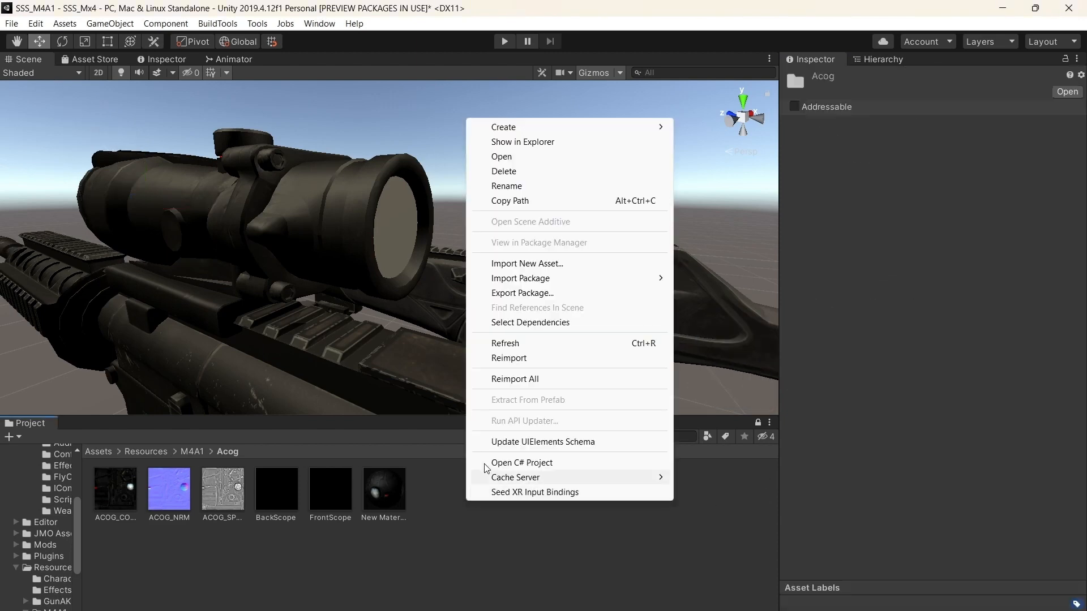
mouse_move(526, 129)
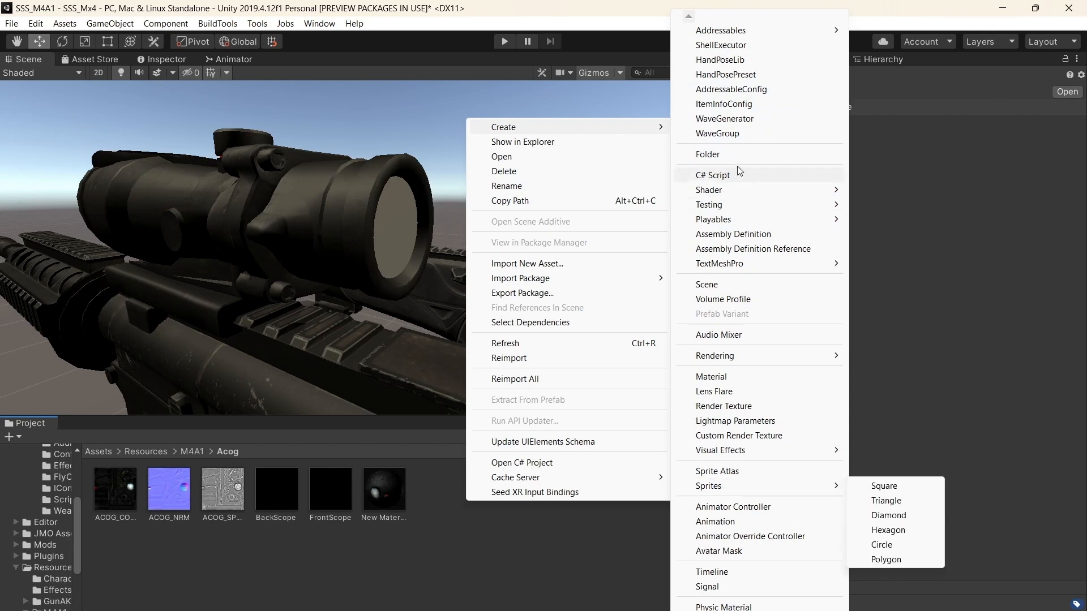
left_click(730, 377)
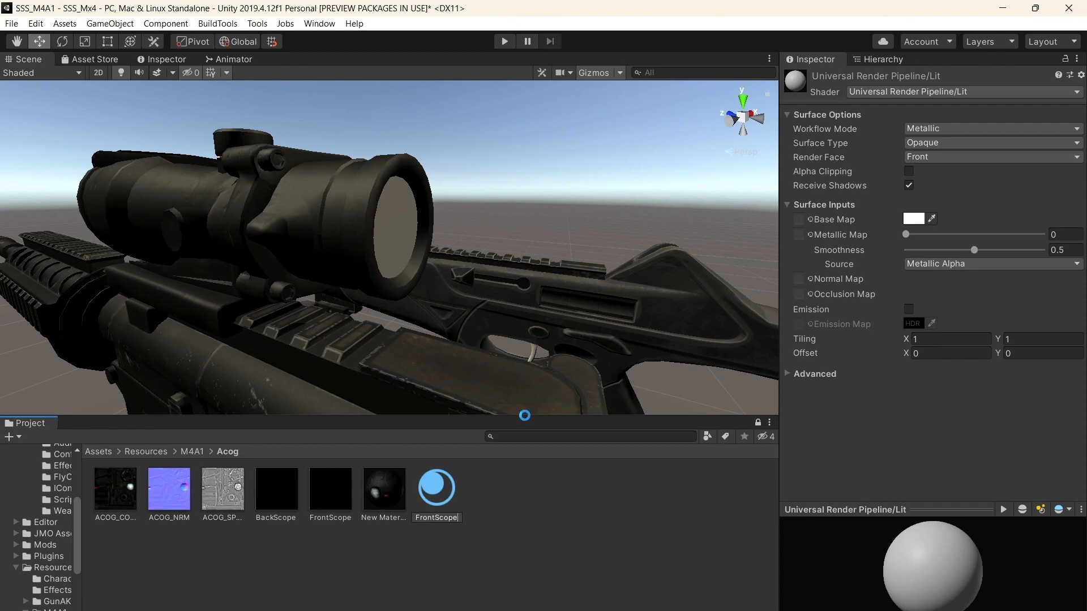
key("Return")
left_click_drag(375, 505, 317, 506)
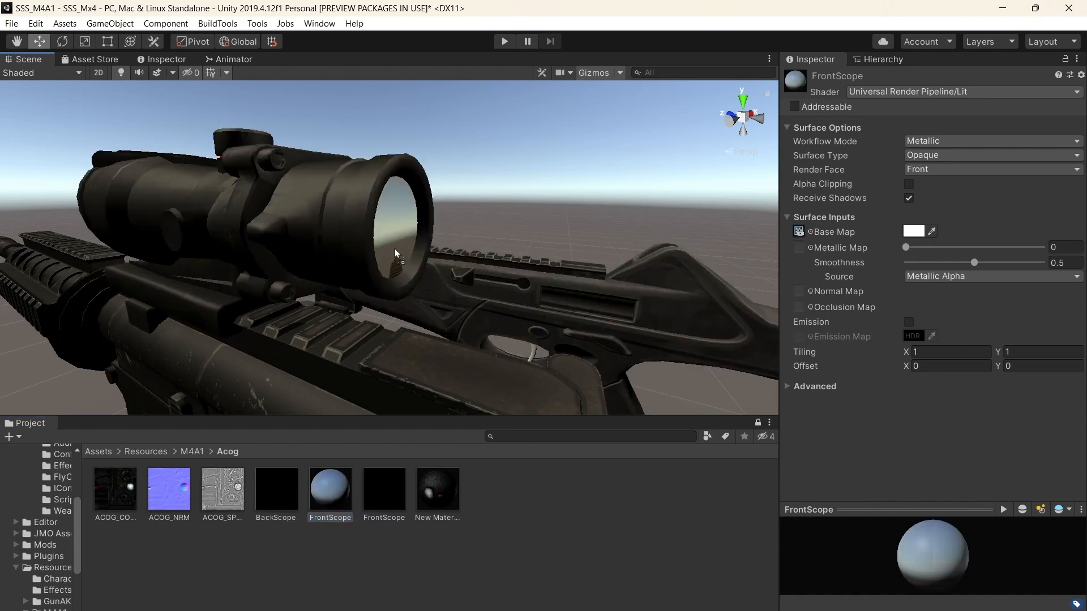
Adjust the scope Camera's Field of View to 30 while comparing the magnified image in the rear lens
mouse_move(395, 249)
left_mouse_down("alt")
mouse_move(458, 198)
mouse_move(477, 219)
mouse_move(395, 217)
mouse_move(421, 234)
mouse_move(426, 163)
mouse_move(423, 241)
mouse_move(404, 239)
left_mouse_up("alt")
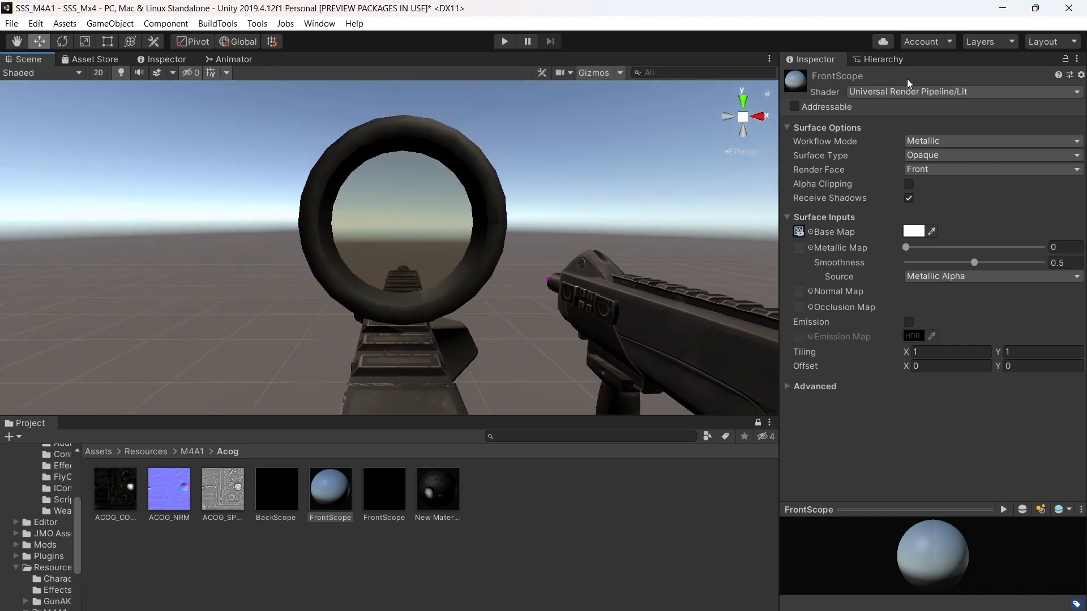
left_click(875, 59)
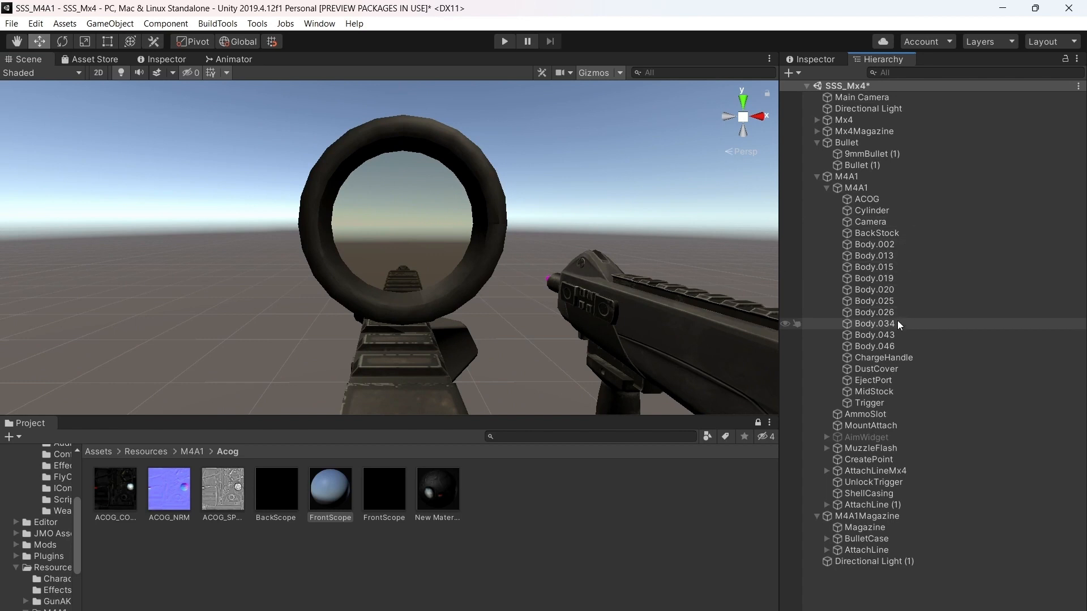
left_click(872, 221)
left_click(820, 63)
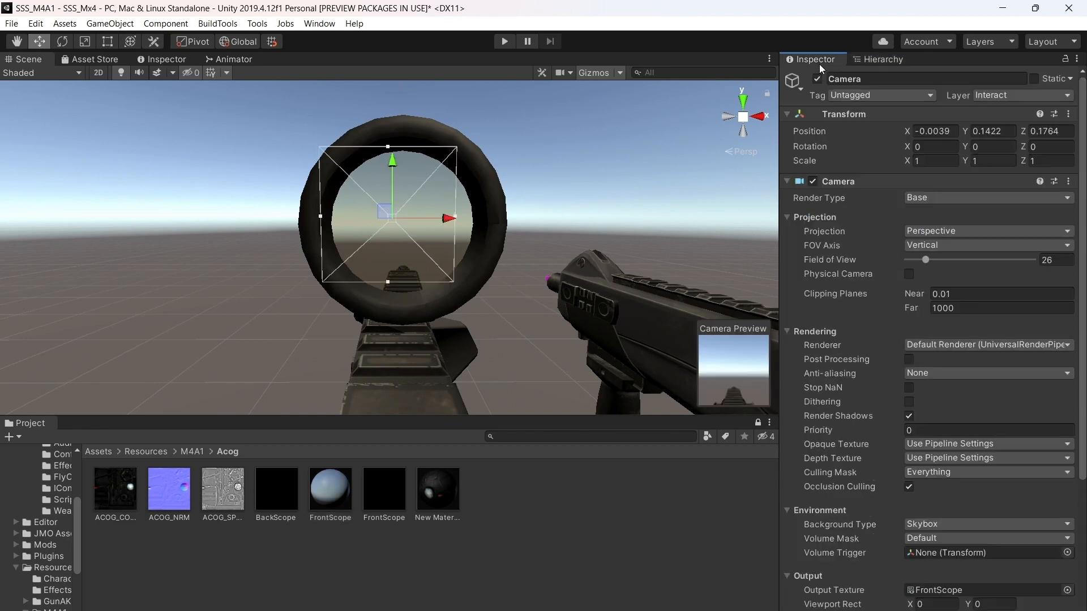
mouse_move(927, 260)
left_mouse_down()
mouse_move(954, 262)
mouse_move(929, 263)
left_mouse_up()
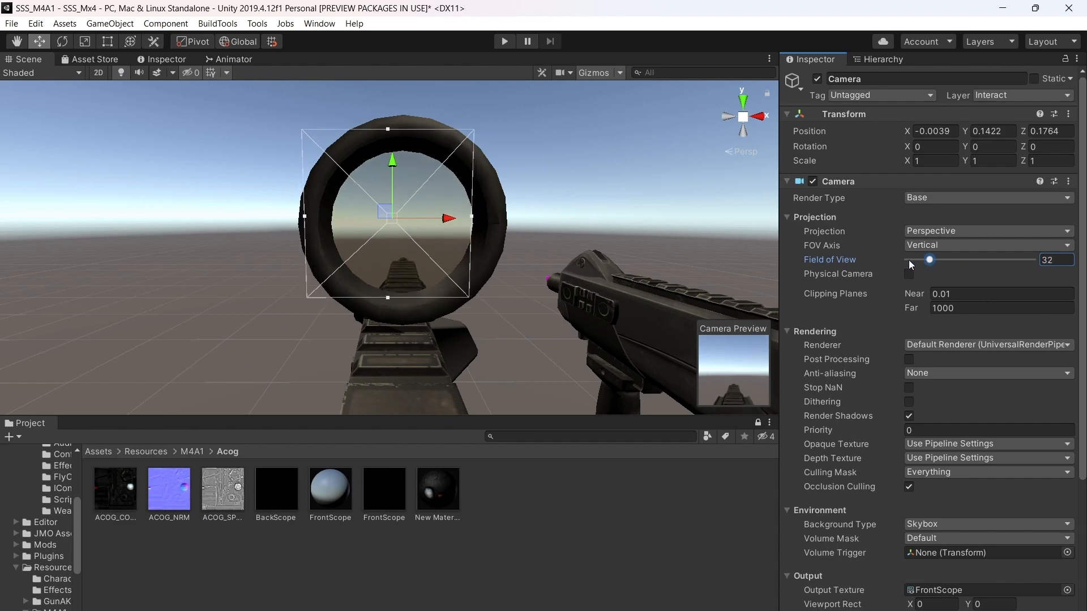
right_click_drag(653, 245, 653, 252)
key("Right")
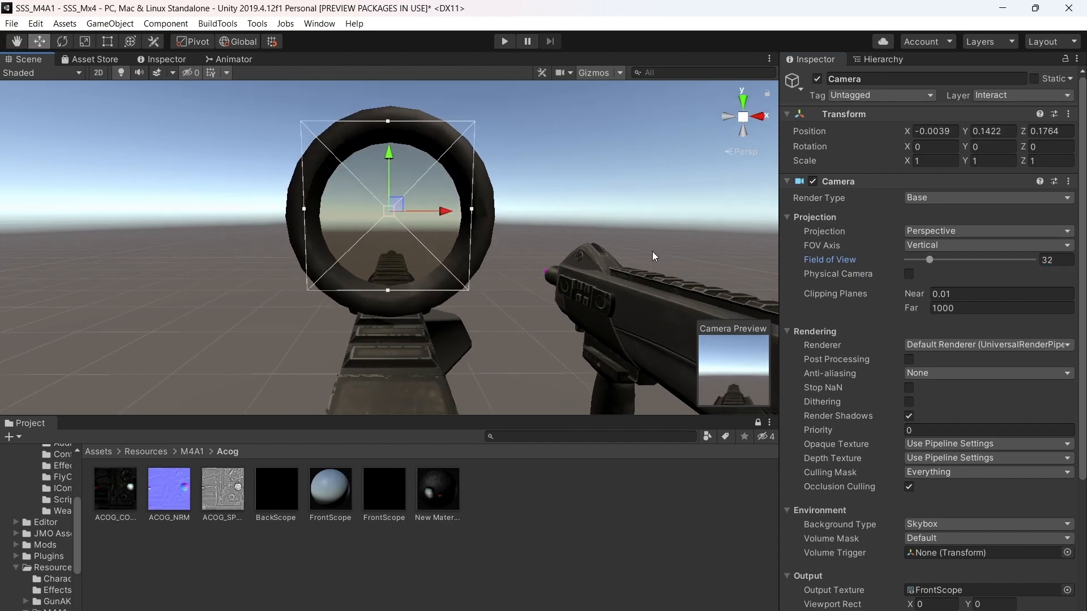
scroll(652, 251, "up", 6)
left_click_drag(487, 237, 652, 249, "alt")
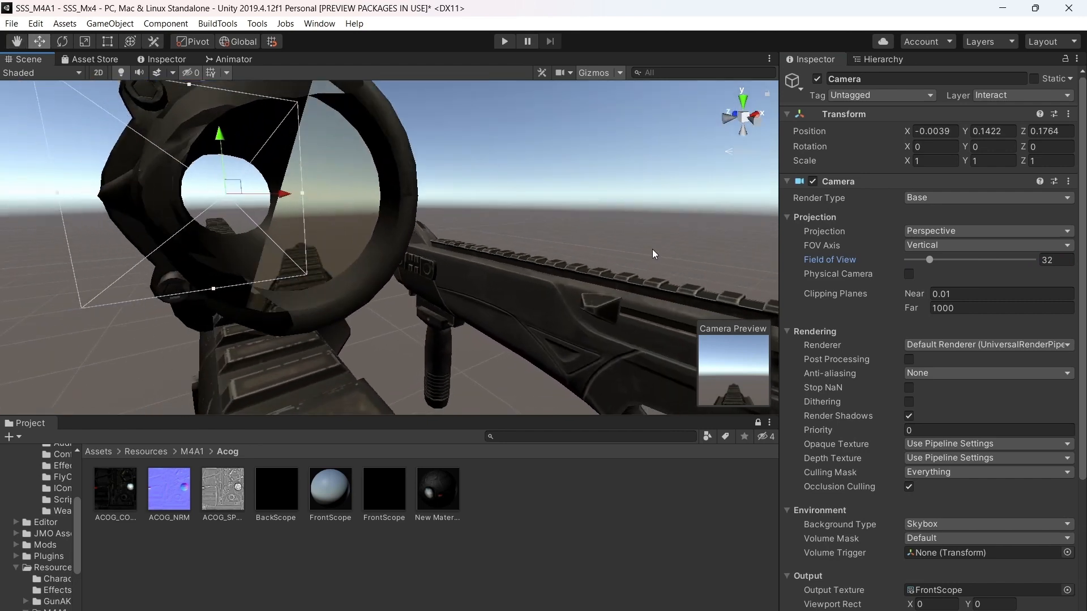
scroll(653, 249, "down", 4)
left_click_drag(931, 259, 928, 259)
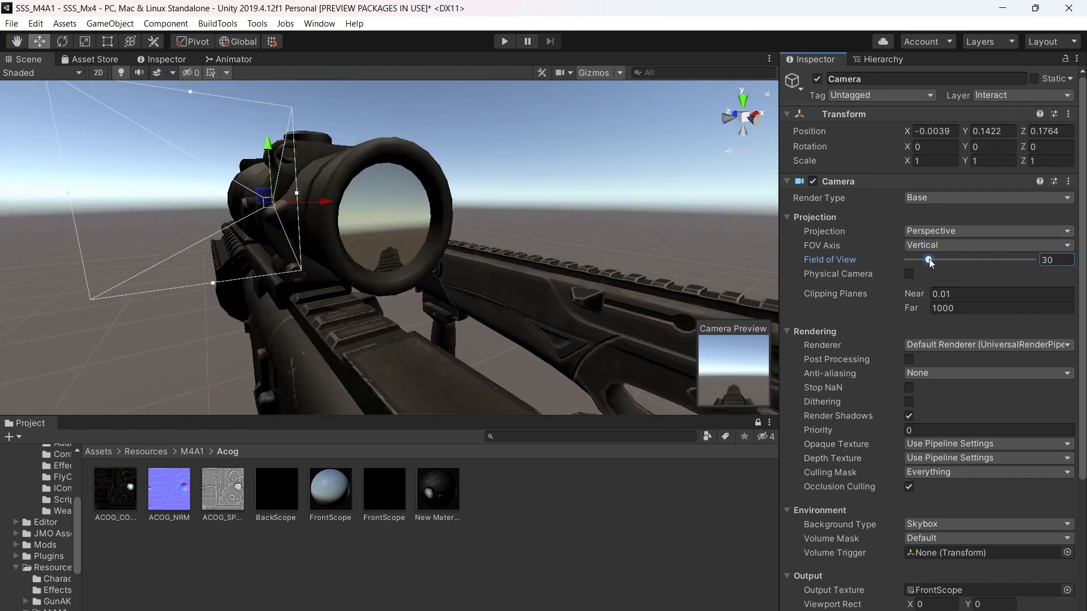
Examine the scope camera's frustum and the rear lens image from the side and from behind the scope
key("a")
right_click_drag(465, 220, 666, 217)
key("s")
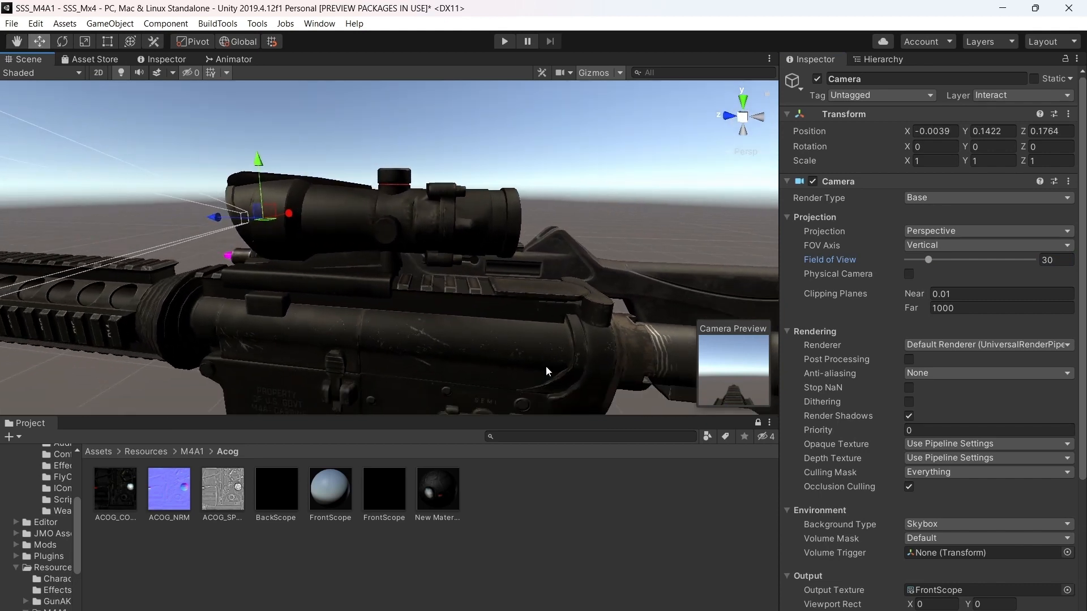
right_click_drag(546, 366, 439, 261)
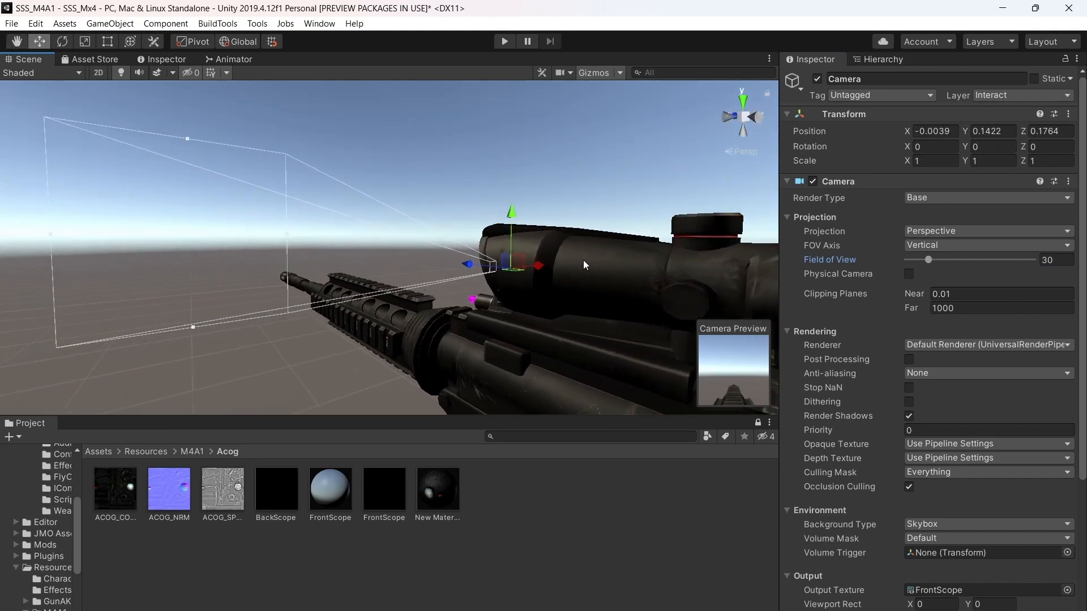
key("Right")
right_click_drag(584, 260, 502, 274)
key("s")
key("w")
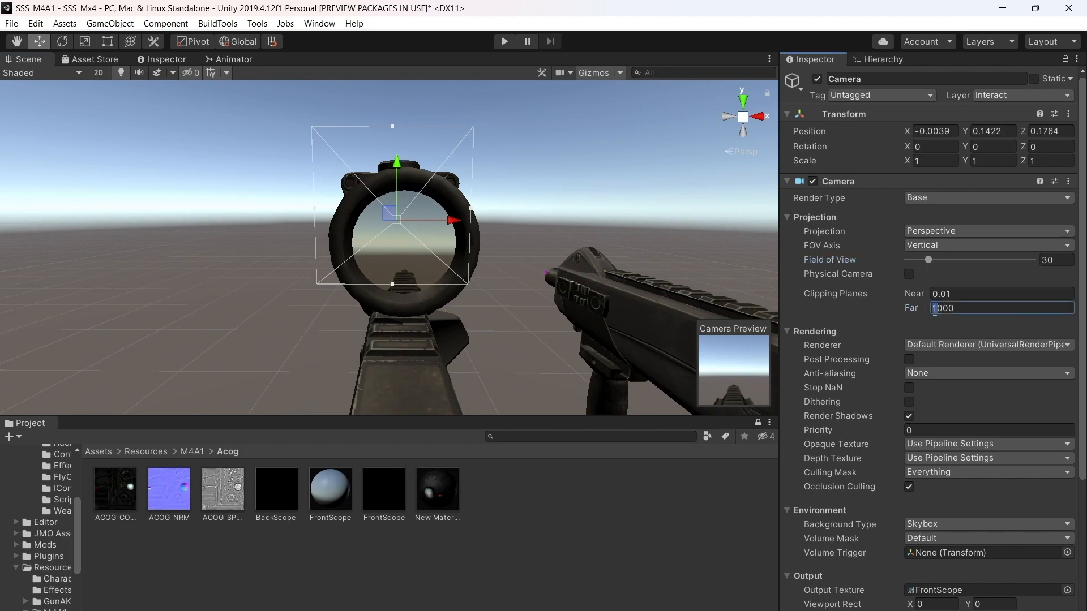
Set the scope Camera's Far clipping plane to 3000
left_click(962, 297)
left_click(973, 306)
right_click_drag(558, 228, 741, 300)
key("a")
key("s")
key("a")
scroll(1013, 365, "down", 4)
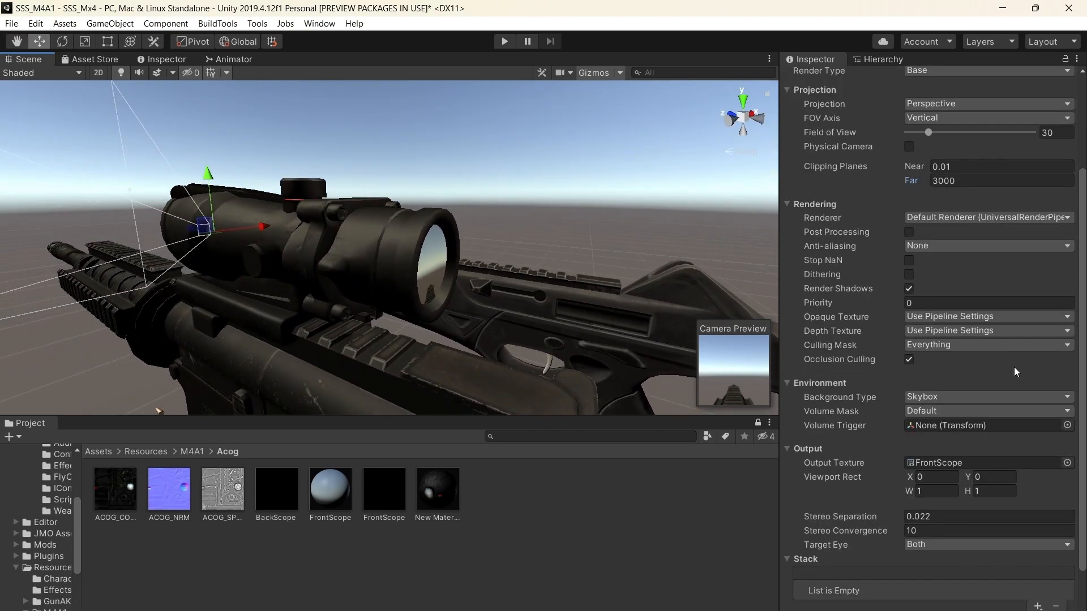
Disable the Audio Listener on the scope Camera and save the scene
left_click(977, 478)
scroll(898, 477, "down", 3)
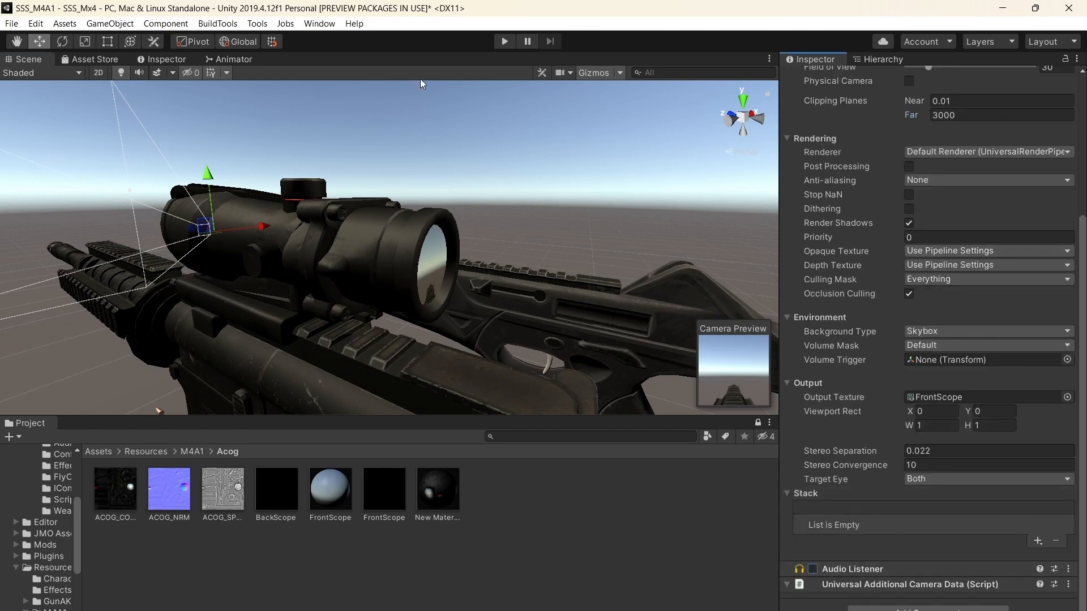
left_click(11, 23)
left_click(34, 73)
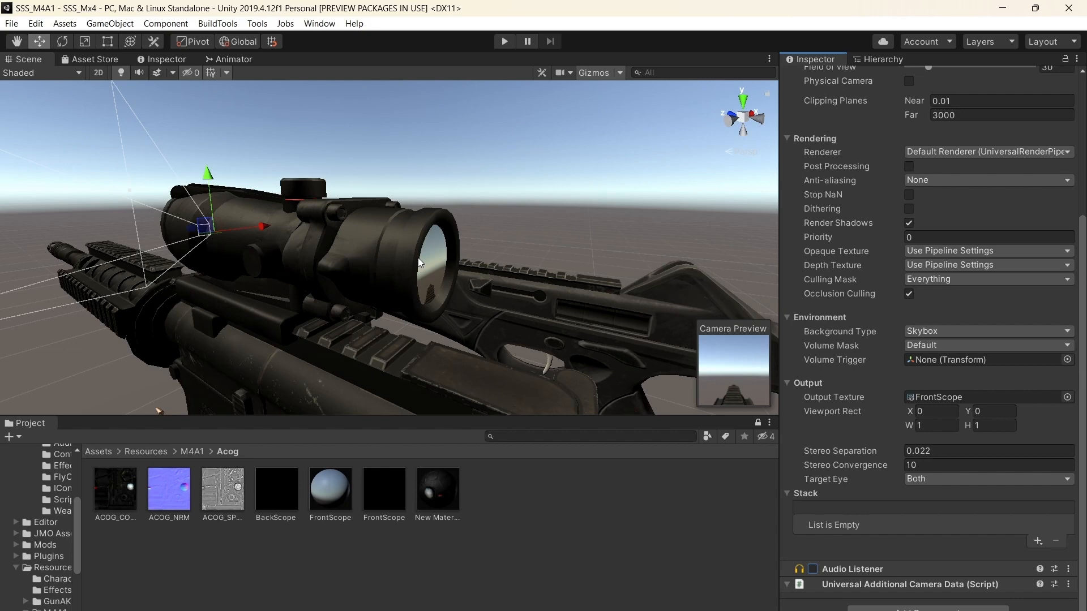
Duplicate the Cylinder lens under the inner M4A1 object
right_click_drag(419, 252, 334, 263)
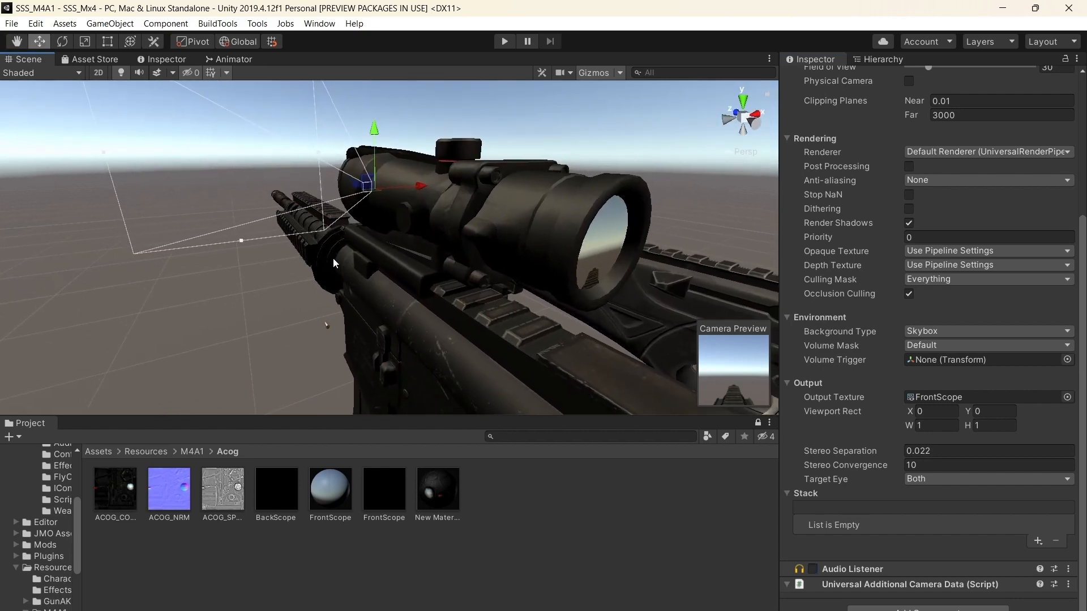
left_click(882, 55)
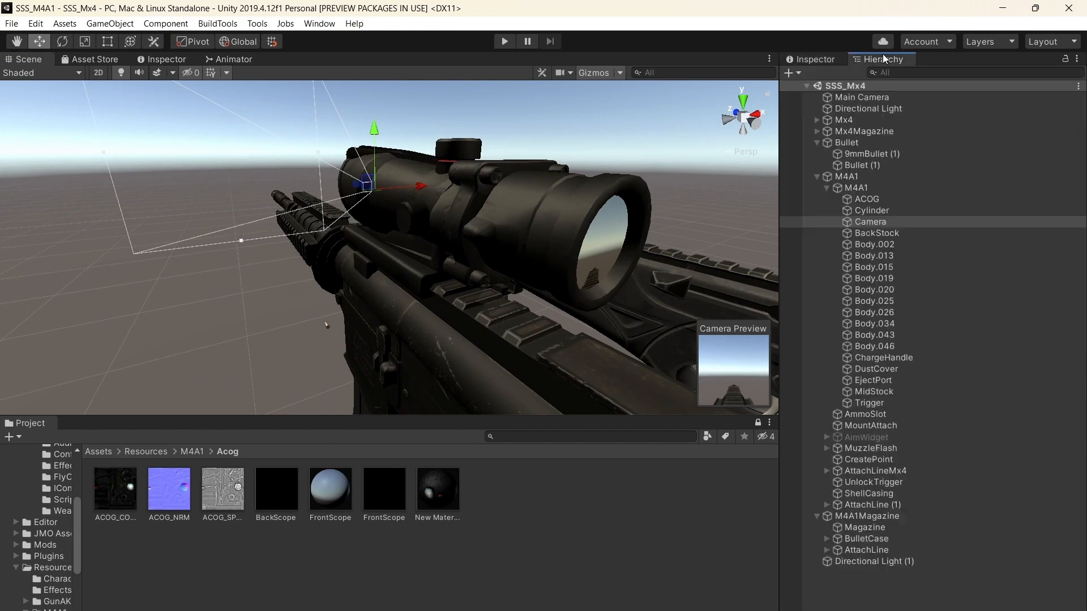
right_click_drag(569, 162, 591, 295)
key("d")
key("Left")
key("Left")
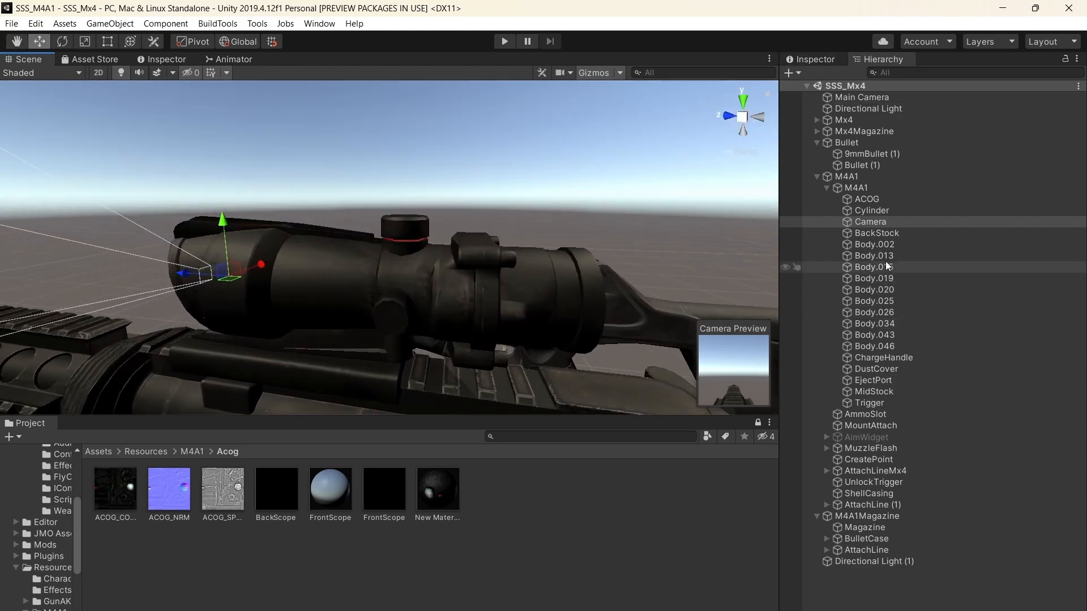
left_click(872, 211)
right_click(872, 212)
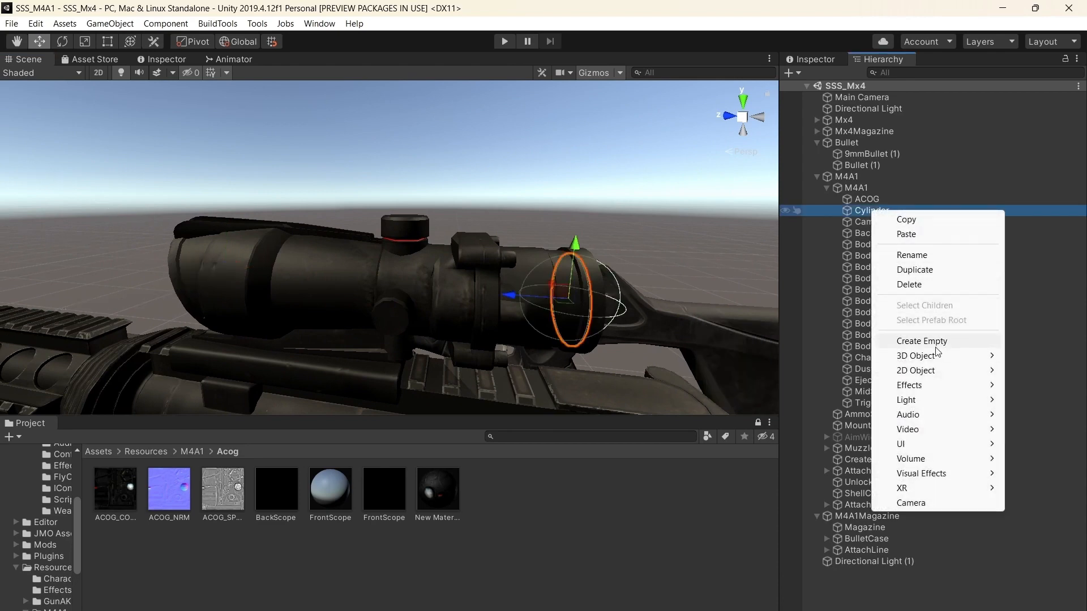
left_click(926, 264)
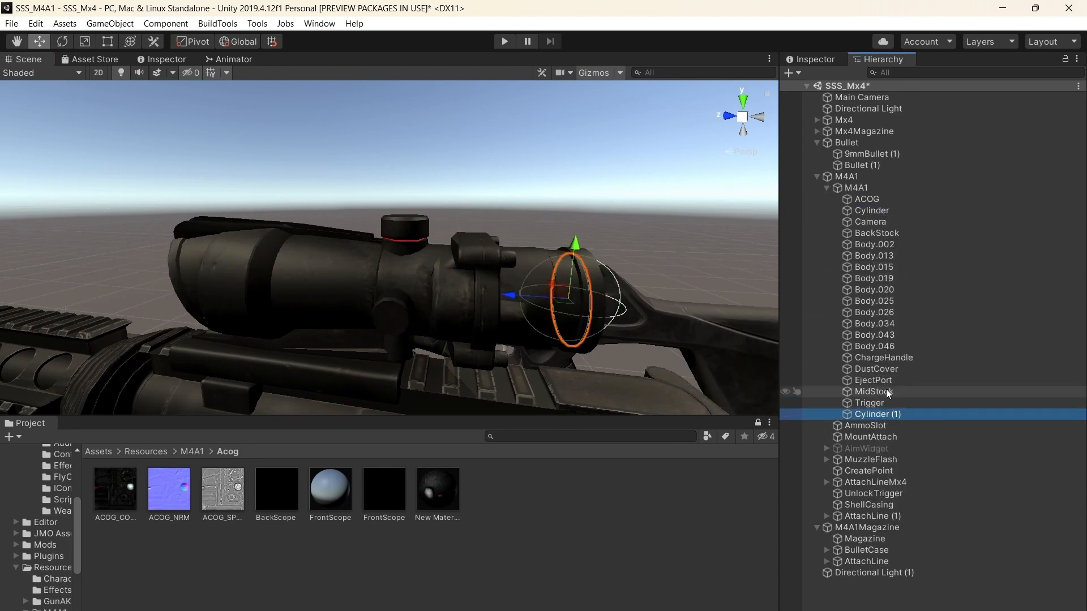
Rename the original Cylinder lens under the inner M4A1 object as ScopeGlass
left_click(872, 212)
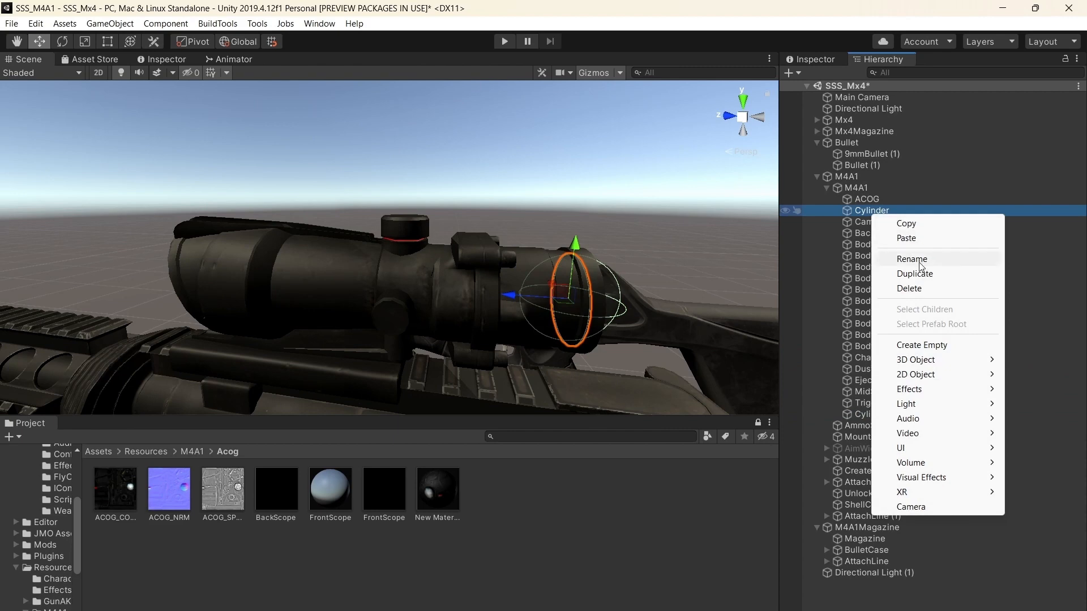
left_click(912, 259)
type("S")
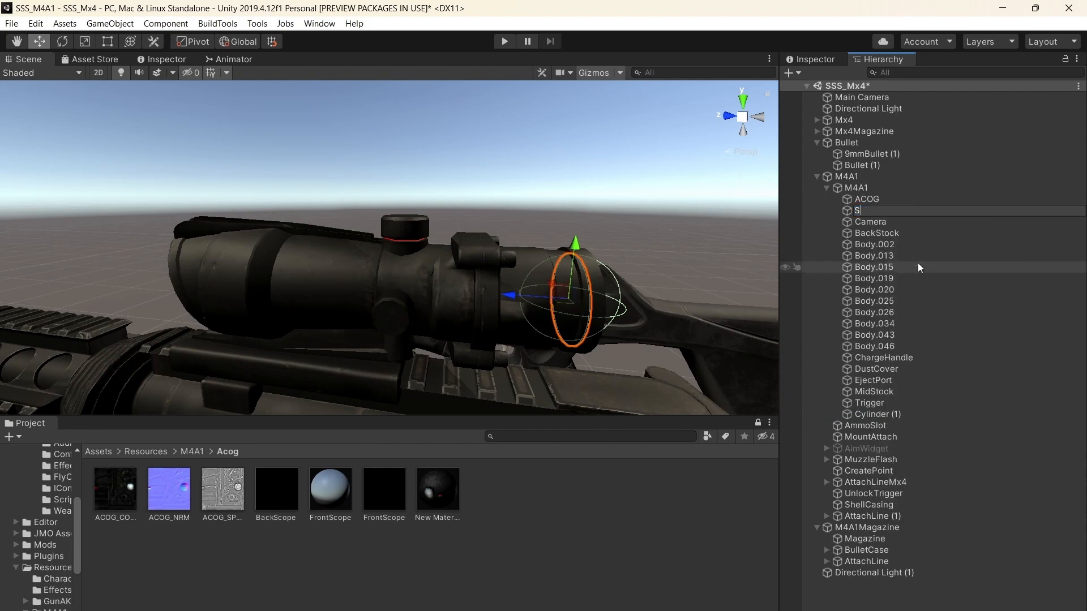
type("copeGlass")
key("Return")
Move the duplicated lens cylinder forward along the scope into the ACOG's front opening, at about Z 0.1592
left_click(867, 412)
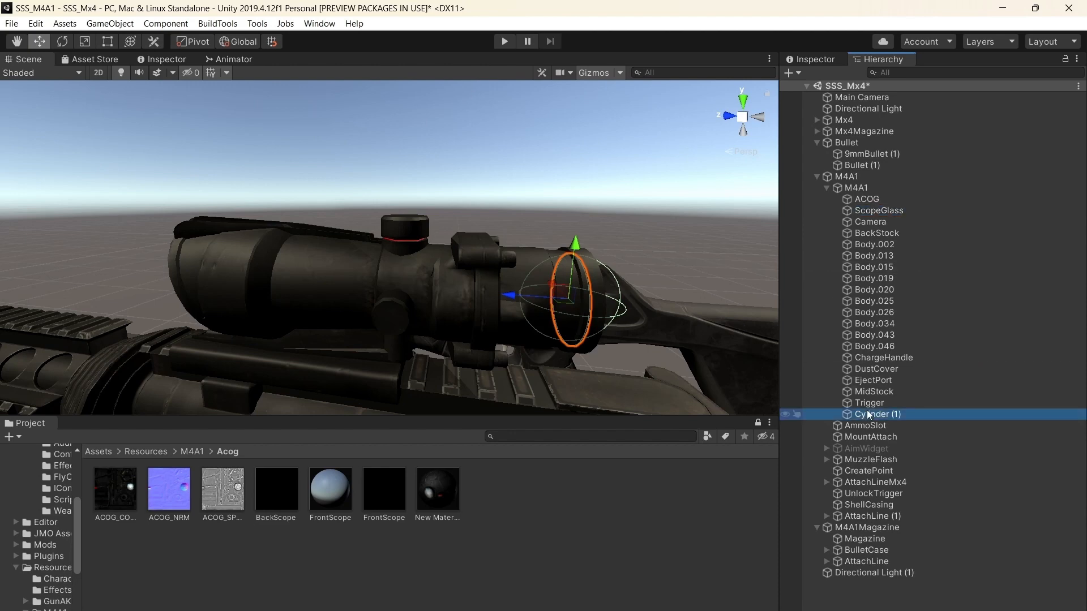
left_click_drag(518, 301, 439, 293)
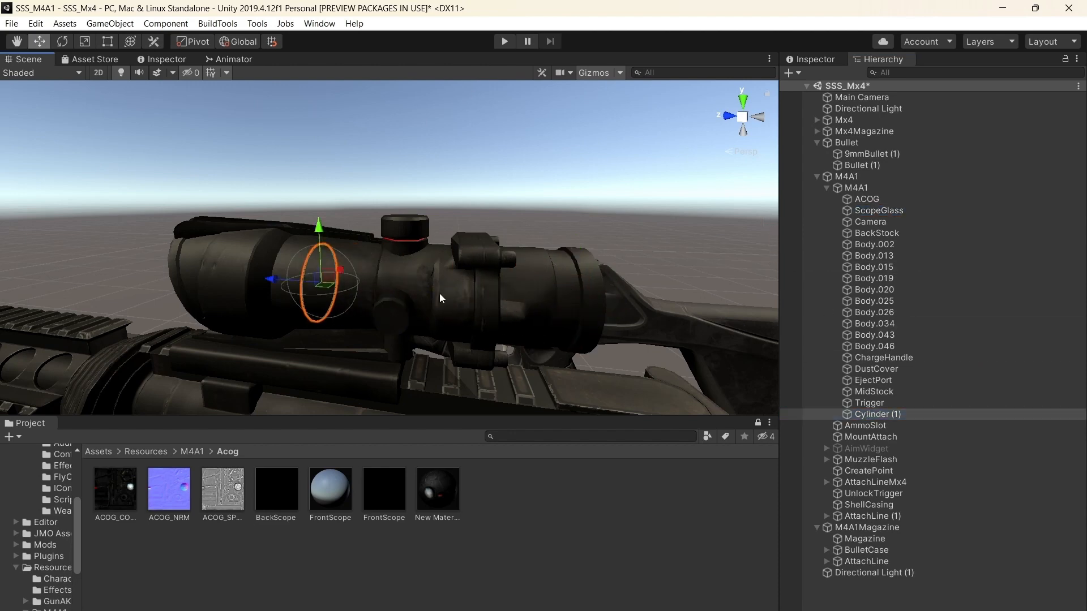
right_click_drag(439, 294, 547, 291)
key("a")
left_click_drag(508, 252, 472, 253)
right_click_drag(474, 254, 538, 265)
key("a")
key("a")
right_click_drag(468, 278, 715, 262)
Set the duplicated cylinder's X and Z scale to 0.038 and check its fit in the front opening
left_click(816, 60)
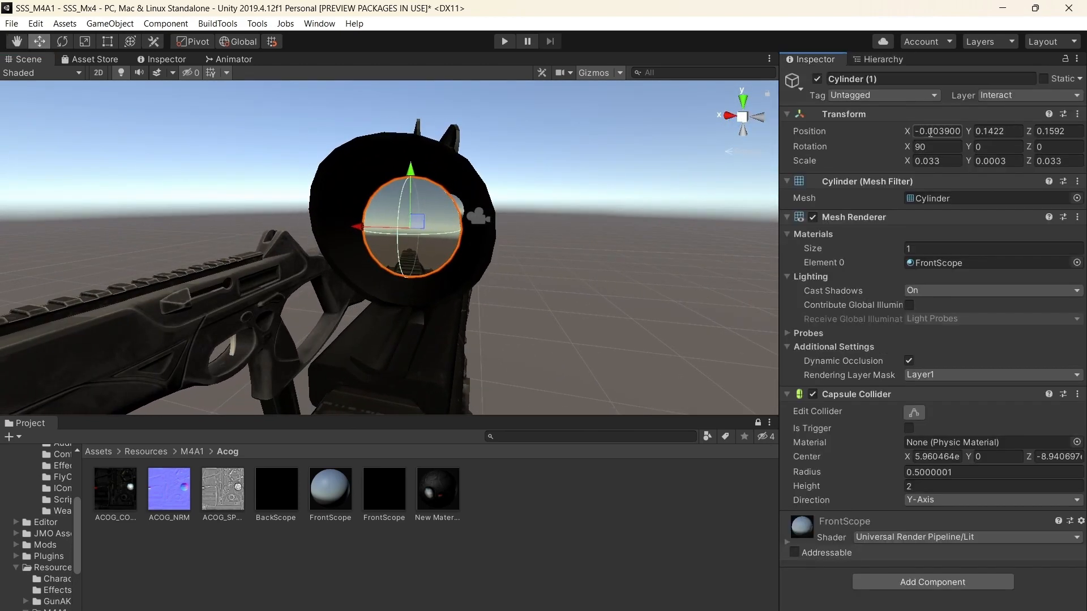
type("7")
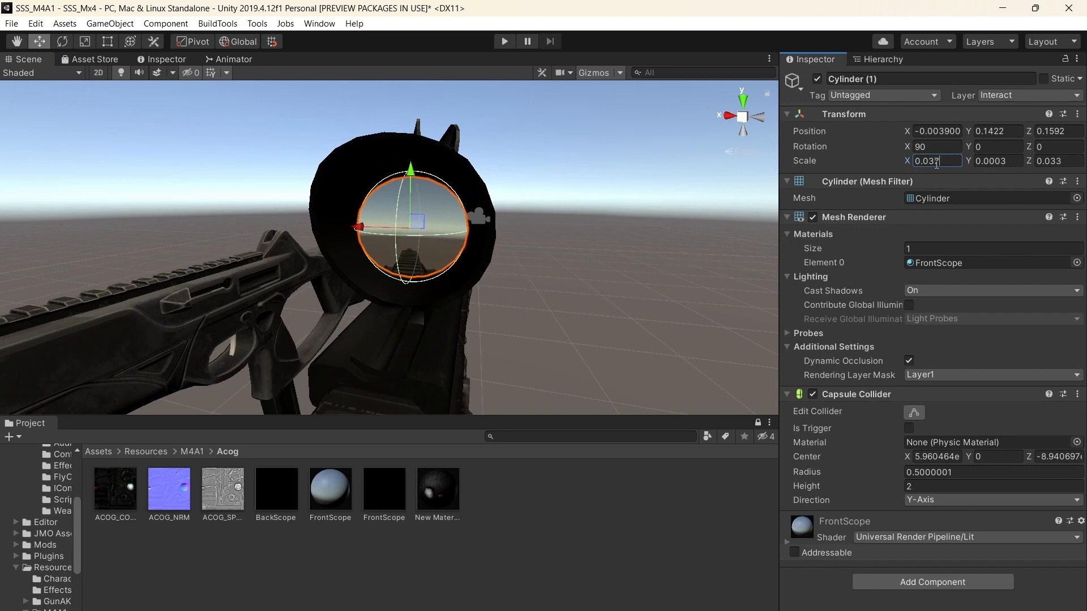
type("8")
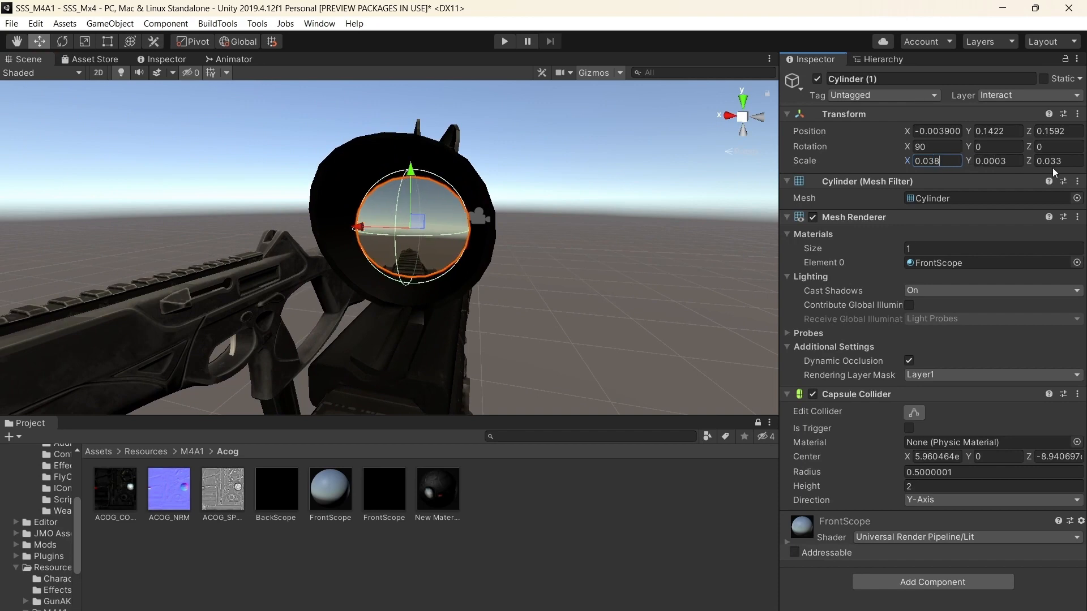
type("8")
right_click_drag(699, 202, 670, 212)
key("a")
key("d")
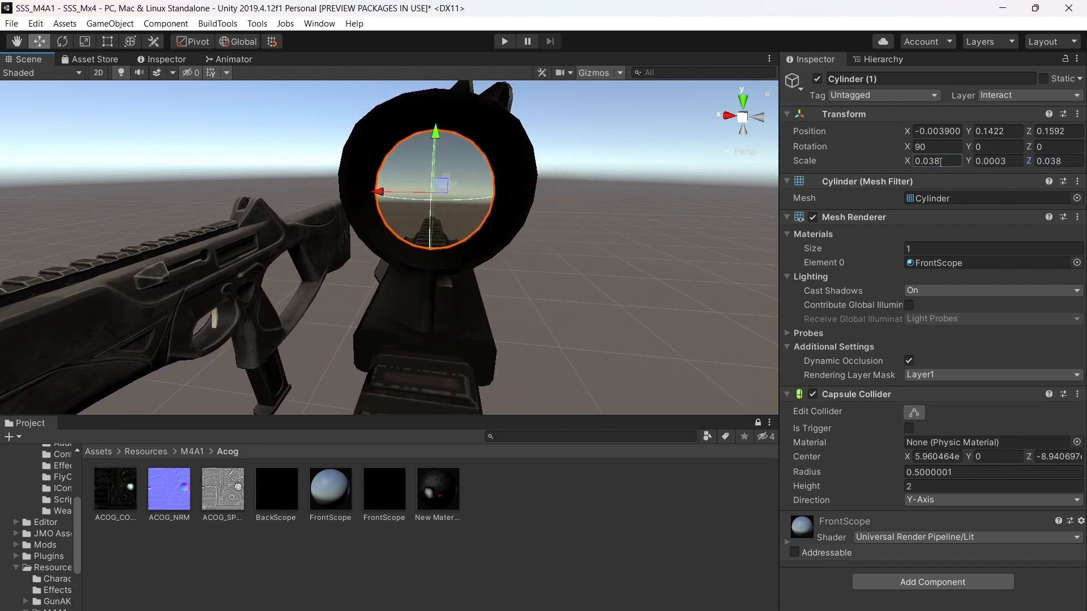
Enlarge the duplicated cylinder to an X and Z scale of 0.04 and check its edges inside the scope
left_click_drag(942, 162, 927, 162)
type("4")
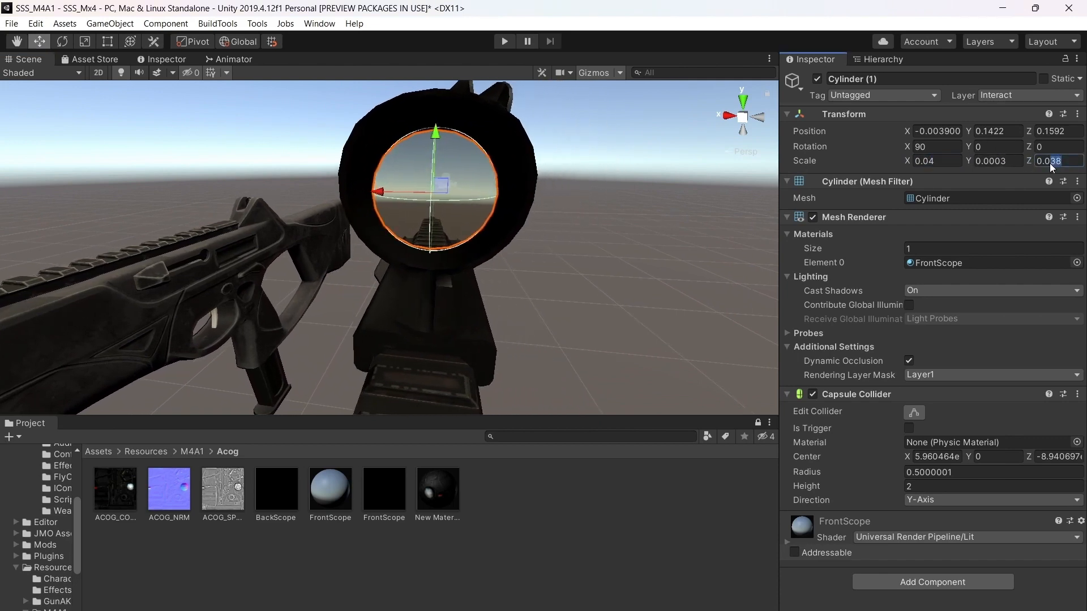
type("4")
right_click_drag(711, 170, 570, 226)
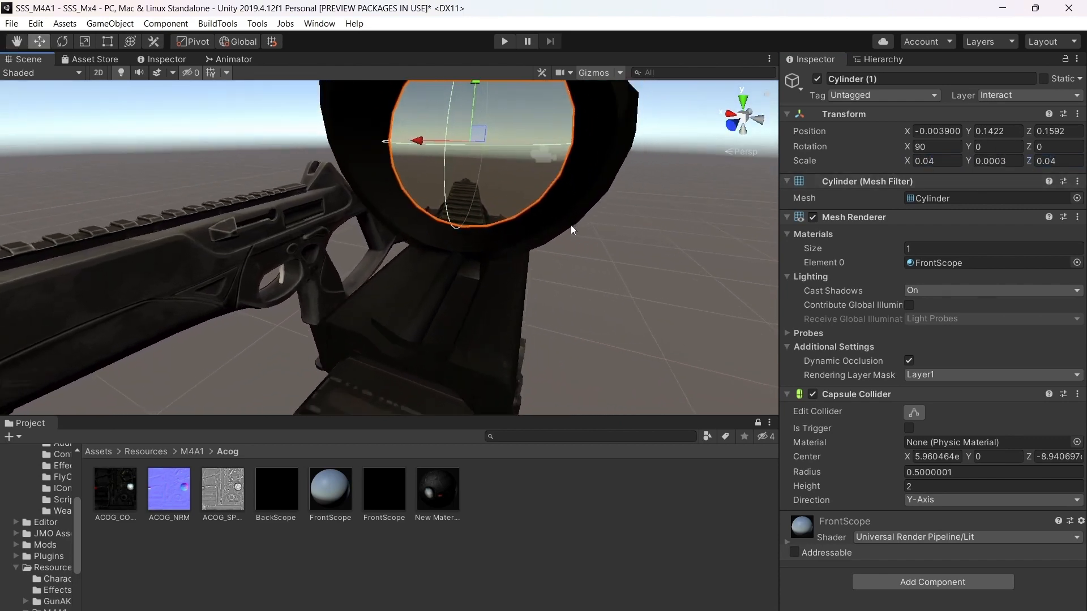
key("Right")
key("Left")
key("Down")
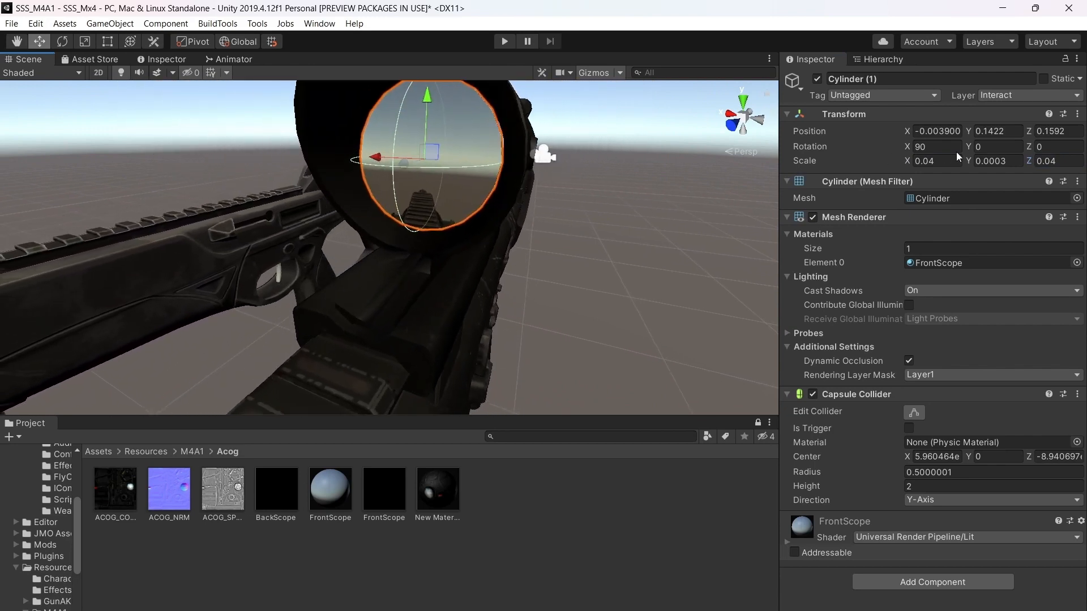
key("Left")
Set the front lens cylinder's X and Z scale to 0.045 and nudge it forward to Z 0.162
left_click(947, 161)
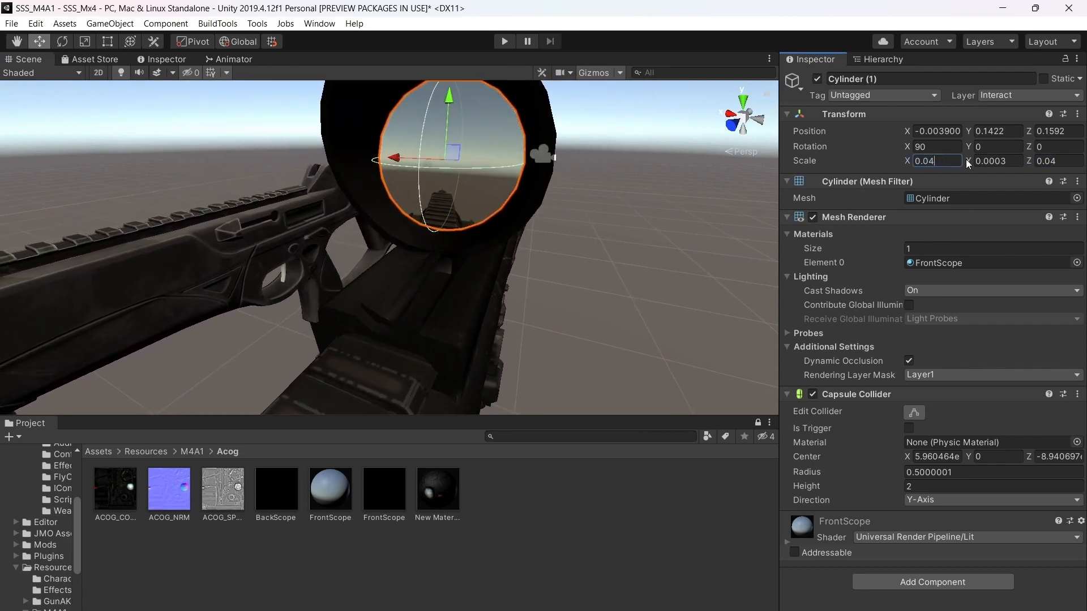
type("5")
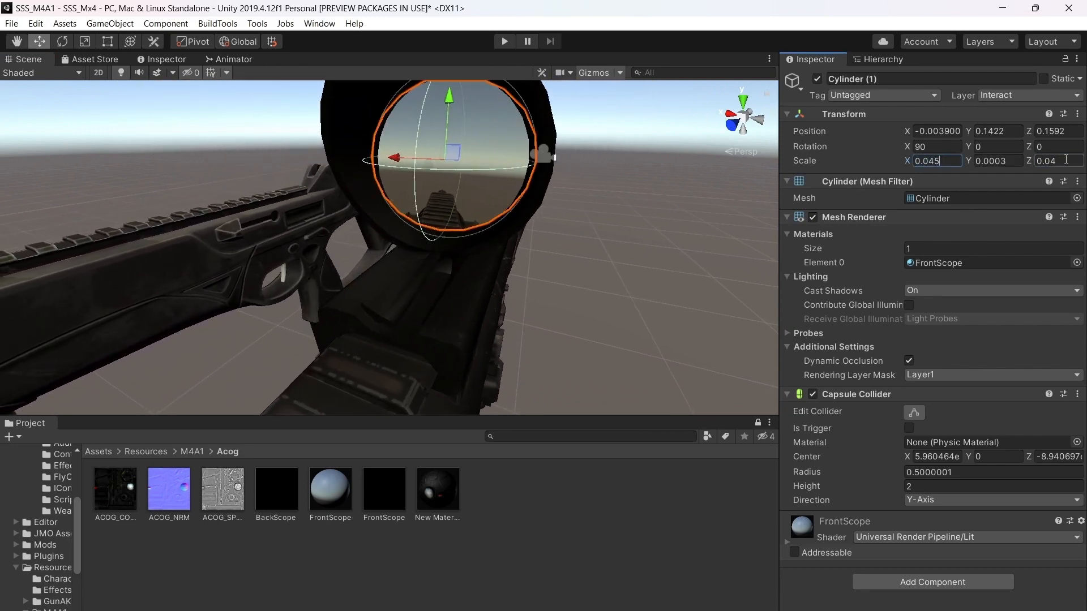
left_click(1075, 161)
type("5")
right_click_drag(491, 208, 490, 195)
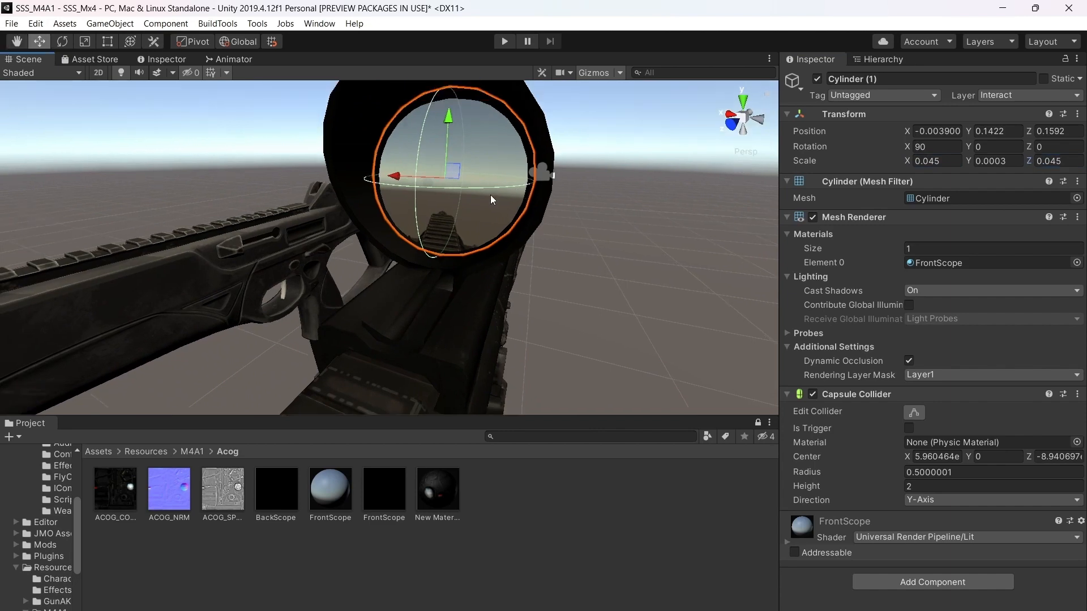
left_click_drag(432, 184, 433, 184)
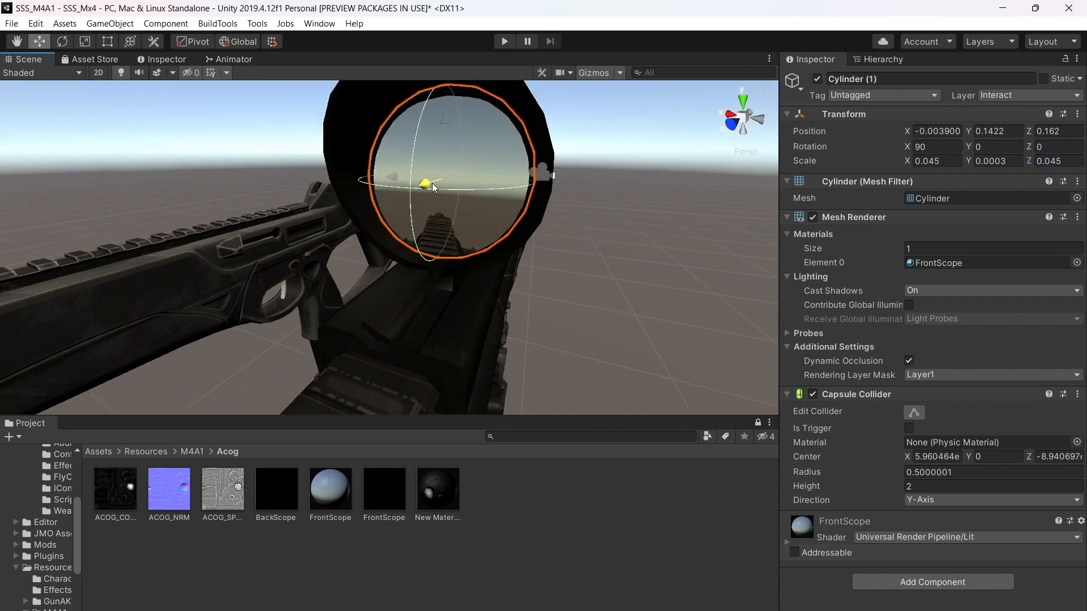
right_click_drag(433, 184, 755, 239)
Create a new material in the Acog folder and set its Render Face to Both
right_click(511, 501)
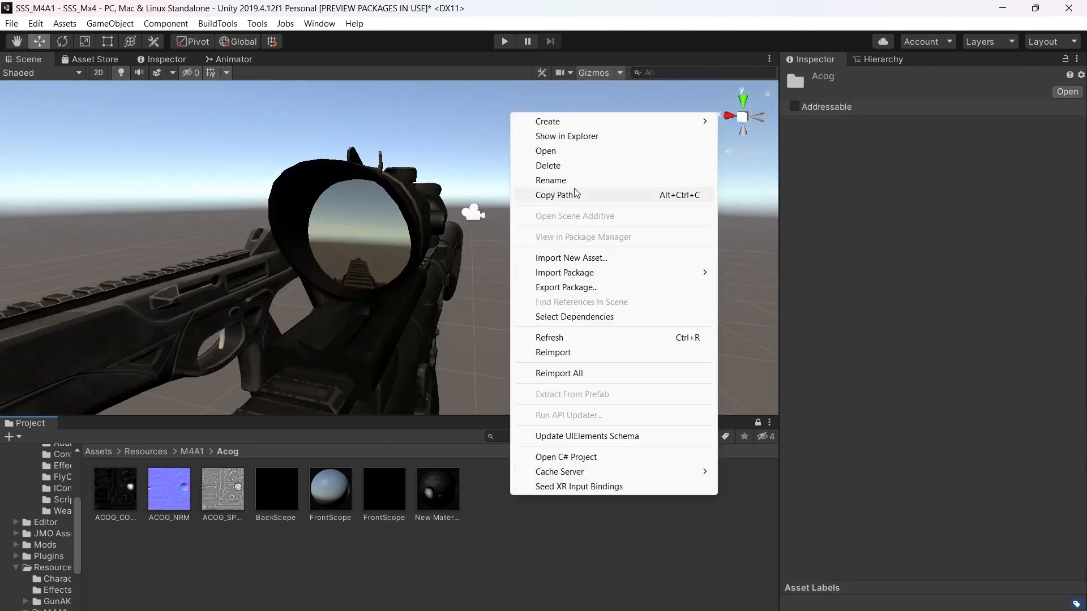
mouse_move(548, 122)
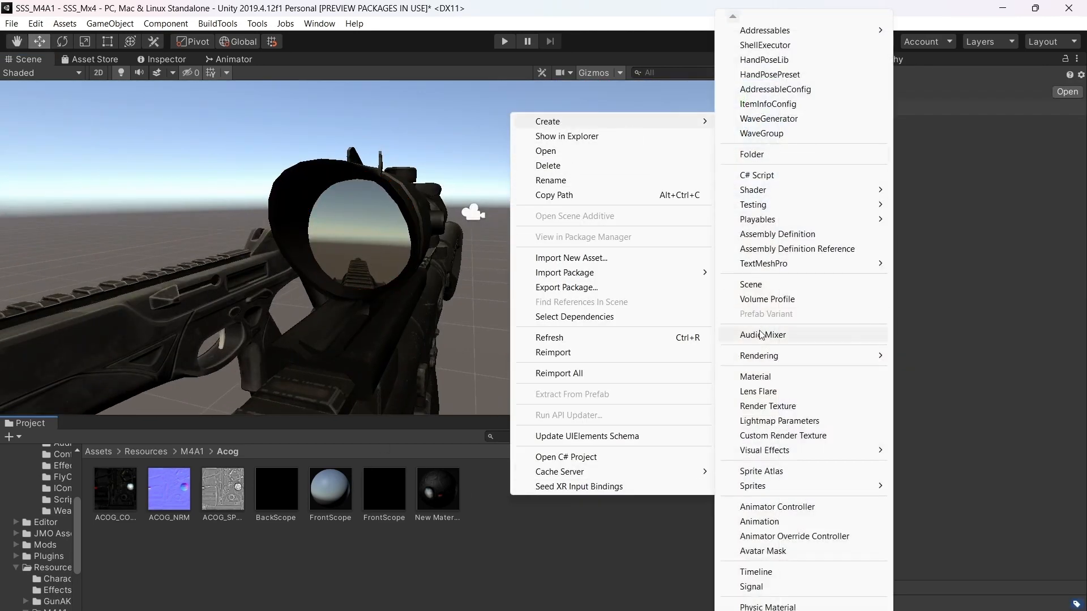
left_click(759, 377)
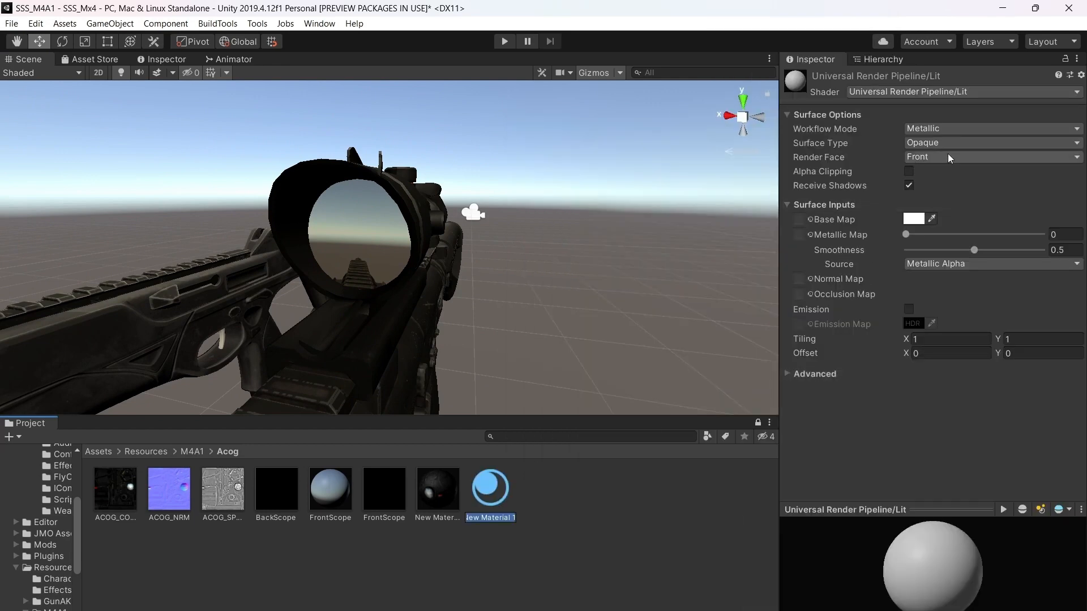
left_click(948, 158)
left_click(942, 168)
left_click(937, 214)
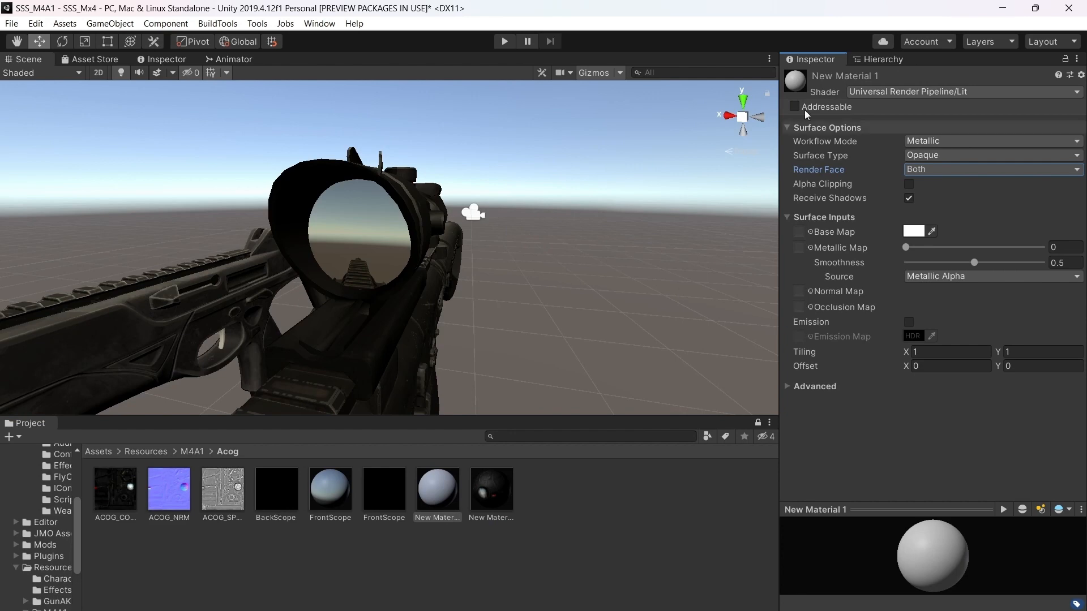
Duplicate the scope Camera and set the copy's Y rotation to 180
left_click(897, 60)
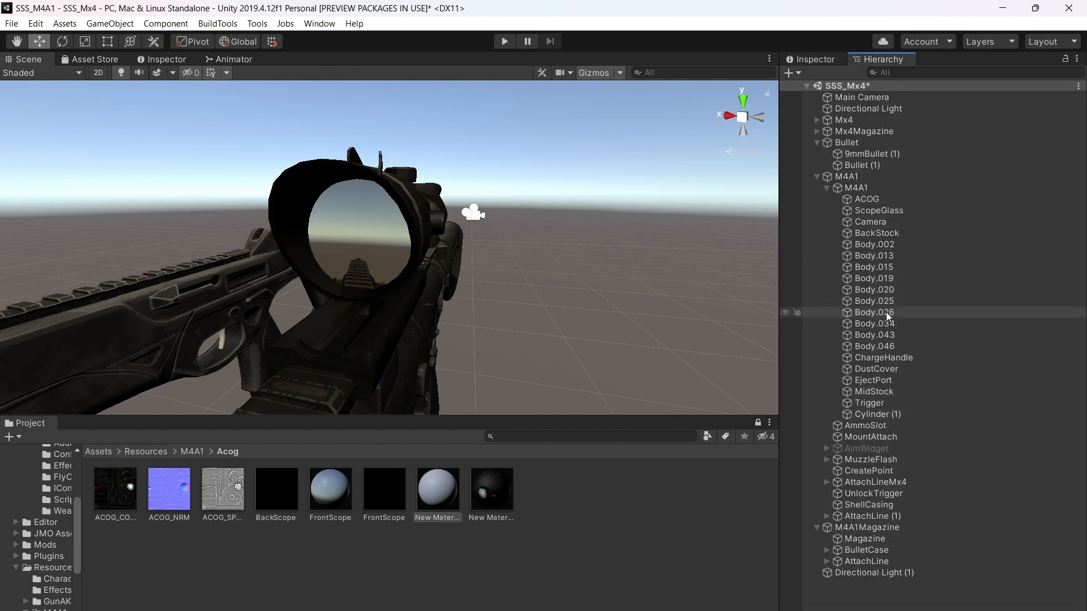
double_click(870, 221)
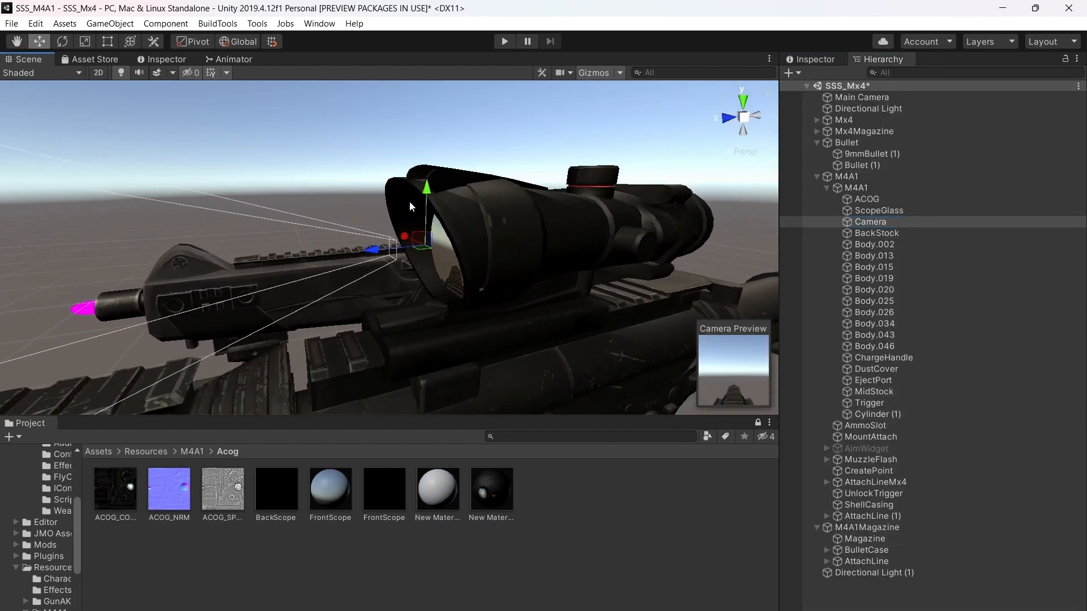
key("ctrl+d")
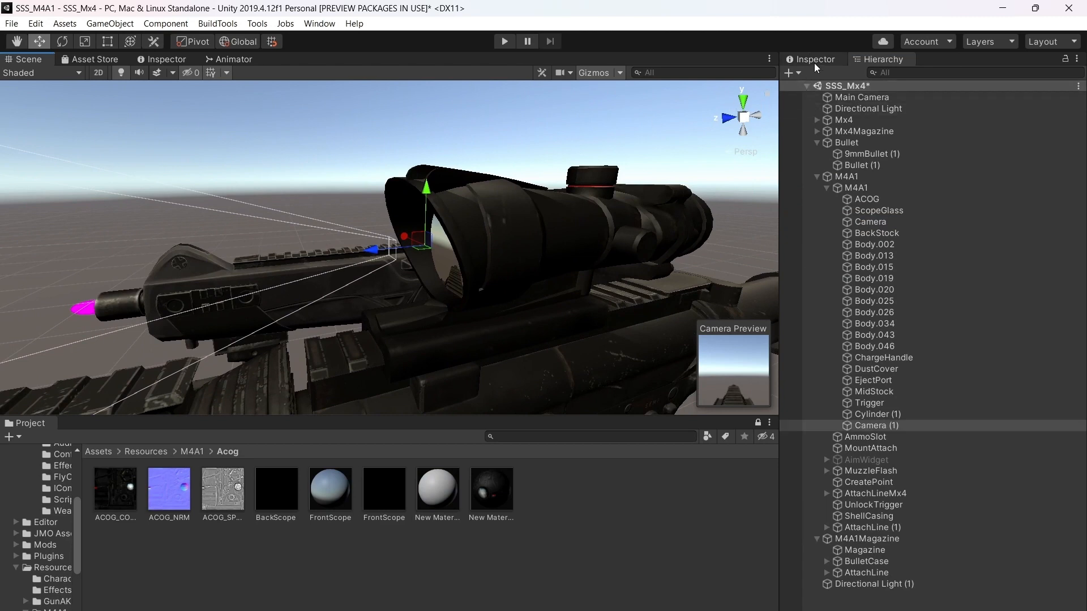
left_click(814, 60)
left_click(988, 147)
type("-17.1")
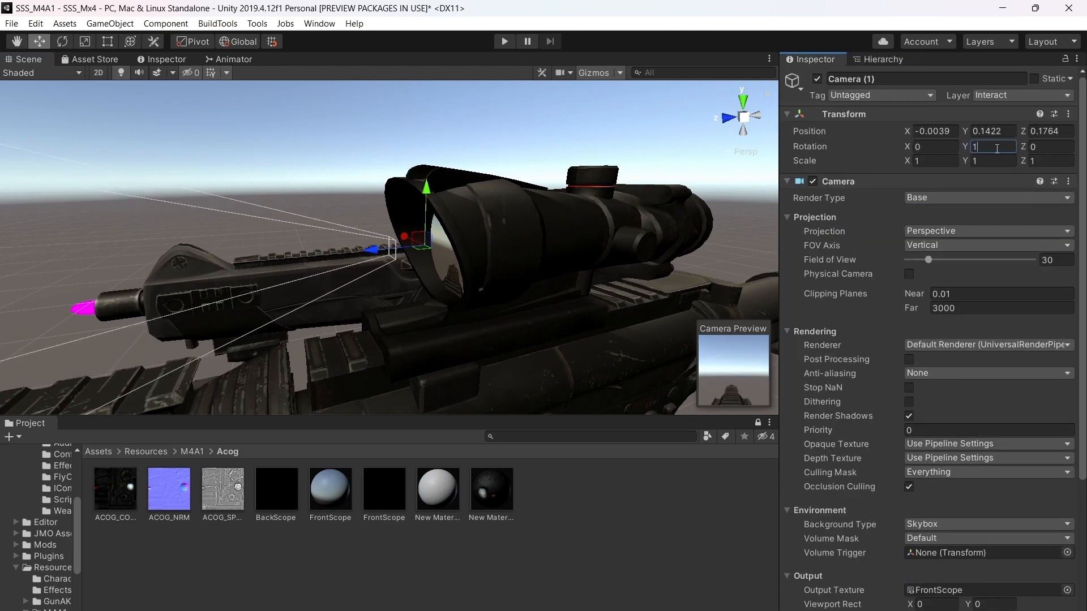
type("180")
Move the duplicated camera back to the scope's rear end and set its Field of View to 50
left_click_drag(378, 252, 448, 247)
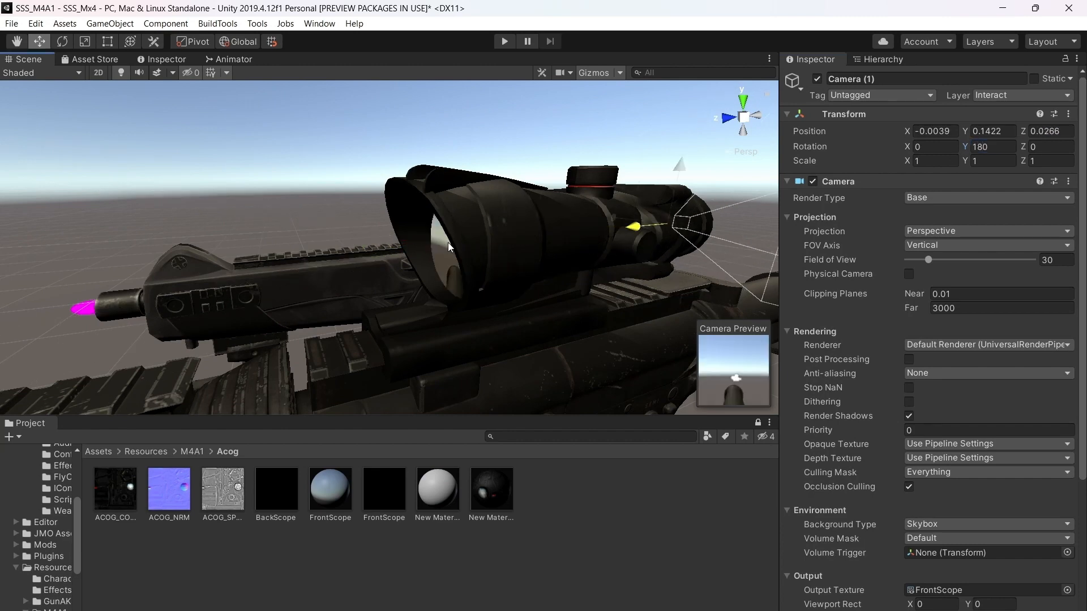
mouse_move(934, 260)
left_mouse_down()
mouse_move(925, 259)
mouse_move(943, 261)
left_mouse_up()
right_click_drag(583, 256, 481, 261)
key("w")
key("d")
key("d")
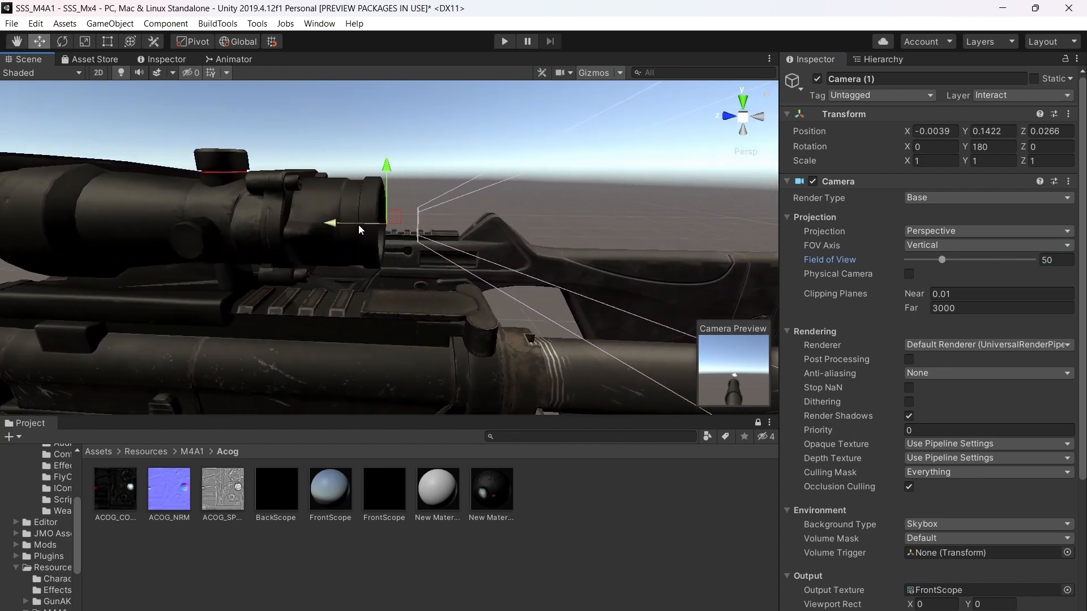
left_click_drag(358, 226, 302, 225)
Set the rear-facing camera's Output Texture to the BackScope render texture
right_click_drag(348, 223, 400, 218)
key("a")
scroll(931, 465, "down", 5)
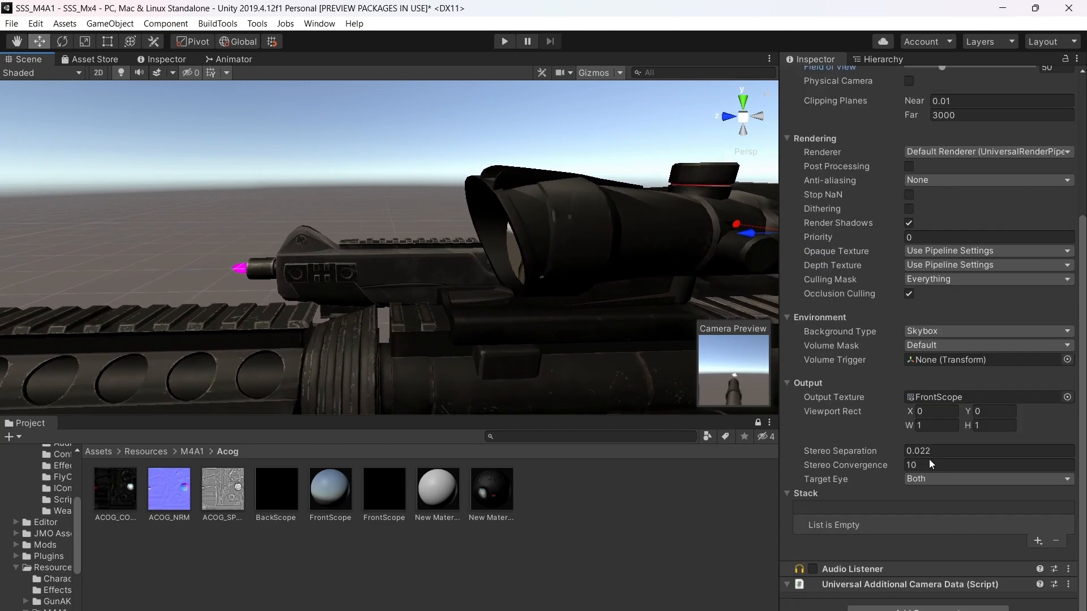
left_click(1067, 397)
left_click(937, 400)
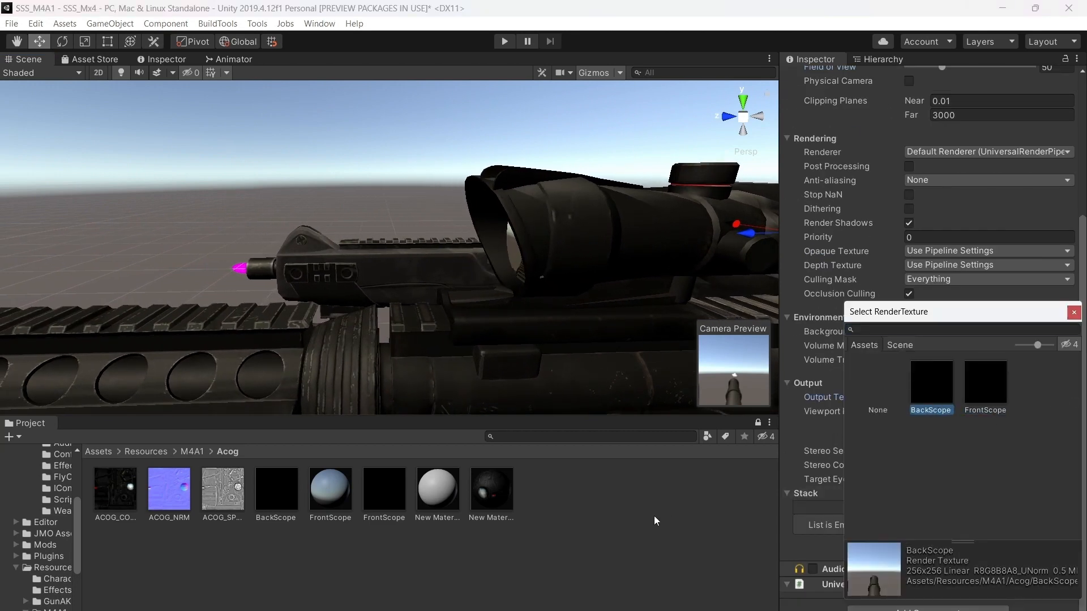
key("Return")
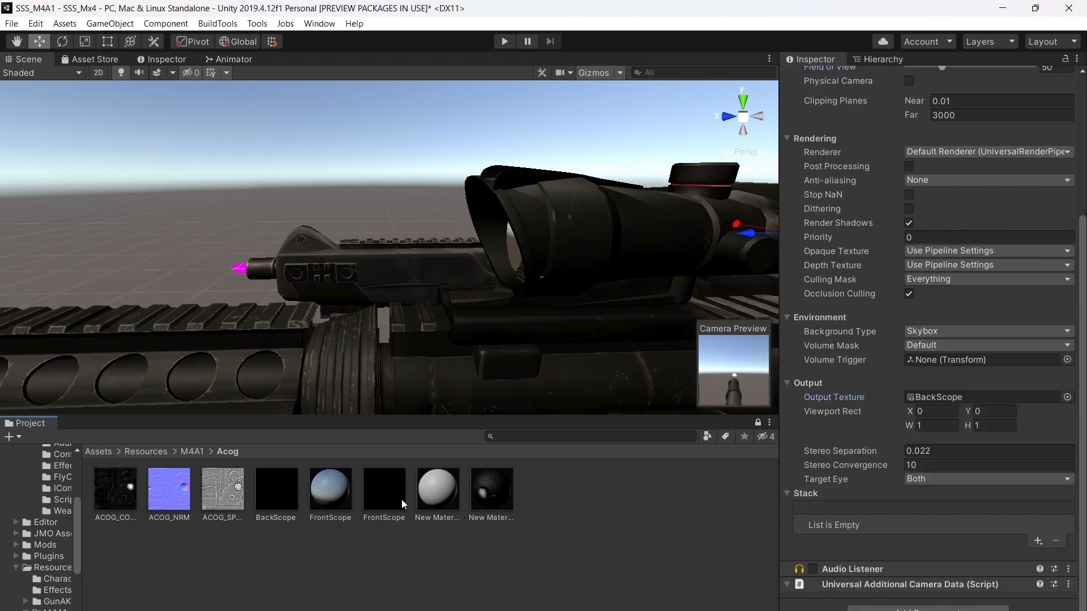
Rename the new double-sided material in the Acog folder as BackScope
left_click(283, 502)
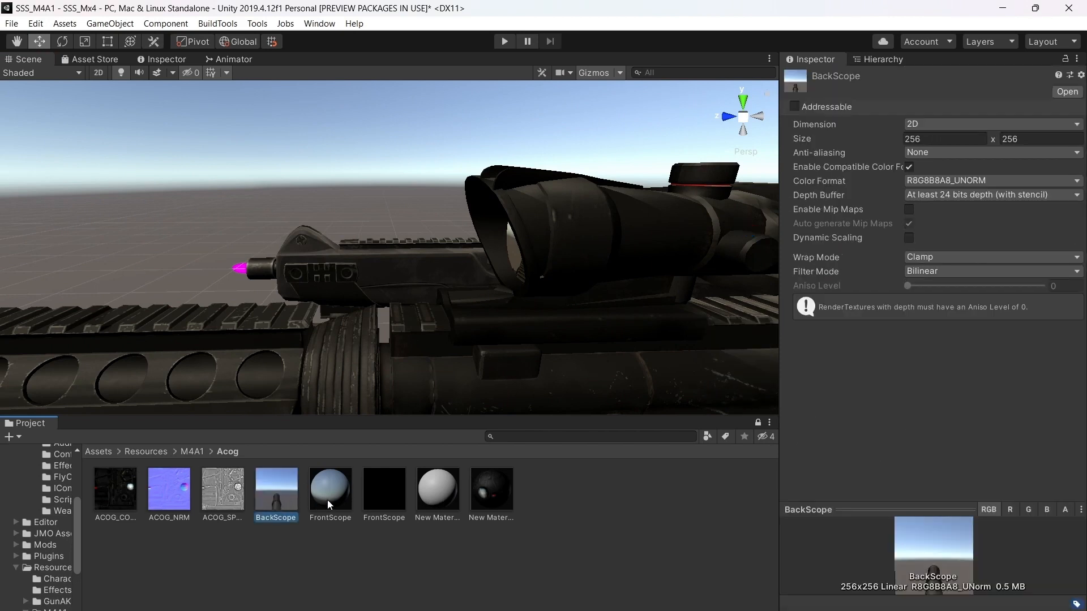
left_click(433, 503)
right_click(432, 503)
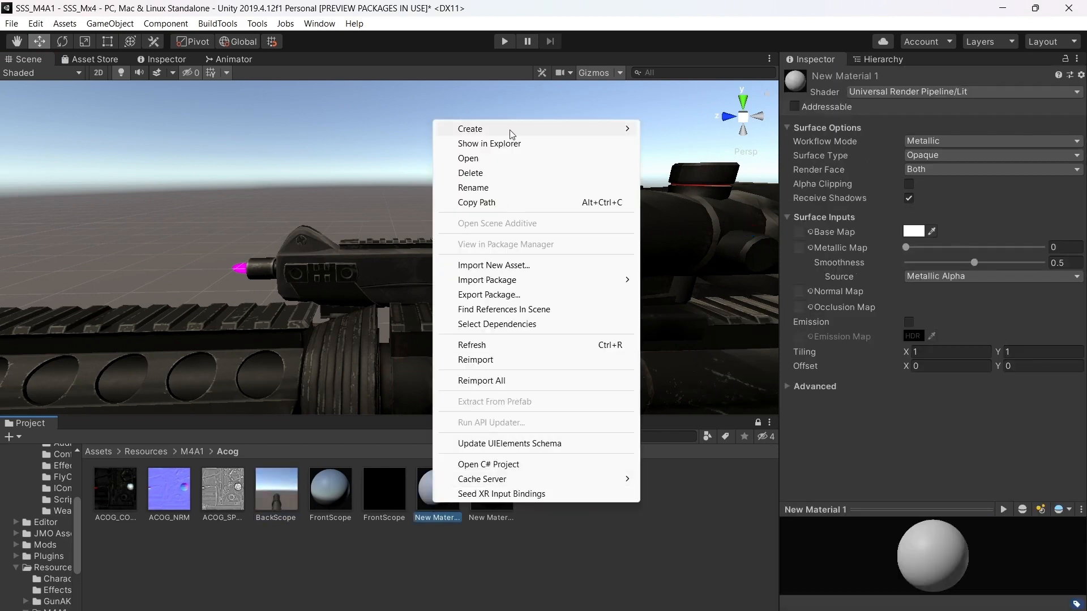
left_click(453, 173)
left_click(634, 354)
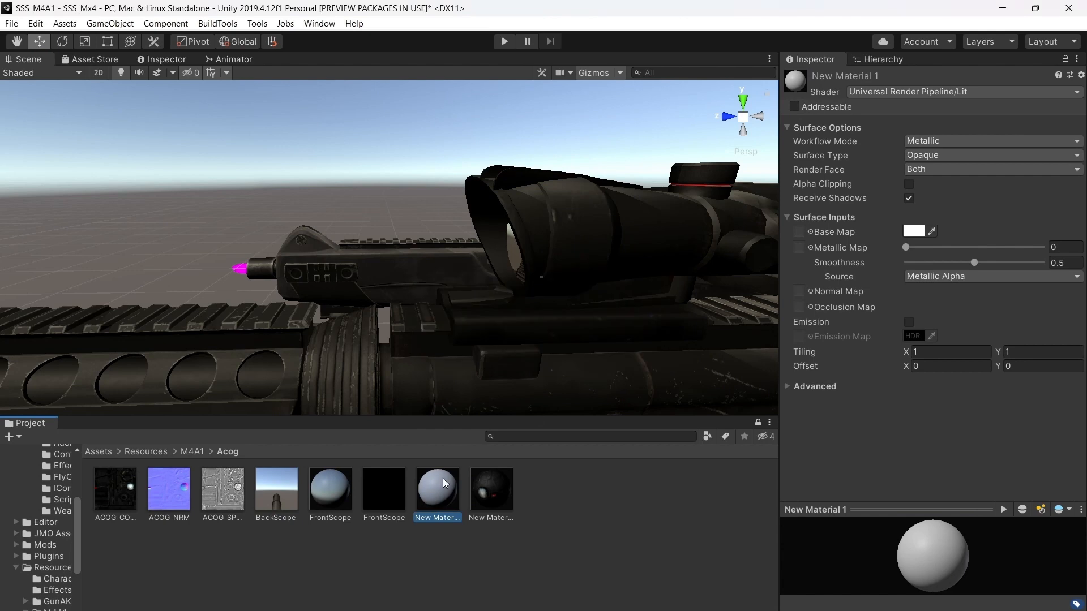
right_click(442, 480)
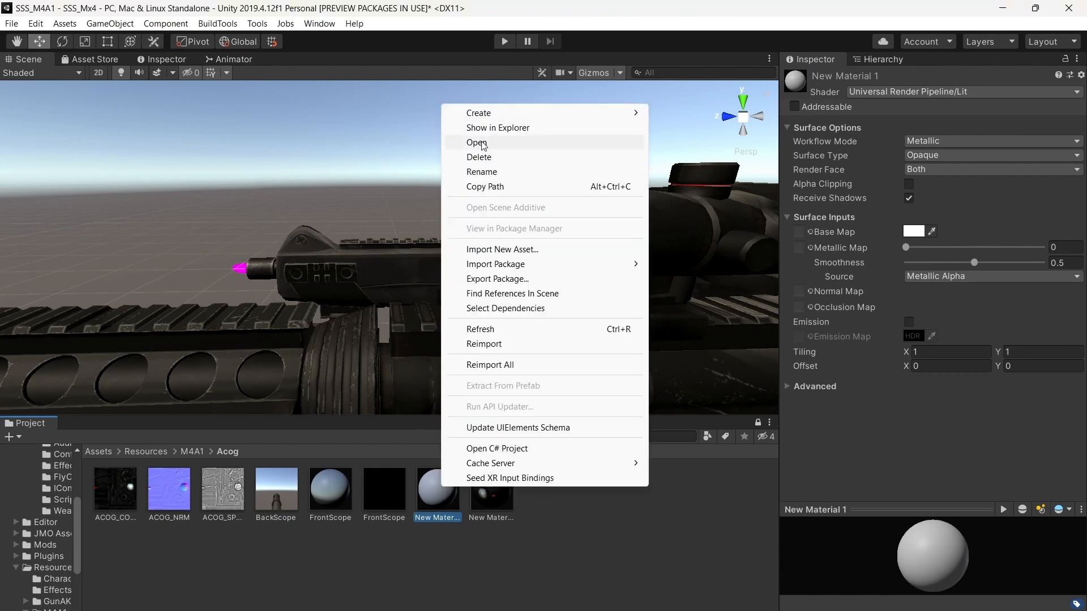
left_click(482, 172)
type("B")
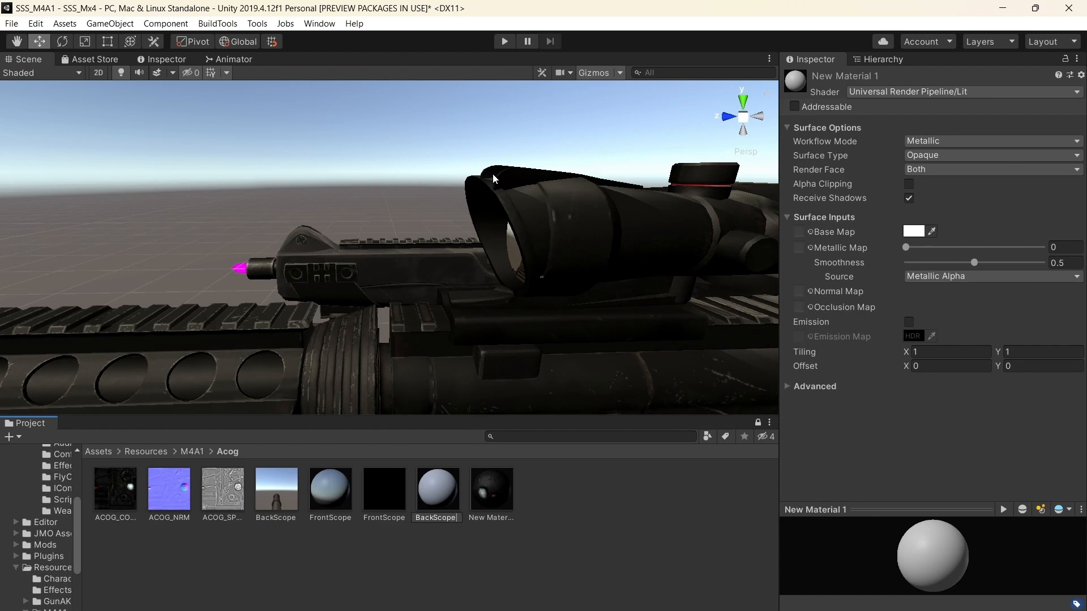
type("ackScope")
key("Return")
Assign the BackScope render texture as the BackScope material's Base Map and apply that material to the front lens cylinder
left_click_drag(330, 494, 799, 232)
left_click_drag(281, 486, 518, 265)
Examine the lens discs and their images from behind the scope
right_click_drag(516, 264, 433, 266)
key("a")
key("d")
key("a")
key("Left")
key("Right")
key("d")
key("w")
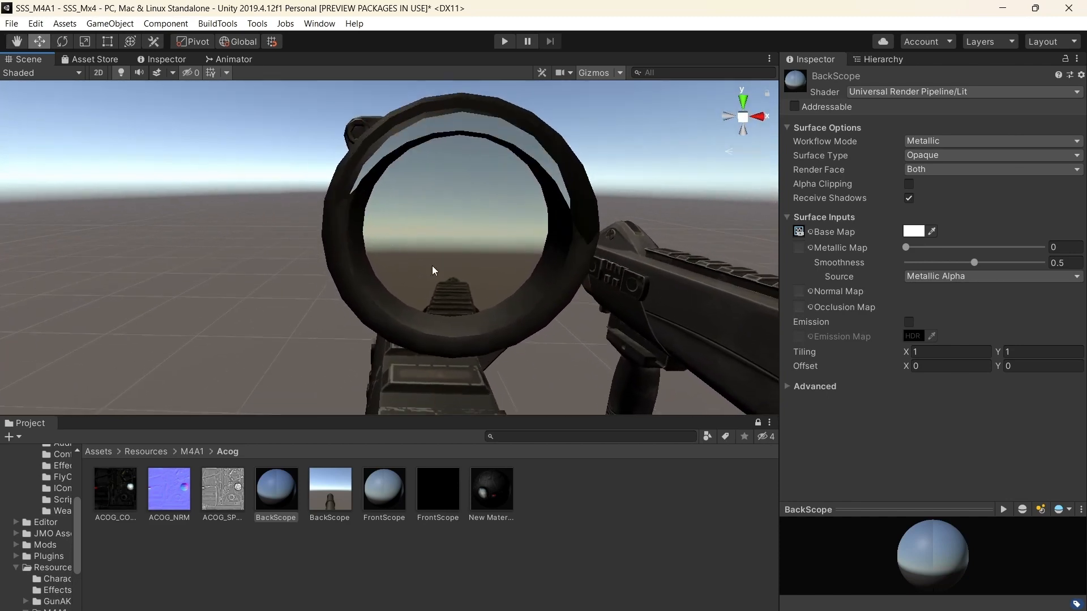
scroll(433, 266, "down", 3)
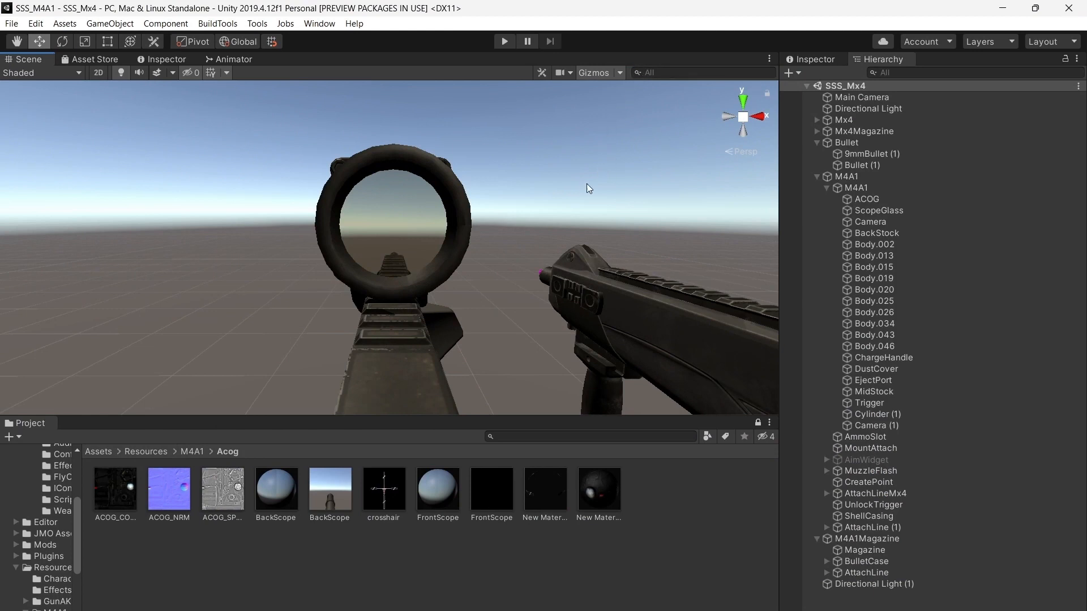
right_click_drag(587, 184, 576, 166)
key("Left")
key("Right")
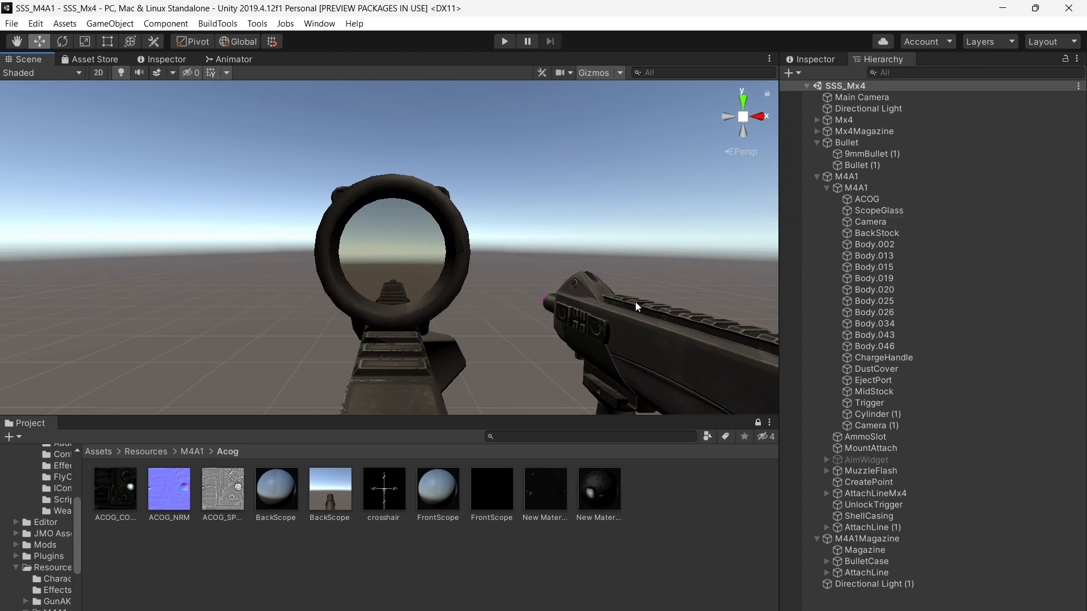
right_click_drag(535, 243, 593, 270)
key("Up")
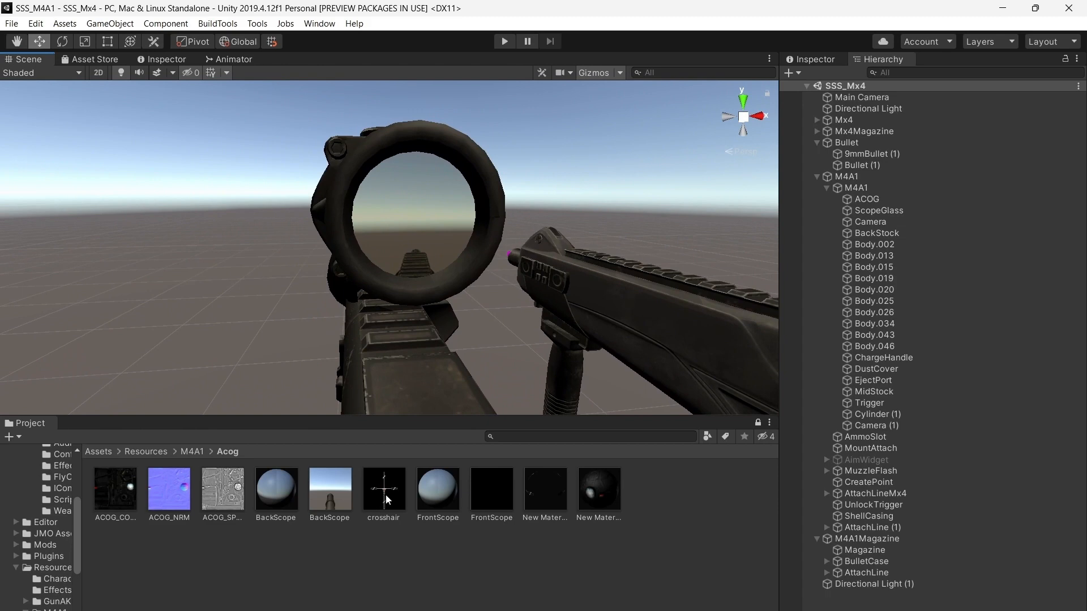
right_click(638, 501)
mouse_move(725, 123)
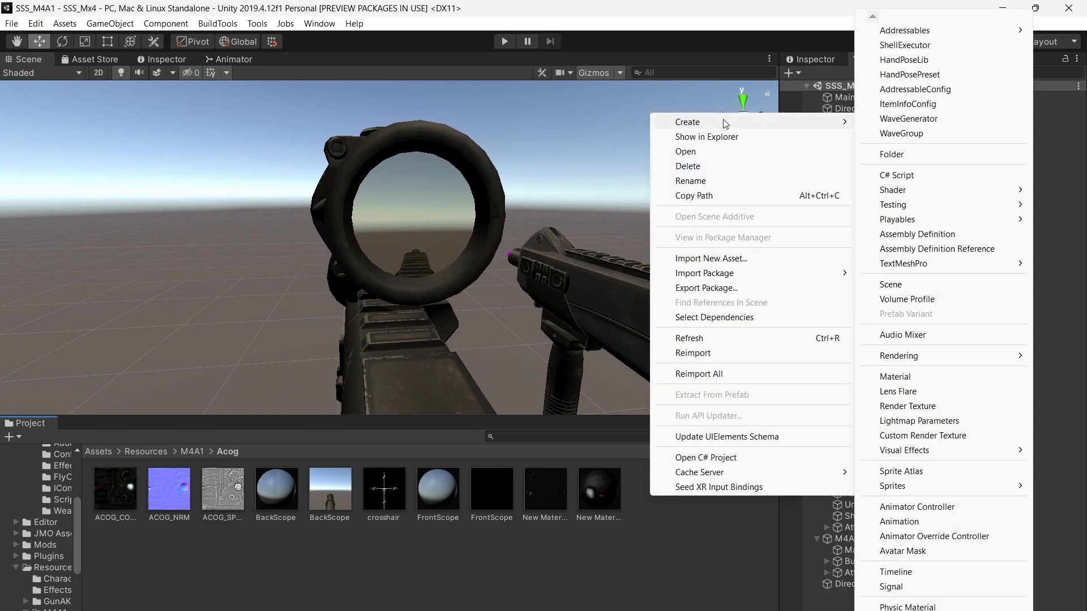
left_click(906, 377)
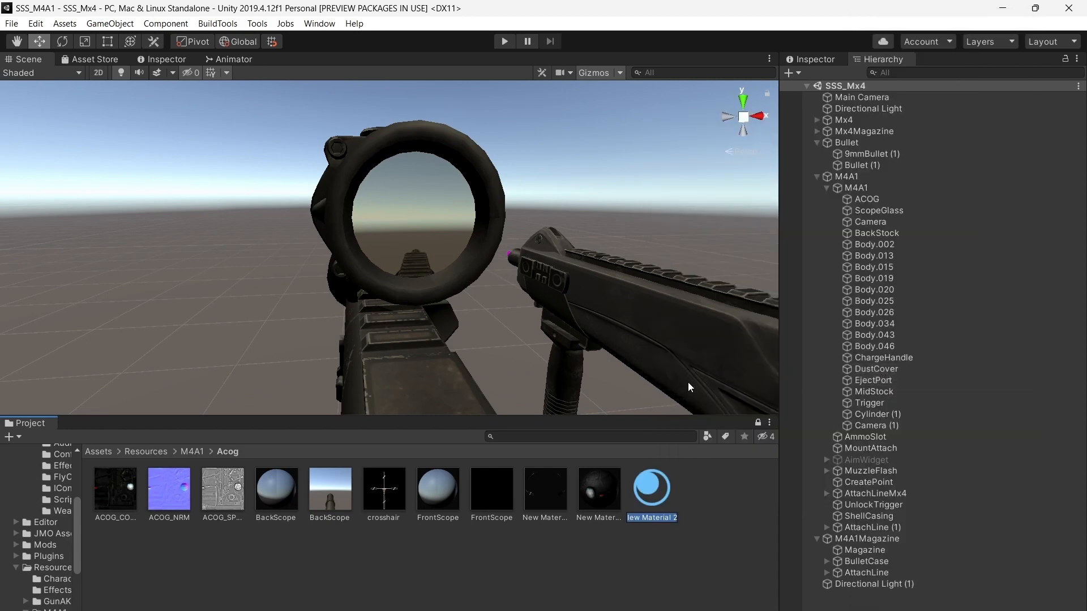
right_click(652, 496)
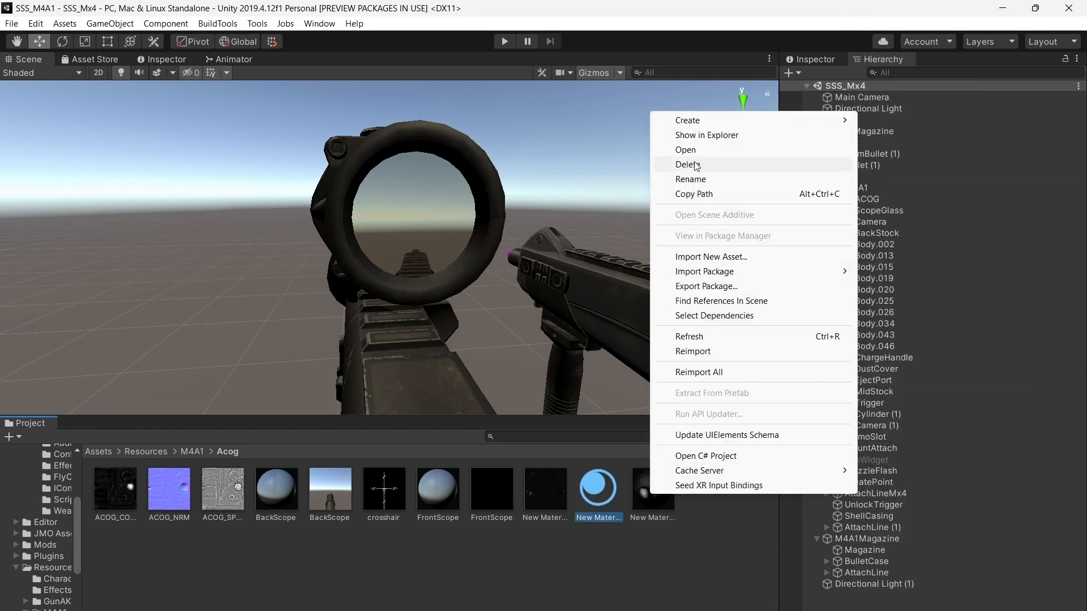
left_click(687, 164)
left_click(579, 354)
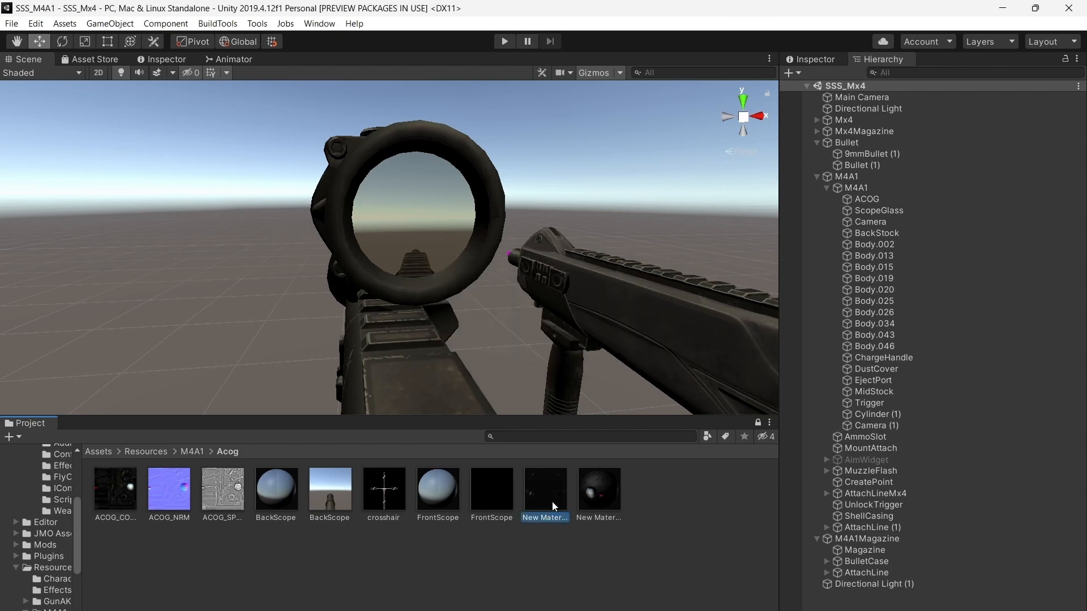
Duplicate the ScopeGlass disc under M4A1 and rename the copy Crosshair
left_click(844, 58)
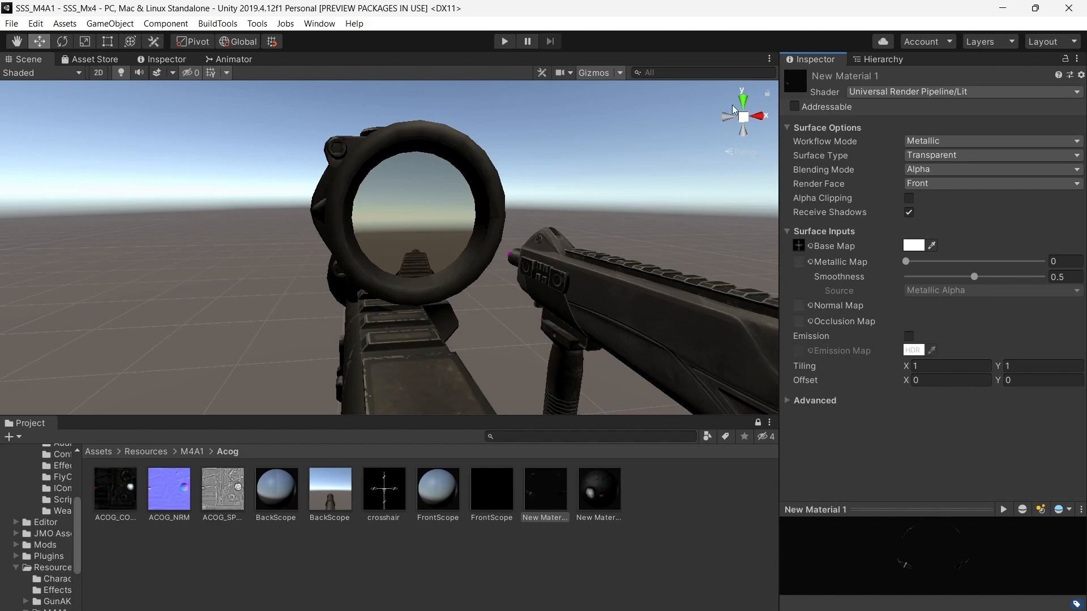
left_click(877, 59)
left_click(866, 211)
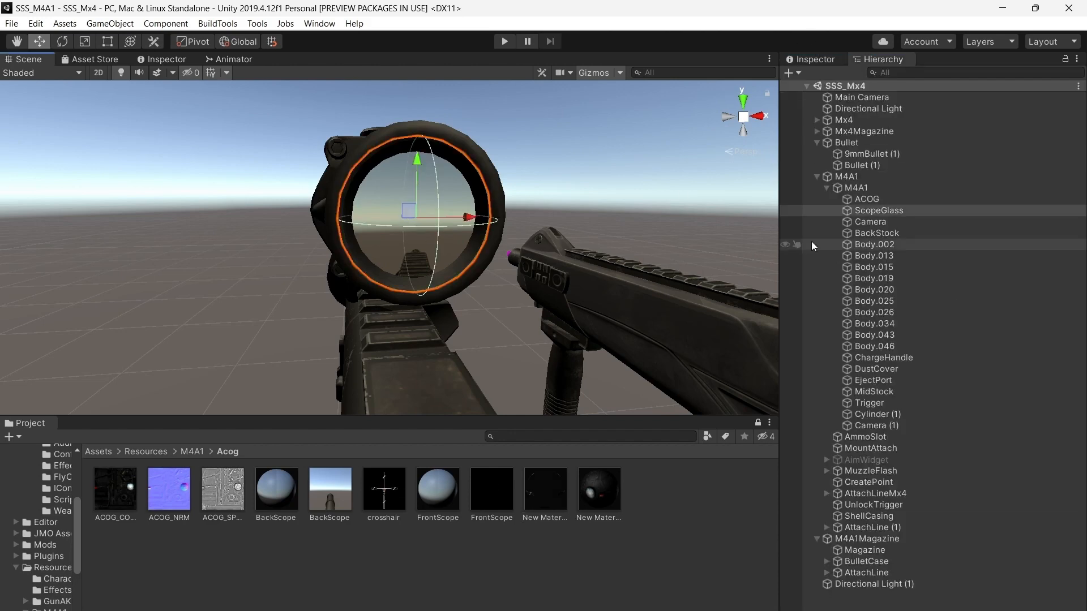
key("ctrl+d")
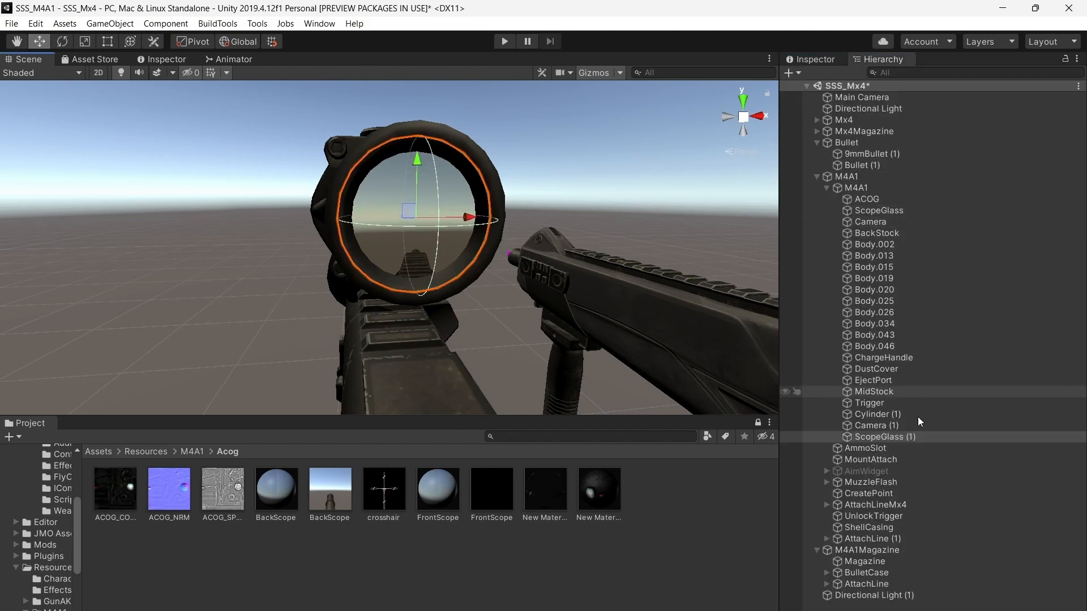
right_click(875, 437)
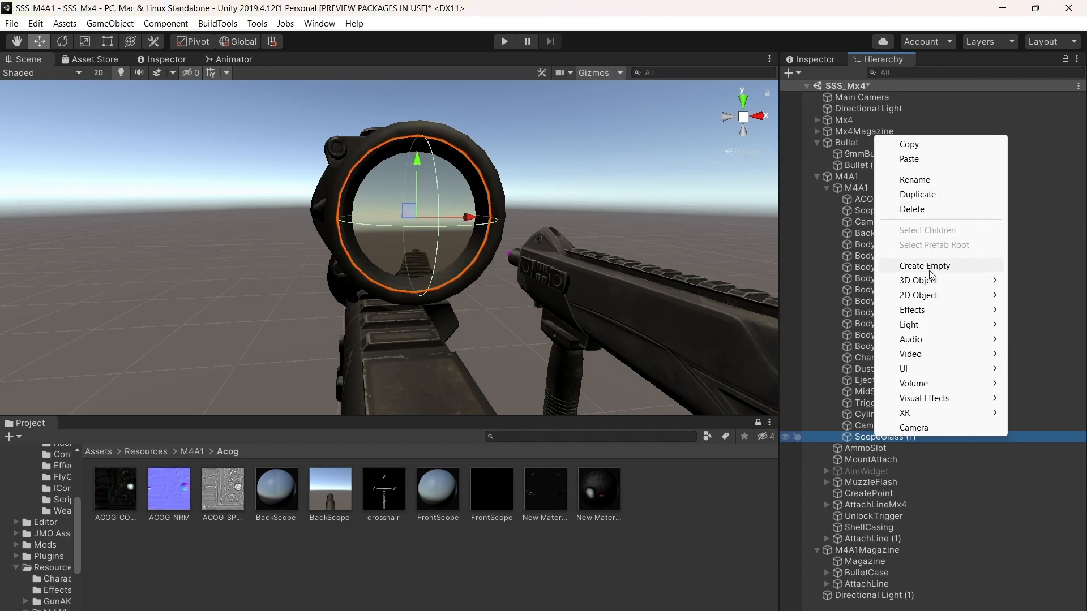
left_click(915, 180)
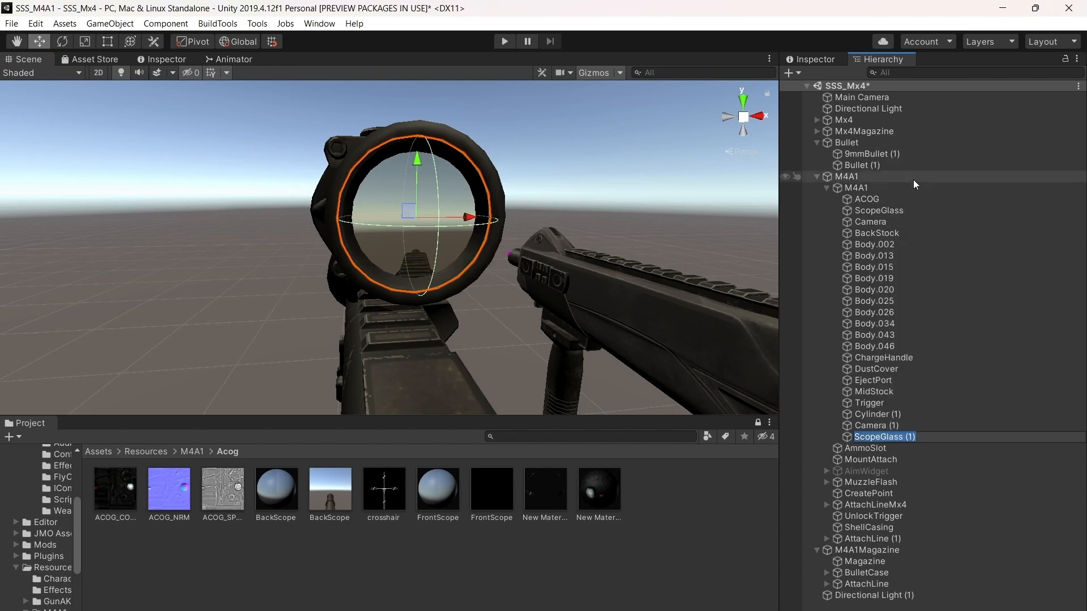
type("Crosshair")
key("Return")
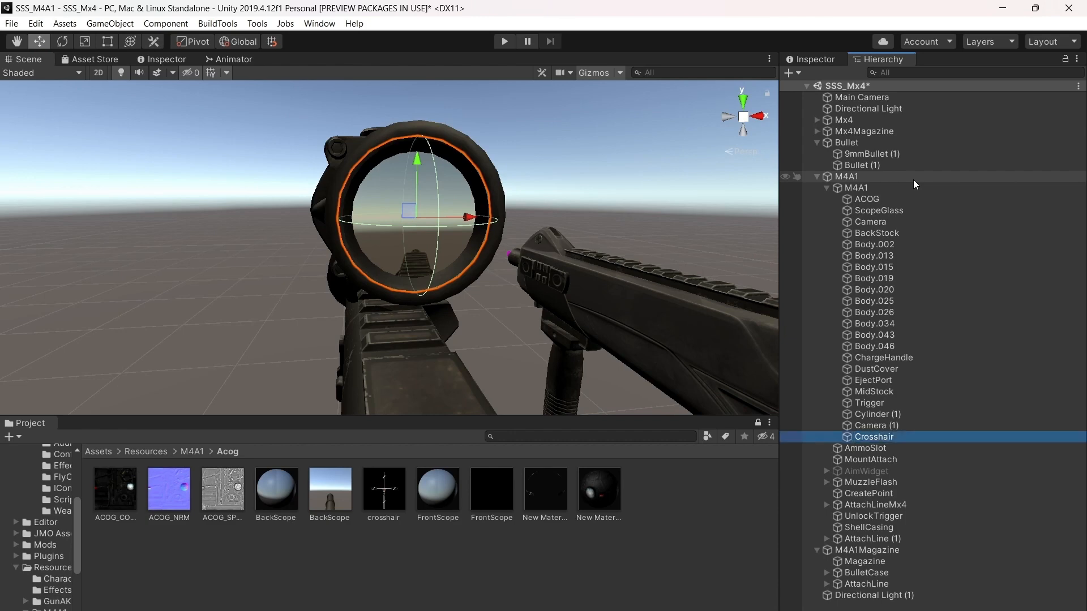
Disable the Capsule Collider on the Crosshair disc
right_click_drag(508, 194, 542, 199)
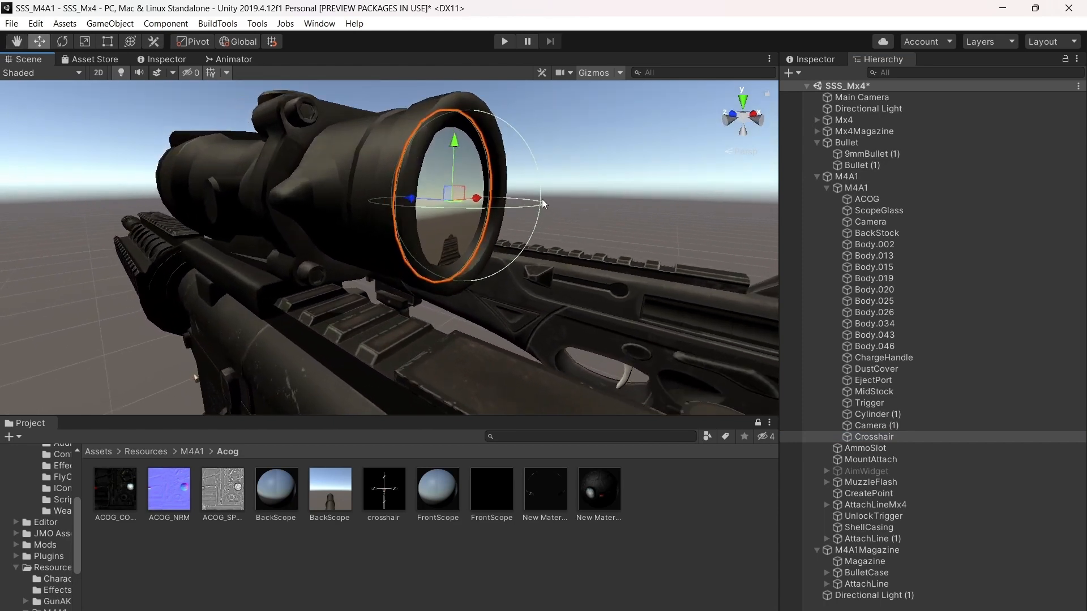
left_click(831, 62)
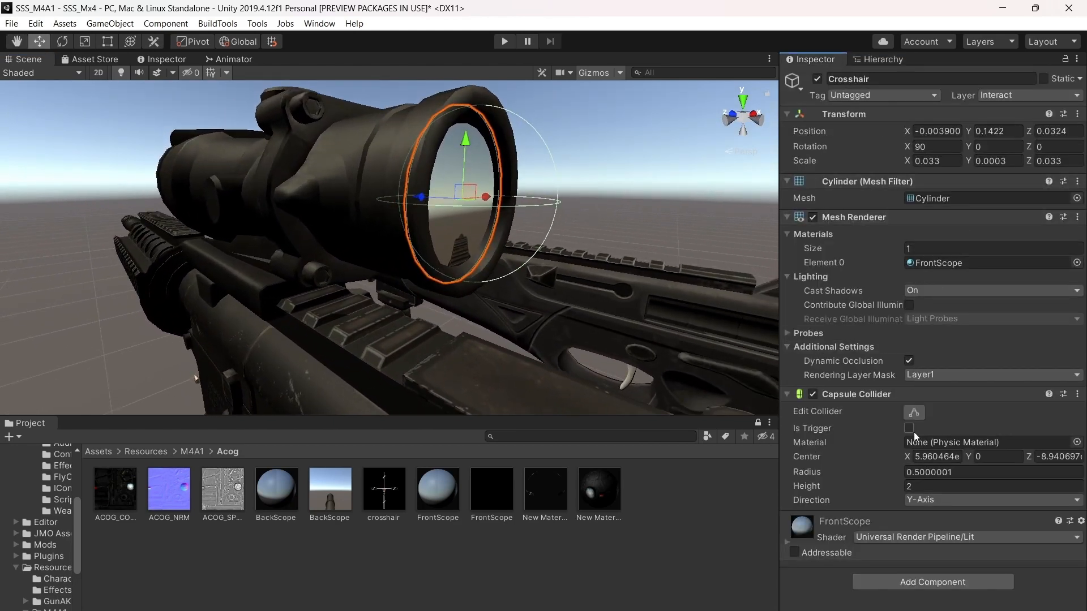
left_click(813, 394)
left_click(883, 59)
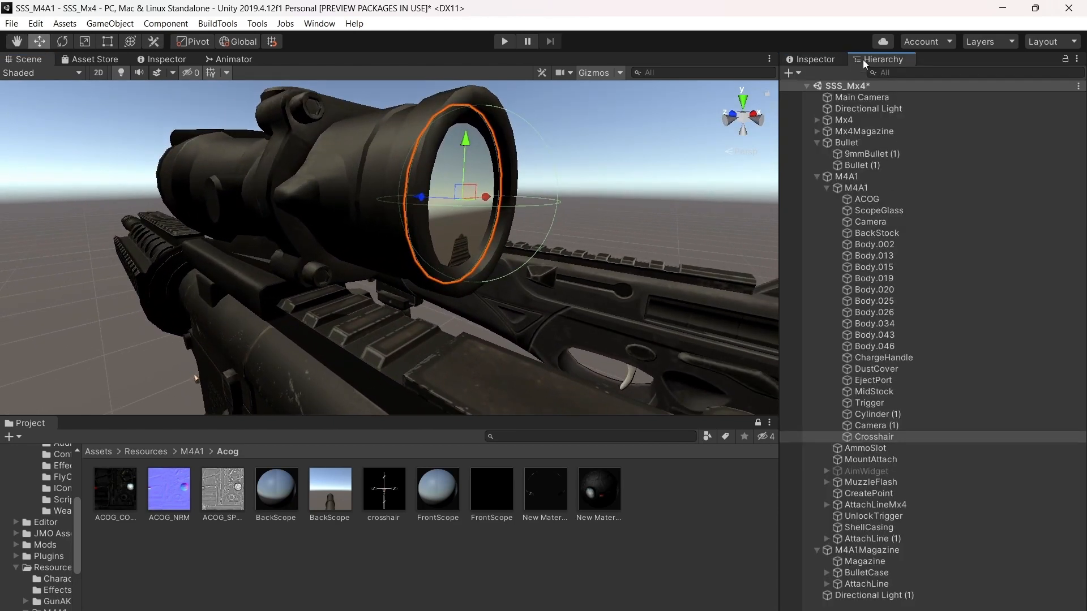
Turn off the Capsule Collider on the original ScopeGlass disc as well
left_click(872, 426)
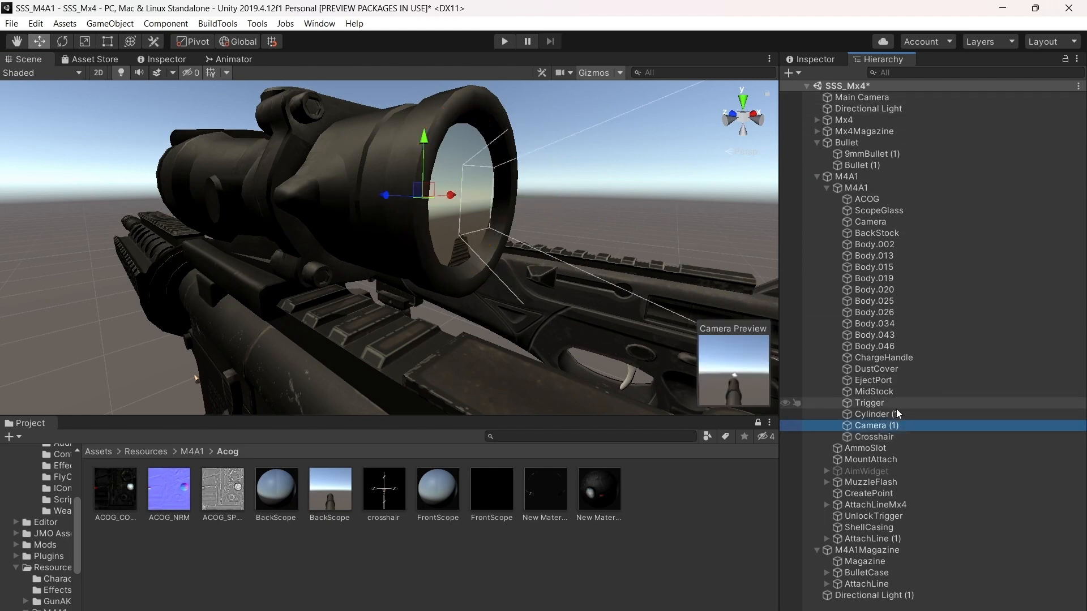
left_click(887, 415)
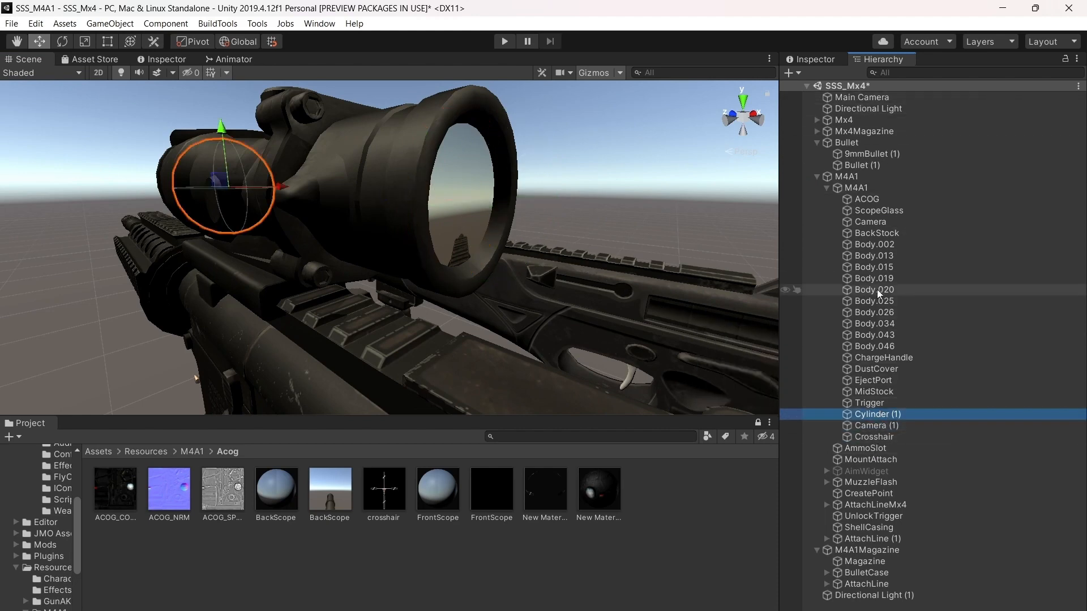
left_click(883, 221)
left_click(881, 210)
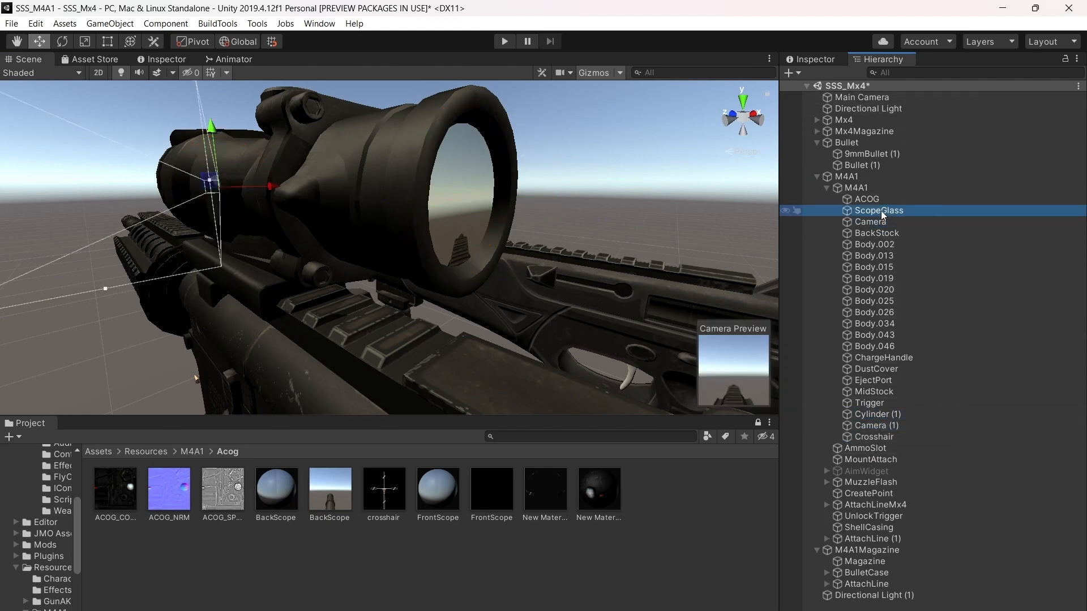
left_click(821, 61)
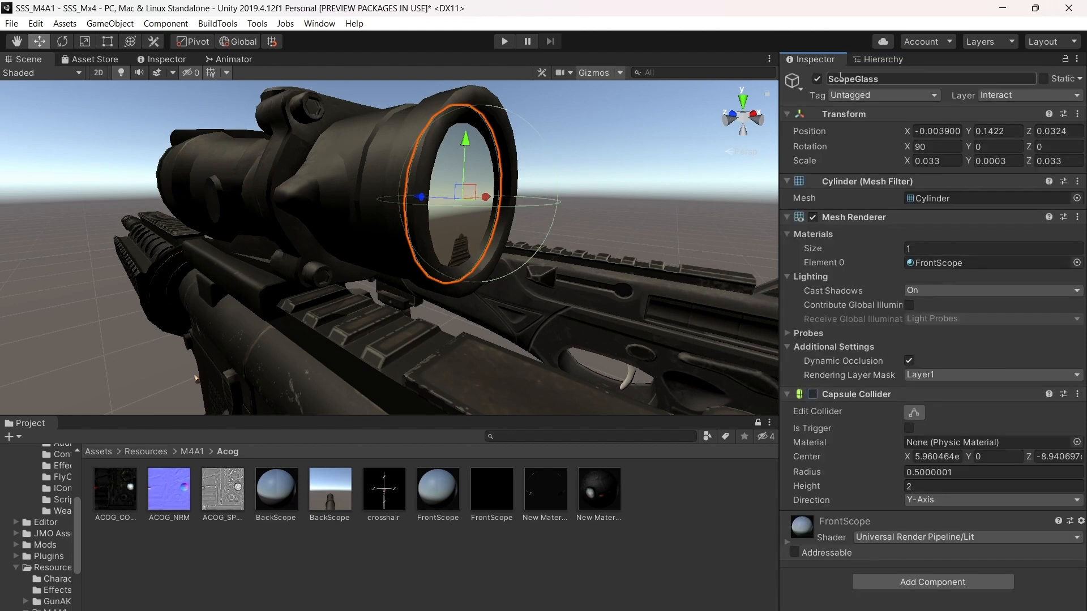
Set the Crosshair disc's Z position to 0.032 so it sits just in front of the rear scope glass
left_click(881, 59)
left_click(862, 436)
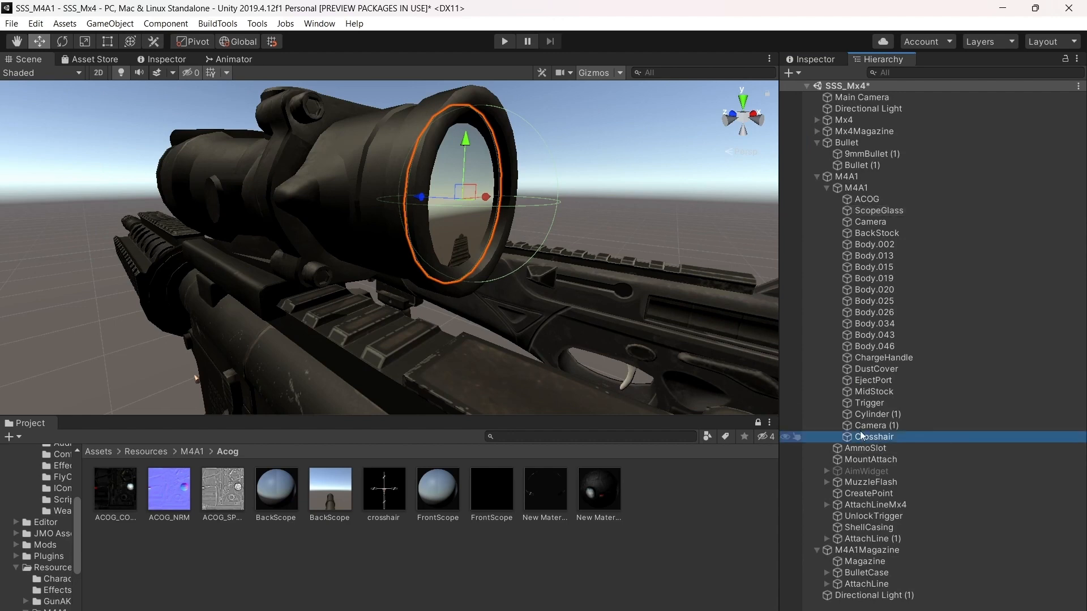
left_click_drag(562, 194, 576, 153, "alt")
left_click(827, 59)
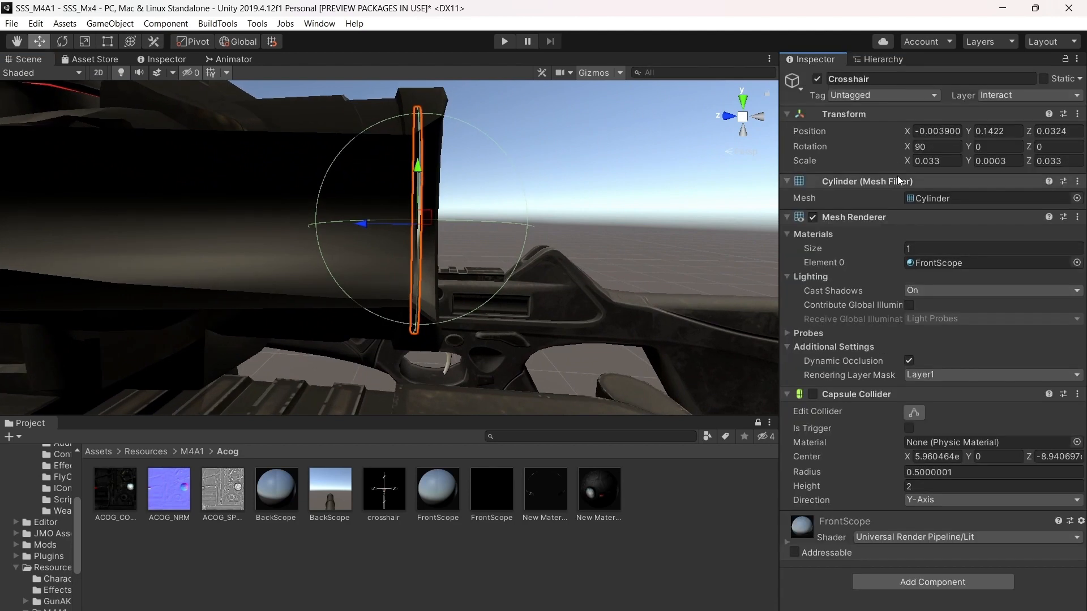
left_click_drag(361, 222, 368, 226)
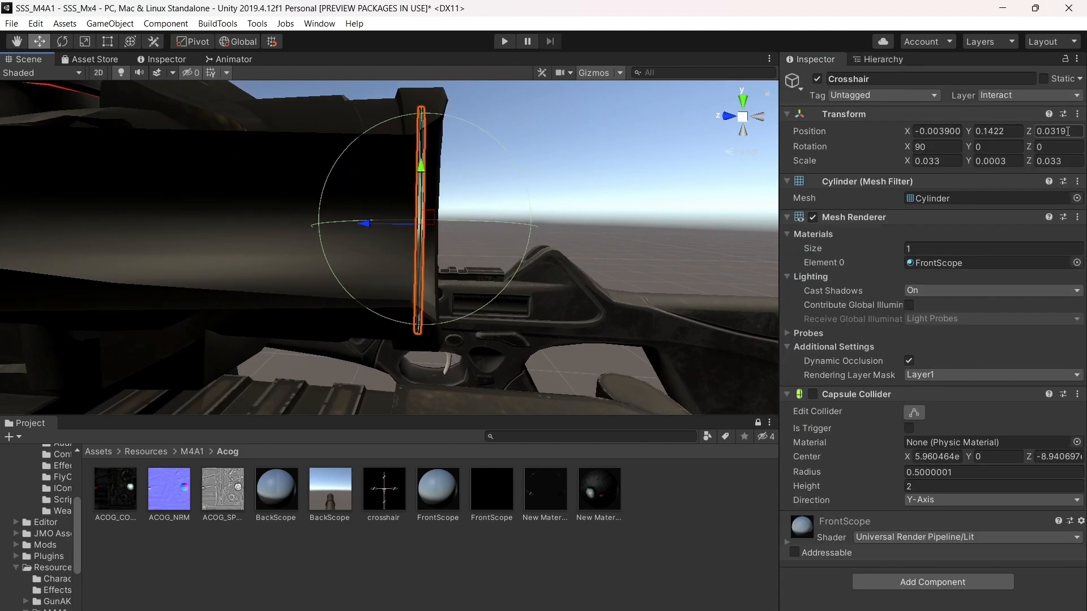
key("ctrl+z")
left_click_drag(1068, 131, 1058, 136)
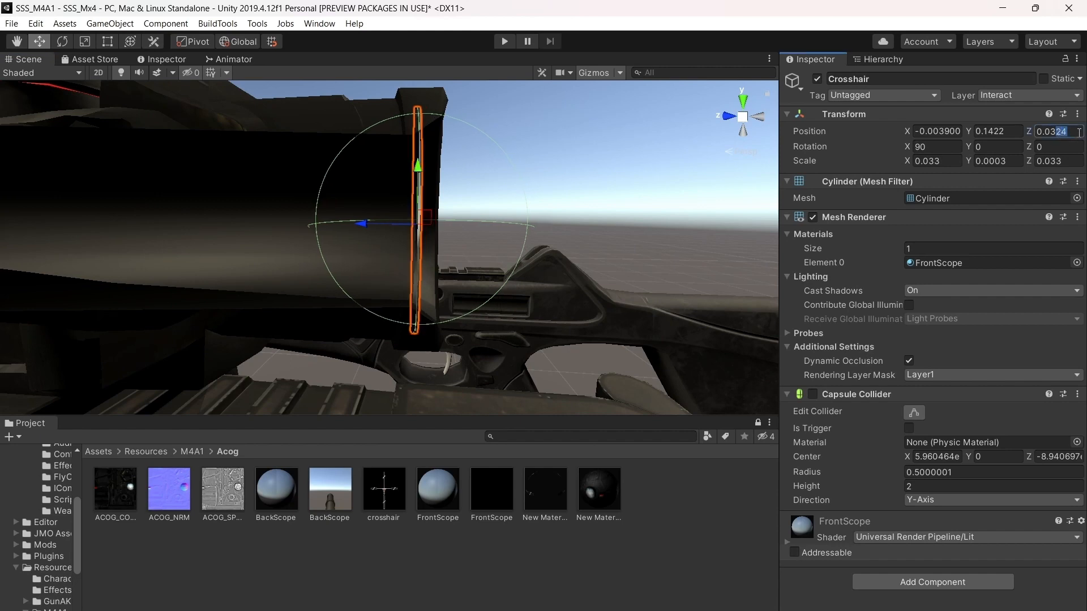
type("2")
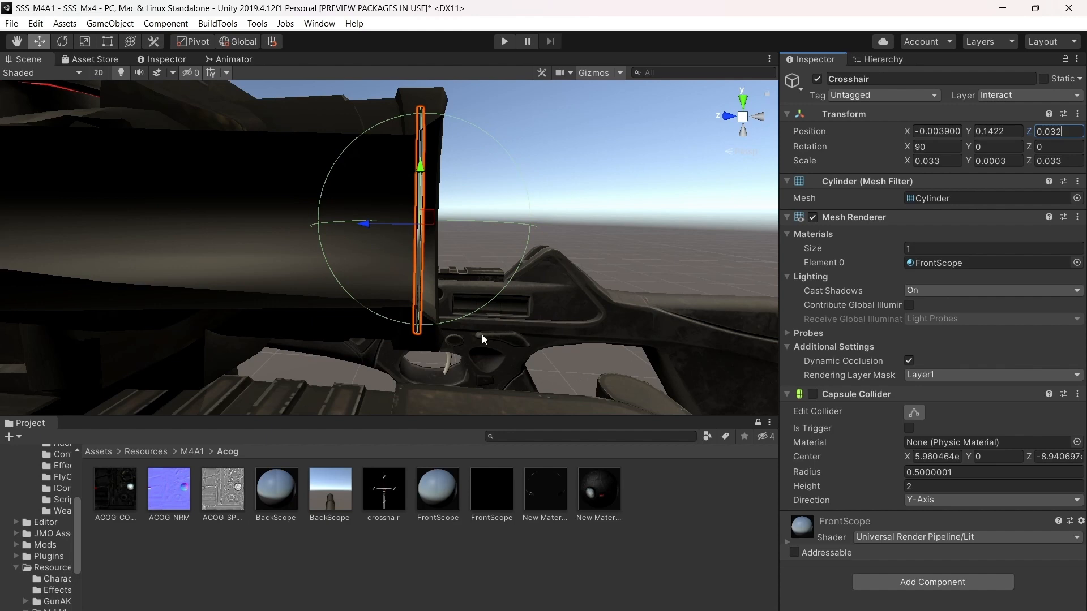
Apply the transparent crosshair material New Material 1 from the Acog folder to the Crosshair disc
right_click_drag(633, 205, 483, 229)
key("d")
key("s")
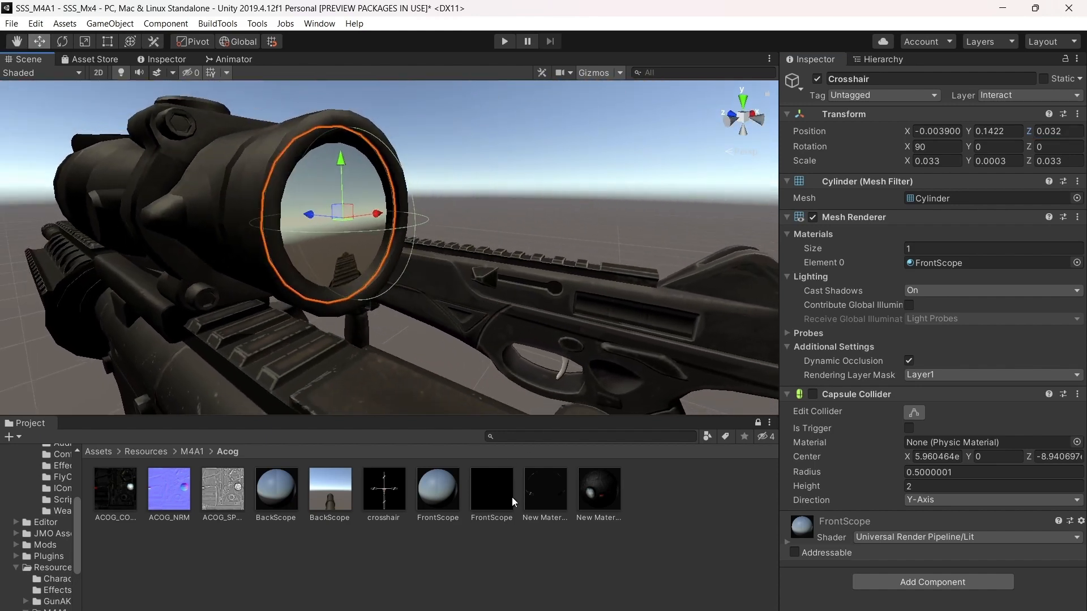
left_click_drag(549, 493, 403, 225)
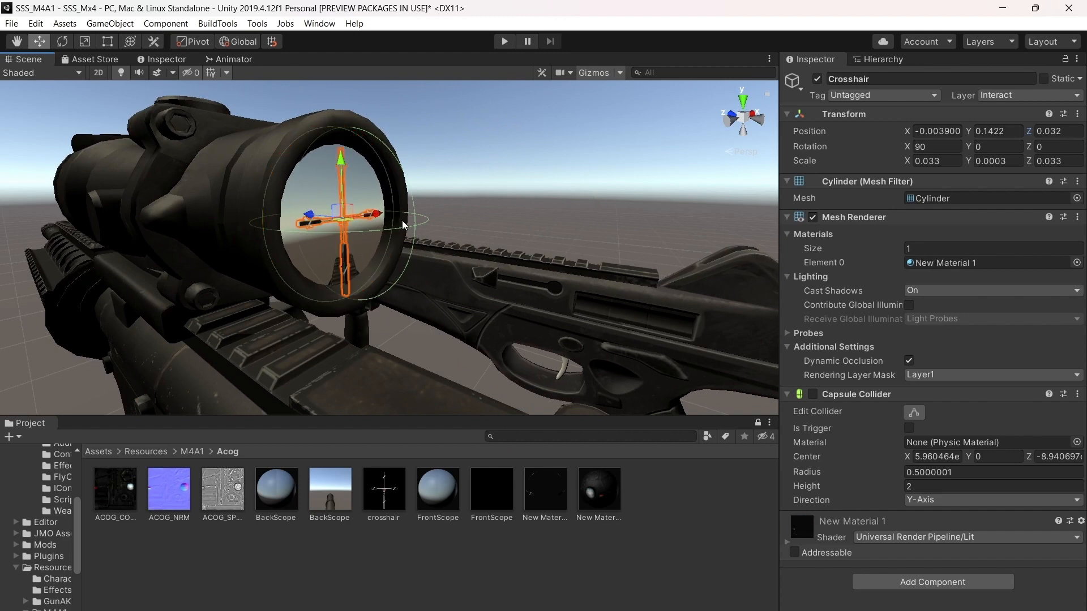
Examine the Crosshair disc's reticle over the rear lens, looking through the scope from behind with the disc selected and deselected
right_click_drag(619, 158, 553, 169)
left_click(593, 162)
right_click_drag(593, 162, 459, 188)
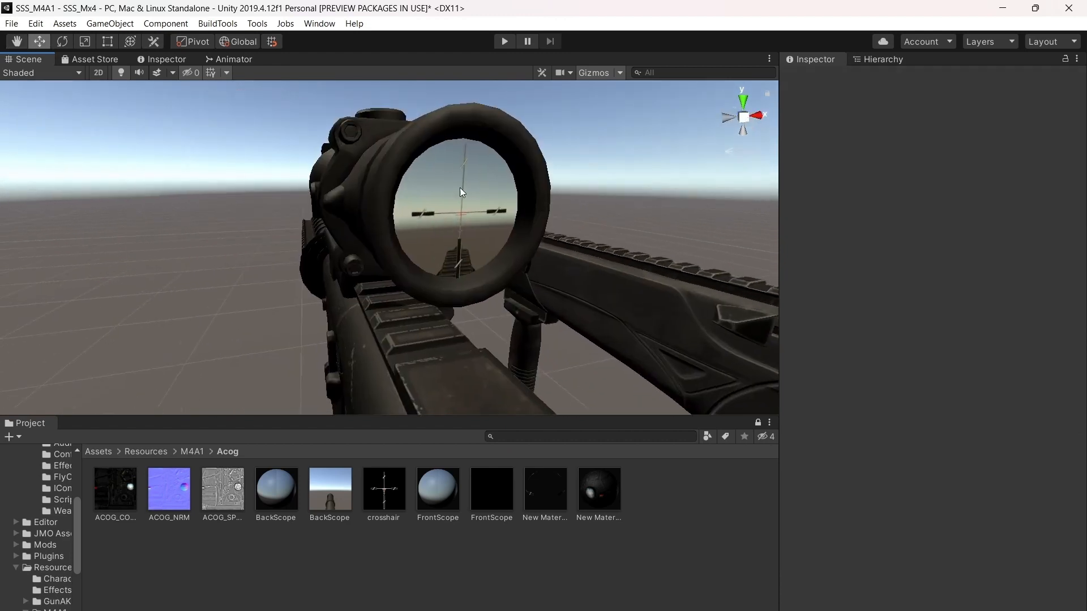
left_click(440, 214)
left_click(443, 231)
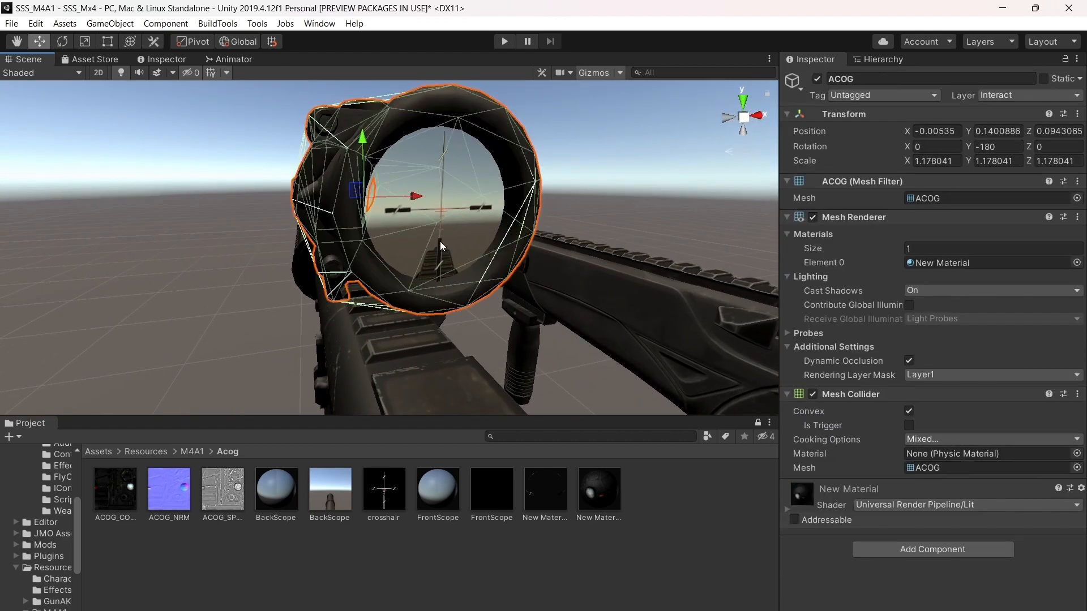
left_click(441, 241)
key("w")
right_click_drag(614, 222, 536, 172)
key("d")
scroll(535, 131, "down", 5)
scroll(535, 172, "down", 1)
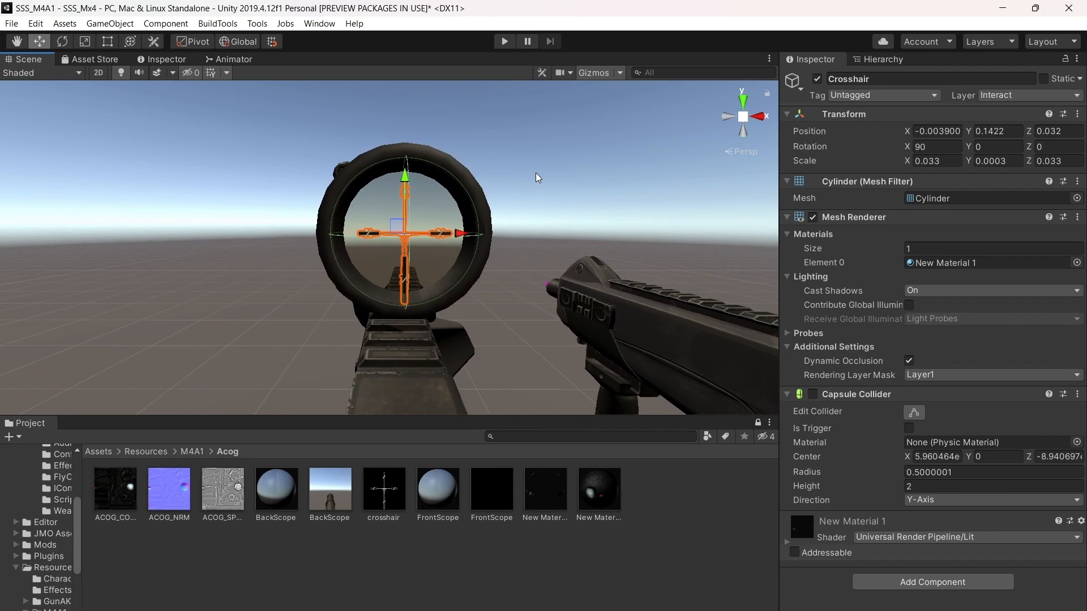
key("Left")
key("Right")
key("Left")
key("Left")
left_click(592, 182)
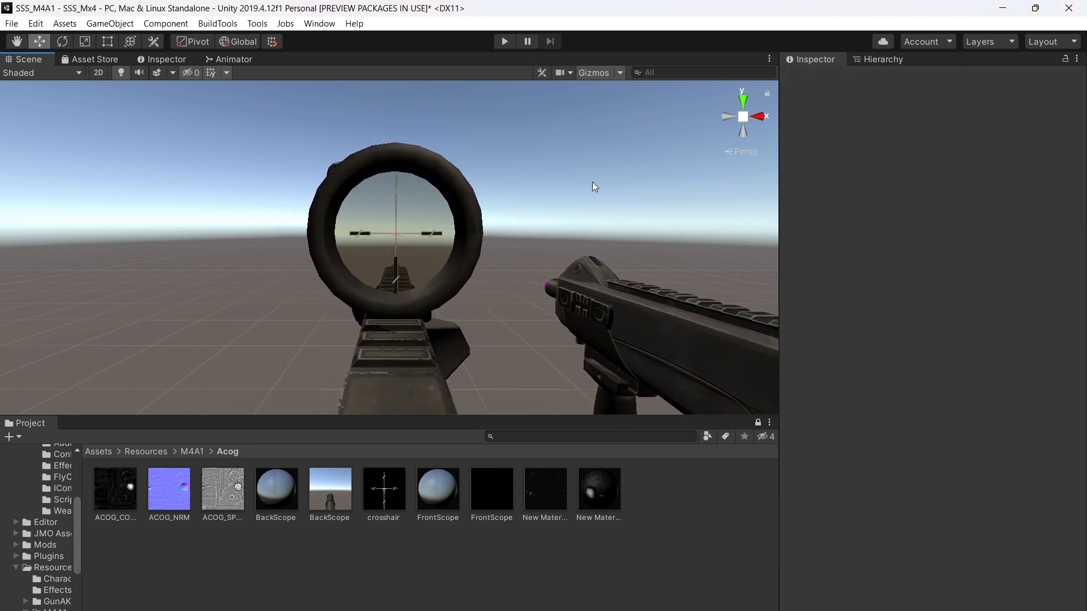
right_click_drag(593, 182, 590, 169)
scroll(590, 169, "up", 4)
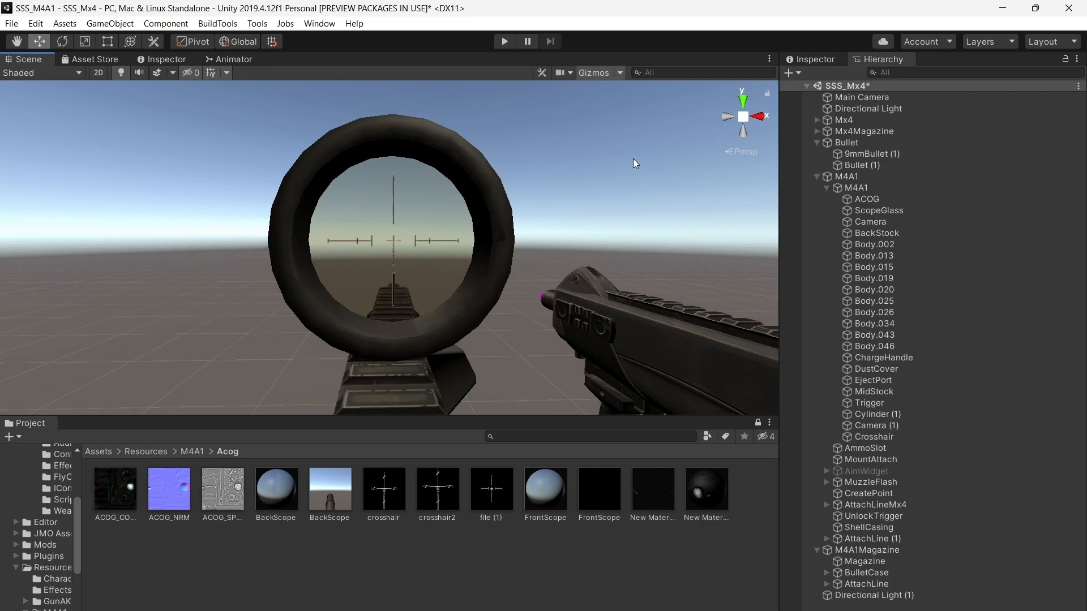
Check the replacement reticle and the scope image from behind the M4A1 at several angles and distances
right_click_drag(633, 159, 622, 199)
scroll(624, 150, "down", 3)
scroll(621, 197, "up", 3)
key("Down")
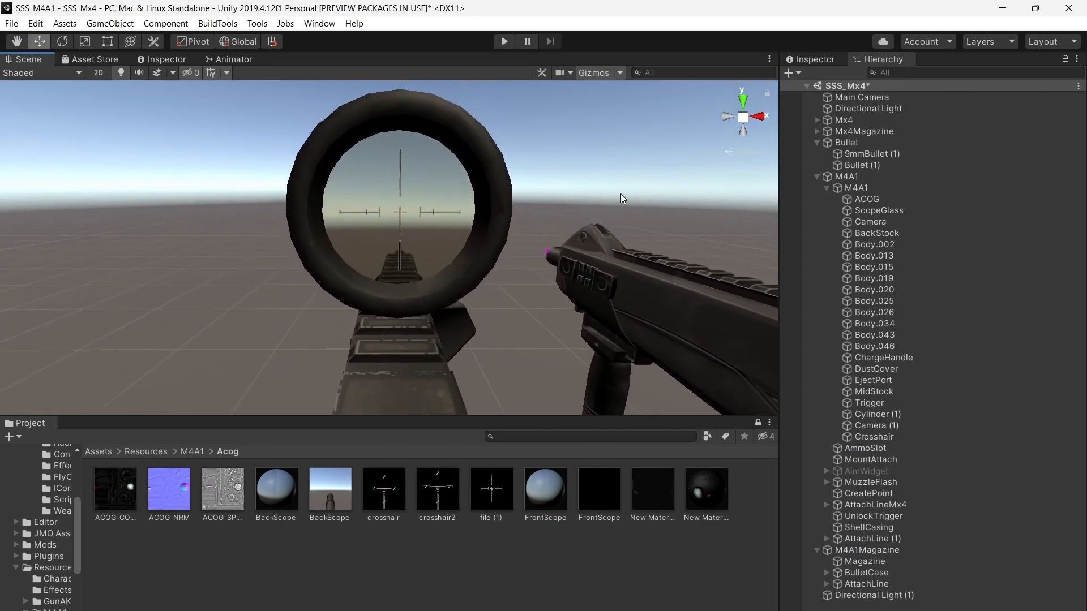
key("Right")
key("Left")
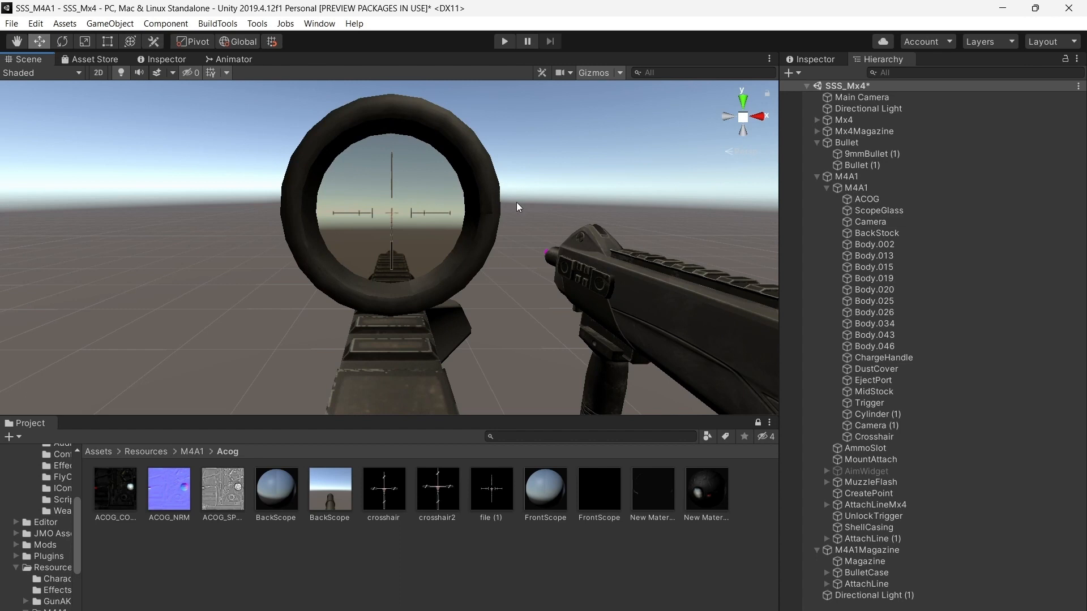
right_click_drag(516, 202, 521, 159)
key("Down")
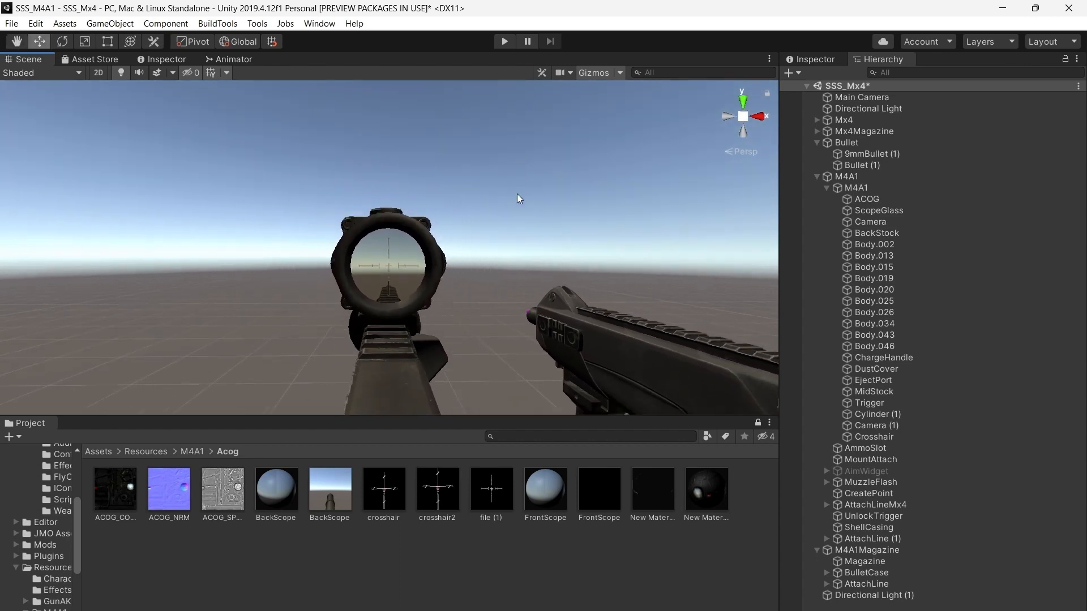
scroll(507, 212, "up", 6)
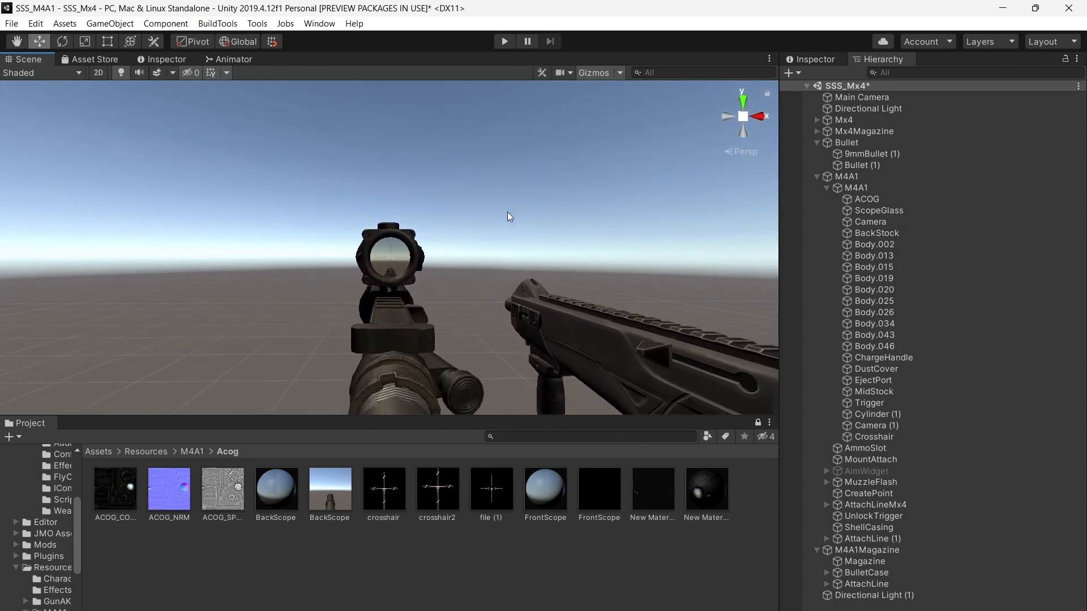
Check the Crosshair reticle's fit inside the rear scope lens from behind the M4A1, moving closer and sideways
right_click_drag(508, 212, 508, 239)
scroll(507, 239, "up", 3)
key("Up")
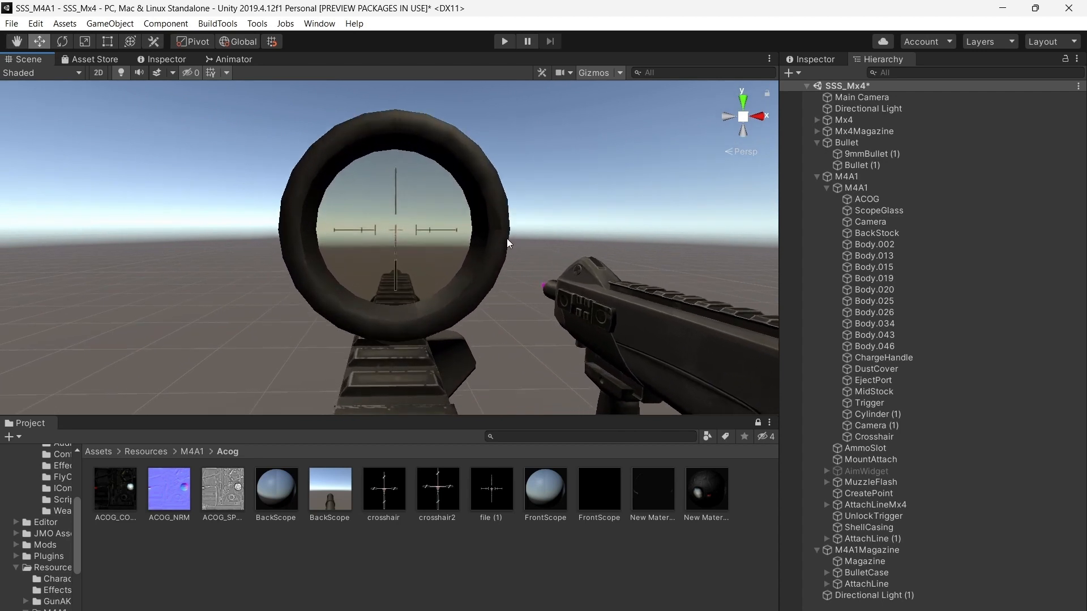
key("Down")
key("Right")
key("Right")
key("Left")
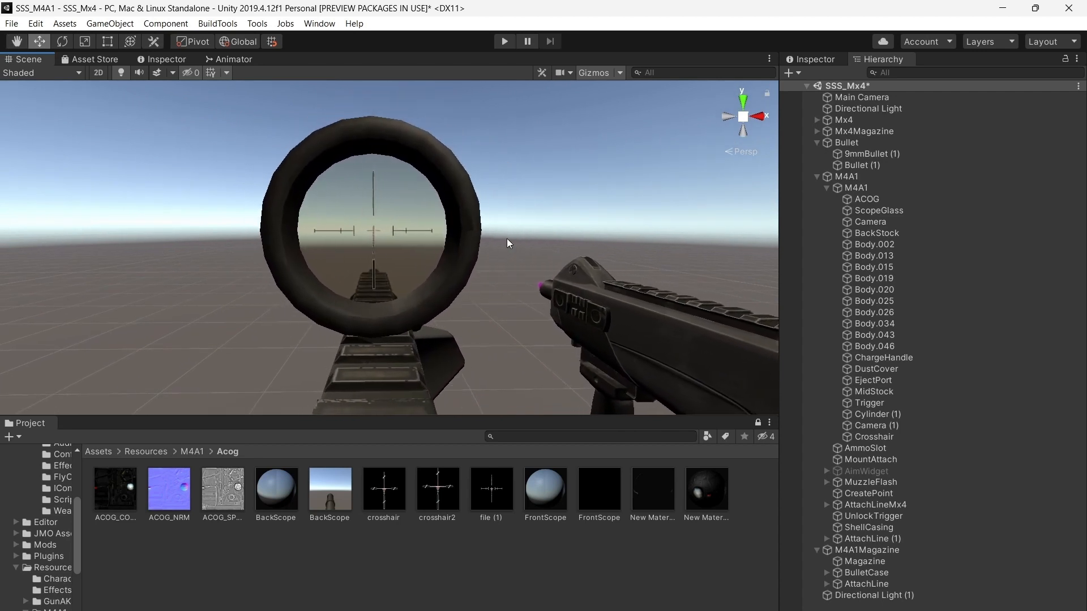
scroll(476, 249, "up", 2)
scroll(477, 249, "up", 3)
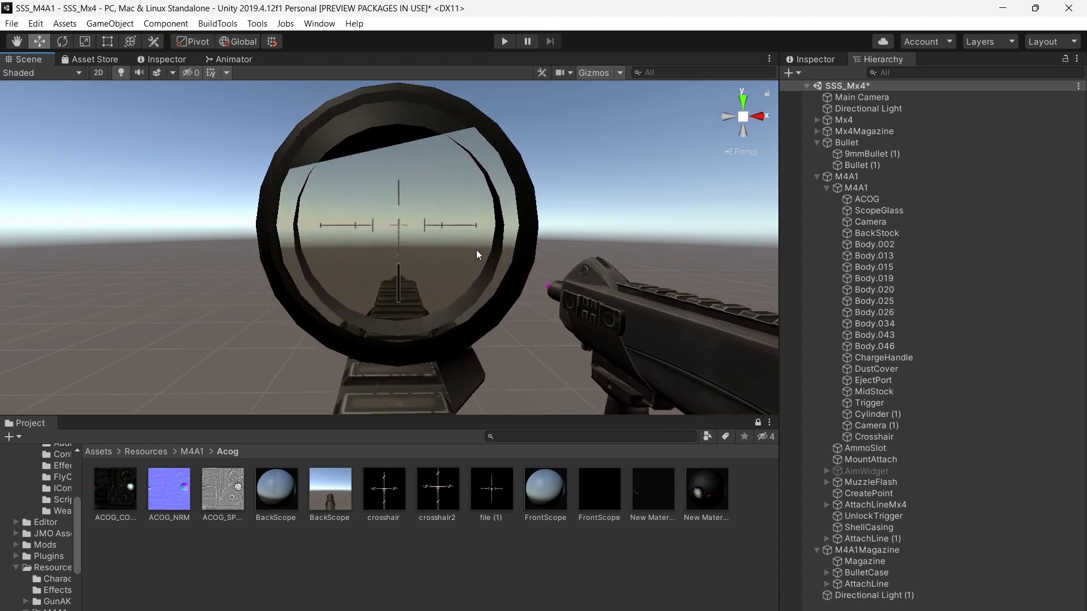
scroll(477, 249, "down", 2)
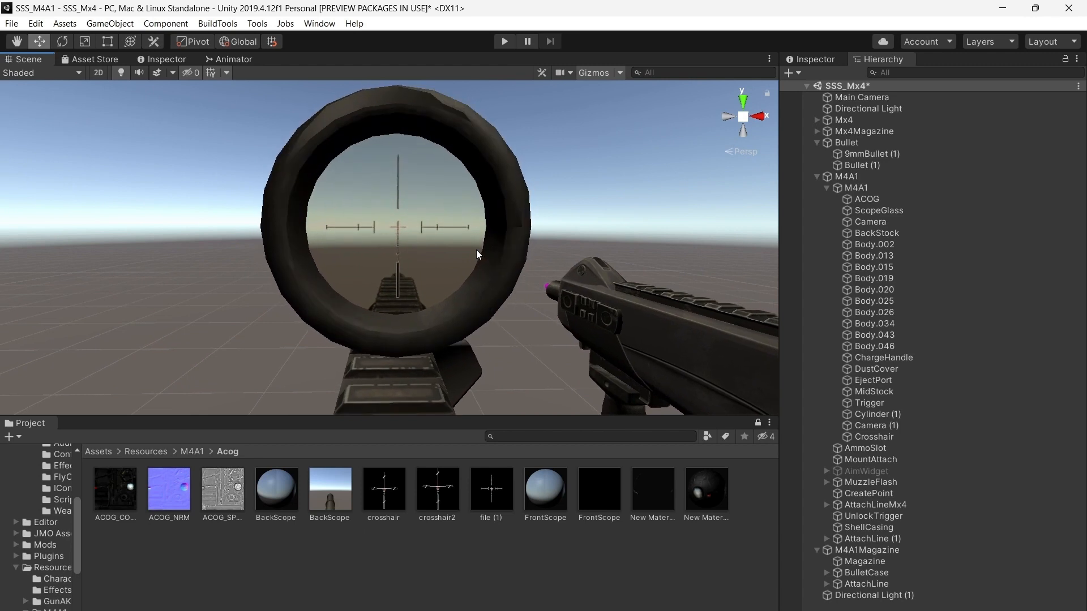
Select the Crosshair disc and examine its alignment with the scope's centre from slightly shifted viewpoints
left_click(437, 228)
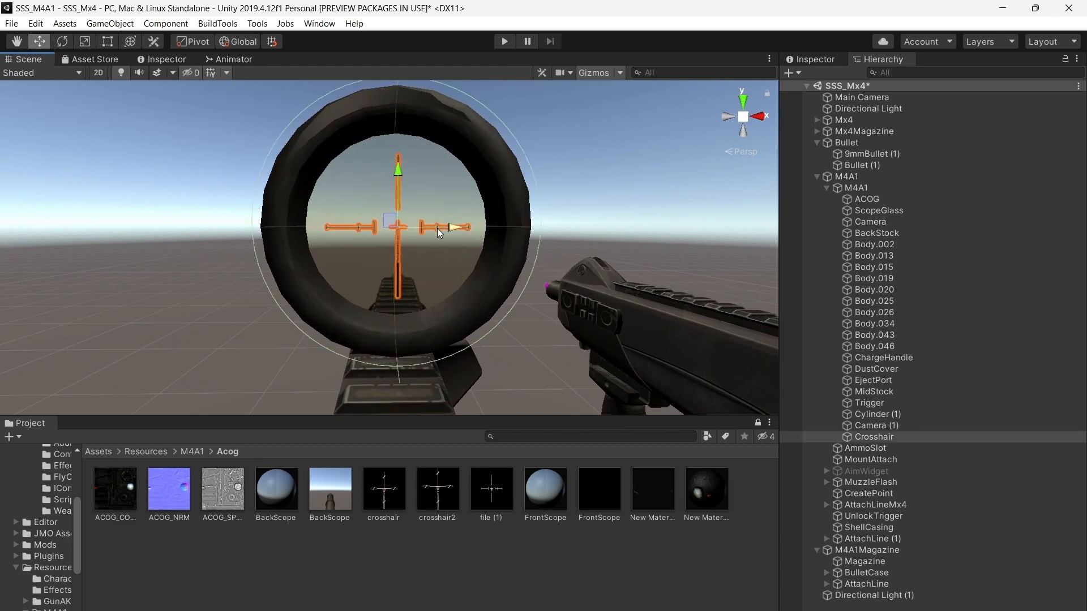
right_click_drag(572, 199, 572, 209)
scroll(571, 209, "down", 2)
middle_click_drag(571, 209, 548, 215)
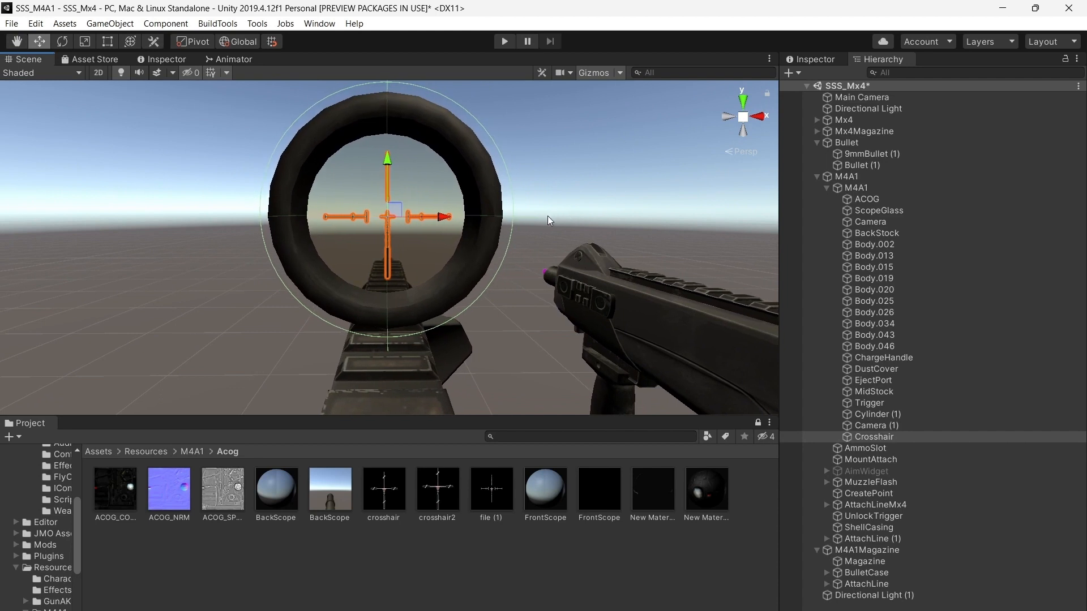
key("Left")
key("Right")
key("Right")
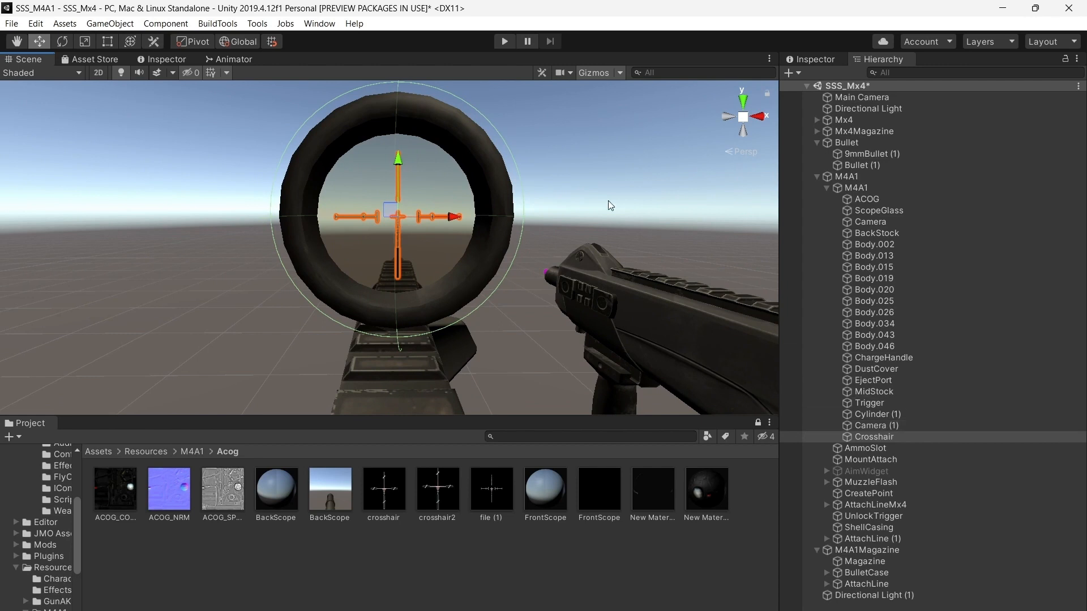
right_click_drag(608, 200, 607, 210)
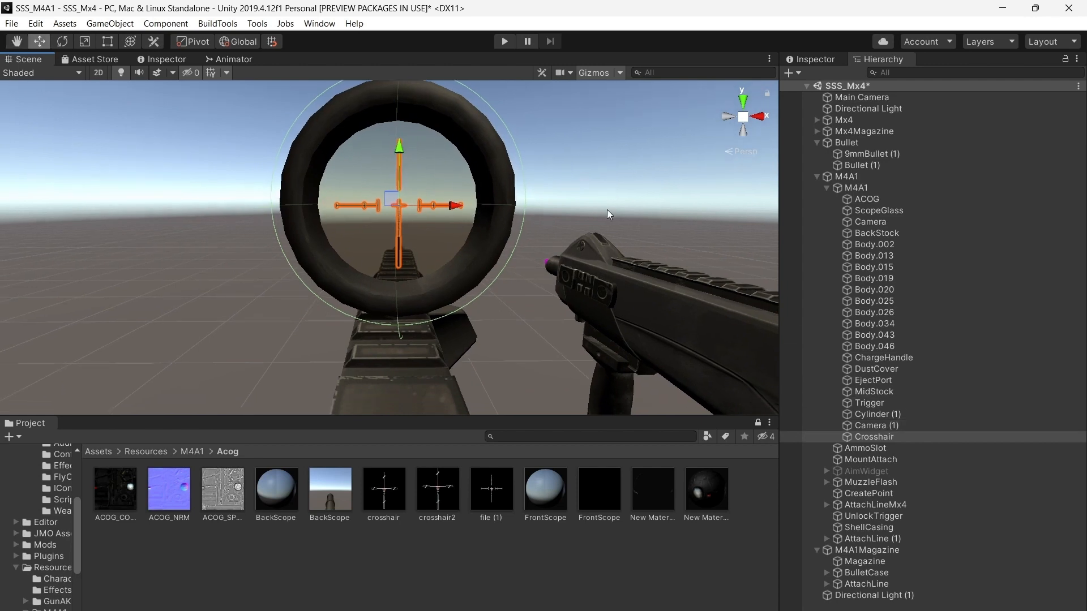
key("Right")
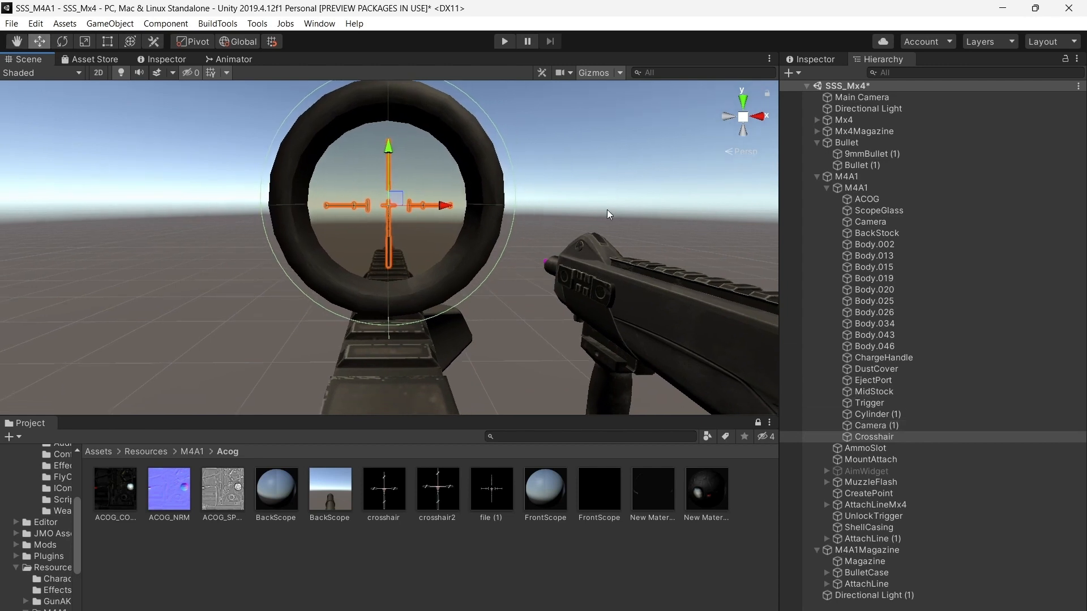
Add a 3D cube as a child of the M4A1's CreatePoint object at the muzzle
left_click(588, 205)
right_click_drag(552, 191, 663, 205)
key("Right")
key("a")
key("a")
key("Left")
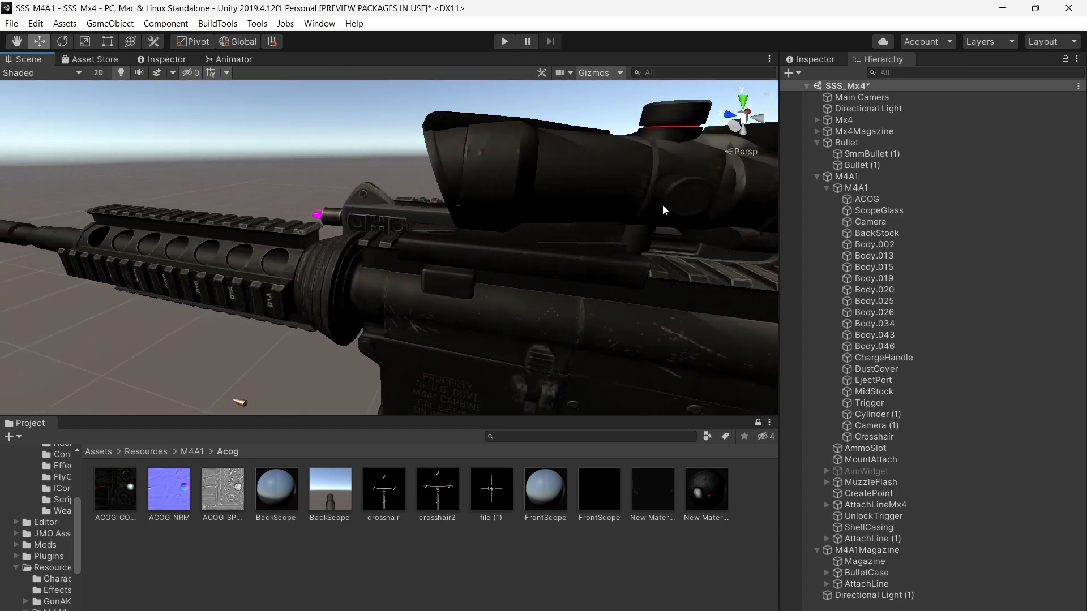
key("Down")
right_click_drag(498, 208, 612, 216)
key("Left")
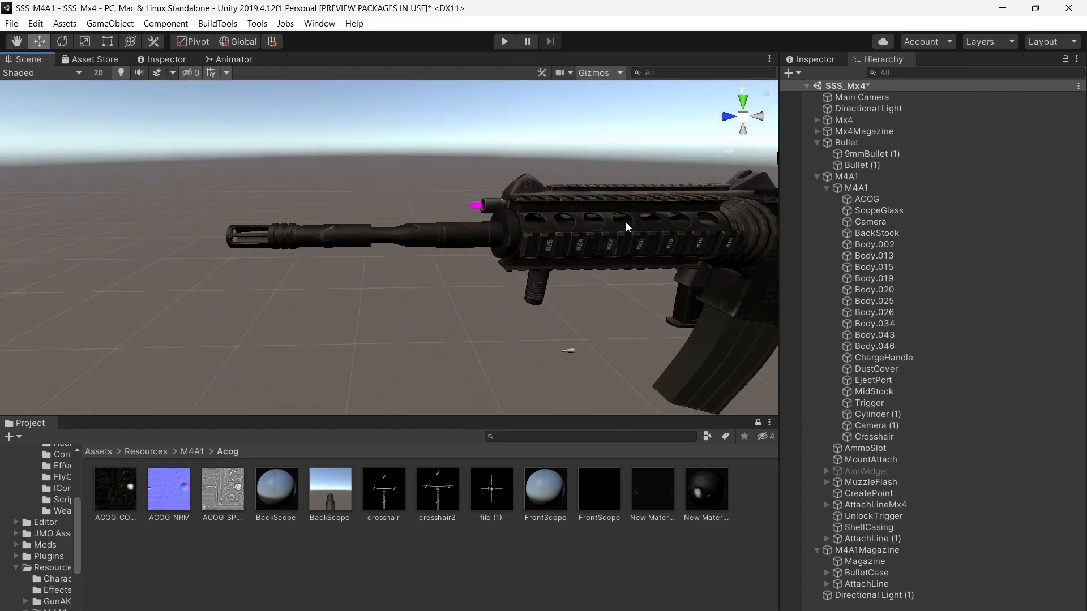
key("Up")
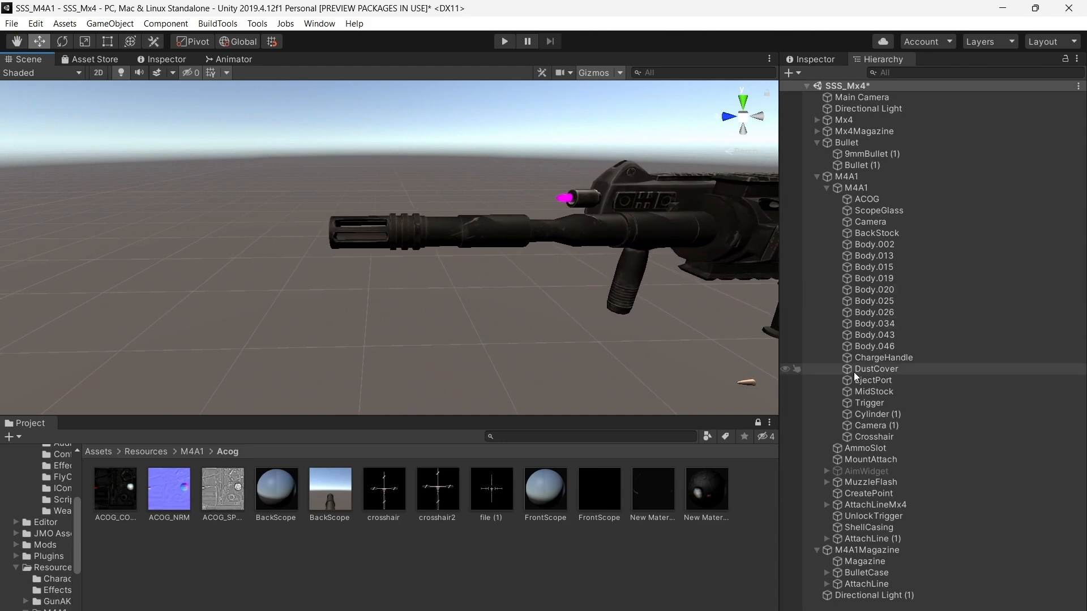
left_click(852, 493)
right_click_drag(571, 220, 562, 202)
key("Left")
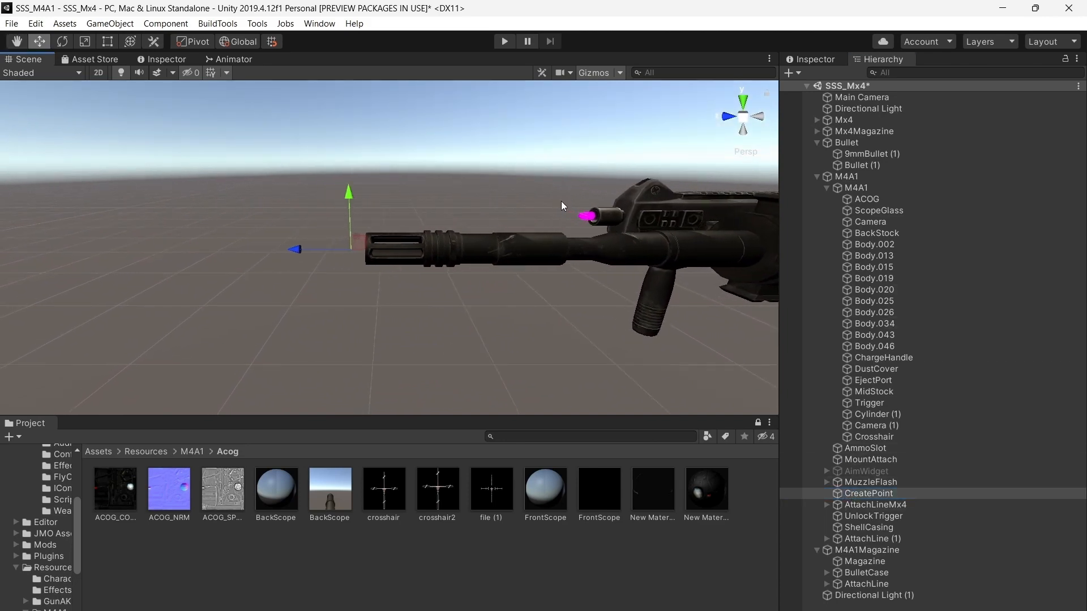
key("Up")
right_click(883, 493)
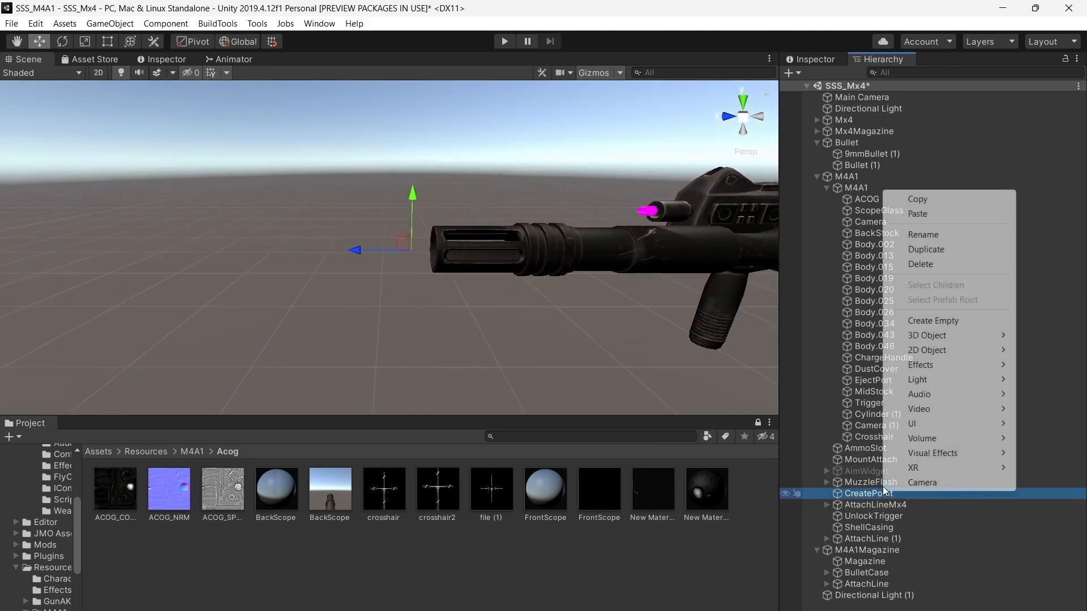
mouse_move(939, 339)
left_click(787, 336)
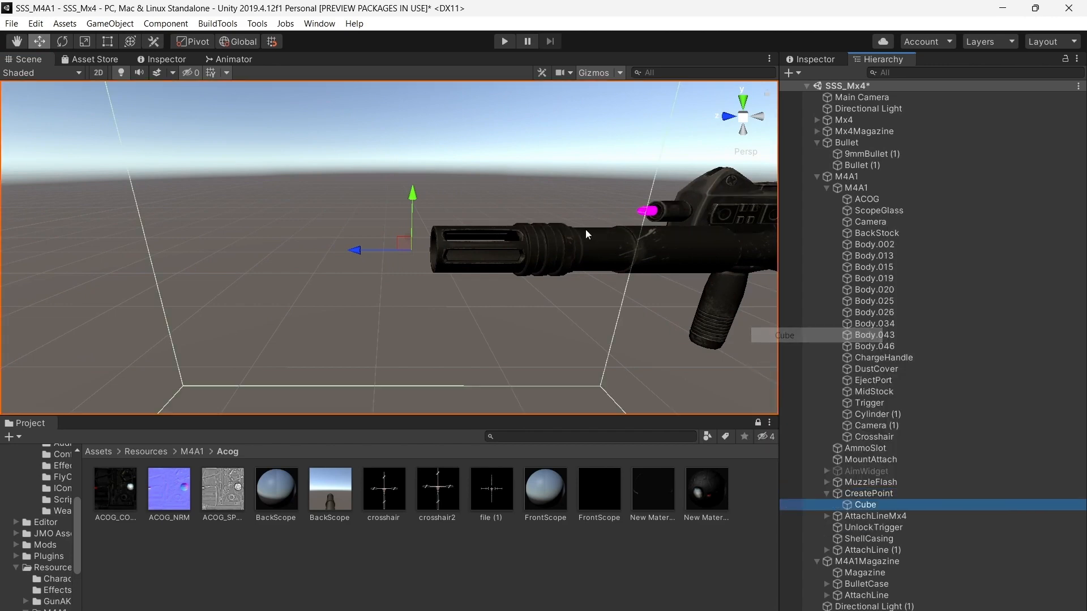
Scale the cube into a long thin beam of 0.008 × 0.008 × 200 and set its Z position to 99.9
left_click(826, 63)
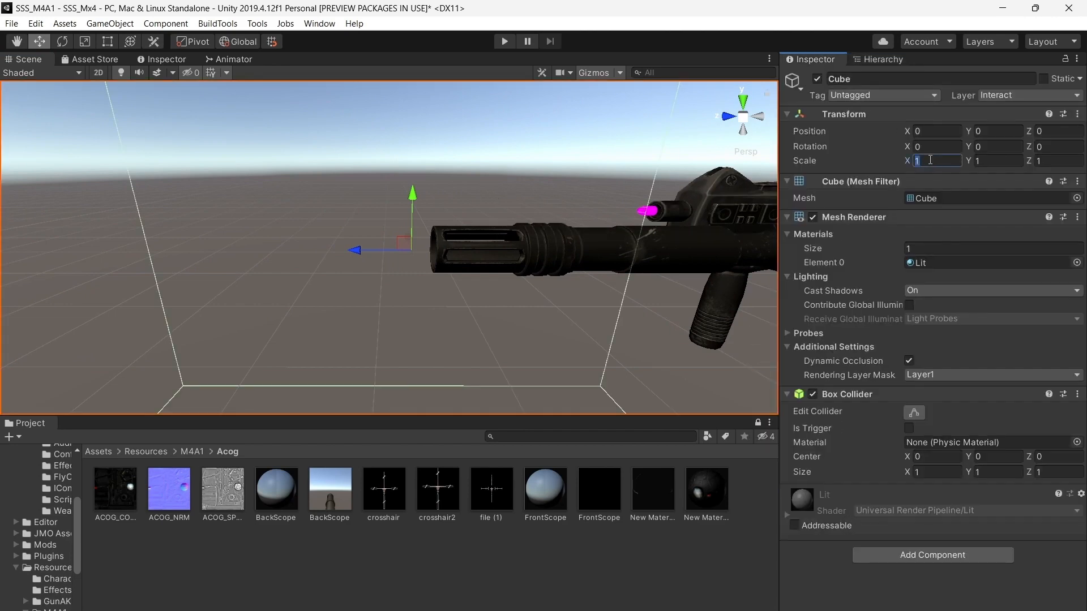
type("0.01")
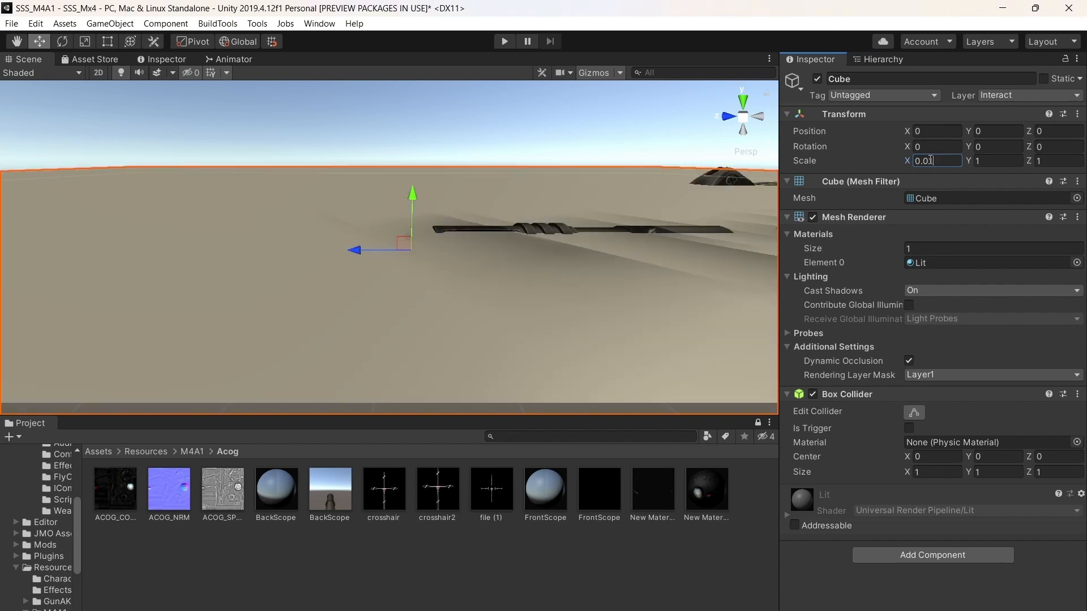
left_click(1000, 164)
type("0.01")
right_click_drag(689, 181, 758, 174)
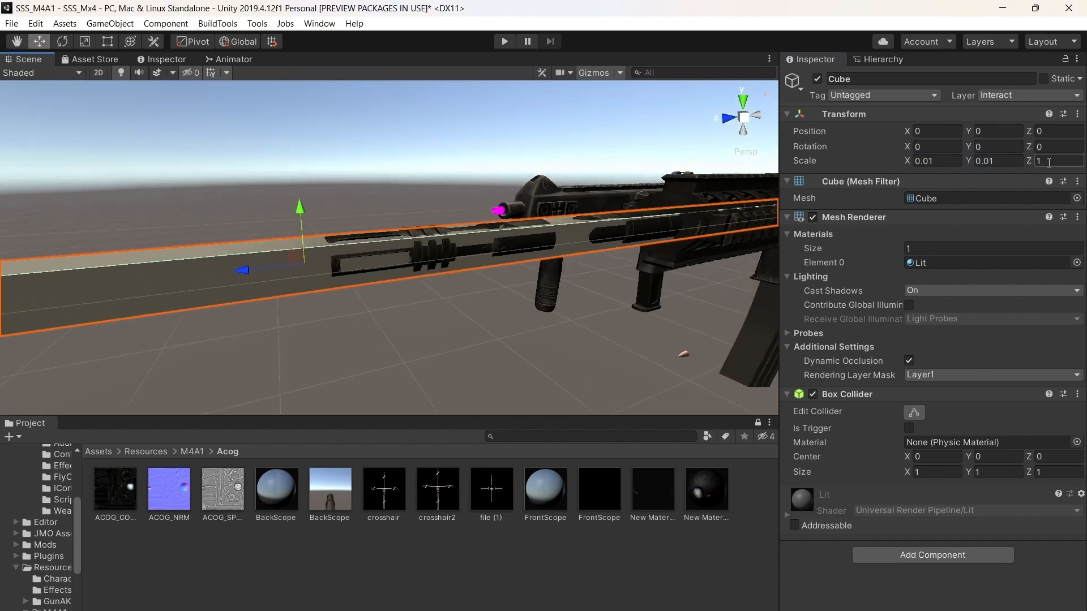
type("08")
left_click(938, 151)
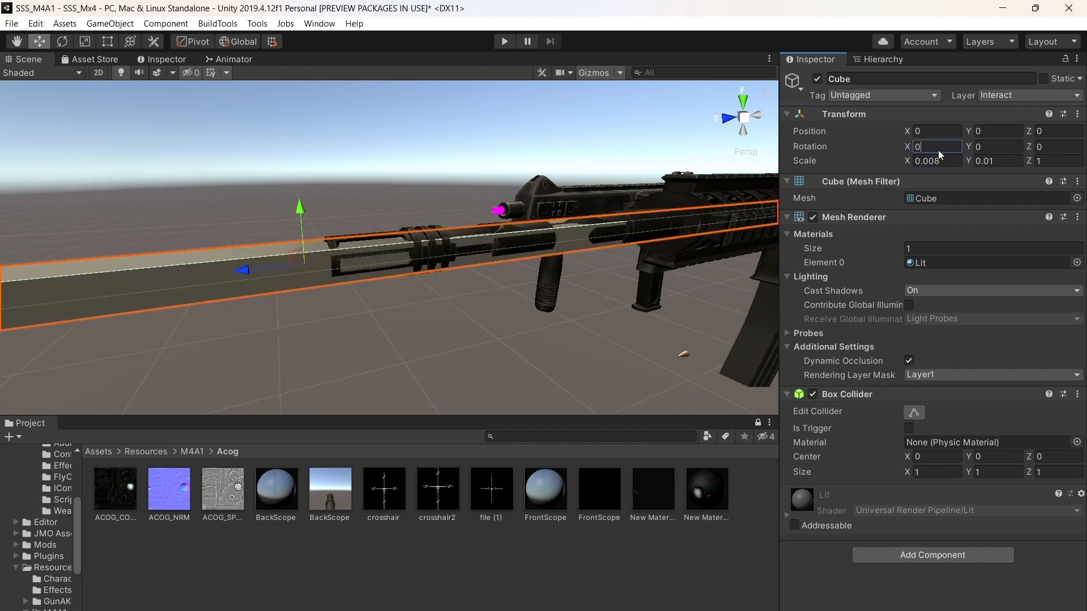
left_click(1012, 164)
type("0.008")
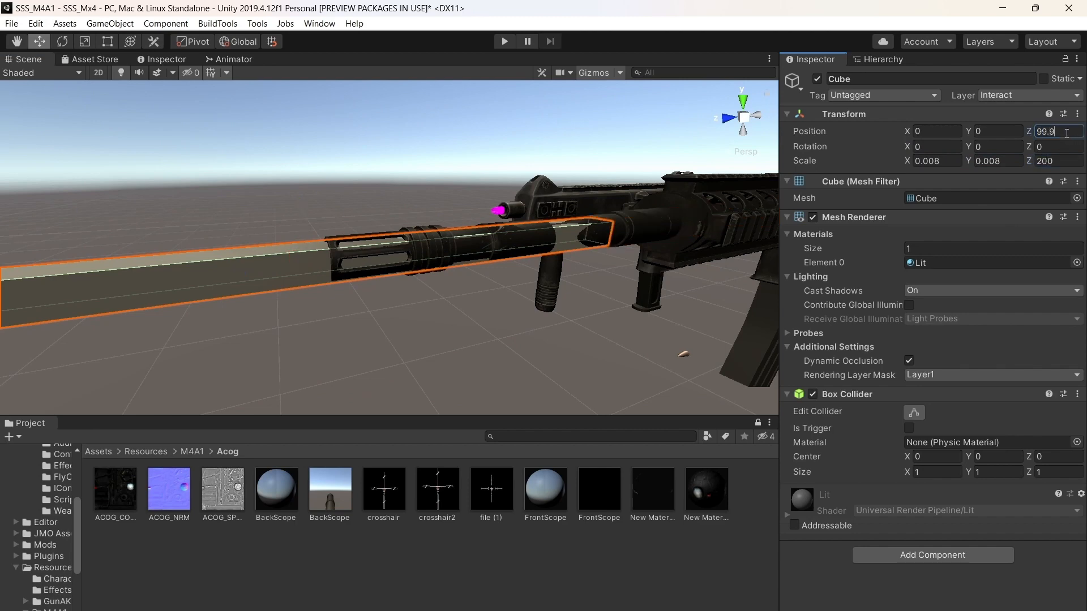
Create a material in the Acog folder, keeping the default name New Material 2
right_click_drag(642, 181, 576, 187)
right_click(586, 602)
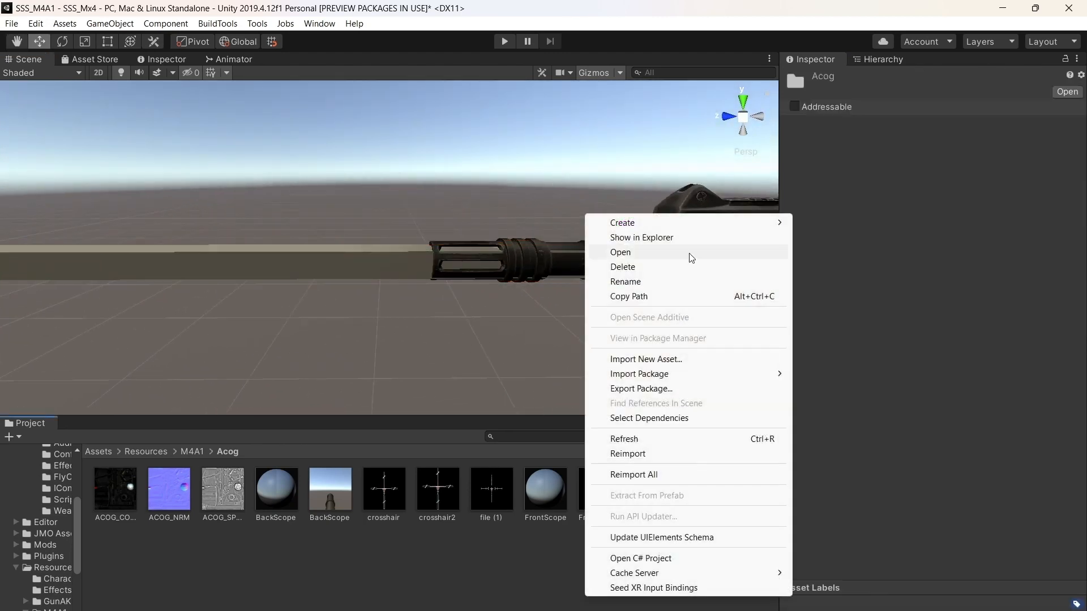
mouse_move(658, 223)
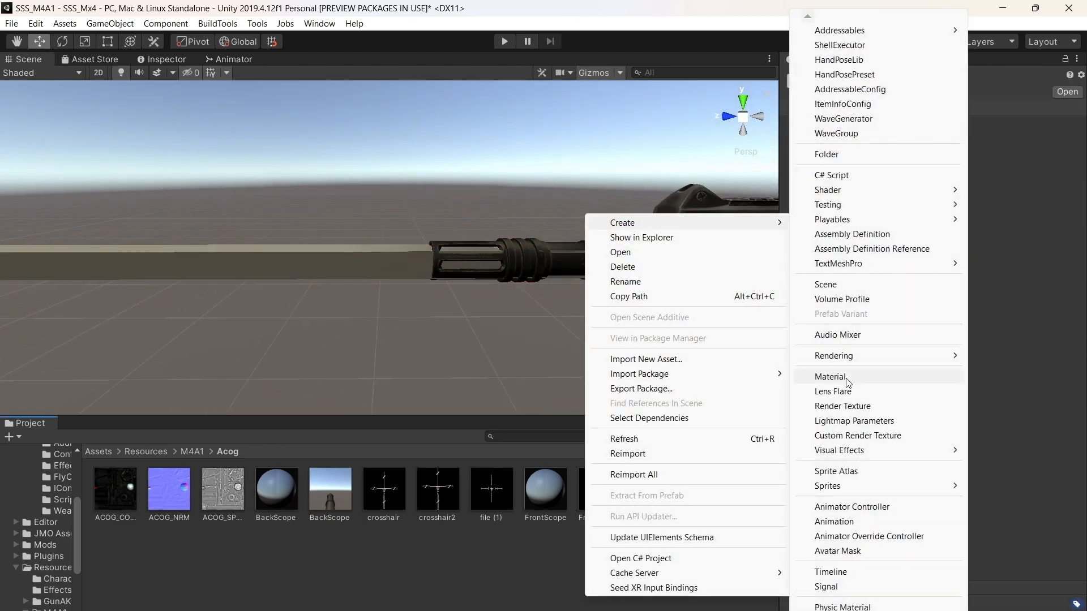
left_click(830, 377)
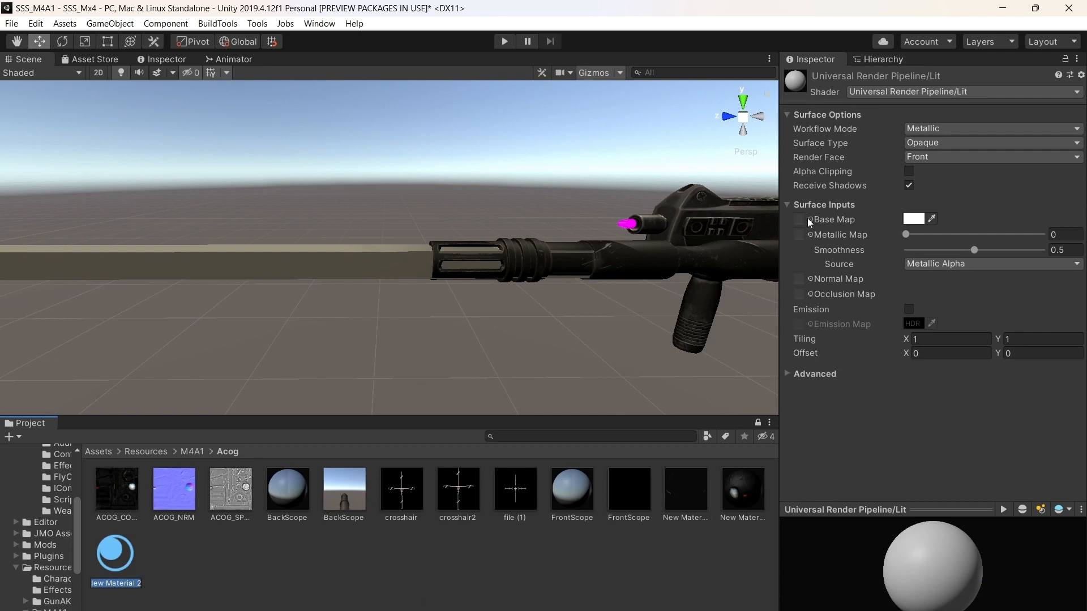
key("Return")
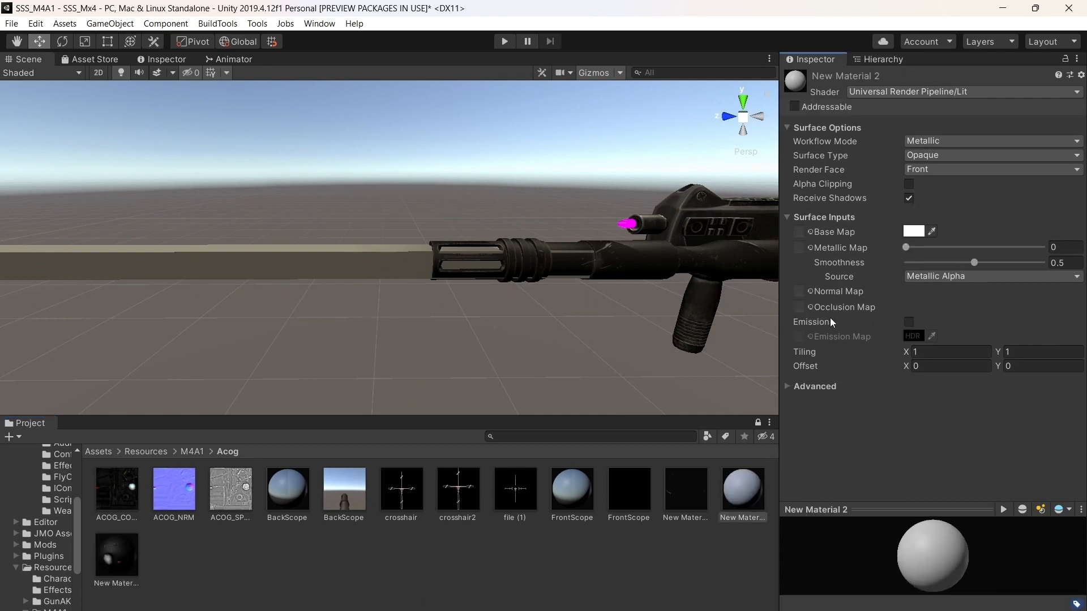
Set New Material 2's base colour to pure red (FF0000) and apply it to the beam cube at the muzzle
left_click(914, 232)
left_click_drag(956, 361, 1032, 312)
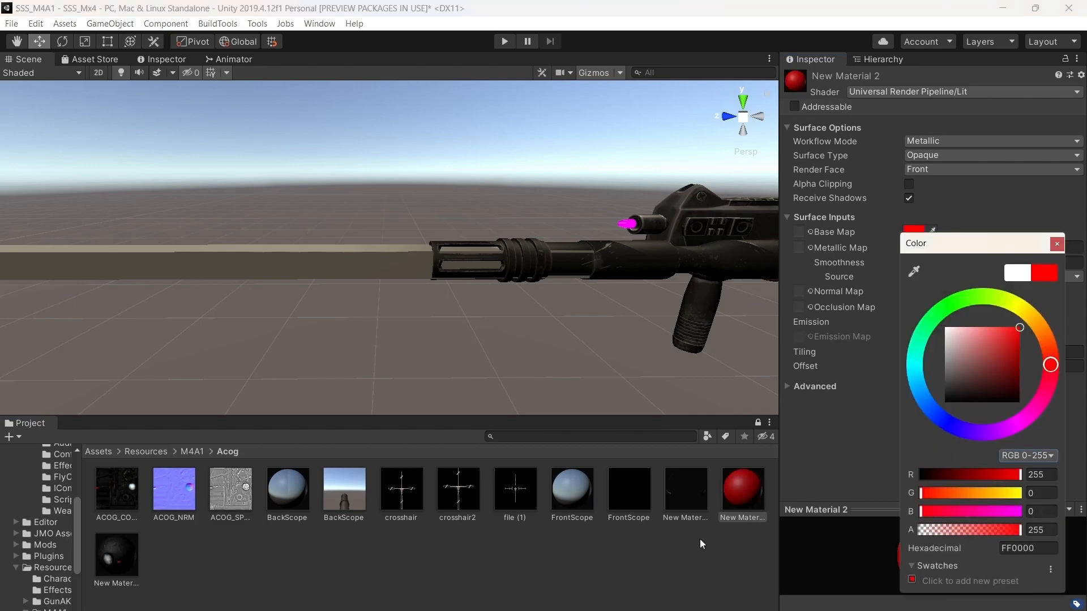
left_click_drag(741, 493, 347, 268)
right_click_drag(347, 268, 351, 280)
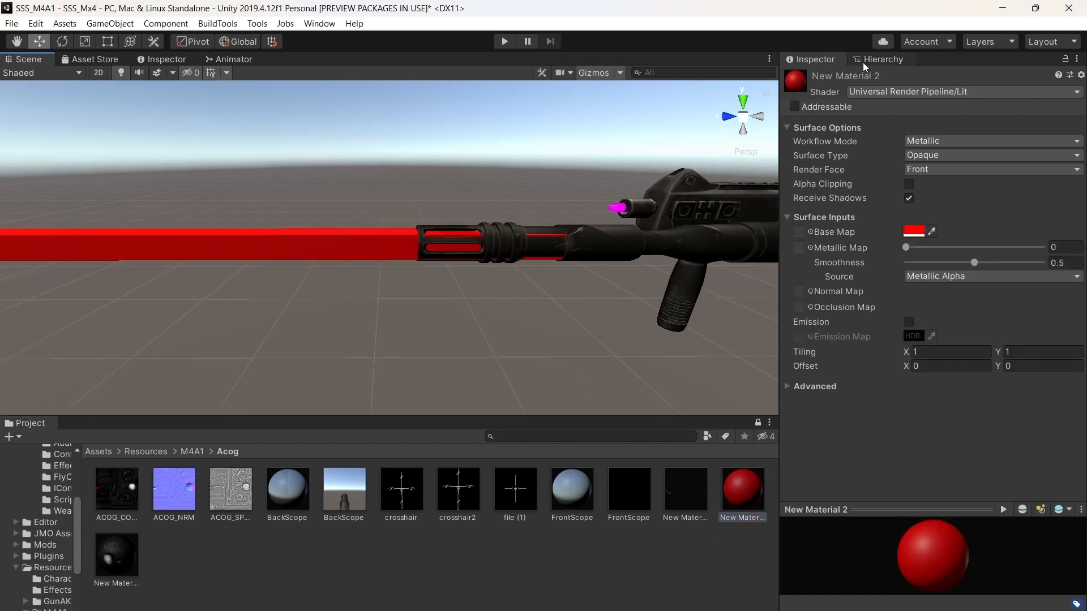
Add a second 3D cube as a child of CreatePoint
left_click(865, 65)
right_click(864, 494)
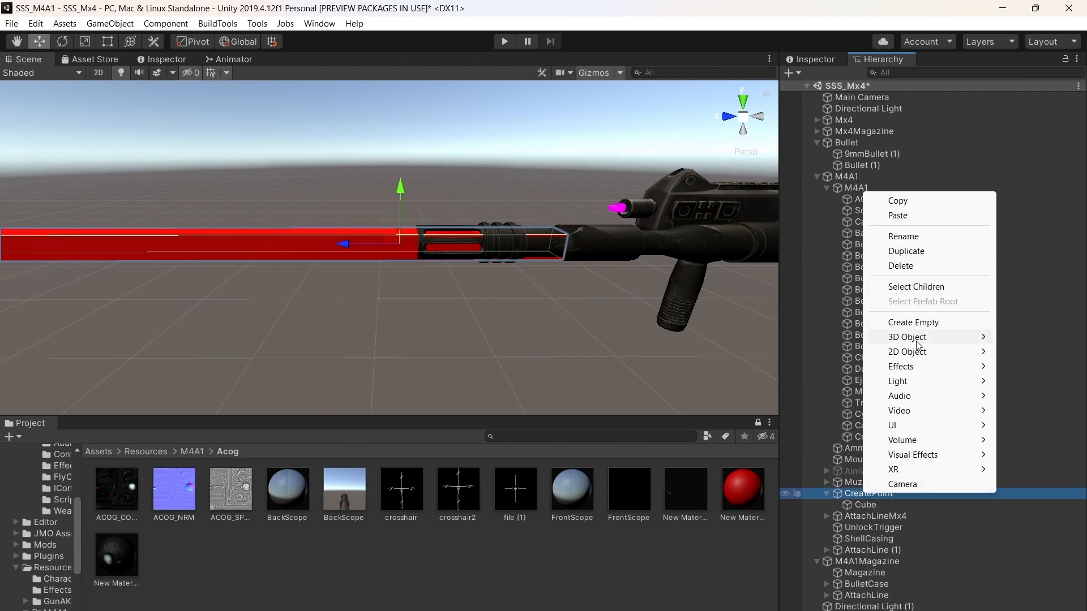
mouse_move(916, 342)
left_click(781, 339)
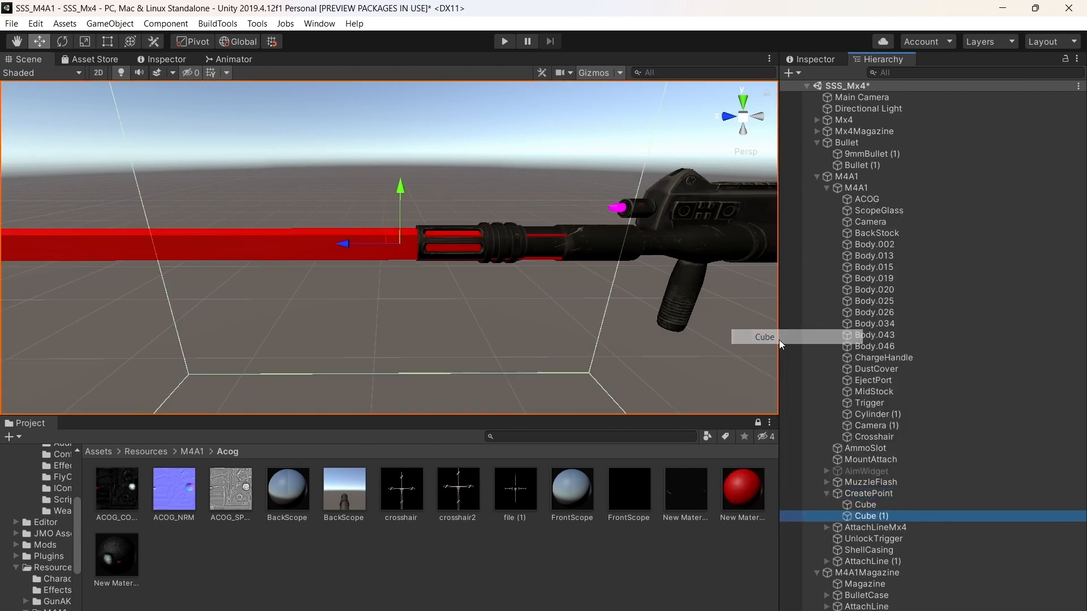
Turn the second cube into a distant target wall with X and Y scale 200 and Z position 120
left_click(815, 60)
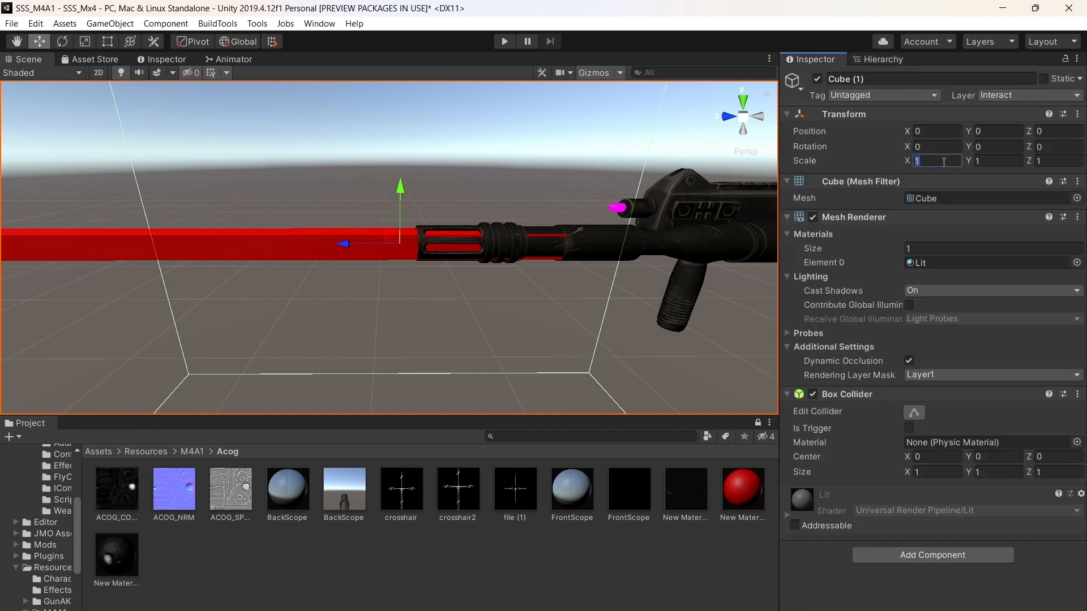
left_click(950, 161)
type("200")
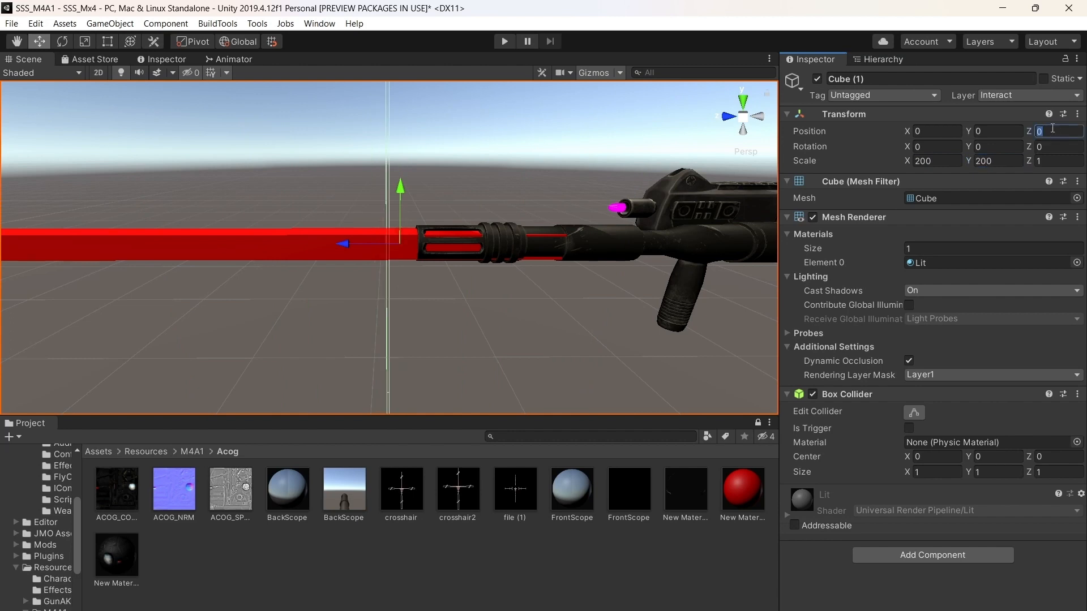
type("2")
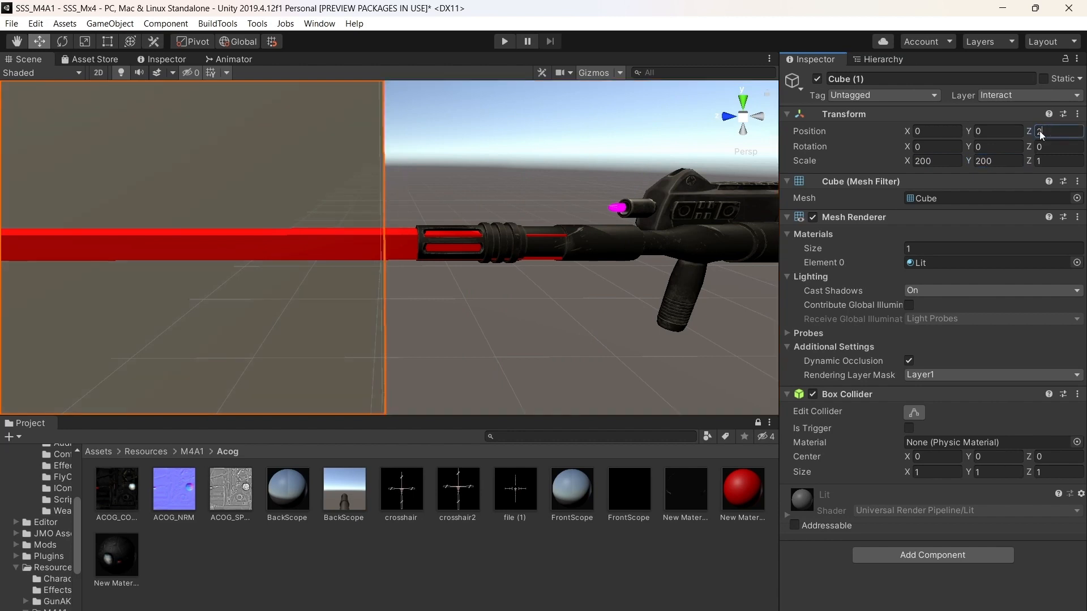
type("1")
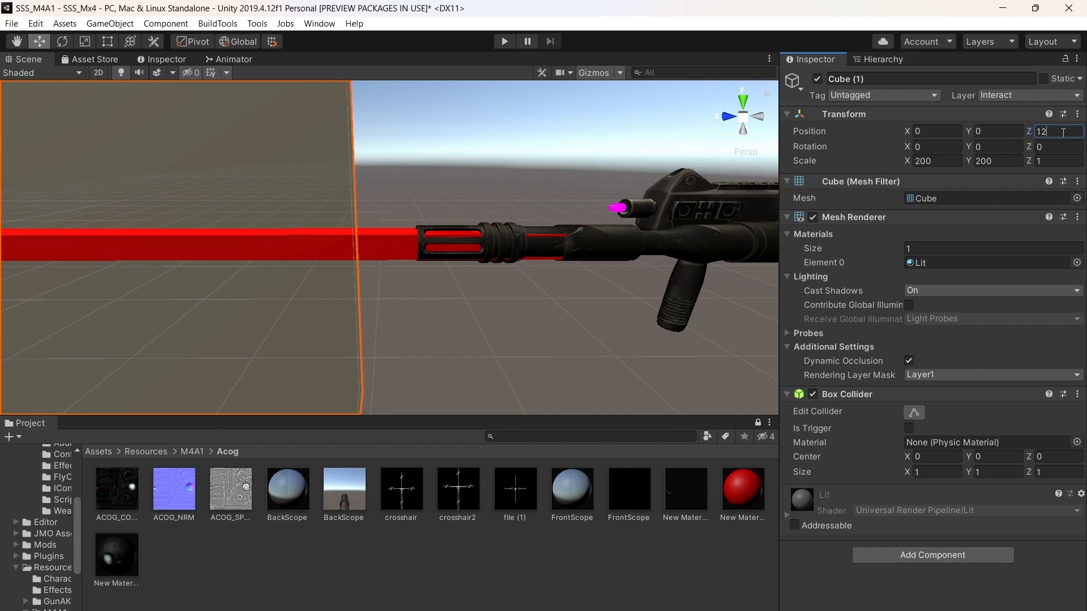
type("0")
Look through the scope from behind the rifle and examine how the red beam lines up with the reticle against the wall
mouse_move(479, 231)
right_mouse_down()
mouse_move(340, 214)
mouse_move(483, 213)
right_mouse_up()
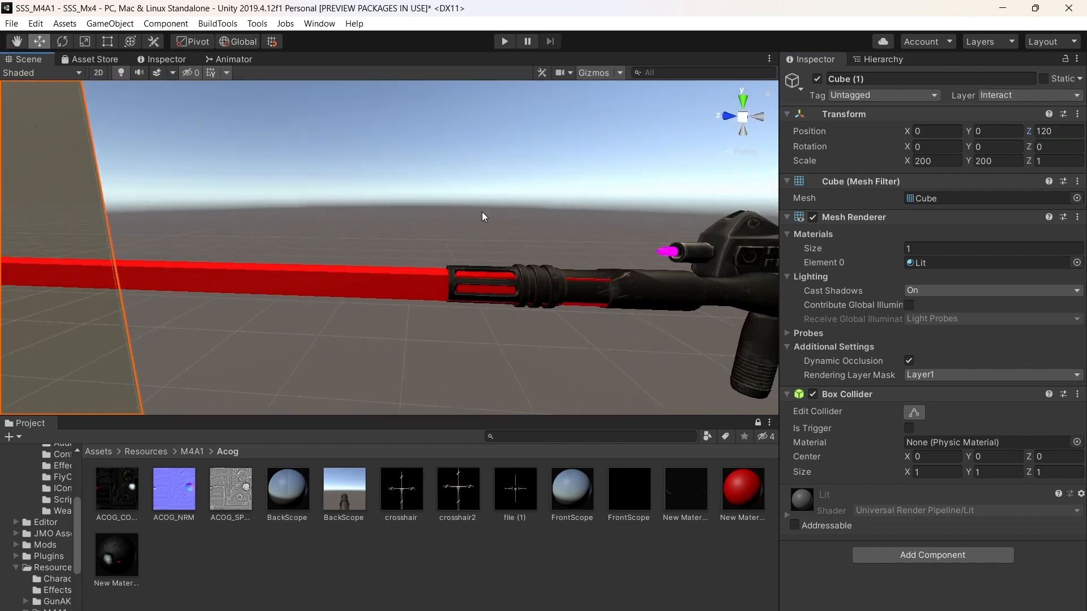
scroll(483, 213, "up", 2)
scroll(482, 212, "up", 6)
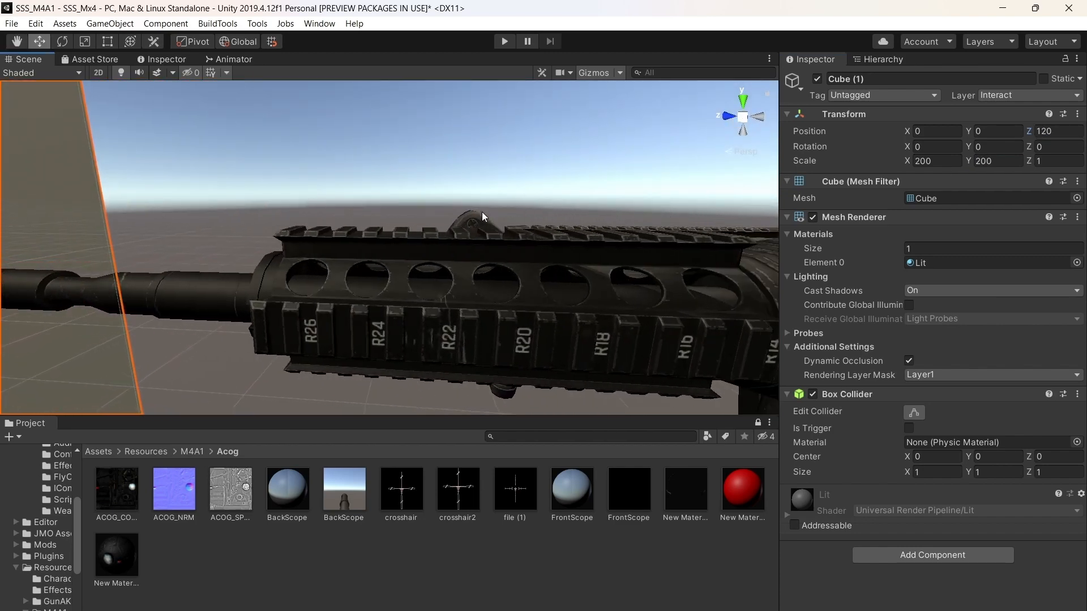
key("d")
right_click_drag(481, 212, 226, 227)
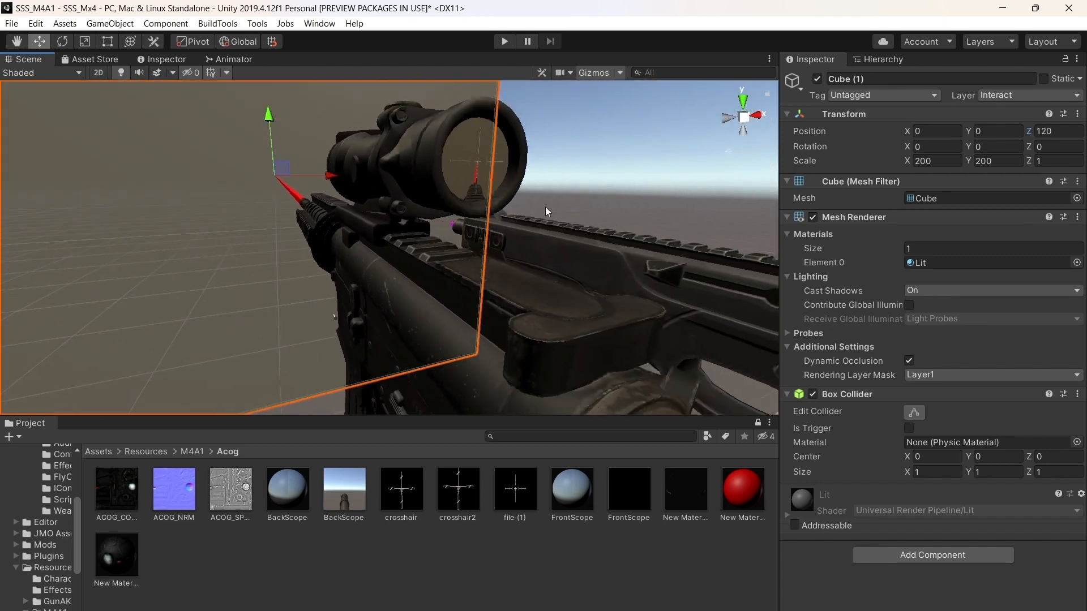
right_click_drag(545, 206, 592, 183)
key("Right")
left_click(675, 207)
right_click_drag(675, 208, 572, 227)
key("Right")
key("Up")
scroll(602, 188, "down", 2)
scroll(616, 259, "down", 3)
scroll(604, 228, "up", 2)
scroll(607, 214, "up", 3)
scroll(607, 214, "up", 1)
scroll(607, 215, "down", 2)
key("Right")
key("Left")
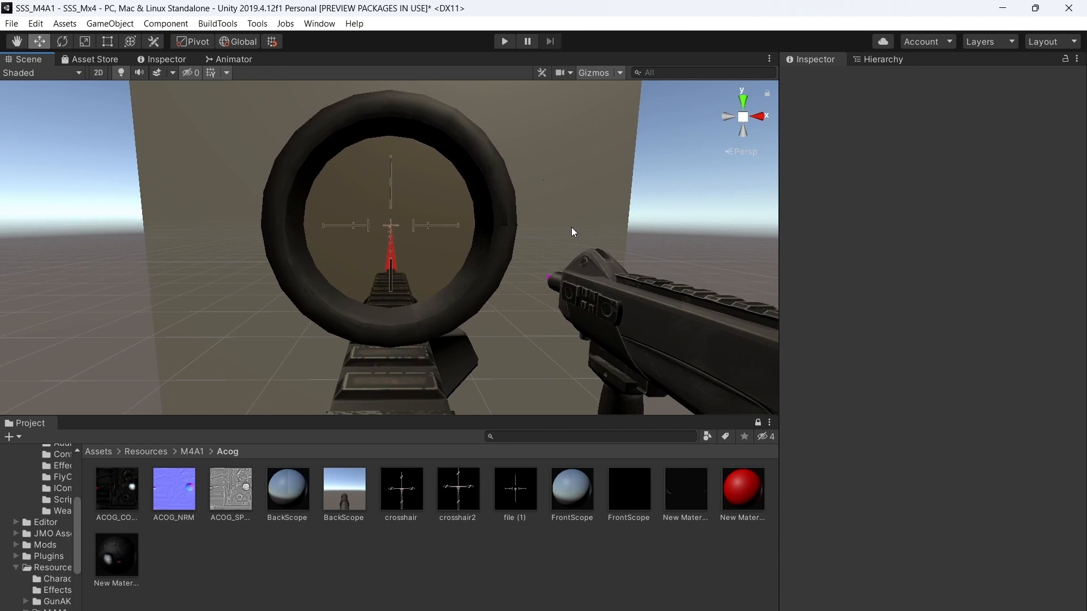
Toggle the Crosshair object off and on to compare the beam's end point with the reticle, leaving the object deactivated
left_click(395, 226)
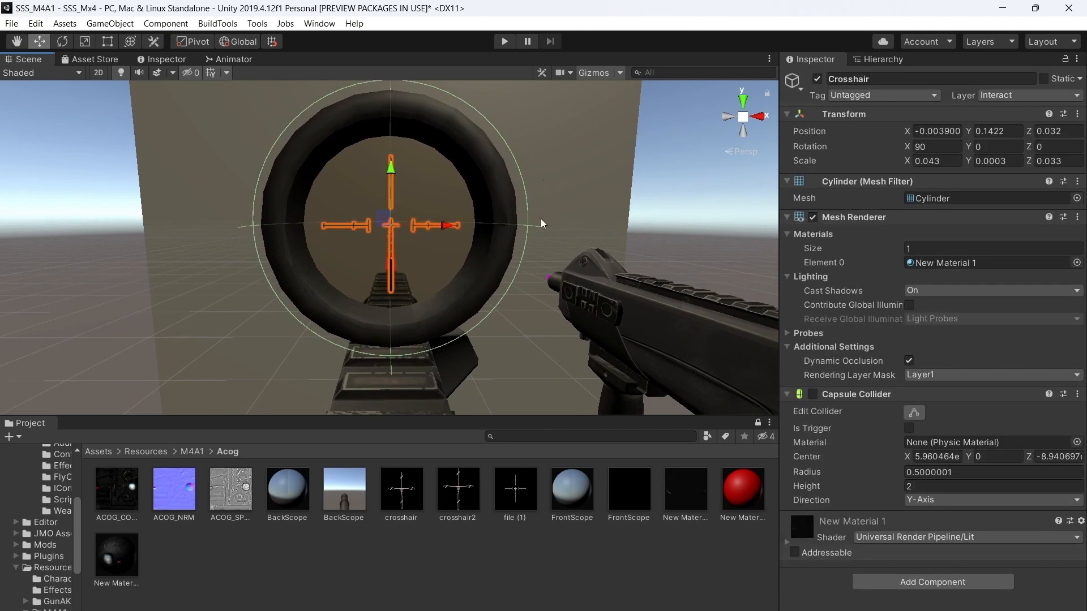
left_click(816, 80)
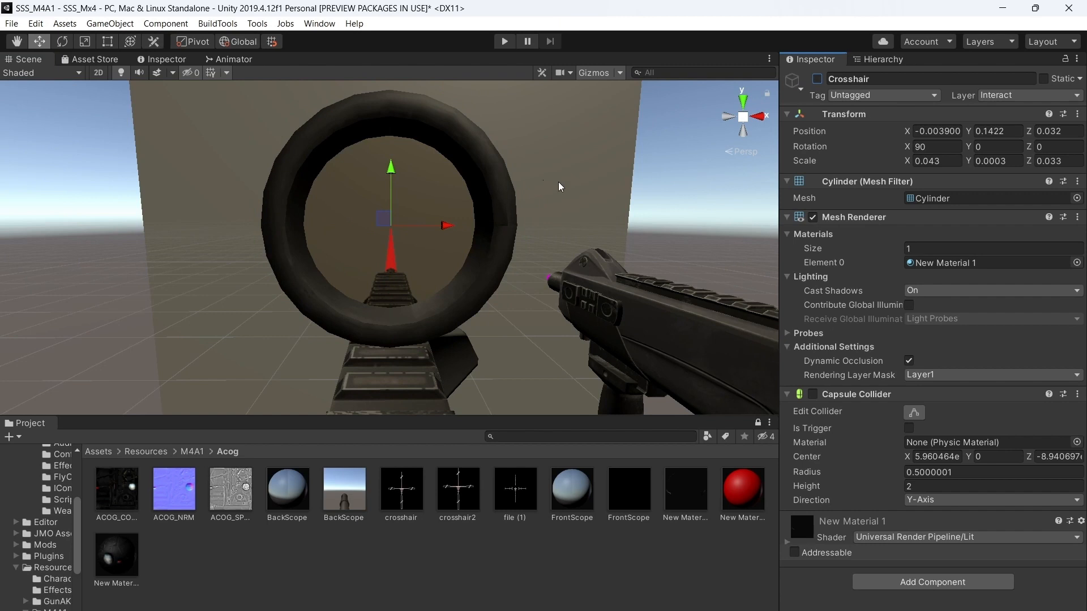
left_click(817, 80)
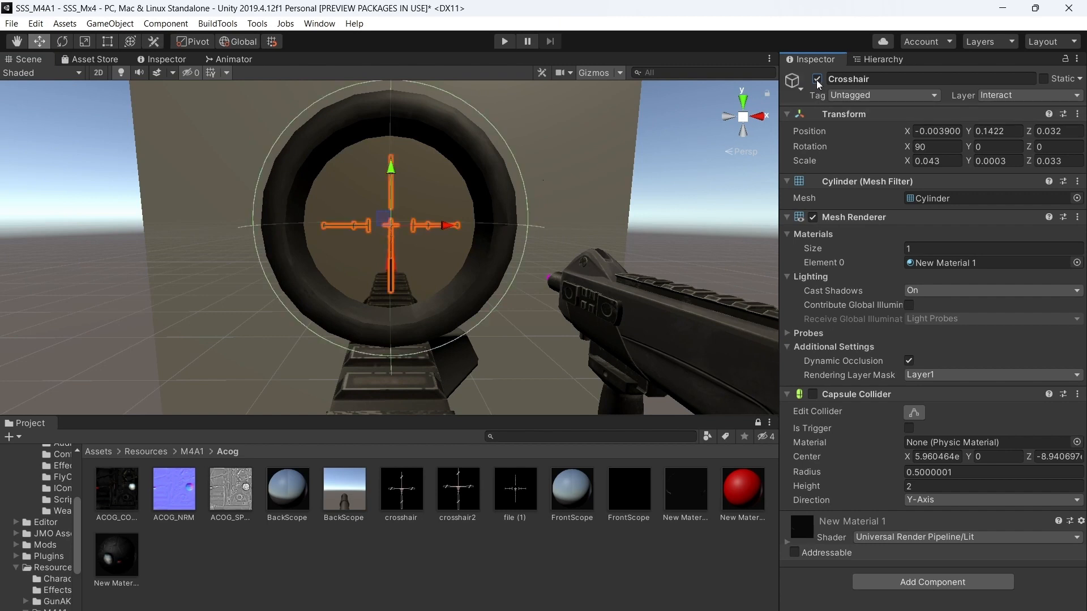
left_click(817, 80)
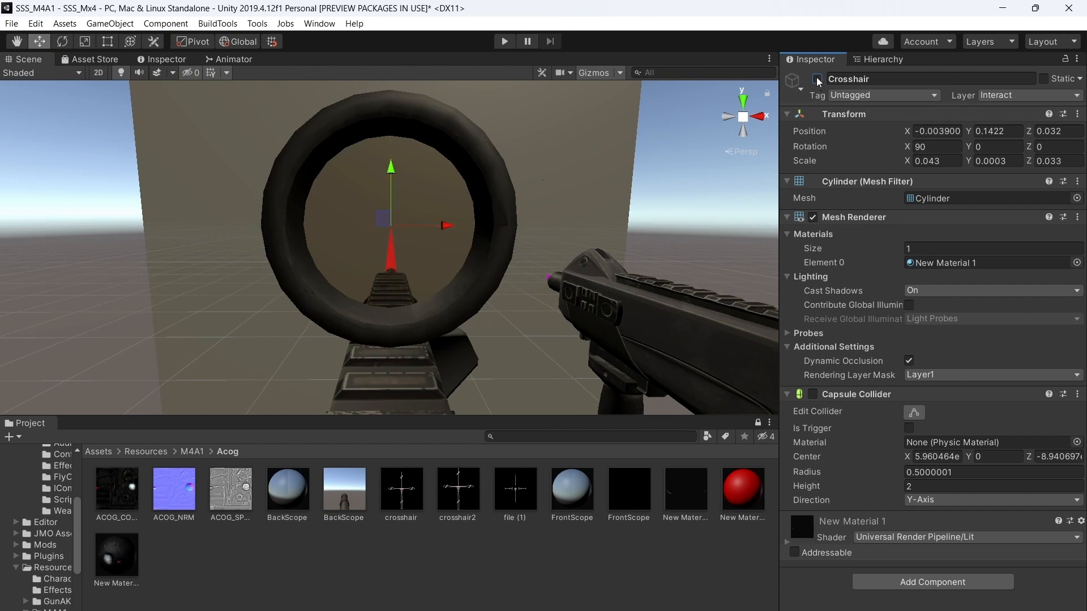
Toggle the Crosshair object on and off and examine the scope view with and without it
left_click(817, 80)
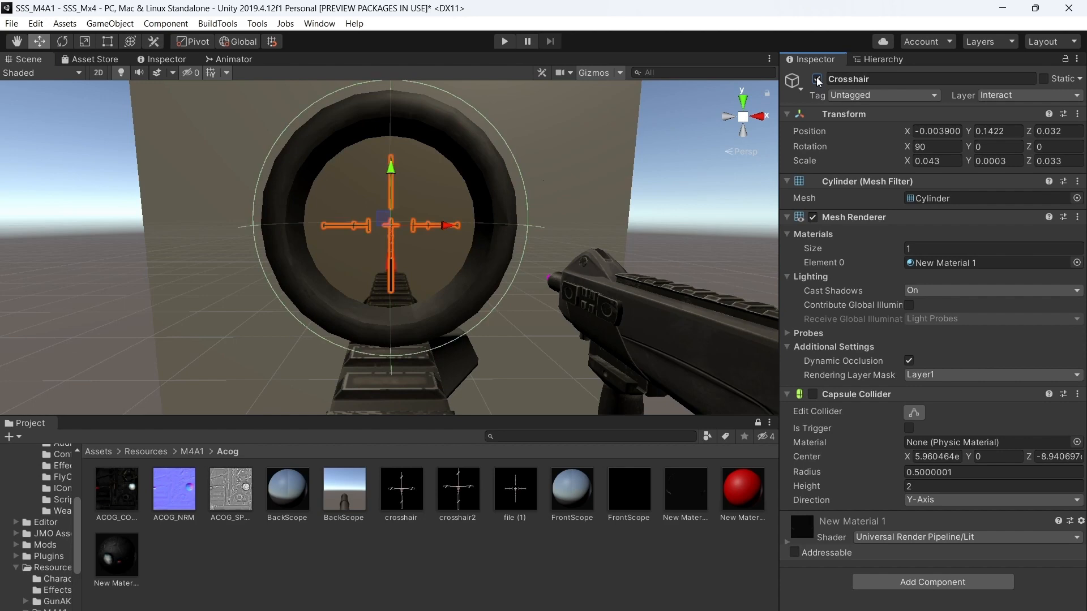
left_click(817, 80)
right_click_drag(508, 212, 512, 187)
left_click(593, 151)
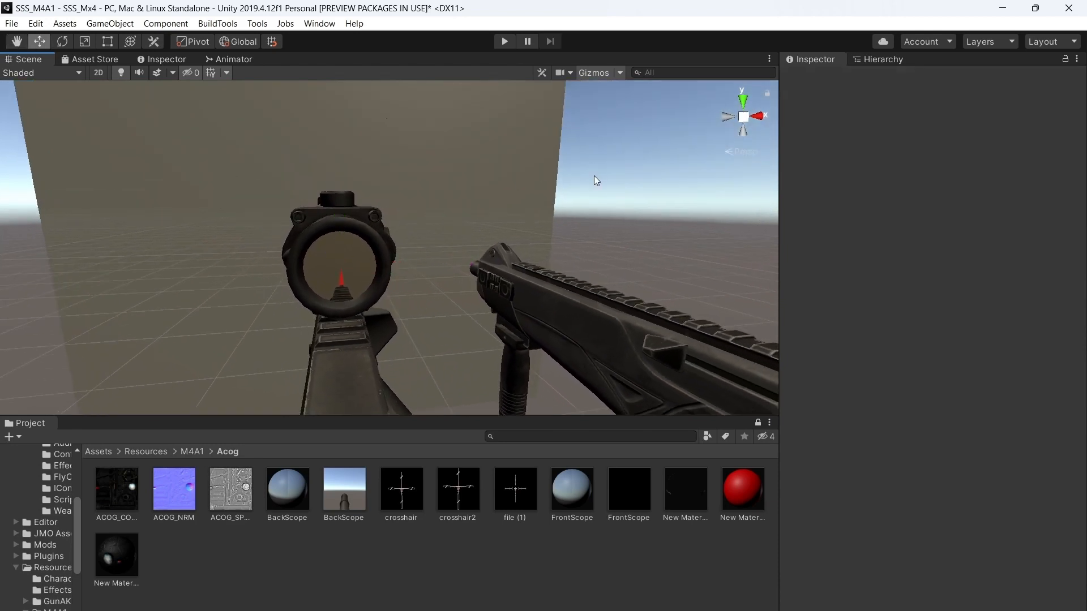
right_click_drag(594, 176, 569, 215)
Enable the Crosshair object under the M4A1 model
left_click(881, 59)
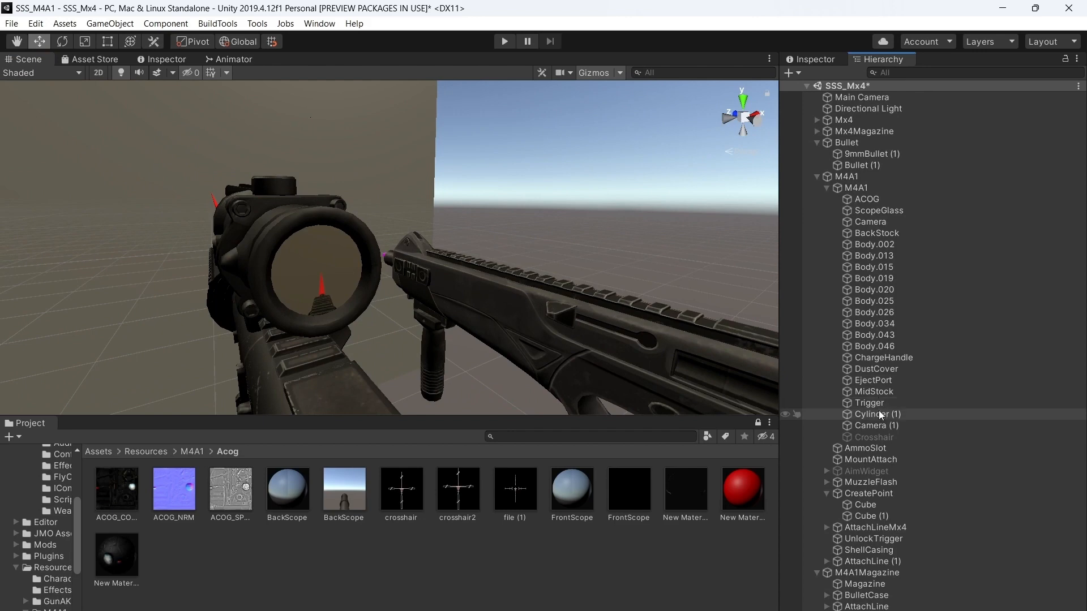
left_click(873, 436)
left_click(834, 65)
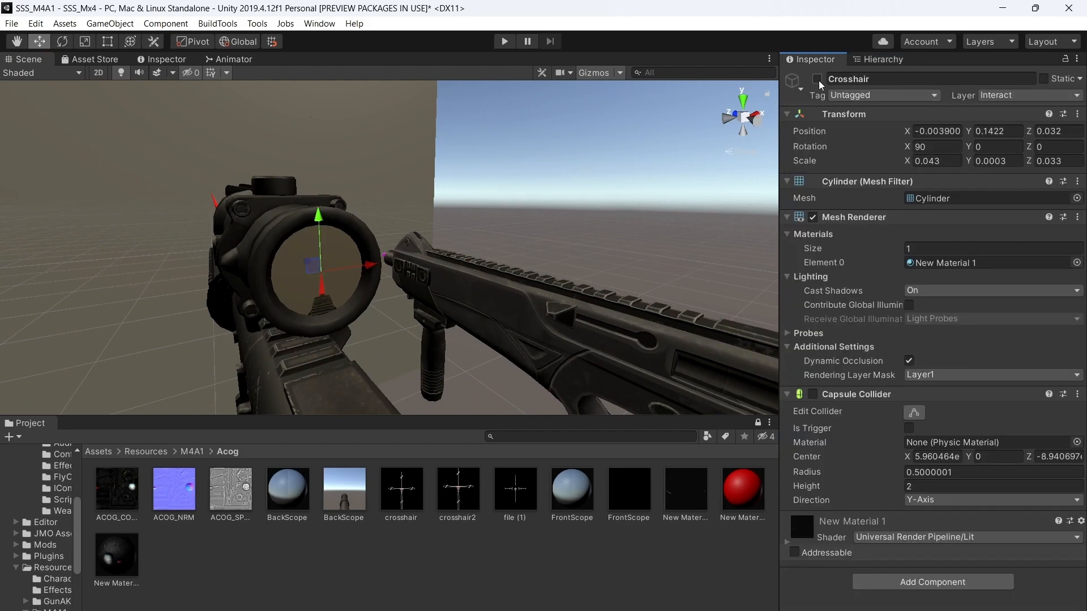
Delete the Cube and Cube (1) helper objects under CreatePoint
left_click(881, 59)
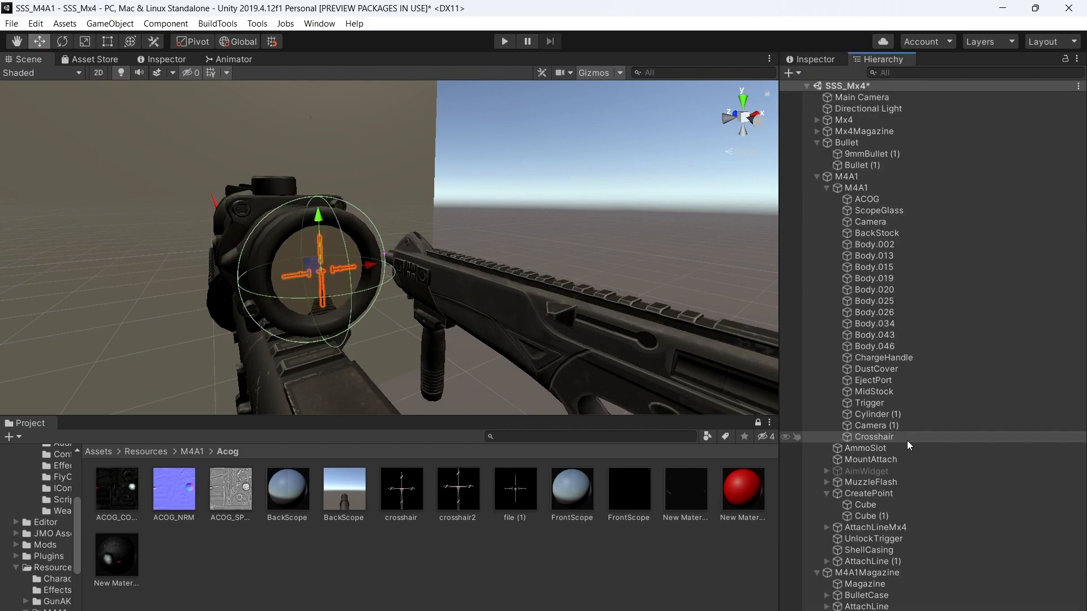
left_click(866, 505)
left_click(871, 516, "shift")
right_click(869, 515)
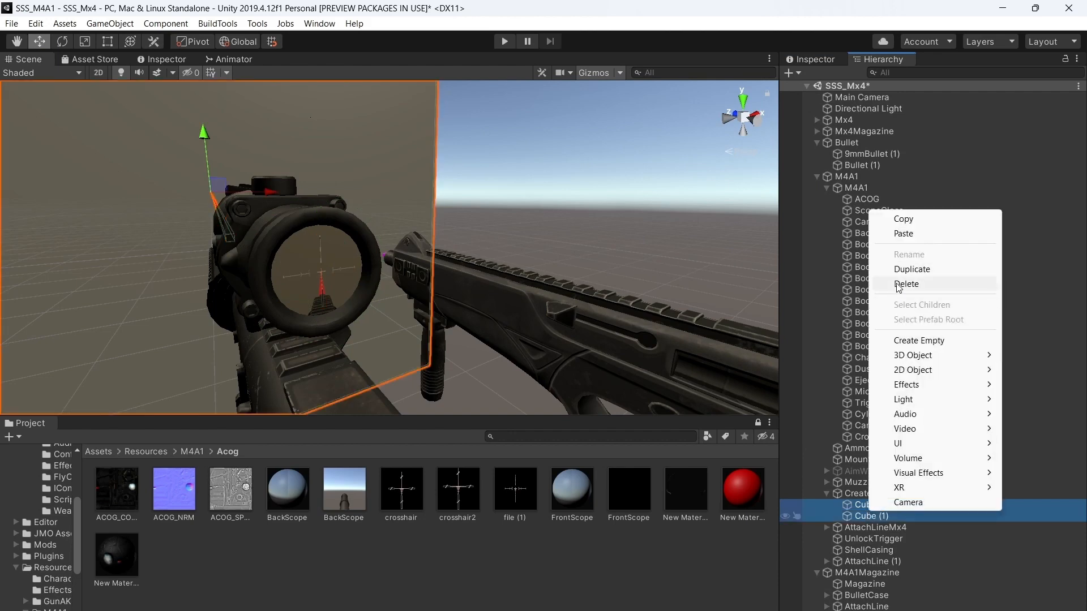
left_click(900, 285)
Look through the ACOG scope and examine how the crosshair sits in the lens
right_click_drag(509, 217, 510, 254)
scroll(510, 254, "up", 1)
middle_click_drag(511, 253, 485, 264)
scroll(486, 264, "up", 2)
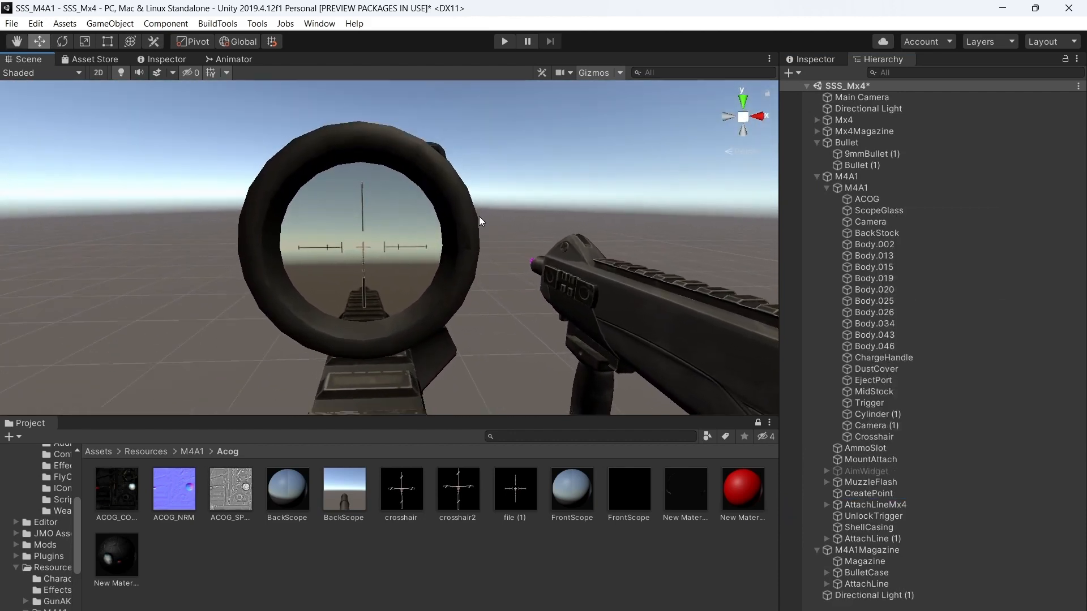
scroll(479, 216, "down", 3)
right_click_drag(479, 217, 591, 232)
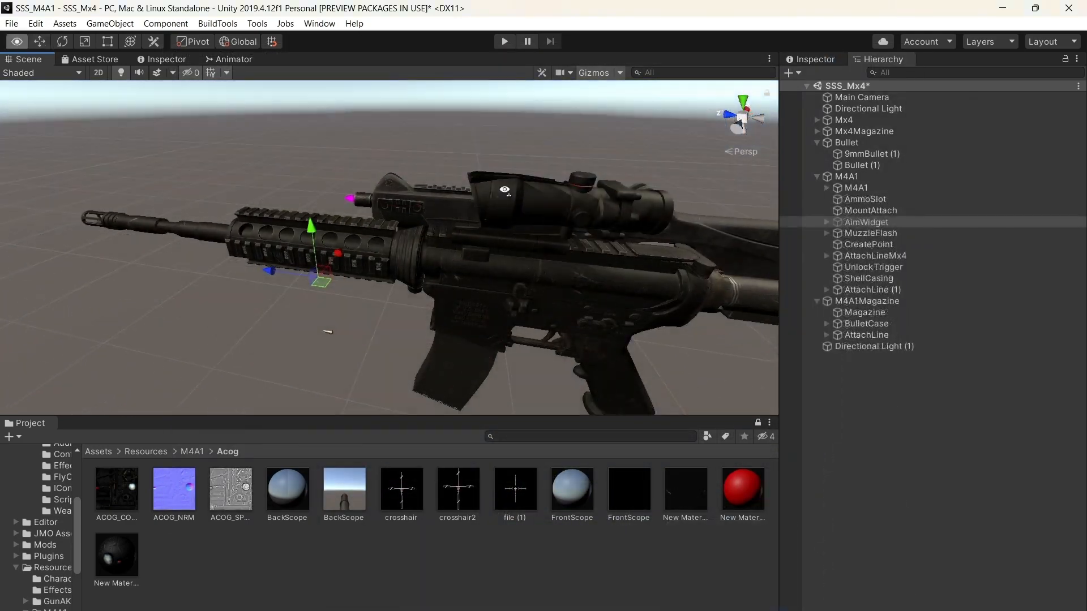
Make AimWidget a child of CreatePoint in the M4A1 object
right_click_drag(561, 218, 521, 201)
scroll(551, 202, "down", 3)
key("Left")
scroll(543, 206, "up", 5)
key("Left")
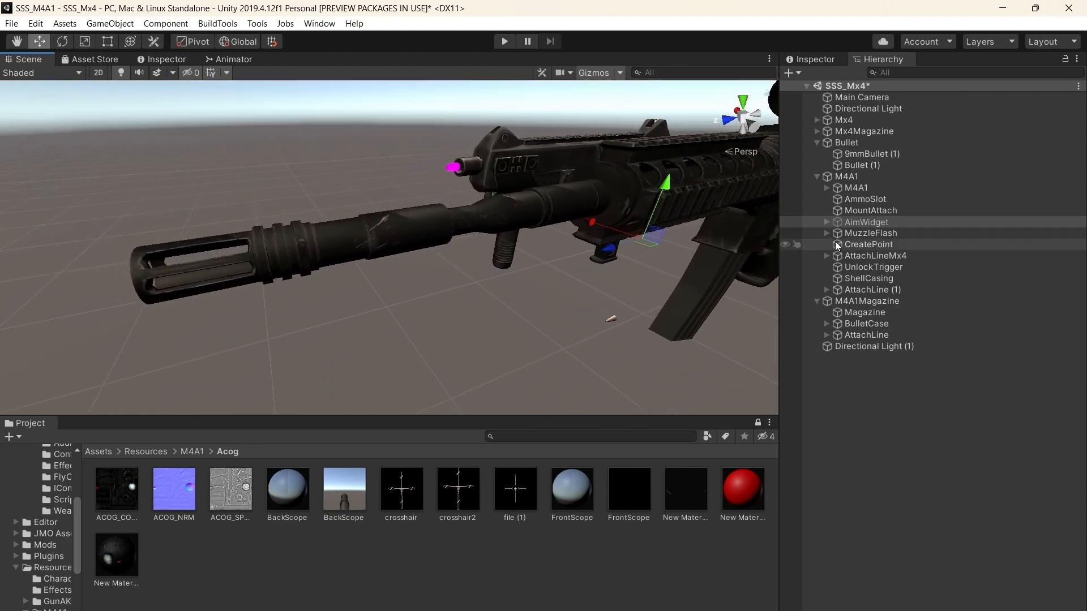
right_click_drag(636, 247, 595, 234)
scroll(600, 231, "down", 3)
right_click_drag(637, 225, 748, 214)
scroll(661, 242, "down", 2)
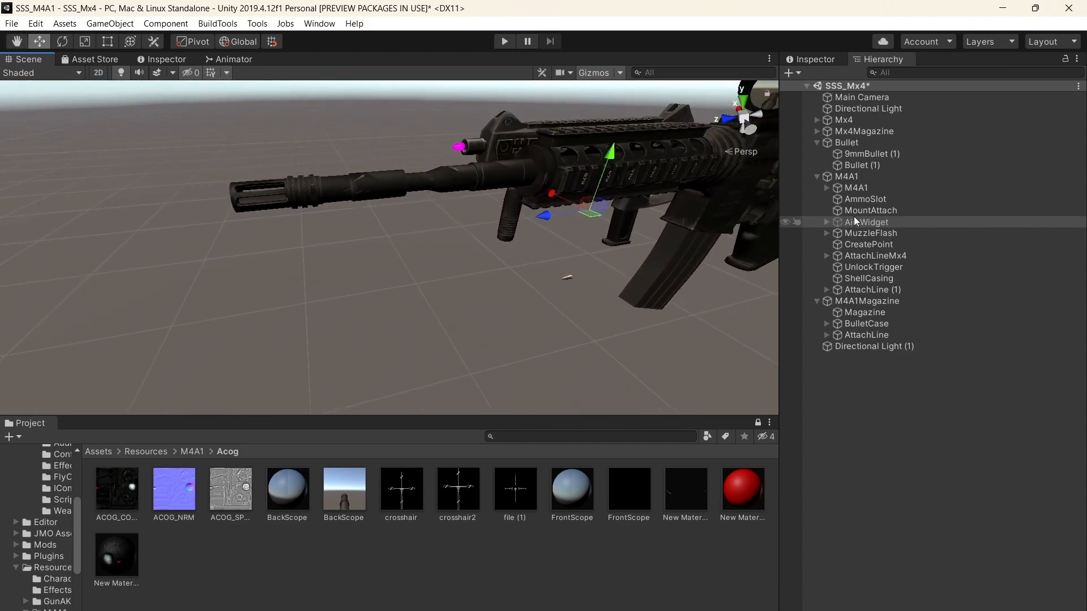
left_click_drag(860, 218, 861, 246)
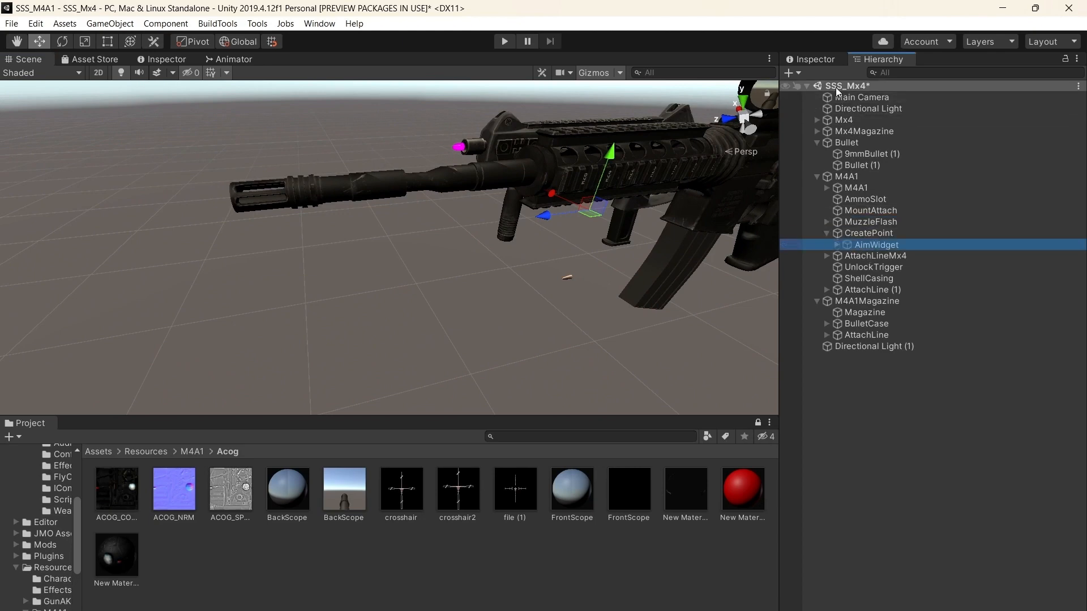
Set AimWidget's position to 0, 0, 0 so it sits at its parent's origin
left_click(824, 63)
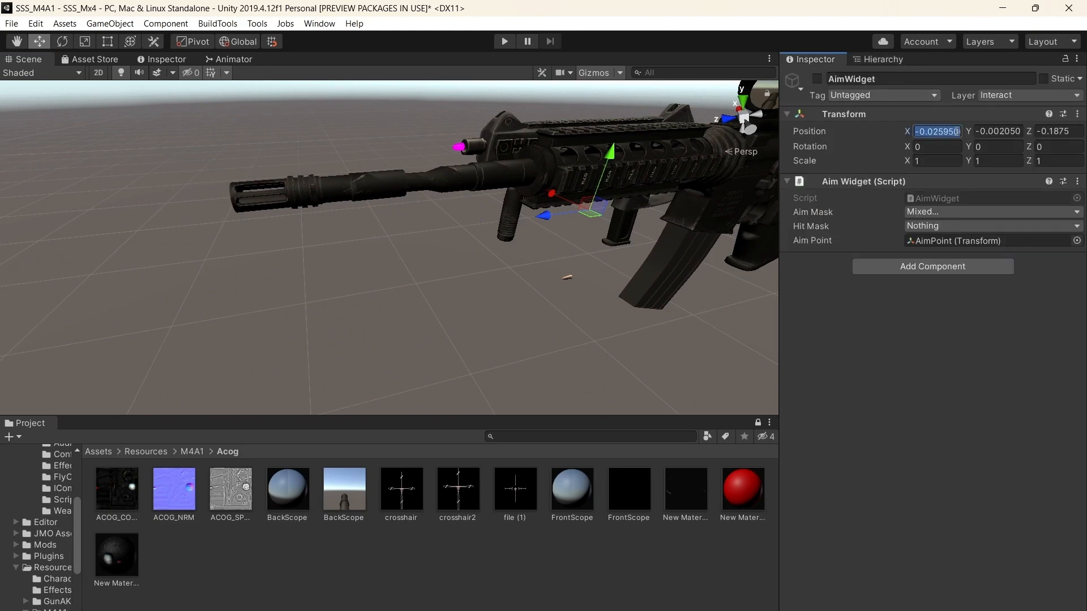
type("0")
key("Tab")
type("0")
key("Tab")
type("0")
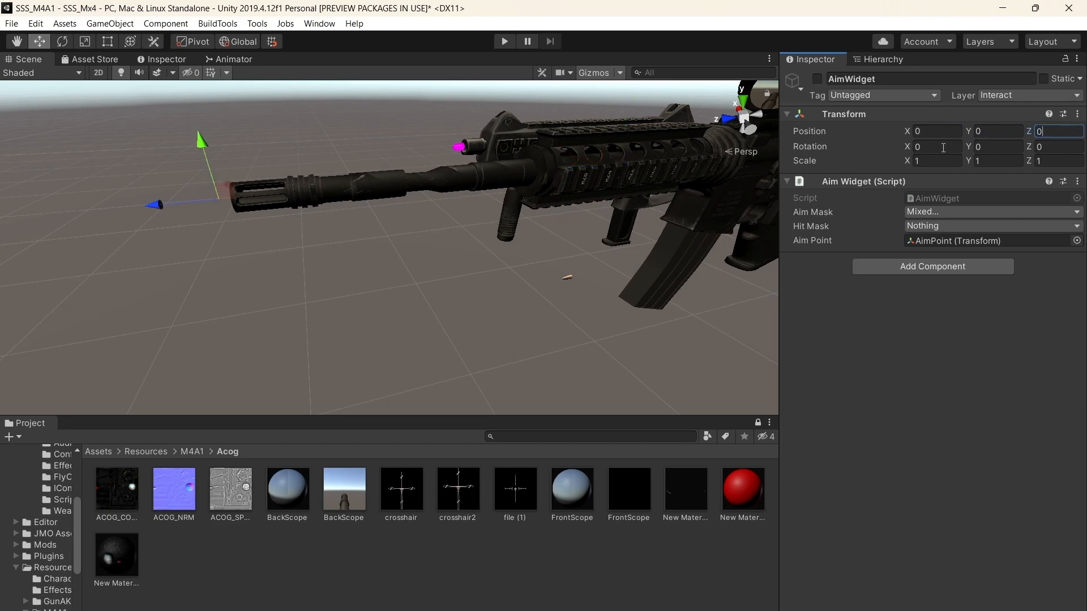
Set both Start Size values of the AimPoint particle system inside AimWidget to 0.001
right_click_drag(632, 182, 554, 200)
scroll(624, 182, "up", 3)
key("Left")
key("d")
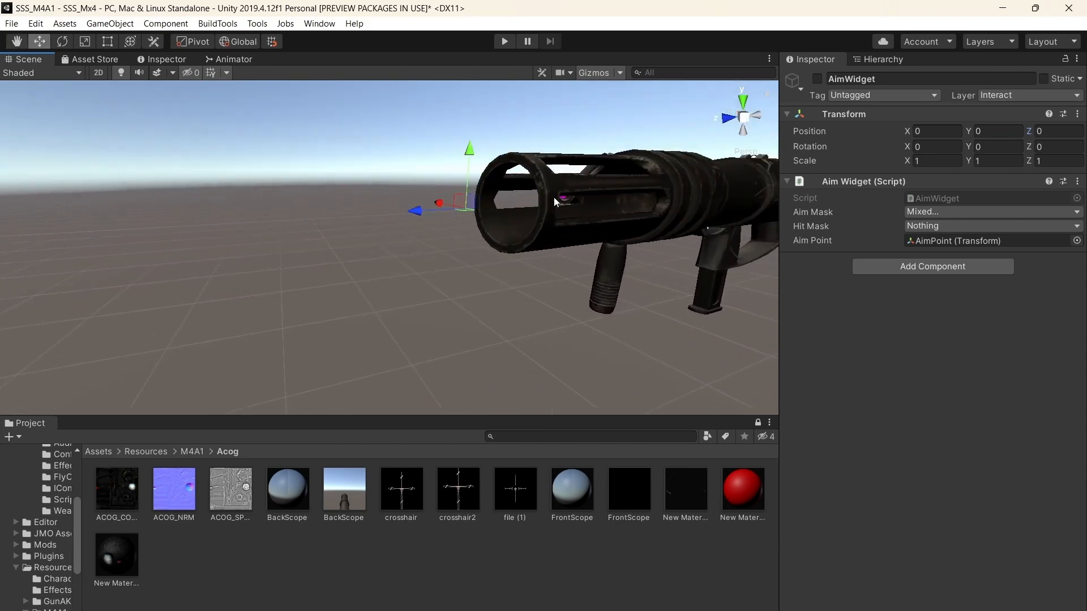
left_click(884, 59)
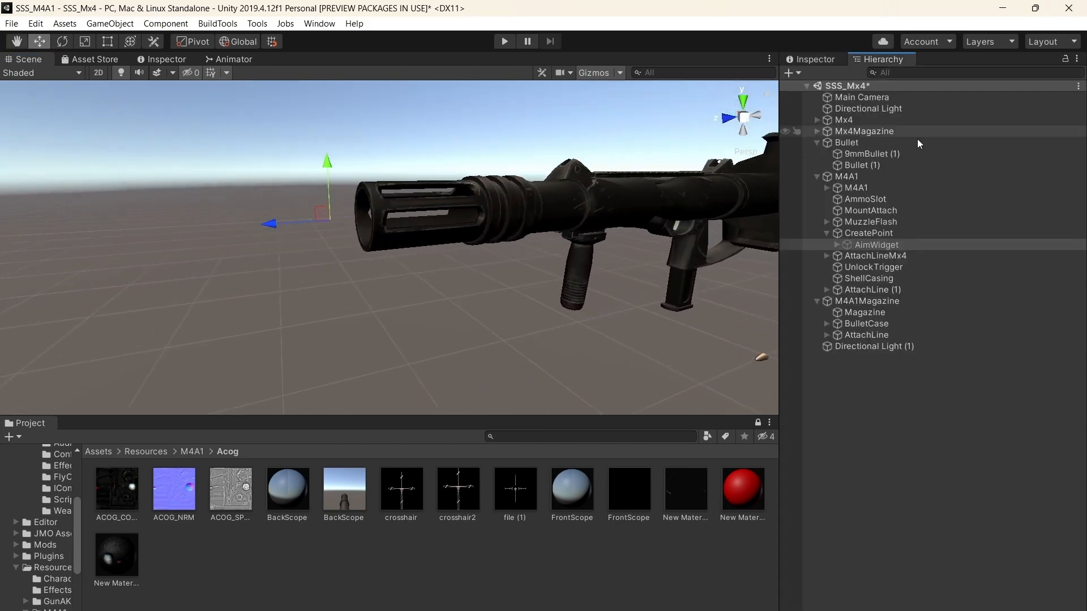
left_click(837, 245)
left_click(887, 258)
left_click(830, 61)
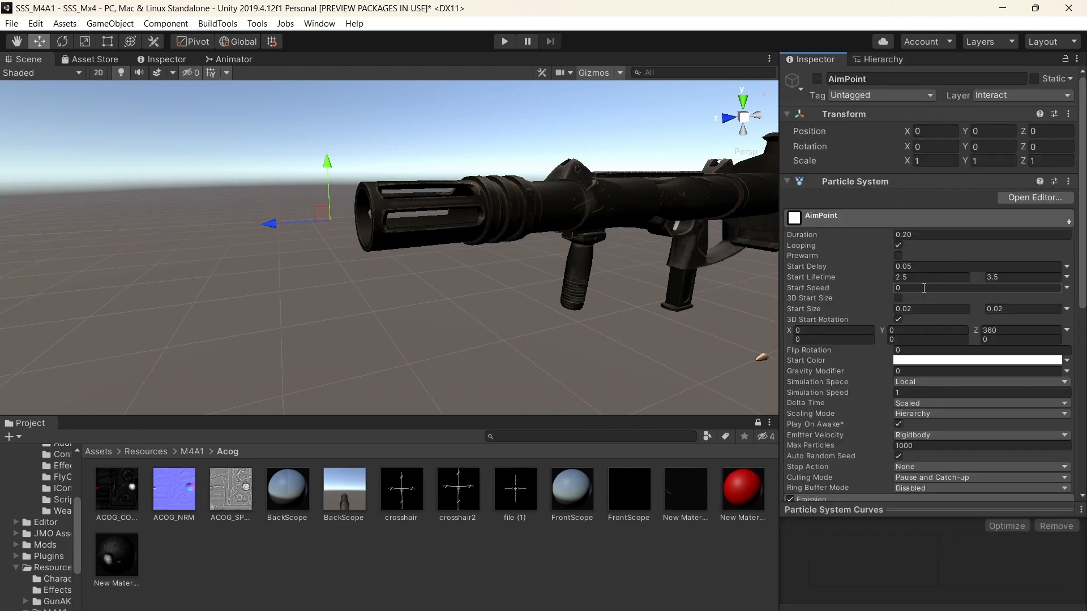
right_click_drag(637, 230, 613, 243)
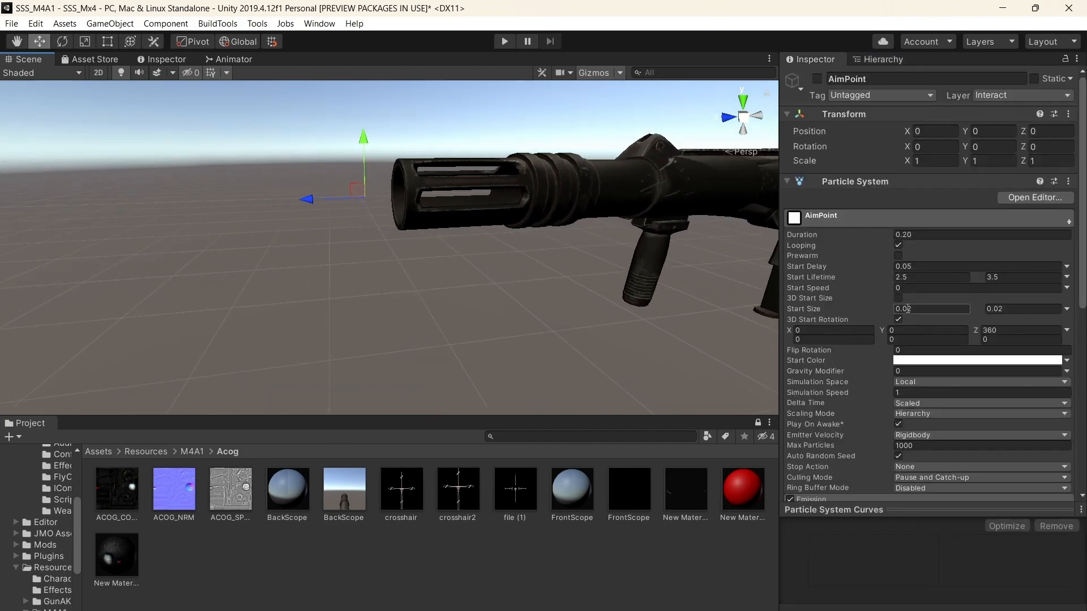
left_click(908, 311)
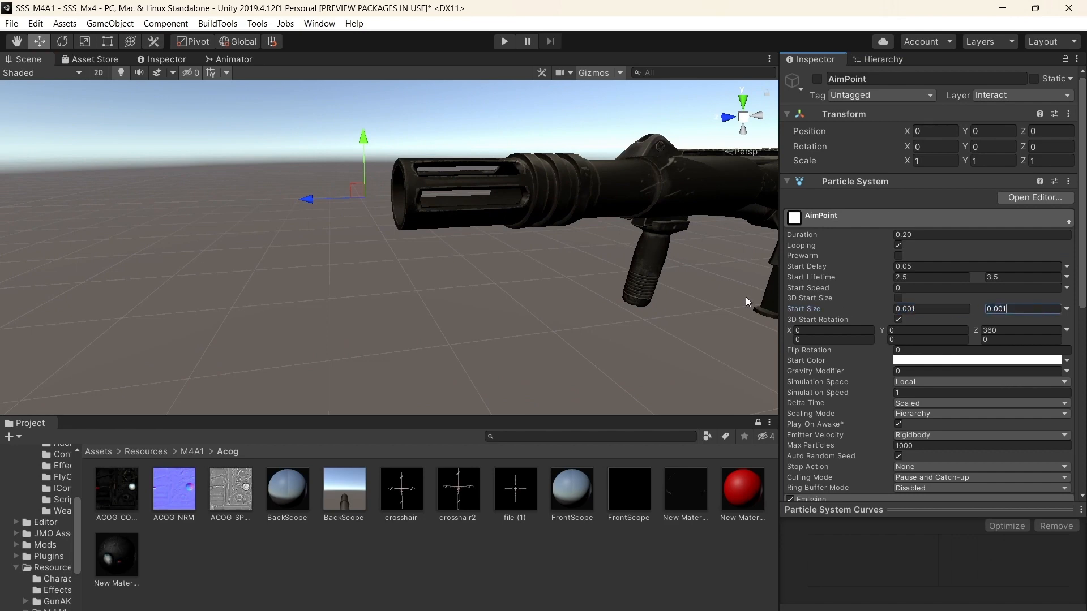
Check AimPoint's placement through the scope and dismiss the browser notification
right_click_drag(746, 298, 517, 255)
scroll(719, 291, "down", 3)
scroll(604, 280, "down", 2)
scroll(715, 279, "up", 5)
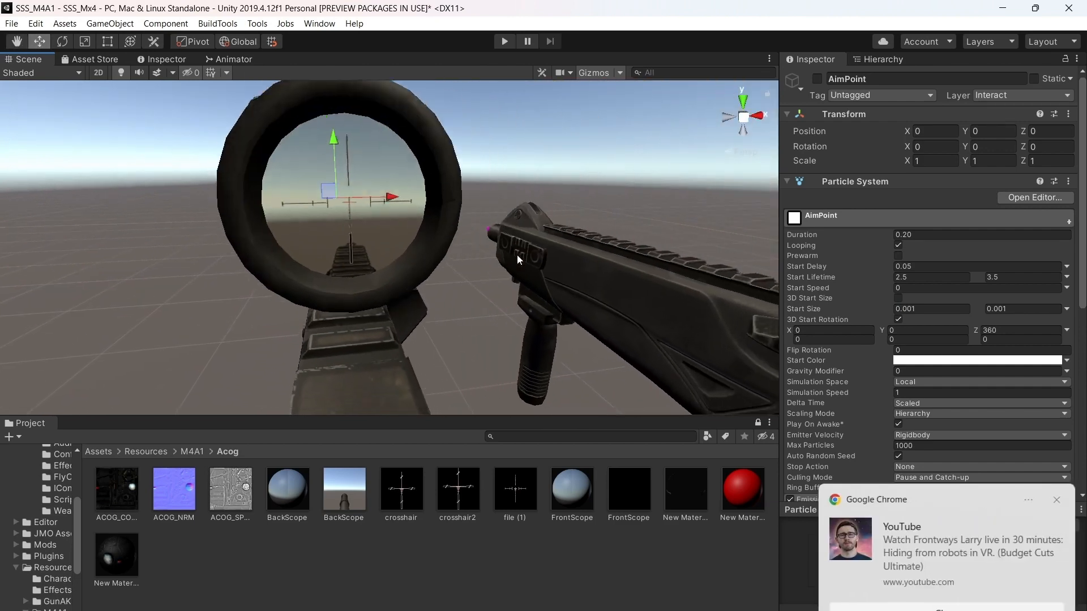
scroll(517, 254, "down", 3)
middle_click_drag(474, 259, 652, 261)
left_click(1057, 501)
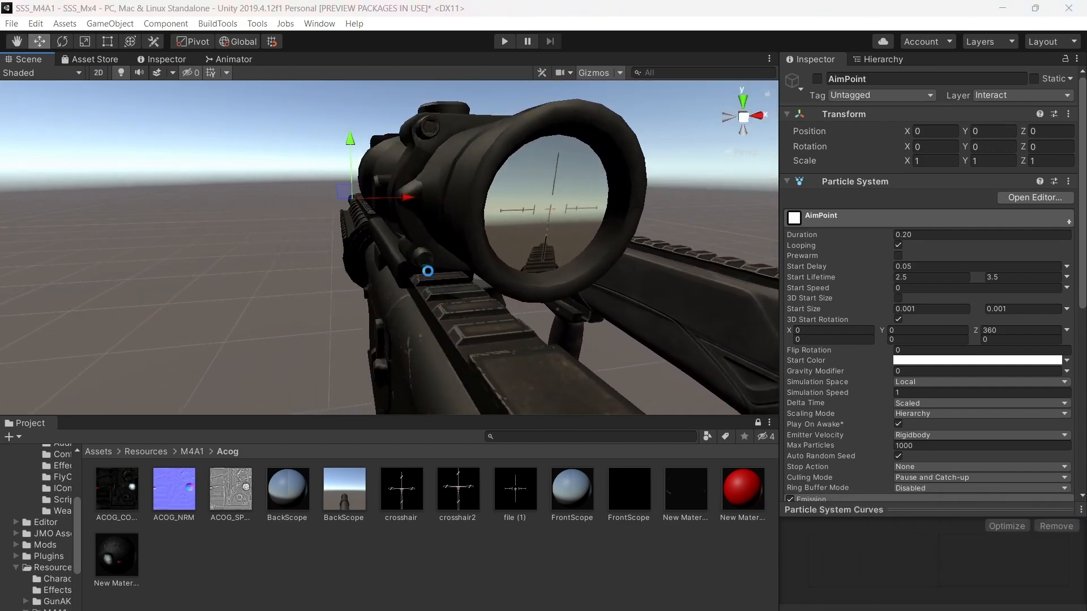
Move AimWidget out of CreatePoint so it is a direct child of M4A1, between MuzzleFlash and CreatePoint
right_click_drag(427, 271, 618, 236)
key("s")
key("a")
key("a")
left_click(866, 61)
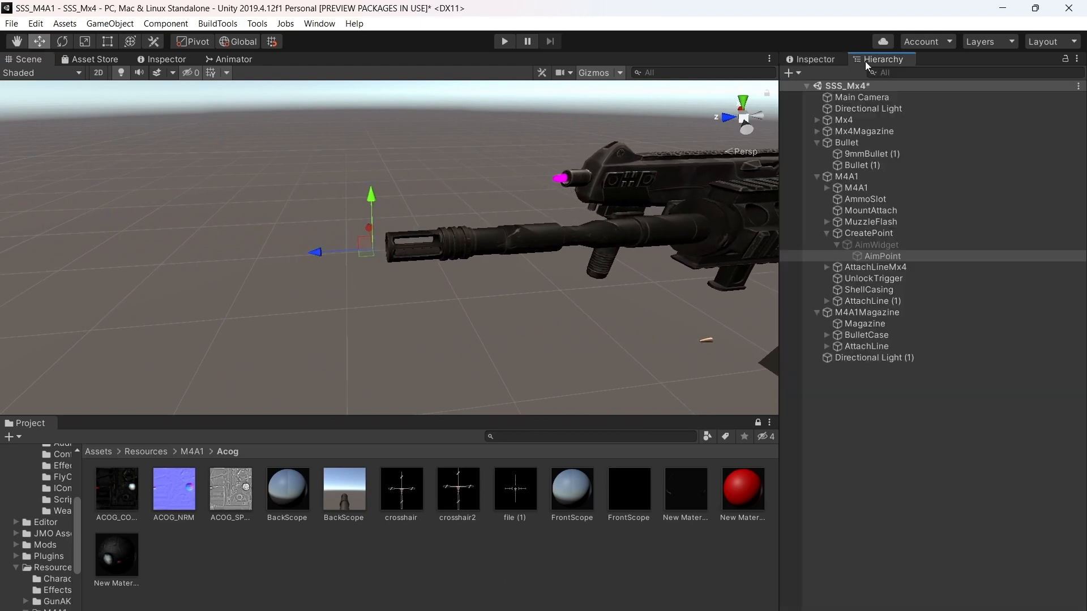
left_click(836, 245)
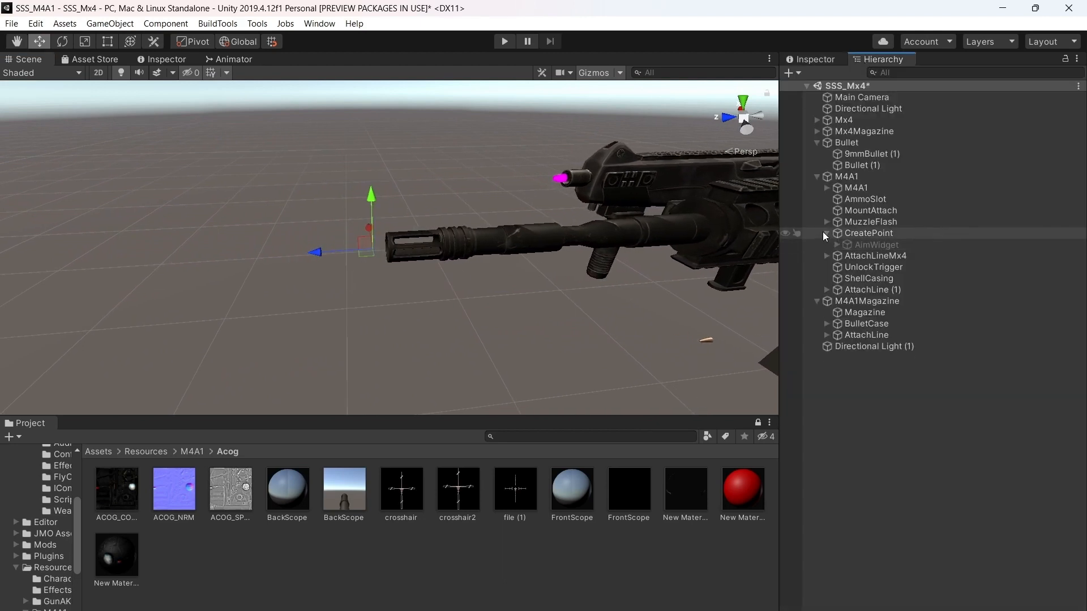
left_click_drag(824, 232, 858, 230)
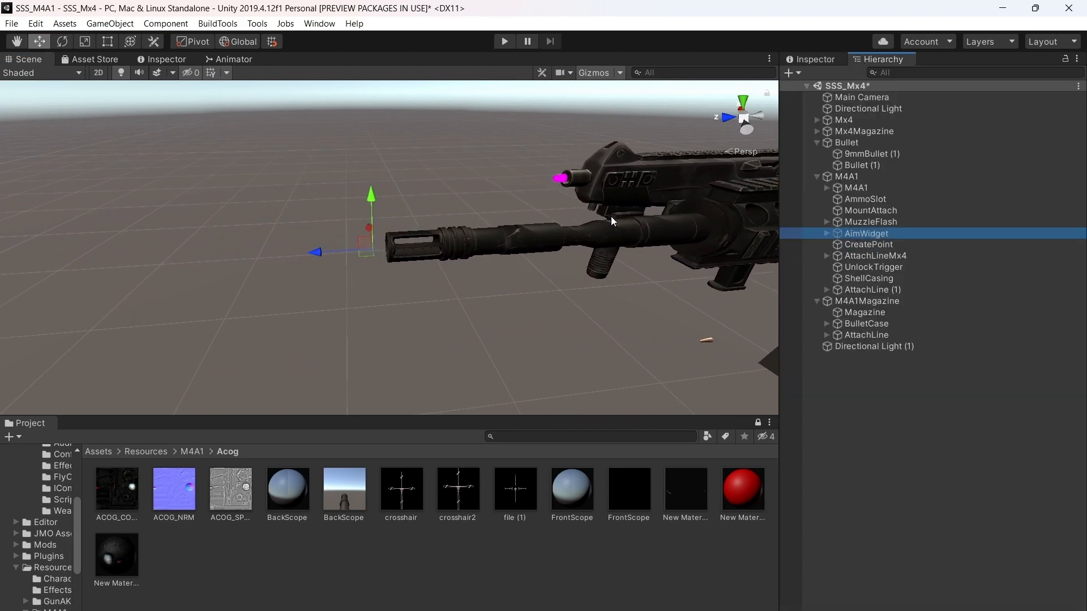
Set AttachLineMx4's Y rotation to 65
mouse_move(610, 217)
right_mouse_down()
mouse_move(570, 188)
mouse_move(585, 179)
mouse_move(484, 229)
mouse_move(609, 232)
right_mouse_up()
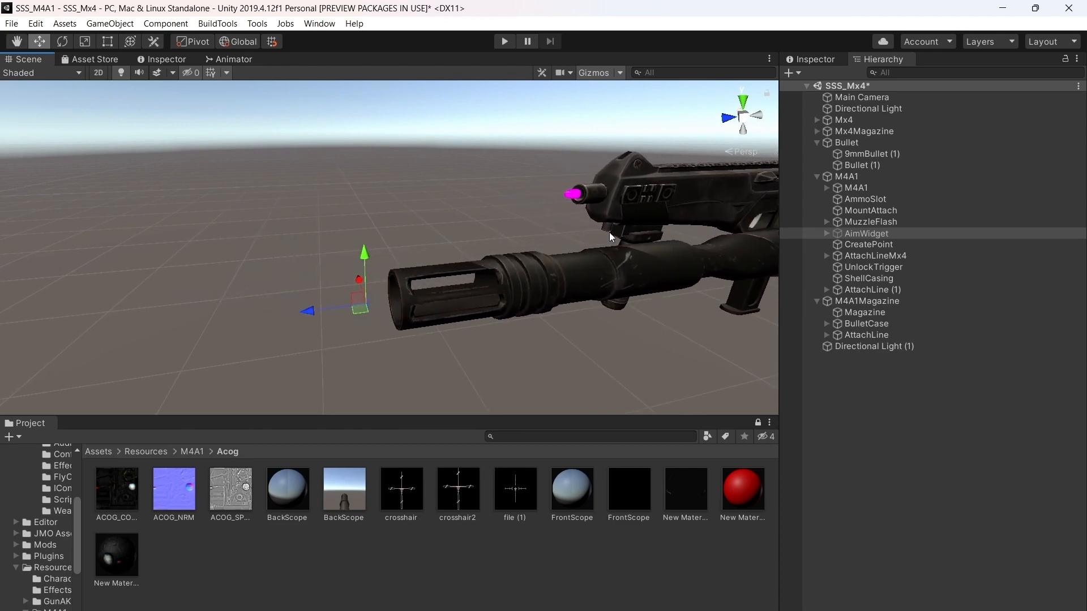
left_click(864, 245)
left_click(852, 256)
right_click_drag(633, 257, 509, 169)
scroll(730, 232, "up", 10)
key("d")
key("a")
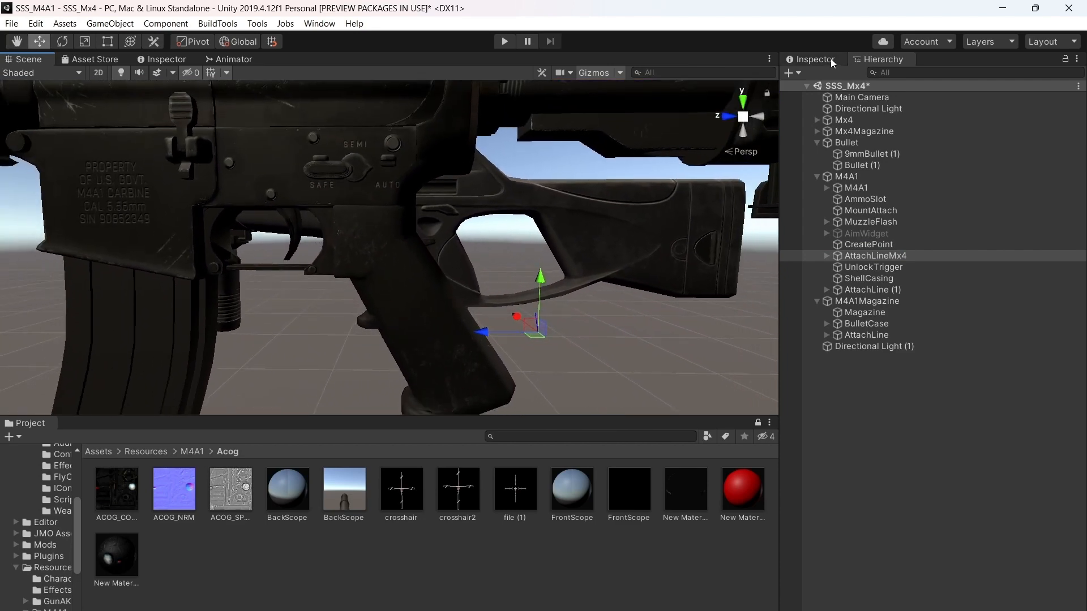
left_click(832, 62)
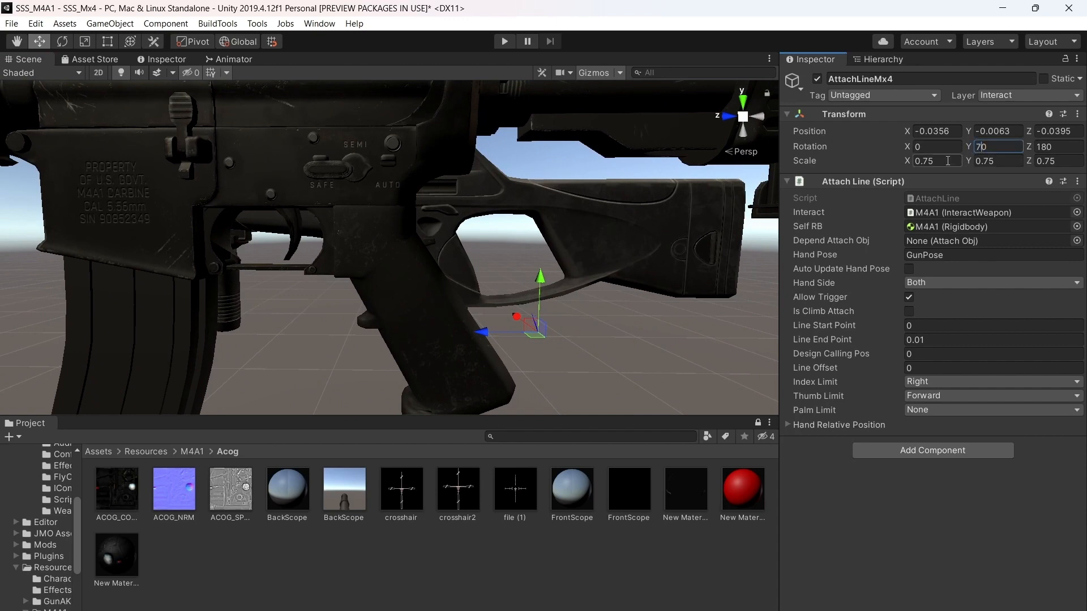
key("d")
right_click_drag(711, 232, 644, 266)
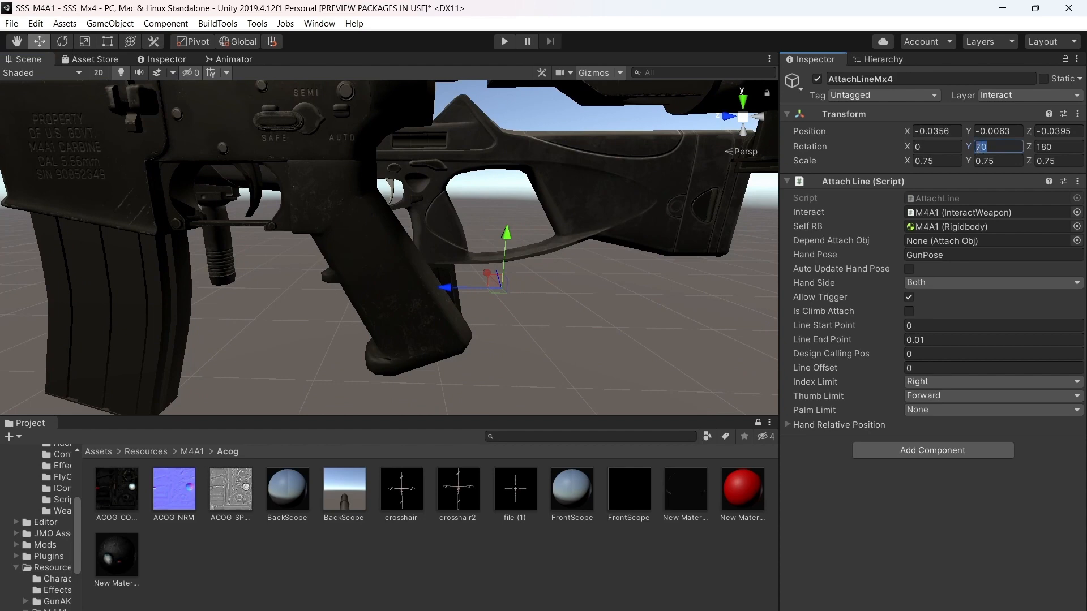
Move AttachLineMx4 onto the M4A1's pistol grip, to about X -0.03 and Z 0.0036
left_click(444, 290)
key("a")
right_click_drag(352, 294, 443, 232)
key("d")
scroll(460, 283, "down", 3)
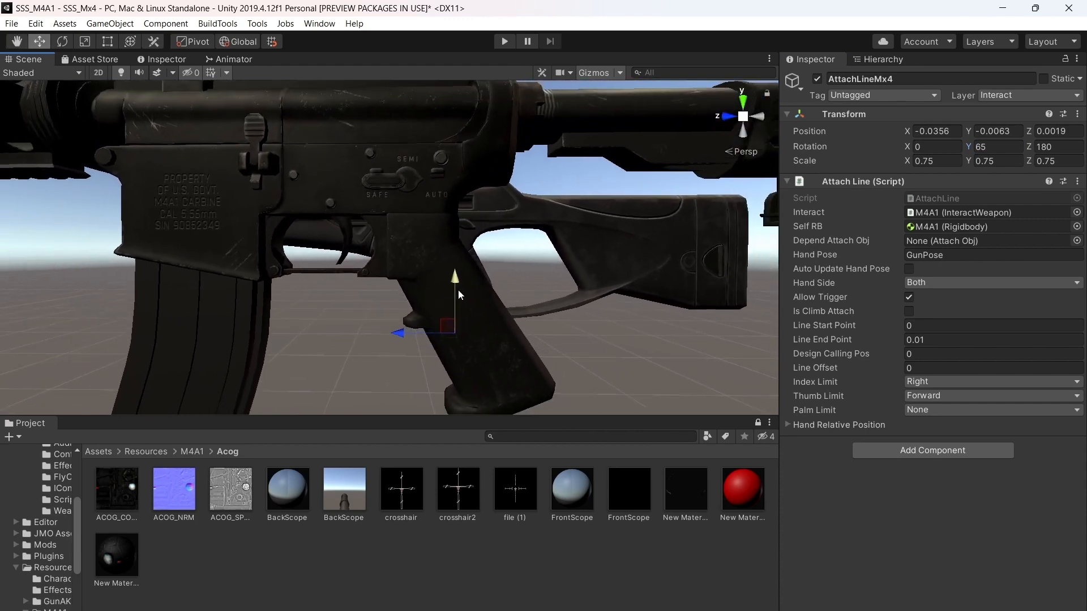
left_click_drag(456, 282, 455, 277)
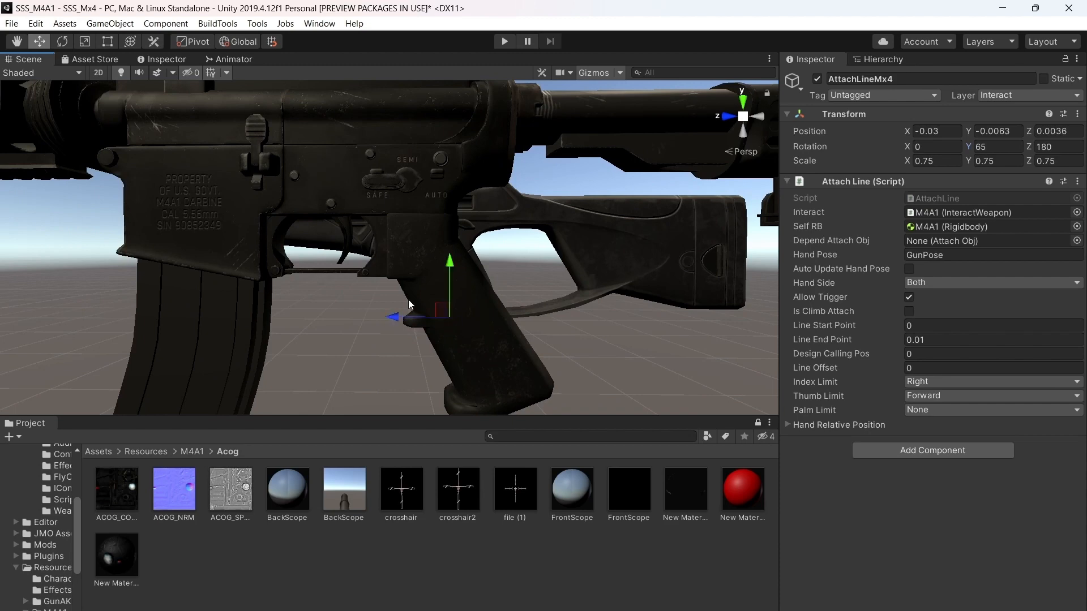
Examine the attach point's placement on the pistol grip from several angles
right_click_drag(409, 300, 433, 216)
key("w")
key("d")
key("a")
scroll(423, 298, "down", 5)
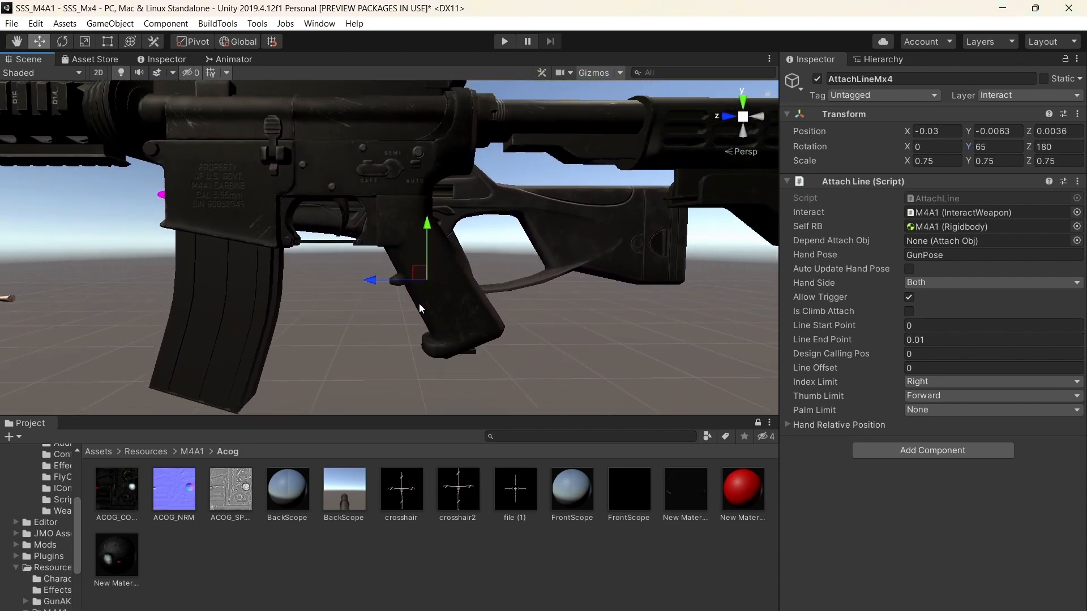
right_click_drag(434, 283, 566, 303)
scroll(437, 268, "up", 10)
scroll(567, 301, "down", 8)
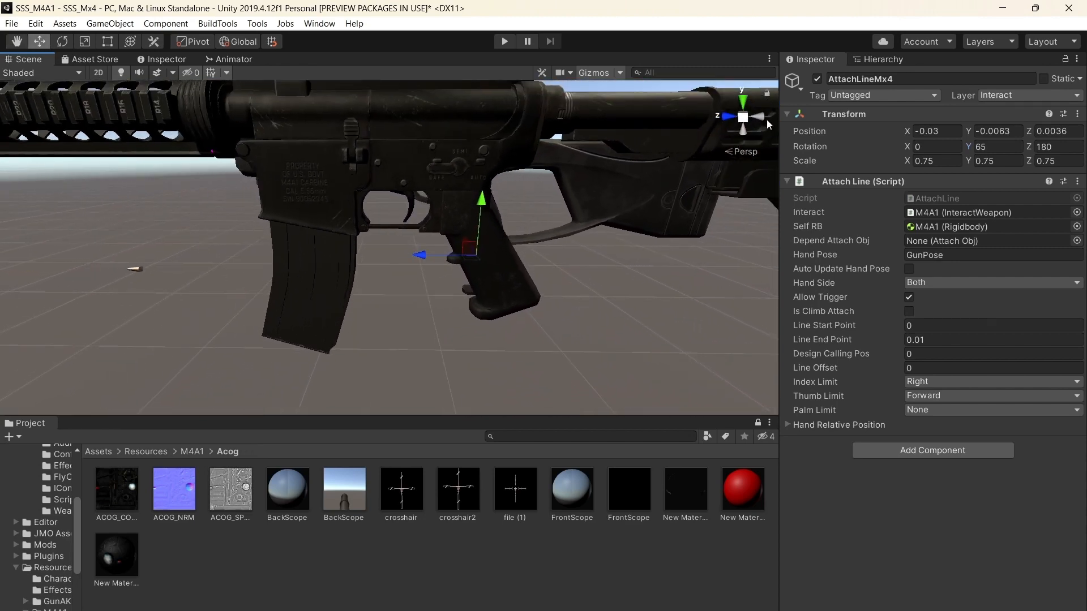
Enlarge UnlockTrigger's box collider at the rear of the M4A1's receiver to about 0.0016 × 0.0011 × 0.0017
left_click(882, 60)
left_click(867, 268)
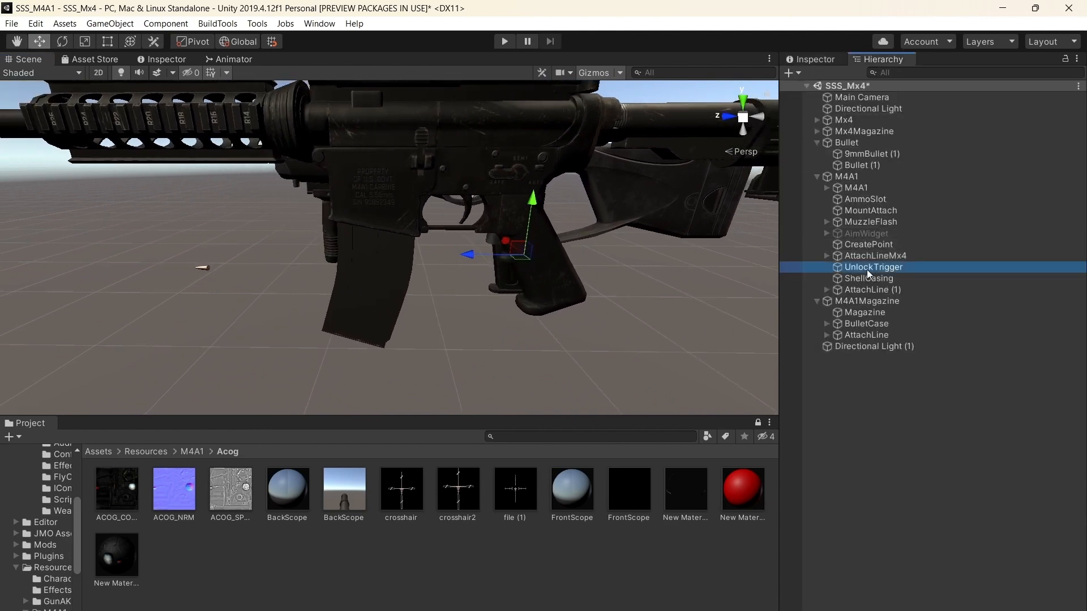
double_click(868, 270)
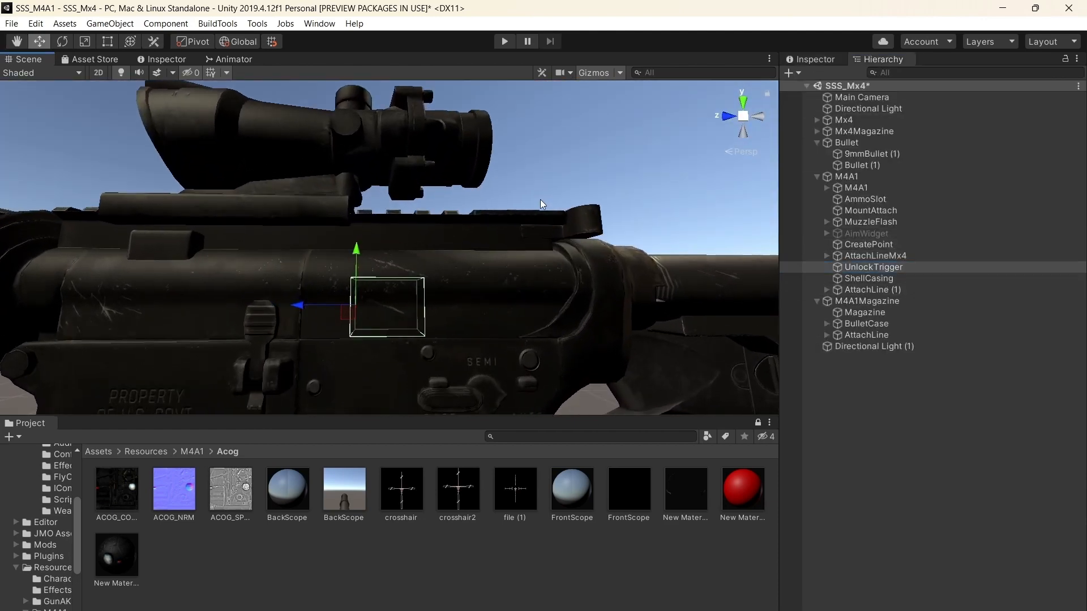
left_click_drag(540, 199, 657, 260, "alt")
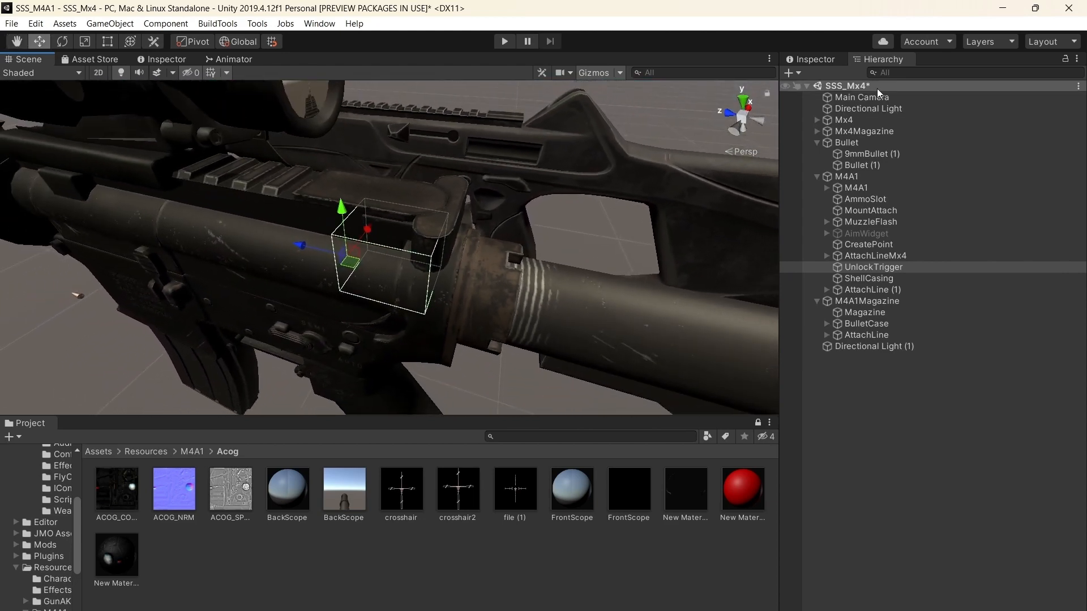
left_click(828, 60)
left_click(914, 200)
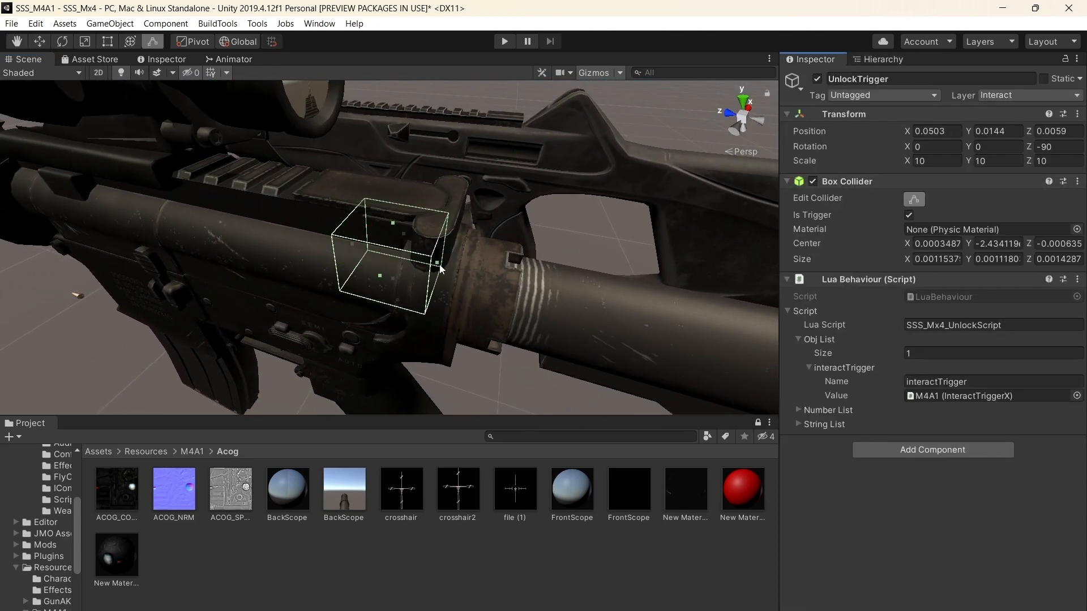
left_click_drag(443, 265, 389, 280)
left_click_drag(529, 301, 257, 167, "alt")
scroll(622, 314, "up", 3)
scroll(420, 258, "down", 5)
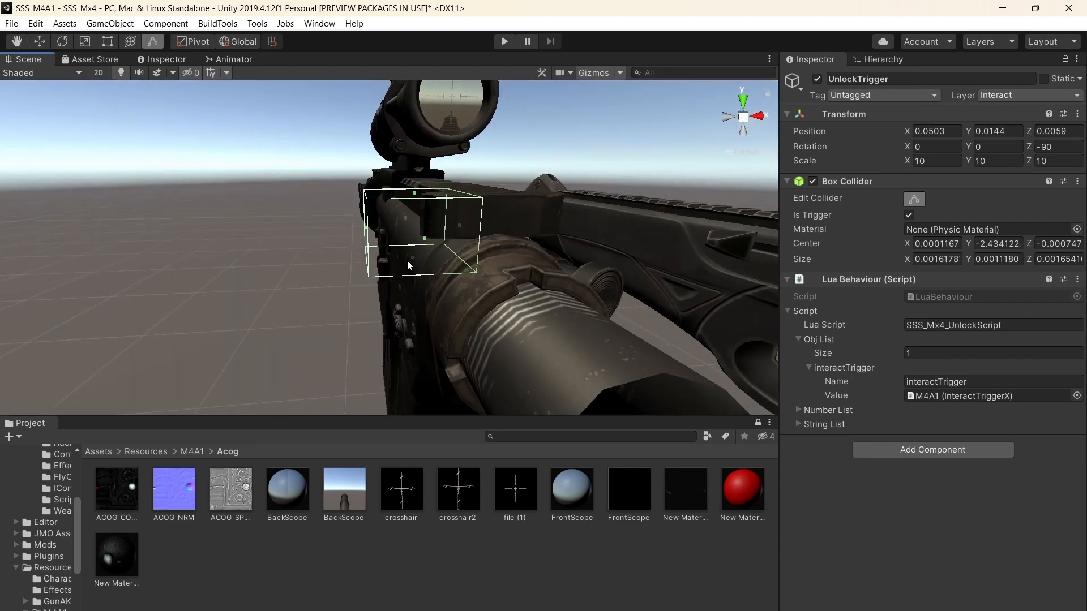
left_click(407, 262)
Extend UnlockTrigger's box collider around the charging handle area to a size of about 0.0030 × 0.0021 × 0.0037
left_click(876, 58)
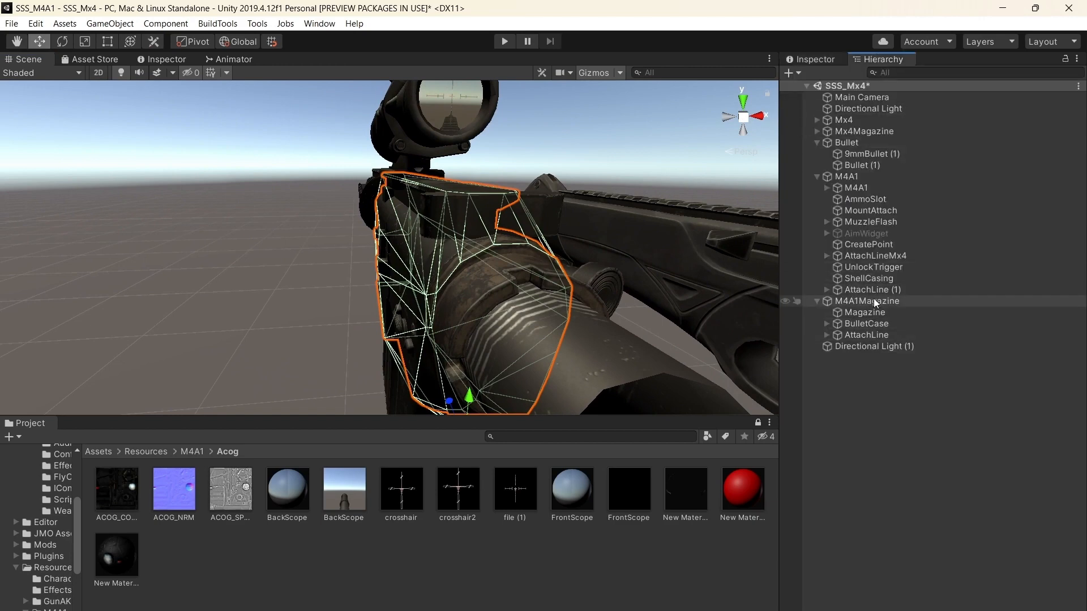
double_click(872, 267)
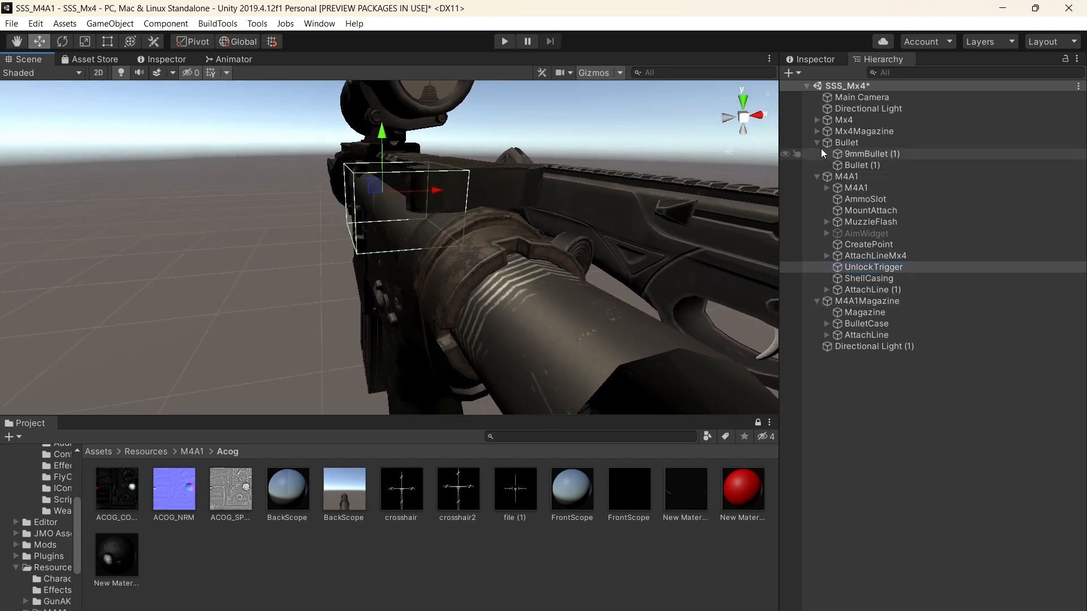
left_click(813, 59)
left_click(913, 199)
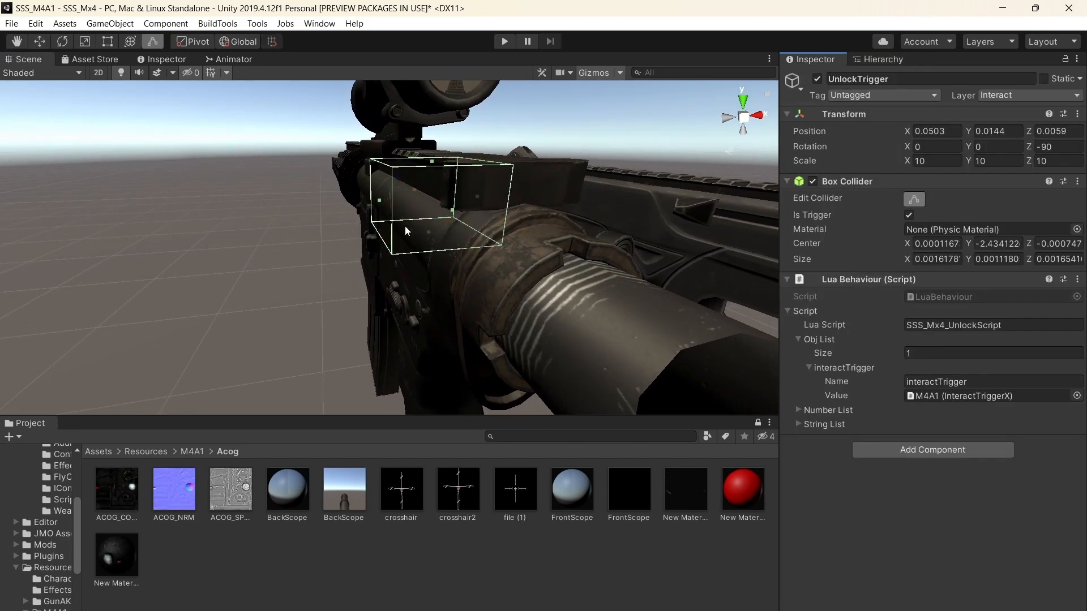
left_click_drag(428, 233, 428, 291)
right_click_drag(427, 247, 362, 265)
left_click_drag(367, 244, 440, 254)
right_click_drag(440, 254, 478, 260)
left_click_drag(477, 259, 481, 262)
mouse_move(481, 263)
right_mouse_down()
mouse_move(454, 274)
mouse_move(478, 258)
mouse_move(466, 257)
right_mouse_up()
left_click_drag(480, 231, 464, 223)
right_click_drag(465, 223, 448, 244)
key("a")
key("s")
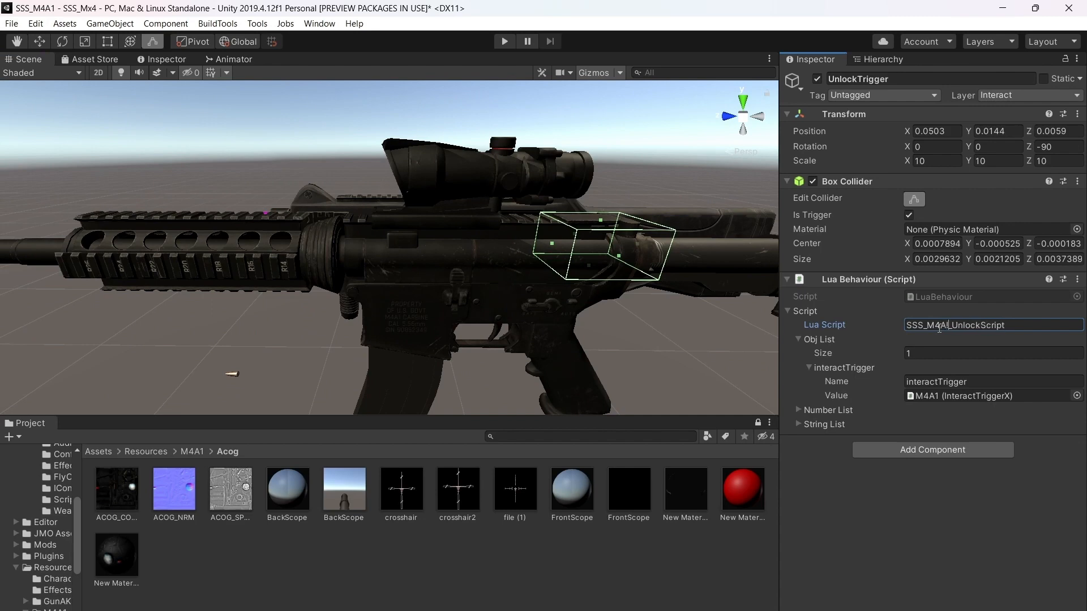
Set UnlockTrigger's Lua script to SSS_M4A1_UnlockScript and save the scene
left_click(11, 23)
left_click(34, 75)
Replay ShellCasing's particle effect and examine how the casing is ejected from the rifle
left_click(881, 58)
left_click(869, 278)
middle_click_drag(431, 281, 445, 236)
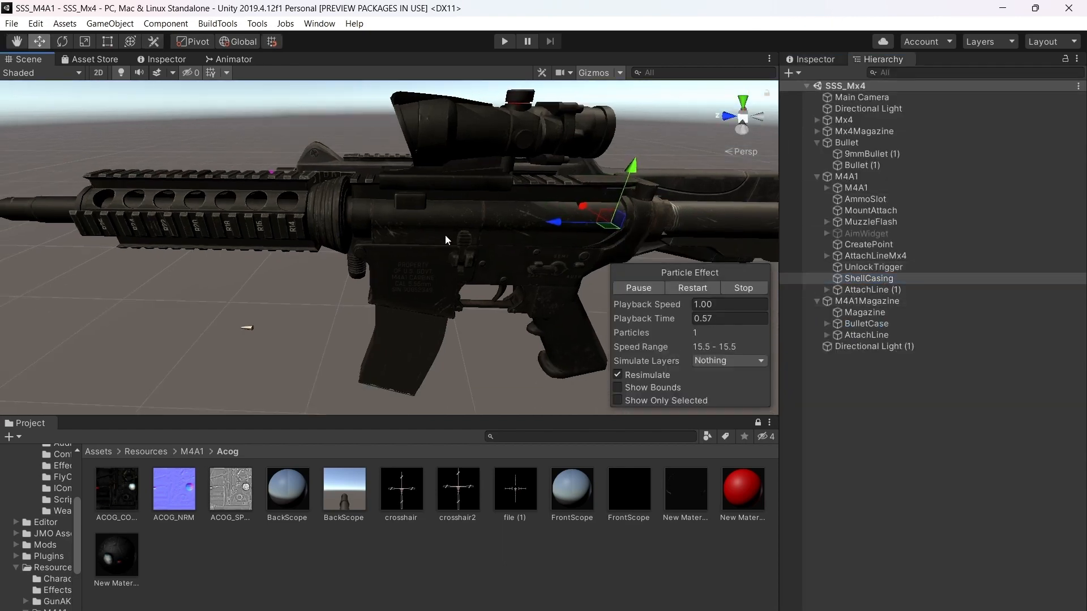
left_click(694, 290)
right_click_drag(571, 255, 334, 253)
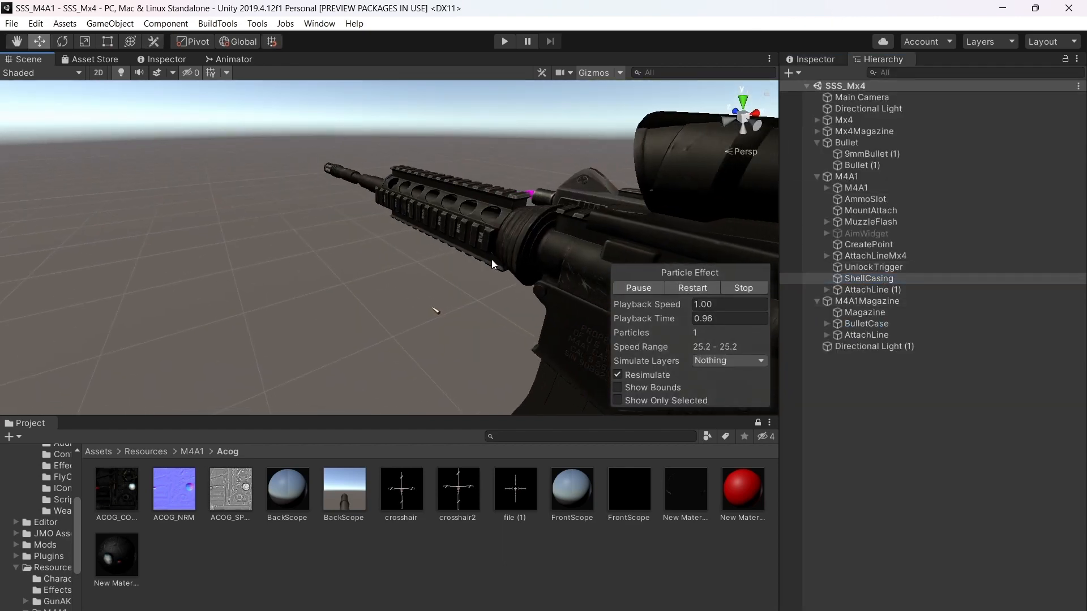
right_click_drag(491, 259, 778, 87)
Set the mesh of ShellCasing's particle renderer to BulletCase
left_click(815, 59)
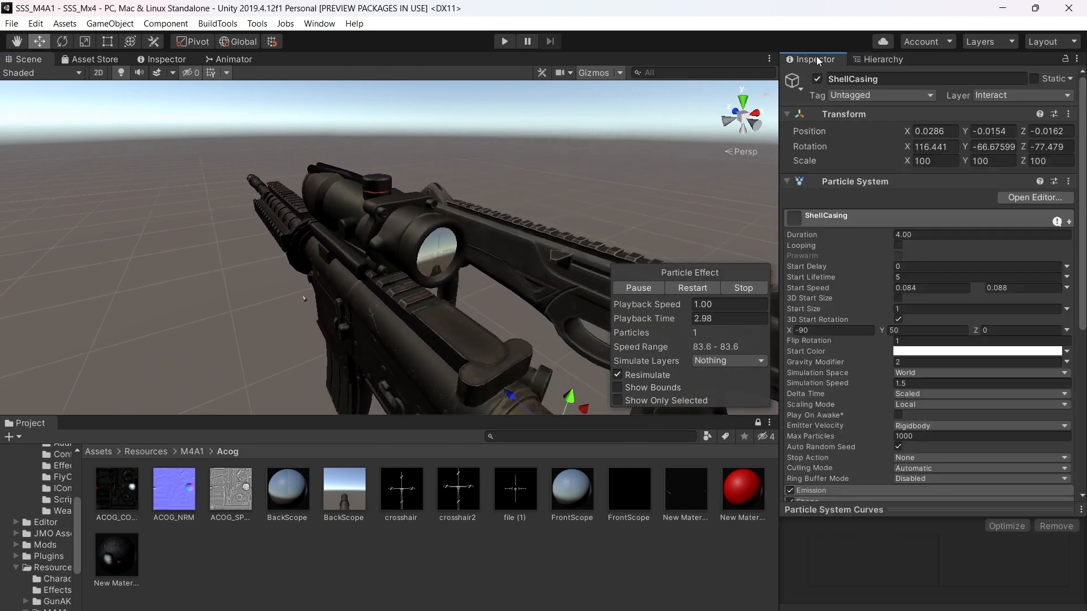
scroll(915, 386, "down", 8)
left_click(821, 454)
scroll(838, 453, "down", 7)
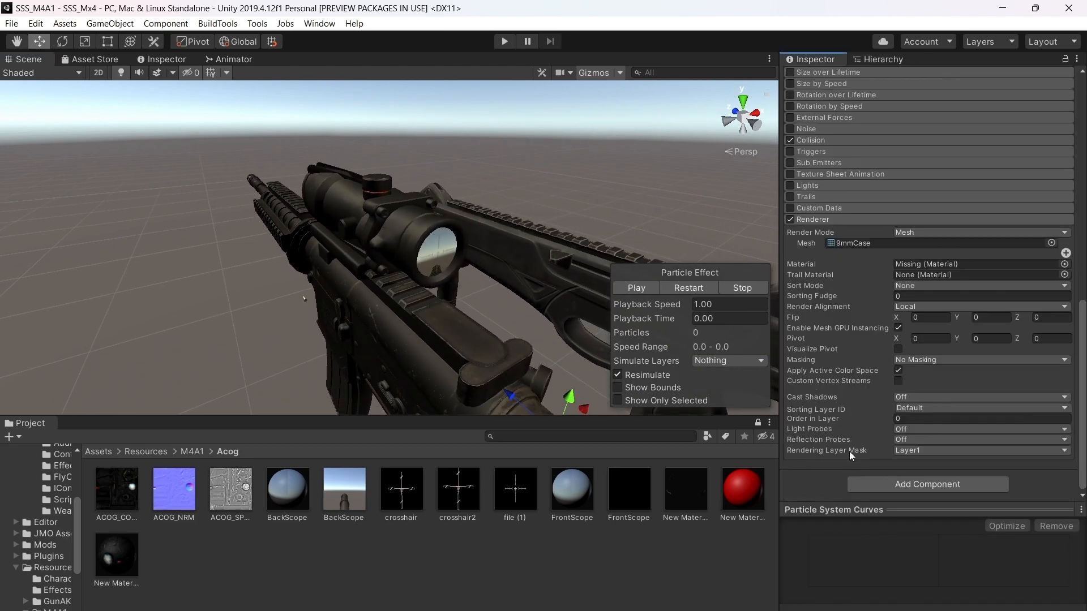
left_click(1051, 243)
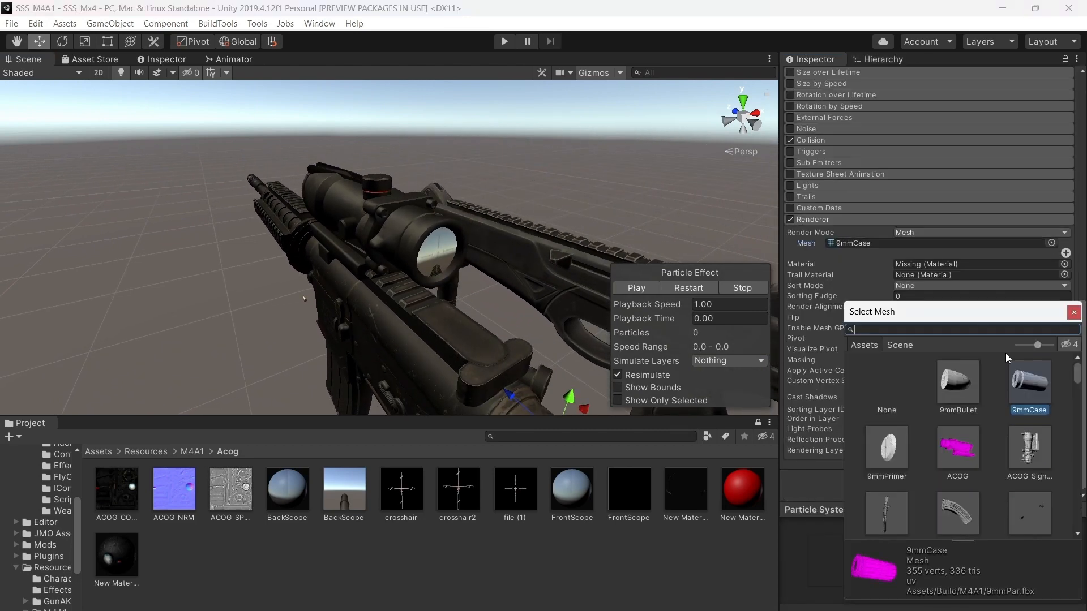
type("5")
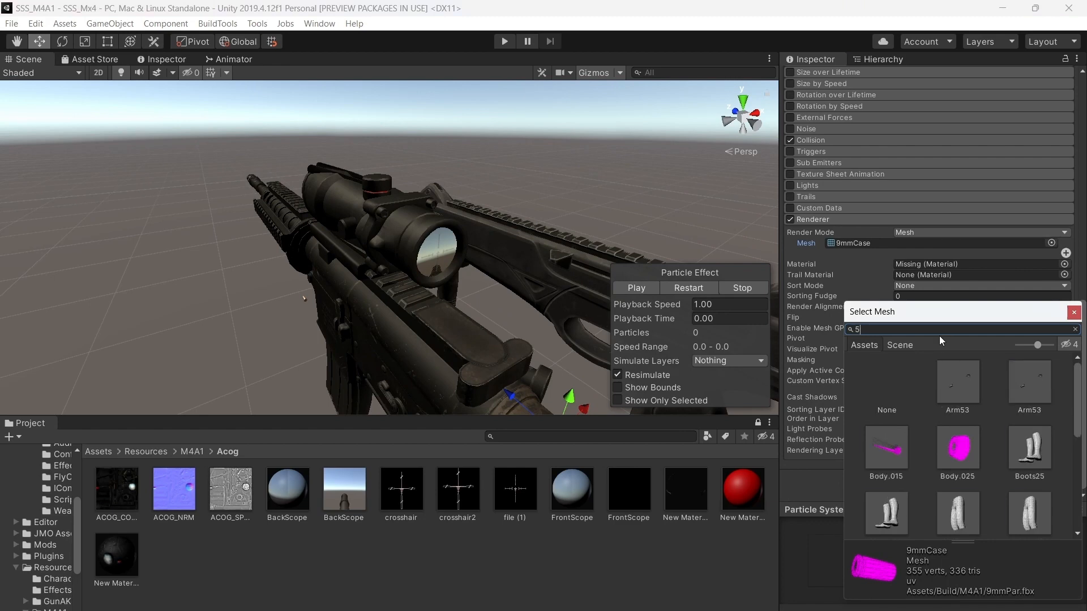
key("BackSpace")
type("bu")
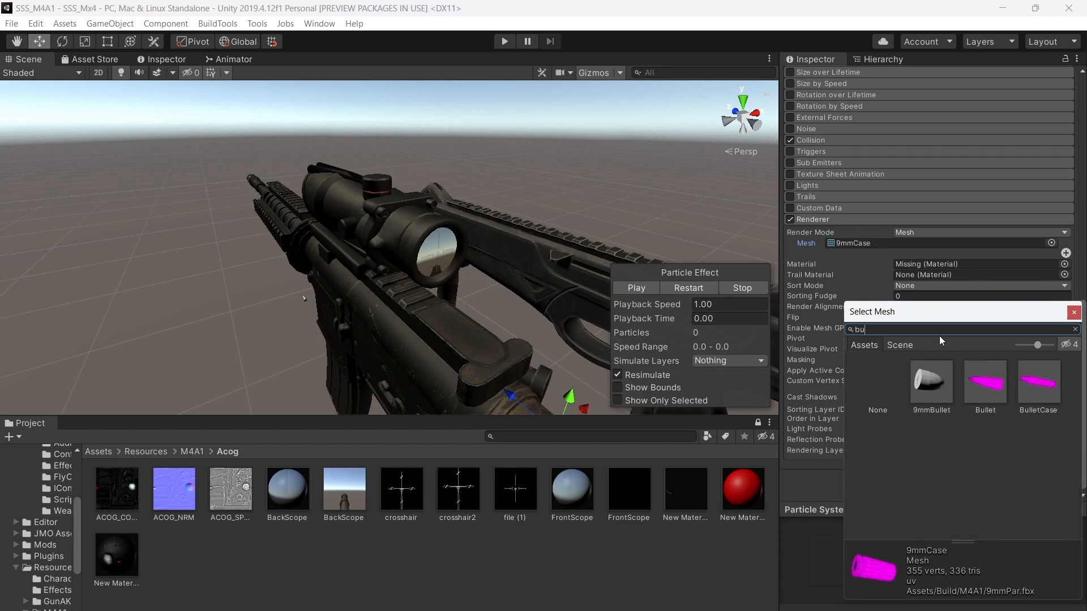
left_click(1049, 387)
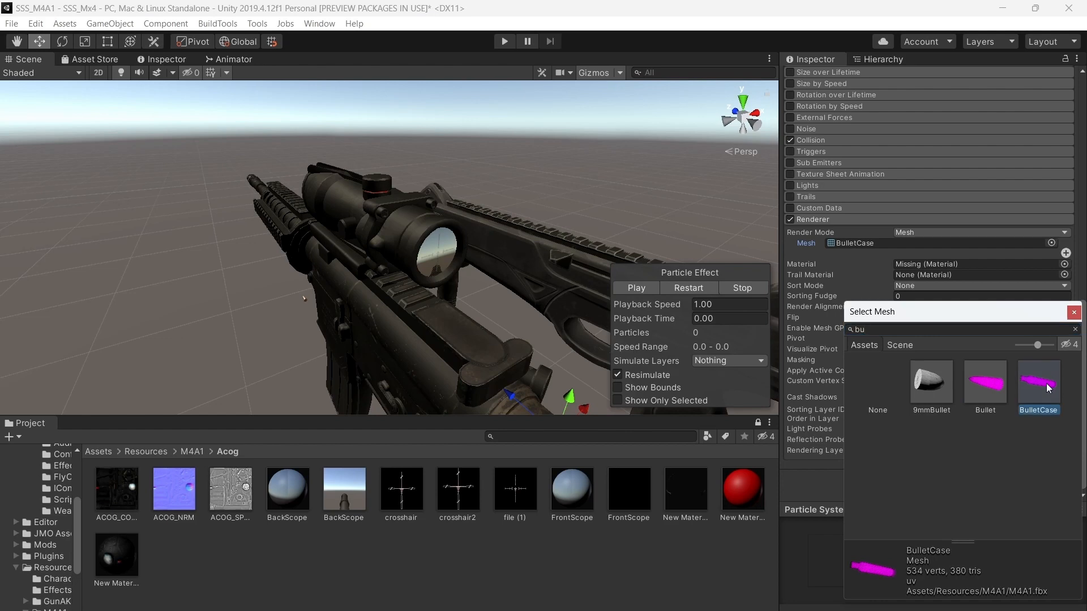
left_click(814, 477)
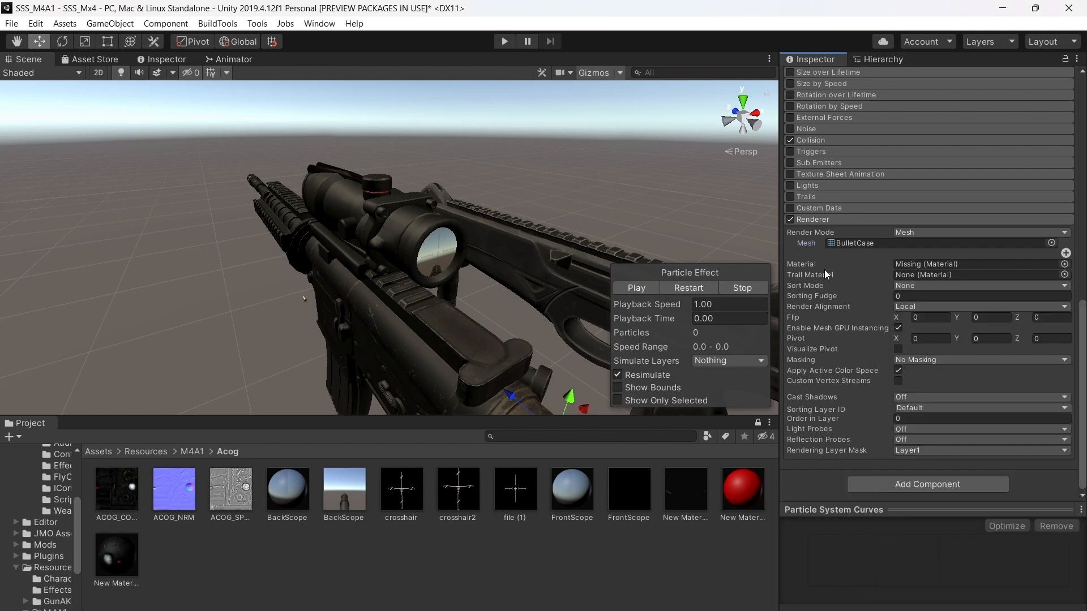
Assign the M4A1-2 material to ShellCasing's particle renderer
left_click(1064, 264)
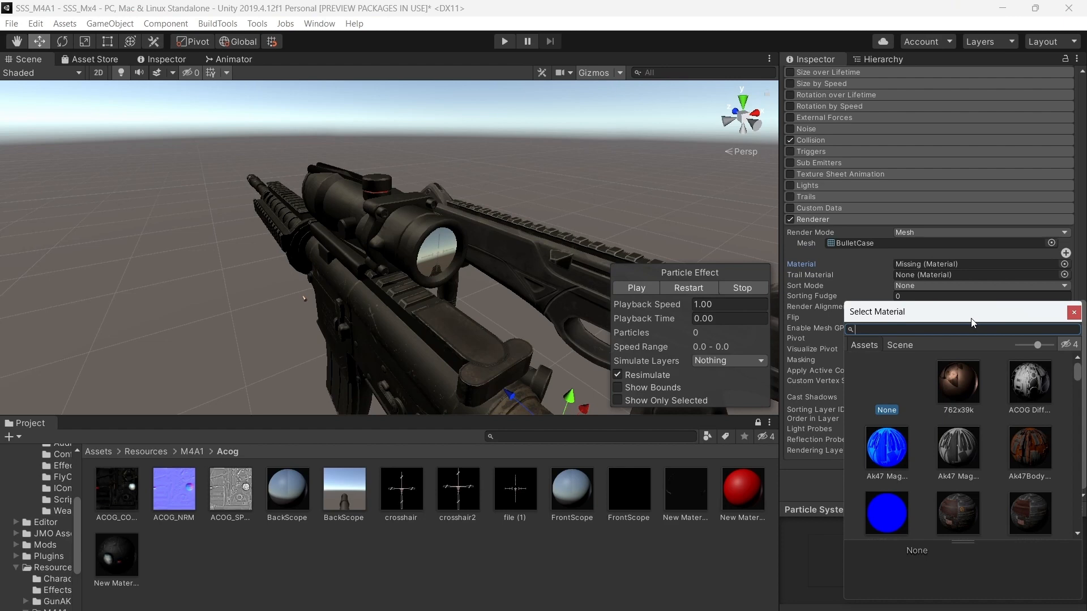
type("4")
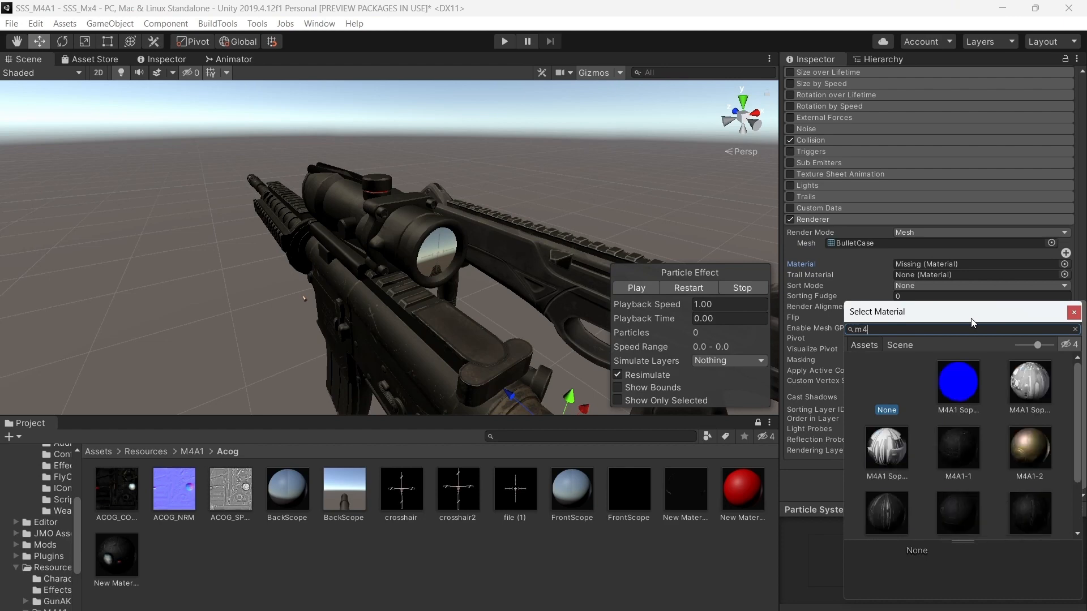
left_click(1024, 453)
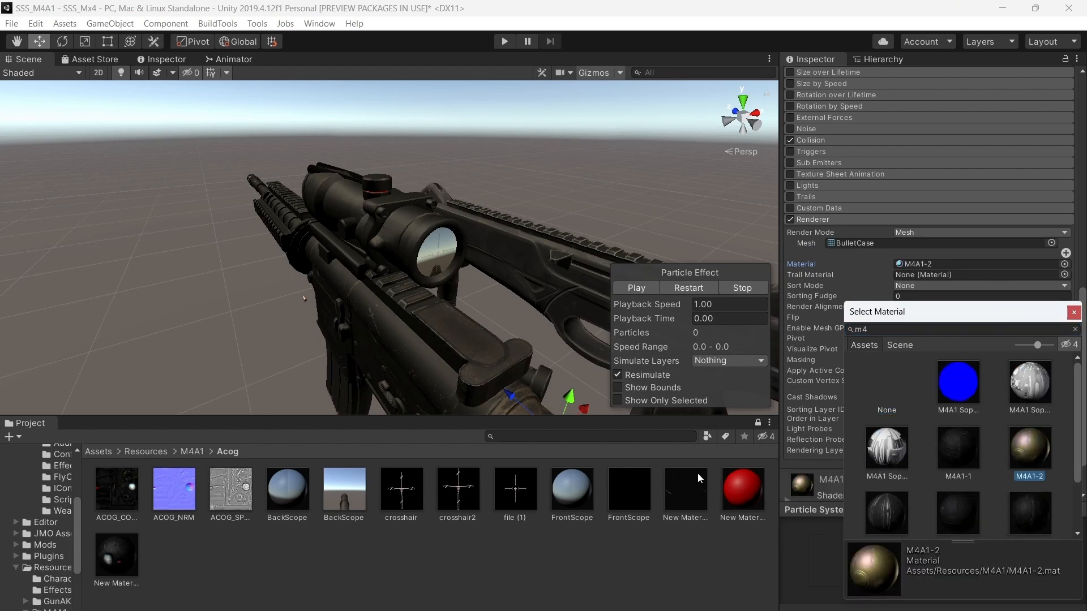
left_click(700, 288)
Replay the ShellCasing effect several times and check the BulletCase mesh and its material from different angles
right_click_drag(602, 240, 623, 238)
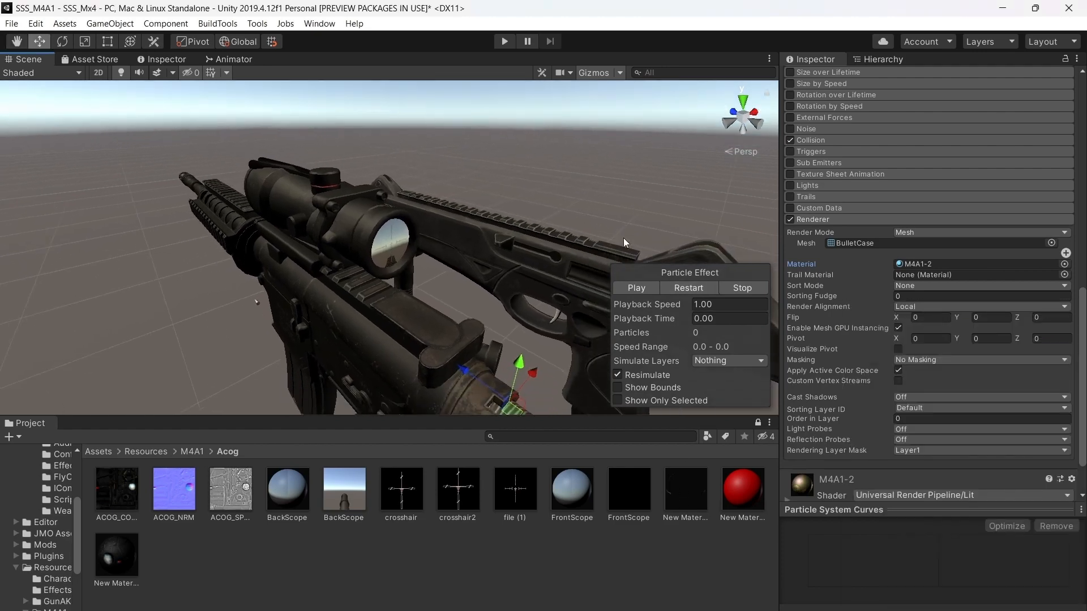
scroll(624, 238, "down", 5)
left_click(688, 288)
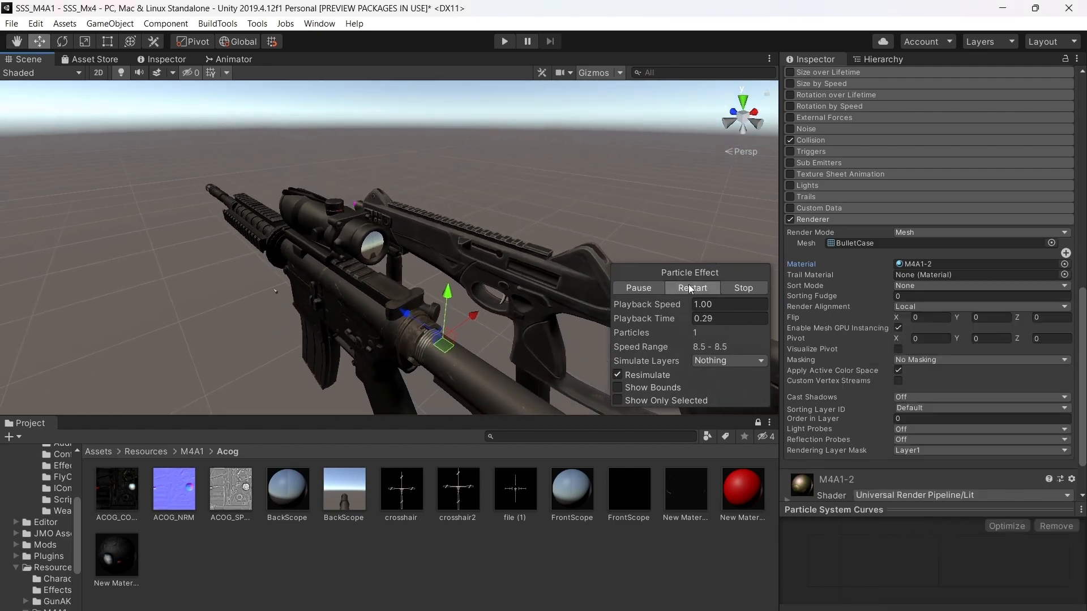
right_click_drag(689, 284, 527, 223)
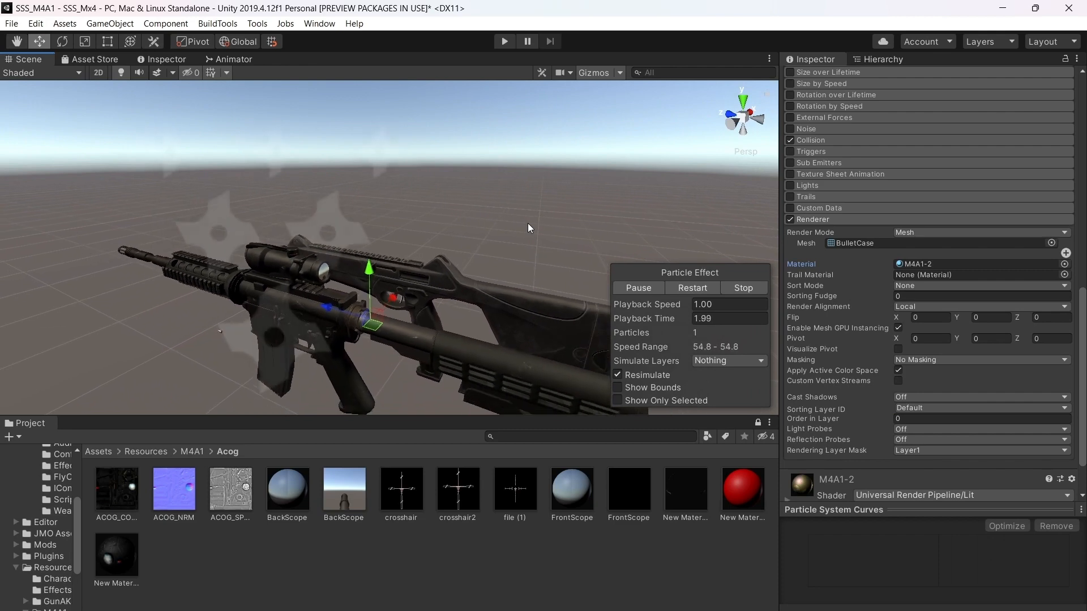
left_click(691, 289)
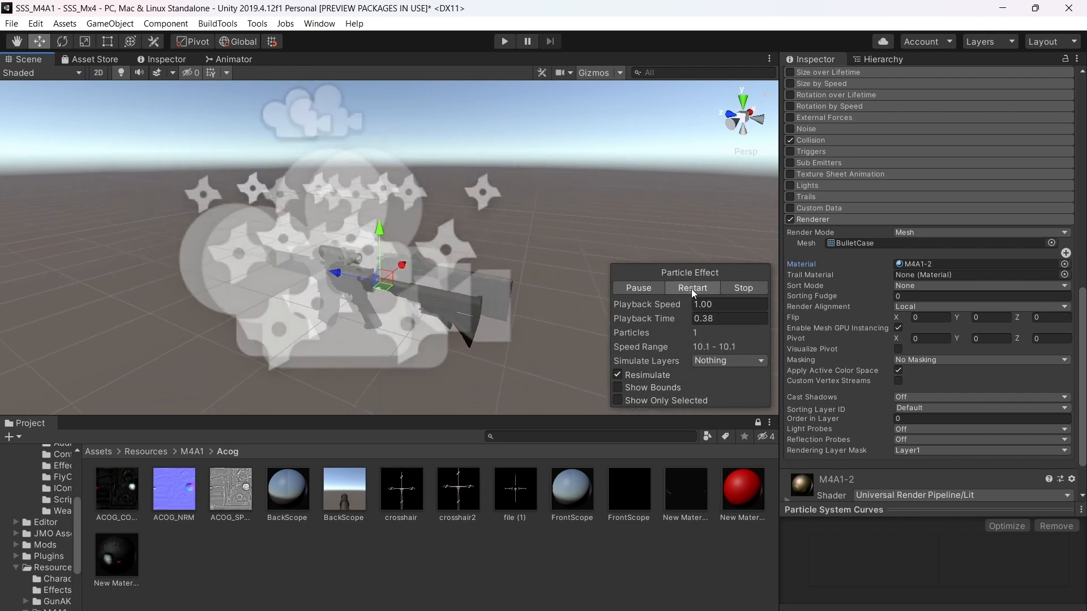
left_click(691, 289)
right_click_drag(577, 229, 375, 260)
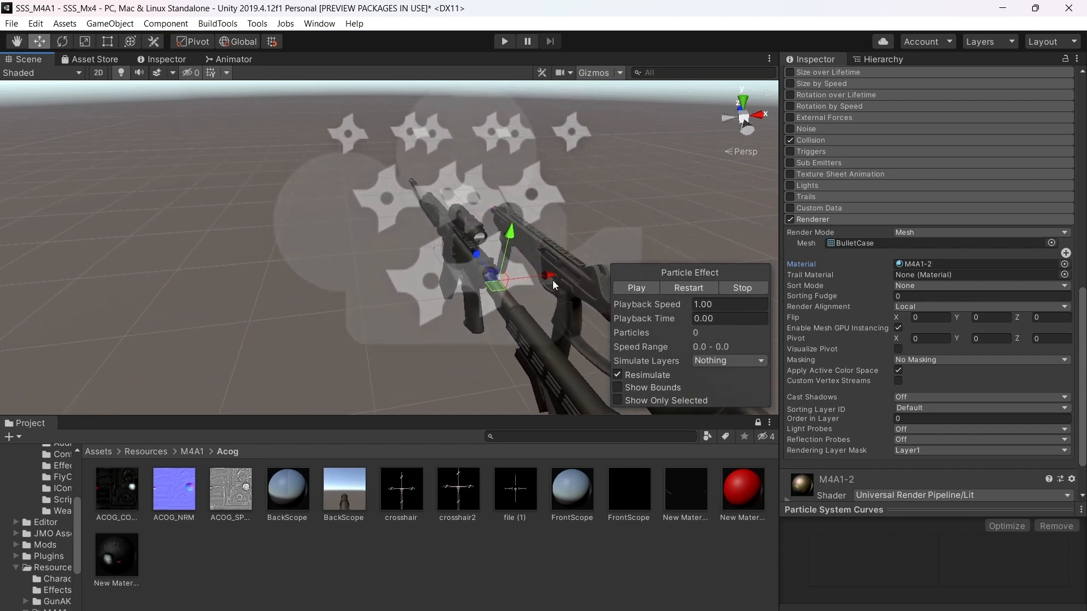
left_click(686, 290)
Set ShellCasing's scale to 300 on all three axes
scroll(957, 183, "up", 10)
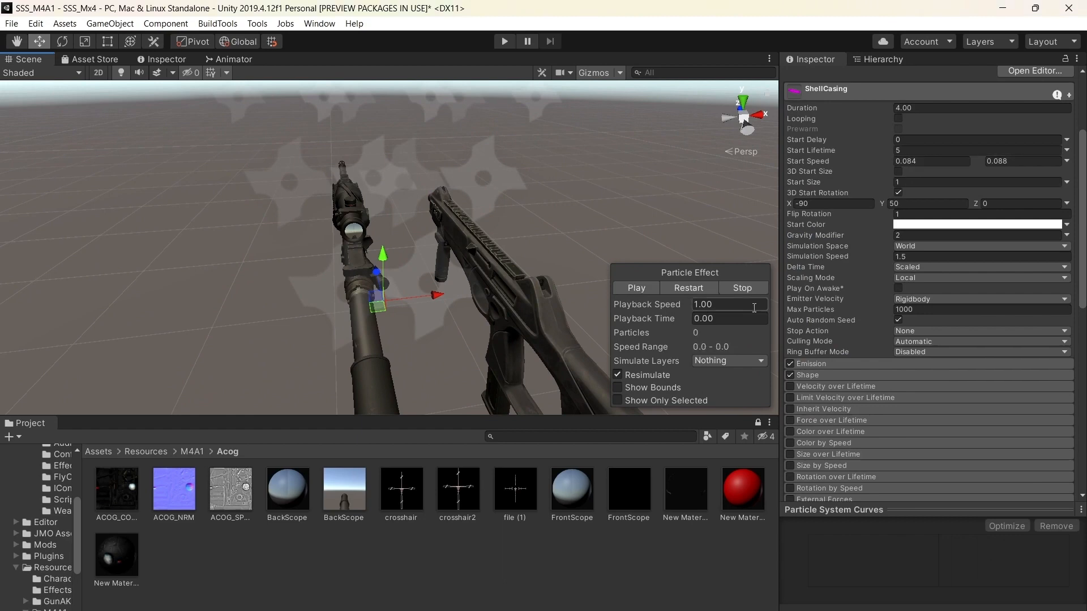
scroll(912, 227, "up", 3)
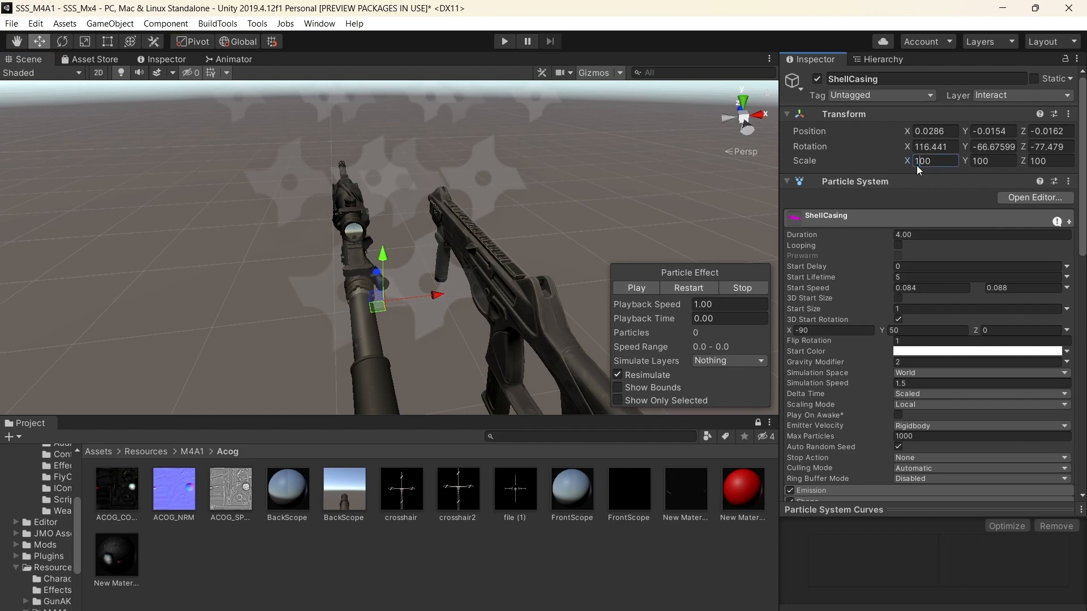
left_click_drag(916, 166, 914, 164)
type("3")
Replay the ShellCasing effect at the 300 scale and examine the ejected casing's size and path
left_click(696, 286)
right_click_drag(589, 249, 669, 251)
left_click(685, 284)
right_click_drag(600, 283, 402, 276)
right_click_drag(507, 224, 266, 278)
left_click(694, 289)
right_click_drag(695, 288, 395, 168)
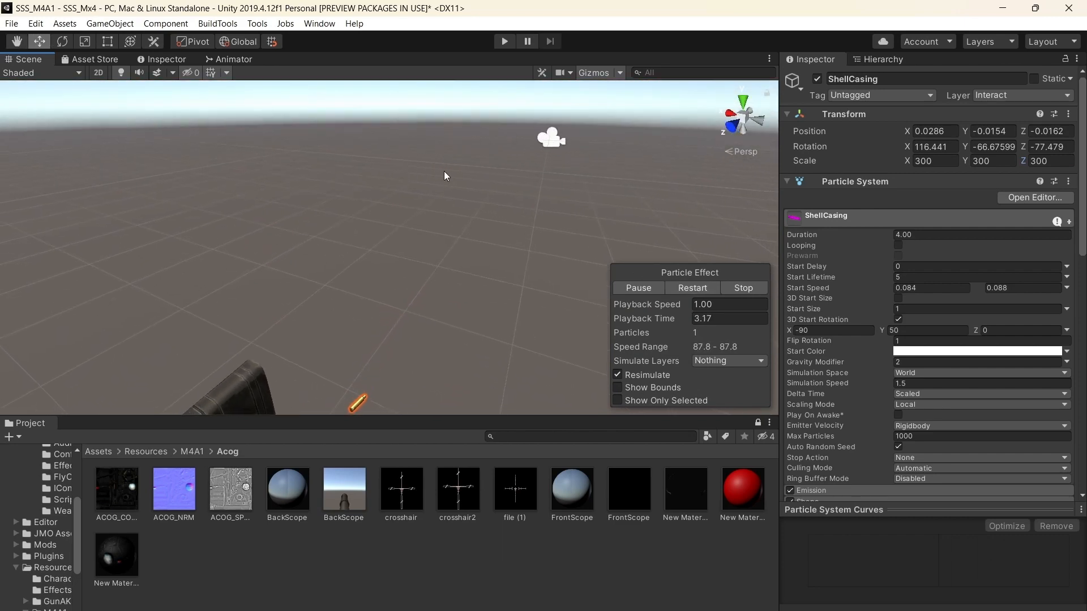
scroll(566, 179, "up", 5)
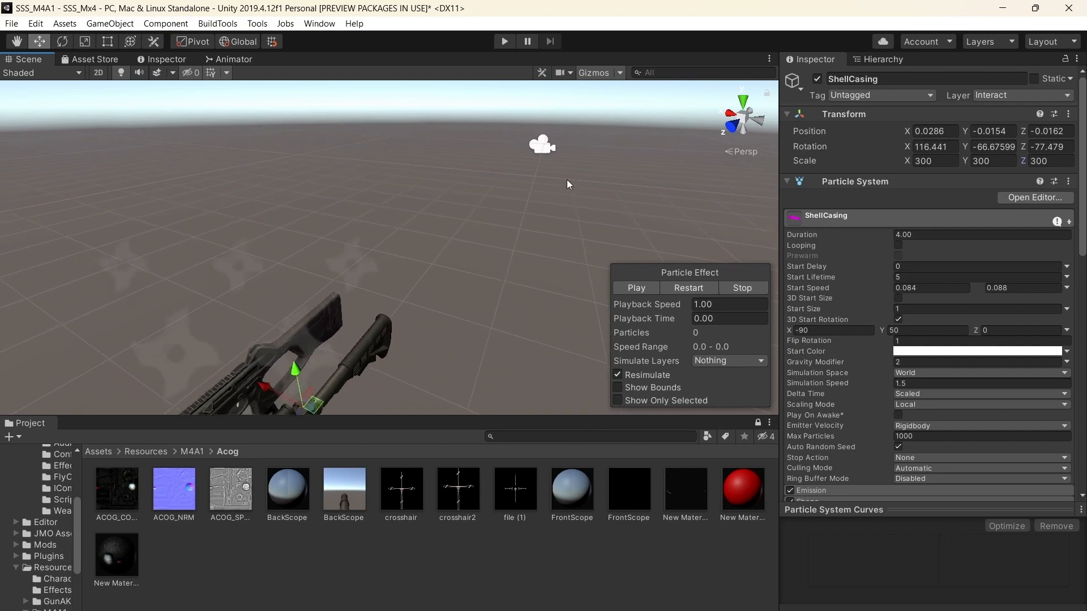
Set ShellCasing's scale to 100 on all three axes and replay the effect
left_click_drag(923, 161, 917, 162)
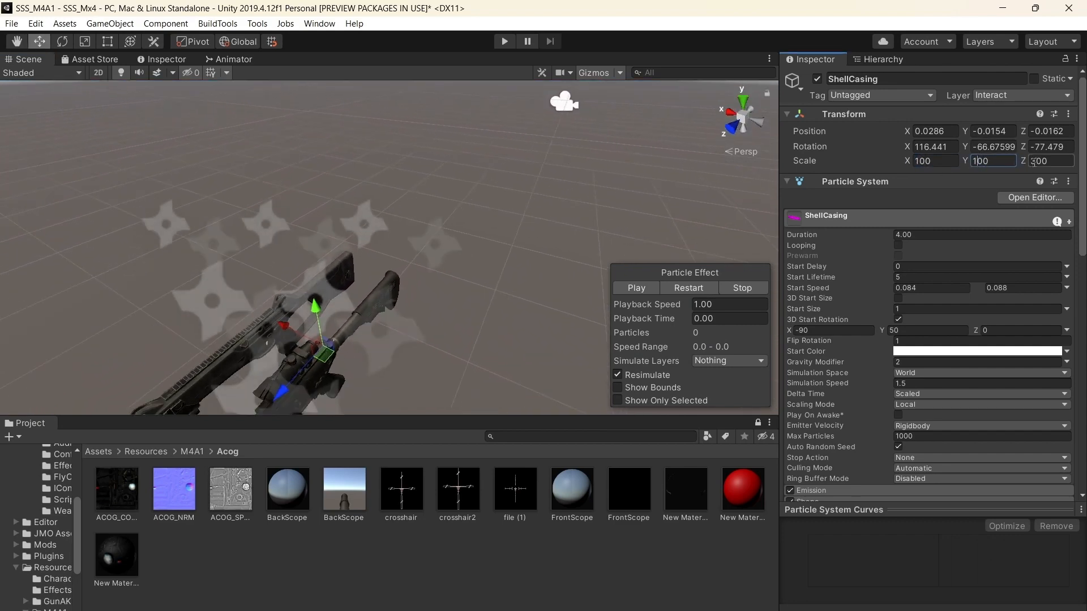
left_click(693, 283)
Set ShellCasing's scale to 1 on all three axes
left_click(934, 161)
type("1")
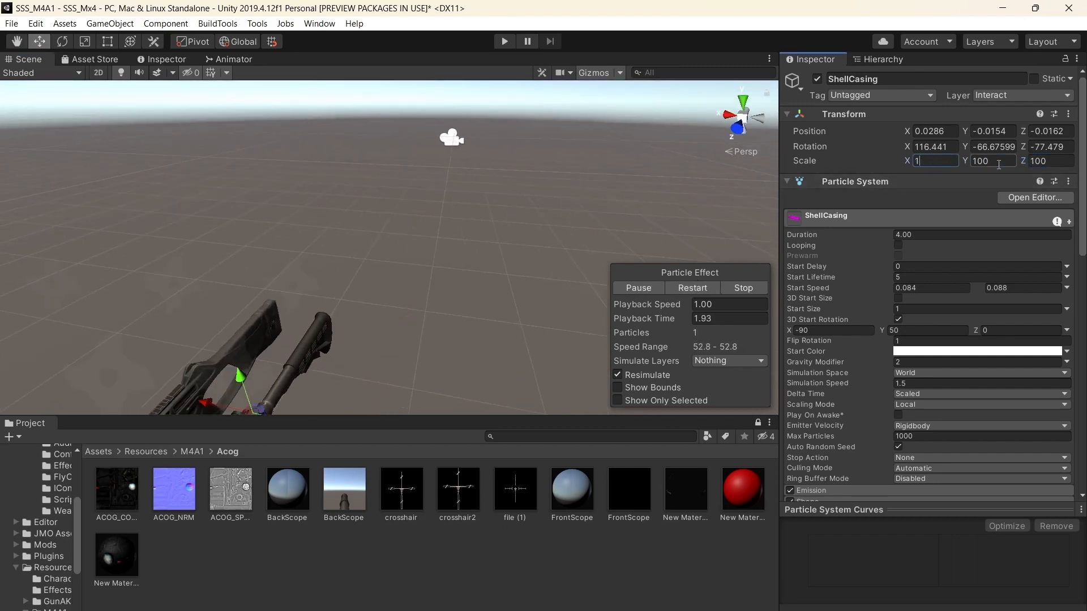
left_click(1040, 161)
type("1")
Replay the ShellCasing effect at the scale of 1 and examine the ejected casing from several angles
left_click(726, 289)
left_click(691, 288)
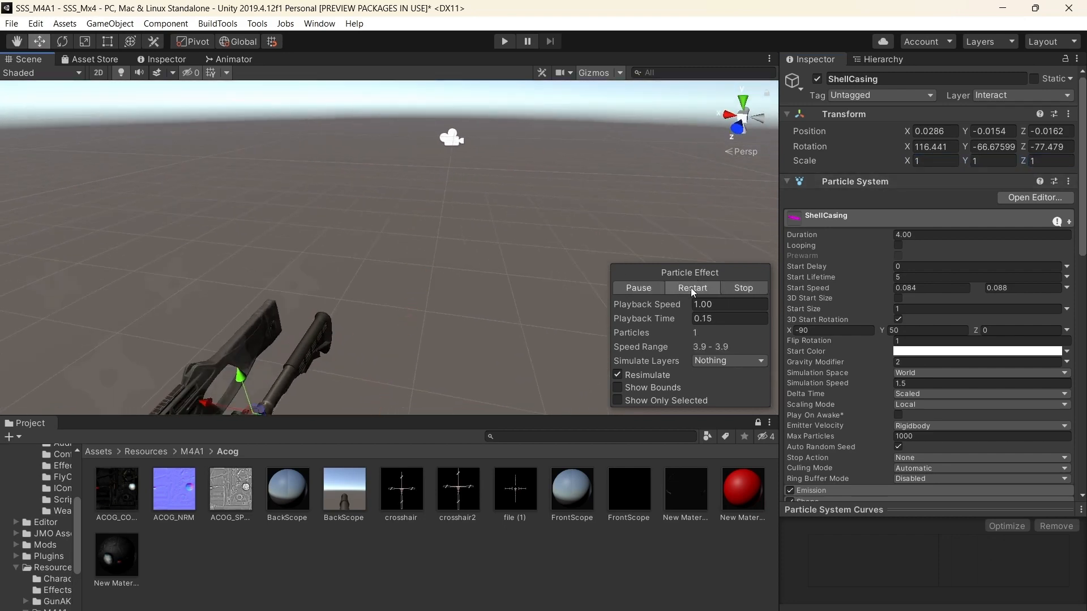
right_click_drag(657, 241, 639, 270)
left_click(688, 286)
right_click_drag(564, 213, 911, 314)
left_click(695, 289)
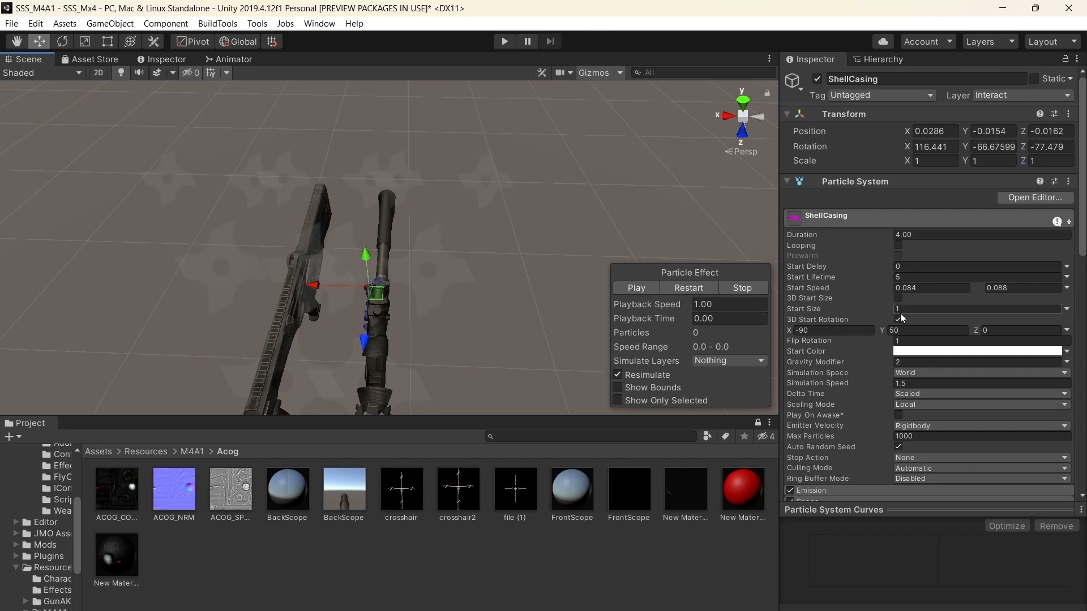
Set the ShellCasing Shape module's cone angle to 6.94 and its arc spread to 0.1
scroll(900, 314, "down", 7)
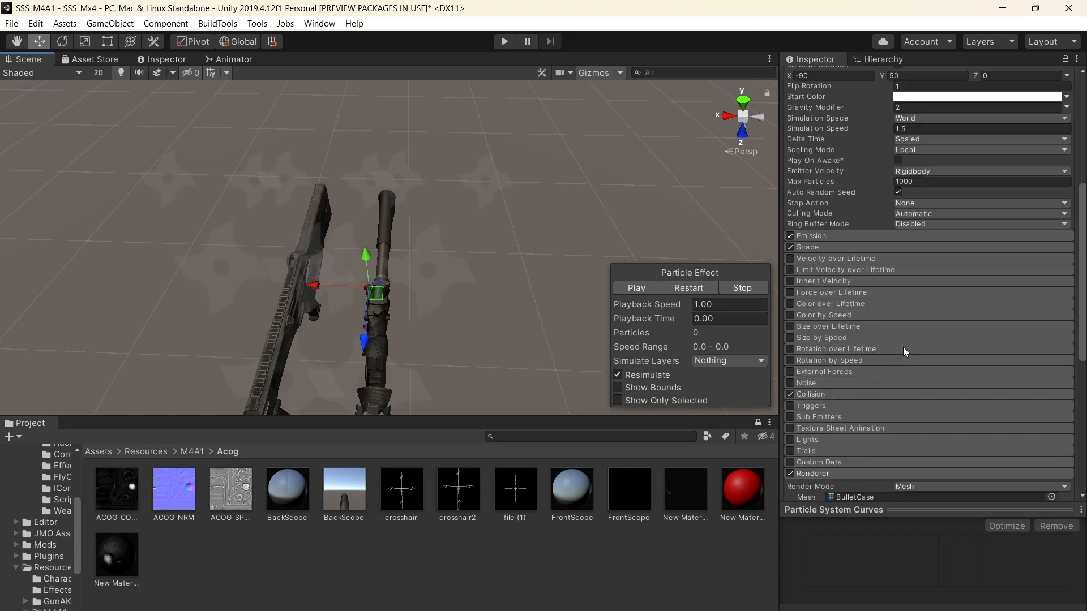
left_click(810, 249)
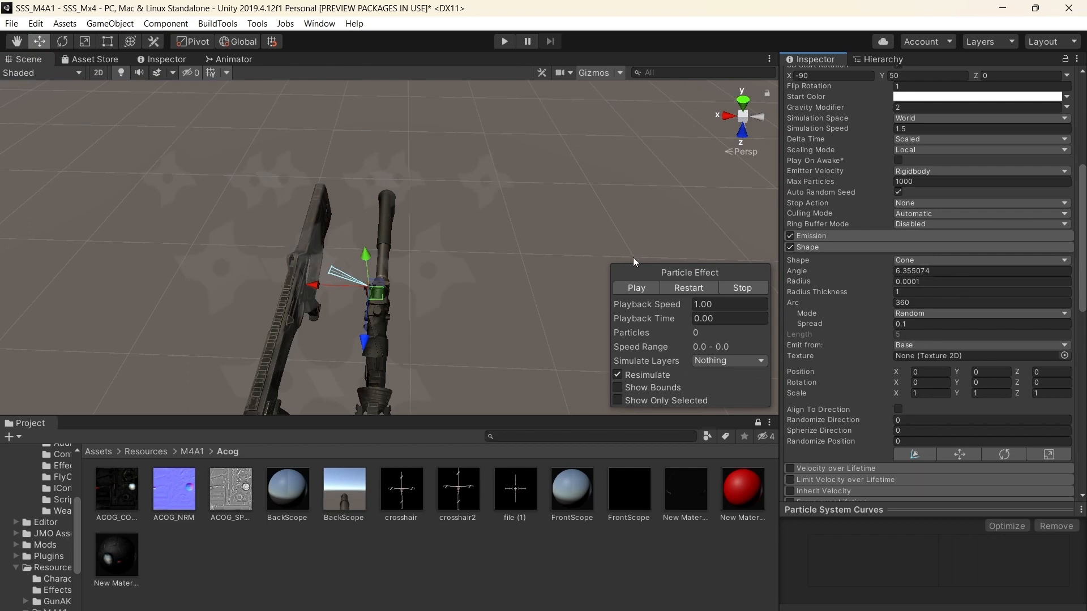
right_click_drag(633, 257, 559, 246)
key("w")
key("a")
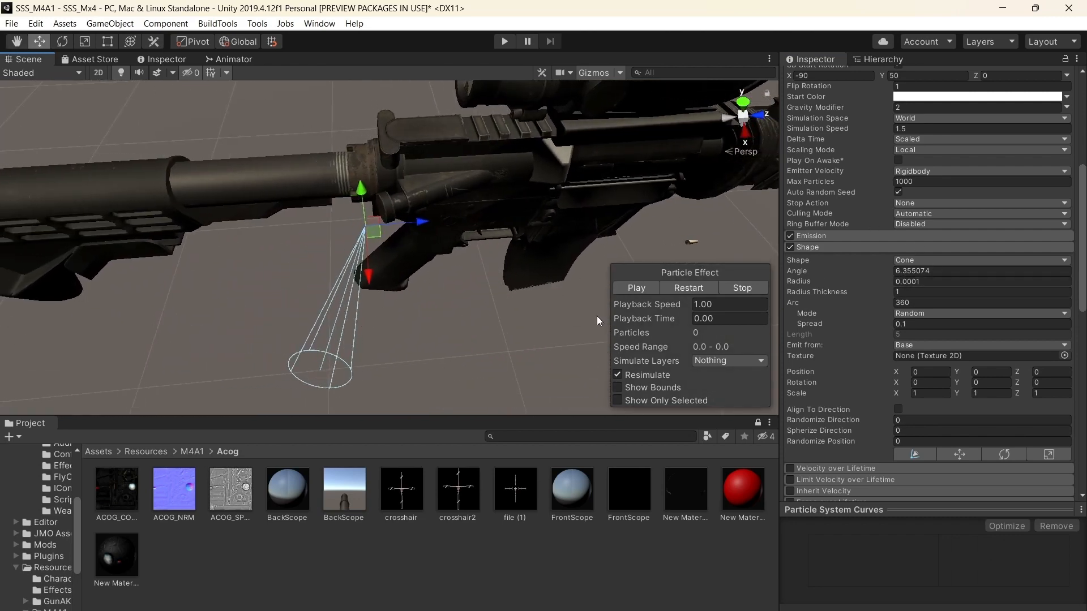
left_click(896, 292)
left_click(892, 273)
type("8.12")
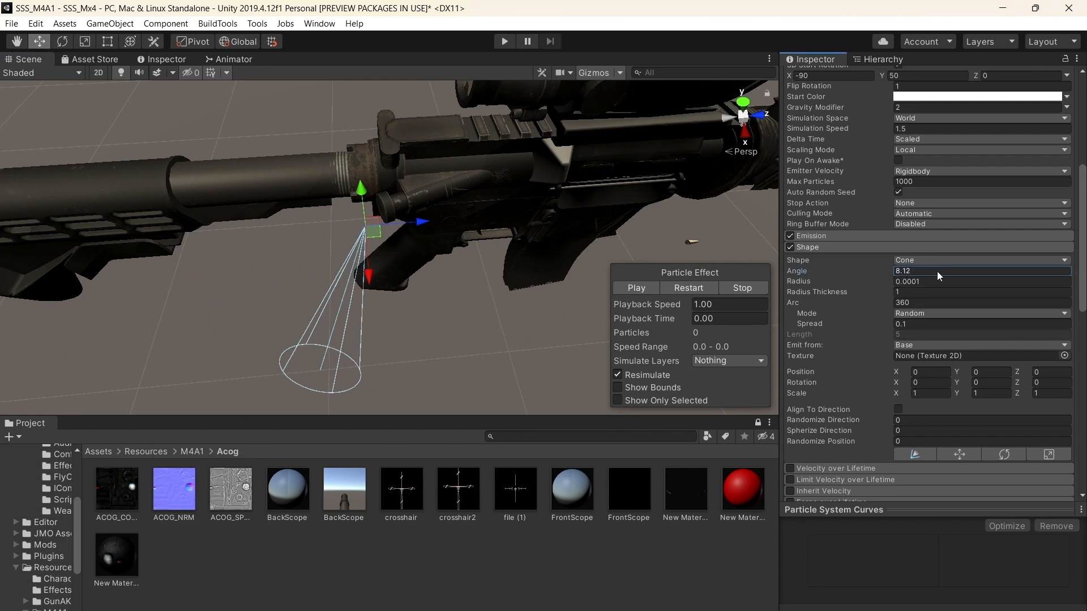
left_click_drag(938, 272, 903, 272)
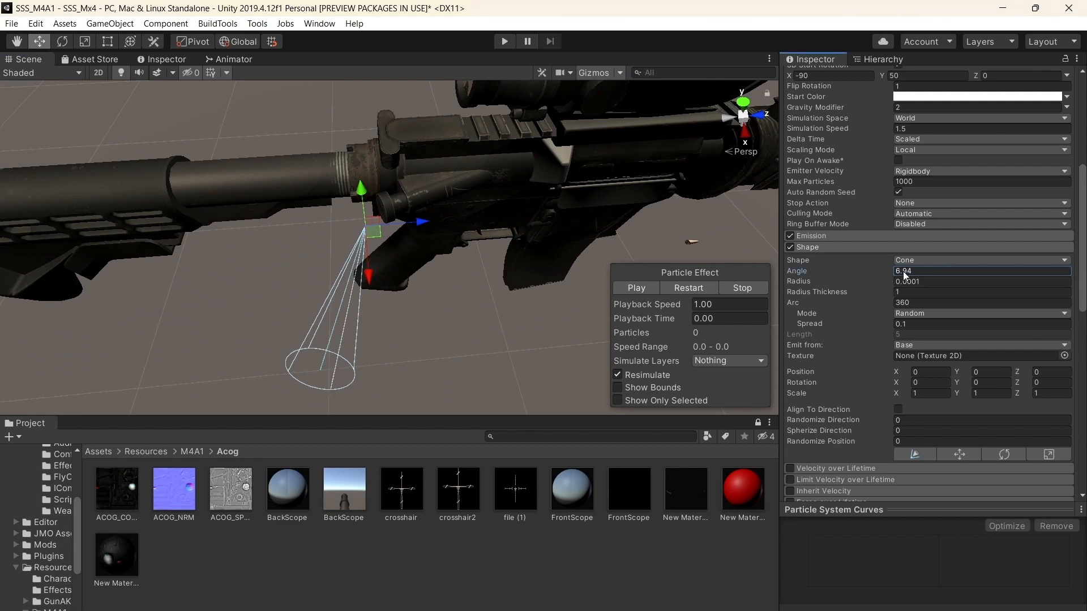
left_click(890, 324)
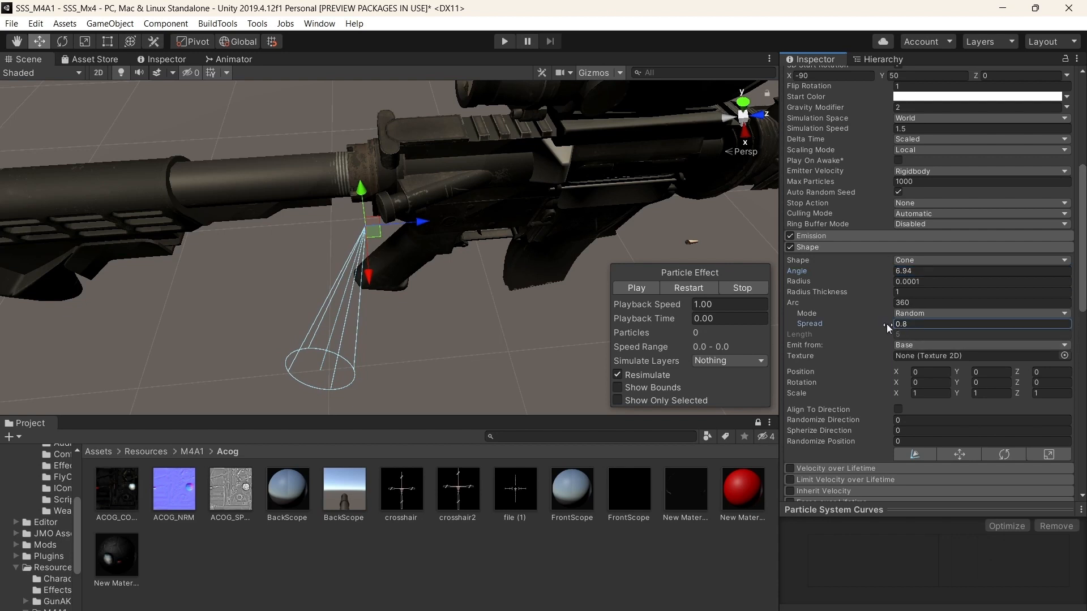
left_click_drag(912, 325, 904, 326)
type("1")
Switch the transform handles to local orientation and set ShellCasing's rotation to 90 on all three axes
right_click_drag(589, 155, 617, 197)
left_click(235, 41)
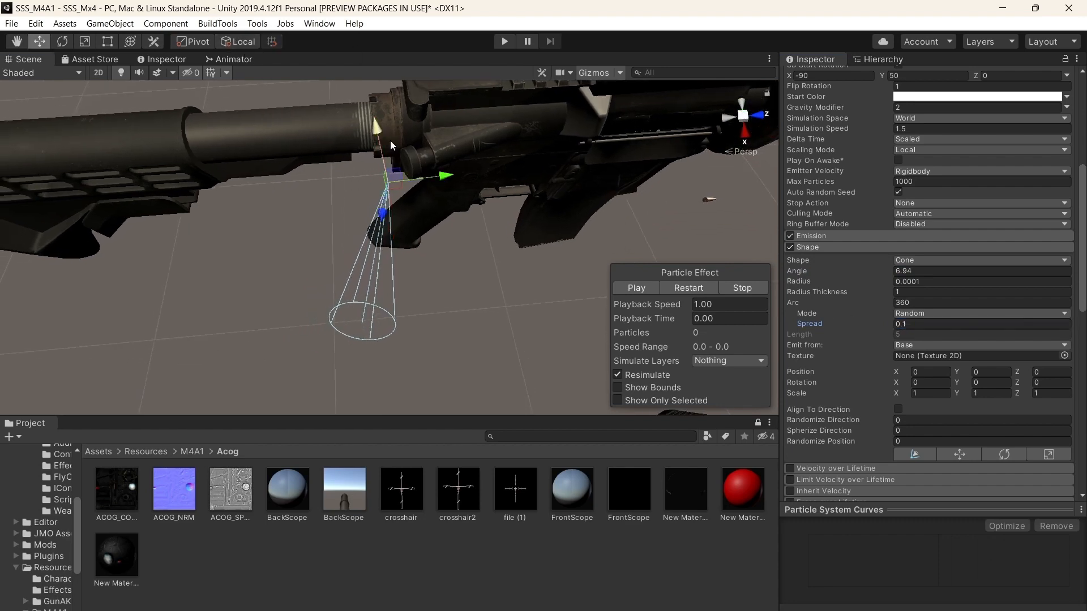
right_click_drag(402, 213, 380, 194)
scroll(883, 152, "up", 8)
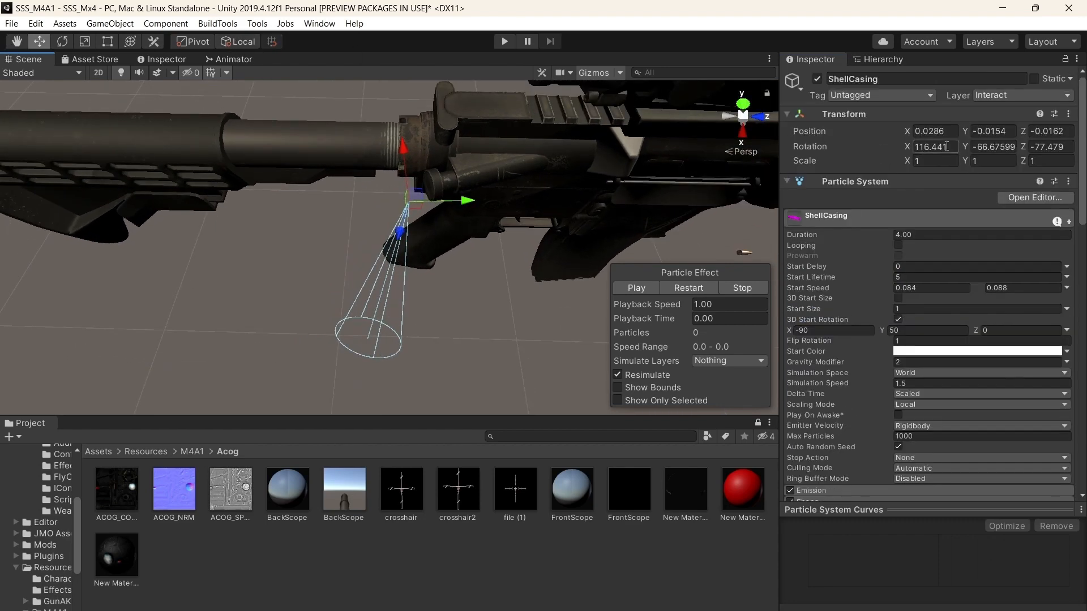
right_click_drag(680, 176, 705, 147)
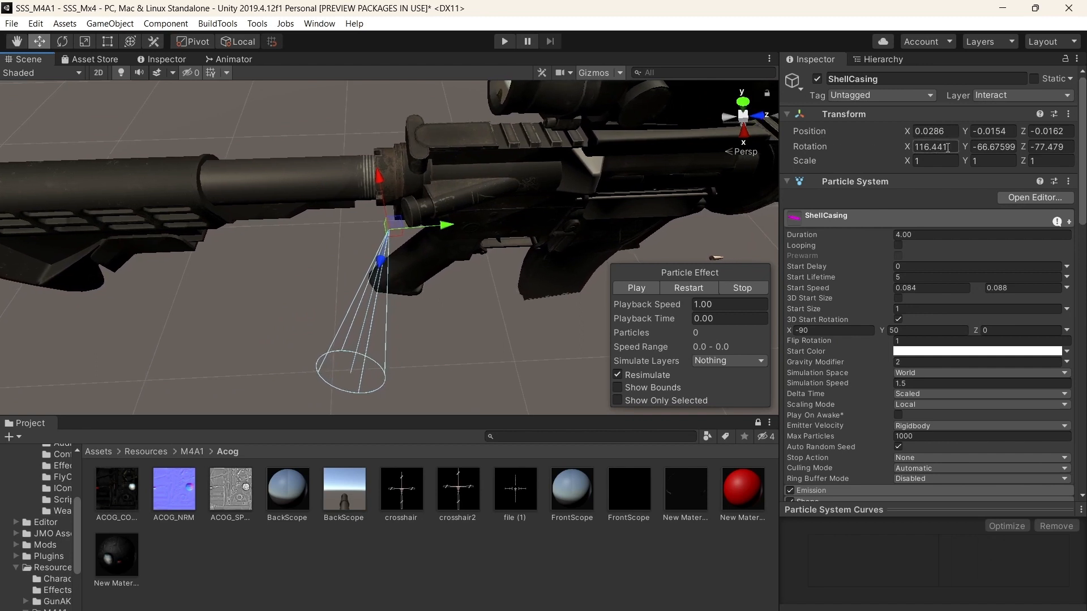
type("90")
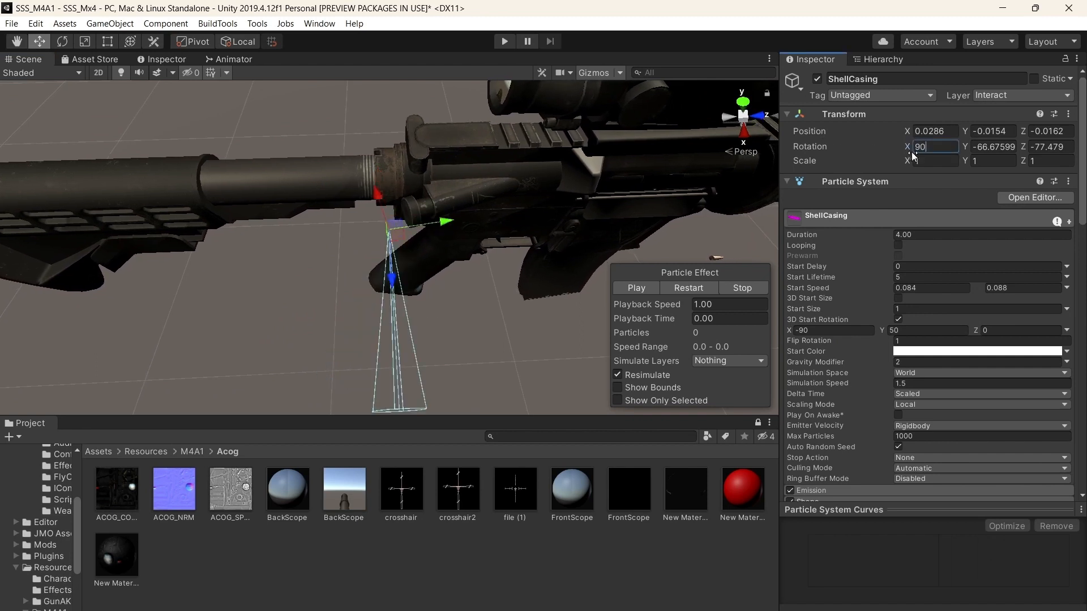
left_click(1001, 146)
type("90")
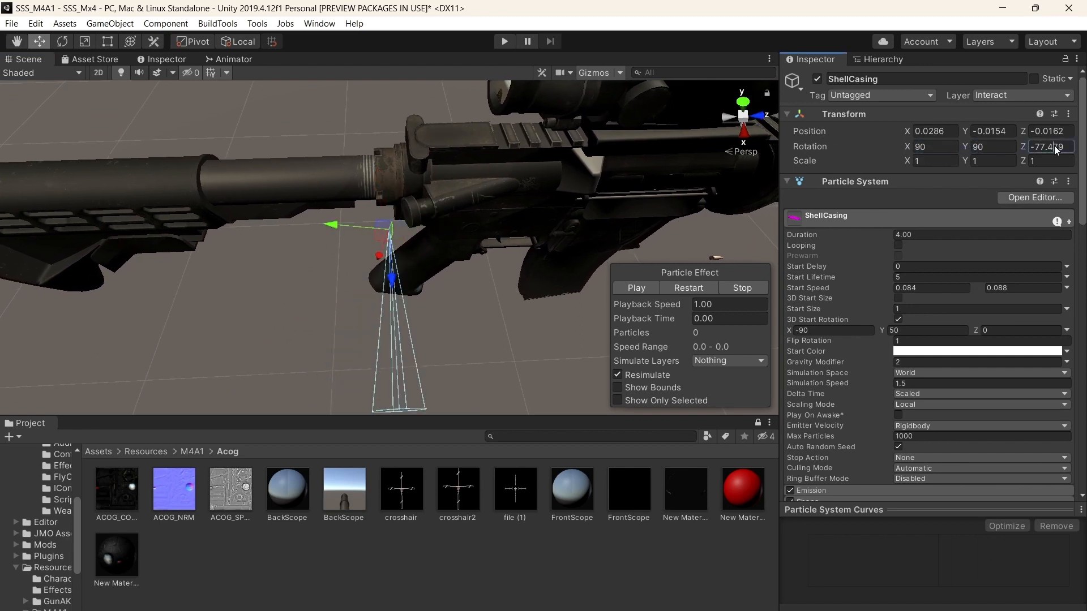
left_click(1054, 145)
type("90")
Replay the ShellCasing effect with the 90-degree rotations and examine the casing's direction from different viewpoints
left_click_drag(654, 206, 688, 281, "alt")
left_click(689, 282)
left_click_drag(574, 192, 356, 223, "alt")
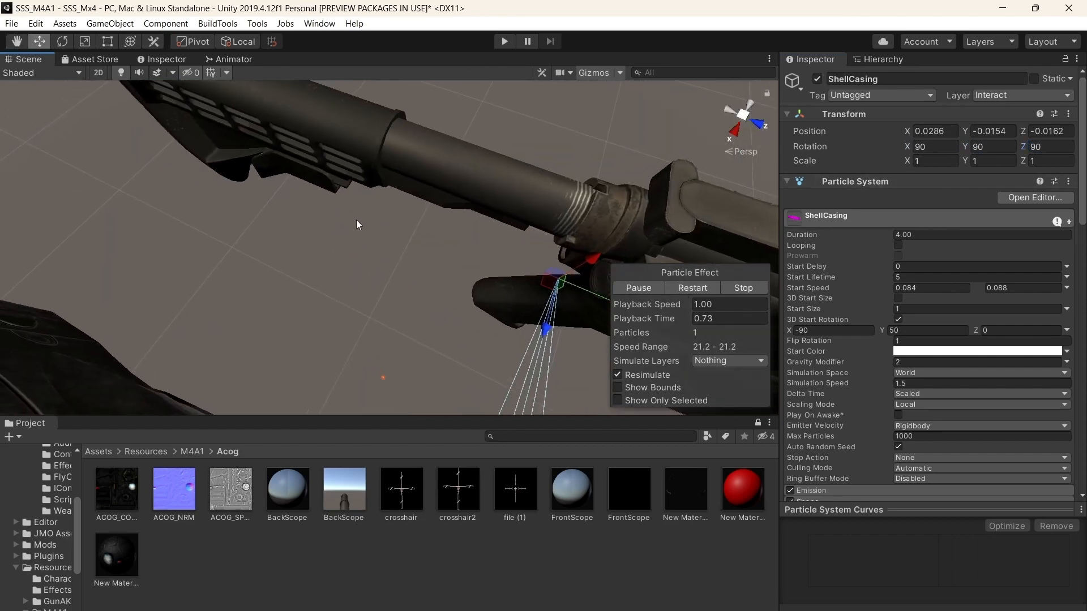
left_click(700, 291)
left_click_drag(700, 291, 339, 50, "alt")
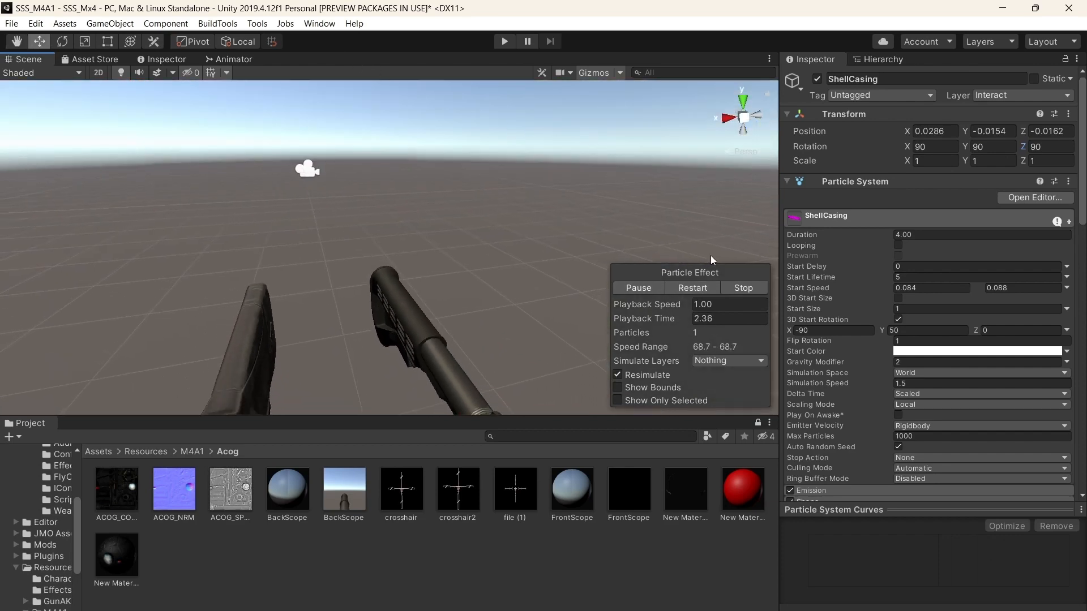
left_click(694, 289)
left_click_drag(692, 288, 579, 233, "alt")
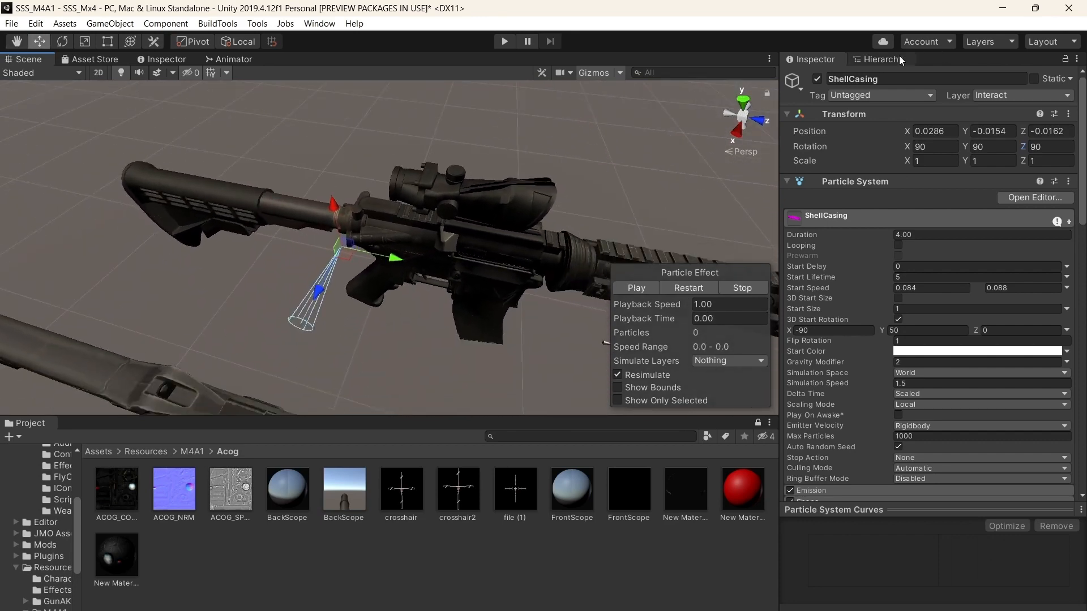
Move ShellCasing forward along the rifle's receiver to a Z position of about 0.0478 and replay the effect
left_click_drag(357, 249, 453, 276)
right_click_drag(493, 232, 514, 257)
scroll(514, 256, "up", 8)
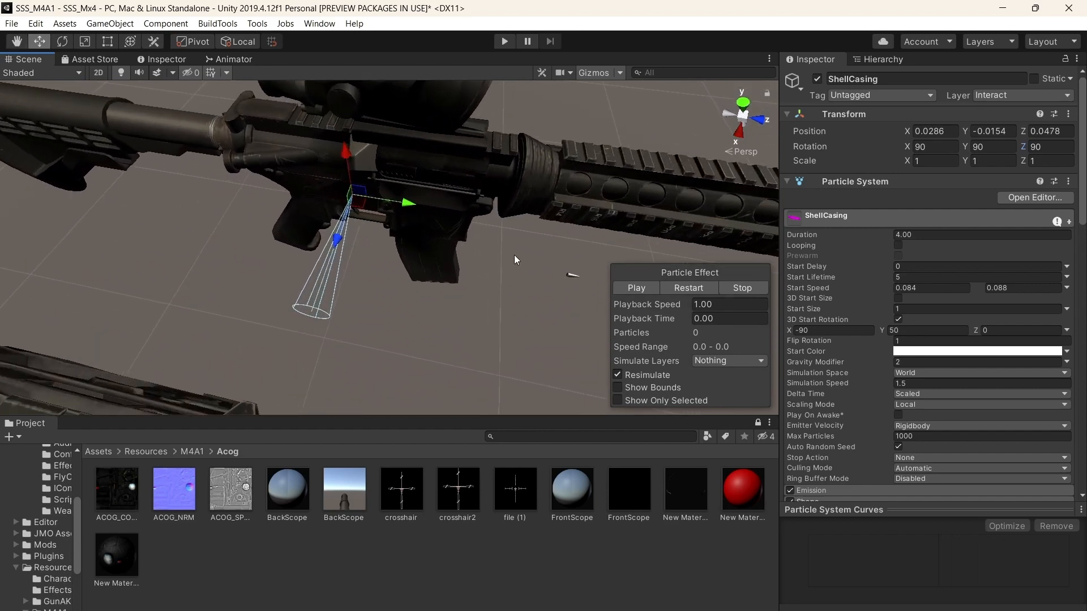
scroll(514, 255, "up", 5)
left_click_drag(515, 250, 385, 105, "alt")
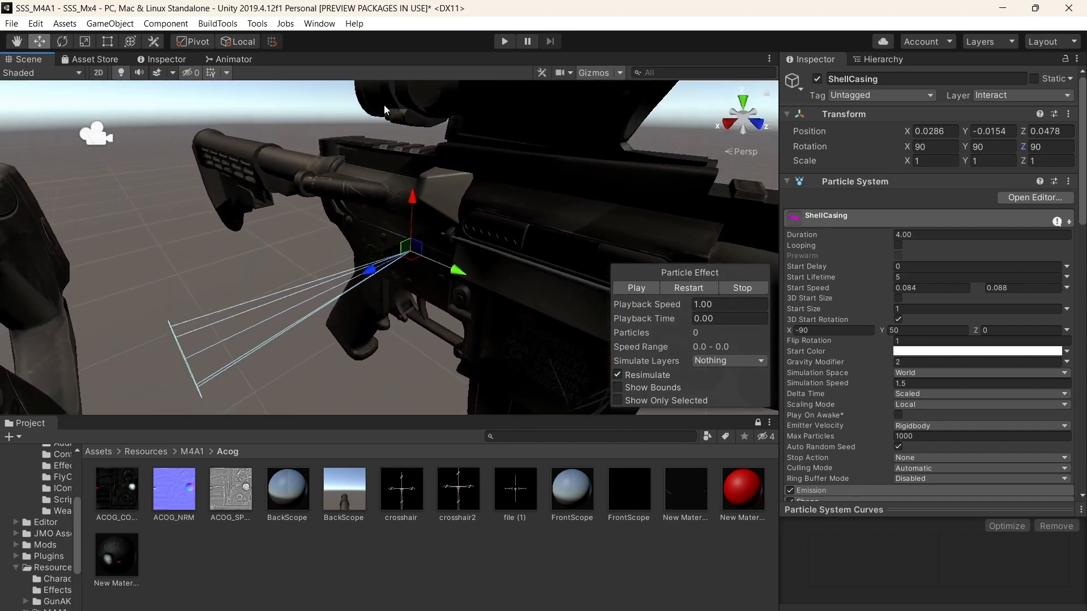
scroll(388, 129, "down", 10)
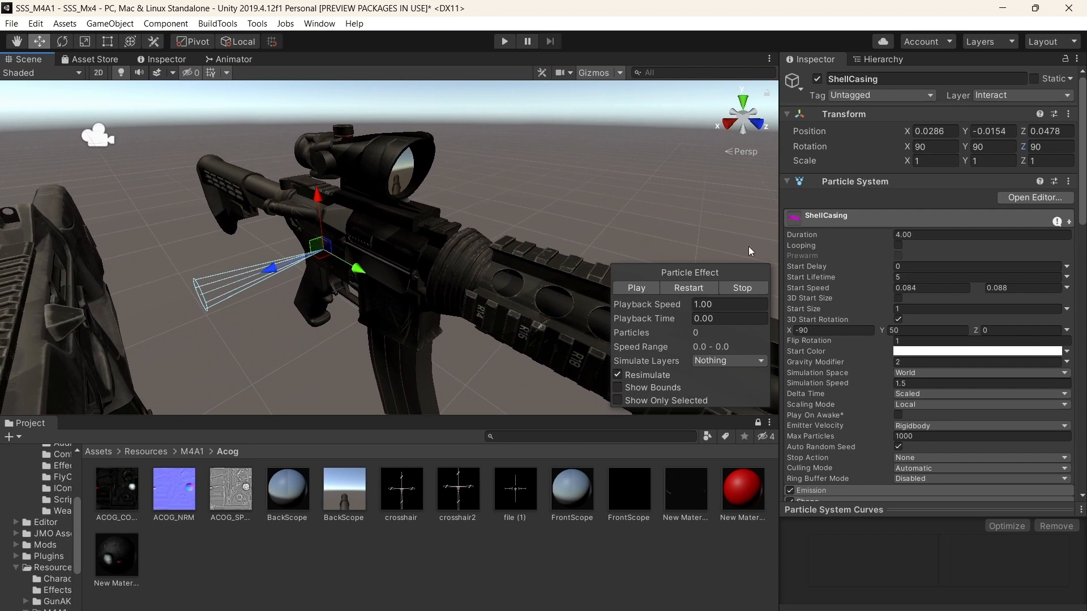
left_click_drag(507, 237, 590, 194, "alt")
left_click(689, 289)
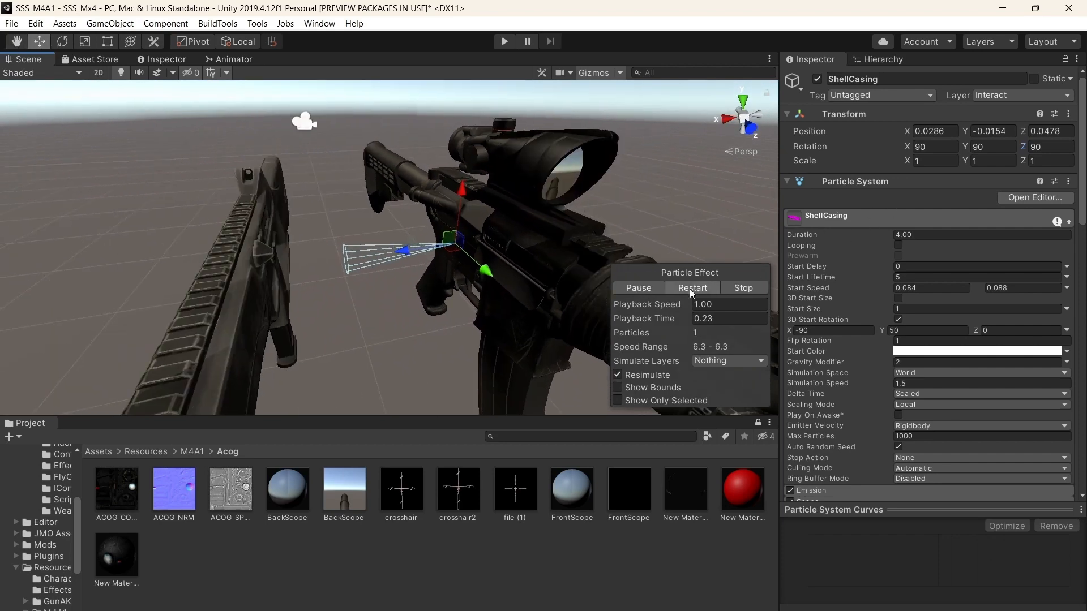
left_click(736, 288)
Set ShellCasing's X rotation to about 44.35 so the cone tilts upward, and replay the effect
left_click_drag(908, 147, 831, 260)
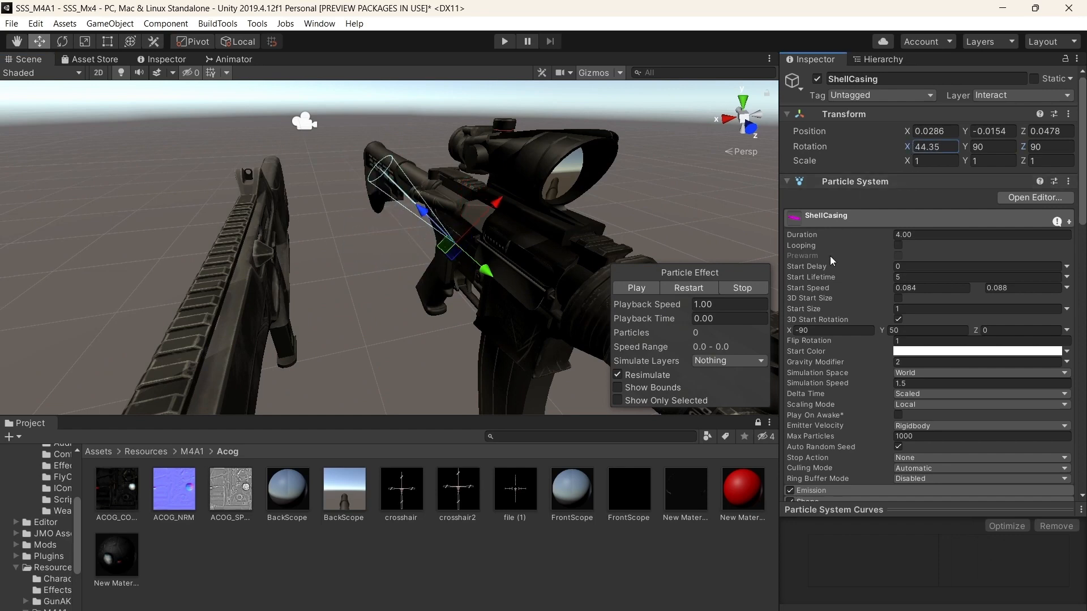
left_click(685, 287)
left_click(685, 288)
left_click(684, 288)
left_click(684, 288)
right_click_drag(601, 176, 535, 192)
key("d")
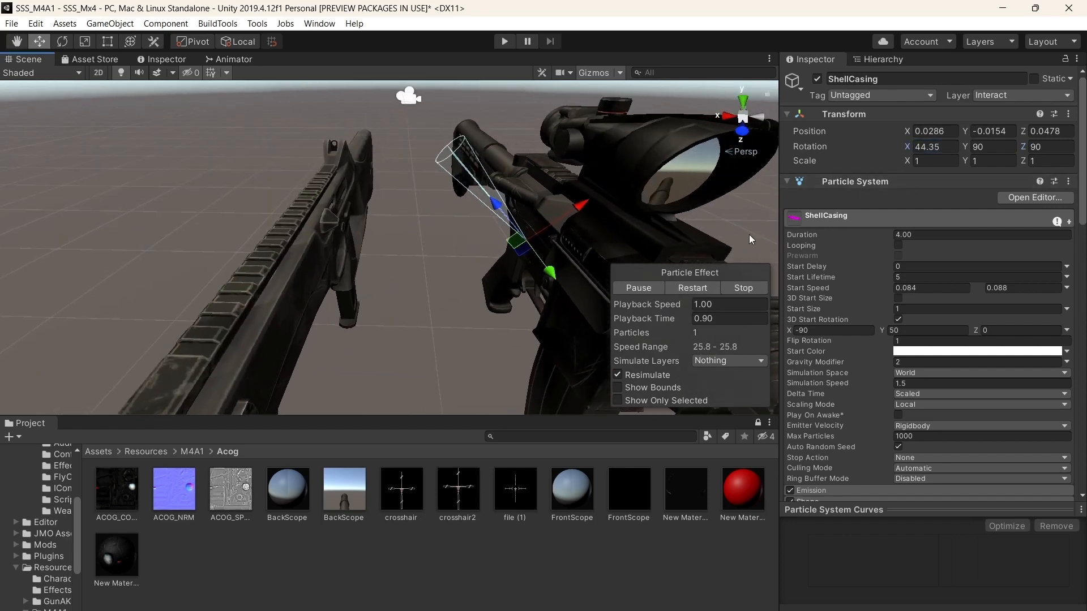
left_click(741, 287)
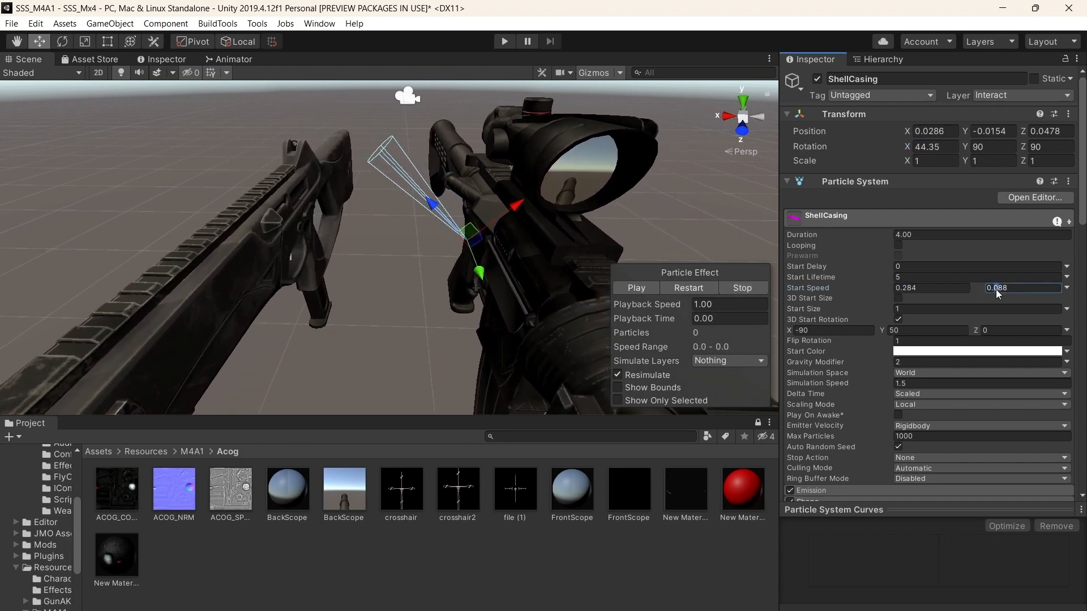
Set ShellCasing's start speed range to 0.284–0.288 and replay the effect
type("2")
right_click_drag(539, 212, 519, 125)
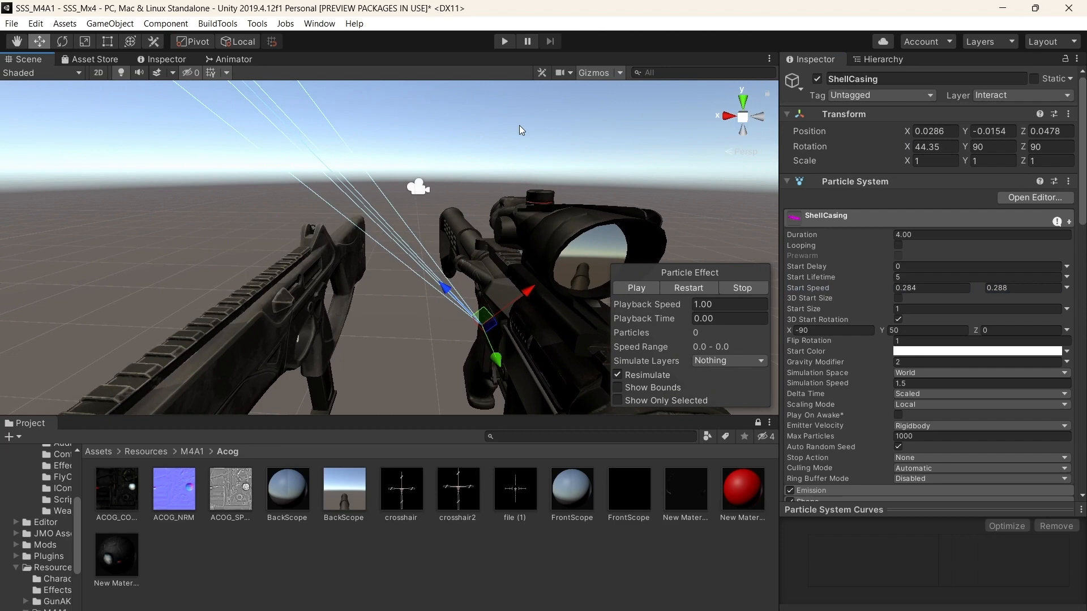
left_click(696, 287)
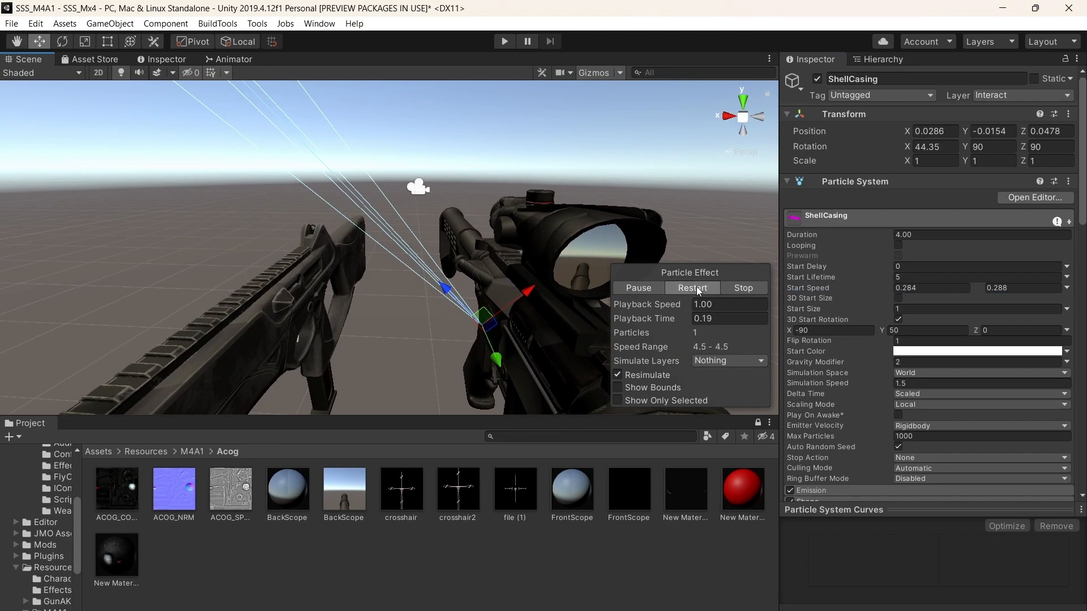
right_click_drag(697, 287, 463, 210)
left_click(699, 291)
left_click(682, 287)
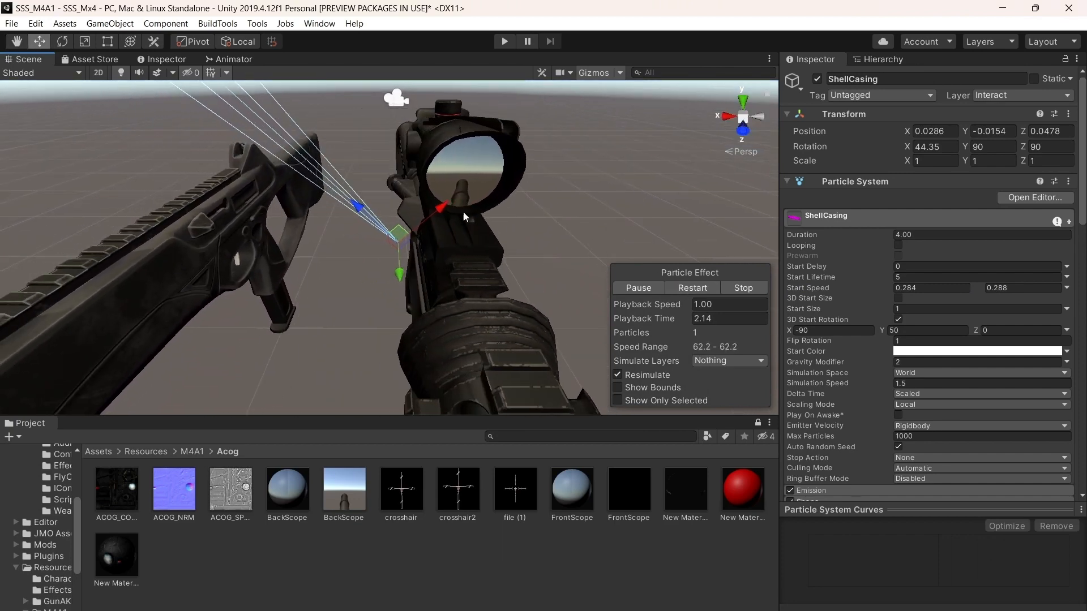
Move ShellCasing out beside the rifle to about X 0.0143 and Y -0.062, replaying the effect between adjustments
left_click_drag(433, 212, 420, 231)
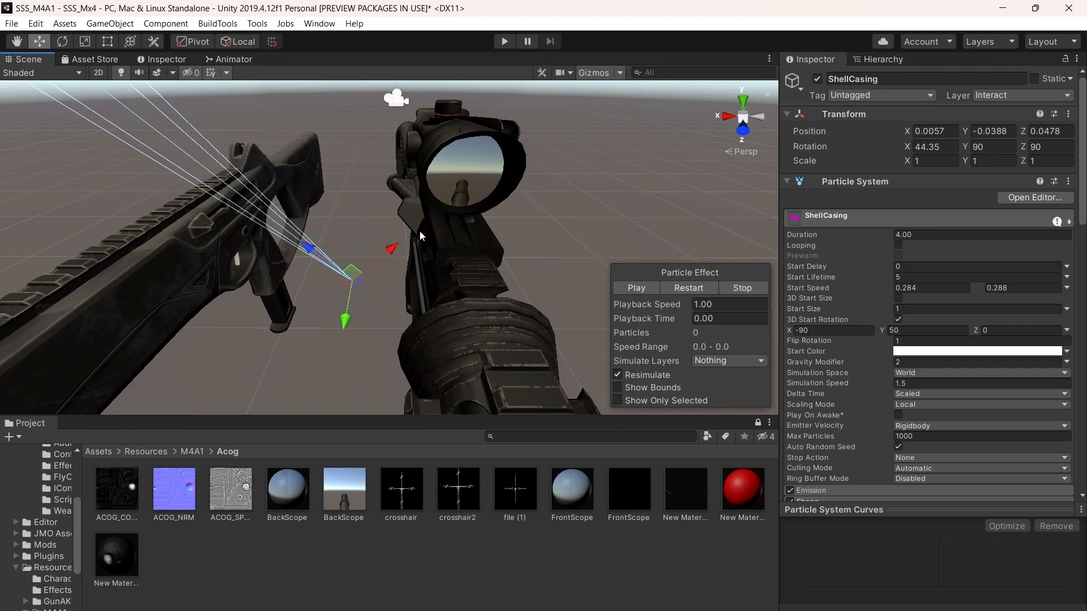
left_click(681, 288)
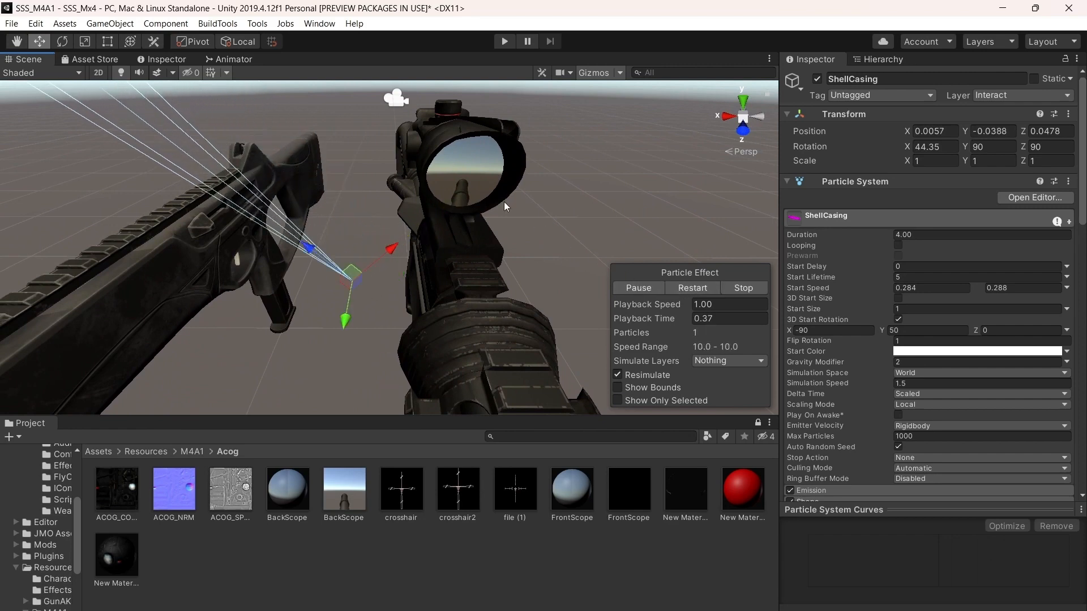
left_click_drag(309, 267, 273, 241)
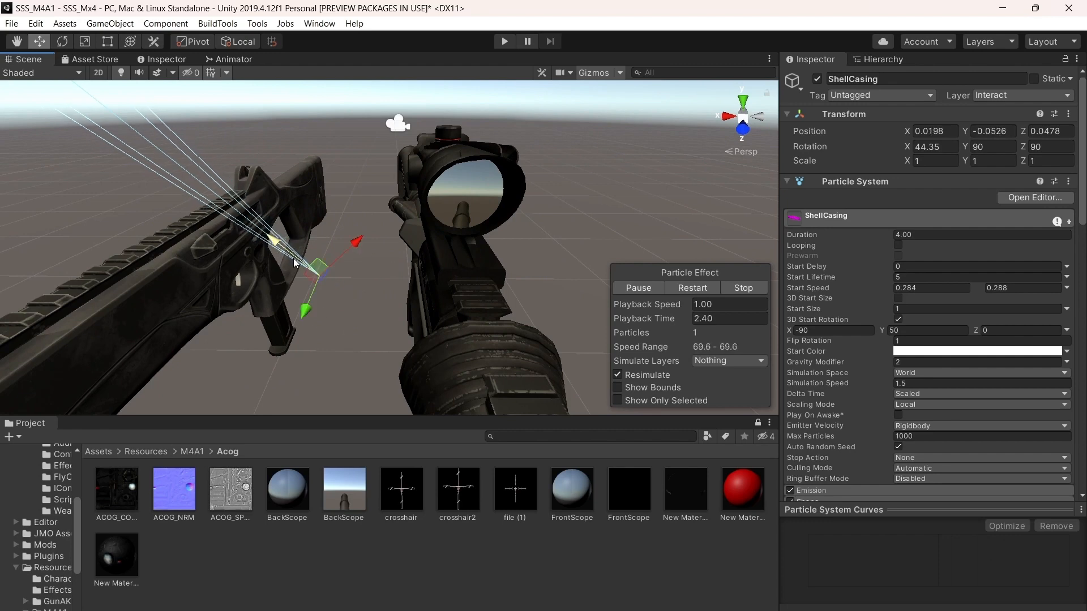
left_click_drag(355, 243, 343, 255)
Replay the effect from the emitter's position beside the rifle and examine the casing's path from several viewpoints
left_click(691, 287)
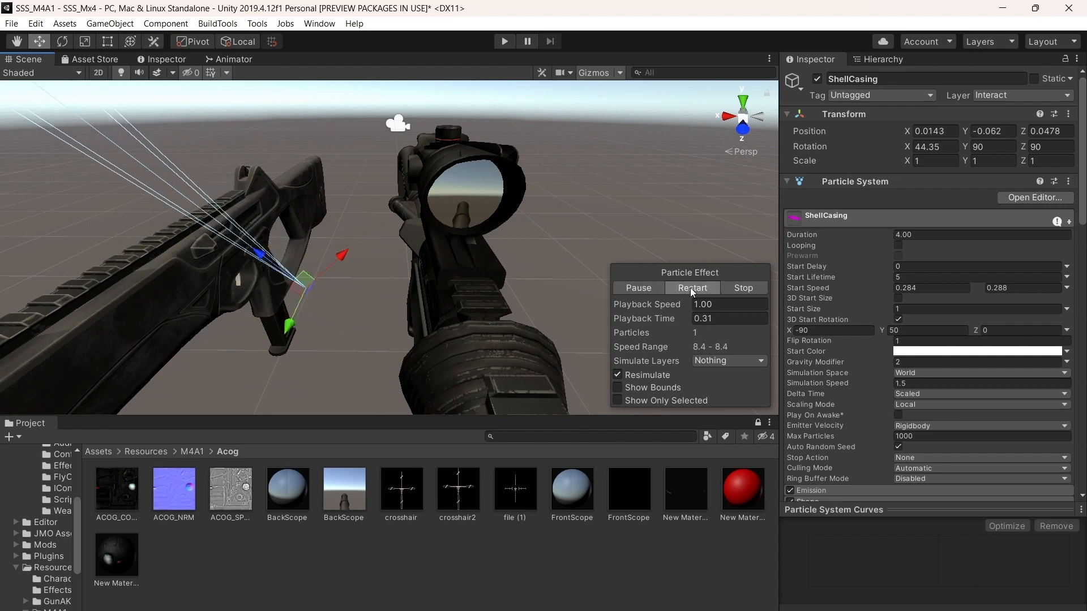
left_click(691, 287)
right_click_drag(556, 247, 631, 217)
key("a")
left_click(687, 290)
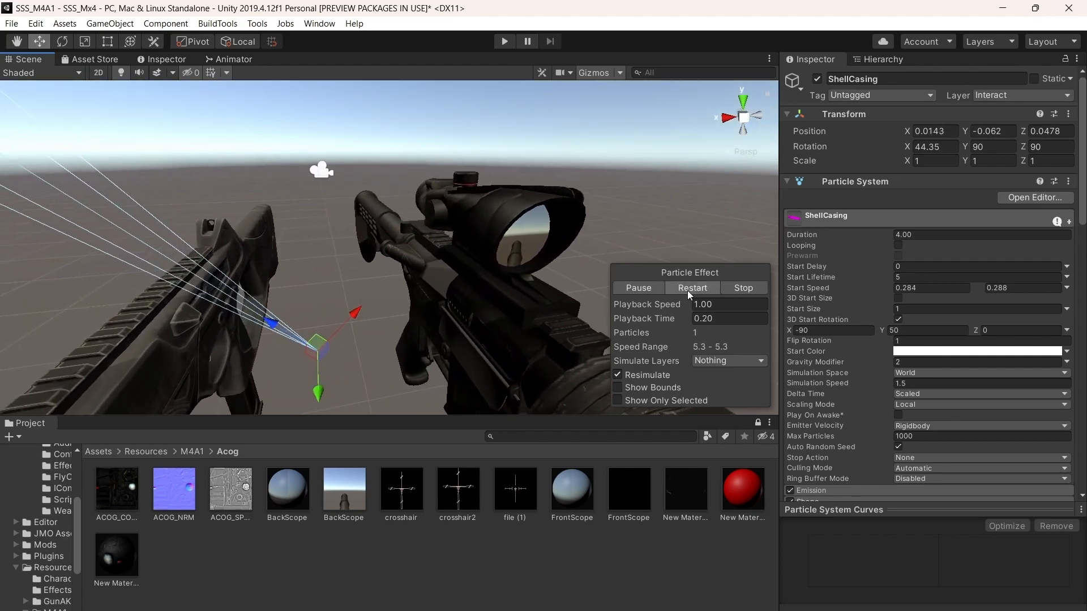
left_click(688, 290)
key("a")
right_click_drag(589, 255, 643, 251)
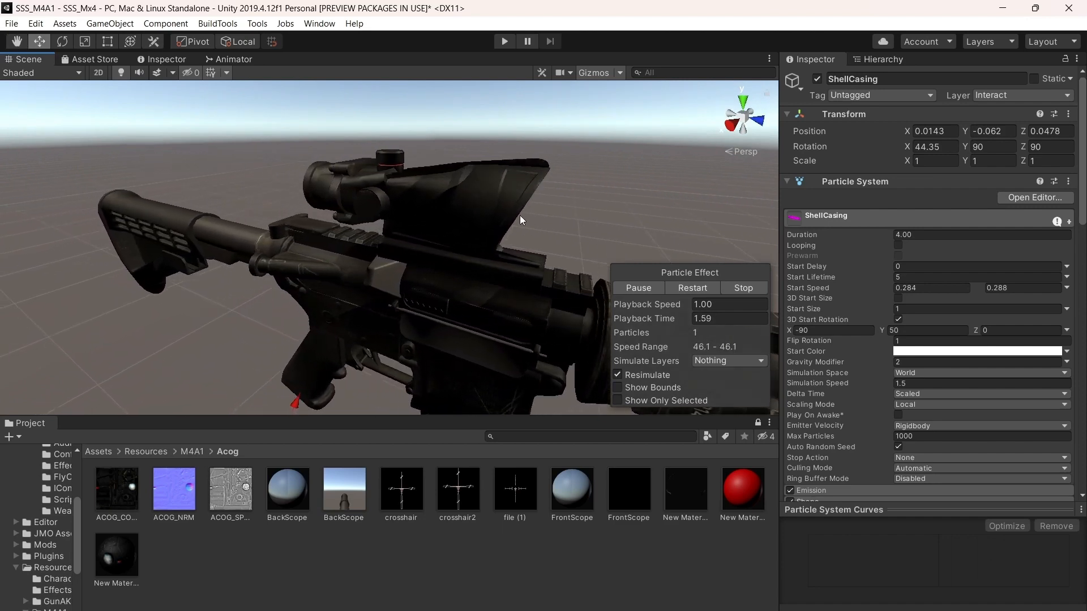
left_click(696, 291)
left_click(696, 291)
Move ShellCasing forward toward the muzzle to a Z position of about 0.2928 and replay the effect
right_click_drag(448, 200, 541, 263)
key("a")
left_click_drag(533, 338, 653, 335)
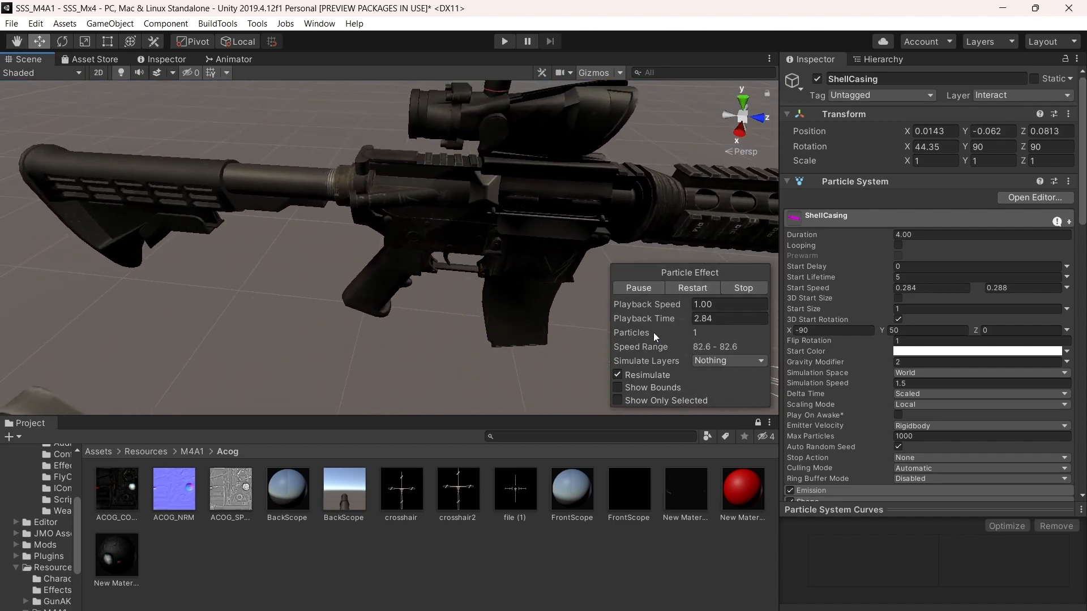
left_click(704, 290)
right_click_drag(577, 271, 590, 190)
left_click_drag(590, 189, 673, 187)
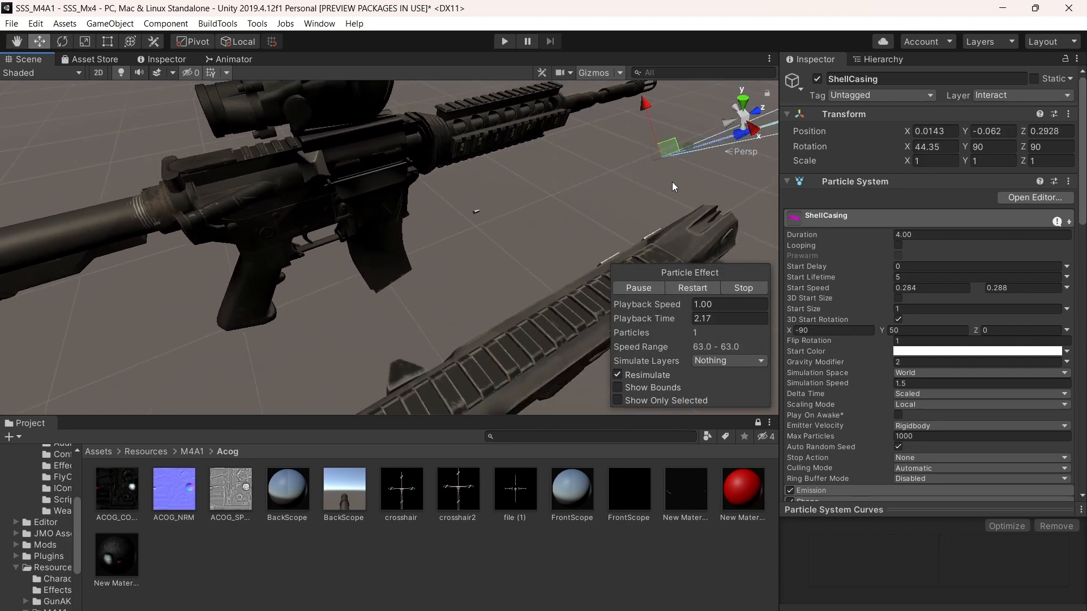
left_click(687, 289)
right_click_drag(514, 208, 247, 74)
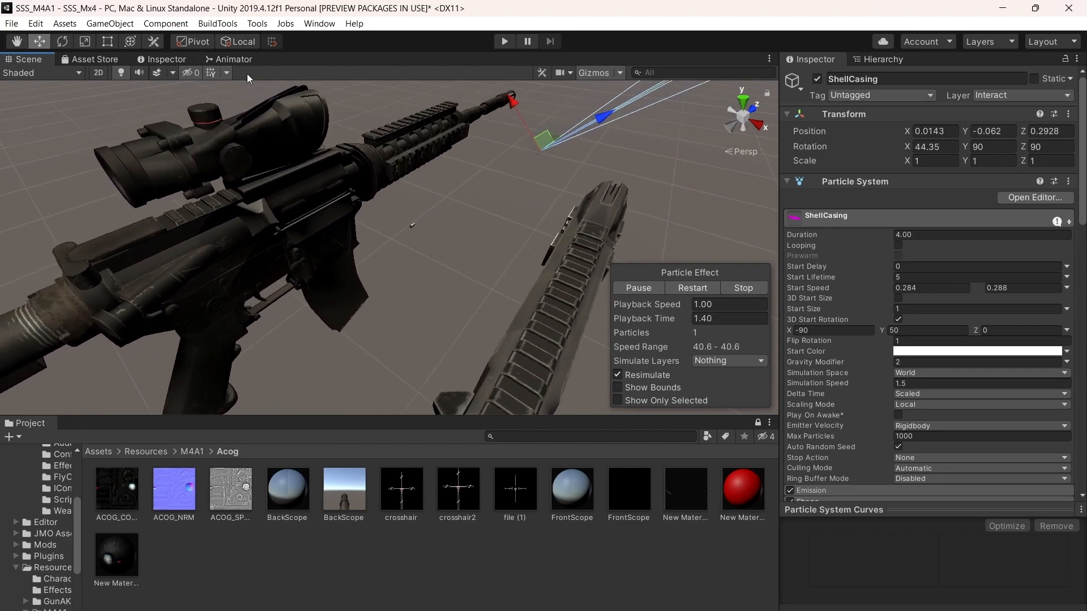
Switch the move handles to global orientation, shift ShellCasing sideways to a Y position of about -0.0267 and replay the effect
left_click(247, 40)
right_click_drag(440, 93, 535, 170)
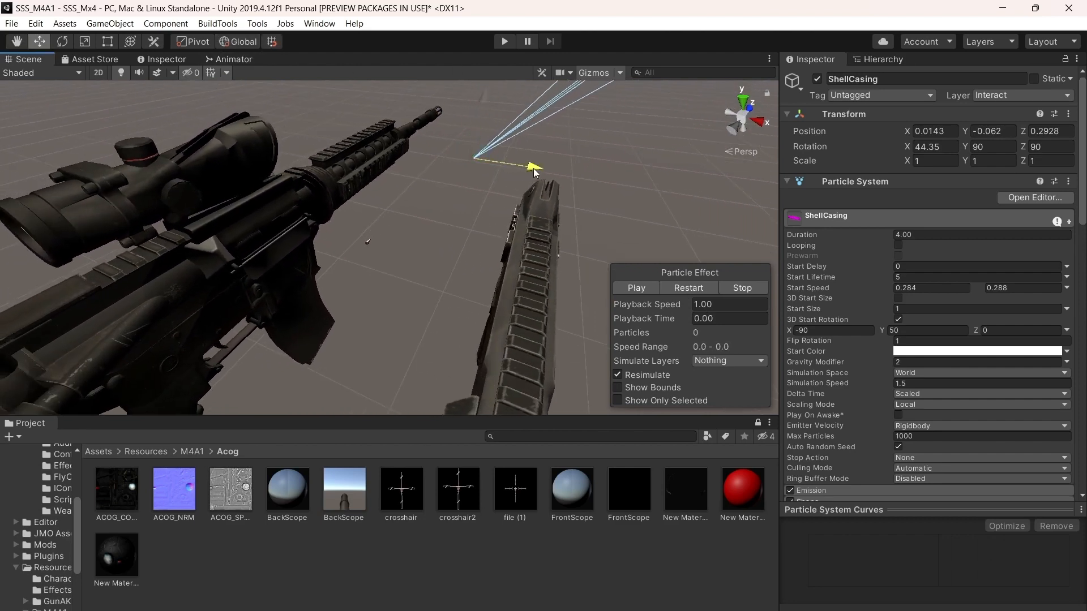
left_click_drag(534, 170, 514, 166)
right_click_drag(514, 165, 494, 214)
left_click(693, 287)
left_click(692, 288)
key("Right")
left_click(696, 287)
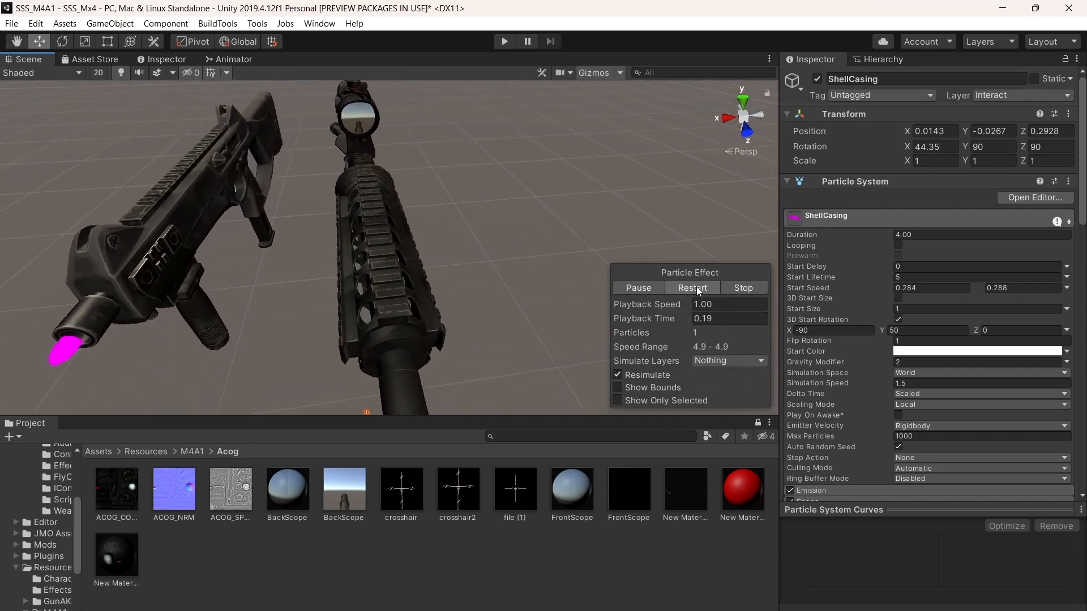
left_click(696, 286)
Move ShellCasing sideways to a Y position of about -0.0601 and replay the effect from in front of the rifle
right_click_drag(606, 231, 498, 357)
left_click_drag(293, 382, 210, 357)
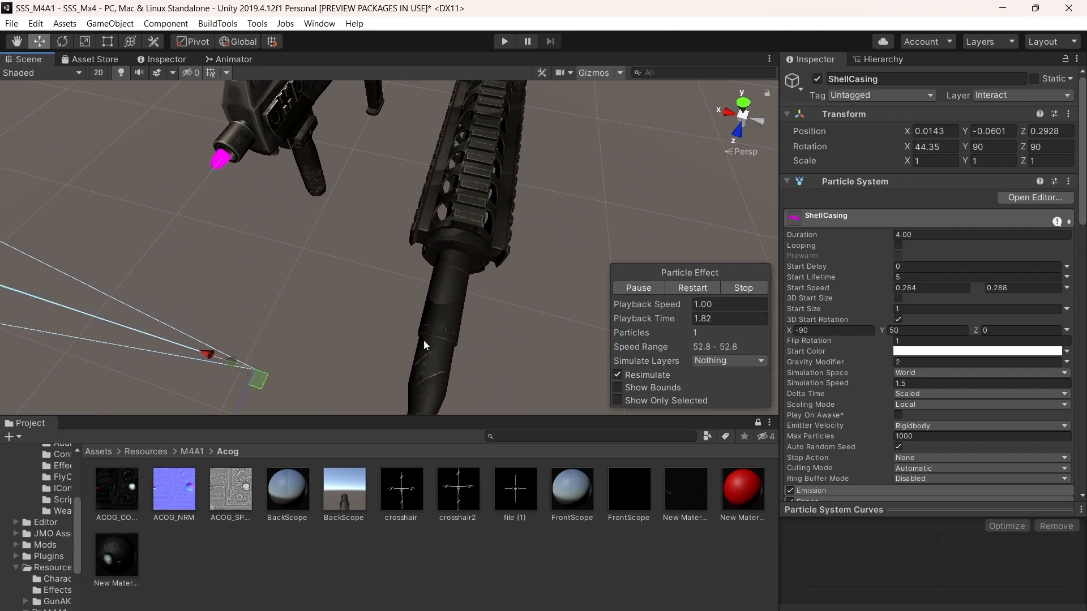
left_click(707, 290)
right_click_drag(508, 288, 505, 168)
left_click(711, 290)
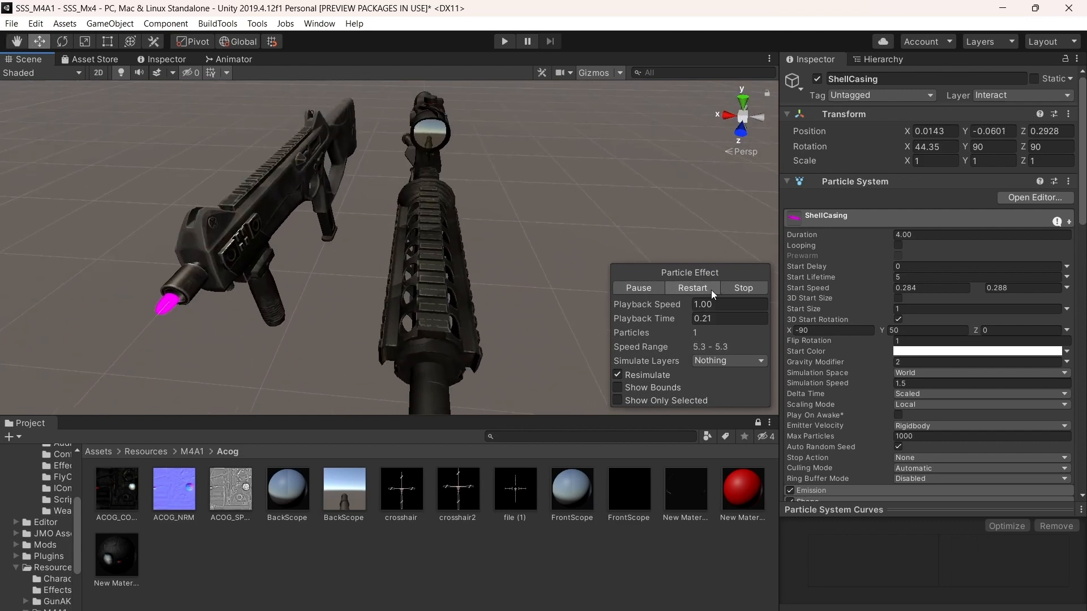
Replay the effect from the rifle's side and set the playback time to 0.03 to examine the casing up close
left_click(711, 290)
right_click_drag(508, 292, 612, 259)
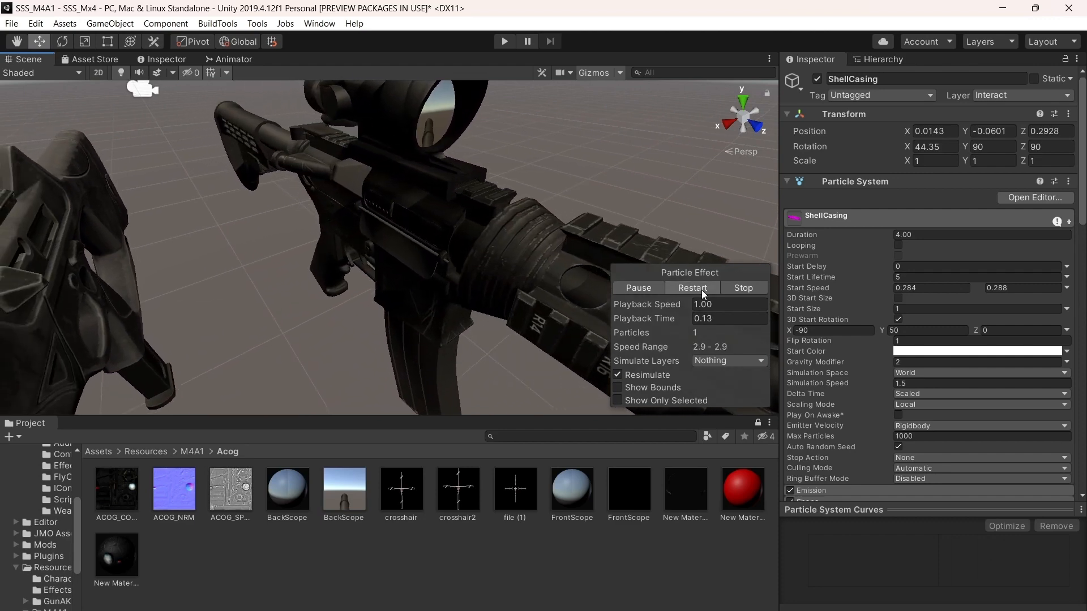
left_click(701, 290)
right_click_drag(601, 283, 718, 307)
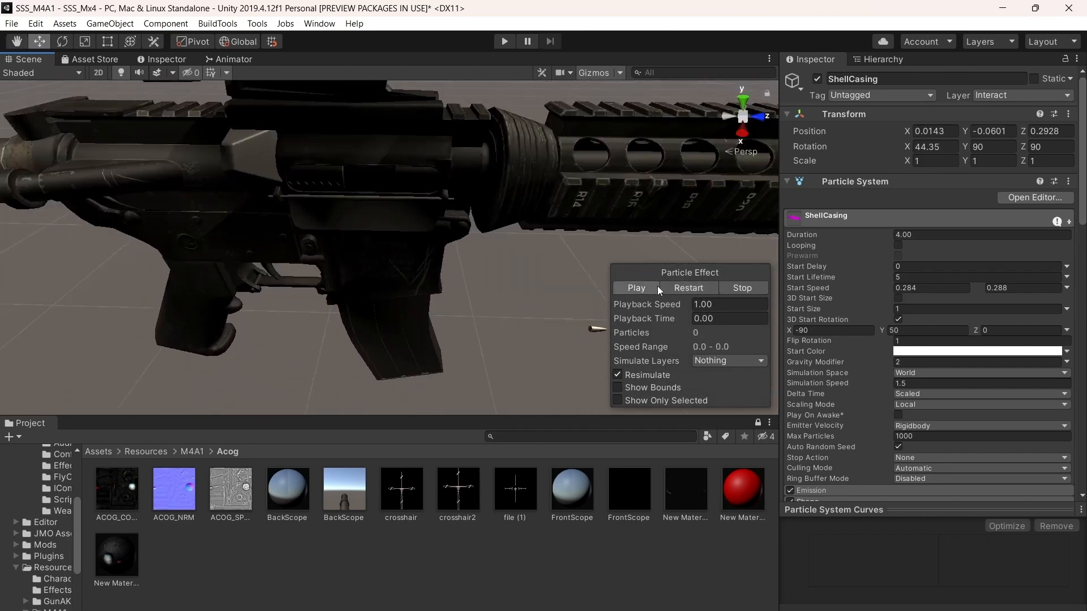
type("3")
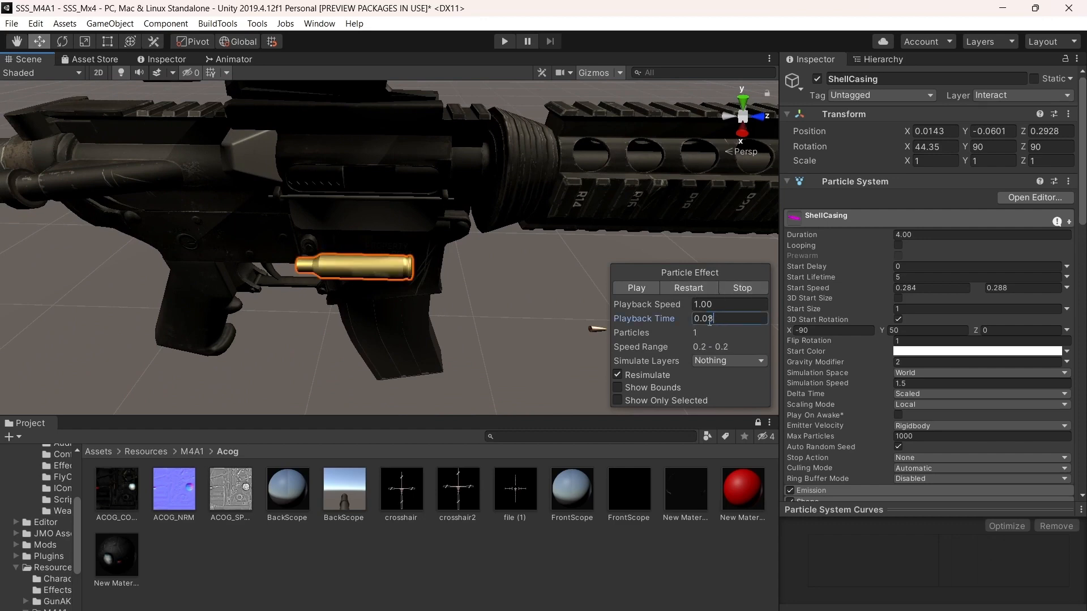
right_click_drag(442, 211, 460, 147)
key("f")
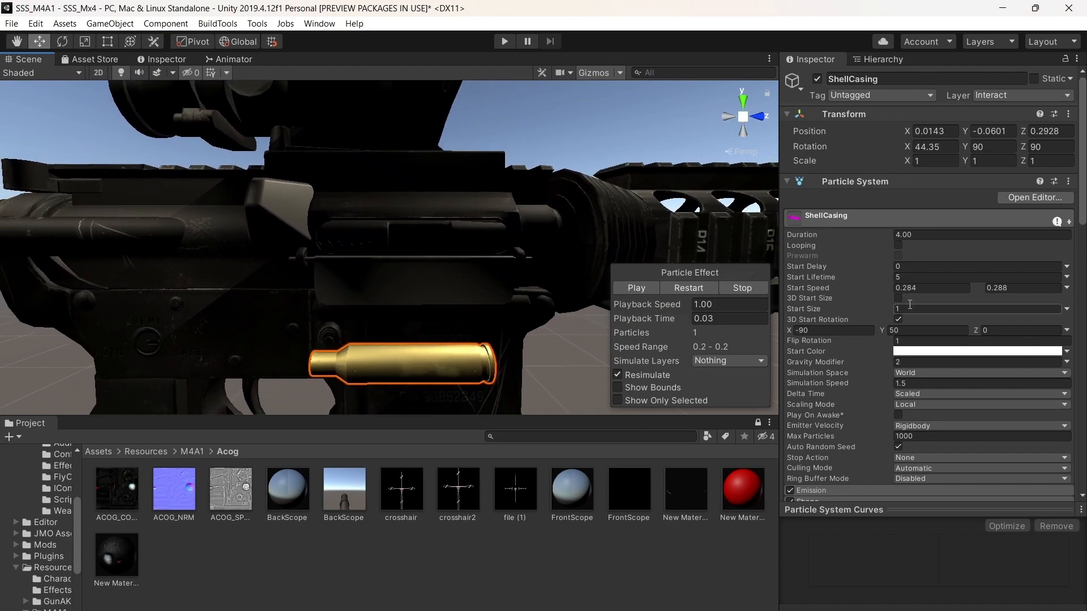
Set ShellCasing's particle start size to 0.8
scroll(948, 328, "down", 15)
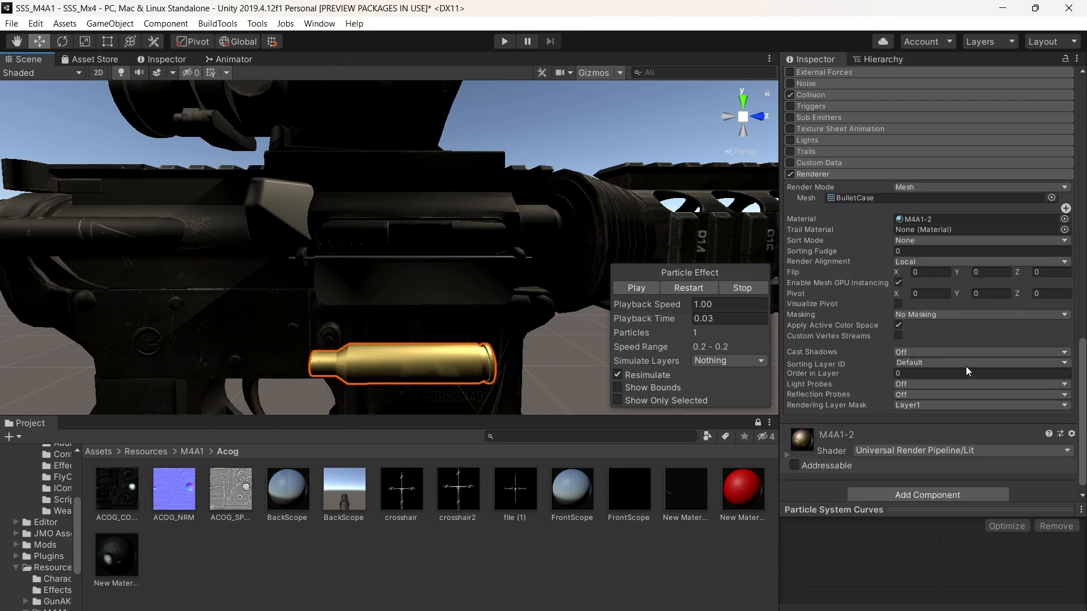
scroll(968, 370, "up", 10)
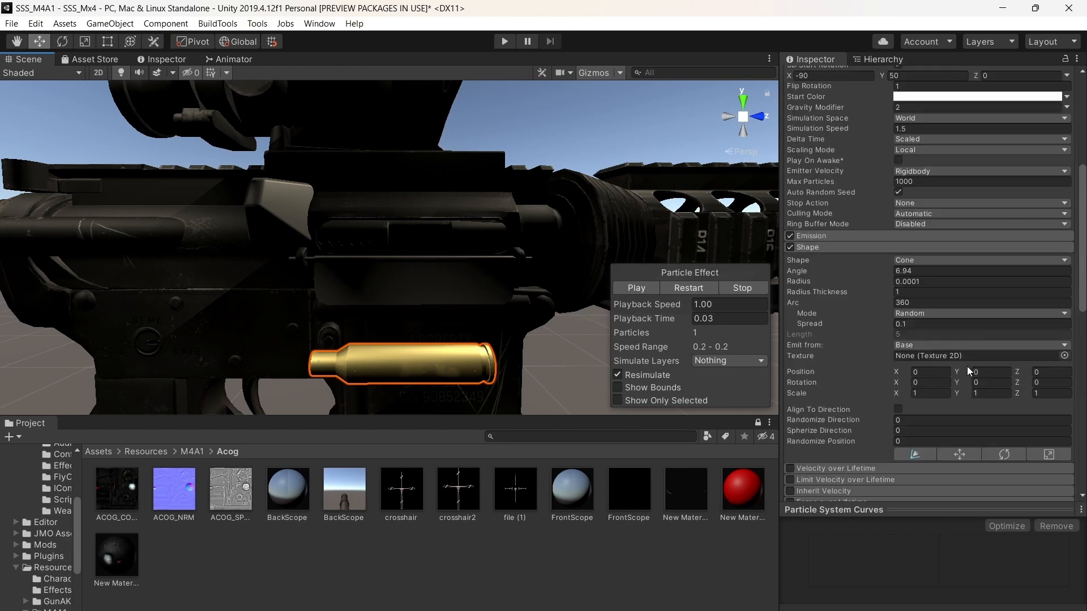
scroll(968, 366, "up", 5)
left_click(910, 309)
type("0")
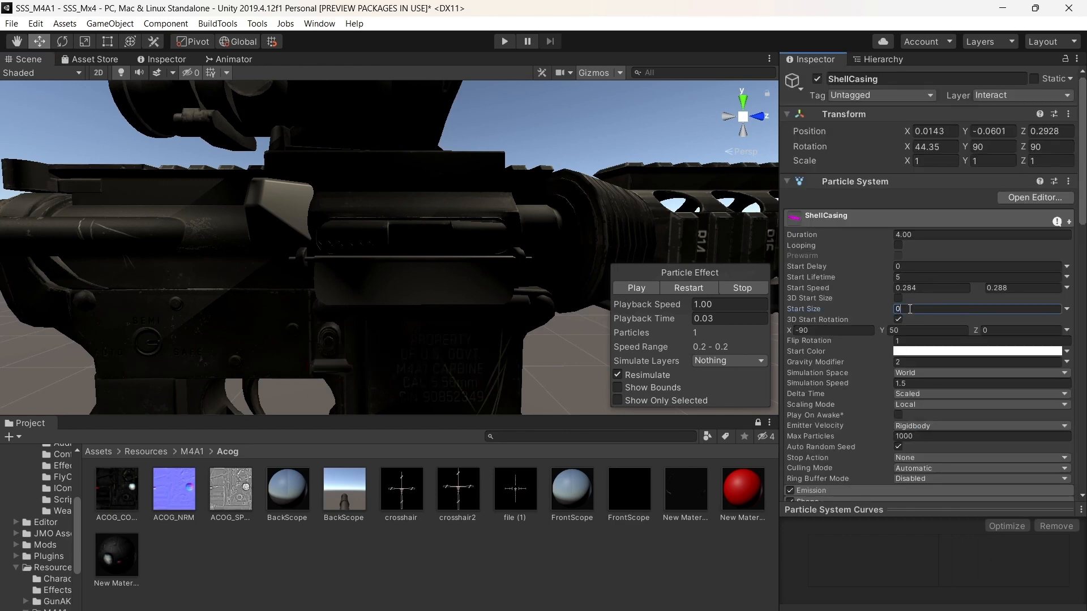
type(".8")
key("Return")
Move ShellCasing along the rifle to a Z position of about 0.244, previewing the casing at playback times 0.02 and 0.03
left_click_drag(800, 283, 686, 262, "alt")
left_click(711, 320)
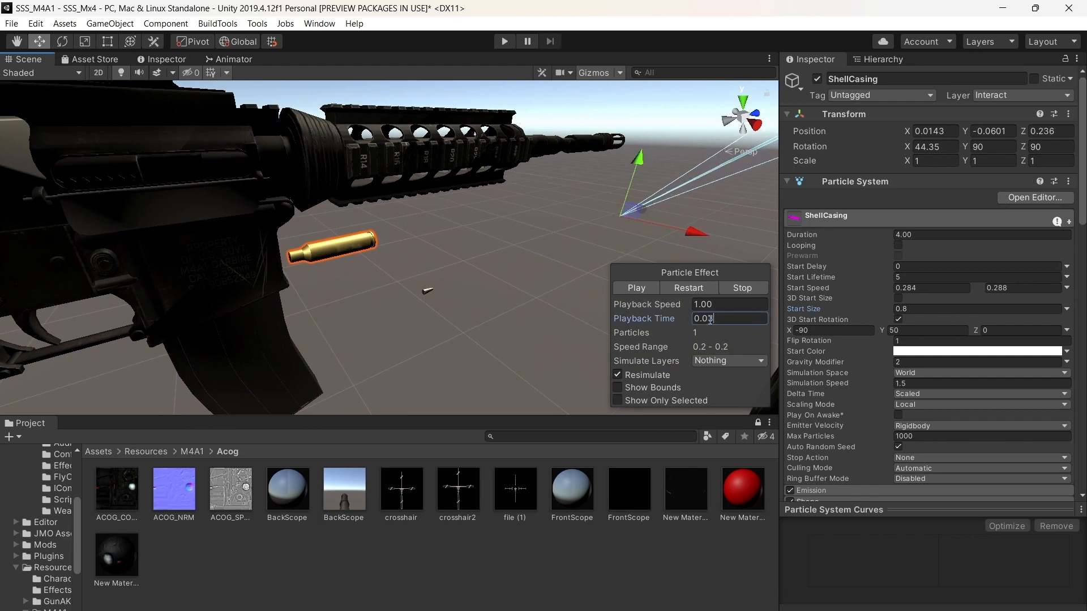
key("BackSpace")
type("2")
right_click_drag(671, 245, 661, 235)
left_click_drag(661, 233, 665, 232)
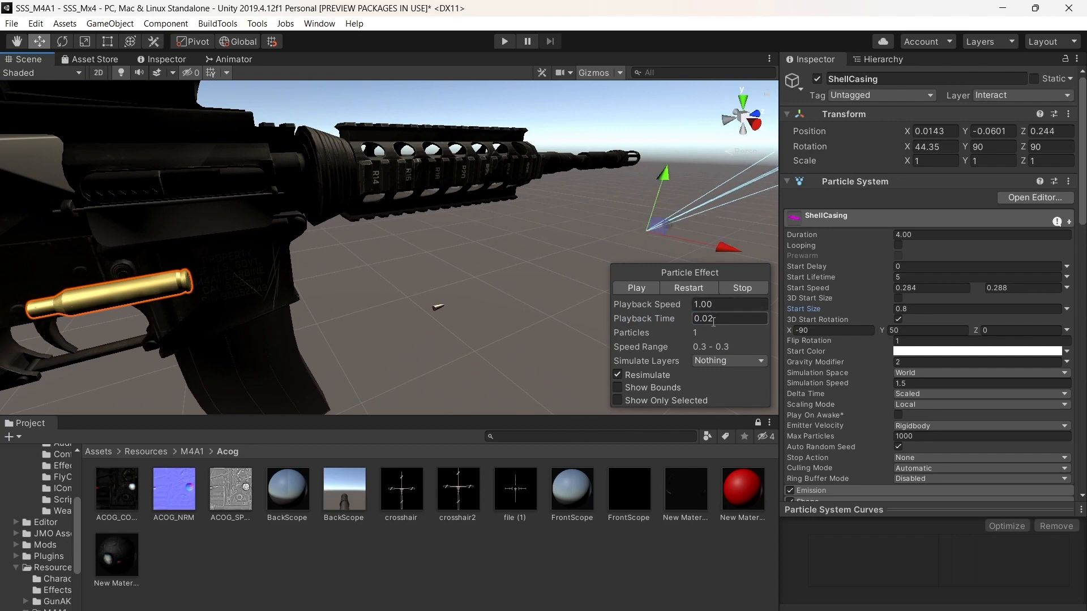
type("3")
right_click_drag(477, 246, 422, 244)
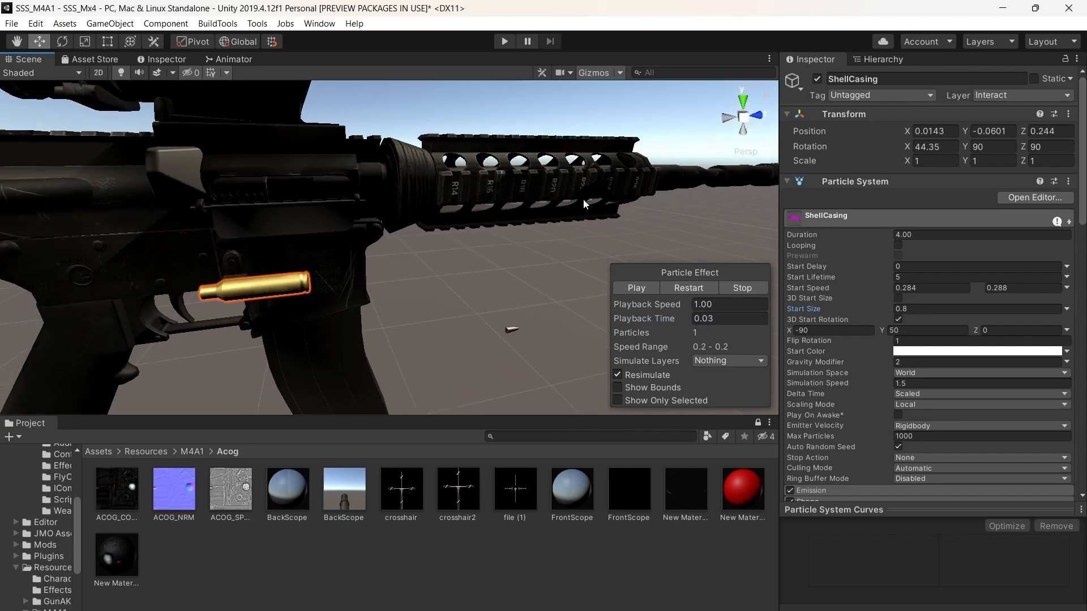
Shift ShellCasing forward to a Z position of about 0.2507 and preview the casing at playback time 0.04
right_click_drag(583, 199, 655, 228)
left_click_drag(652, 228, 657, 226)
left_click_drag(715, 319, 709, 321)
type("4")
right_click_drag(587, 233, 500, 204)
Set the X value of ShellCasing's 3D start rotation to 90
left_click(798, 332)
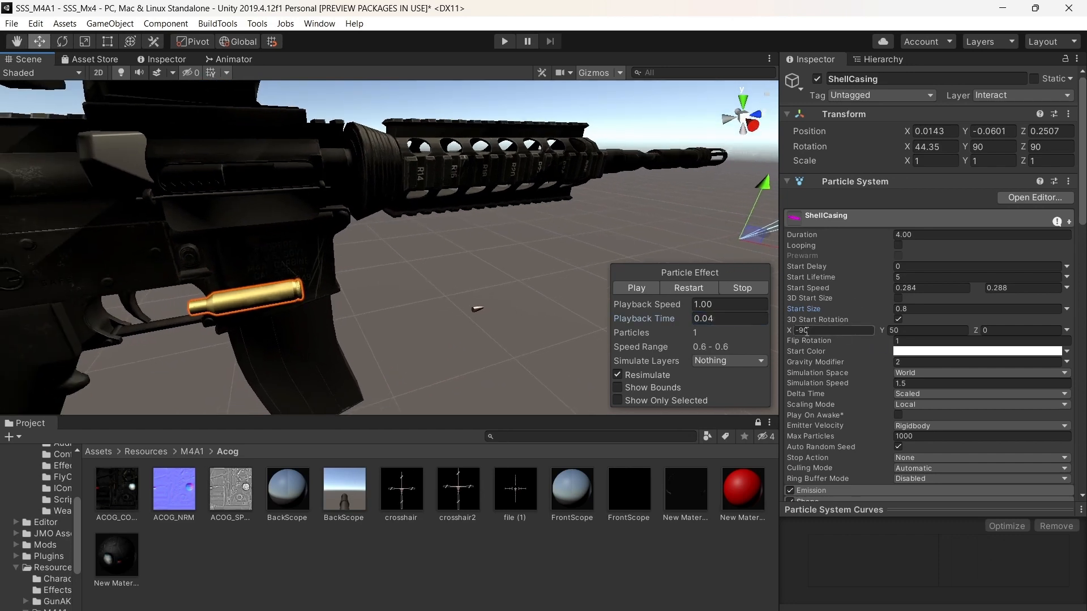
key("BackSpace")
key("Return")
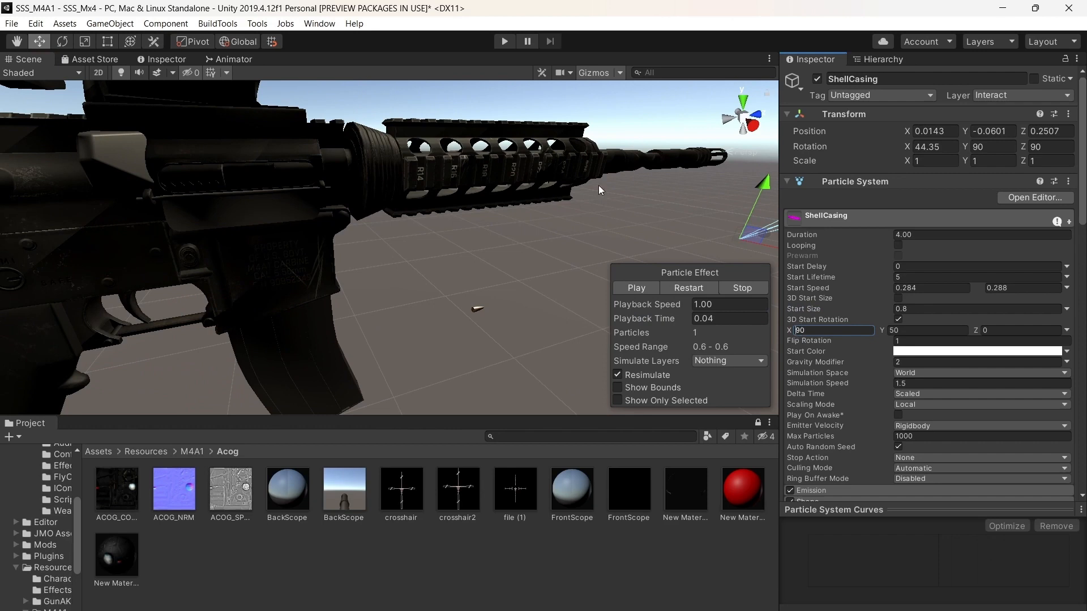
Move ShellCasing back along the rifle to a Z position of about 0.1034 and preview the casing at playback time 0.03
right_click_drag(599, 185, 792, 244)
key("s")
left_click_drag(464, 122, 441, 182)
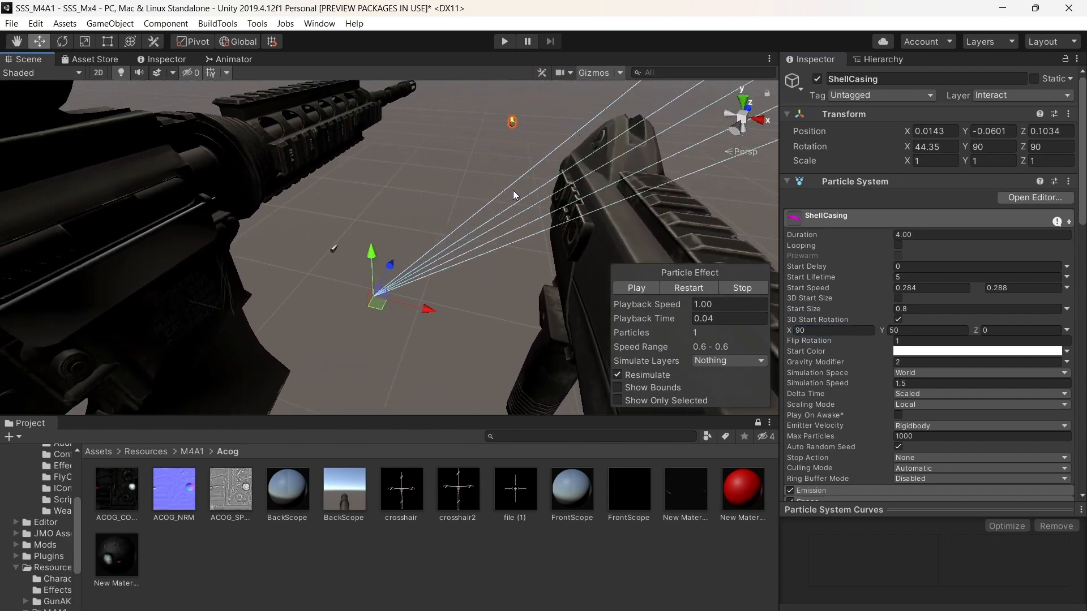
left_click_drag(714, 318, 709, 320)
type("3")
Move ShellCasing toward the stock to about Y -0.012 and Z -0.0409, replay the effect and stop it
right_click_drag(513, 167, 518, 208)
scroll(518, 208, "down", 10)
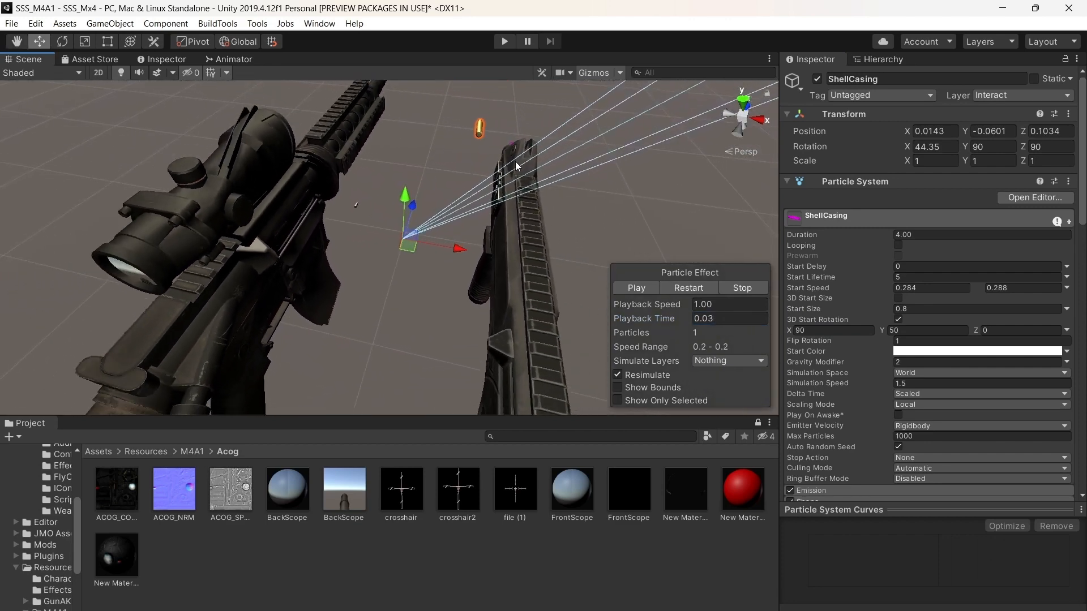
right_click_drag(524, 156, 477, 143)
left_click_drag(477, 143, 360, 359)
mouse_move(441, 303)
right_mouse_down()
mouse_move(495, 327)
mouse_move(453, 302)
mouse_move(463, 308)
mouse_move(437, 317)
right_mouse_up()
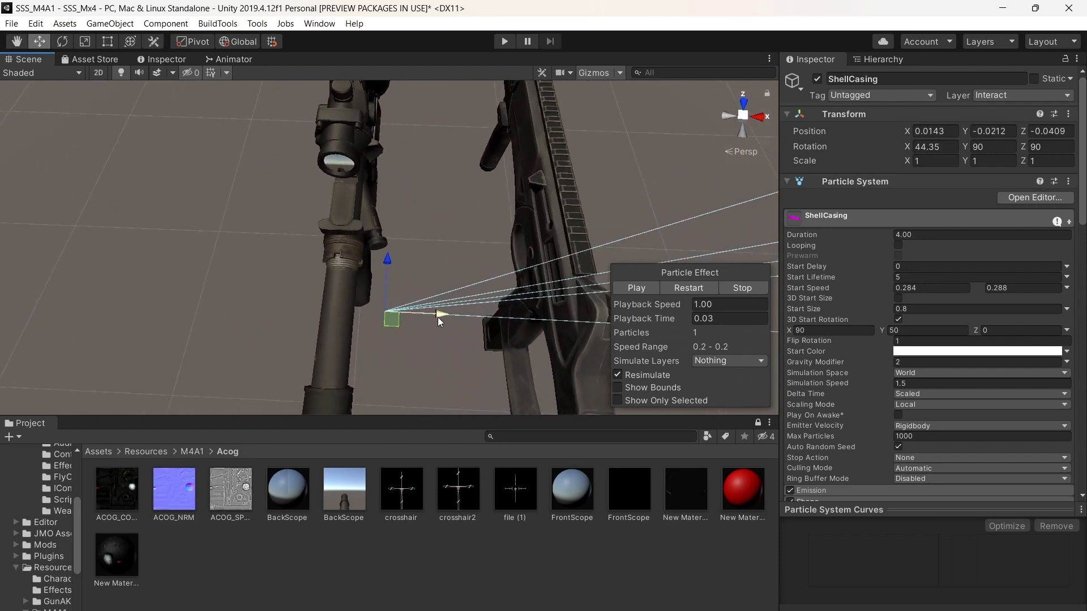
left_click_drag(438, 317, 426, 320)
right_click_drag(541, 280, 643, 243)
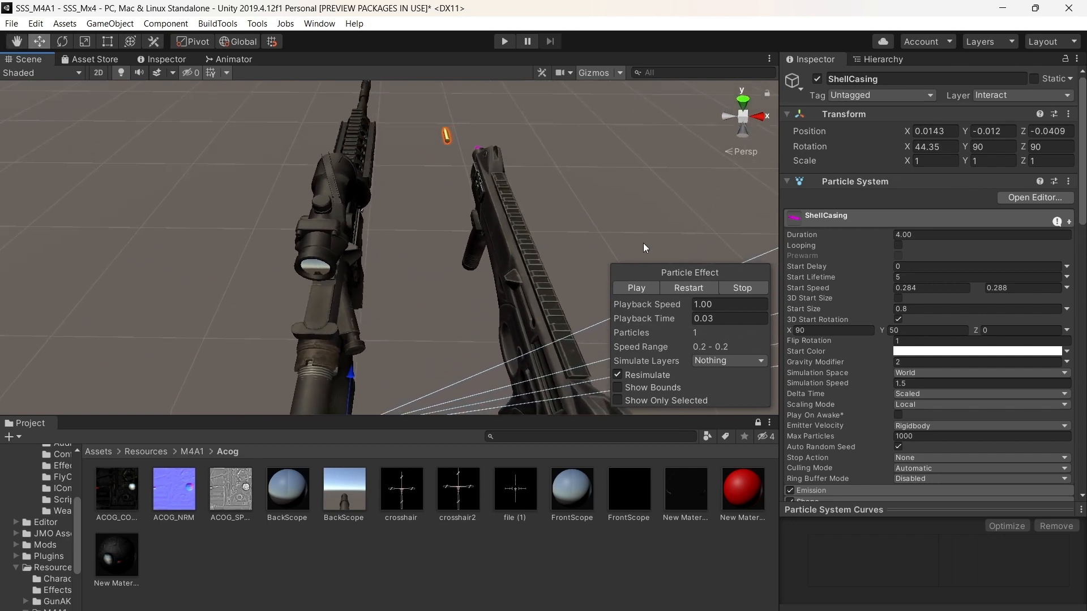
left_click(693, 288)
left_click(695, 287)
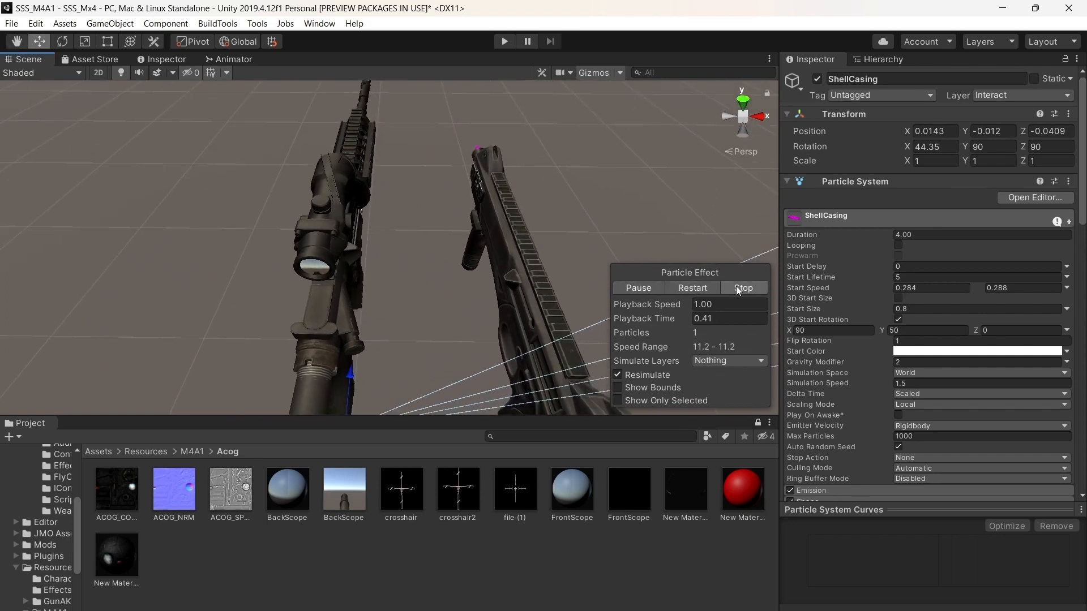
left_click(743, 287)
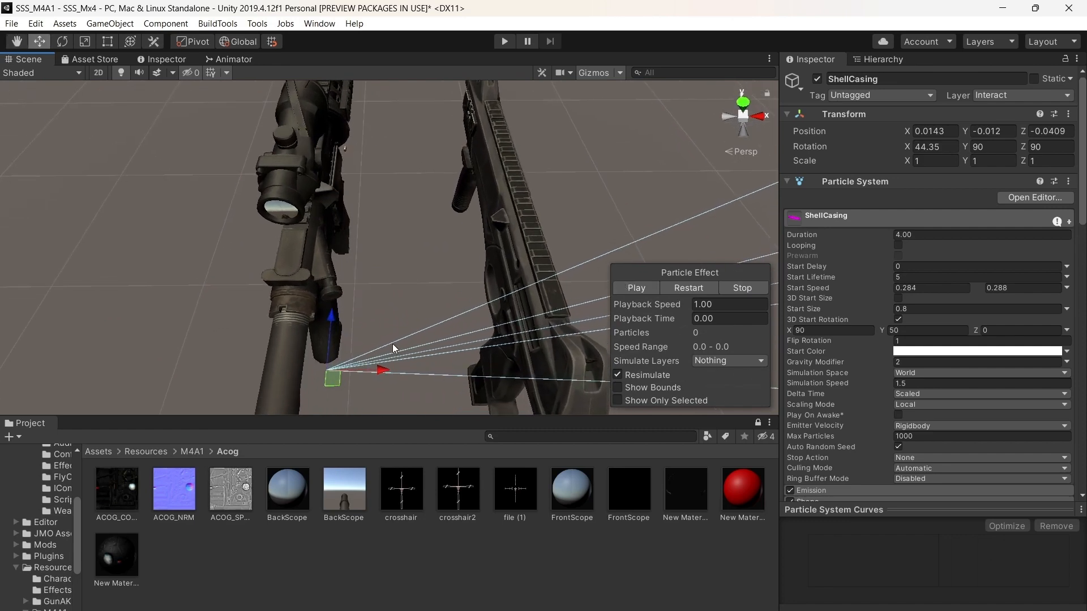
Move ShellCasing back slightly to a Z position of about -0.0486 and replay the effect from the rifle's side
left_click_drag(335, 323, 334, 340)
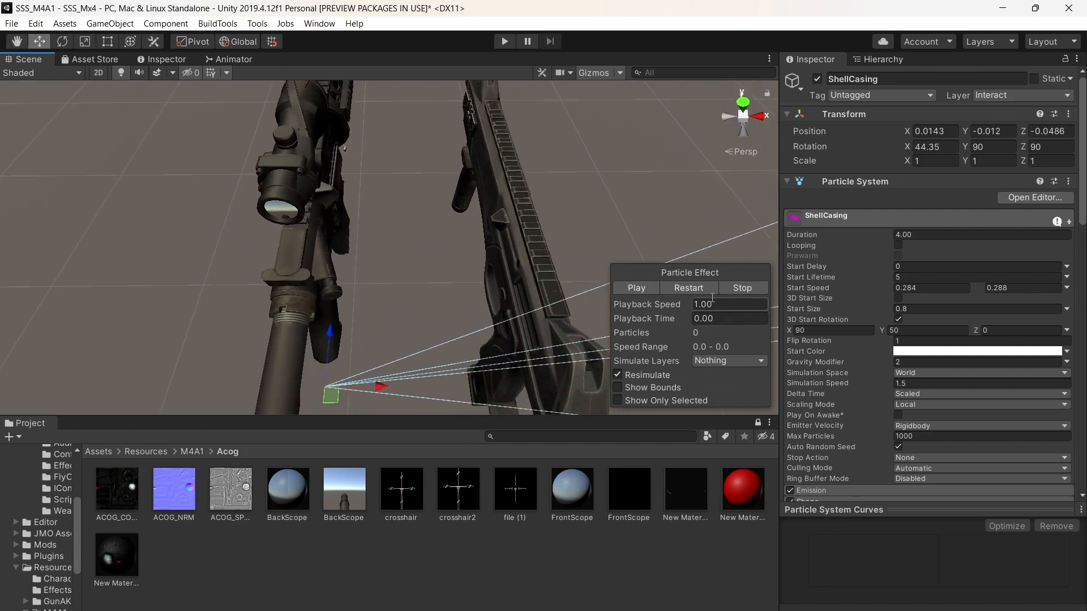
left_click(695, 287)
key("d")
right_click_drag(679, 255, 569, 230)
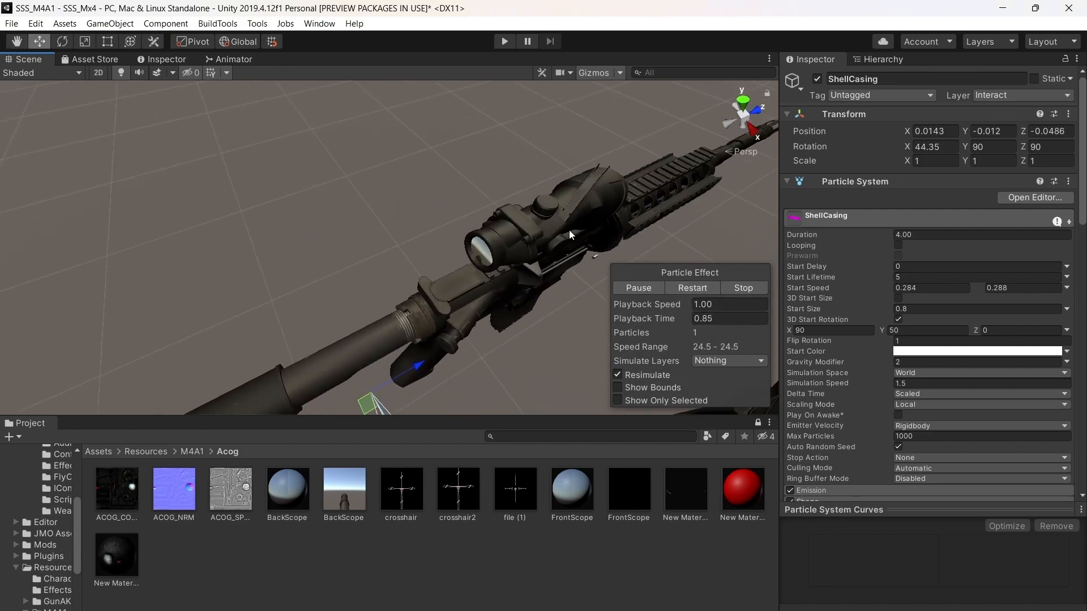
left_click(698, 287)
right_click_drag(640, 259, 578, 271)
key("d")
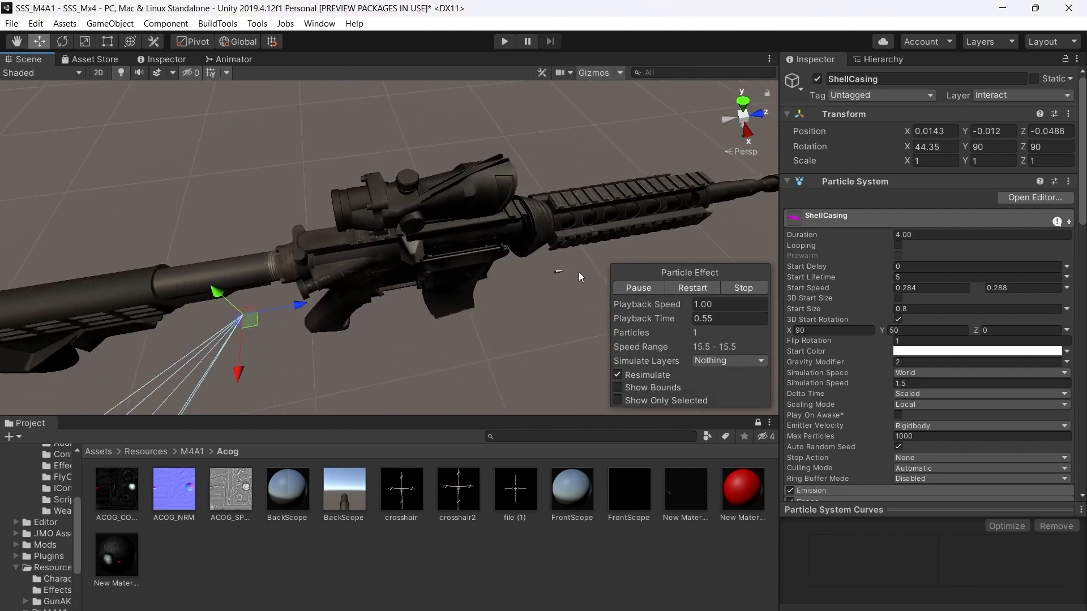
Move ShellCasing farther back to a Z position of about -0.0896 and replay the effect several times
left_click_drag(258, 305, 122, 327)
left_click(683, 285)
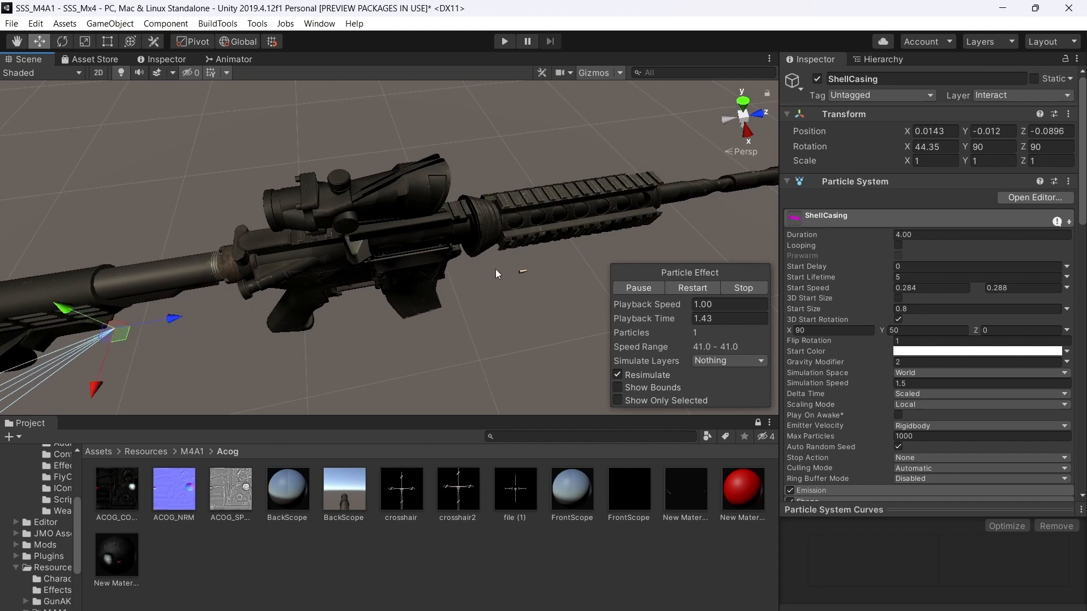
left_click(694, 286)
left_click(694, 286)
left_click(695, 286)
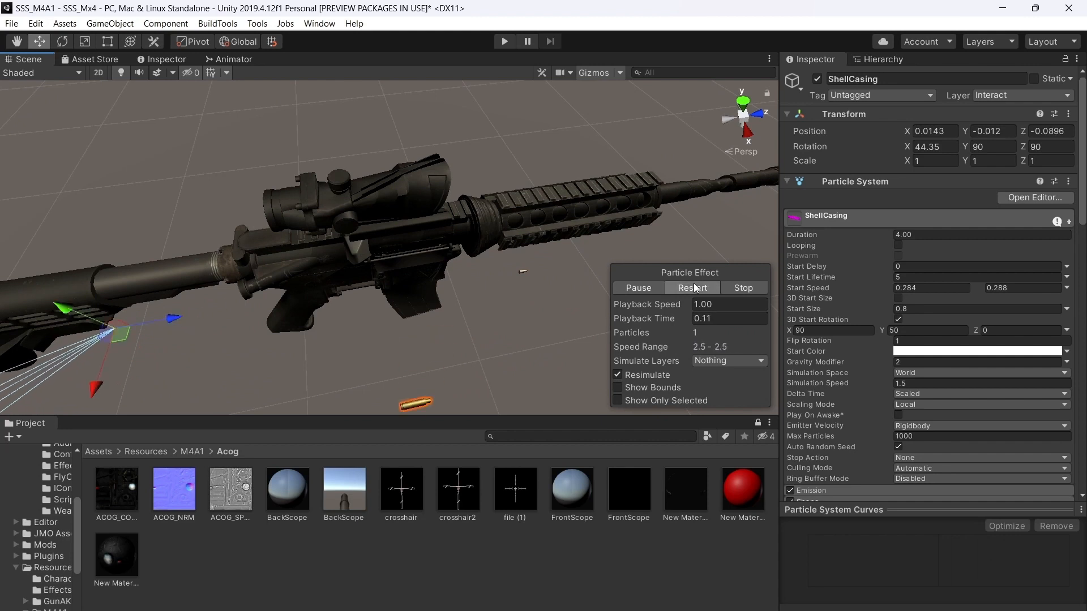
right_click_drag(623, 260, 580, 281)
key("d")
left_click(700, 288)
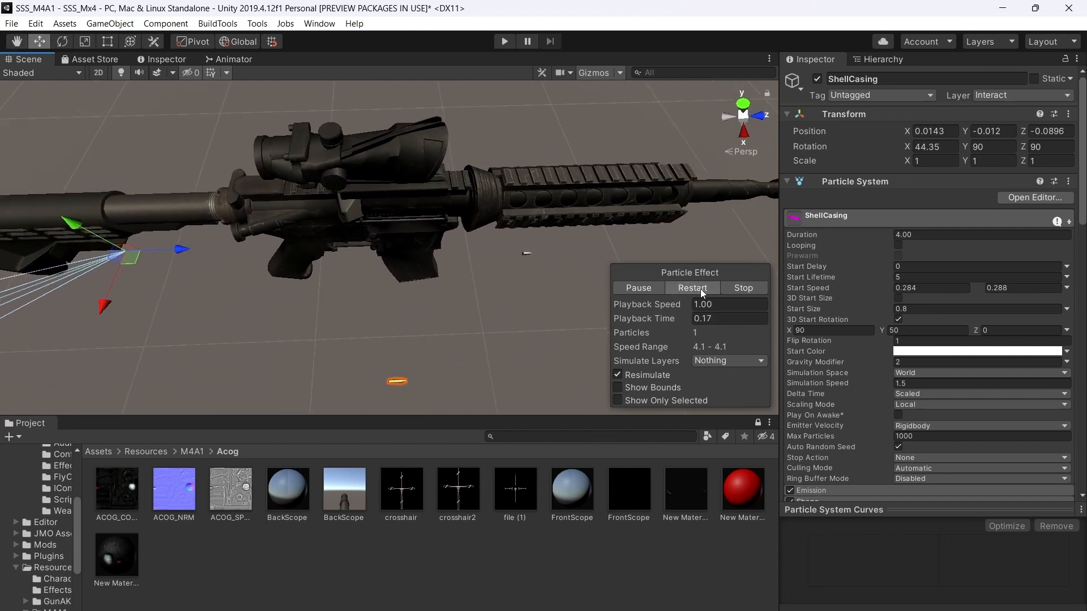
left_click(701, 289)
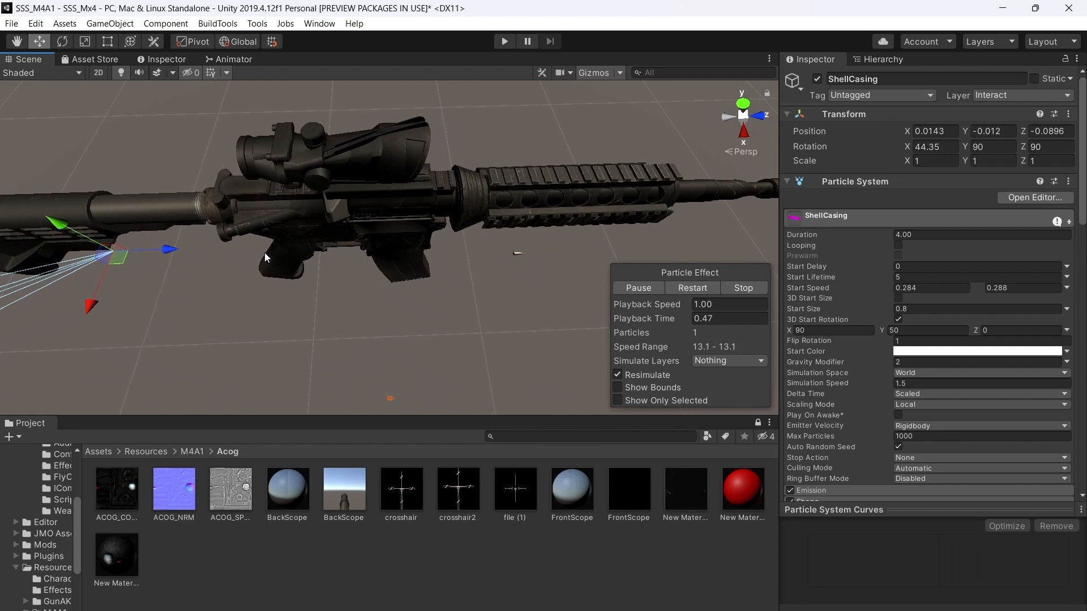
Adjust ShellCasing sideways over the stock to a Y position of about 0.0289, replaying the effect between adjustments
left_click_drag(100, 304, 112, 269)
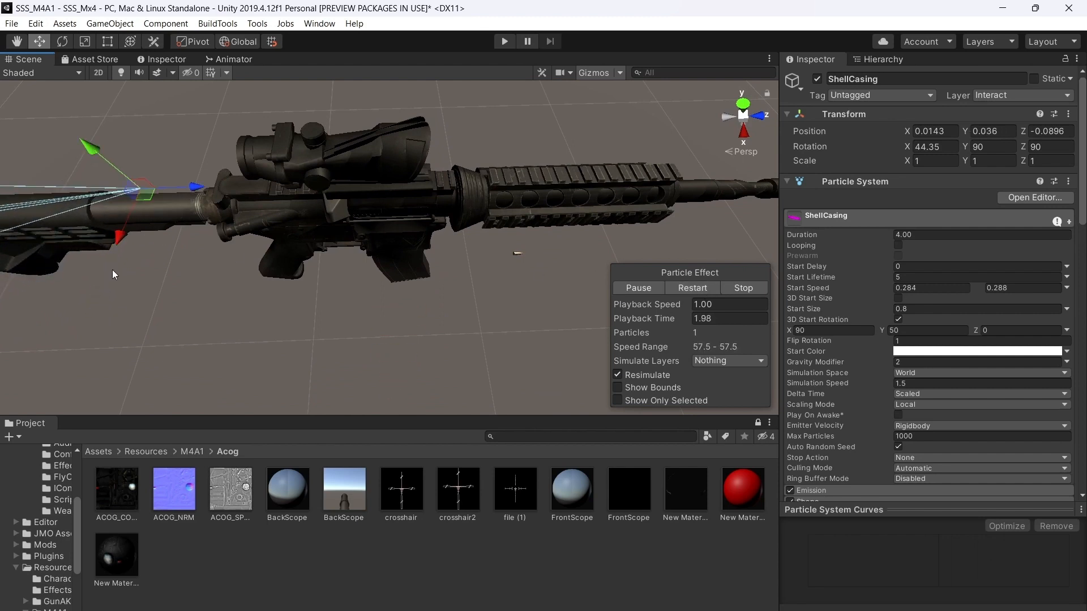
left_click(694, 289)
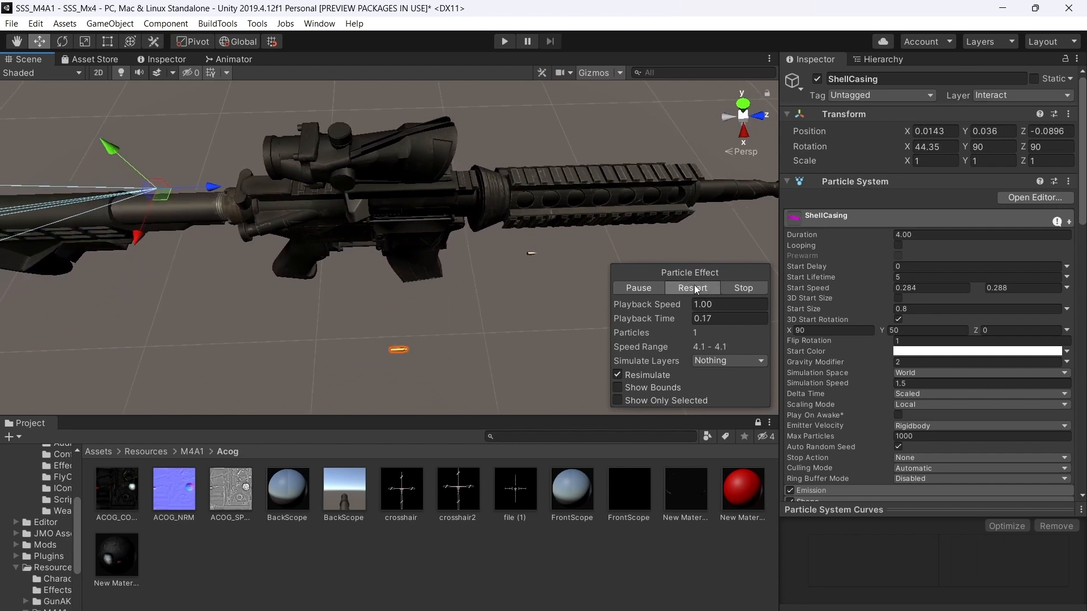
left_click_drag(134, 240, 132, 246)
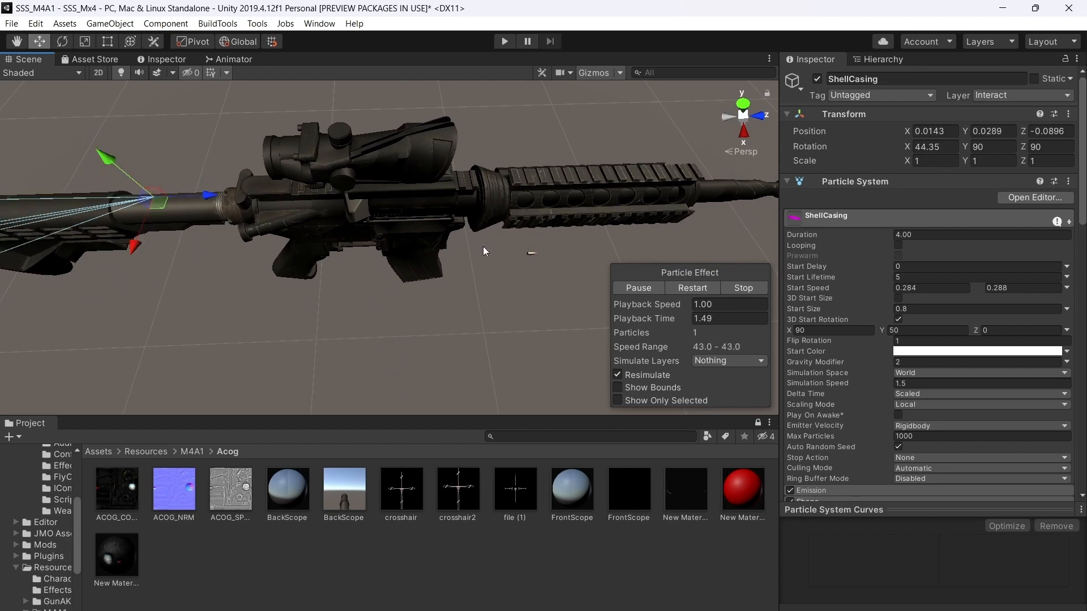
left_click(691, 287)
Replay the effect from behind the rifle and raise ShellCasing to an X position of about 0.0187
right_click_drag(537, 239, 590, 210)
right_click_drag(463, 238, 697, 290)
scroll(450, 305, "up", 8)
left_click(690, 288)
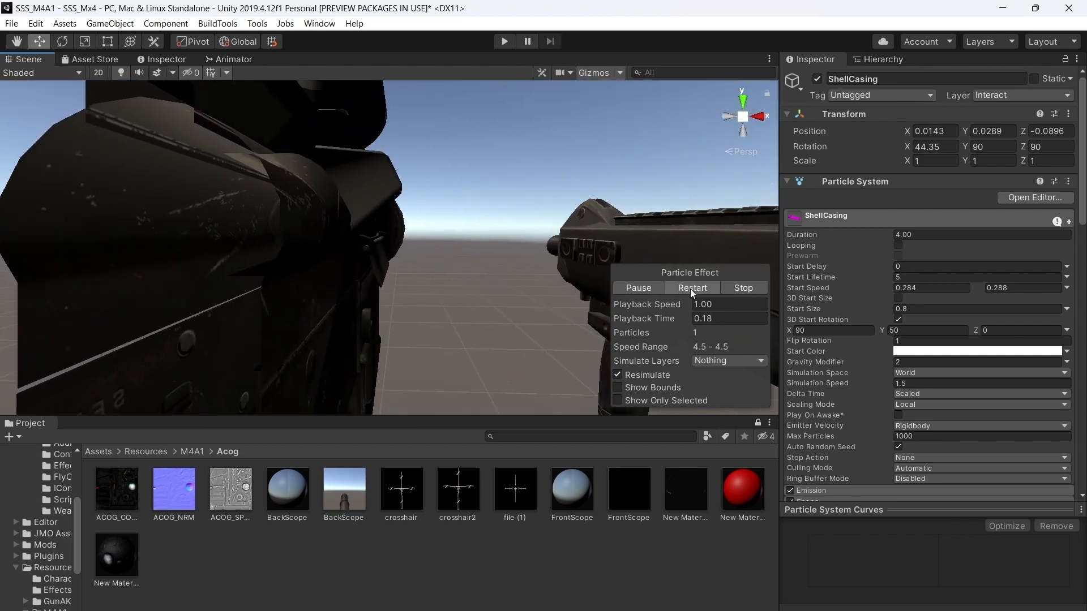
scroll(654, 246, "down", 10)
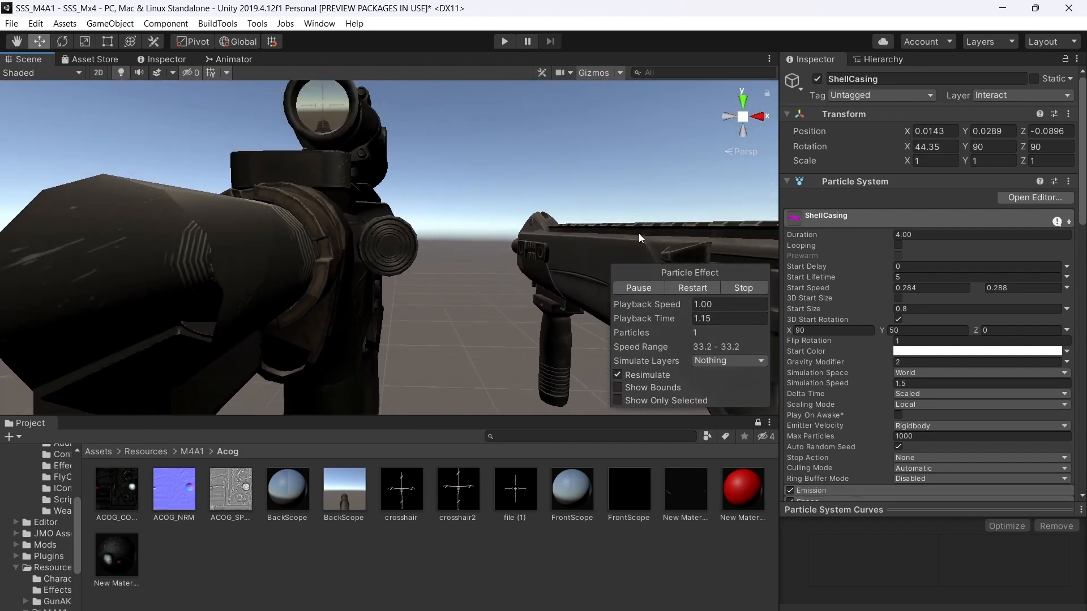
left_click_drag(125, 329, 129, 279)
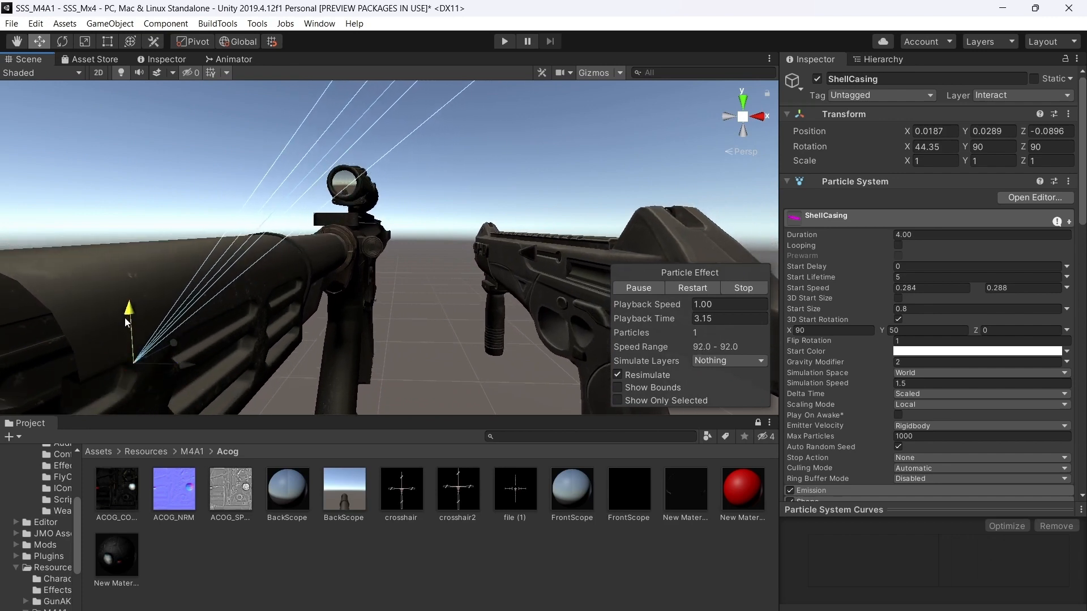
Raise ShellCasing to an X position of about 0.0325 and shift it sideways to a Y position of about 0.0268, replaying the effect between adjustments
left_click(722, 291)
left_click(691, 289)
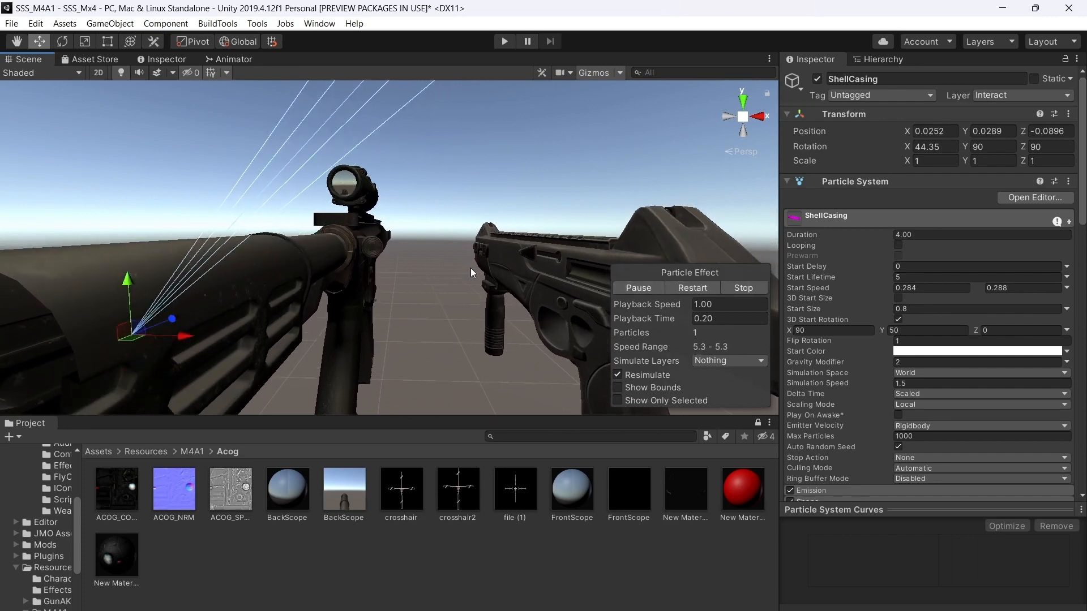
left_click_drag(124, 280, 117, 249)
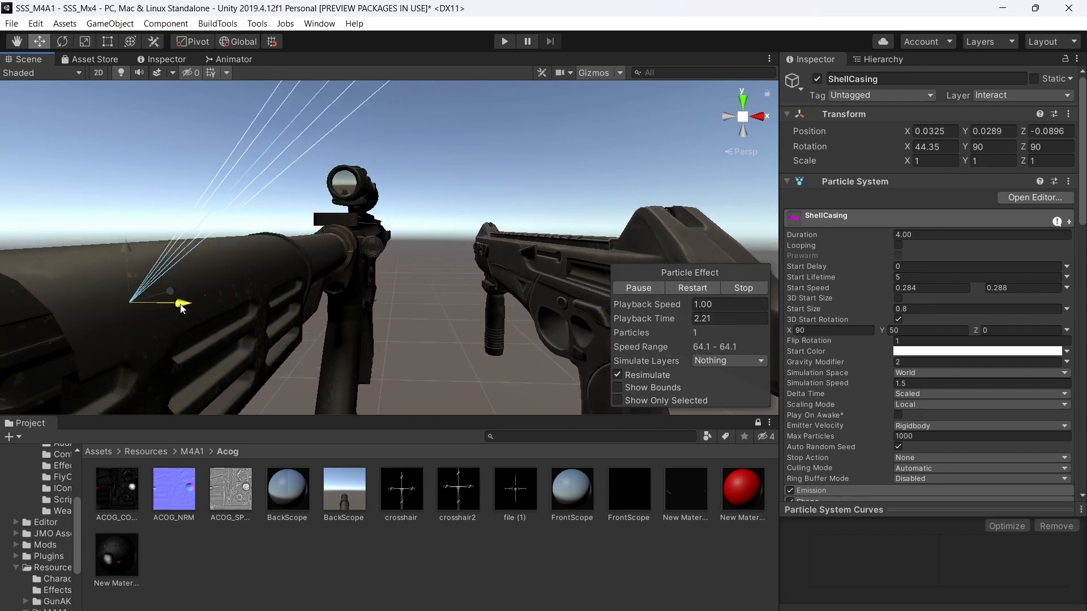
left_click_drag(180, 305, 191, 306)
left_click(693, 284)
left_click(693, 284)
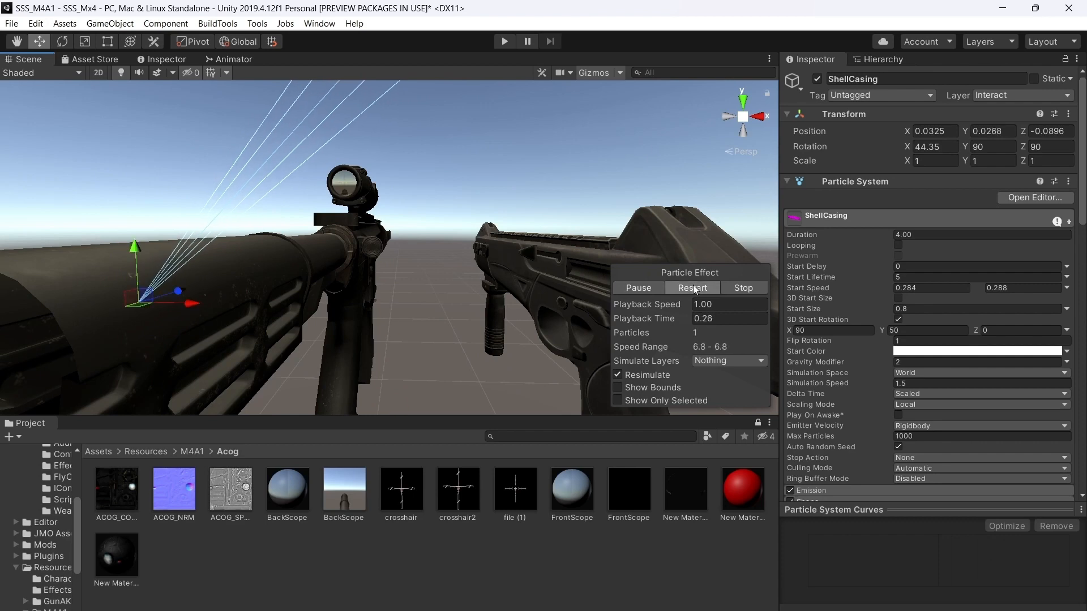
left_click(693, 285)
Set ShellCasing's Start Speed range to 2.284 and 2.288 and replay the effect
right_click_drag(500, 227, 480, 214)
key("w")
key("d")
key("s")
left_click(898, 287)
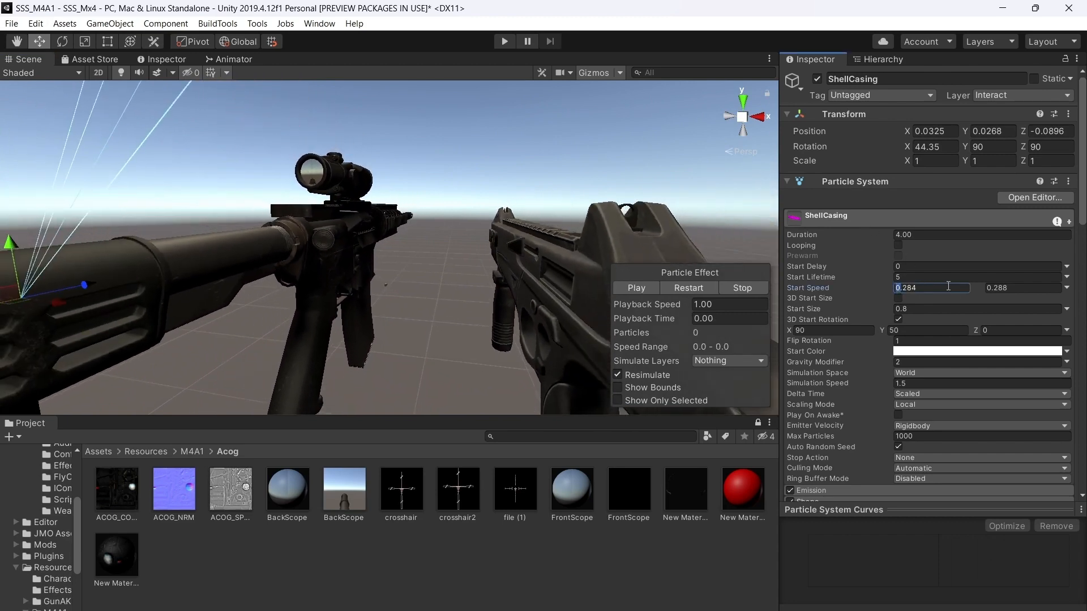
type("2")
double_click(990, 290)
type("2")
left_click(681, 284)
Replay the effect from behind and beside the receiver to examine where the casing is ejected
right_click_drag(499, 239, 678, 298)
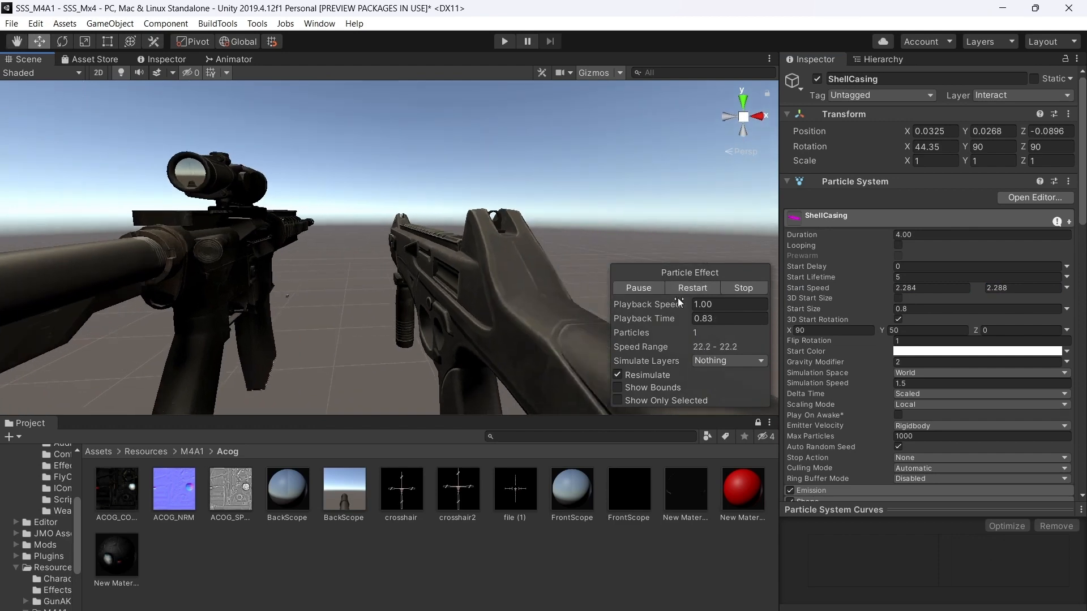
left_click(698, 291)
left_click(694, 290)
right_click_drag(504, 201, 494, 183)
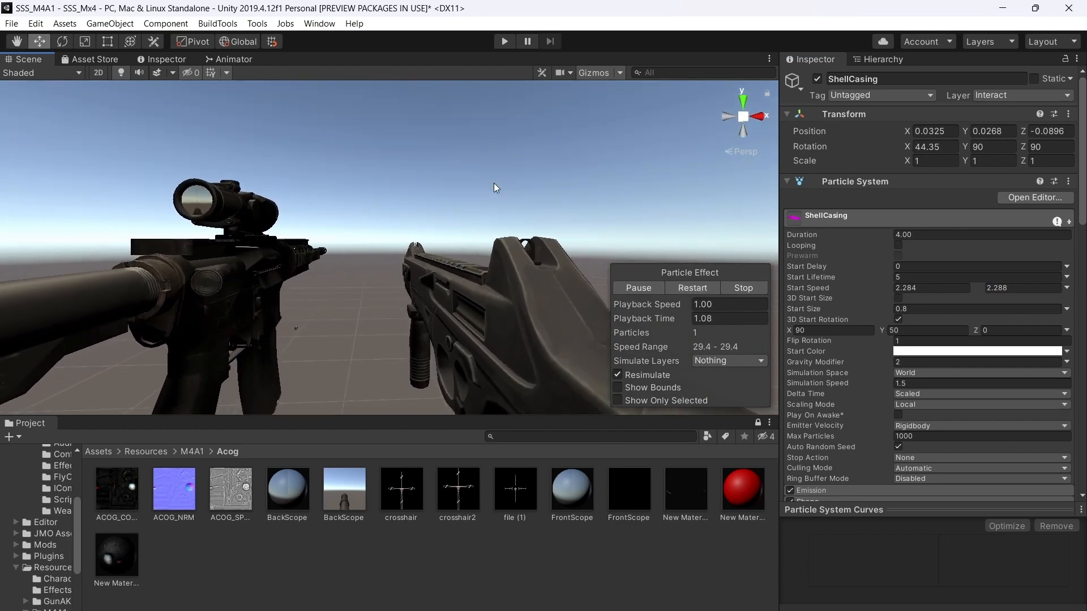
scroll(494, 182, "up", 10)
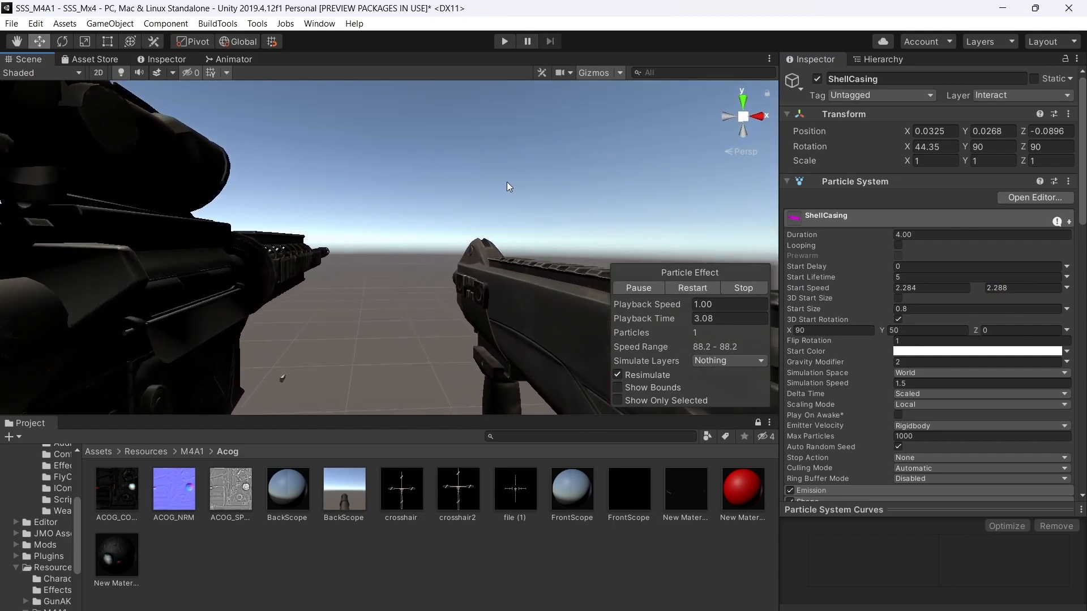
right_click_drag(508, 187, 542, 248)
left_click(698, 293)
right_click_drag(617, 254, 451, 273)
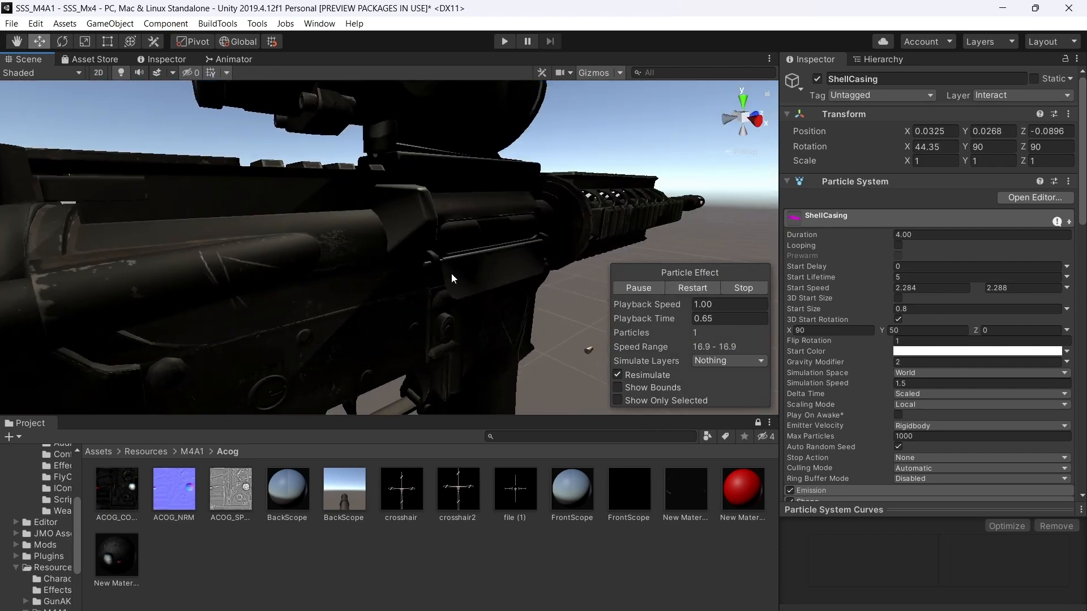
Stop the effect and inspect the casing near the ejection port at playback times of 0.03, 0.01 and 0.02
left_click(738, 291)
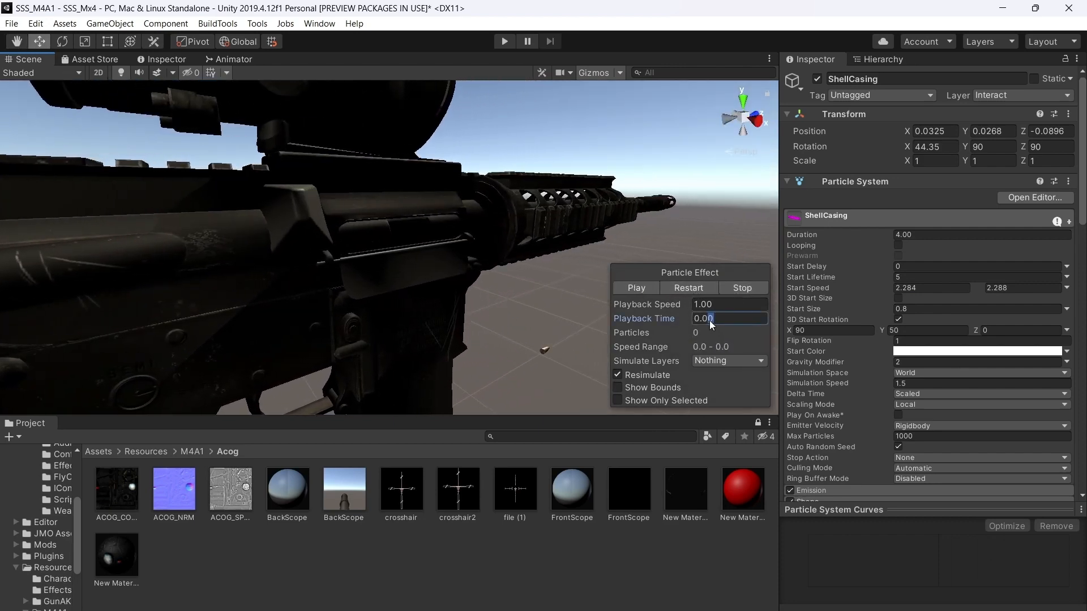
type("3")
right_click_drag(589, 227, 653, 215)
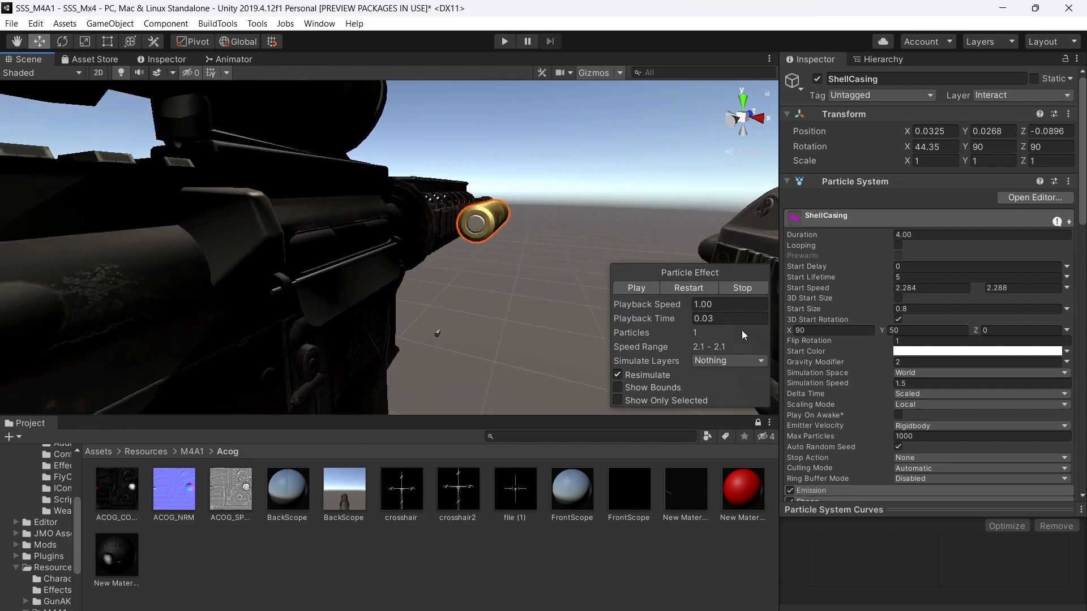
type("1")
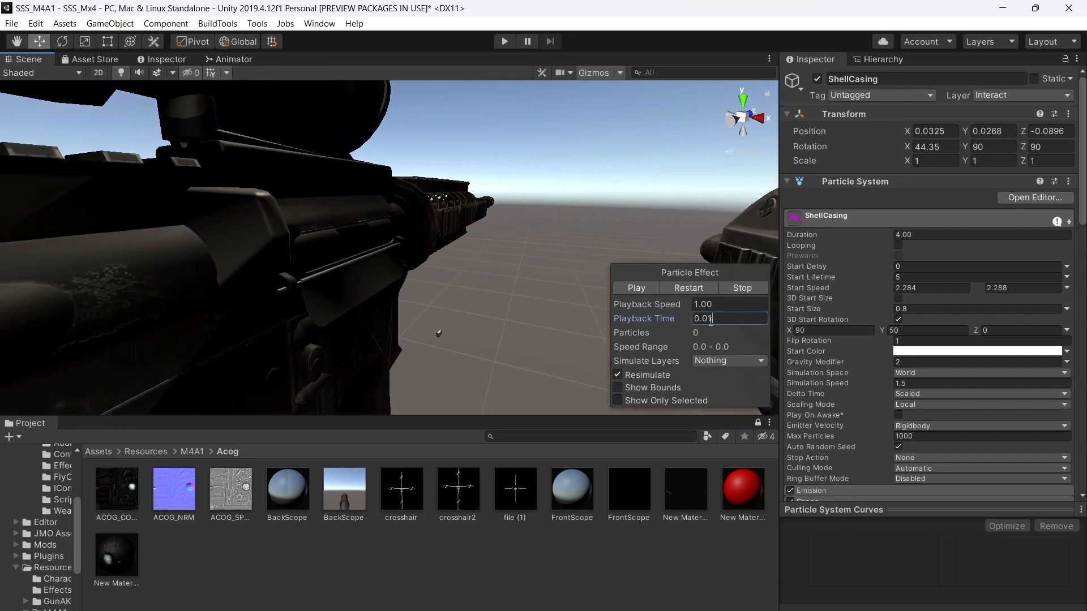
left_click_drag(715, 320, 708, 319)
type("2")
right_click_drag(466, 235, 687, 273)
key("d")
key("a")
scroll(535, 249, "down", 5)
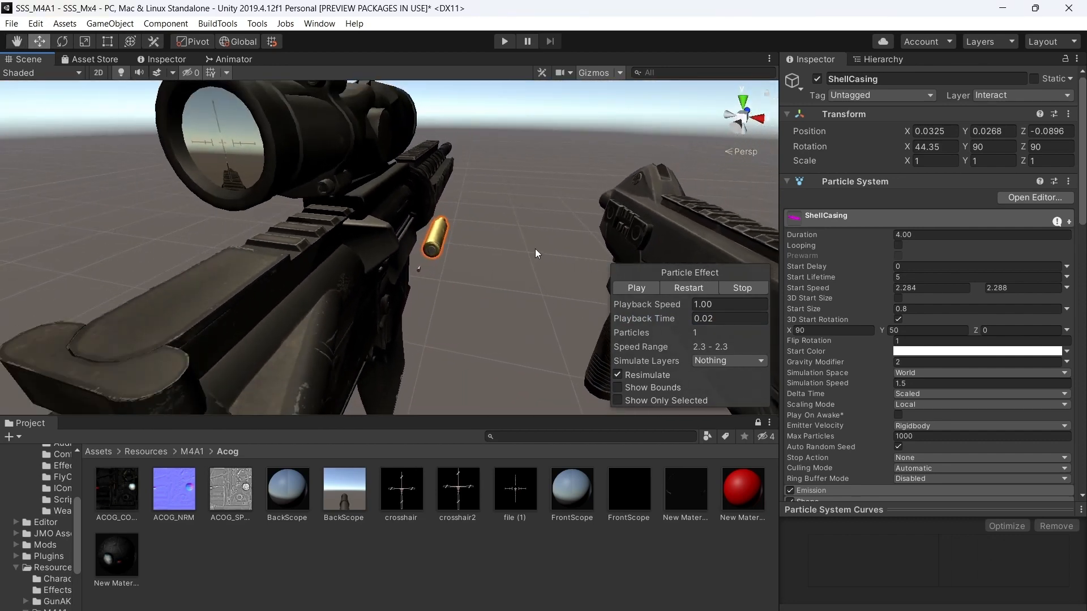
Set ShellCasing's Start Speed range to 5.284 and 5.288 and replay the effect from different viewpoints
left_click_drag(894, 288, 899, 288)
type("5")
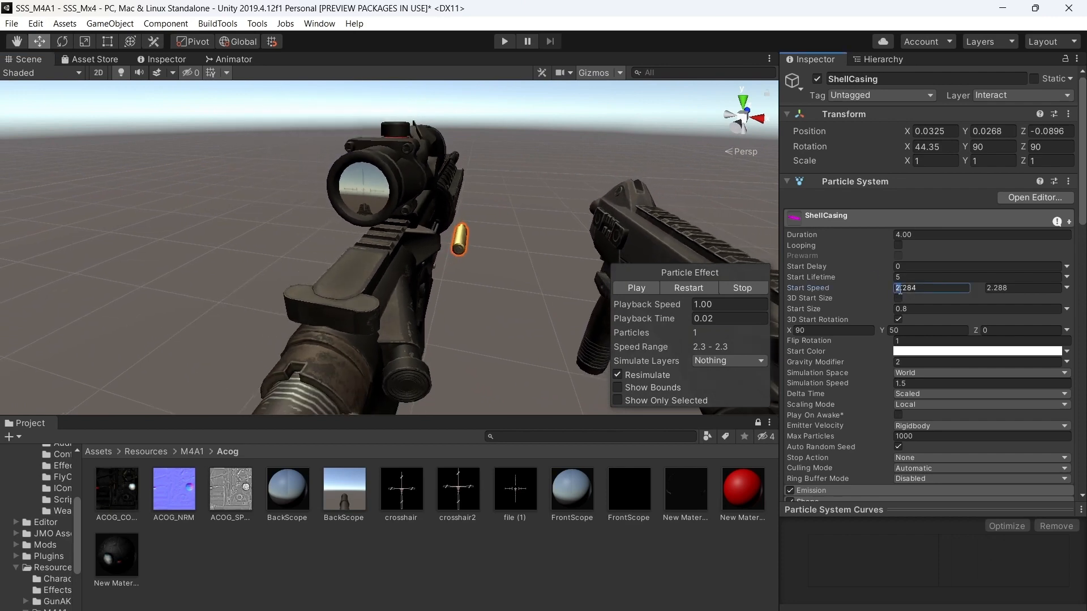
left_click(988, 289)
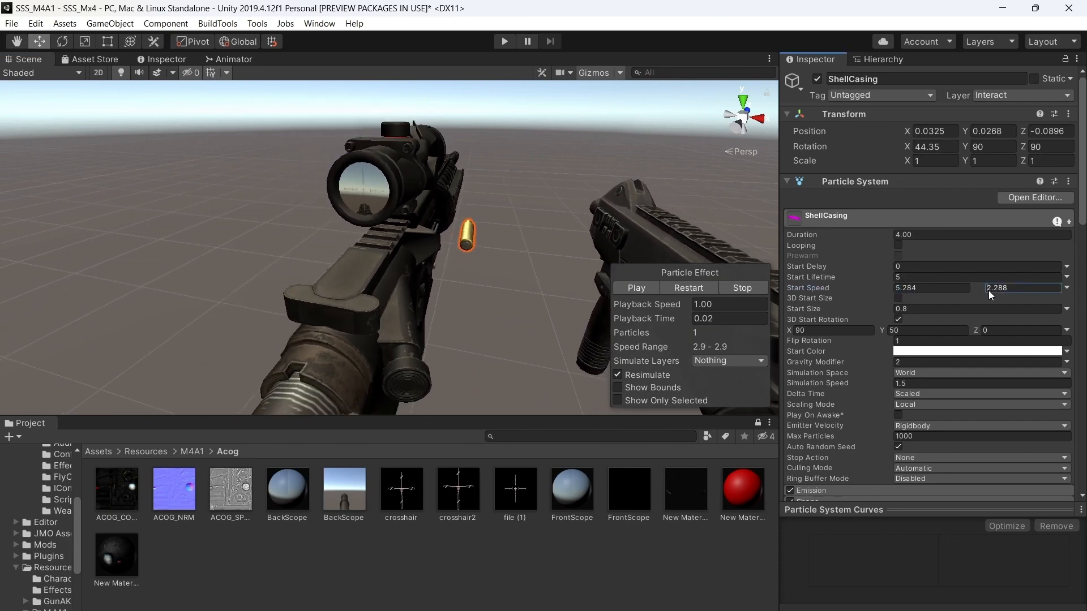
left_click_drag(987, 289, 992, 289)
type("5")
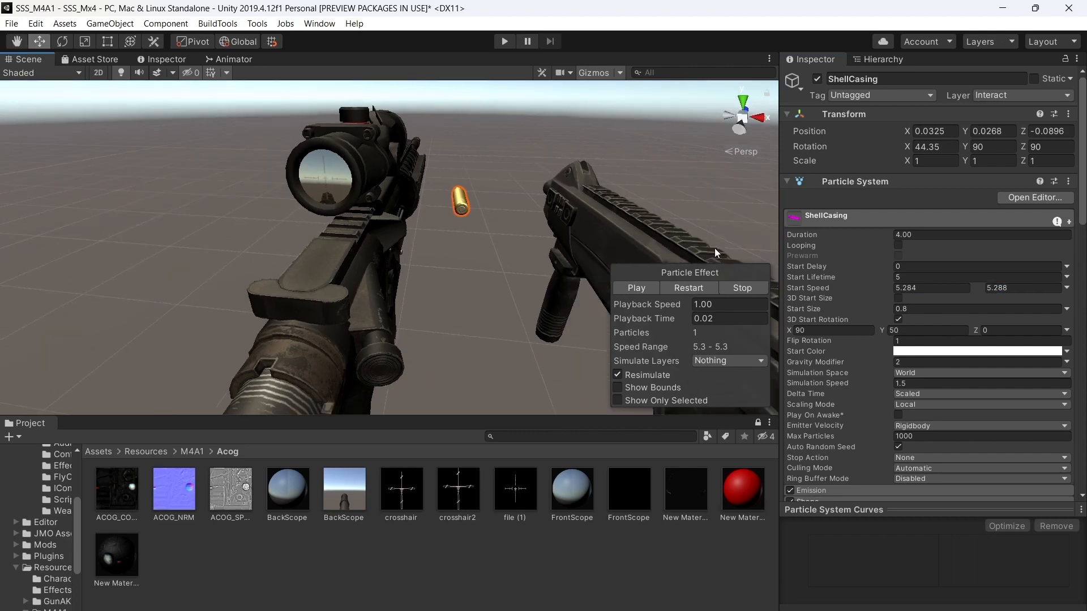
left_click(694, 288)
left_click(694, 288)
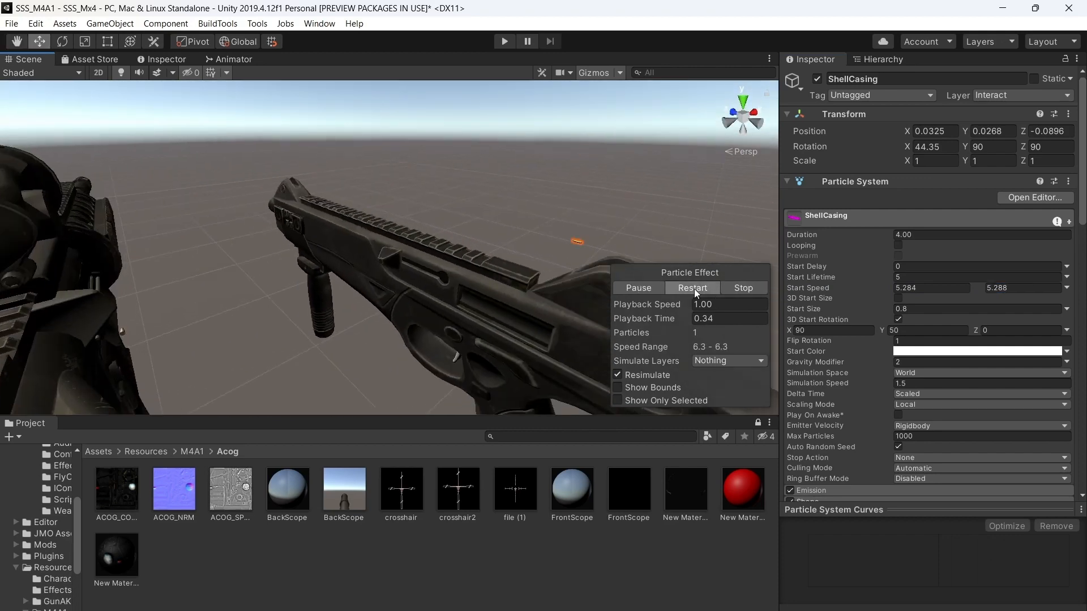
right_click_drag(572, 271, 640, 230)
right_click_drag(572, 221, 480, 156)
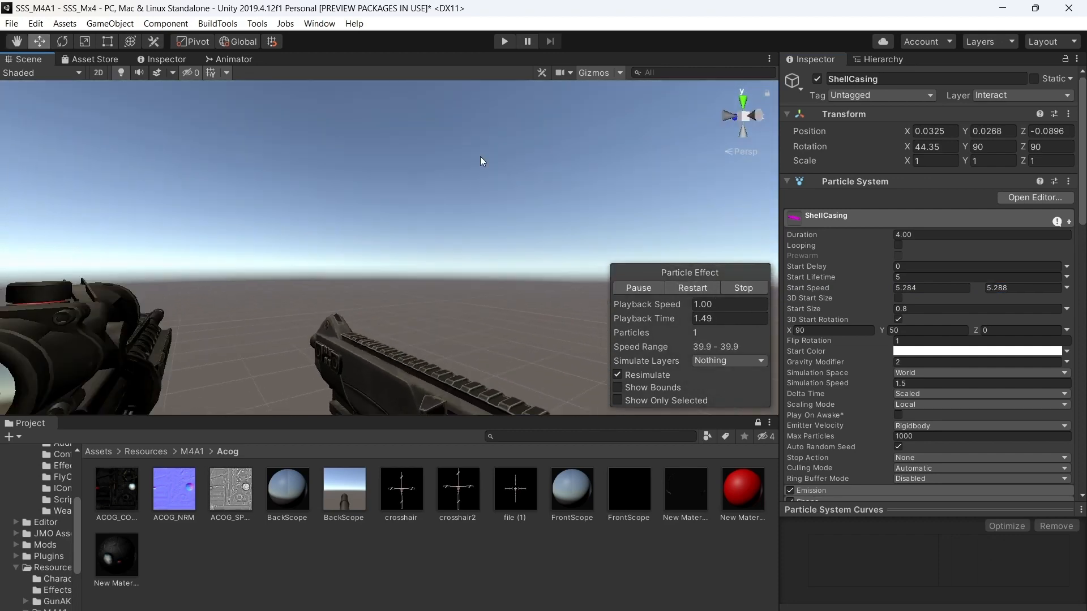
left_click(695, 288)
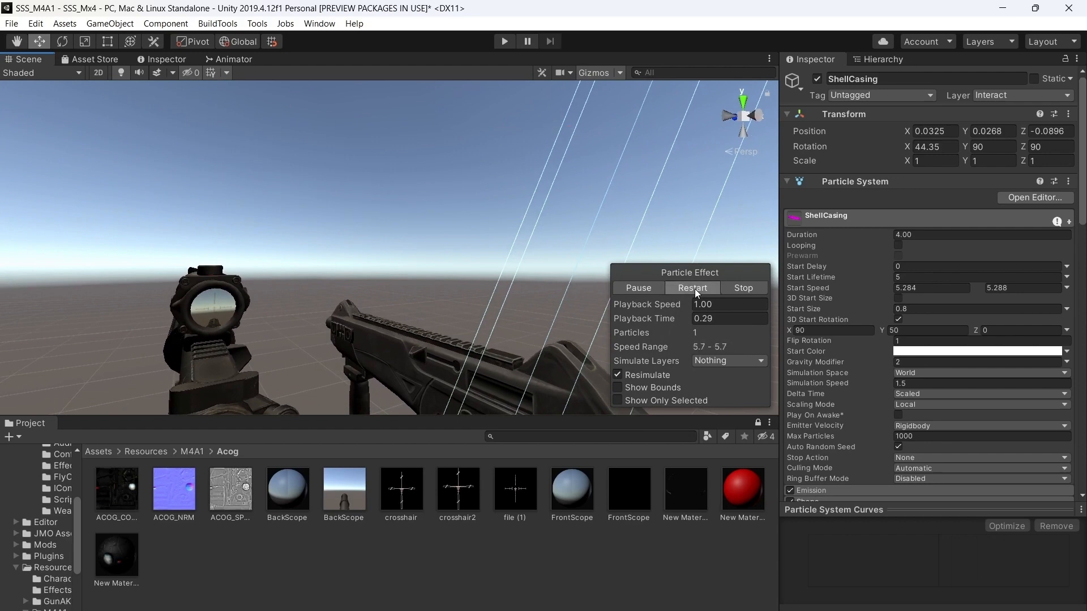
Stop the effect, rotate ShellCasing to an X rotation of about 79.8, and replay it from behind the rifle
left_click(745, 288)
right_click_drag(739, 163, 708, 181)
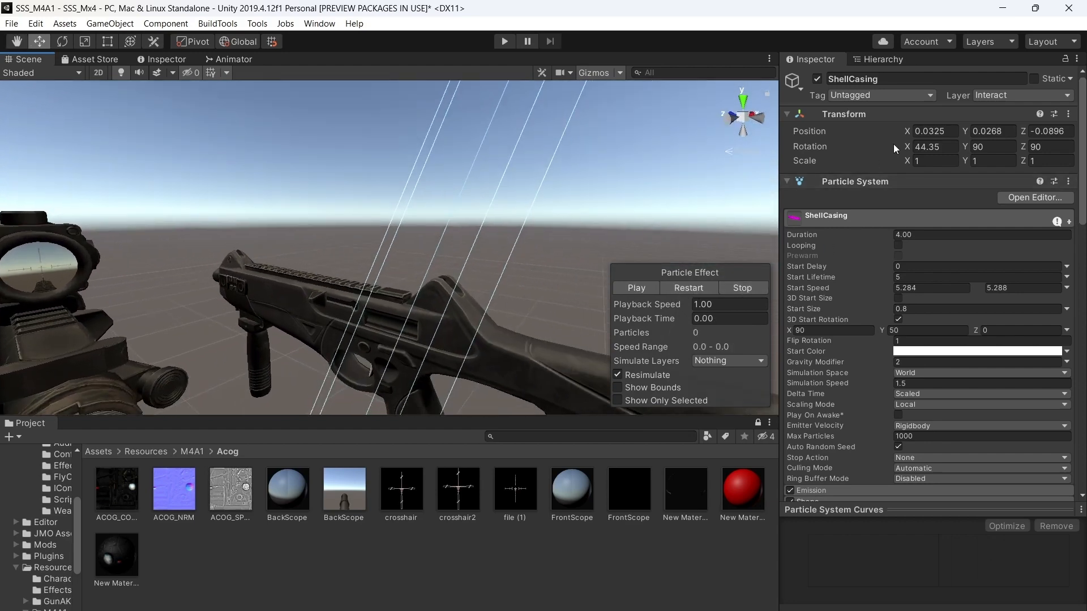
left_click_drag(908, 149, 1002, 184)
left_click(701, 287)
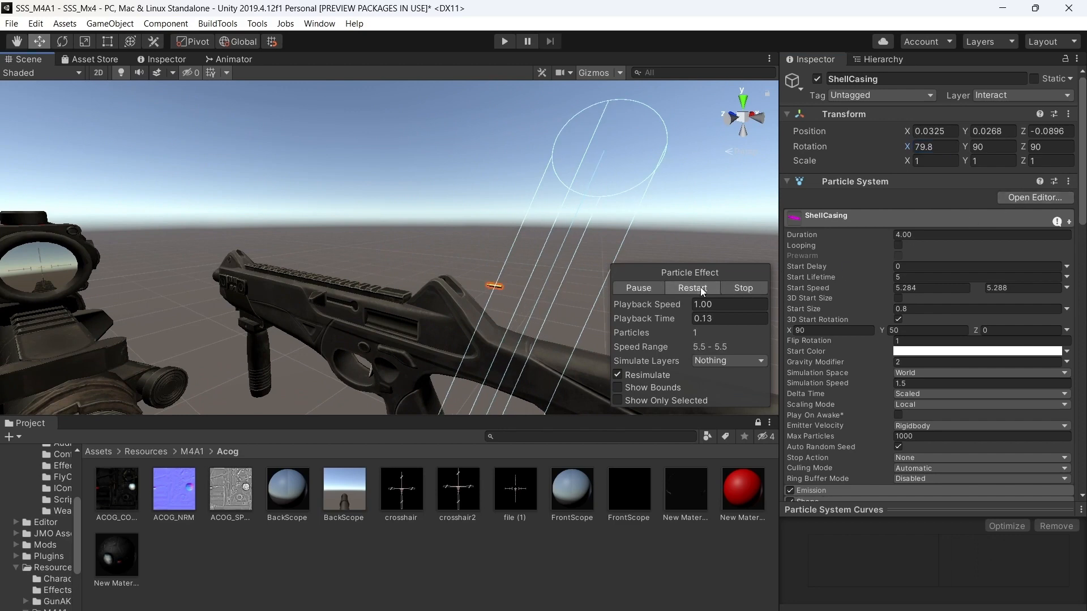
right_click_drag(510, 278, 331, 270)
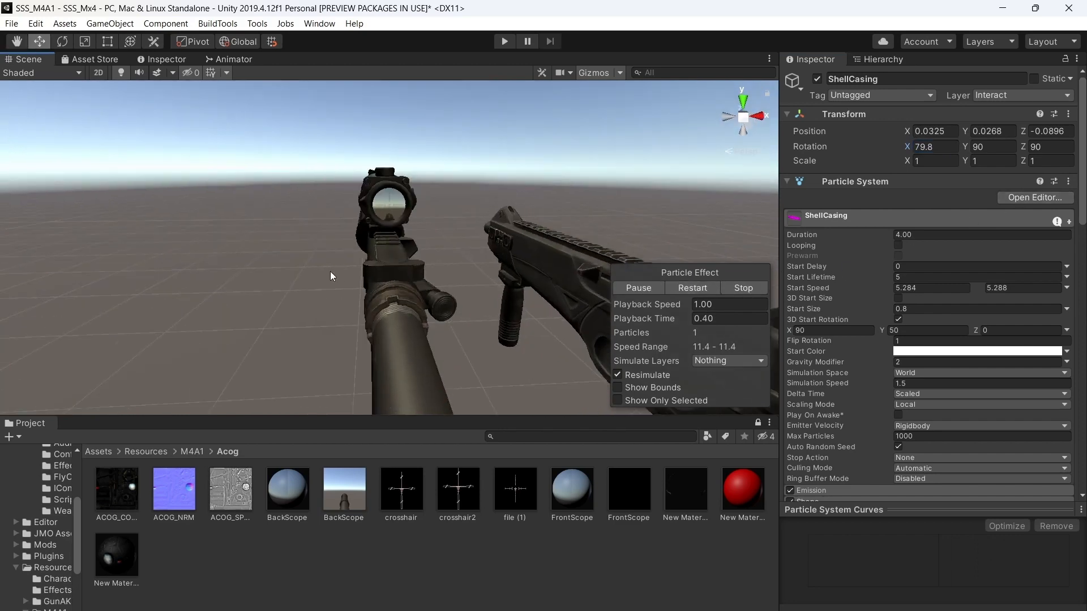
left_click(695, 293)
key("Up")
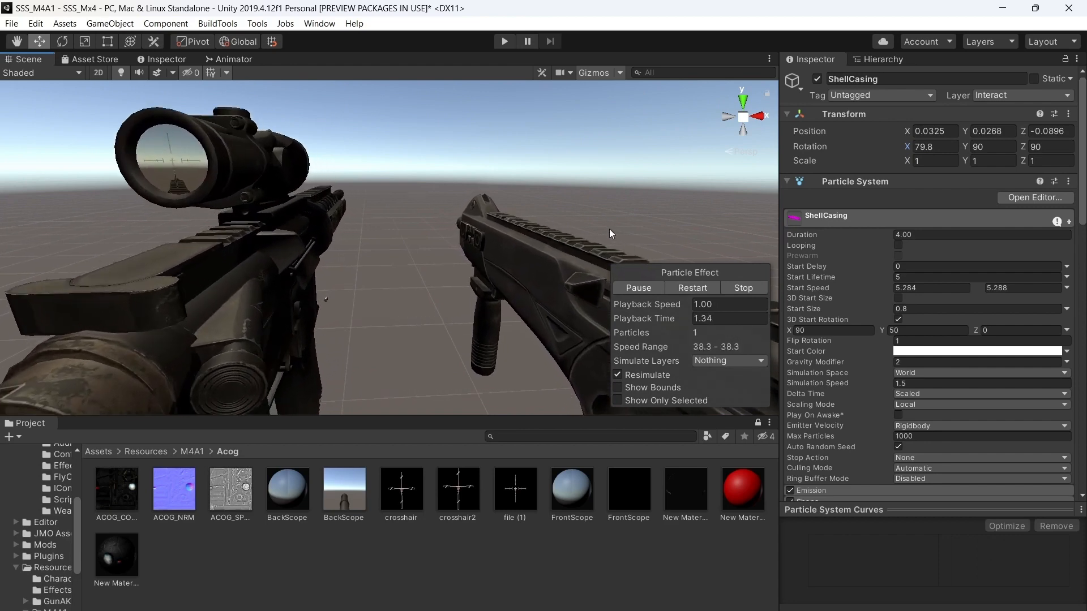
Preview the casing at playback times of 0.02 and 0.03, raising ShellCasing to an X position of about 0.0475 in between
left_click(735, 288)
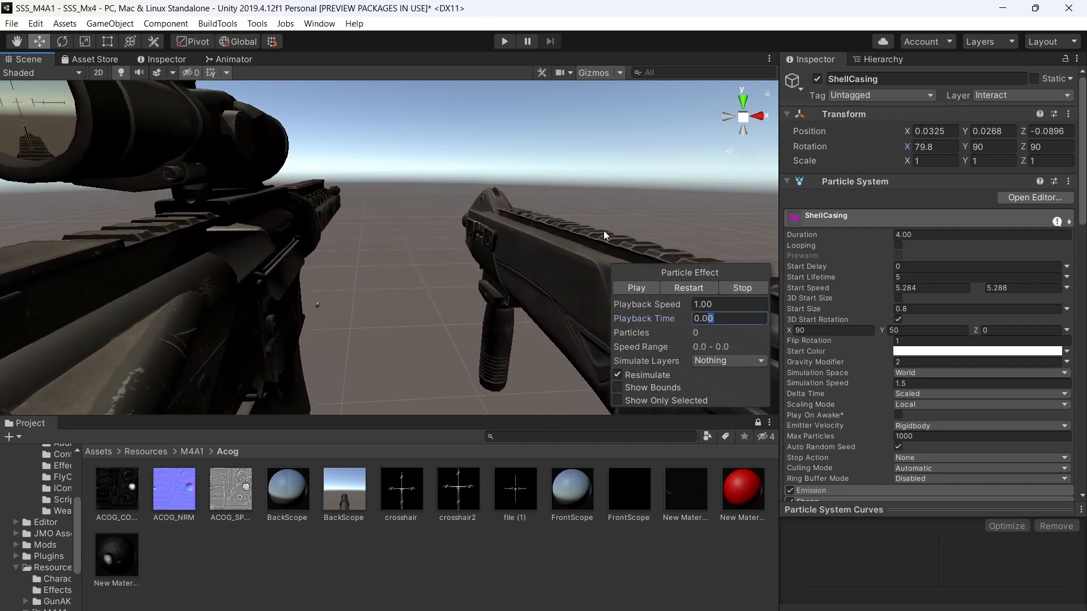
type("2")
right_click_drag(603, 230, 277, 178)
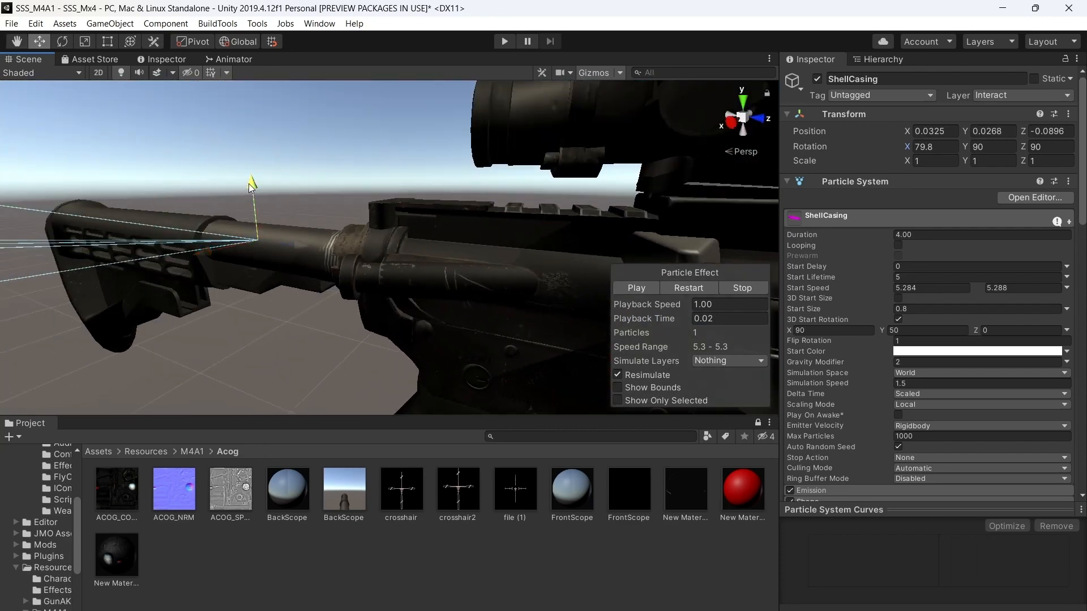
left_click_drag(249, 184, 246, 171)
right_click_drag(501, 267, 728, 330)
left_click(713, 321)
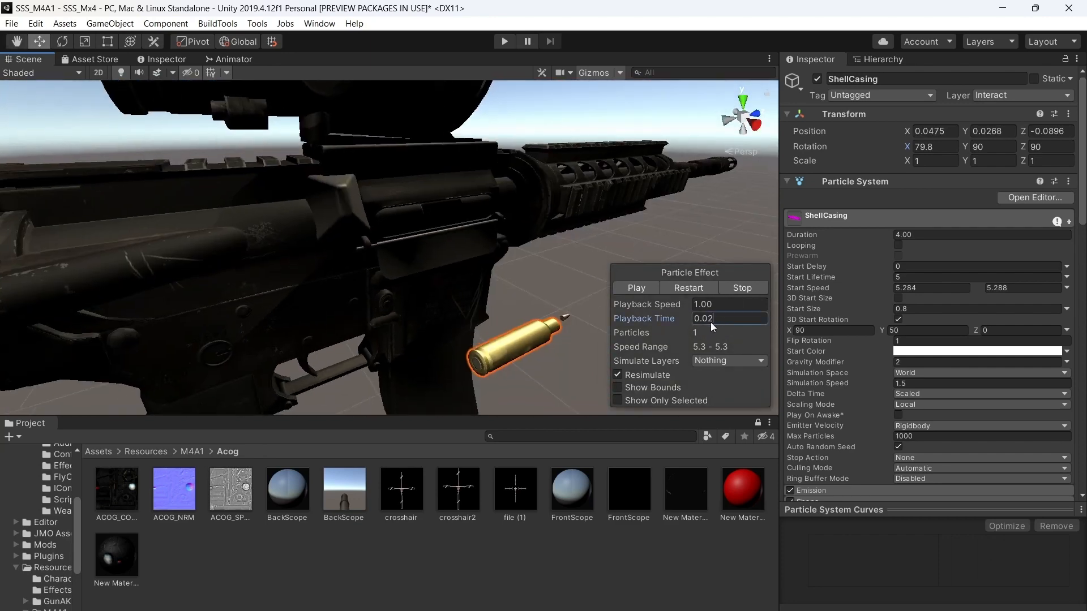
key("BackSpace")
type("3")
Replay the effect repeatedly from behind and beside the rifle to check the casing's ejection path, and stop playback
right_click_drag(498, 249, 695, 192)
left_click(694, 287)
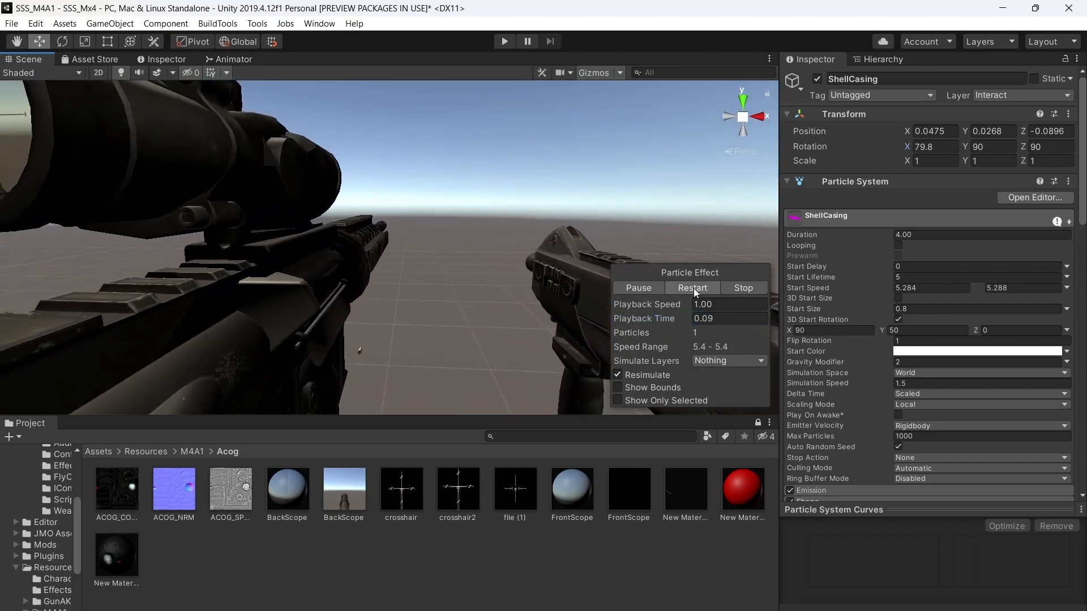
left_click(694, 288)
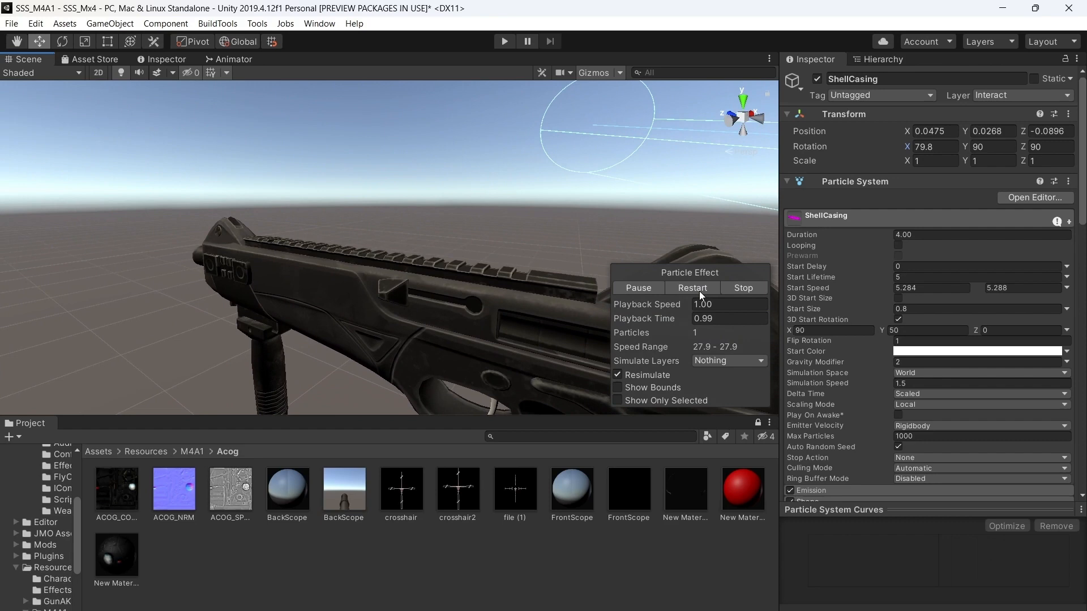
left_click(700, 292)
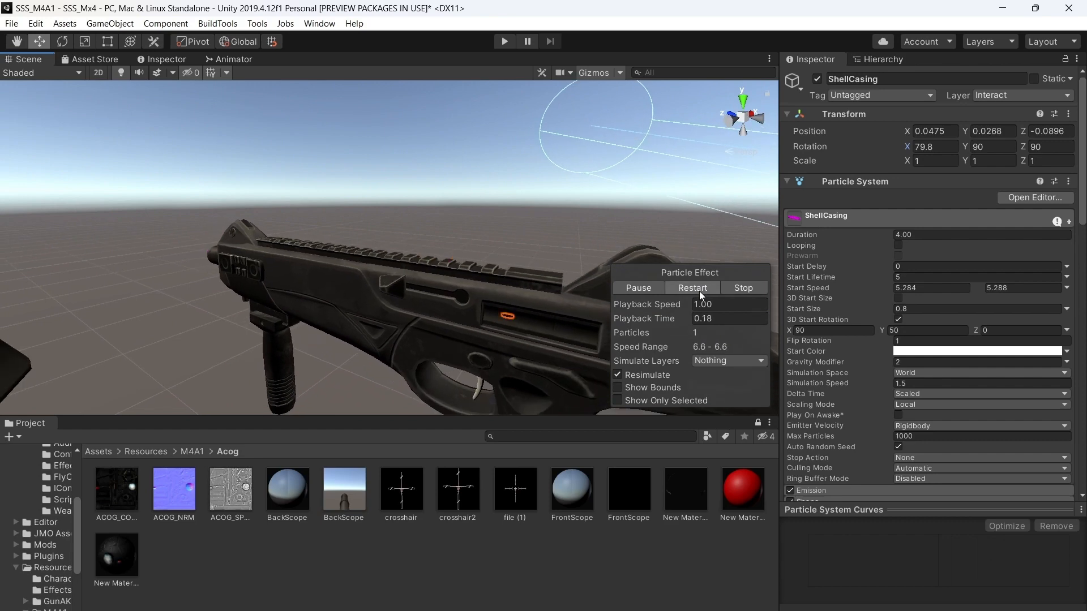
left_click(698, 291)
left_click(698, 291)
left_click(699, 291)
left_click(699, 291)
left_click(699, 291)
right_click_drag(566, 266, 228, 275)
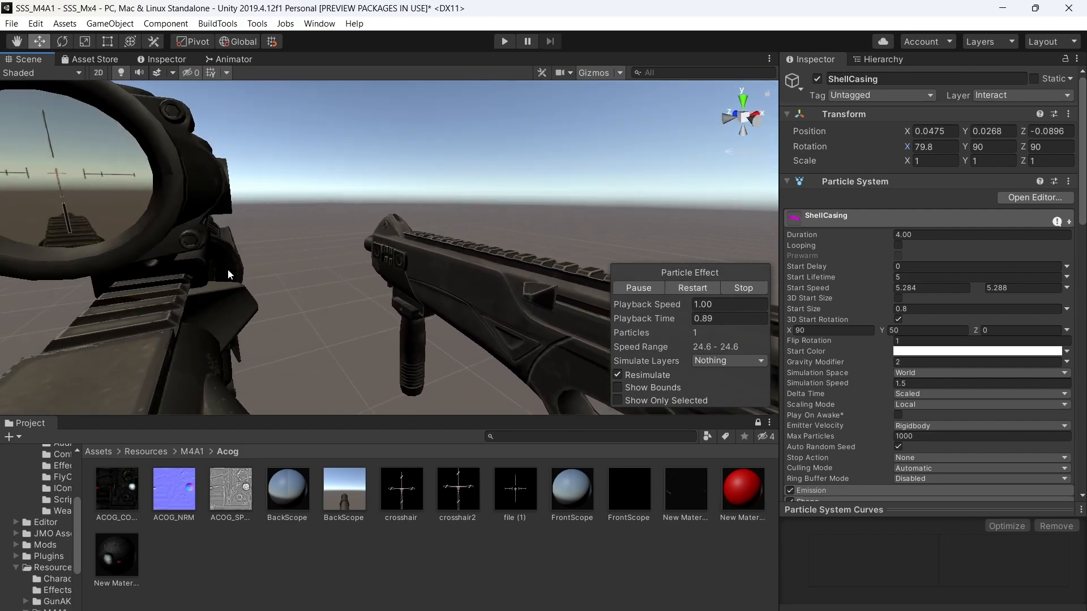
right_click_drag(681, 249, 545, 277)
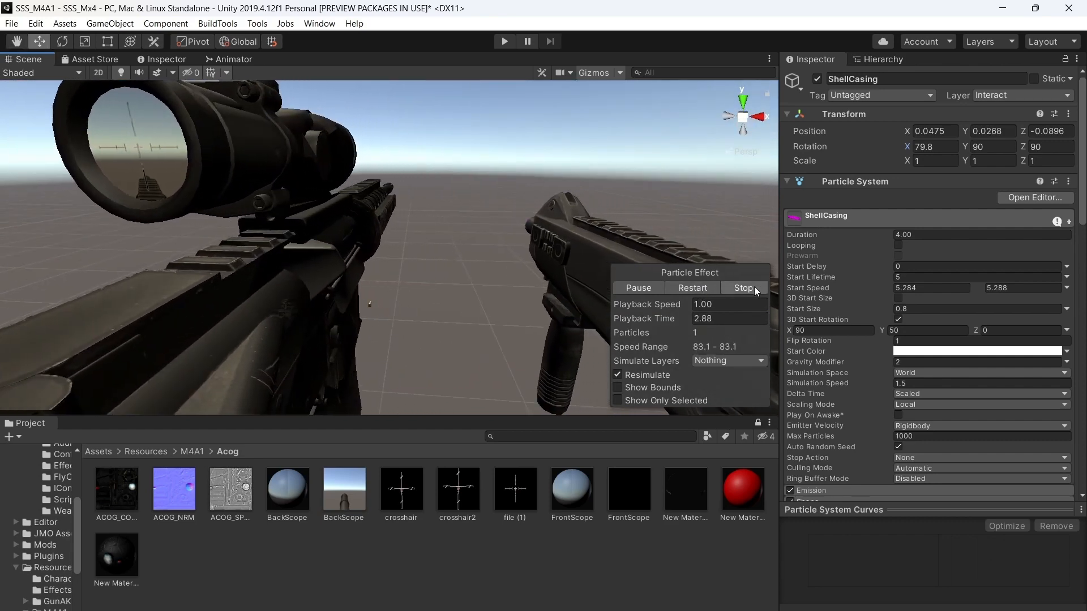
left_click(743, 288)
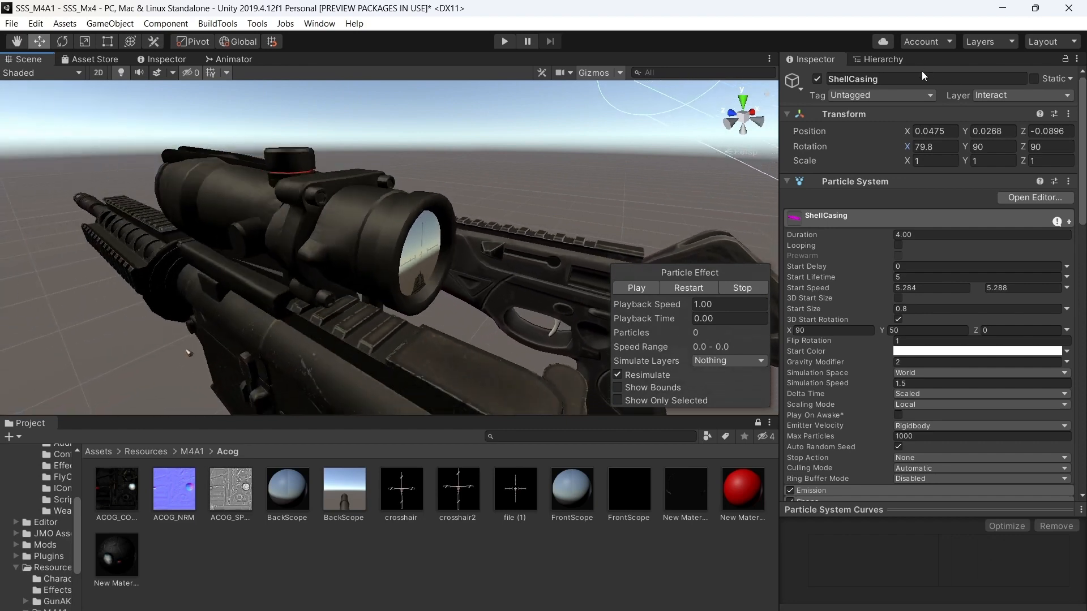
Select AttachLine (1) under M4A1, examine its placement in front of the magazine from the rifle's side, and display its properties
left_click(879, 59)
left_click(871, 289)
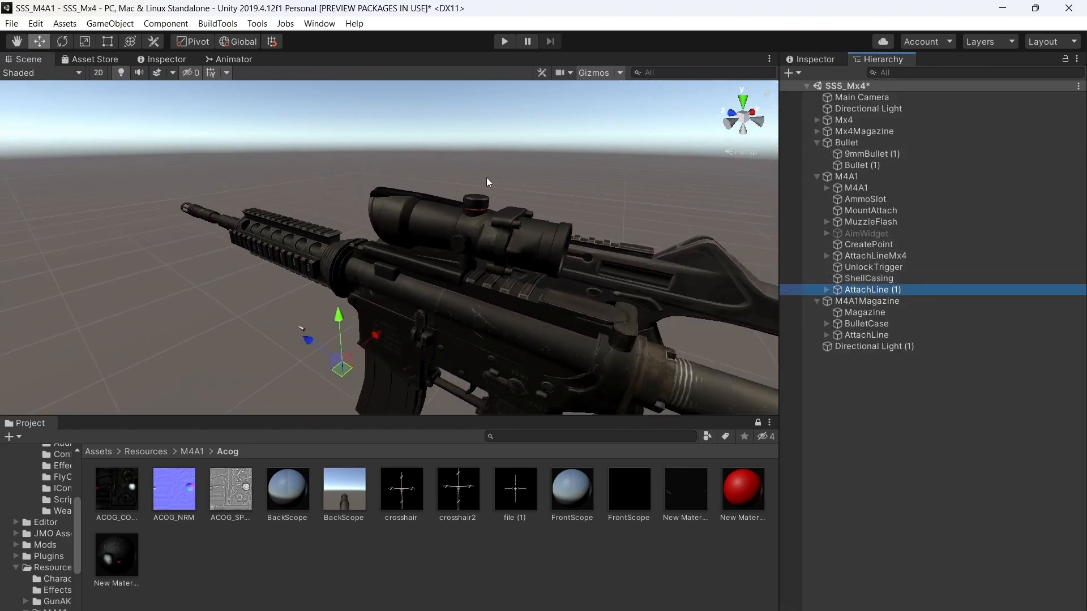
key("w")
right_click_drag(487, 178, 603, 267)
key("a")
key("a")
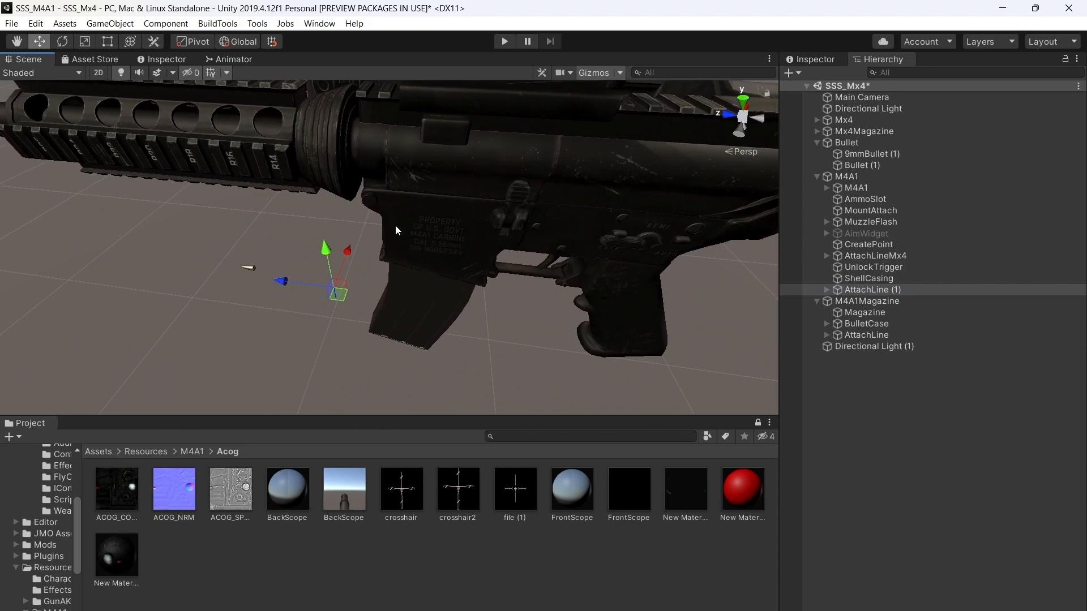
right_click_drag(395, 226, 433, 175)
key("a")
key("w")
key("s")
key("w")
key("w")
key("s")
key("s")
key("d")
key("a")
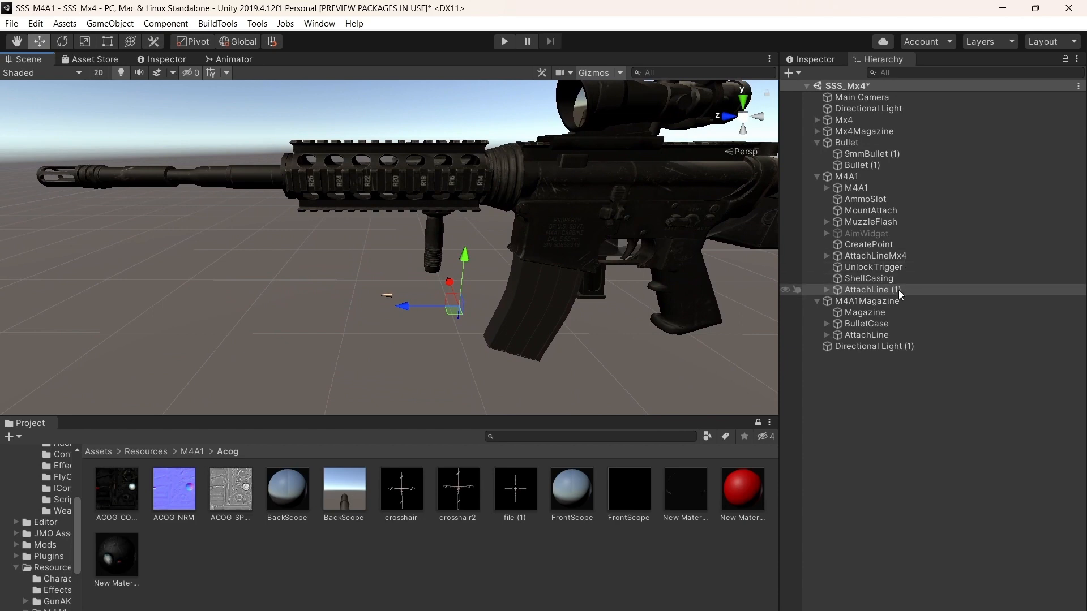
left_click(826, 60)
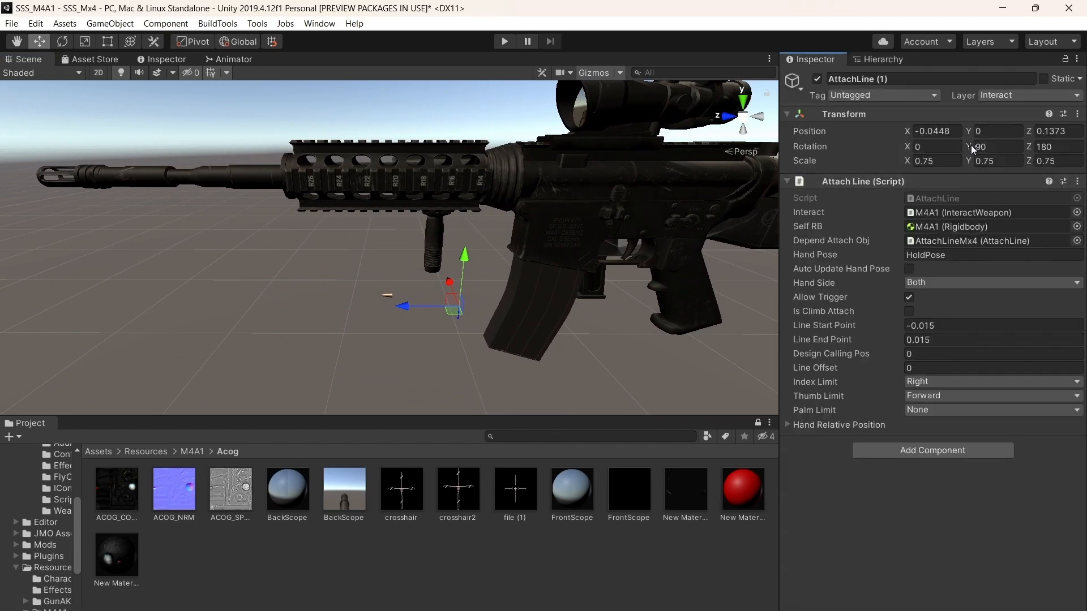
Examine AttachLine (1)'s placement and axis directions relative to the handguard, foregrip and magazine from the rifle's side
right_click_drag(771, 181, 762, 185)
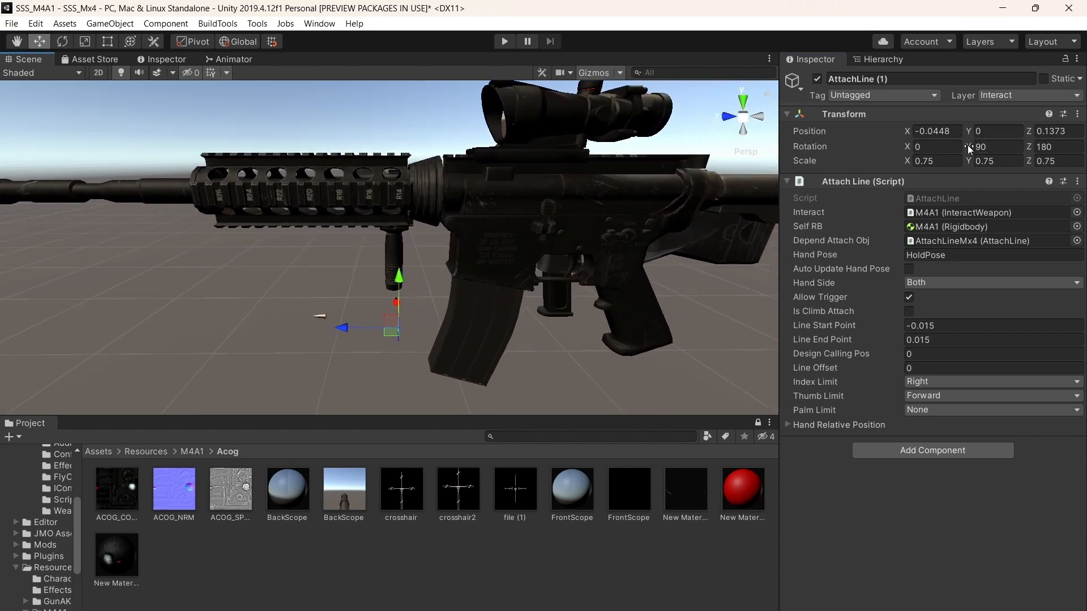
mouse_move(697, 199)
right_mouse_down()
mouse_move(638, 197)
mouse_move(689, 189)
mouse_move(704, 173)
mouse_move(703, 193)
right_mouse_up()
key("d")
key("a")
key("a")
key("s")
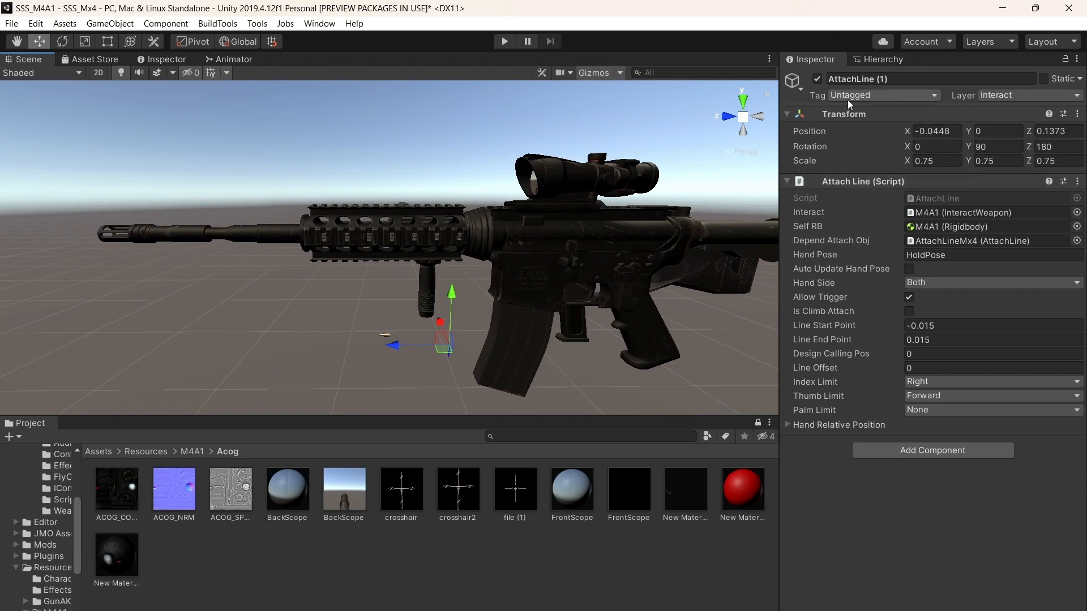
scroll(582, 245, "up", 5)
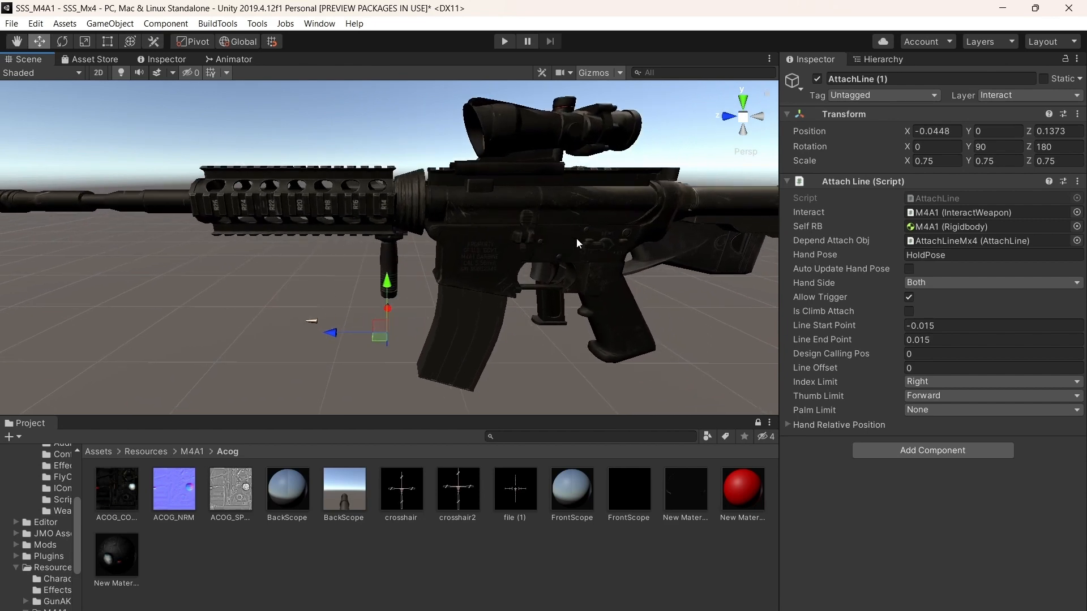
left_click_drag(577, 239, 516, 255, "alt")
scroll(428, 247, "up", 3)
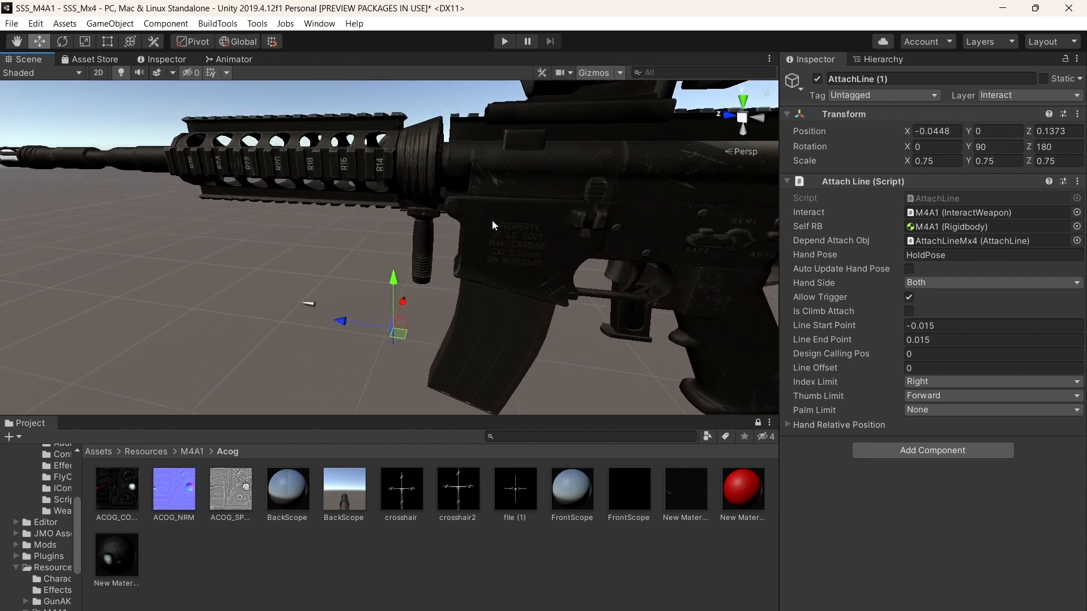
Switch the transform handles to local orientation and try X rotations of AttachLine (1), undoing them
left_click_drag(909, 145, 892, 143)
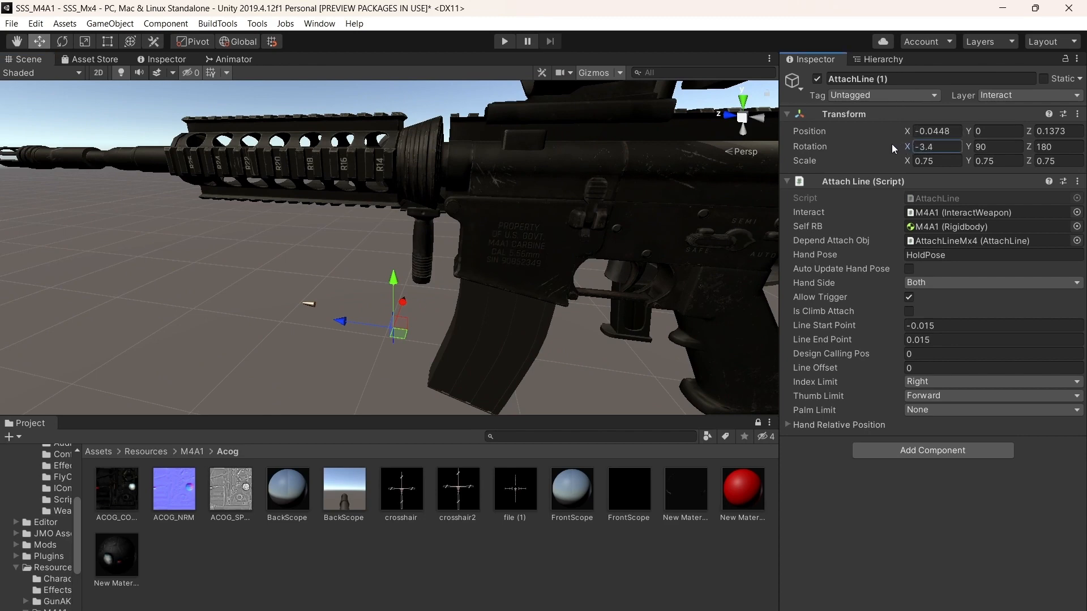
key("ctrl+z")
left_click(236, 43)
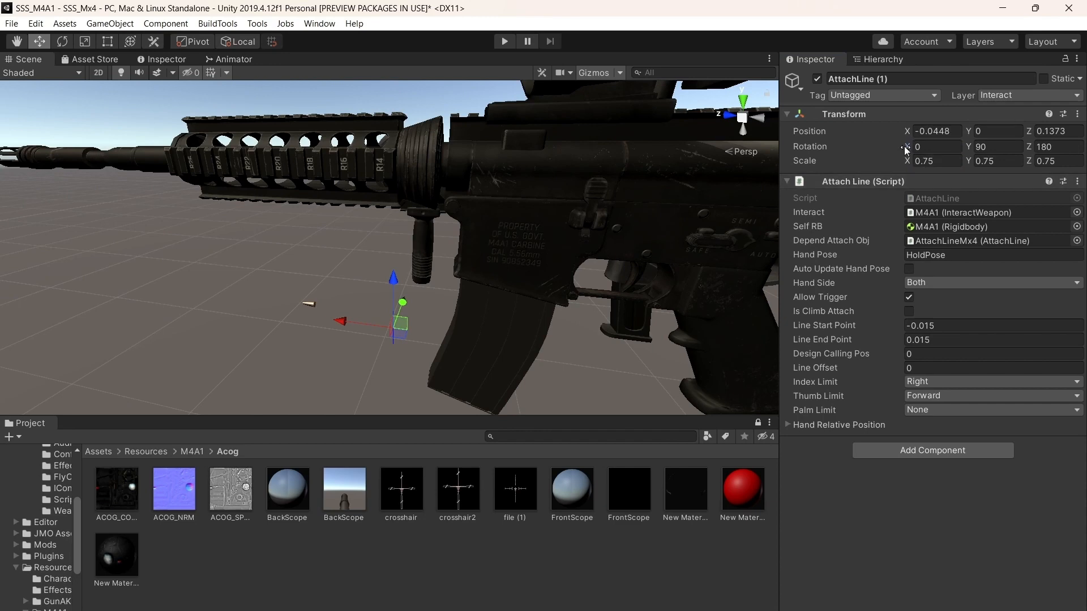
left_click_drag(905, 146, 810, 142)
key("ctrl+z")
Set AttachLine (1)'s Y rotation to 0 and its Z rotation to 270
left_click(970, 148)
left_click(1013, 145)
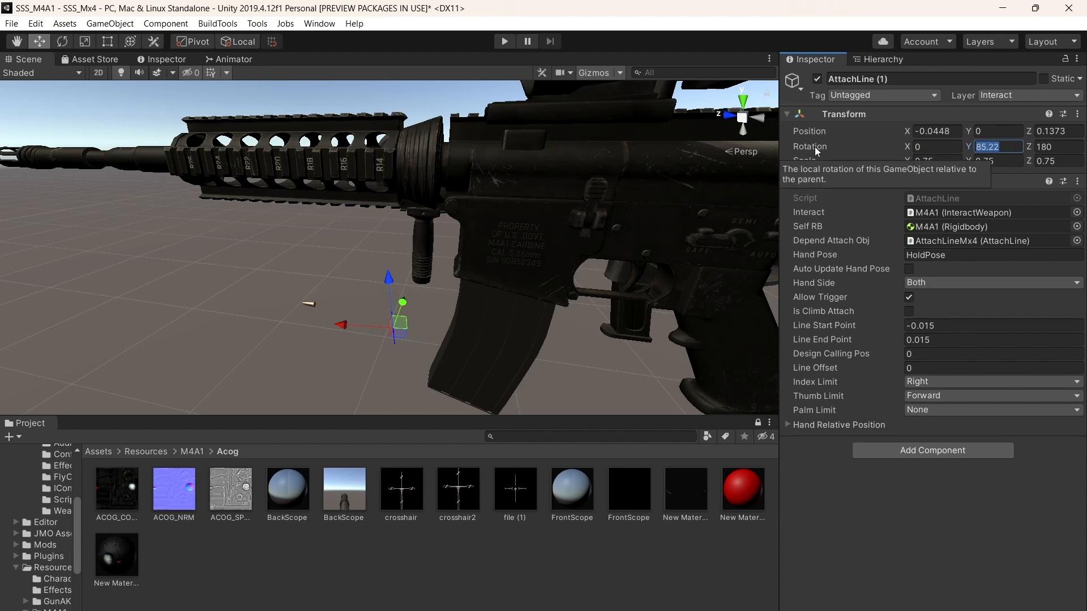
type("0")
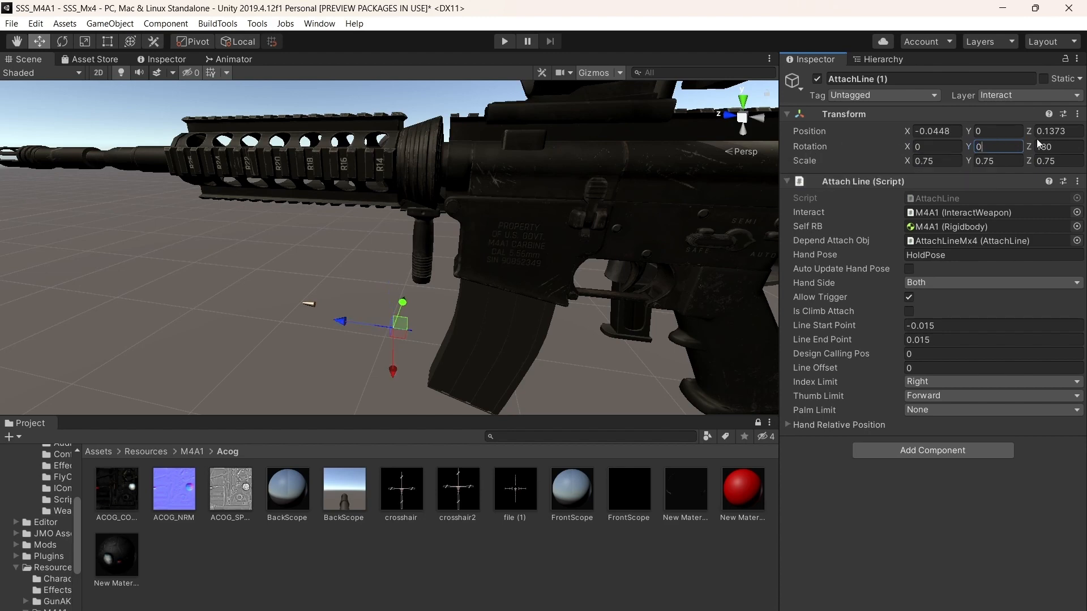
left_click_drag(1008, 146, 59, 118)
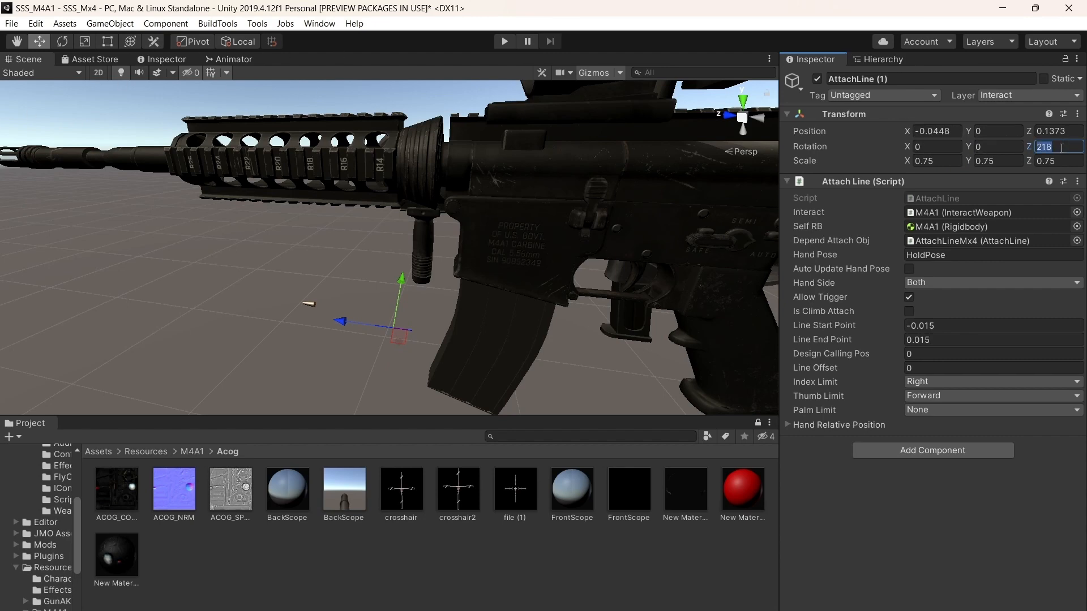
type("270")
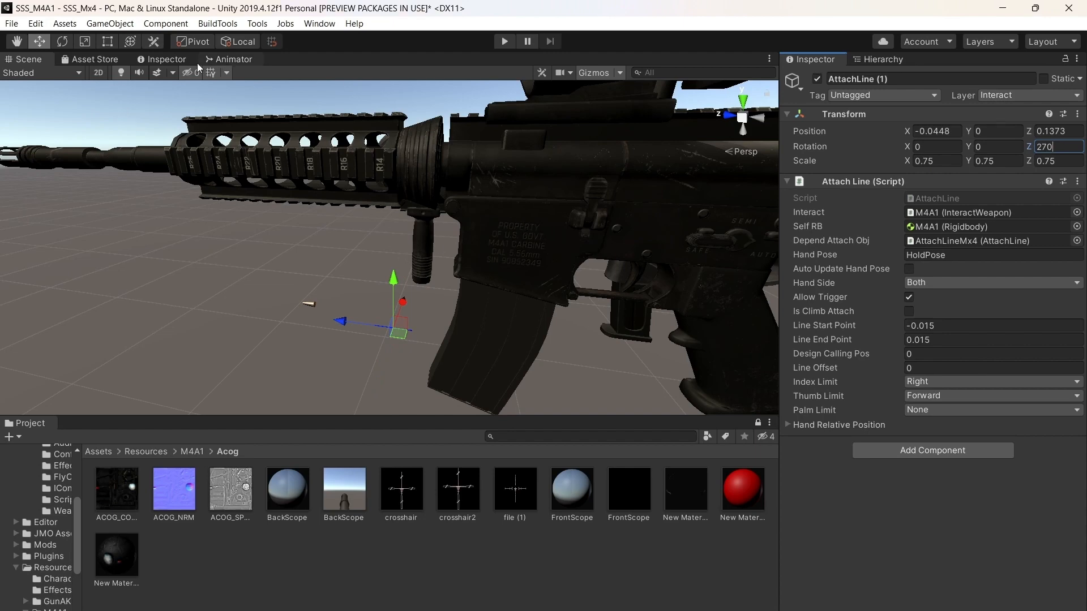
Tilt AttachLine (1) with the Rotate tool to an X rotation of about -46.2, and return to the Move tool
left_click(56, 43)
left_click_drag(394, 367, 499, 350)
right_click_drag(500, 350, 538, 121)
left_click(39, 41)
right_click_drag(538, 177, 874, 58)
Rename the AttachLineMx4 object under M4A1 as AttachLineM4A1
left_click(877, 59)
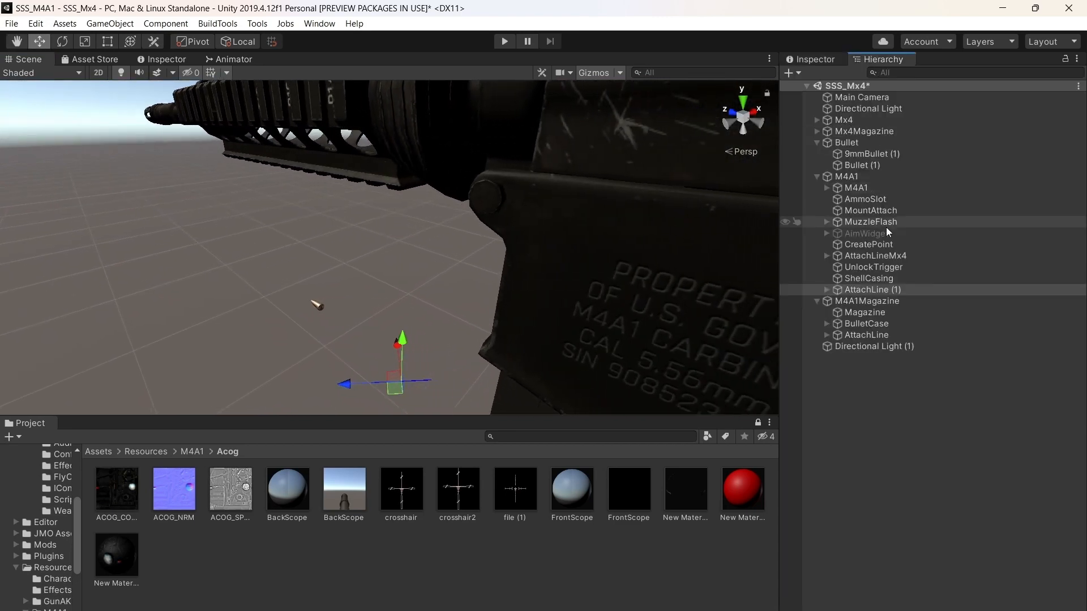
double_click(870, 256)
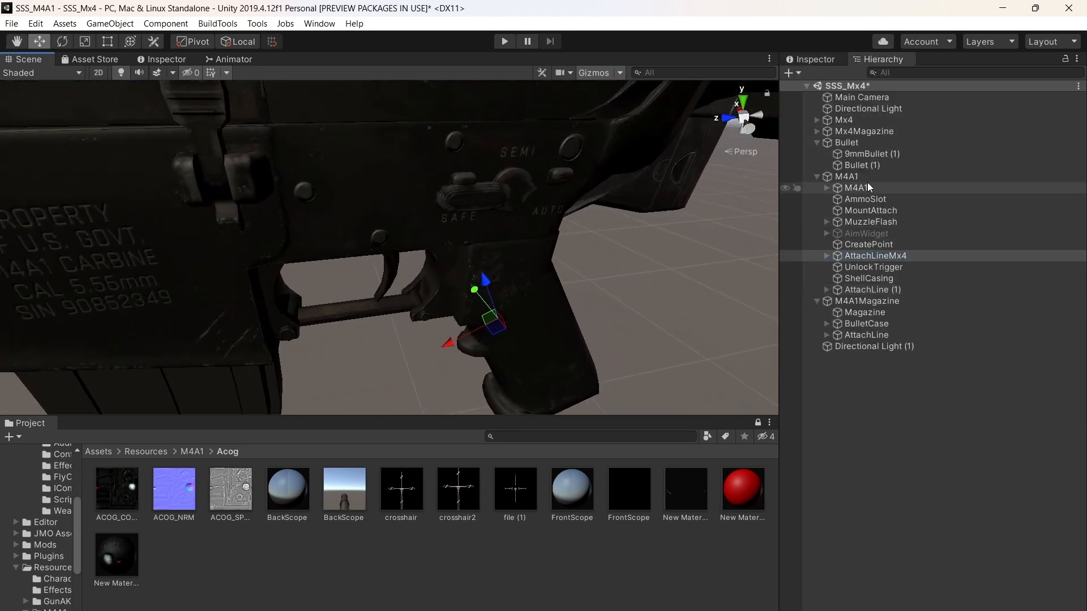
left_click(827, 59)
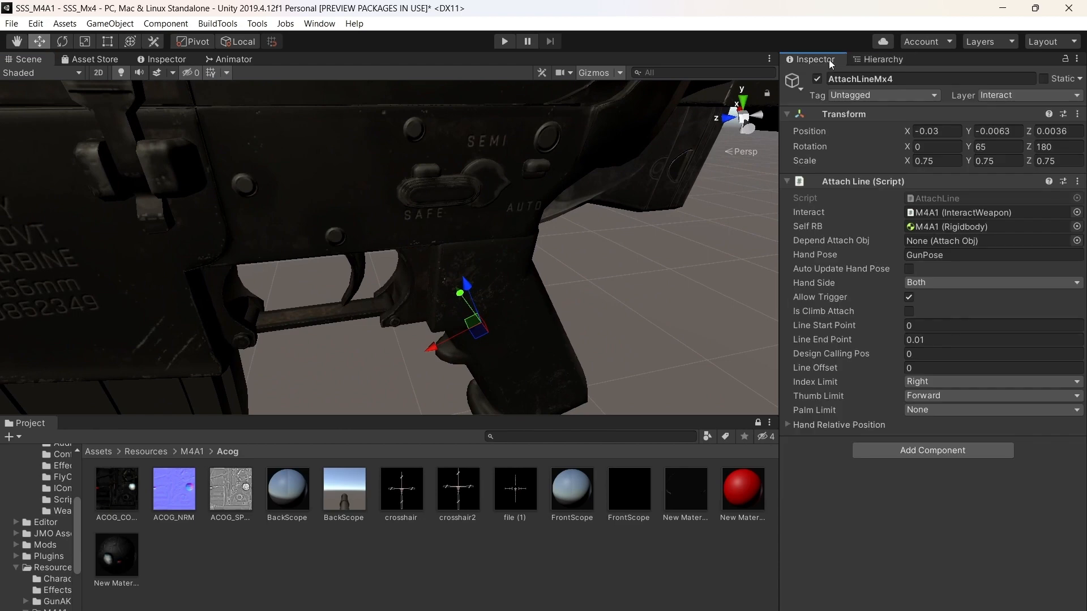
double_click(891, 80)
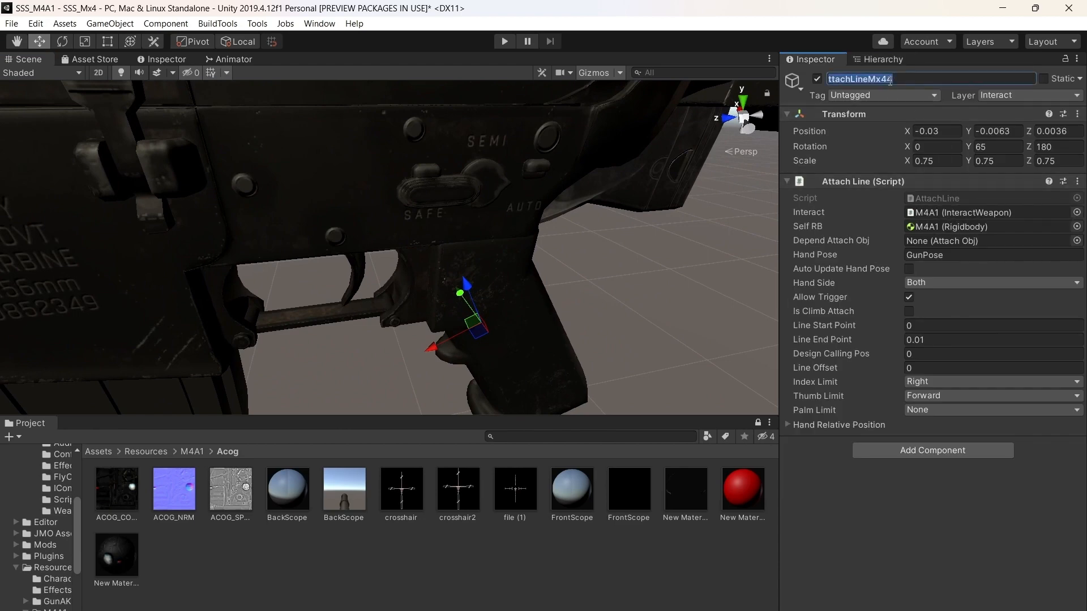
left_click_drag(881, 82, 879, 83)
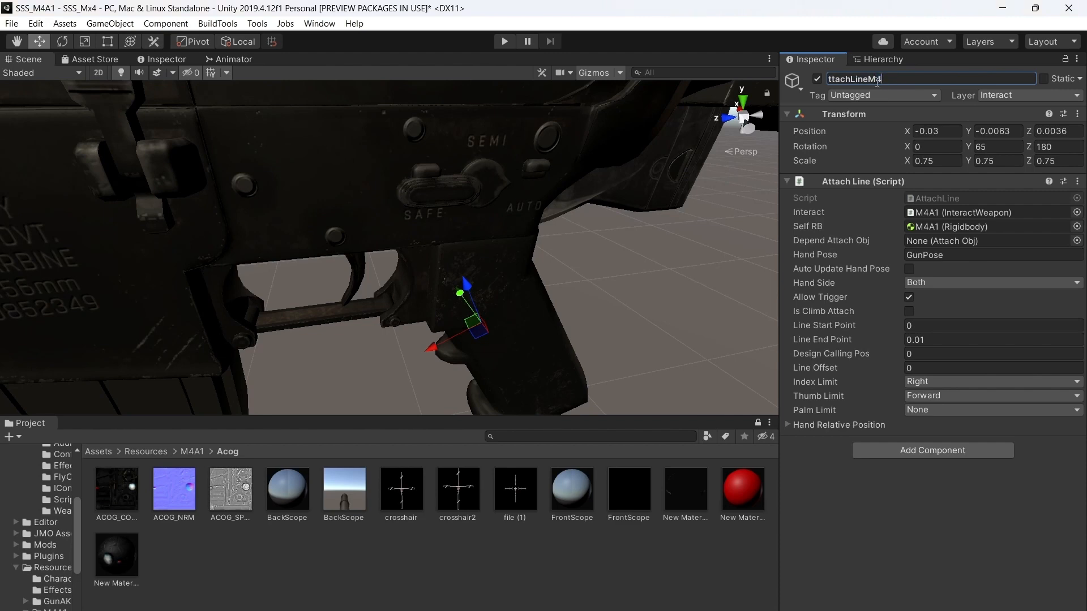
type("1")
left_click(831, 79)
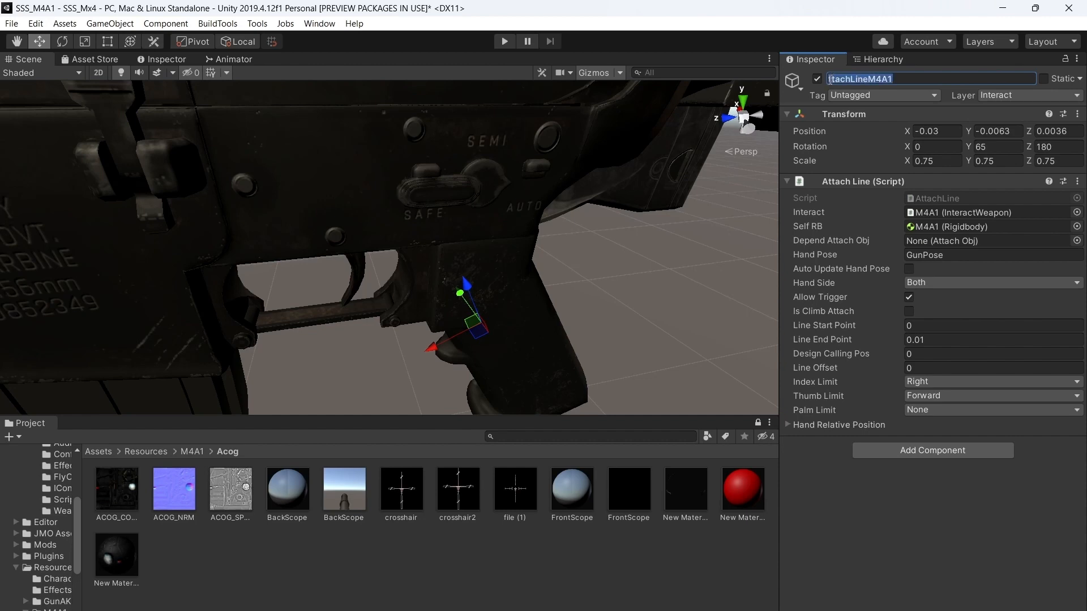
left_click(830, 79)
type("A")
Make AttachLineM4A1 a child of CreatePoint and set its Y position to 0
left_click_drag(640, 243, 912, 139, "alt")
left_click(879, 57)
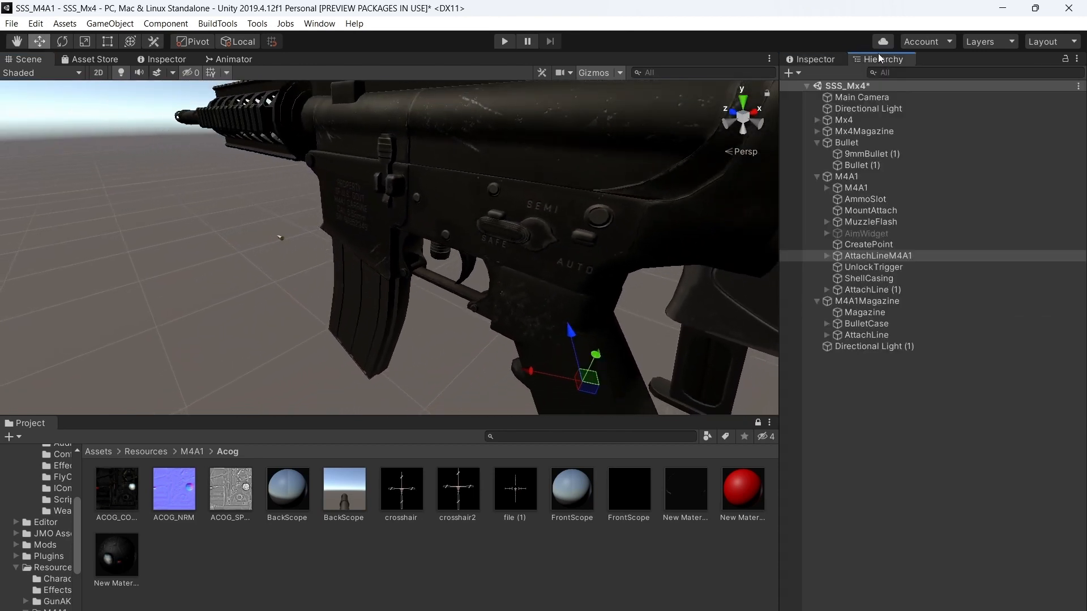
mouse_move(875, 253)
left_mouse_down()
mouse_move(867, 242)
mouse_move(869, 257)
left_mouse_up()
left_click(813, 59)
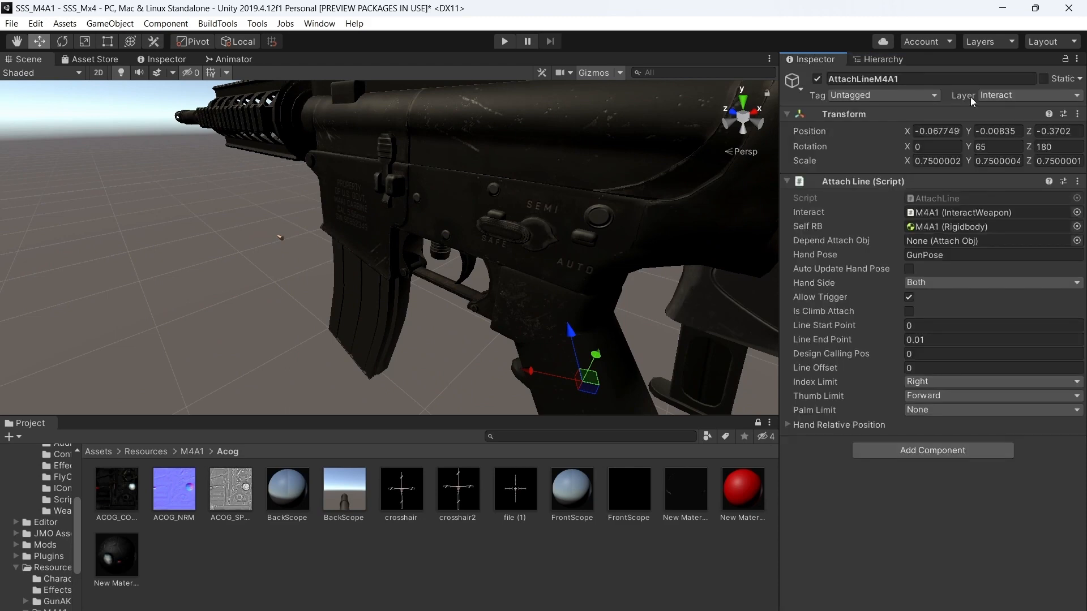
left_click(1012, 131)
type("0")
Move AttachLineM4A1 back out of CreatePoint to directly under M4A1, below UnlockTrigger, and display its properties
left_click(889, 60)
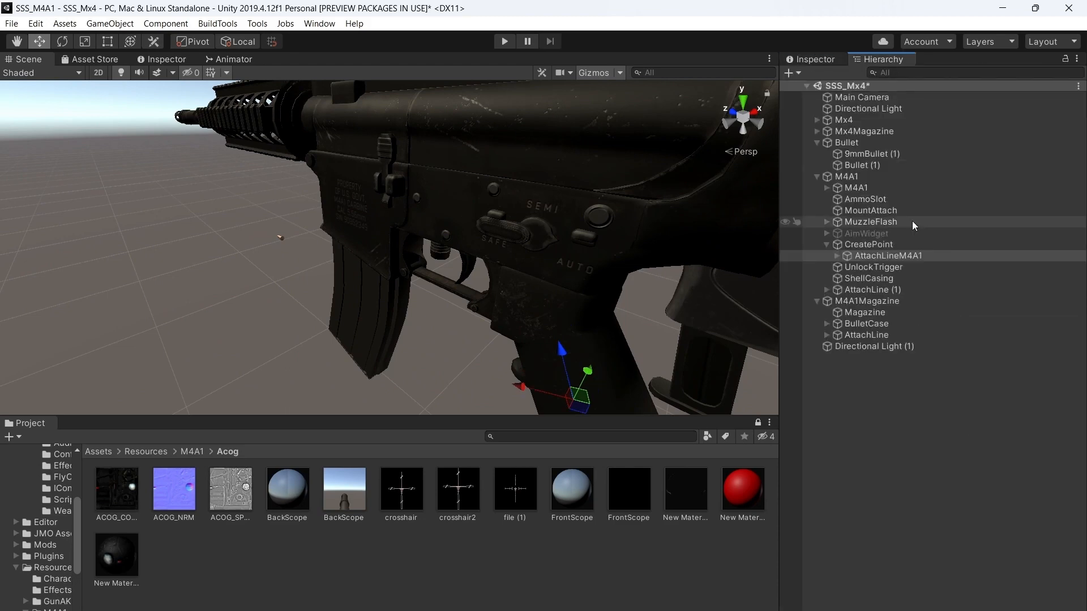
left_click_drag(881, 254, 876, 274)
left_click(824, 61)
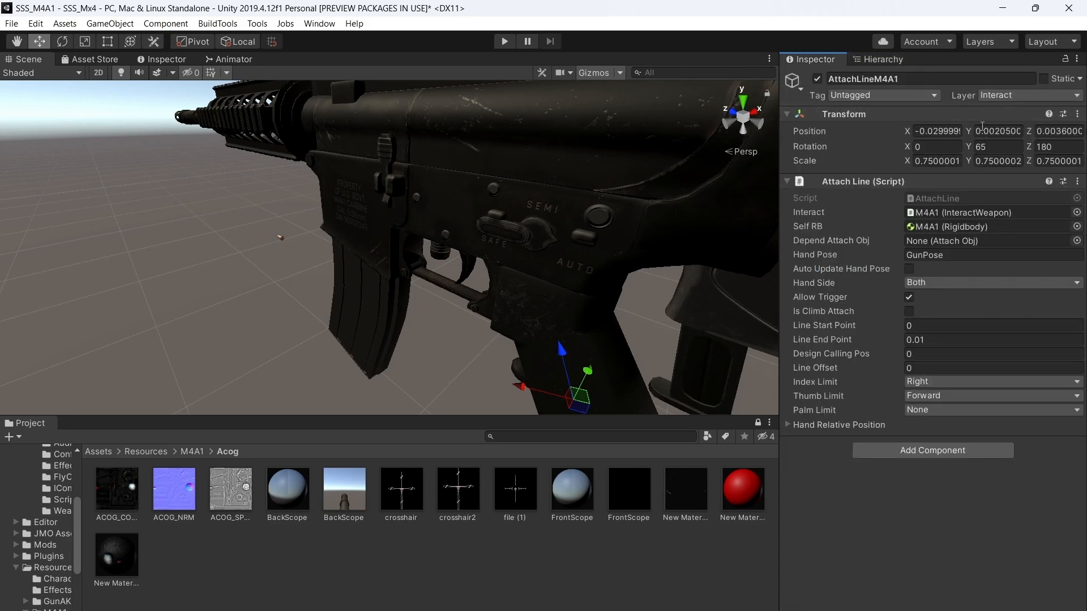
Copy AttachLineM4A1's Y position of about 0.00205 to AttachLine (1)
left_click(1004, 132)
left_click(882, 59)
left_click(872, 290)
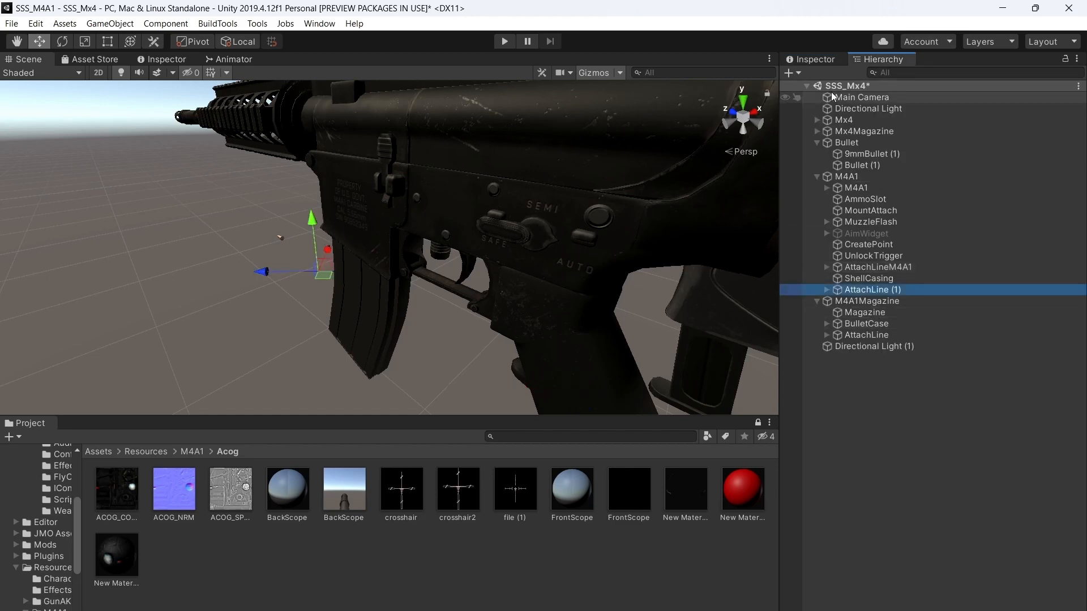
left_click(813, 59)
left_click(995, 130)
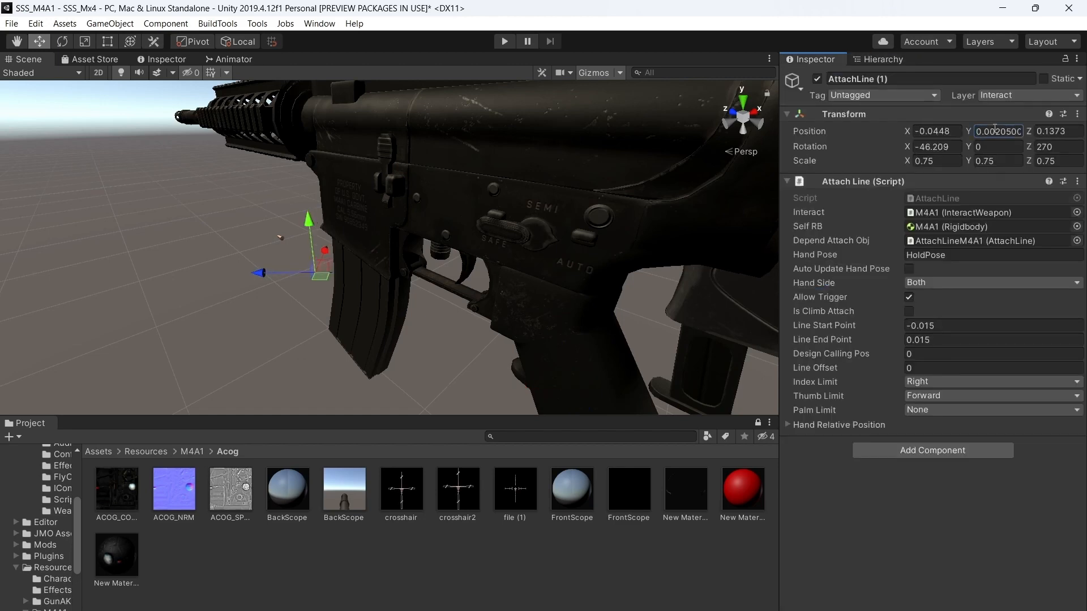
Raise AttachLine (1) to the underside of the handguard, at an X position of about 0.0183
left_click_drag(572, 204, 718, 210, "alt")
scroll(720, 210, "down", 3)
middle_click_drag(737, 209, 651, 178)
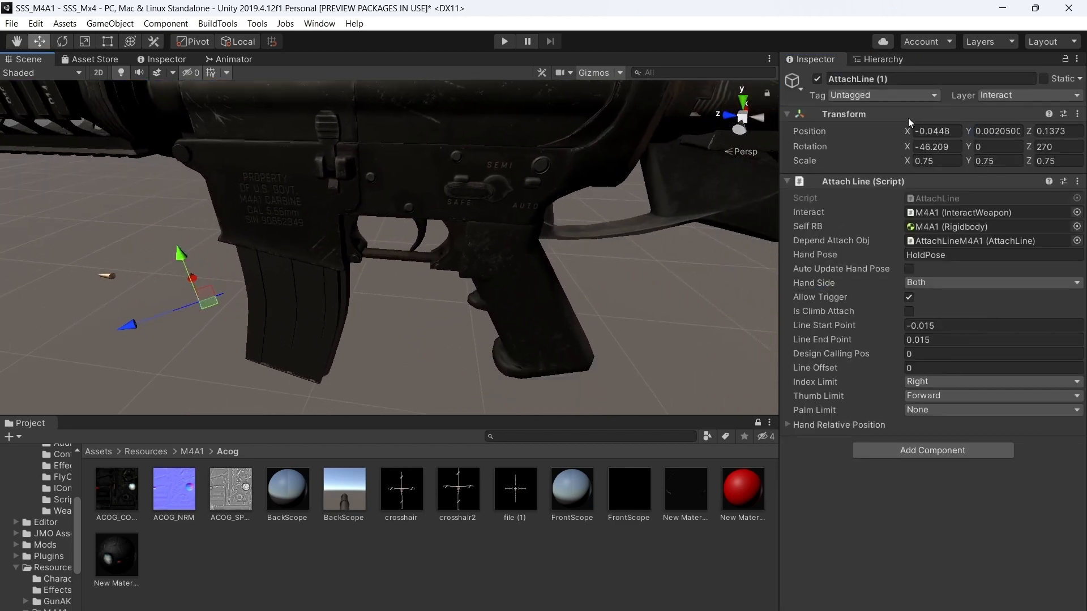
key("Left")
left_click_drag(391, 259, 390, 229)
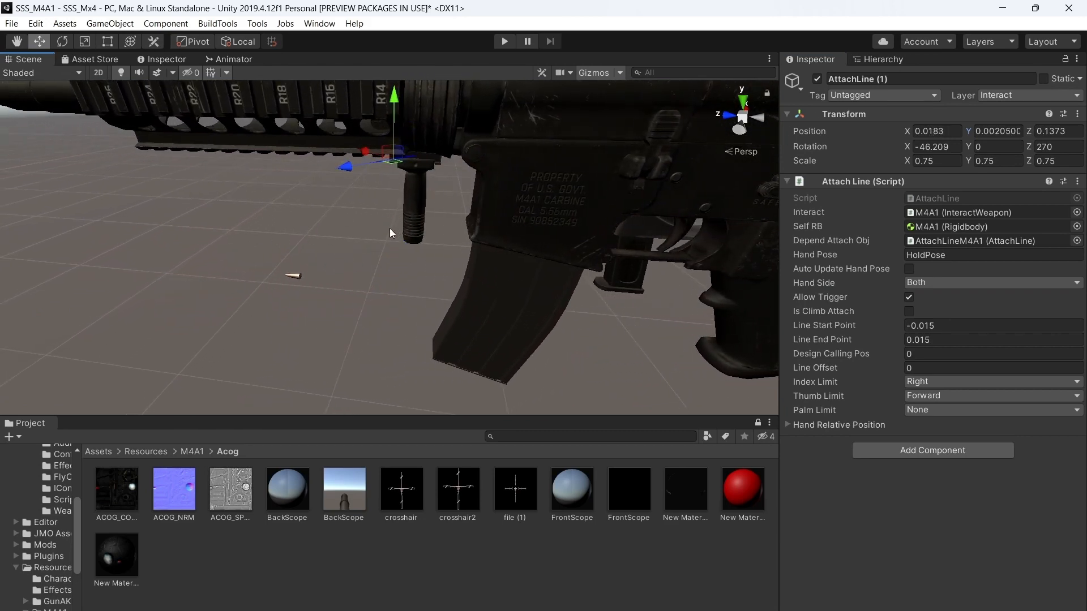
Switch the handles to global orientation and move AttachLine (1) forward along the handguard to a Z position of 0.2
key("a")
right_click_drag(389, 229, 452, 172)
key("w")
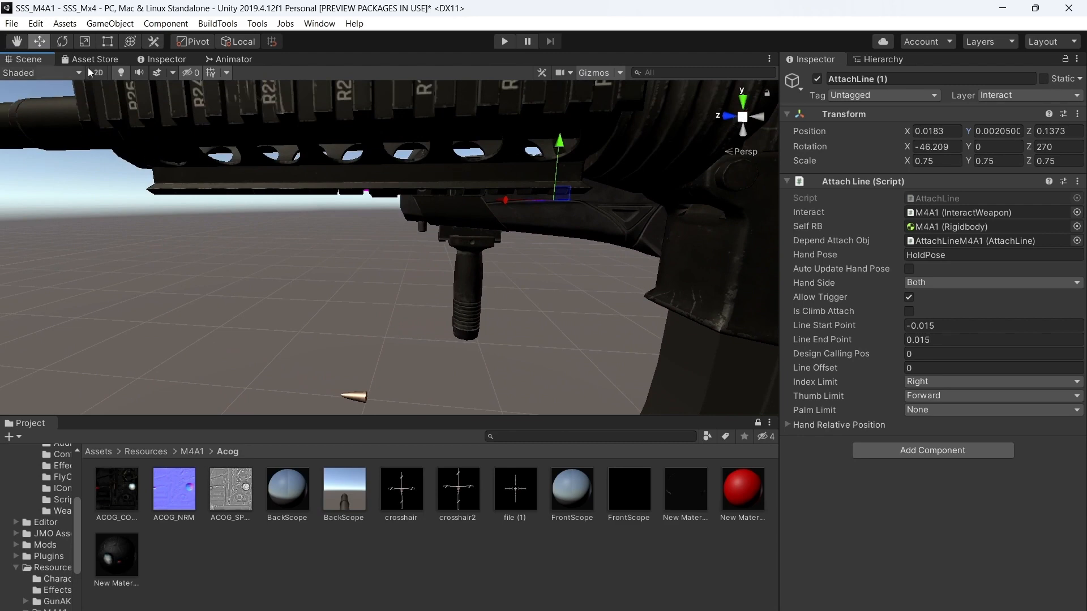
left_click(238, 42)
left_click_drag(497, 204, 342, 202)
key("a")
right_click_drag(342, 201, 378, 193)
left_click_drag(294, 220, 326, 221)
key("a")
right_click_drag(340, 224, 344, 225)
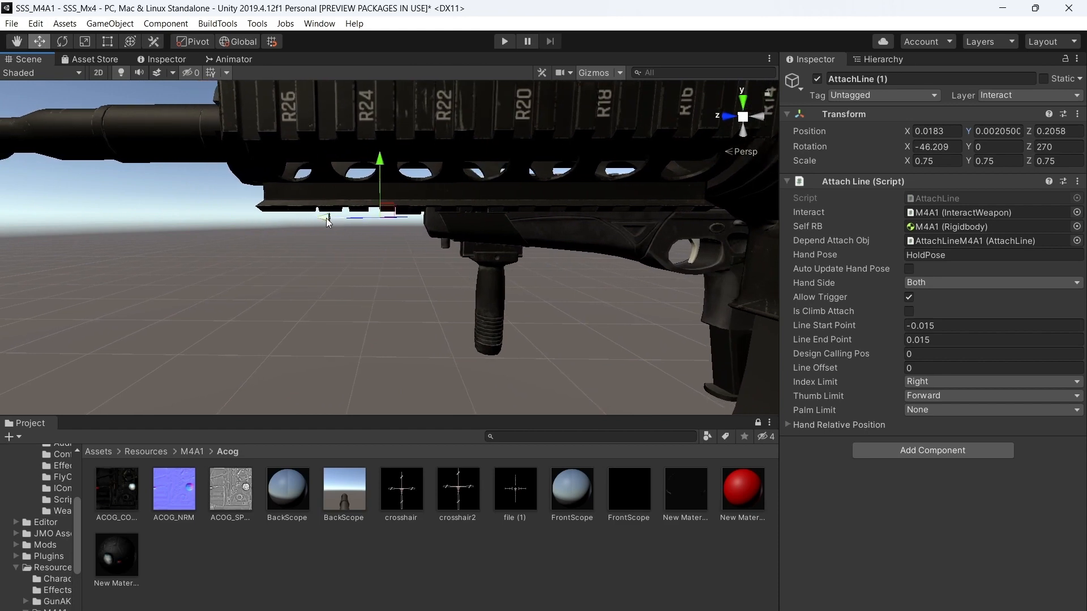
left_click_drag(327, 220, 347, 220)
Check AttachLine (1)'s placement from the rifle's side and save the SSS_Mx4 scene
right_click_drag(381, 192, 312, 192)
scroll(315, 190, "down", 5)
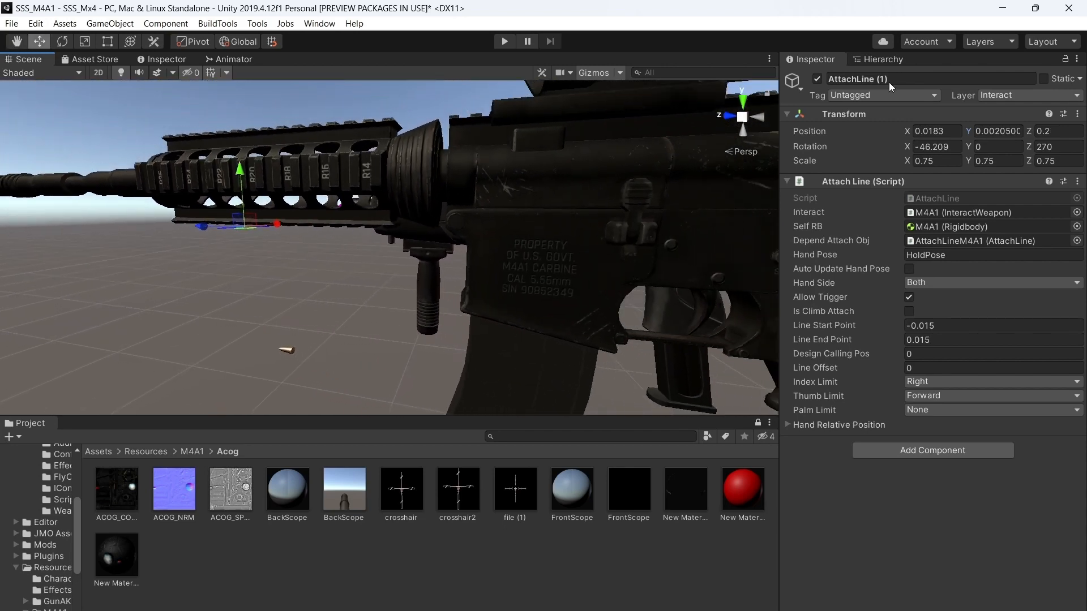
left_click(879, 60)
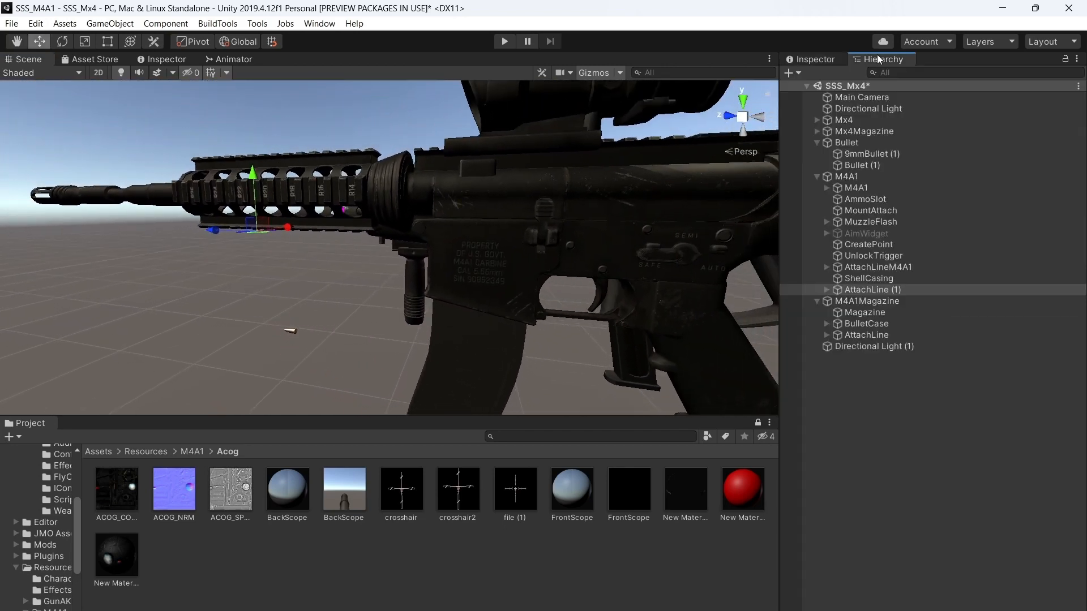
left_click(12, 23)
left_click(28, 75)
Enable Auto Update Hand Pose on AttachLine (1) and save the scene
left_click(827, 61)
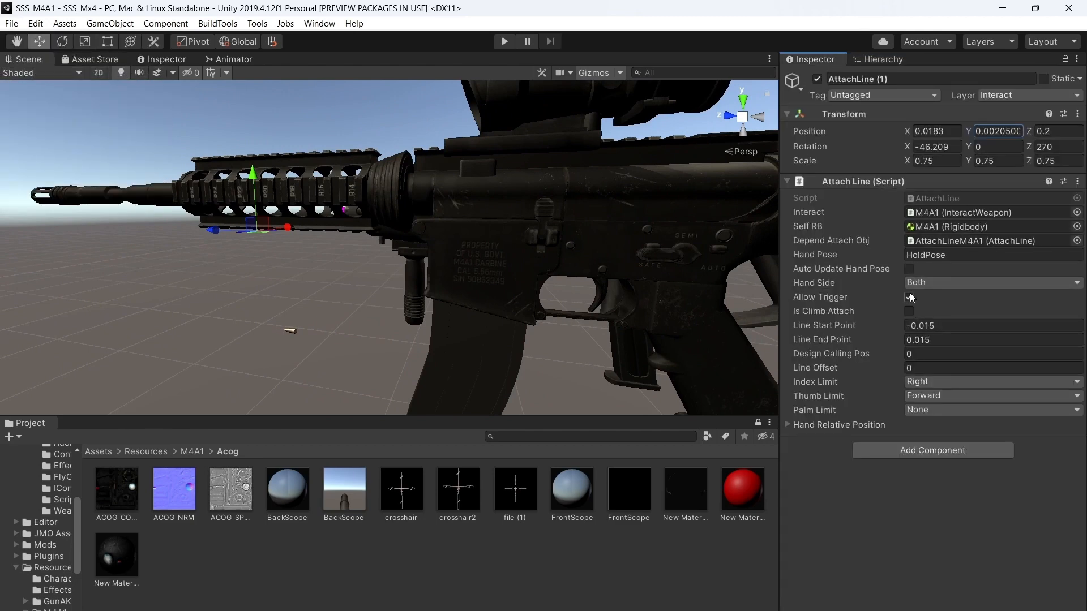
left_click(910, 270)
scroll(566, 242, "down", 3)
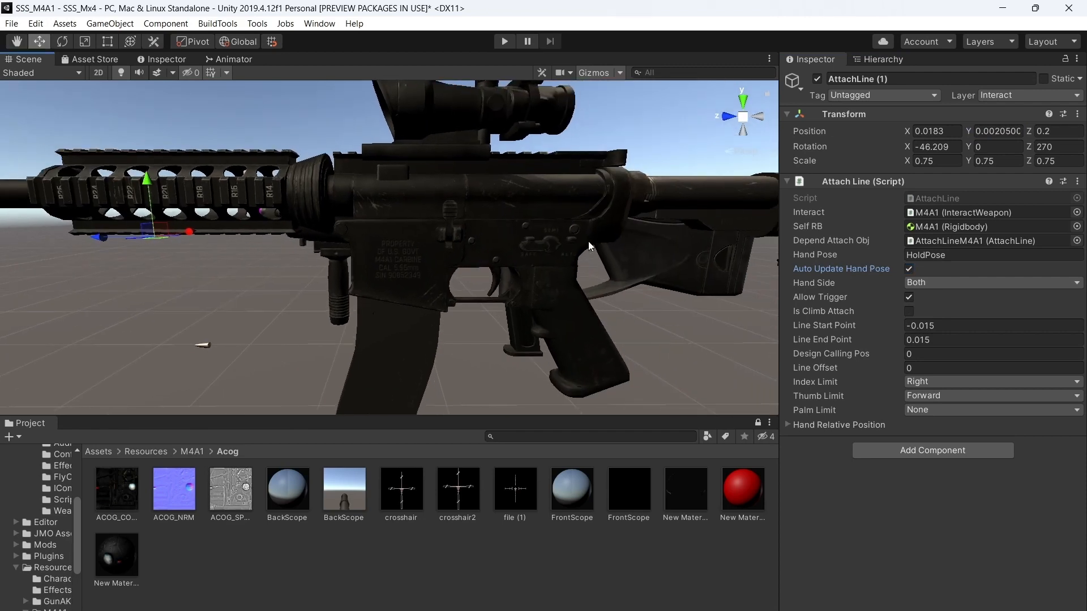
left_click(11, 23)
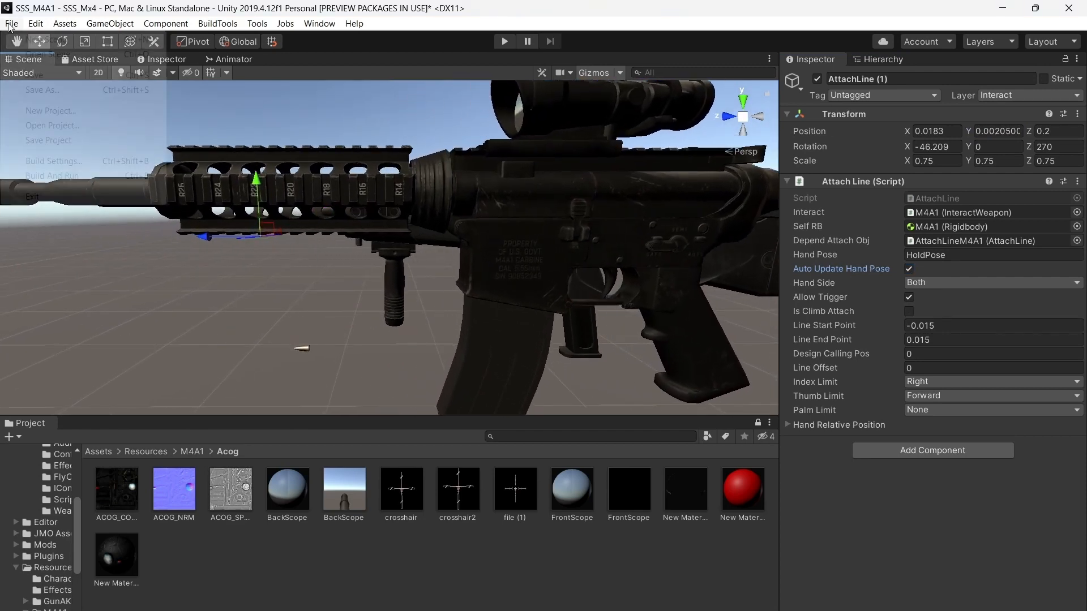
left_click(33, 74)
Collapse the M4A1 hierarchy, select and frame the M4A1 root object, and examine the whole rifle from its side
scroll(455, 170, "up", 3)
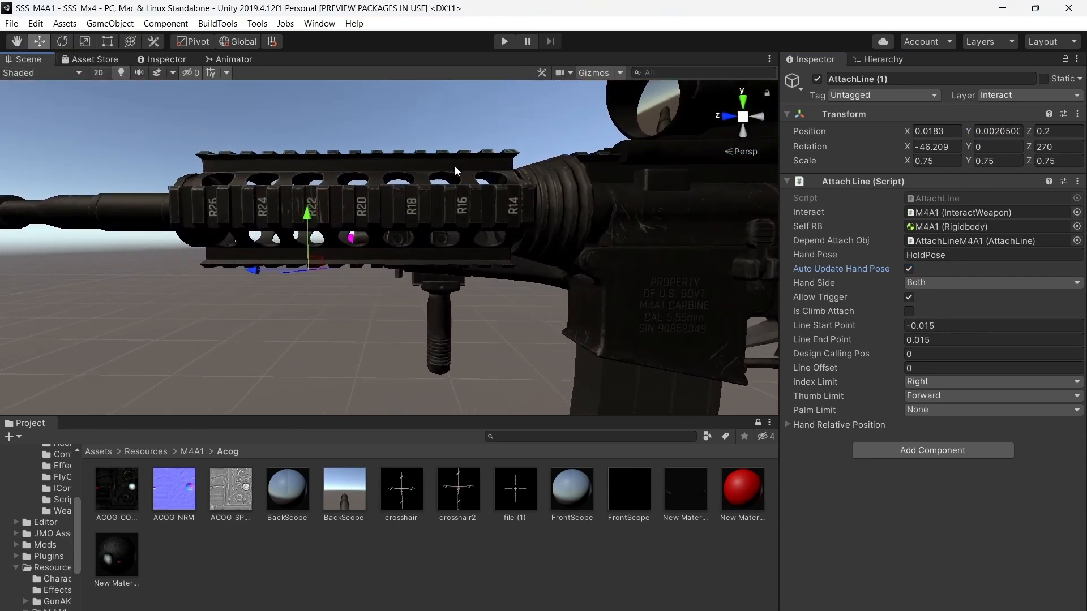
key("w")
right_click_drag(455, 167, 453, 229)
key("s")
left_click(883, 59)
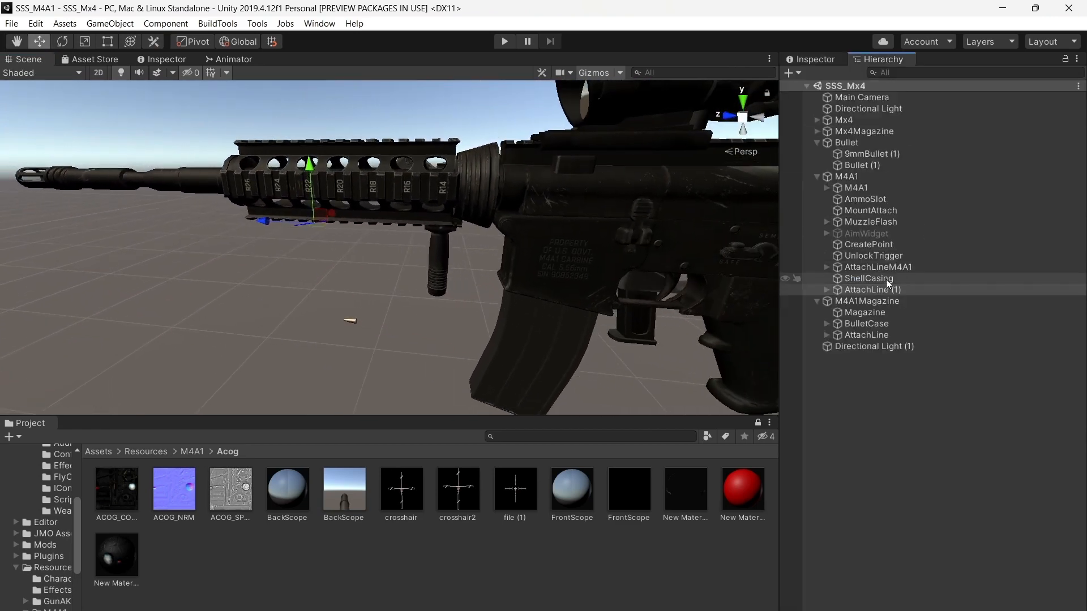
left_click(816, 178)
double_click(847, 177)
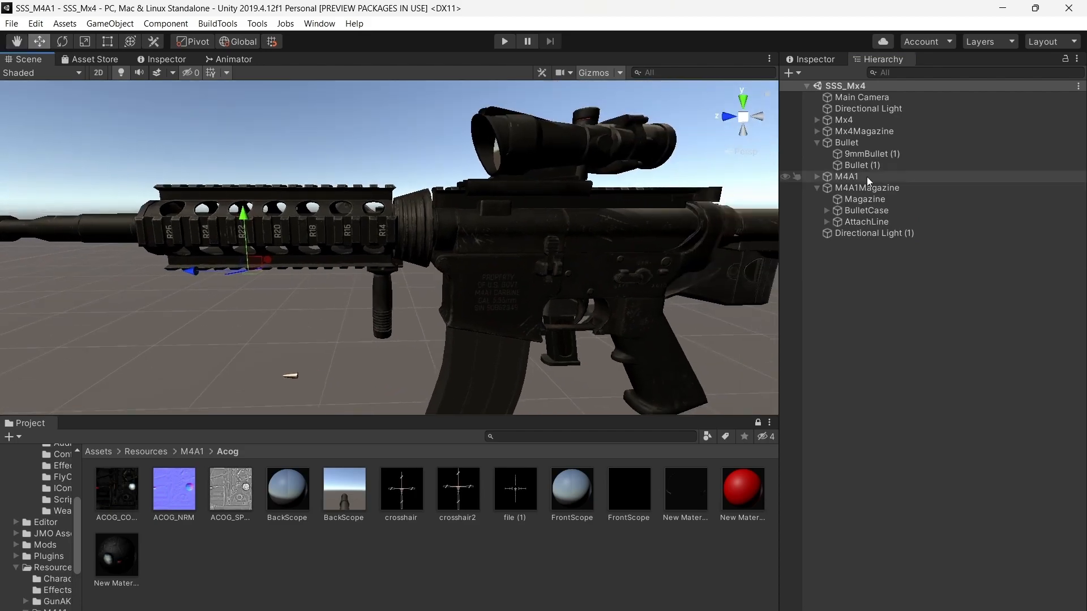
right_click_drag(539, 205, 519, 240)
scroll(519, 239, "down", 5)
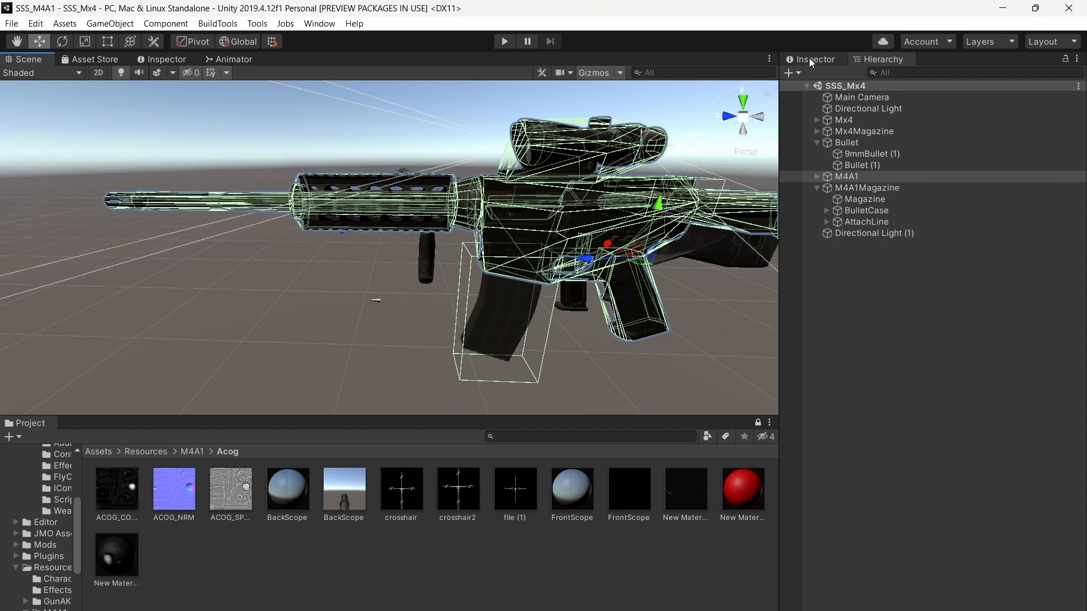
Show the M4A1 root's component settings and set its Rigidbody mass to 3.12
left_click(810, 59)
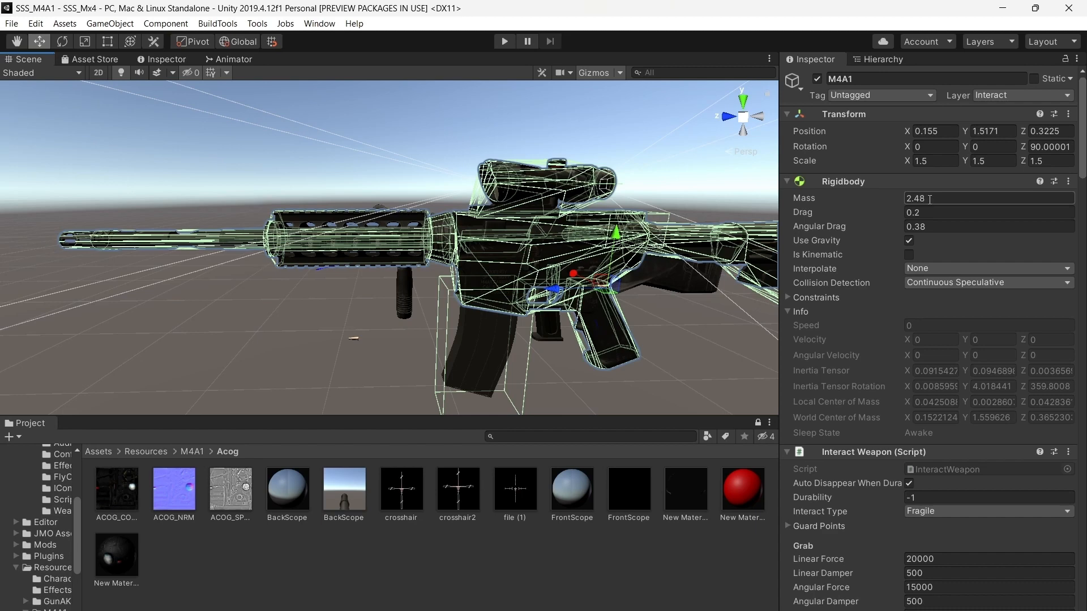
left_click(917, 198)
type("3")
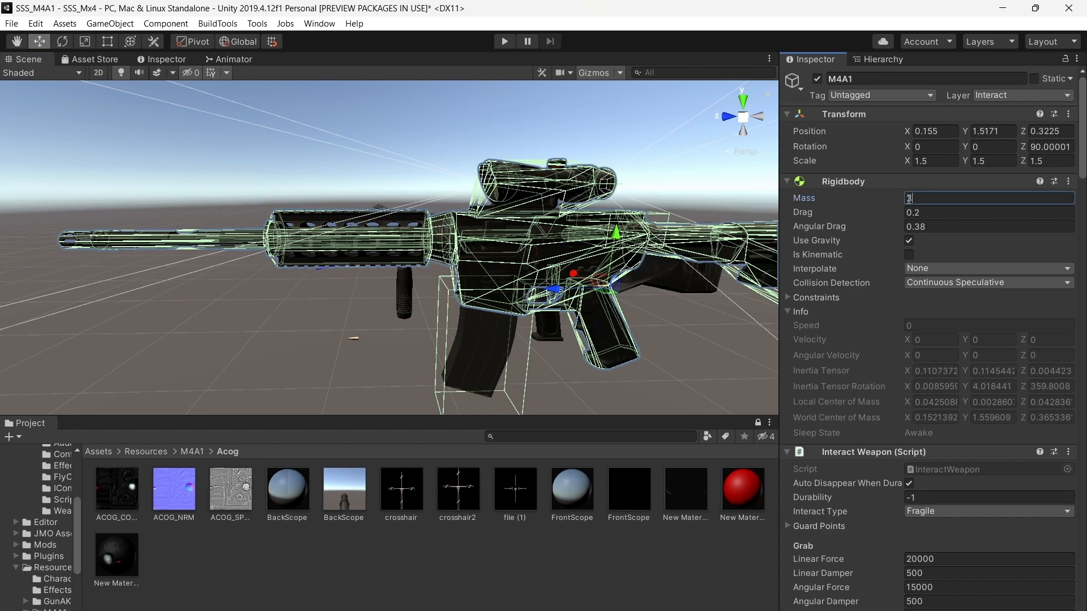
type(".12")
key("Tab")
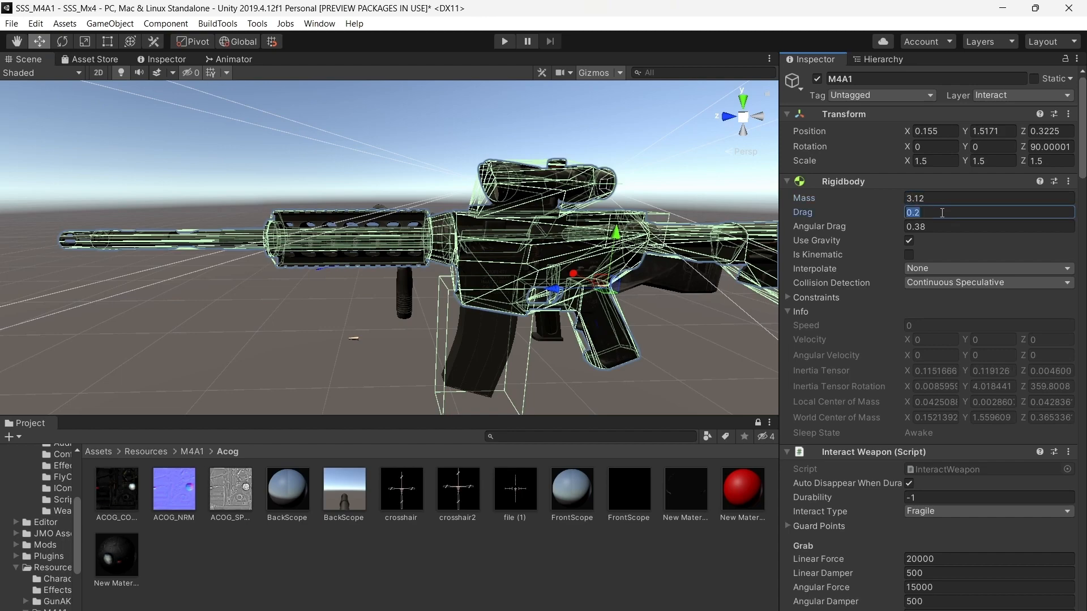
Set the M4A1 Rigidbody's drag to 0.23 and its angular drag to 0.41
right_click_drag(687, 218, 679, 242)
key("Right")
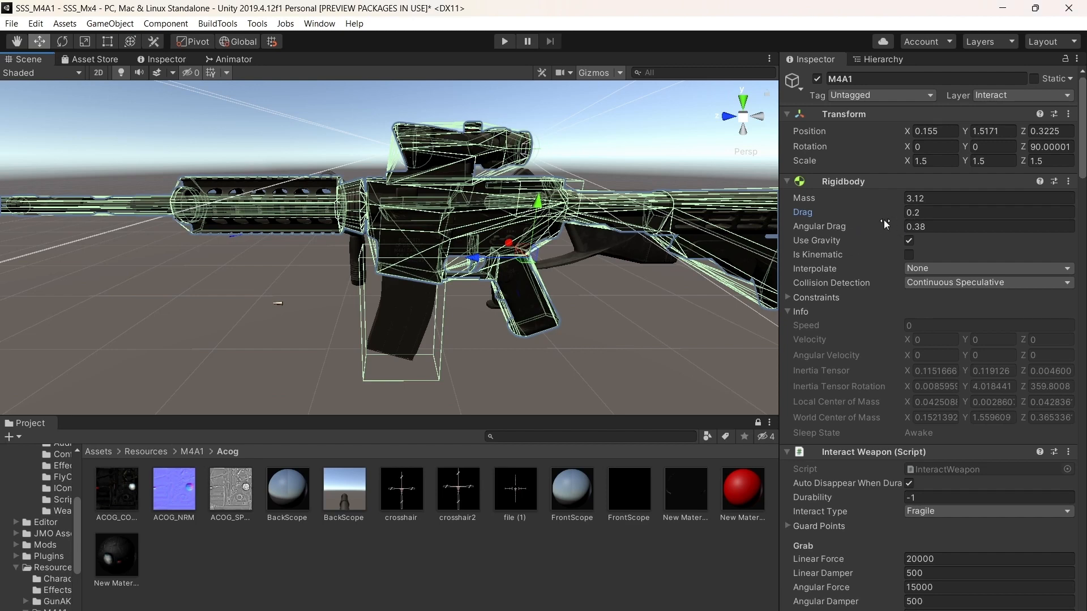
left_click_drag(920, 228, 918, 231)
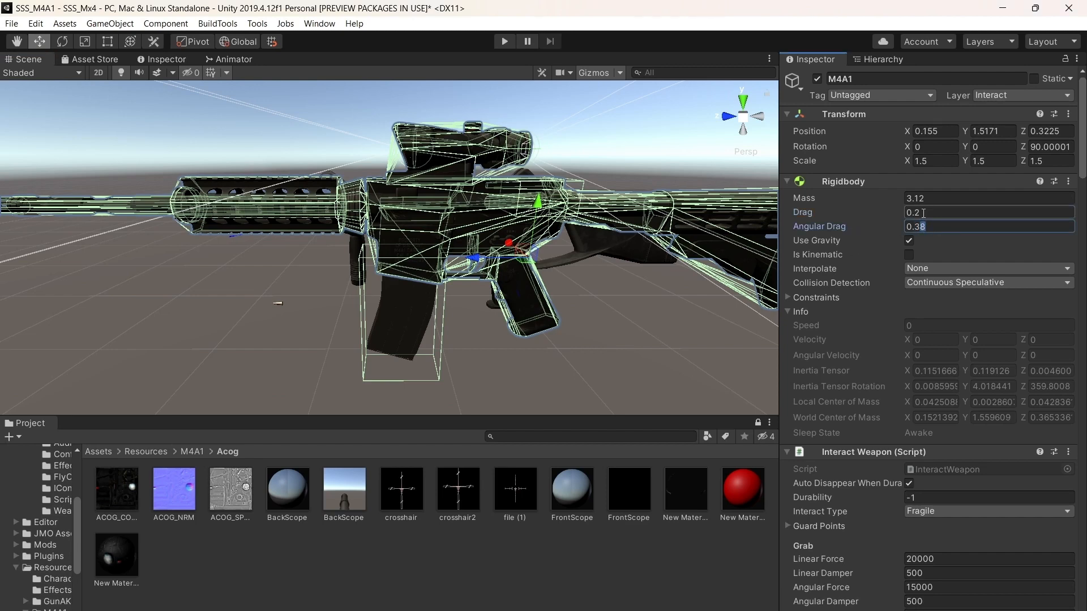
left_click(929, 213)
type("0.23")
left_click(921, 227)
double_click(921, 227)
type("41")
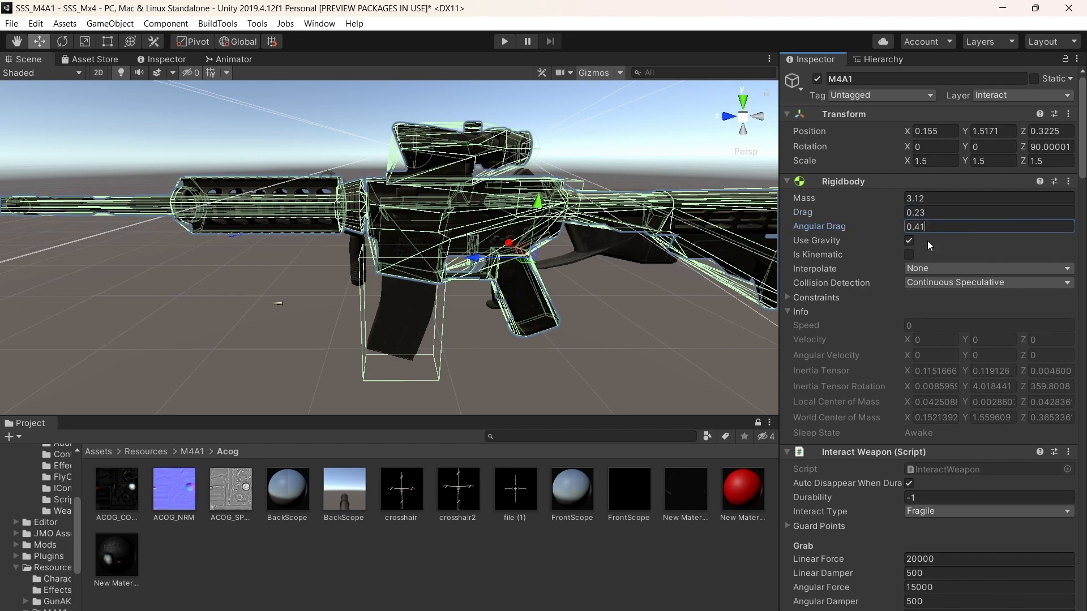
Change the Gaze Obj's show name to SSS_M4A1_M4A1 and its show info to SSS_M4A1_M4A1_Desc
scroll(975, 512, "down", 5)
scroll(957, 465, "down", 5)
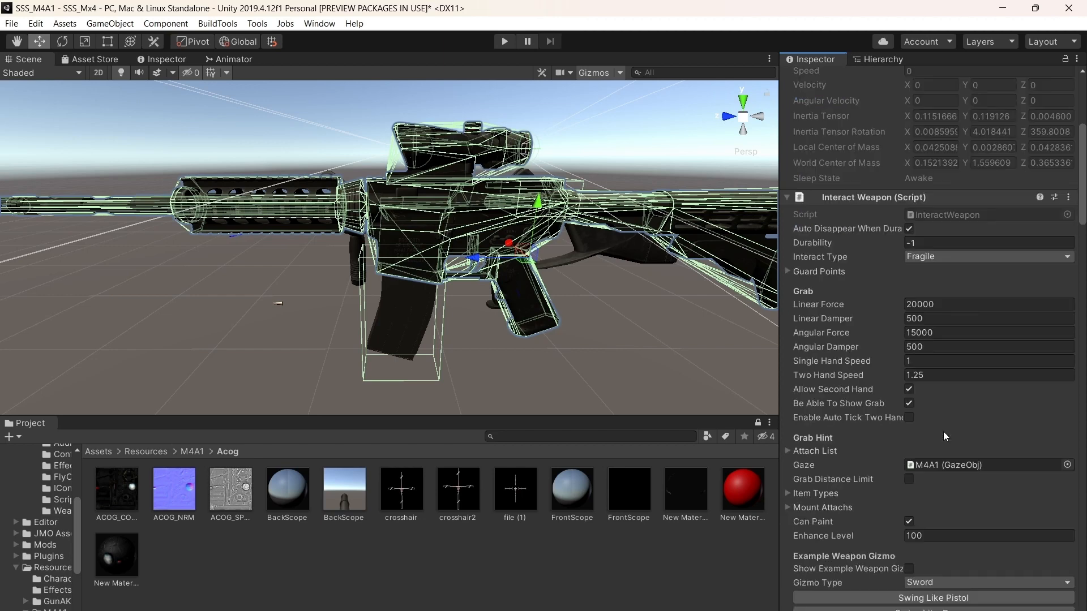
scroll(927, 365, "down", 5)
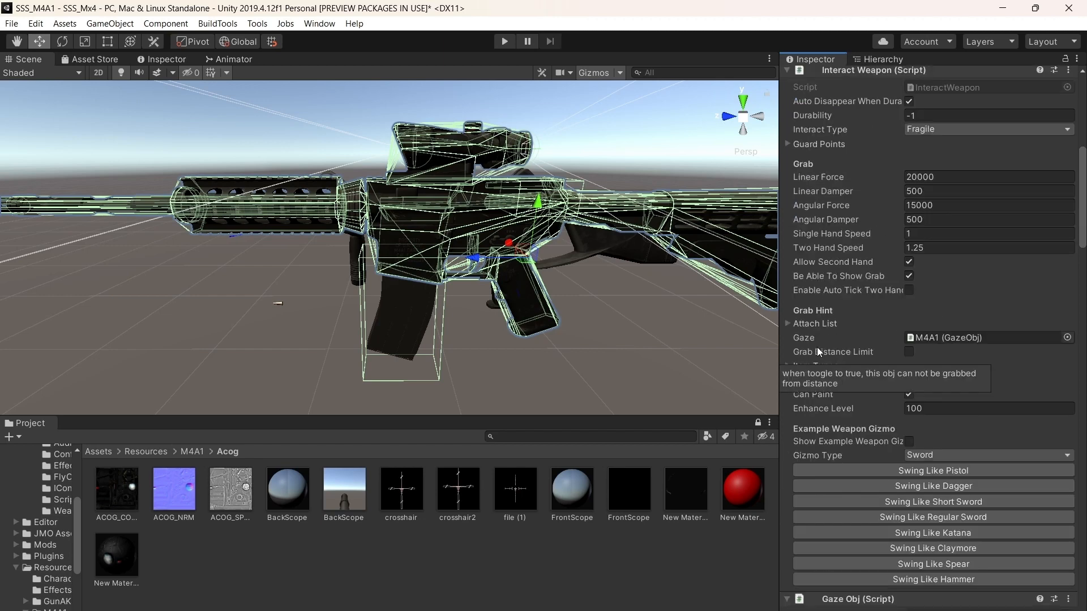
scroll(957, 453, "down", 15)
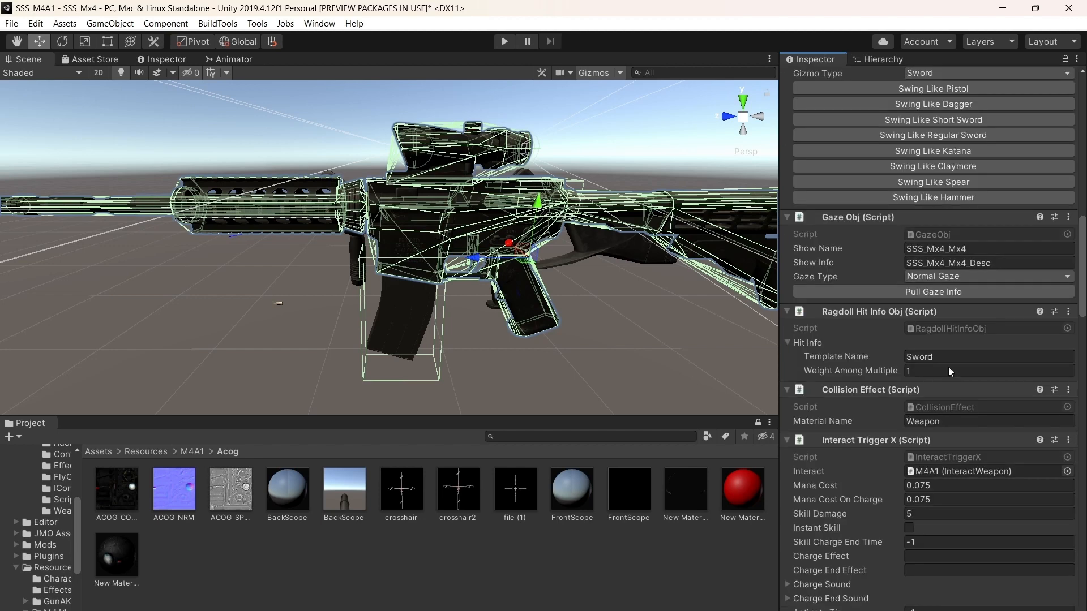
left_click(942, 251)
left_click(942, 251)
key("BackSpace")
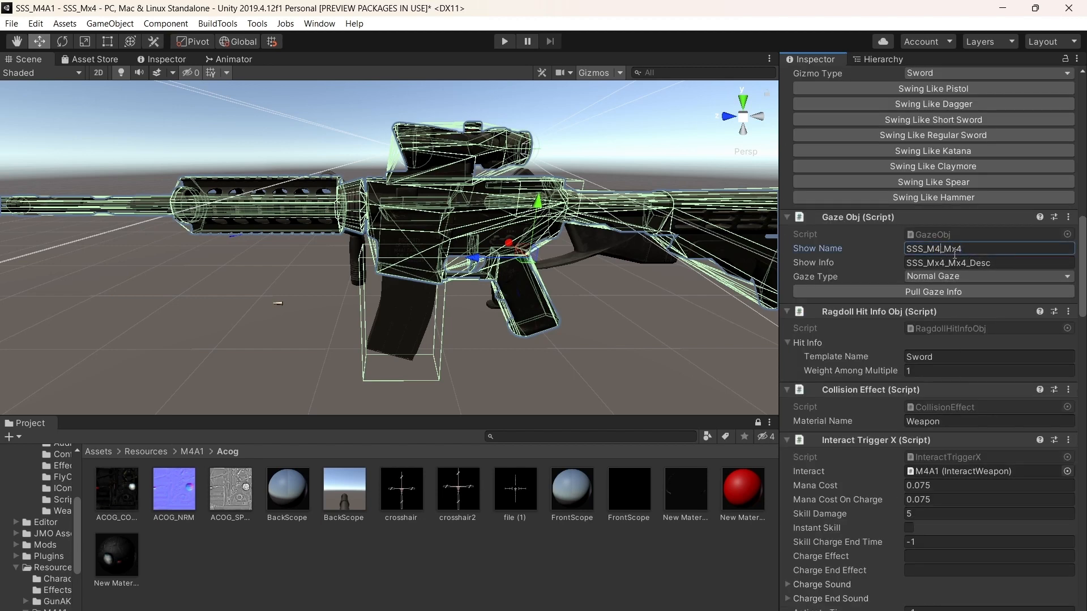
type("A1")
left_click_drag(953, 251, 901, 269)
key("ctrl+c")
key("ctrl+v")
key("ctrl+v")
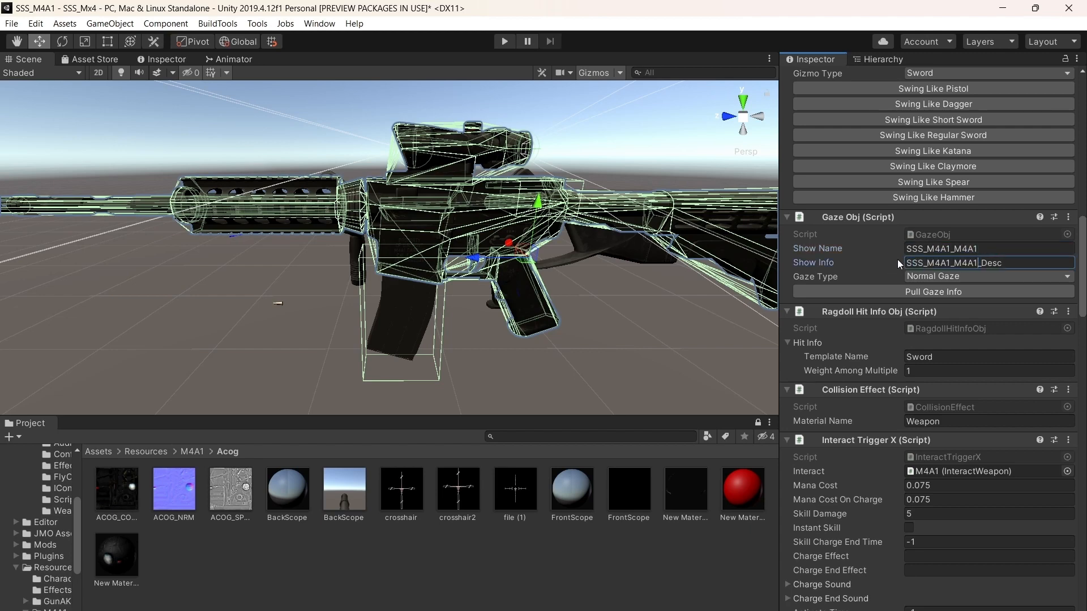
Copy the SSS_M4A1 prefix from the show name and change the Interact Trigger X Lua script to SSS_M4A1_GunScript
left_click(948, 249)
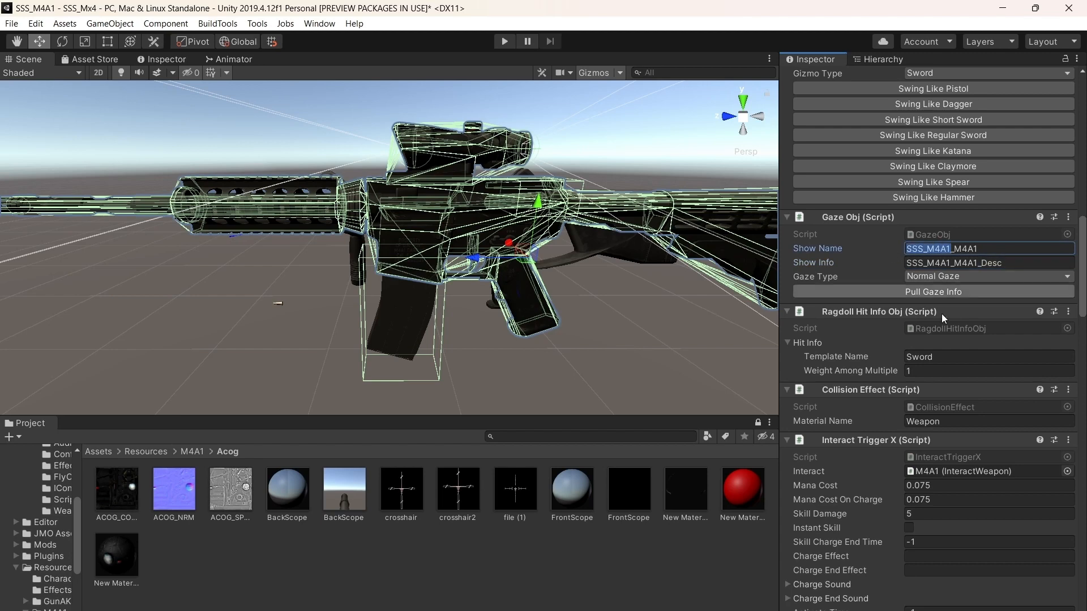
scroll(942, 314, "down", 10)
left_click_drag(946, 344, 892, 344)
key("ctrl+v")
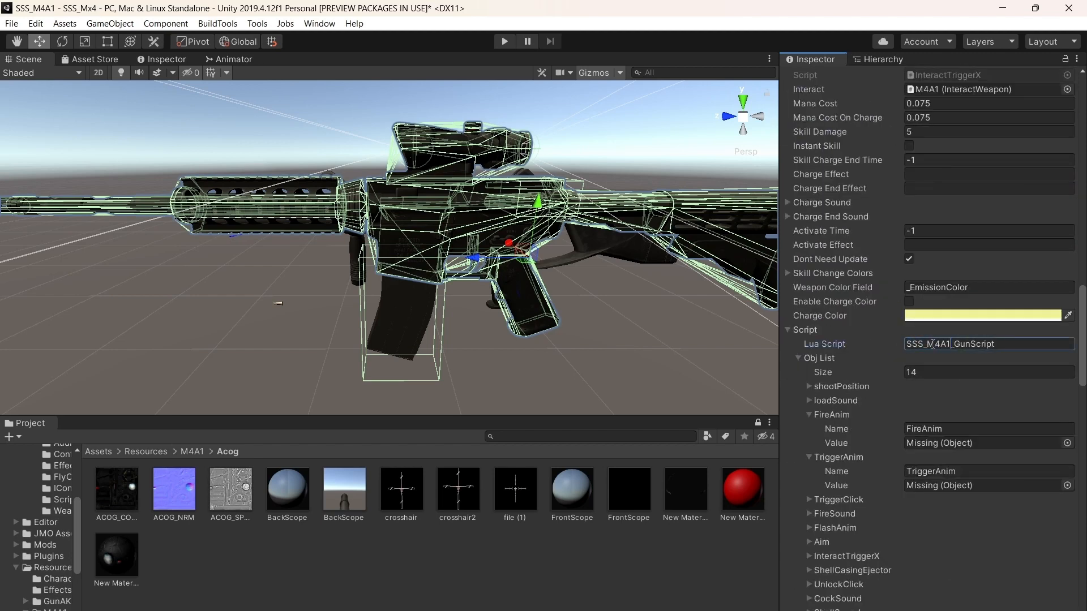
Expand the script's string list and change the flyObjName value to SSS_M4A1_556Bullet
scroll(964, 349, "down", 5)
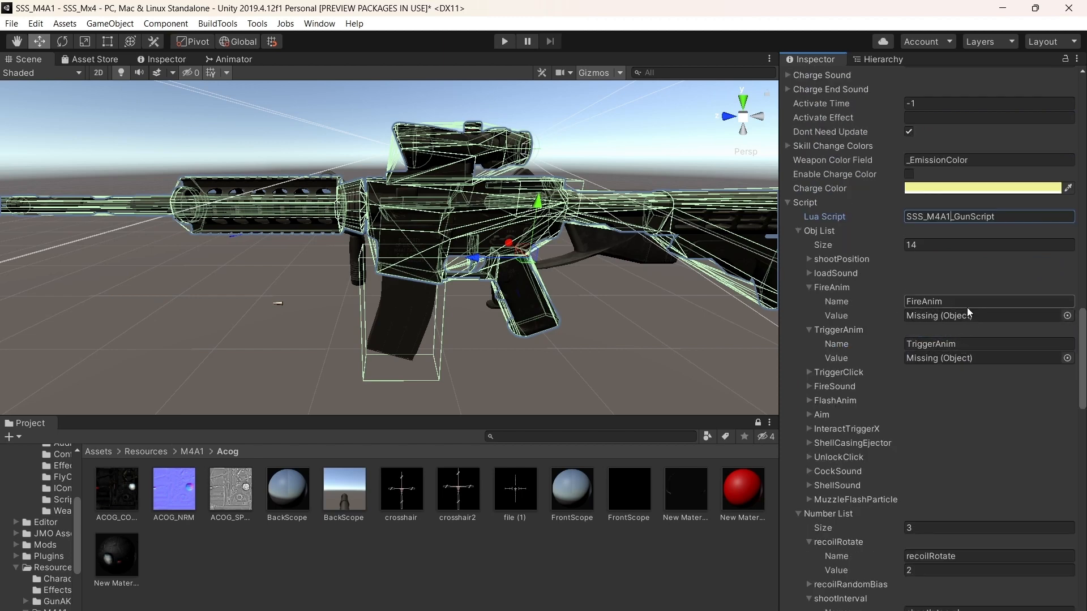
scroll(984, 326, "down", 5)
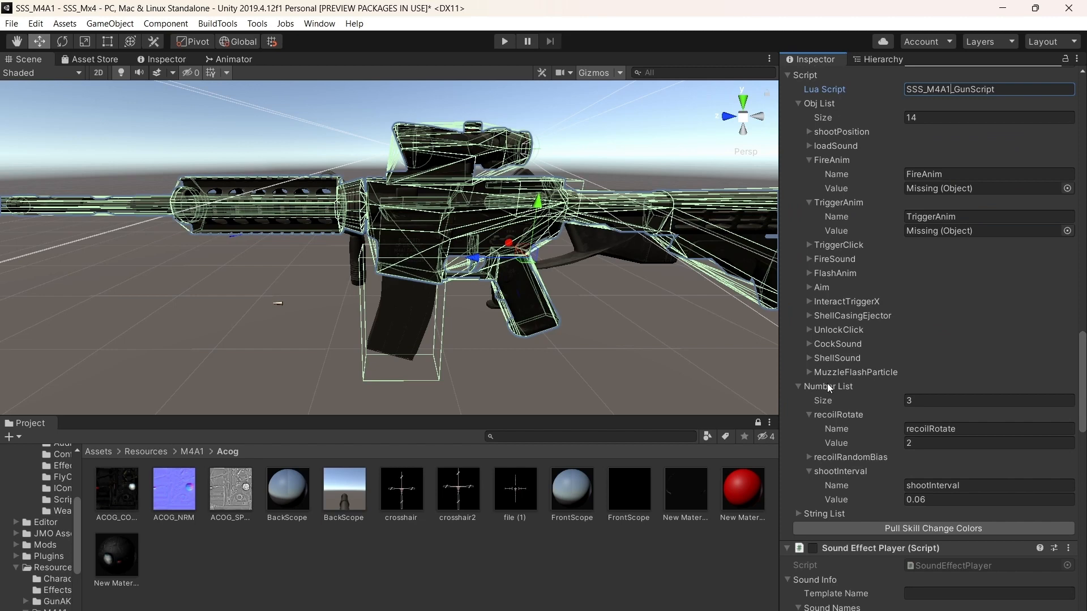
left_click(800, 513)
scroll(849, 510, "down", 5)
left_click(809, 416)
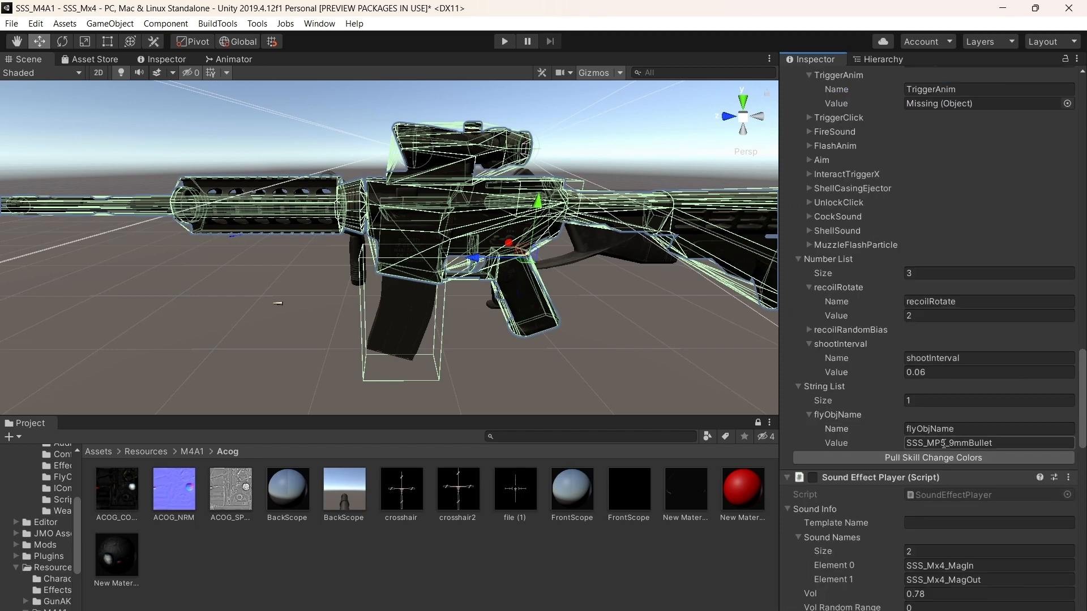
left_click_drag(945, 443, 906, 443)
key("ctrl+b")
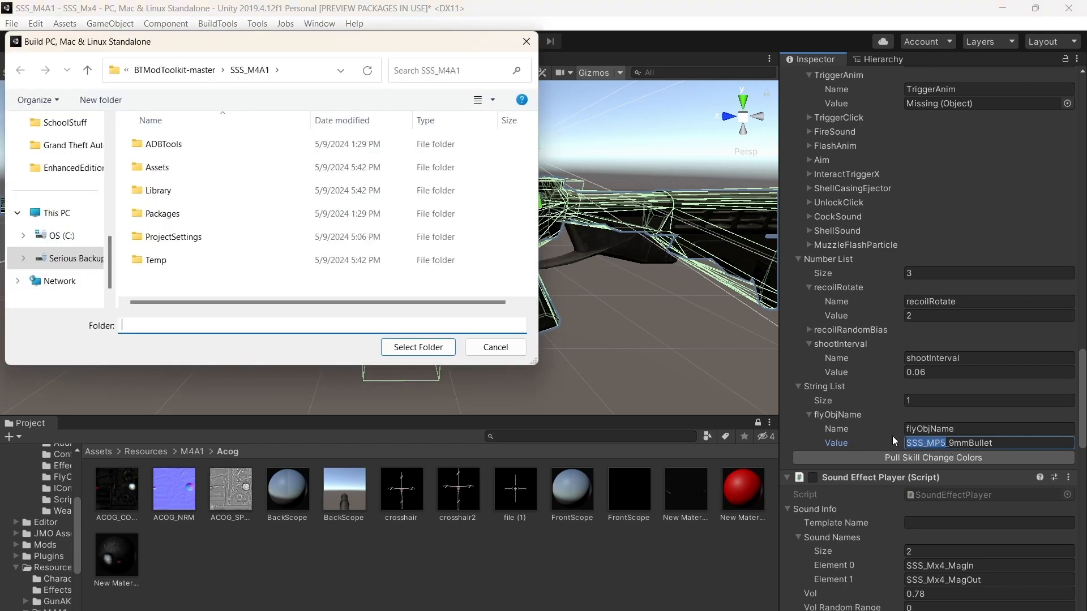
left_click(517, 347)
type("SSS_M4A1")
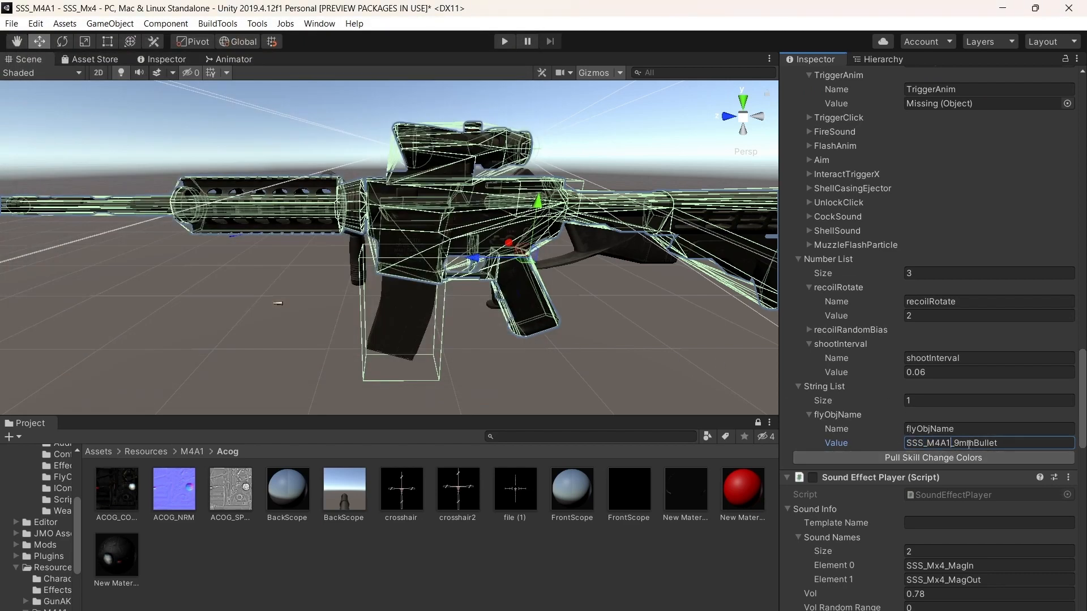
left_click_drag(960, 444, 955, 444)
type("556")
key("Delete")
key("Delete")
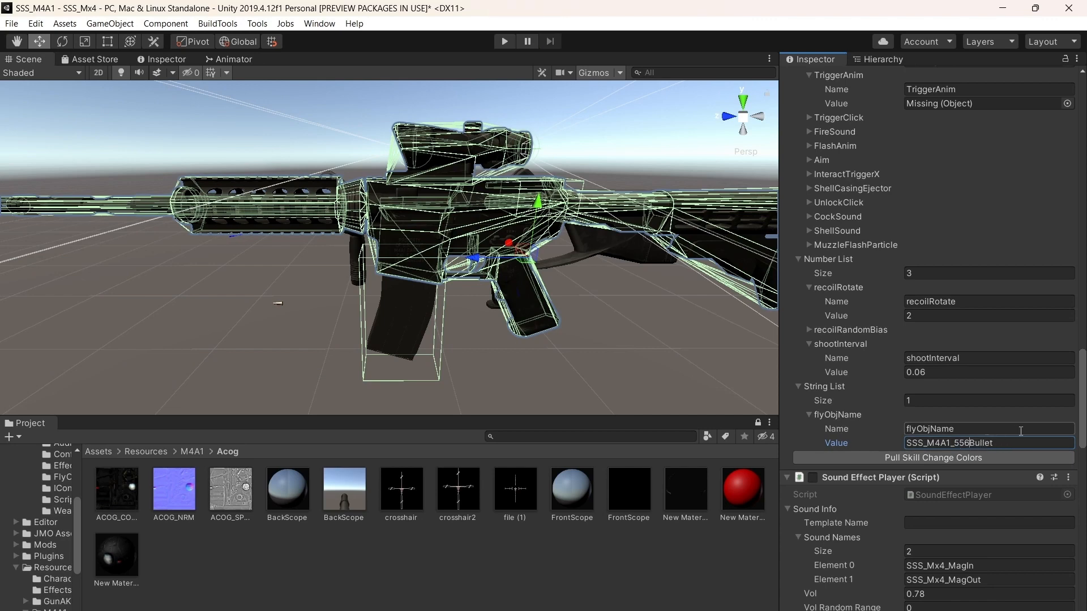
Set the script's shootInterval value to 0.1
left_click(941, 372)
left_click_drag(930, 372, 917, 374)
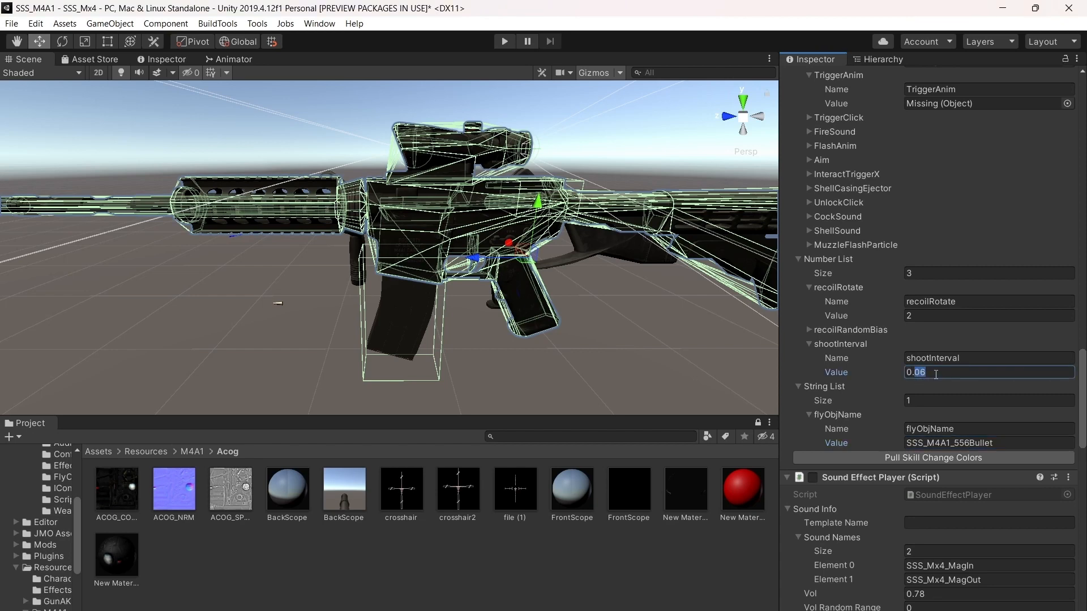
type("1")
key("shift+Tab")
scroll(1018, 422, "down", 3)
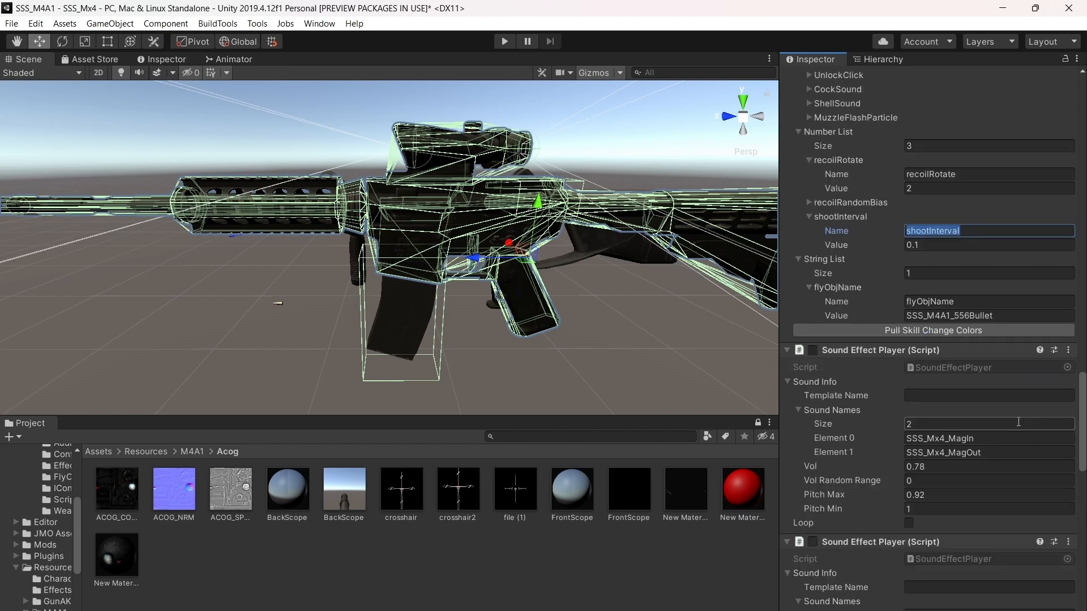
Replace the prefix of both magazine sounds with SSS_M4A1, giving SSS_M4A1_MagIn and SSS_M4A1_MagOut
left_click(951, 316)
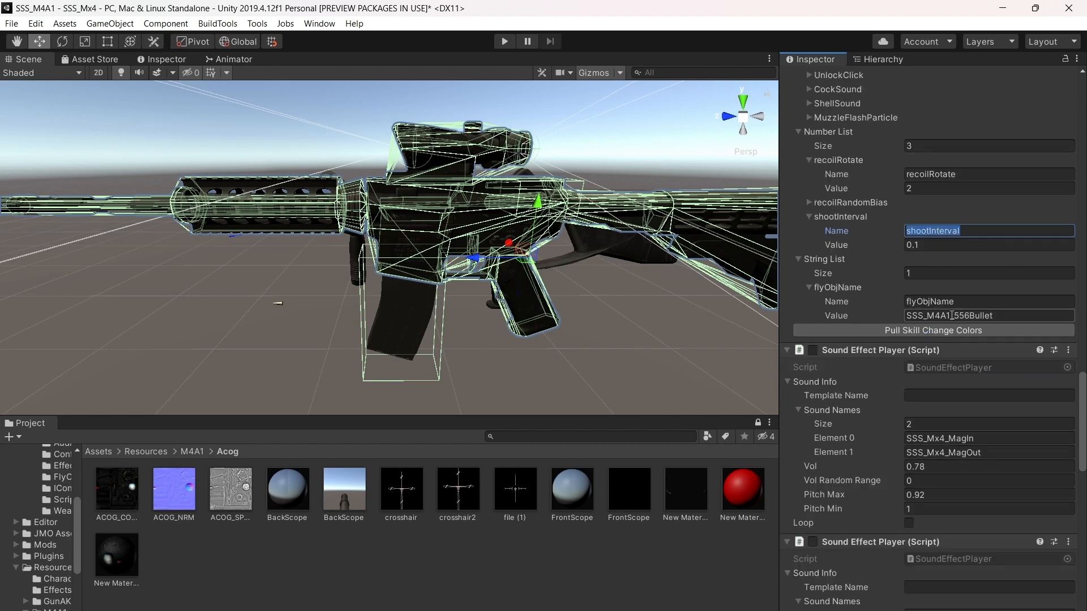
left_click(946, 439)
left_click_drag(946, 438, 884, 443)
key("ctrl+v")
left_click(946, 453)
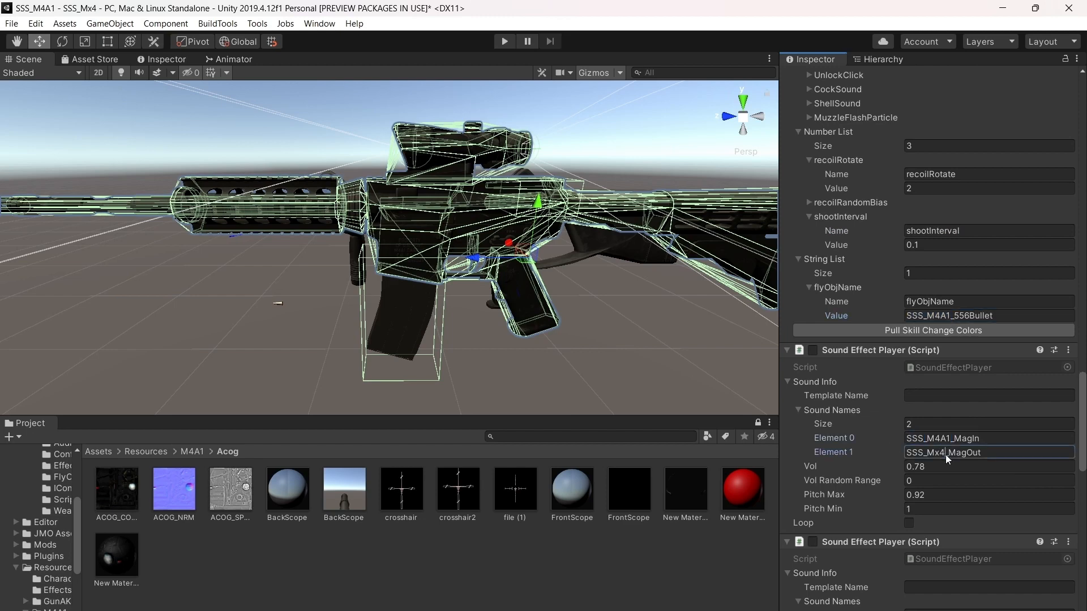
key("ctrl+v")
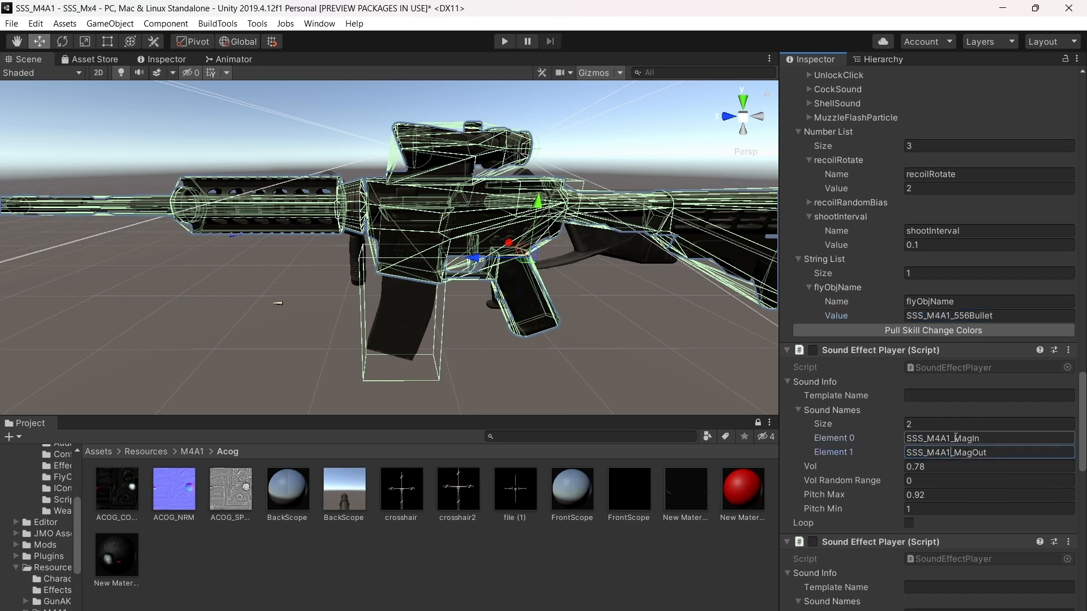
Insert M4A1 into both magazine sound names so they read SSS_M4A1_M4A1MagIn and SSS_M4A1_M4A1MagOut
scroll(955, 437, "down", 5)
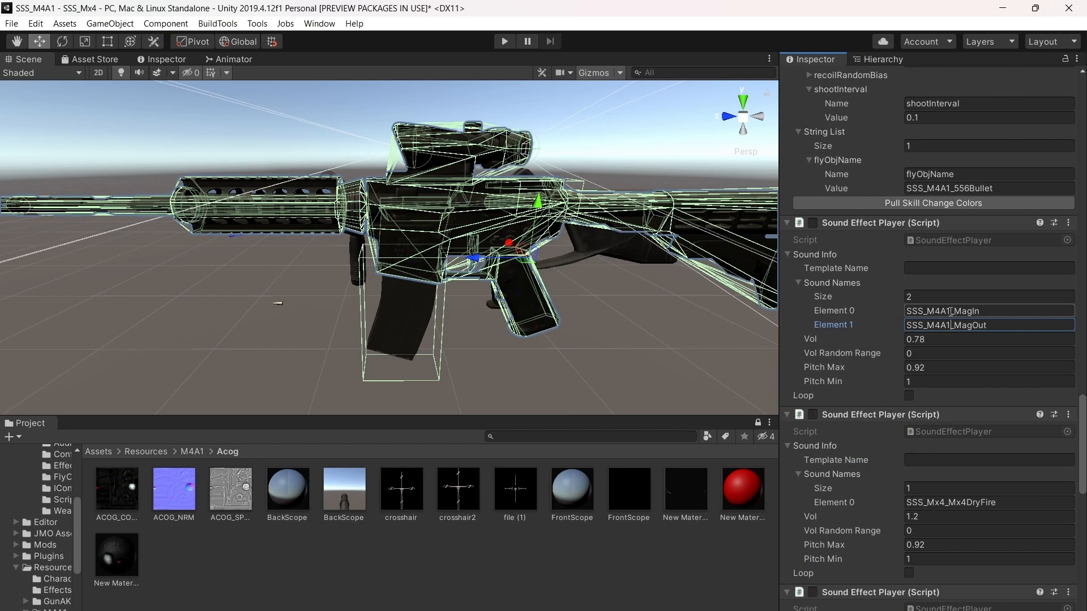
left_click_drag(951, 312, 927, 313)
key("ctrl+c")
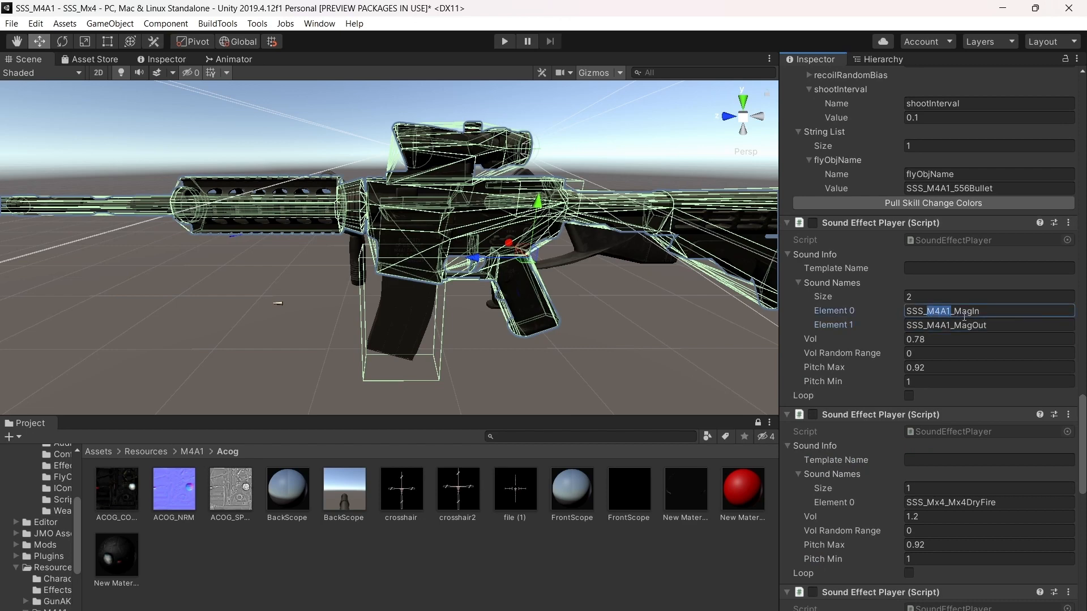
left_click(954, 312)
key("ctrl+v")
left_click(957, 327)
left_click(958, 327)
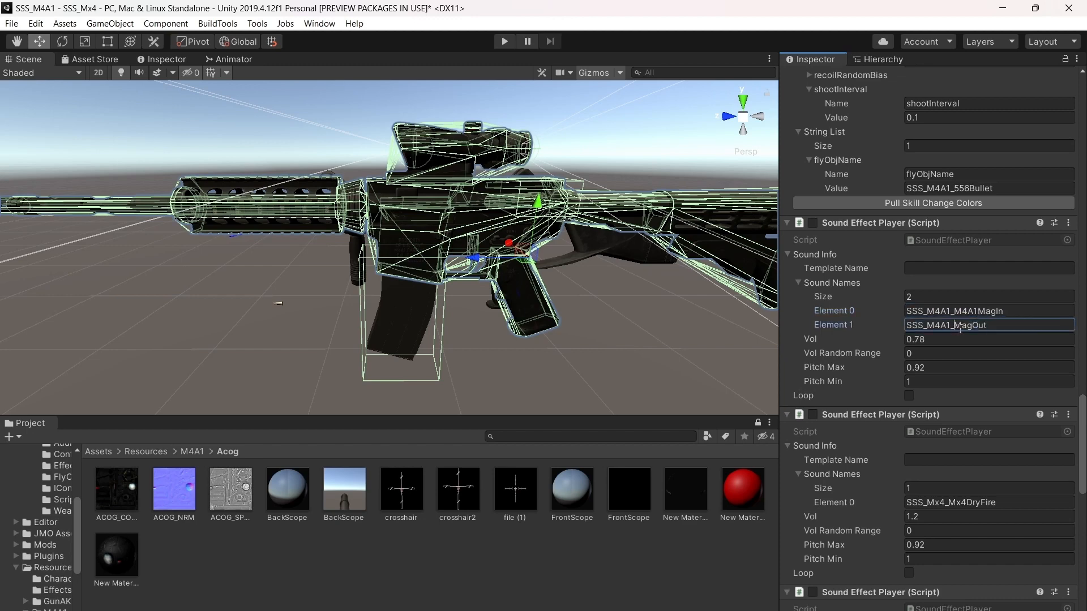
key("ctrl+v")
Rename the dry-fire sound reference in the second Sound Effect Player to SSS_M4A1_M4A1DryFire
left_click(953, 502)
left_click(954, 503)
left_click(965, 503)
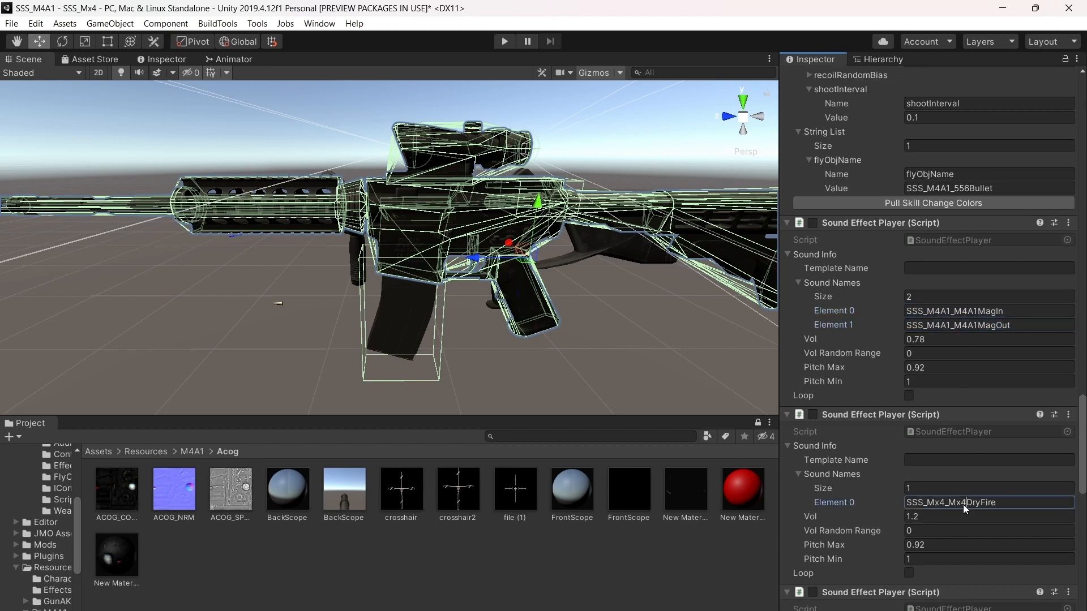
left_click_drag(965, 504, 949, 503)
key("ctrl+v")
key("ctrl+v")
Rename the firing sound reference in the third Sound Effect Player to SSS_M4A1_M4A1Fire
scroll(932, 506, "down", 8)
left_click(947, 425)
mouse_move(947, 426)
left_mouse_down()
mouse_move(929, 428)
mouse_move(966, 428)
mouse_move(952, 427)
left_mouse_up()
key("ctrl+v")
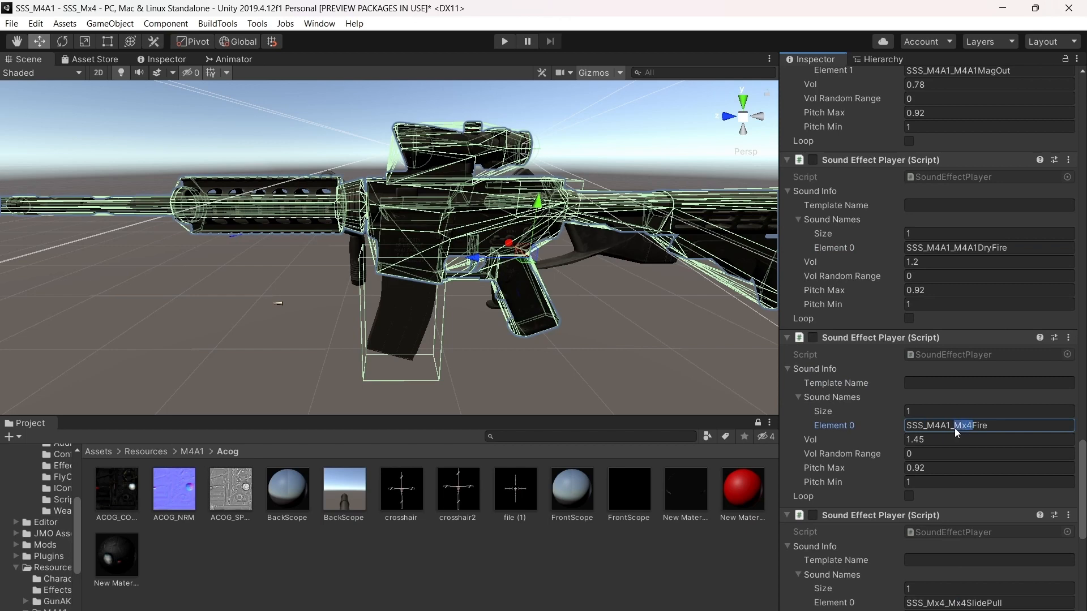
key("ctrl+v")
Rename the slide-pull sound reference in its Sound Effect Player to SSS_M4A1_M4A1SlidePull
scroll(945, 476, "down", 7)
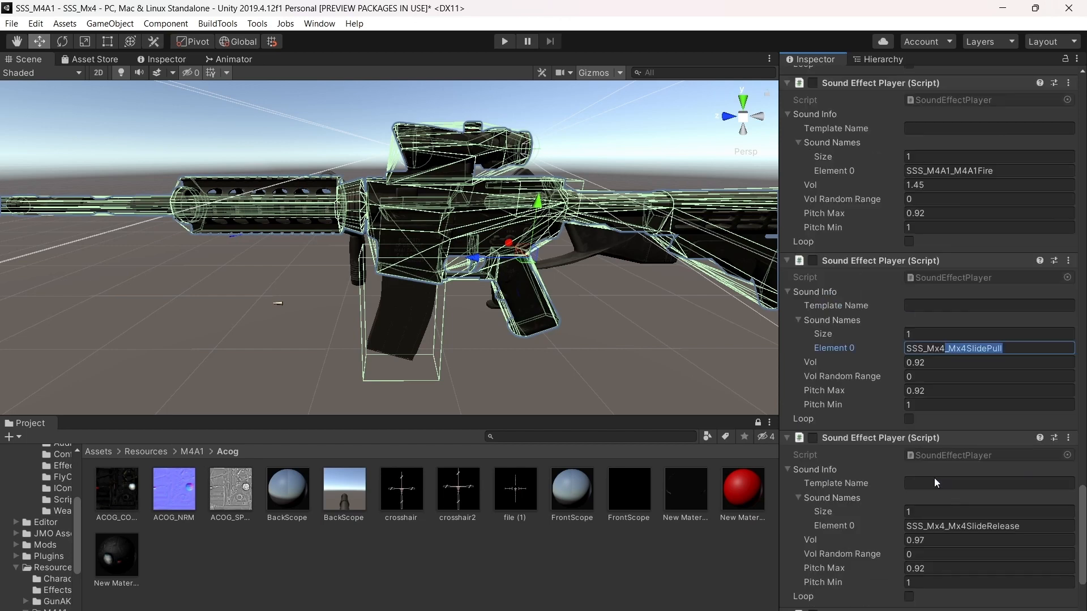
left_click(944, 349)
mouse_move(945, 349)
left_mouse_down()
mouse_move(925, 349)
mouse_move(953, 350)
left_mouse_up()
key("ctrl+v")
key("ctrl+v")
Rename the slide-release sound reference in its Sound Effect Player to SSS_M4A1_M4A1SlideRelease
scroll(960, 352, "down", 3)
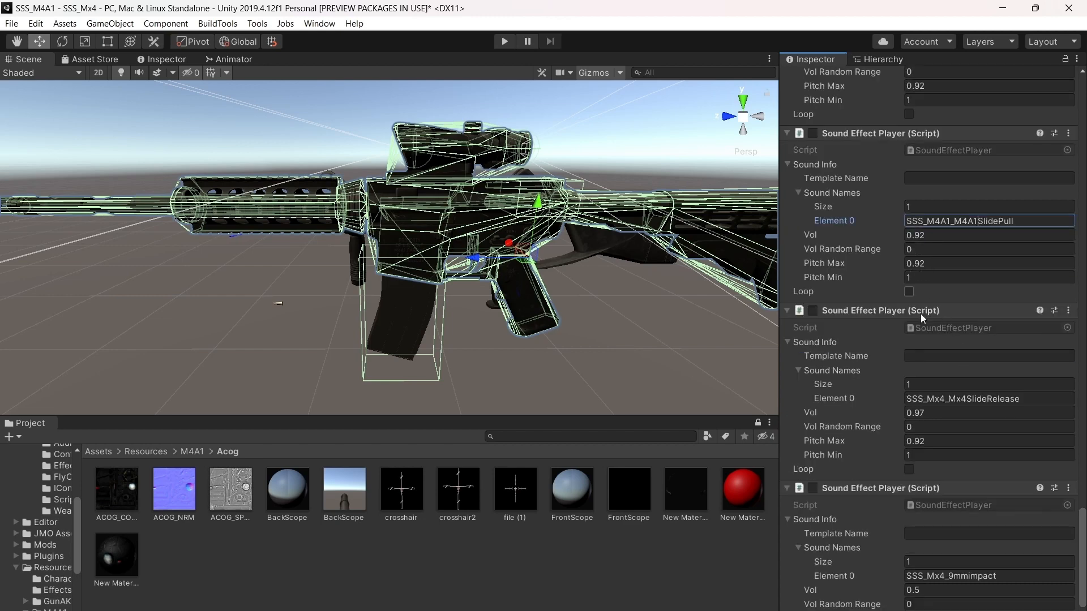
left_click(947, 400)
mouse_move(947, 399)
left_mouse_down()
mouse_move(926, 399)
mouse_move(954, 399)
left_mouse_up()
key("ctrl+v")
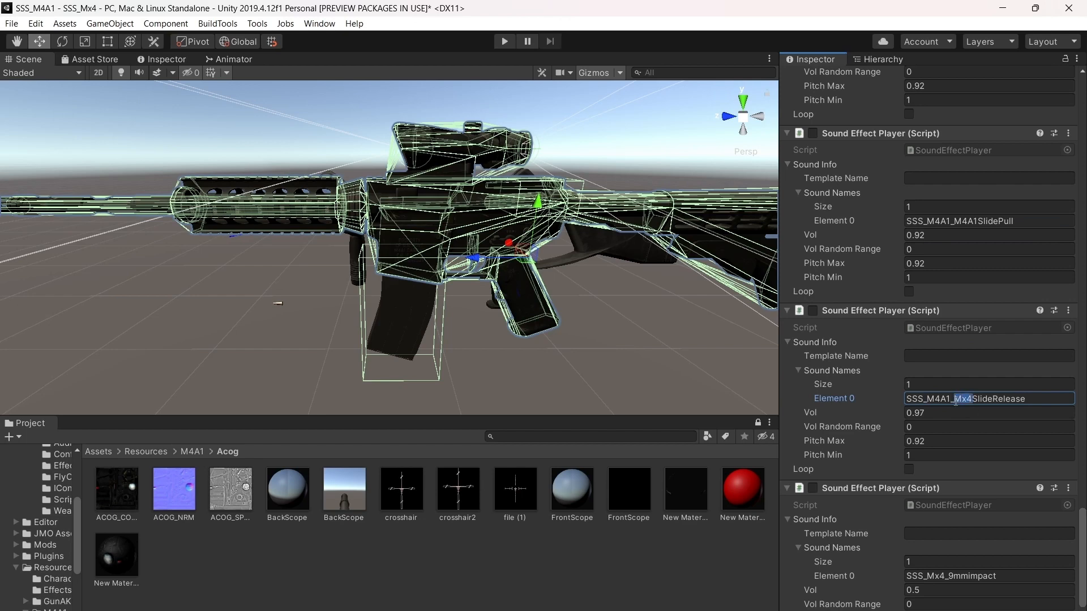
key("ctrl+v")
left_click(930, 441)
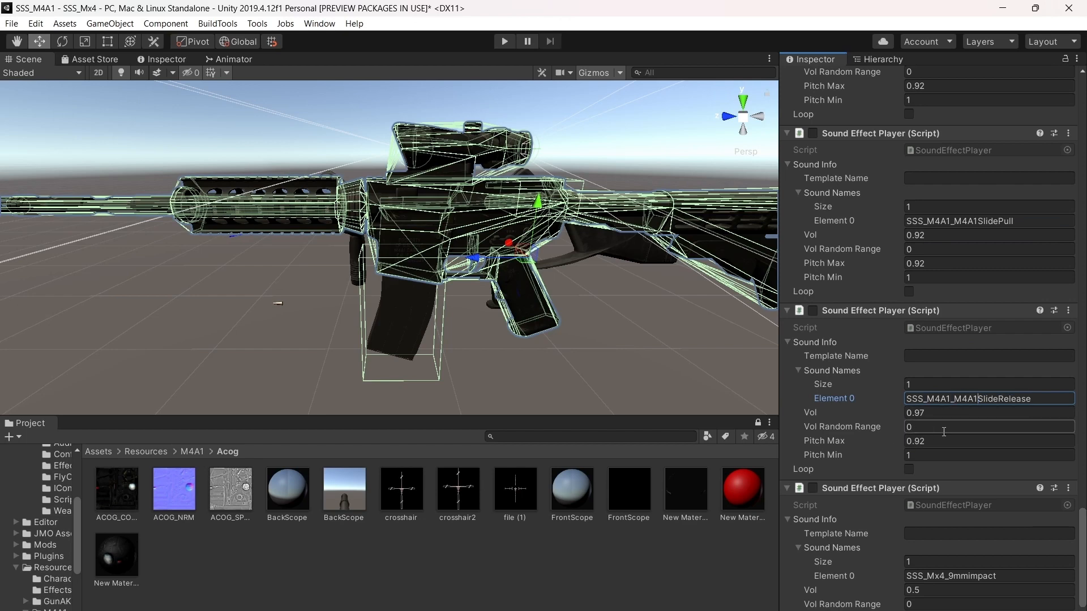
Change the impact sound reference in the last Sound Effect Player to SSS_M4A1_9mmimpact
scroll(944, 432, "down", 3)
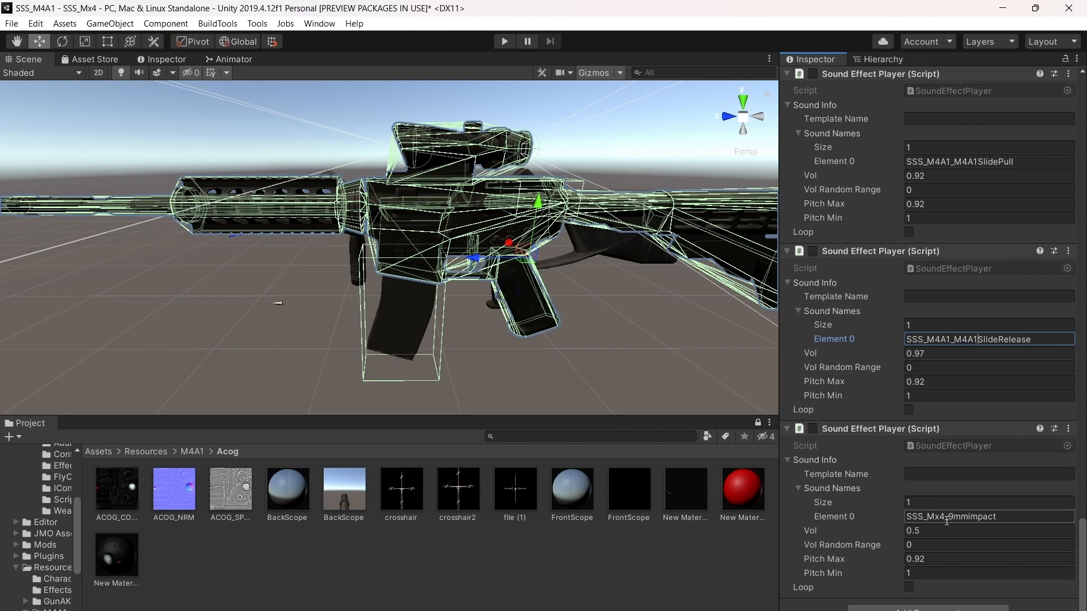
left_click_drag(946, 517, 933, 517)
type("4A1")
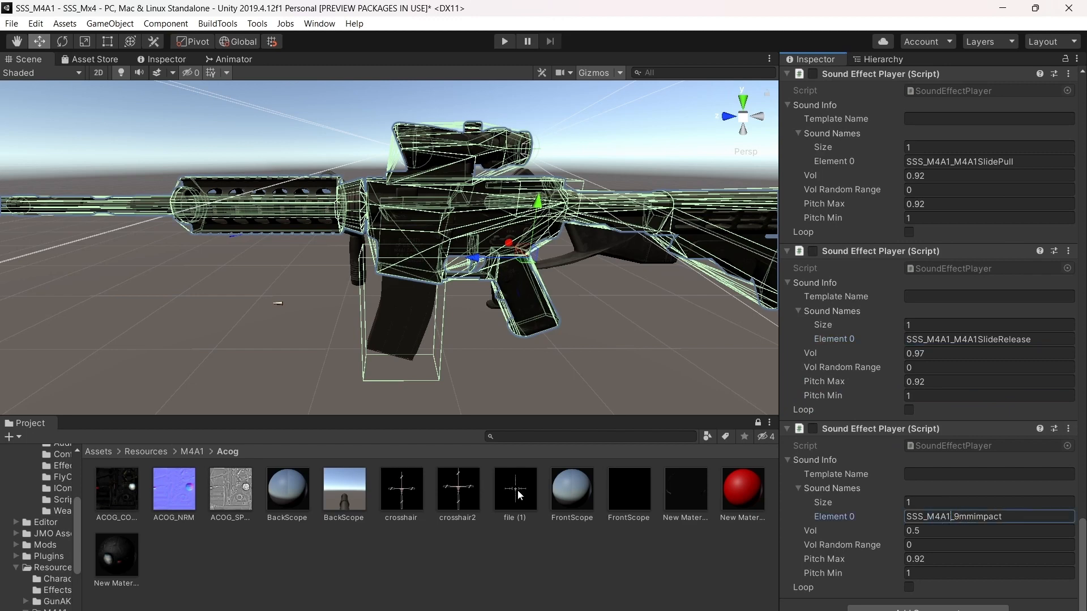
Open the Audio folder under Build/M4A1 and check the name of the 5.56 case impact clip
left_click(98, 451)
double_click(179, 495)
double_click(172, 494)
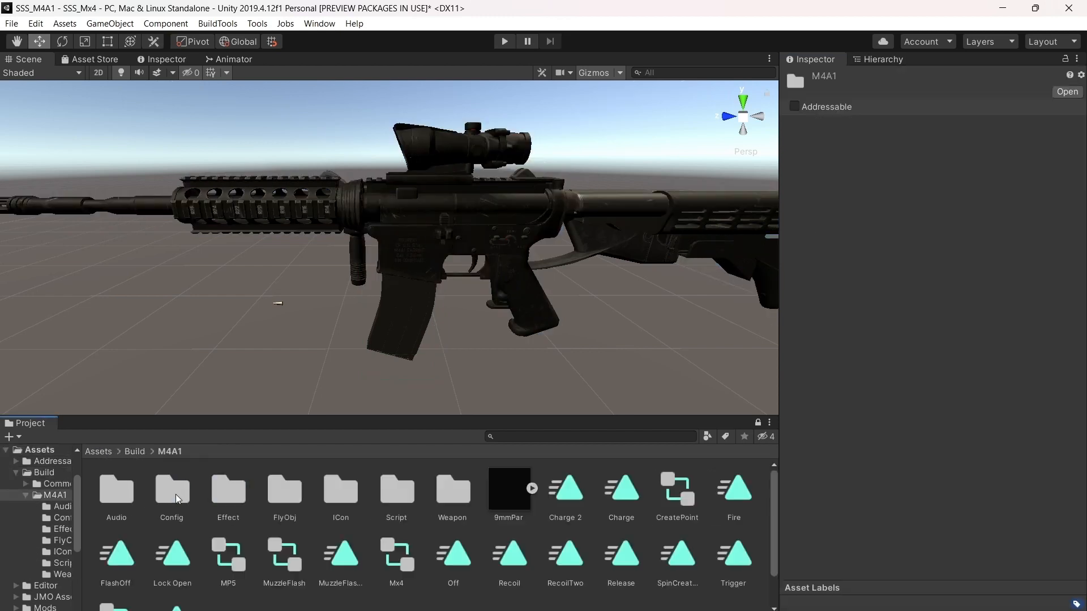
double_click(113, 497)
left_click(168, 501)
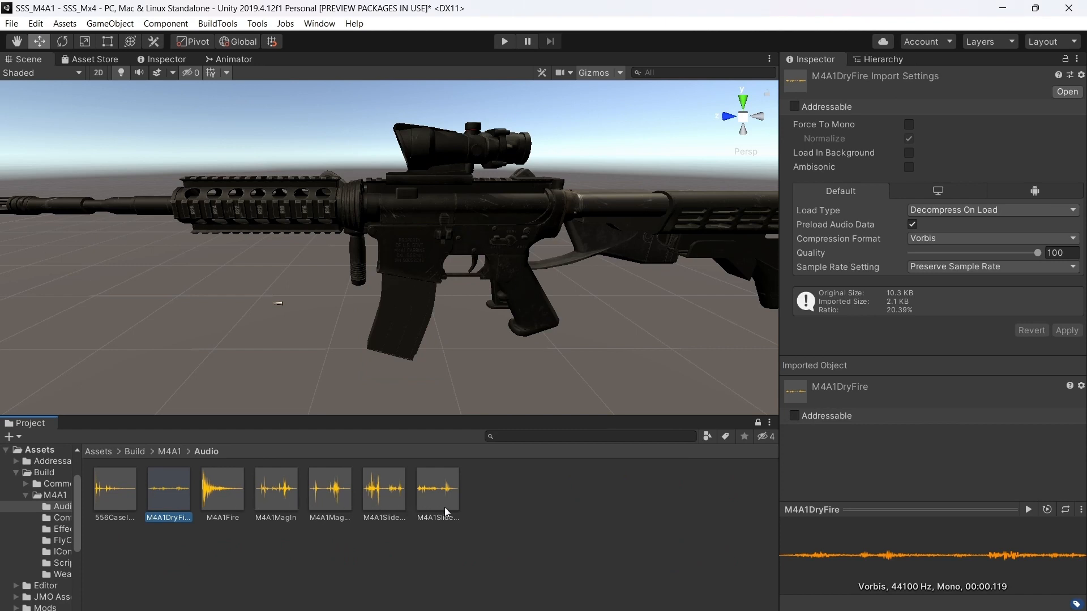
left_click(126, 500)
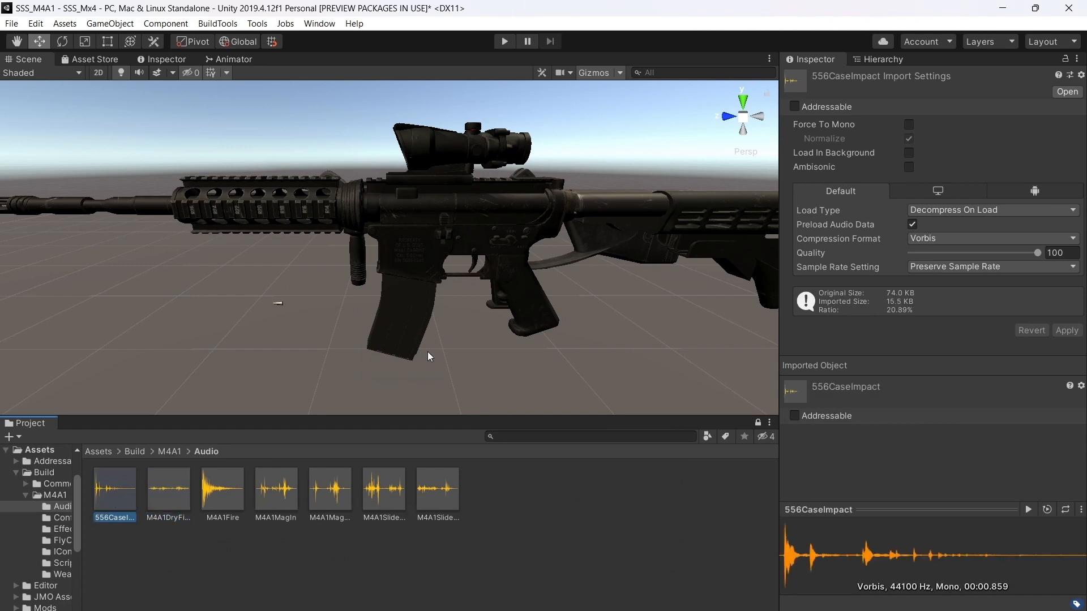
Reselect the M4A1 object and rename the sound reference in its last Sound Effect Player to SSS_M4A1_556CaseImpact
left_click(872, 59)
left_click(851, 189)
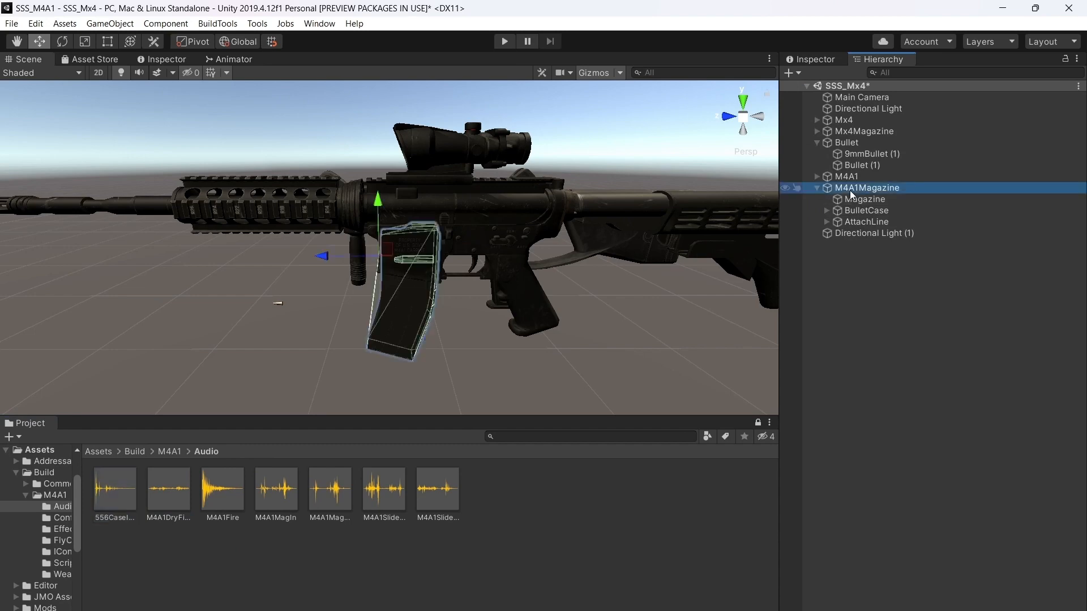
left_click(848, 176)
left_click(831, 58)
scroll(912, 380, "down", 15)
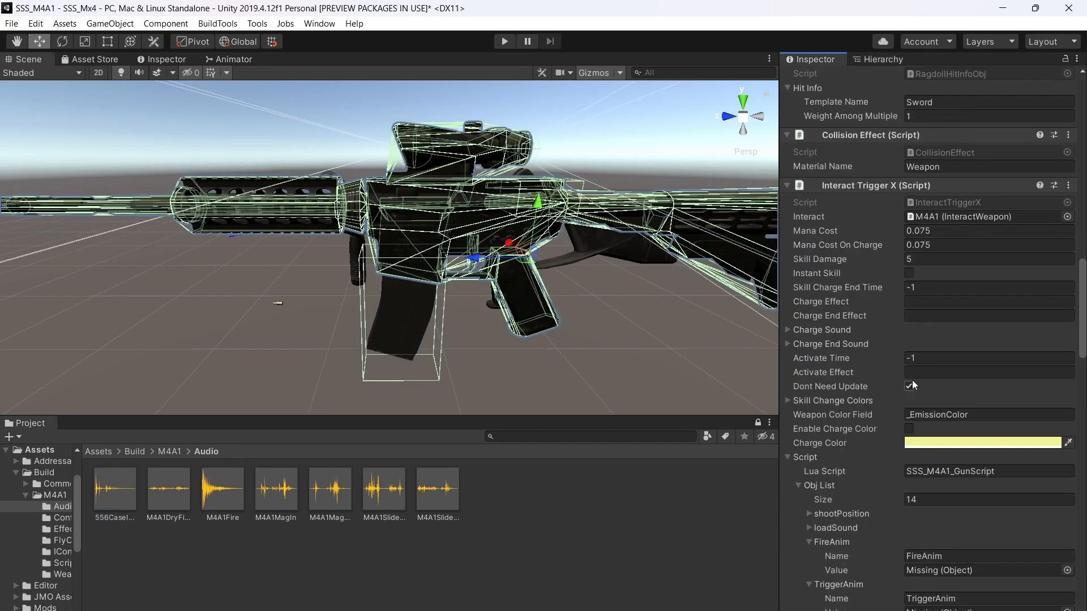
scroll(914, 381, "down", 15)
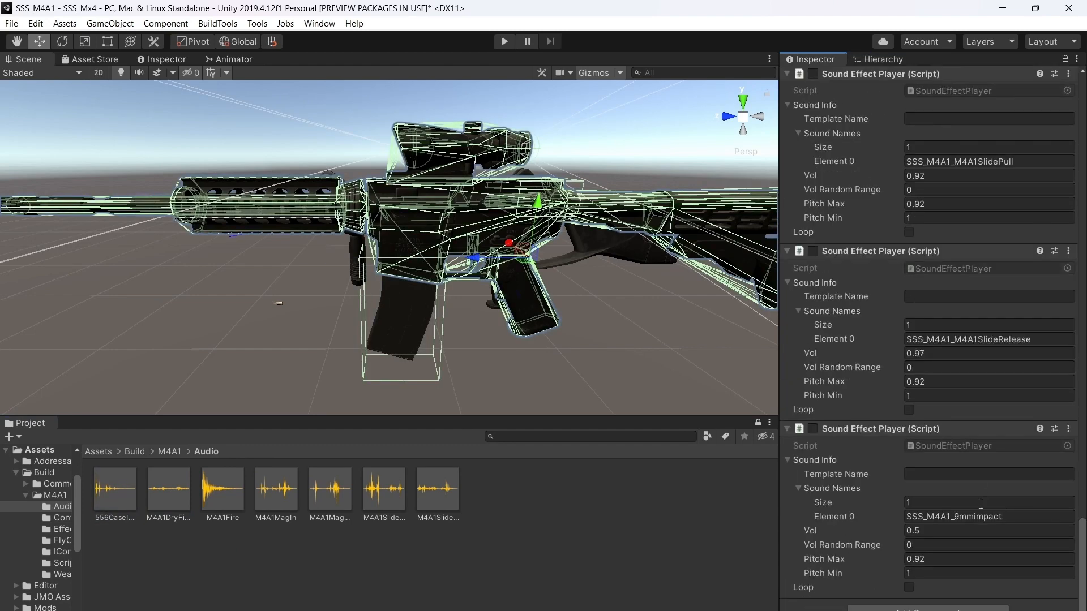
left_click(977, 517)
left_click_drag(975, 517, 959, 519)
type("556Ca")
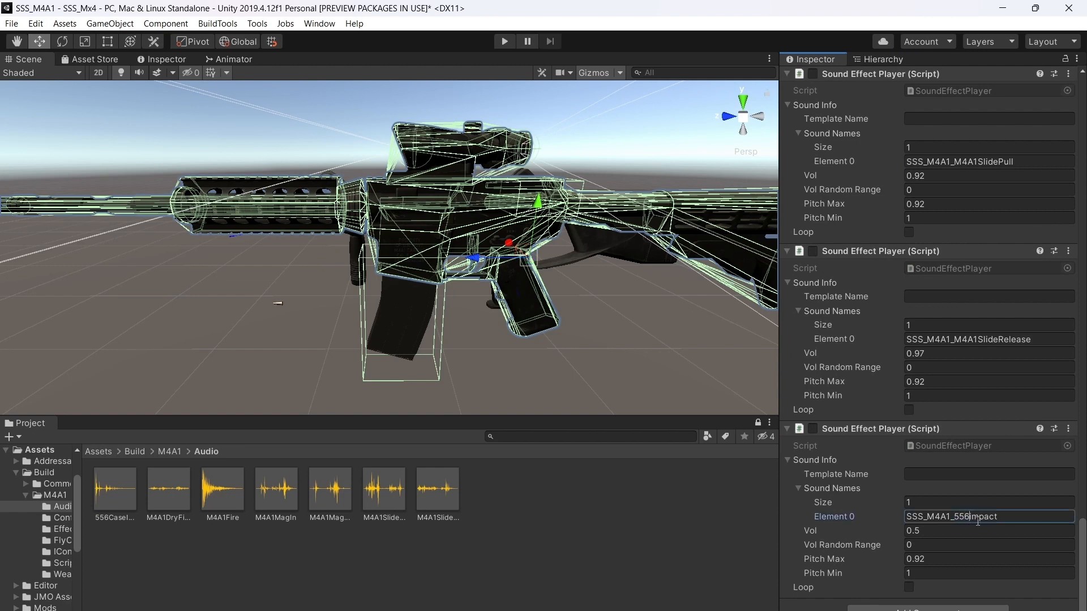
type("se")
key("Delete")
type("I")
key("Tab")
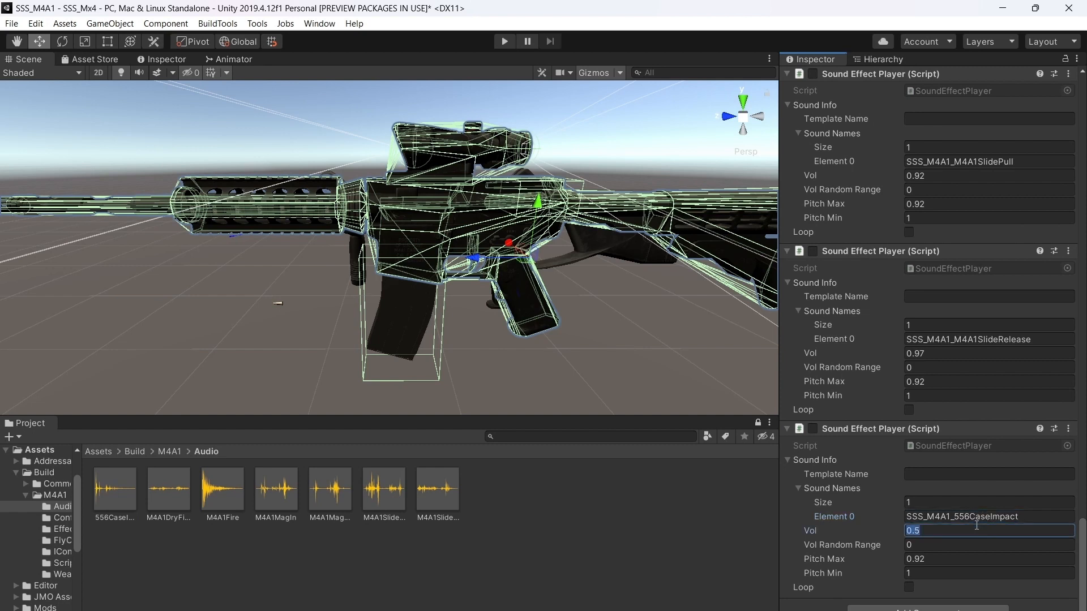
Set the volume of the case impact sound to 0.5556 and of the M4A1Fire sound to 1.55
left_click(953, 532)
type("556")
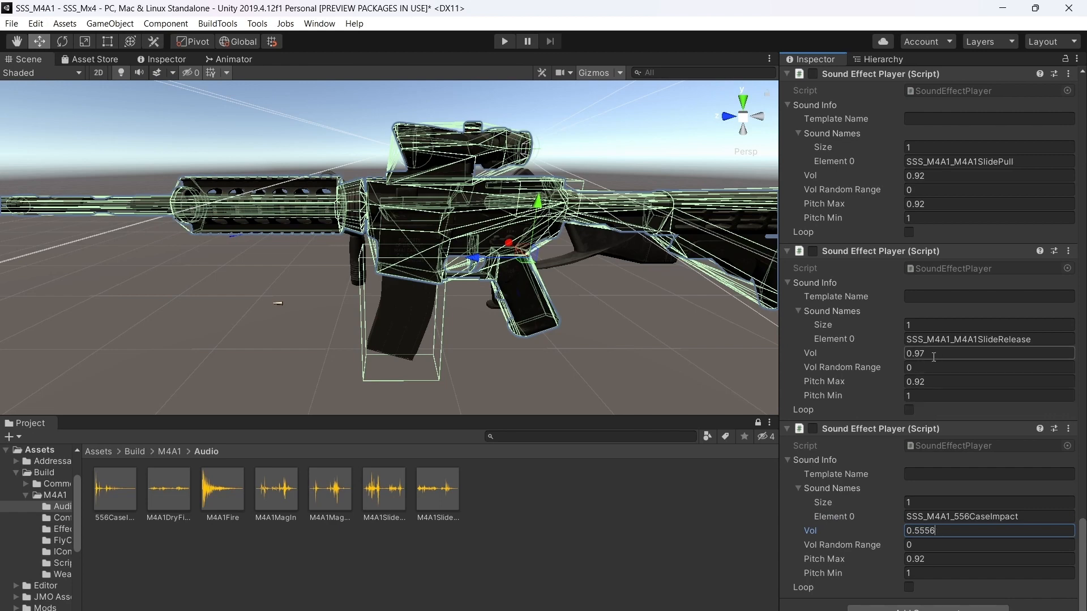
scroll(928, 355, "up", 10)
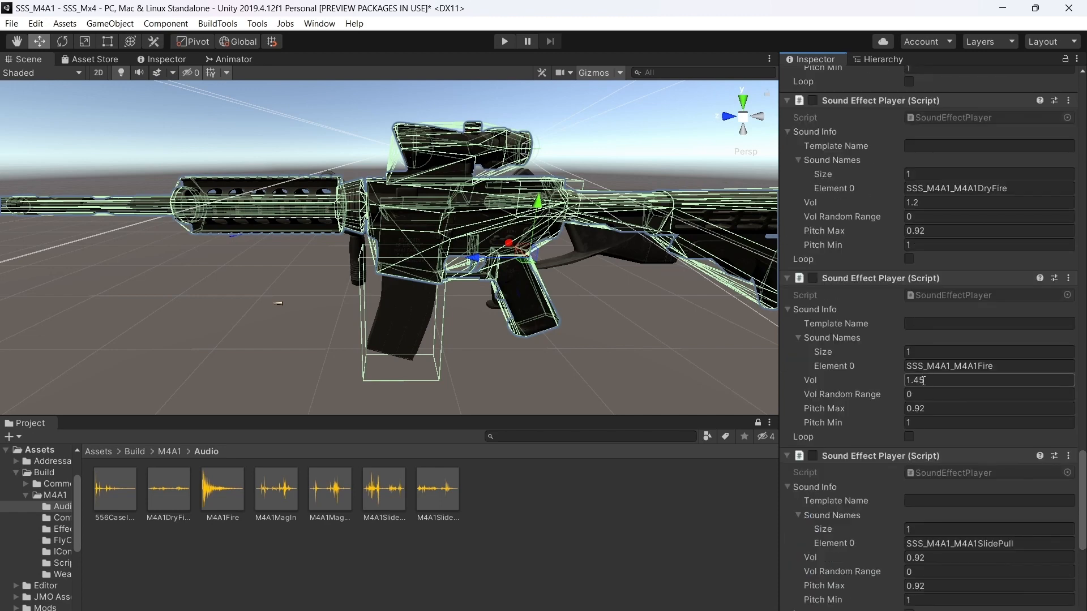
left_click_drag(926, 380, 914, 380)
type("55")
Set the volume of the M4A1DryFire sound to 1 and of the magazine in/out sounds to 0.85
scroll(952, 340, "up", 5)
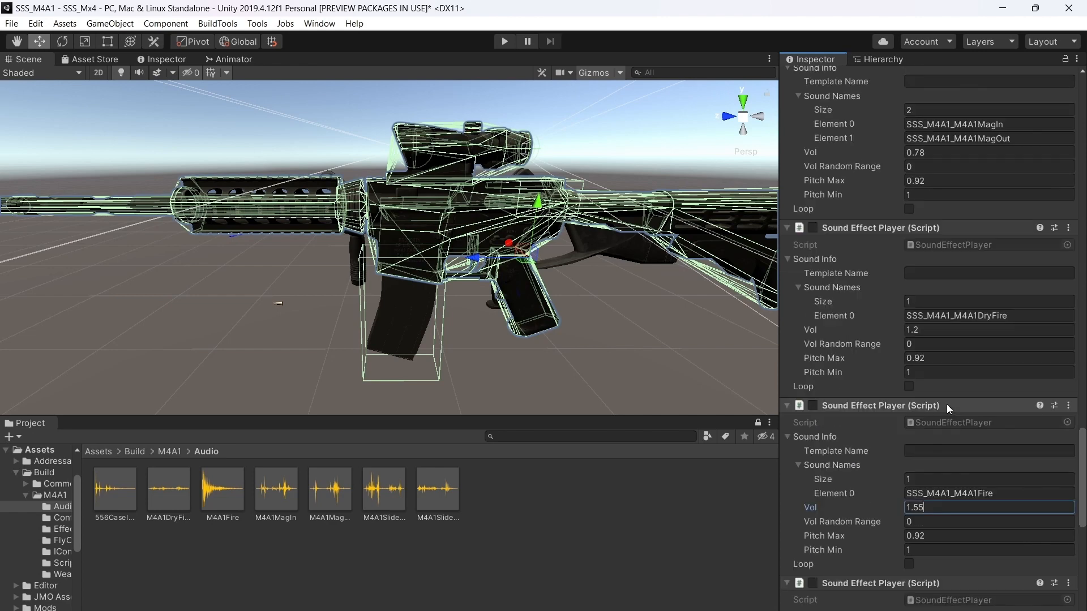
left_click(917, 330)
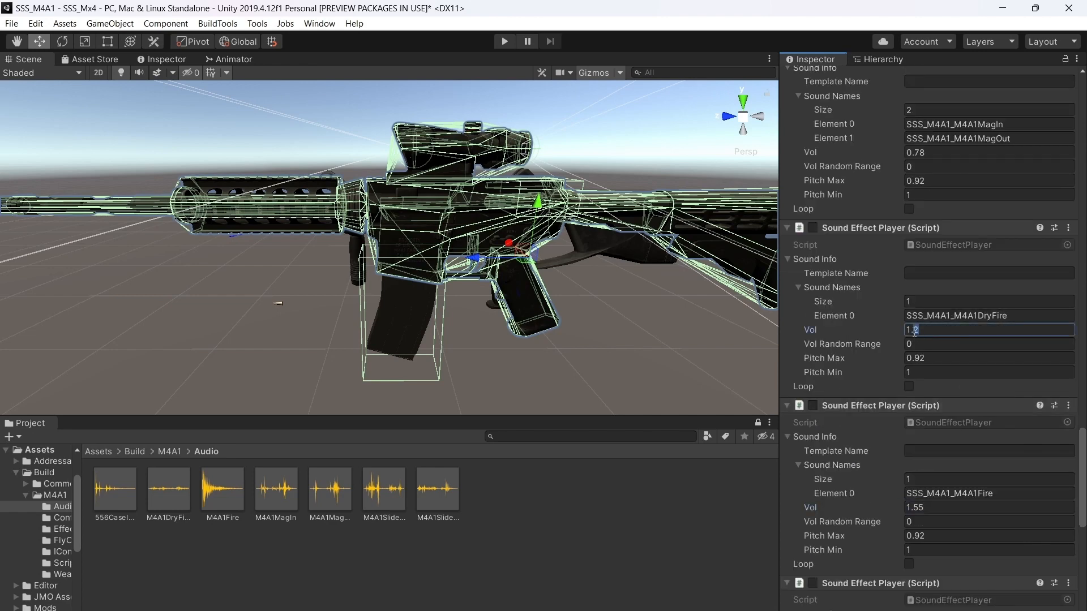
type("0")
scroll(934, 345, "up", 5)
left_click(948, 279)
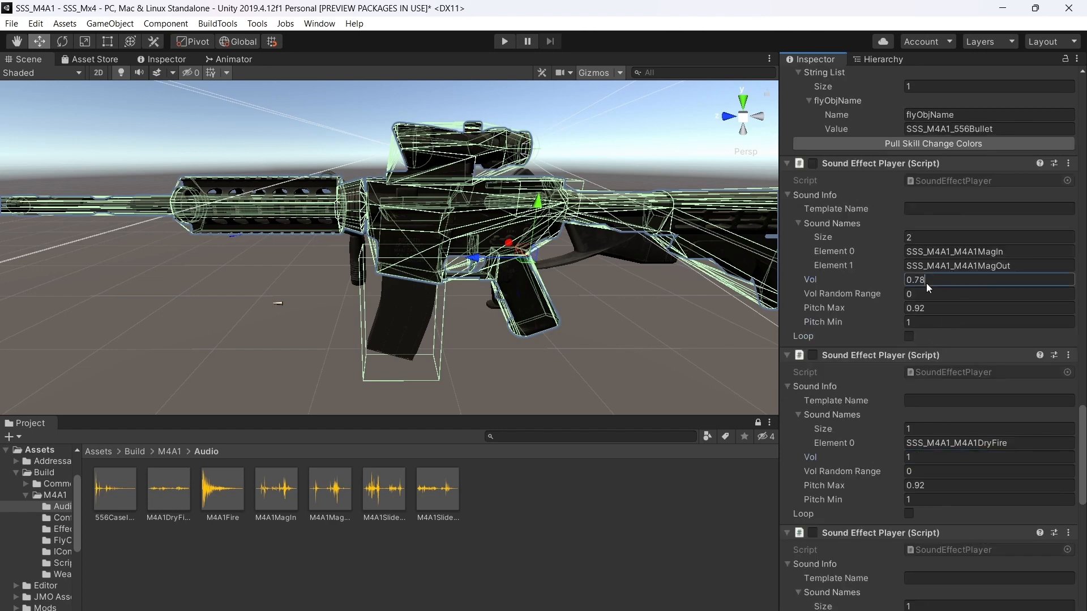
type("85")
Save the scene with the updated M4A1 sound settings
scroll(944, 306, "up", 10)
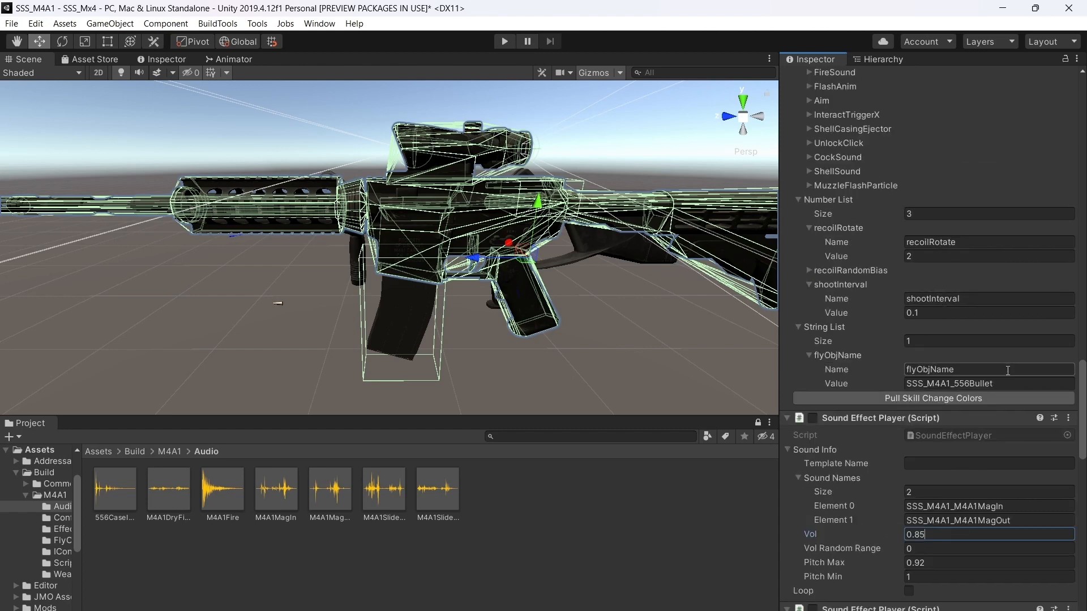
scroll(1008, 370, "up", 15)
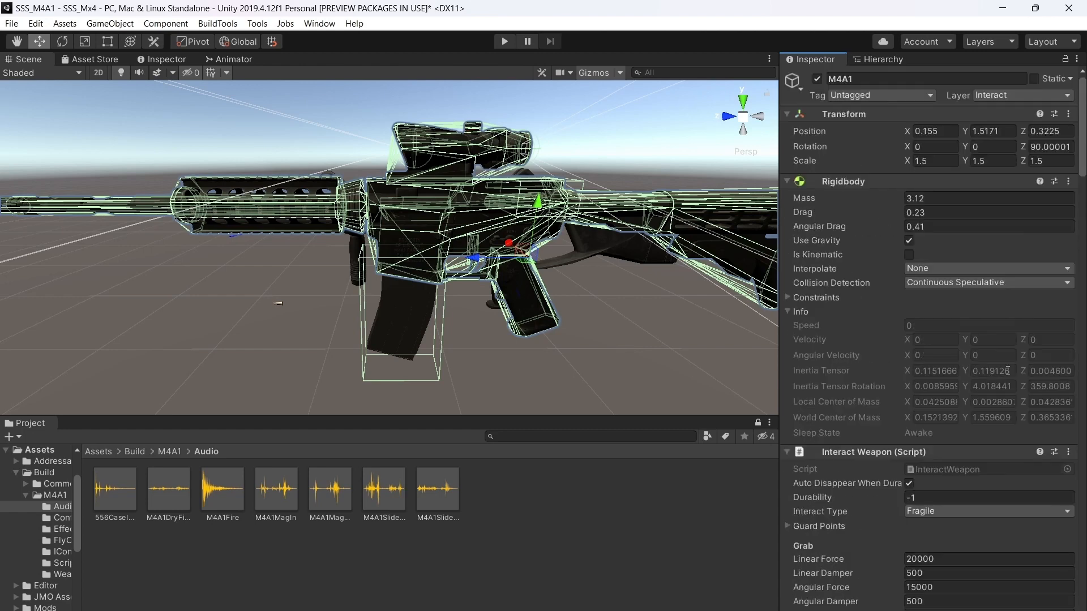
left_click(13, 24)
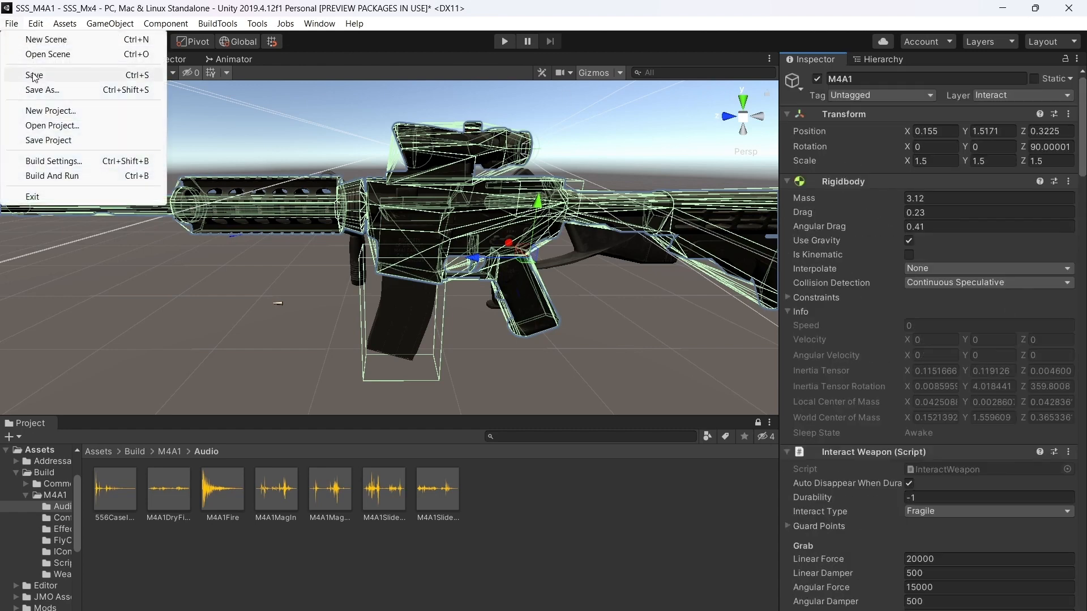
left_click(20, 74)
Select the BulletCase inside M4A1Magazine's Bullets group and raise it to the open top of the magazine
left_click(888, 58)
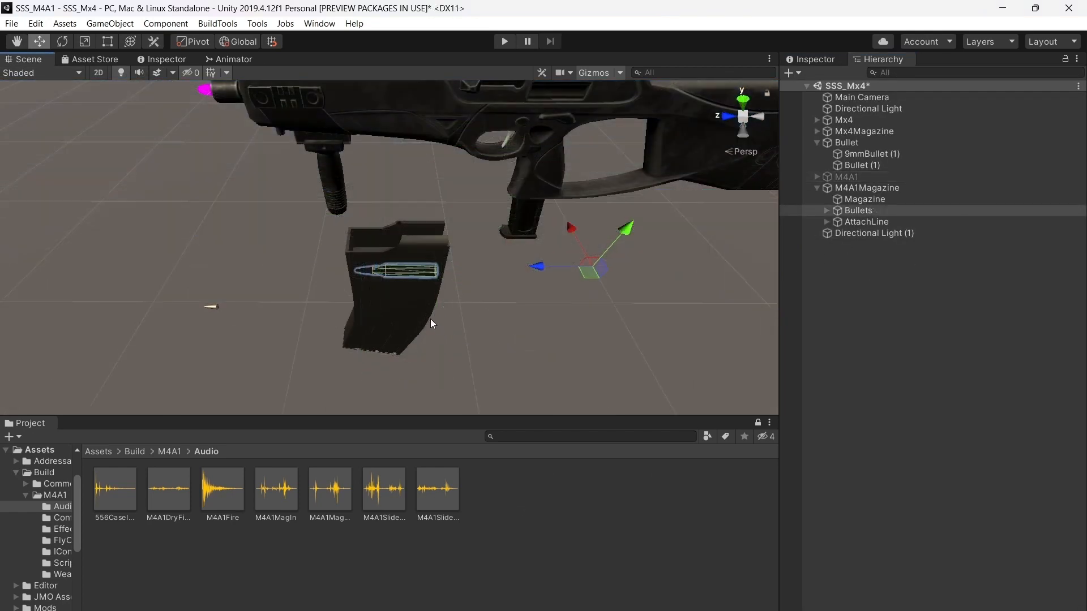
left_click_drag(430, 319, 496, 277, "alt")
scroll(542, 347, "up", 3)
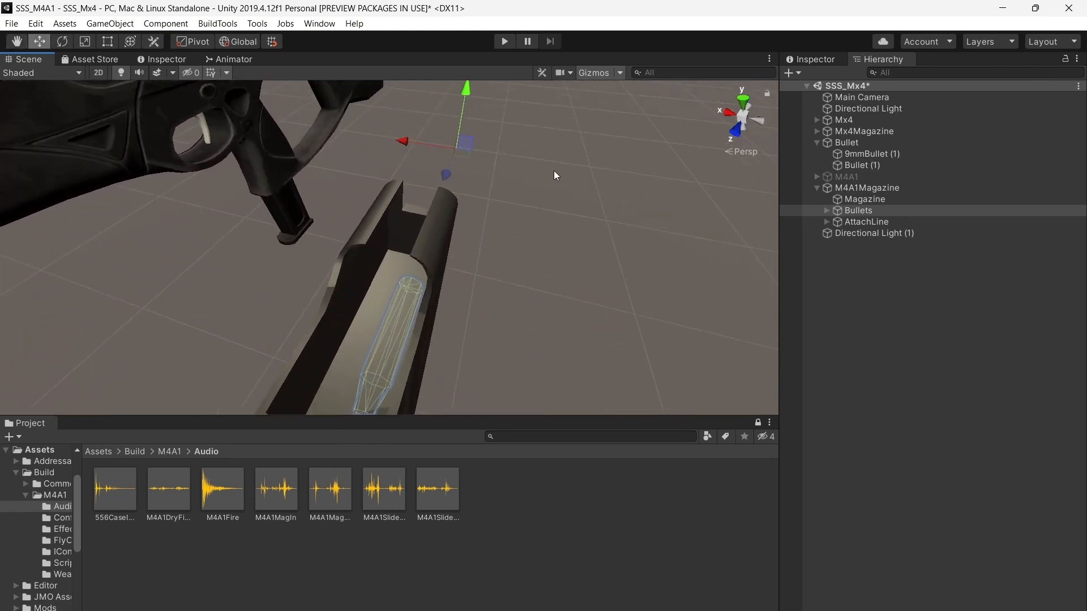
left_click(825, 210)
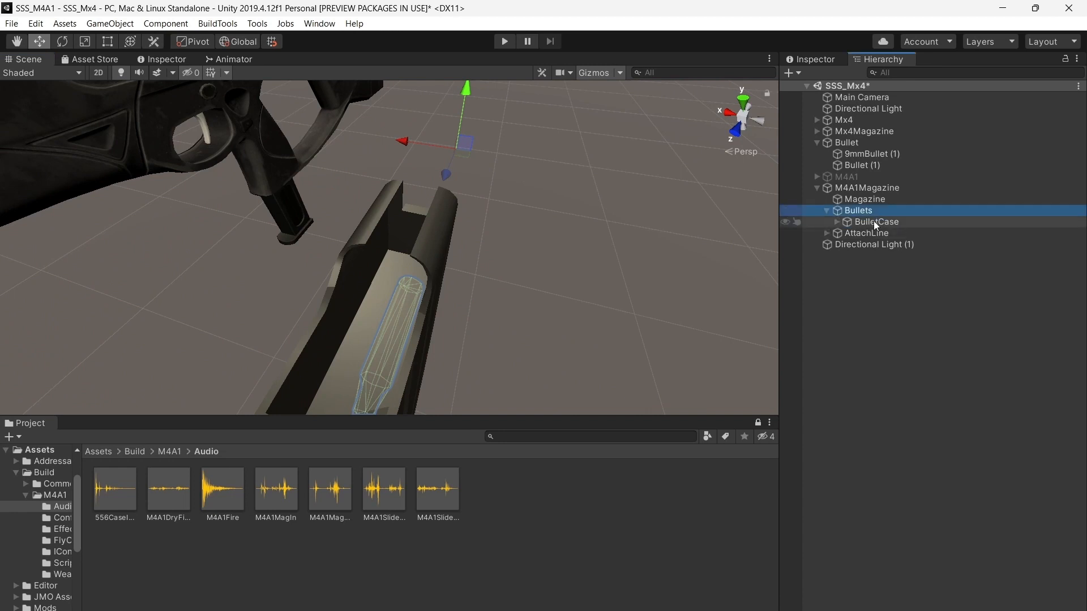
left_click(874, 221)
key("f")
left_click_drag(633, 250, 624, 182, "alt")
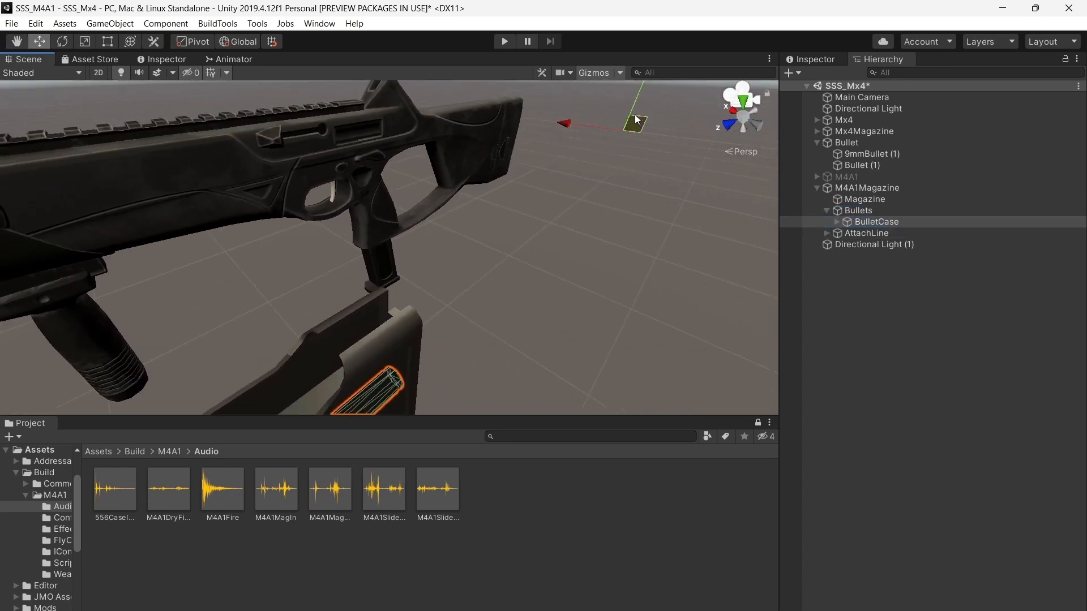
left_click_drag(632, 110, 630, 93)
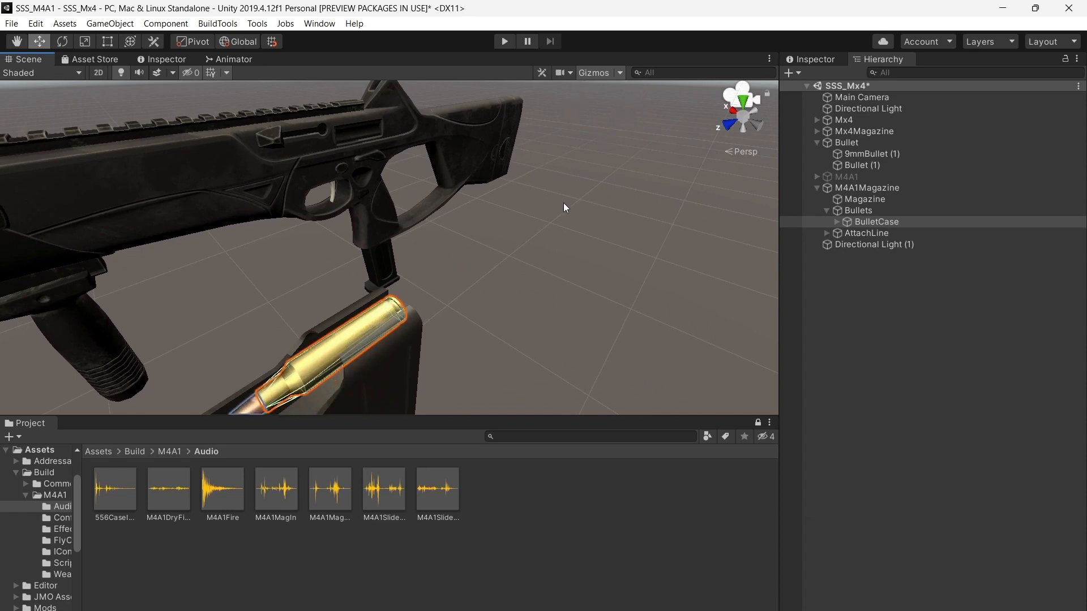
Nudge the BulletCase sideways along its red axis and fine-tune its height in the magazine opening
left_click_drag(563, 202, 593, 184, "alt")
right_click_drag(593, 185, 599, 202)
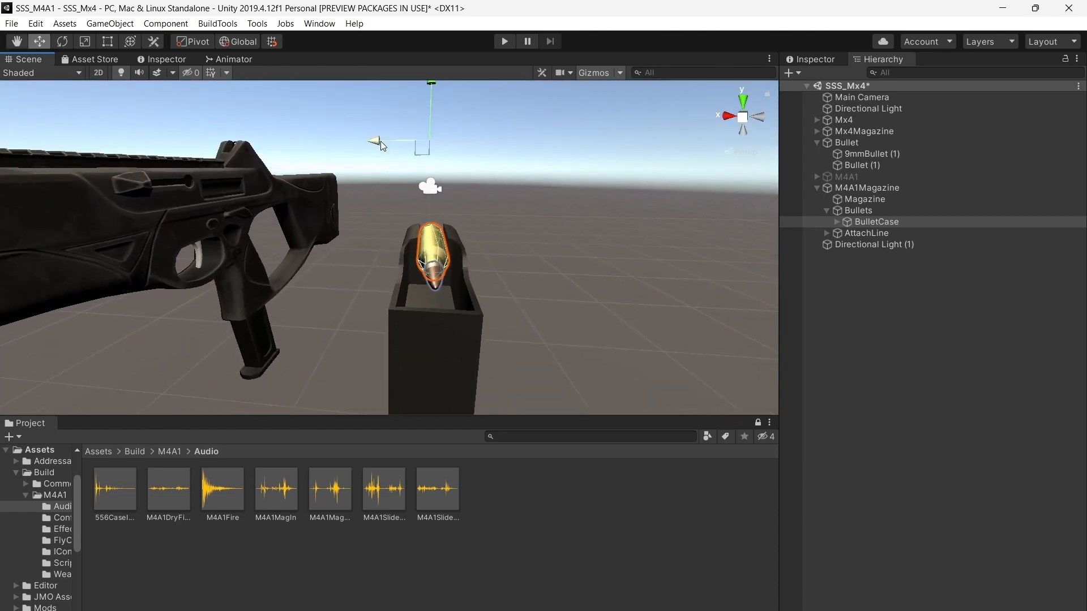
left_click_drag(381, 146, 379, 146)
scroll(443, 226, "up", 6)
right_click_drag(387, 145, 627, 77)
scroll(519, 215, "up", 3)
scroll(515, 216, "down", 2)
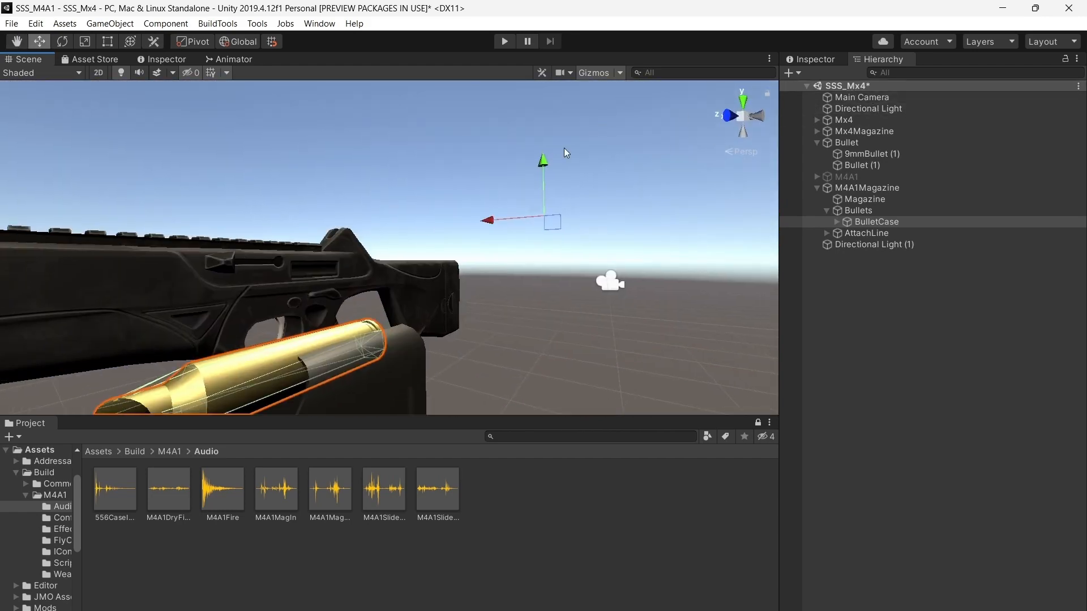
left_click_drag(549, 155, 549, 158)
key("a")
right_click_drag(470, 249, 490, 141)
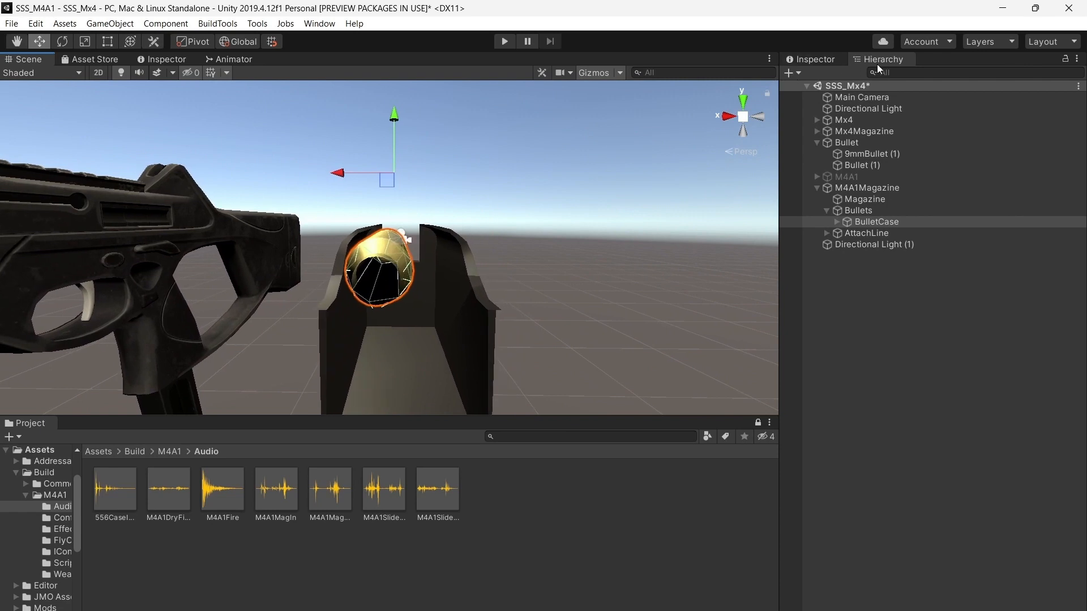
Set the BulletCase's Y position to 0.1122
left_click(825, 60)
left_click(998, 132)
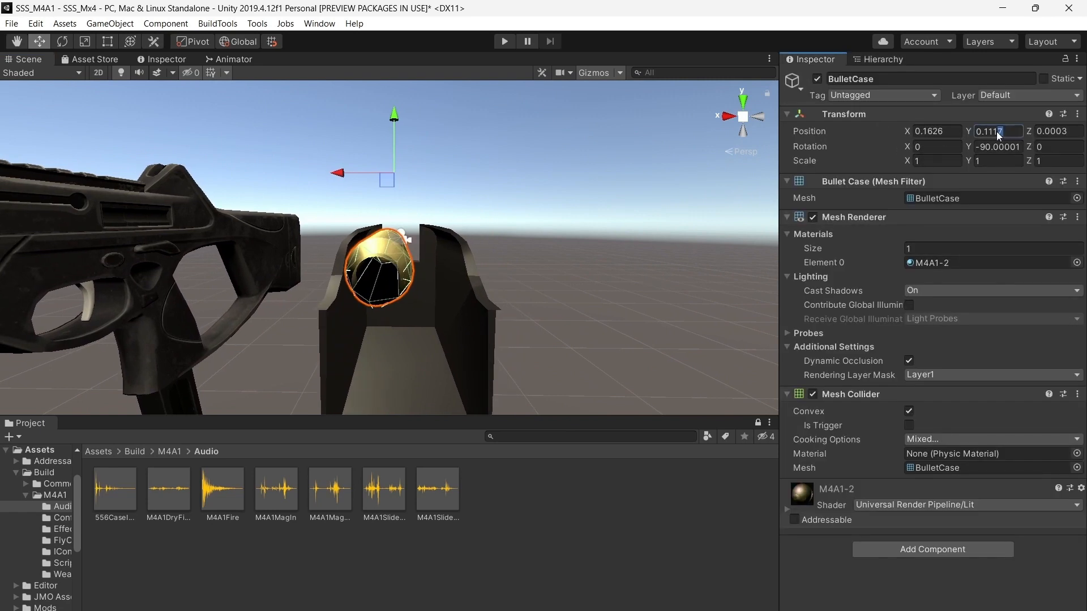
type("9")
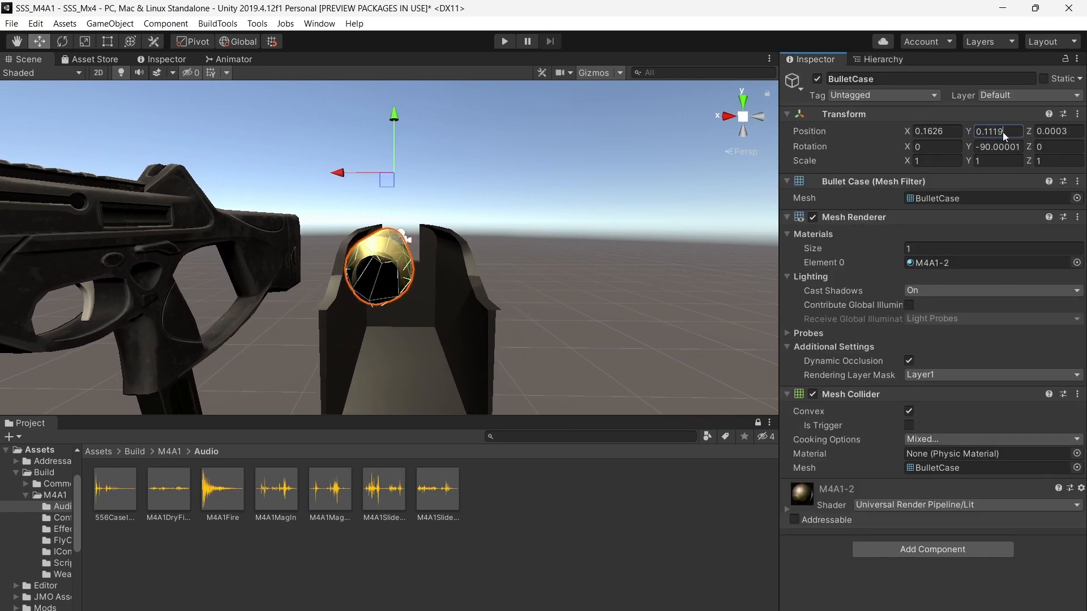
key("BackSpace")
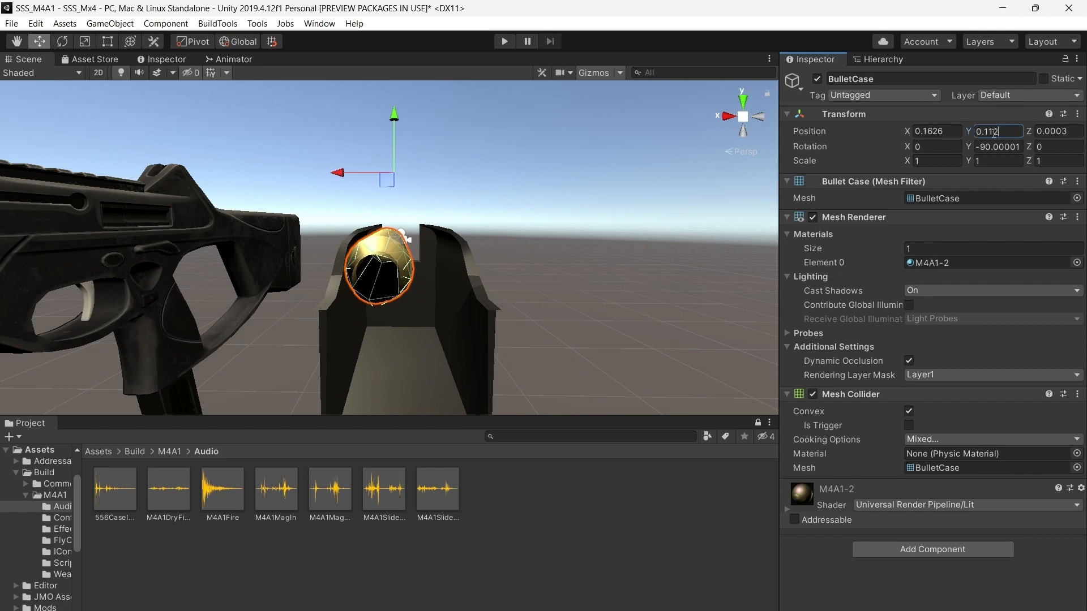
type("22")
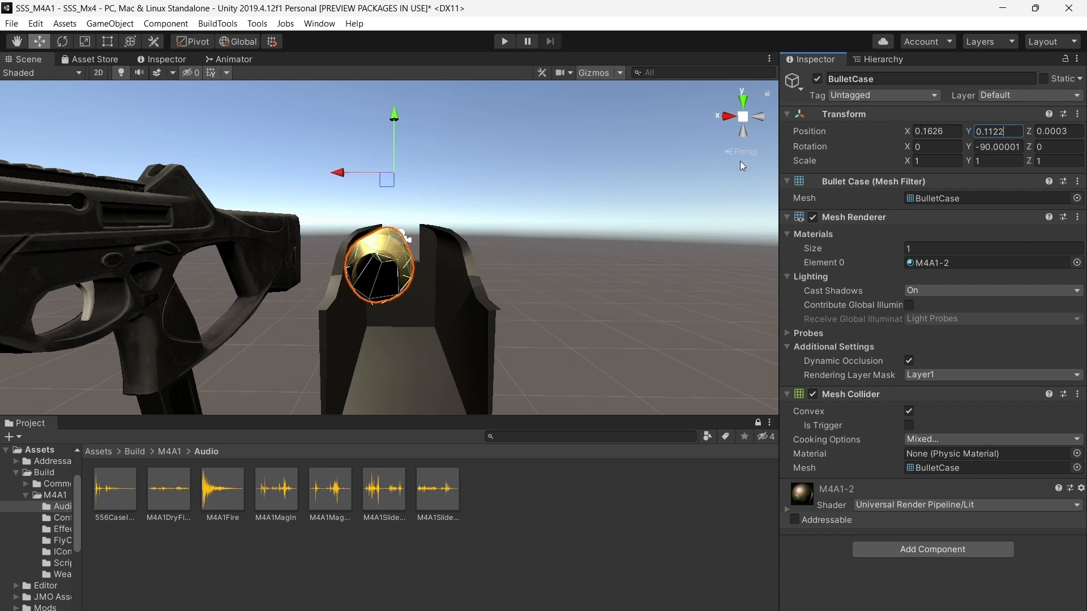
Undo the trial sideways shift of the BulletCase and set its Z position to 0.0007
left_click_drag(342, 175, 338, 178)
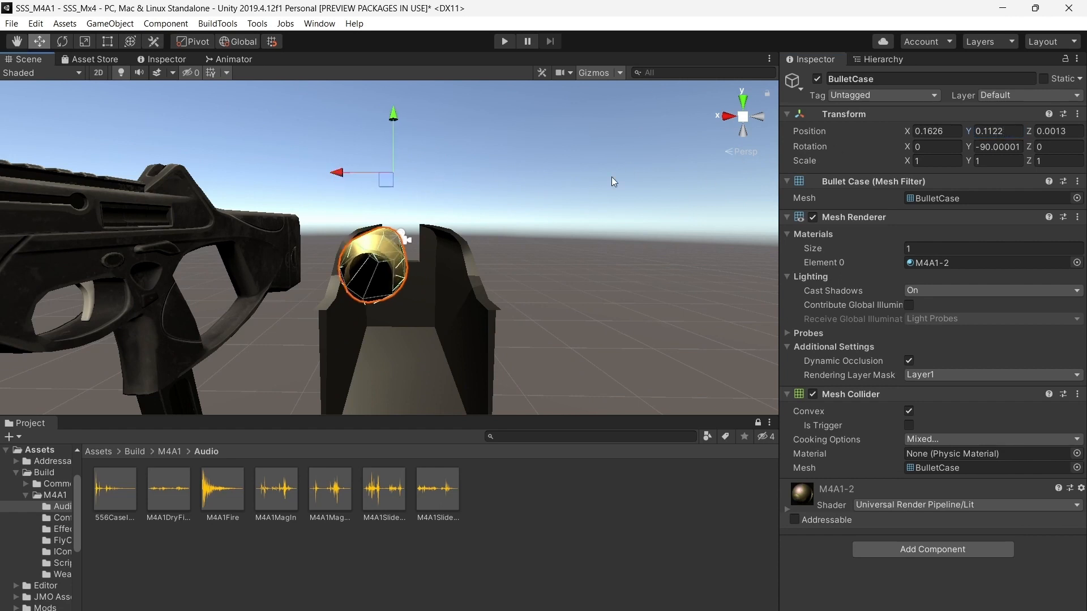
key("ctrl+z")
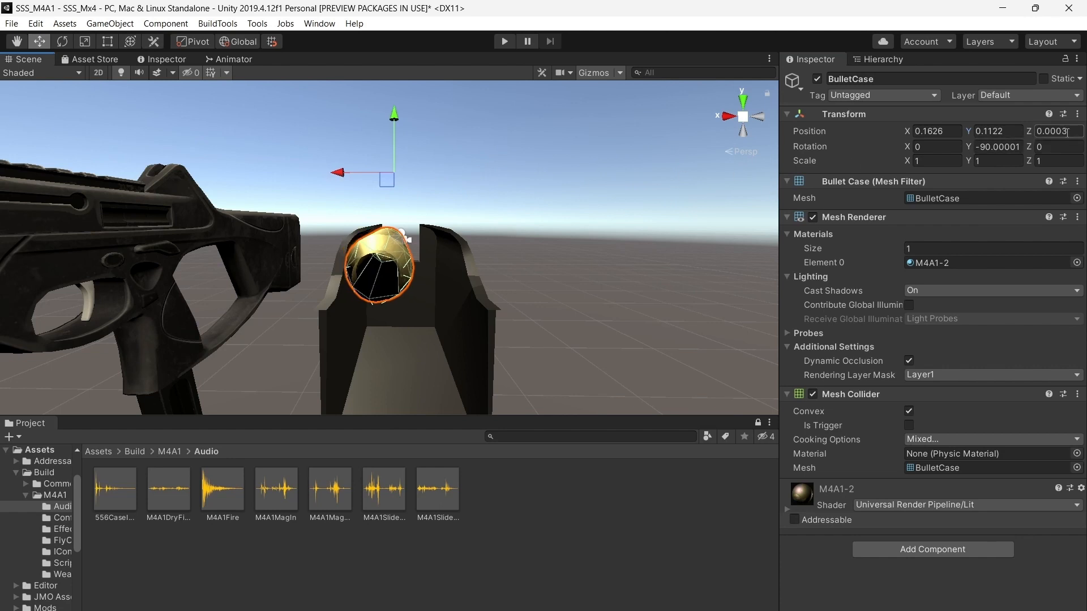
left_click(1064, 132)
type("7")
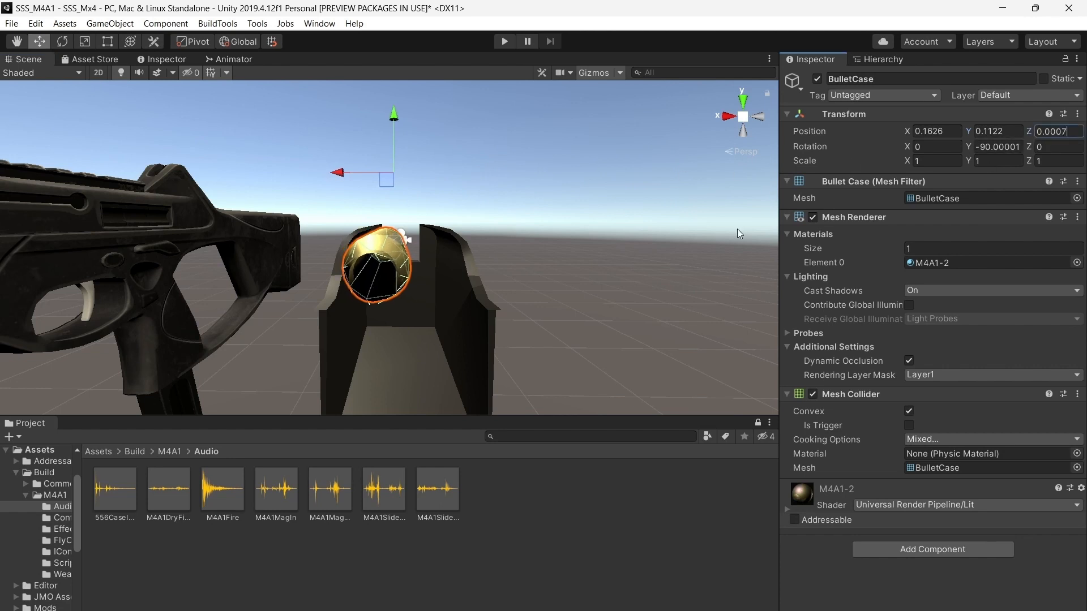
Duplicate the BulletCase inside the Bullets group of M4A1Magazine
right_click_drag(561, 258, 623, 238)
key("a")
key("d")
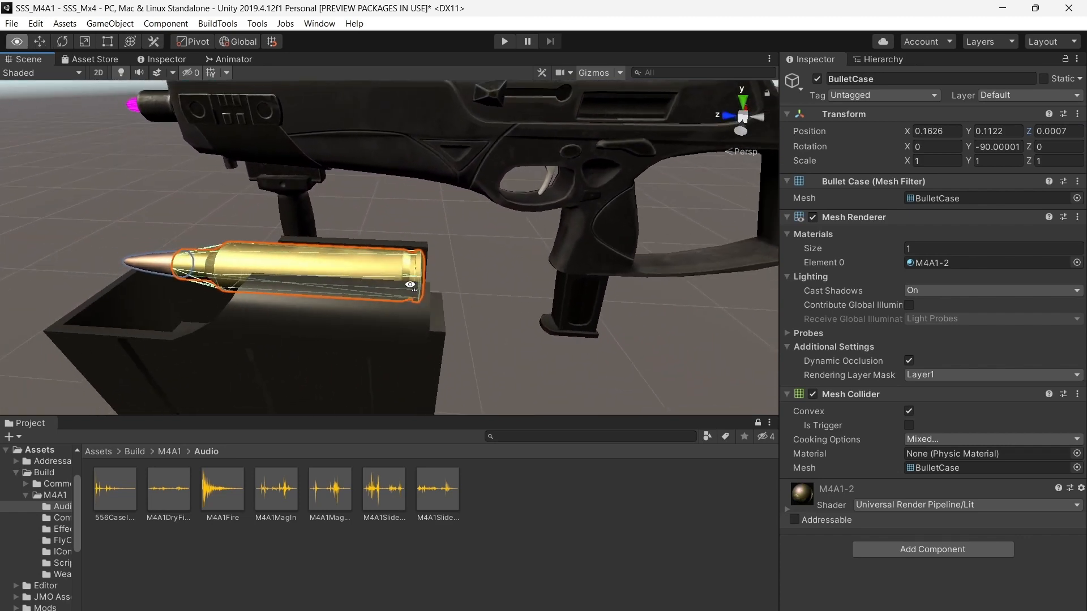
left_click(883, 59)
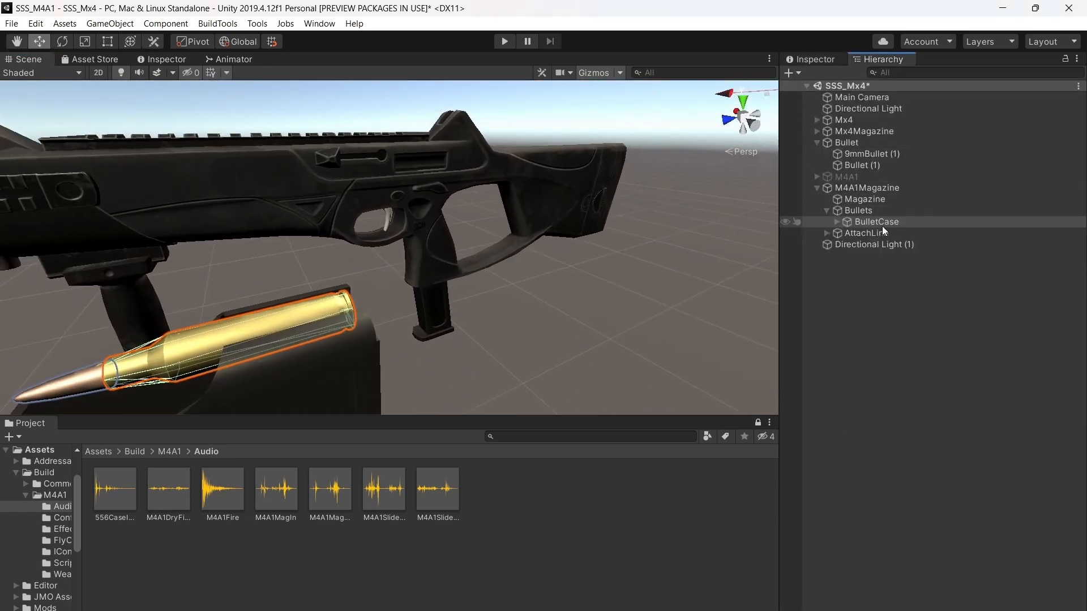
key("ctrl+d")
right_click_drag(566, 266, 596, 237)
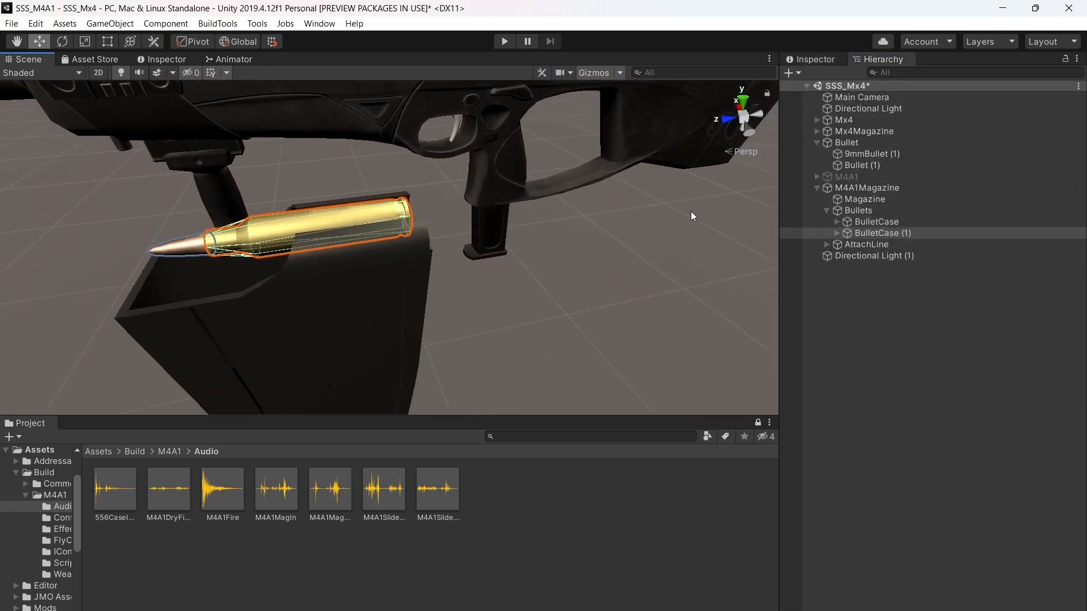
right_click_drag(691, 212, 844, 45)
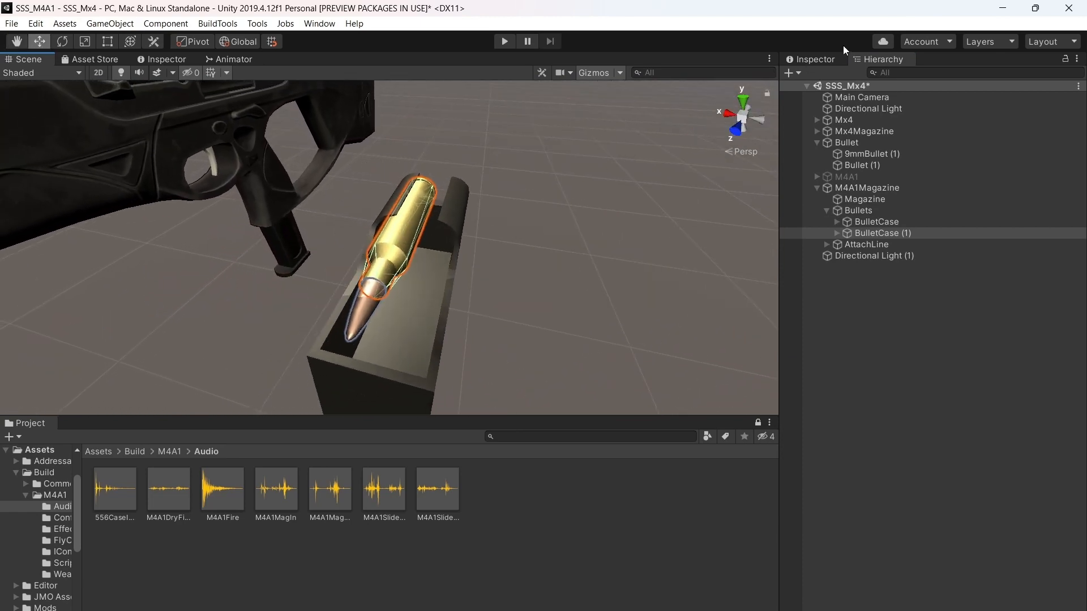
Move BulletCase (1) beside the first round in the magazine by setting its Z position to -0.0085
left_click(815, 59)
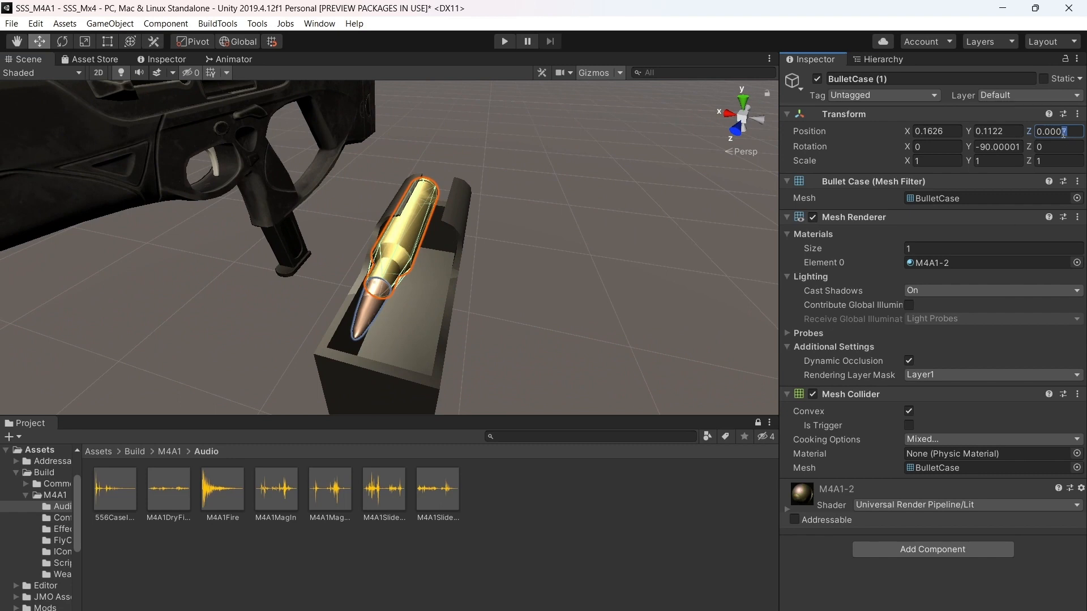
type("0")
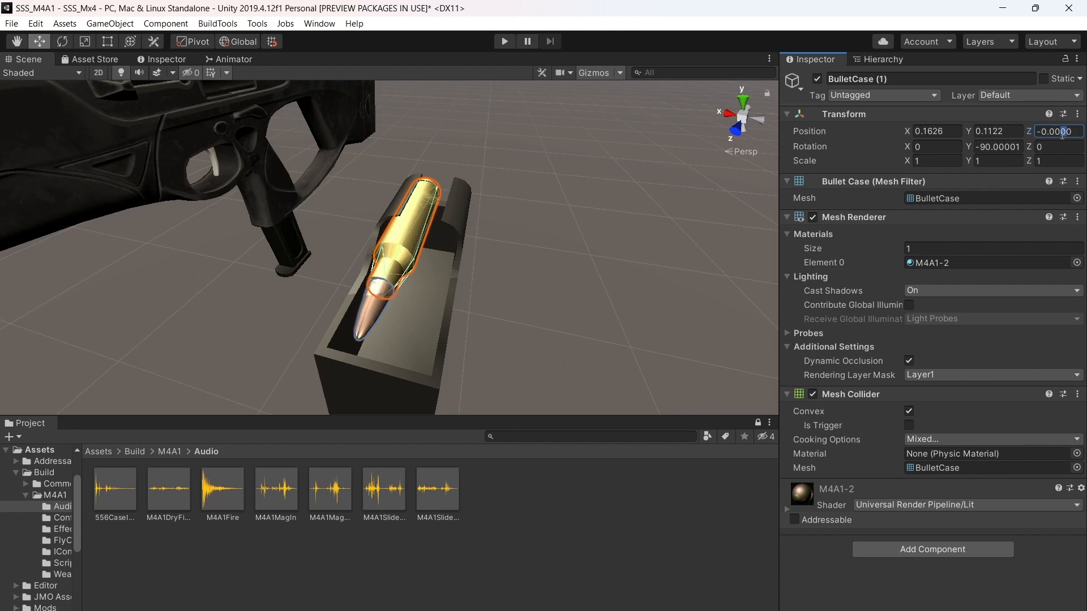
type("7")
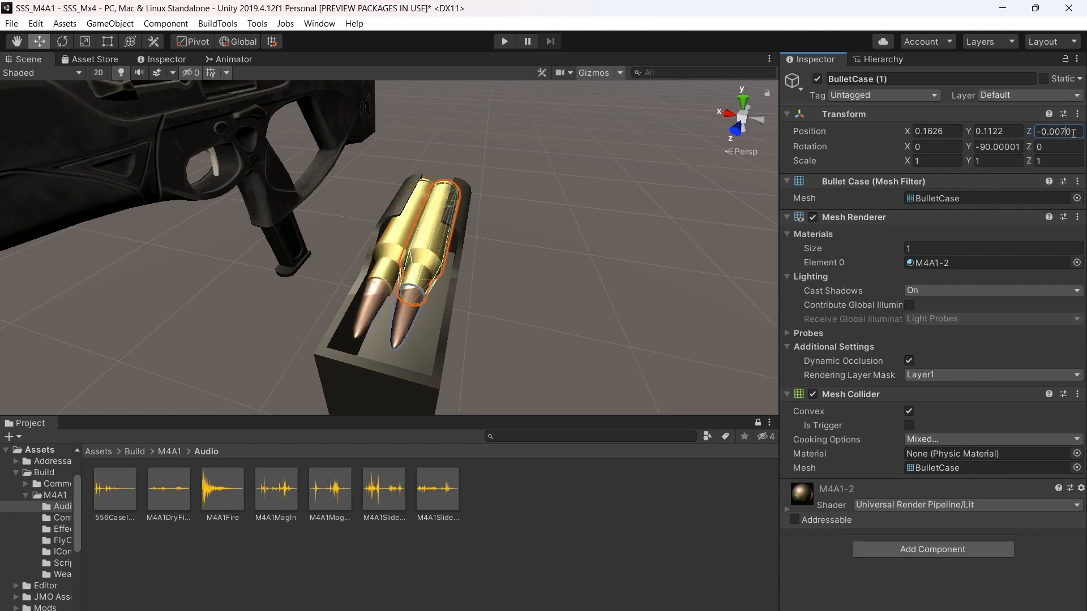
type("7")
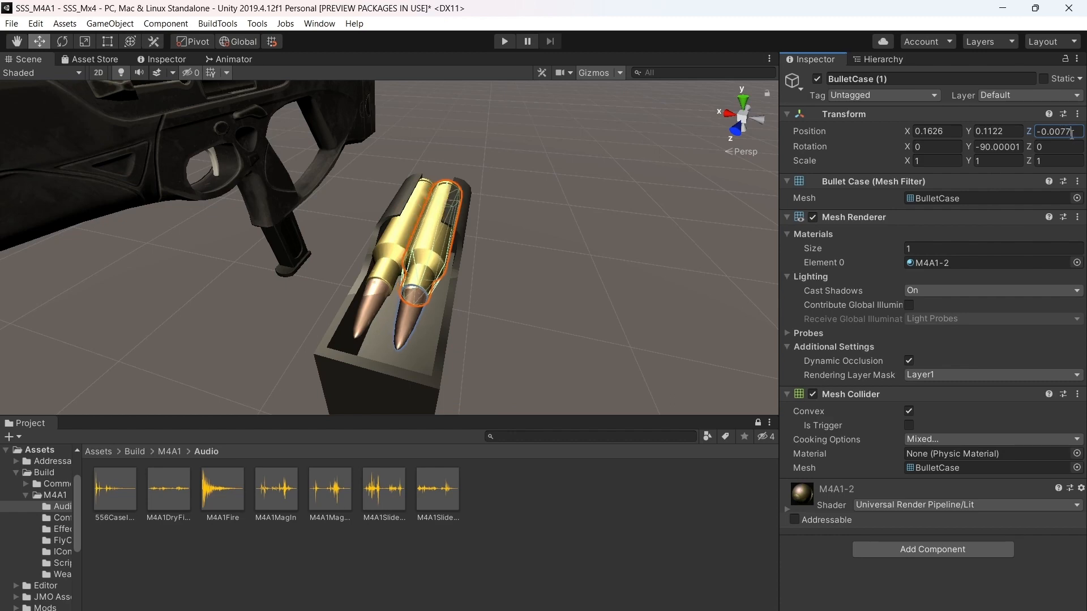
type("8")
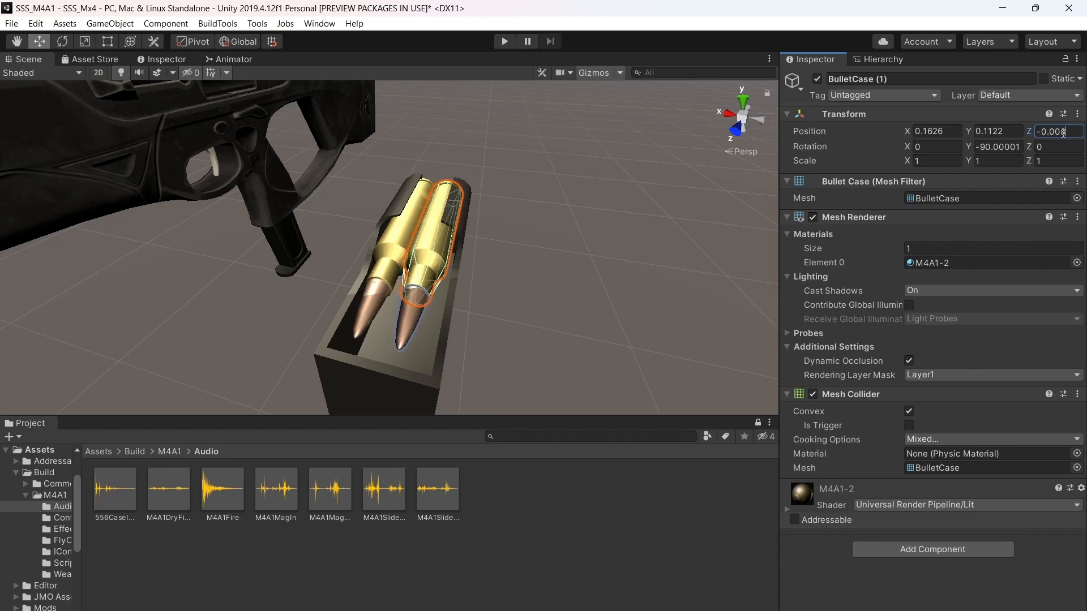
right_click_drag(573, 160, 585, 191)
scroll(538, 206, "up", 3)
right_click_drag(517, 207, 526, 41)
scroll(527, 90, "down", 3)
right_click_drag(507, 216, 509, 231)
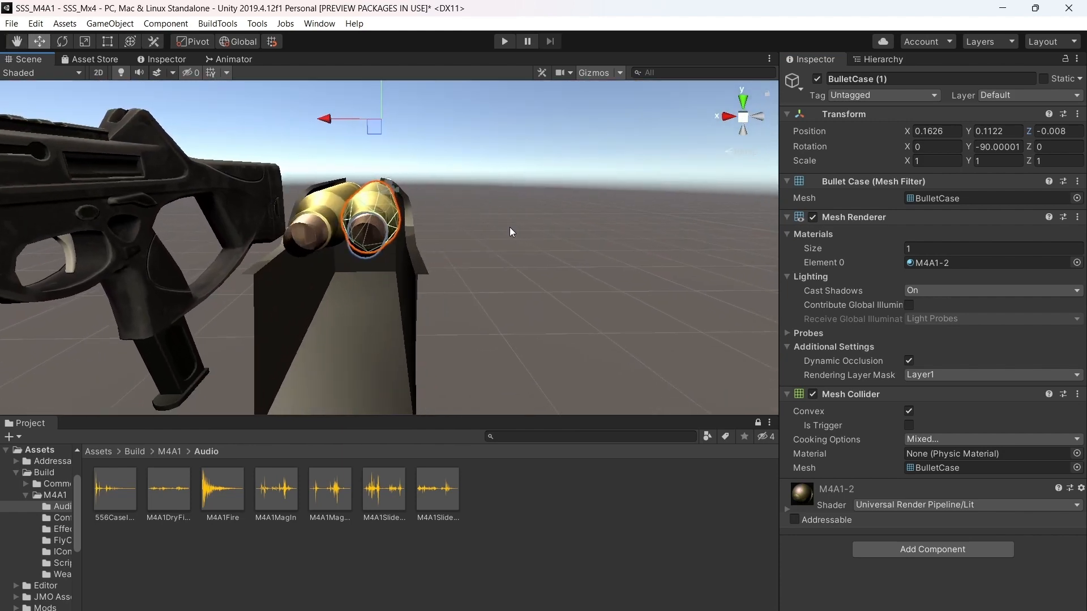
left_click(1071, 133)
left_click(1071, 133)
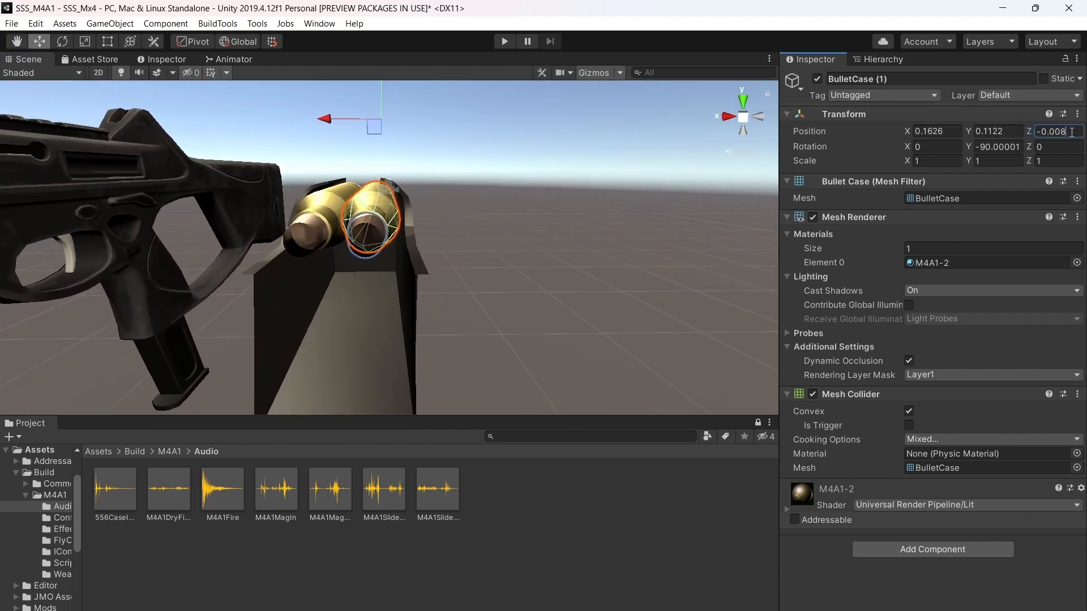
type("5")
right_click_drag(517, 172, 508, 177)
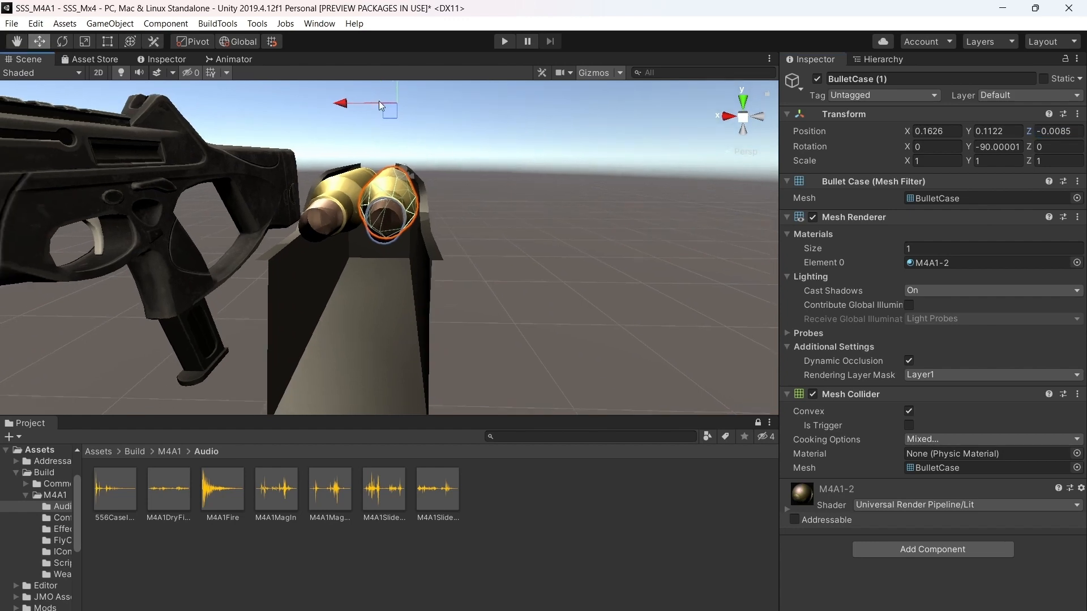
Lower BulletCase (1) below its neighbouring round in the magazine and set its Y position to 0.106
left_click_drag(396, 86, 396, 91)
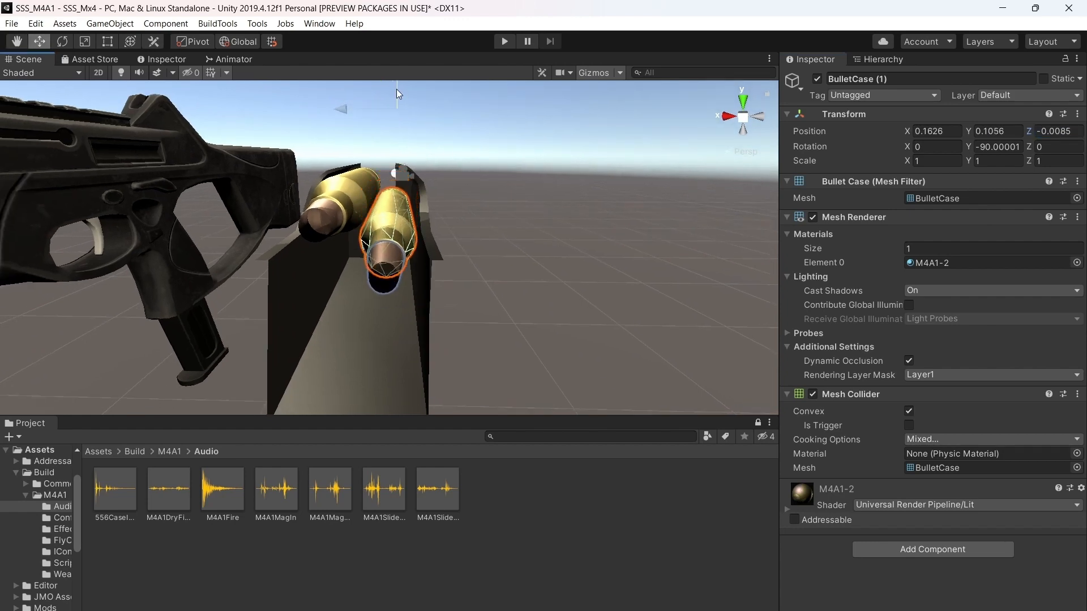
mouse_move(396, 90)
right_mouse_down()
mouse_move(423, 174)
mouse_move(464, 131)
mouse_move(482, 216)
mouse_move(461, 170)
mouse_move(404, 125)
mouse_move(404, 109)
right_mouse_up()
left_click_drag(1005, 131, 996, 134)
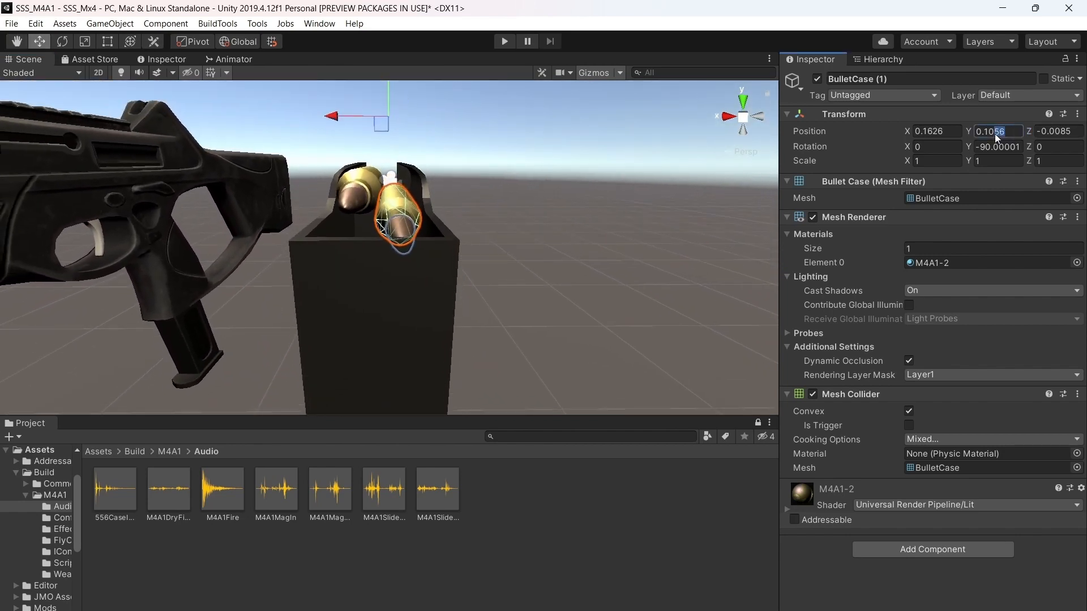
type("6")
right_click_drag(597, 203, 552, 243)
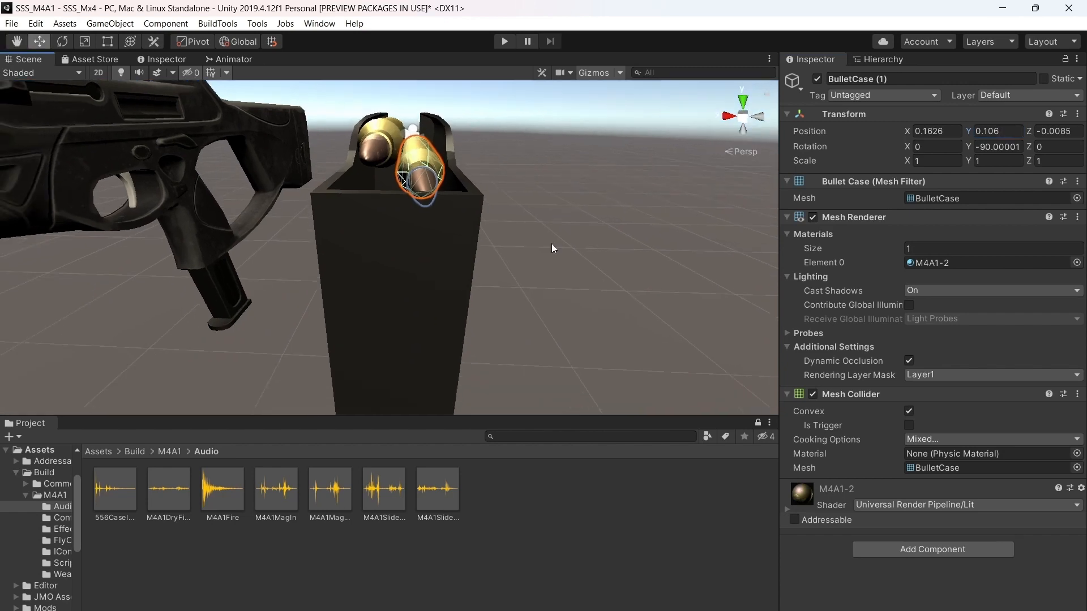
scroll(552, 236, "up", 4)
scroll(556, 229, "up", 3)
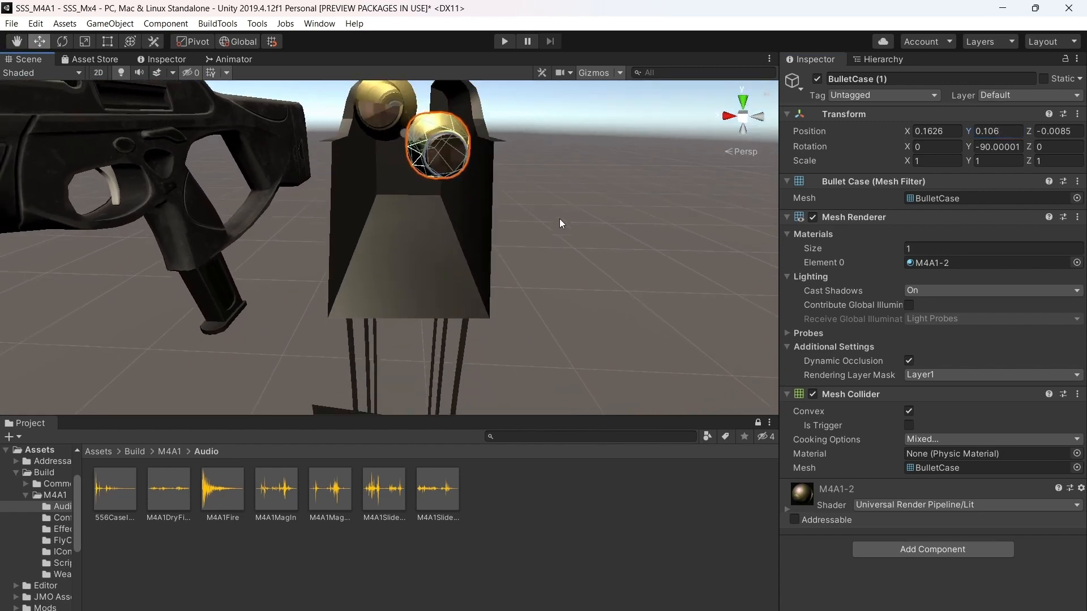
left_click_drag(559, 218, 396, 286, "alt")
left_click_drag(626, 184, 413, 301, "alt")
scroll(531, 247, "down", 5)
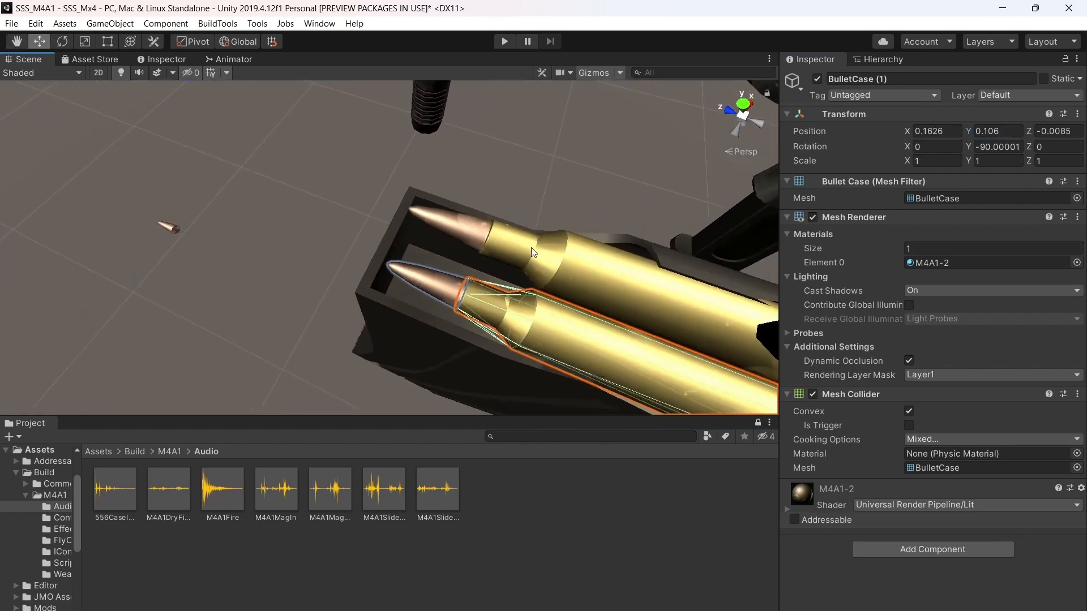
right_click_drag(562, 213, 453, 187)
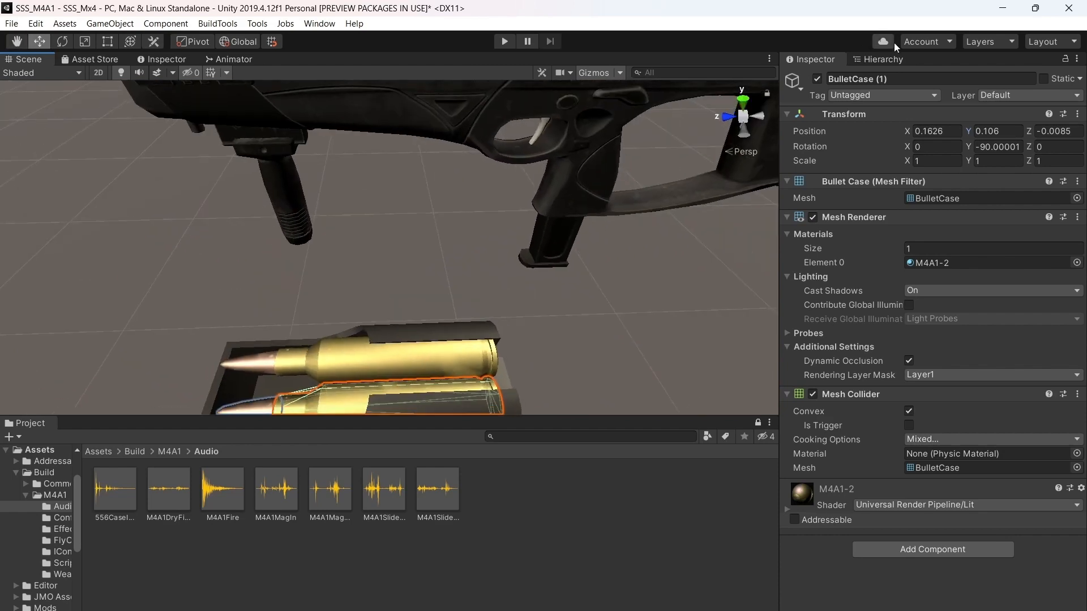
Duplicate BulletCase and BulletCase (1) together inside the Bullets group
left_click(878, 59)
left_click(877, 221, "shift")
right_click_drag(604, 202, 481, 130)
key("ctrl+d")
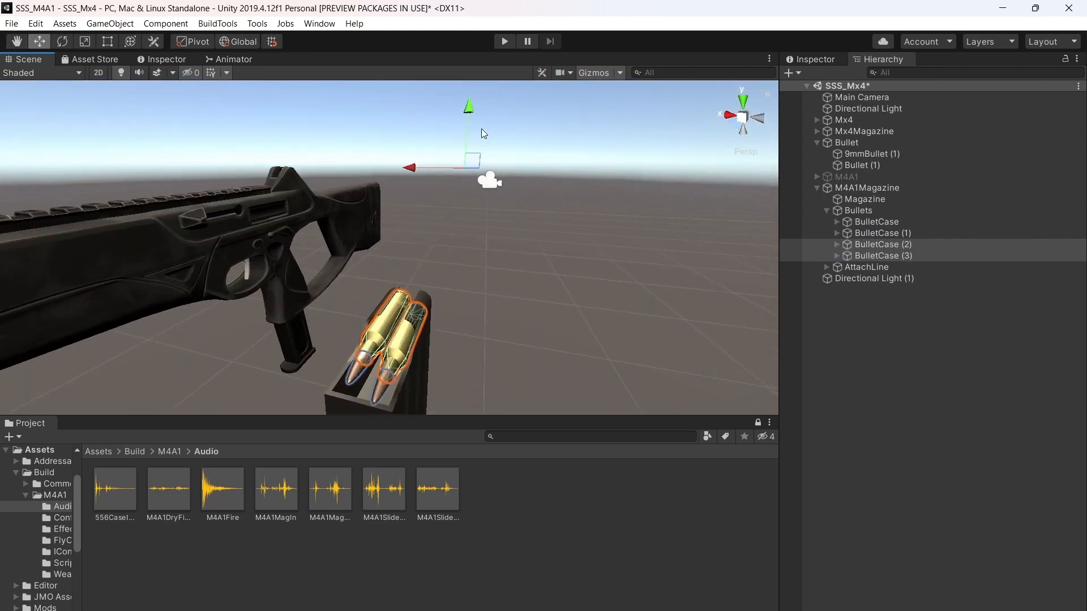
Lower the two duplicated bullet cases along the vertical axis to sit beneath the first pair, and deselect them
left_click_drag(467, 116, 466, 121)
mouse_move(483, 174)
right_mouse_down()
mouse_move(526, 327)
mouse_move(503, 257)
mouse_move(501, 274)
mouse_move(514, 241)
mouse_move(501, 242)
mouse_move(503, 173)
mouse_move(492, 188)
mouse_move(474, 158)
mouse_move(464, 167)
right_mouse_up()
key("w")
scroll(468, 161, "up", 1)
scroll(468, 161, "down", 3)
scroll(468, 160, "up", 3)
key("s")
key("a")
key("d")
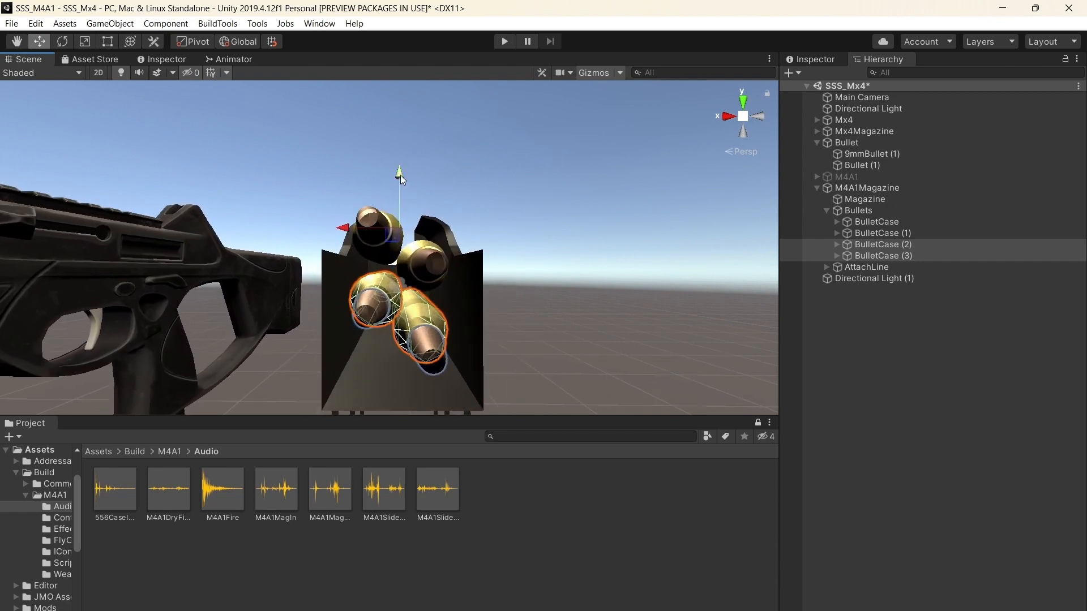
key("s")
right_click_drag(412, 177, 406, 277)
key("d")
key("s")
left_click(569, 205)
right_click_drag(576, 201, 758, 104)
key("d")
key("Right")
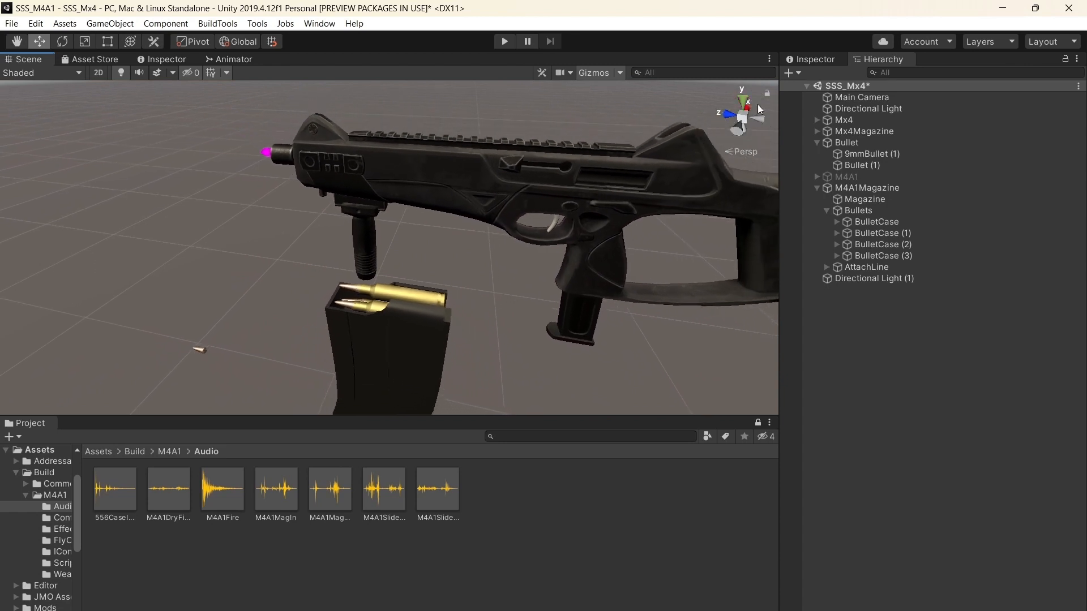
Assign the scene object Bullets to the missing Bullets value in M4A1Magazine's Lua Behaviour object list
left_click(827, 210)
left_click(869, 212)
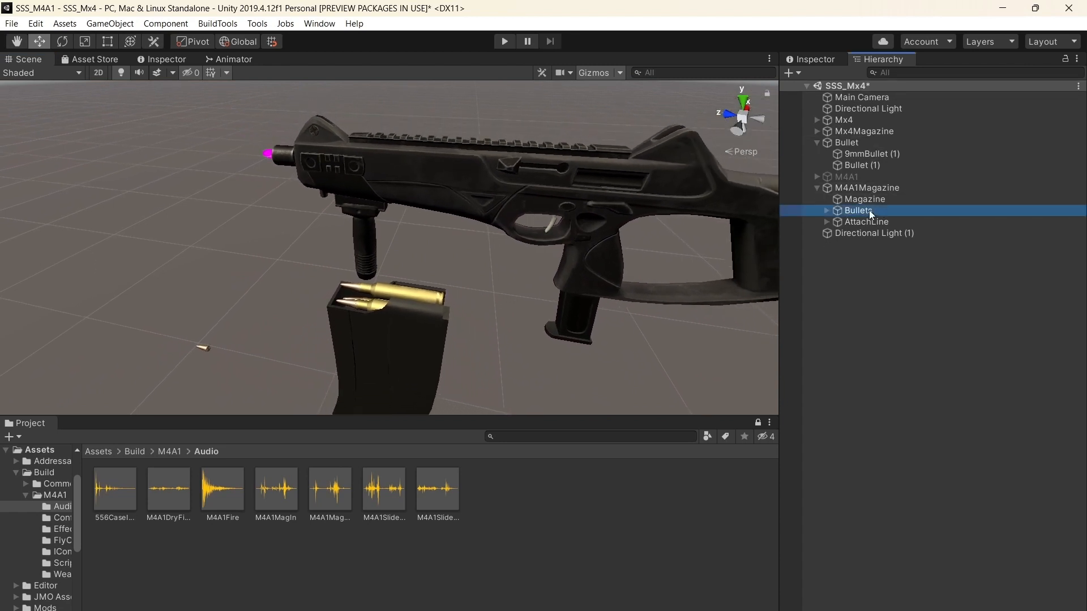
left_click(843, 187)
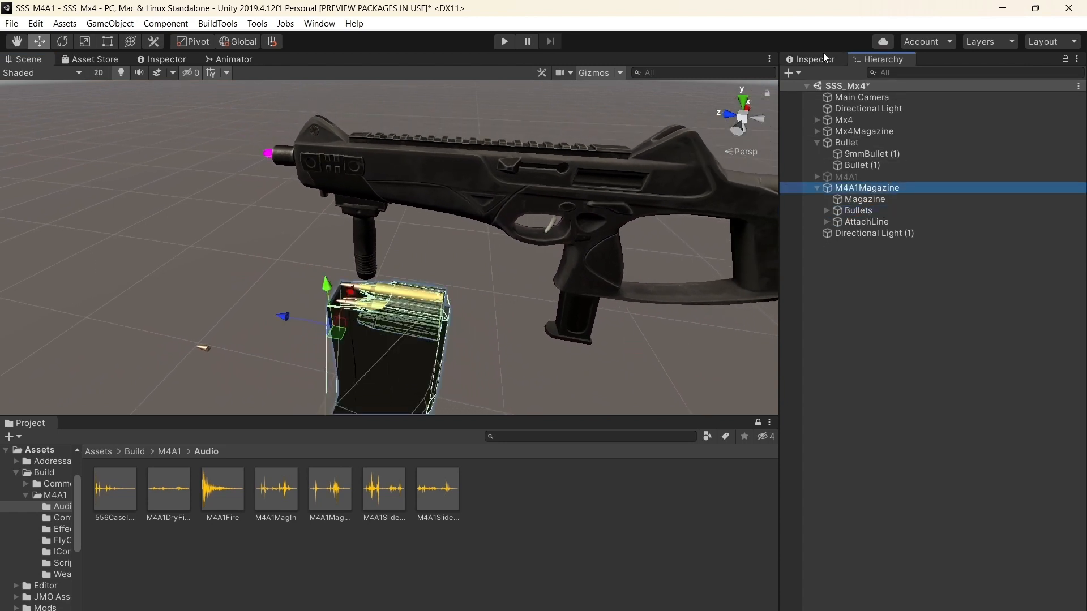
left_click(831, 59)
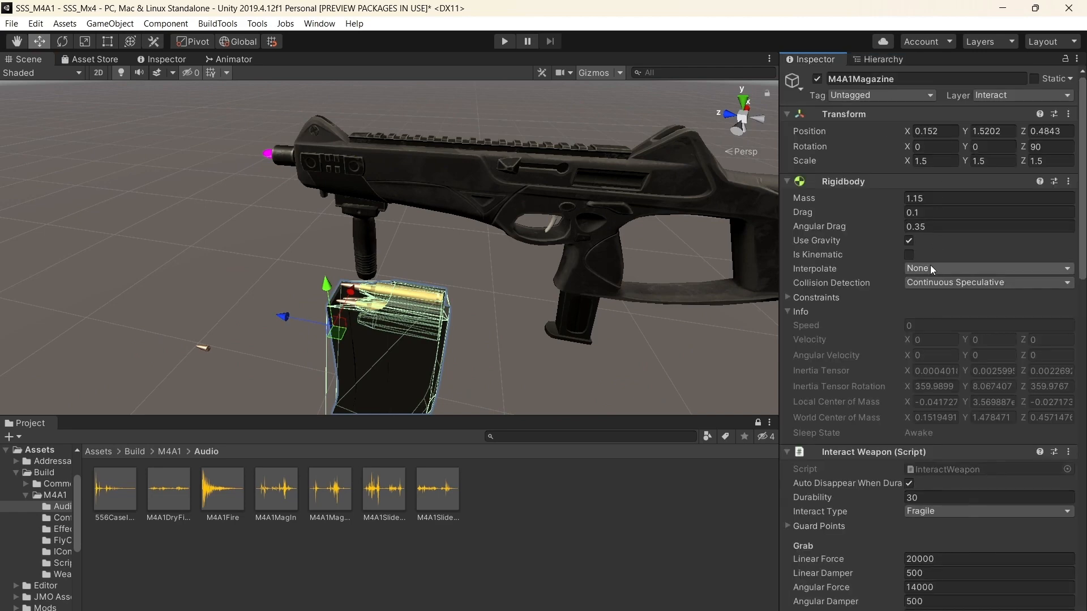
scroll(930, 265, "down", 20)
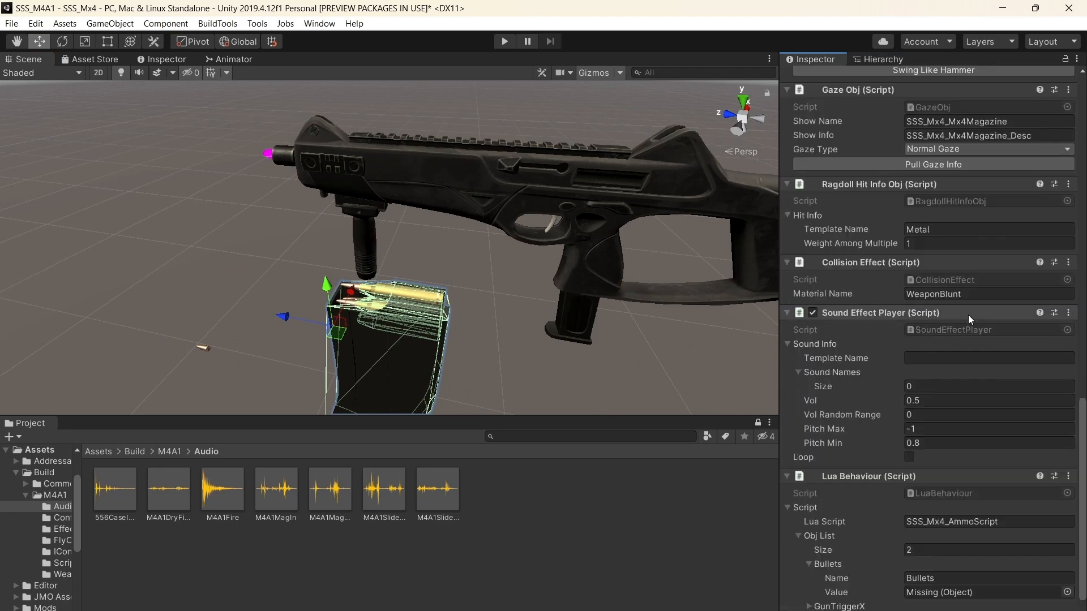
scroll(968, 315, "down", 2)
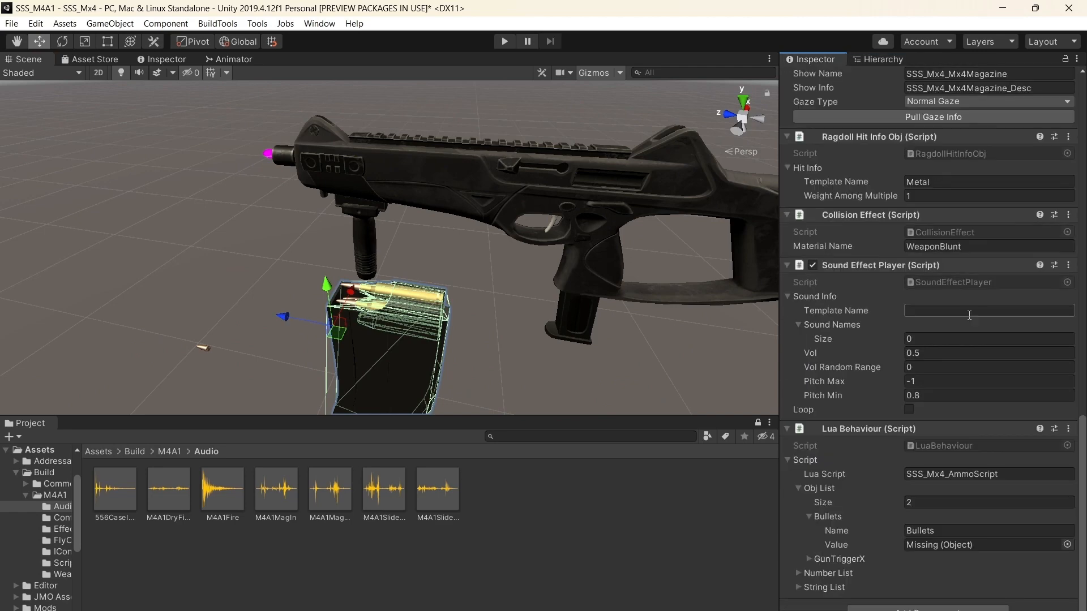
left_click(1067, 545)
type("bullets")
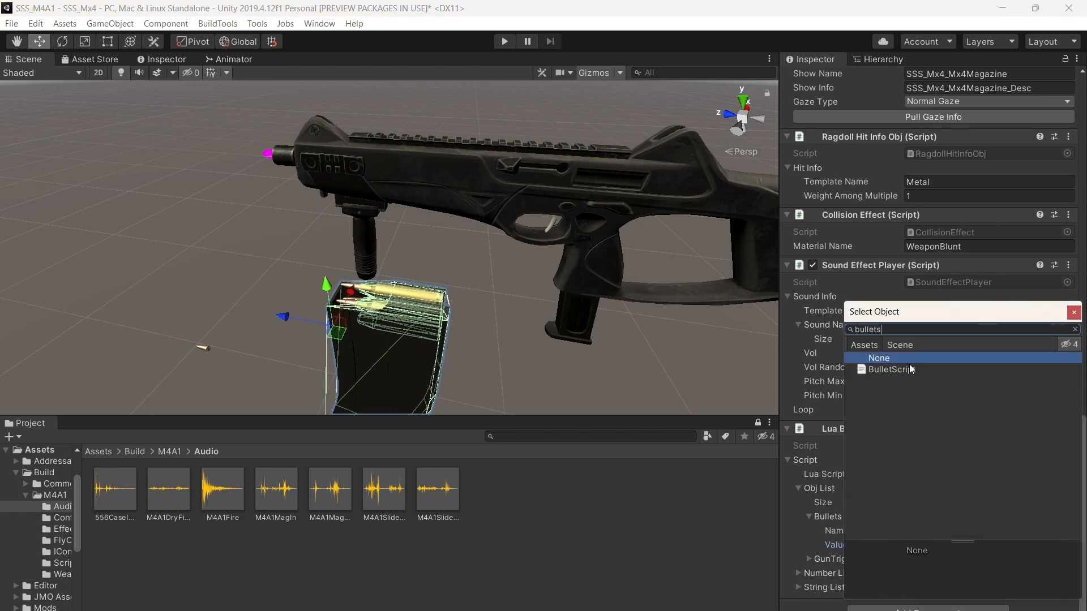
left_click(908, 346)
left_click(893, 383)
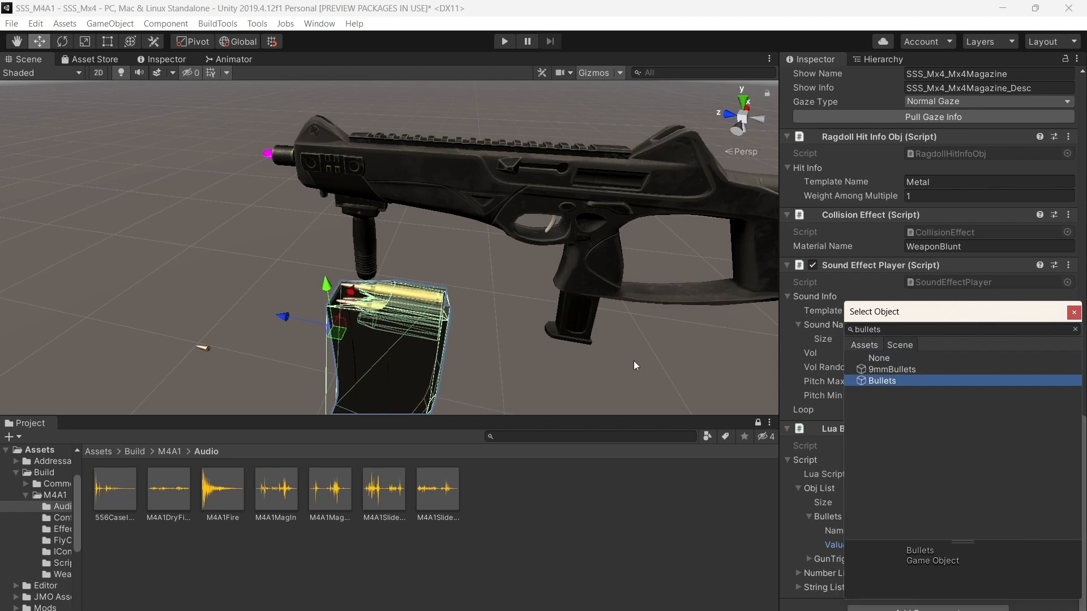
key("Return")
Set the Y rotation of M4A1Magazine's AttachLine to -90
left_click(883, 59)
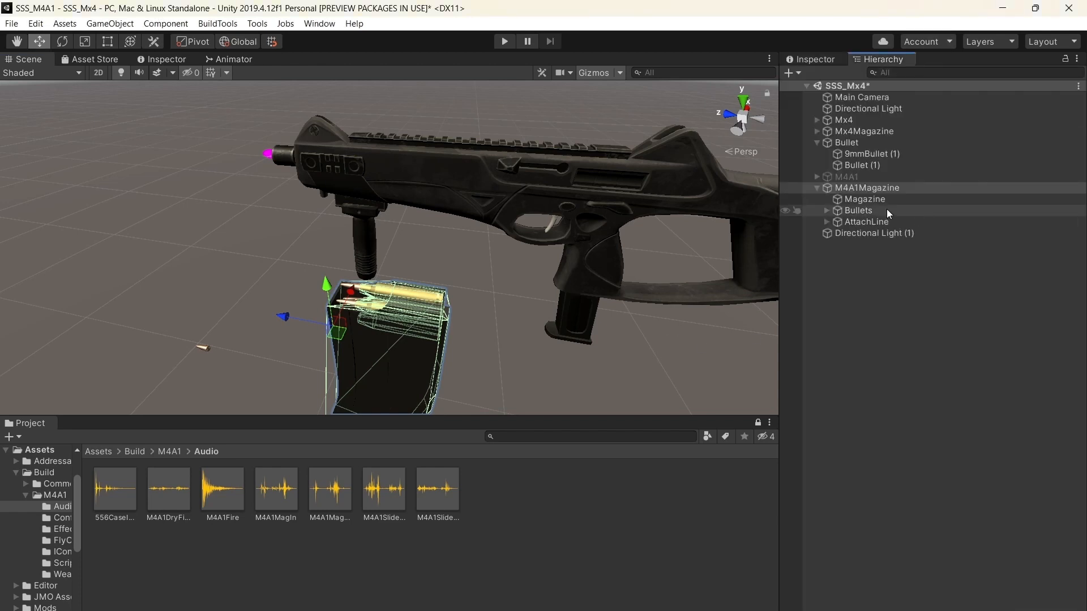
double_click(865, 221)
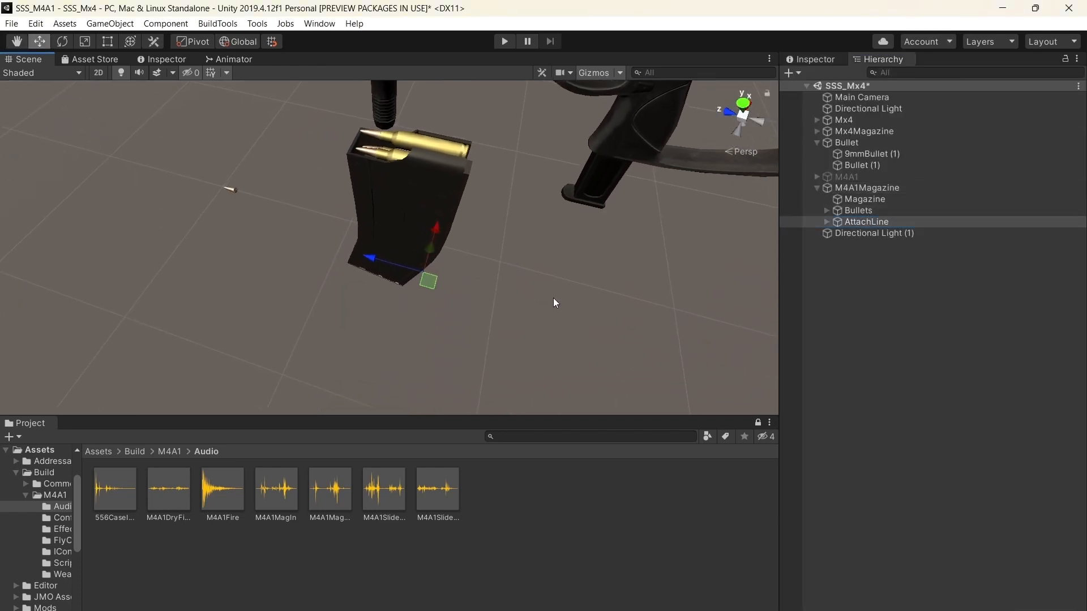
right_click_drag(447, 321, 402, 198)
key("f")
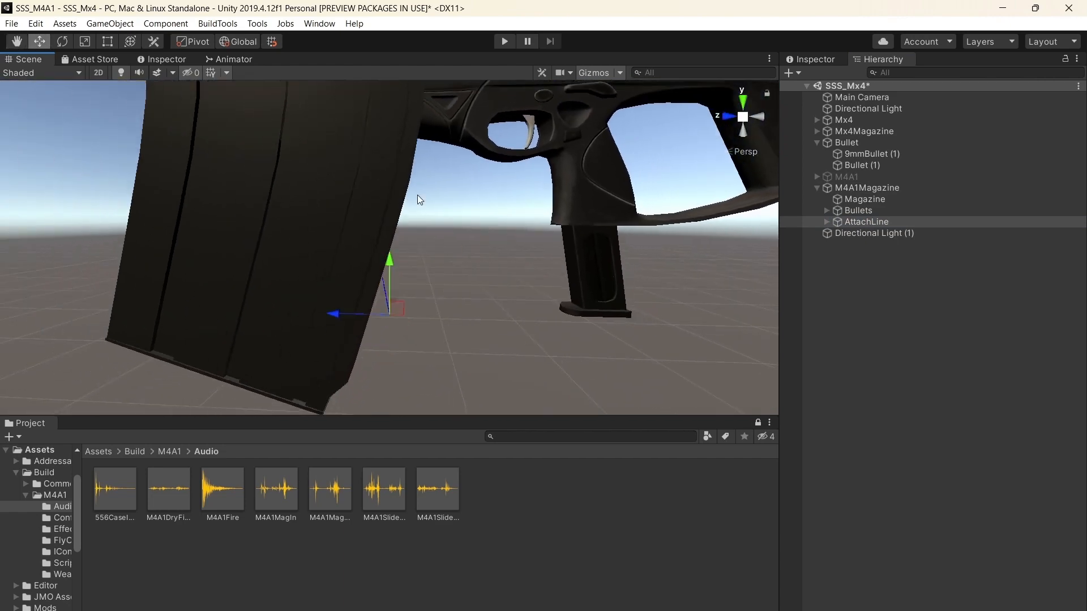
left_click(822, 60)
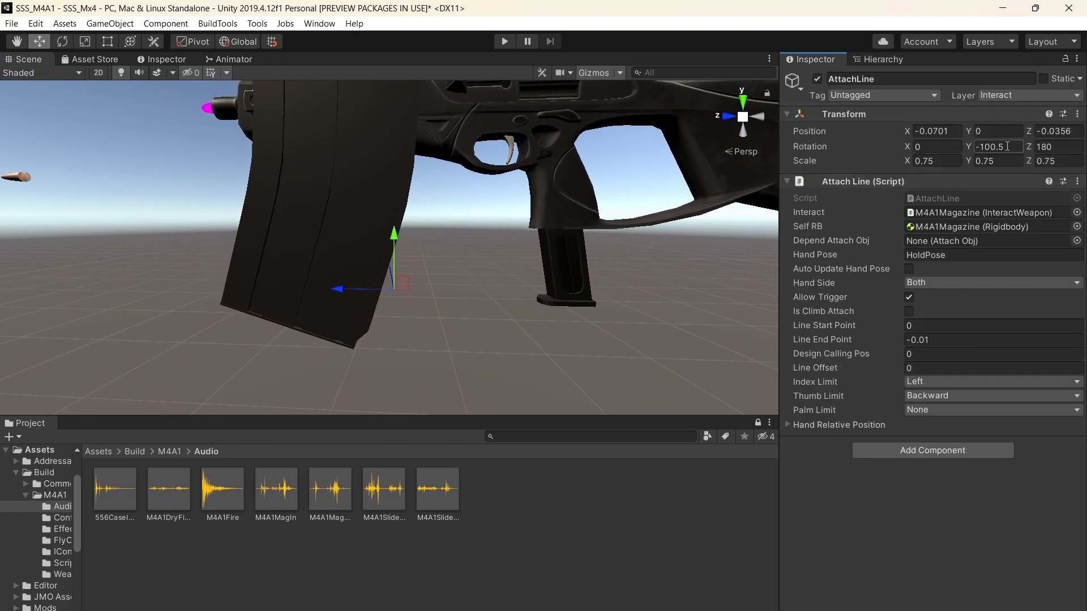
left_click(984, 149)
type("90")
mouse_move(576, 221)
right_mouse_down()
mouse_move(575, 201)
mouse_move(572, 233)
right_mouse_up()
scroll(573, 233, "down", 4)
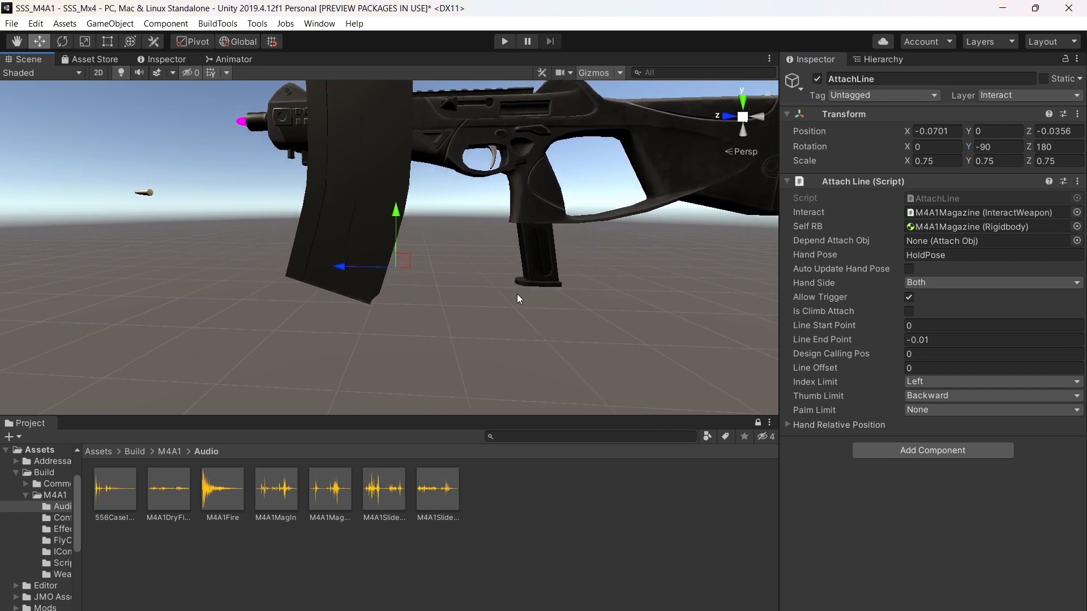
Move the AttachLine up and forward into the magazine body, to about X -0.0174 and Z -0.0299
right_click_drag(507, 274, 407, 281)
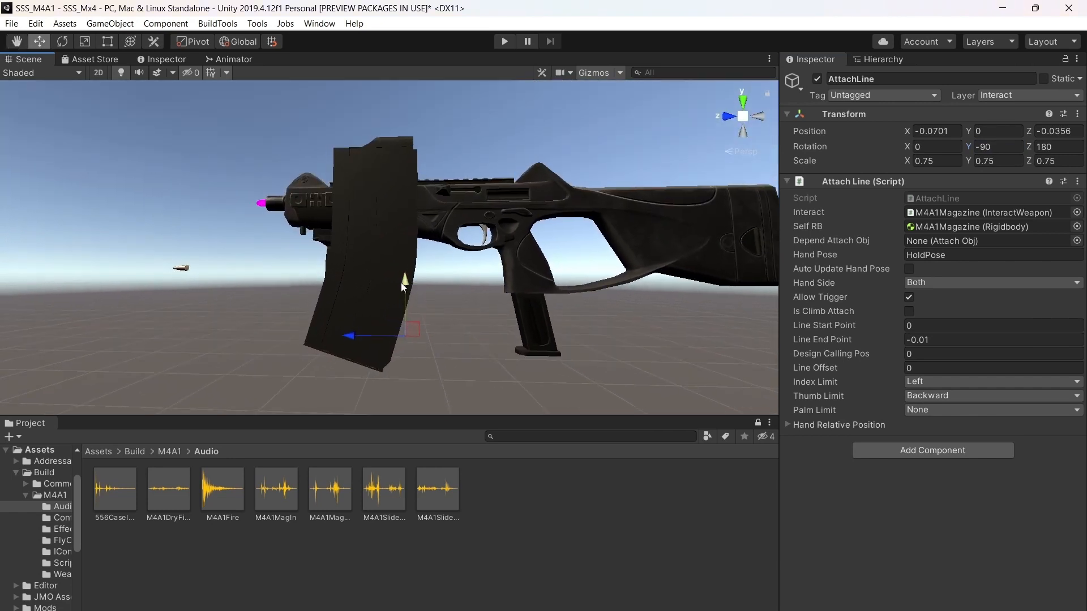
left_click_drag(401, 283, 403, 198)
mouse_move(346, 224)
left_mouse_down()
mouse_move(324, 229)
mouse_move(339, 229)
left_mouse_up()
right_click_drag(409, 236, 354, 349)
scroll(443, 221, "up", 6)
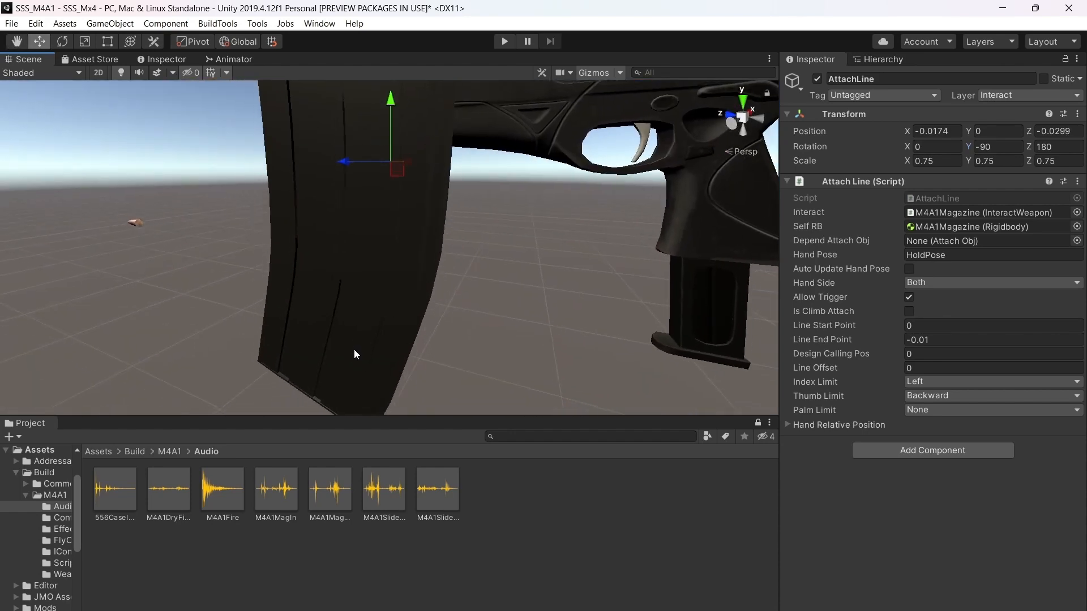
Switch the transform handle of the magazine's AttachLine from global to local orientation
scroll(355, 355, "down", 4)
right_click_drag(410, 300, 355, 252)
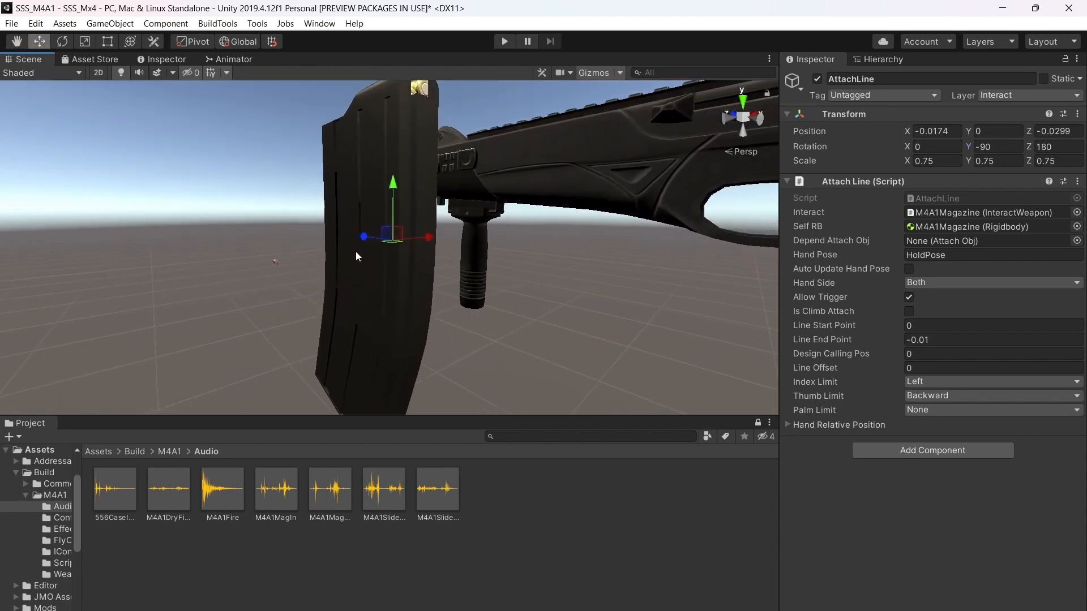
key("Right")
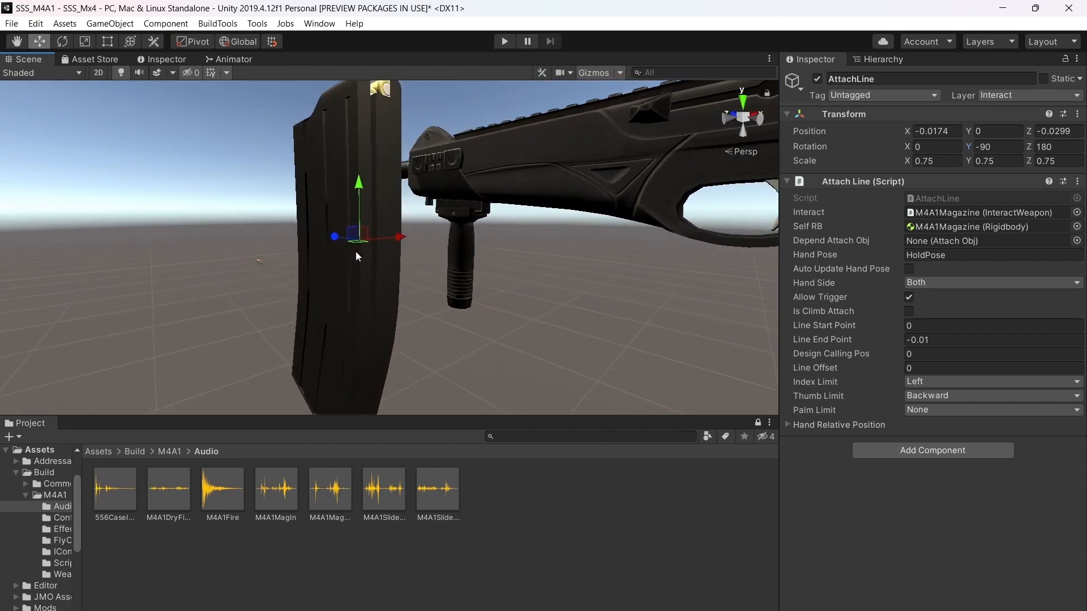
key("a")
right_click_drag(355, 251, 559, 239)
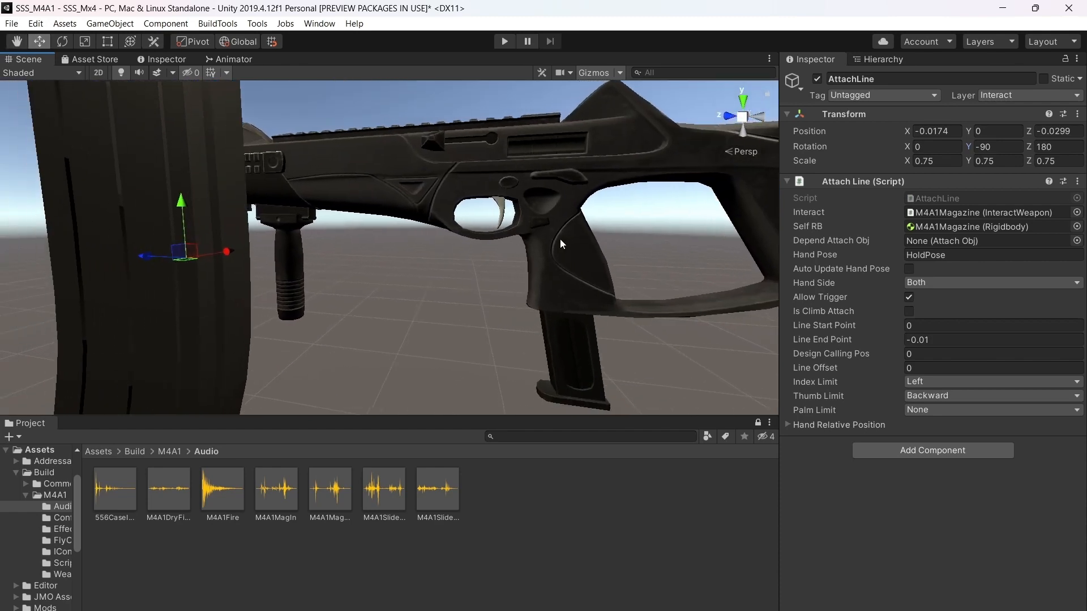
left_click(916, 146)
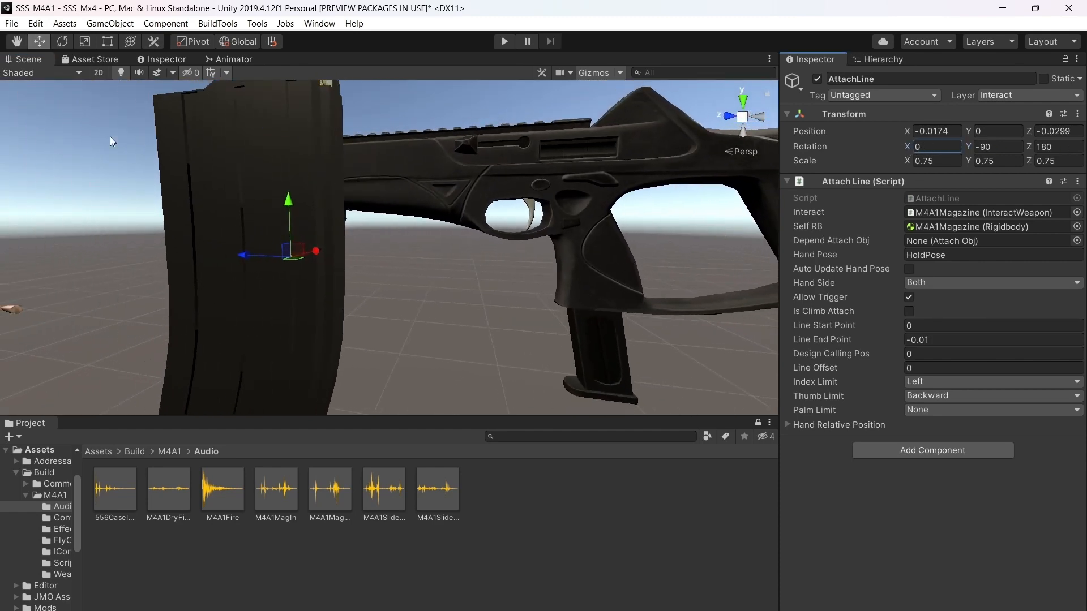
left_click(239, 44)
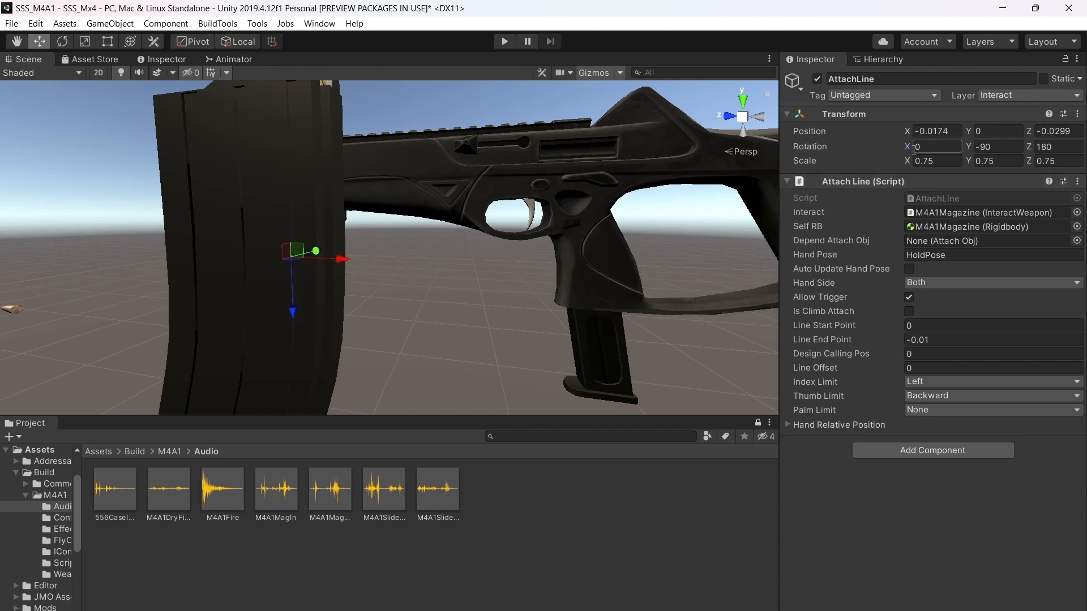
left_click_drag(911, 149, 984, 149)
key("ctrl+z")
key("ctrl+z")
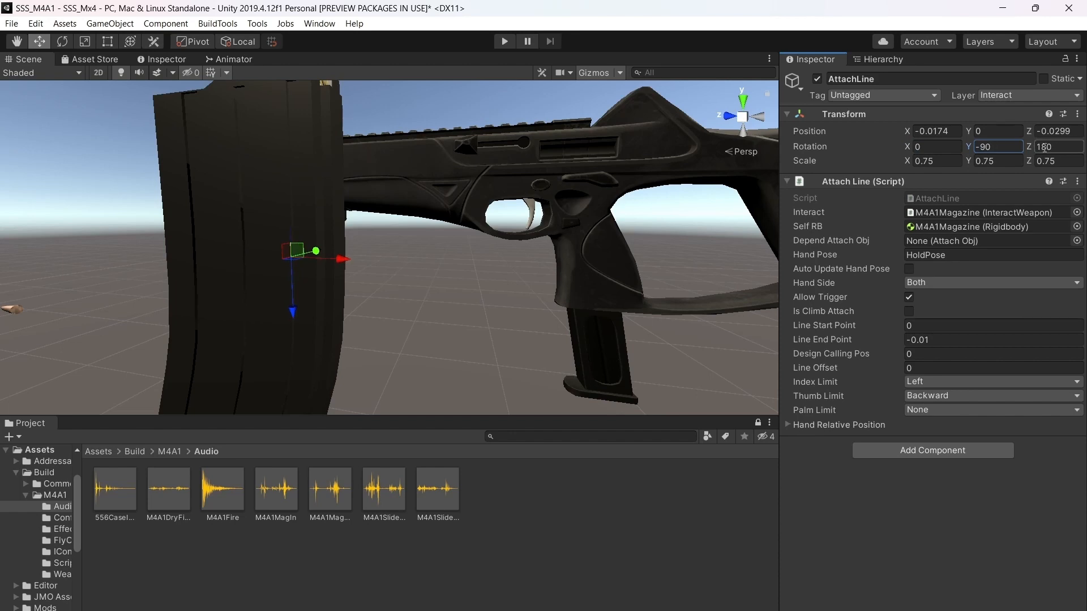
Set the AttachLine's Z rotation to 90
left_click_drag(1029, 147, 968, 150)
left_click_drag(1072, 149, 1028, 151)
type("90")
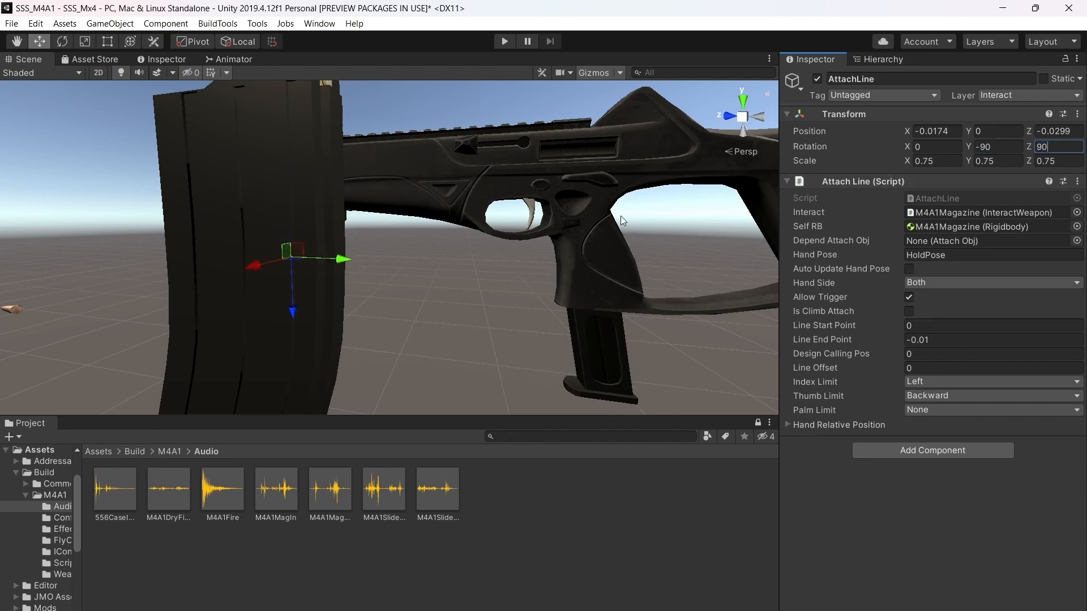
Reposition the AttachLine along its local Y and Z axes inside the magazine, to about X -0.0201 and Z -0.0068
right_click_drag(526, 213, 470, 243)
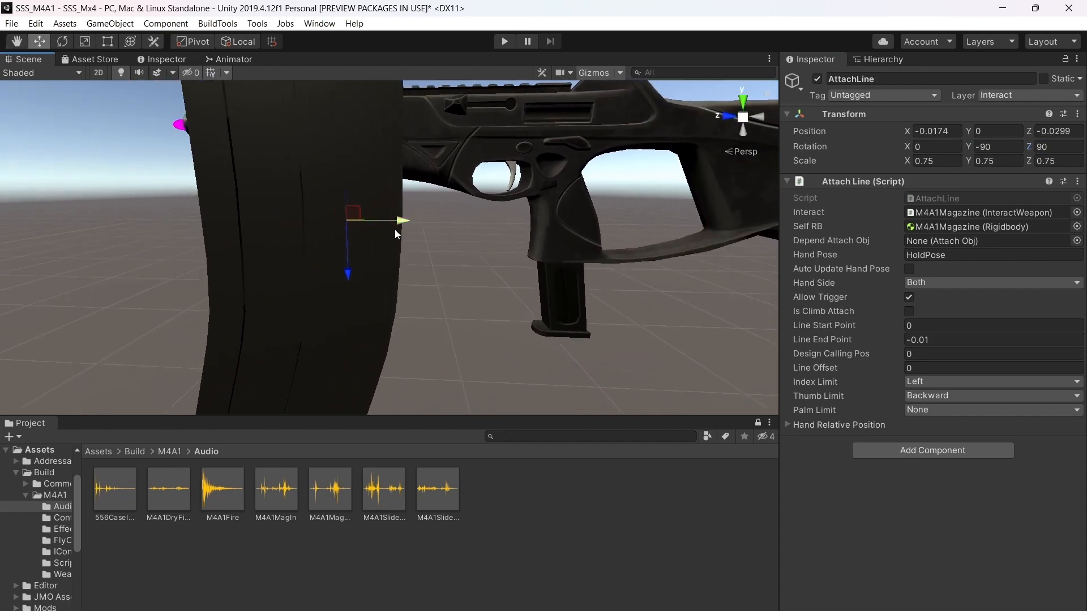
left_click_drag(395, 222, 368, 223)
middle_click_drag(368, 223, 458, 221)
left_click_drag(459, 221, 446, 224)
left_click_drag(386, 272, 386, 283)
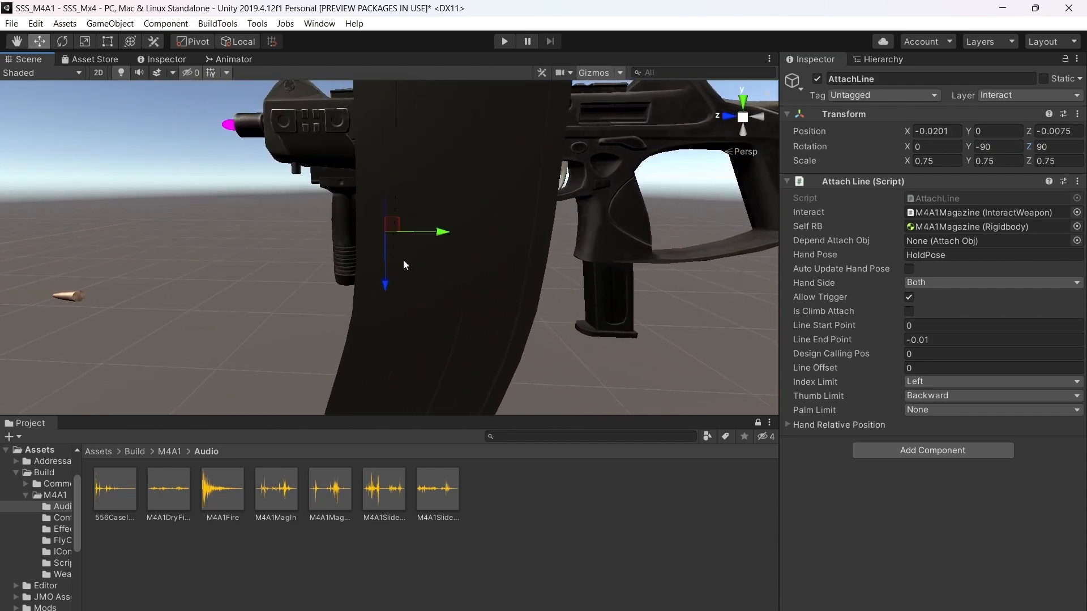
left_click_drag(441, 232, 428, 234)
right_click_drag(430, 242, 433, 256)
scroll(433, 257, "down", 2)
left_click_drag(430, 219, 438, 219)
right_click_drag(438, 234, 417, 241)
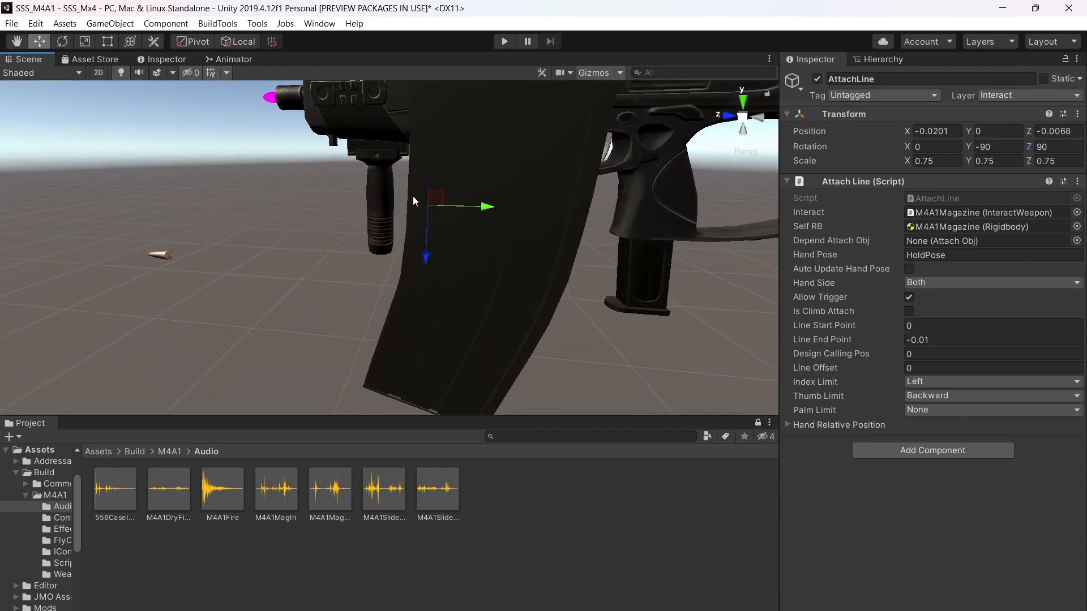
scroll(416, 199, "down", 6)
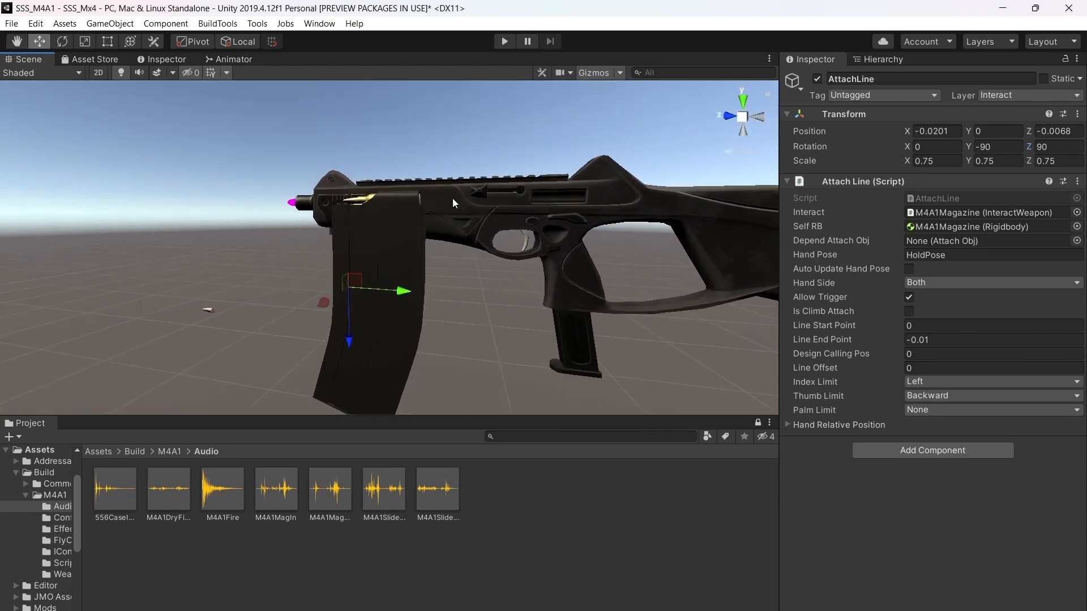
scroll(453, 198, "up", 6)
right_click_drag(452, 198, 707, 186)
scroll(479, 280, "down", 5)
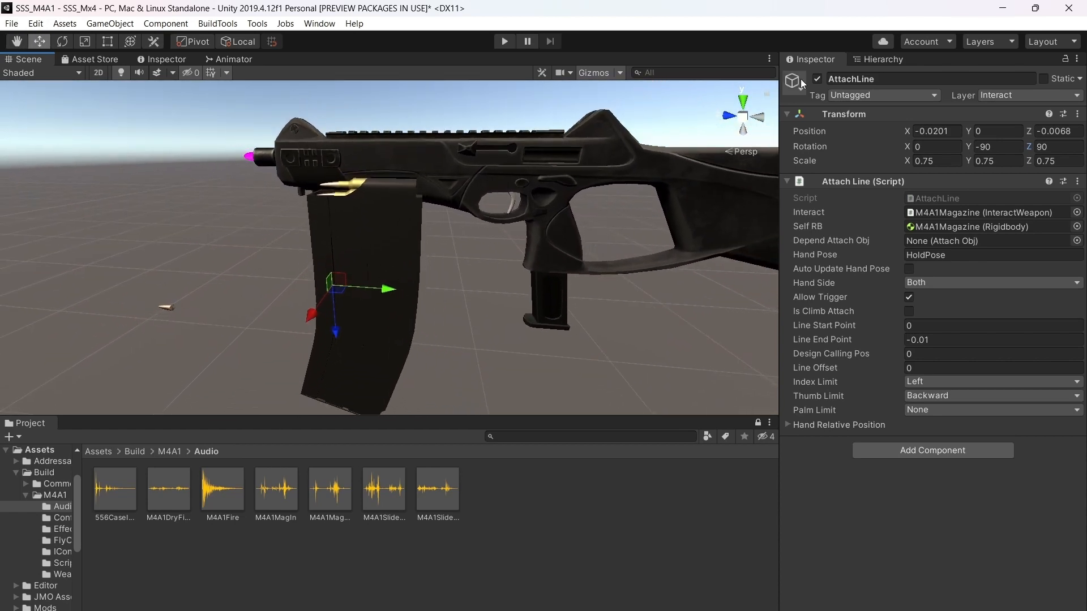
Set the Rigidbody mass of M4A1Magazine to 1.55
left_click(885, 62)
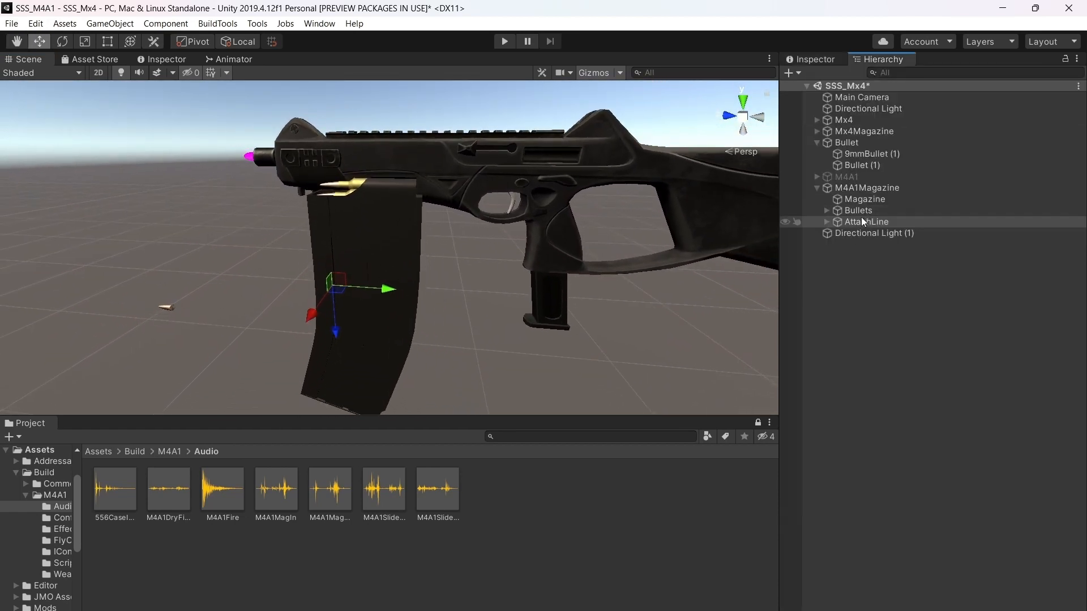
left_click(858, 188)
left_click(811, 59)
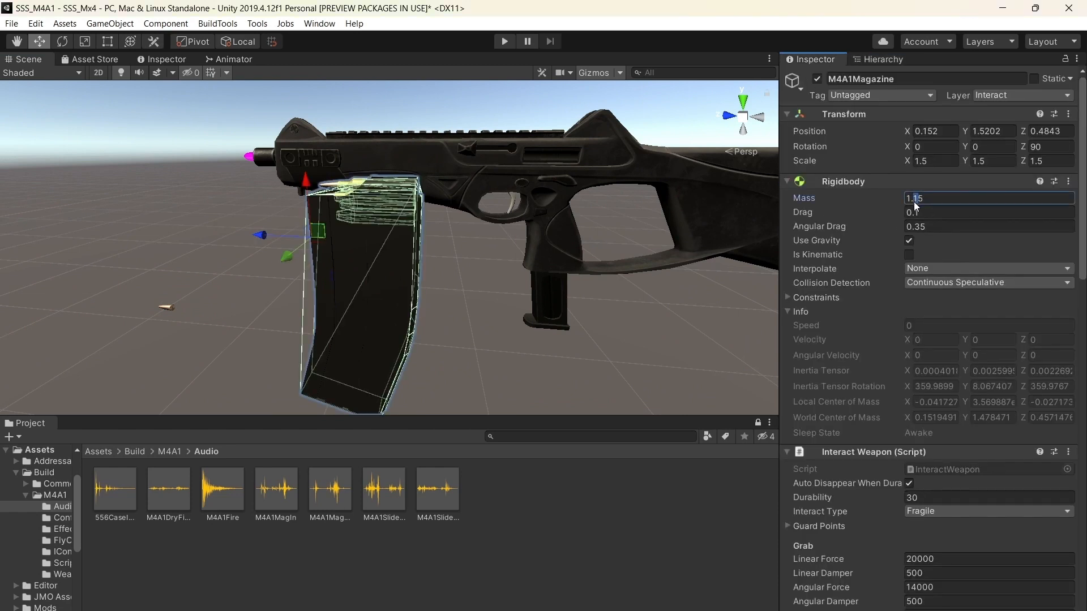
type("4")
left_click_drag(919, 202, 914, 201)
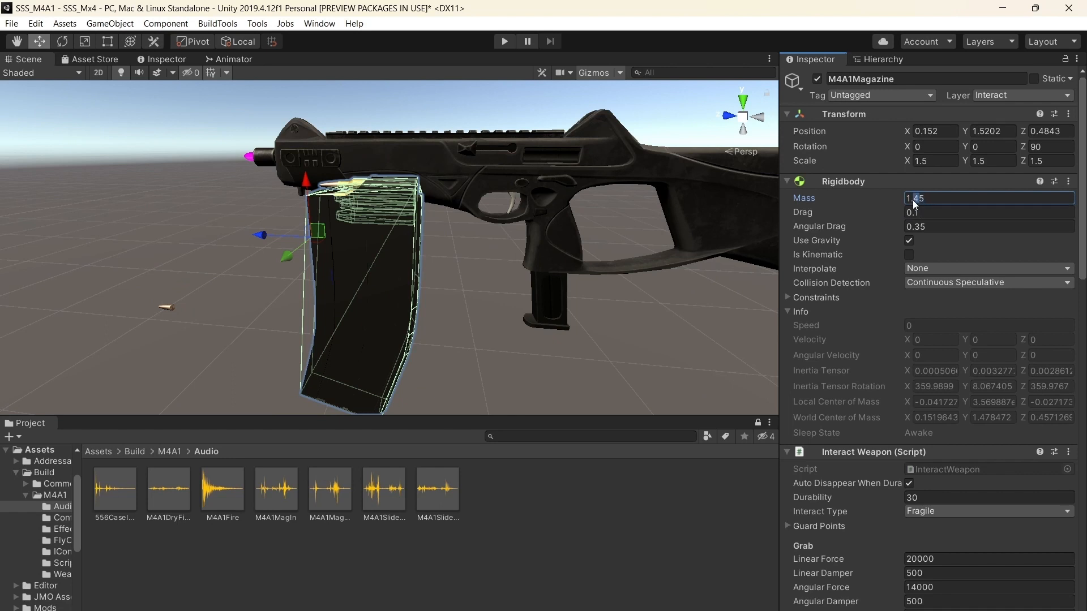
type("5")
left_click(963, 214)
left_click(950, 227)
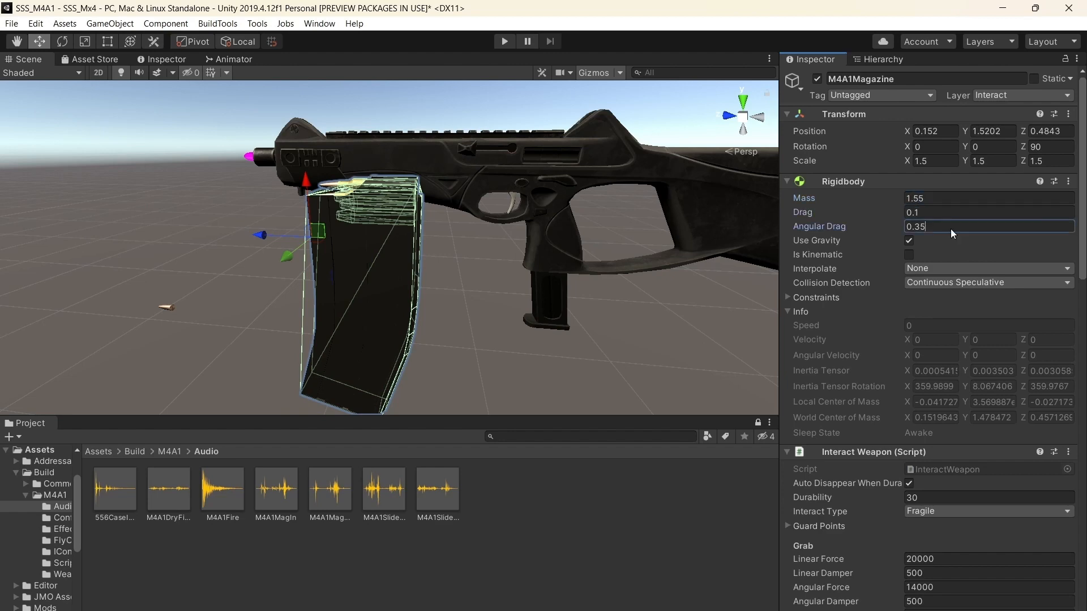
Change the Show Name in M4A1Magazine's Gaze Obj script to SSS_M4A1_M4A1Magazine
scroll(950, 253, "down", 10)
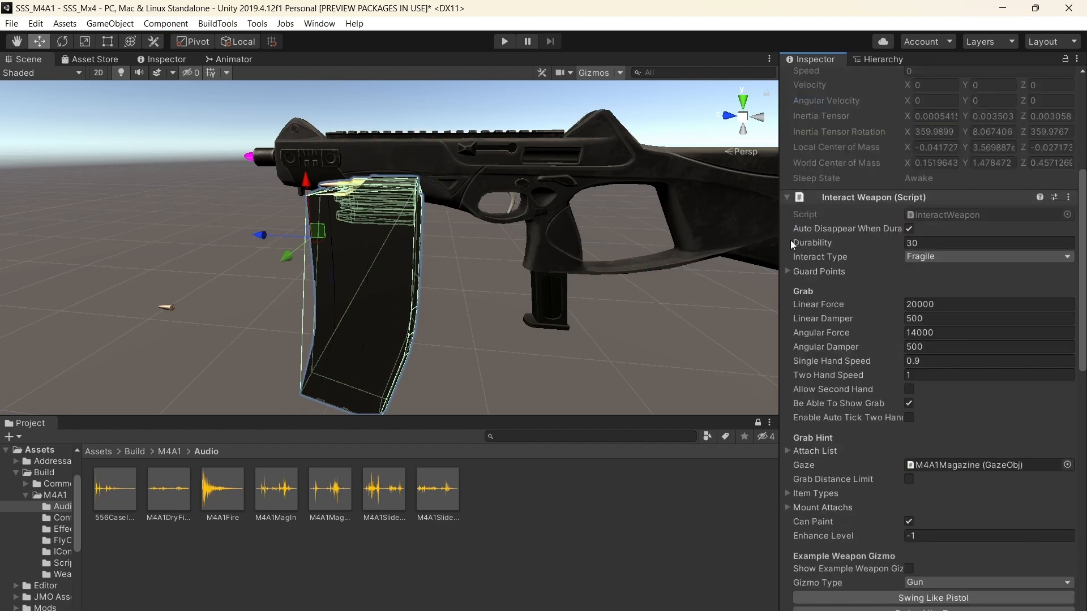
scroll(921, 245, "down", 4)
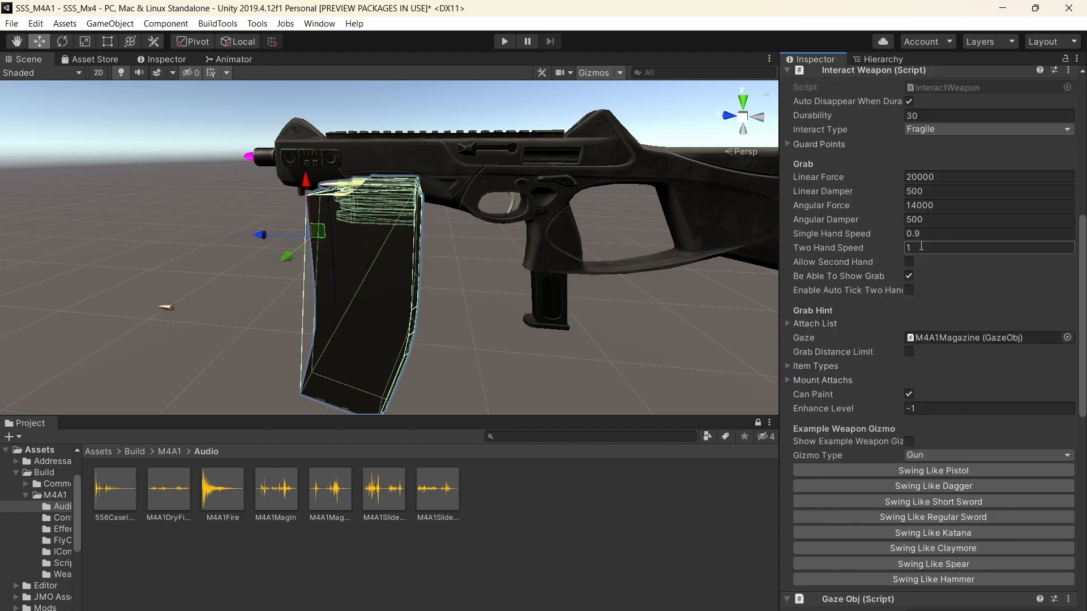
scroll(923, 247, "up", 4)
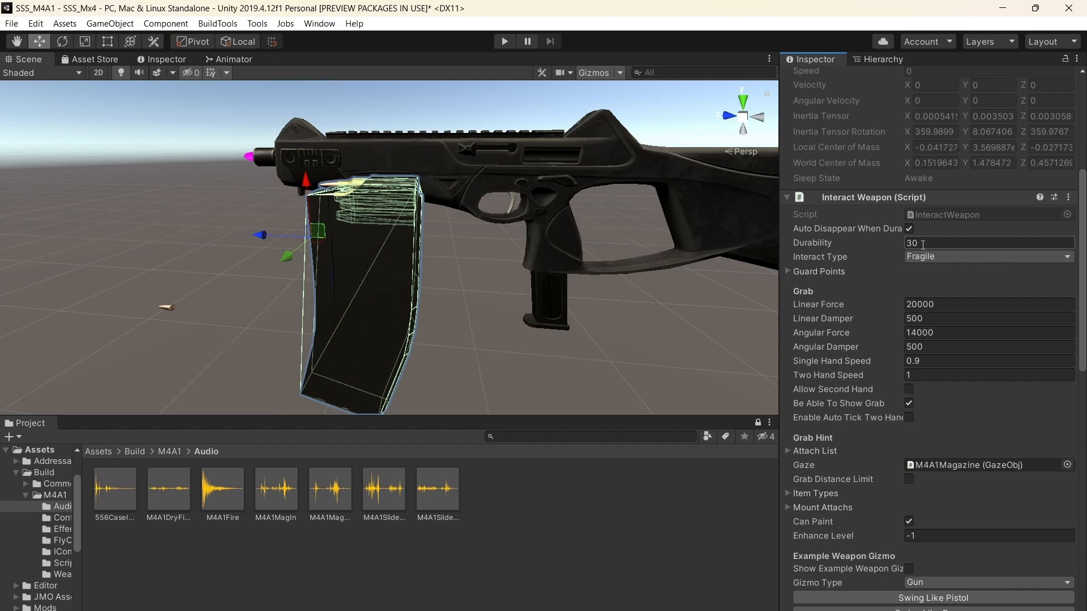
scroll(976, 290, "down", 4)
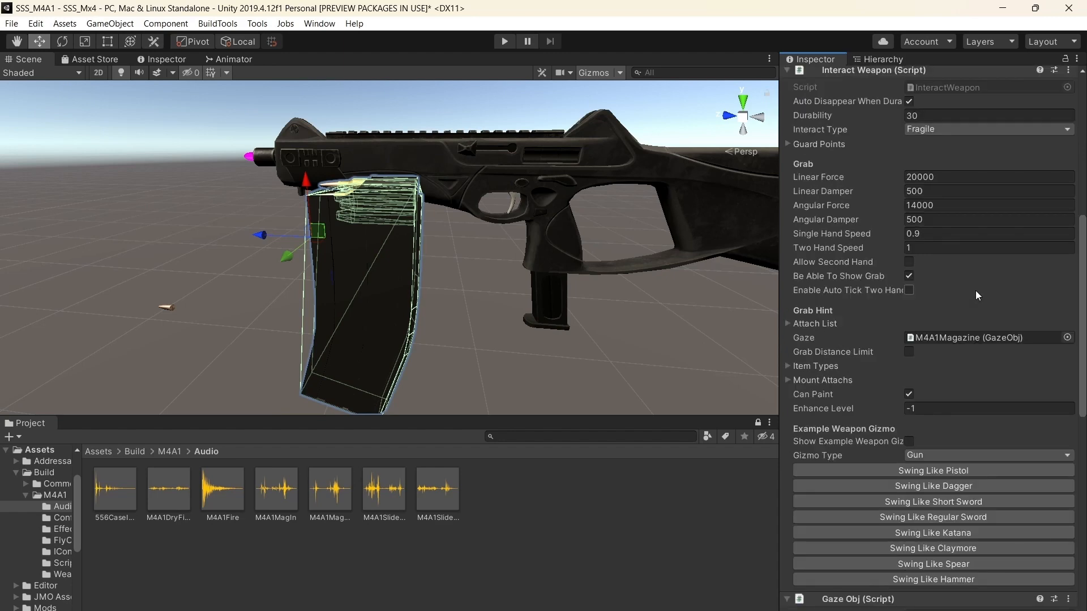
scroll(976, 291, "down", 4)
scroll(976, 291, "down", 4)
left_click(944, 376)
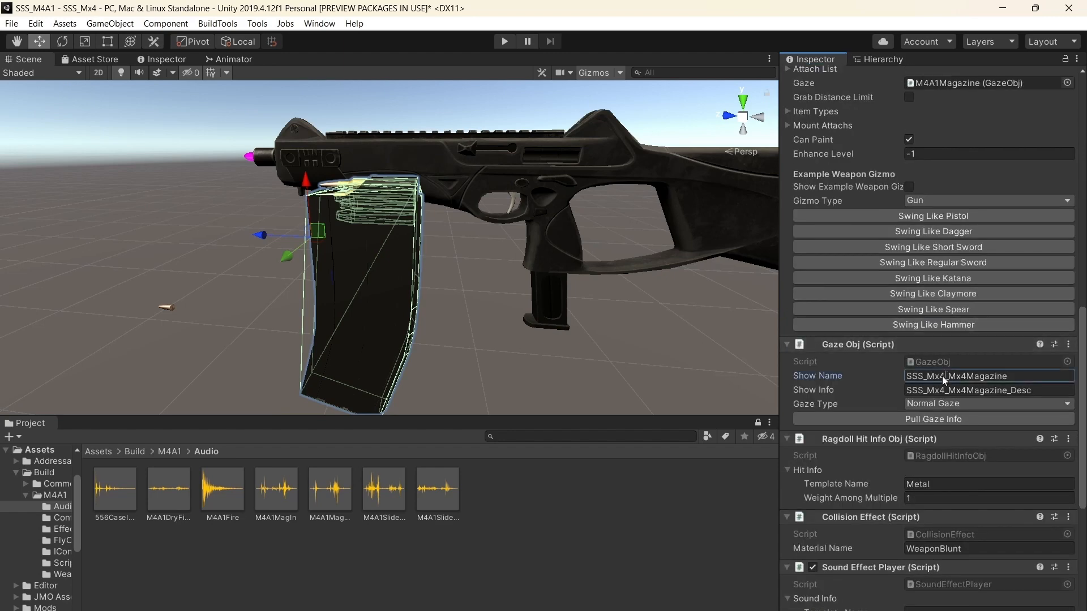
type("4A1")
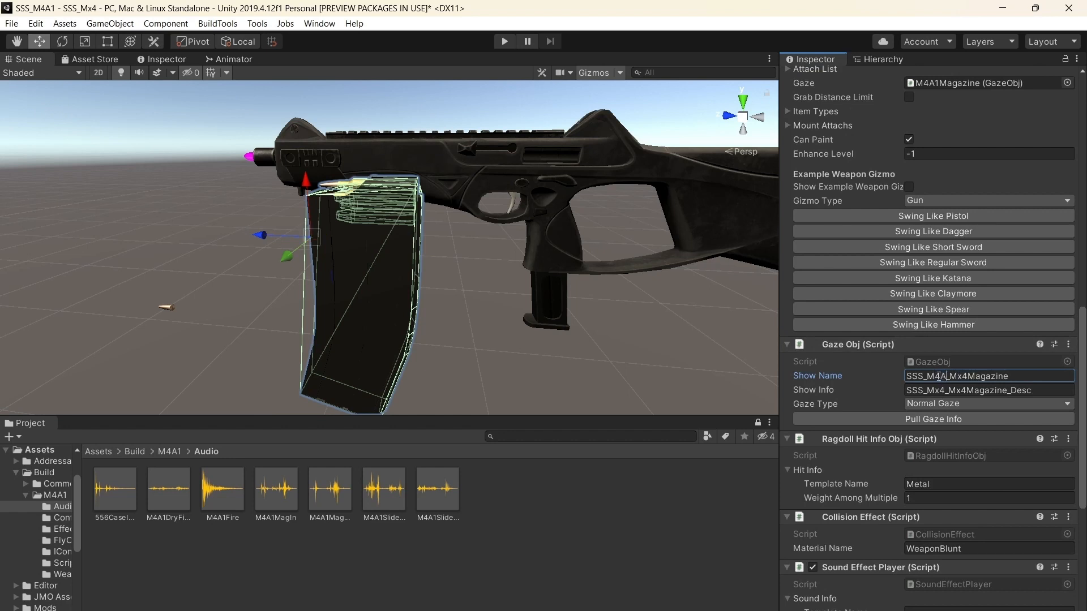
type("_")
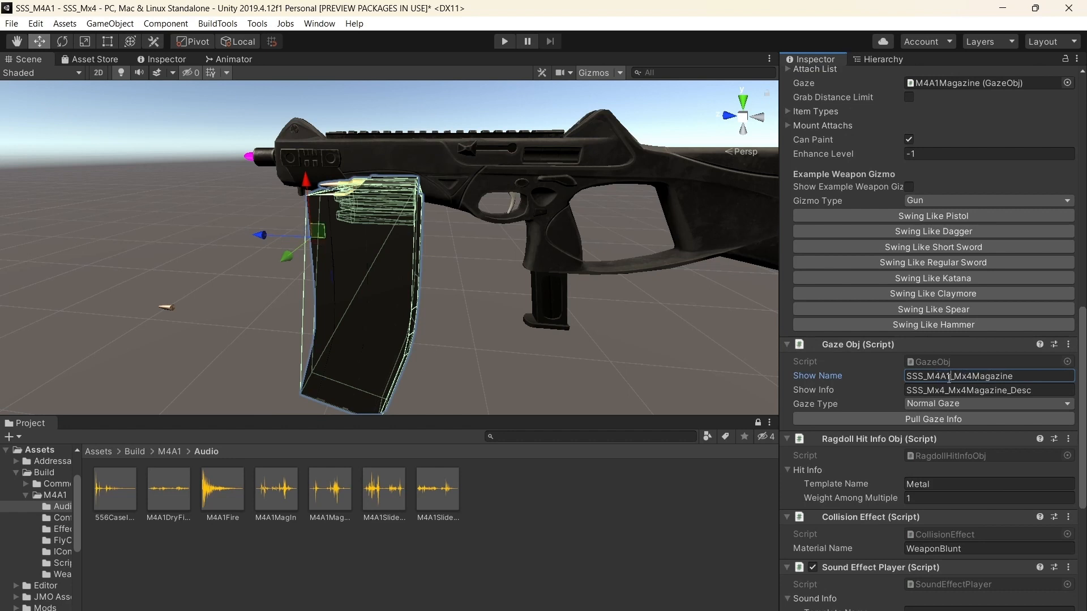
mouse_move(950, 377)
left_mouse_down()
mouse_move(928, 377)
mouse_move(953, 378)
left_mouse_up()
left_click(972, 378)
type("M4A1")
Reuse the Show Name text to change the Gaze Obj's Show Info to SSS_M4A1_M4A1Magazine_Desc
left_click_drag(1024, 378, 895, 382)
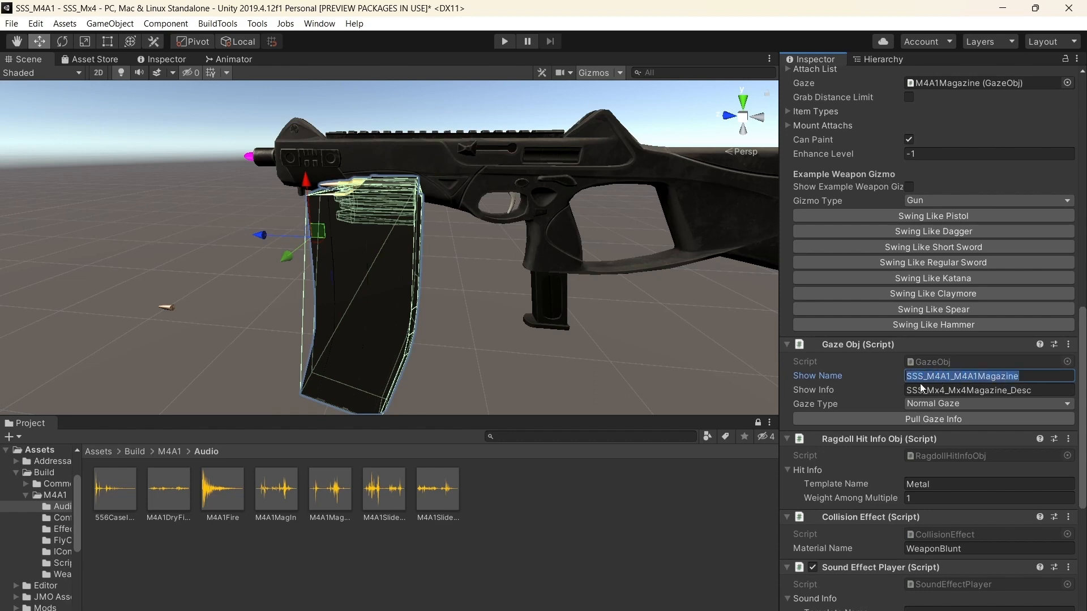
key("ctrl+c")
left_click_drag(1008, 391, 894, 393)
key("ctrl+v")
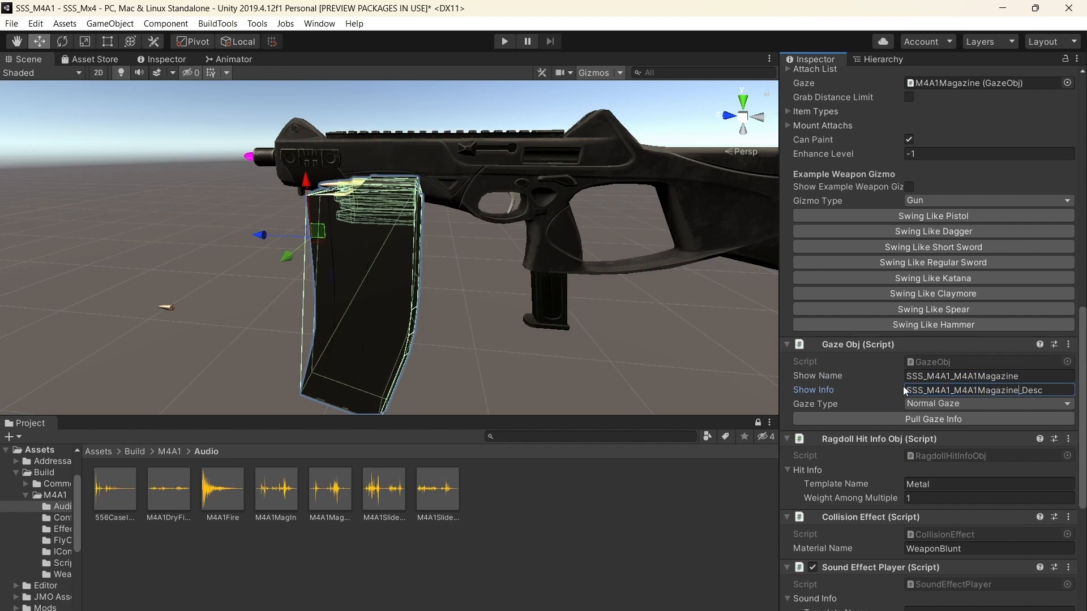
Copy the magazine's Show Name and open GunScript from the Build/M4A1/Script folder in the text editor
left_click(1035, 375)
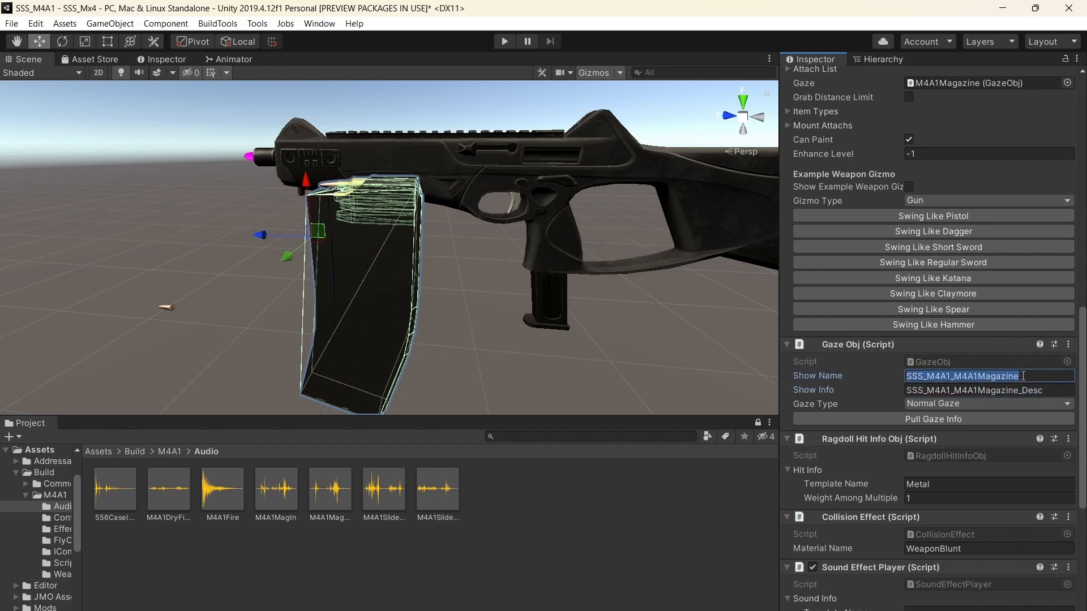
left_click(137, 451)
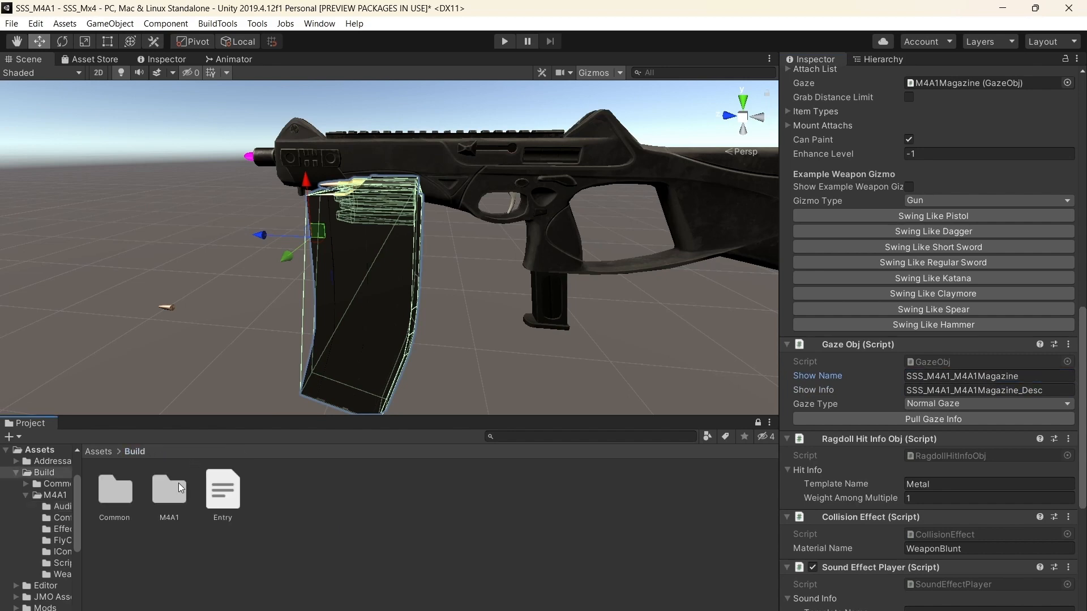
double_click(170, 488)
double_click(395, 493)
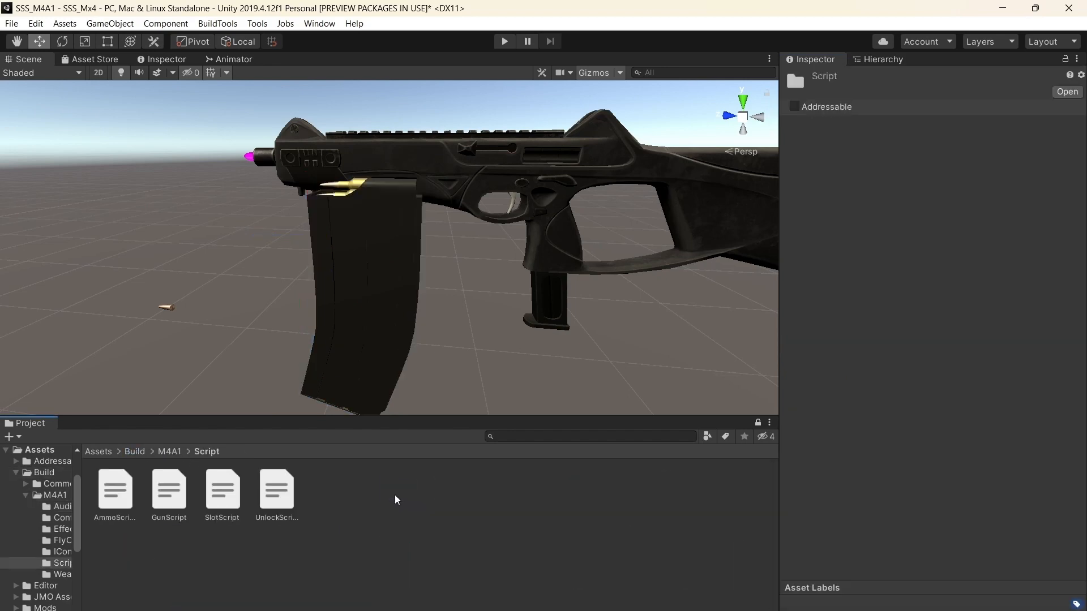
left_click(168, 503)
double_click(168, 503)
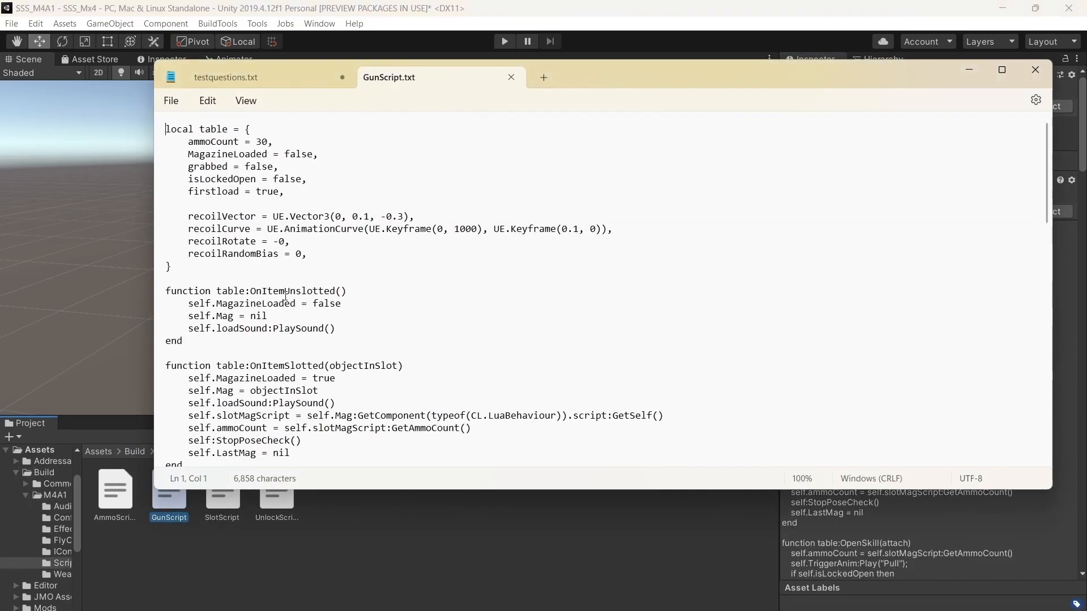
Replace the magazine name instantiated in GunScript's SpawnMag function with SSS_M4A1_M4A1Magazine and save the script
scroll(267, 245, "down", 20)
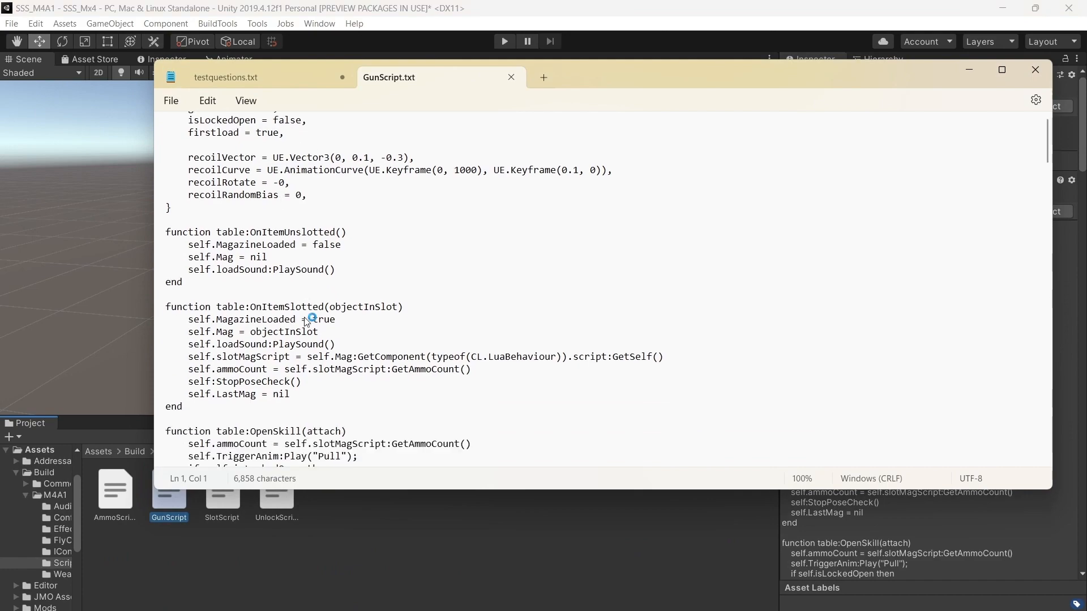
scroll(306, 321, "down", 18)
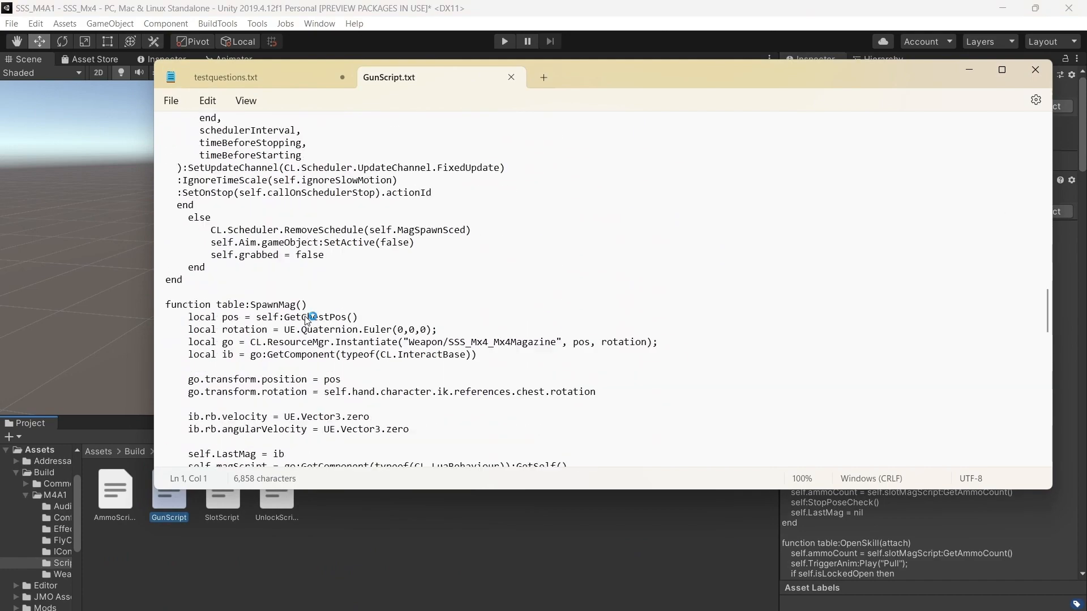
scroll(534, 297, "up", 4)
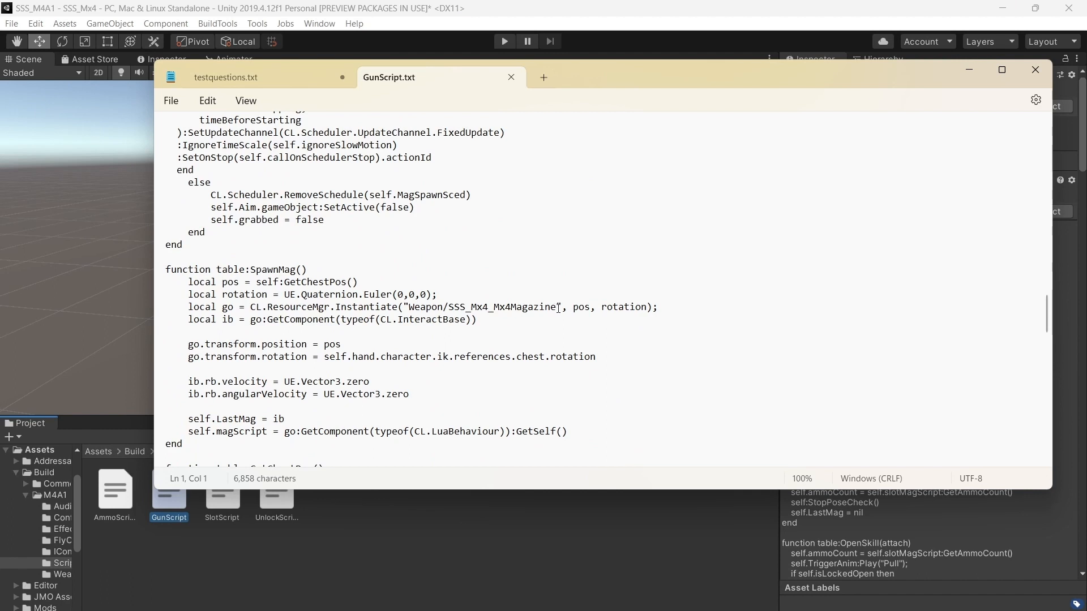
left_click_drag(559, 308, 453, 312)
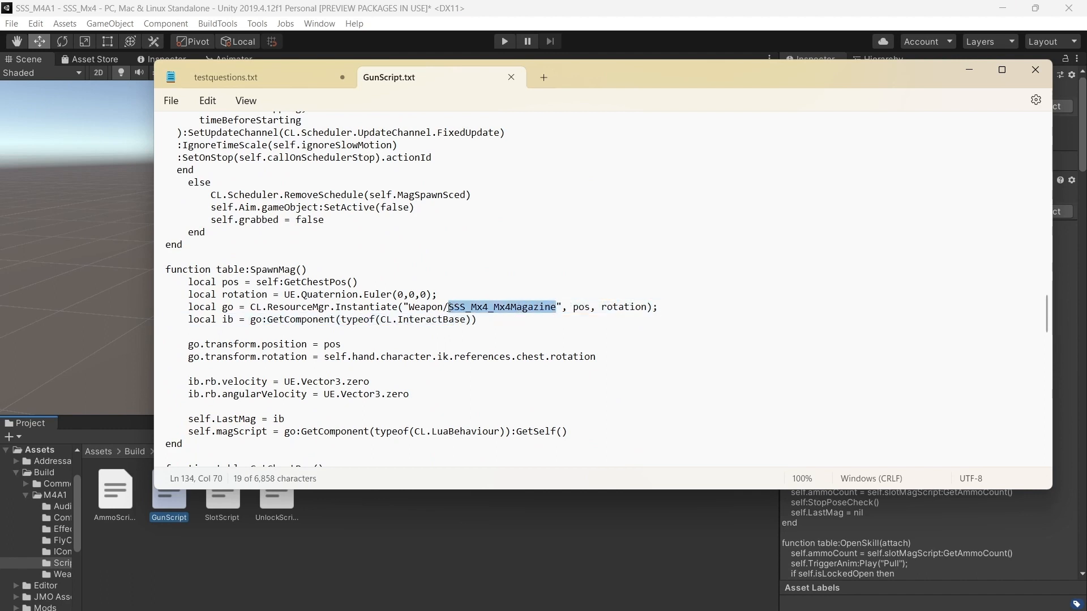
key("ctrl+v")
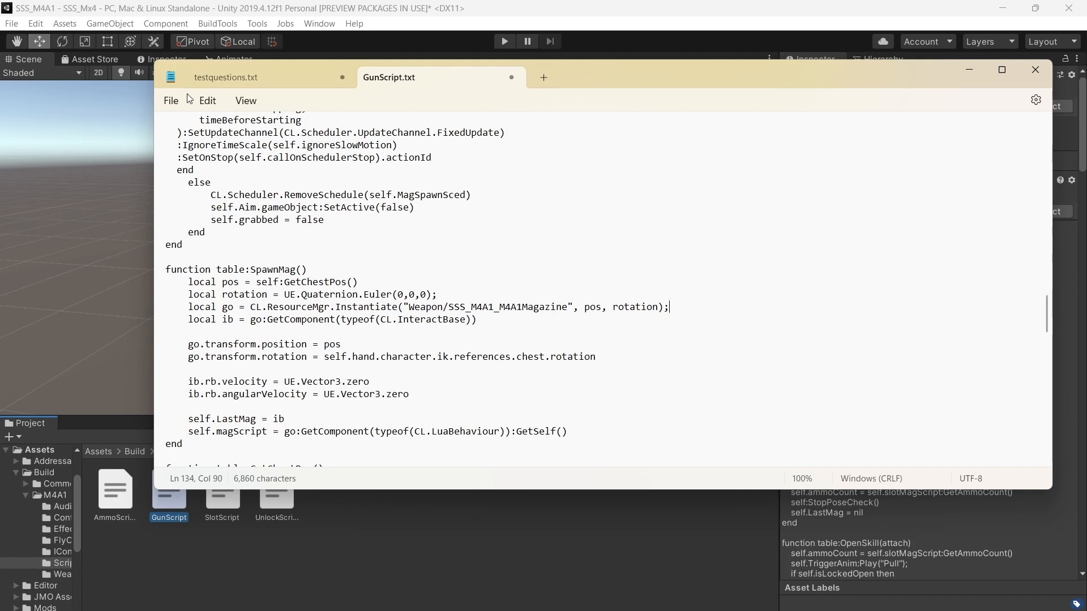
left_click(204, 104)
mouse_move(173, 102)
left_click(178, 197)
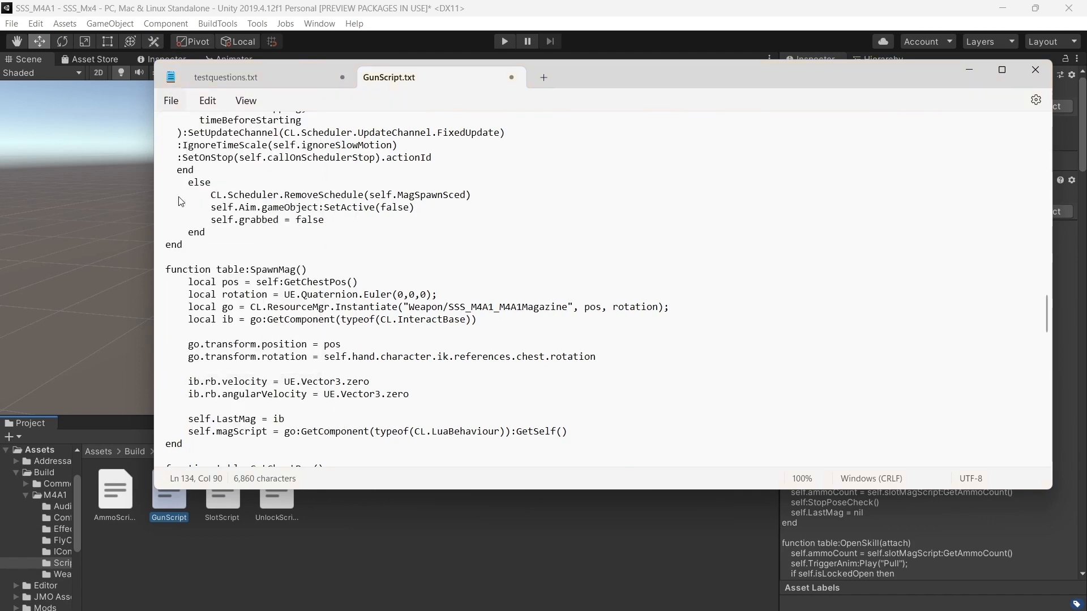
Close the gun script and change the Lua Script in M4A1Magazine's Lua Behaviour to SSS_M4A1_AmmoScript
left_click(1035, 69)
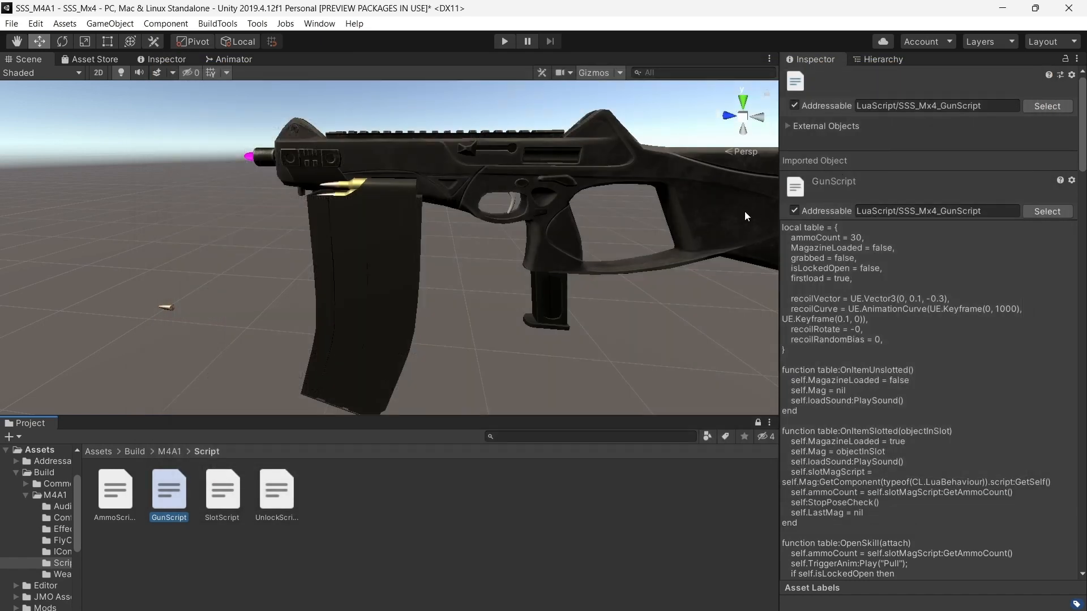
left_click(881, 59)
left_click(867, 188)
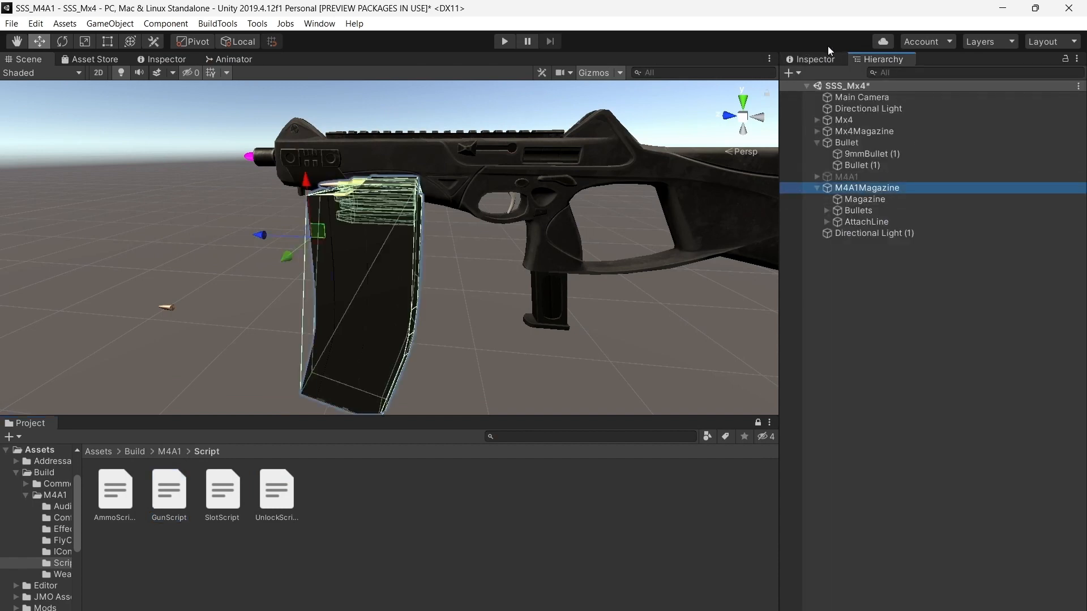
left_click(825, 59)
scroll(885, 253, "down", 15)
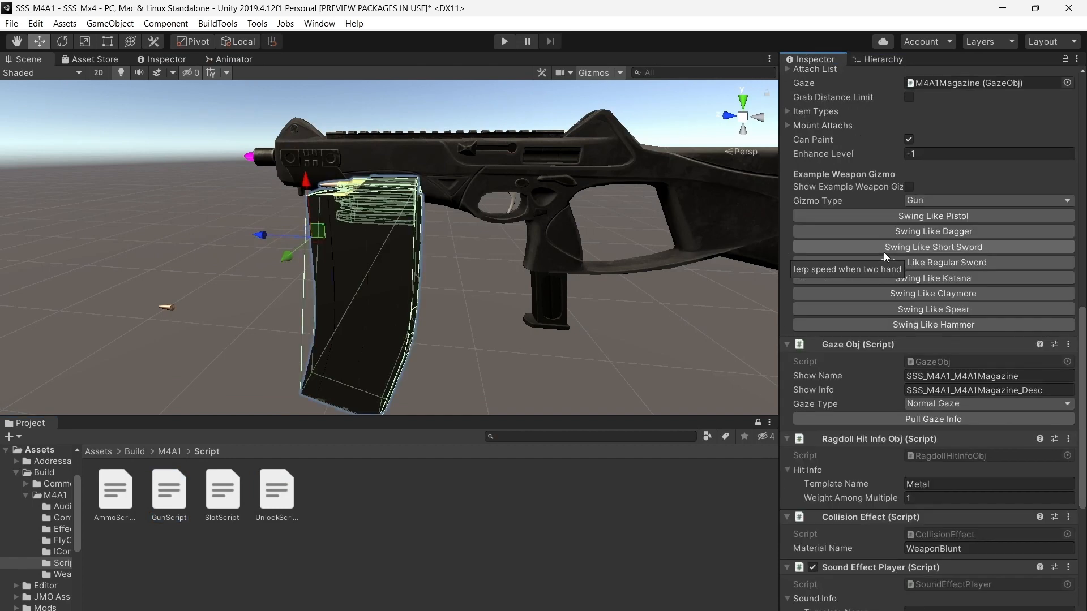
scroll(984, 380, "down", 10)
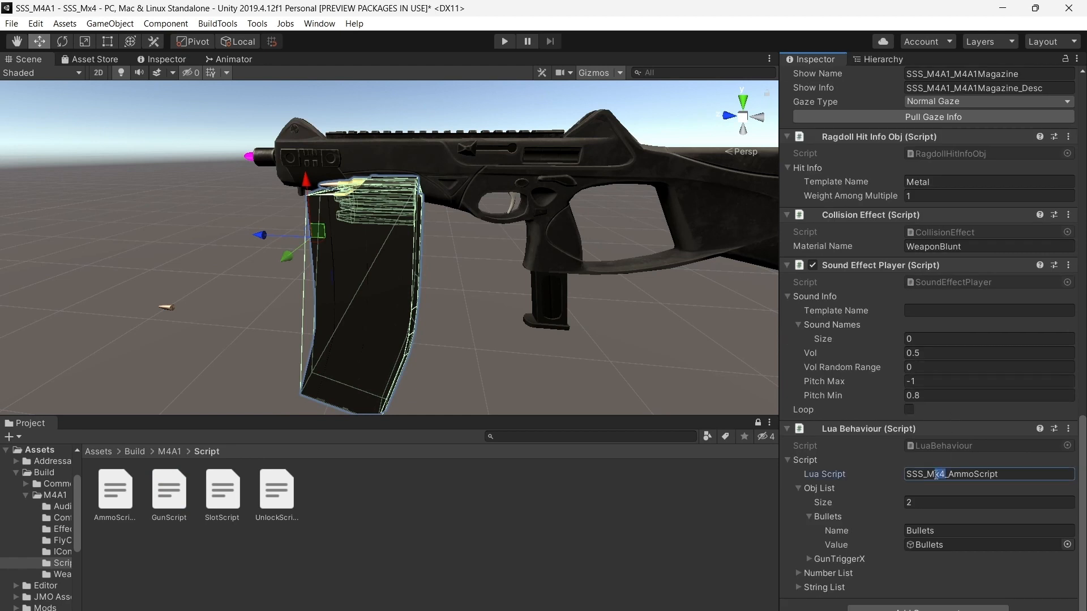
type("4A1")
Review the magazine's Number List, String List and physics settings, and check the ammo count defined in AmmoScript
left_click(795, 576)
left_click(795, 577)
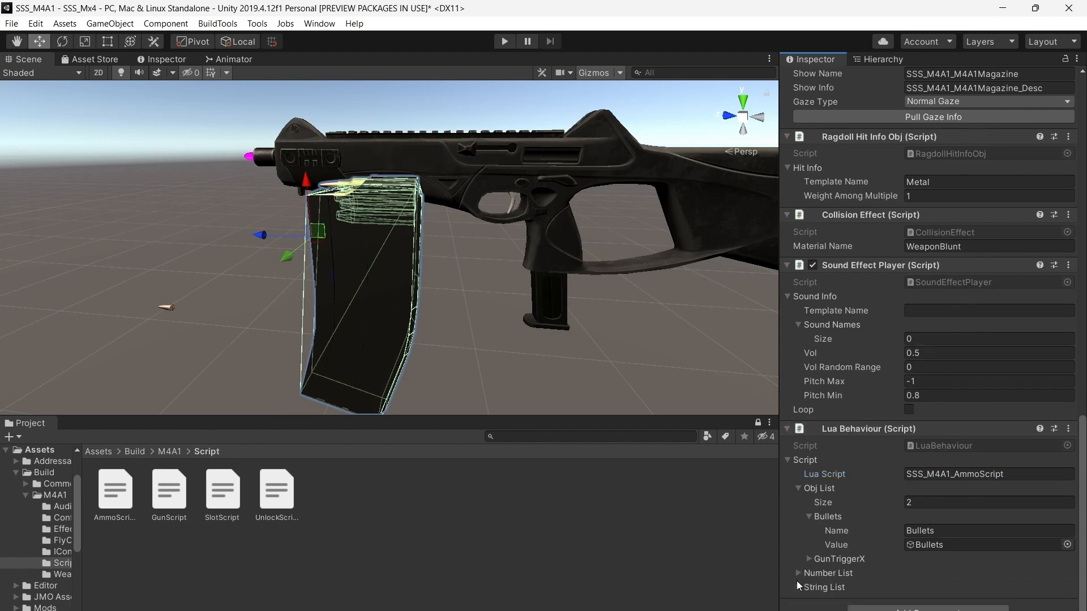
left_click(797, 584)
left_click(797, 584)
scroll(793, 354, "up", 6)
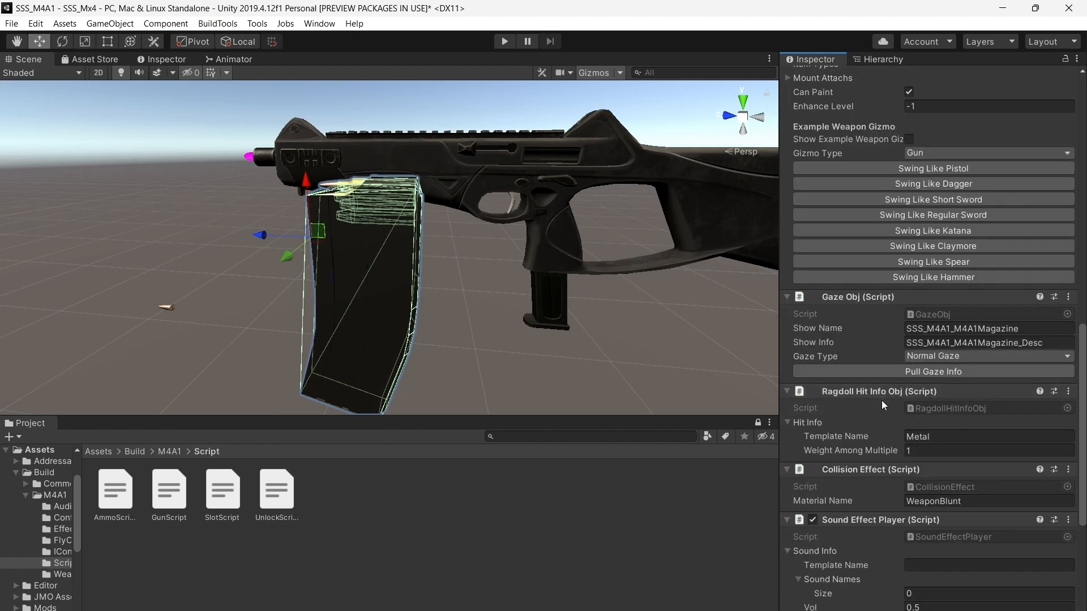
scroll(881, 400, "up", 13)
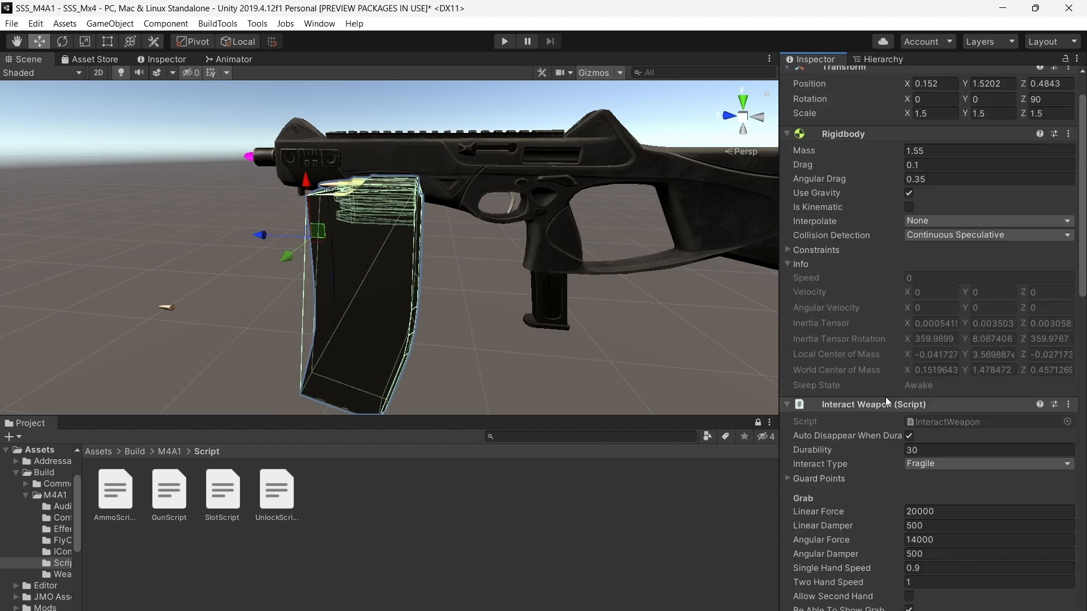
left_click(125, 492)
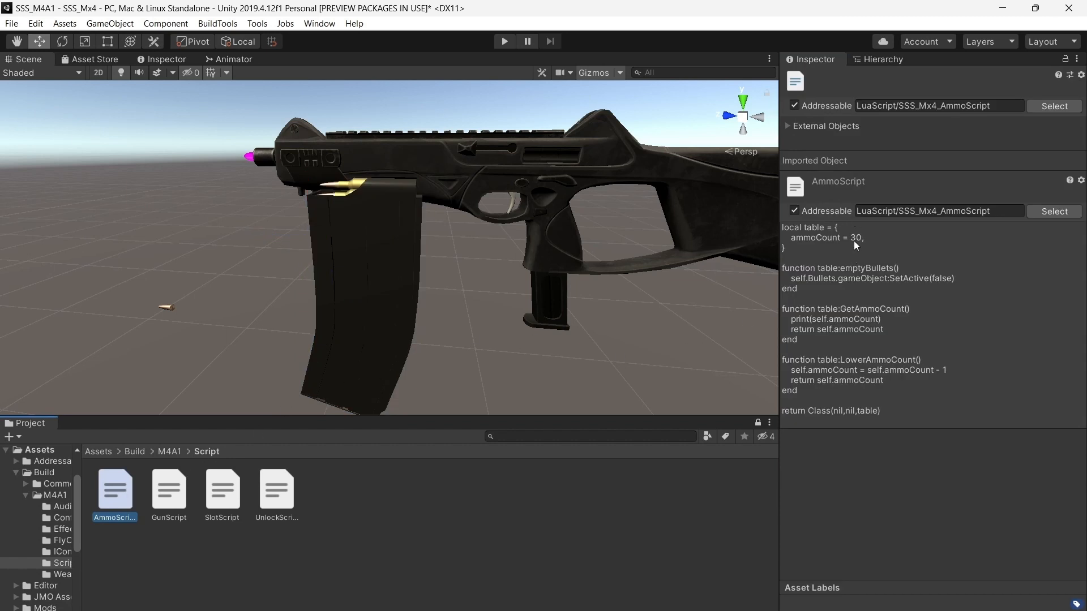
Activate the hidden M4A1 object in the scene
left_click(863, 59)
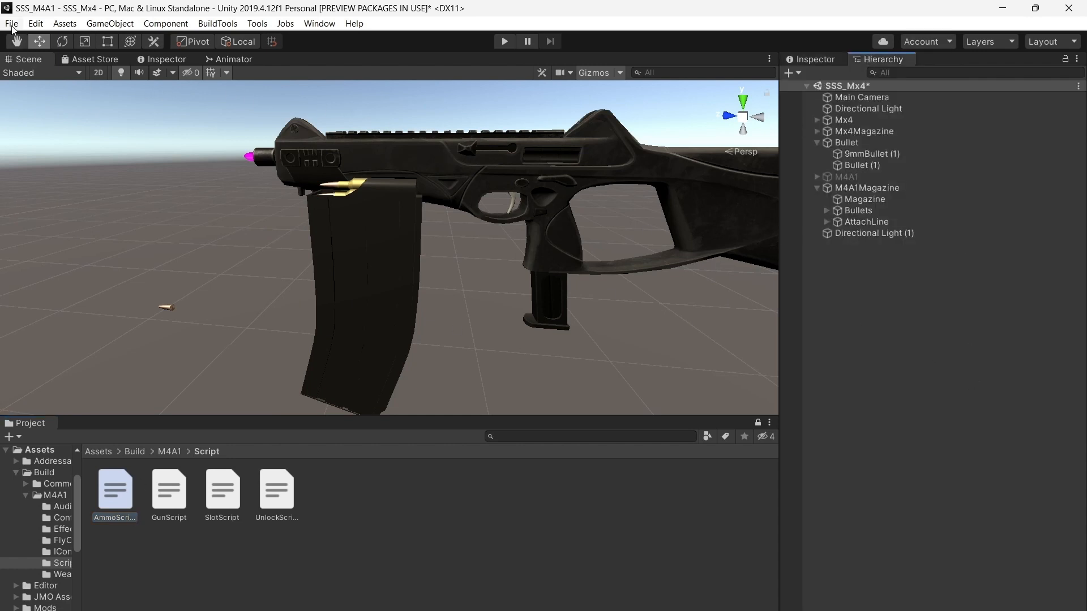
left_click(849, 178)
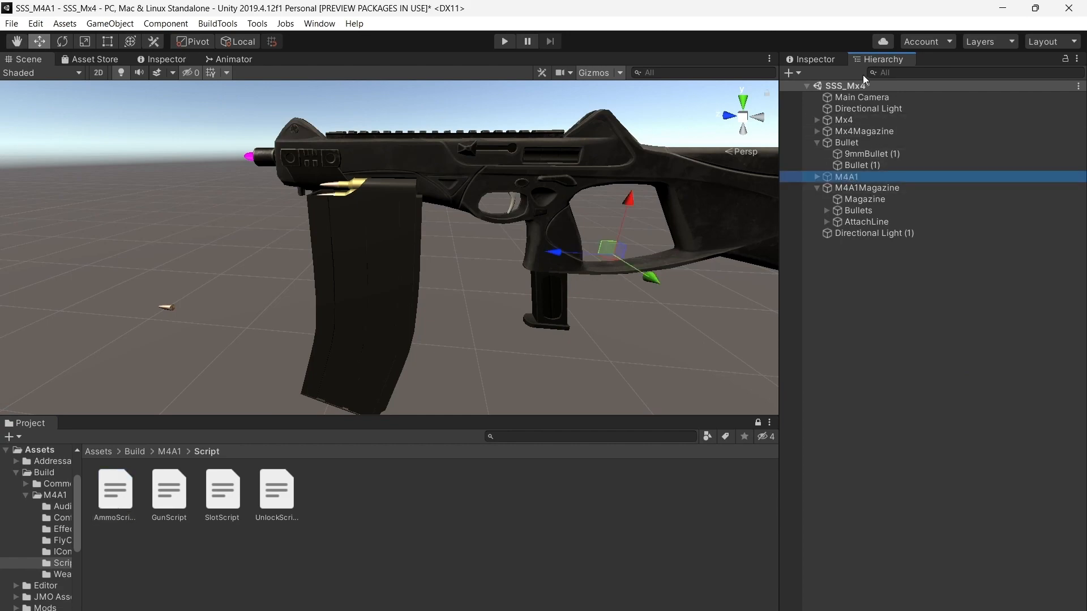
left_click(820, 60)
left_click(817, 79)
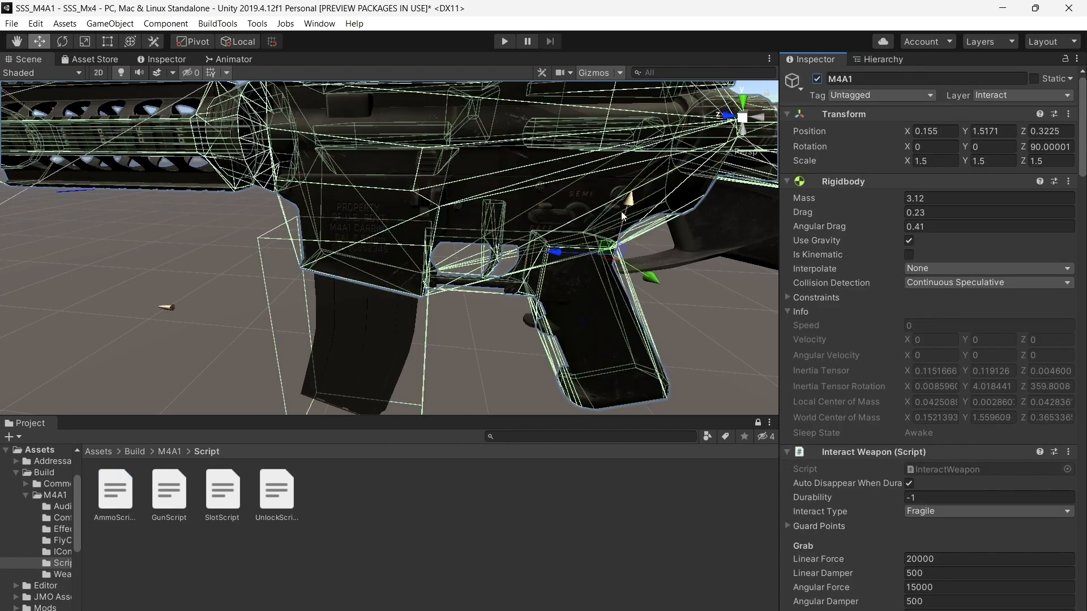
Make the Bullet object a child of CreatePoint under M4A1
left_click(871, 60)
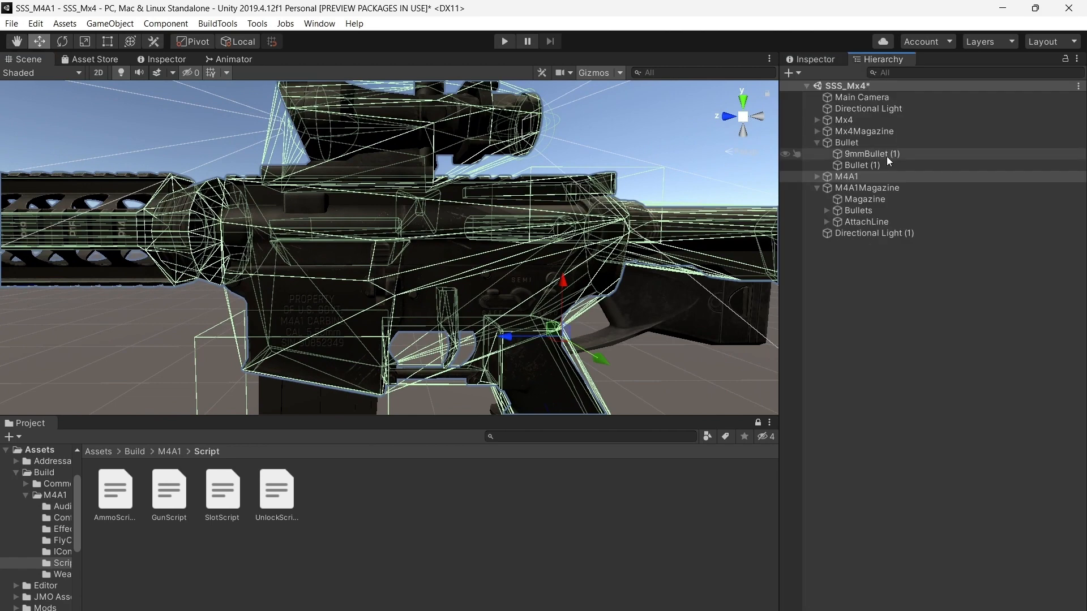
left_click(821, 144)
left_click(817, 144)
right_click_drag(545, 141, 533, 155)
key("Left")
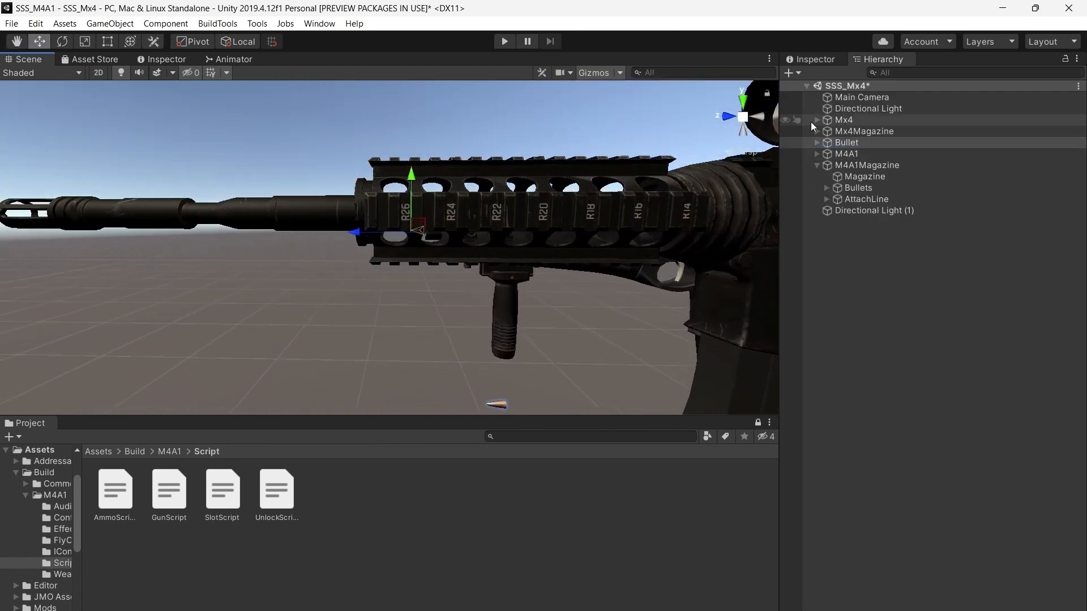
left_click(849, 143)
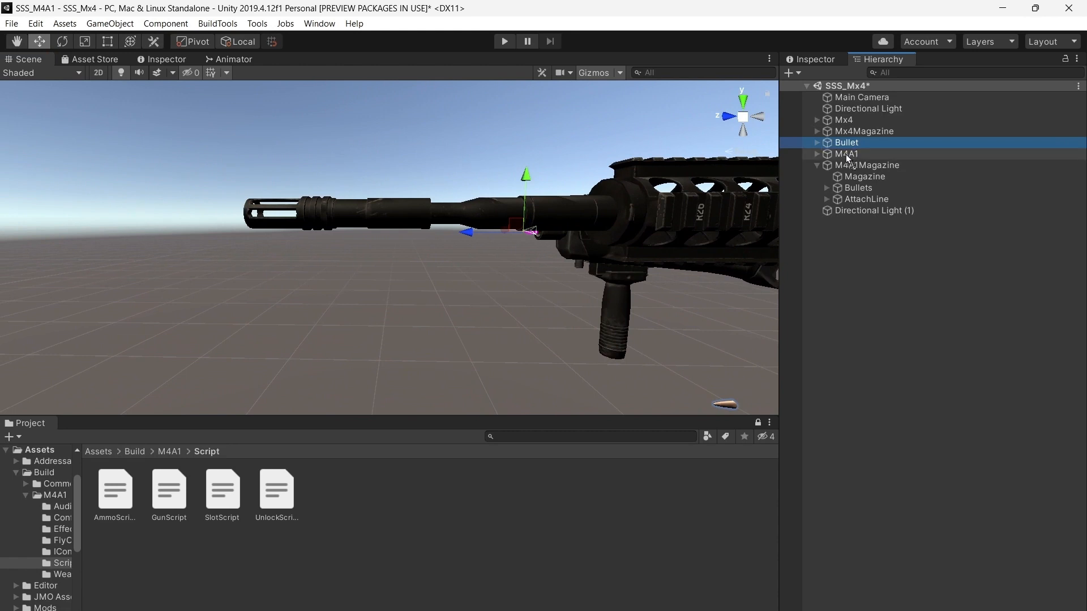
left_click_drag(848, 159, 855, 222)
Set the Bullet object's position to 0 on X, Y and Z so it sits at the gun's CreatePoint
left_click(816, 60)
left_click(935, 131)
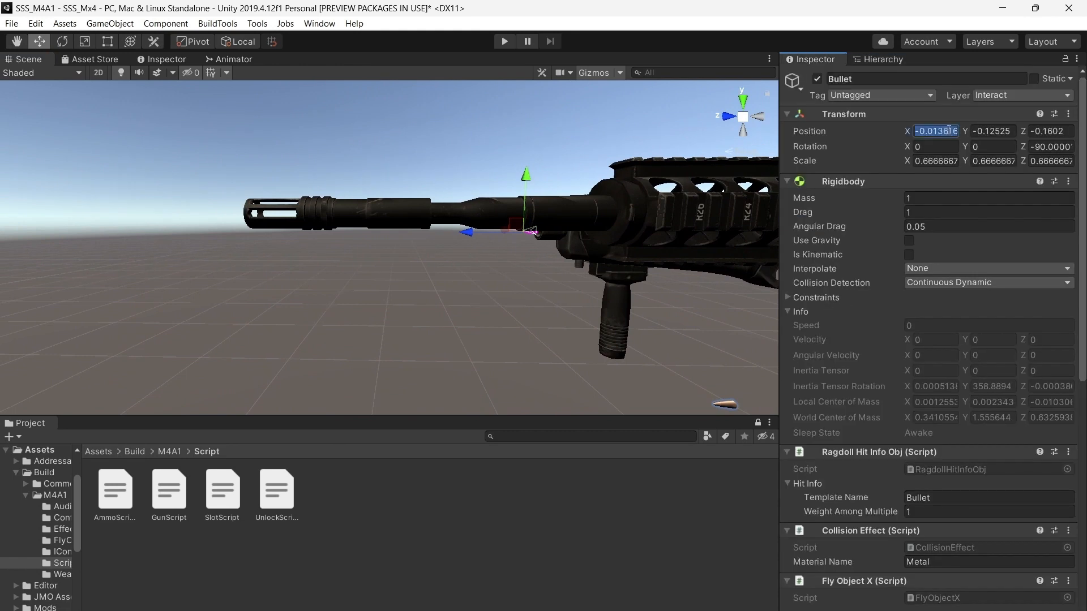
type("0")
left_click(993, 131)
type("0")
left_click(1041, 131)
type("0")
right_click_drag(633, 130, 633, 127)
key("Left")
key("Up")
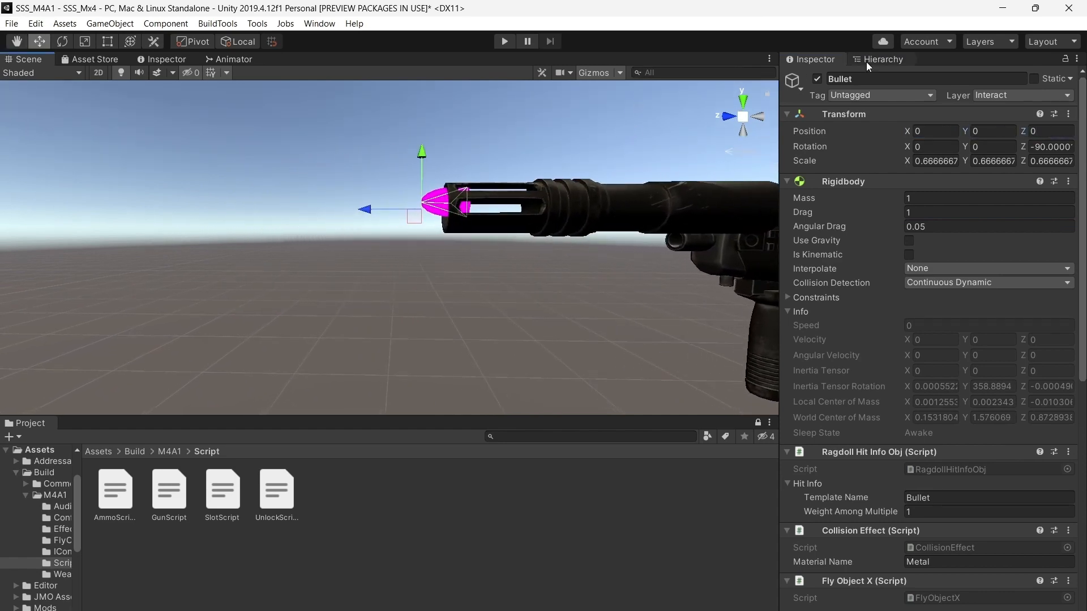
Set the position of Bullet's child mesh Bullet (1) to 0 on X, Y and Z
left_click(874, 59)
left_click(837, 222)
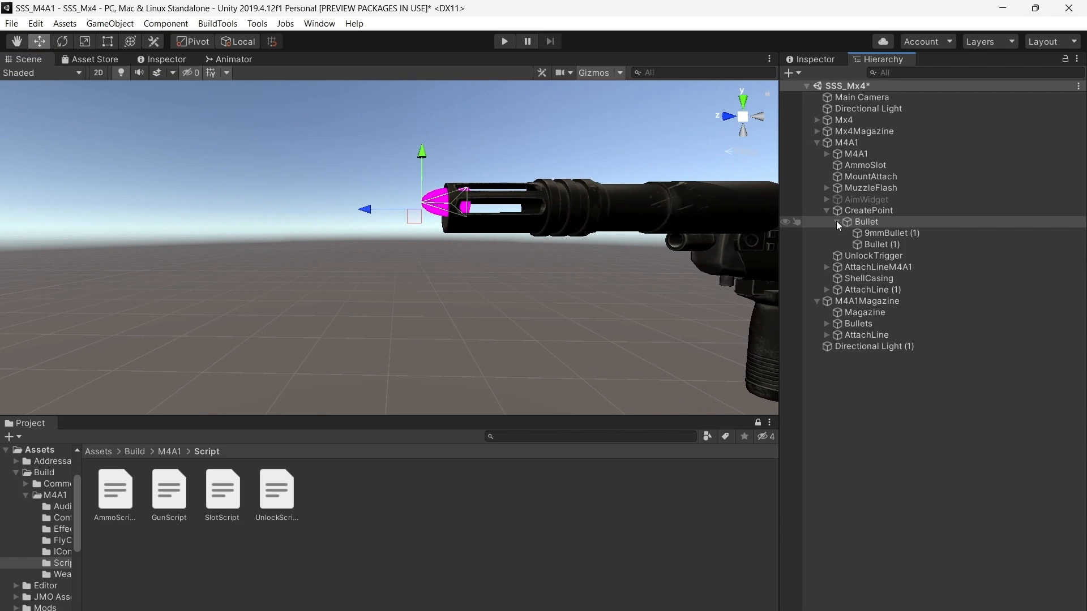
double_click(875, 232)
right_click_drag(594, 243, 714, 244)
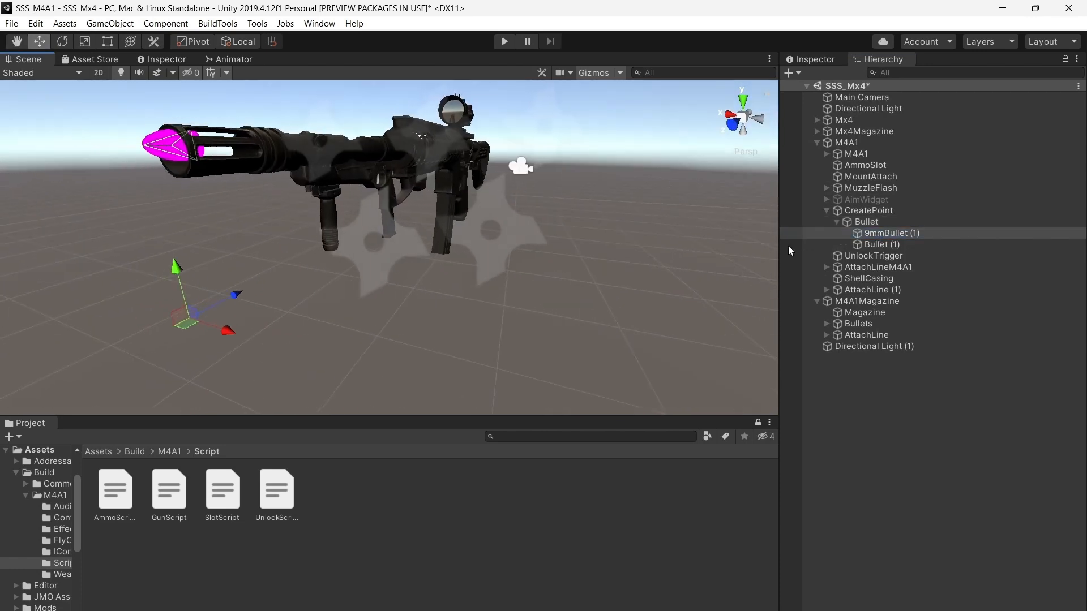
left_click(854, 246)
right_click_drag(535, 231, 577, 257)
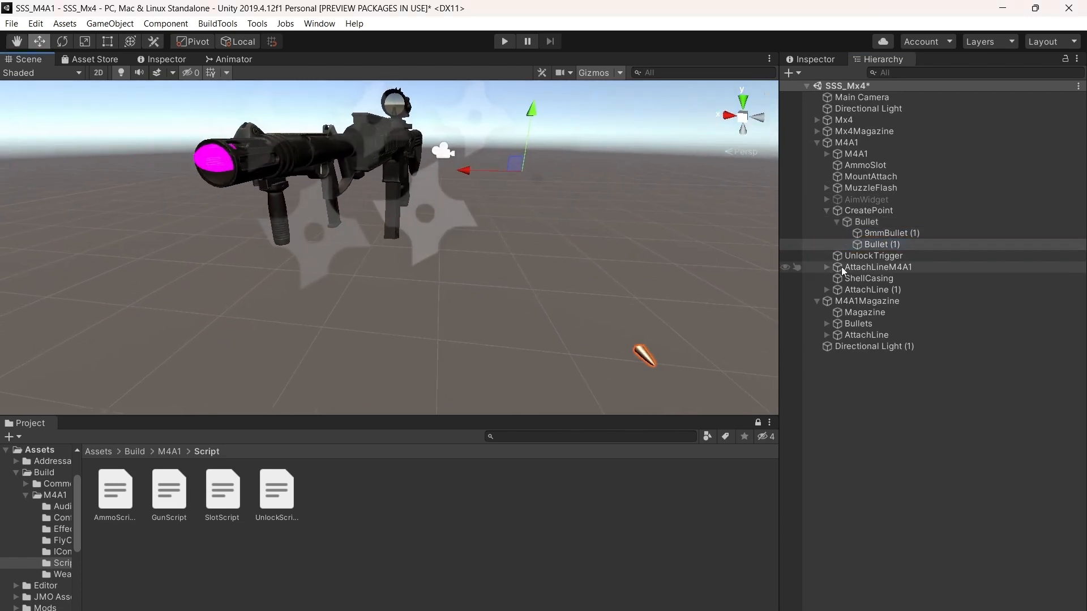
left_click(831, 61)
left_click(950, 129)
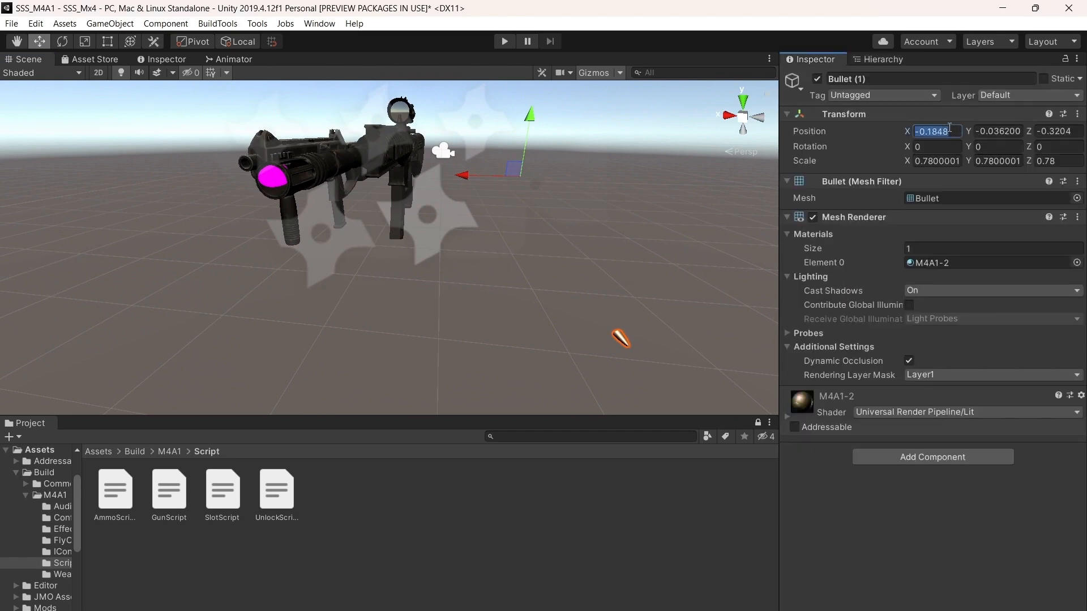
type("0")
left_click(986, 132)
type("0")
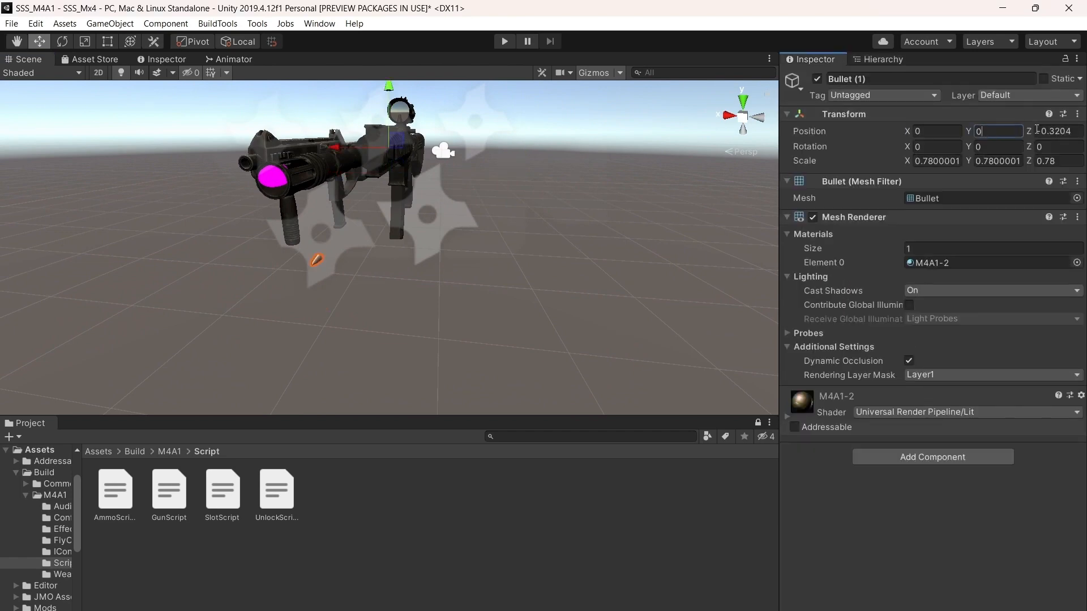
left_click(1045, 131)
type("0")
Move Bullet (1) into the M4A1's muzzle over the magenta 9mm bullet, at about Y 0.0565 and Z -0.2839
right_click_drag(590, 250, 392, 219)
left_click_drag(397, 189, 393, 167)
left_click_drag(351, 135, 626, 180)
right_click_drag(626, 180, 730, 148)
right_click_drag(588, 249, 639, 198)
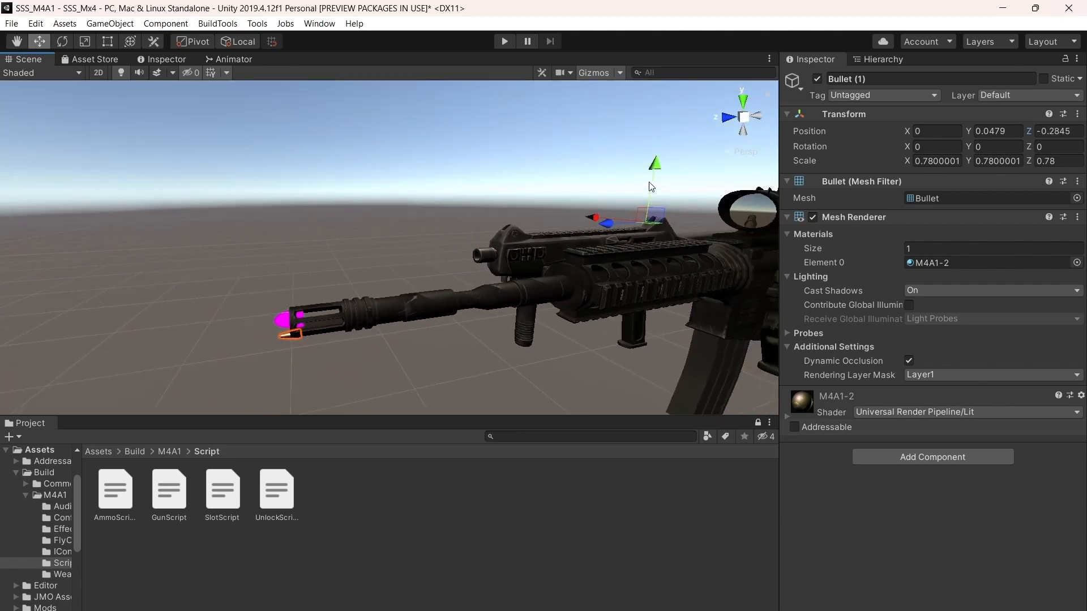
left_click_drag(649, 189, 650, 172)
right_click_drag(650, 173, 649, 226)
scroll(544, 268, "up", 5)
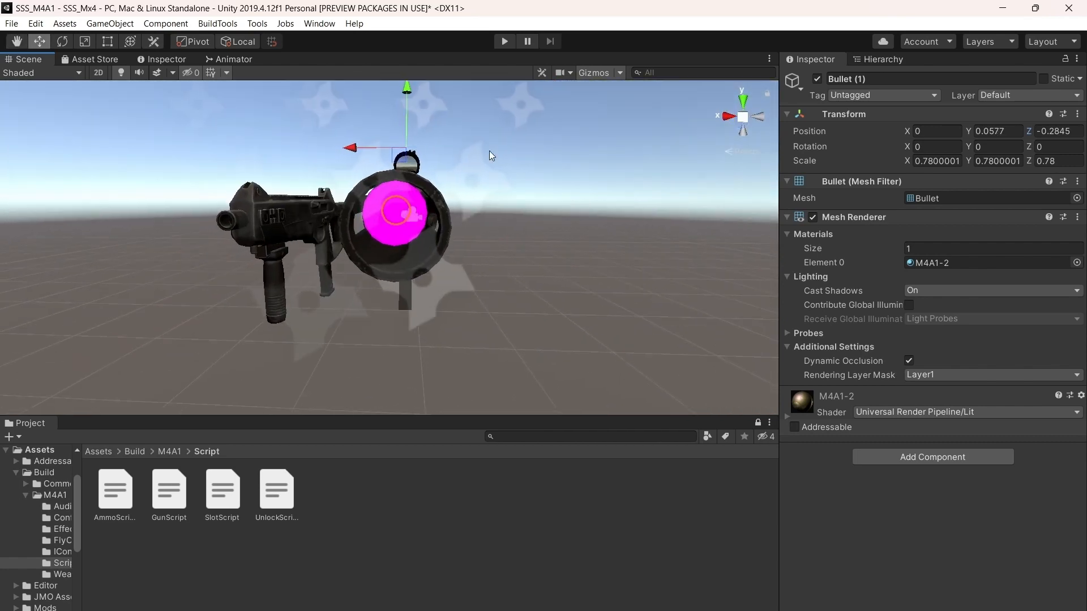
left_click_drag(410, 93, 405, 94)
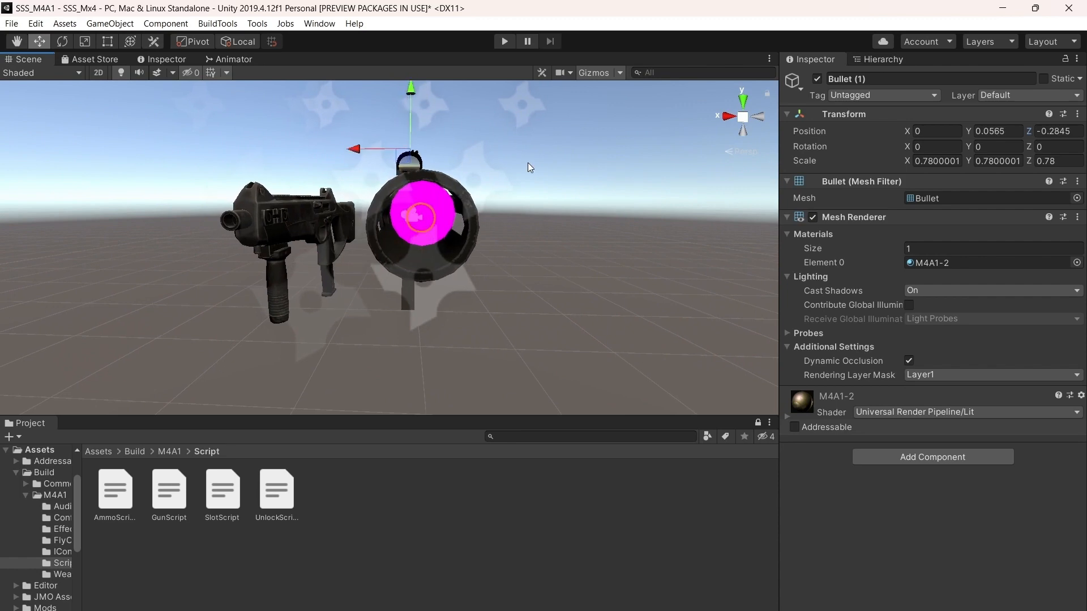
right_click_drag(528, 162, 689, 174)
left_click_drag(594, 195, 592, 195)
key("f")
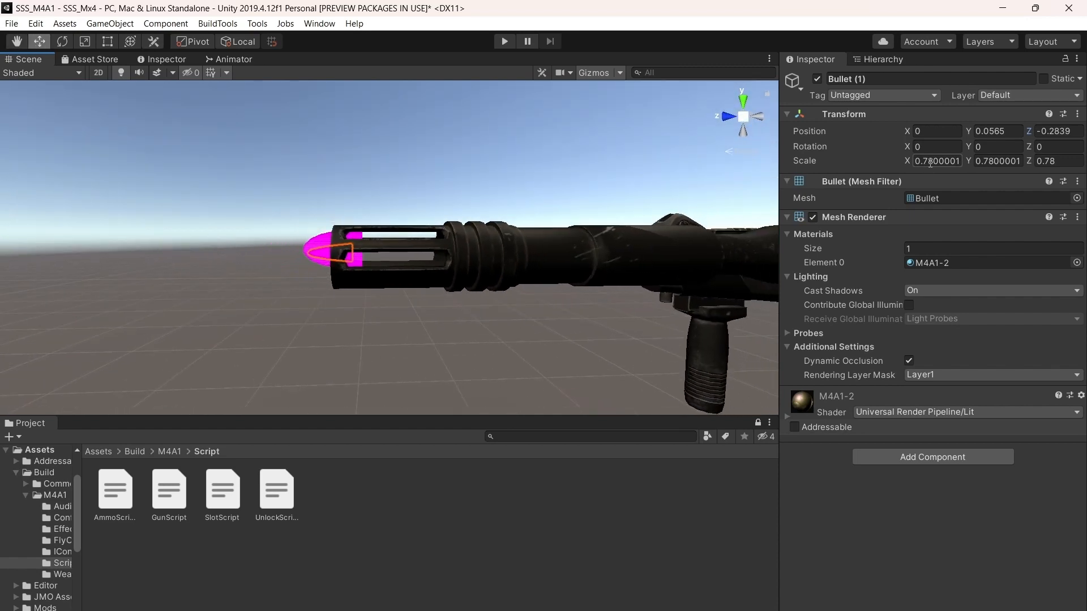
Set the scale of Bullet (1) to 0.84 on all three axes
left_click(929, 161)
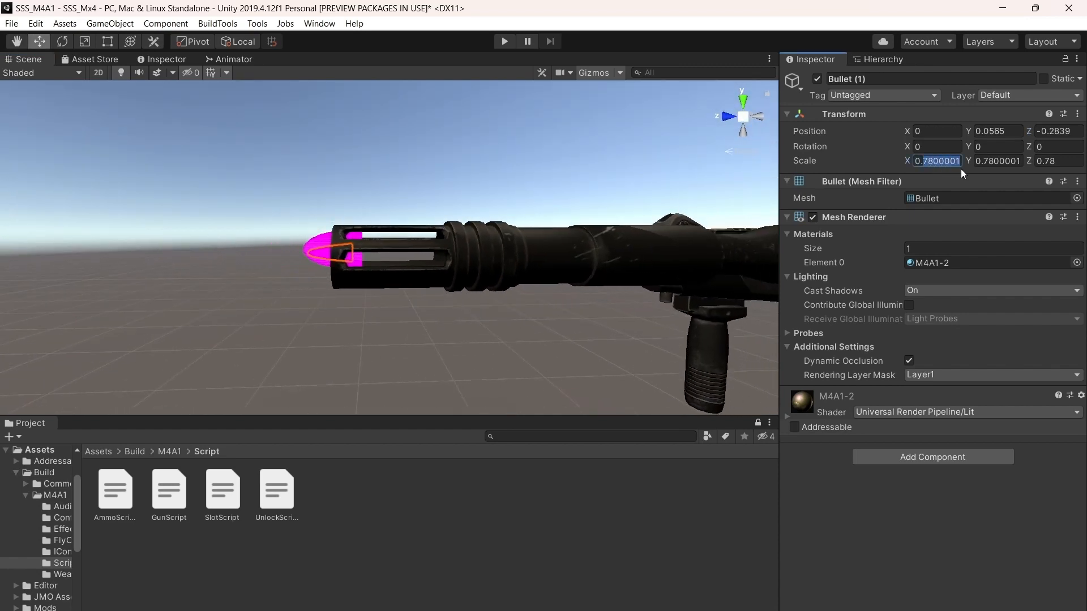
type("8")
left_click(981, 161)
type("0.84")
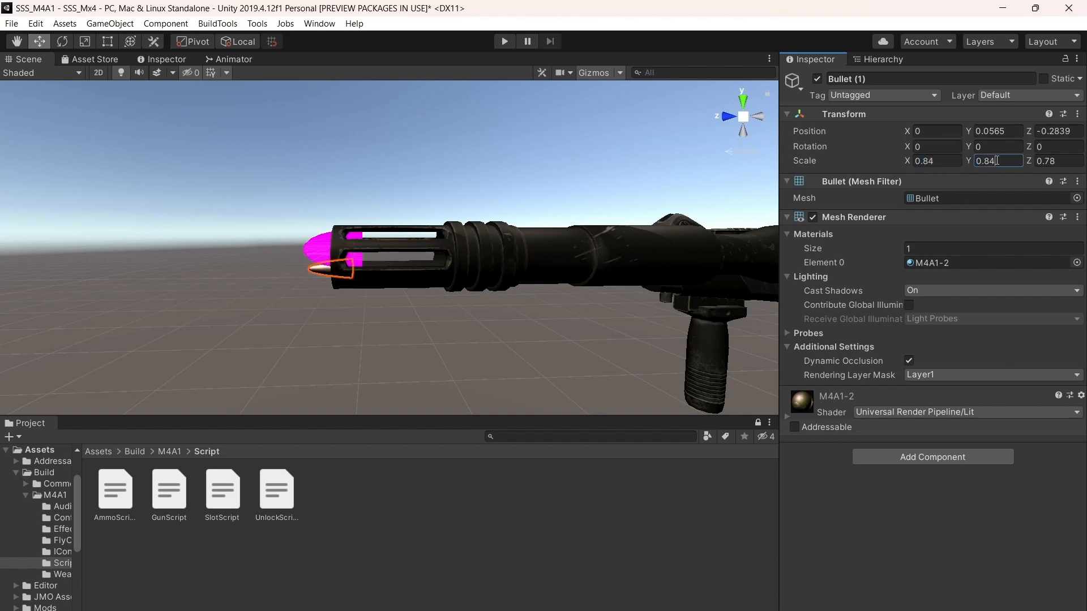
left_click(1040, 163)
type("0.84")
Realign the enlarged Bullet (1) with the 9mm bullet in the muzzle, at about Y 0.062 and Z -0.3055
right_click_drag(579, 204, 671, 195)
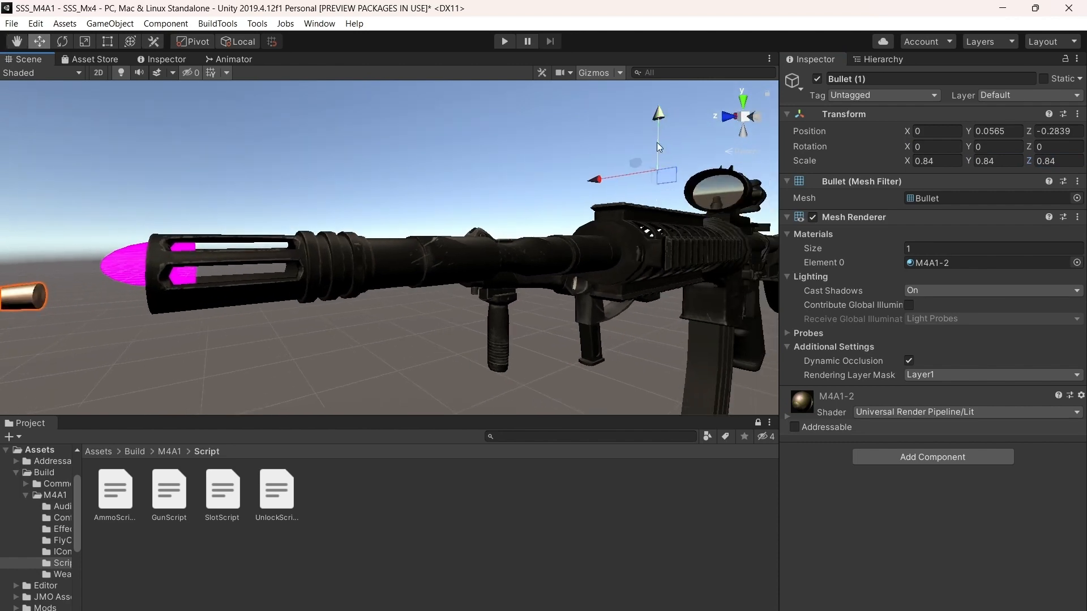
left_click_drag(656, 121, 654, 114)
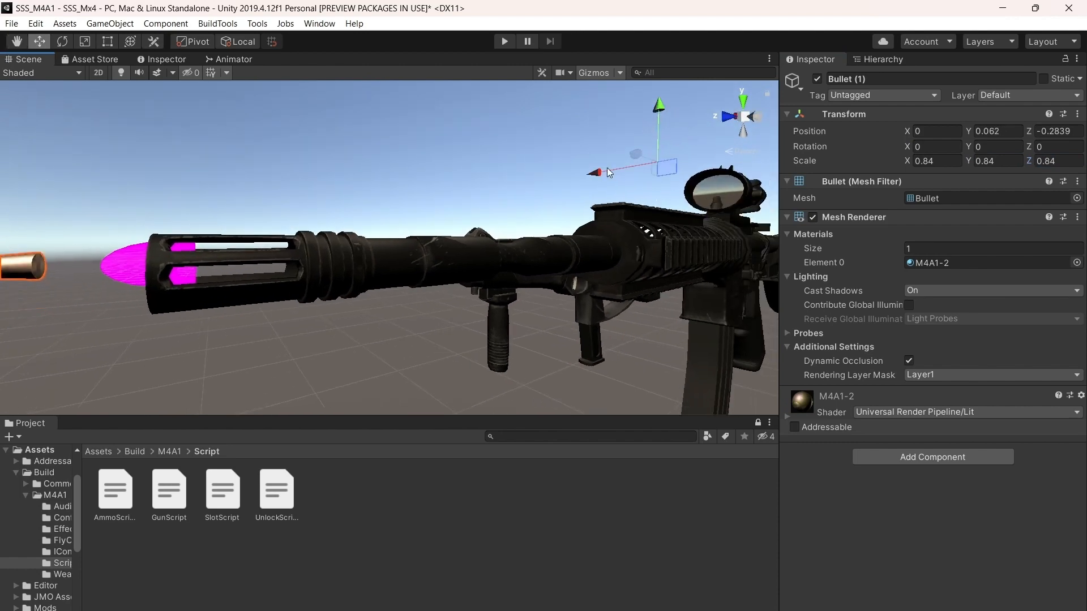
left_click_drag(609, 172, 632, 158)
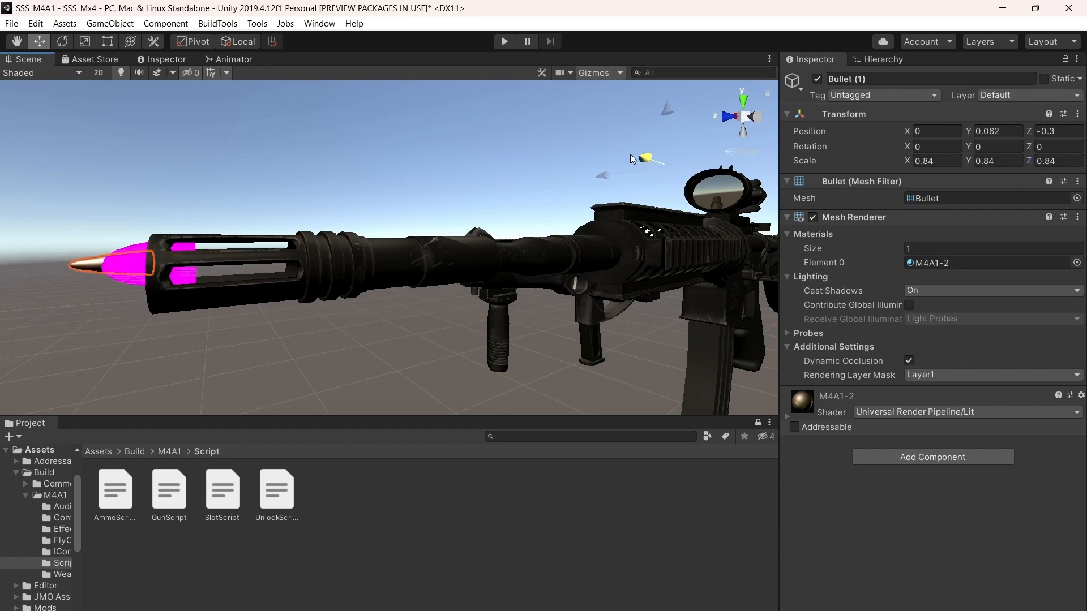
left_click_drag(630, 154, 631, 154)
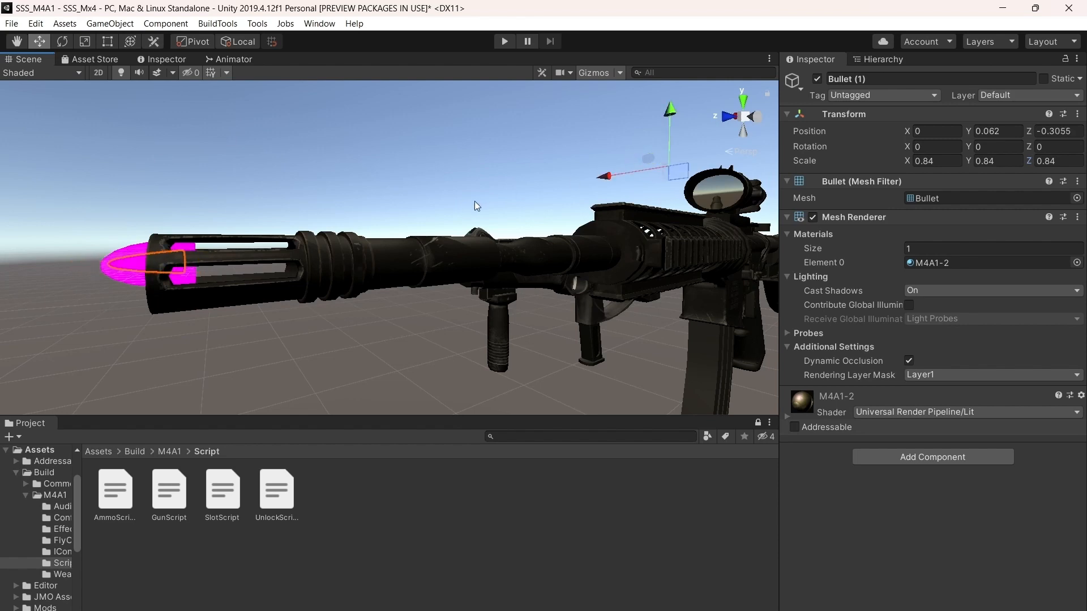
left_click(755, 117)
Delete the 9mmBullet (1) object from the gun's Bullet
left_click(884, 59)
left_click(882, 232)
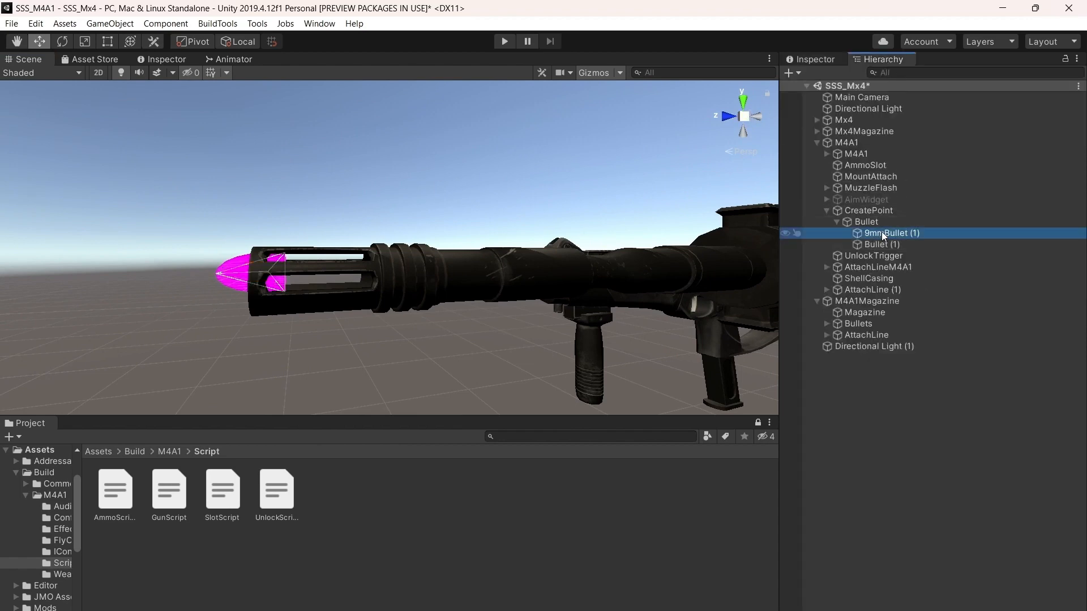
right_click(882, 232)
left_click(920, 306)
Add a Mesh Collider component to Bullet (1)
left_click(876, 232)
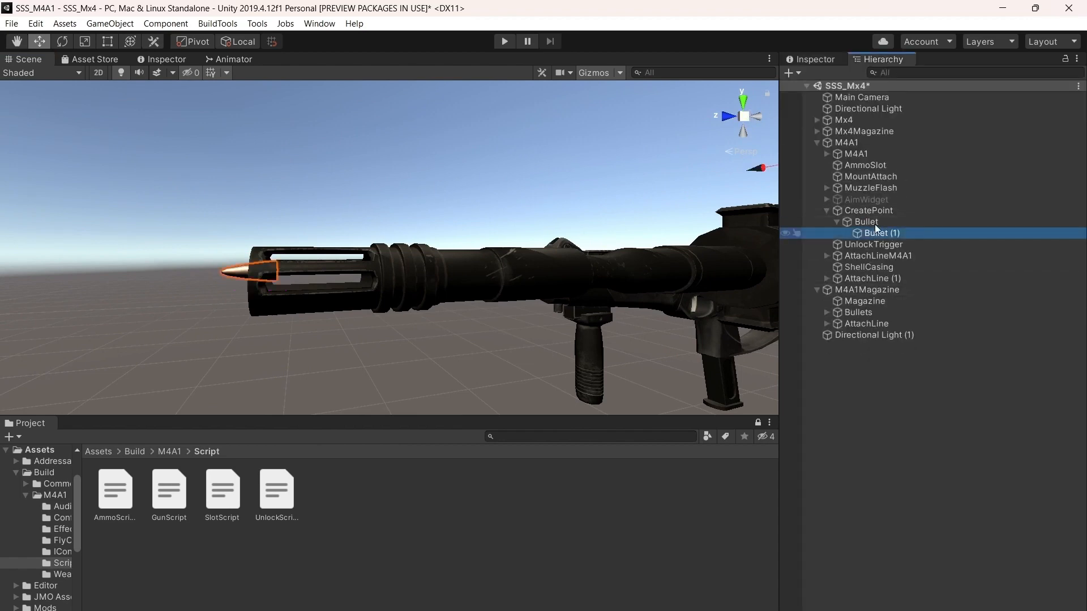
left_click(826, 59)
left_click(930, 456)
left_click(909, 463)
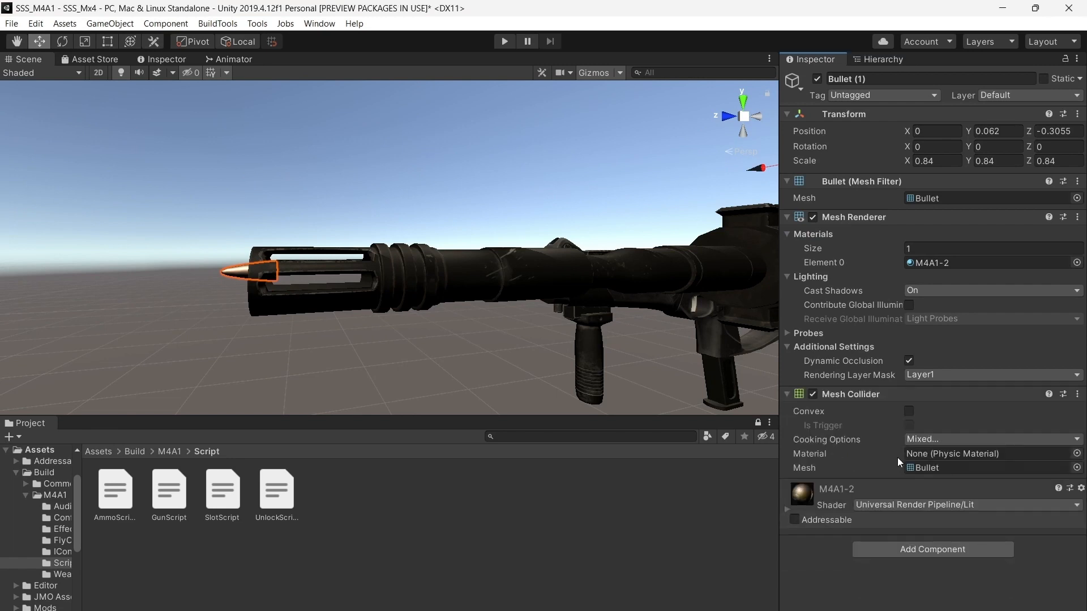
Move the Bullet object out of CreatePoint to the scene's top level, just above M4A1
left_click(881, 59)
left_click(837, 221)
left_click(873, 210)
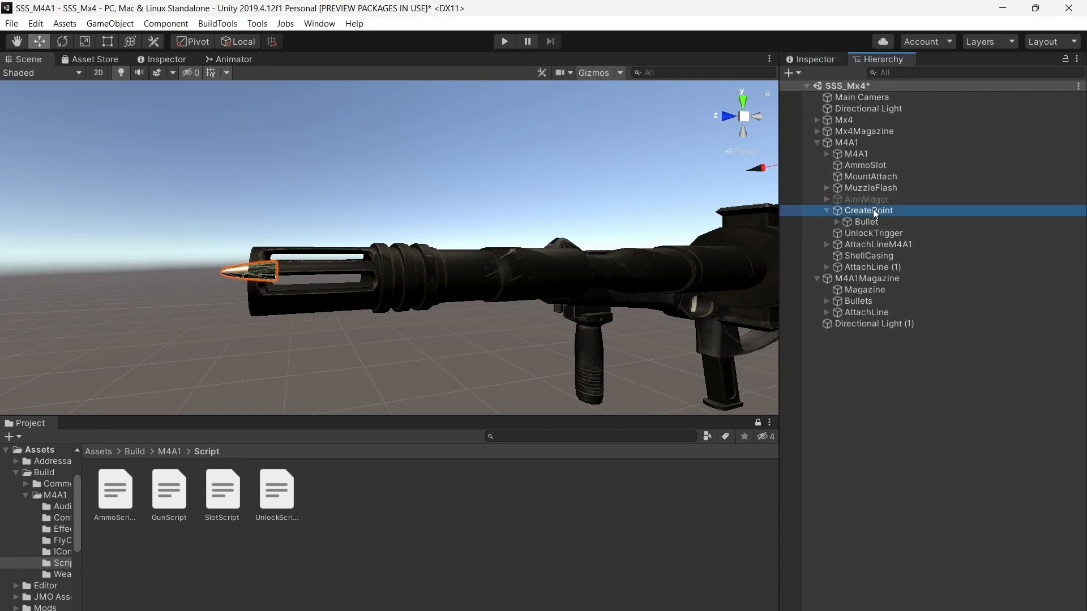
left_click_drag(864, 222, 847, 144)
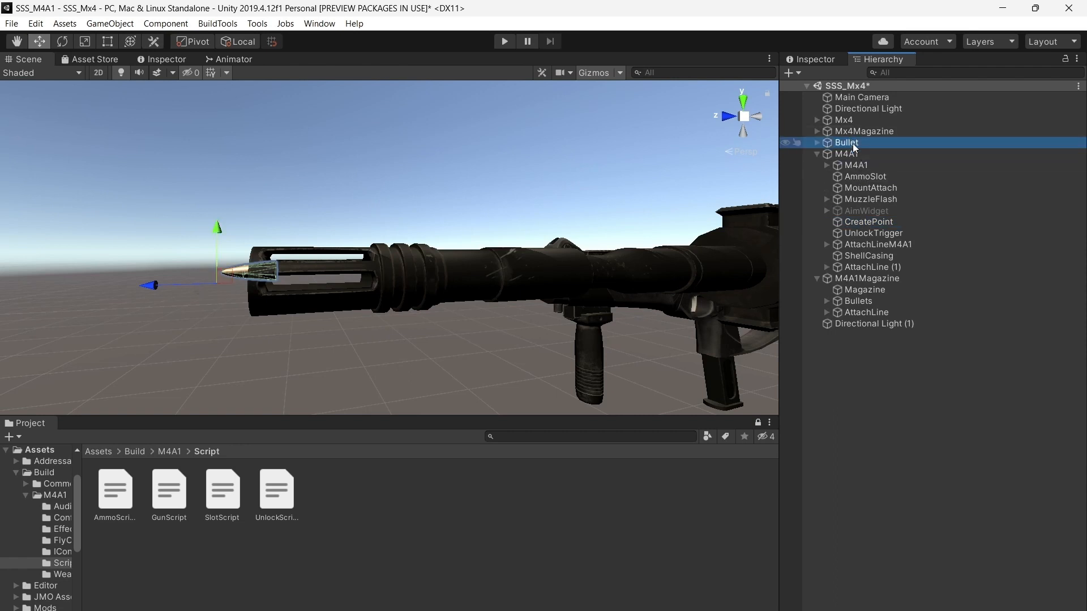
right_click(847, 144)
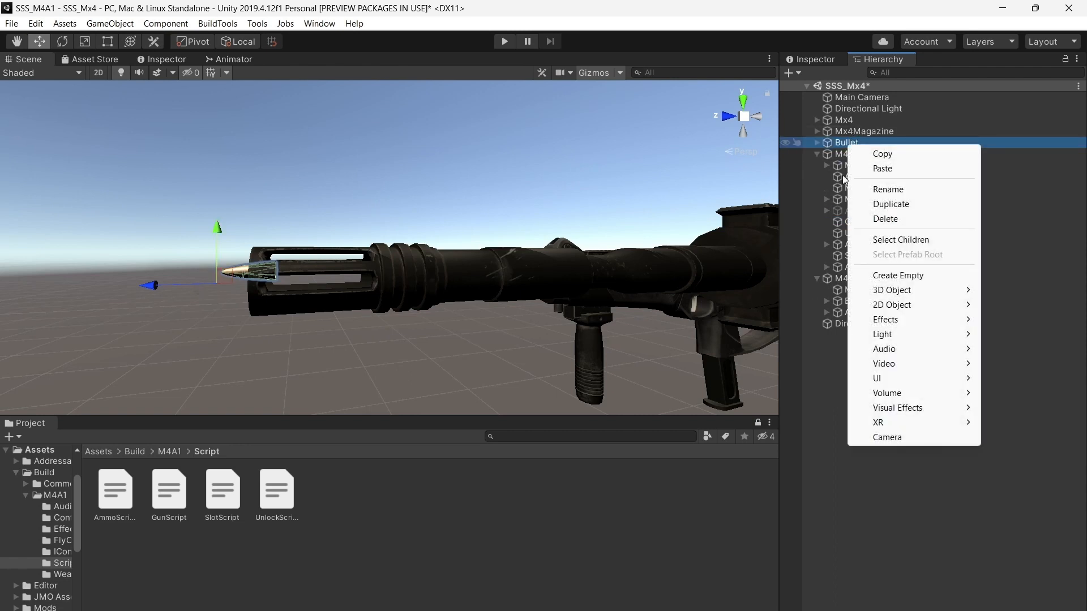
Rename the Bullet object 556Bullet, using the suffix from the flyObjName value in the M4A1's String List
left_click(833, 154)
left_click(836, 153)
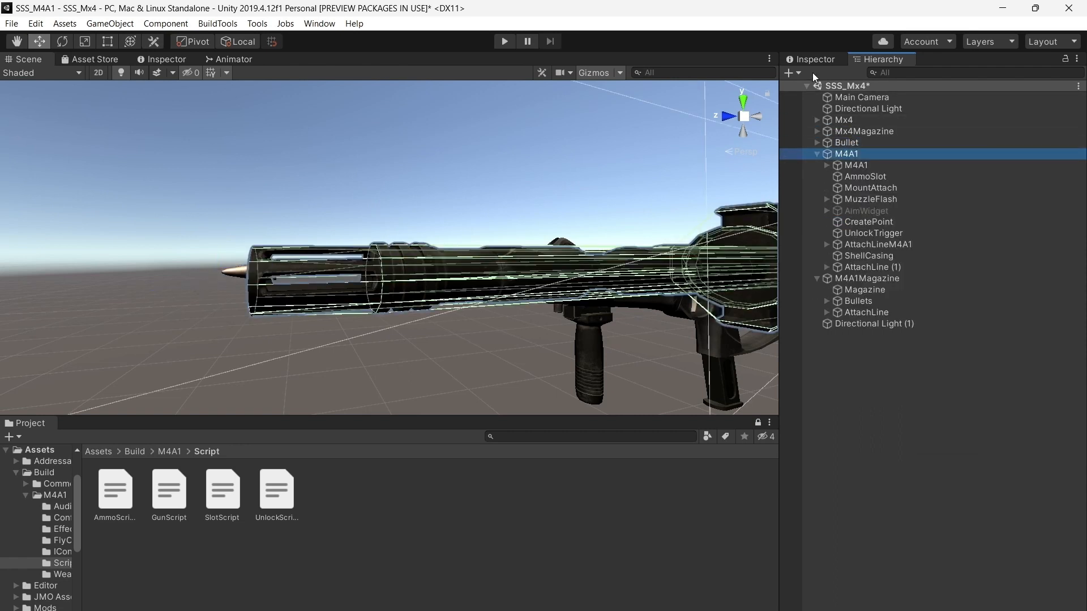
left_click(813, 59)
scroll(858, 312, "down", 20)
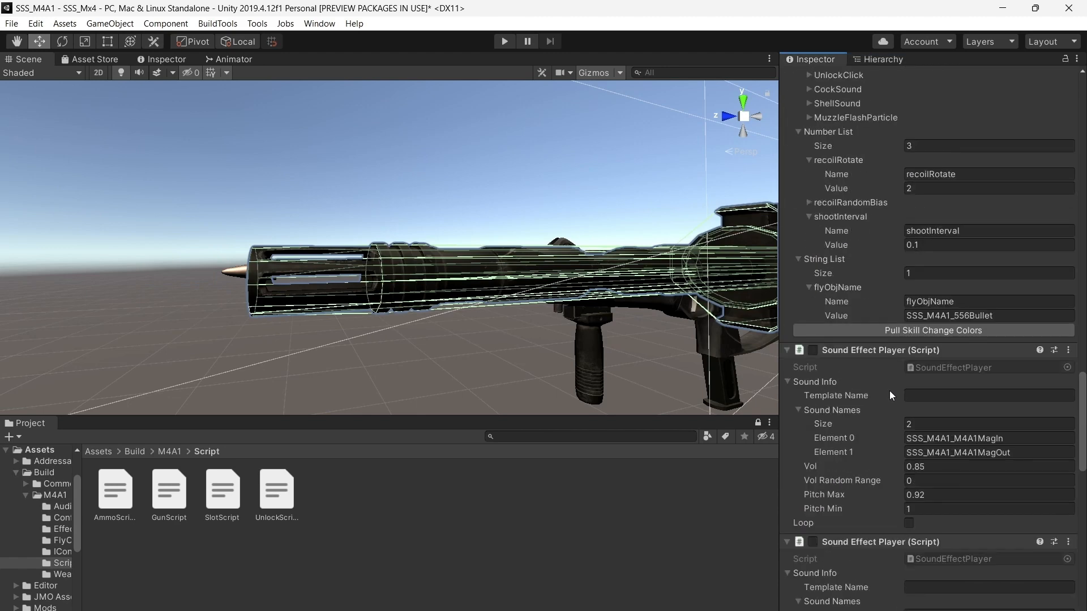
left_click(991, 317)
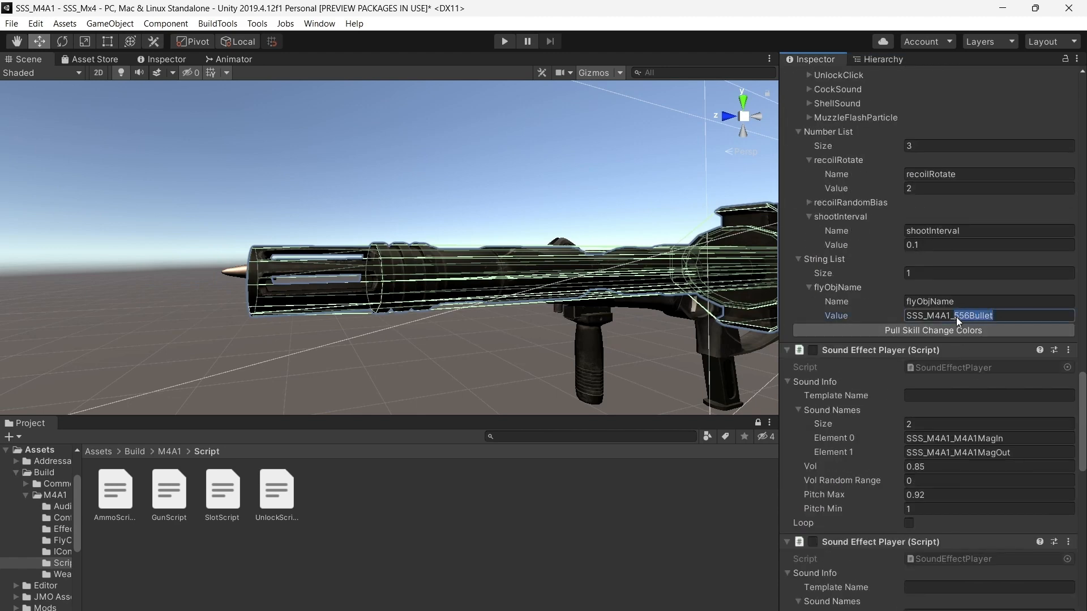
left_click(882, 59)
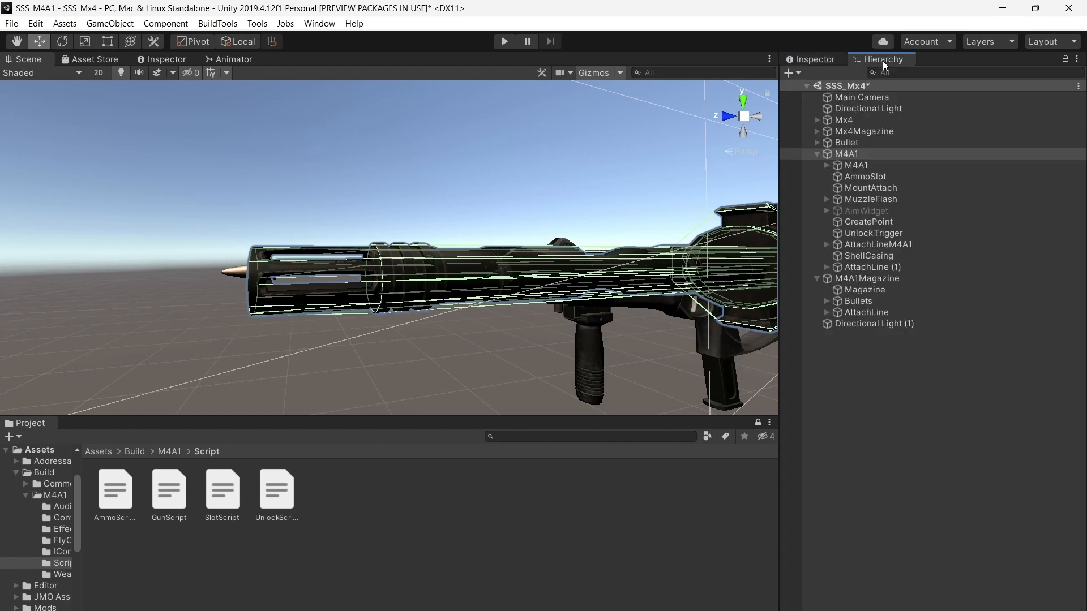
left_click(868, 143)
left_click(814, 59)
scroll(888, 96, "up", 10)
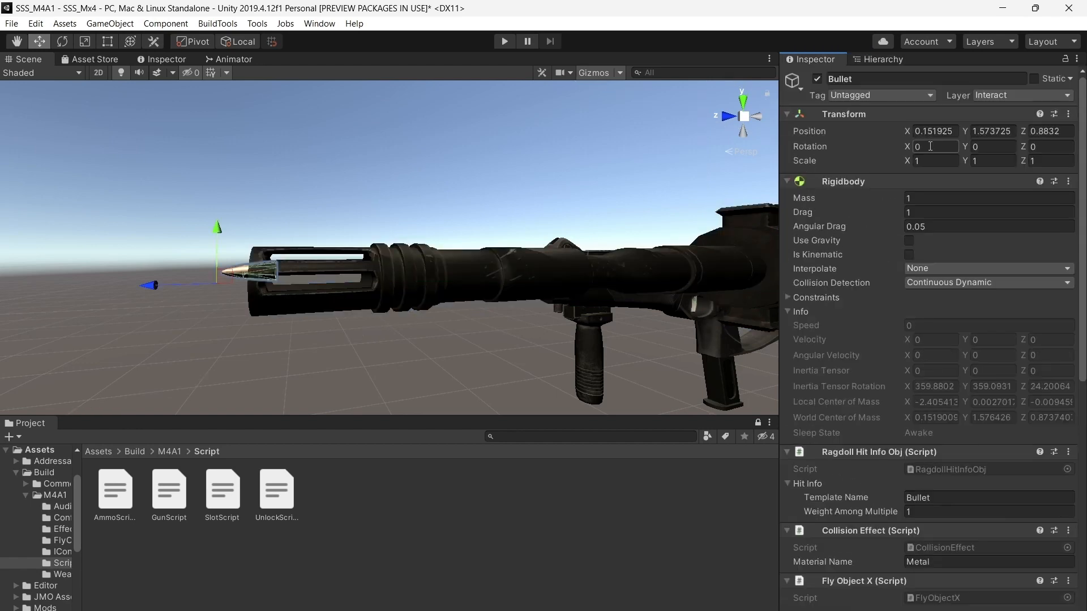
left_click(880, 79)
type("556Bullet")
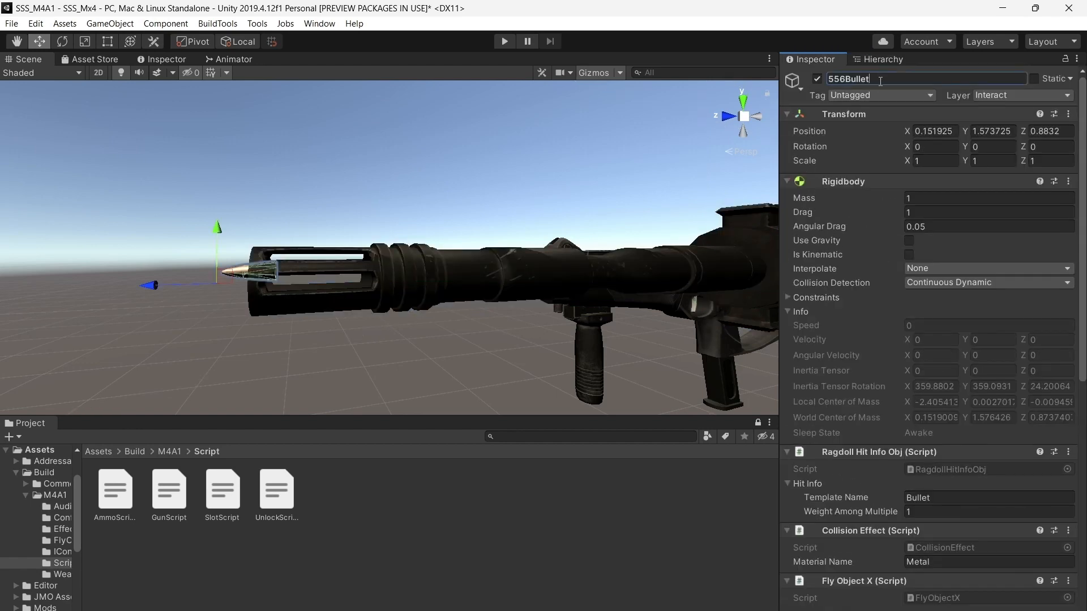
Set the 556Bullet's Rigidbody mass to 0.75 and drag to 0.2
left_click(938, 198)
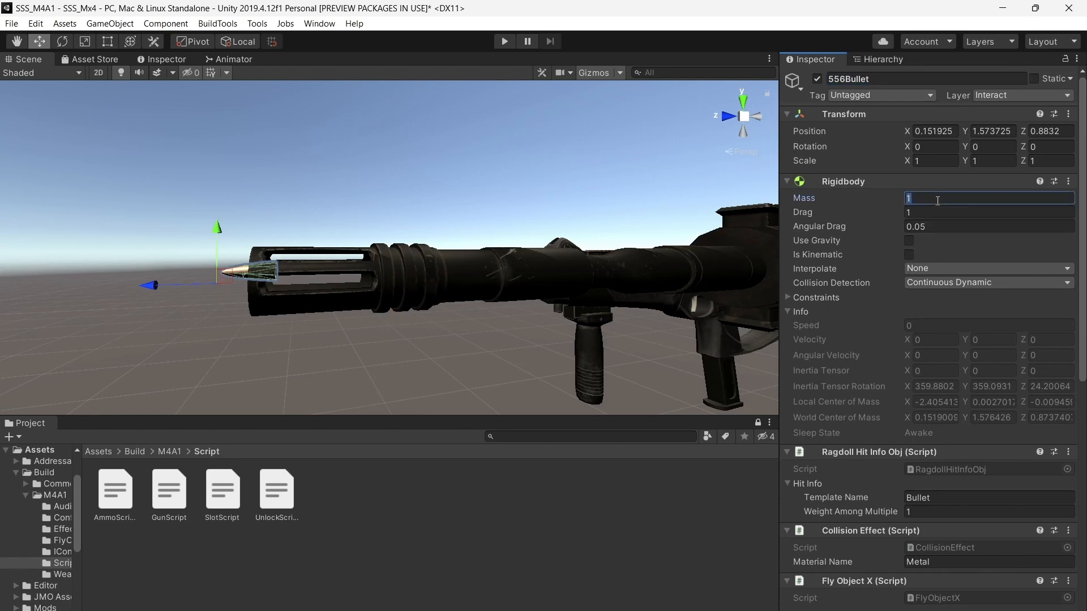
type("0.75")
left_click(988, 215)
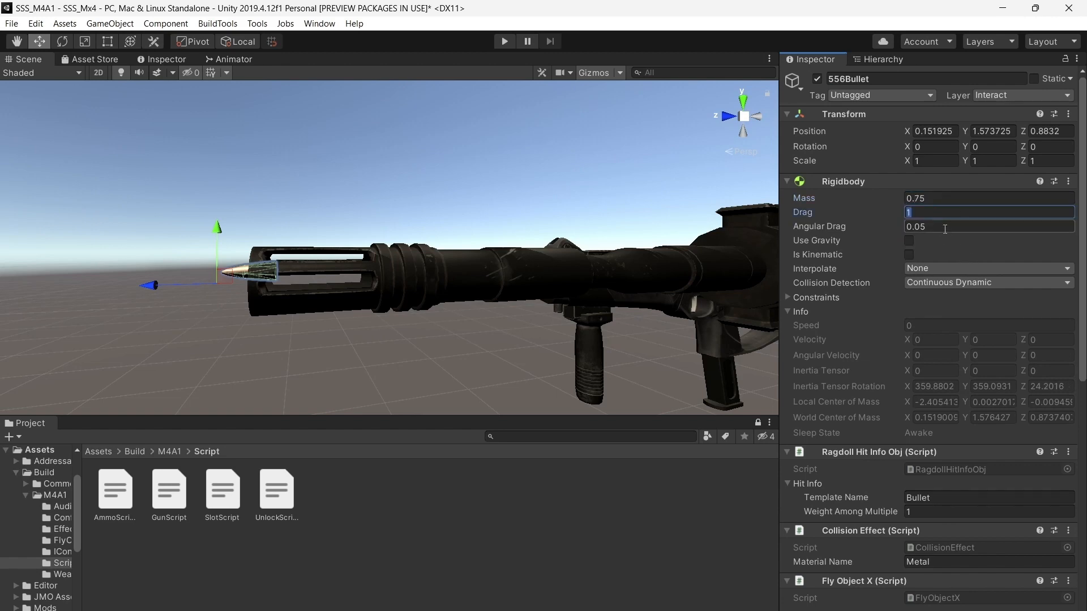
type("0.02")
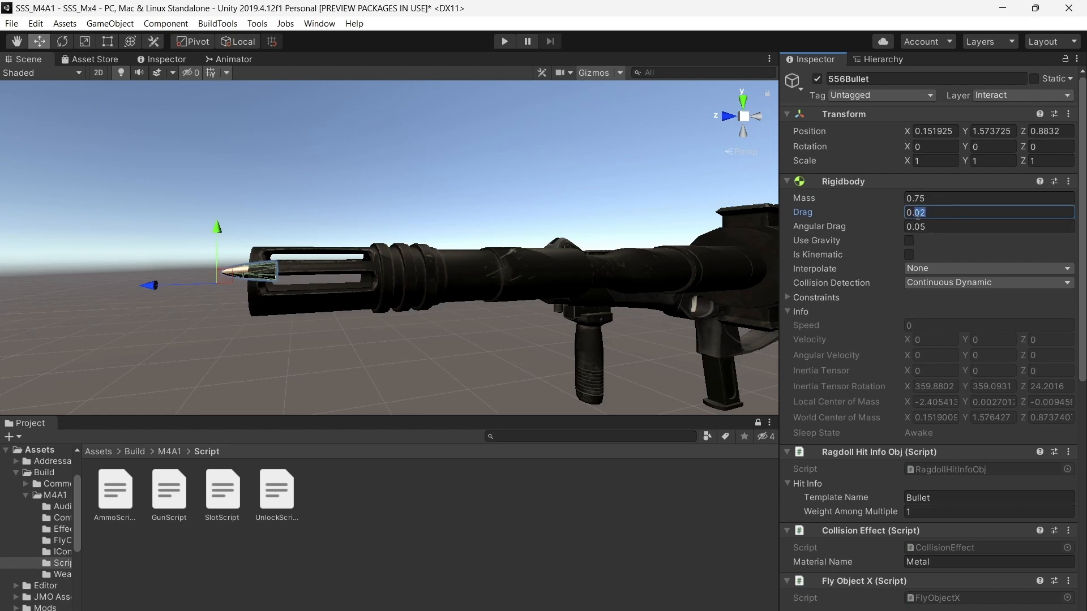
type("2")
left_click(953, 199)
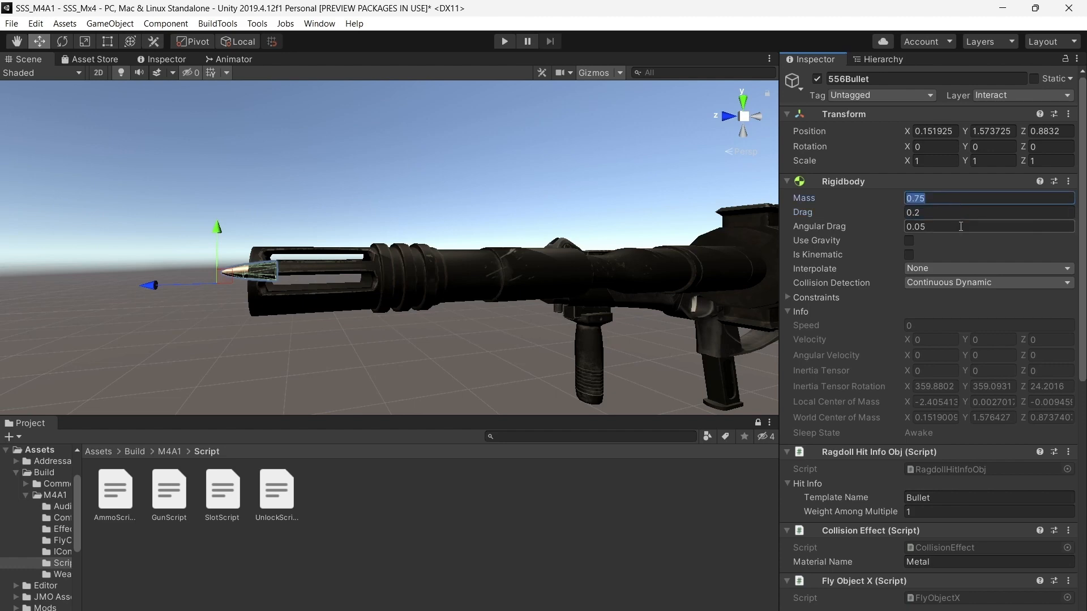
Examine the 556Bullet's hit info template name and view the projectile up close at the muzzle
scroll(961, 226, "down", 5)
left_click(945, 244)
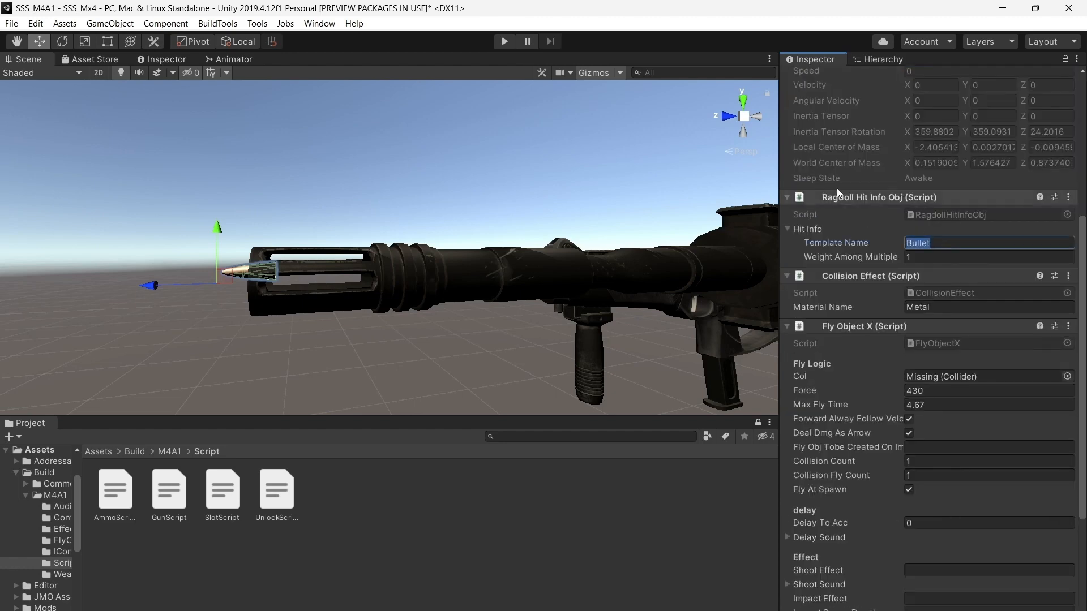
right_click_drag(592, 185, 477, 262)
key("a")
key("w")
scroll(531, 240, "down", 6)
key("a")
key("d")
key("s")
scroll(654, 230, "down", 4)
scroll(671, 247, "down", 4)
scroll(453, 239, "down", 3)
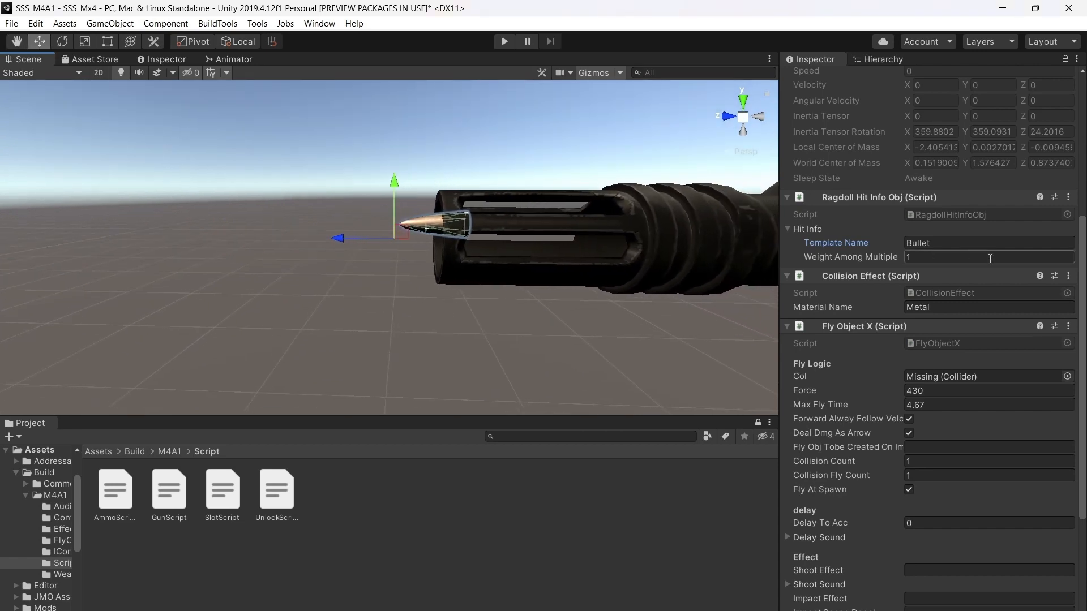
left_click(939, 244)
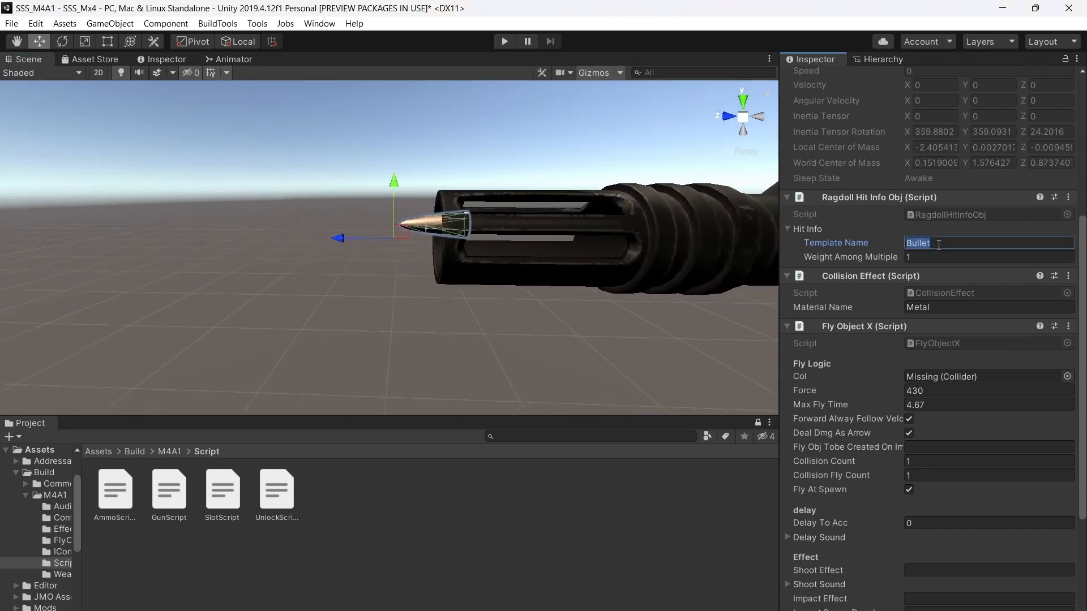
Set the bullet's hit info template name to 556Nato
type("556Nato")
left_click(983, 306)
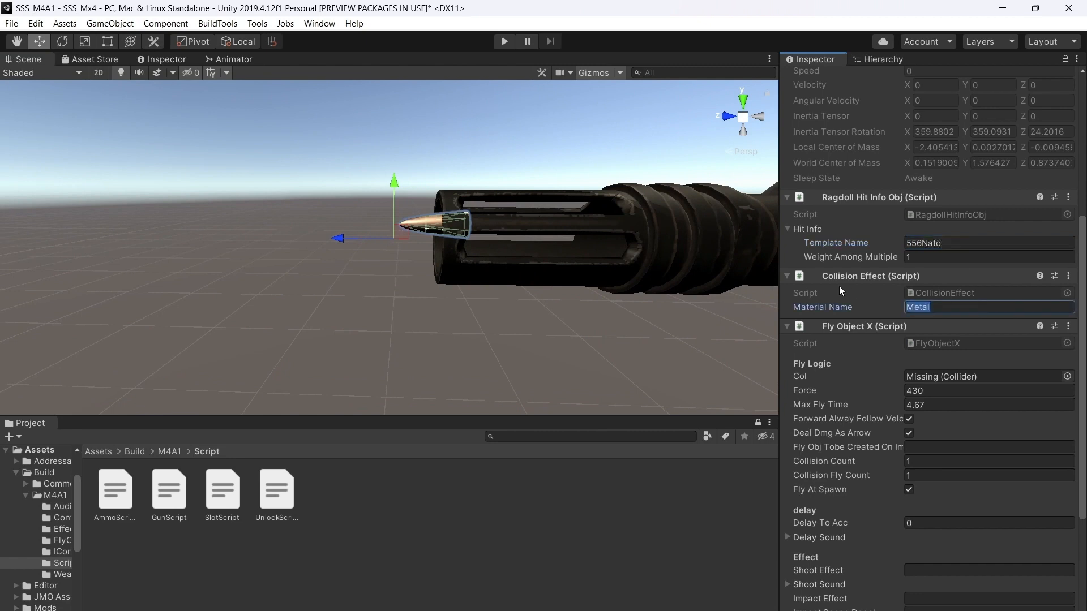
right_click_drag(592, 280, 604, 270)
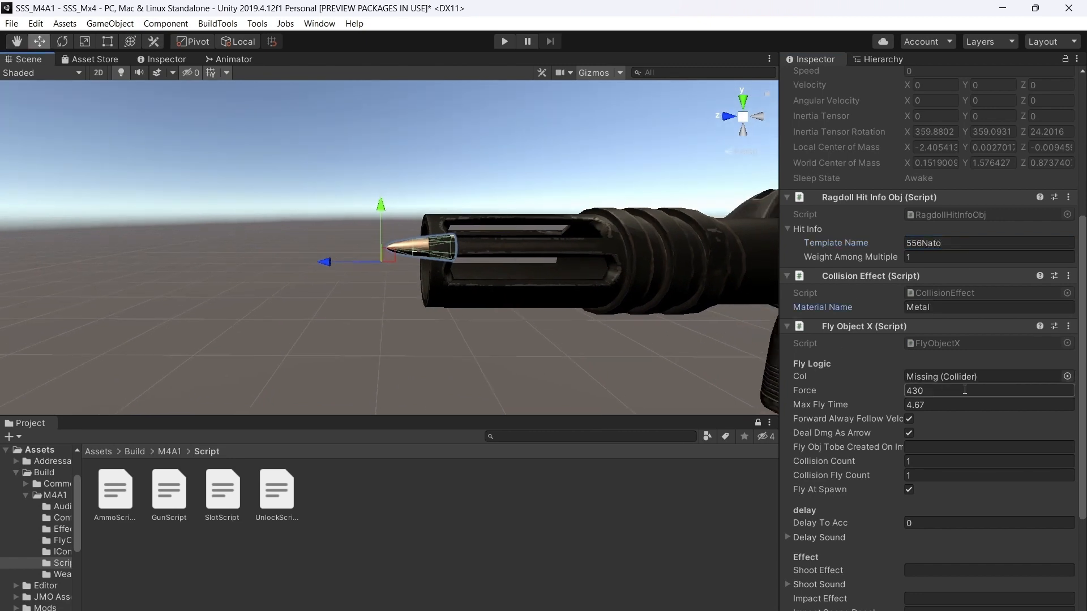
Assign the Bullet (1) mesh collider as the collider of 556Bullet's Fly Object X component
left_click(1068, 376)
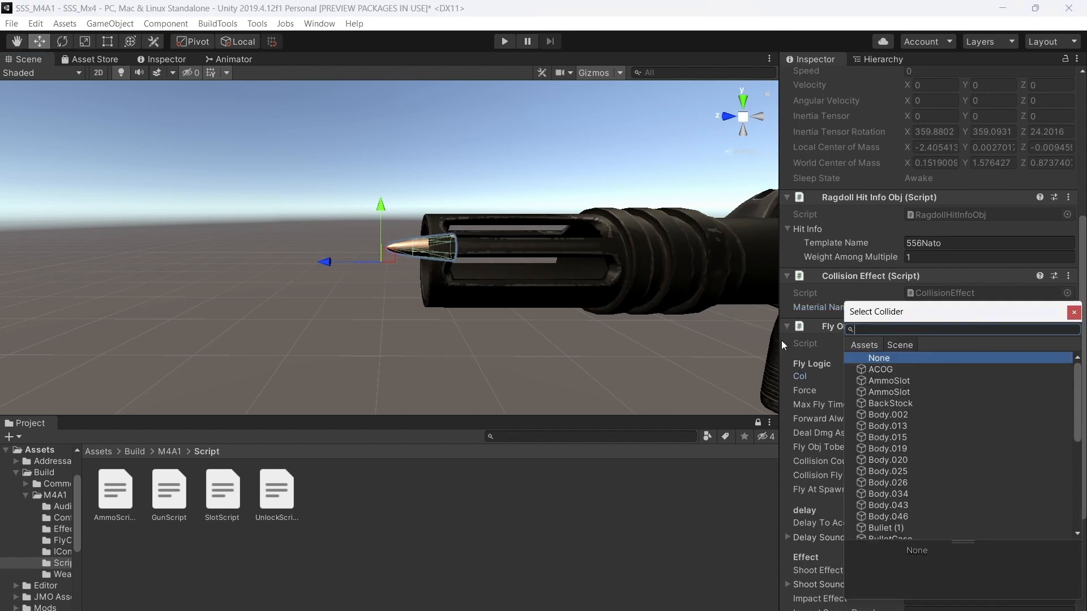
left_click(901, 63)
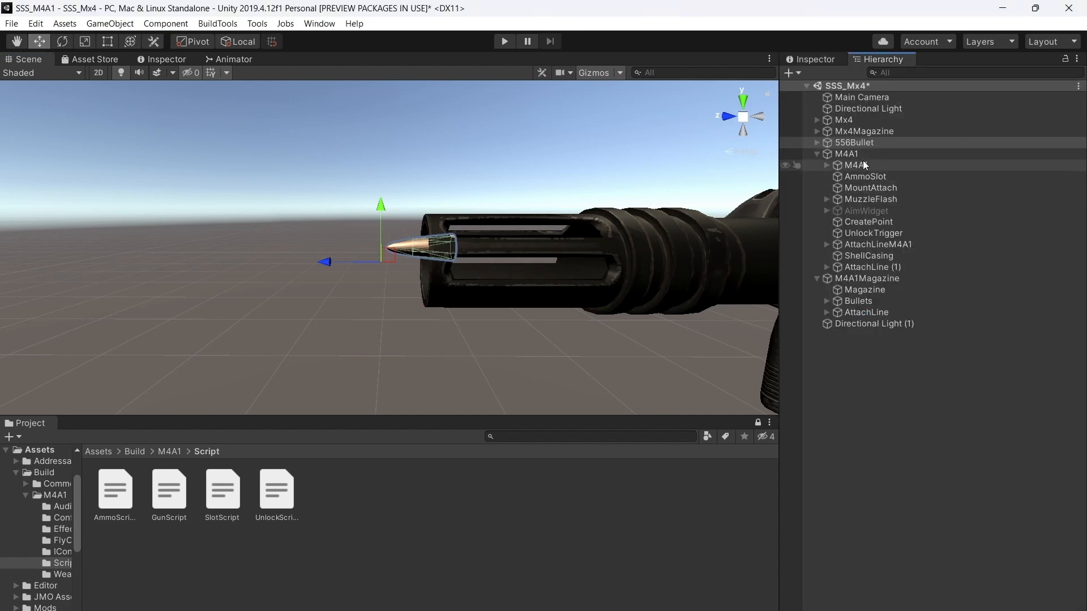
left_click(816, 142)
left_click(841, 154)
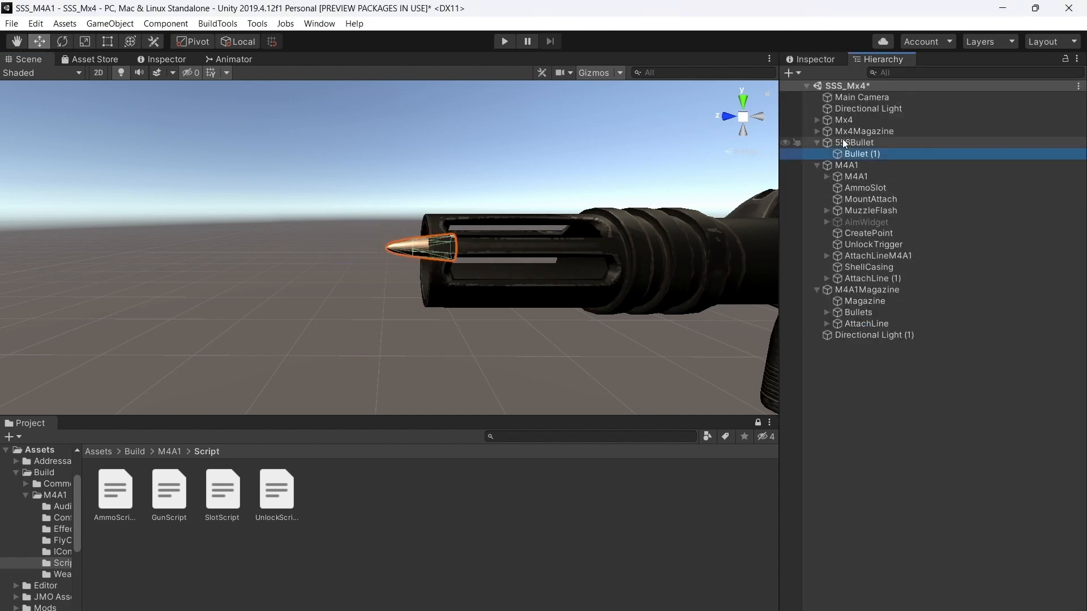
left_click(842, 141)
left_click(825, 60)
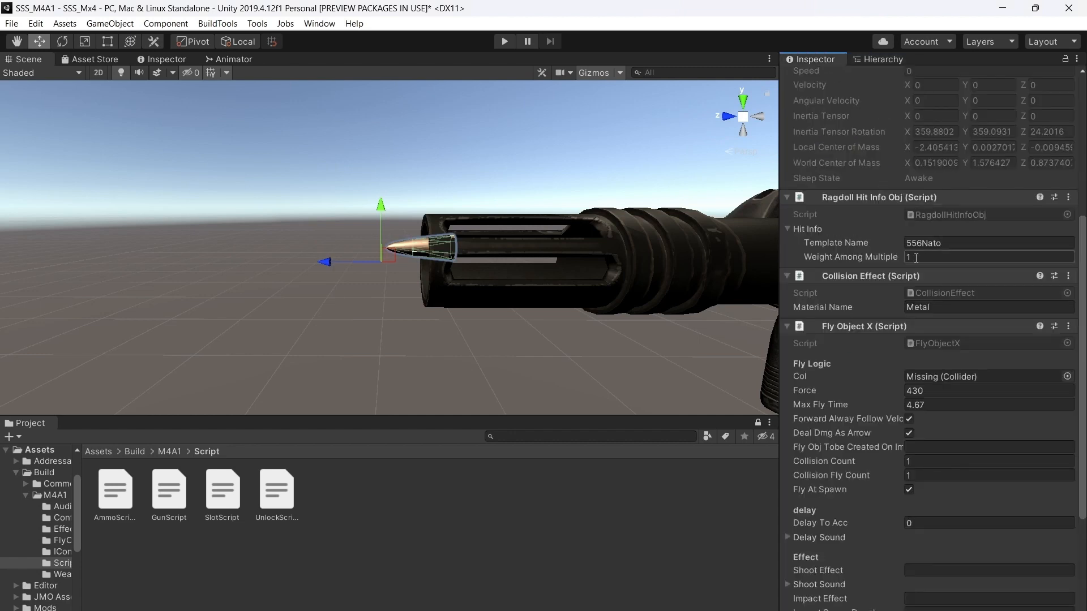
left_click(1067, 376)
type("bull")
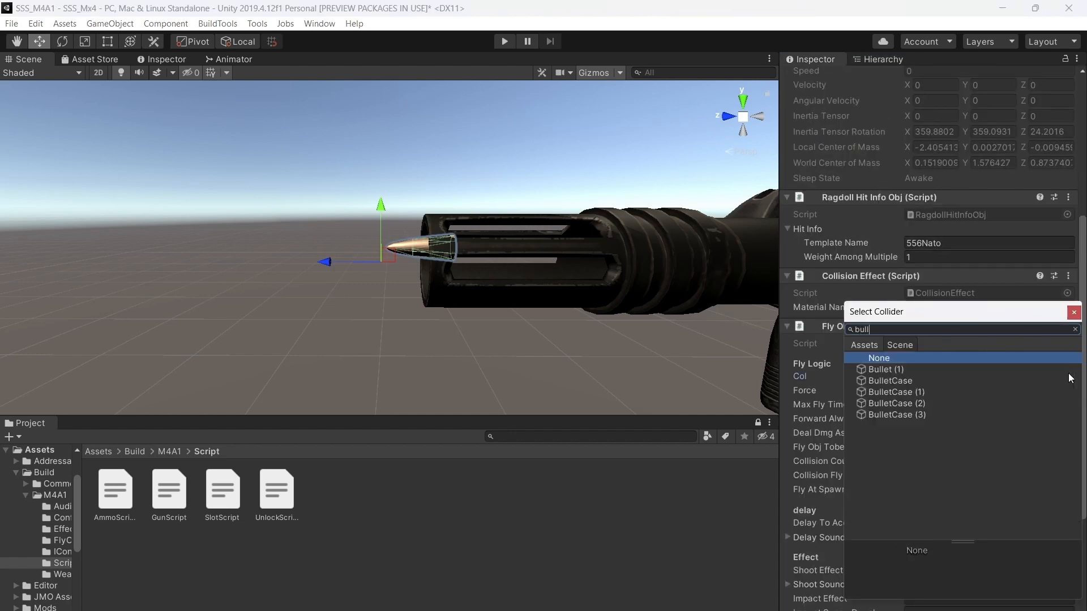
left_click(915, 369)
Set the bullet's fly force to 950 and its max fly time to 5.56
left_click(819, 389)
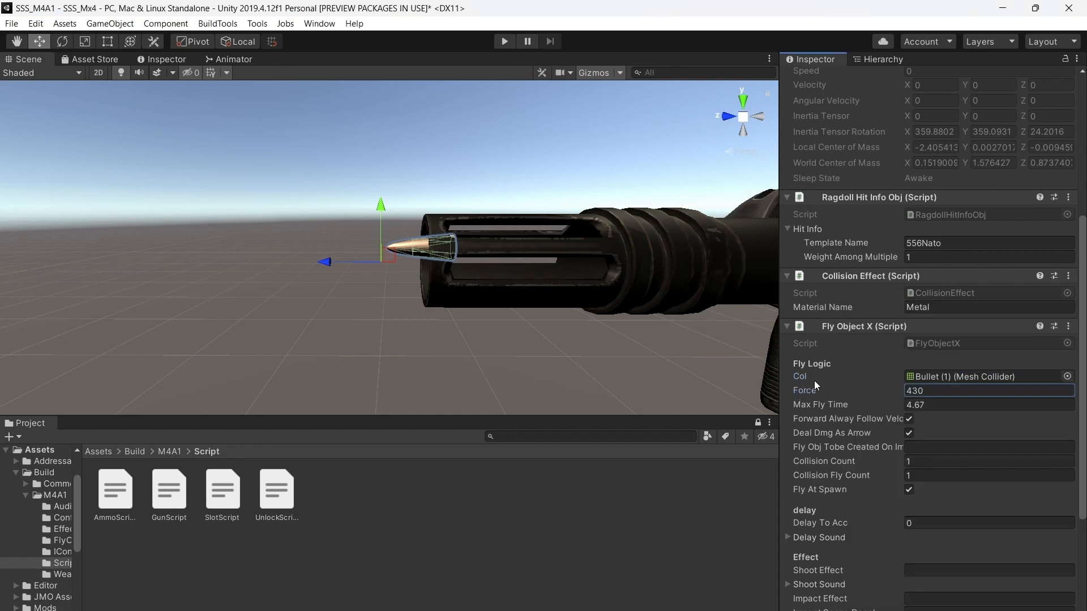
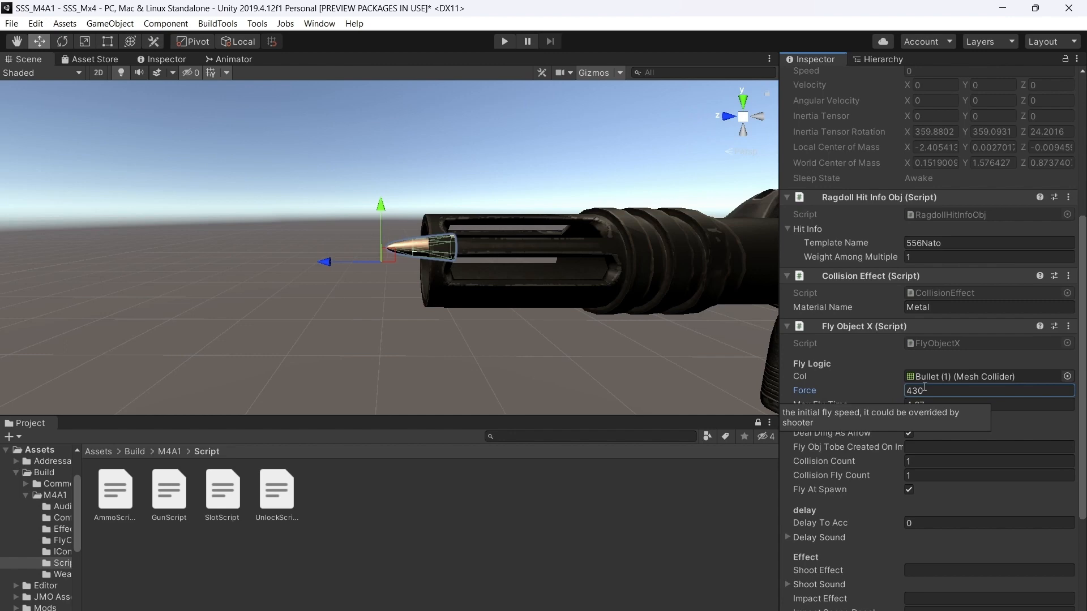
left_click(930, 391)
type("9")
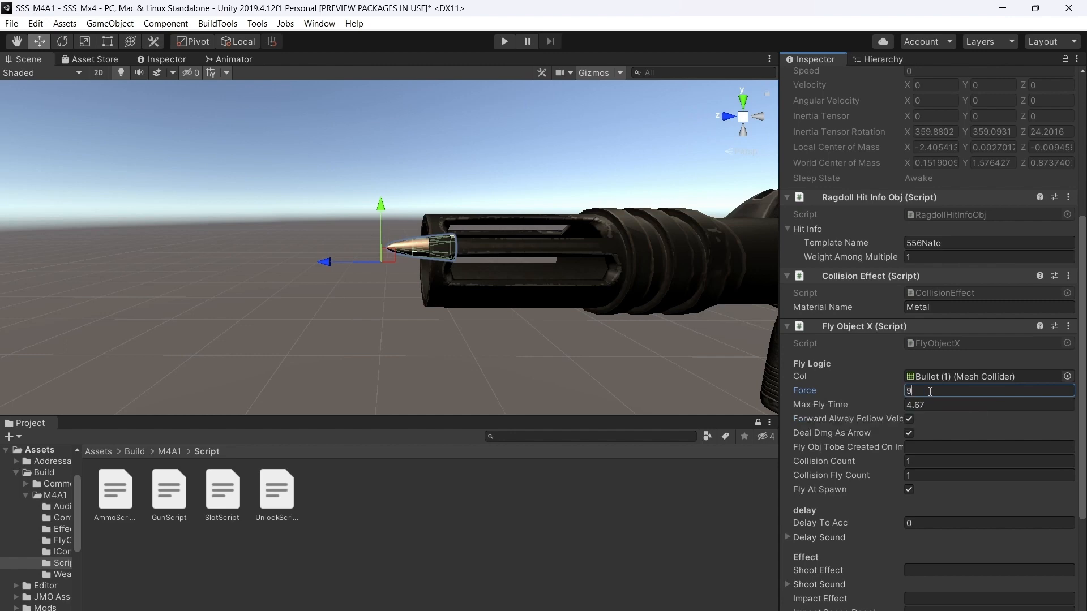
type("50")
left_click(938, 404)
type("5.5")
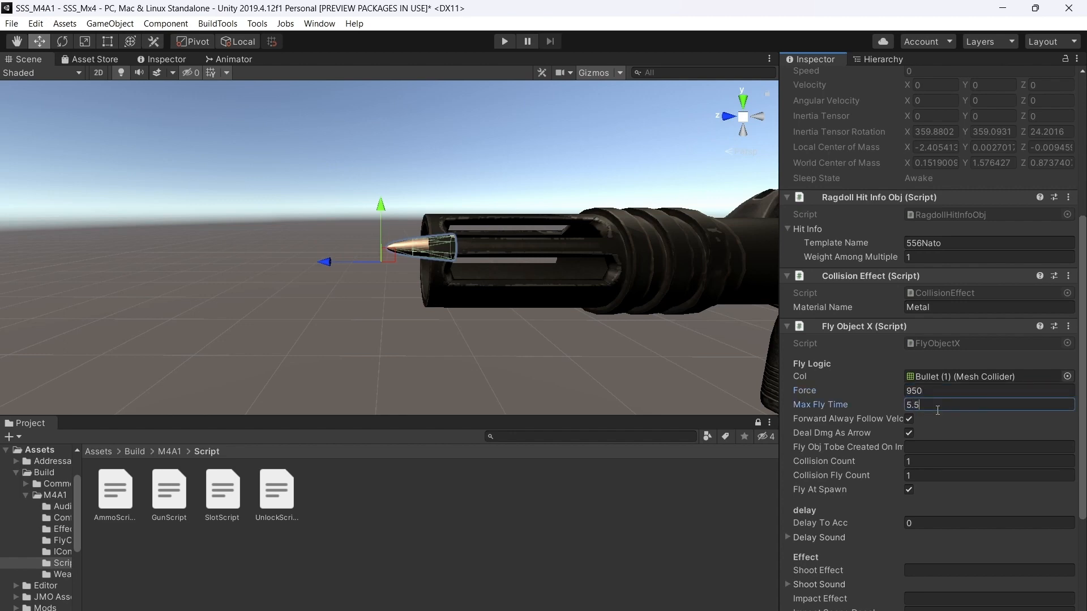
type("6")
left_click(938, 462)
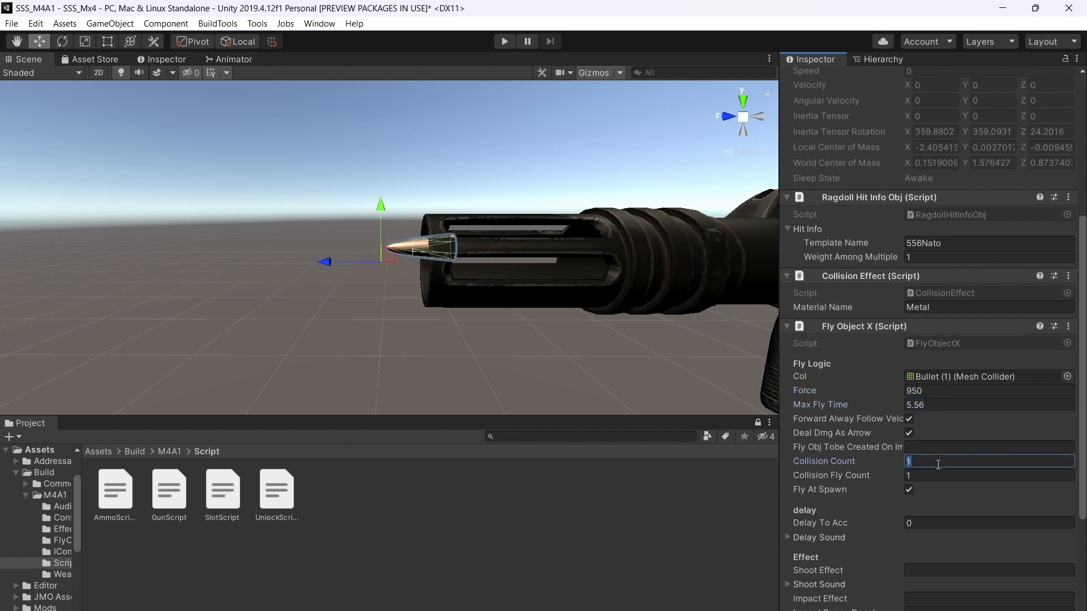
Change the bullet's Lua script name to SSS_M4A1_BulletScript
scroll(939, 469, "down", 3)
scroll(936, 464, "down", 2)
left_click_drag(944, 545, 938, 545)
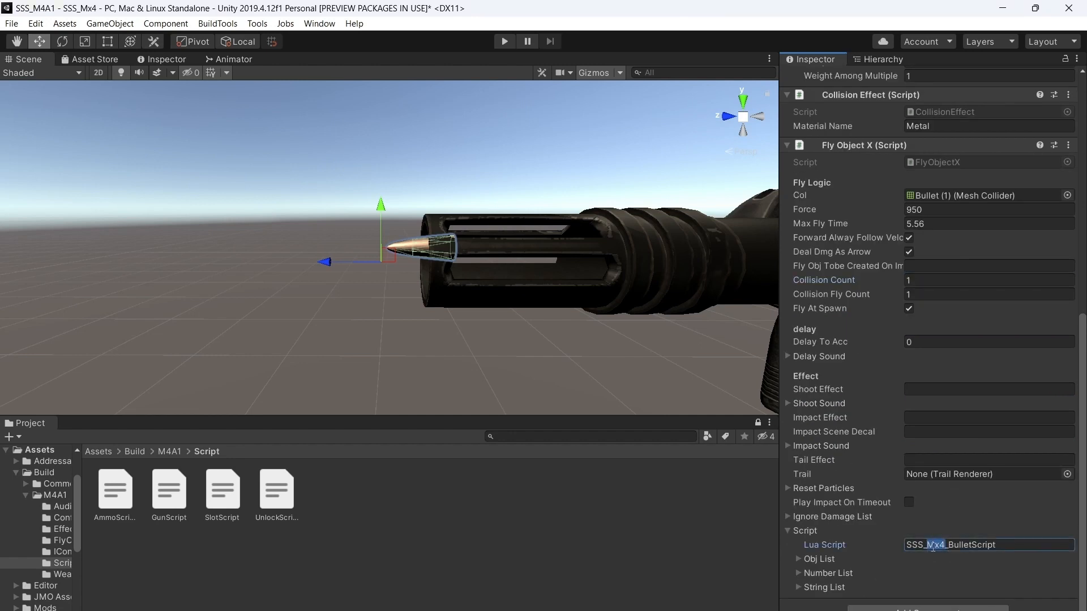
type("M4A1")
left_click(977, 545)
type("WithBlowUp")
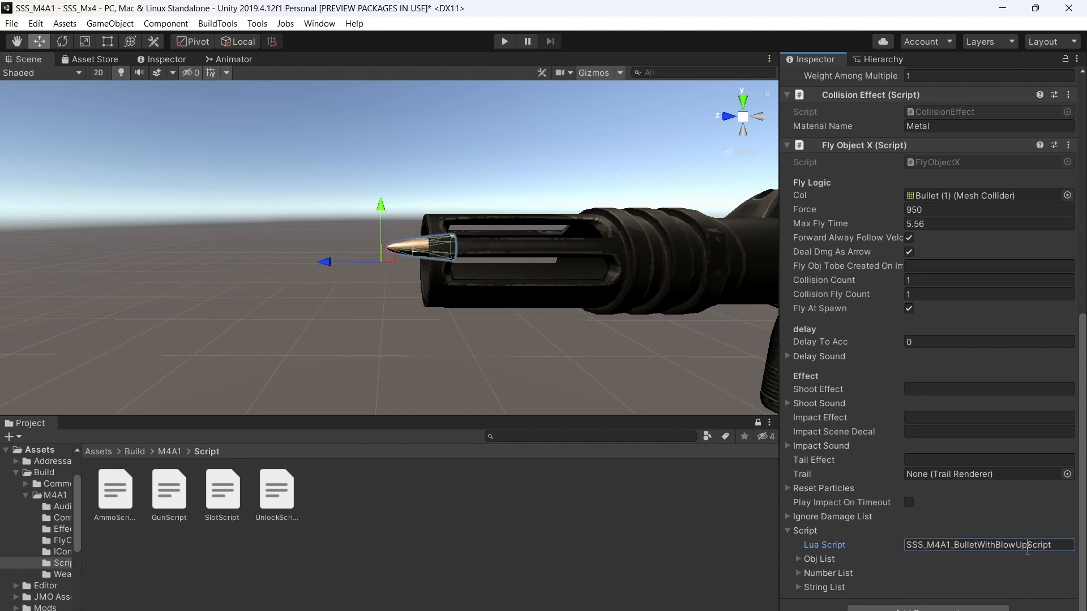
left_click_drag(1028, 550, 982, 551)
key("BackSpace")
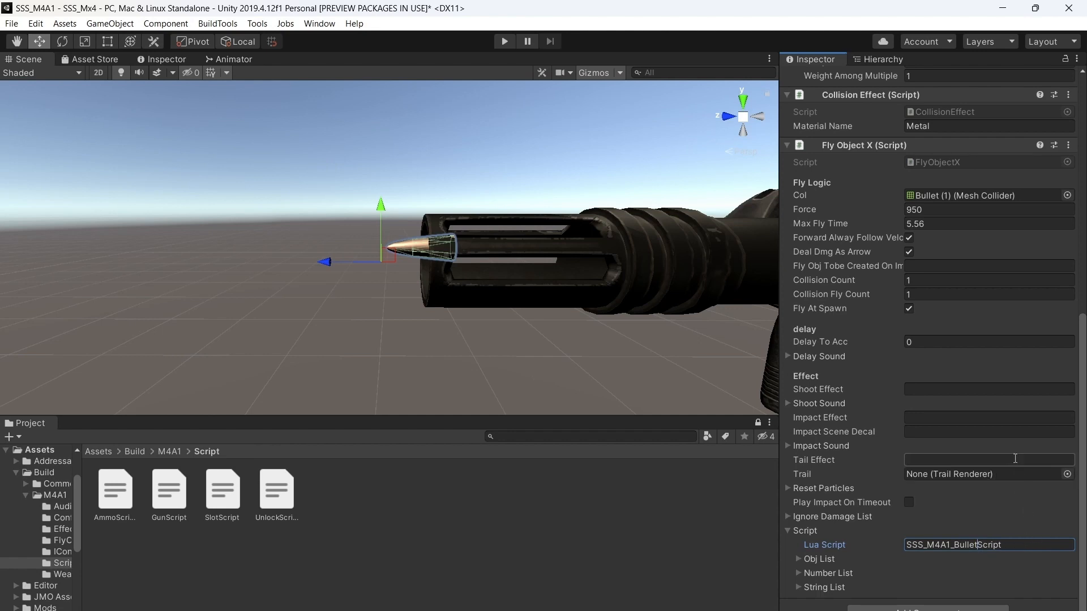
Save the scene with the updated bullet settings
left_click(1009, 418)
left_click(10, 26)
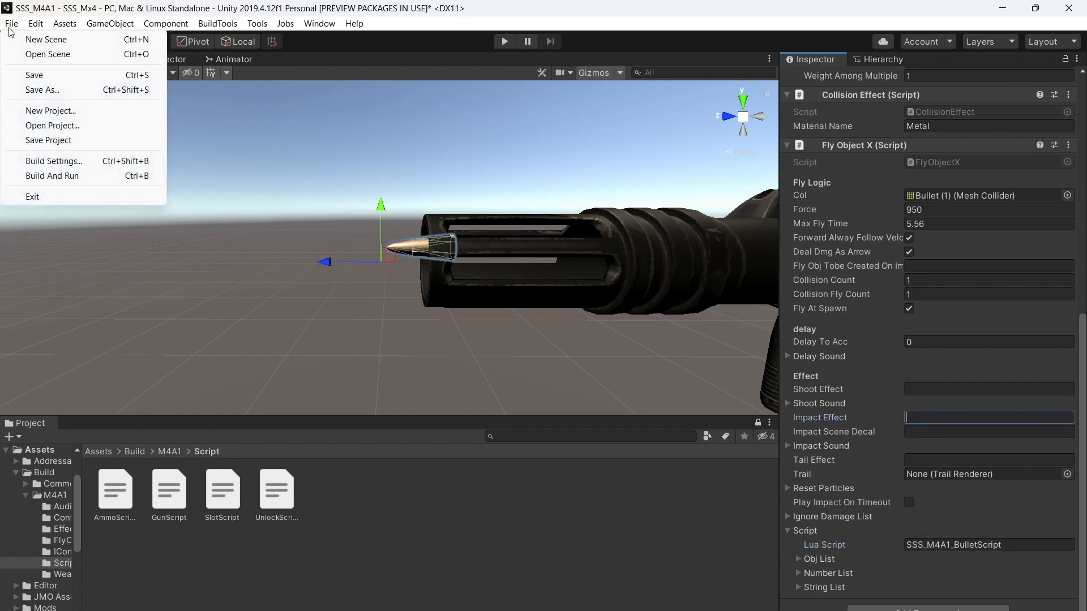
left_click(34, 74)
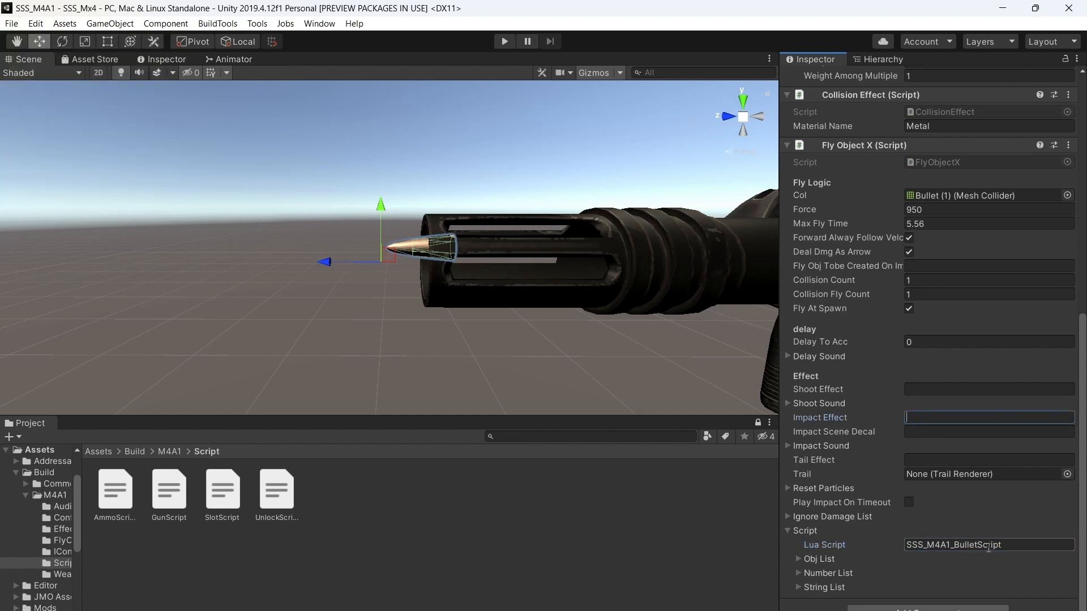
Check the bullet script's object, number and string lists, and review the bullet's remaining component settings
left_click(797, 558)
left_click(797, 557)
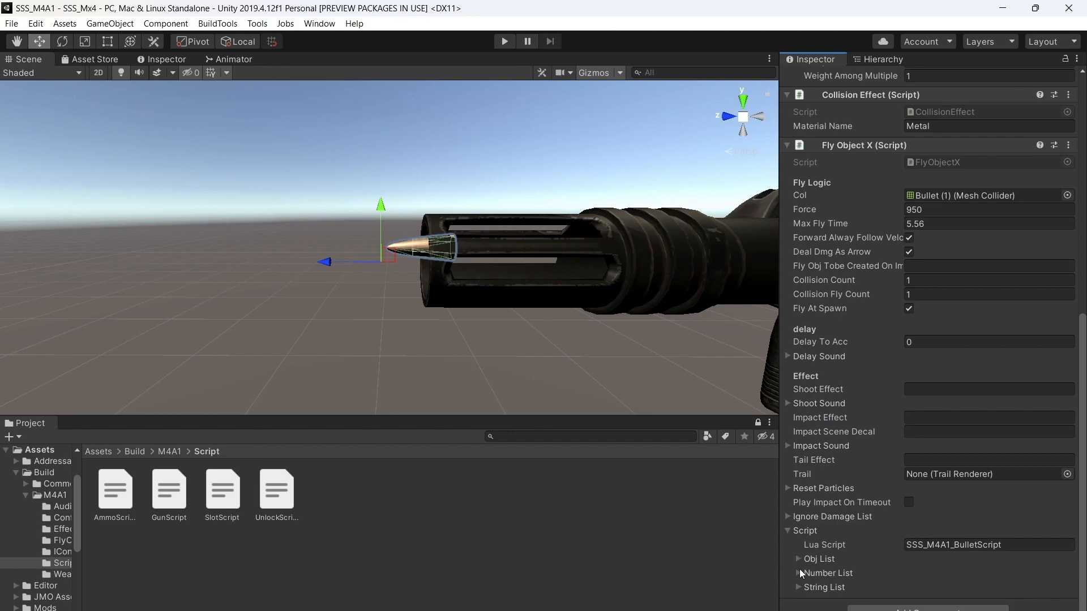
left_click(799, 569)
left_click(799, 570)
left_click(800, 584)
left_click(800, 583)
scroll(909, 531, "up", 10)
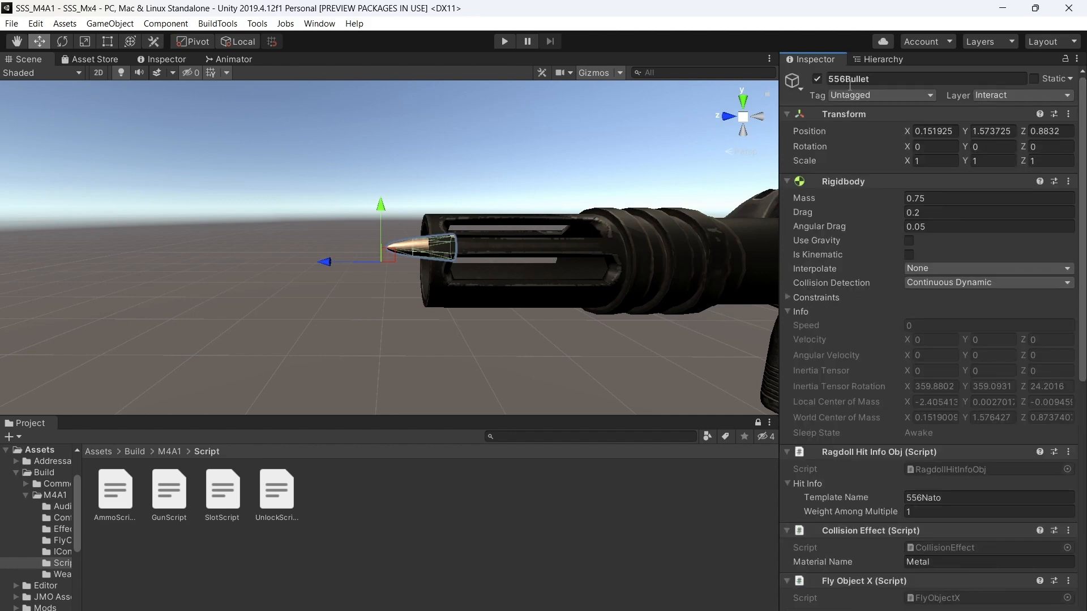
Return to the scene's object list and save the scene once more
left_click(882, 56)
left_click(12, 23)
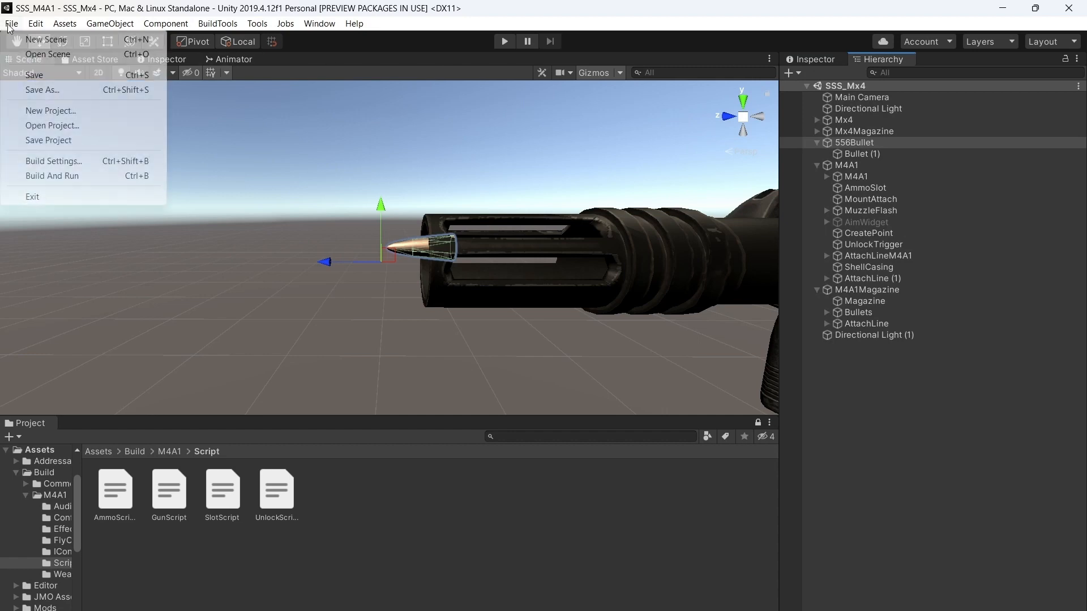
left_click(34, 75)
Delete the old Mx4 and Mx4Magazine prefabs from the M4A1 Weapon folder
left_click(169, 452)
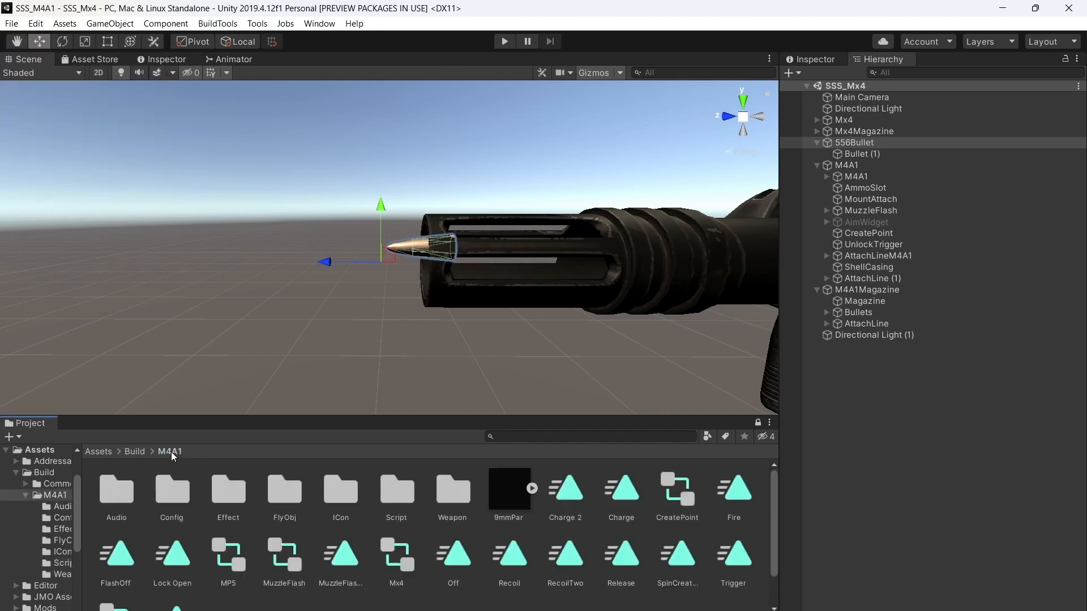
double_click(446, 495)
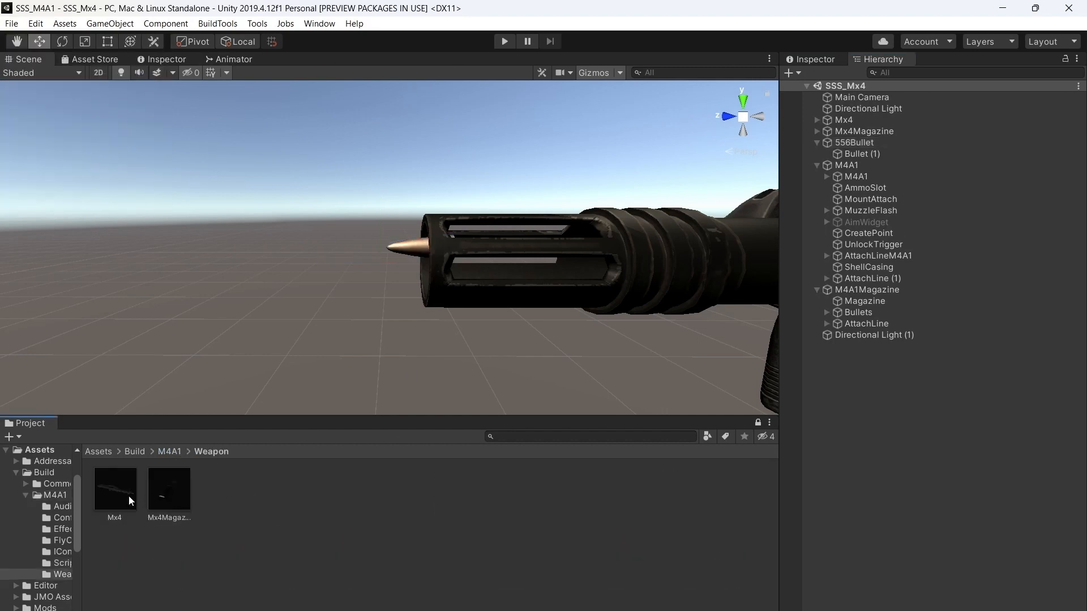
right_click(165, 492)
left_click(159, 483)
right_click(162, 493)
left_click(154, 500)
right_click(165, 495)
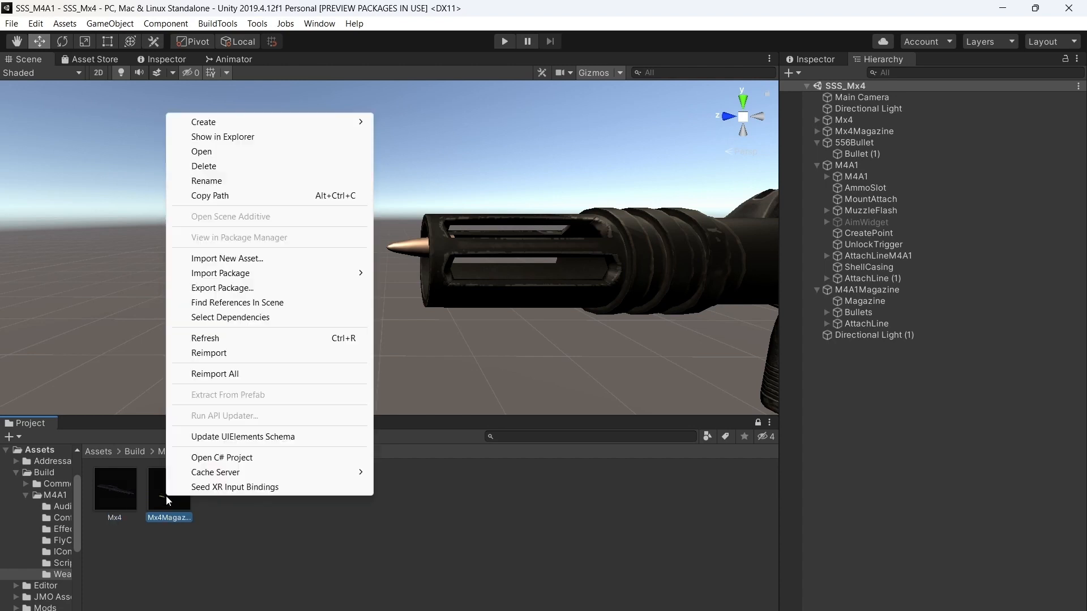
left_click(195, 165)
left_click(577, 354)
right_click(111, 518)
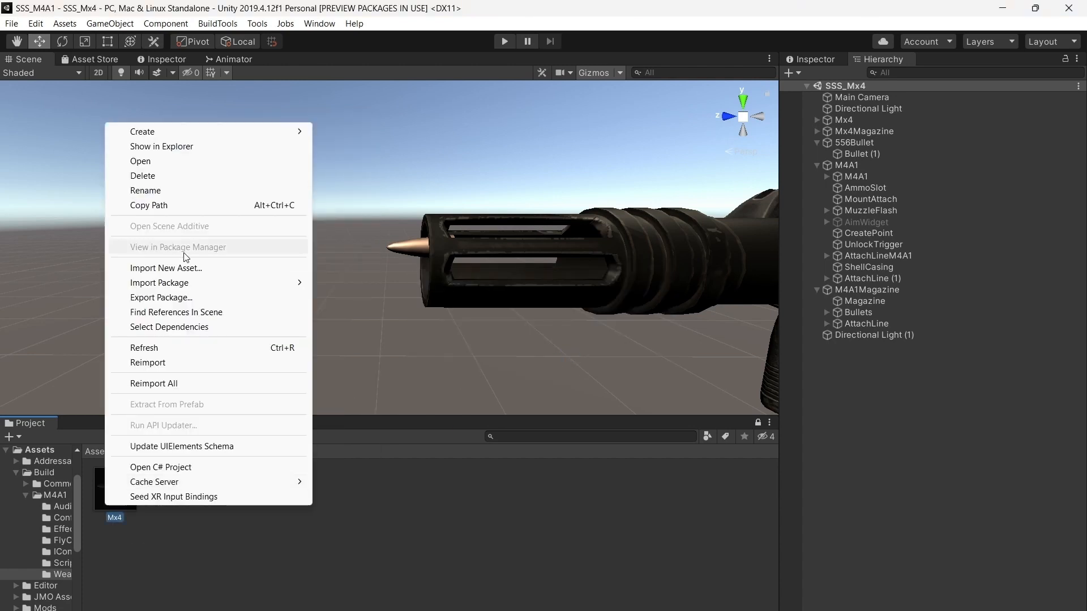
left_click(153, 177)
left_click(572, 355)
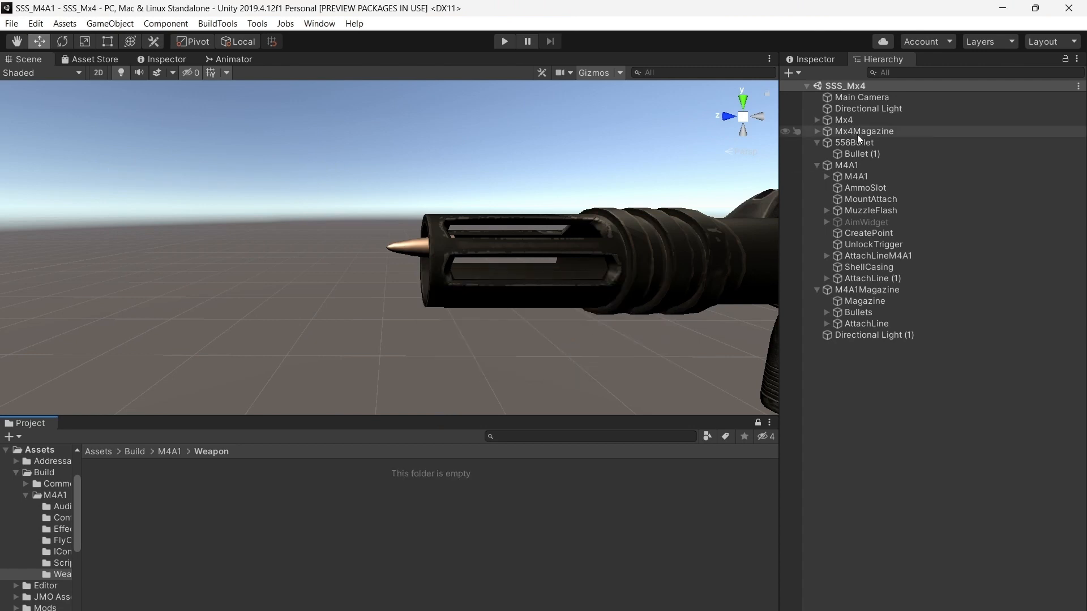
Delete the Mx4 and Mx4Magazine objects from the scene
mouse_move(841, 120)
left_mouse_down()
mouse_move(623, 357)
mouse_move(841, 111)
mouse_move(839, 123)
left_mouse_up()
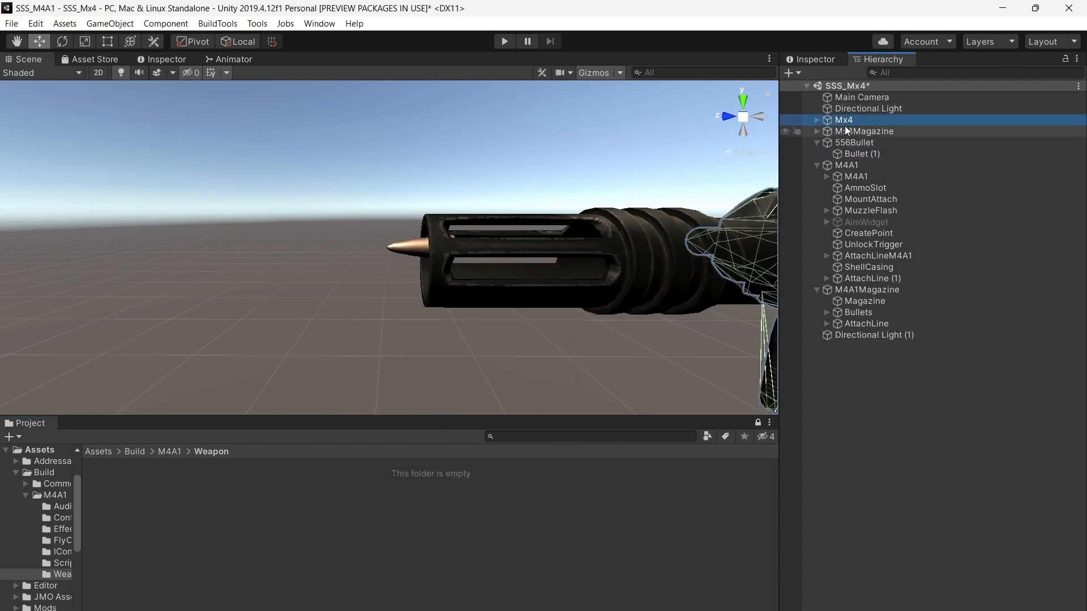
left_click(849, 131, "shift")
right_click(842, 121)
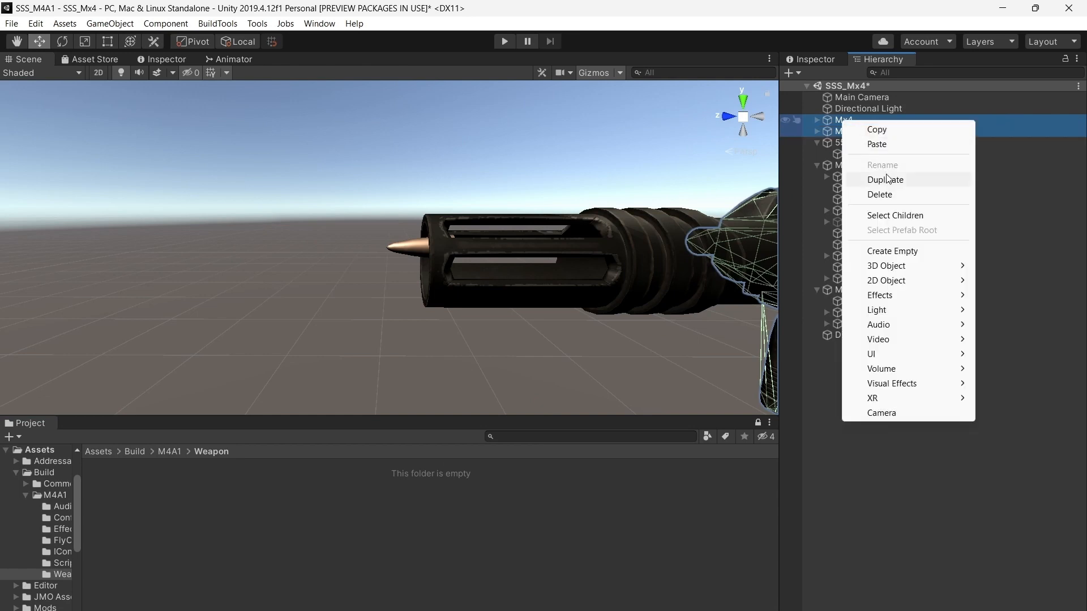
left_click(880, 194)
Create prefabs of the M4A1 and M4A1Magazine scene objects in the M4A1 Weapon folder
left_click(844, 142)
left_click(817, 143)
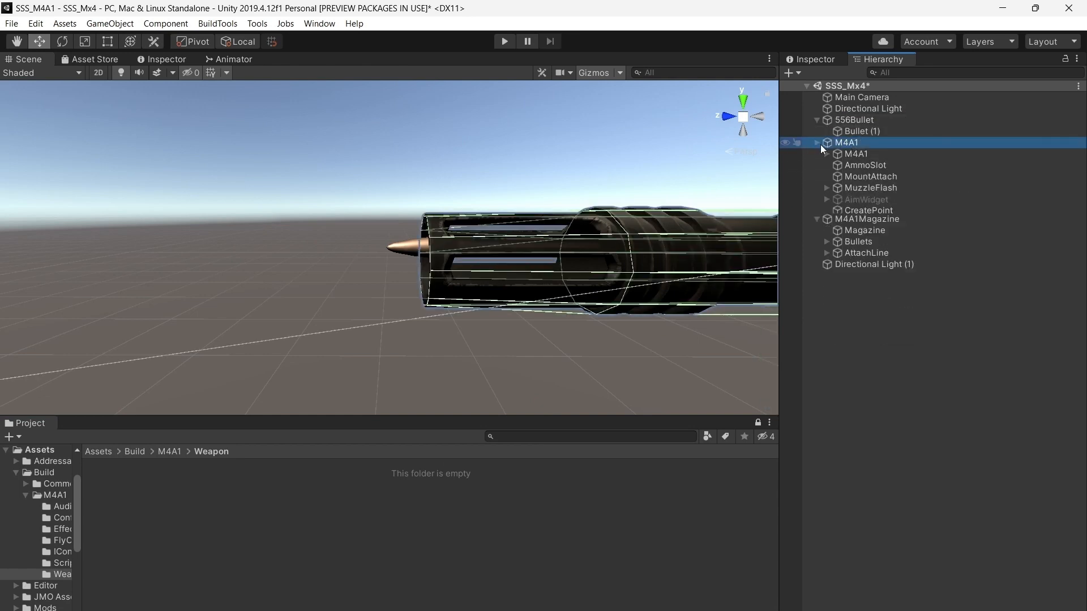
left_click(817, 154)
left_click_drag(635, 300, 399, 526)
left_click_drag(331, 532, 331, 533)
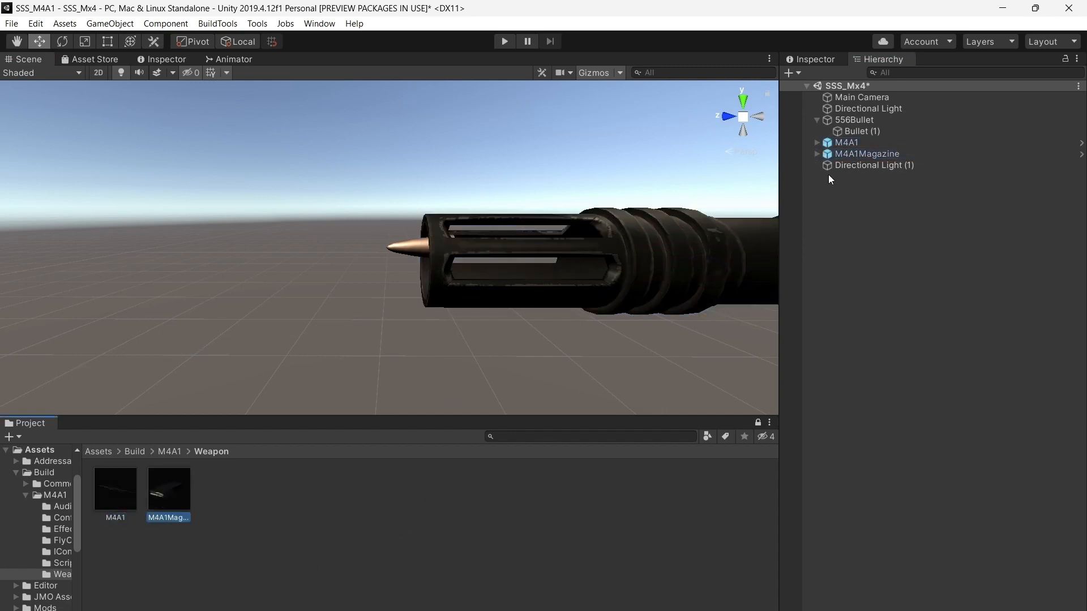
Unpack the M4A1 and M4A1Magazine instances in the scene completely from their prefabs
right_click(844, 142)
left_click(922, 313)
right_click(854, 154)
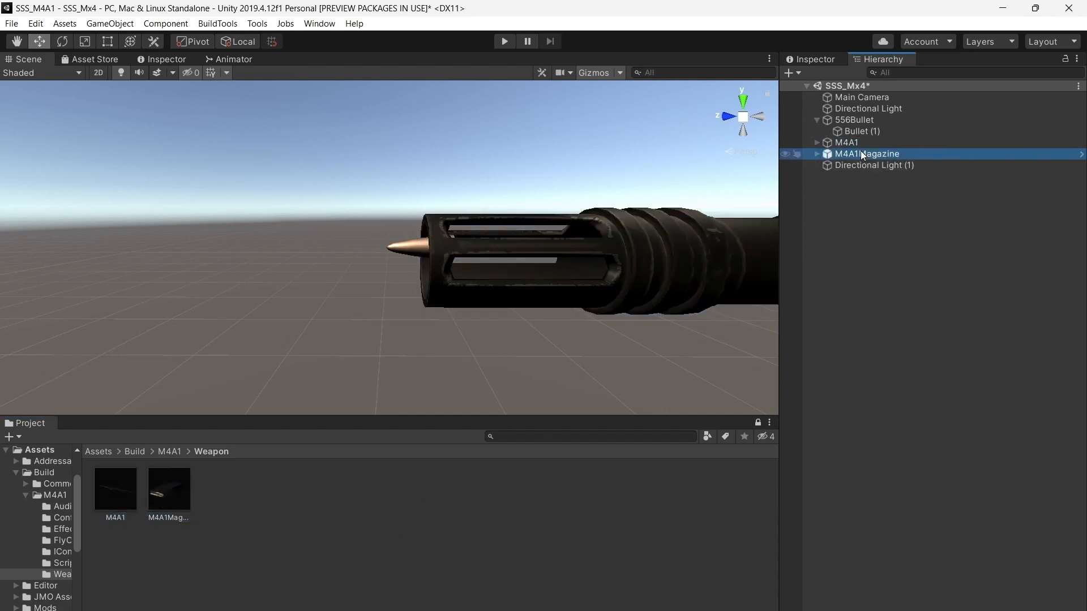
left_click(935, 318)
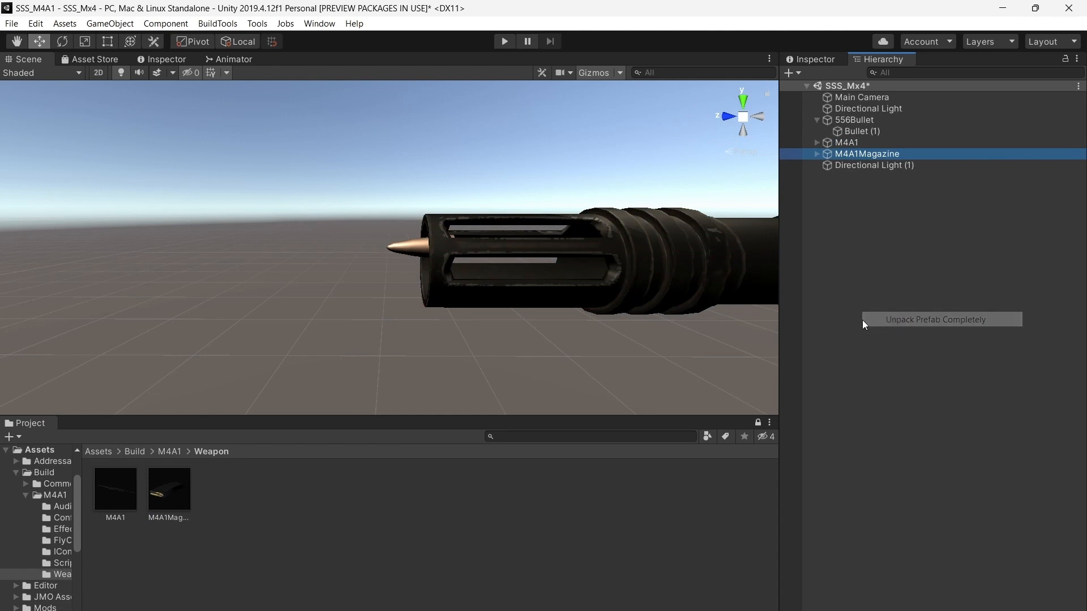
Review GunScript in the M4A1 Script folder, including the M4A1Magazine path in its magazine spawn function
left_click(170, 451)
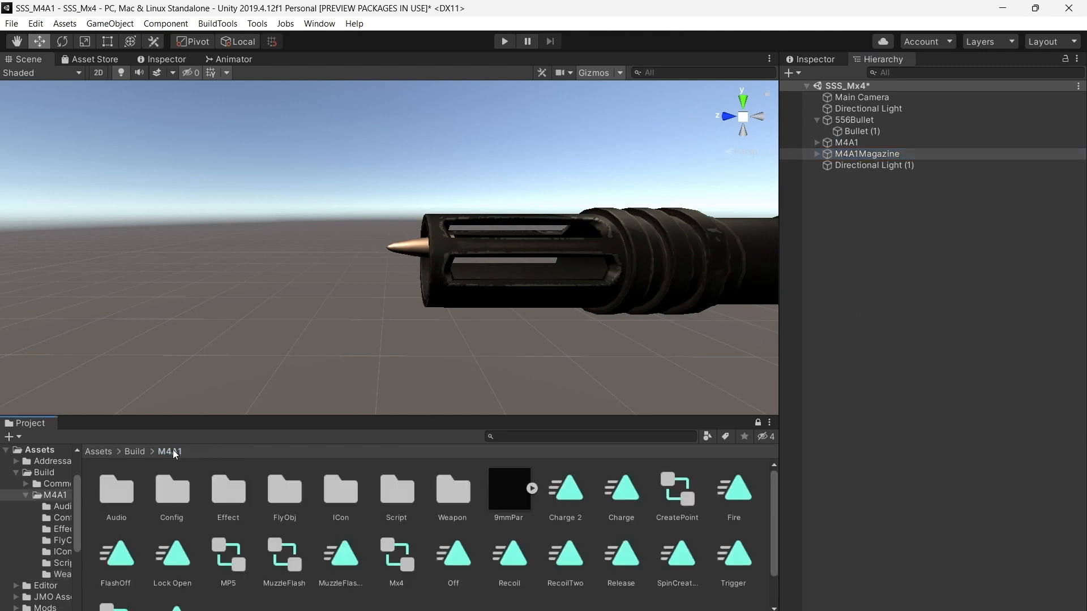
double_click(395, 492)
double_click(171, 501)
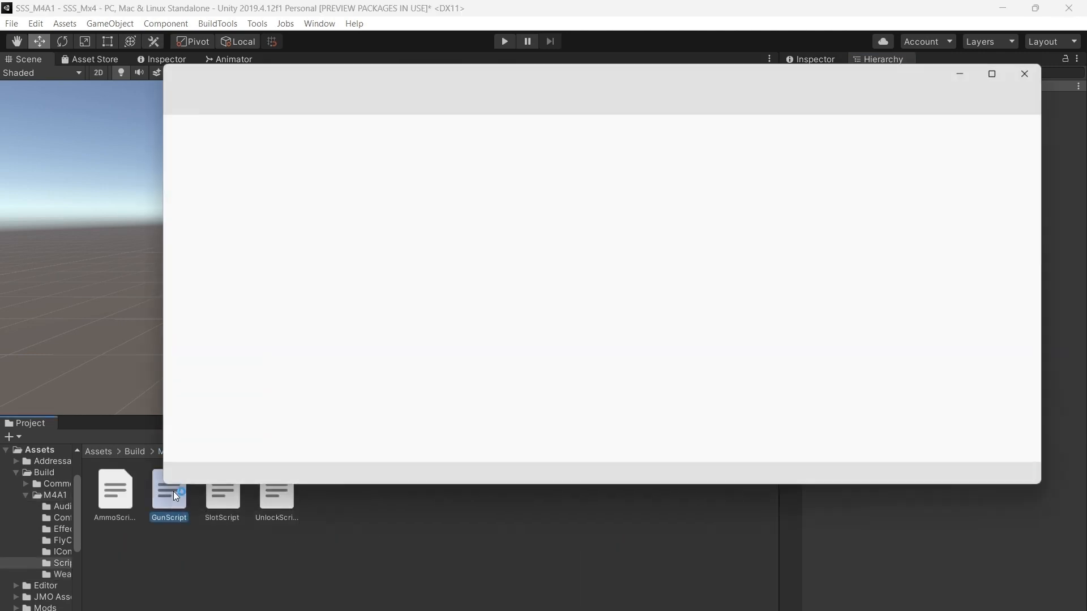
scroll(291, 381, "down", 20)
scroll(291, 382, "down", 20)
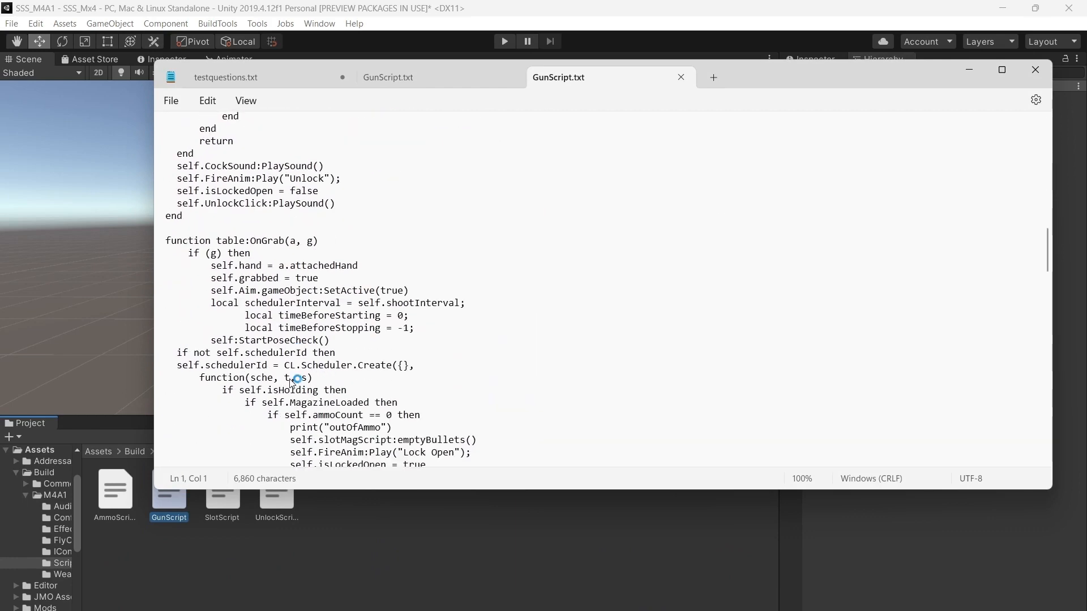
scroll(291, 382, "down", 3)
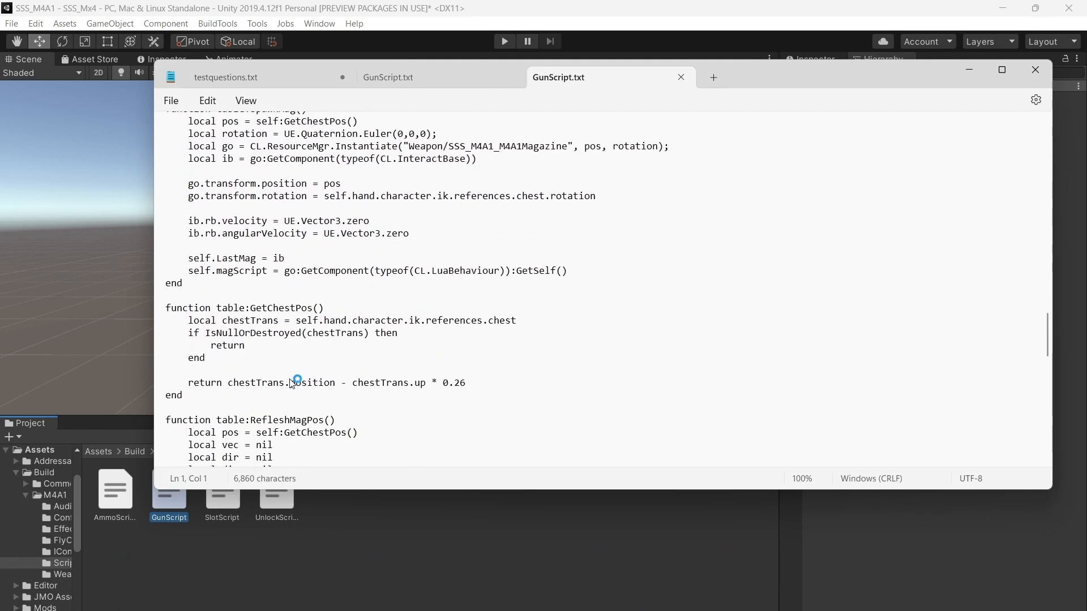
left_click(1035, 69)
Check the contents of UnlockScript and return to the M4A1 build folder
left_click(279, 490)
double_click(279, 491)
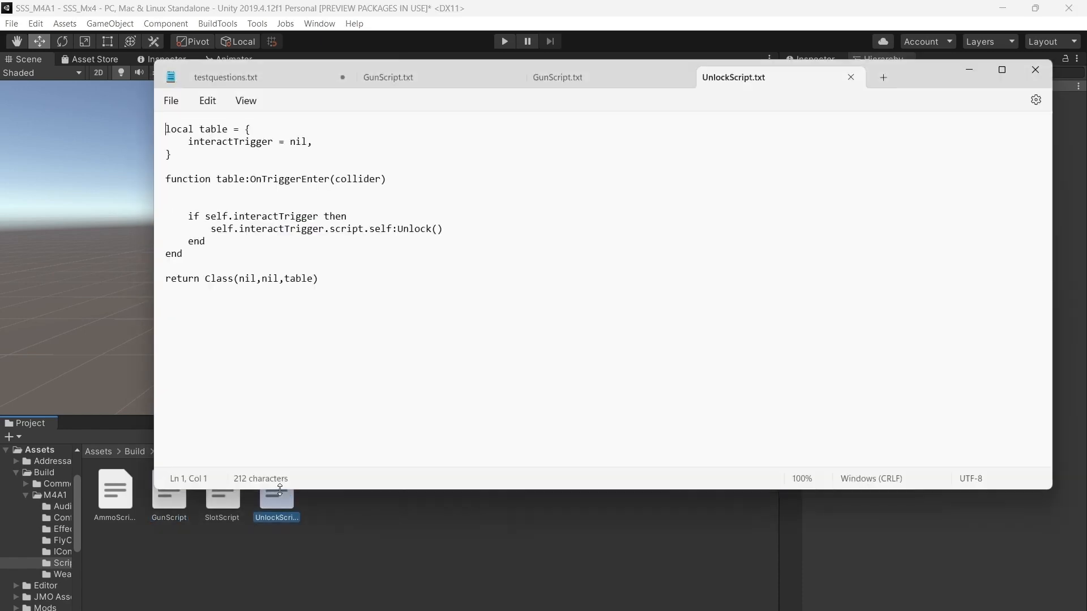
left_click(1013, 78)
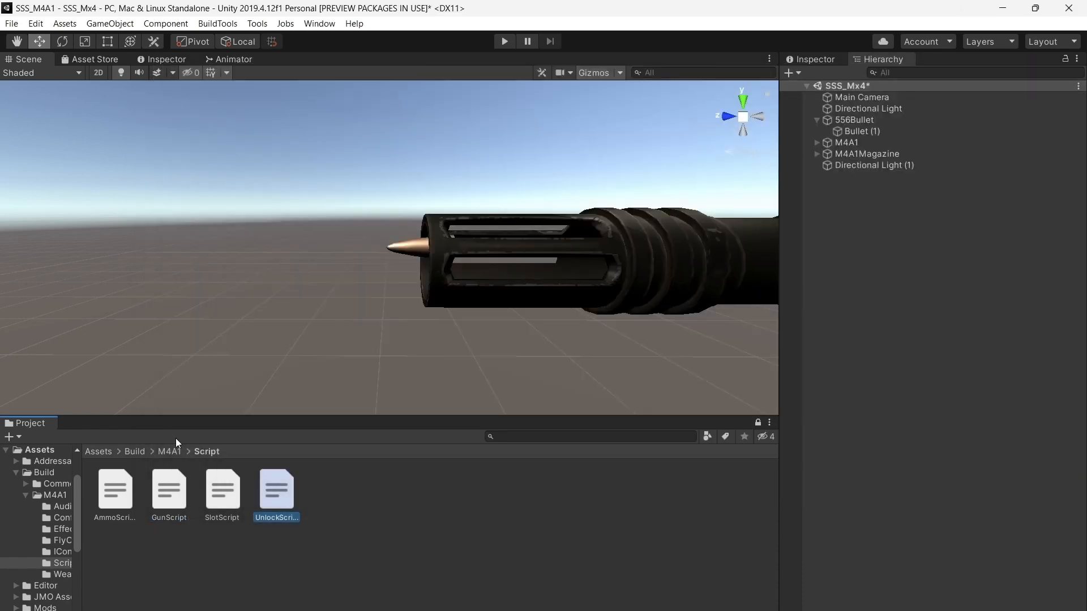
left_click(168, 451)
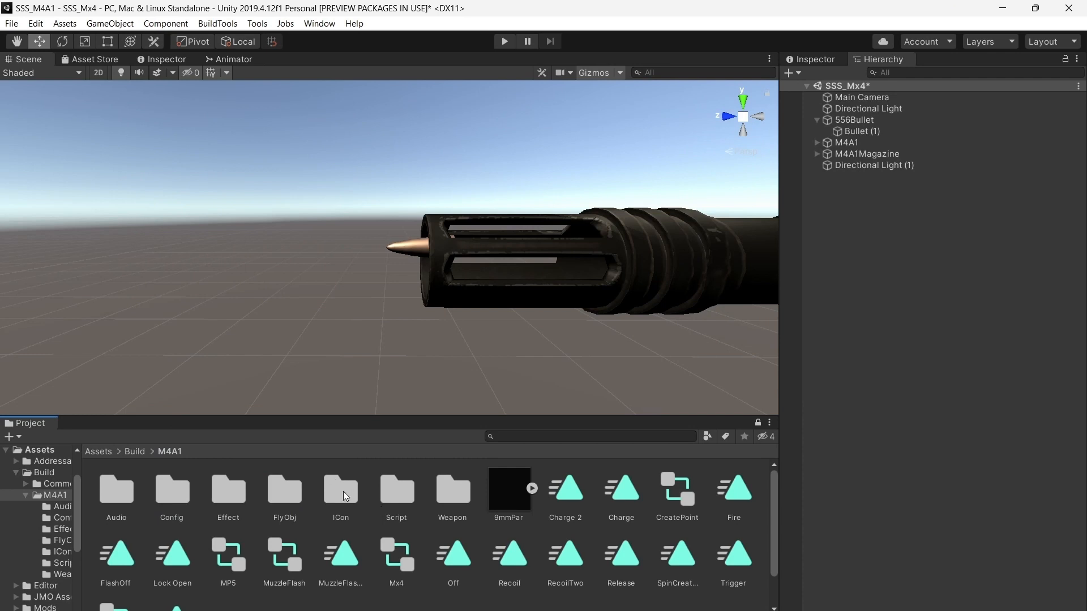
Nest the M4A1Magazine scene object under the inner M4A1 model inside the M4A1 weapon object
left_click(855, 154)
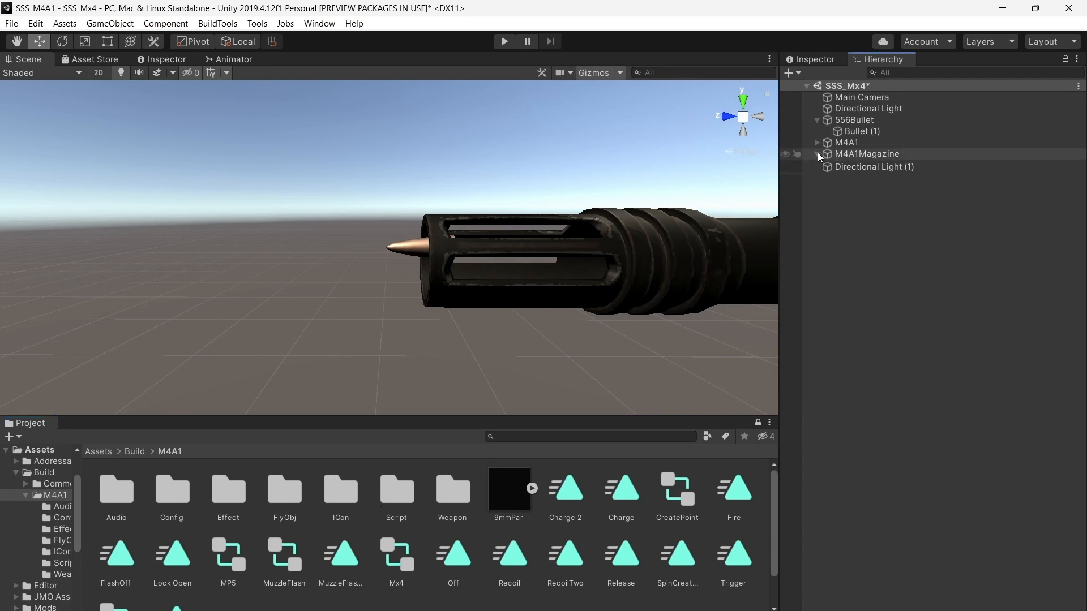
key("Right")
left_click(854, 166)
left_click(855, 154)
key("Left")
left_click(847, 143)
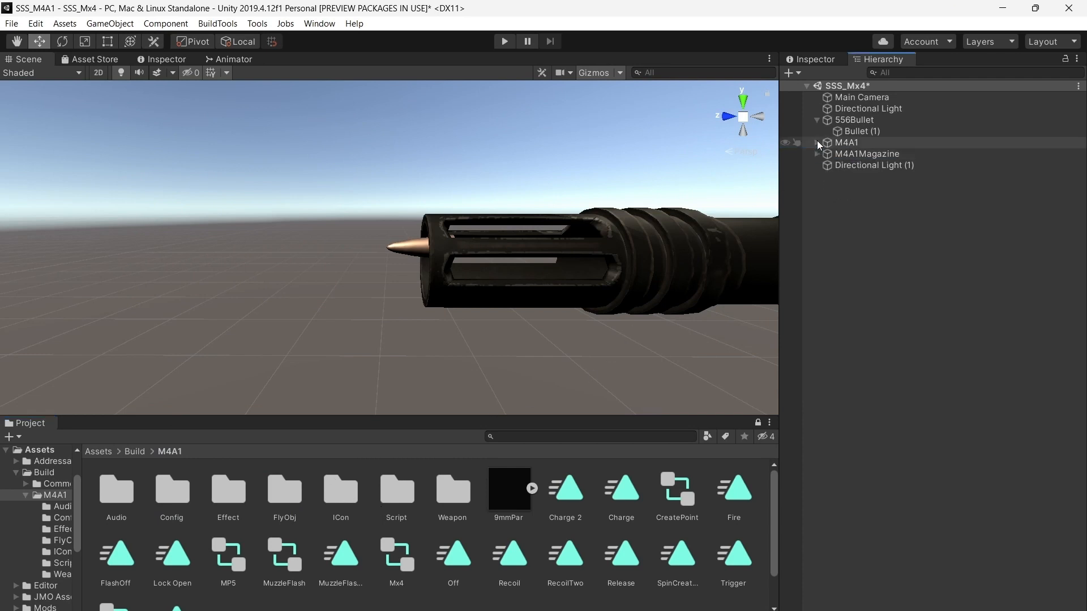
key("Right")
left_click(849, 154)
right_click_drag(595, 163, 671, 173)
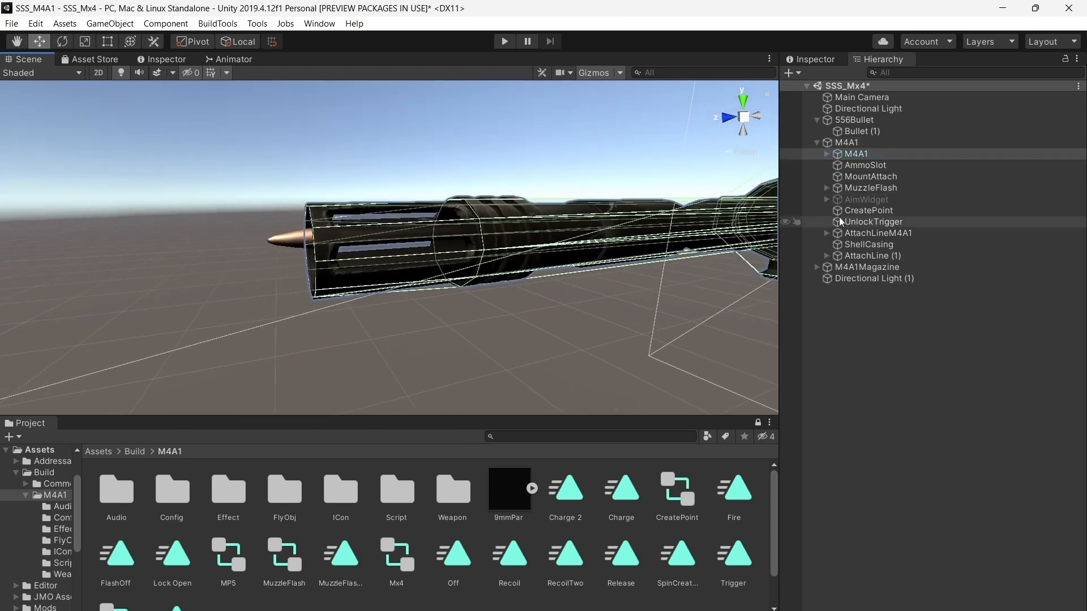
left_click_drag(847, 268, 855, 154)
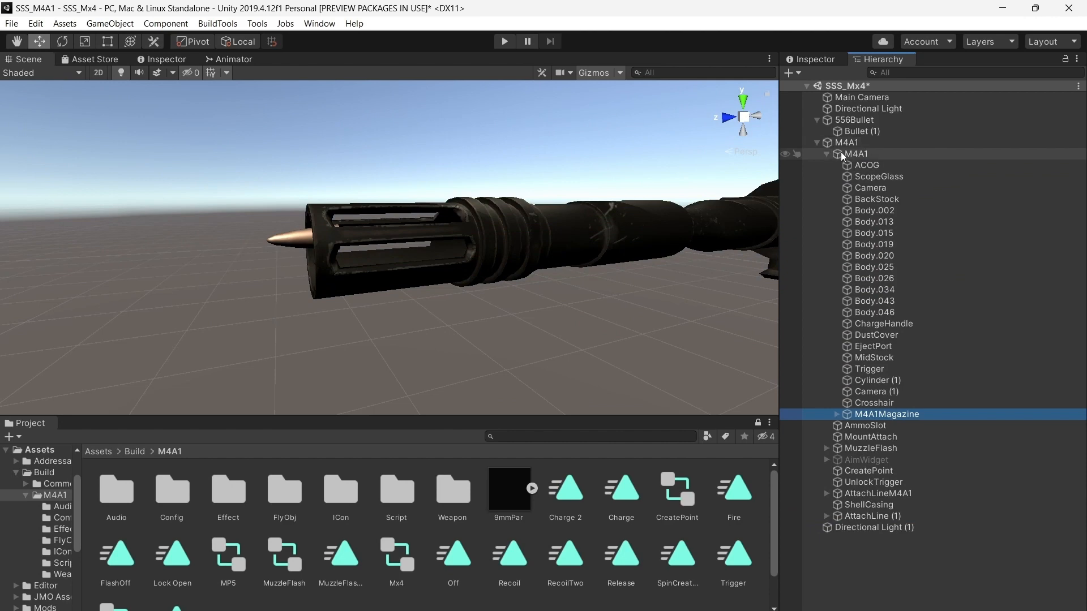
Open the Icon Generator and set the second of the two M4A1 objects as the game object to render
left_click(257, 23)
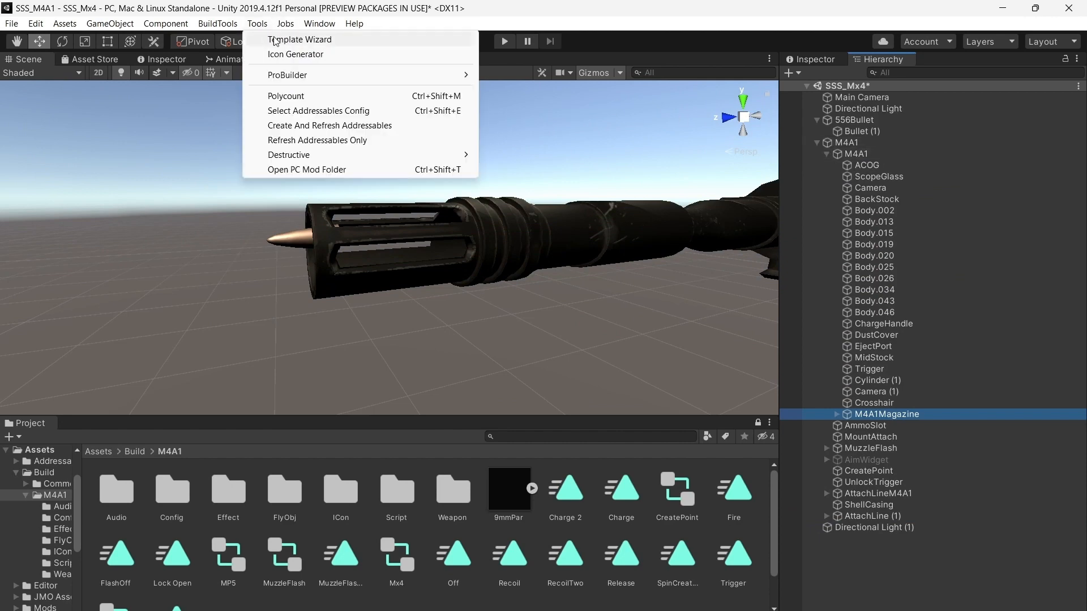
left_click(294, 53)
left_click(645, 140)
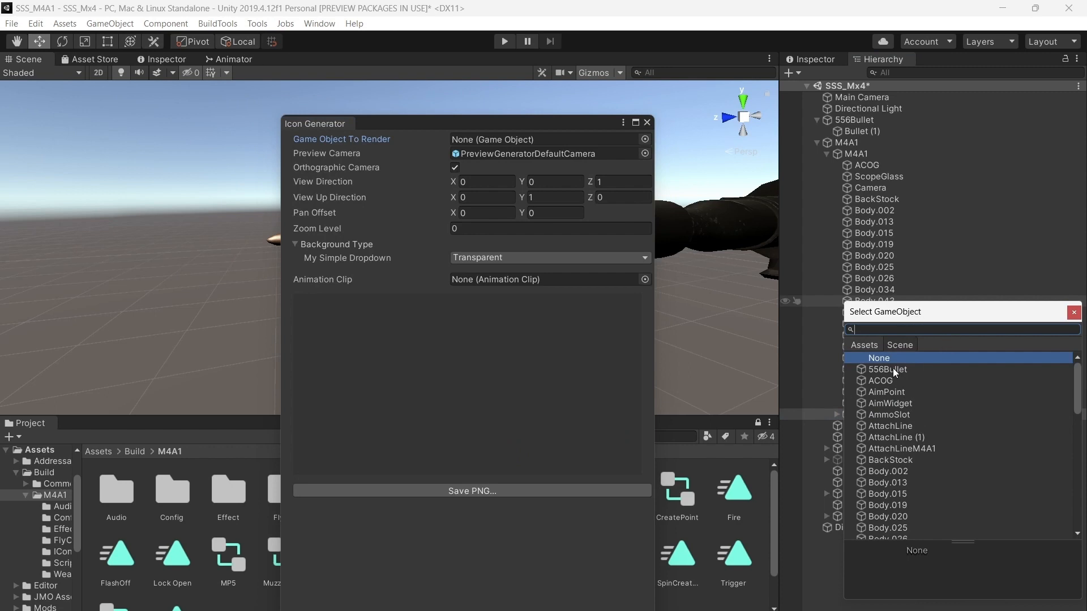
type("m4a1")
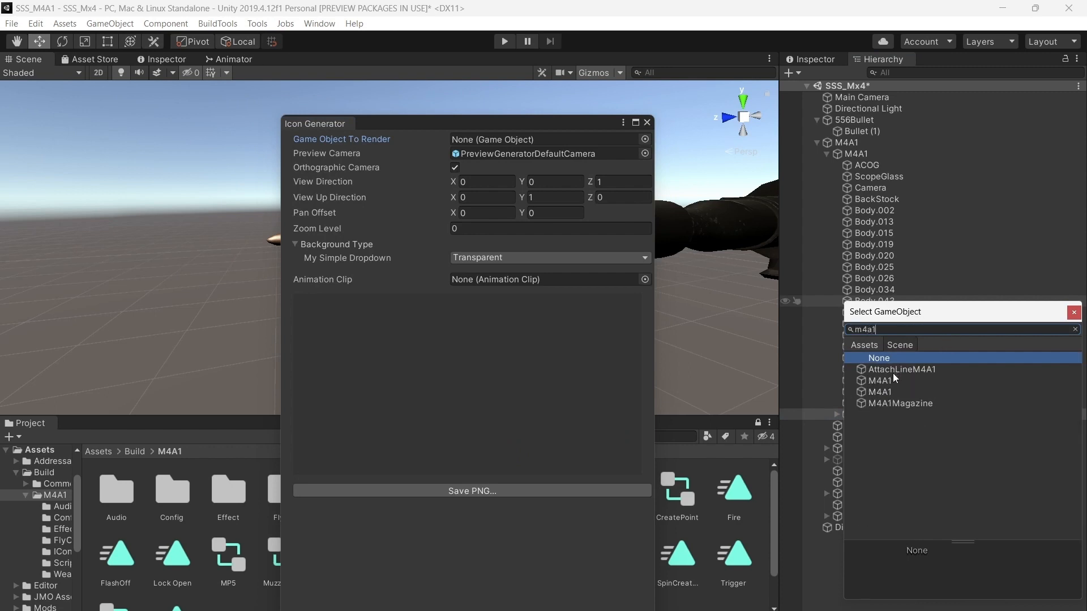
left_click(894, 381)
left_click(884, 392)
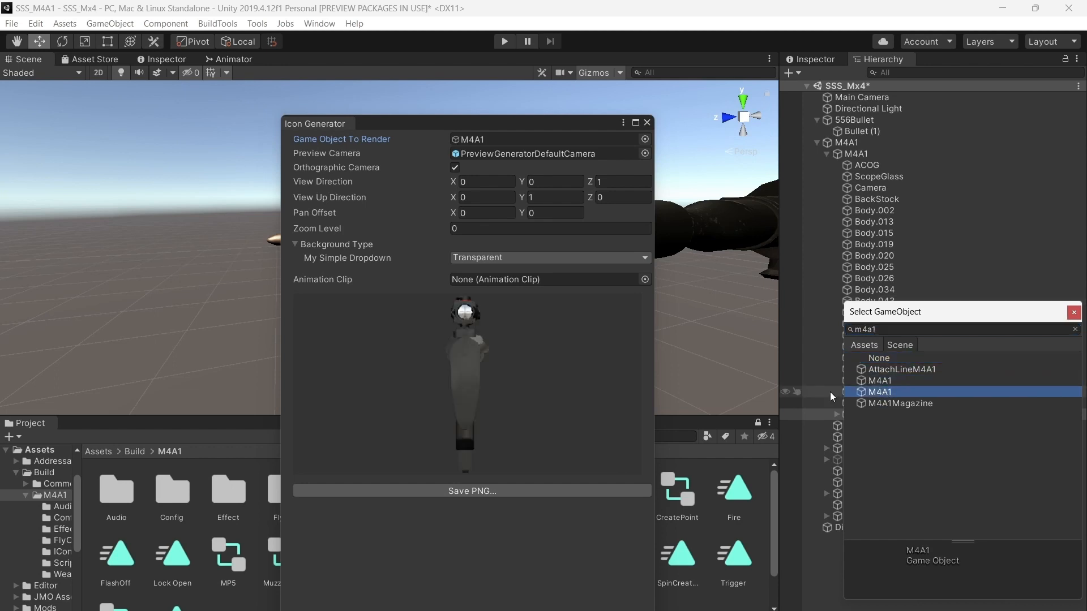
Try viewing the M4A1 icon along the Y axis and along the X axis with View Direction 1, 0, 0
left_click(576, 180)
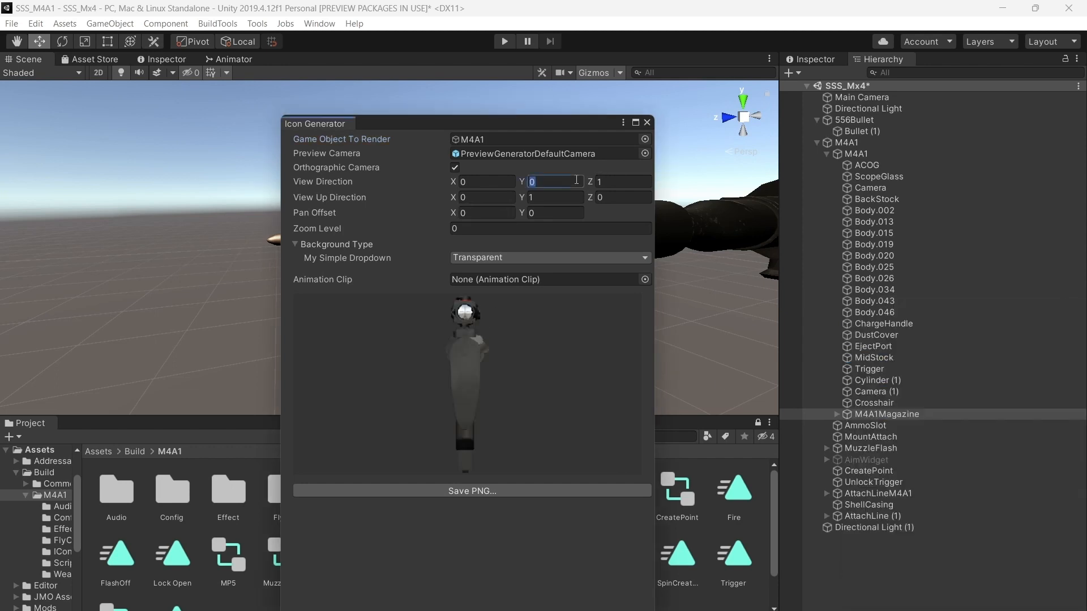
type("1")
left_click(622, 180)
type("0")
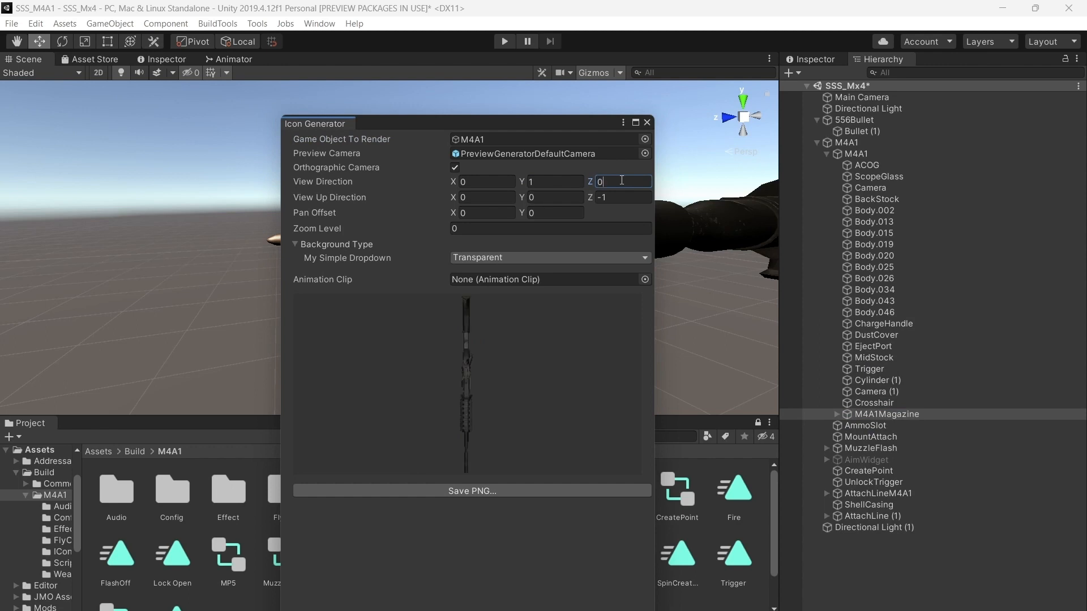
left_click(470, 182)
type("1")
left_click(548, 180)
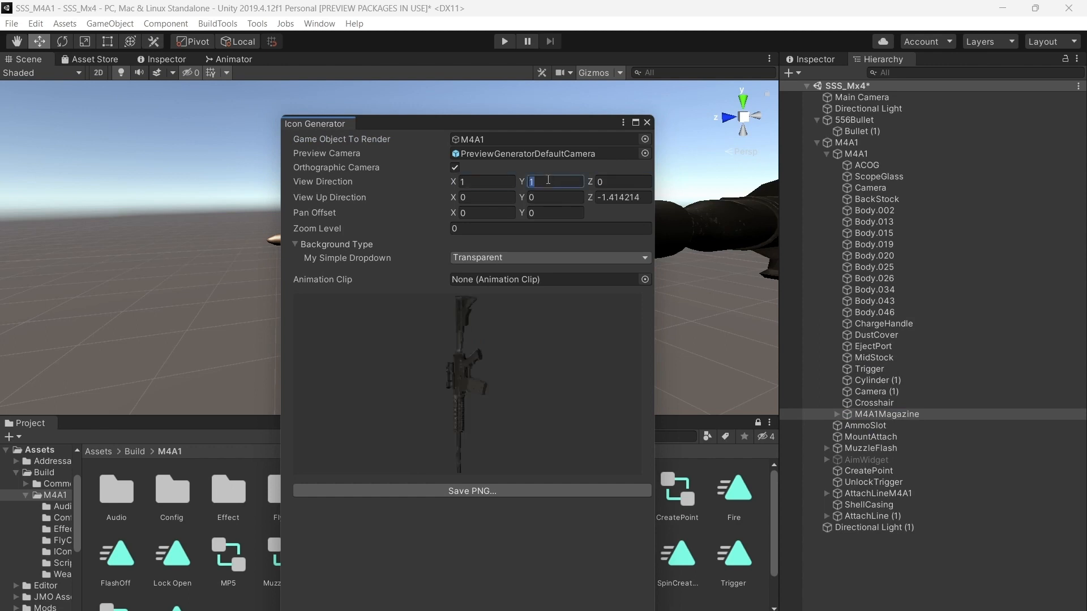
type("0")
Return the icon's View Direction to X 0, Y 0, Z 1
left_click(623, 197)
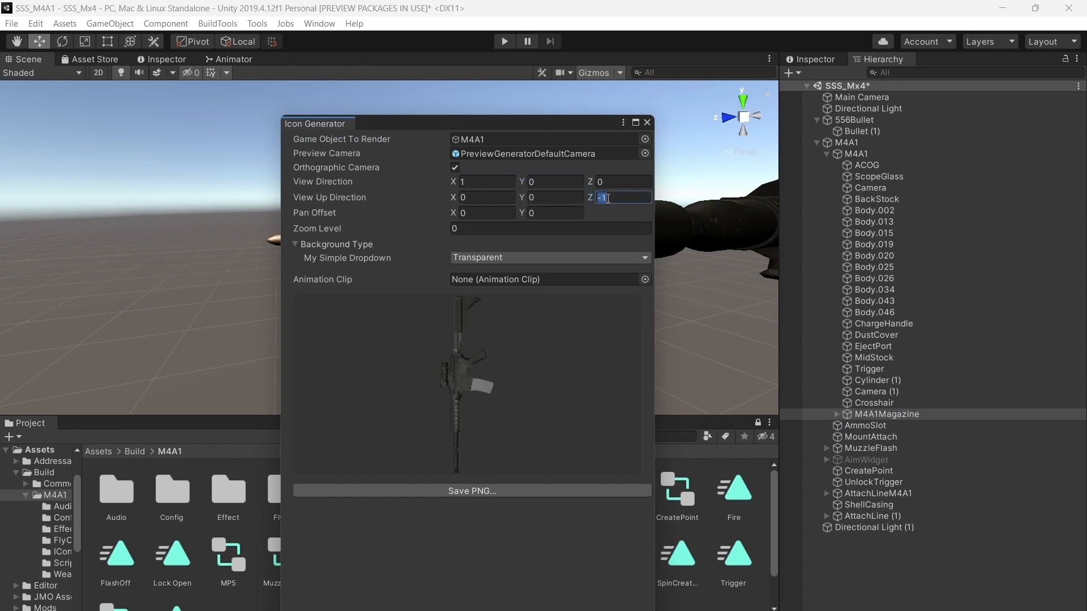
left_click(464, 198)
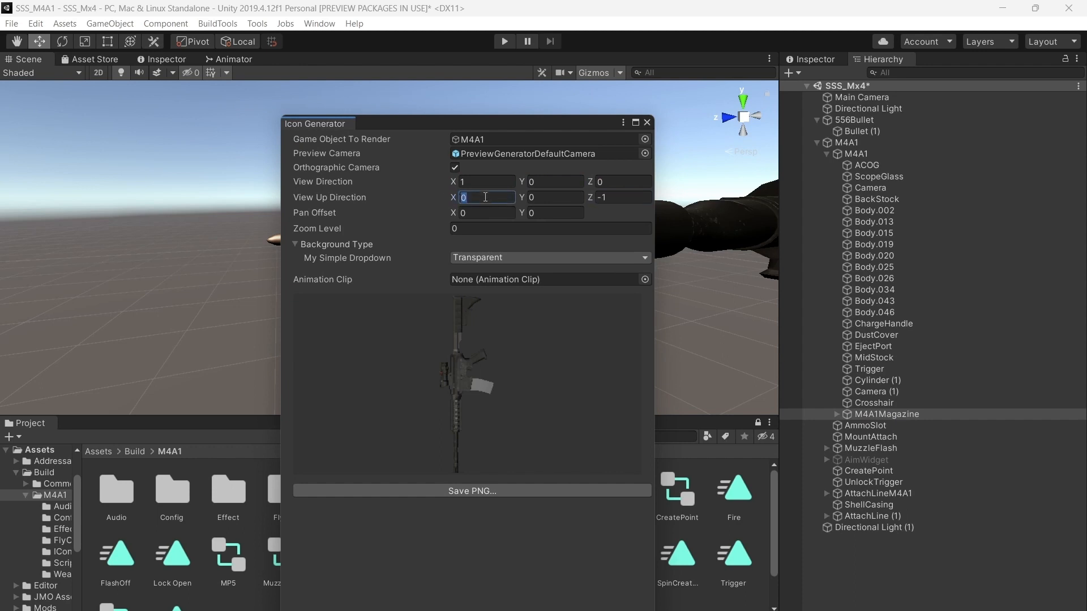
left_click(474, 182)
key("BackSpace")
type("0")
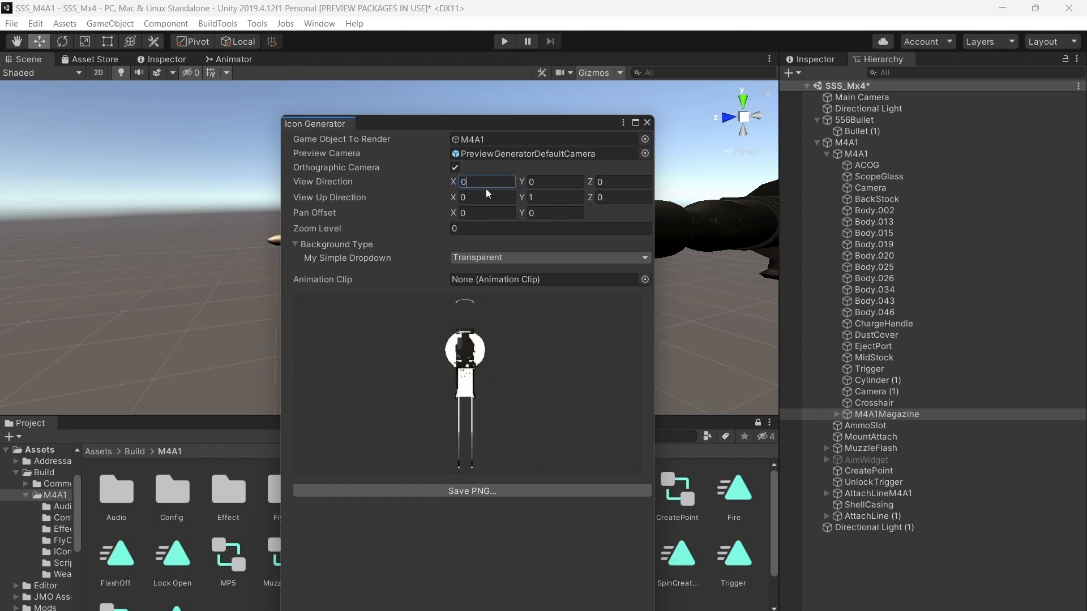
left_click(547, 198)
left_click(486, 196)
left_click(547, 198)
type("0")
left_click(613, 199)
left_click(622, 182)
type("1")
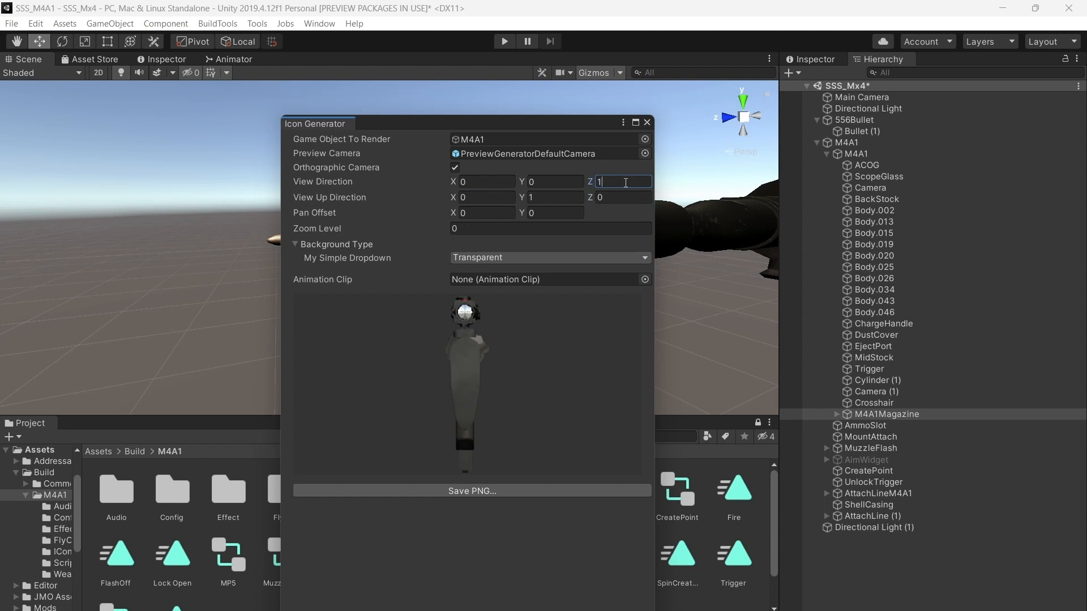
Rotate the icon preview to an upright side view of the rifle and set View Direction to X 1, Y 0, Z 0
left_click_drag(446, 379, 504, 372)
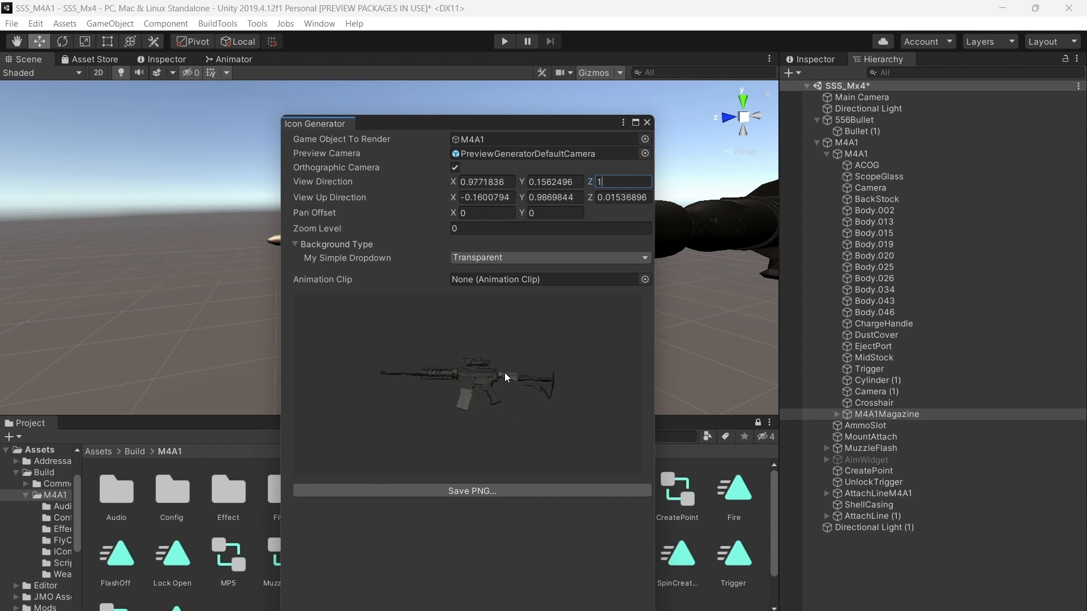
left_click(520, 179)
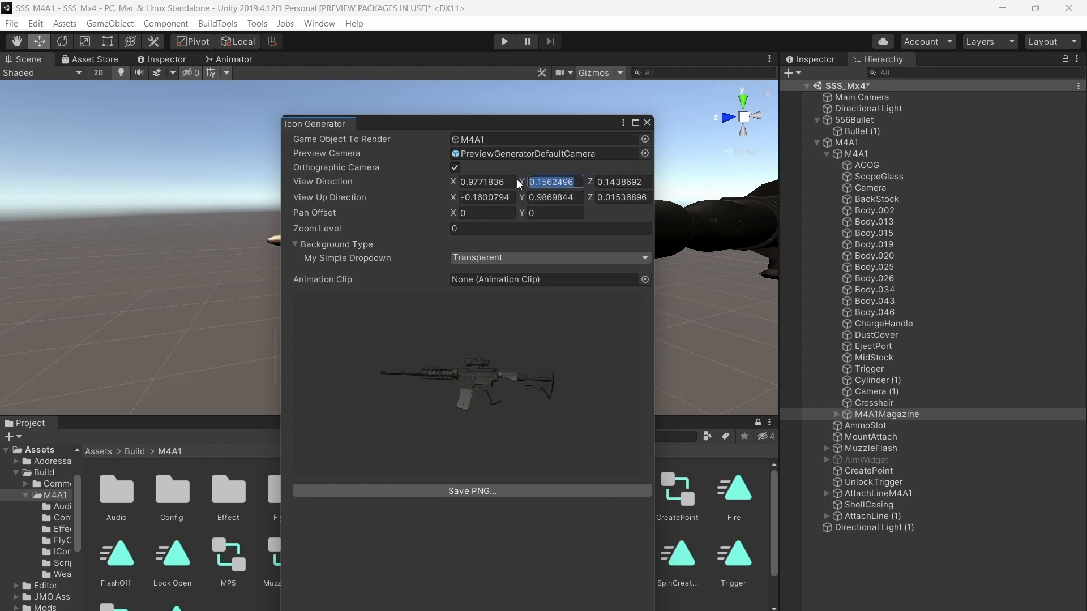
type("0")
key("shift+Tab")
type("1")
left_click(609, 182)
type("1")
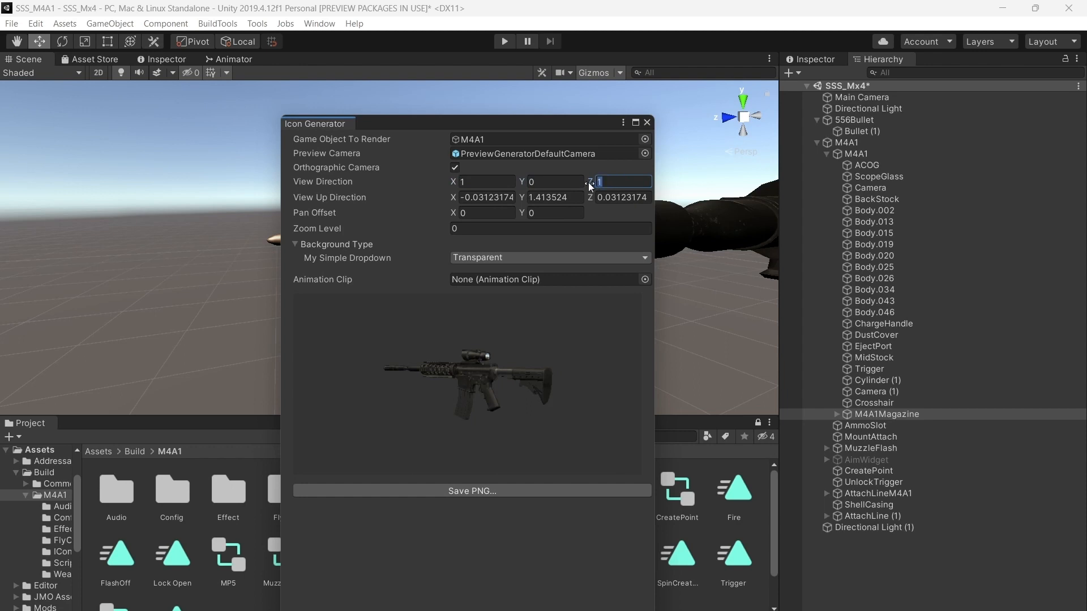
key("BackSpace")
type("0")
Switch the icon background type to Color and save the icon as M4A1.png in the M4A1 ICon folder
left_click(487, 258)
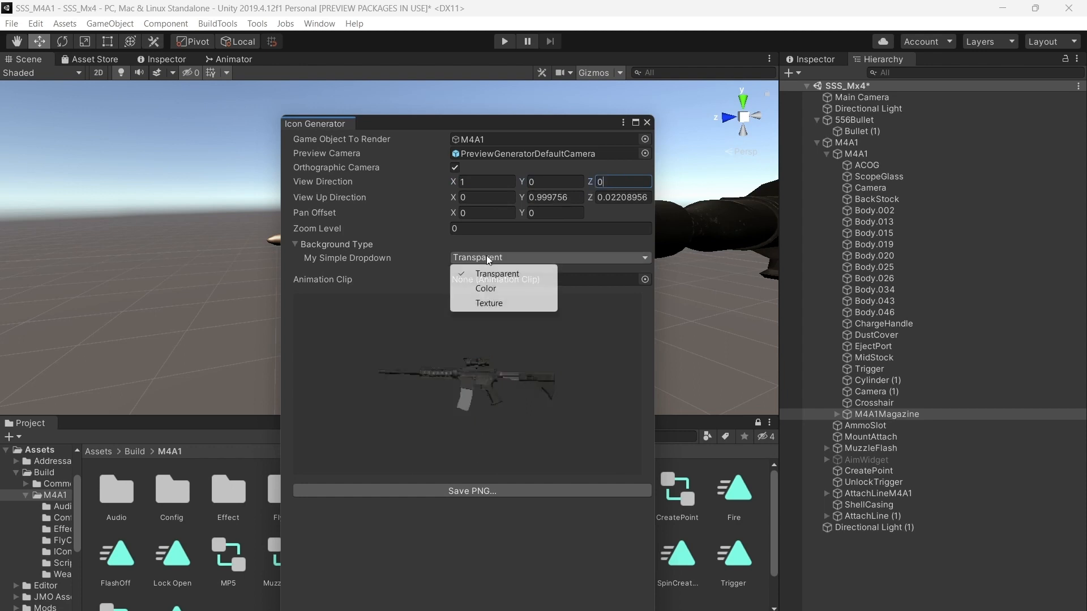
left_click(498, 287)
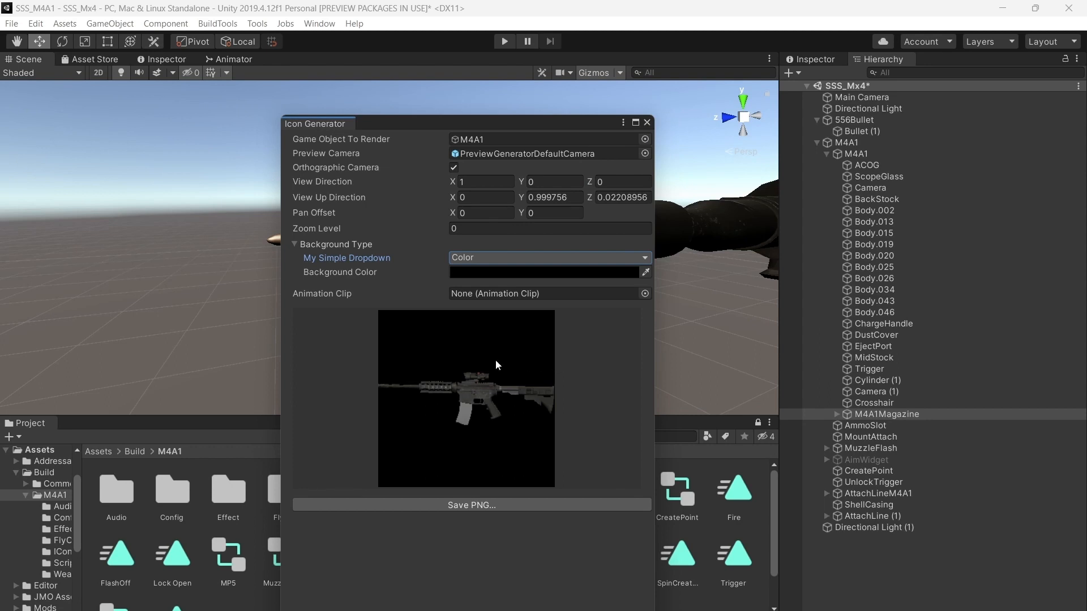
left_click(492, 502)
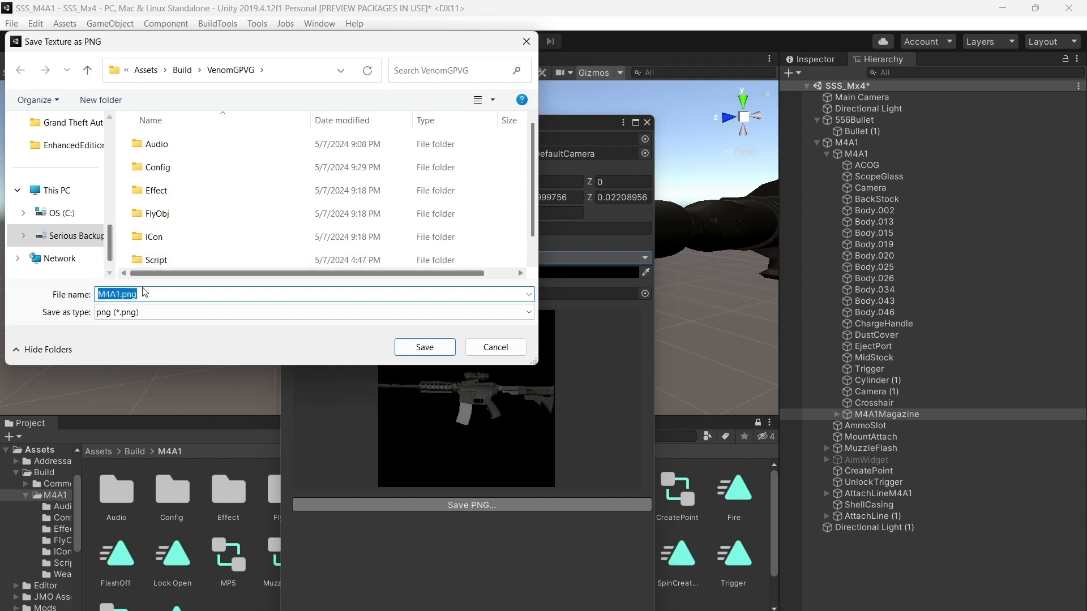
left_click(119, 295)
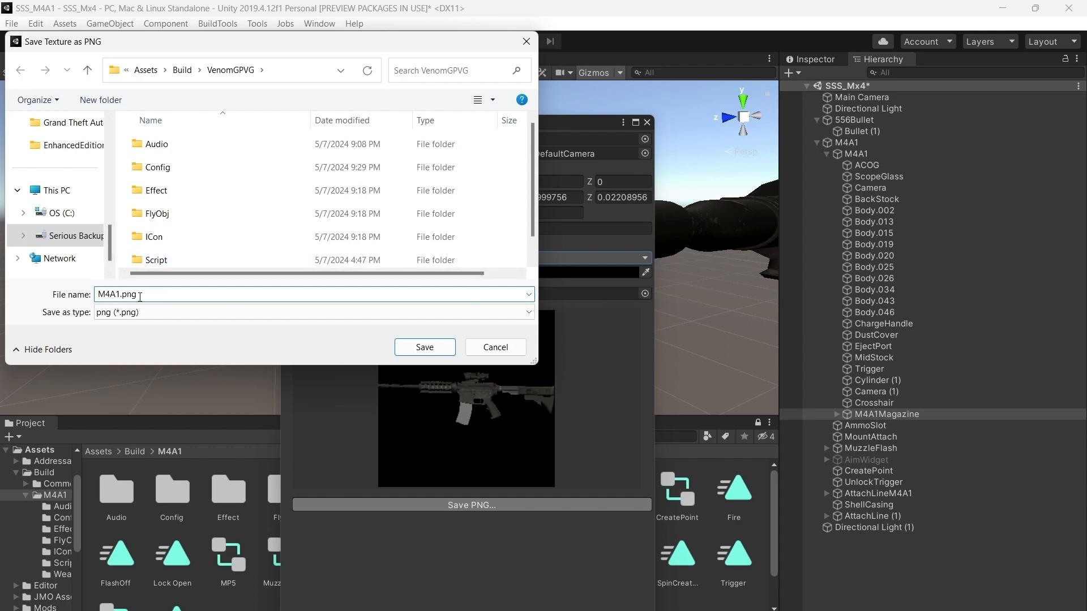
left_click(427, 349)
left_click(646, 123)
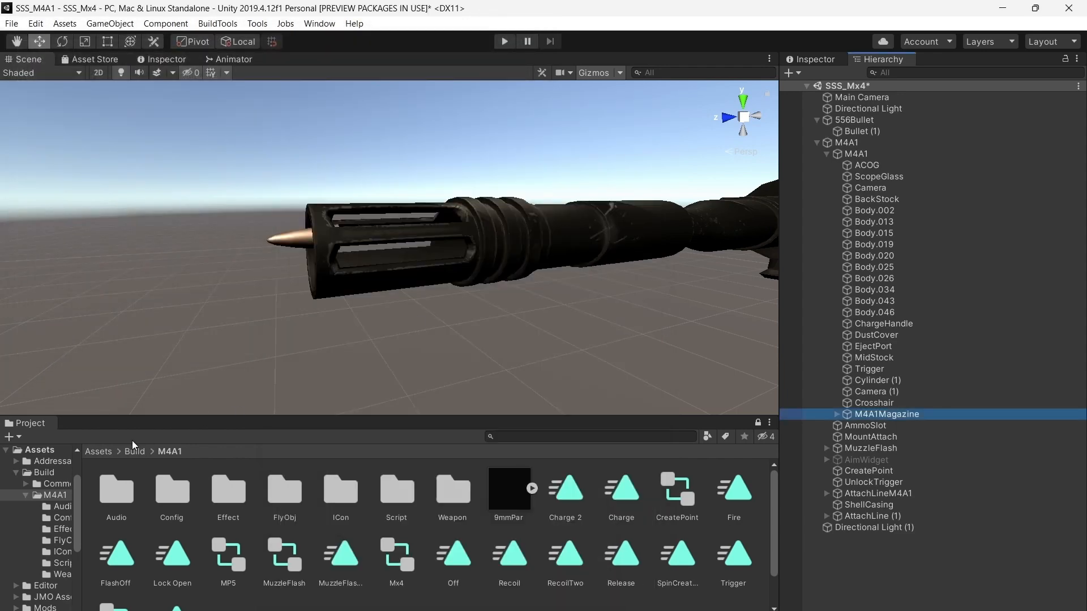
Delete the old Mx4 icon from the M4A1 ICon folder
left_click(134, 451)
double_click(177, 501)
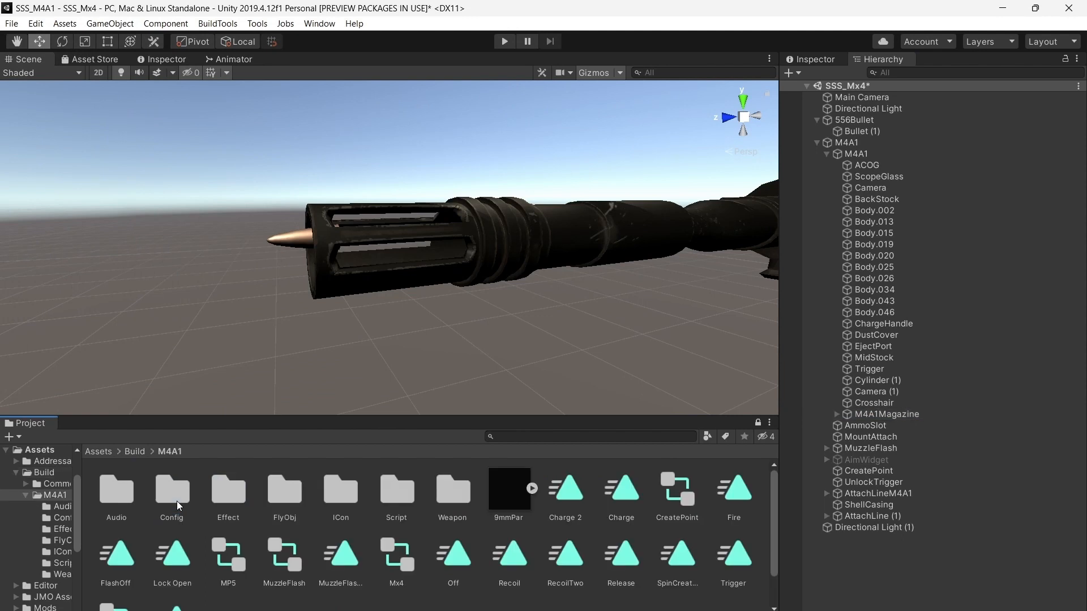
scroll(456, 502, "down", 1)
scroll(423, 507, "up", 1)
mouse_move(576, 610)
double_click(343, 492)
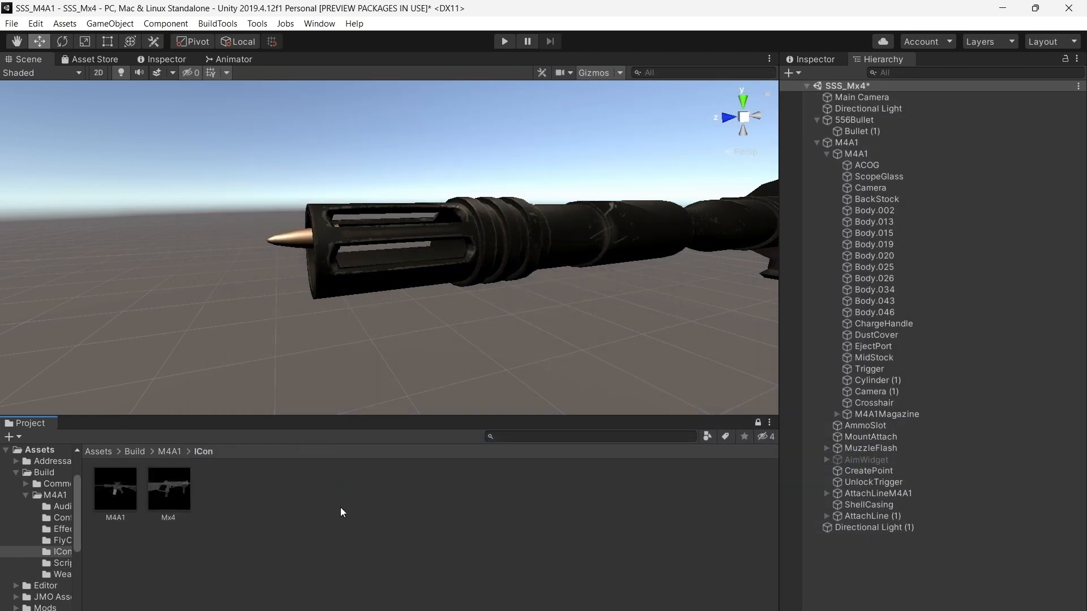
left_click(116, 486)
right_click(165, 500)
left_click(266, 170)
left_click(580, 354)
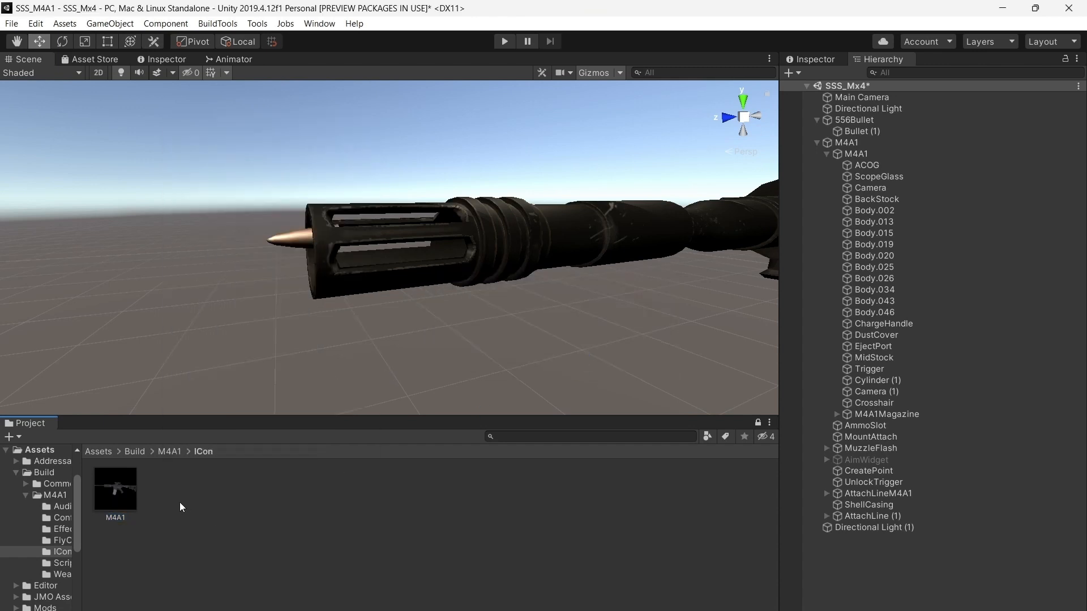
Delete the old Bullet prefab from the M4A1 FlyObj folder
left_click(169, 453)
double_click(274, 499)
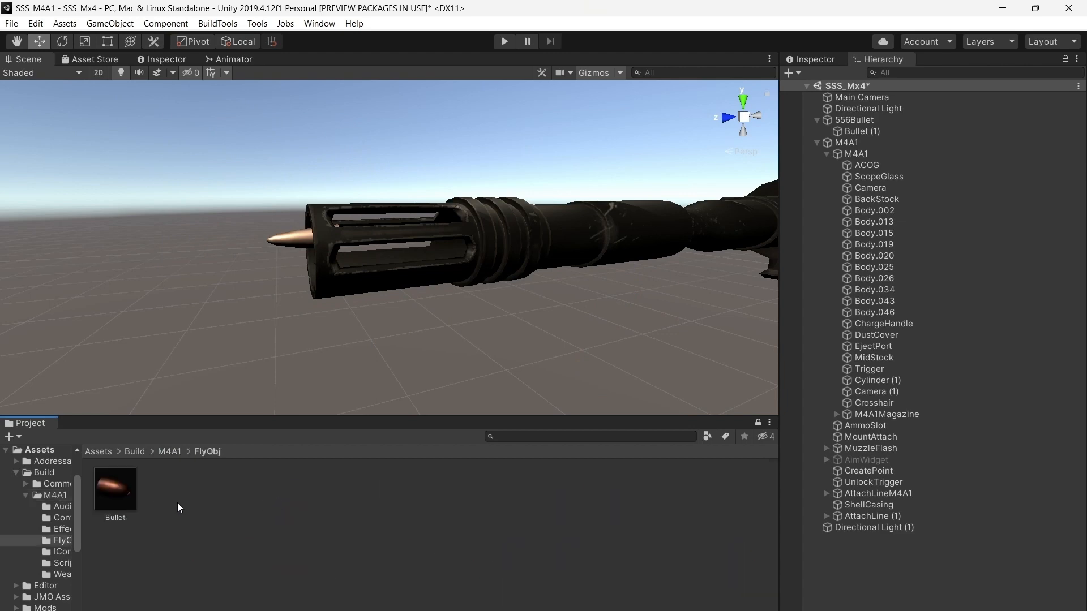
right_click(117, 493)
left_click(175, 164)
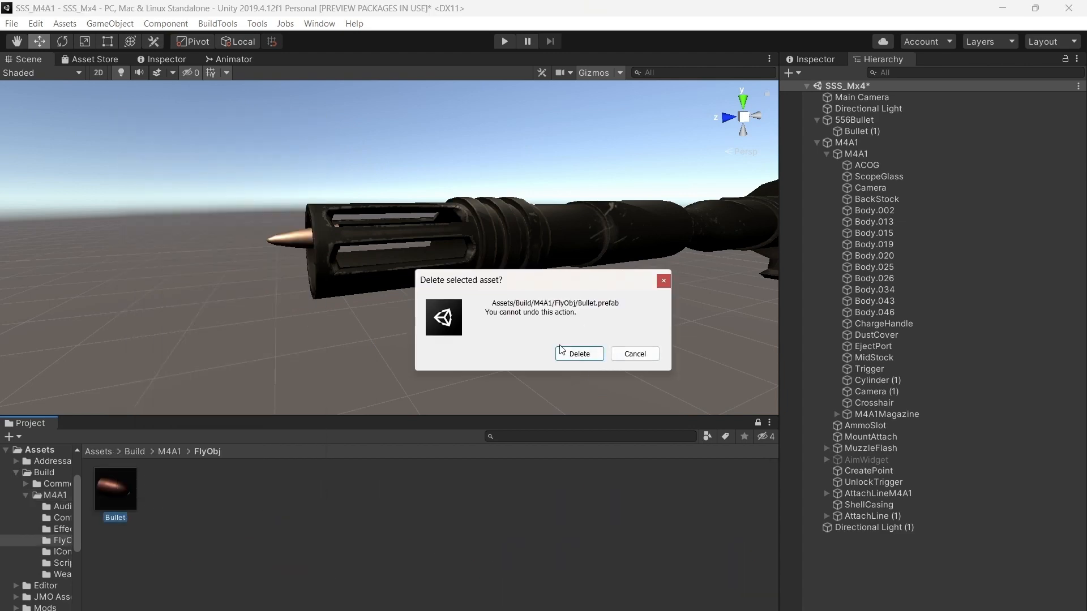
left_click(576, 353)
Save the scene's 556Bullet object as a prefab in the FlyObj folder and unpack its scene instance
left_click_drag(855, 120, 116, 489)
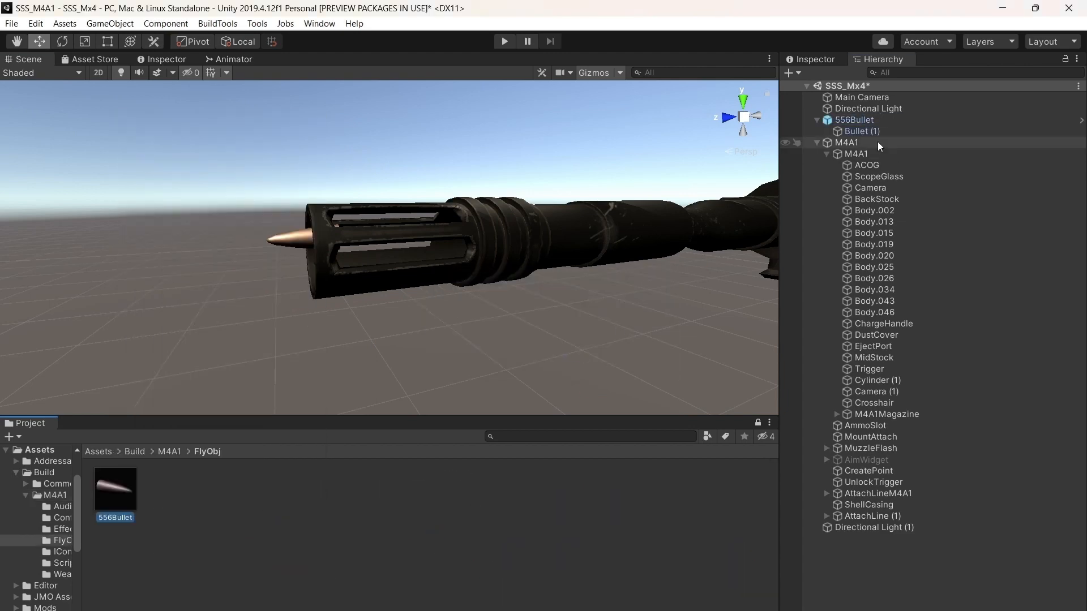
right_click(847, 118)
left_click(921, 289)
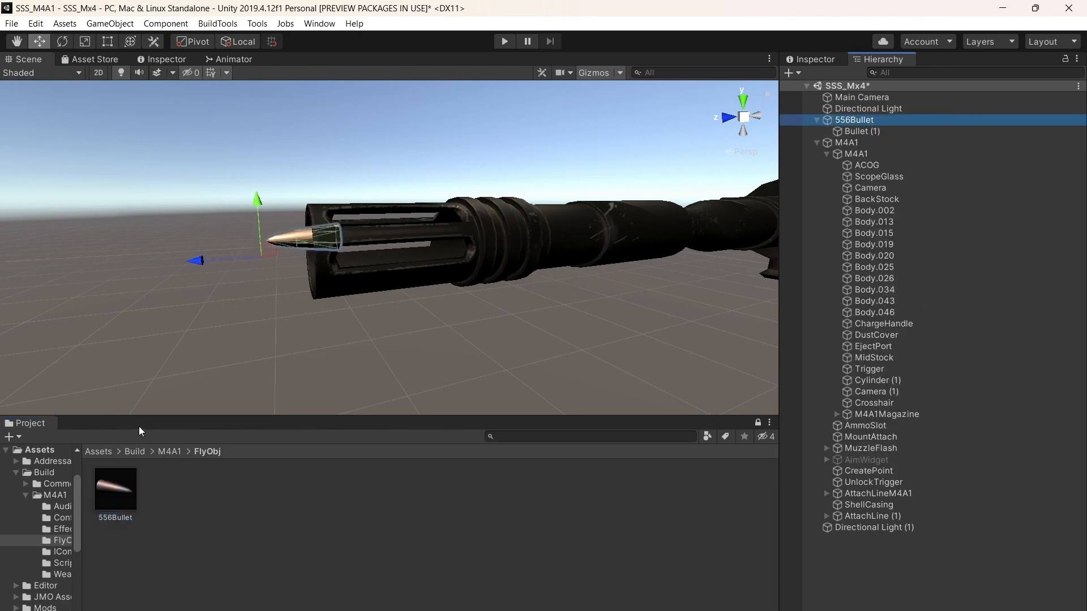
Rename the Mx4_Info asset in the M4A1 Config folder as M4A1_Info
left_click(171, 453)
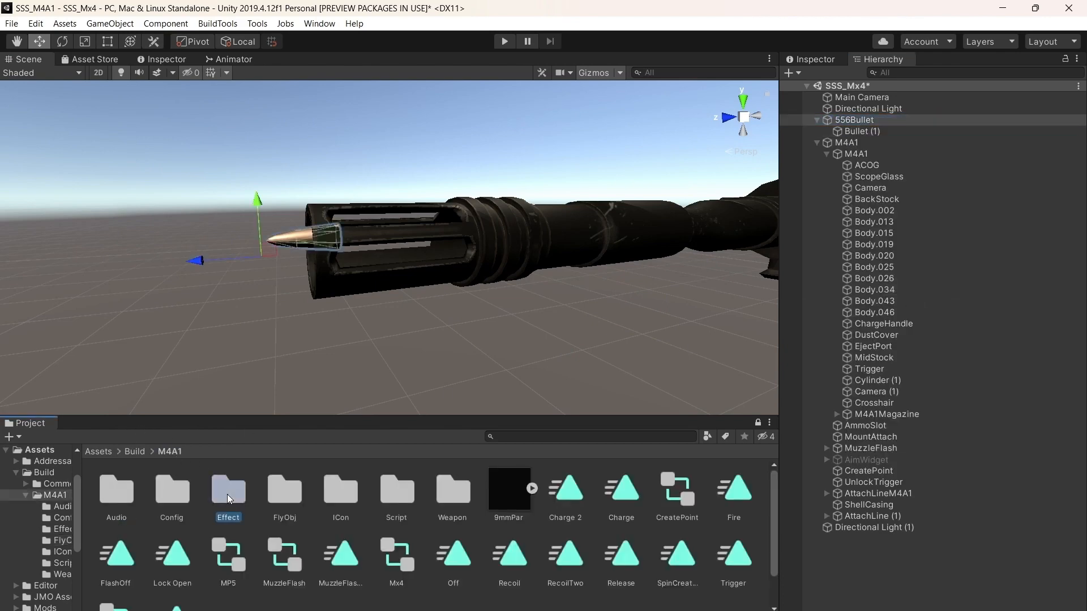
double_click(226, 494)
left_click(169, 453)
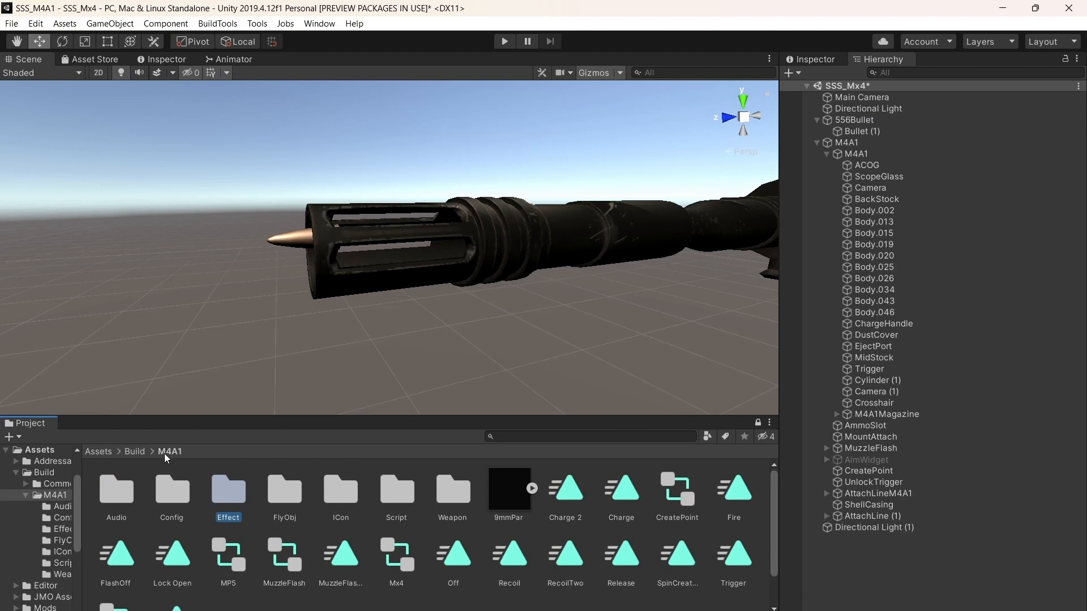
double_click(165, 491)
right_click(111, 494)
left_click(152, 181)
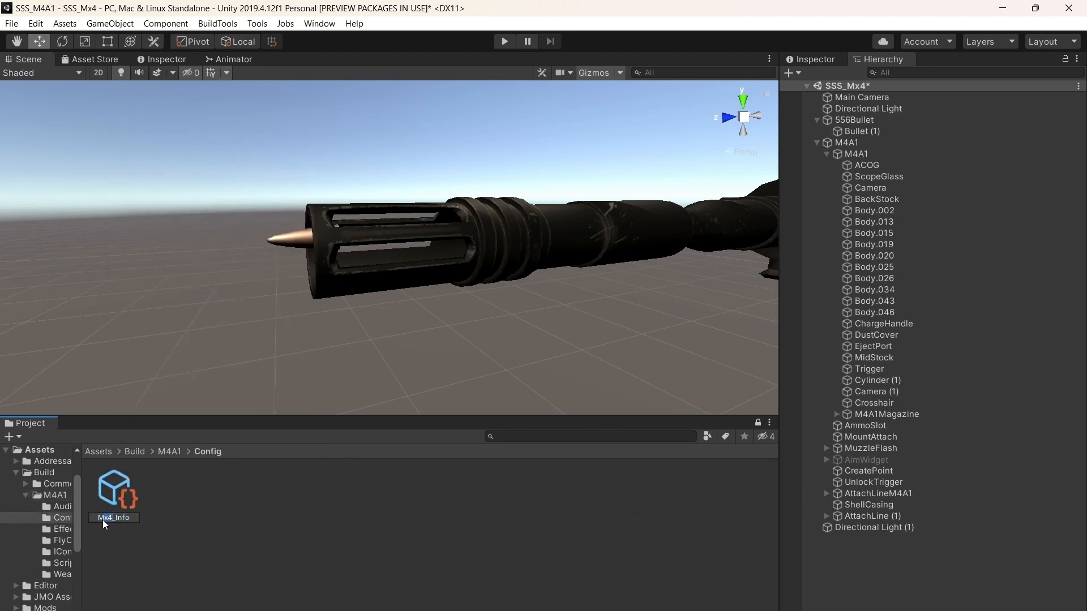
type("4A1")
key("Return")
Set the Add Store Item Name of M4A1_Info to SSS_M4A1_M4A1
left_click(827, 57)
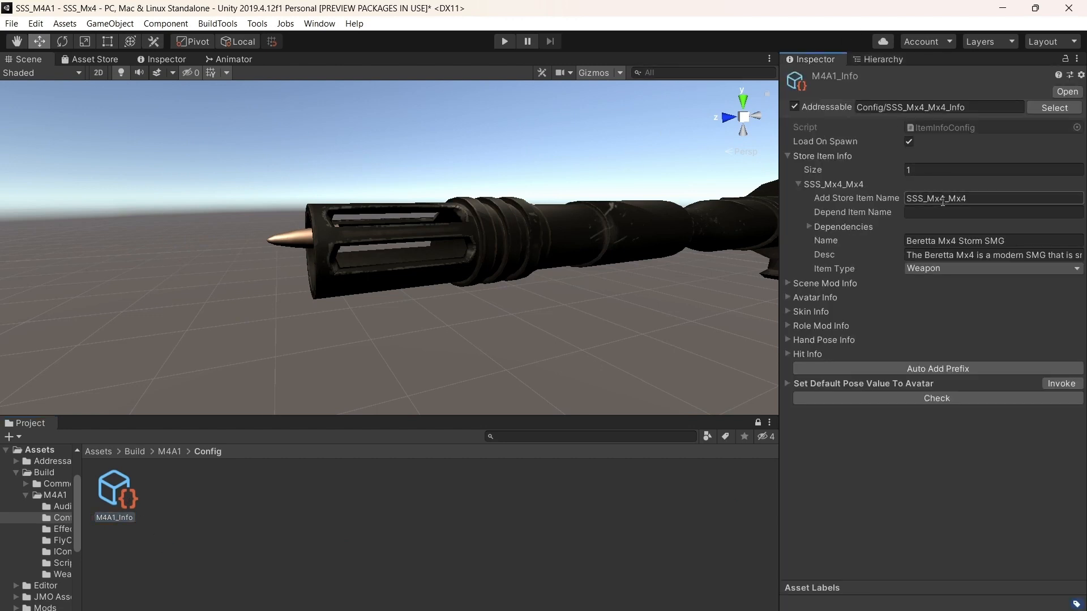
left_click_drag(945, 198, 940, 202)
type("4A1")
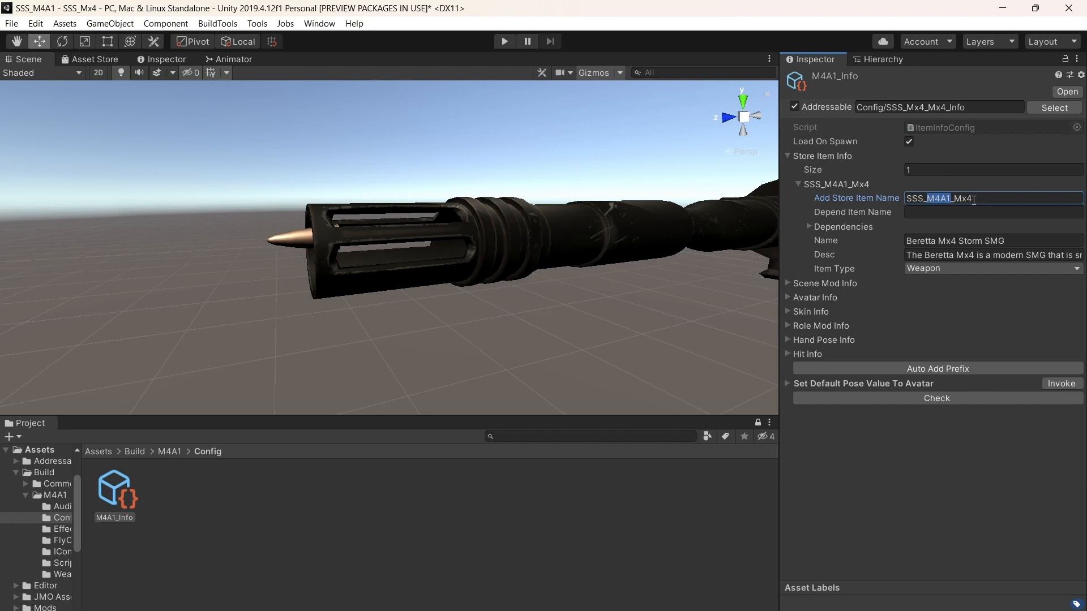
left_click_drag(974, 200, 953, 200)
type("M4A1")
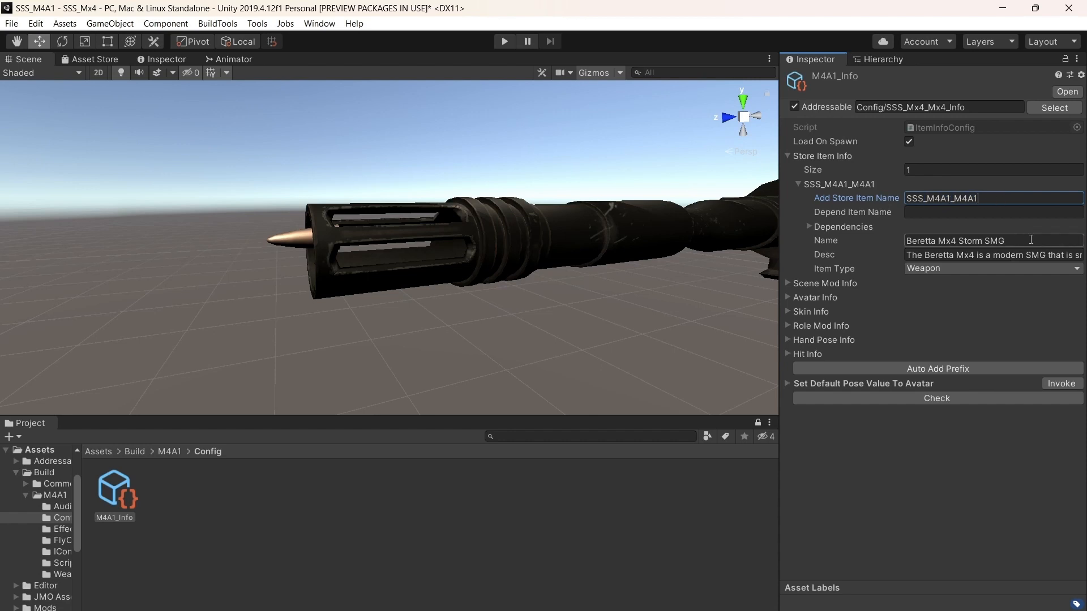
Set the store item's Name to "M4A1 Assault Rifle"
left_click(1032, 240)
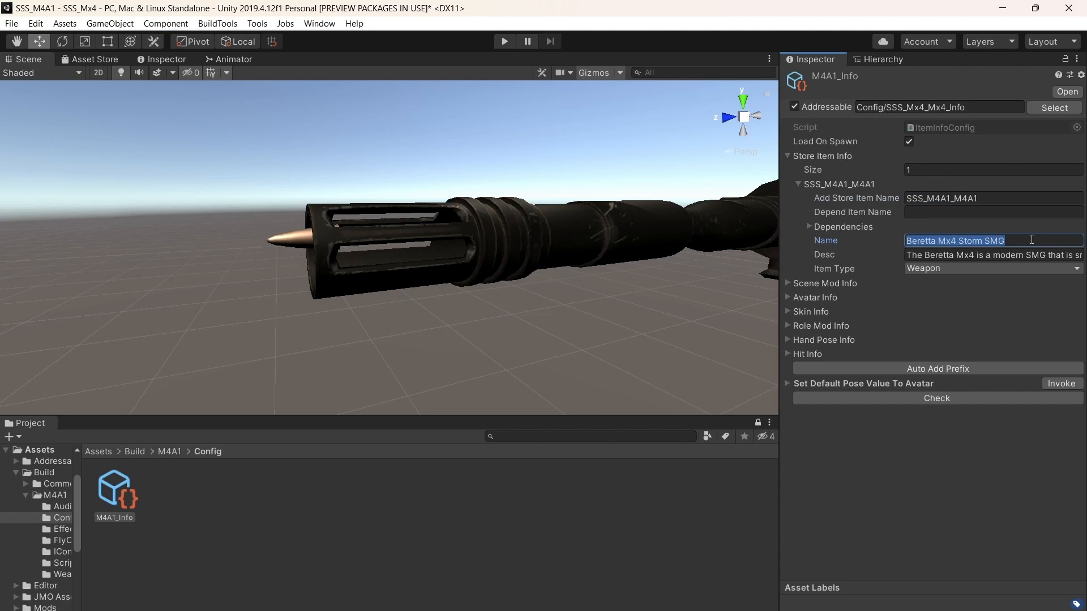
type("M4A1")
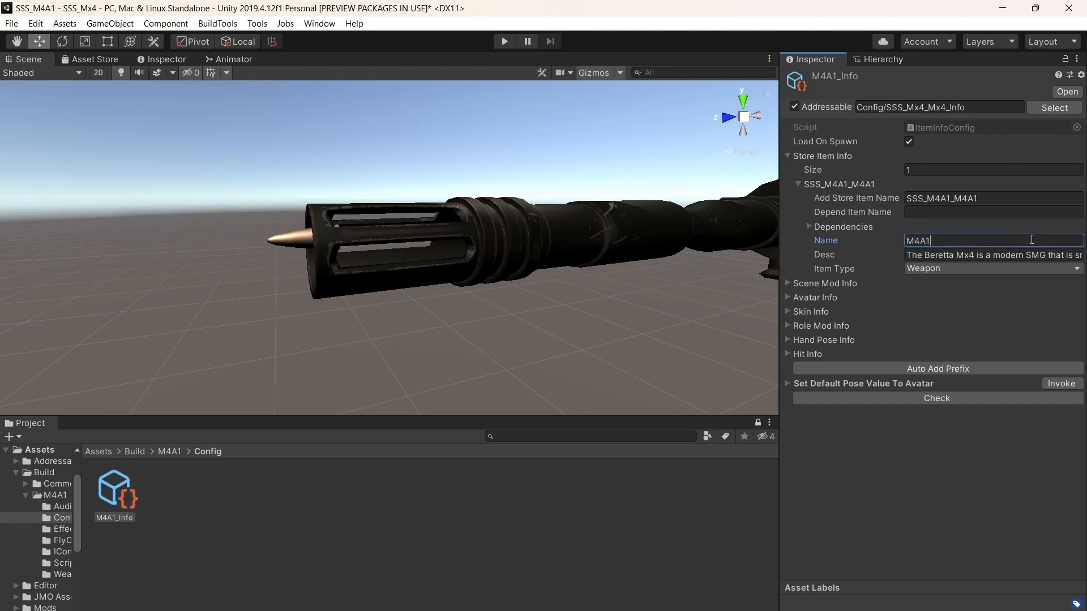
type(" Assault Rifle")
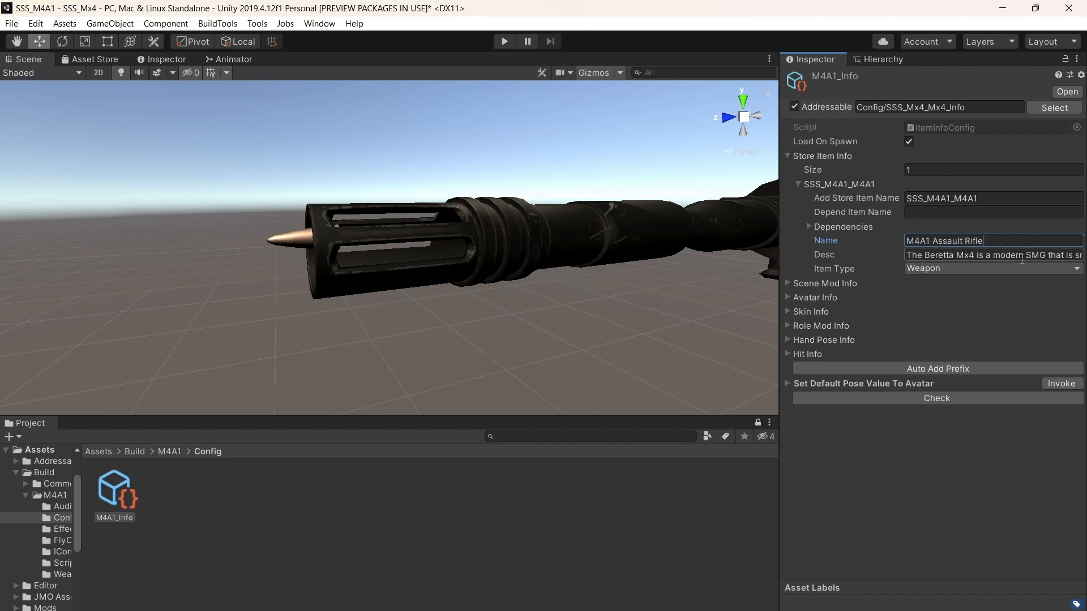
Set the store item's Desc to "A modern military assault rifle chambered in 556 Nato. Very effective in many scenarios"
left_click(1016, 258)
key("ctrl+a")
type("A")
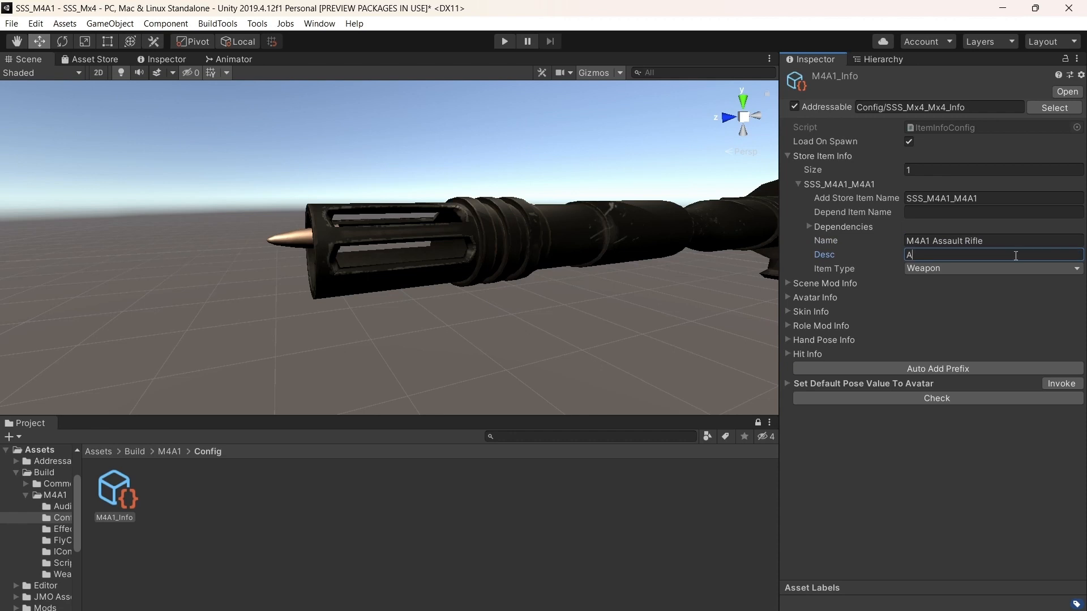
type(" modern military assault rifle chamb")
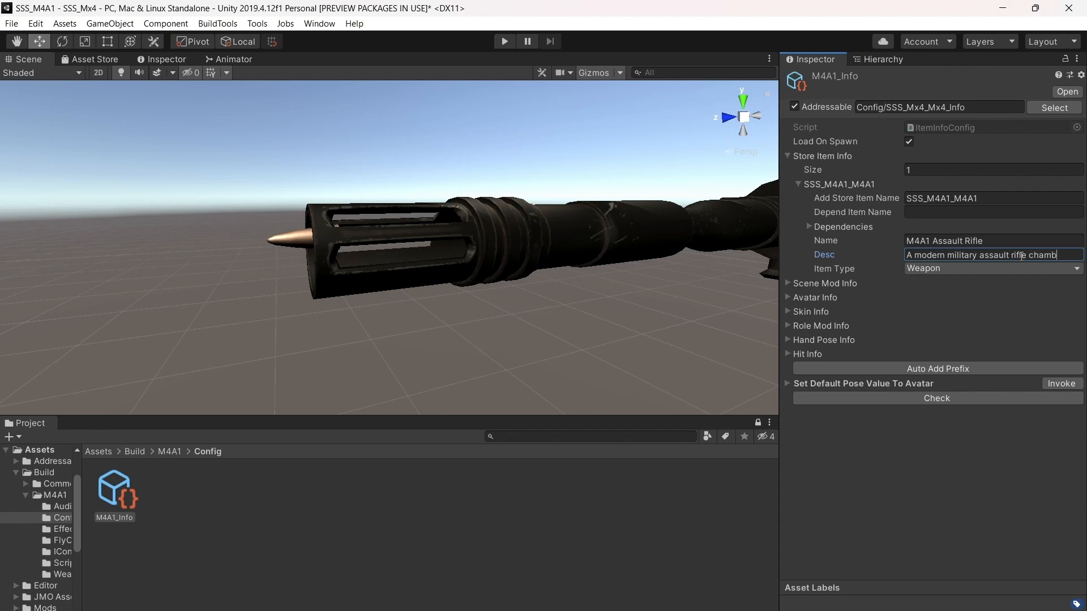
type("ered in ")
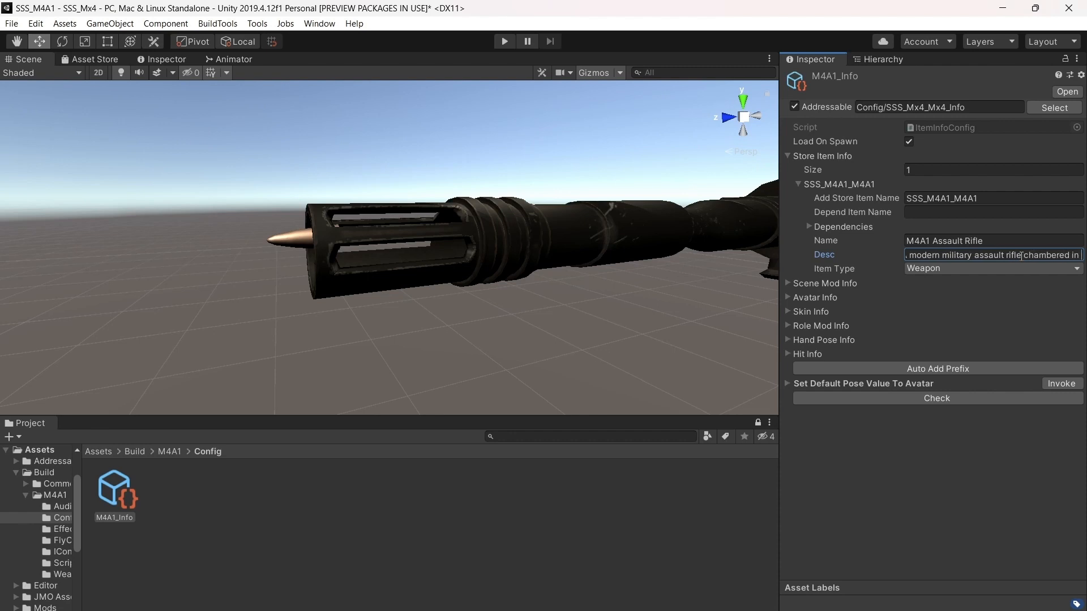
type("556 na")
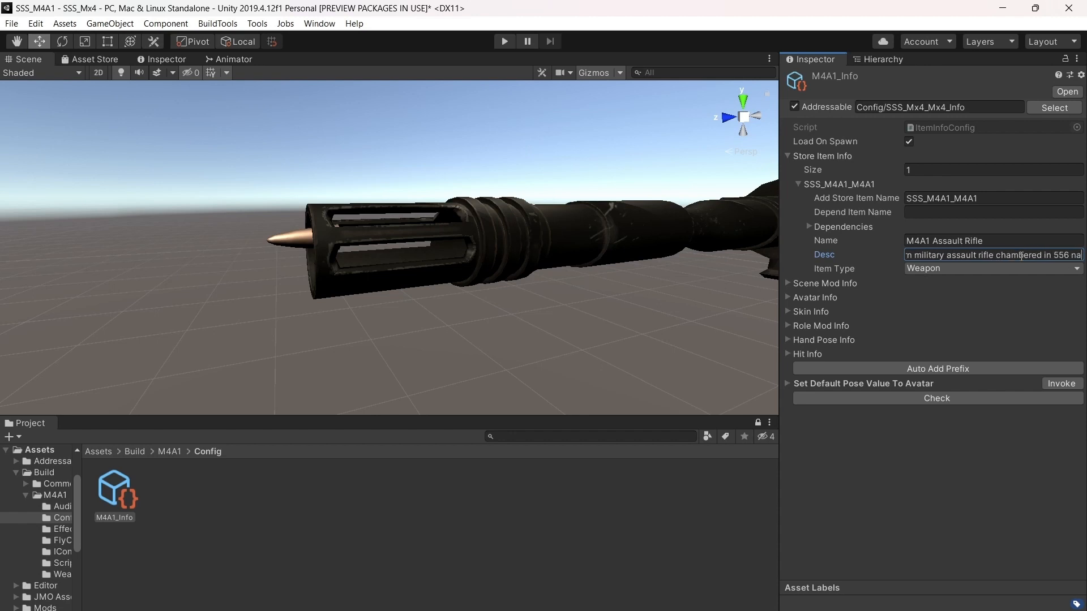
type("to, ")
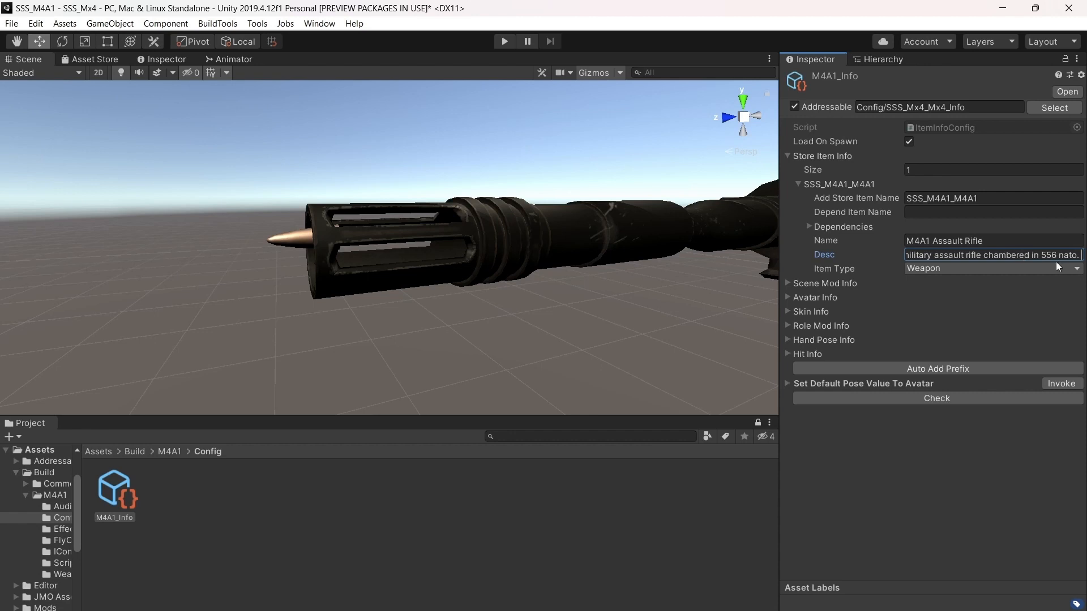
type("N")
left_click(1079, 256)
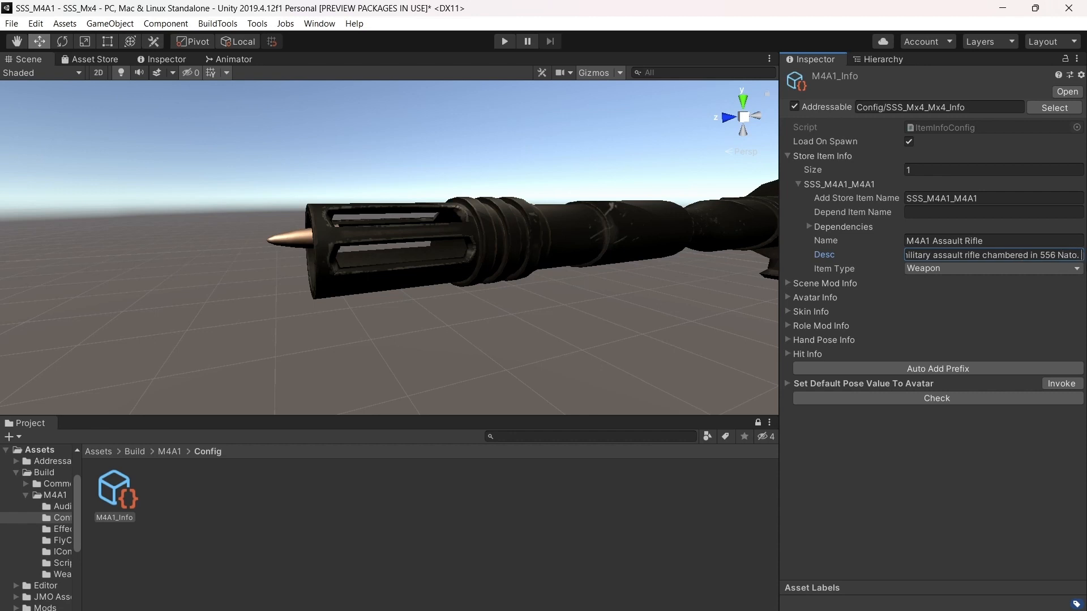
type("Very")
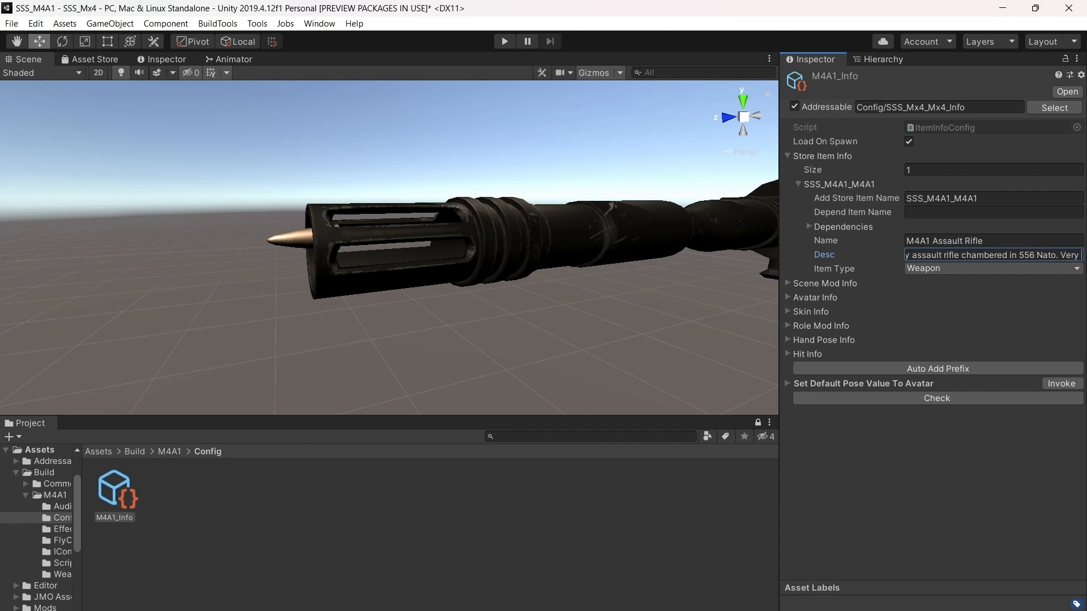
type(" effe")
type("ct")
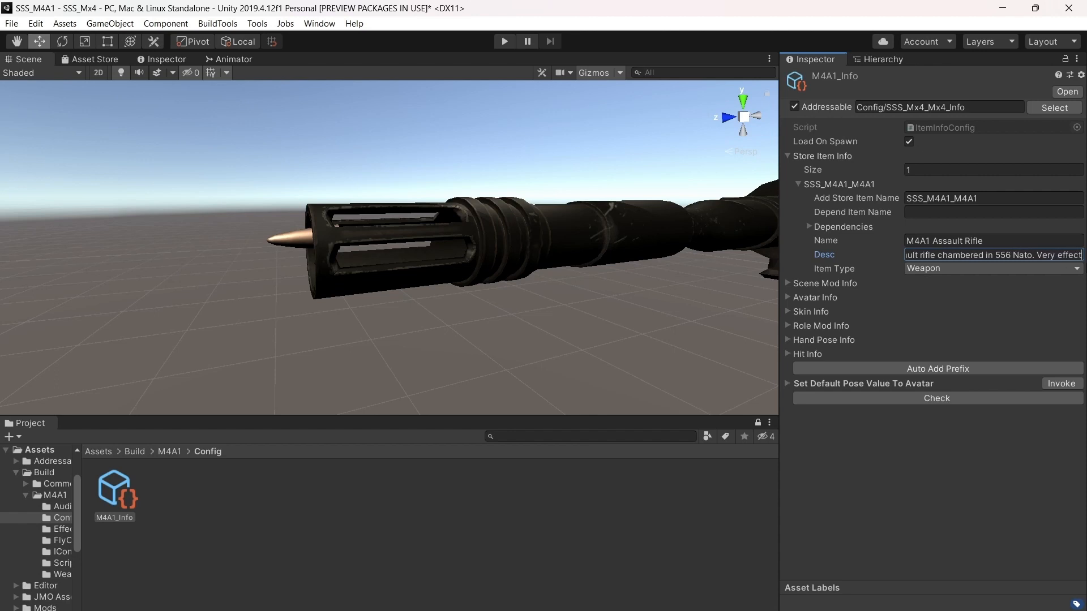
type("ive in ma")
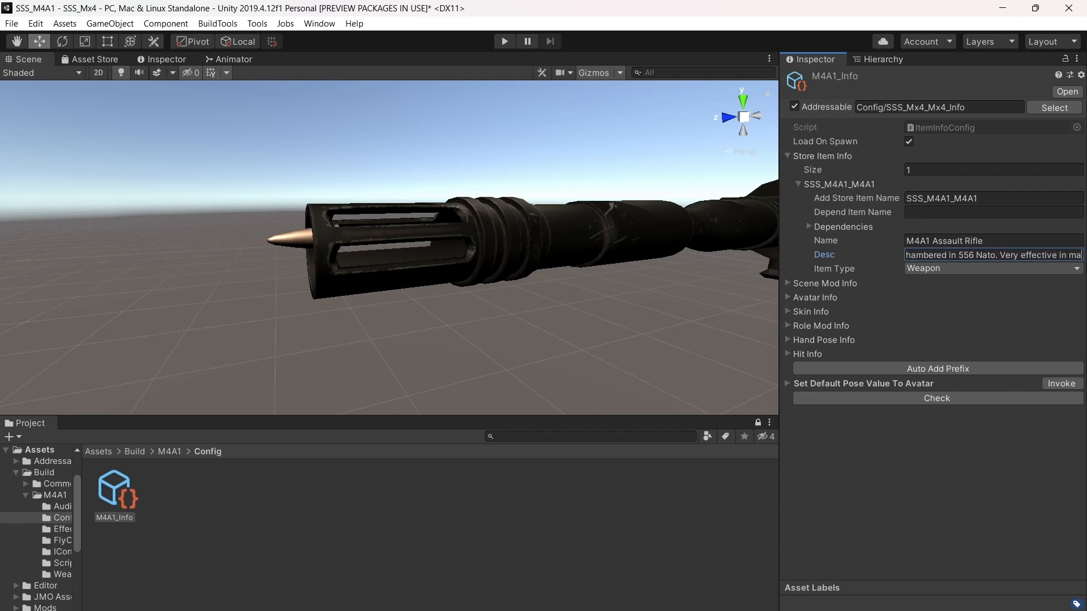
type("ny scenarios")
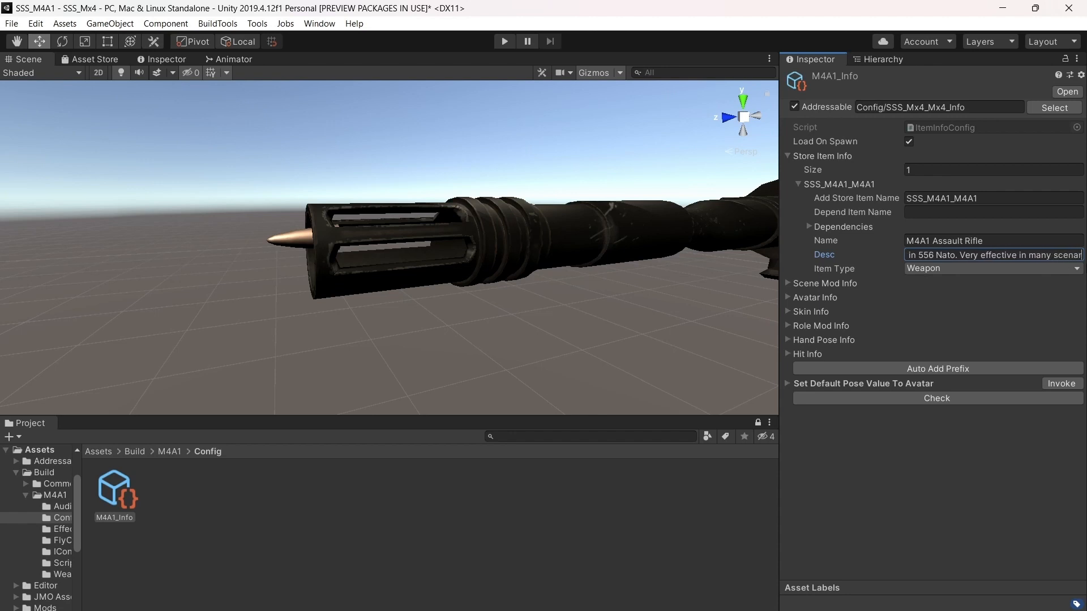
Expand the Hit Info of M4A1_Info and rename its 9mm entry to 556
left_click(791, 352)
left_click(799, 382)
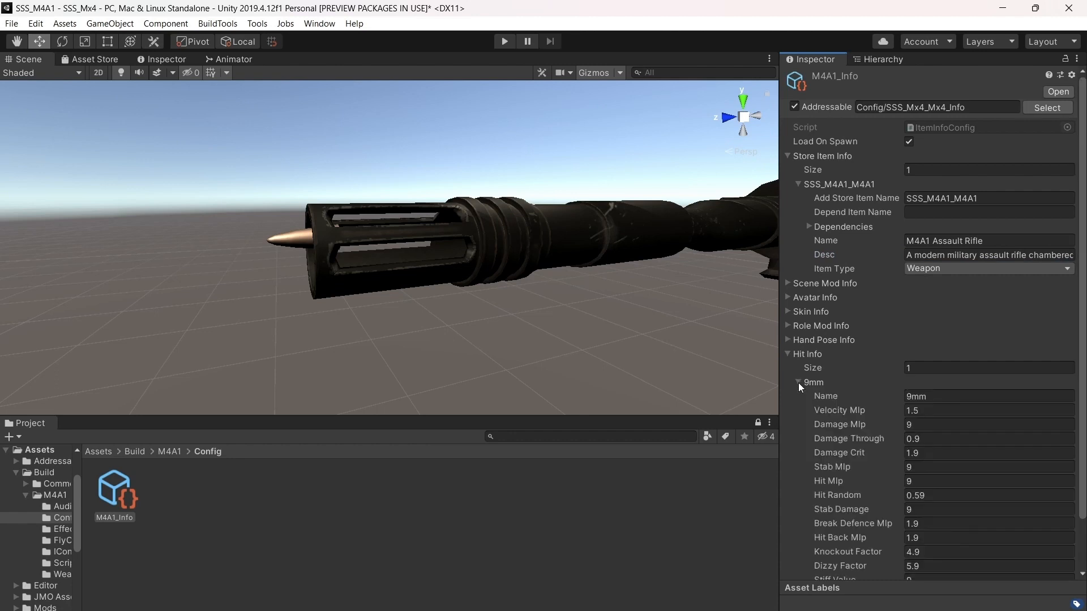
left_click(927, 397)
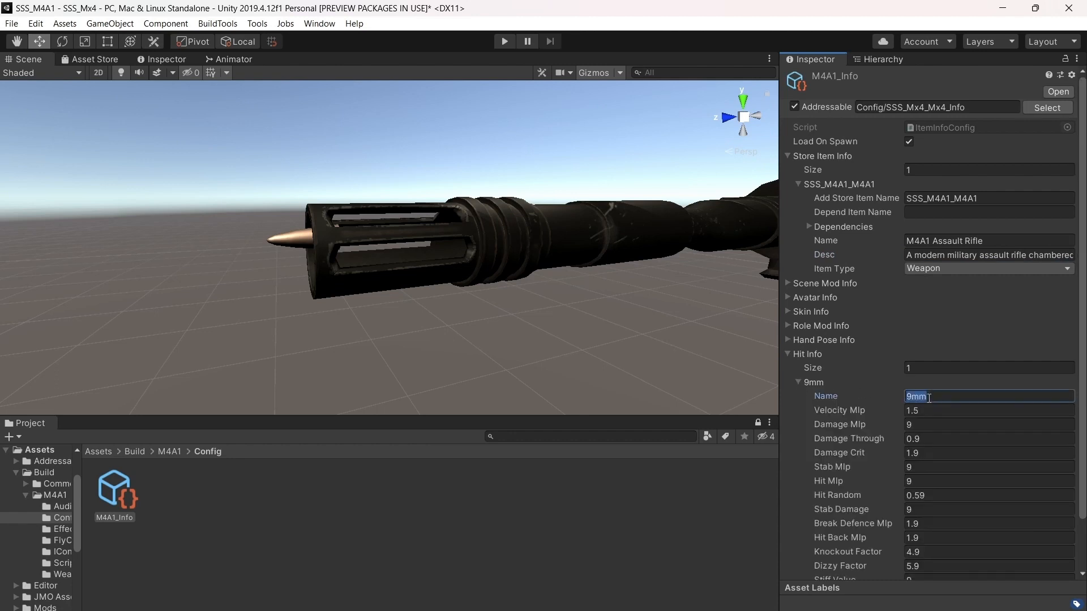
type("556")
left_click(931, 411)
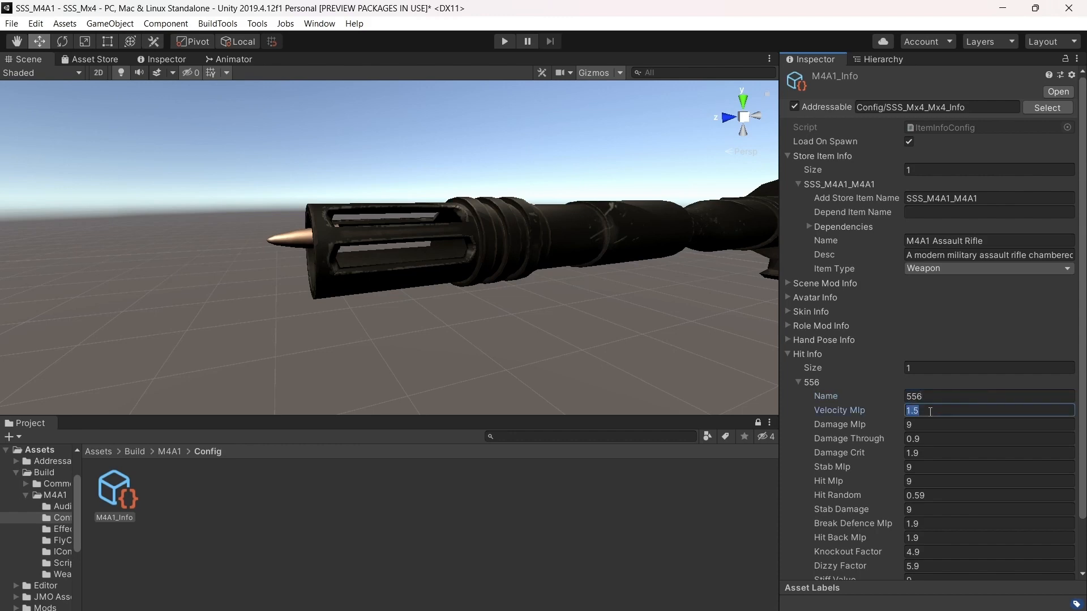
Copy the hit info Template Name 556Nato from the 556Bullet prefab in the FlyObj folder
left_click(881, 59)
left_click(169, 451)
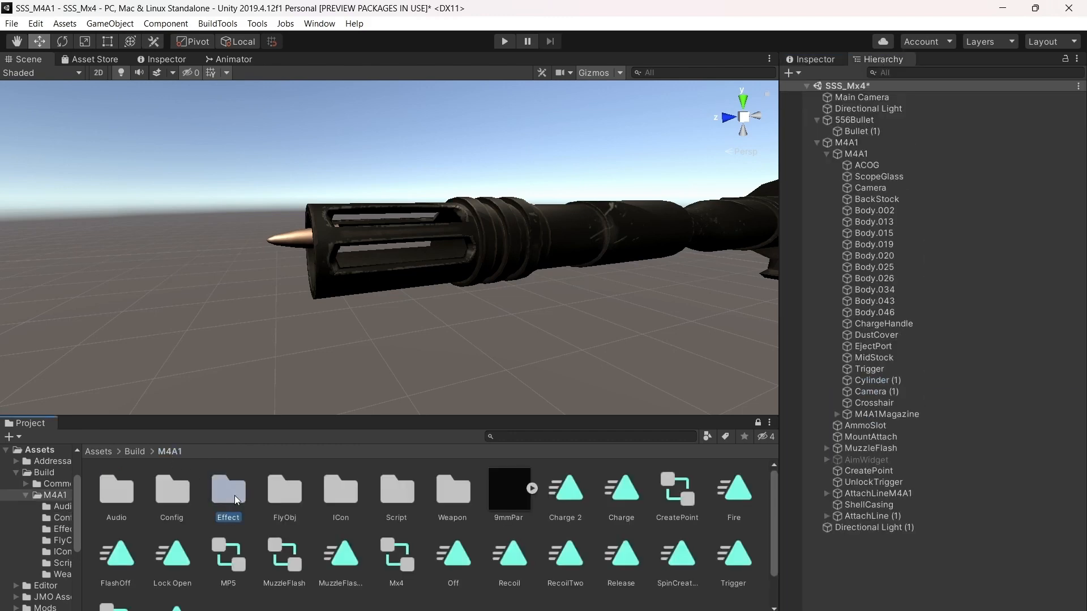
double_click(291, 488)
left_click(119, 496)
left_click(832, 58)
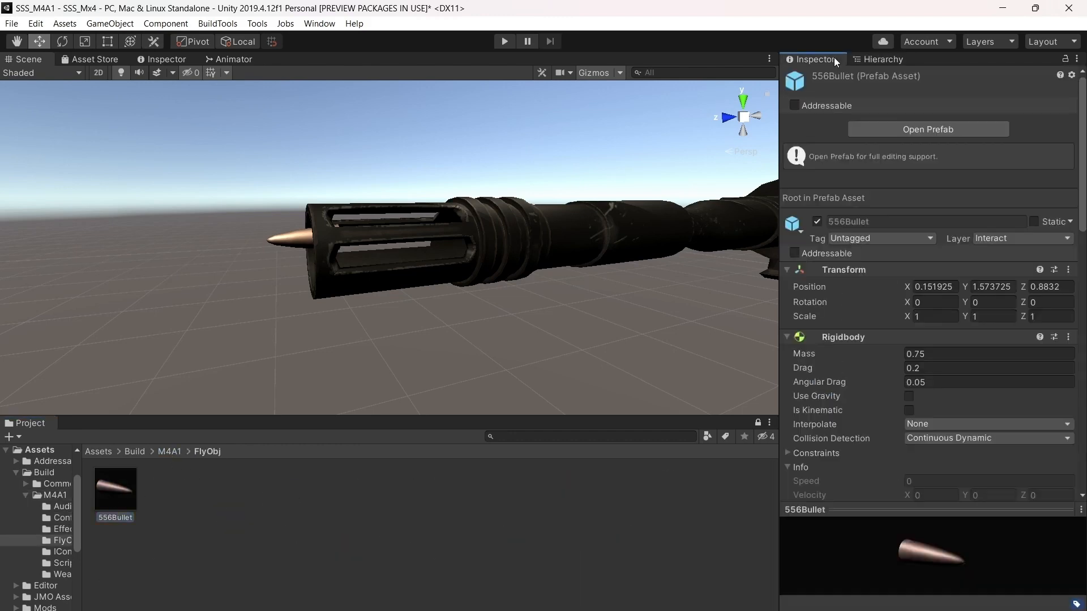
scroll(939, 293, "down", 10)
scroll(939, 292, "up", 5)
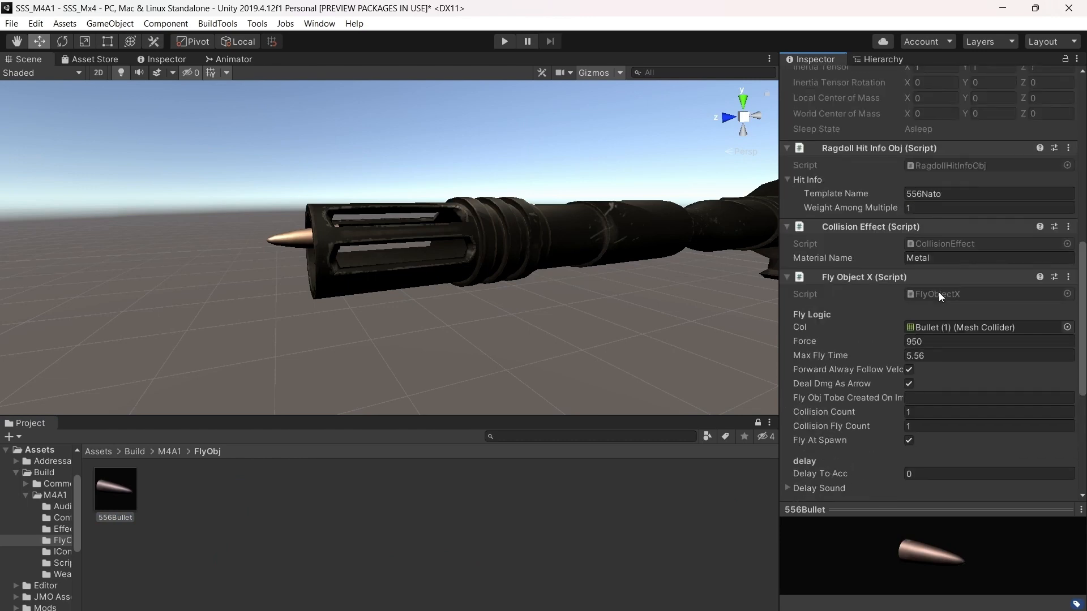
left_click(940, 192)
key("ctrl+c")
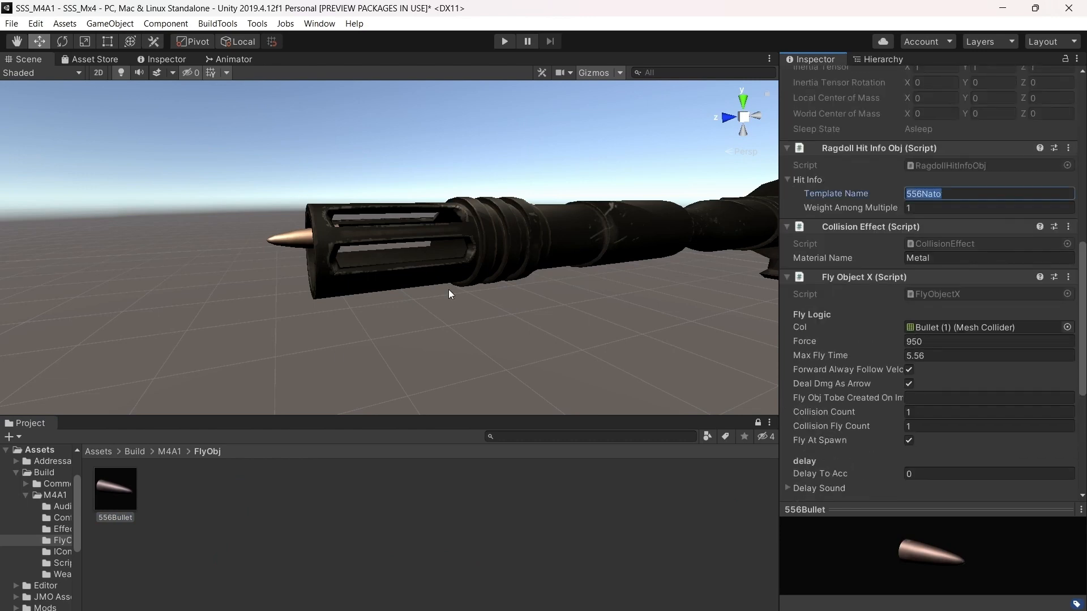
Paste 556Nato as the name of the Hit Info entry in the M4A1_Info config
left_click(169, 452)
double_click(176, 482)
left_click(115, 493)
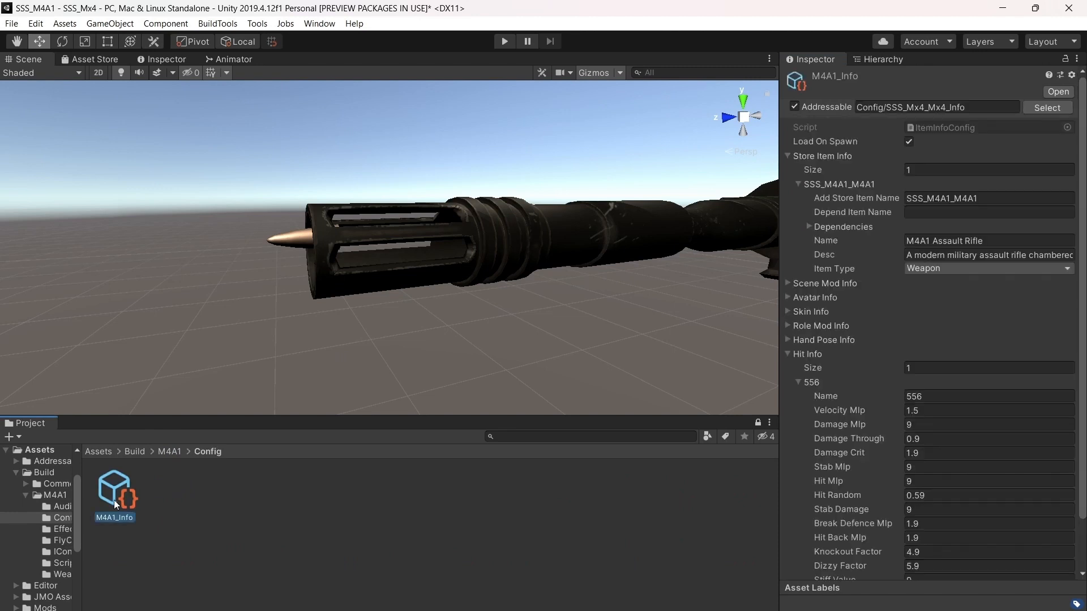
left_click(943, 396)
key("ctrl+v")
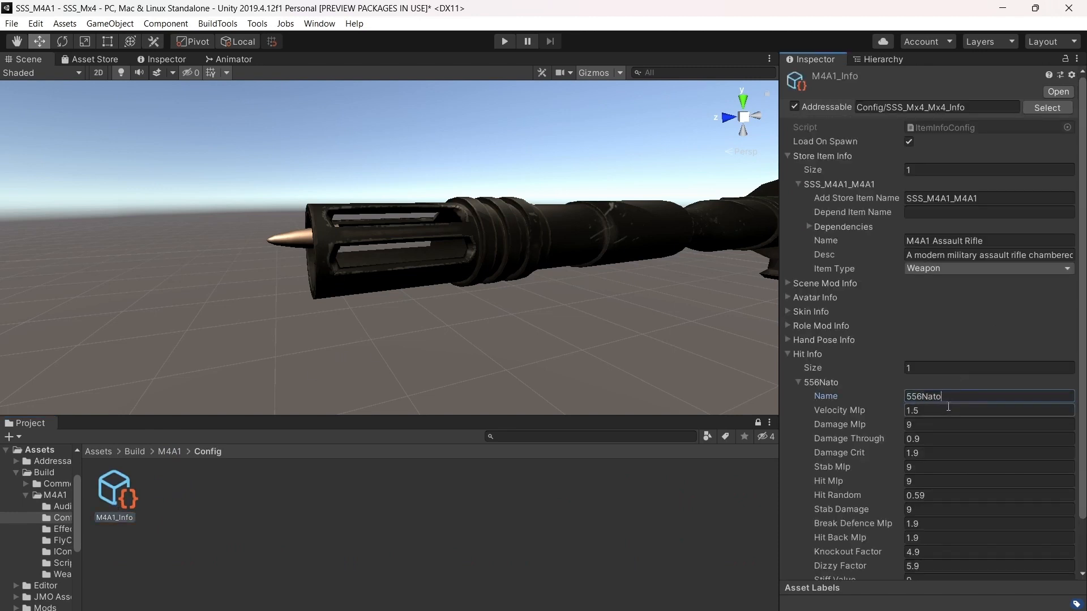
Set the 556Nato hit entry's Velocity Mlp to 1.556 and Damage Mlp to 10.556
left_click(950, 409)
type("56")
left_click(922, 425)
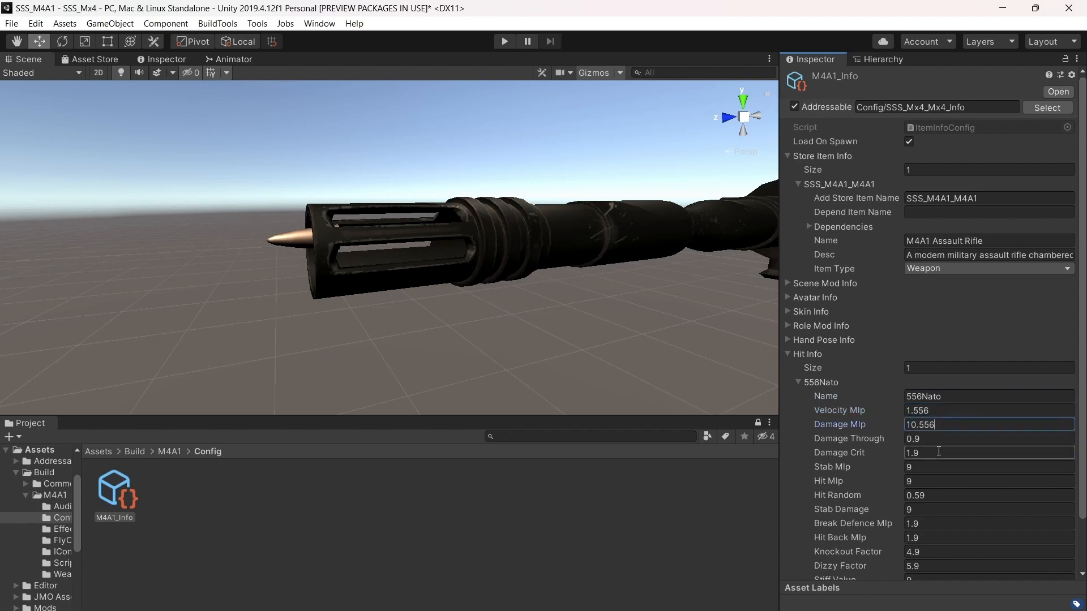
Set the 556Nato hit entry's Damage Through to 1.556, copying the value from Velocity Mlp
left_click(945, 439)
type("1")
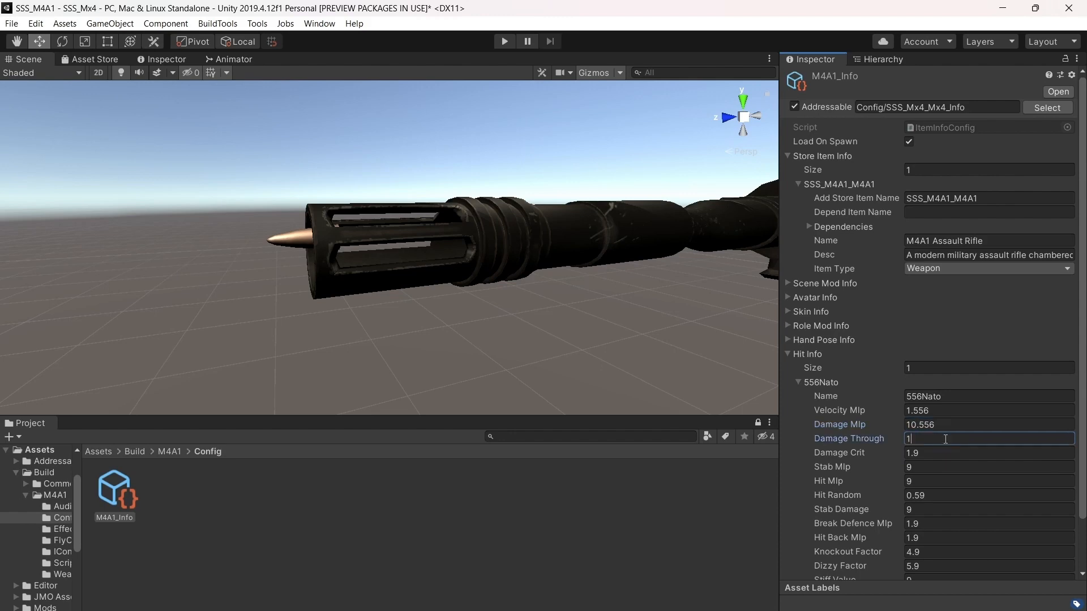
type(".")
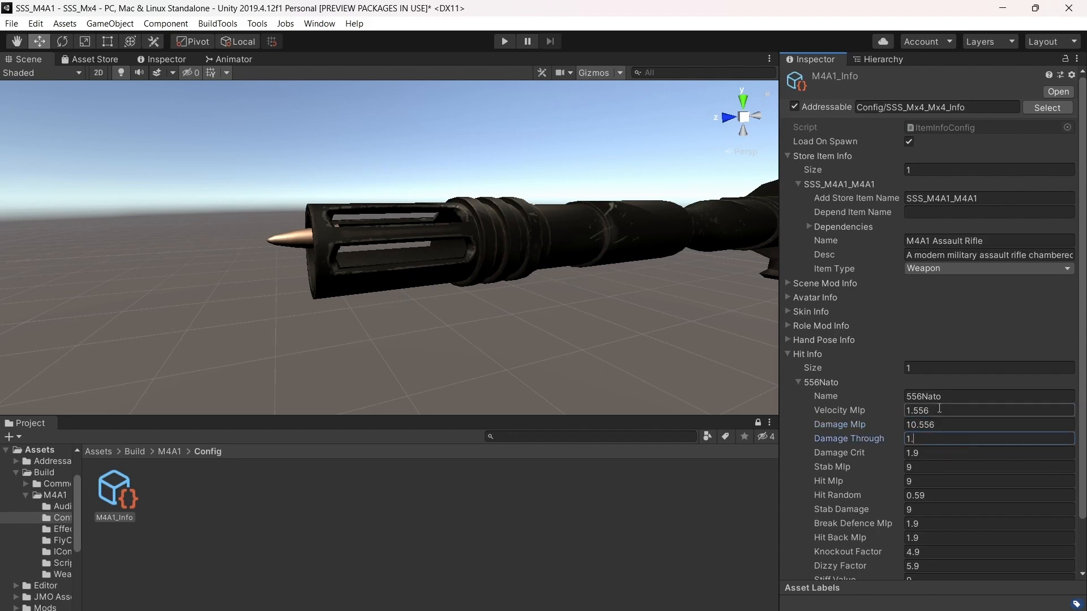
left_click(940, 409)
key("ctrl+c")
left_click(940, 438)
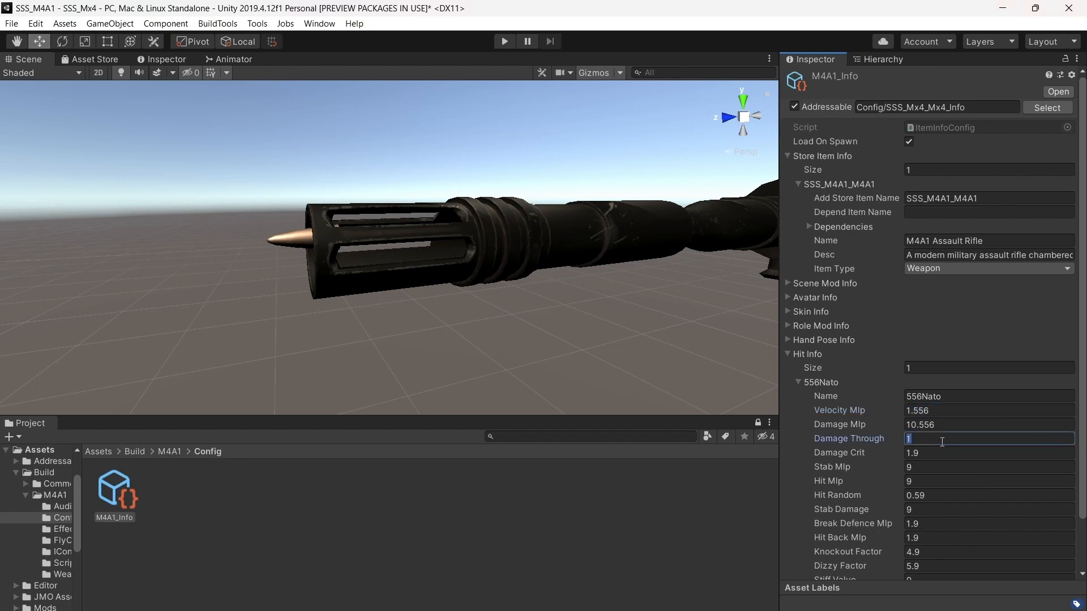
key("ctrl+v")
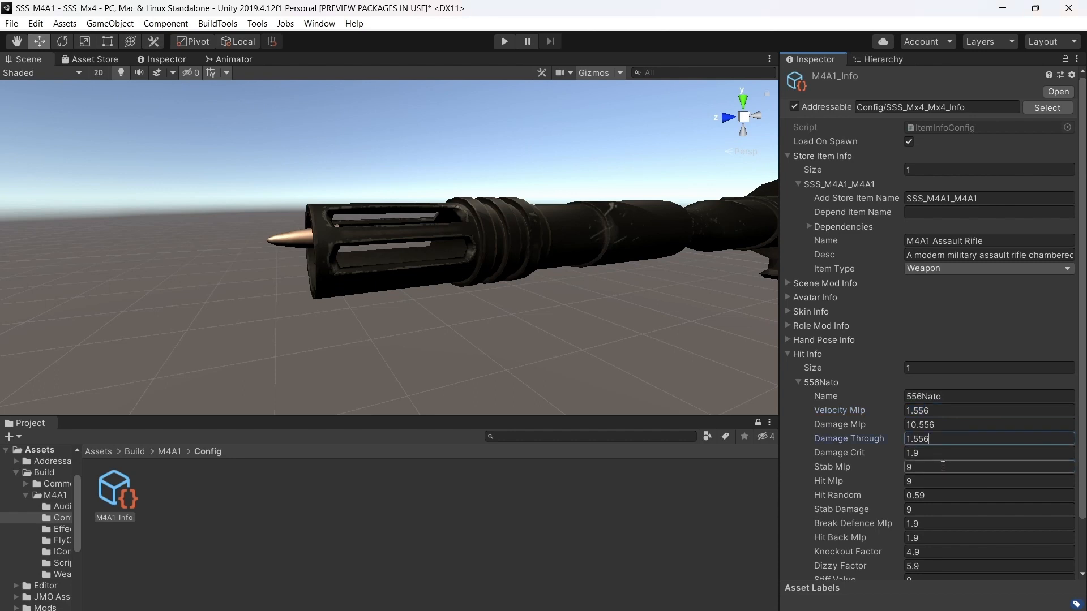
Copy the Damage Mlp value 10.556 into Stab Mlp, Hit Mlp and Stab Damage of the 556Nato entry
scroll(943, 466, "down", 2)
left_click(930, 449)
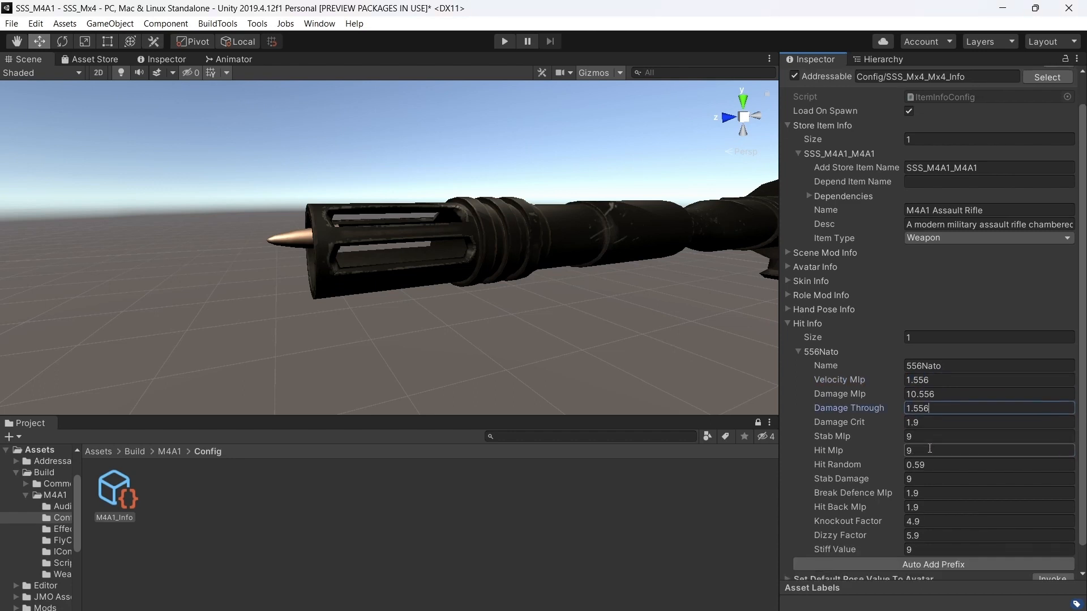
left_click(948, 394)
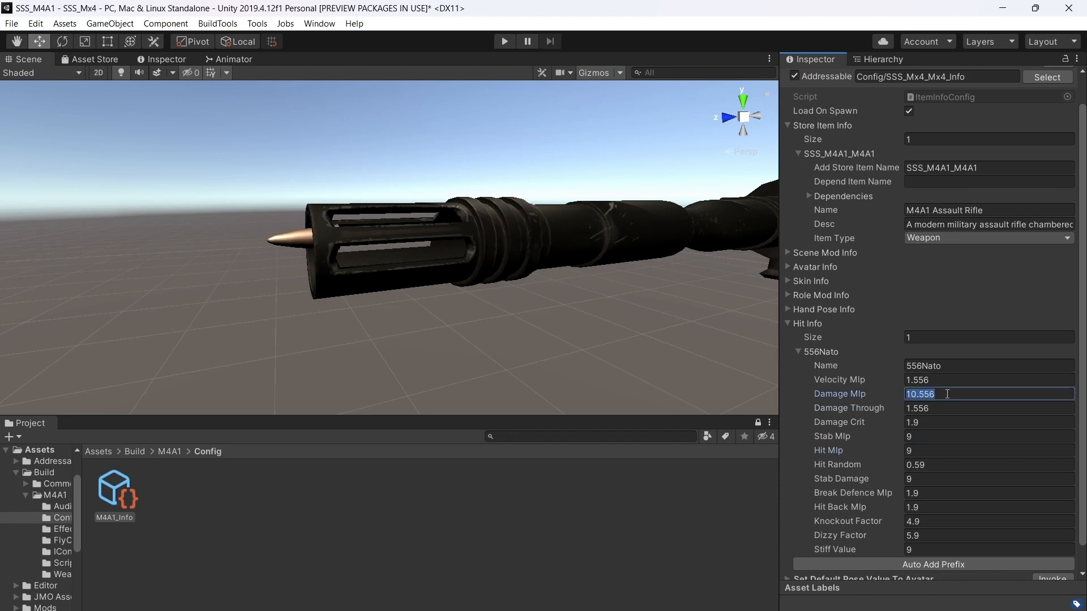
key("ctrl+c")
left_click(943, 436)
key("ctrl+v")
left_click(943, 450)
key("ctrl+v")
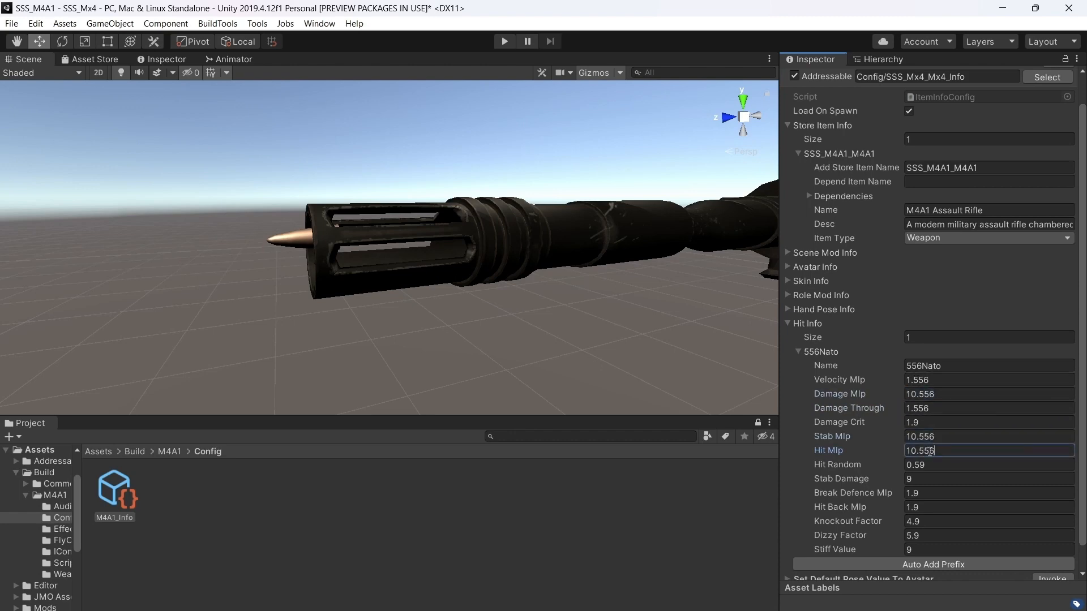
left_click(943, 479)
key("ctrl+v")
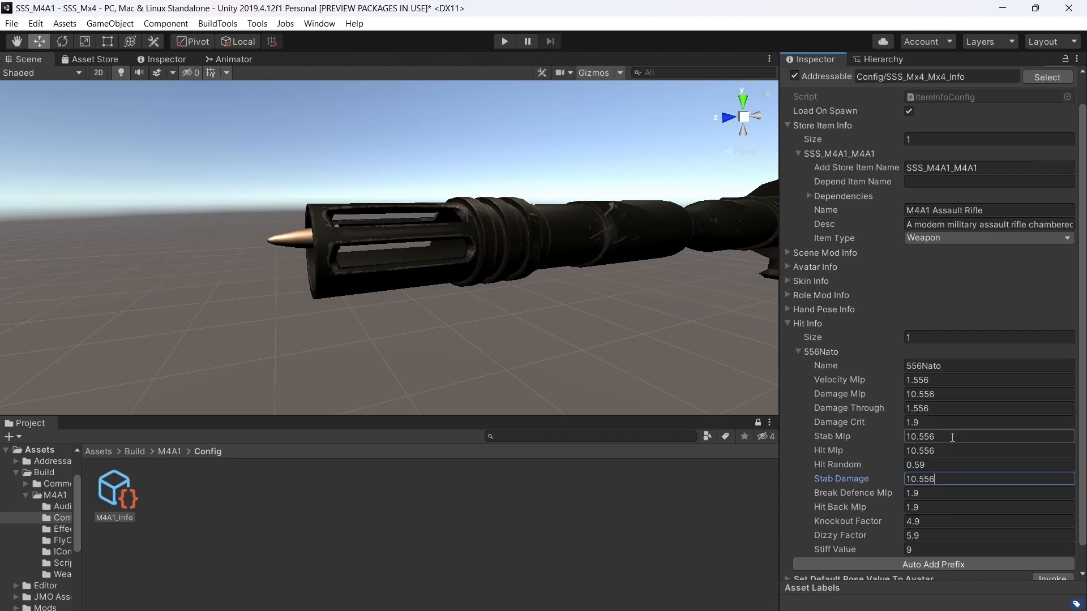
Save the scene and collapse the Hit Info section of M4A1_Info
left_click(941, 422)
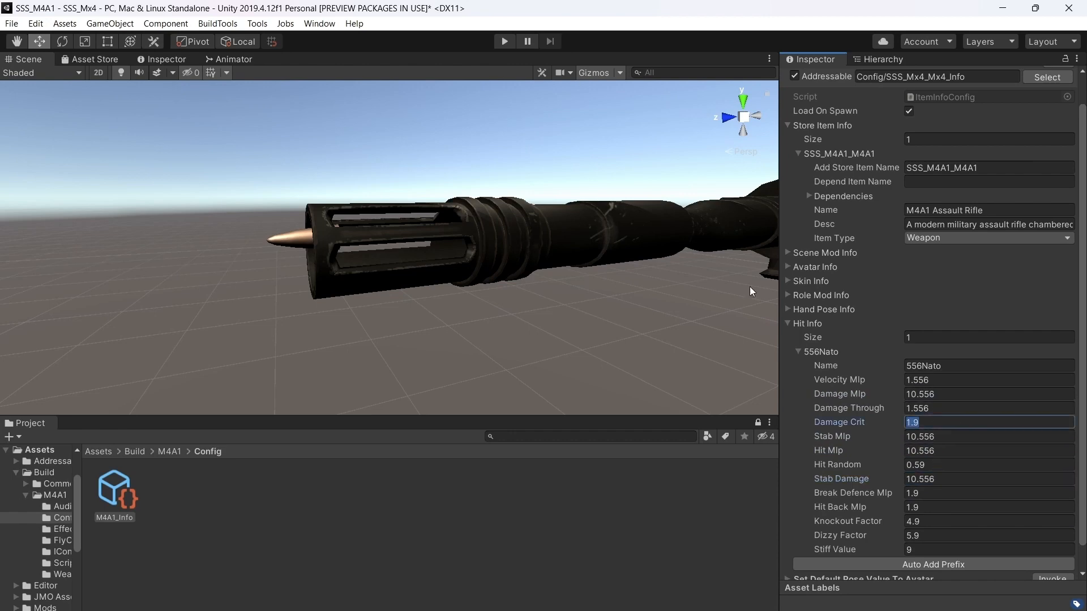
left_click(12, 23)
left_click(34, 74)
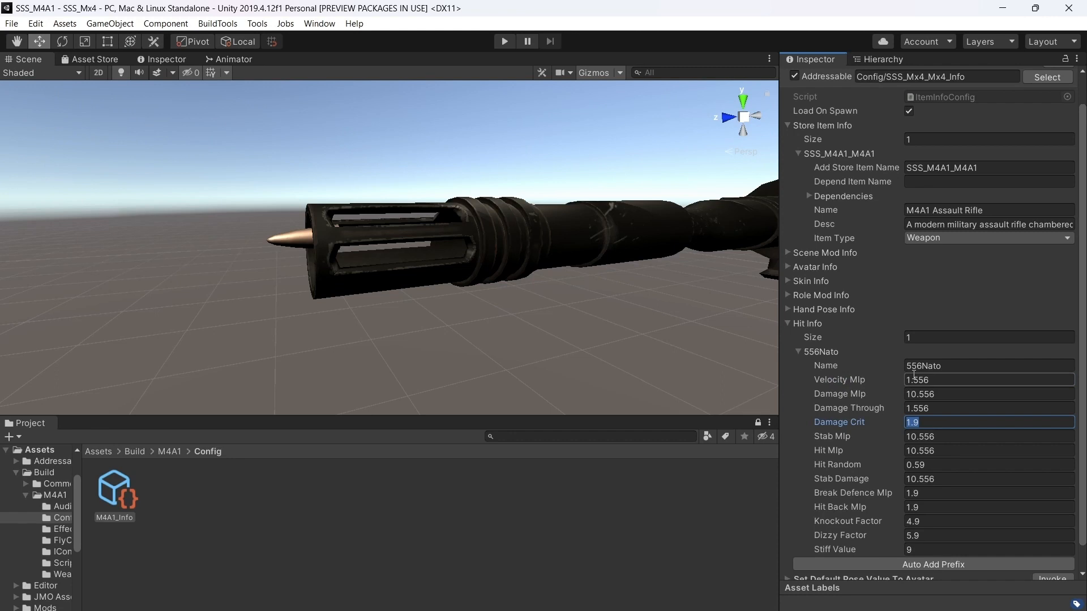
left_click(788, 324)
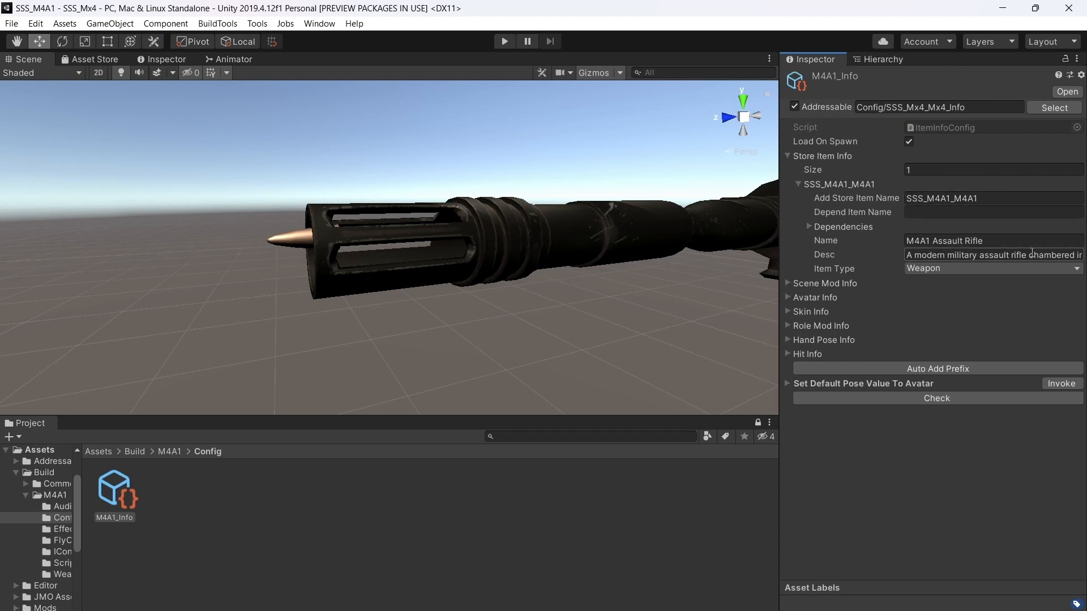
Rename the MP5 animator controller in the Build/M4A1 folder as M4A1
left_click(170, 452)
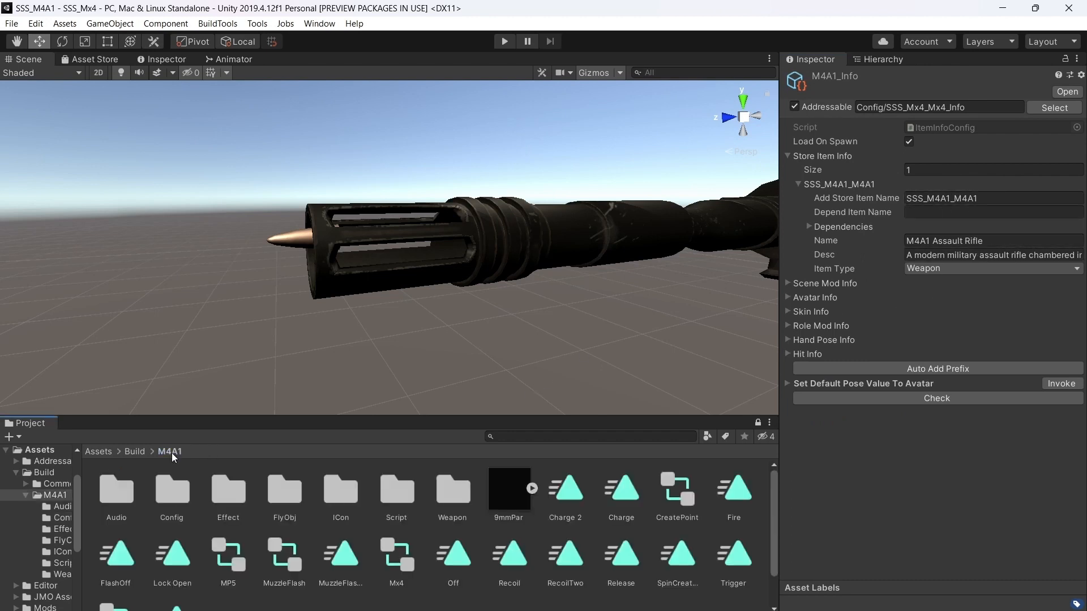
double_click(117, 487)
left_click(170, 451)
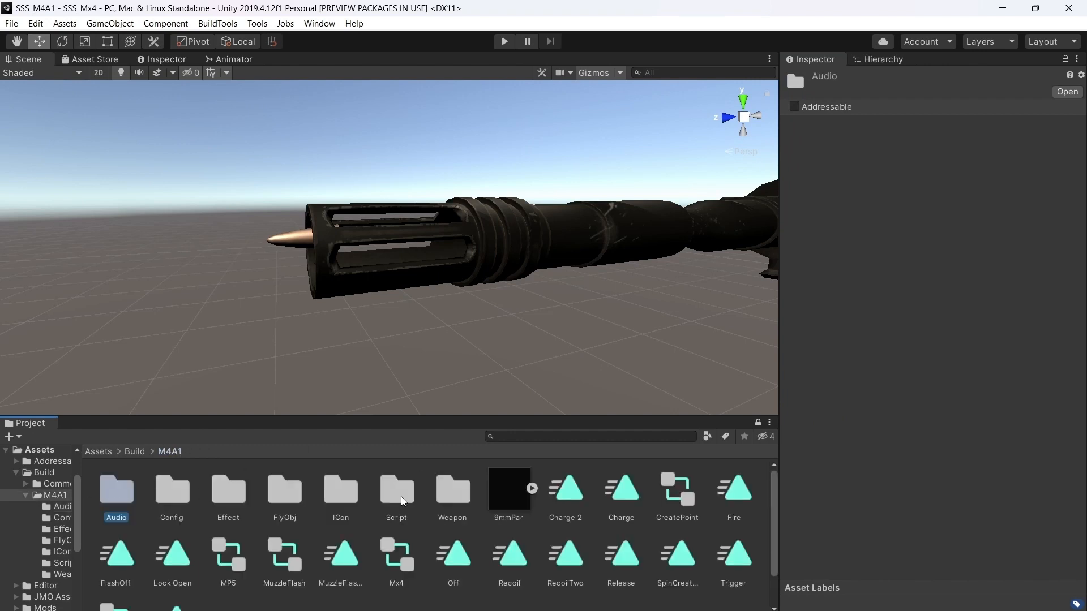
scroll(550, 529, "down", 2)
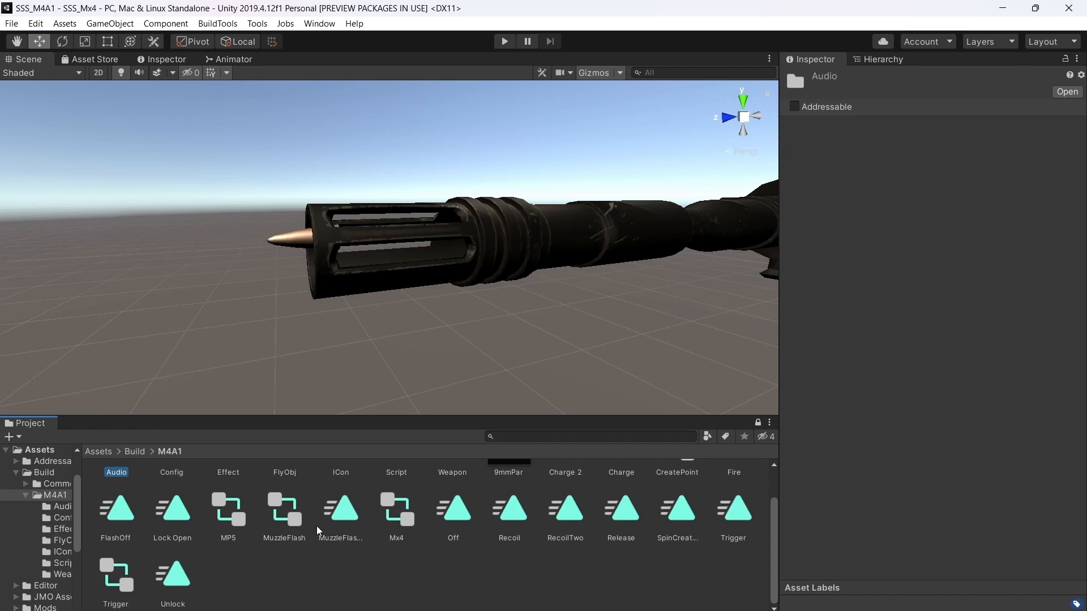
scroll(317, 526, "up", 2)
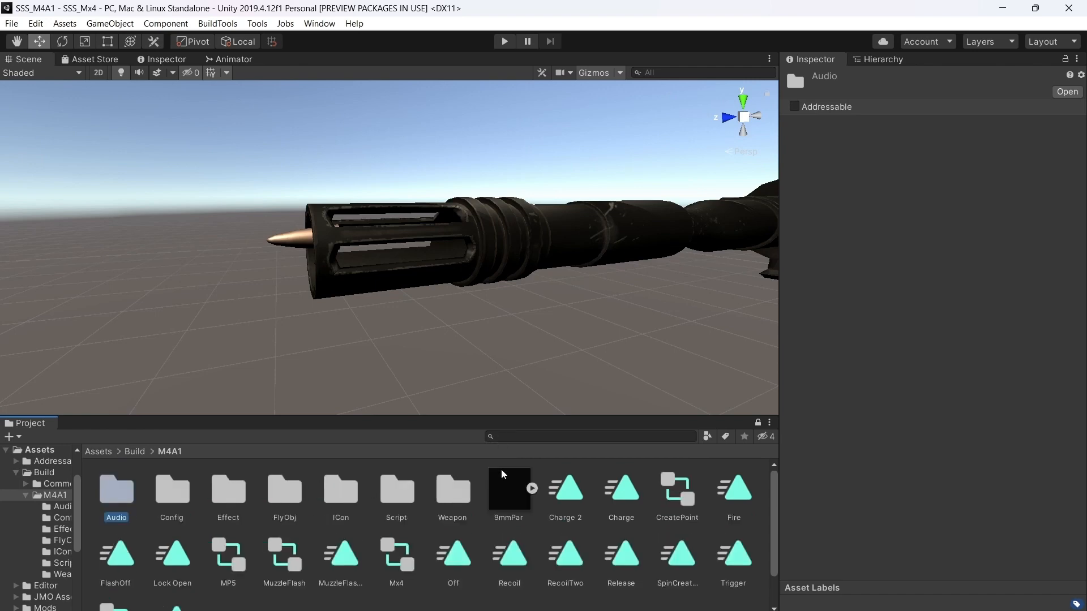
left_click(233, 556)
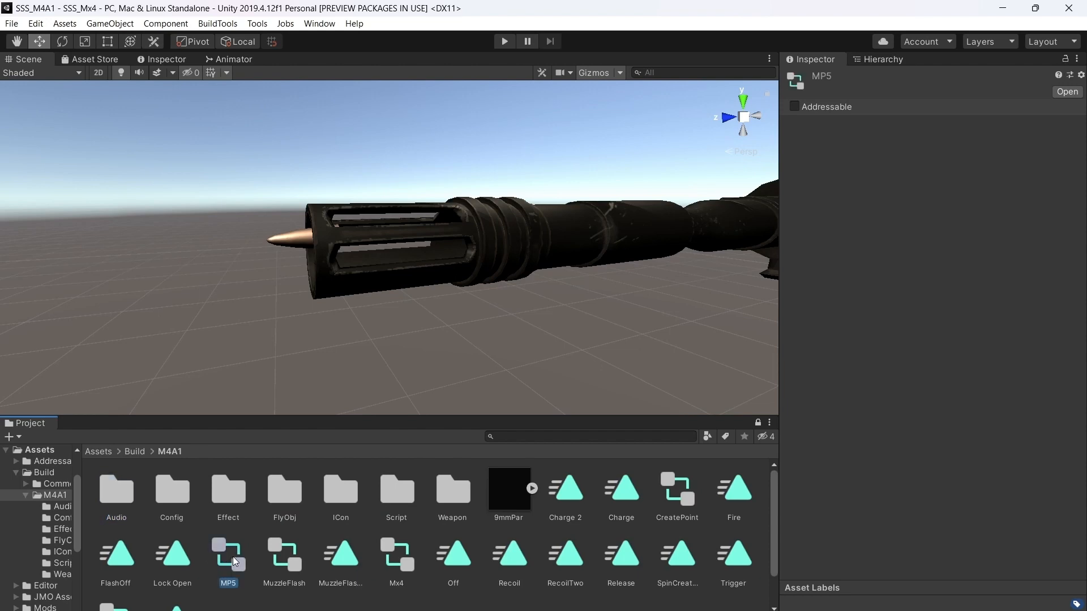
right_click(232, 556)
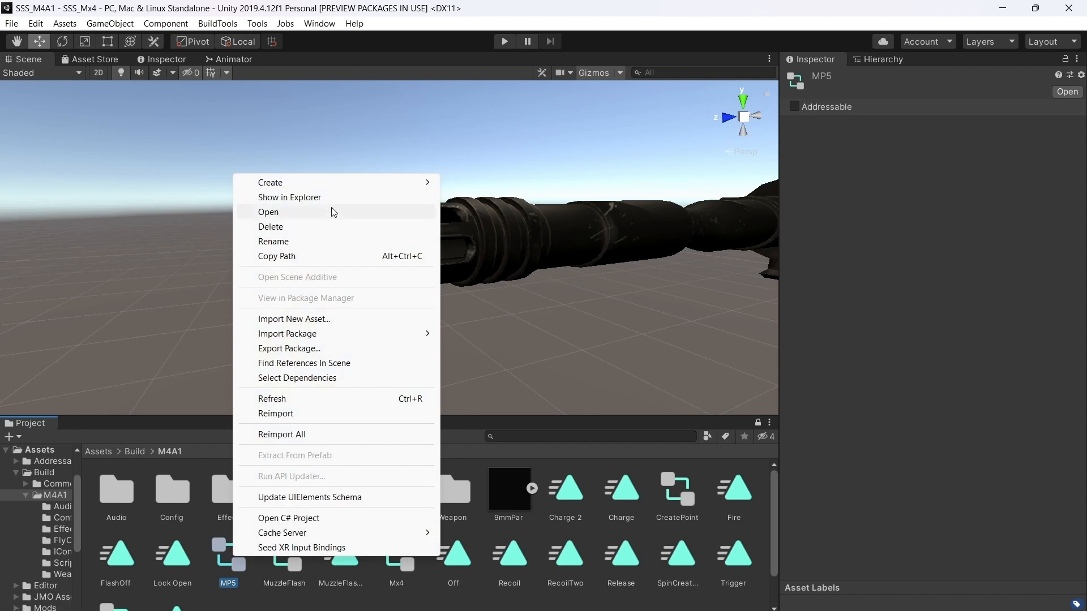
left_click(290, 240)
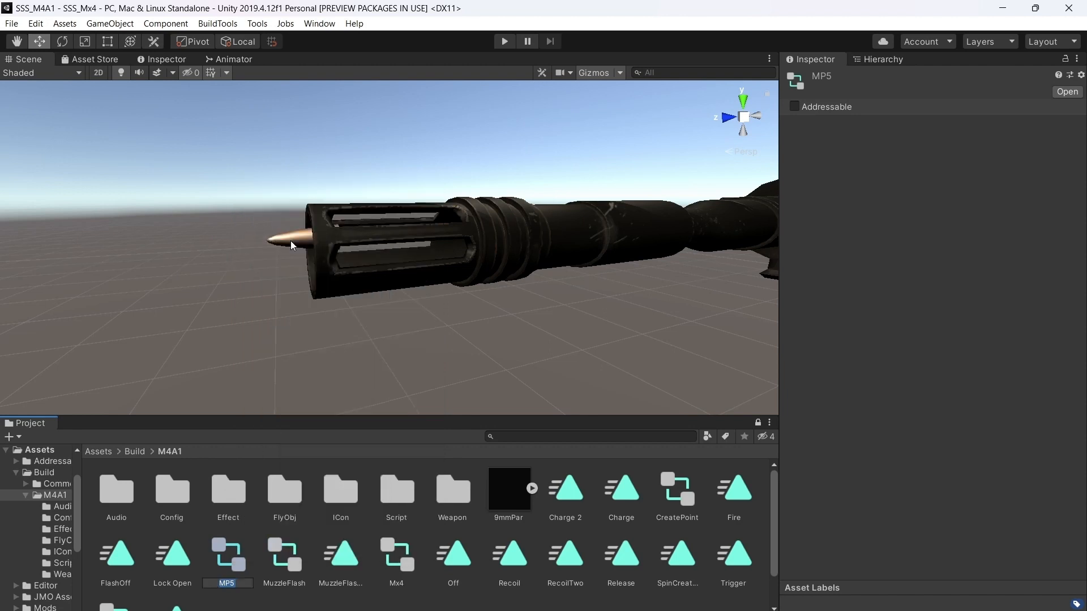
type("M4A1")
key("Return")
Open the M4A1 animator controller, check its states' motions and assign the Unlock clip to the Unlock state
double_click(225, 530)
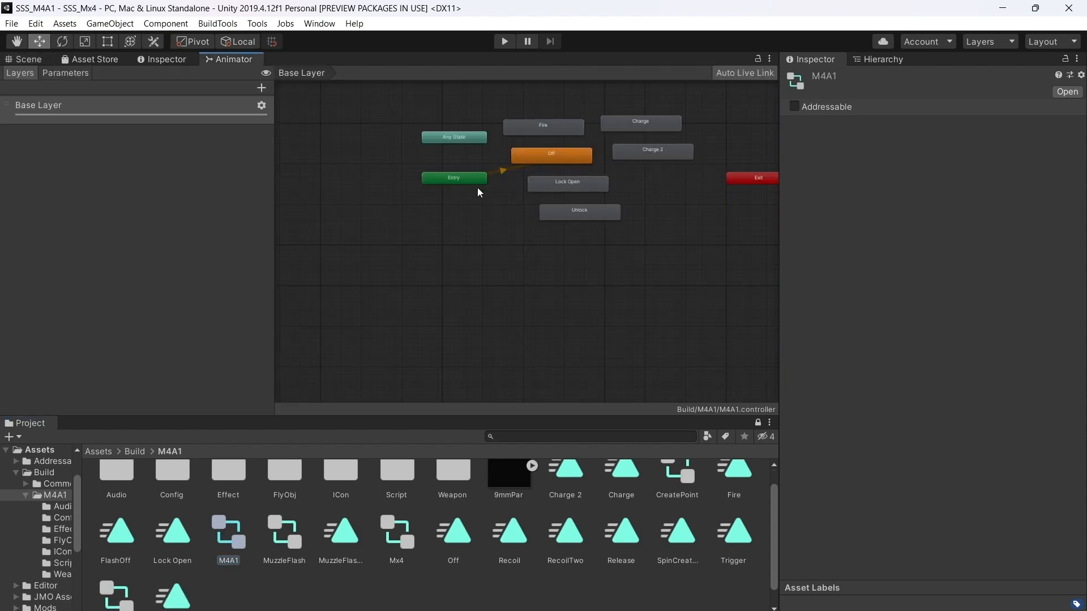
left_click(561, 130)
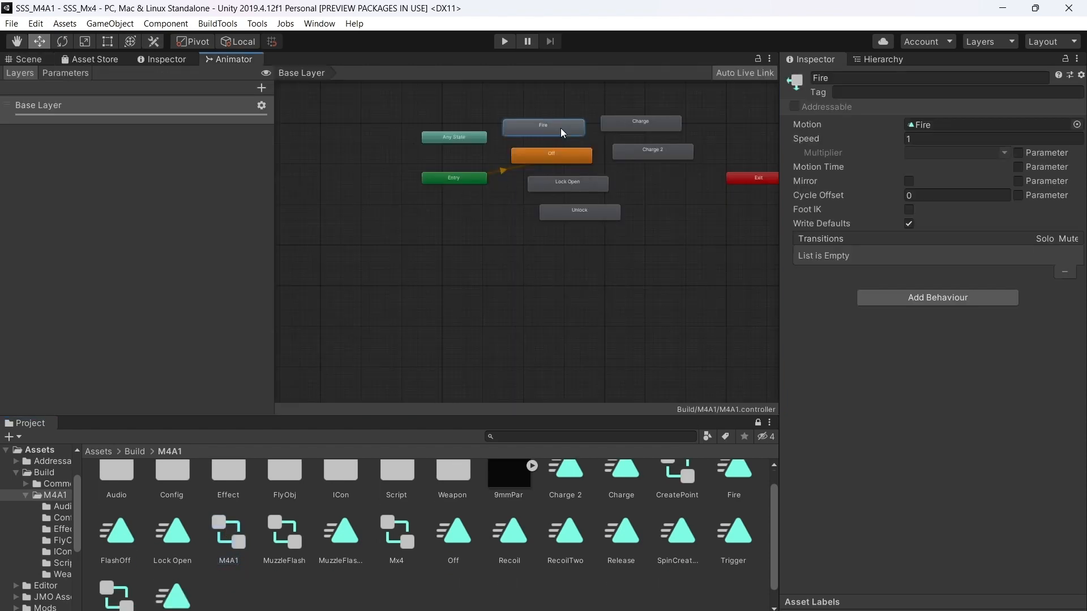
left_click(556, 152)
left_click(560, 173)
left_click(567, 182)
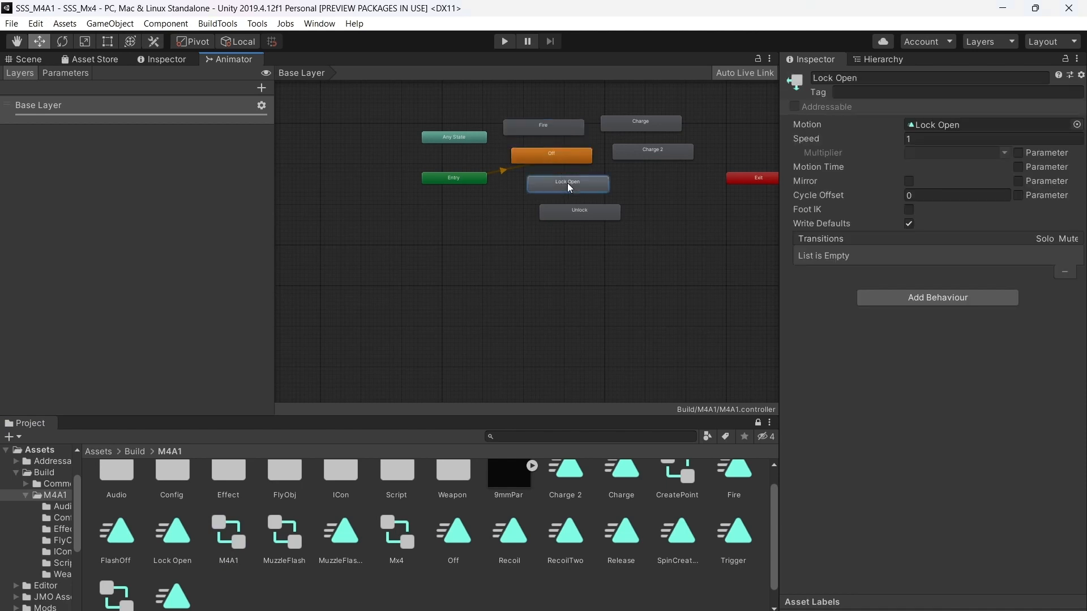
left_click(579, 215)
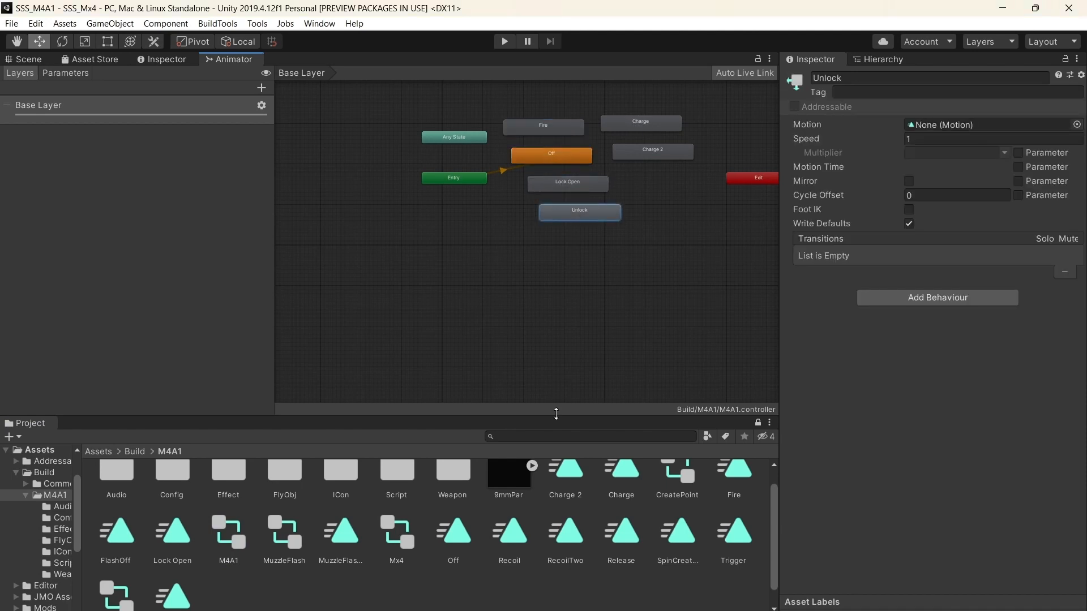
scroll(231, 546, "down", 1)
left_click_drag(173, 586, 933, 126)
Assign the Charge 2 clip as the motion of the Charge 2 state and save
left_click(657, 119)
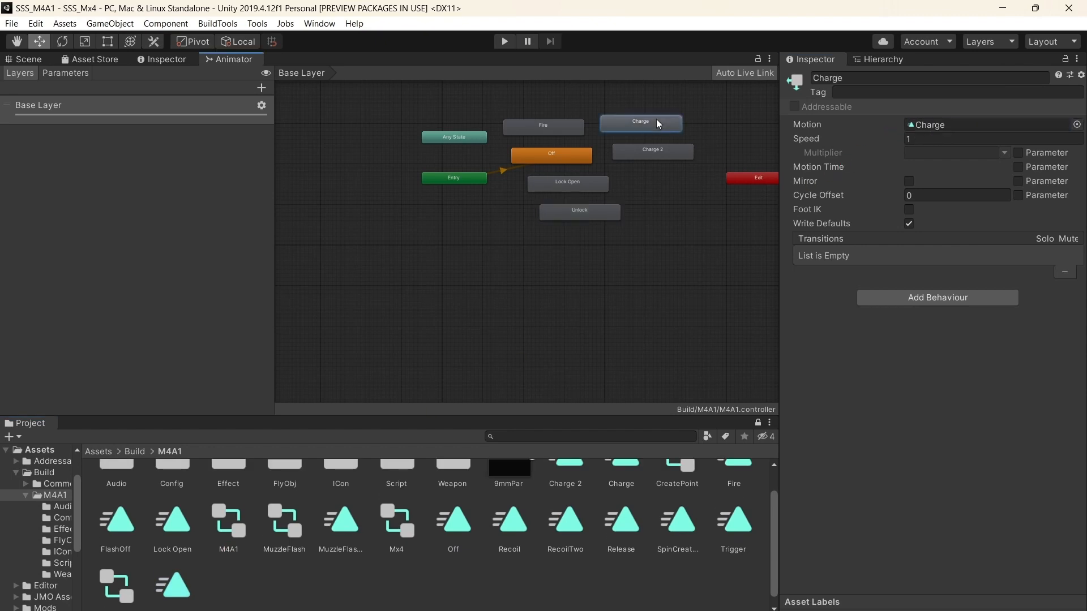
left_click(662, 154)
scroll(665, 487, "up", 1)
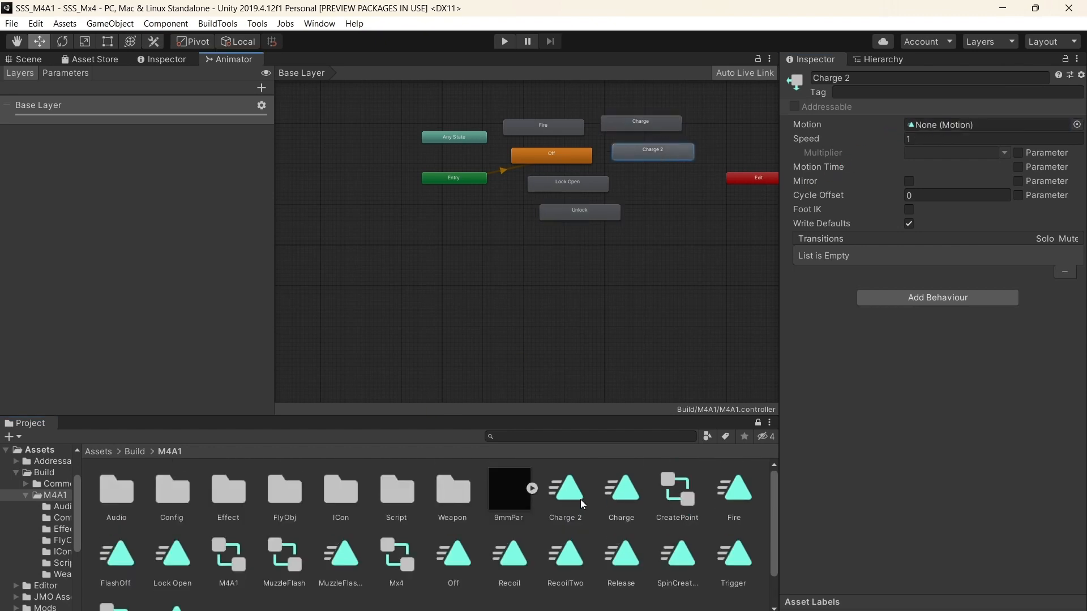
left_click_drag(580, 500, 938, 131)
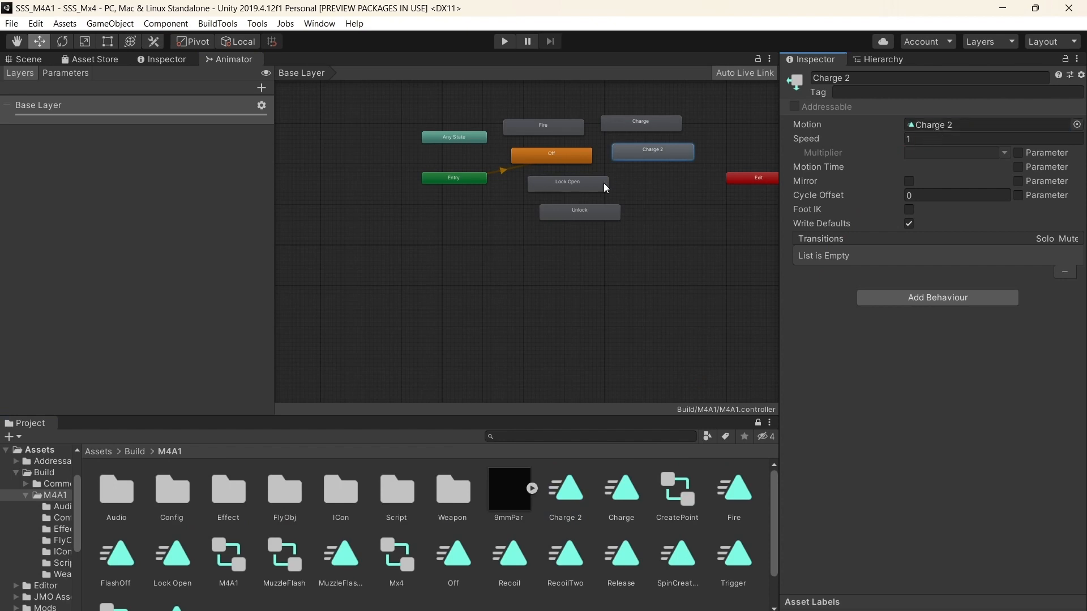
left_click(12, 23)
left_click(34, 75)
Add an Animator component to the child M4A1 object inside the M4A1 weapon in the scene
left_click(34, 60)
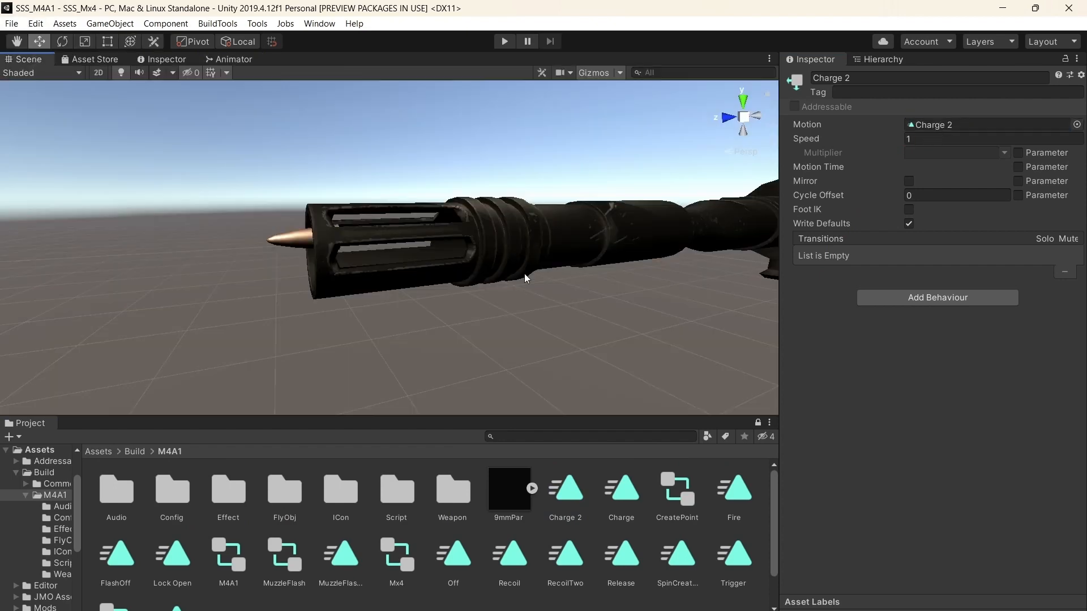
right_click_drag(542, 318, 440, 349)
scroll(428, 353, "down", 8)
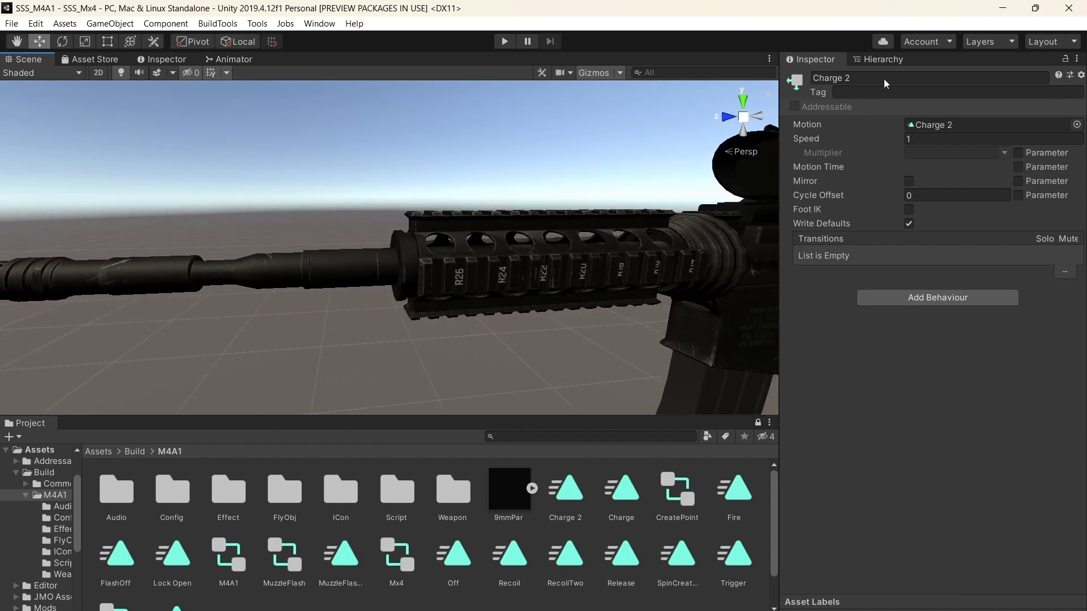
left_click(879, 60)
left_click(856, 153)
left_click(814, 59)
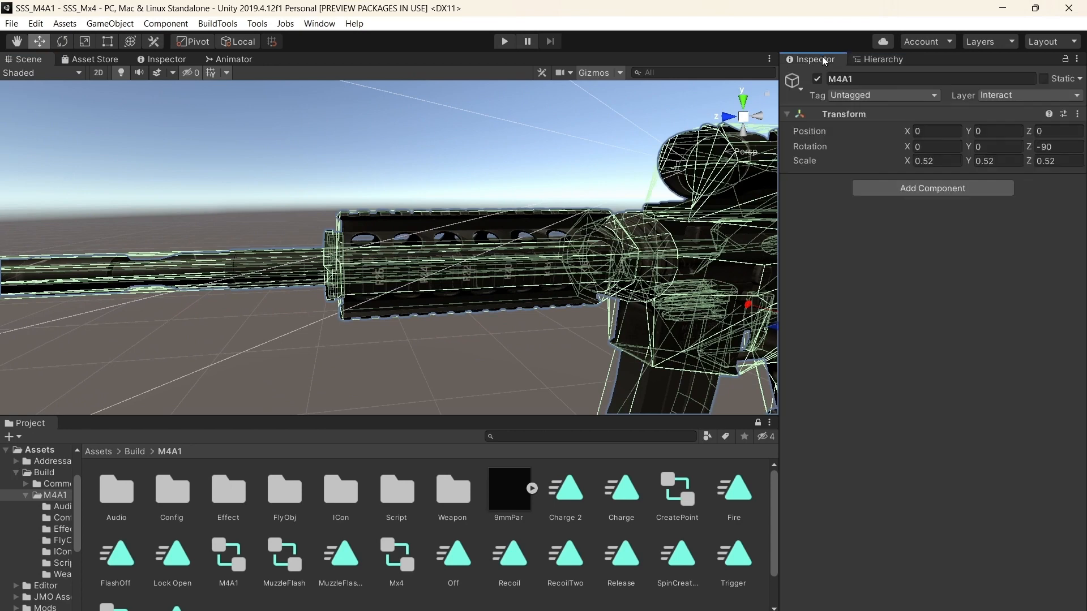
left_click(906, 193)
type("ani")
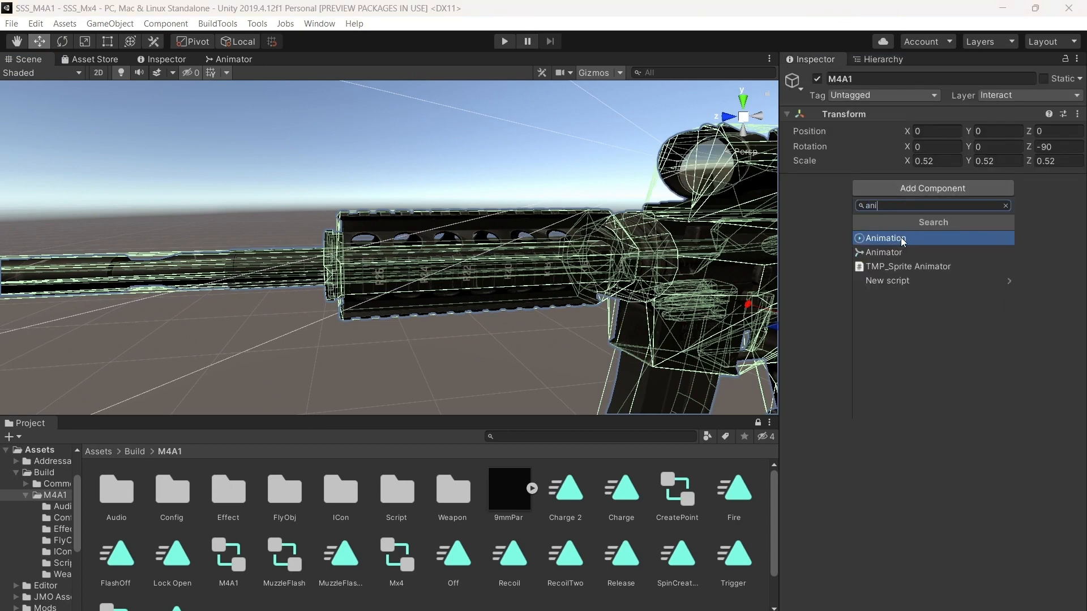
left_click(892, 254)
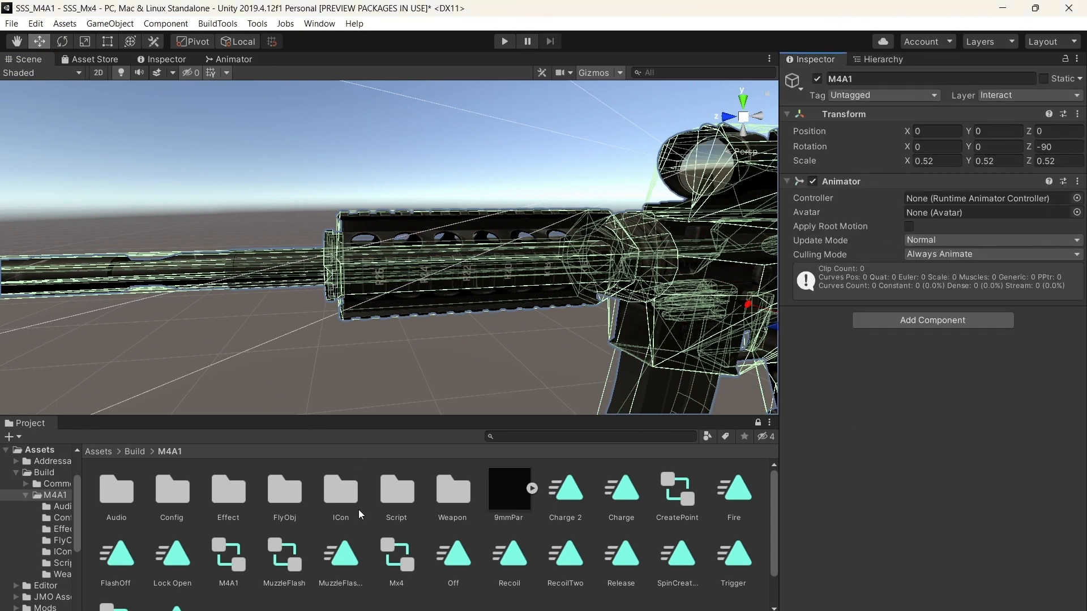
Assign the M4A1 controller to the child M4A1 object's Animator and save the scene
left_click_drag(238, 570, 920, 204)
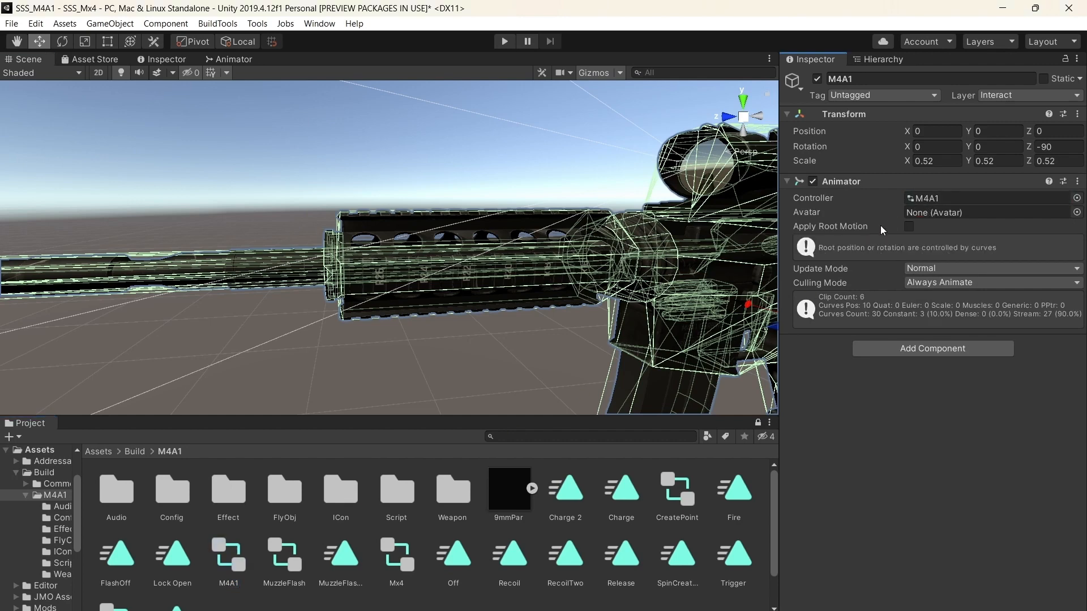
left_click(12, 23)
left_click(32, 70)
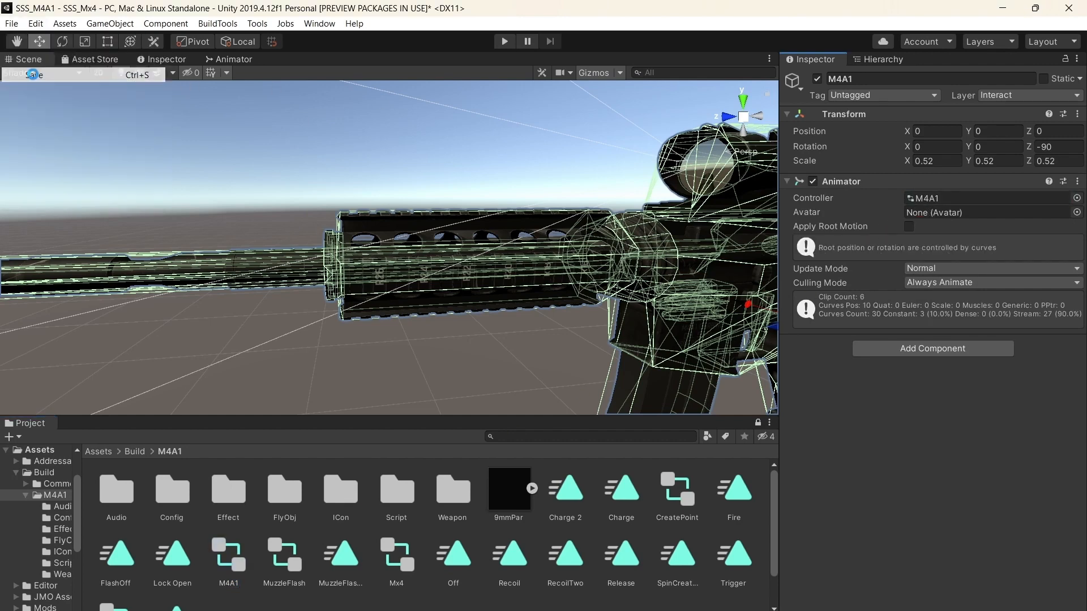
Add an Animator component to the Trigger object of the M4A1
left_click(882, 59)
left_click(833, 369)
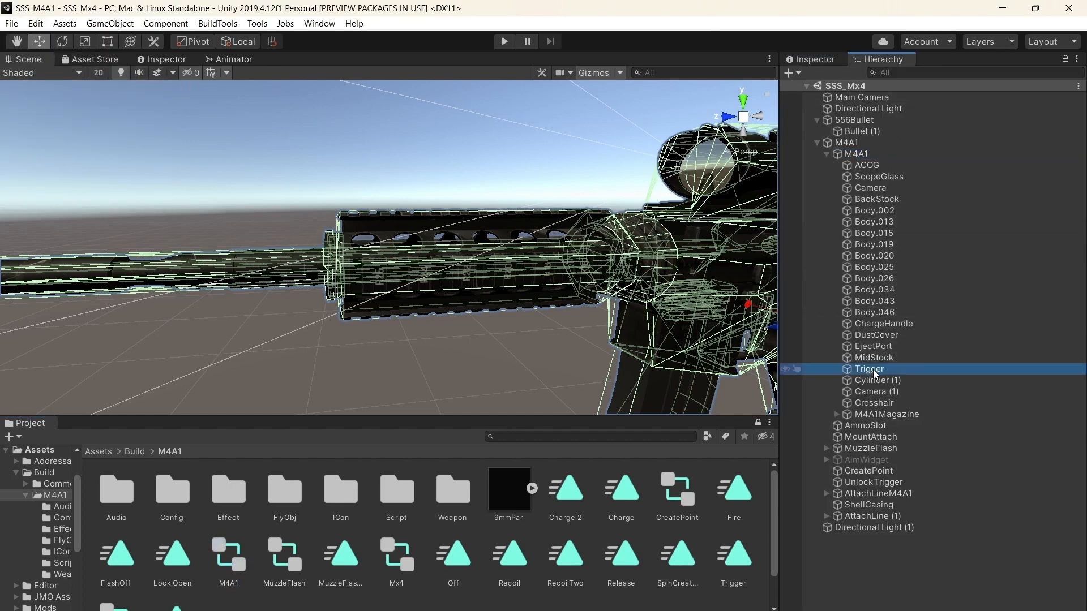
left_click(838, 59)
left_click(913, 553)
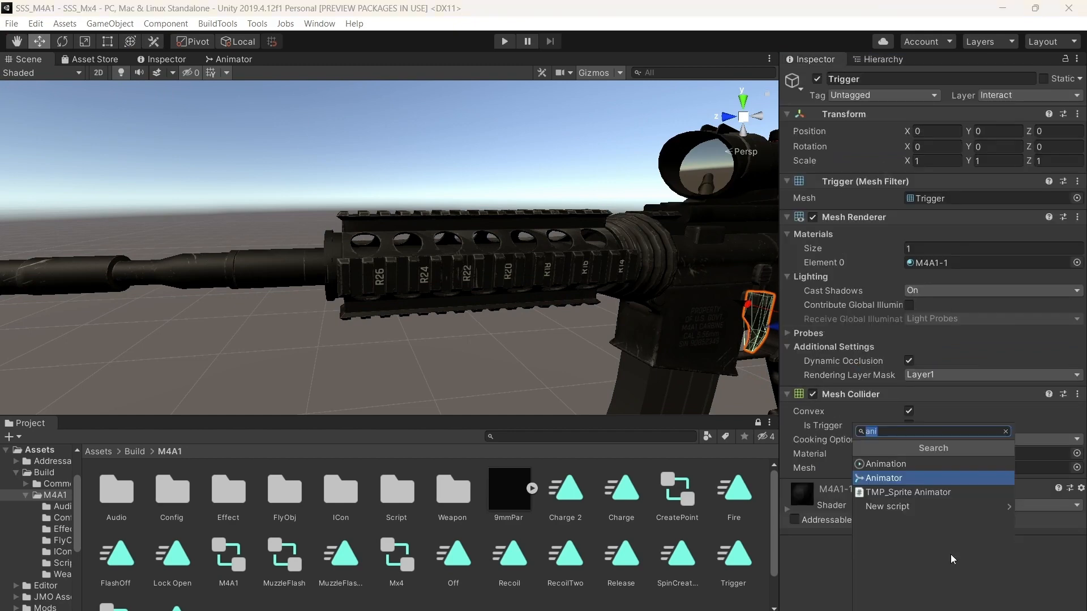
left_click(883, 478)
scroll(379, 559, "down", 1)
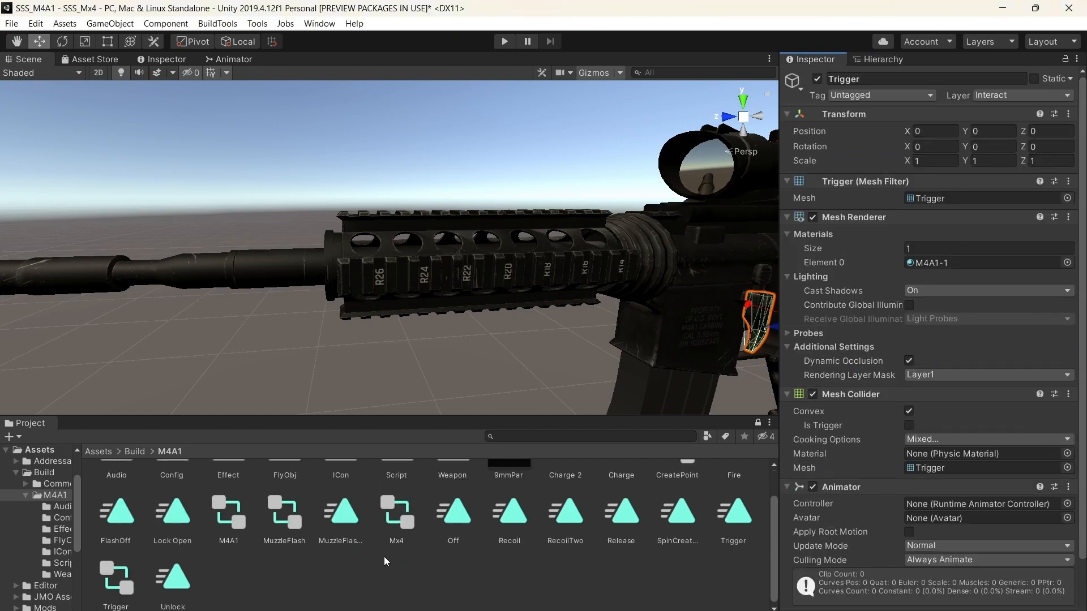
Assign the Trigger controller to the Trigger object's Animator and save the scene
left_click_drag(113, 583, 931, 504)
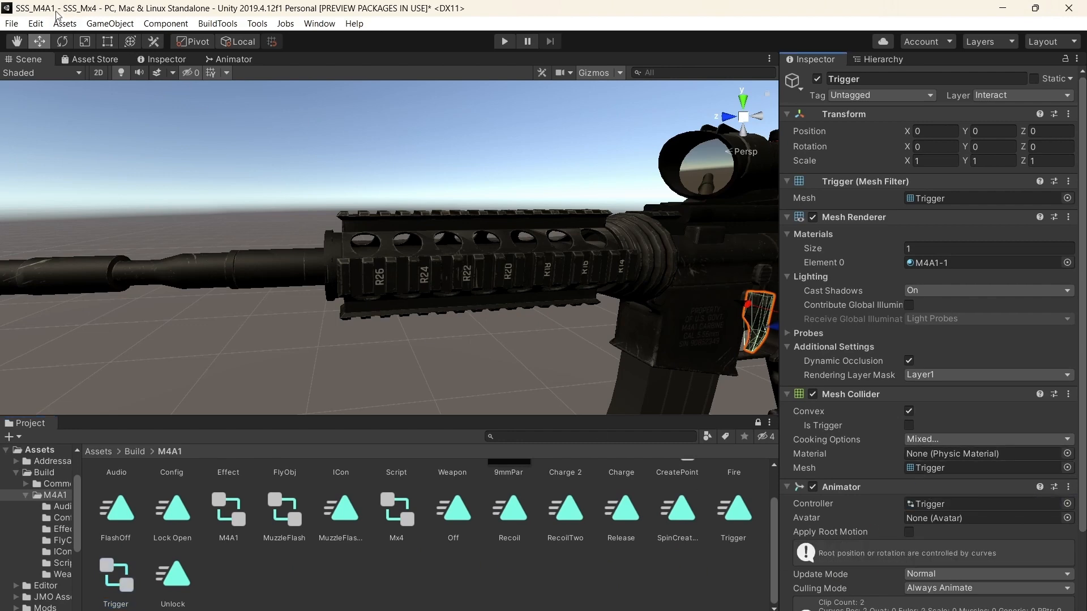
left_click(11, 24)
left_click(31, 76)
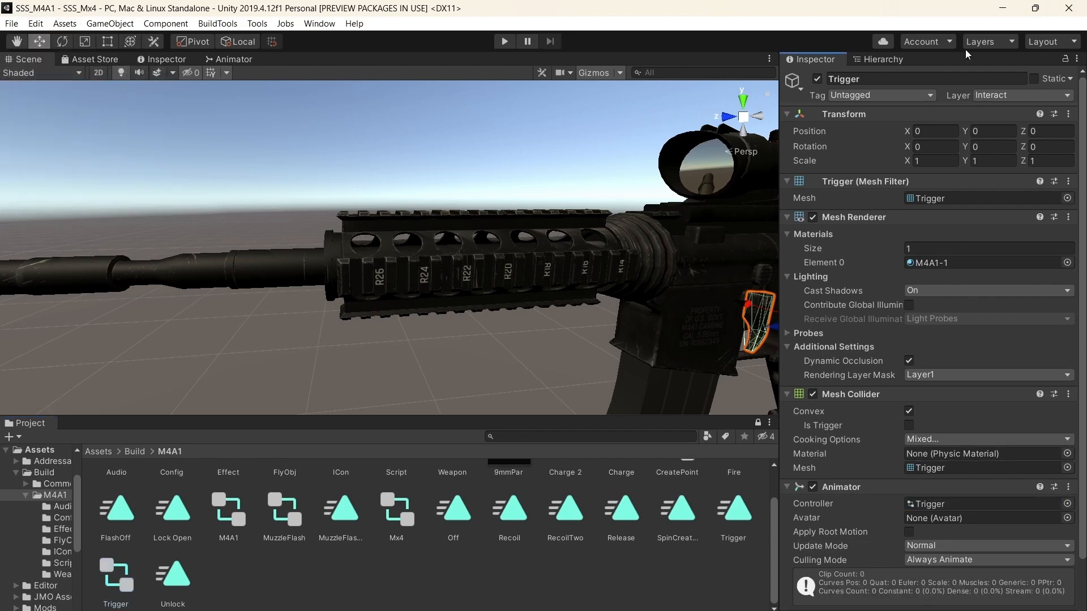
Open the Charge clip for animation editing with the child M4A1 object selected
left_click(881, 60)
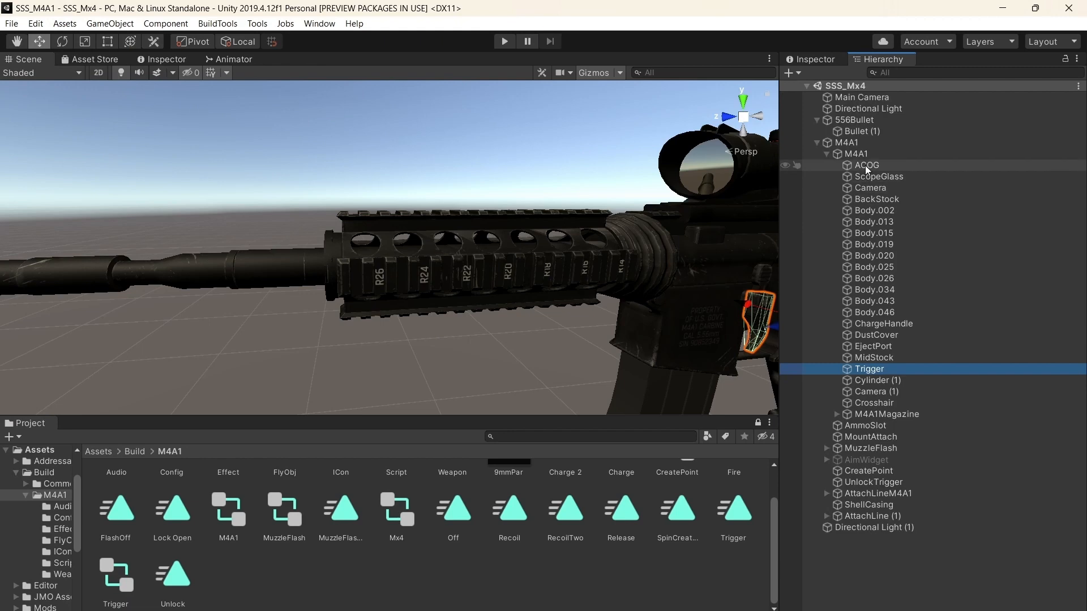
left_click(855, 153)
scroll(548, 497, "up", 2)
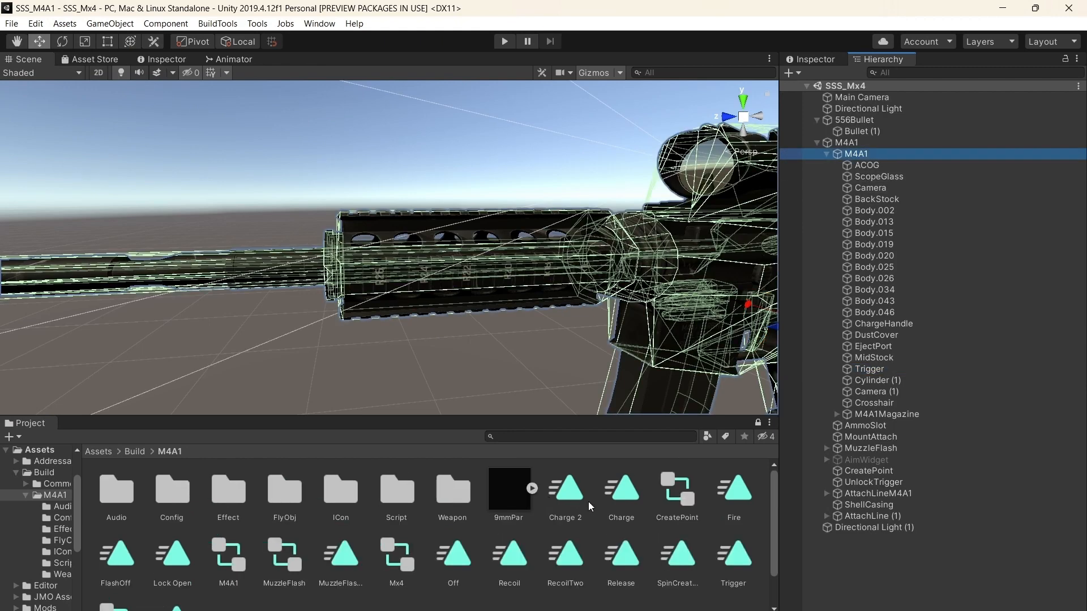
double_click(631, 494)
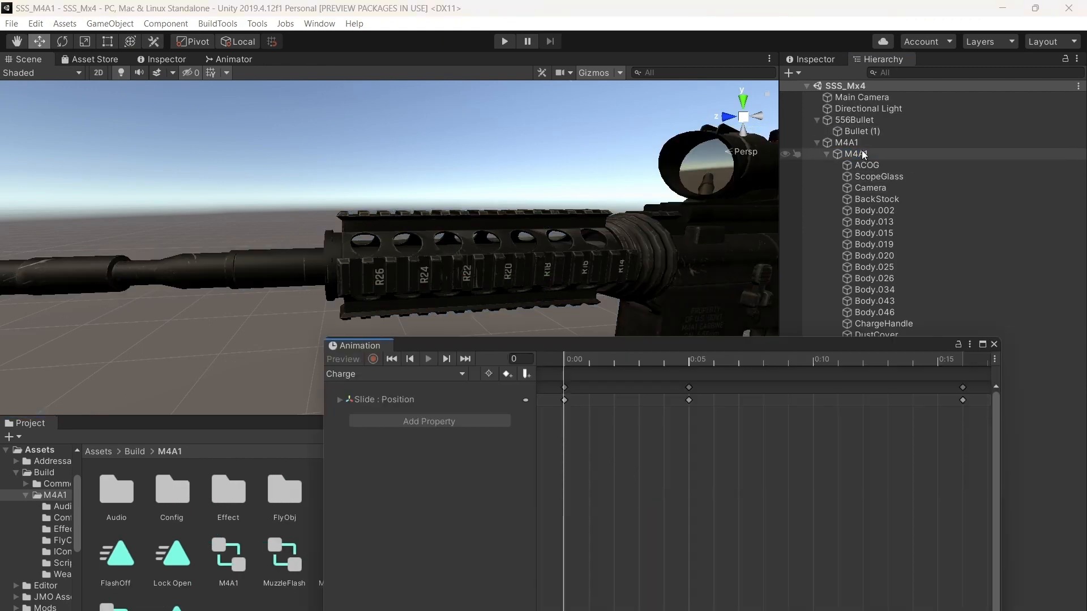
left_click(862, 151)
left_click(356, 378)
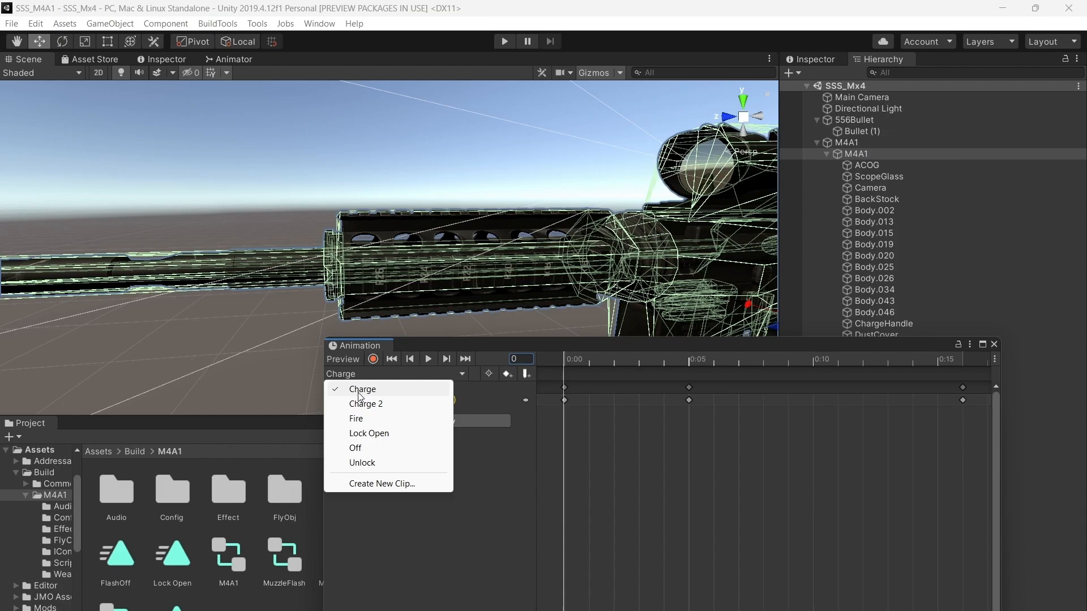
left_click(358, 393)
Remove the missing Slide : Position property from the Charge clip
right_click_drag(465, 222, 471, 191)
scroll(437, 254, "down", 2)
key("d")
scroll(453, 222, "up", 4)
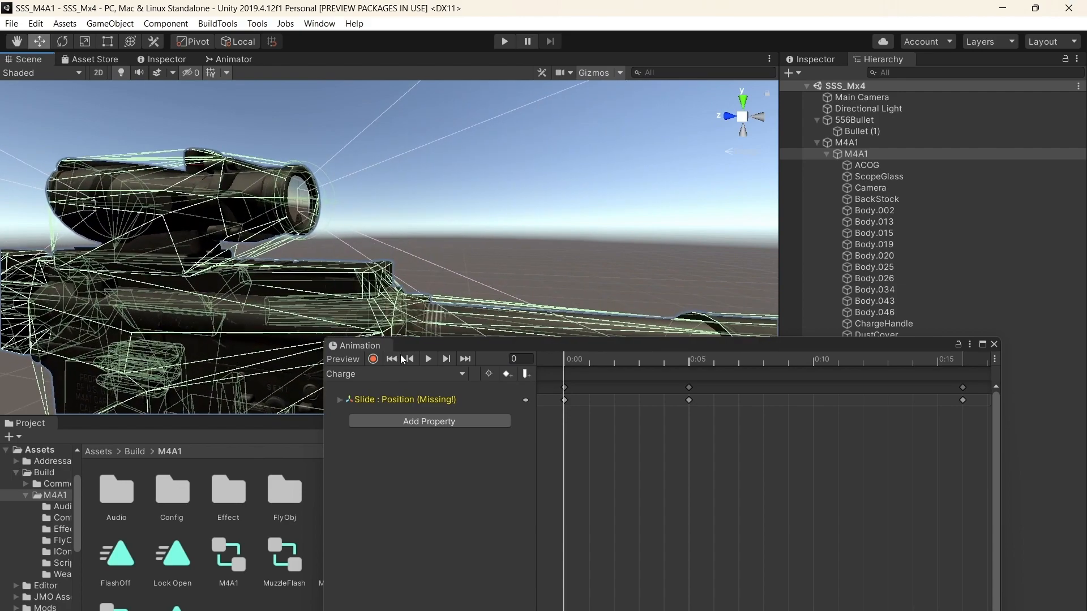
left_click(526, 399)
left_click(588, 414)
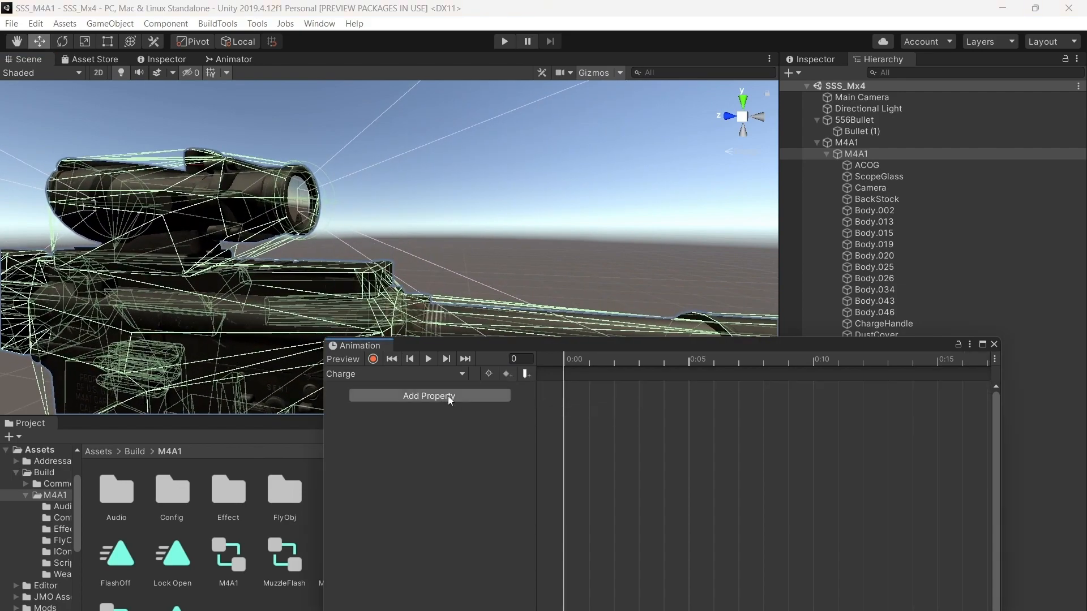
Add the ChargeHandle's Transform Position as an animated property of the Charge clip
right_click_drag(459, 334, 427, 400)
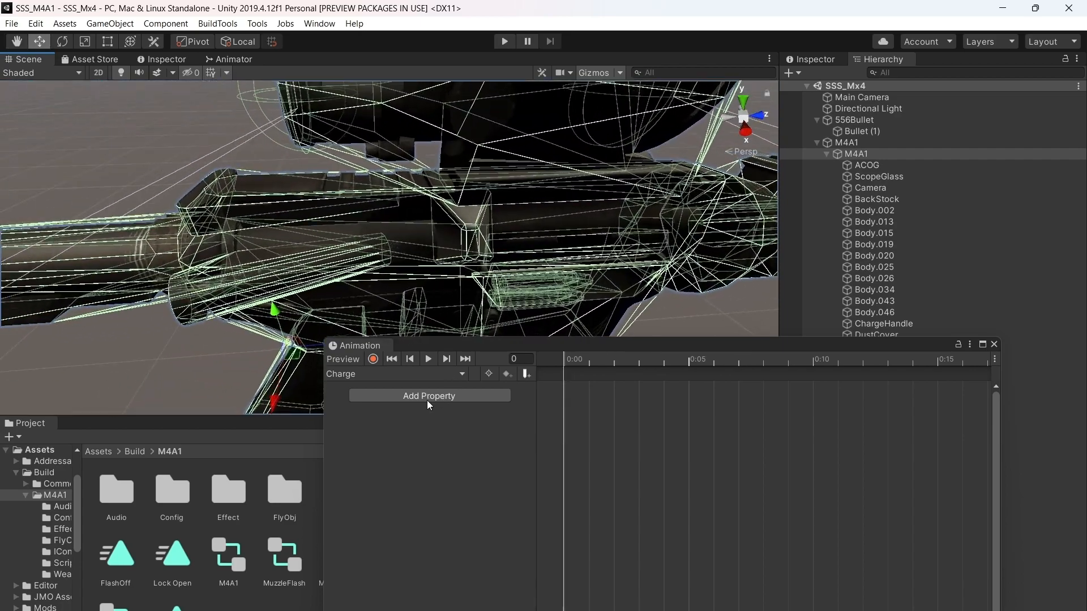
left_click(427, 398)
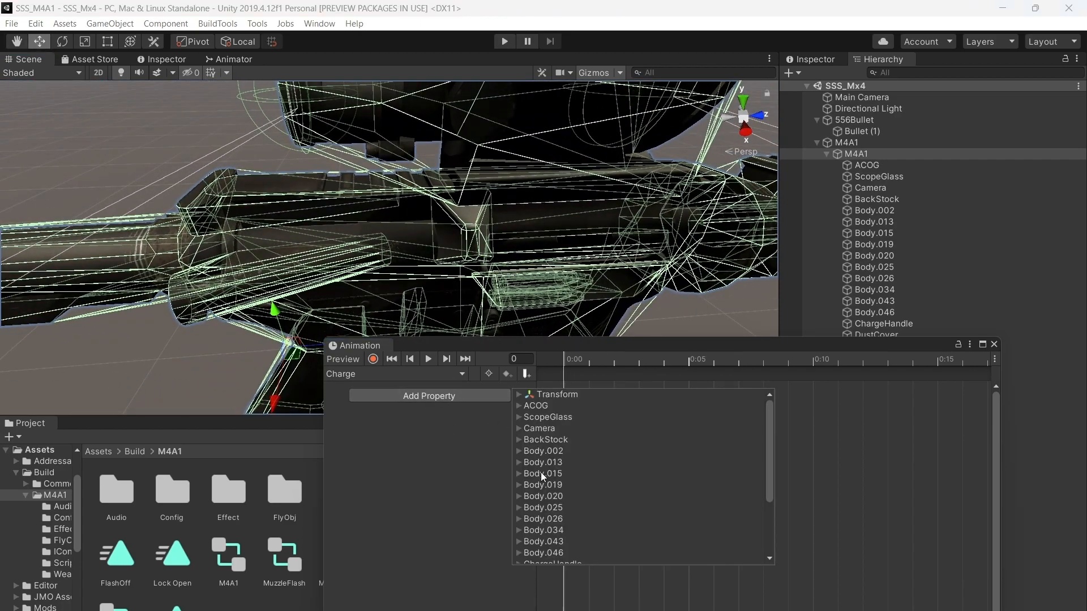
scroll(535, 481, "down", 2)
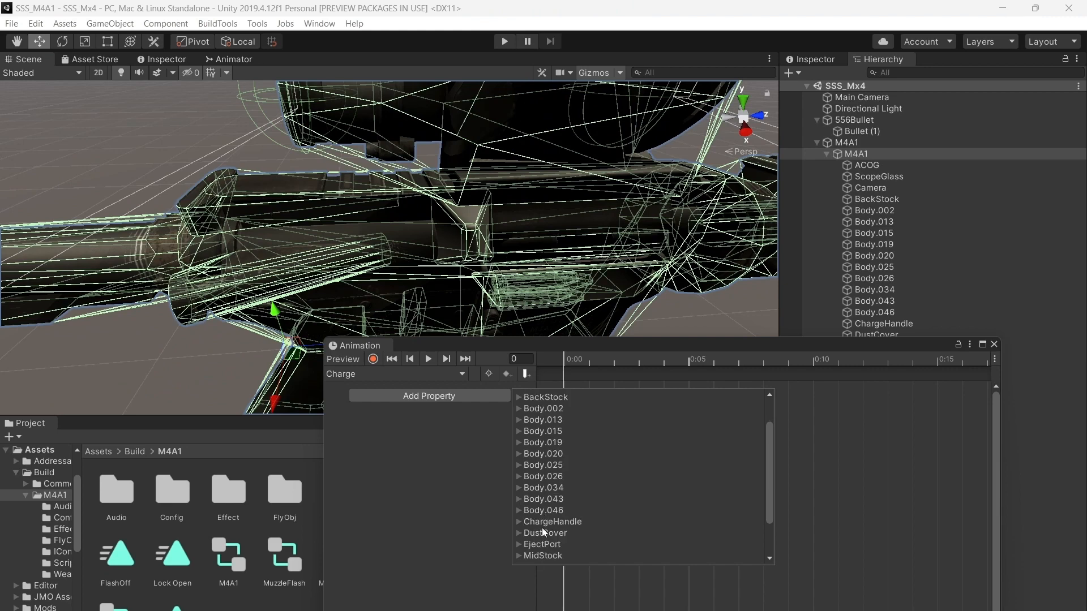
left_click(519, 522)
left_click(528, 544)
left_click(758, 471)
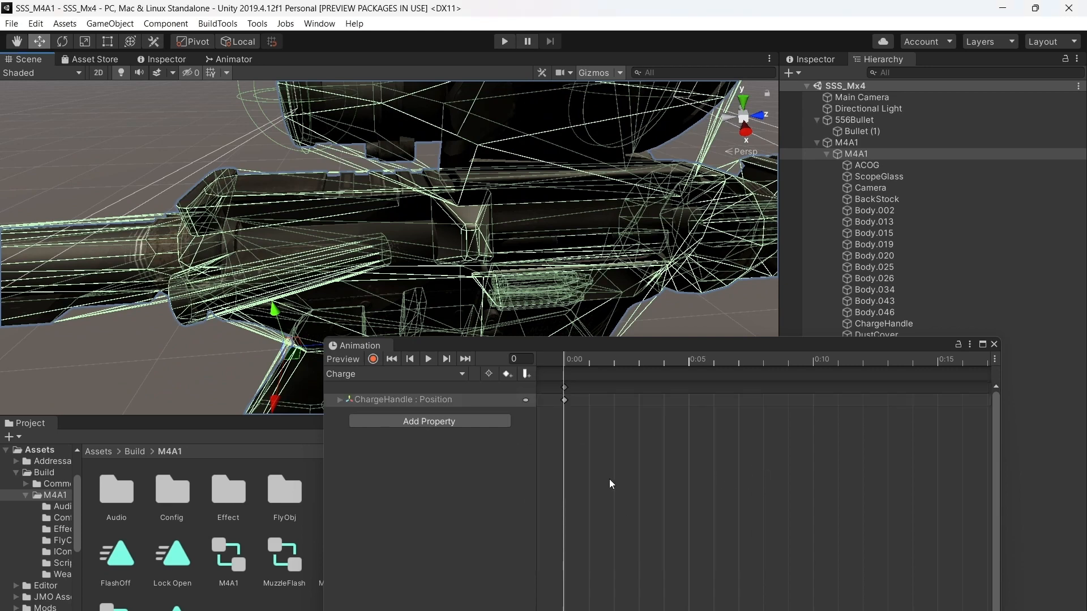
Add the EjectPort's Transform Position as an animated property of the Charge clip
left_click(365, 422)
scroll(563, 498, "down", 4)
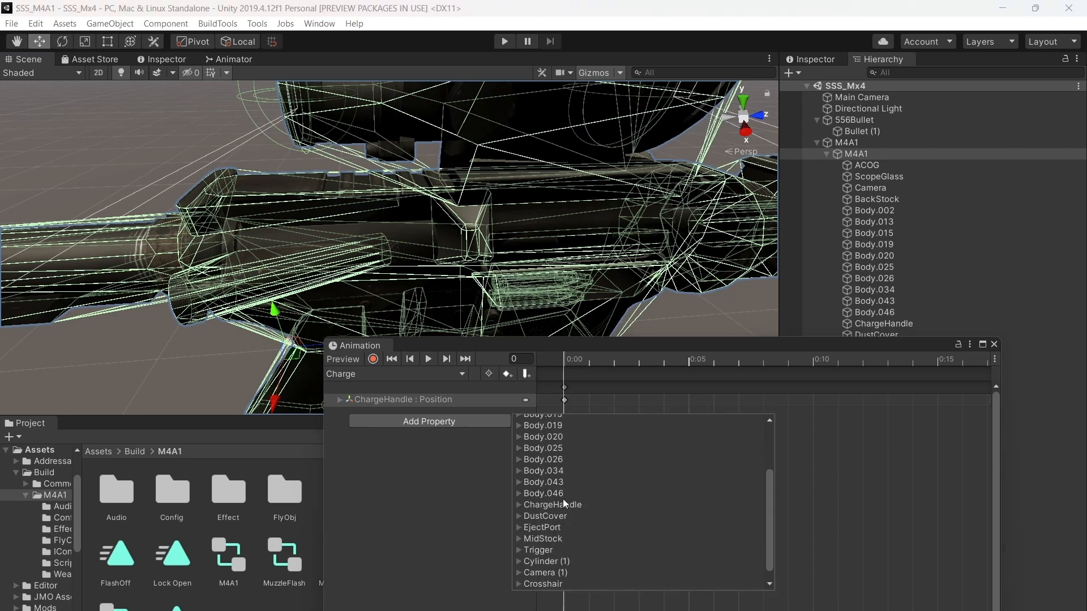
left_click(519, 515)
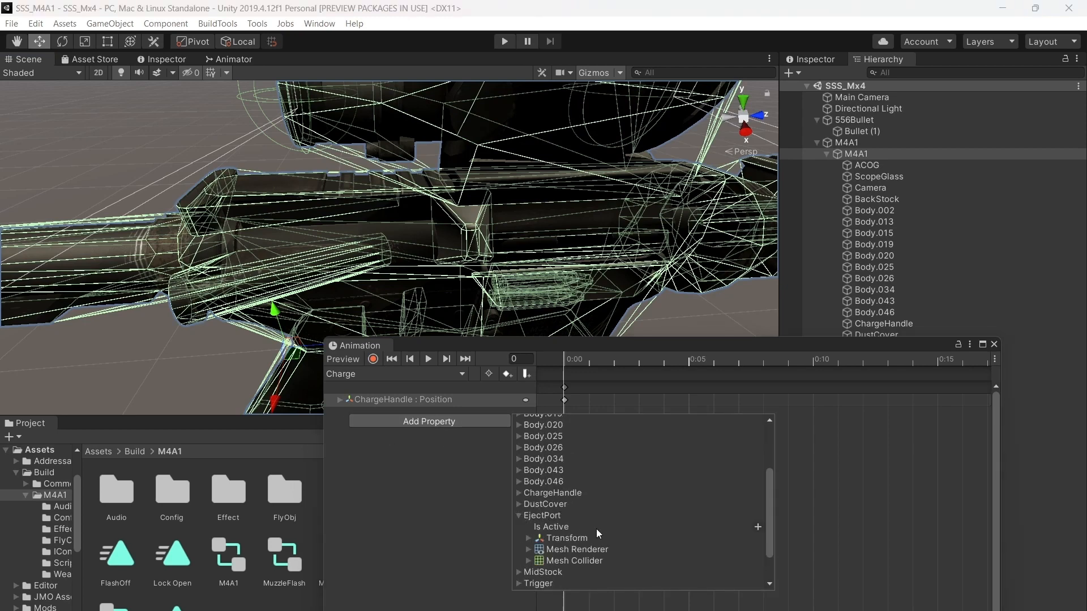
left_click(529, 538)
left_click(758, 549)
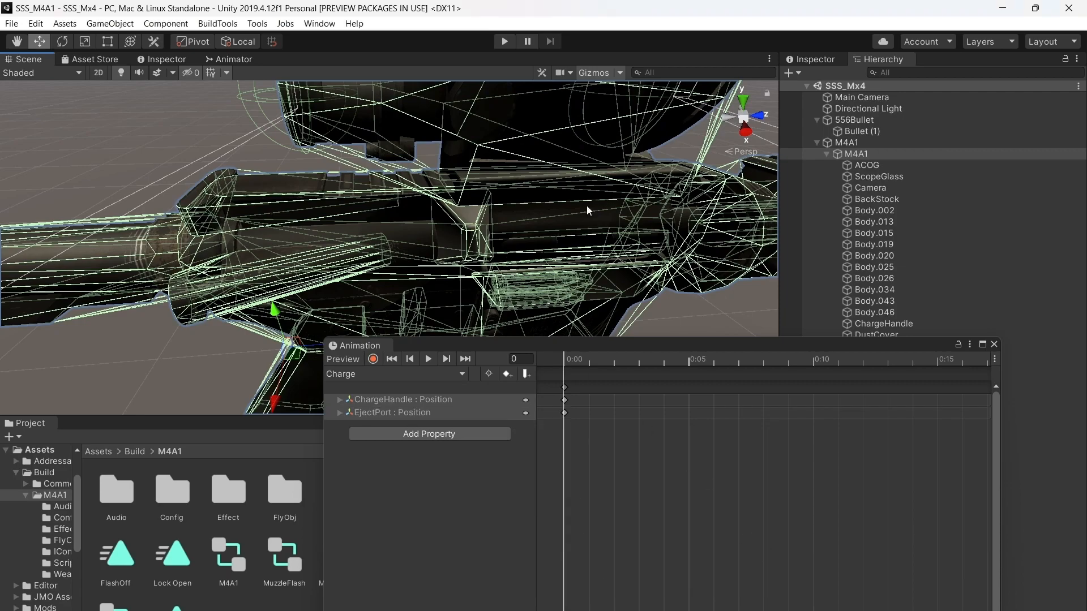
Record the ChargeHandle pulled backward to a Z position of about -0.061 at frame 0 of the Charge clip
left_click_drag(590, 211, 557, 174, "alt")
middle_click_drag(557, 175, 680, 145)
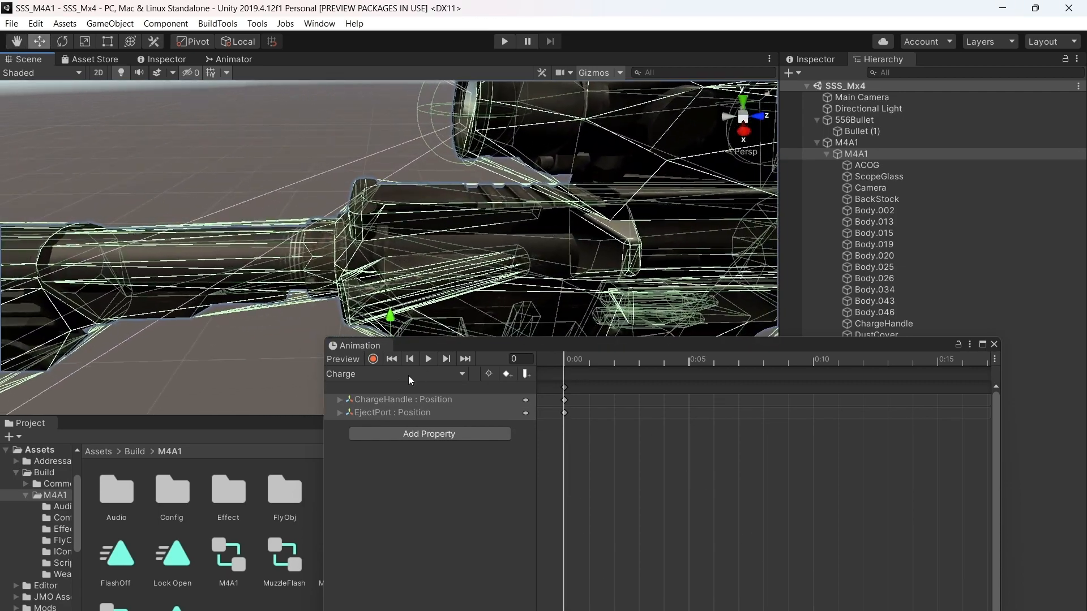
left_click(401, 399)
scroll(462, 223, "down", 3)
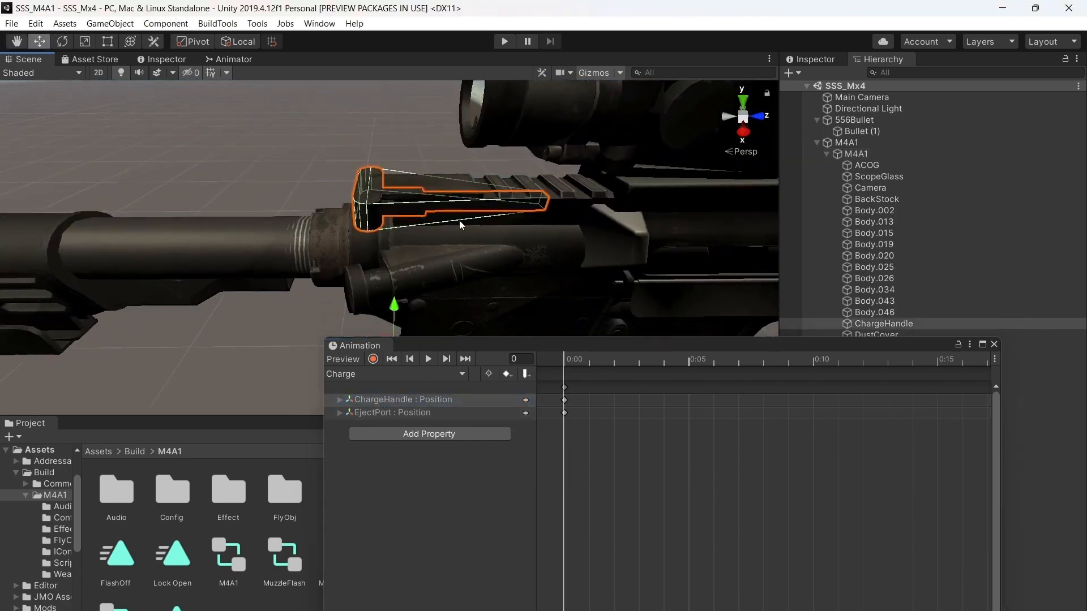
left_click(373, 358)
left_click_drag(453, 332, 372, 333)
left_click(373, 359)
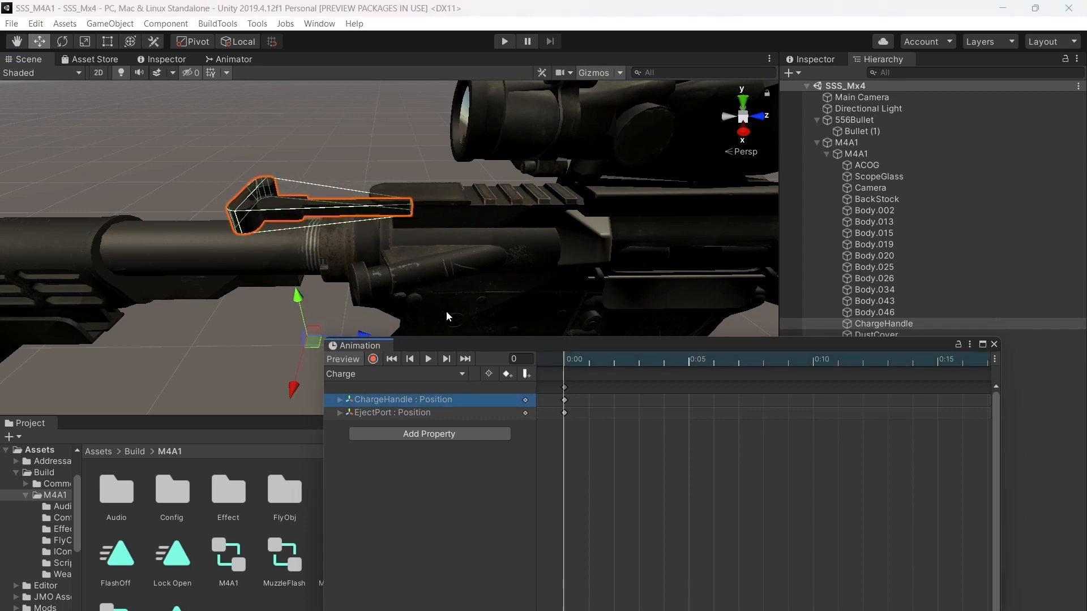
Move the end keyframes of the ChargeHandle and EjectPort positions from 1:00 to 0:20
scroll(788, 415, "down", 5)
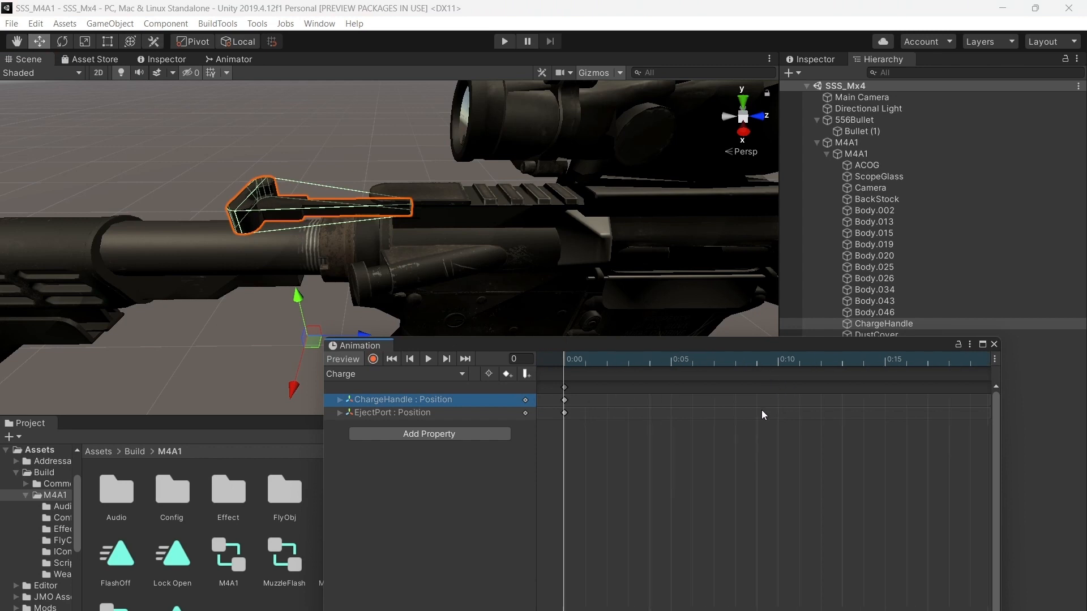
scroll(743, 422, "down", 5)
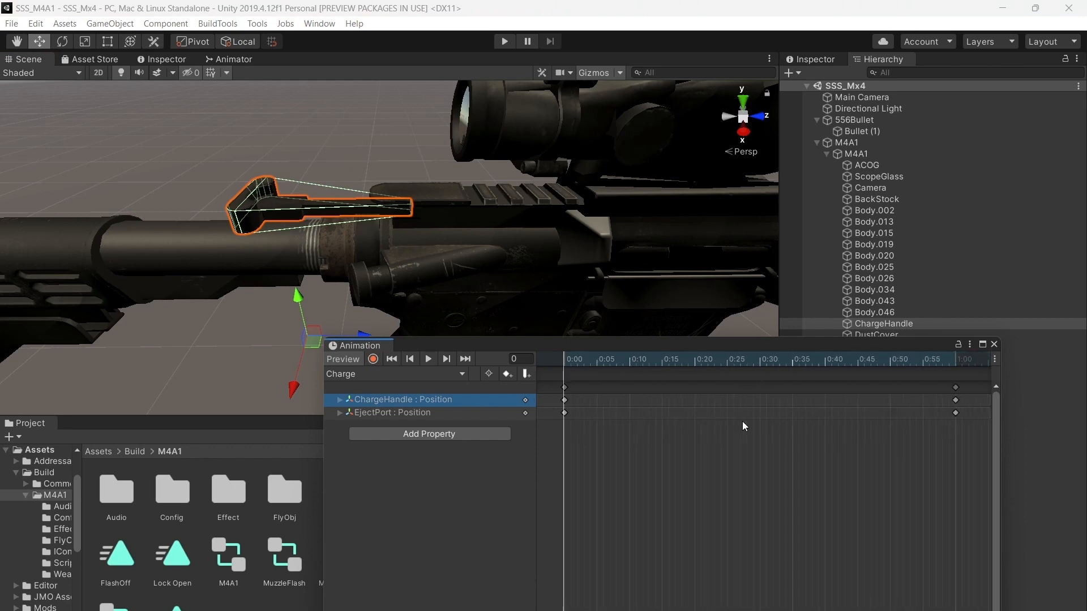
left_click_drag(888, 388, 675, 385)
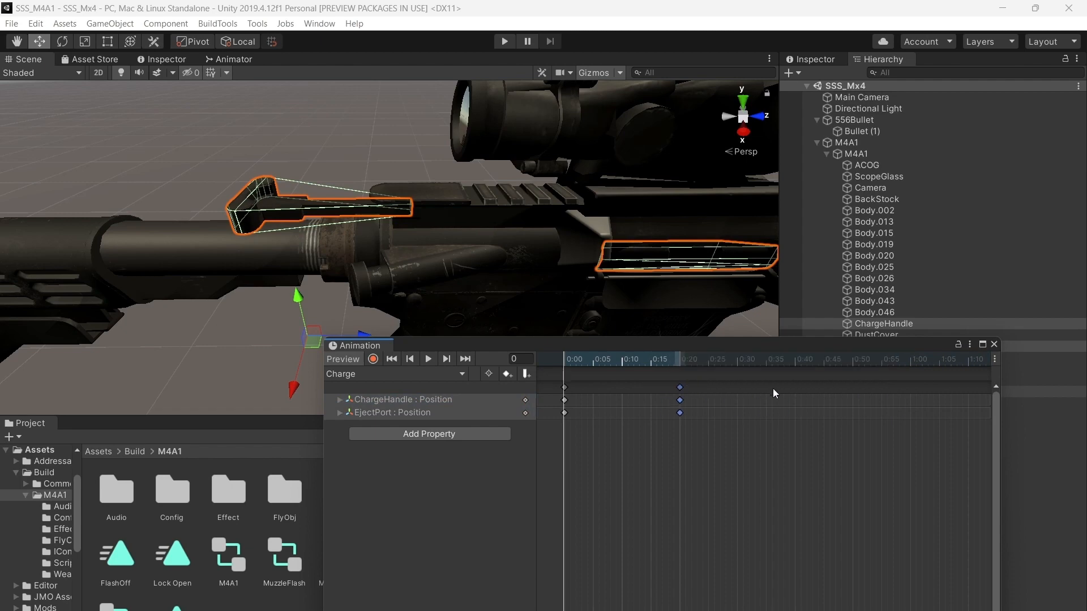
Add a keyframe at 0:30 for both position properties and play the Charge clip from the start
left_click(736, 391)
double_click(739, 388)
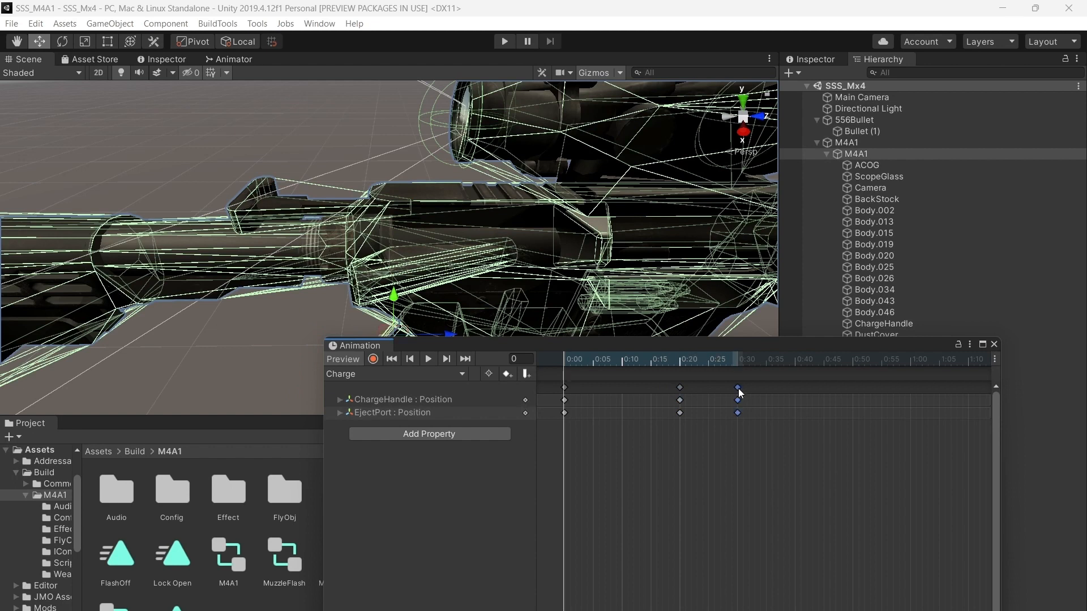
left_click(736, 364)
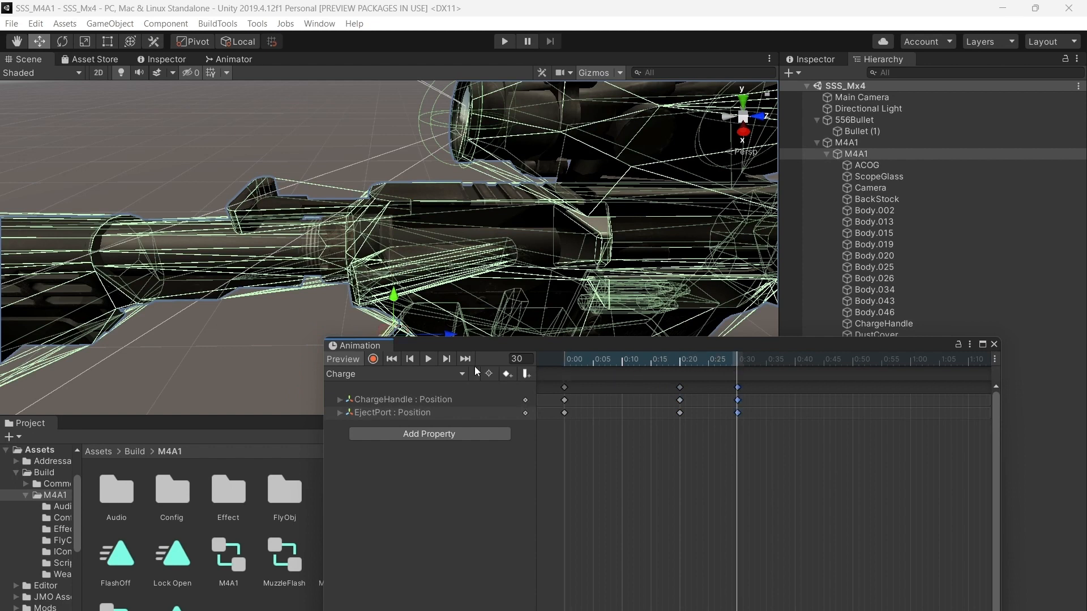
left_click(564, 362)
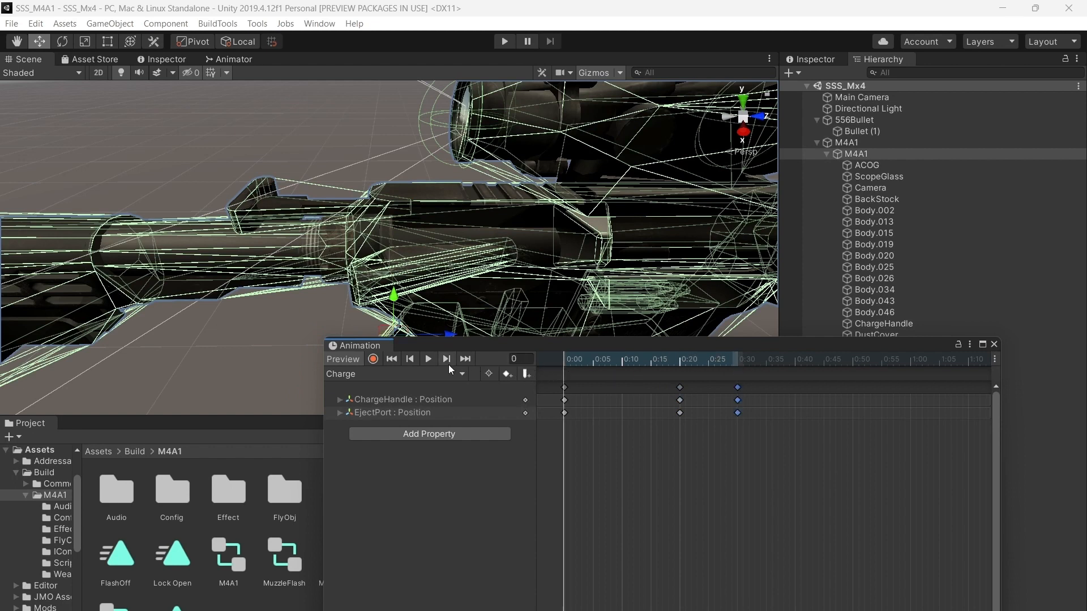
left_click(427, 360)
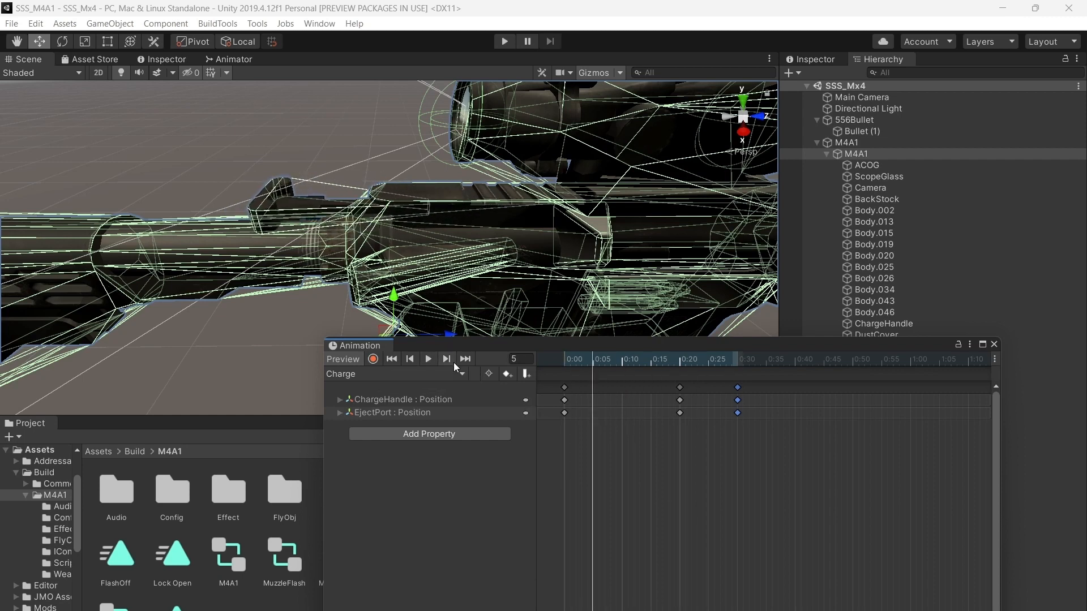
Move the pulled-back ChargeHandle pose from 0:00 to 0:20 so the motion starts forward, and play the clip
left_click_drag(563, 387, 680, 388)
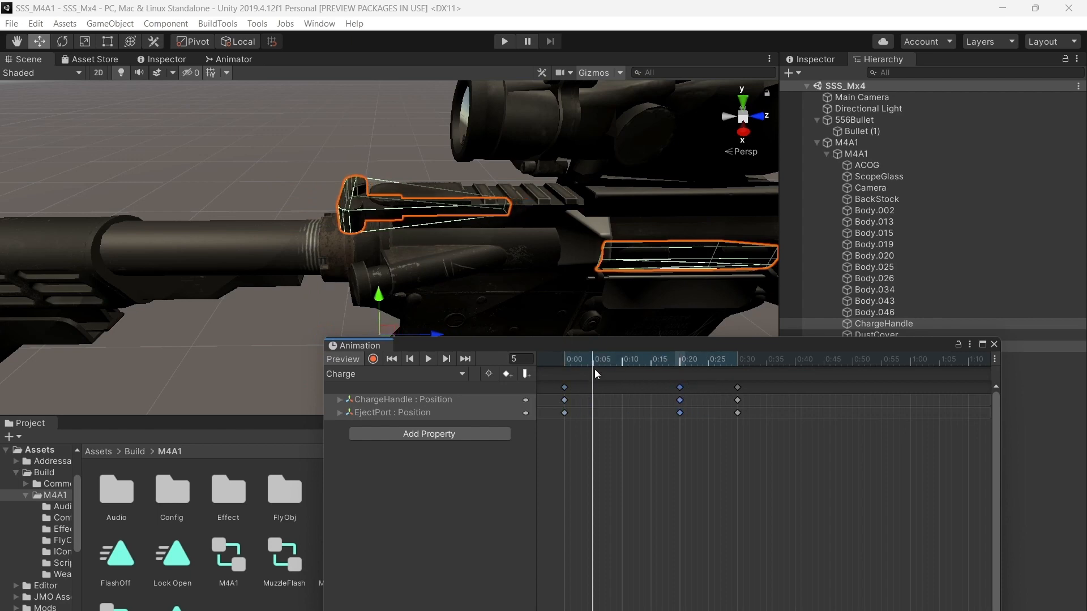
left_click_drag(568, 362, 566, 362)
left_click(428, 360)
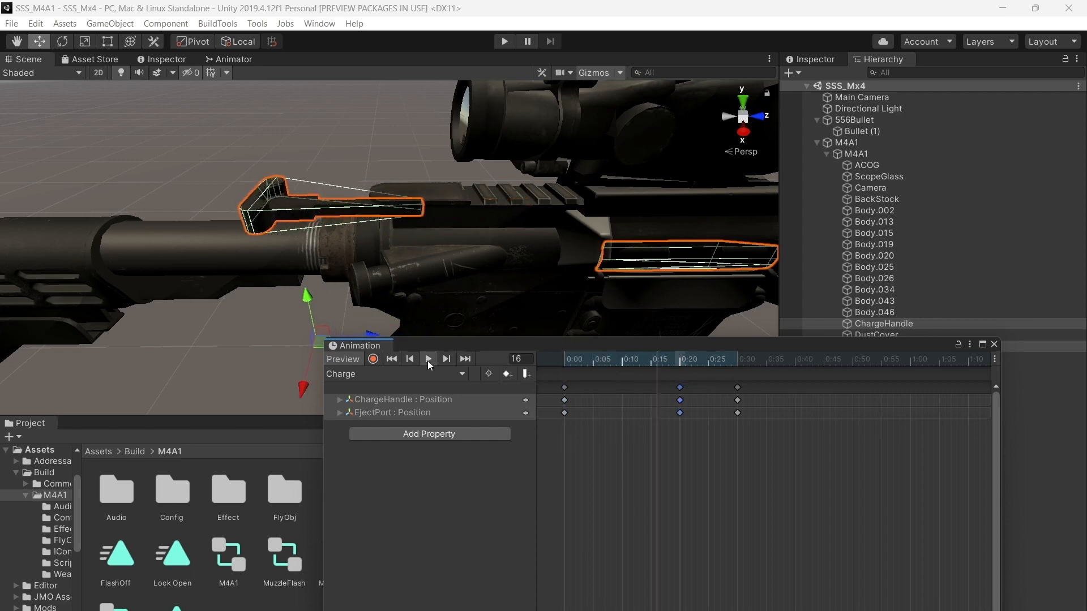
left_click(568, 362)
Set the ChargeHandle's Position.z to 0 at 0:30 and preview the Charge clip
left_click(340, 400)
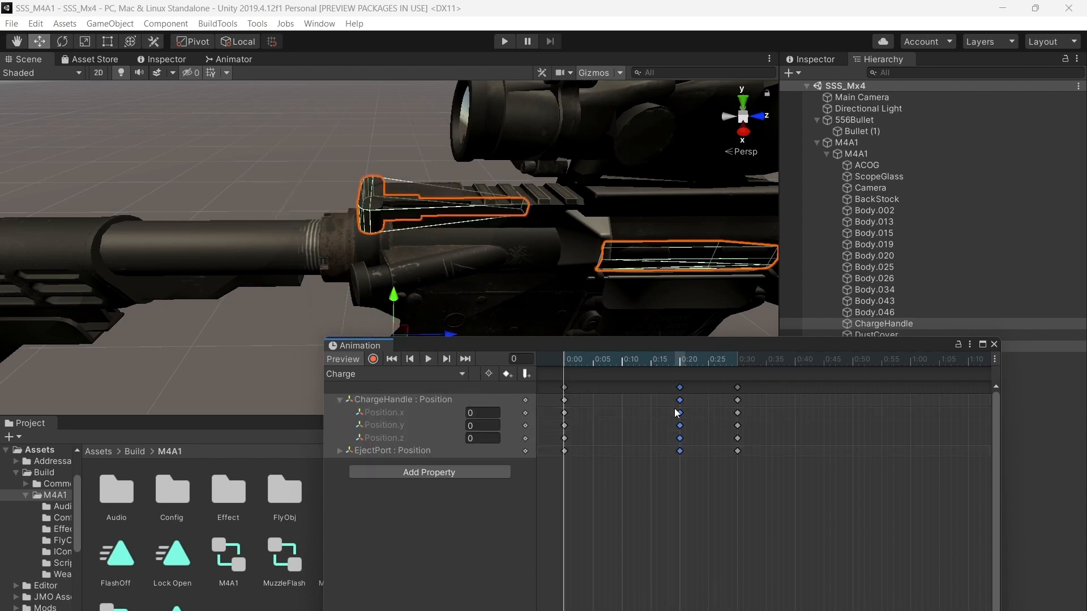
left_click(678, 364)
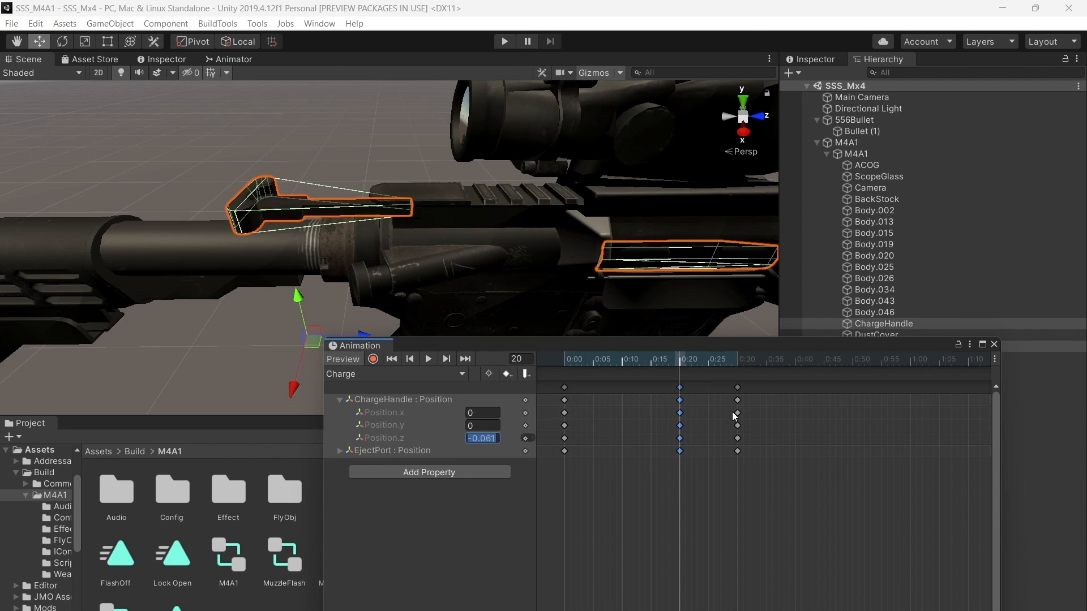
left_click(738, 363)
left_click(738, 439)
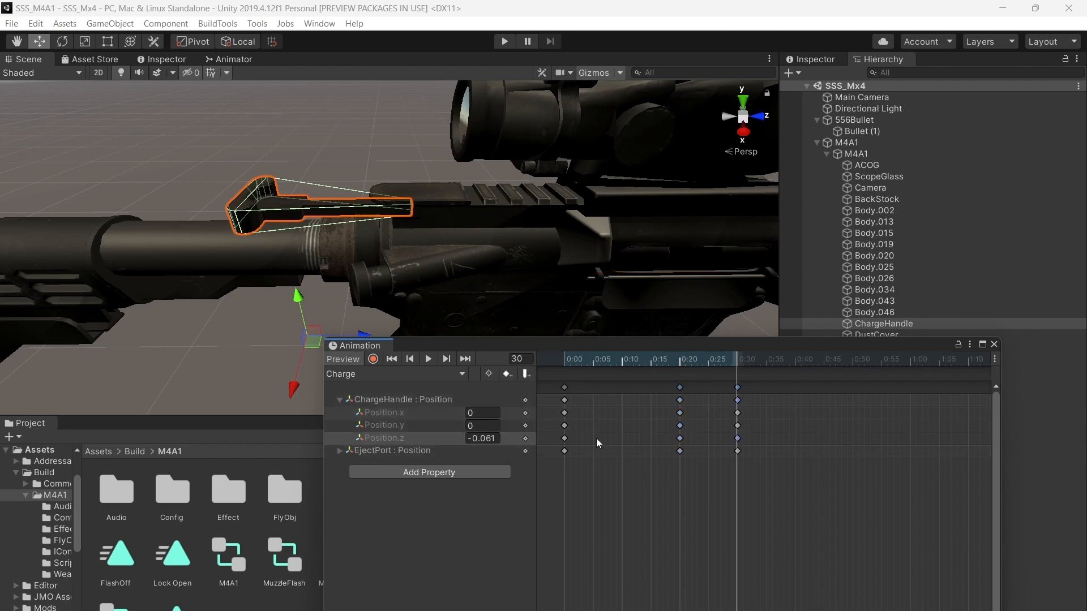
type("0")
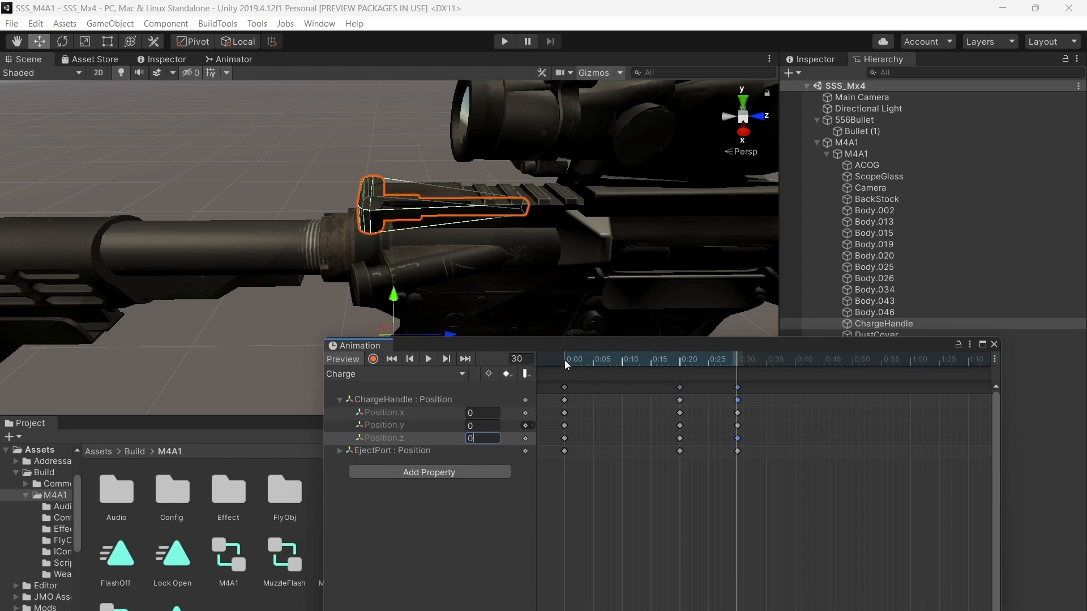
left_click(426, 361)
left_click(680, 359)
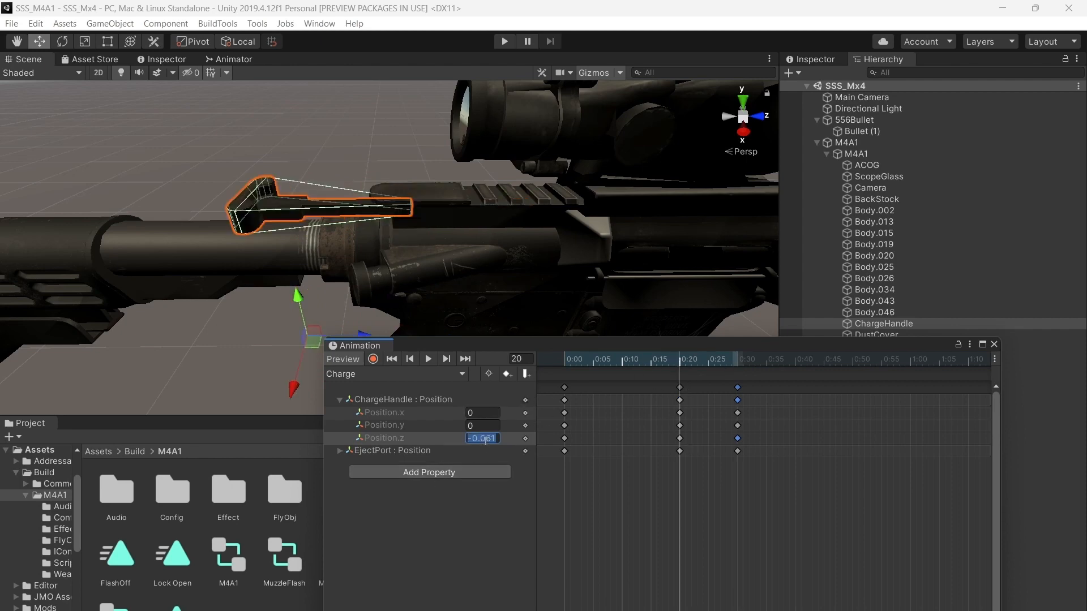
Try to slide the EjectPort back along Z to about 0.0497 at 0:20 and play the Charge clip
left_click(340, 451)
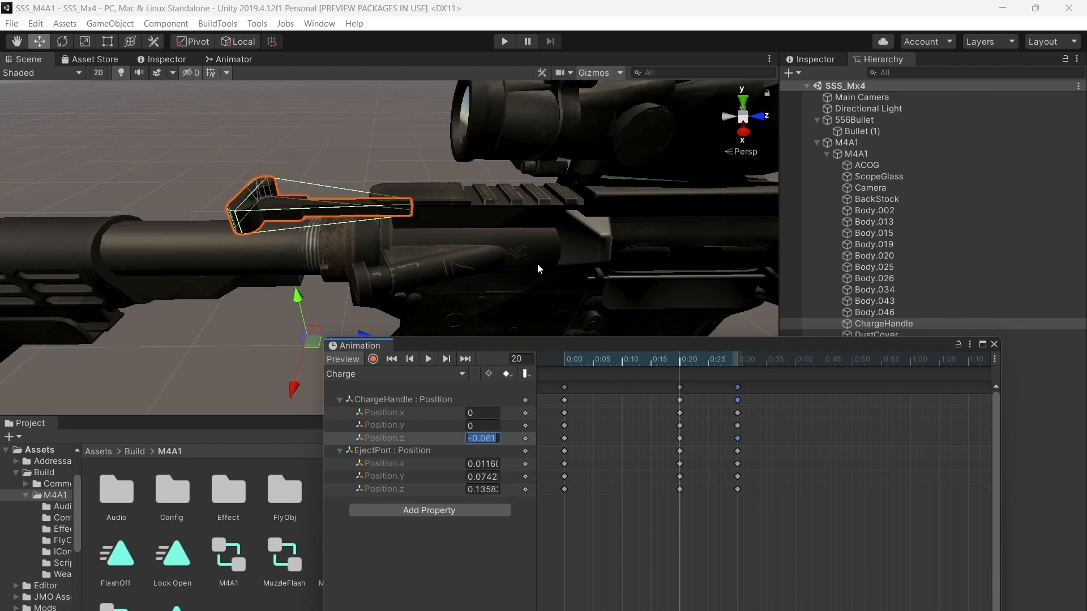
right_click_drag(538, 269, 461, 260)
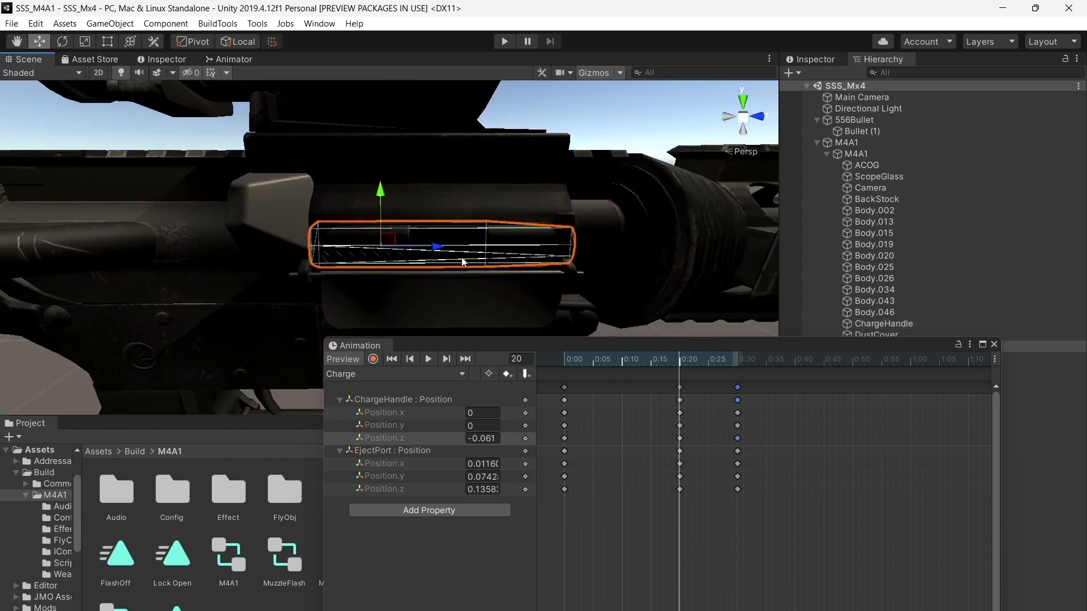
left_click(680, 489)
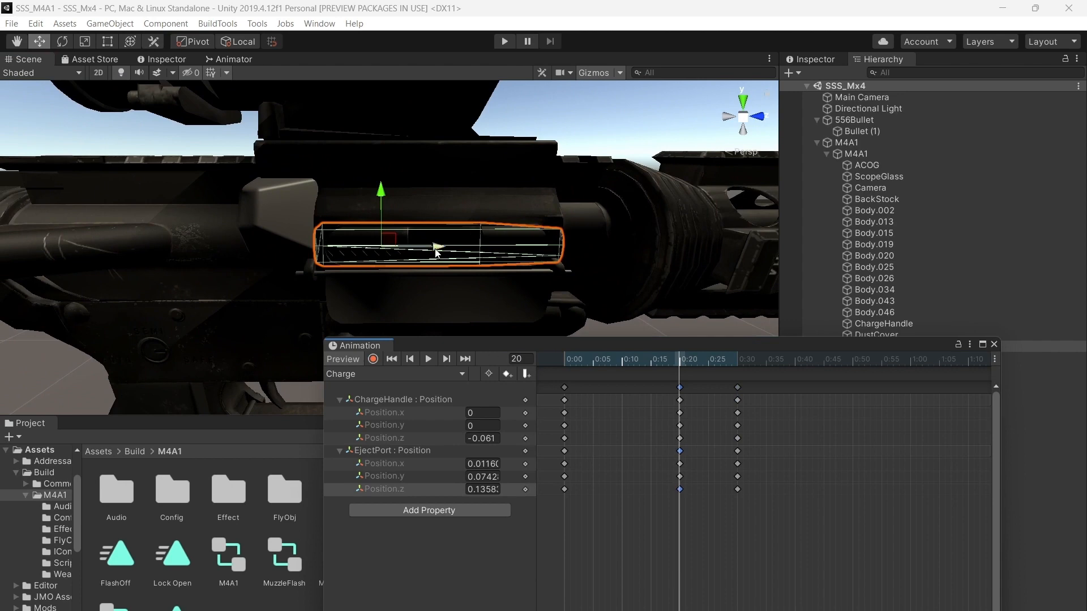
left_click_drag(437, 252, 231, 258)
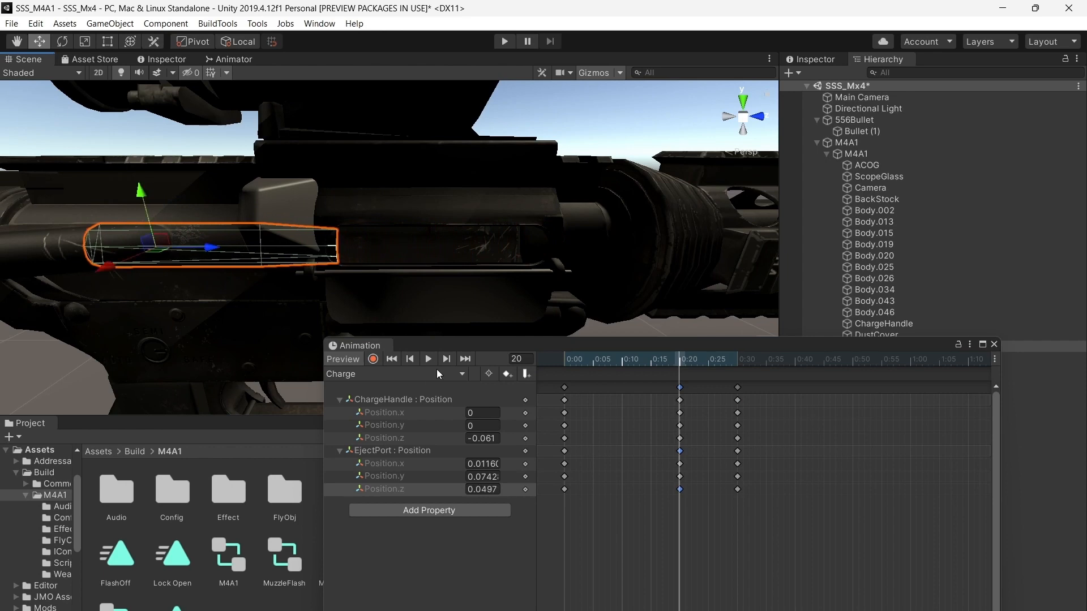
left_click(566, 363)
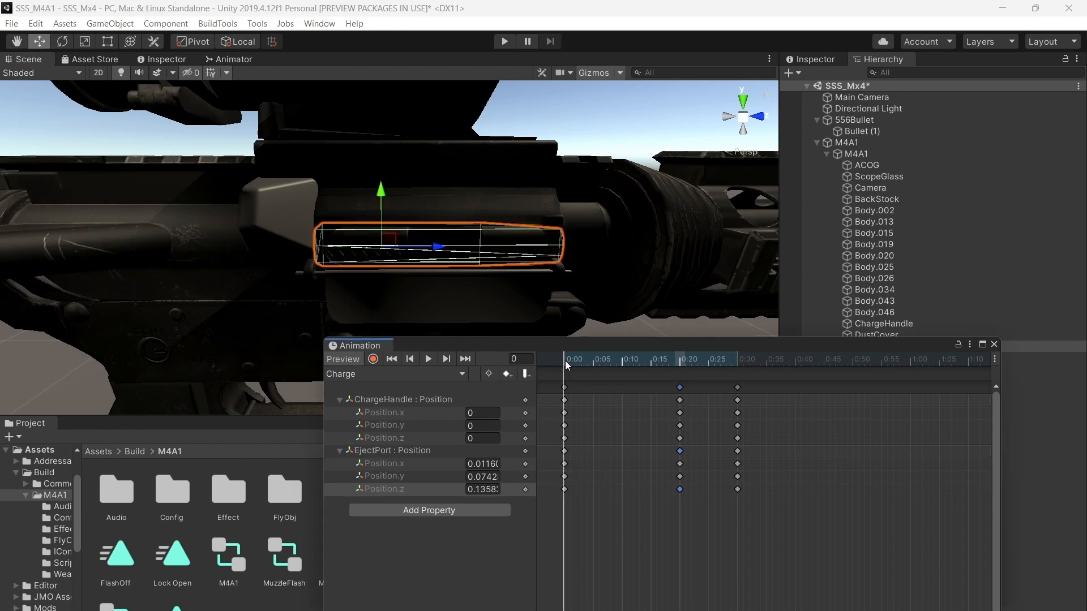
left_click(428, 359)
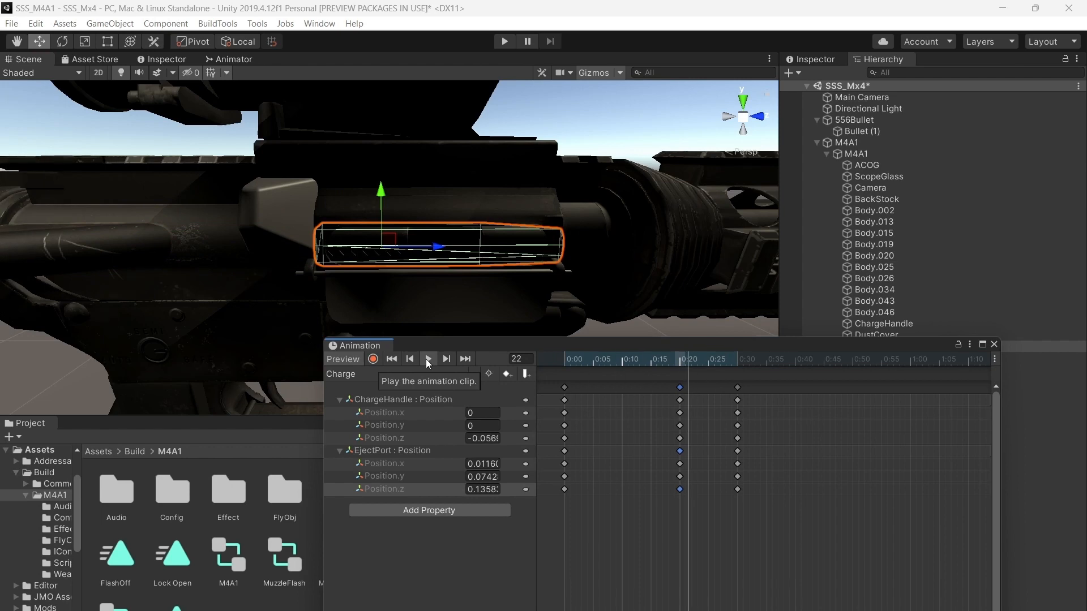
Record the EjectPort slid back to a Position.z of about 0.0512 at 0:20 and play the Charge clip from the start
left_click(679, 366)
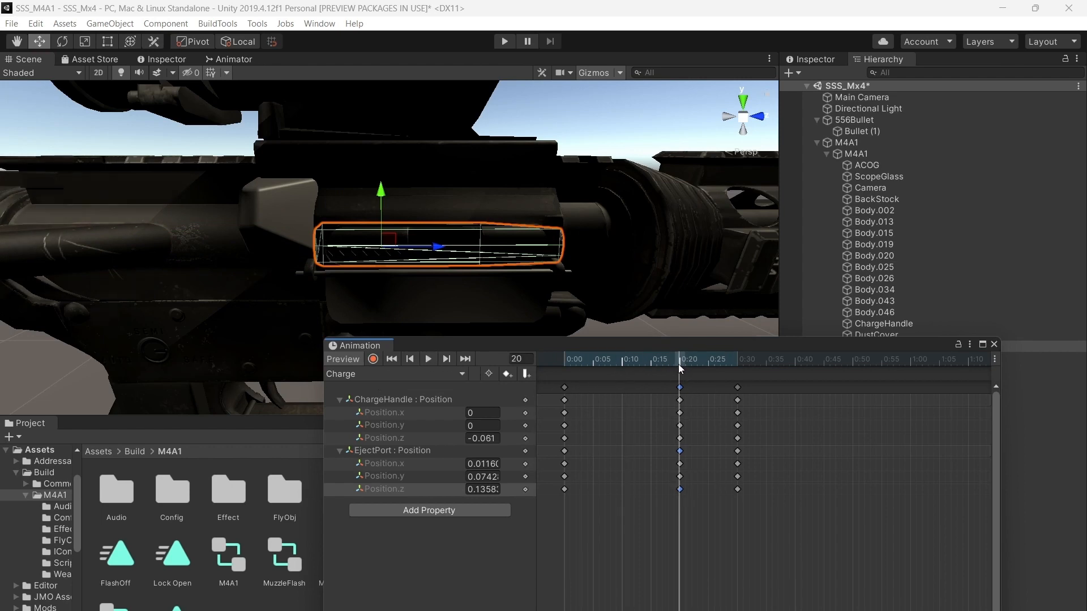
left_click(373, 360)
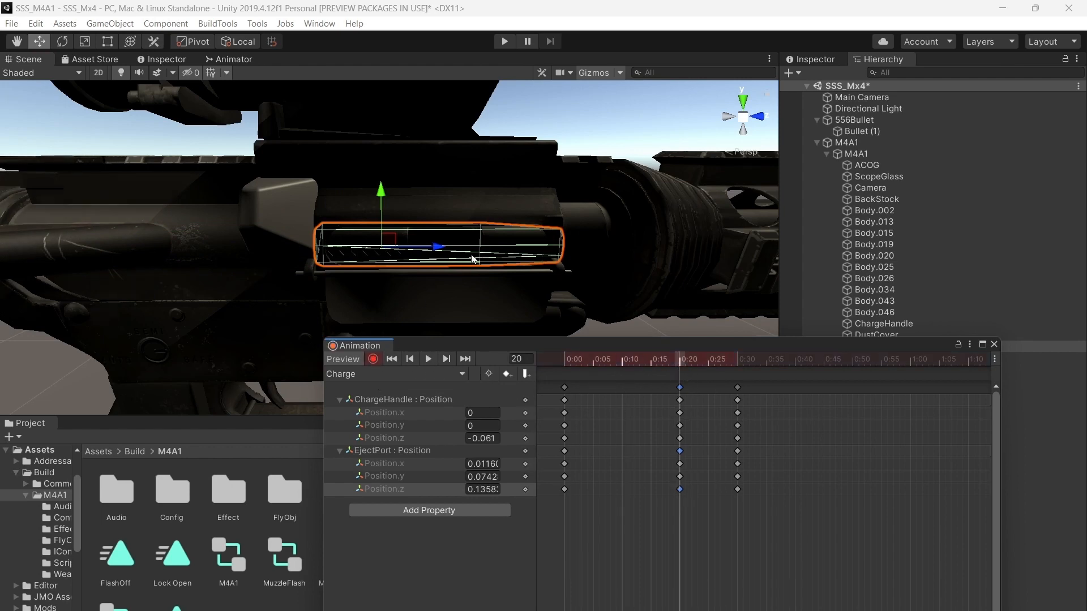
left_click_drag(434, 252, 233, 260)
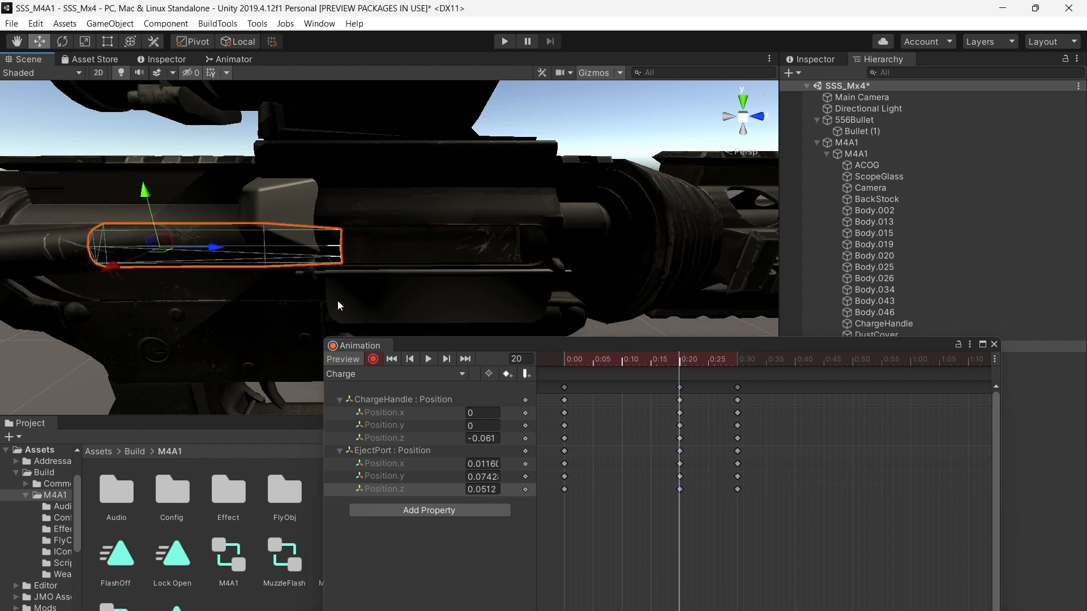
left_click(373, 360)
left_click(567, 361)
left_click(429, 359)
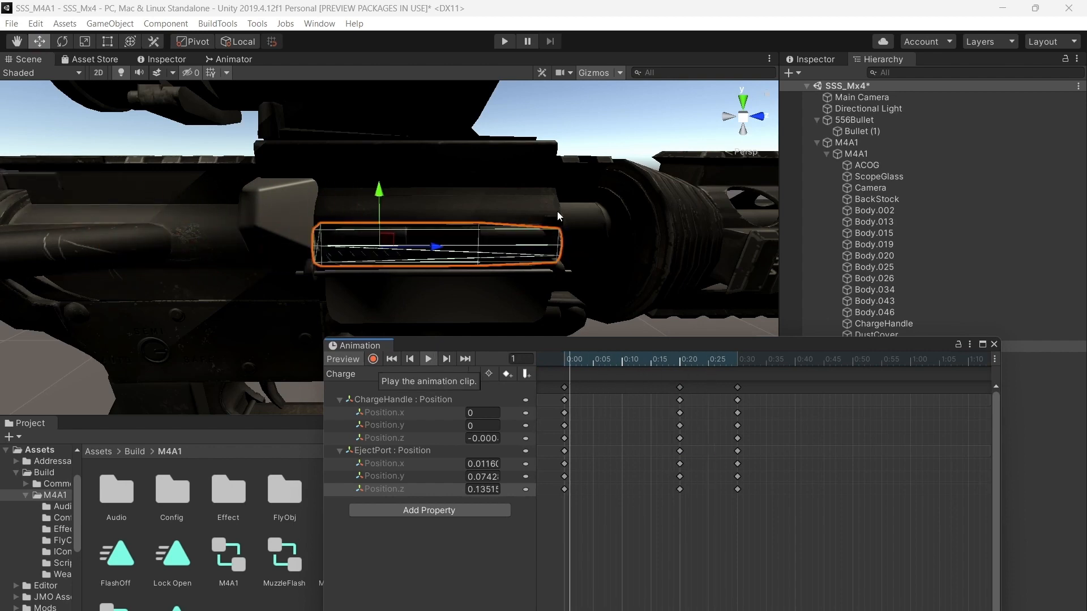
Check the Charge motion from both sides of the rifle, stop the playback and save the scene
key("s")
mouse_move(558, 212)
right_mouse_down()
mouse_move(571, 262)
mouse_move(576, 211)
right_mouse_up()
key("a")
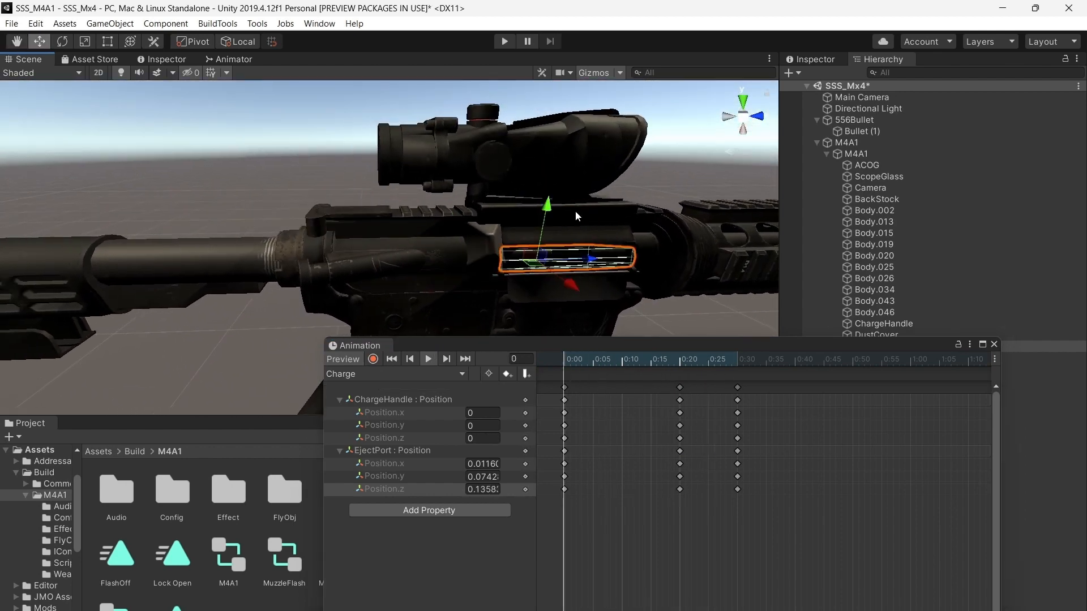
left_click(428, 360)
right_click_drag(535, 196, 639, 230)
scroll(602, 199, "down", 7)
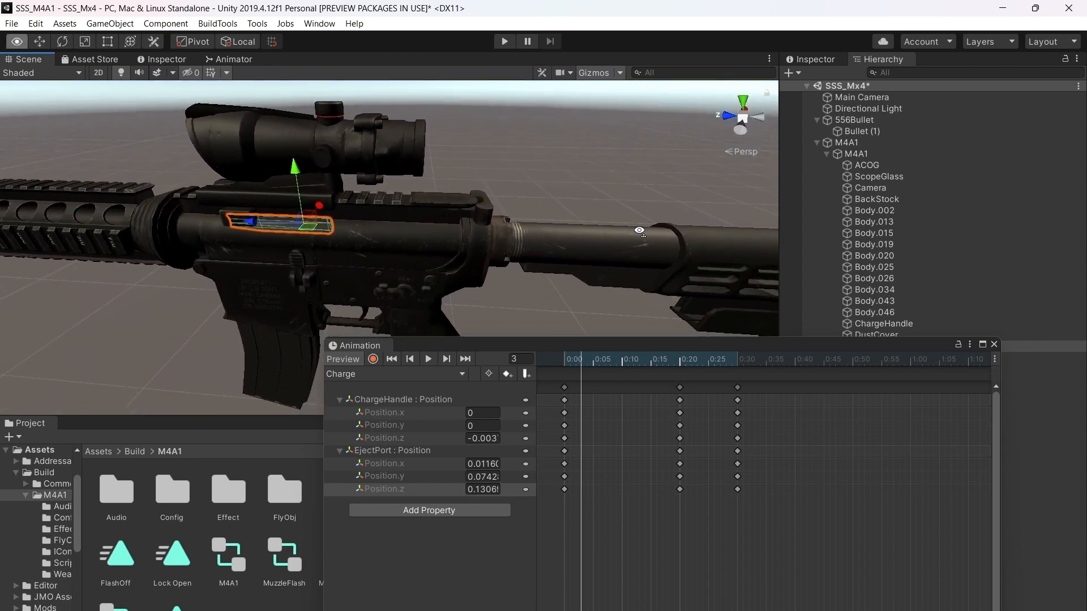
left_click(11, 25)
left_click(34, 78)
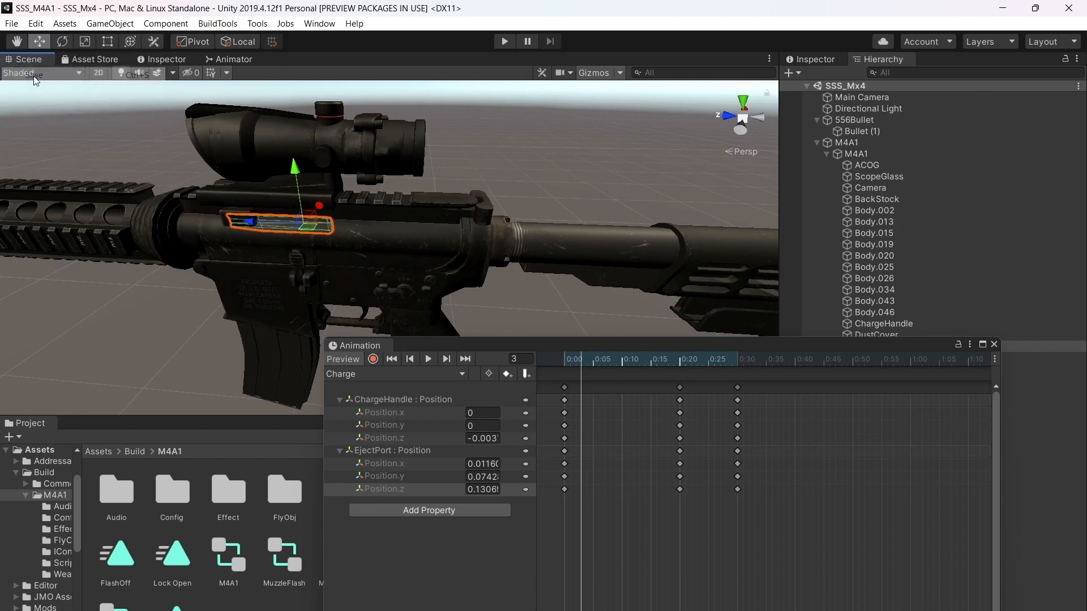
Remove the EjectPort and missing Slide position properties from the Charge 2 clip
left_click(375, 374)
left_click(352, 402)
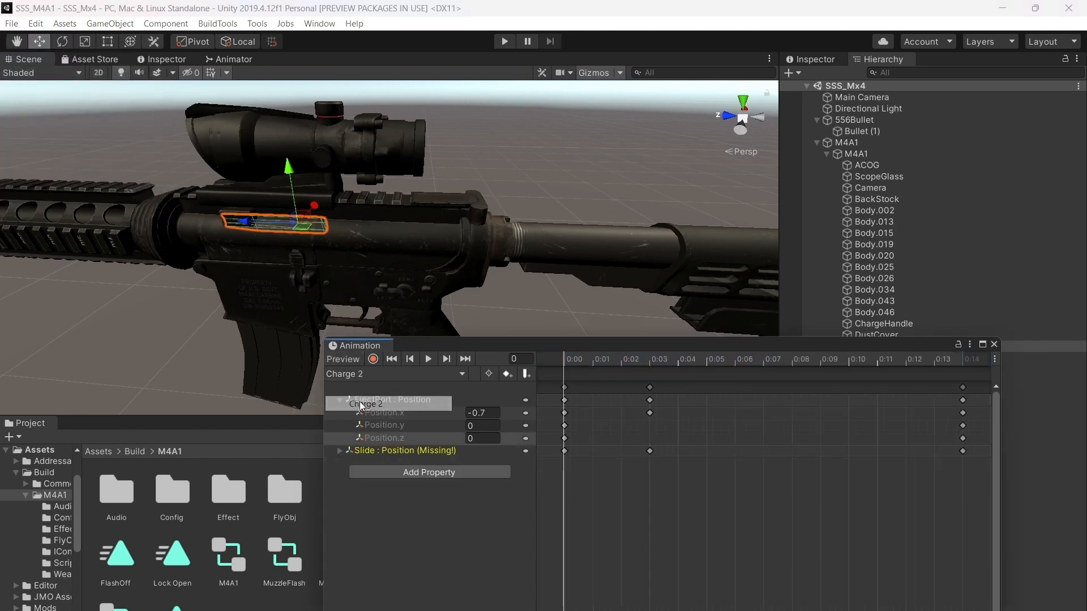
right_click_drag(465, 195, 494, 158)
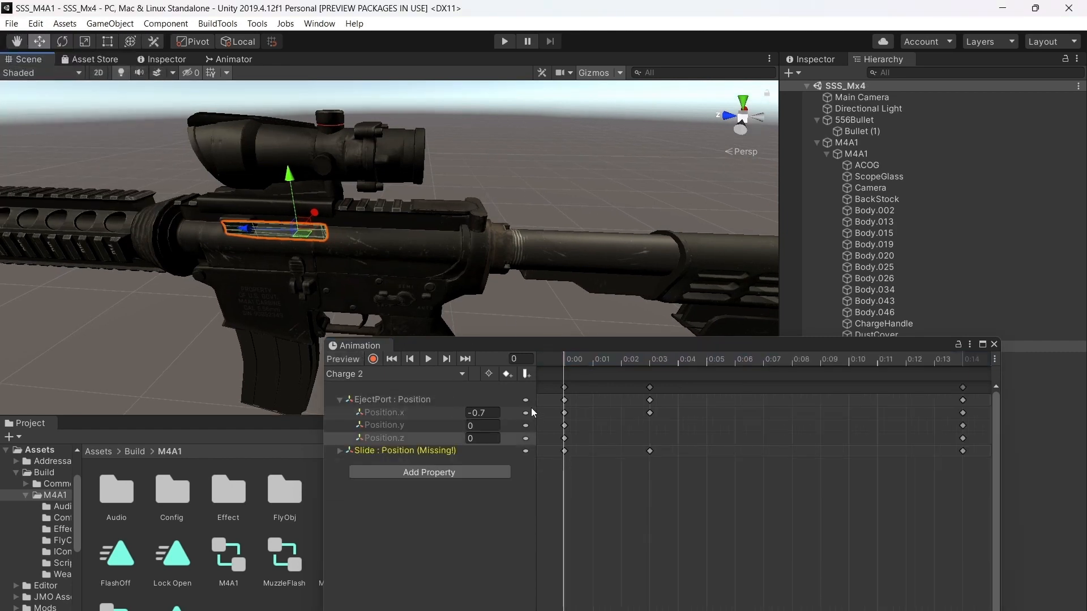
right_click(534, 413)
left_click(561, 413)
right_click(535, 400)
left_click(548, 419)
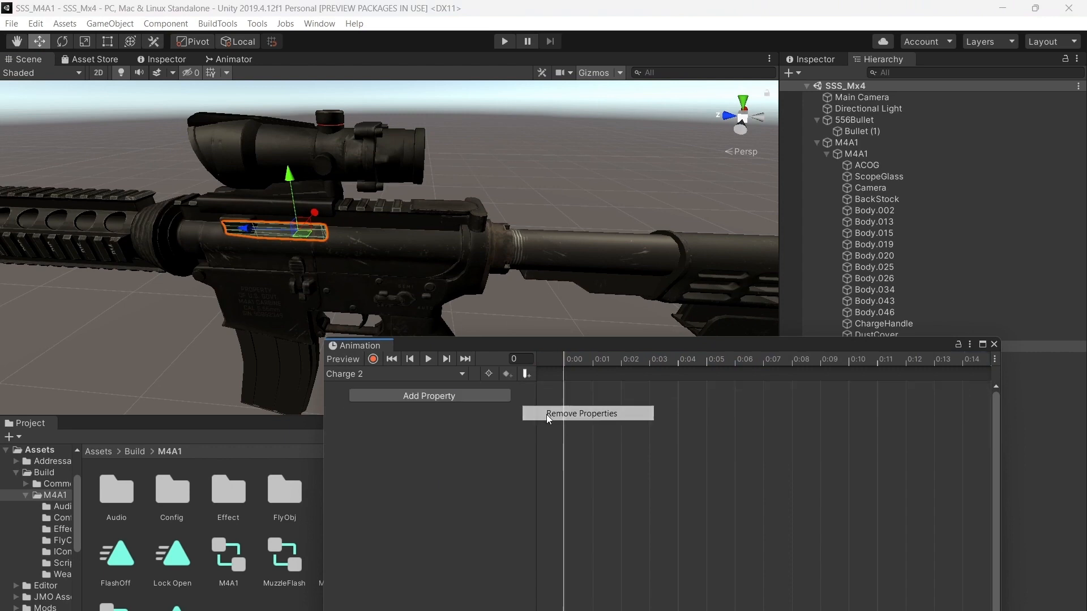
Close the animation editor and delete the Charge 2 clip from the M4A1 folder
right_click_drag(512, 238, 667, 281)
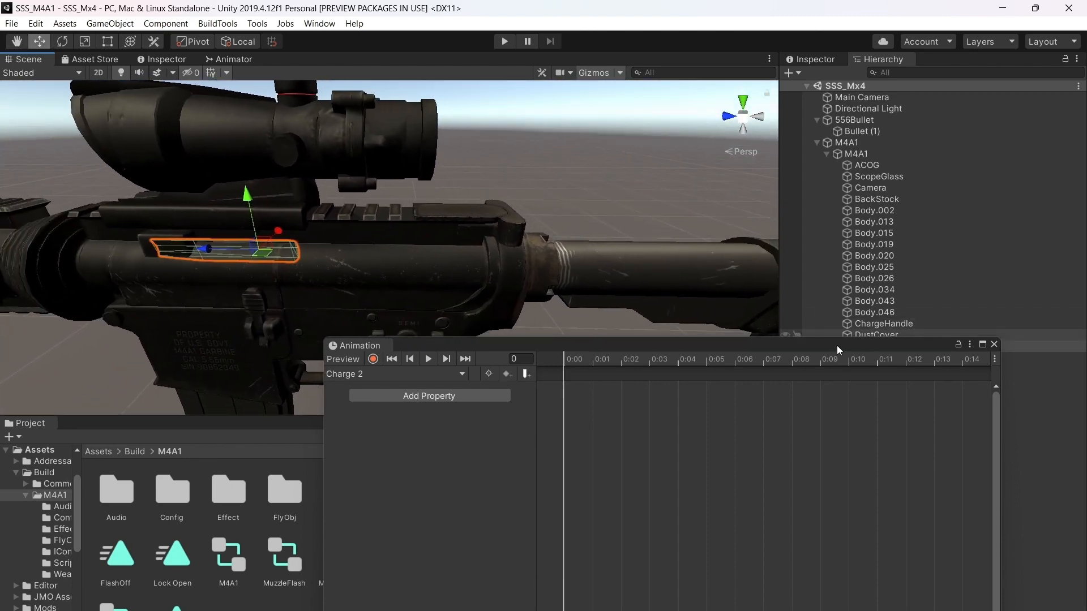
left_click(993, 345)
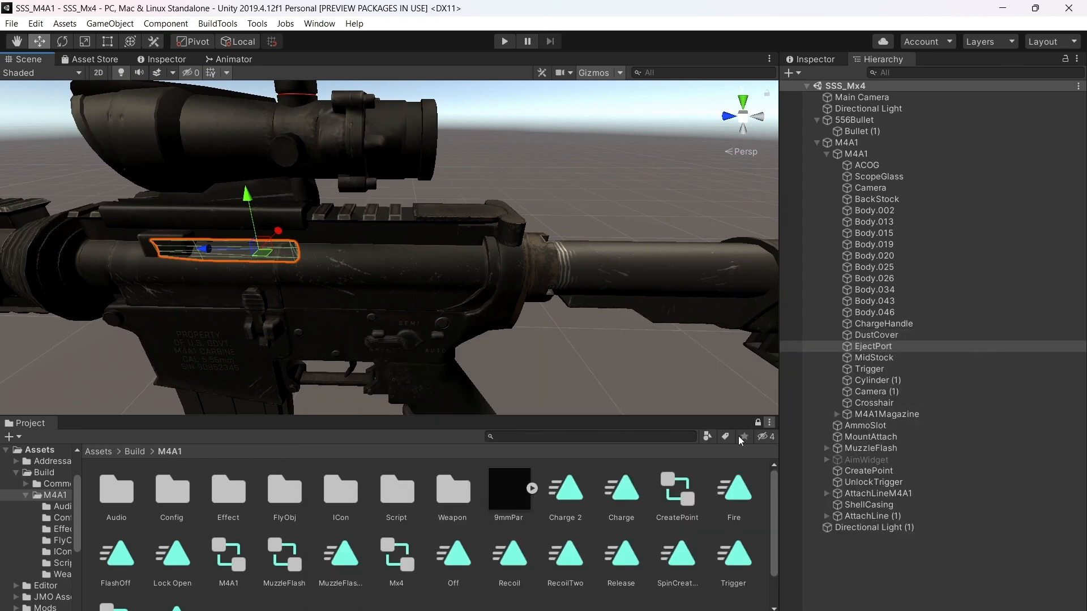
right_click(568, 504)
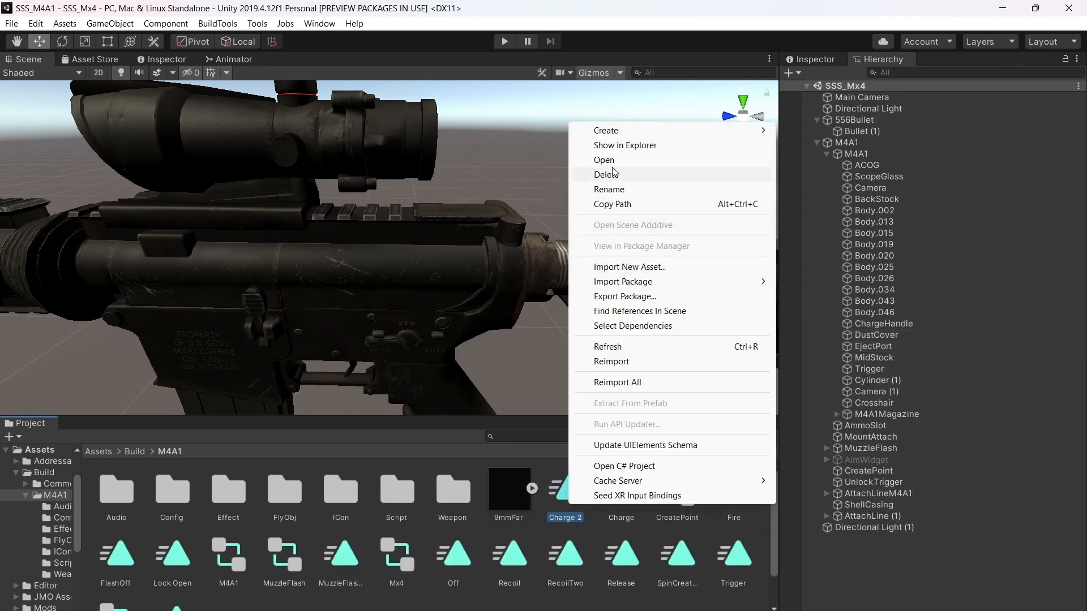
left_click(615, 180)
left_click(579, 358)
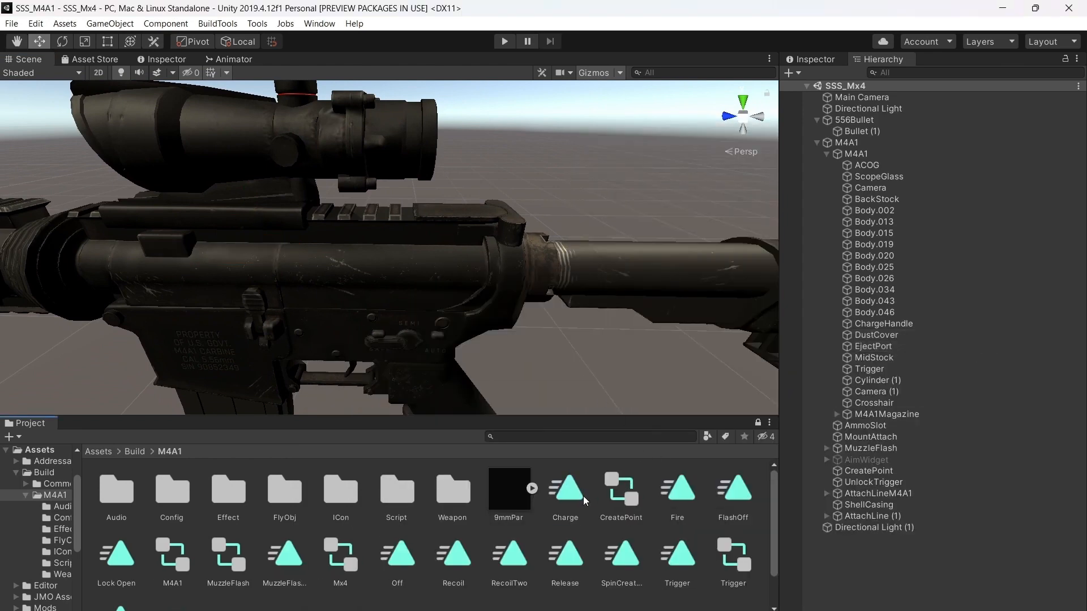
Duplicate the Charge clip and rename the copy Charge 2
key("ctrl+d")
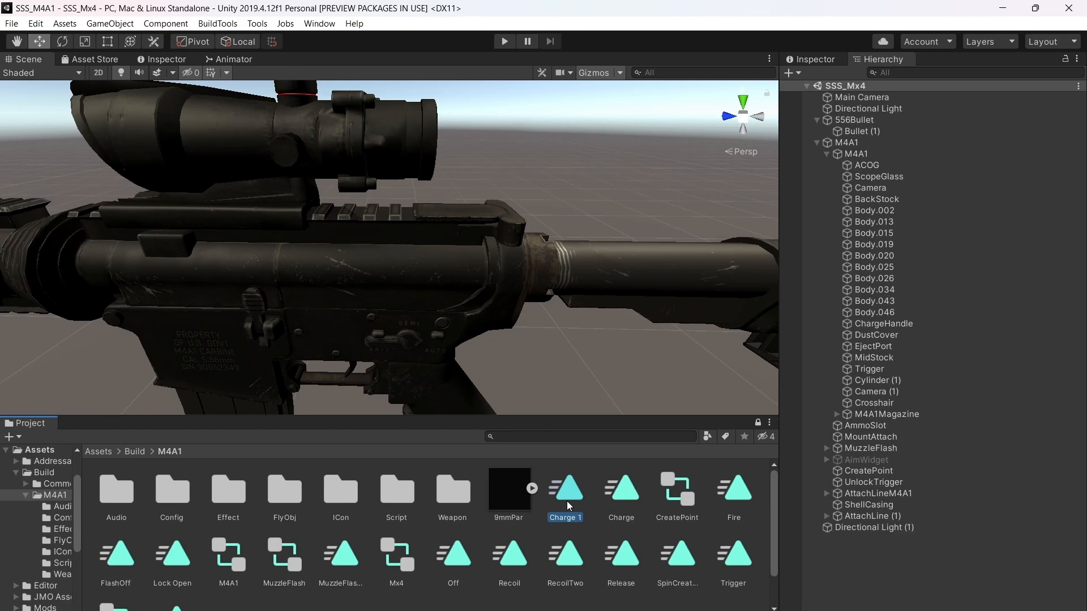
right_click(566, 501)
left_click(614, 186)
Assign the new Charge 2 clip as the motion of the Charge 2 state in the M4A1 animator controller
scroll(536, 523, "down", 2)
double_click(215, 524)
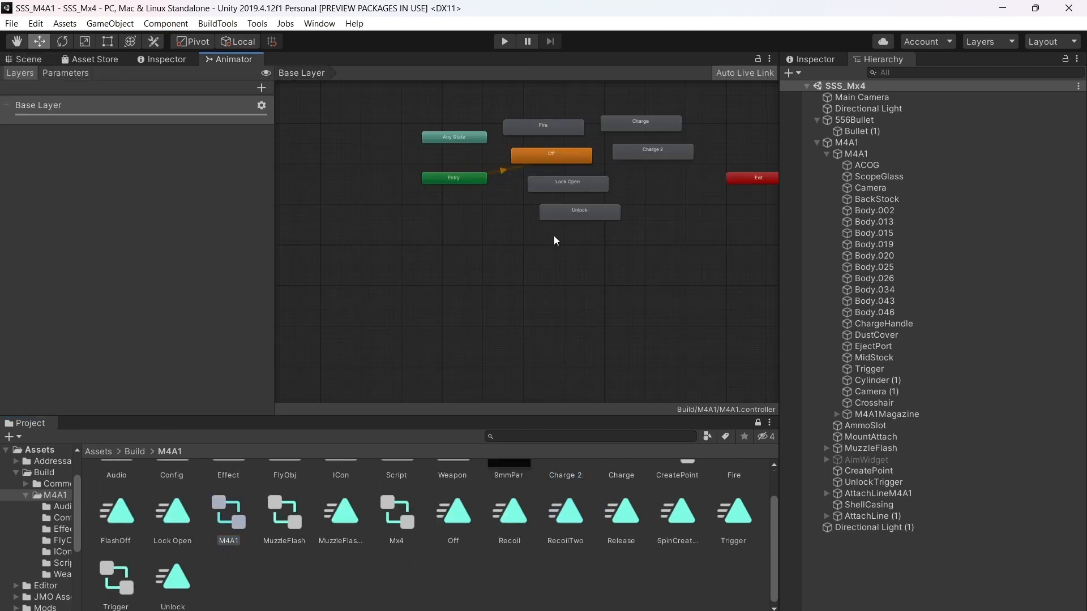
left_click(673, 154)
left_click(815, 59)
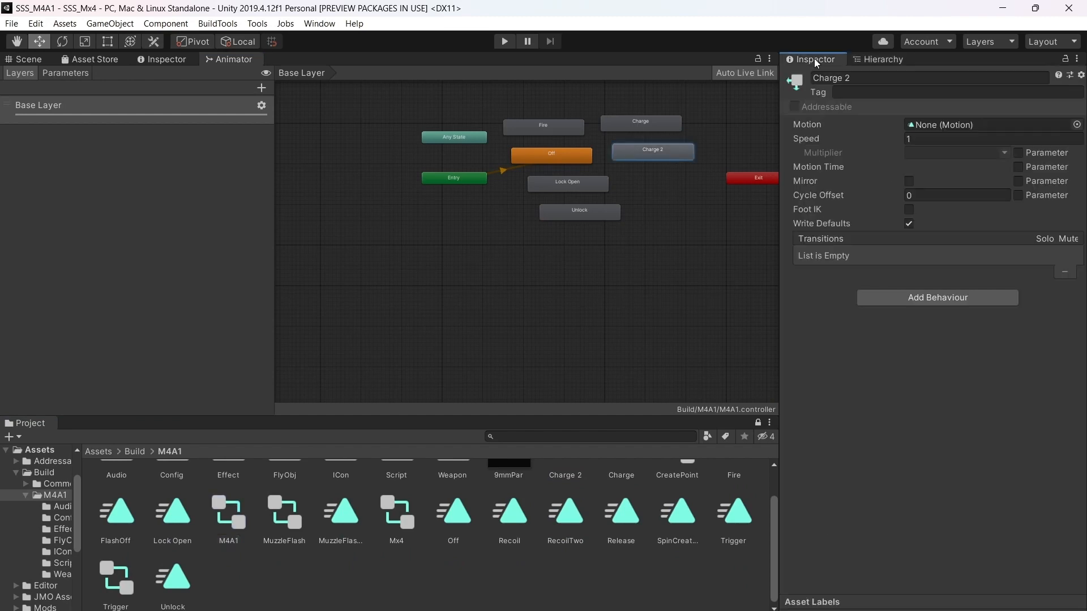
scroll(599, 527, "up", 2)
left_click_drag(731, 361, 985, 125)
Open the Charge 2 clip on the inner M4A1 object and preview its animation on the rifle
left_click(32, 61)
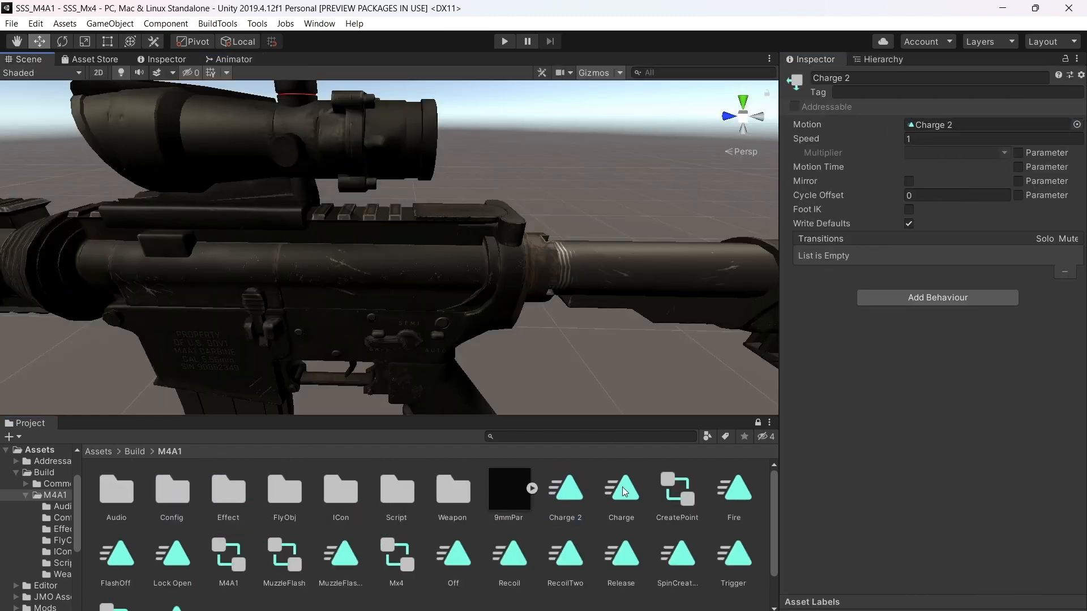
double_click(569, 490)
left_click(877, 60)
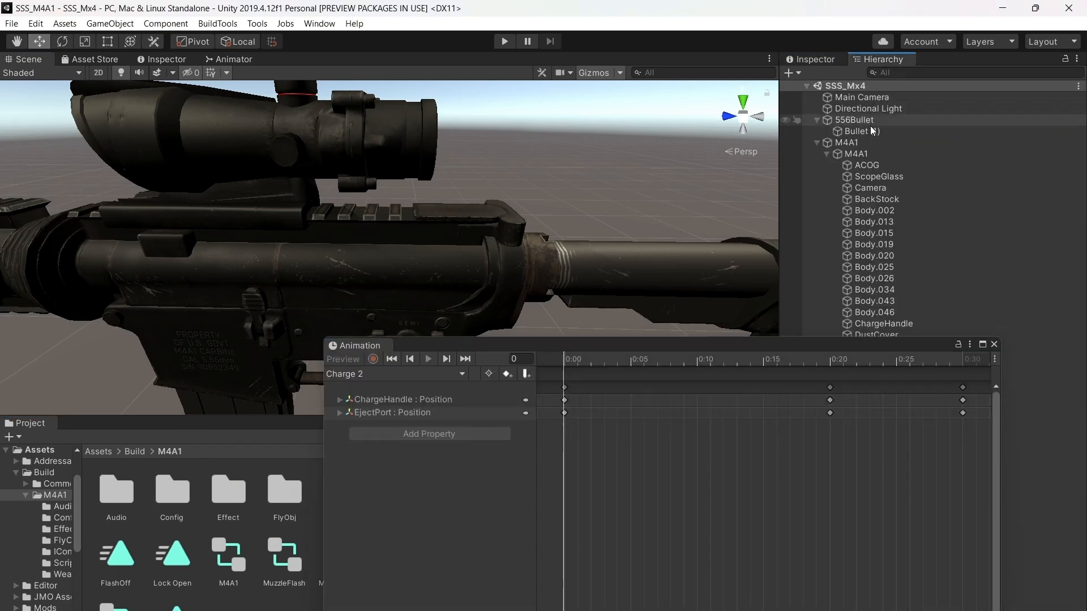
left_click(856, 154)
left_click(355, 374)
left_click(365, 404)
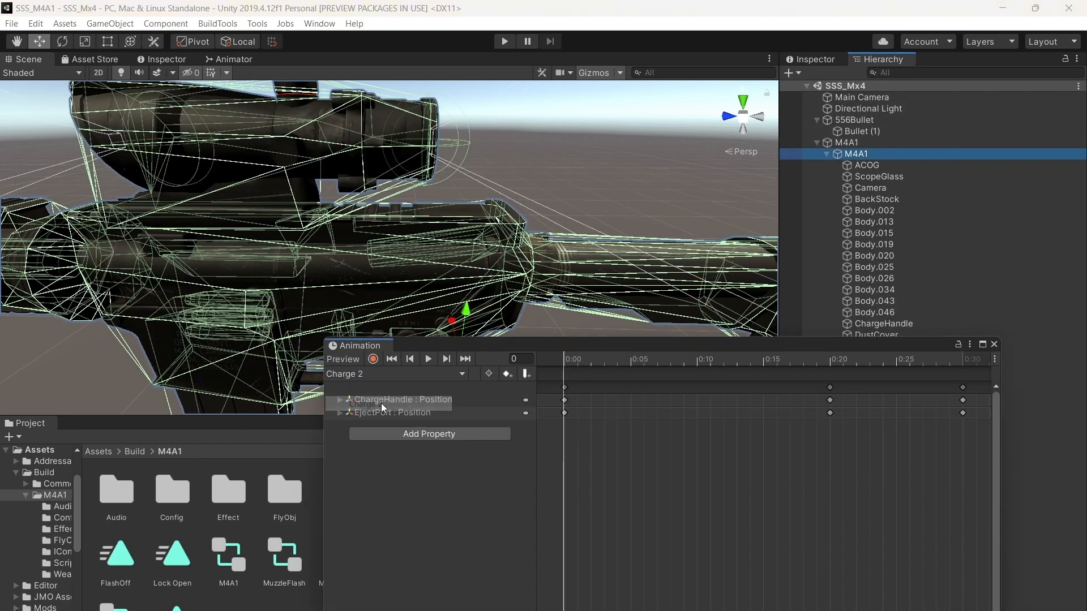
left_click(428, 362)
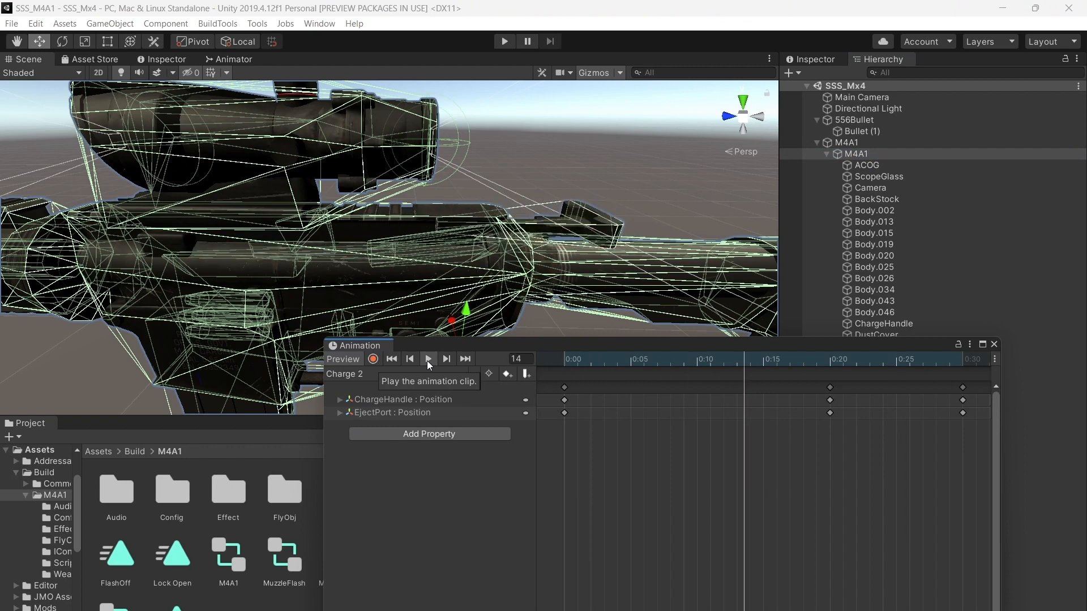
left_click(564, 361)
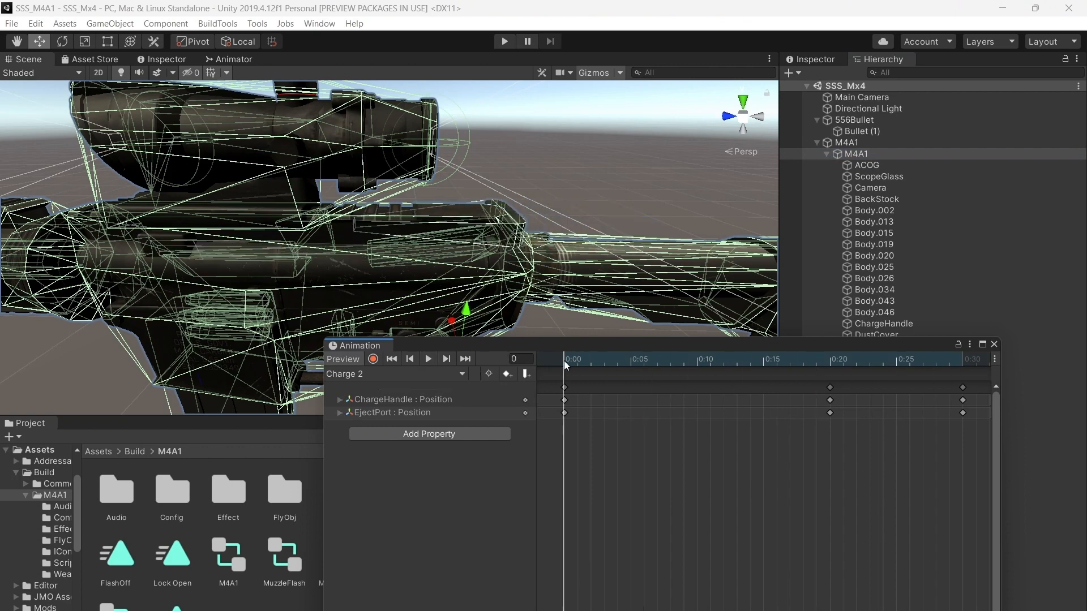
right_click_drag(569, 235, 546, 154)
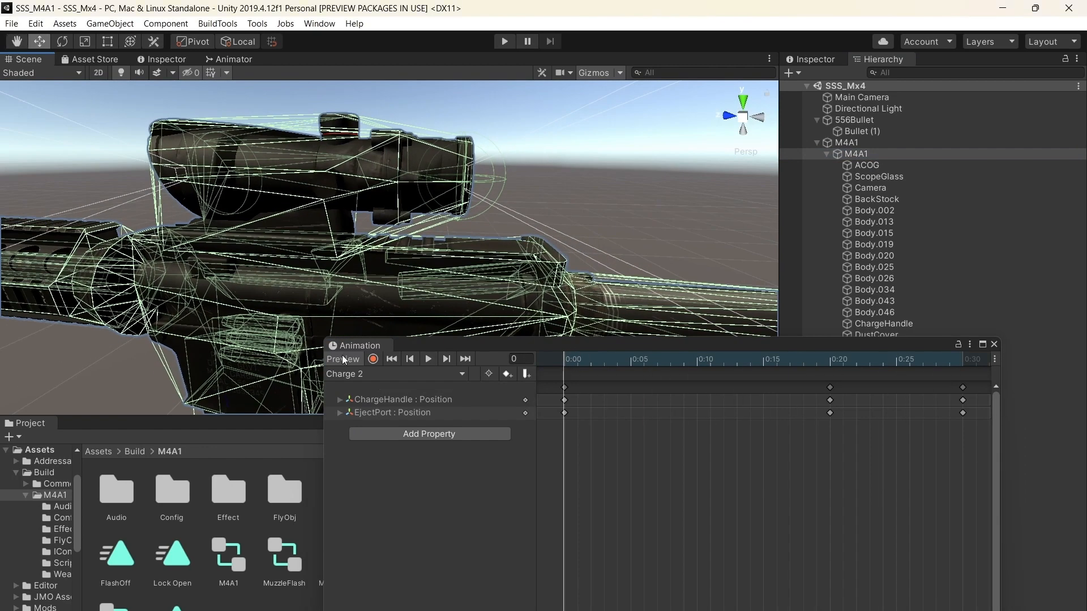
Switch to the Fire clip and remove its EjectPort and missing Slide position properties
left_click(362, 375)
left_click(391, 419)
scroll(406, 266, "up", 5)
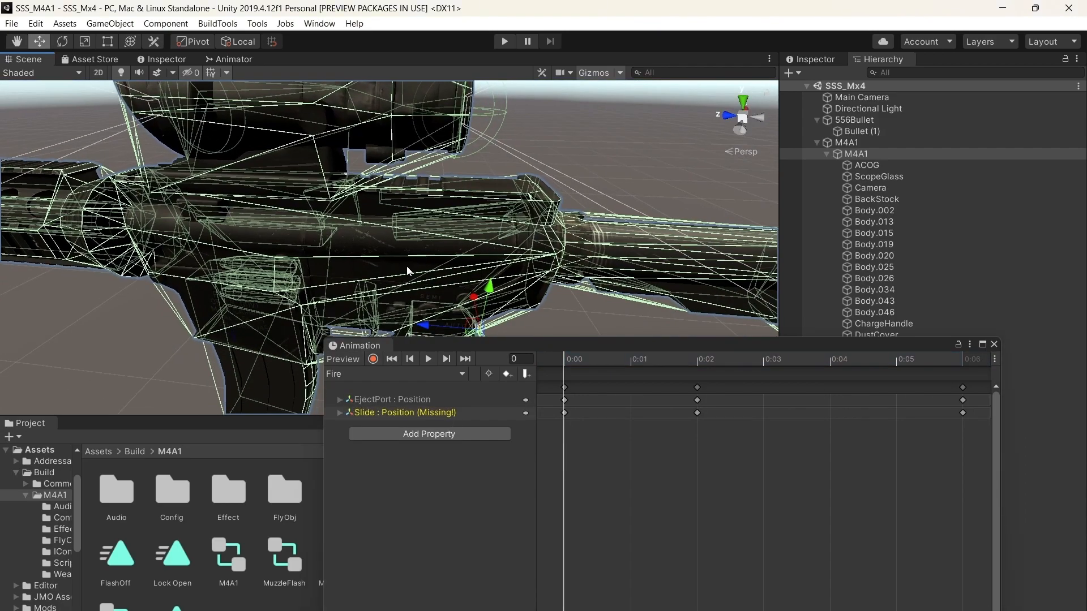
key("Left")
key("Left")
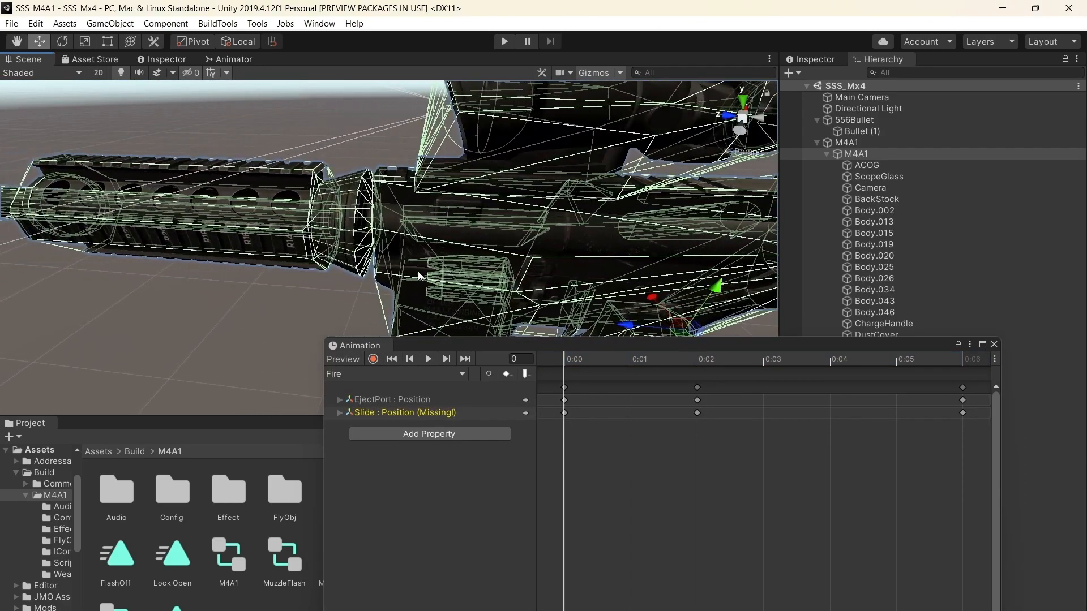
right_click_drag(417, 271, 456, 308)
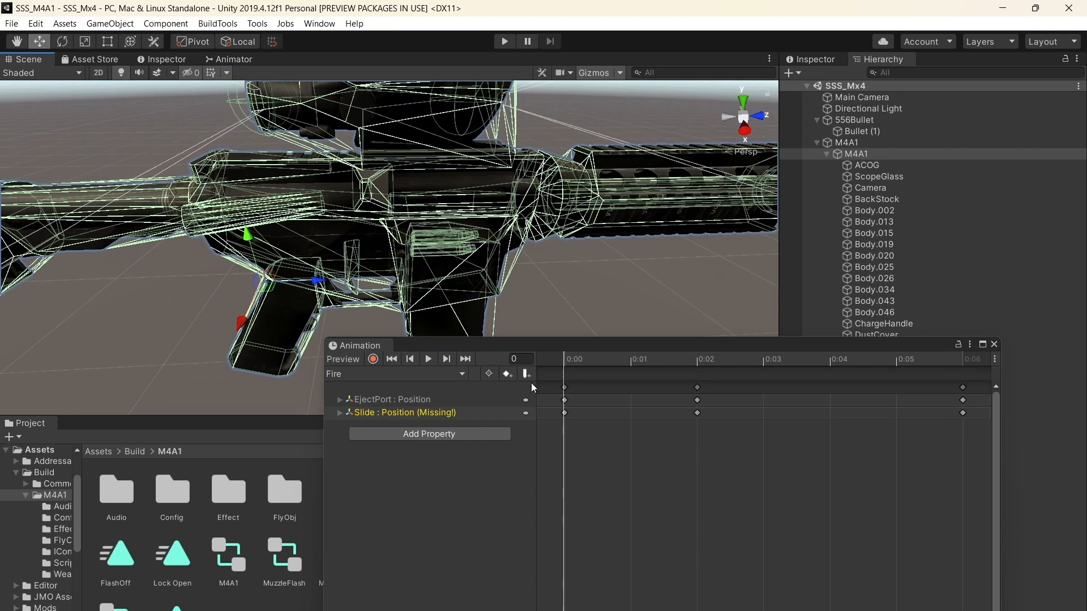
left_click(526, 414)
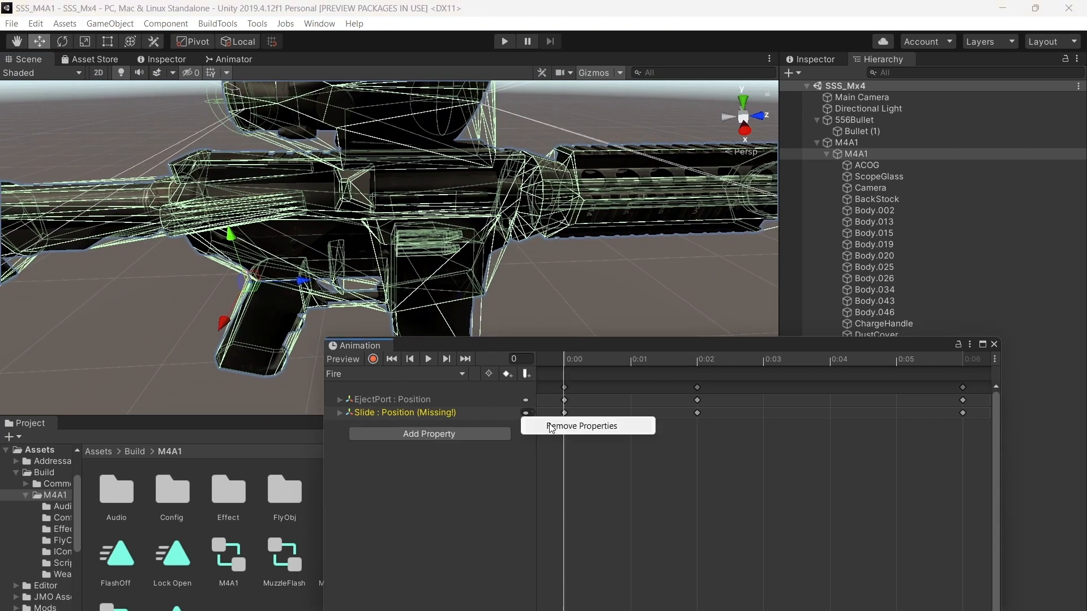
left_click(549, 426)
left_click(526, 401)
left_click(583, 414)
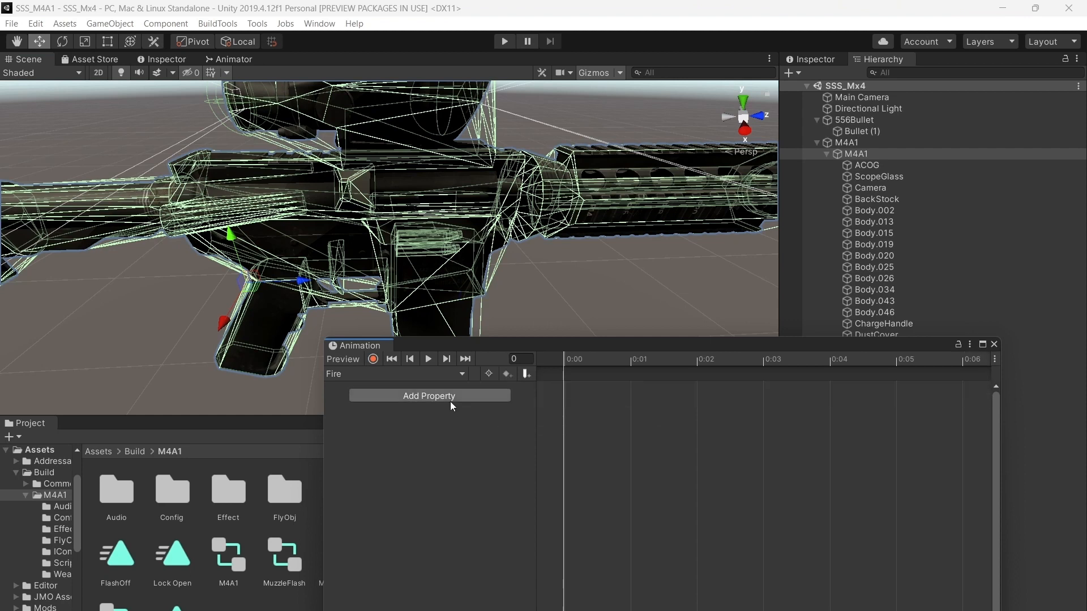
Add the EjectPort Transform Position property to the Fire clip
left_click(451, 396)
scroll(558, 481, "down", 3)
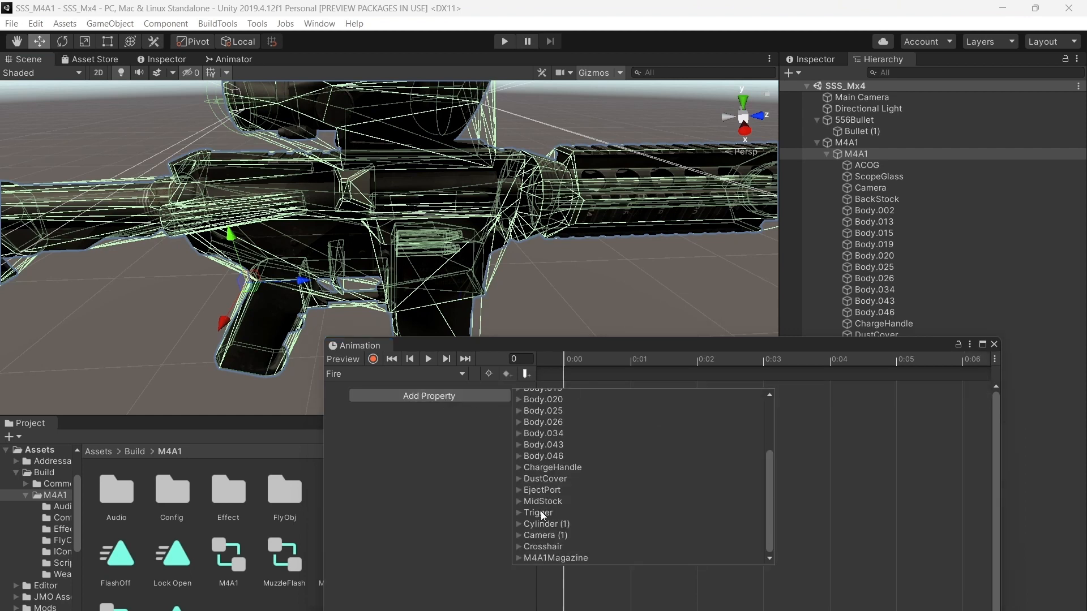
left_click(519, 490)
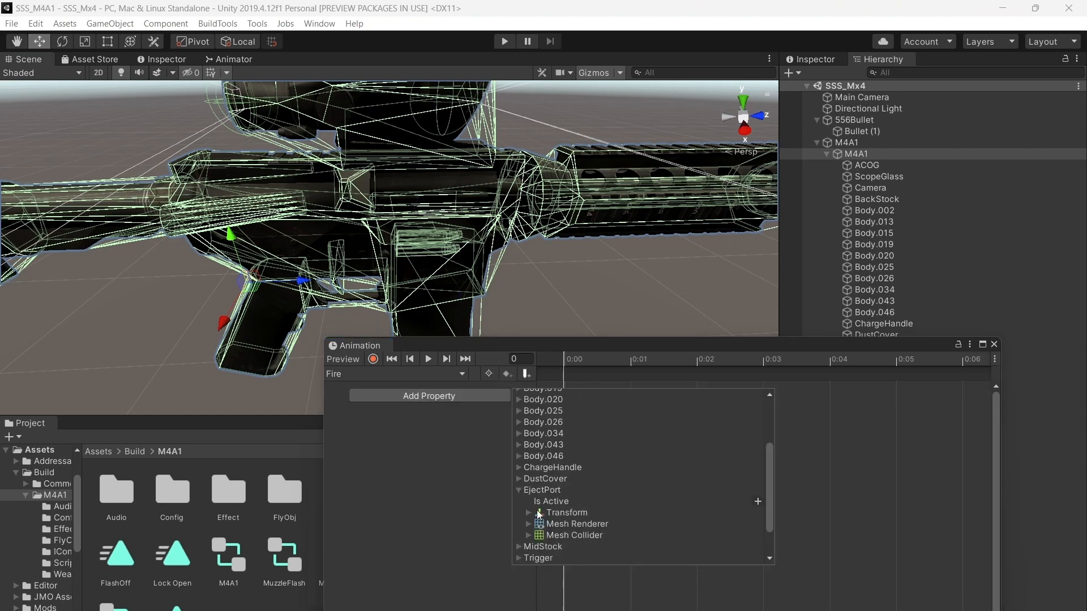
left_click(540, 514)
left_click(758, 524)
Select EjectPort and shorten the Fire clip by moving its end keyframe to 0:10
right_click_drag(497, 317, 497, 284)
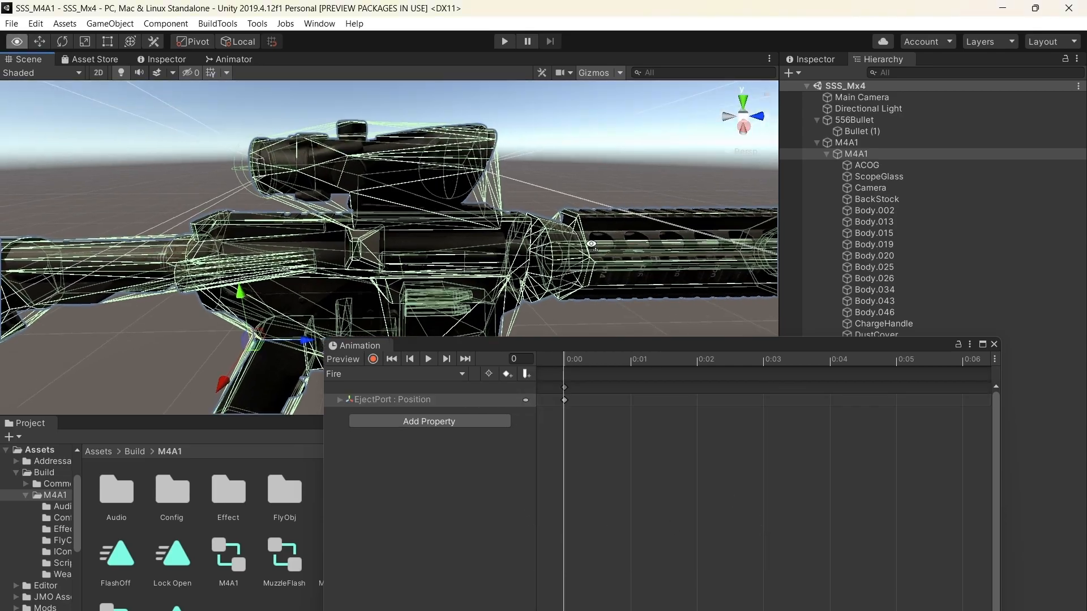
scroll(497, 284, "up", 4)
right_click_drag(419, 272, 570, 314)
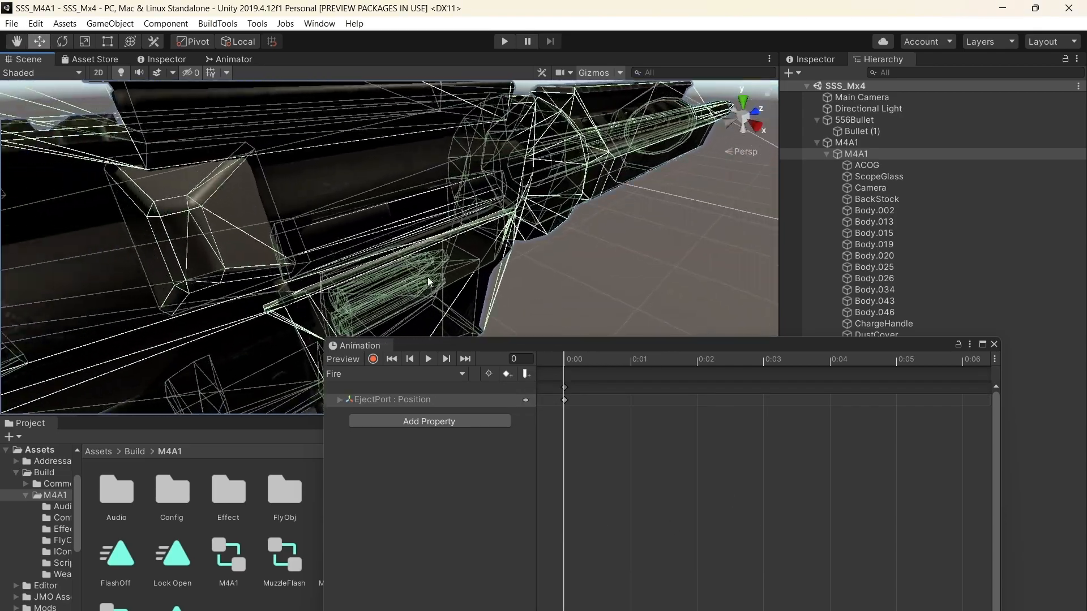
right_click_drag(427, 277, 640, 263)
right_click_drag(541, 265, 394, 372)
left_click(409, 399)
right_click_drag(595, 209, 482, 359)
key("s")
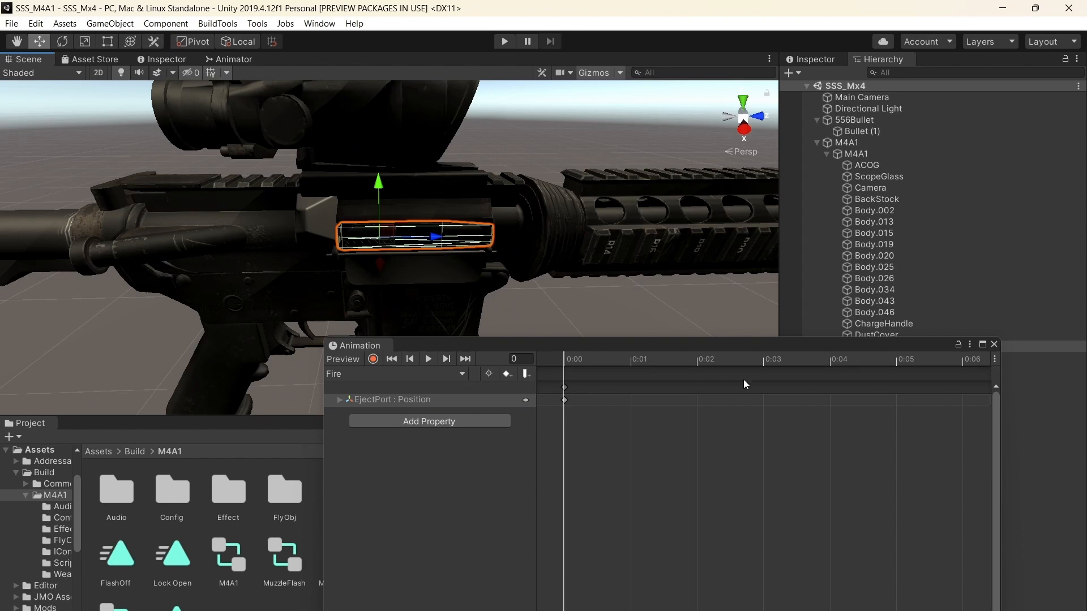
scroll(742, 436, "down", 5)
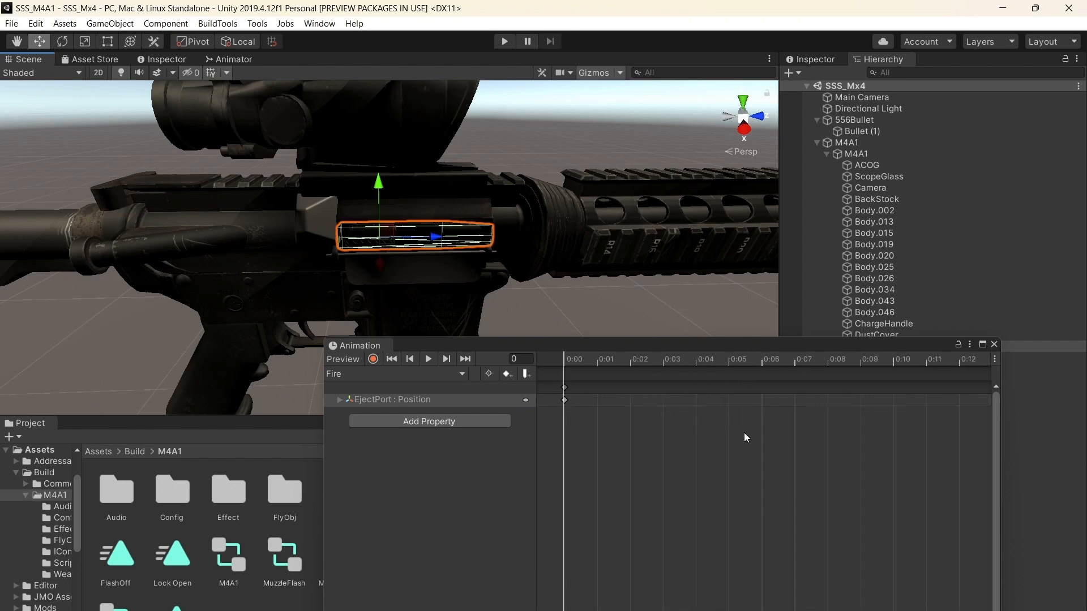
scroll(751, 431, "down", 6)
scroll(750, 421, "down", 4)
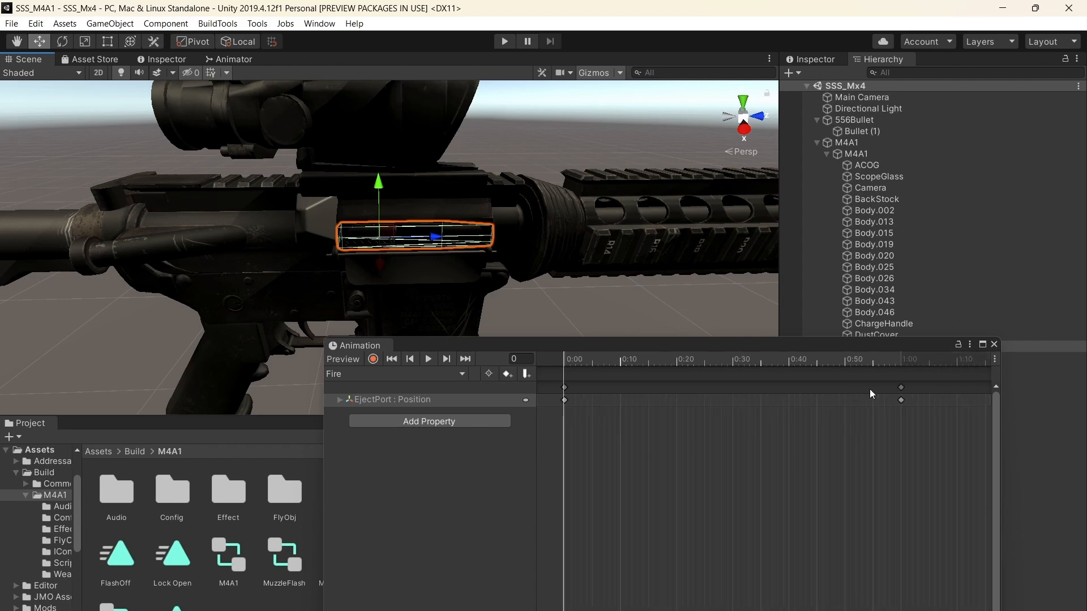
left_click_drag(900, 386, 593, 376)
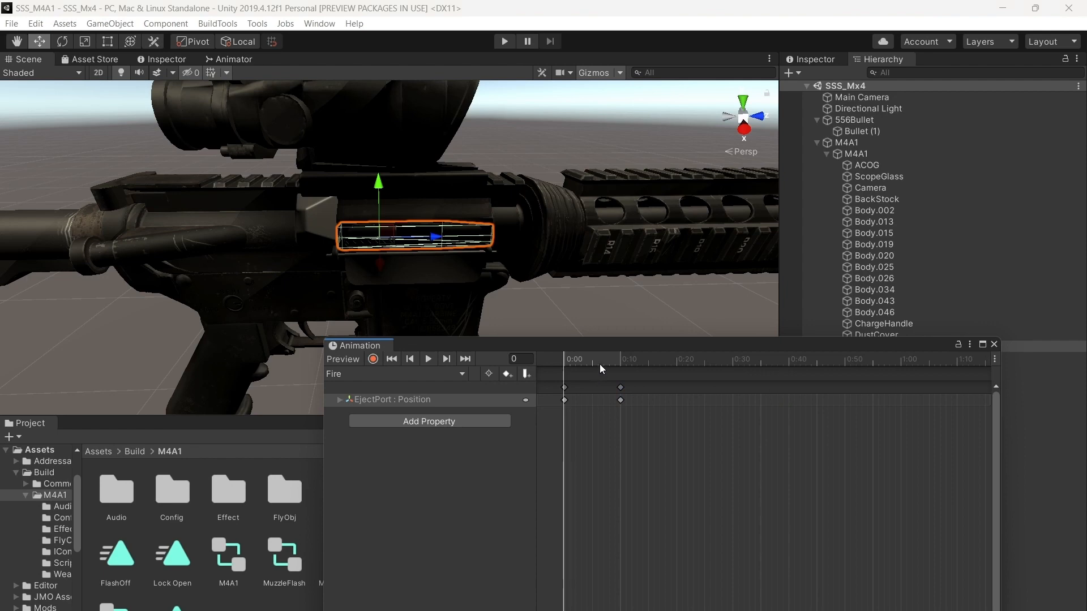
Add a keyframe at frame 4 of the Fire clip and record EjectPort slid back toward the stock
left_click(600, 365)
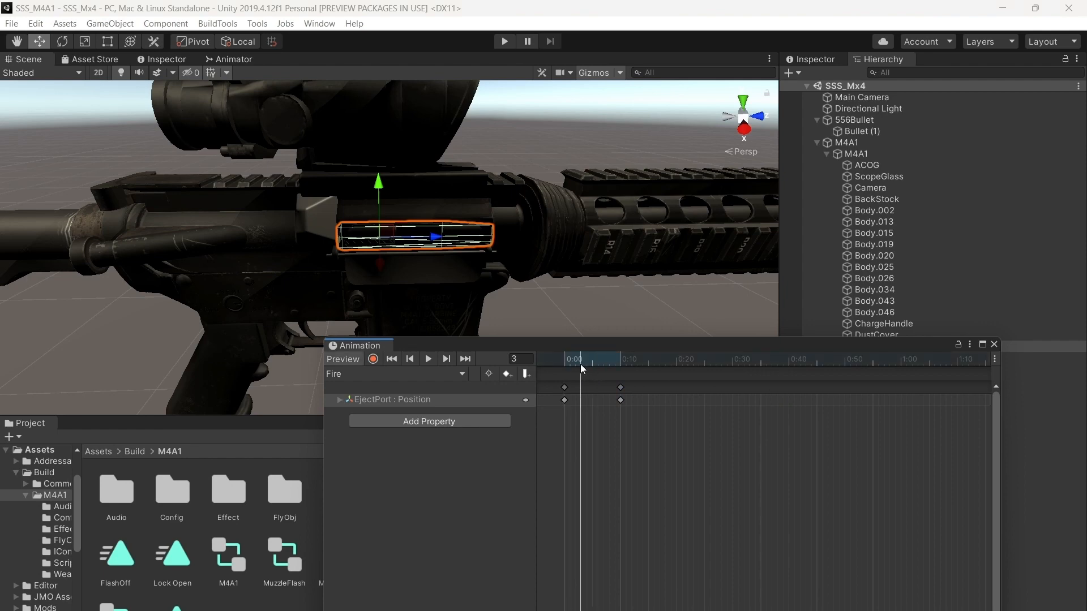
left_click_drag(582, 365, 586, 365)
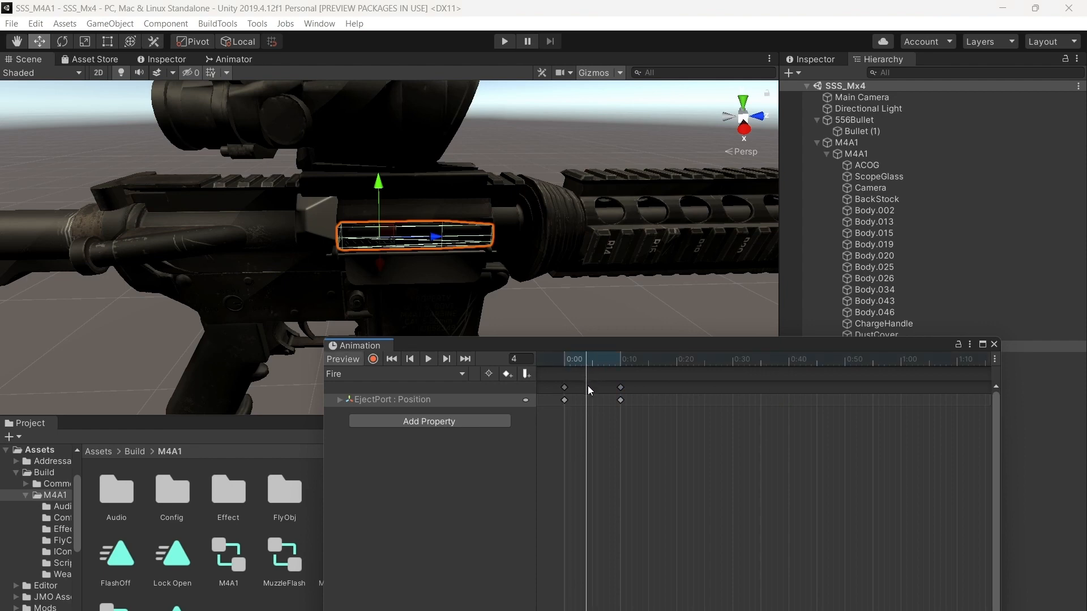
double_click(586, 389)
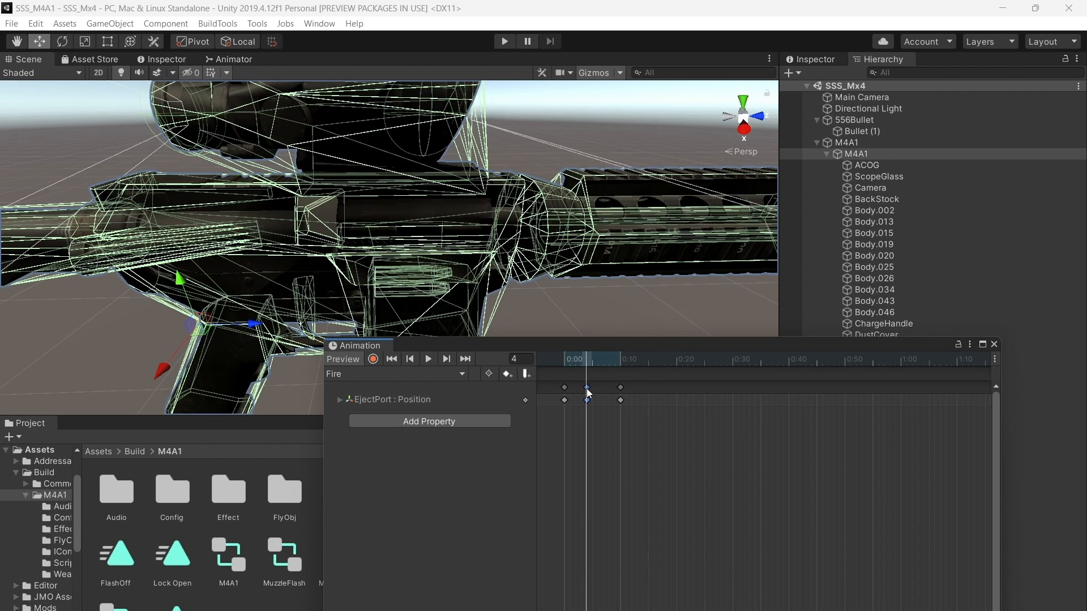
left_click(373, 358)
left_click(405, 400)
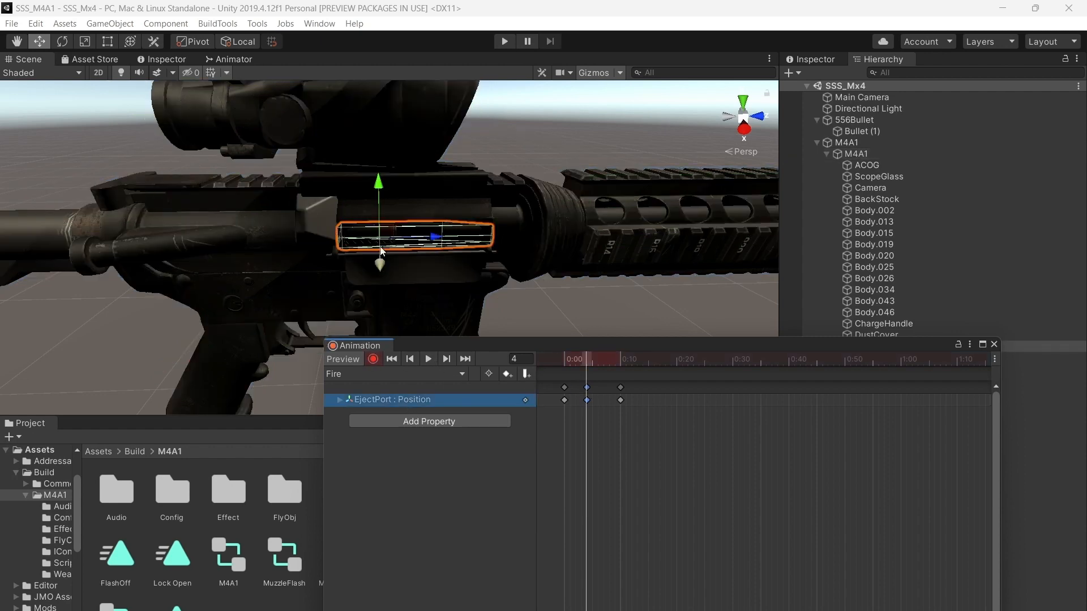
left_click_drag(432, 239, 317, 247)
left_click(373, 359)
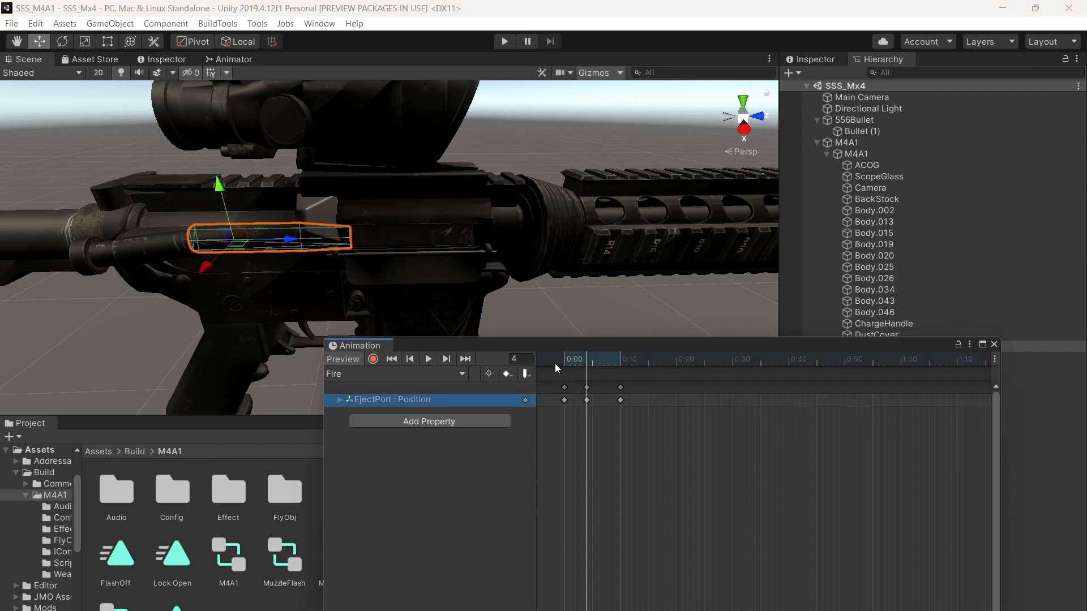
Scrub and play the Fire clip to check the EjectPort's back-and-forth motion on the rifle
left_click(564, 360)
left_click_drag(564, 360, 615, 362)
left_click(428, 359)
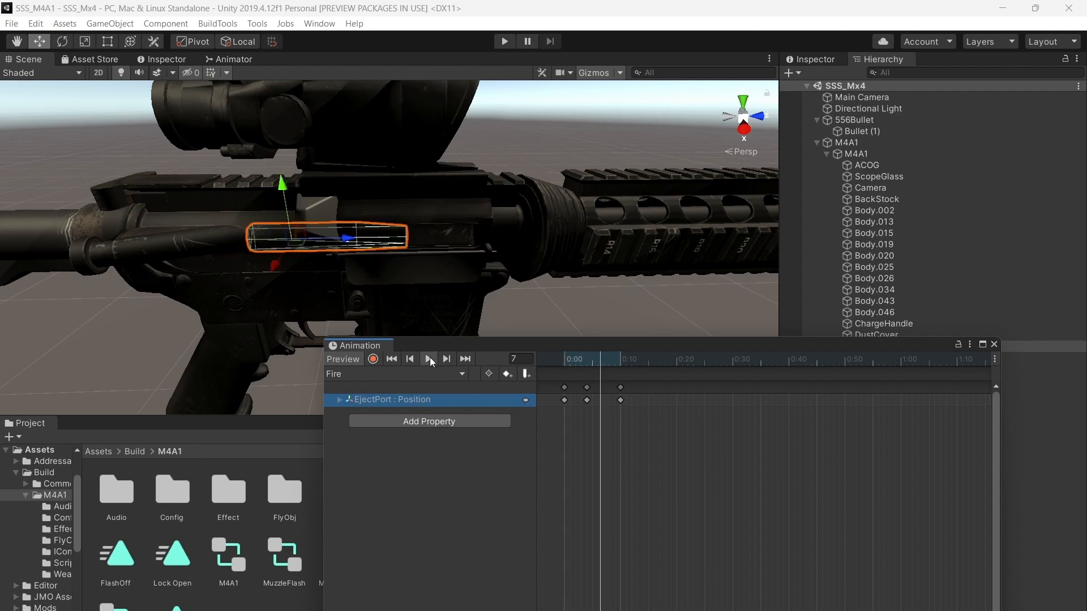
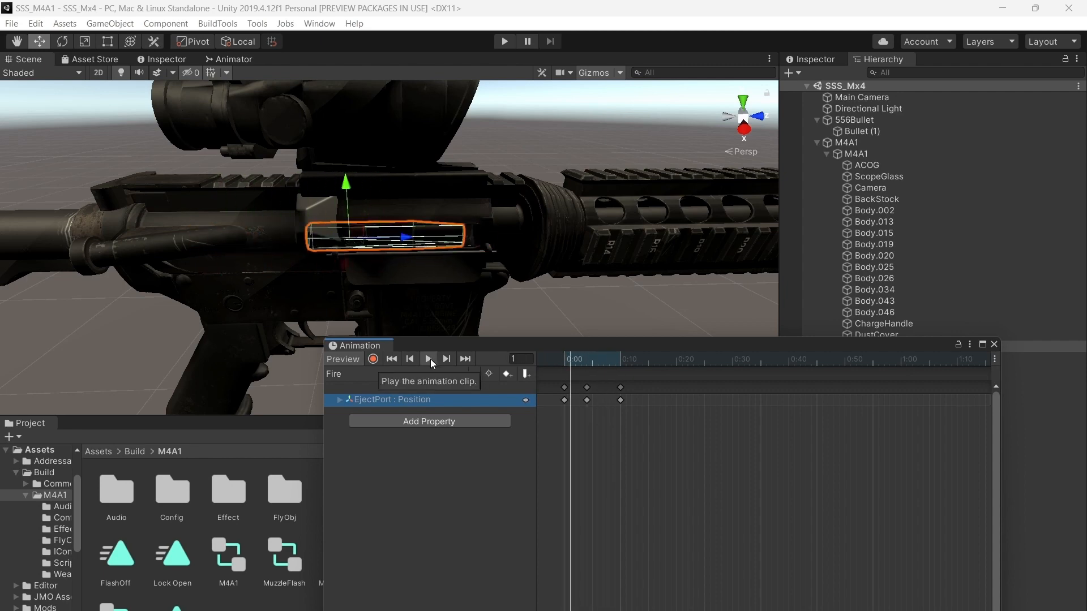
left_click(432, 359)
right_click_drag(557, 213, 750, 153)
key("f")
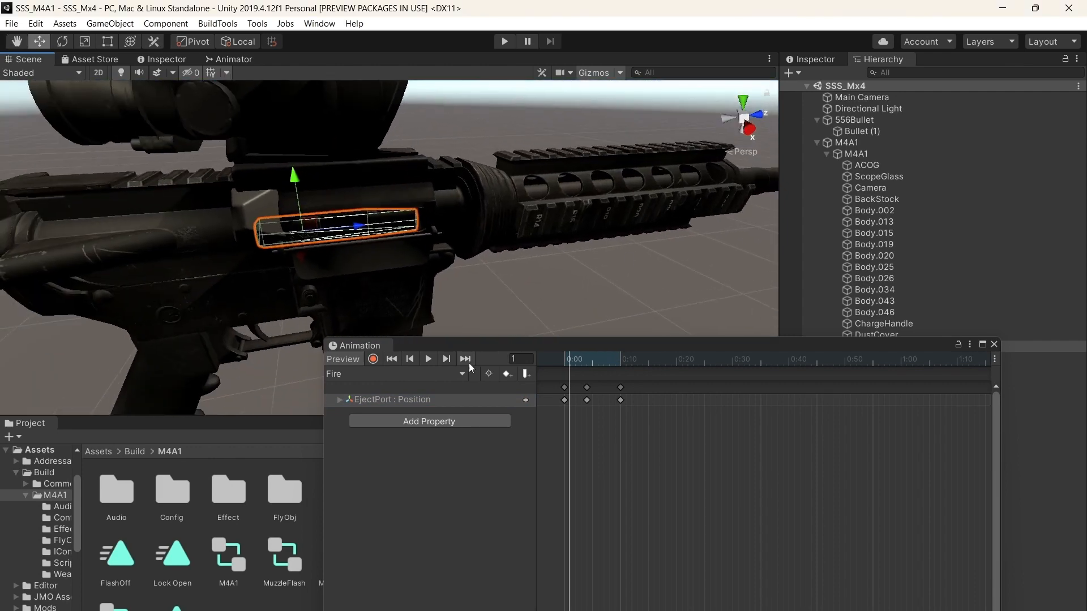
Switch to the Lock Open clip and remove its missing Slide position and EjectPort position properties
left_click(393, 375)
left_click(365, 436)
right_click_drag(541, 247, 446, 226)
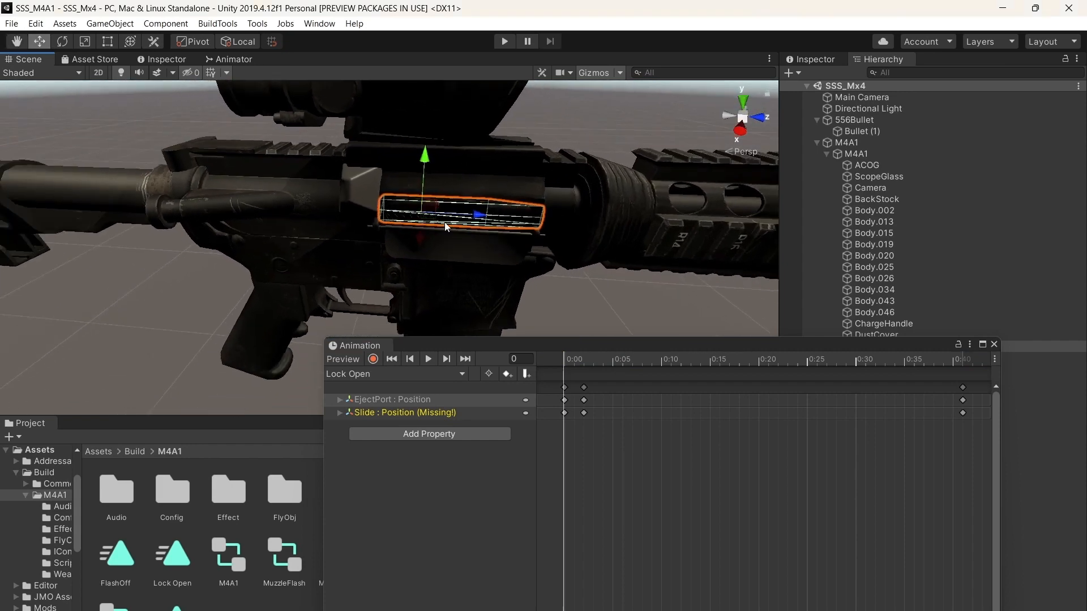
right_click(525, 414)
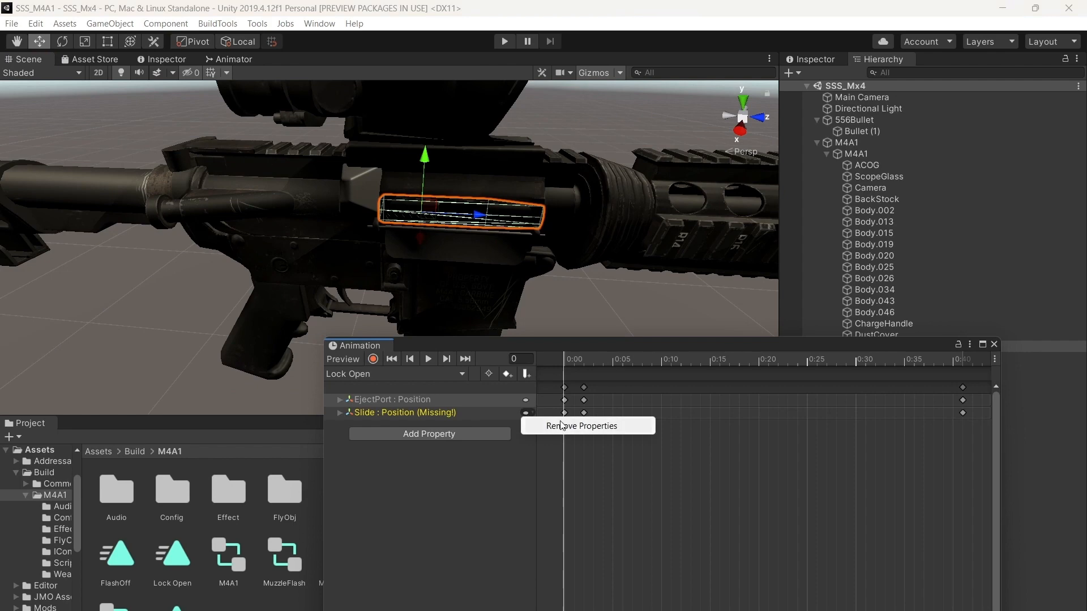
left_click(563, 426)
right_click(527, 403)
left_click(563, 416)
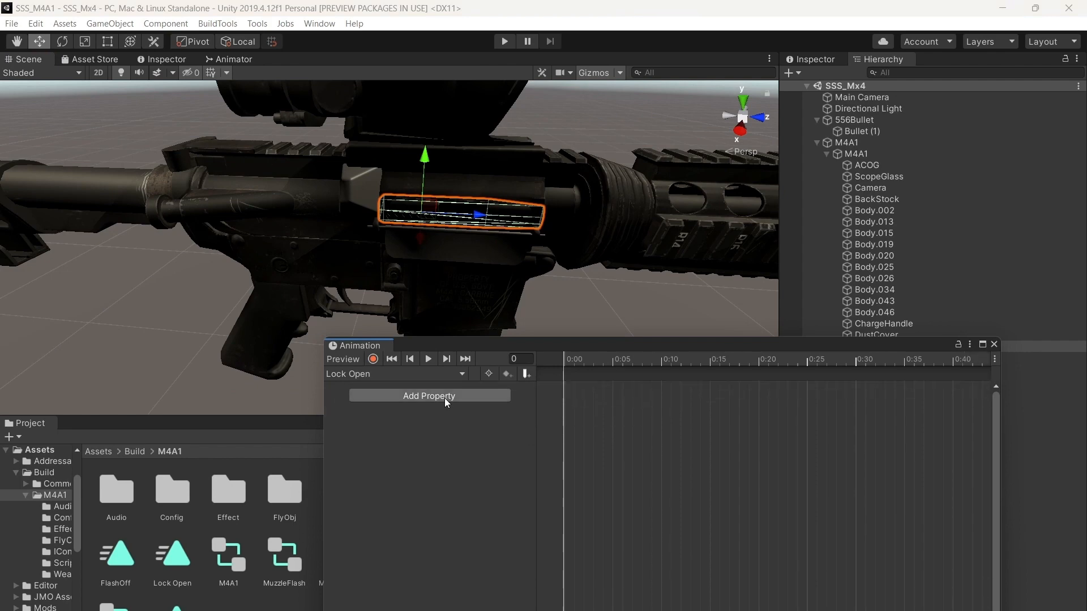
Add the EjectPort Transform Position property to the Lock Open clip
left_click(429, 396)
left_click(577, 247)
mouse_move(577, 243)
right_mouse_down()
mouse_move(570, 255)
mouse_move(583, 240)
right_mouse_up()
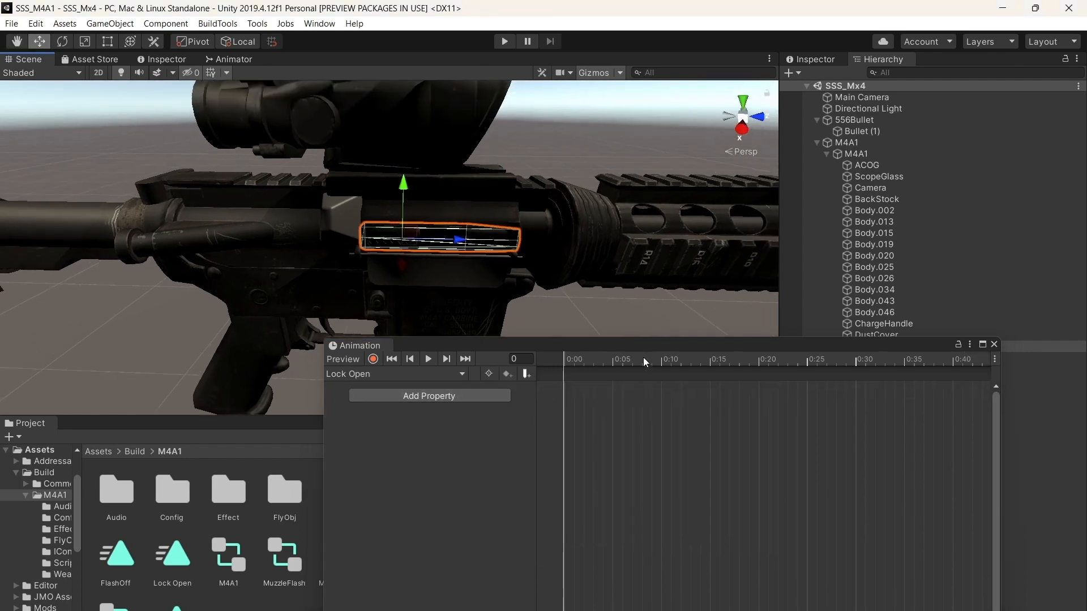
left_click(418, 396)
left_click(417, 396)
scroll(566, 447, "down", 5)
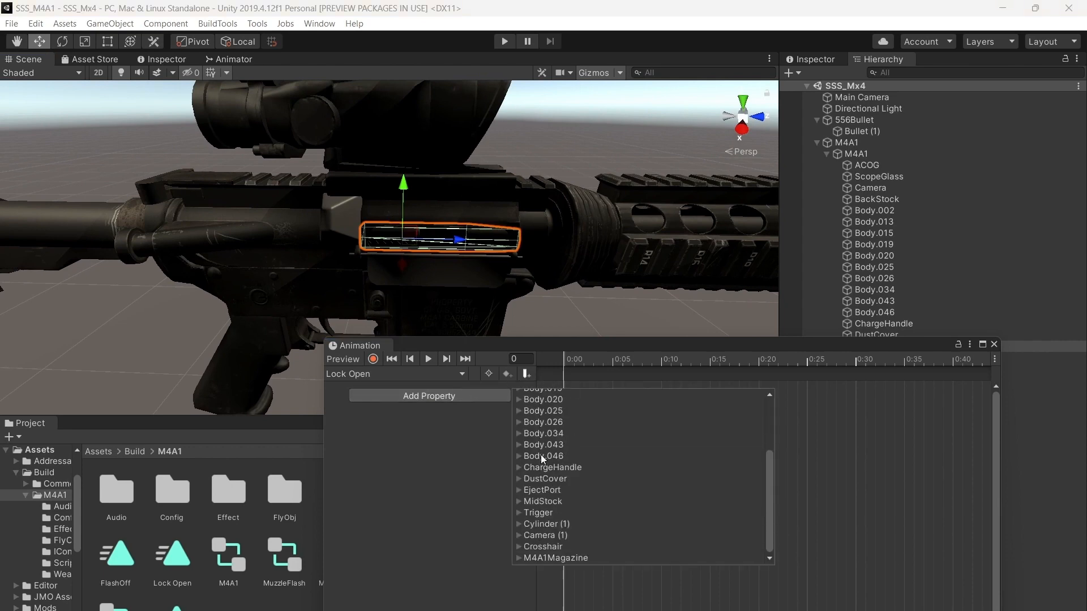
left_click(519, 490)
left_click(529, 514)
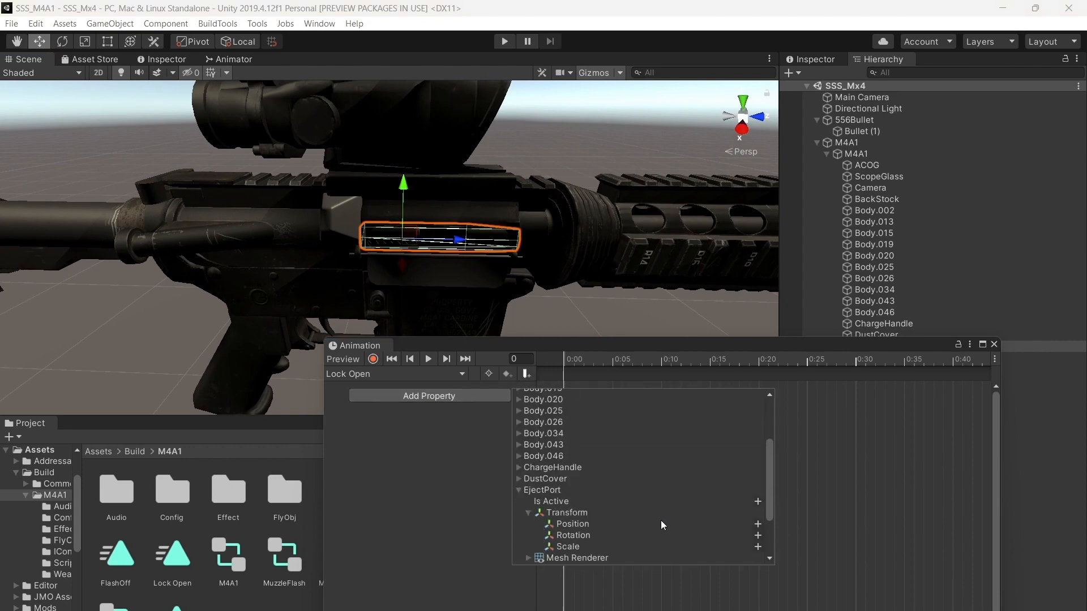
left_click(758, 524)
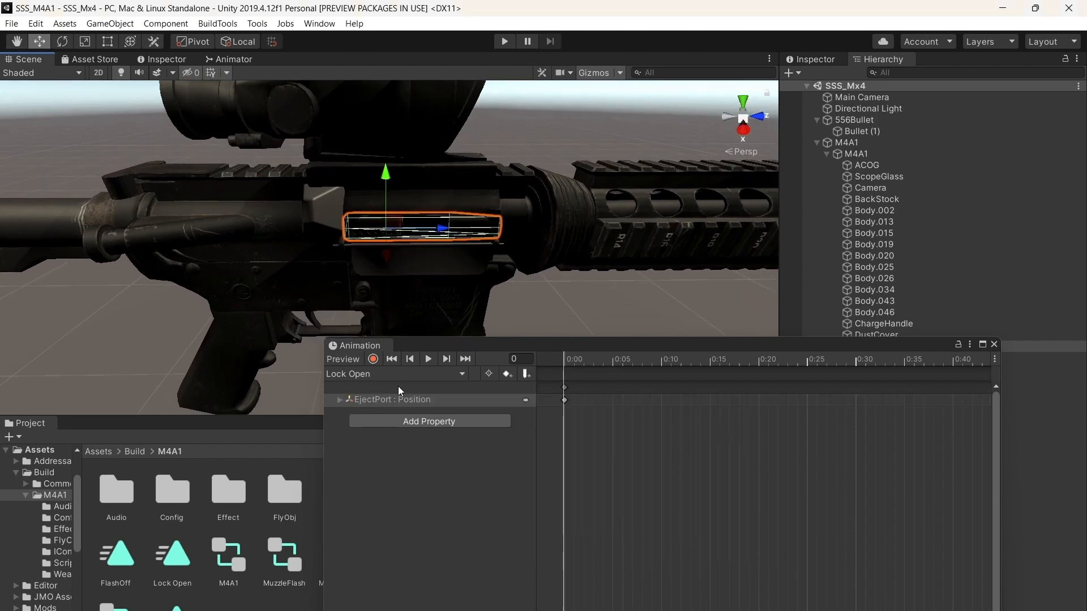
Move the end keyframe of the Lock Open clip to 0:25
left_click(373, 359)
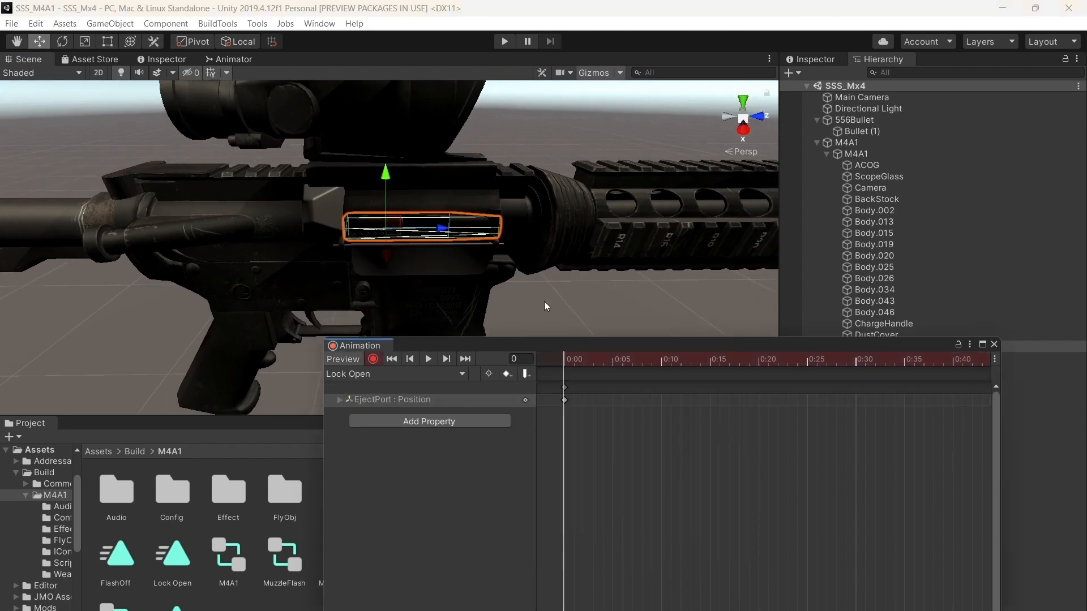
left_click(373, 360)
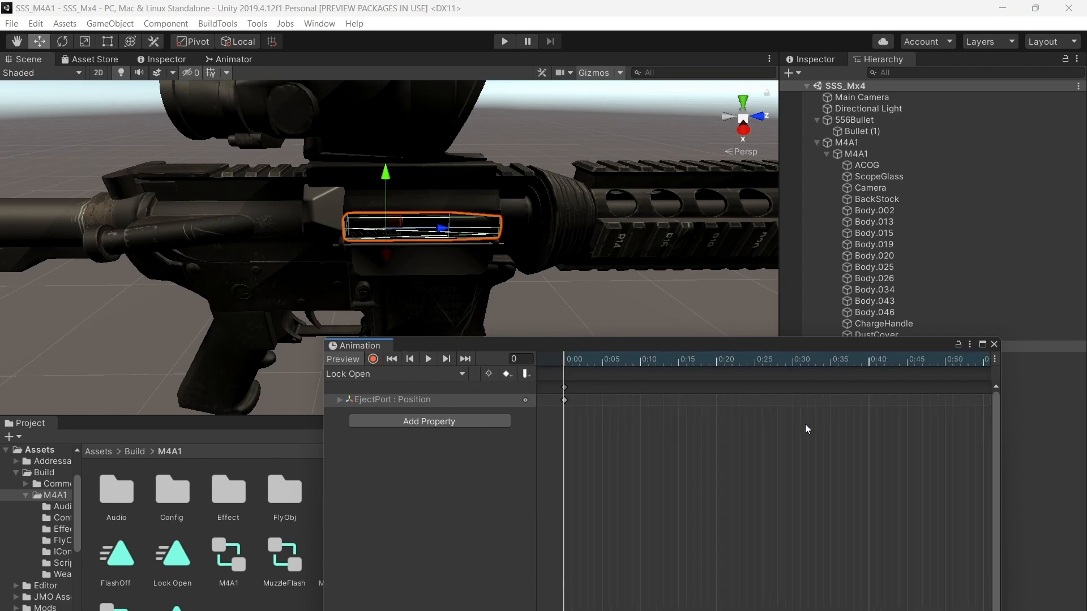
scroll(817, 410, "down", 2)
left_click_drag(938, 390, 627, 383)
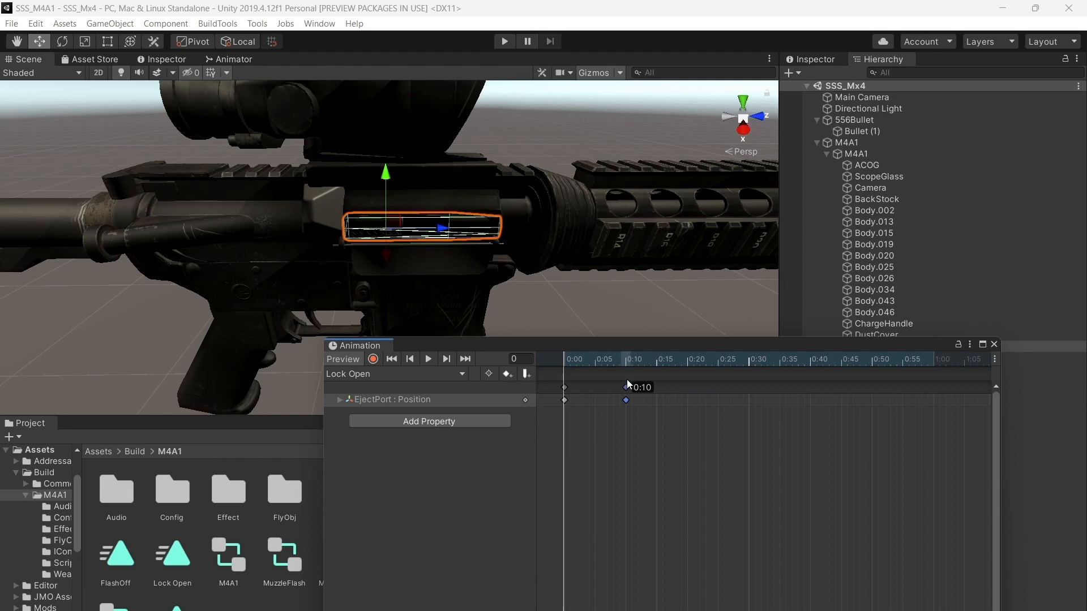
left_click_drag(627, 384, 627, 387)
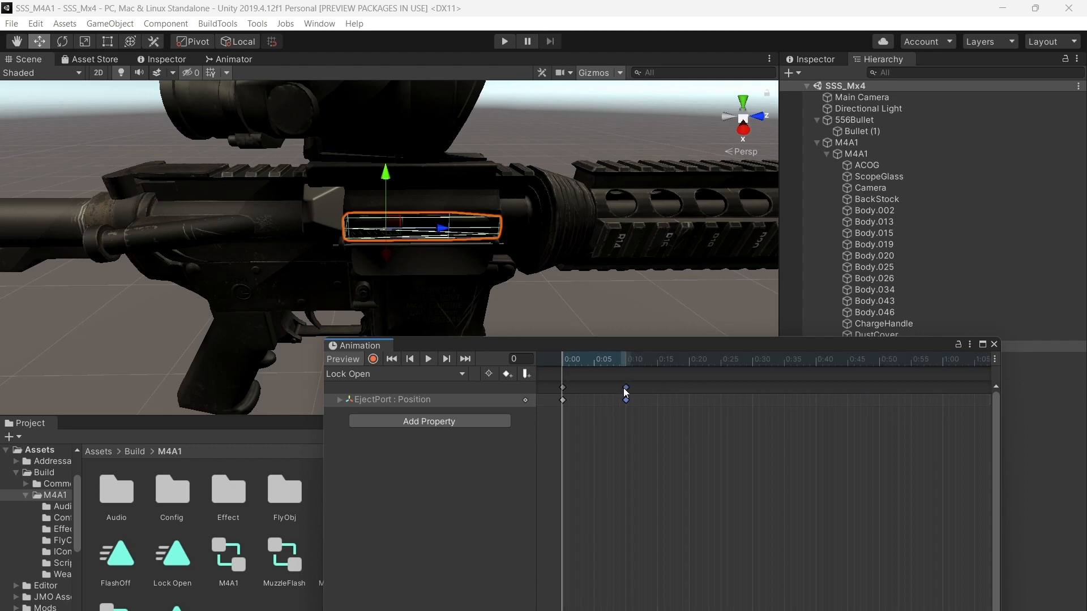
scroll(593, 387, "up", 3)
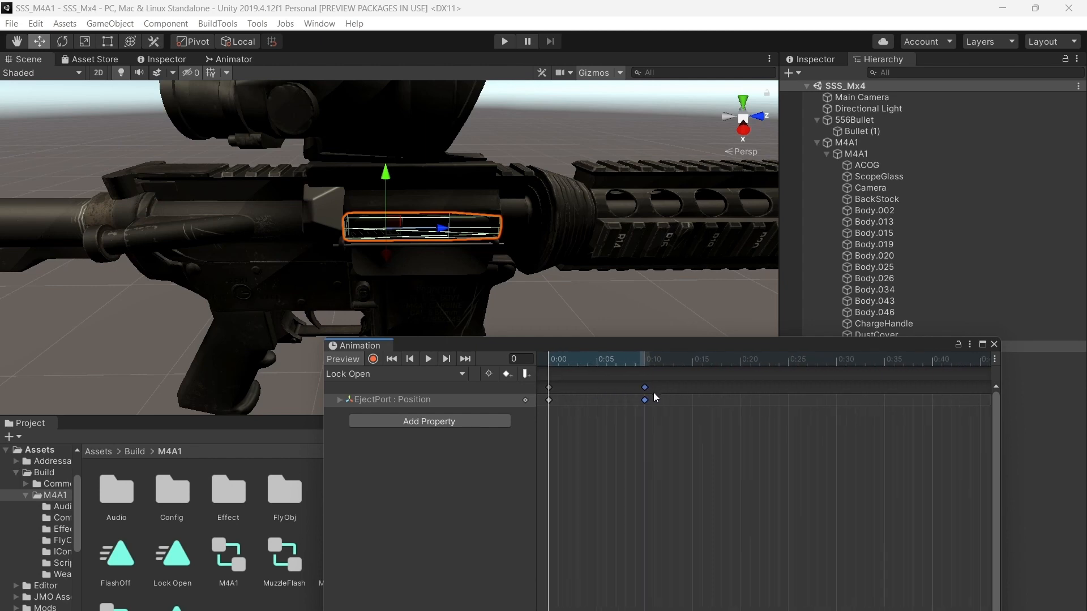
left_click_drag(645, 394, 798, 391)
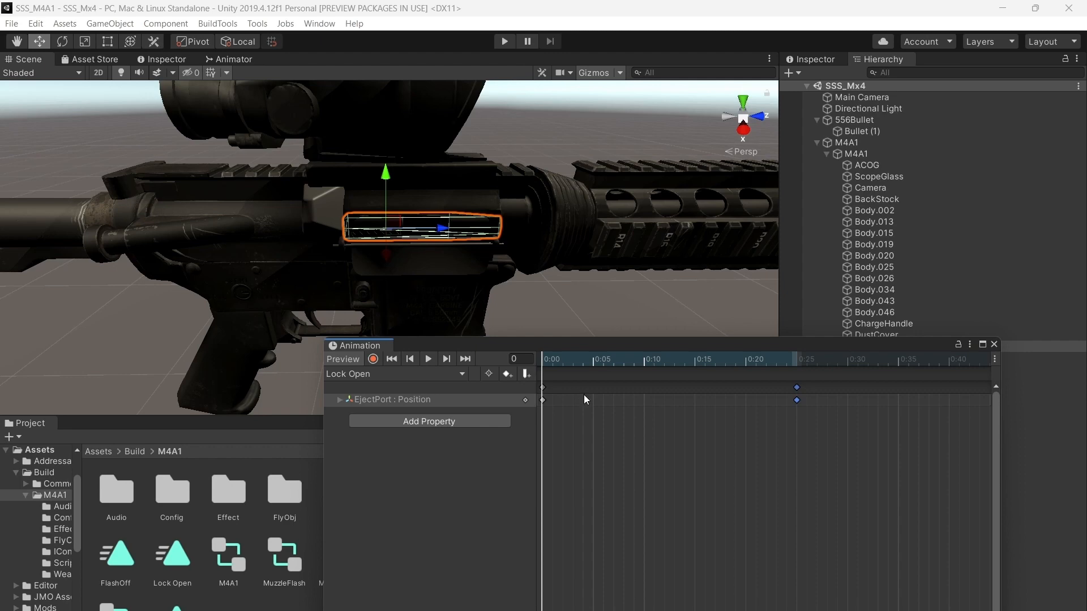
Record EjectPort slid back toward the stock in a new keyframe at frame 4 of Lock Open, and play the clip
double_click(583, 387)
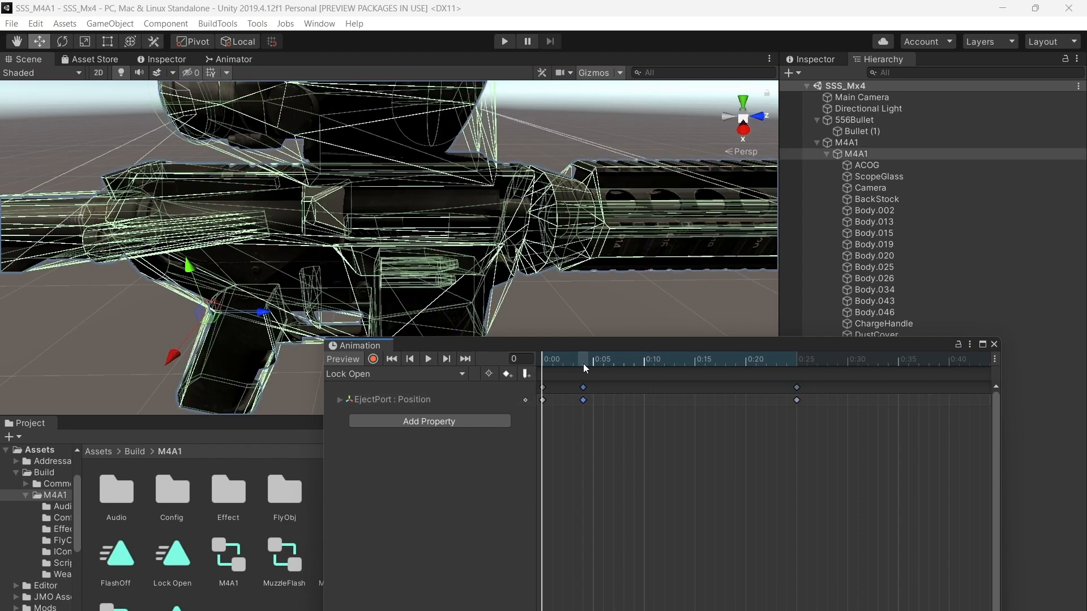
left_click(585, 367)
left_click(373, 359)
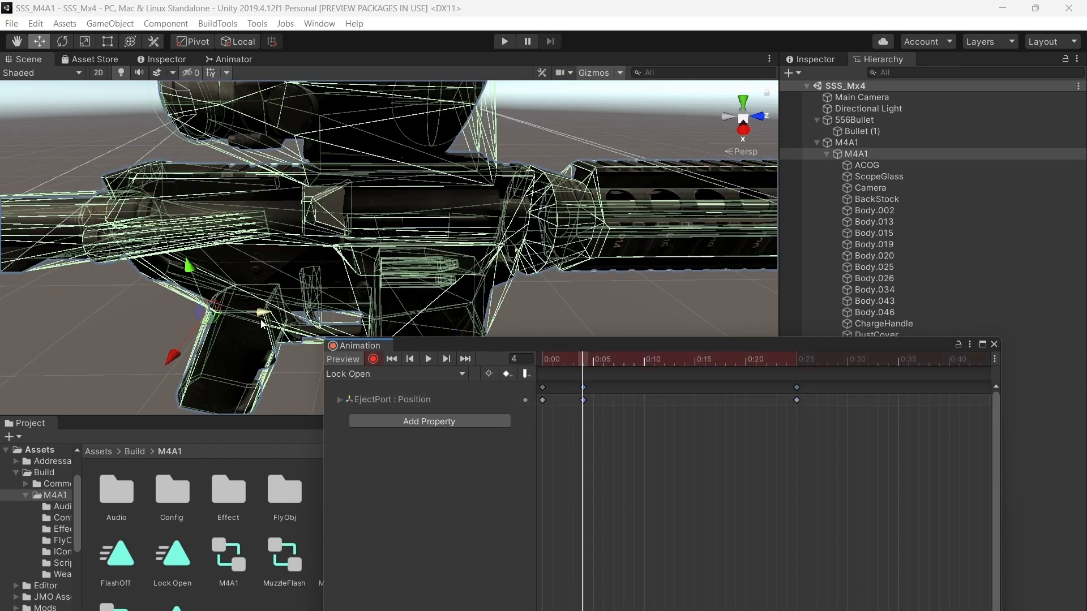
left_click(375, 399)
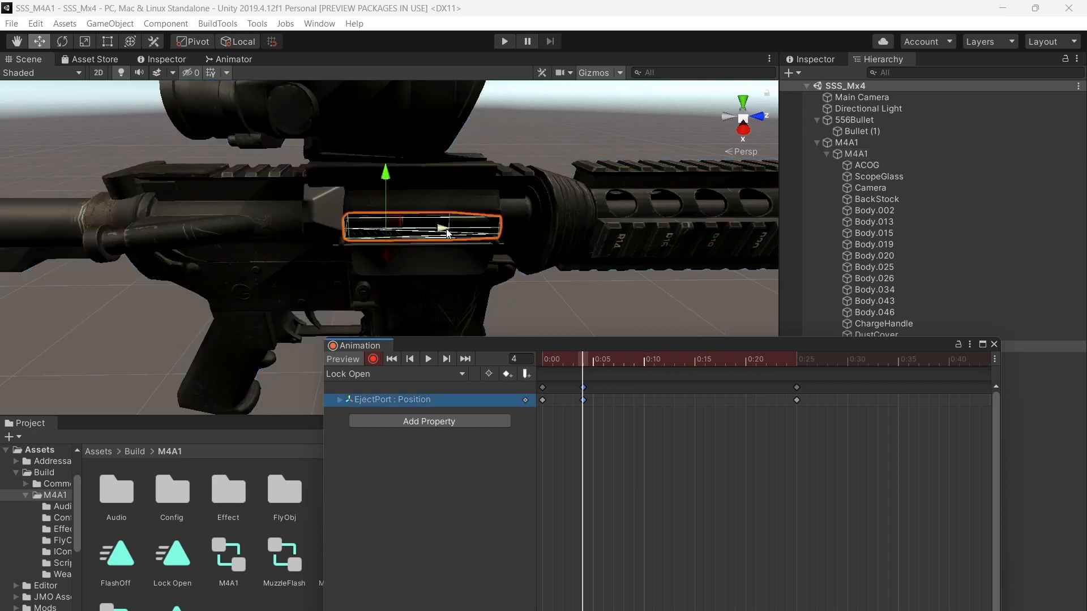
left_click_drag(446, 230, 312, 234)
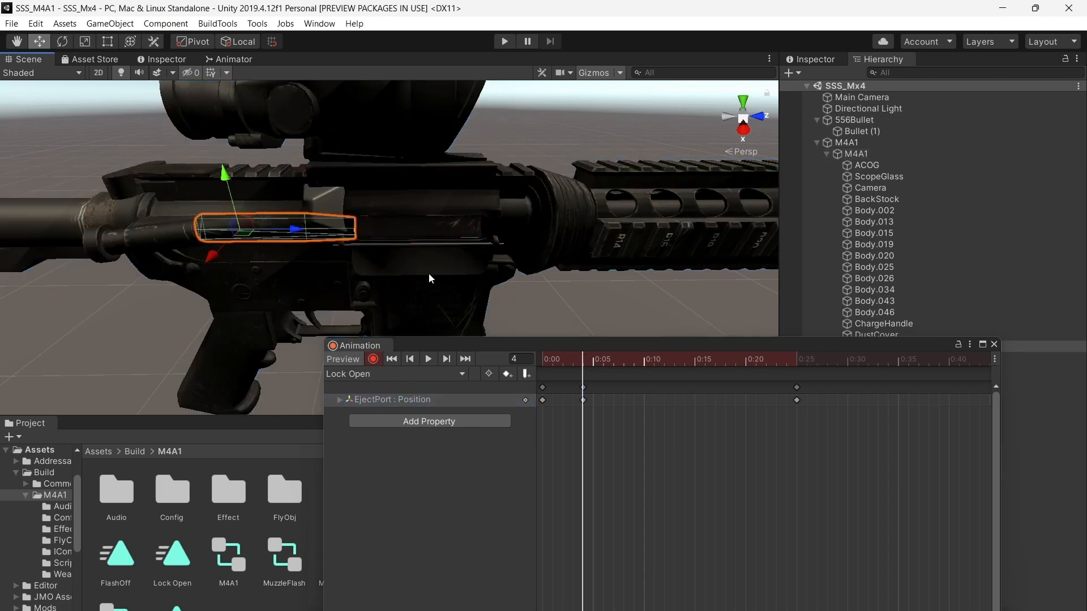
left_click(373, 359)
left_click(542, 361)
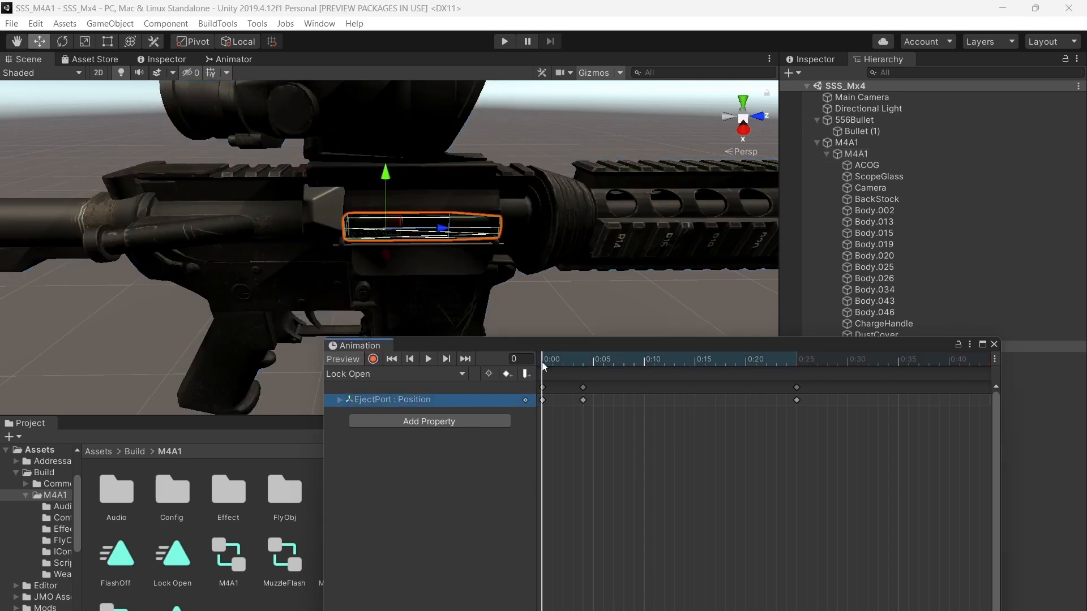
left_click(427, 360)
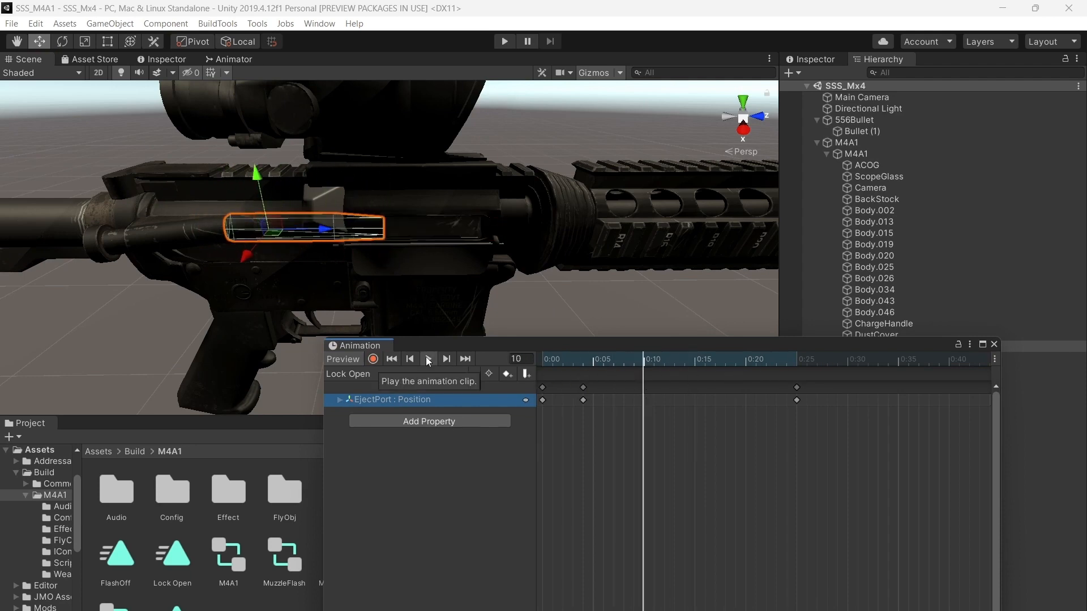
Copy EjectPort's Position.z value from the frame 4 keyframe of Lock Open into the keyframe at frame 25
left_click(427, 360)
left_click(800, 372)
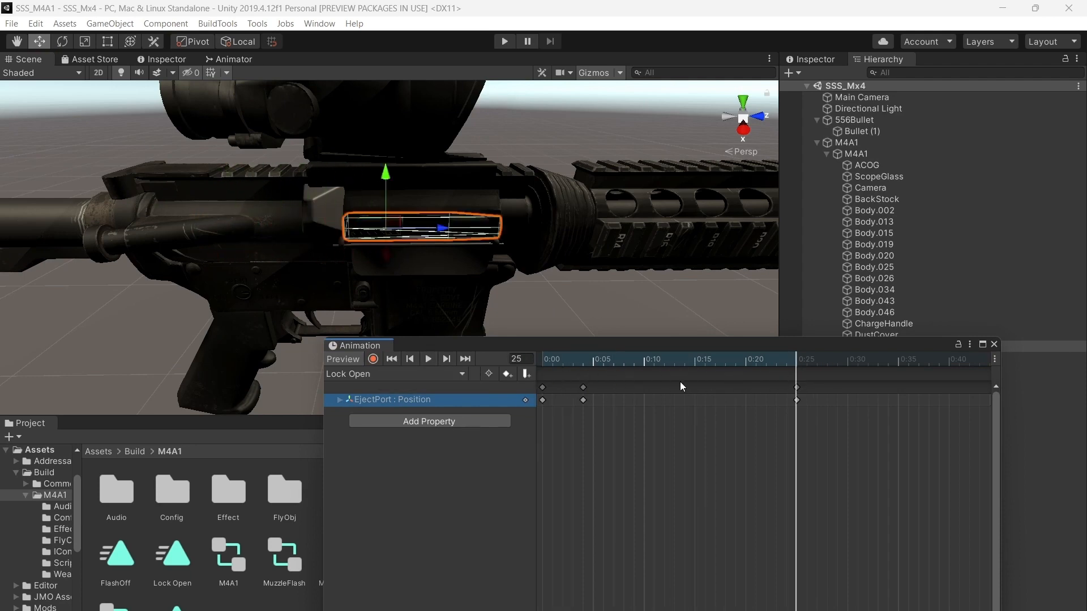
left_click(582, 365)
left_click(340, 401)
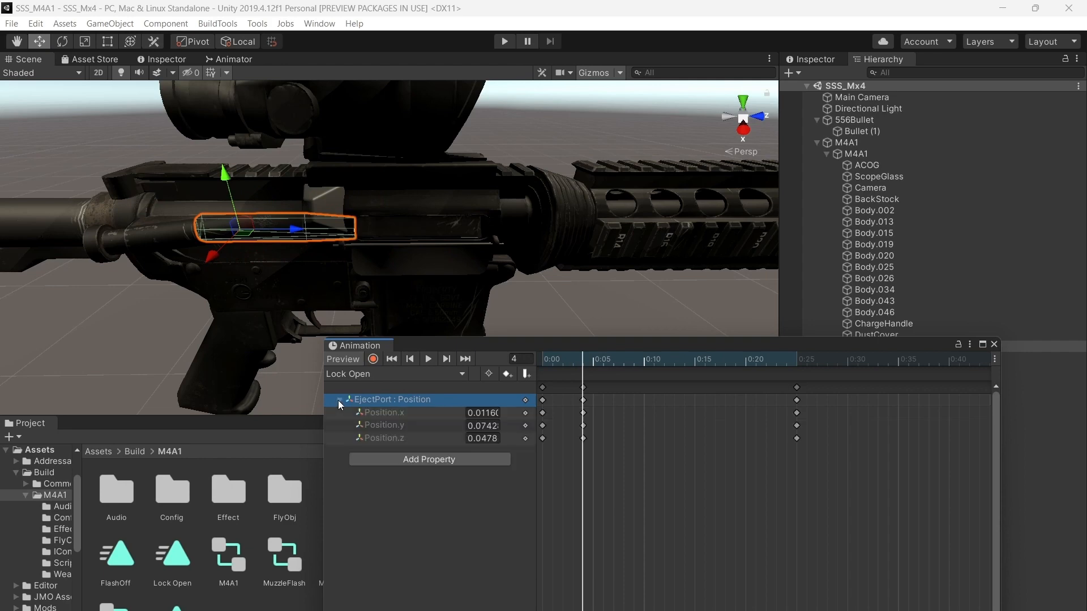
left_click(796, 365)
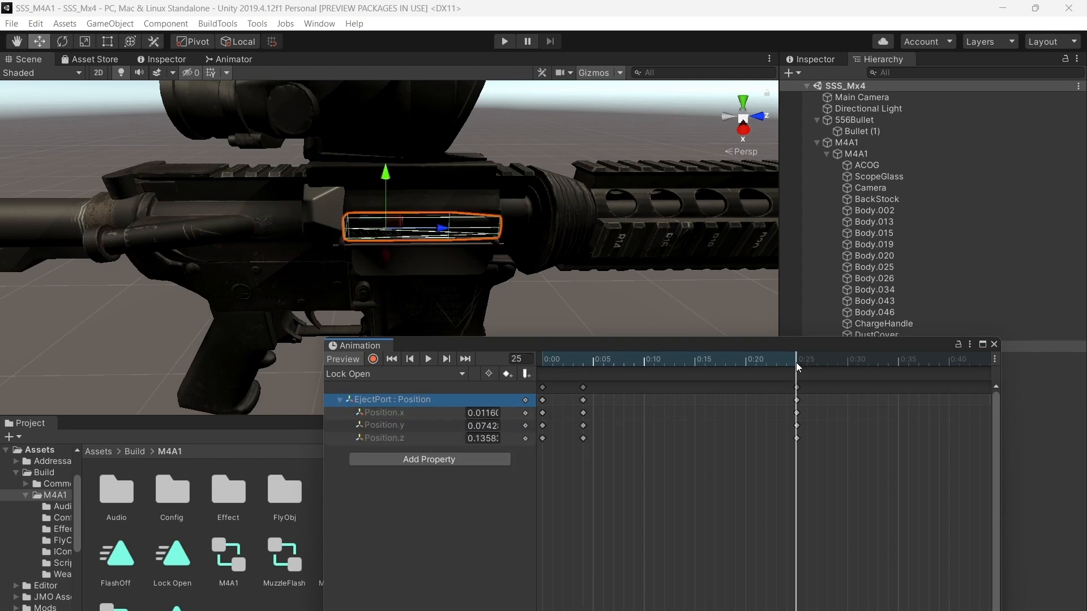
left_click(582, 366)
left_click(482, 439)
key("ctrl+c")
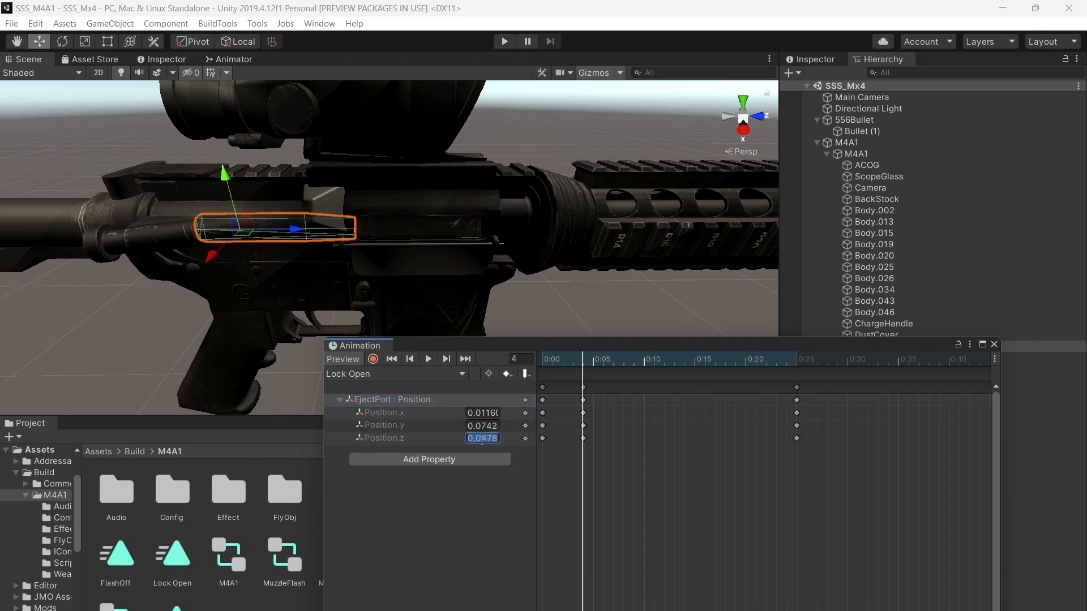
left_click(797, 438)
left_click(798, 364)
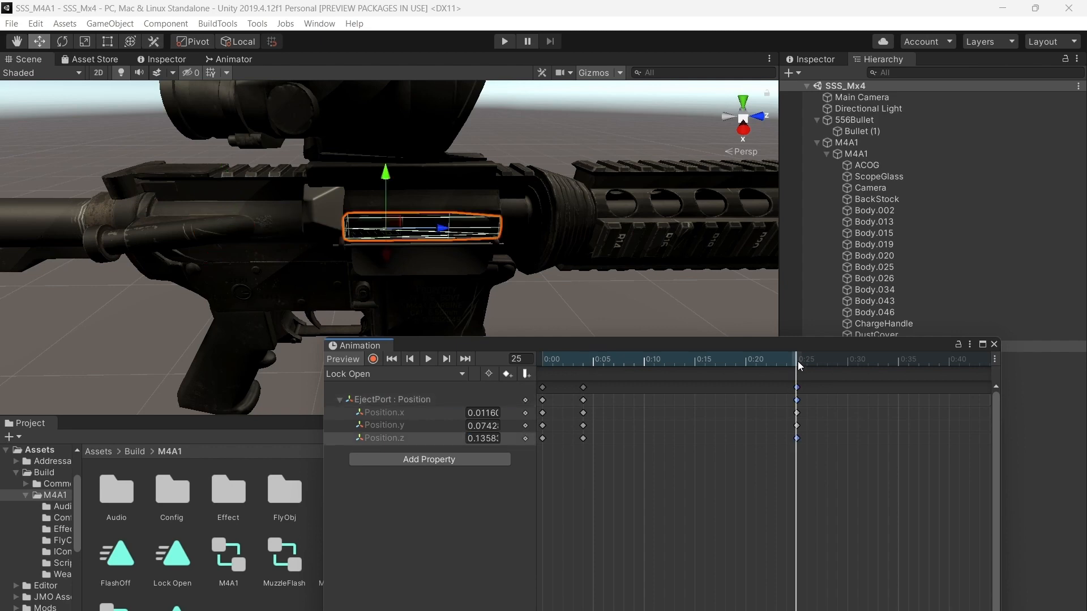
left_click(485, 439)
key("ctrl+v")
Play the Lock Open clip from frame 0 to check the EjectPort motion, and stop playback
left_click(543, 365)
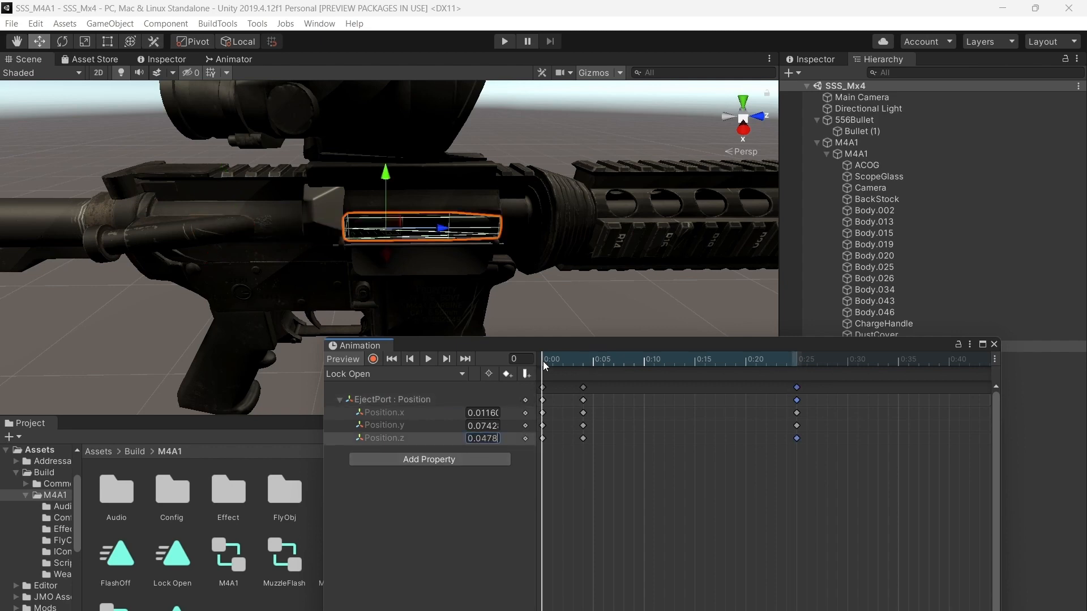
left_click(429, 361)
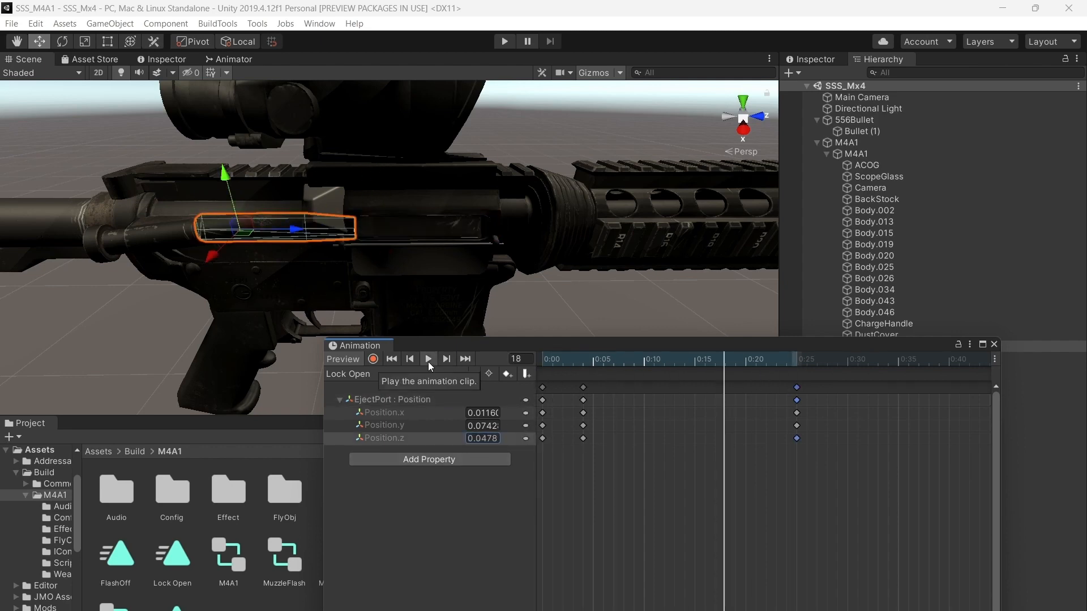
left_click(428, 360)
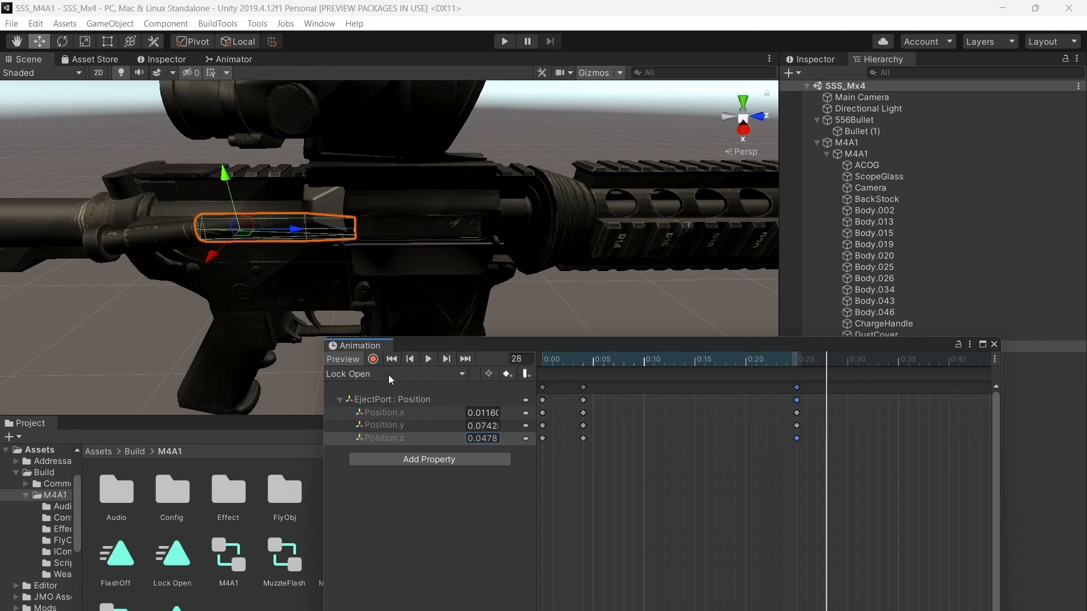
In the Off clip, remove the M4A1 Position property and add the root Transform Position property again
left_click(391, 375)
left_click(358, 444)
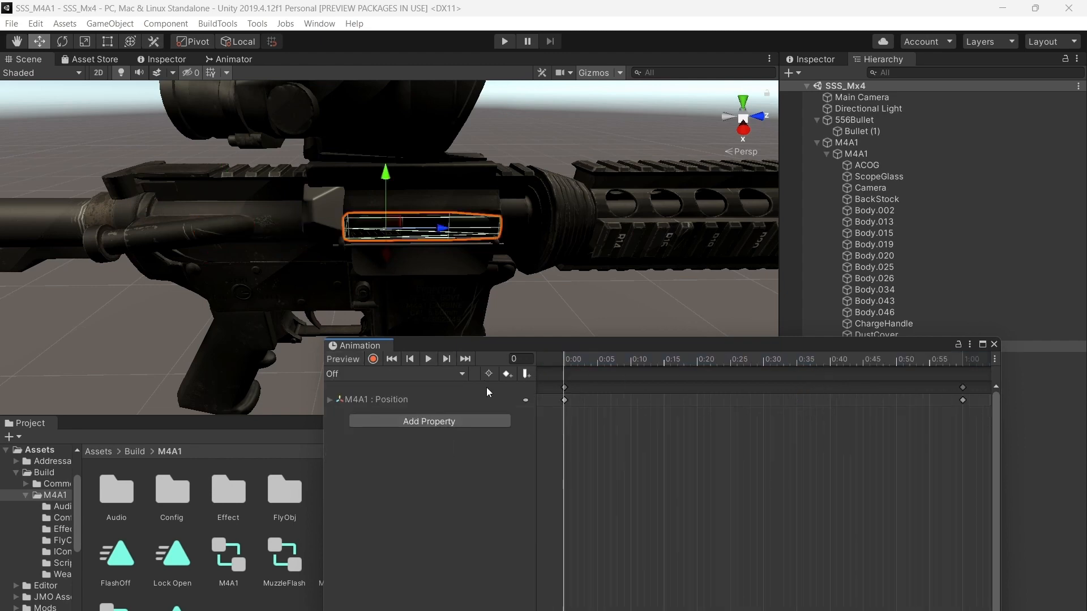
right_click(523, 403)
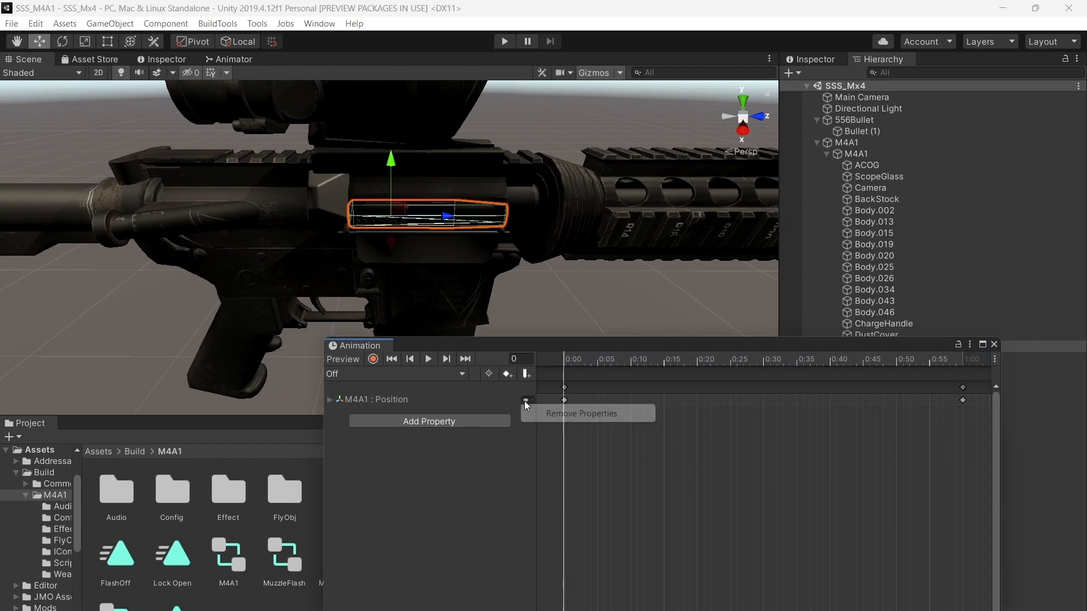
left_click(531, 414)
left_click(443, 397)
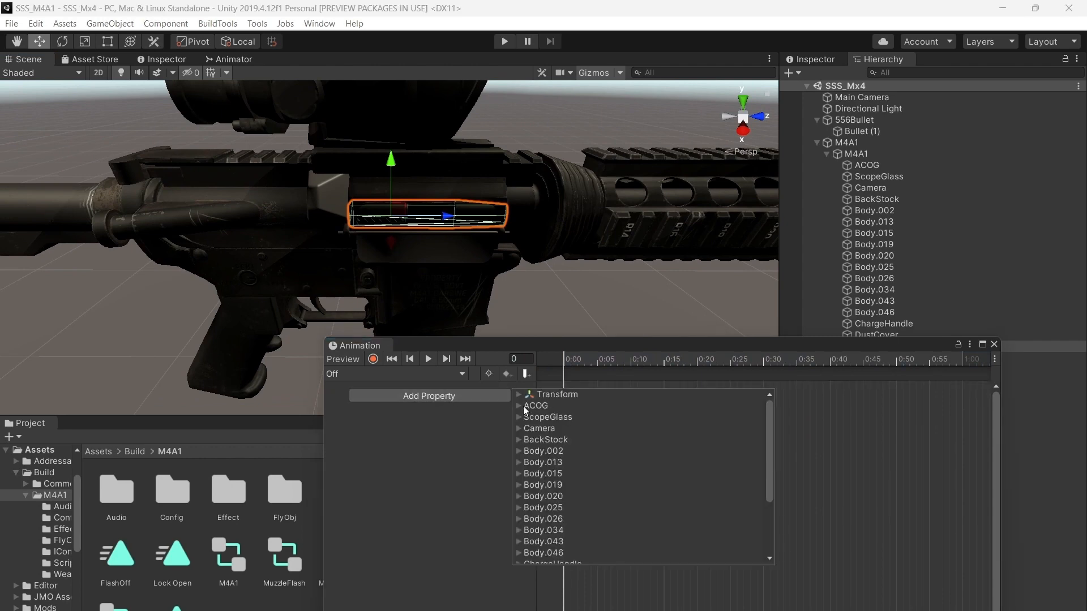
left_click(520, 395)
left_click(756, 406)
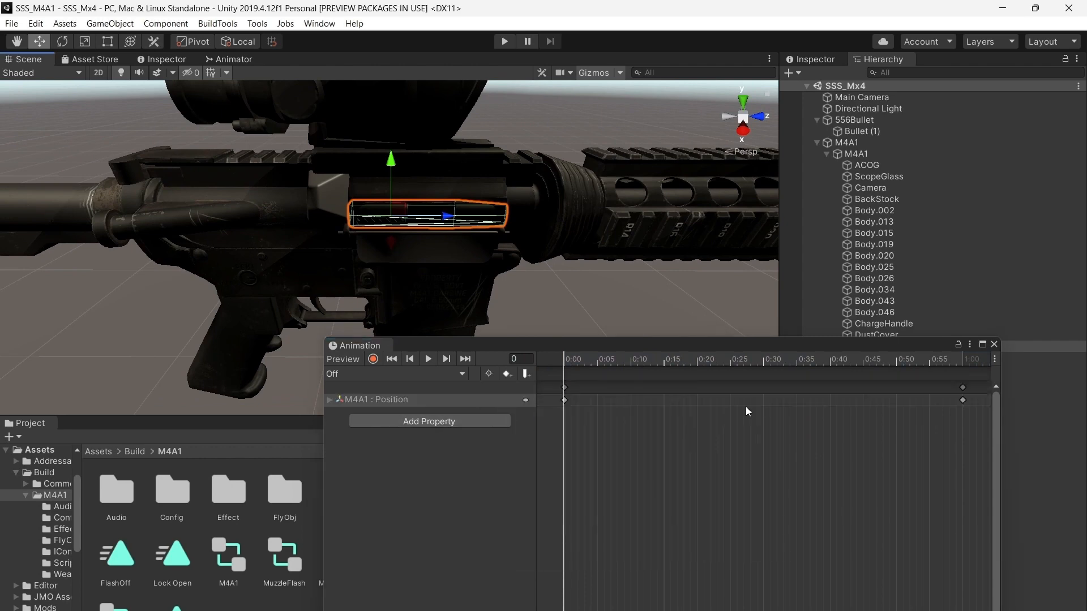
Switch to the Unlock clip and remove its EjectPort Position and missing Slide Position properties
left_click(395, 379)
left_click(372, 461)
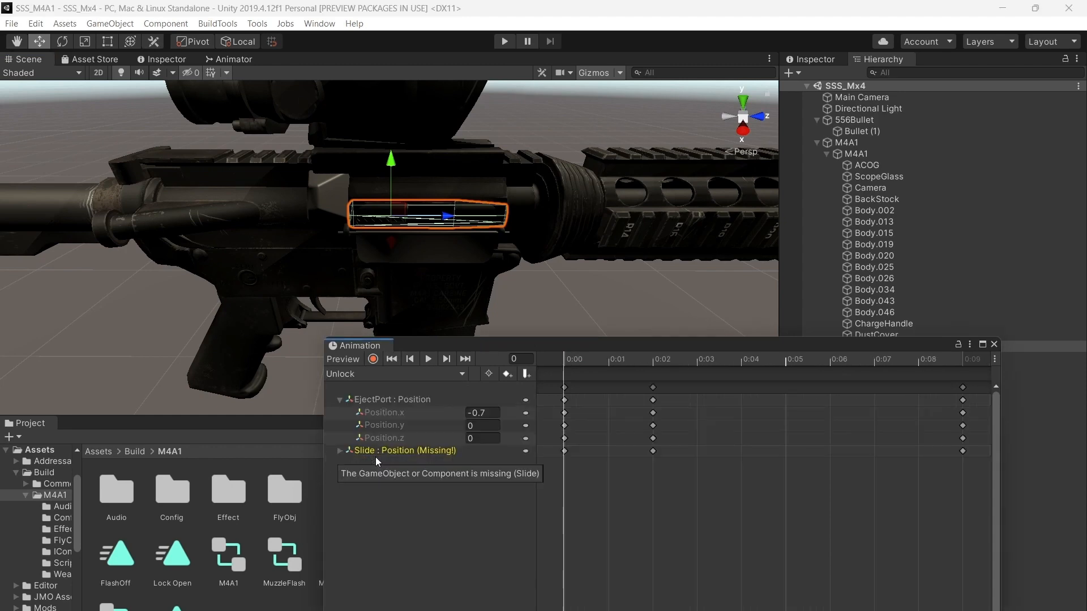
left_click(352, 375)
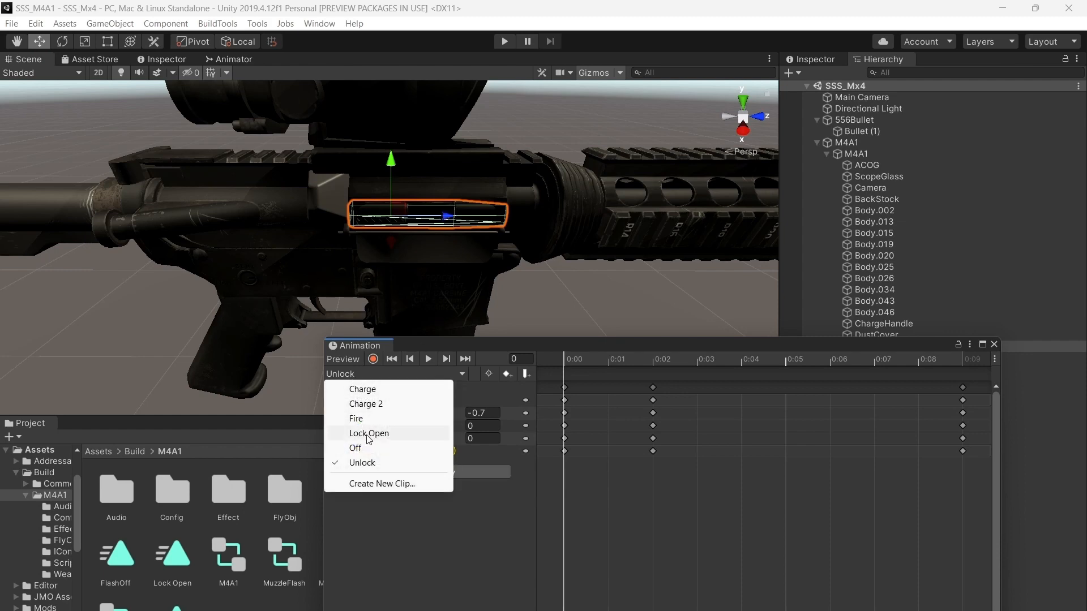
left_click(364, 375)
right_click(521, 402)
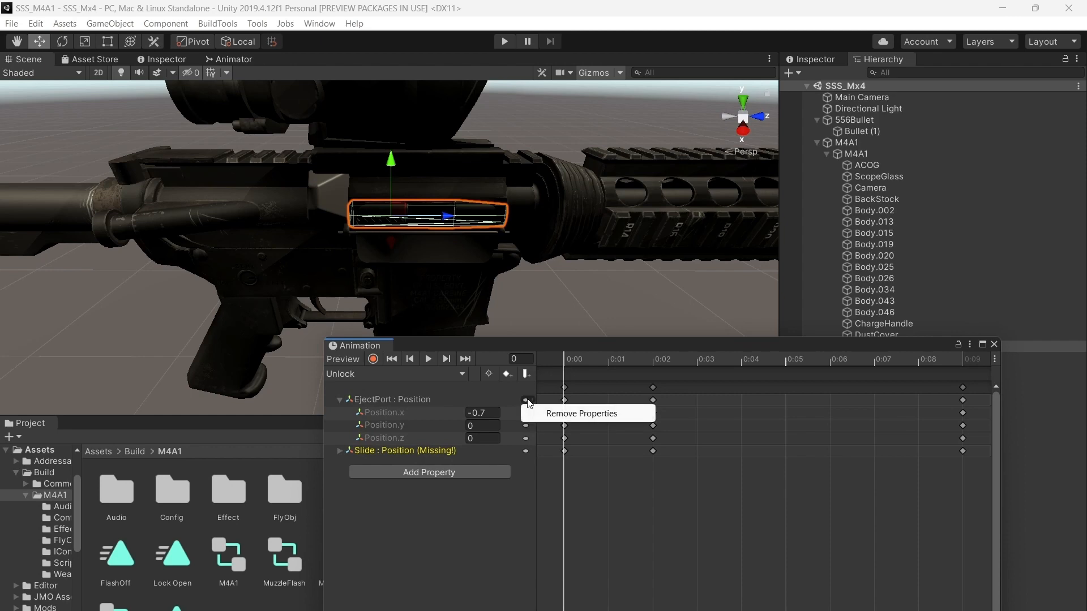
left_click(552, 414)
right_click(521, 397)
left_click(552, 413)
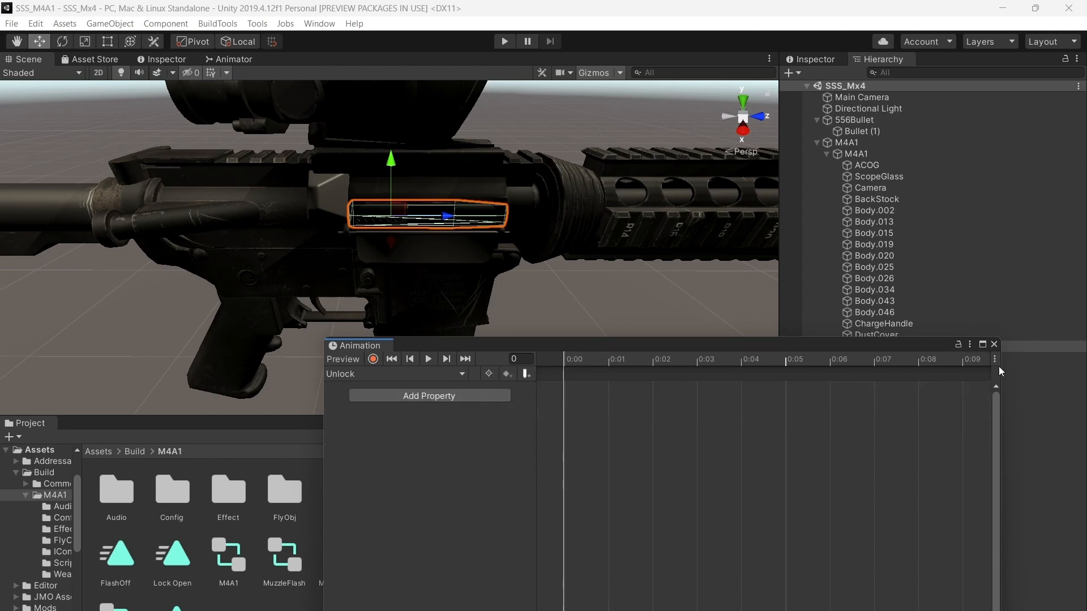
Close the Animation window and delete the Unlock animation clip from the M4A1 folder
left_click(994, 344)
scroll(438, 535, "down", 1)
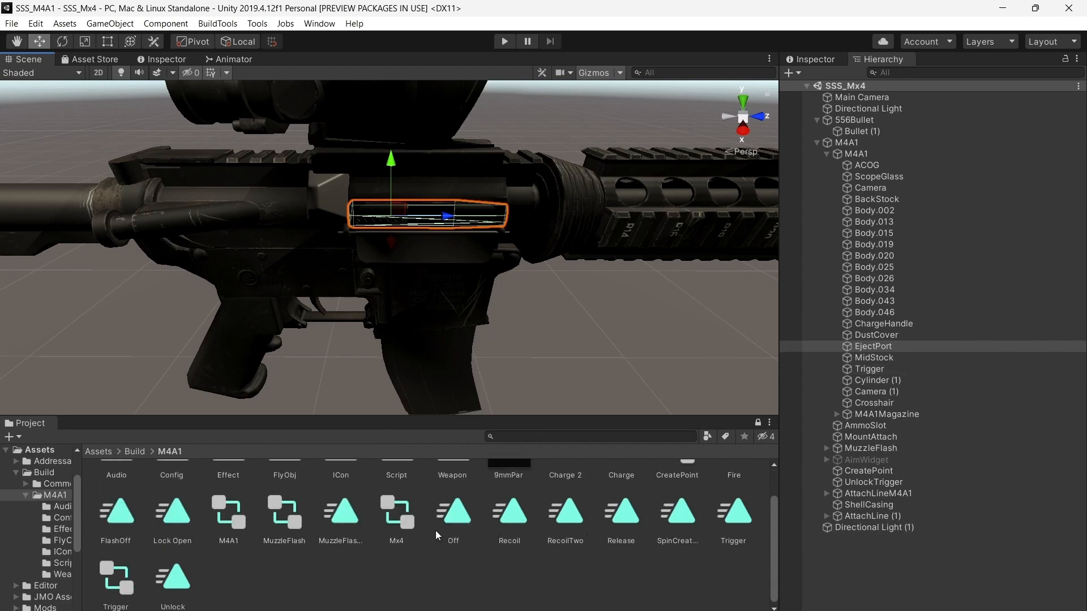
left_click(175, 580)
right_click(175, 587)
left_click(213, 258)
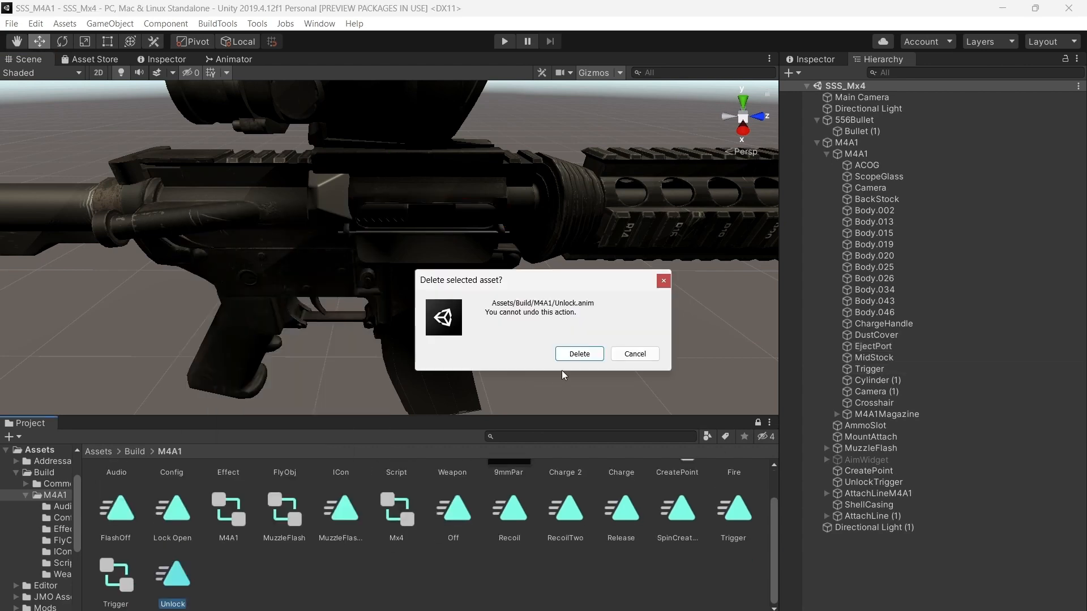
left_click(583, 356)
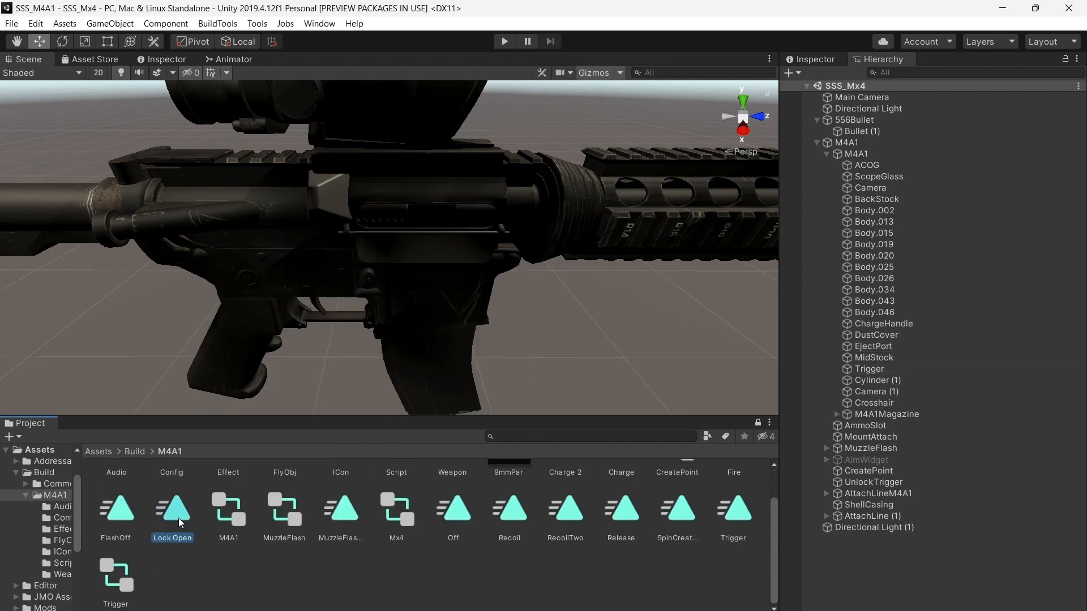
Duplicate the Lock Open clip in the M4A1 folder and rename the copy Unlock
key("ctrl+d")
right_click(230, 515)
right_click(179, 517)
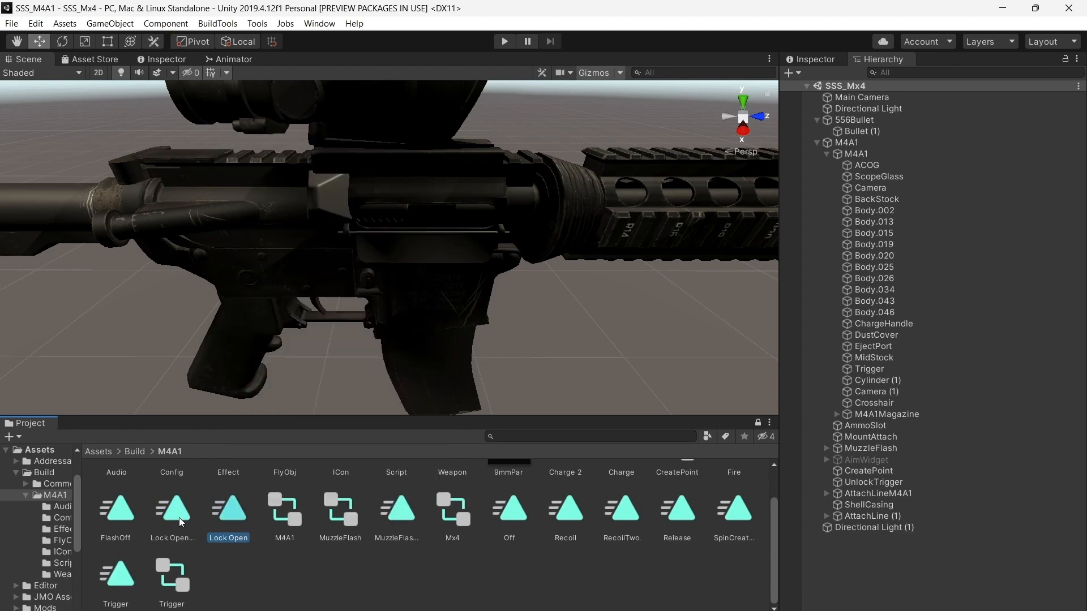
left_click(222, 203)
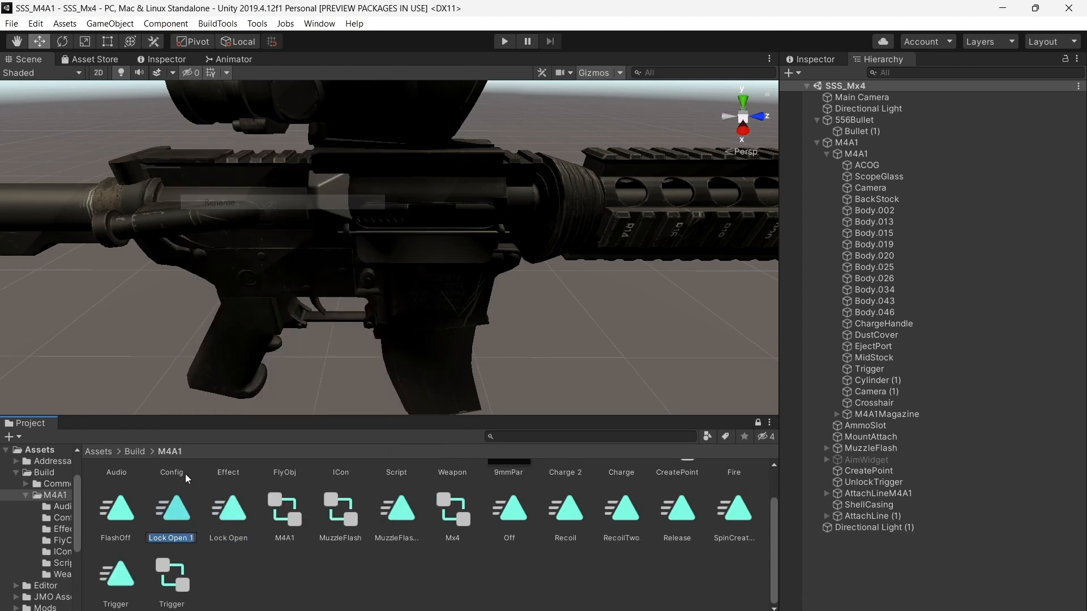
type("Unlock")
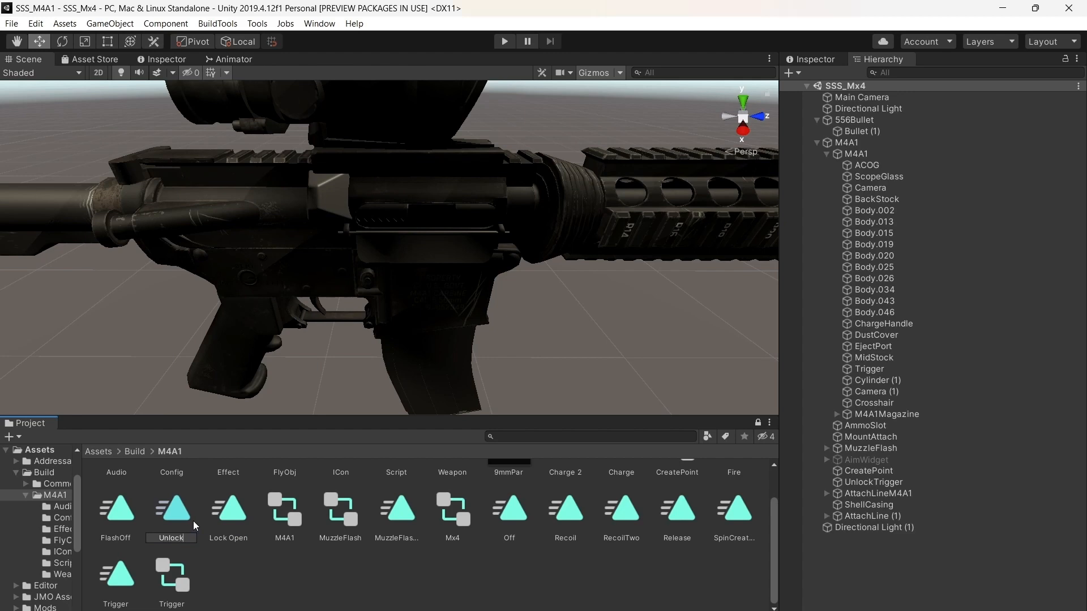
key("Return")
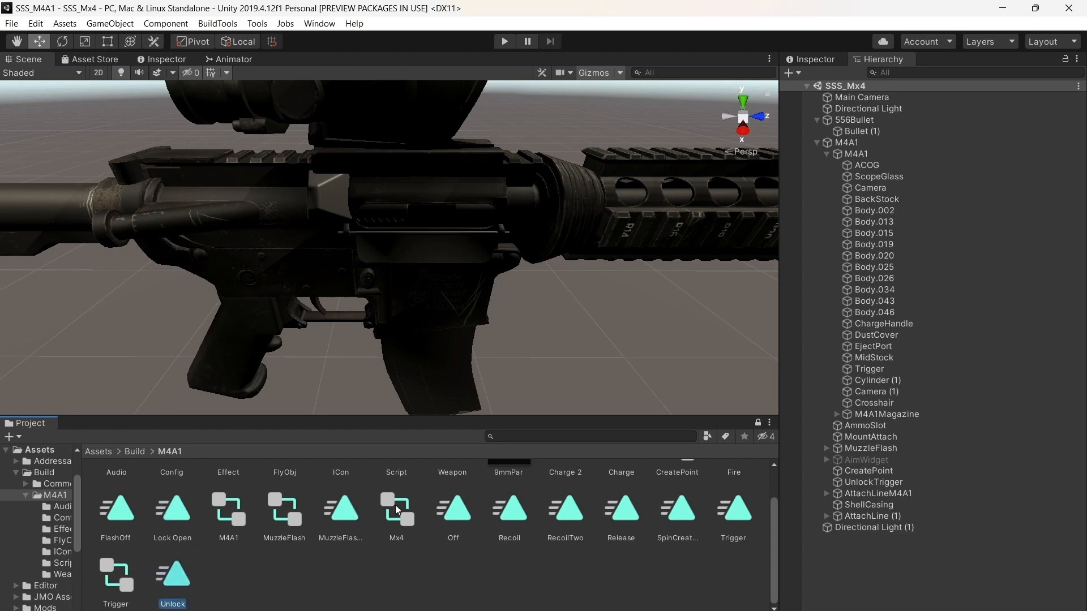
Open the M4A1 animator controller and assign the new Unlock clip as the Unlock state's motion
left_click(212, 515)
left_click(813, 59)
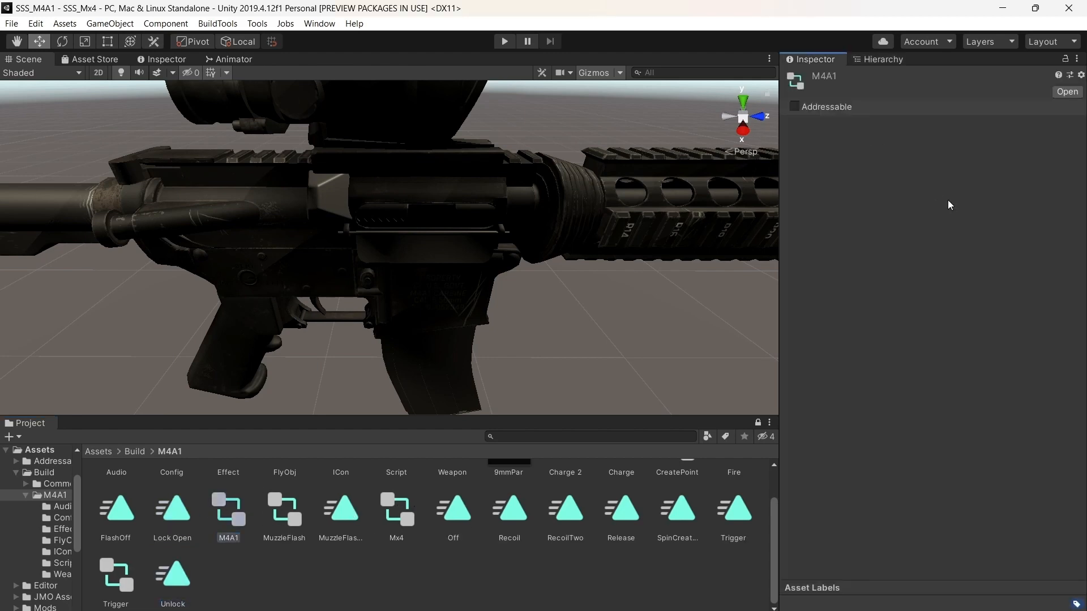
double_click(233, 518)
left_click(678, 154)
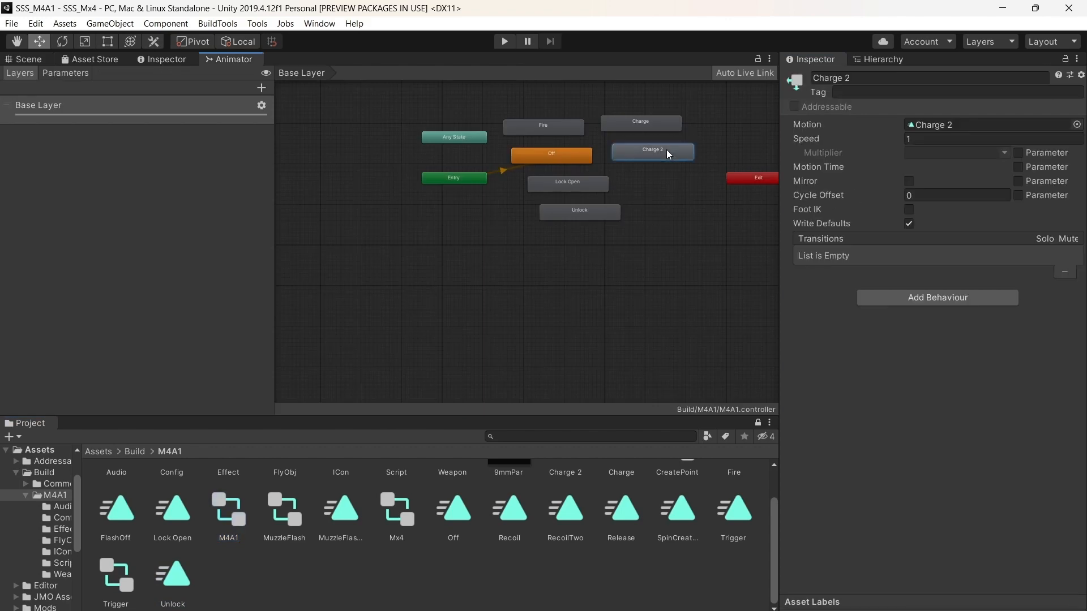
left_click(593, 217)
left_click(1077, 125)
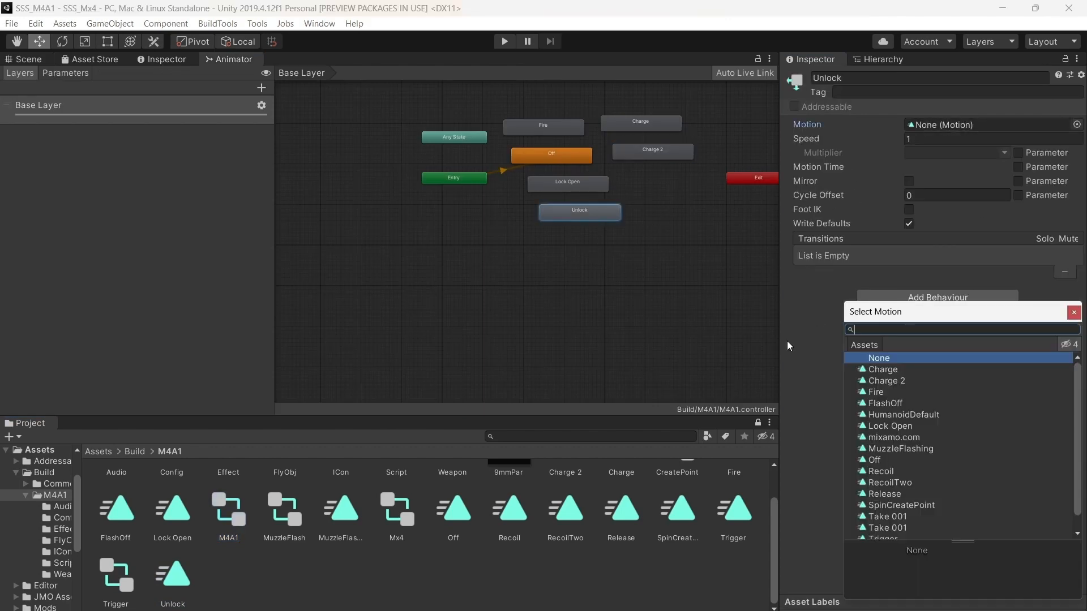
left_click(212, 556)
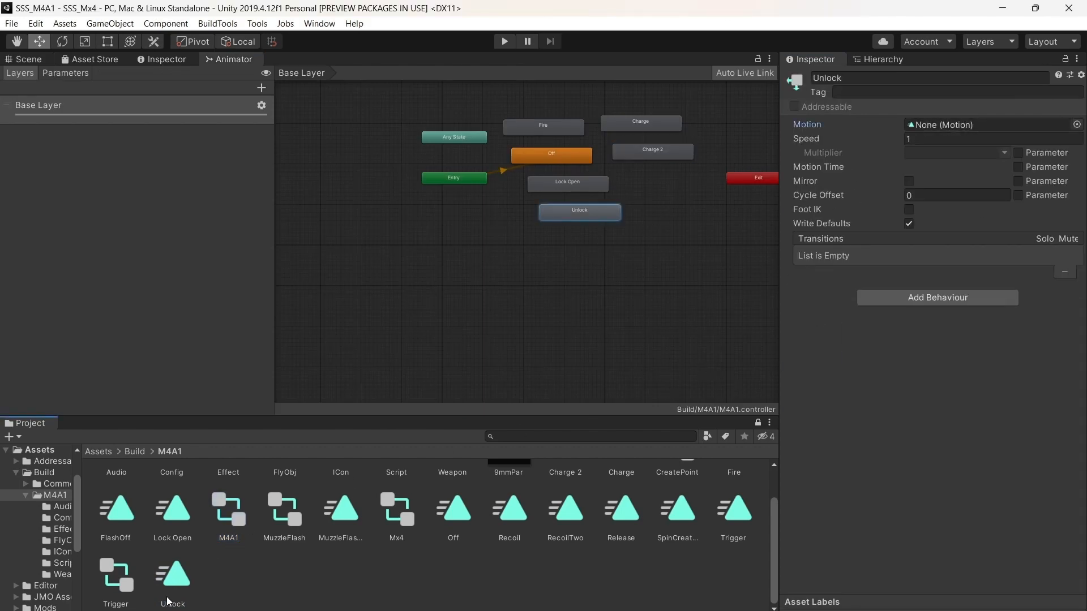
left_click_drag(168, 602, 946, 128)
Return to the Scene view and open the Unlock clip for editing on the nested M4A1 object
left_click(24, 60)
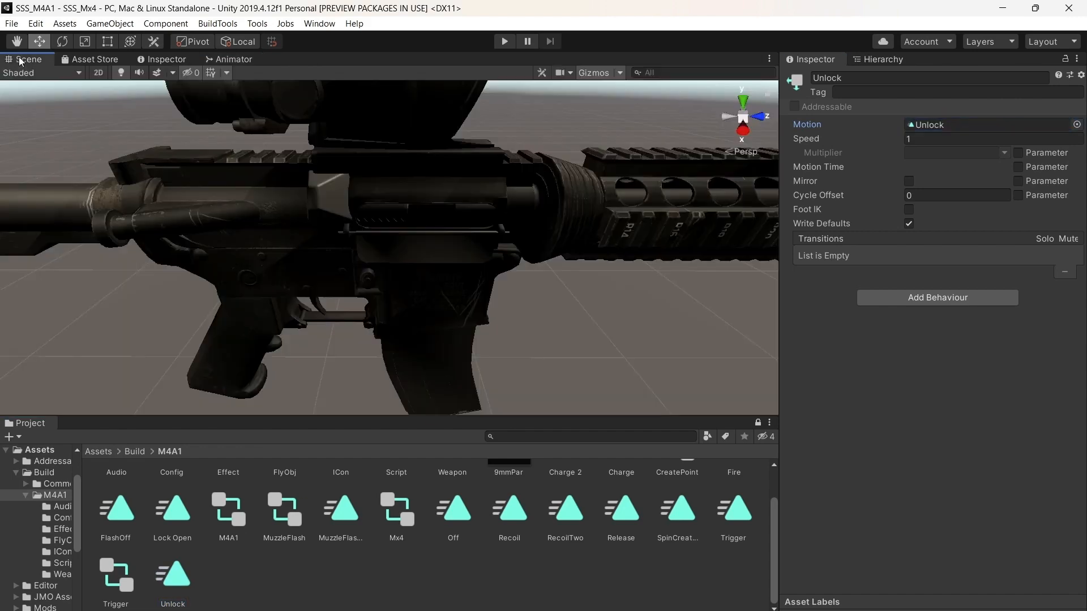
double_click(173, 574)
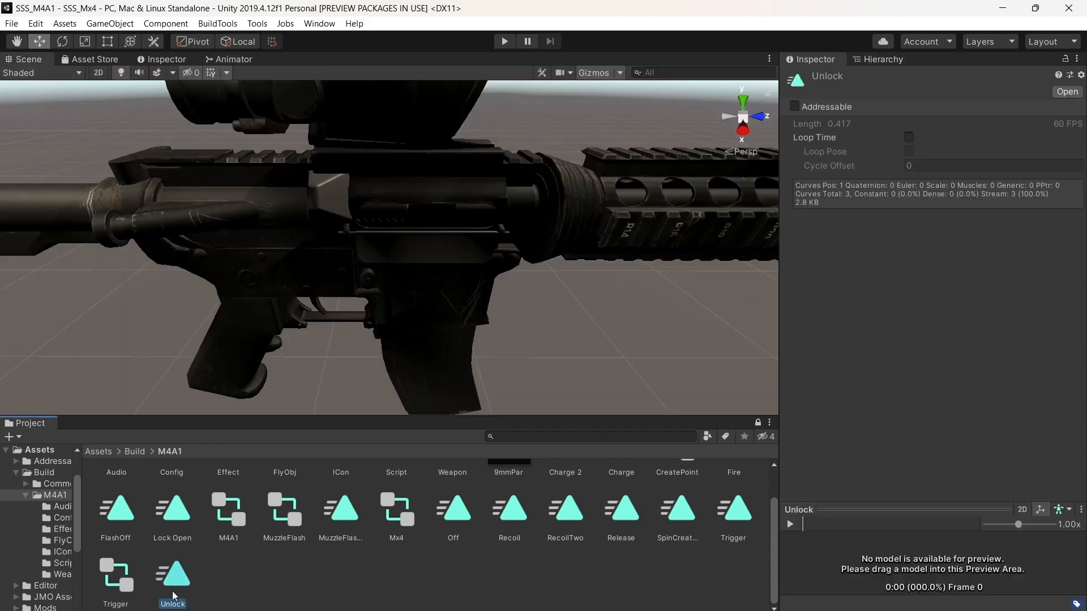
left_click(871, 58)
left_click(855, 154)
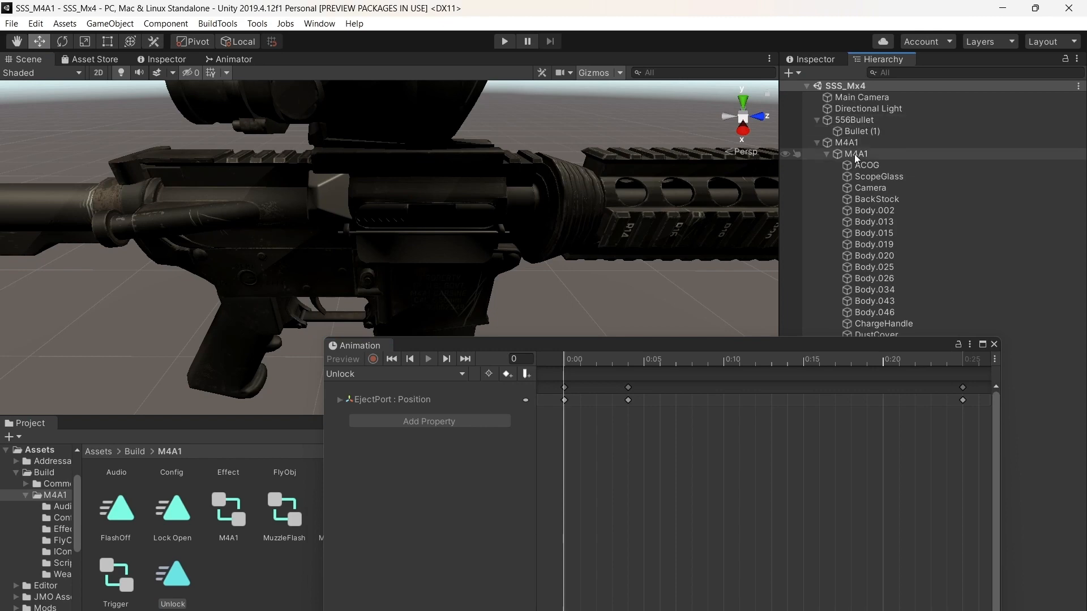
left_click(351, 375)
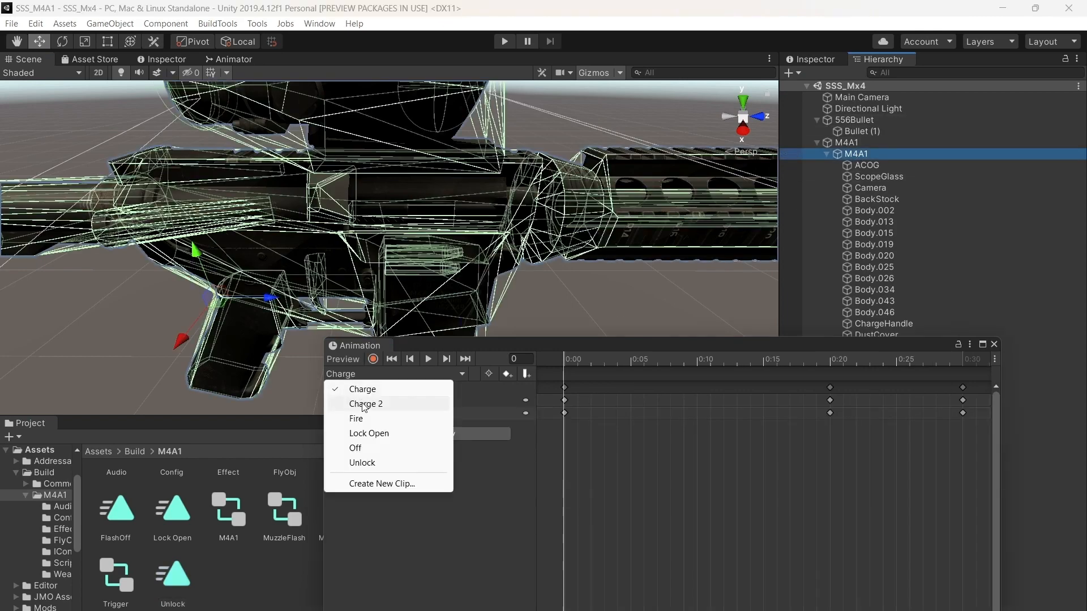
left_click(351, 462)
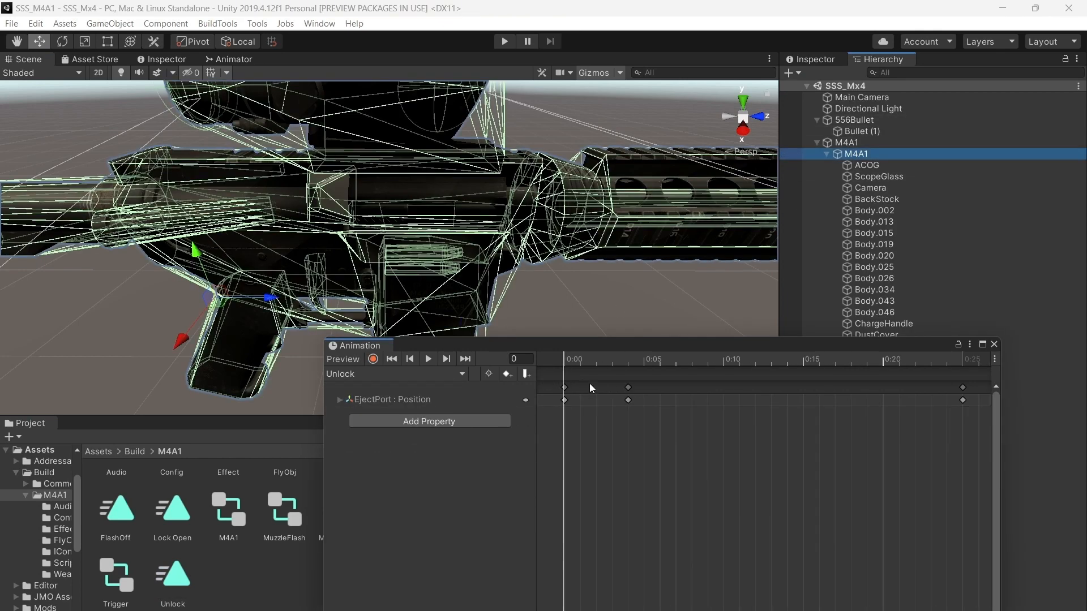
Rearrange the EjectPort position keys in the Unlock clip so the former first key is last at frame 7 and the others sit at frames 0 and 1
scroll(674, 388, "down", 3)
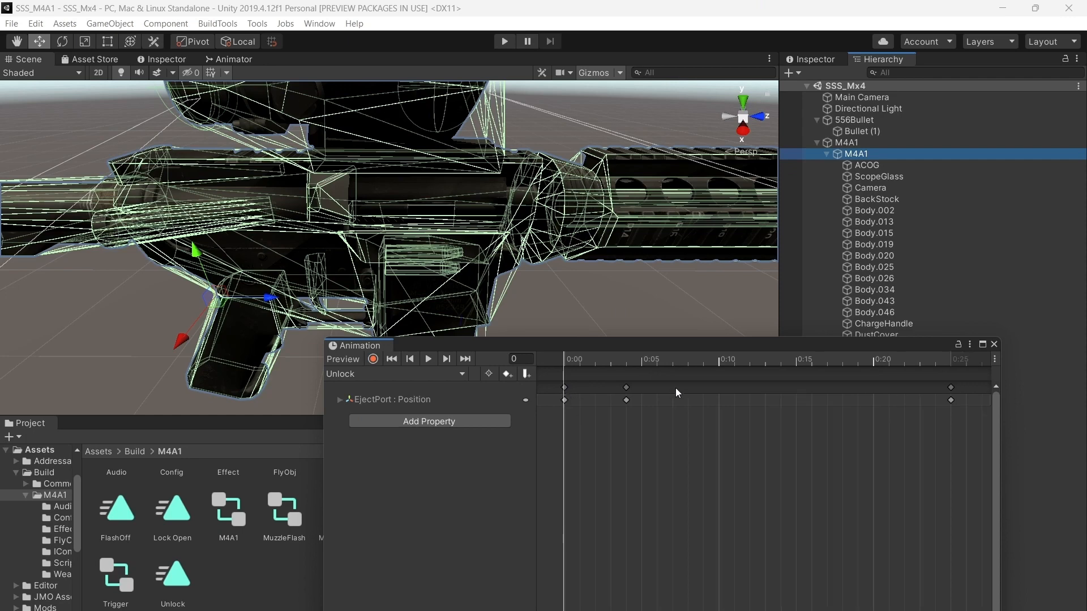
scroll(673, 388, "down", 3)
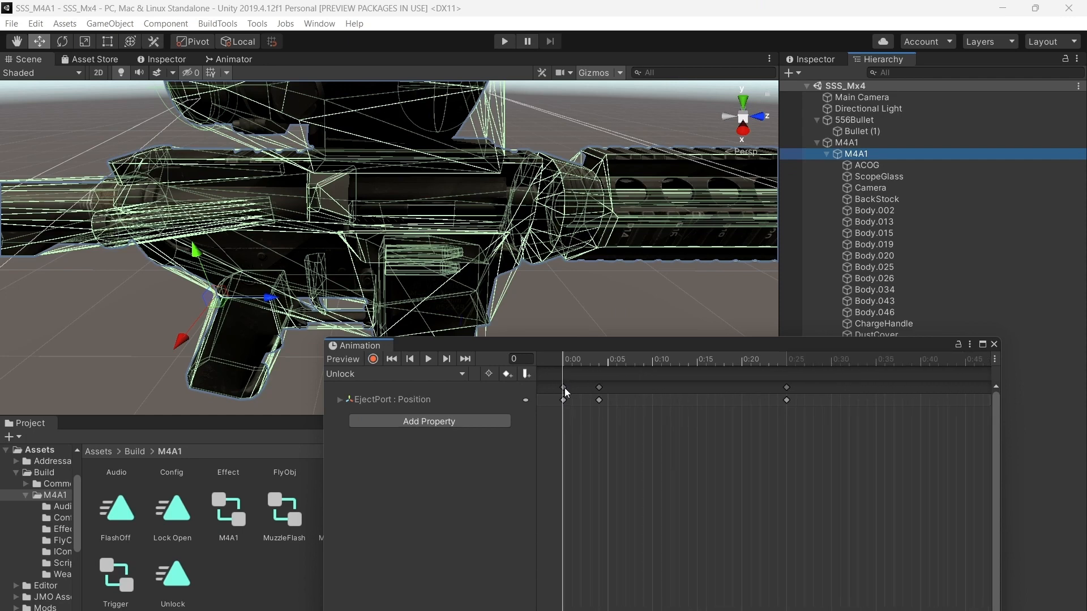
left_click_drag(565, 388, 805, 388)
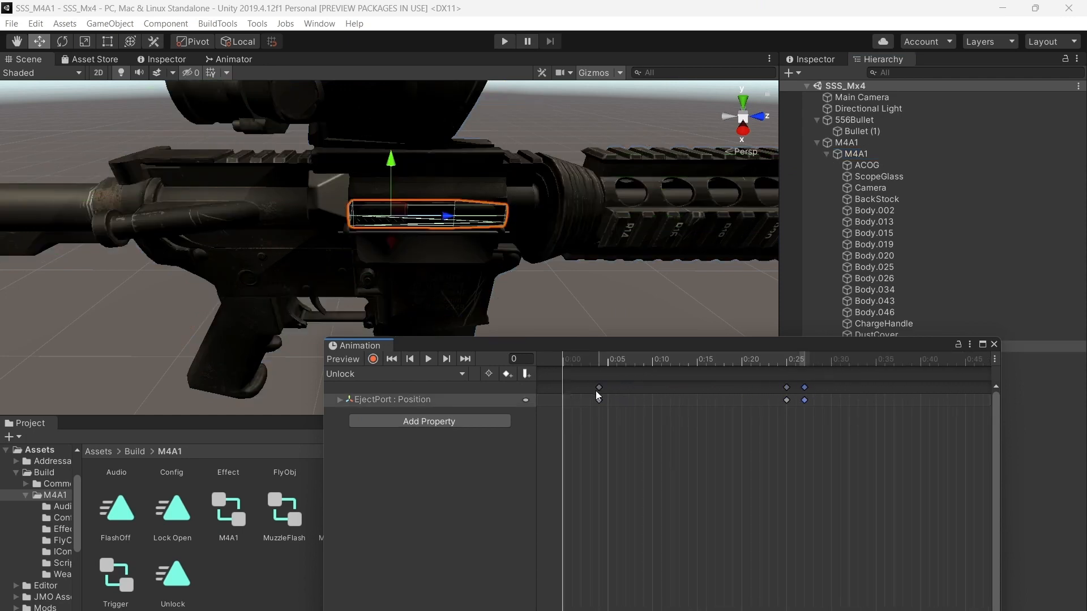
left_click(599, 393)
left_click_drag(600, 395, 564, 390)
left_click_drag(786, 389, 572, 389)
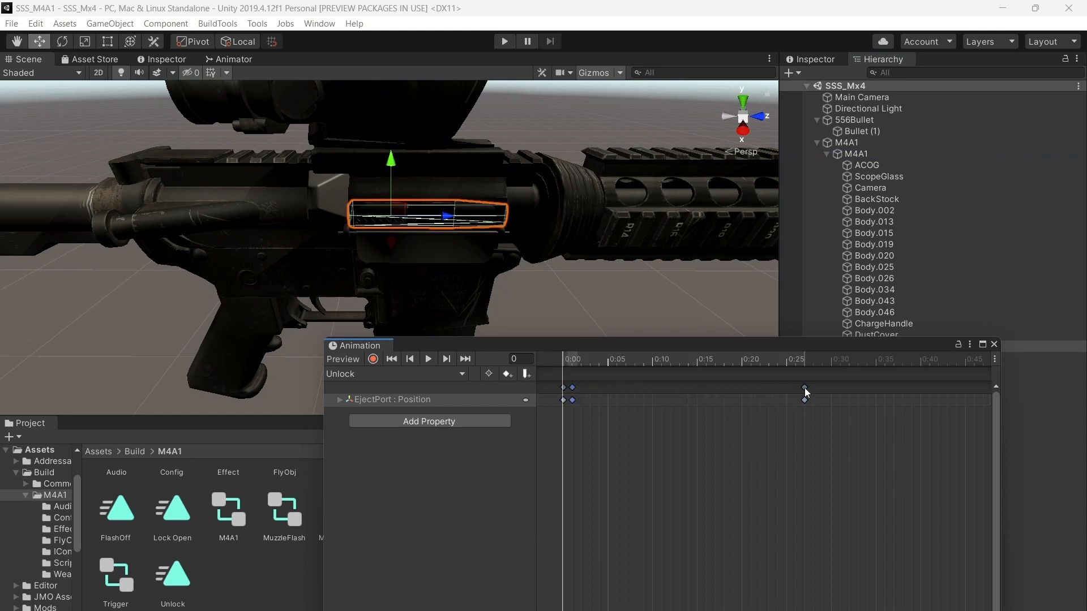
left_click_drag(807, 392, 625, 390)
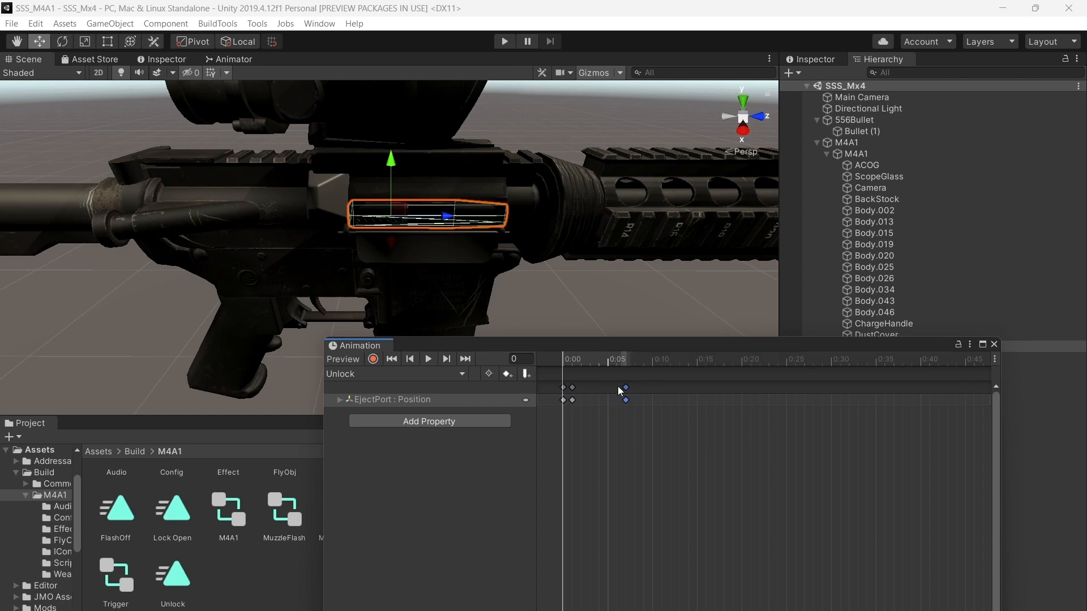
left_click(428, 359)
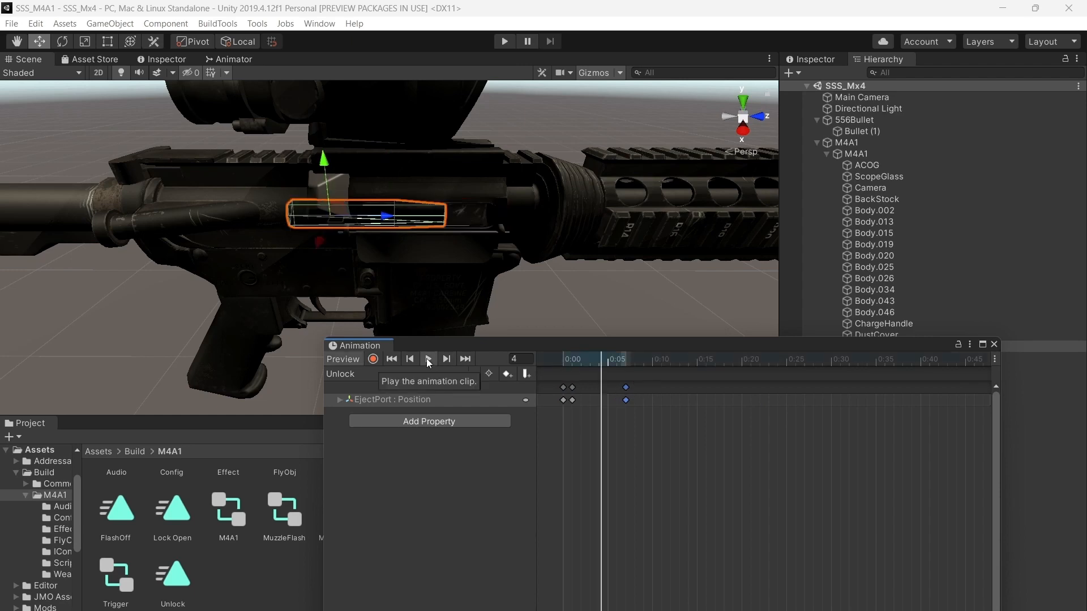
left_click(570, 360)
left_click_drag(562, 361, 629, 361)
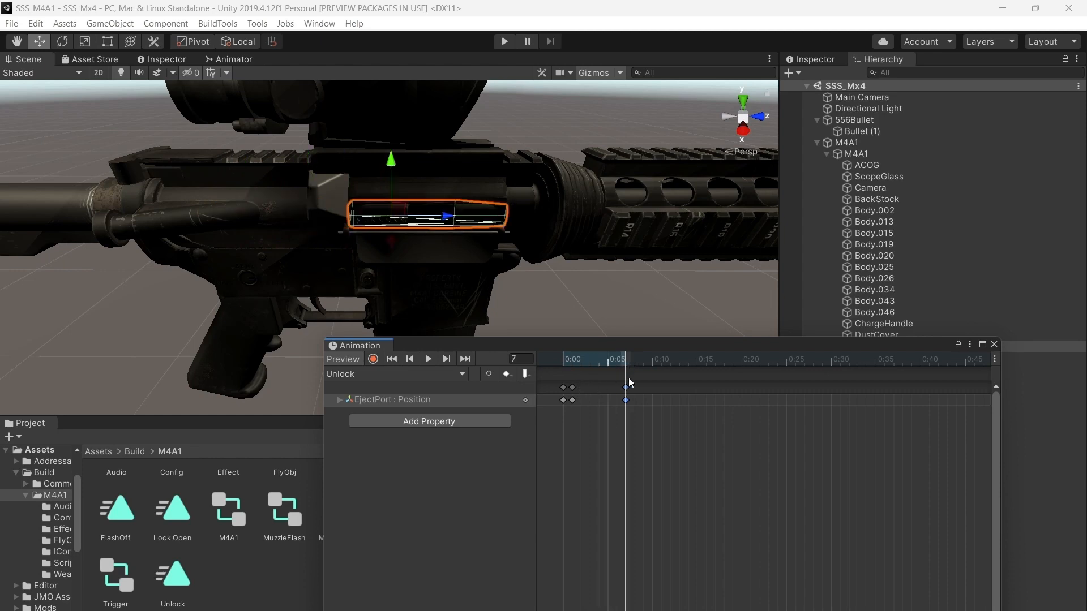
Copy the EjectPort Position.z value from frame 7 to the key at frame 1 of the Unlock clip
left_click(572, 388)
left_click(339, 399)
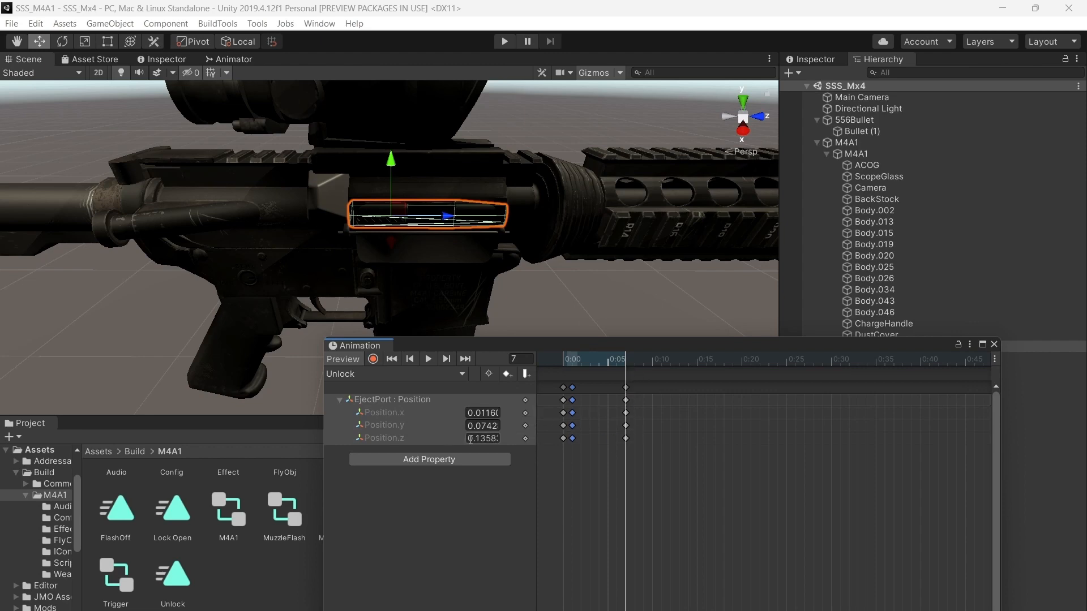
left_click(625, 438)
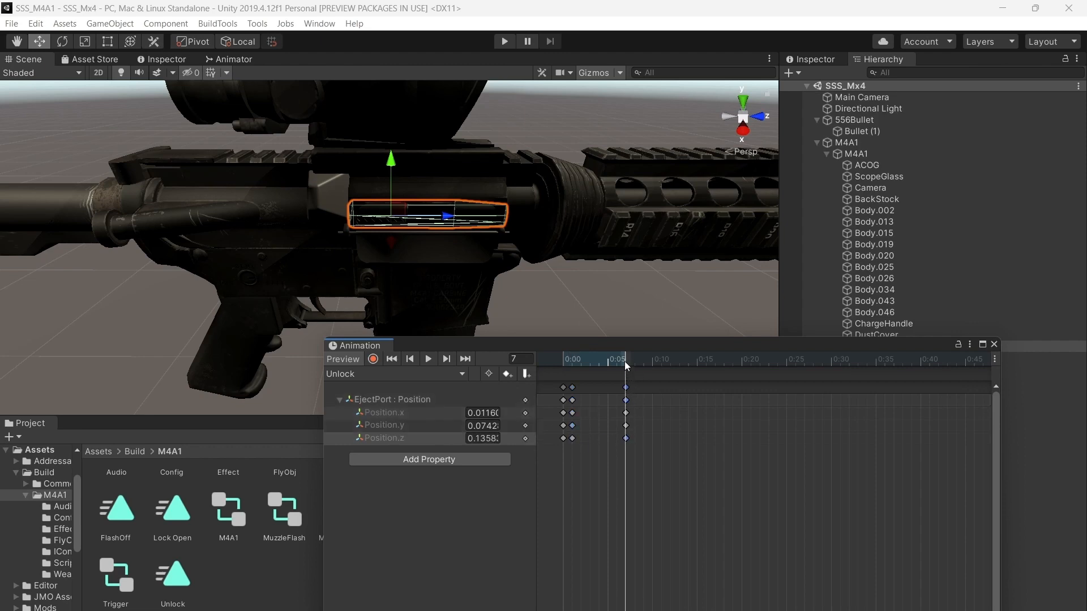
left_click(575, 361)
left_click(482, 438)
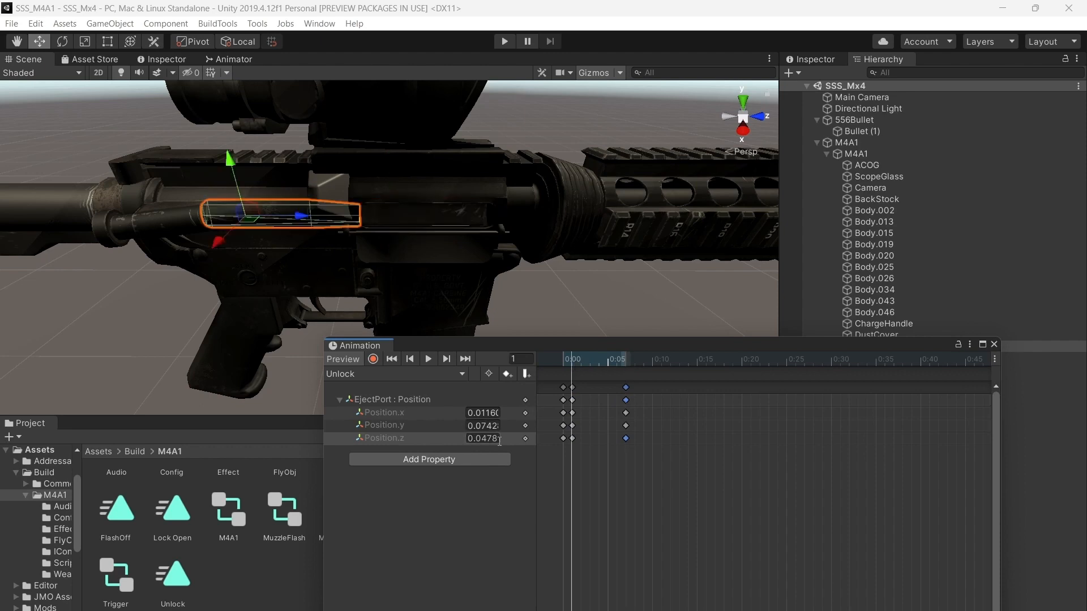
left_click(625, 360)
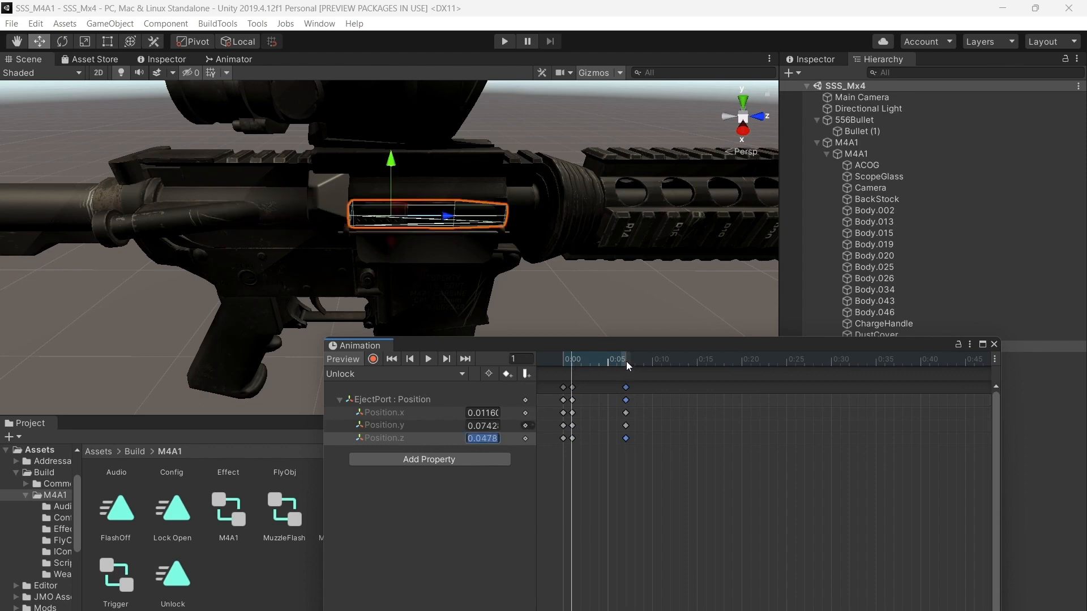
left_click(626, 439)
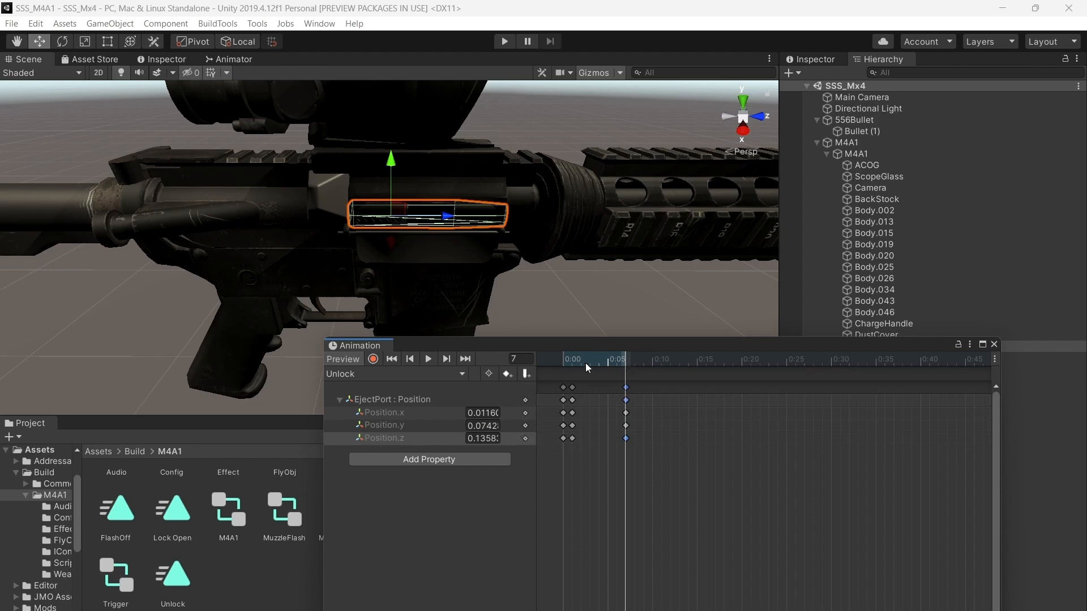
left_click(486, 439)
left_click(572, 439)
left_click(574, 362)
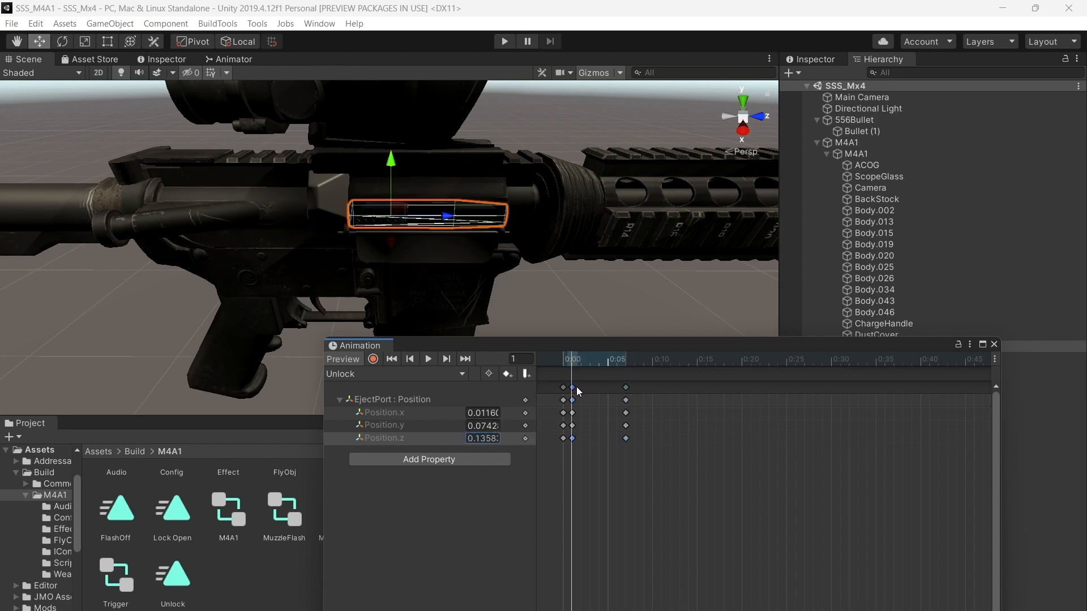
left_click(340, 401)
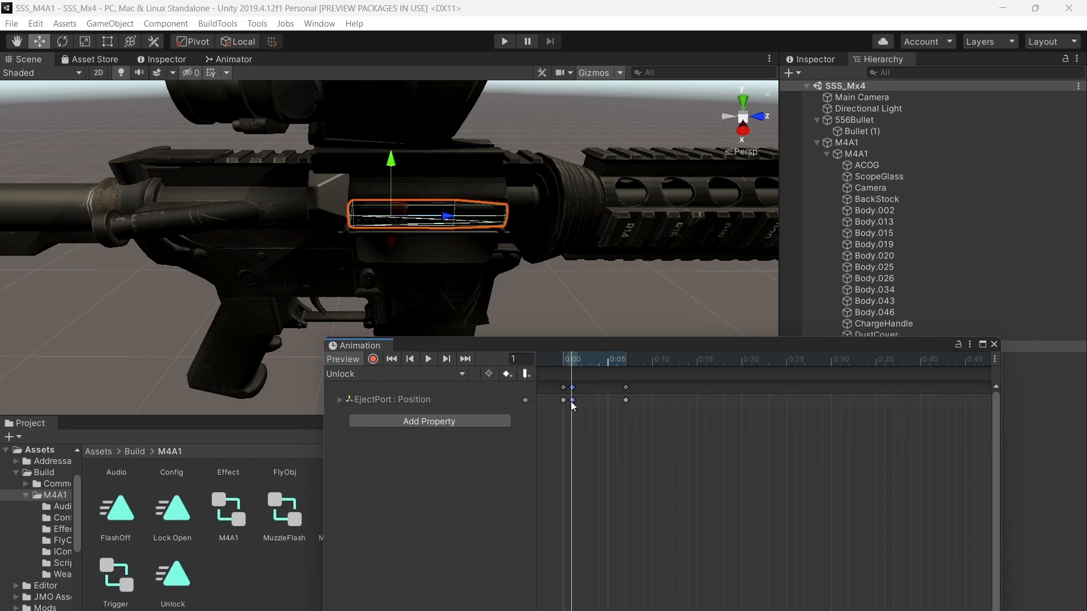
Move the EjectPort key from frame 1 to frame 16 and delete the key left at frame 1 of the Unlock clip
left_click_drag(572, 401, 706, 400)
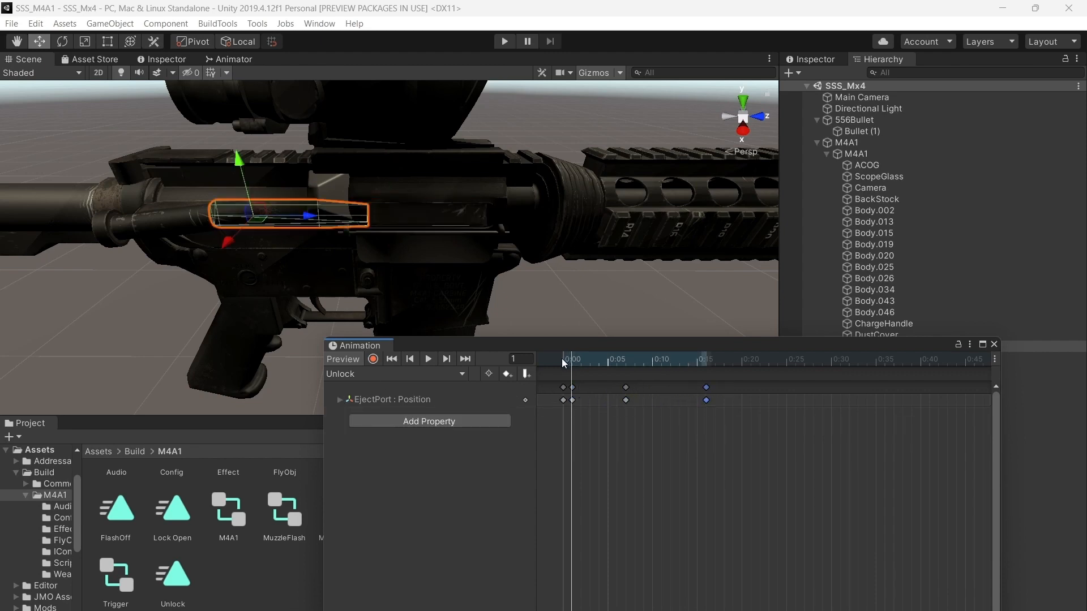
left_click(564, 361)
left_click(432, 359)
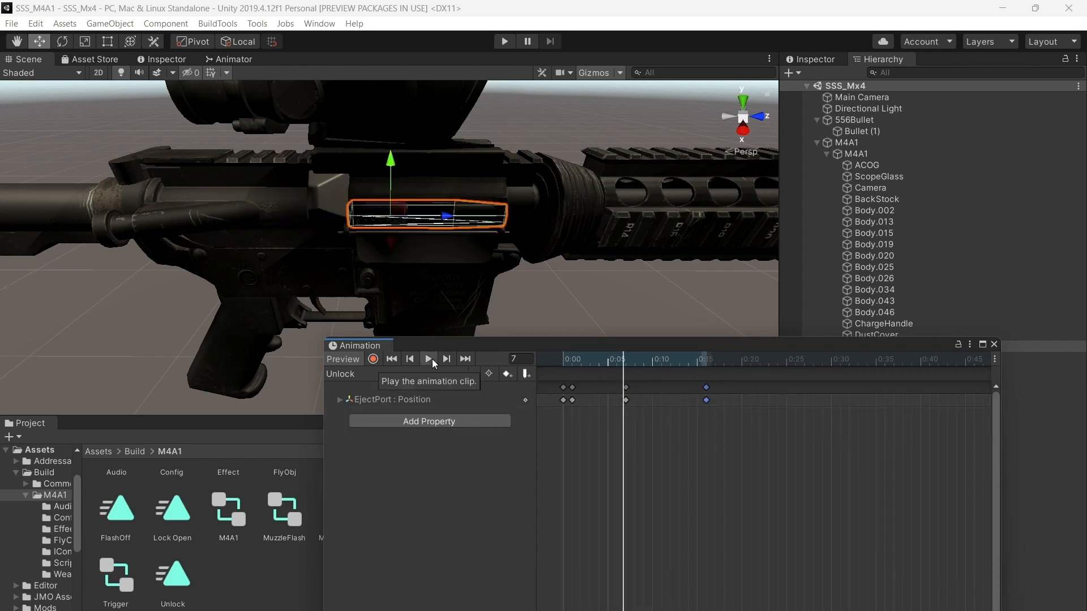
left_click(572, 400)
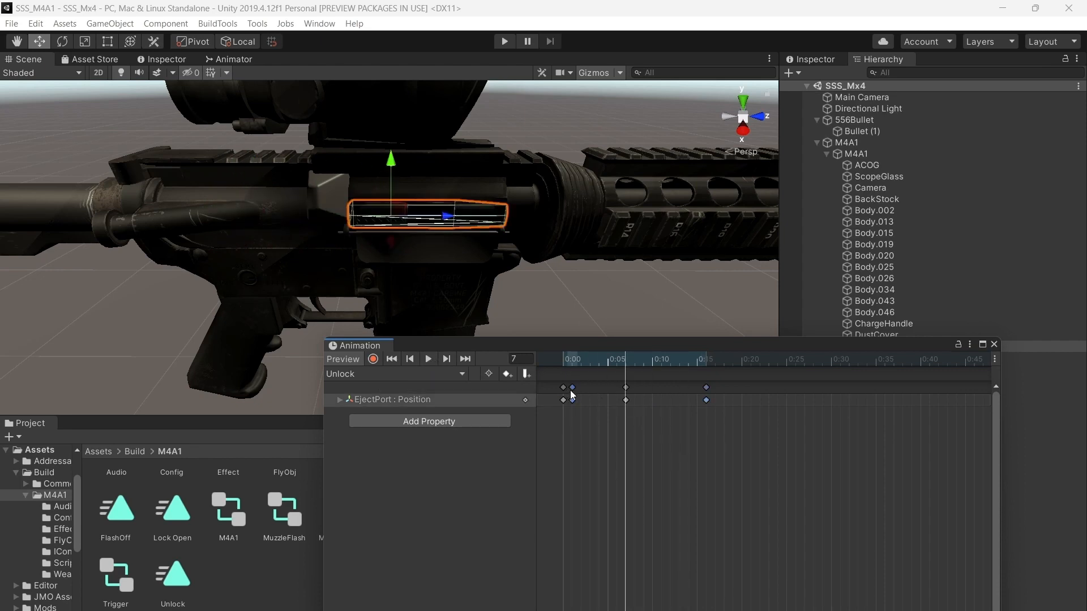
right_click(572, 399)
left_click(617, 414)
left_click(564, 362)
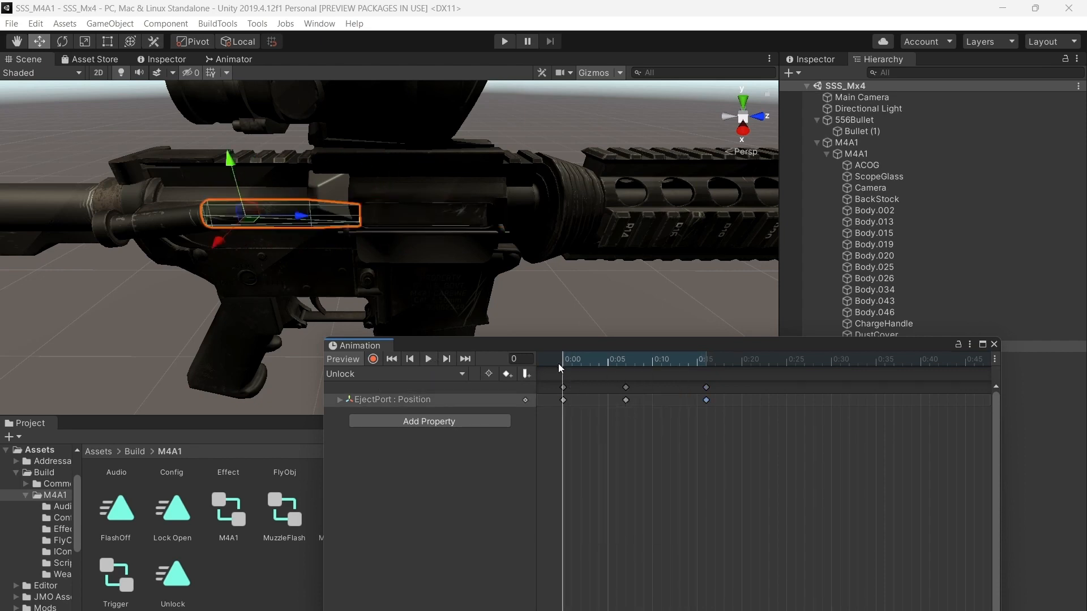
left_click(428, 359)
left_click(429, 359)
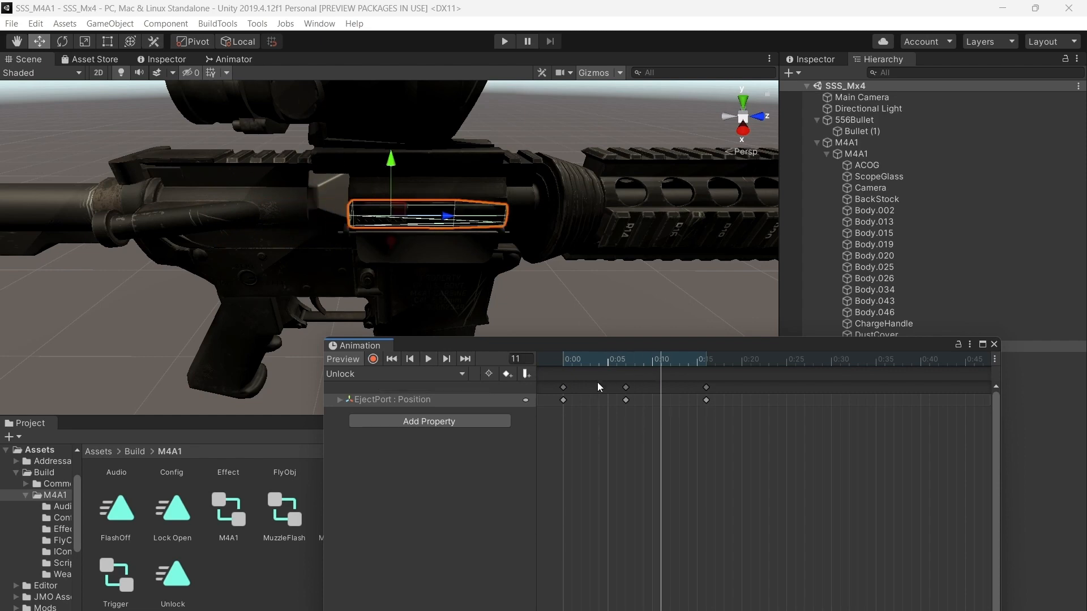
Move the middle EjectPort key of the Unlock clip to frame 5 and preview the animation
left_click_drag(624, 389, 608, 389)
left_click(567, 363)
left_click(429, 359)
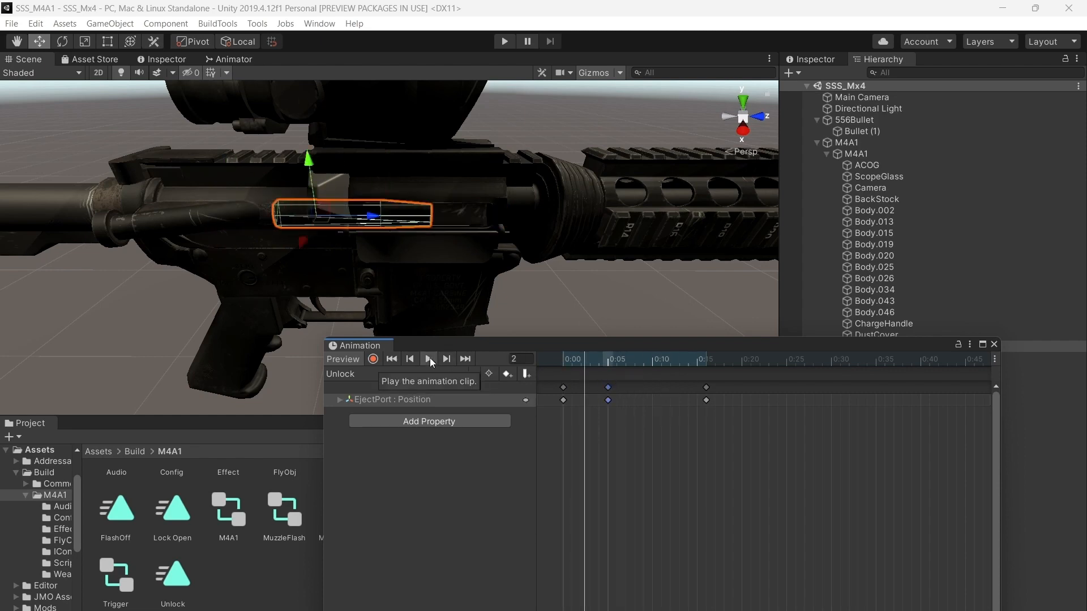
left_click(429, 359)
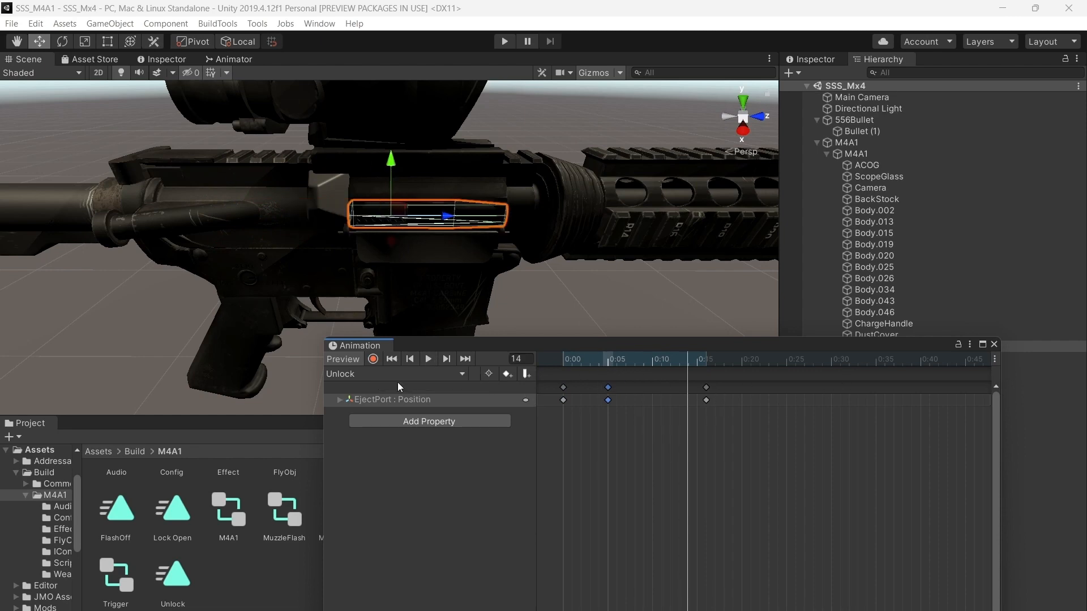
Close the Animation window and save the scene
left_click(341, 375)
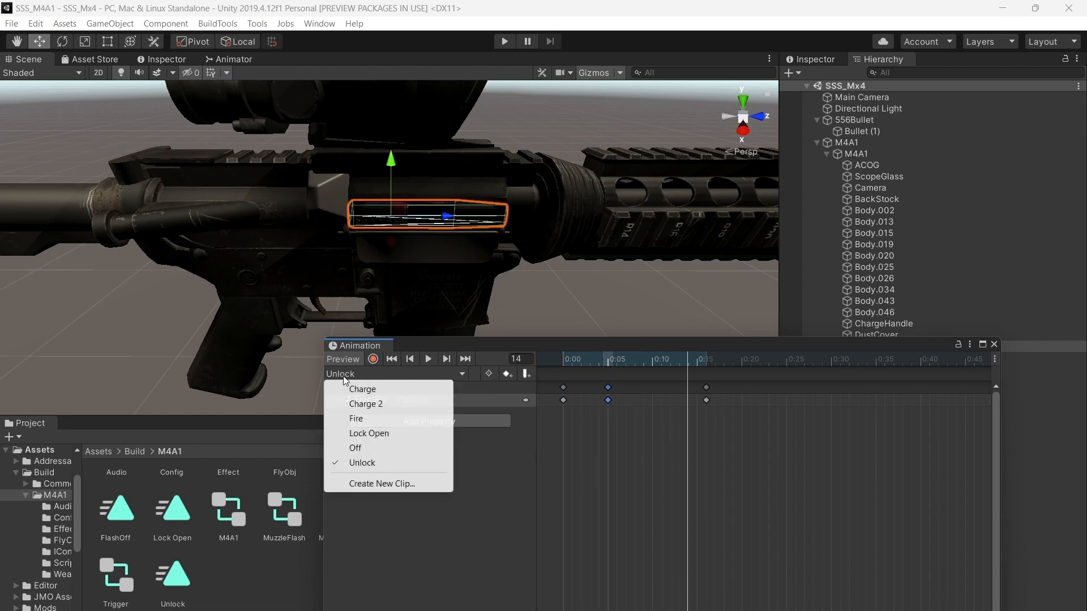
left_click(995, 345)
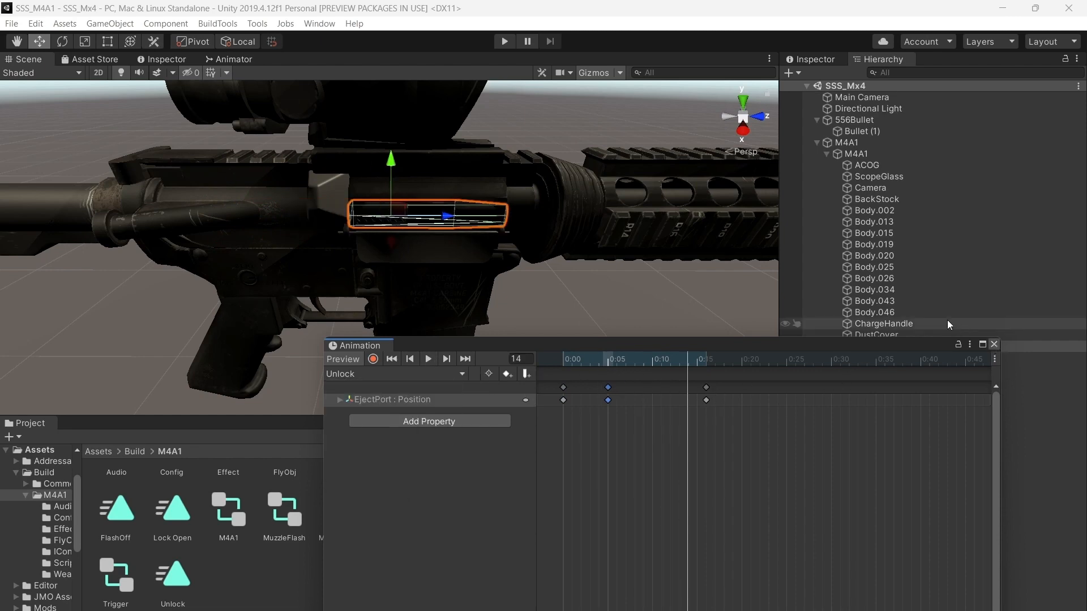
left_click(995, 345)
left_click(11, 24)
left_click(33, 74)
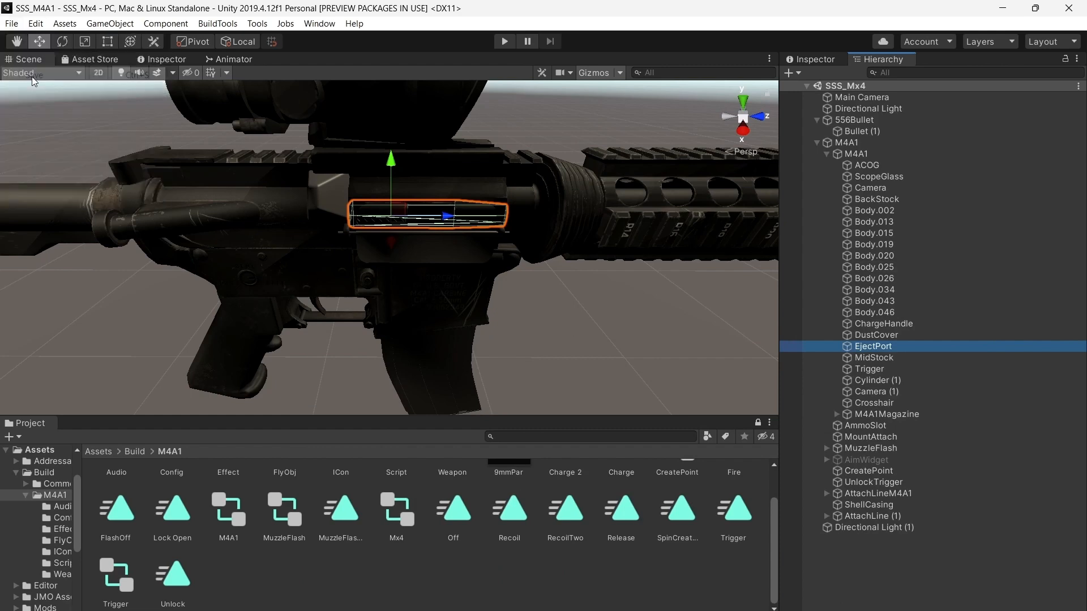
Open the Animation window for the M4A1's Trigger object and switch to its Release clip
left_click(871, 369)
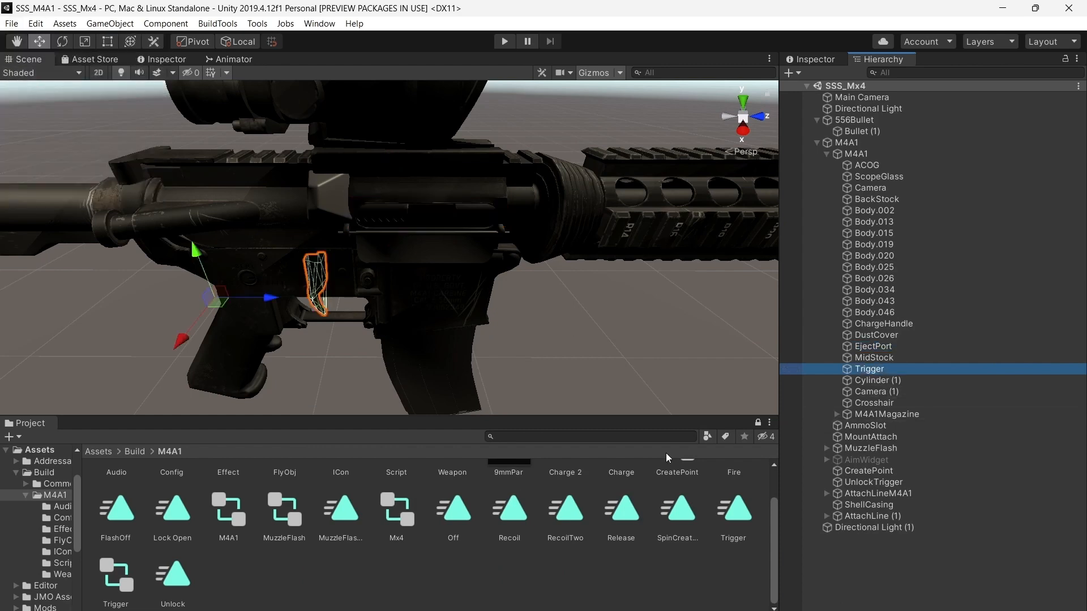
scroll(628, 498, "up", 1)
double_click(614, 562)
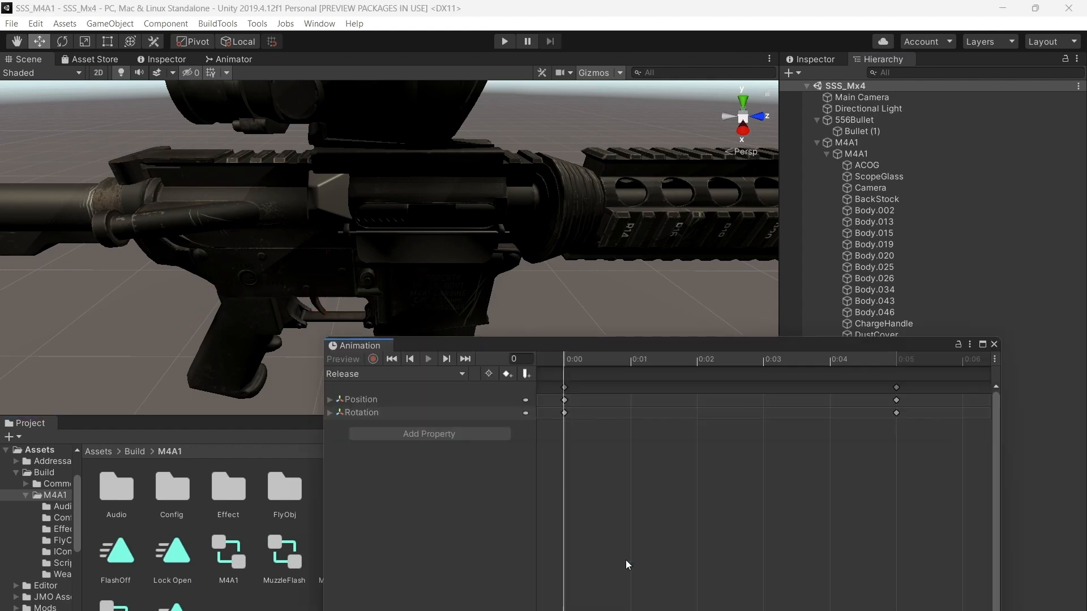
left_click_drag(913, 352, 918, 384)
left_click(873, 369)
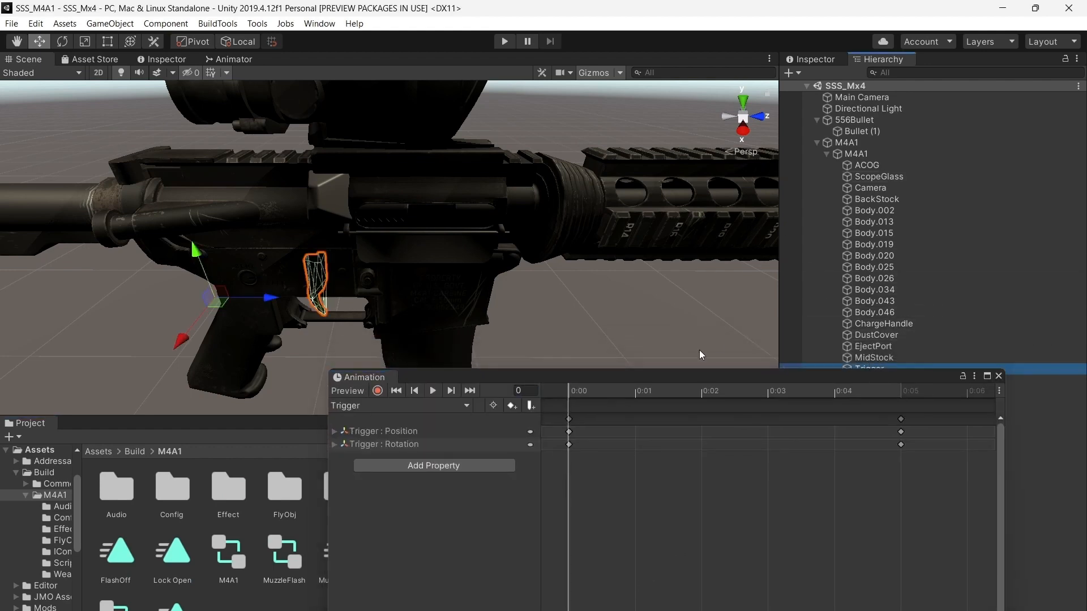
left_click_drag(649, 379, 494, 316)
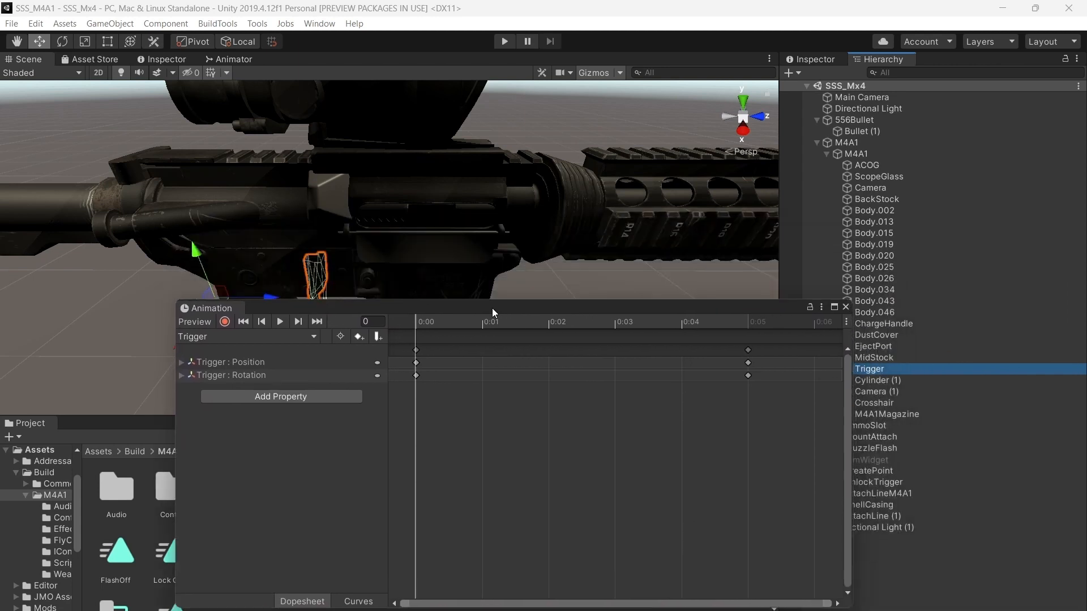
left_click(224, 345)
left_click(226, 359)
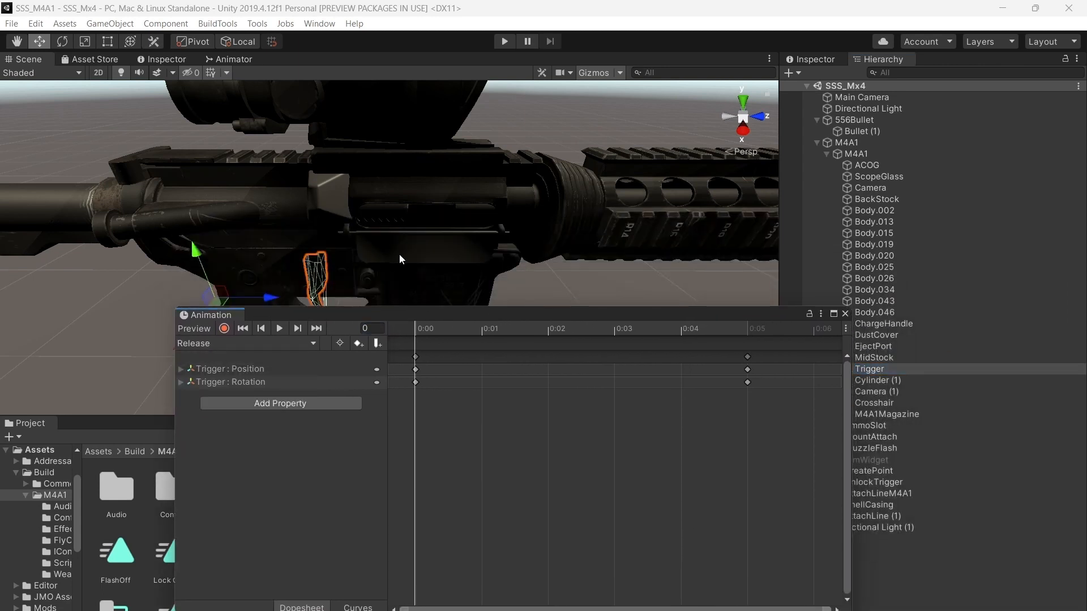
Remove the Trigger's Position and Rotation properties from the Release clip
left_click(375, 370)
left_click(402, 382)
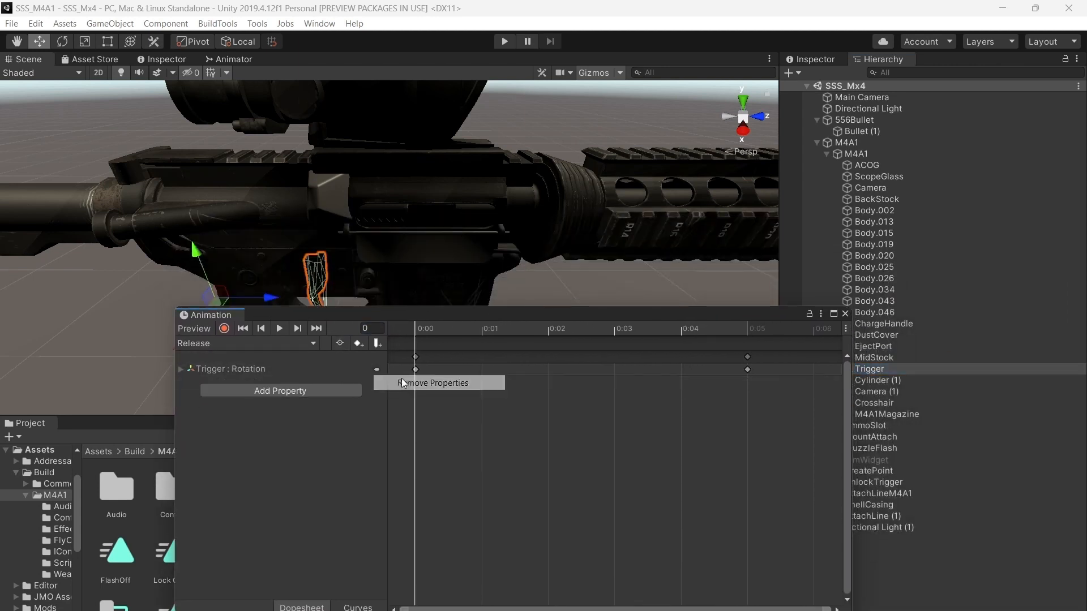
left_click(377, 369)
left_click(395, 384)
Switch to the Trigger clip and remove its Position and Rotation properties
left_click(226, 343)
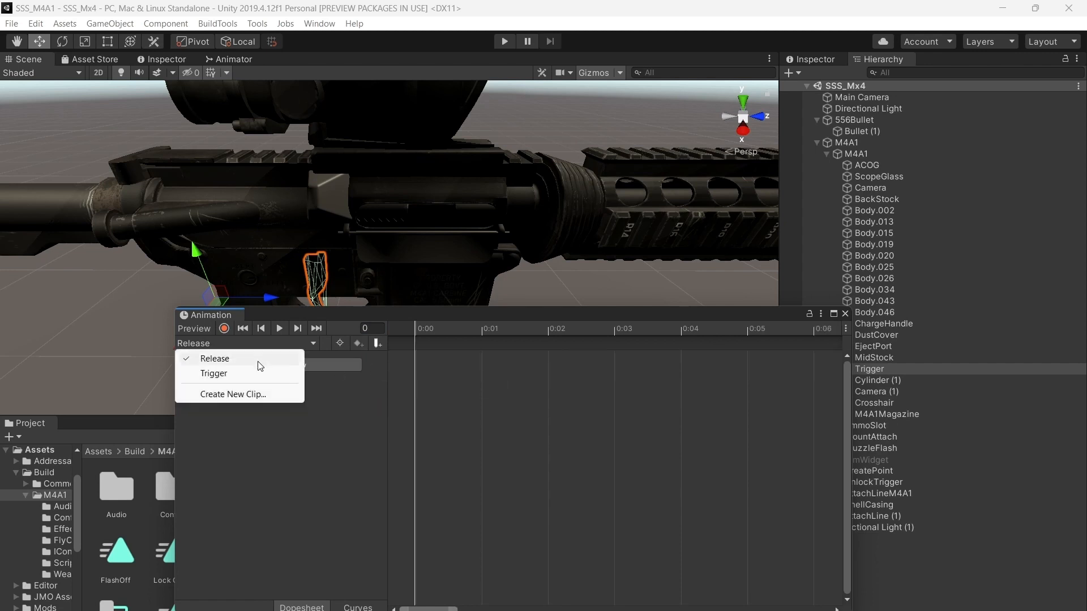
left_click(220, 368)
left_click(377, 369)
left_click(400, 382)
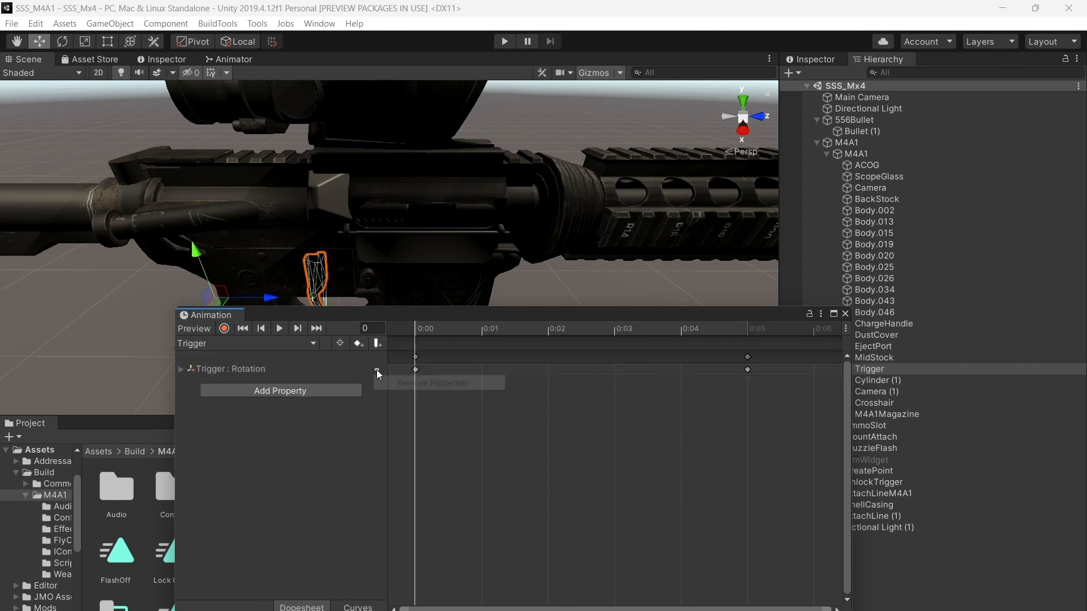
left_click(376, 367)
left_click(402, 383)
Add the Trigger's transform Position property to the emptied Trigger clip
right_click_drag(406, 270, 457, 169)
key("w")
key("s")
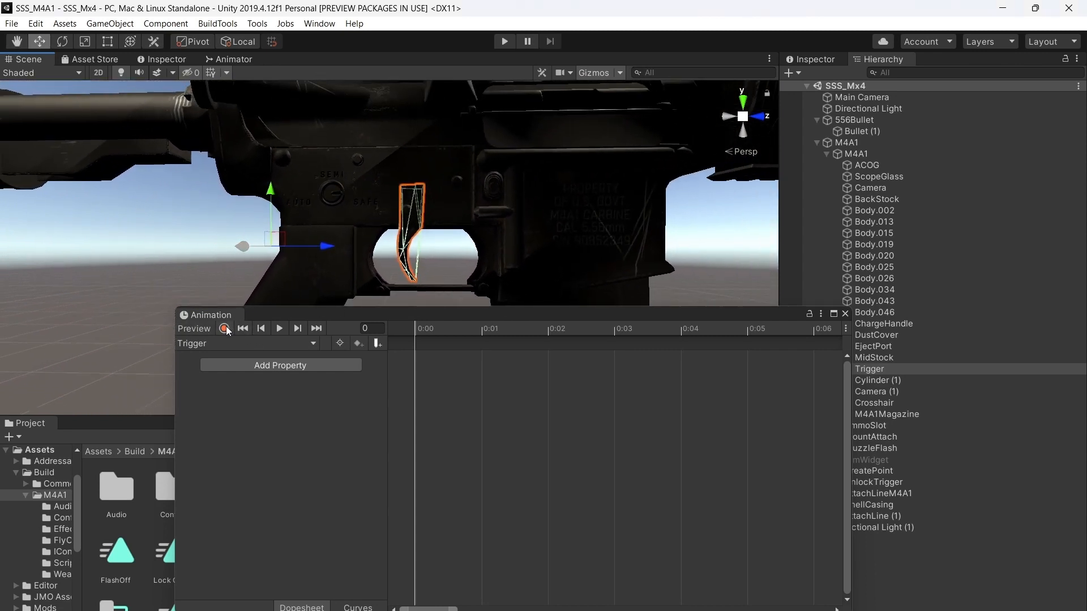
scroll(617, 382, "down", 5)
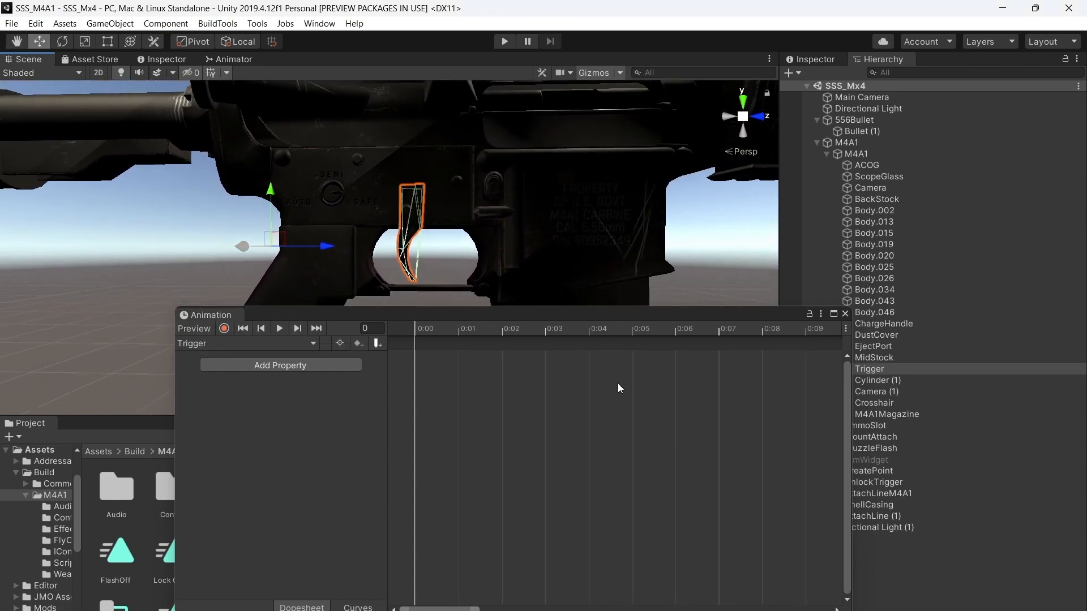
scroll(617, 383, "down", 8)
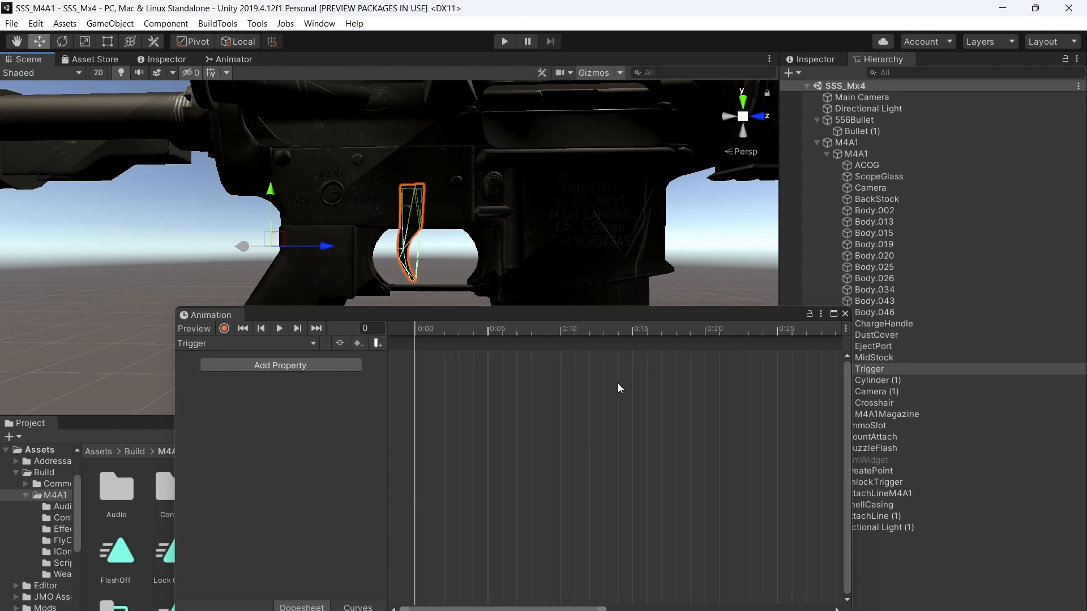
scroll(554, 355, "down", 8)
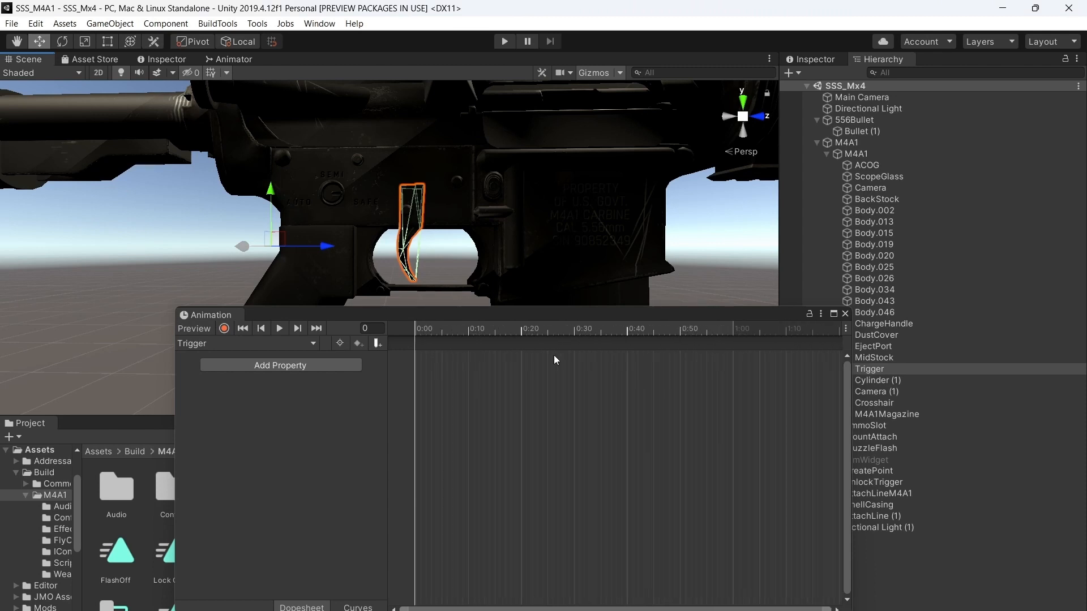
scroll(551, 355, "down", 1)
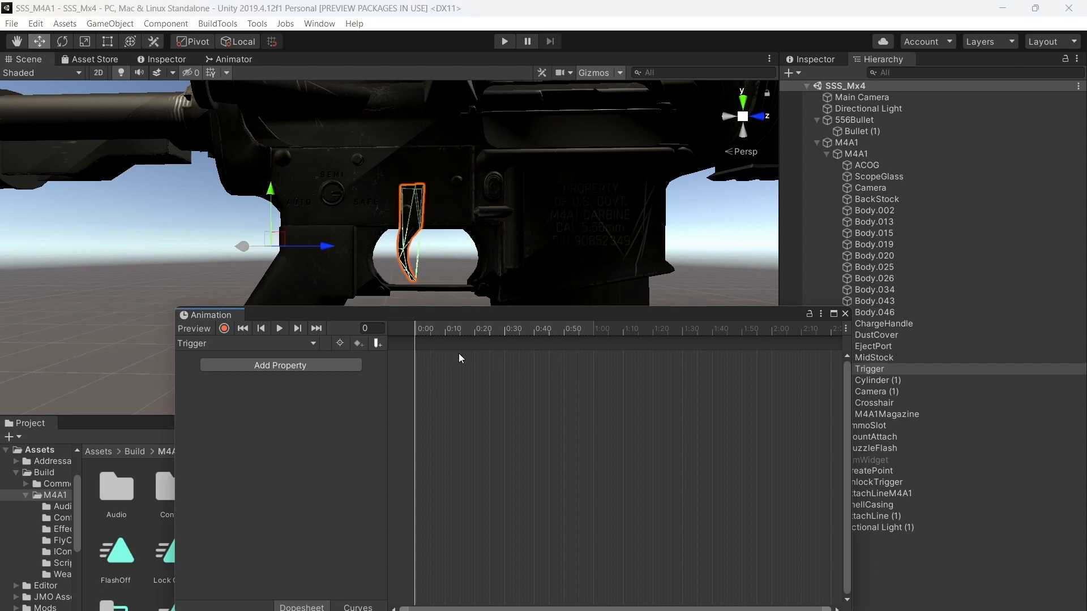
left_click(348, 366)
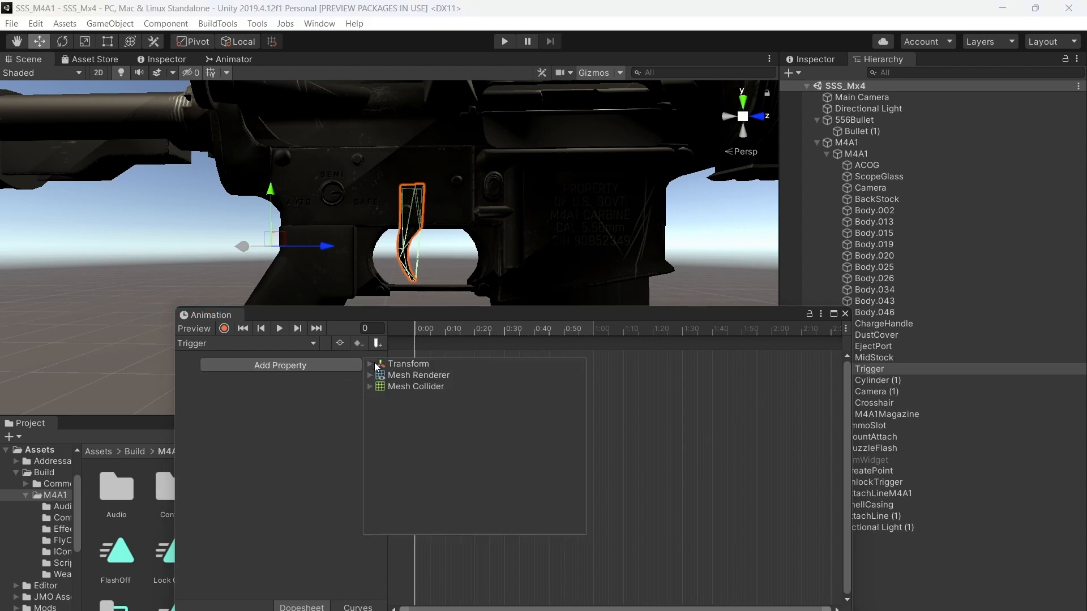
left_click(375, 366)
left_click(370, 364)
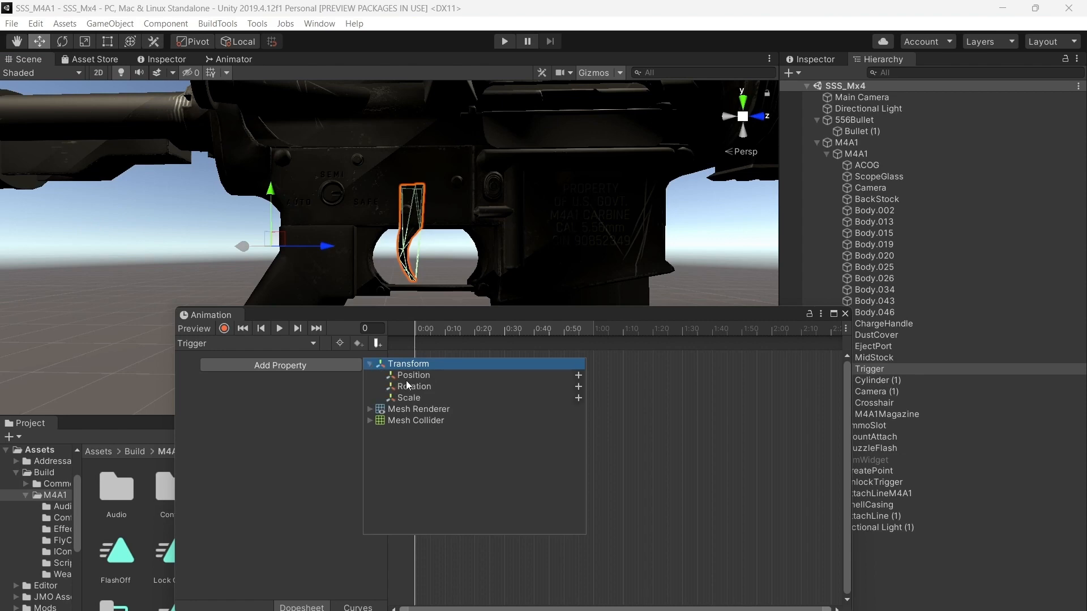
left_click(578, 376)
Move the clip's end keyframe to frame 8 and record the Trigger pulled back along Z there, to about -0.0121
left_click_drag(595, 358, 460, 357)
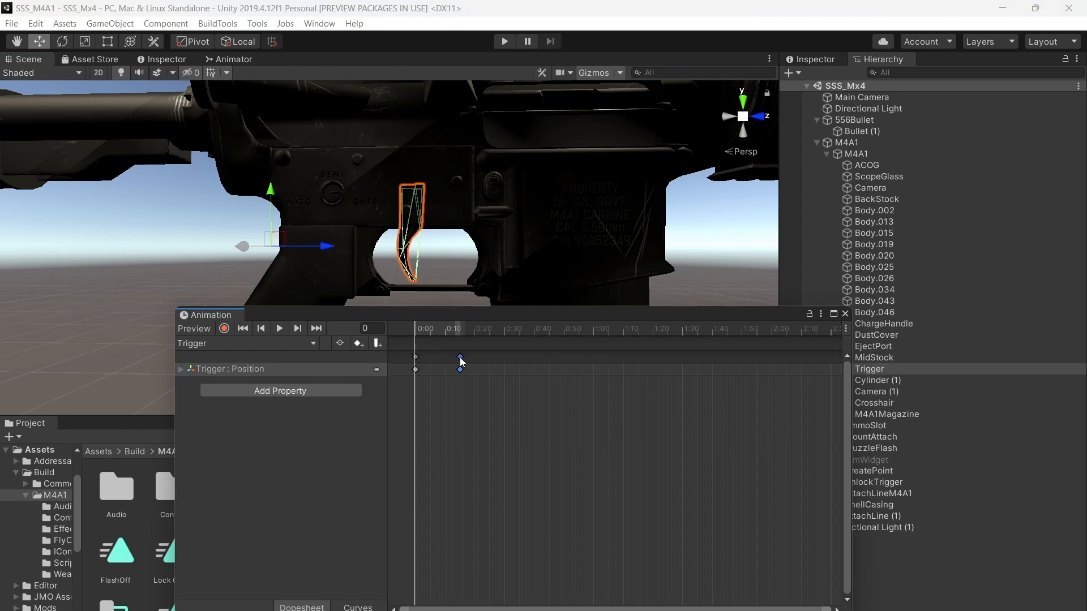
left_click_drag(461, 361, 434, 359)
left_click(440, 330)
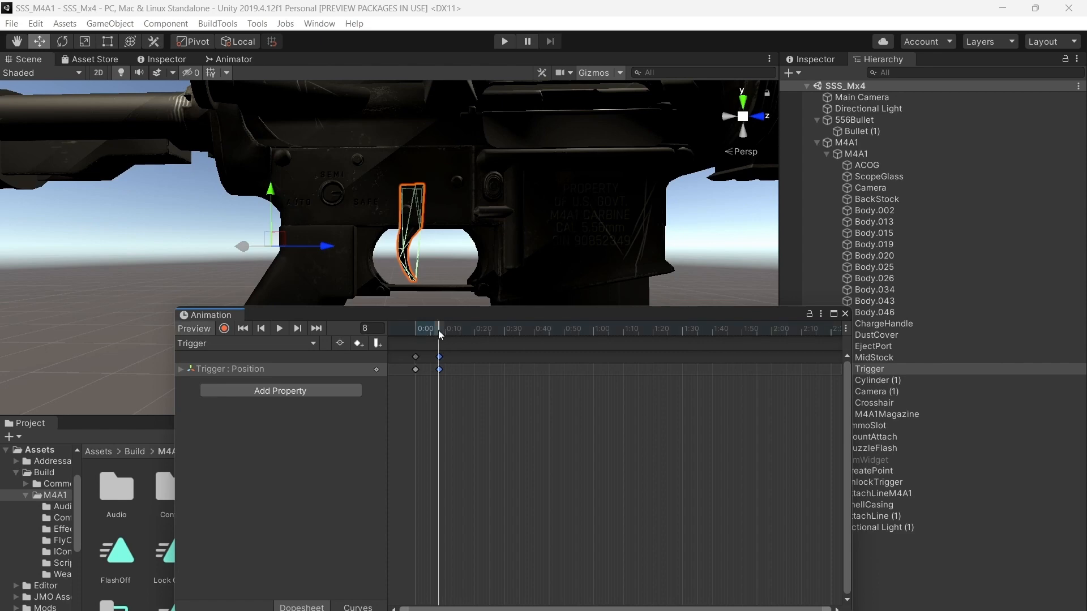
left_click(224, 329)
left_click_drag(327, 247, 307, 247)
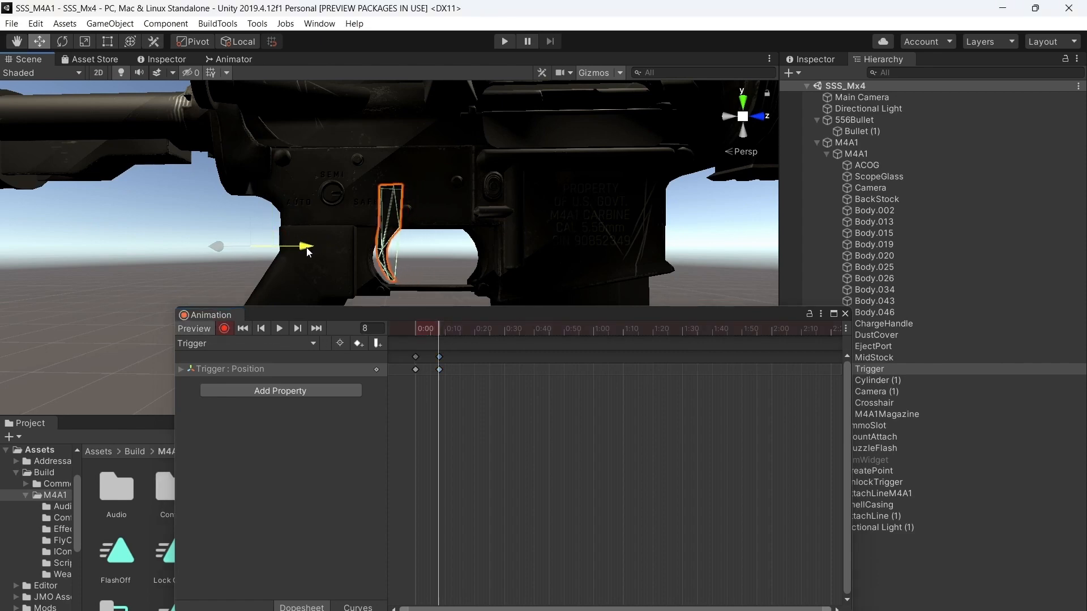
left_click(224, 329)
Add a Position keyframe at frame 20 of the Trigger clip and play the clip from the start
left_click(415, 331)
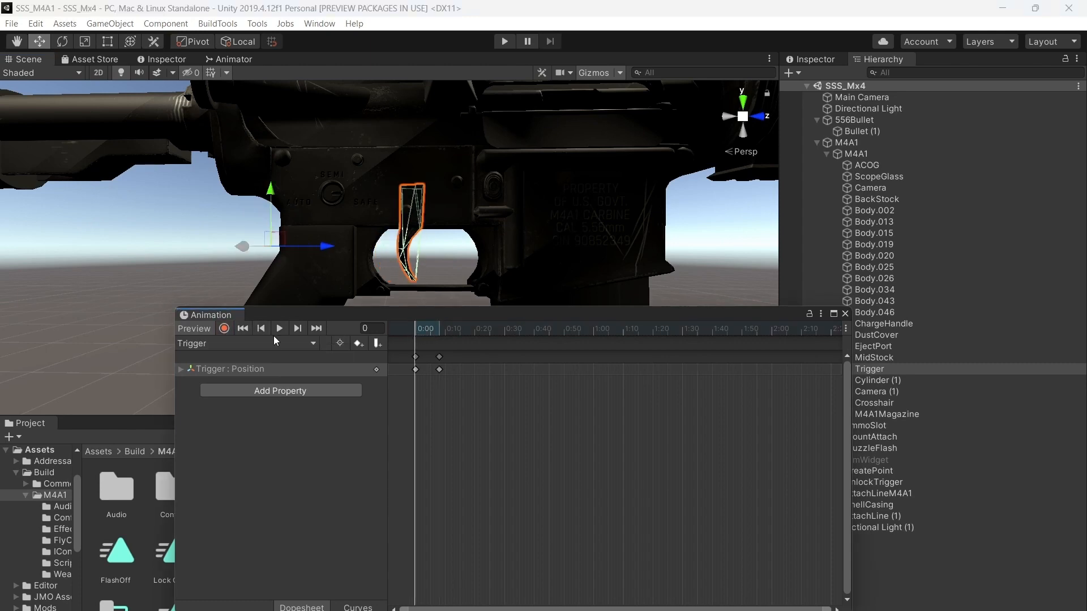
double_click(476, 369)
left_click(473, 330)
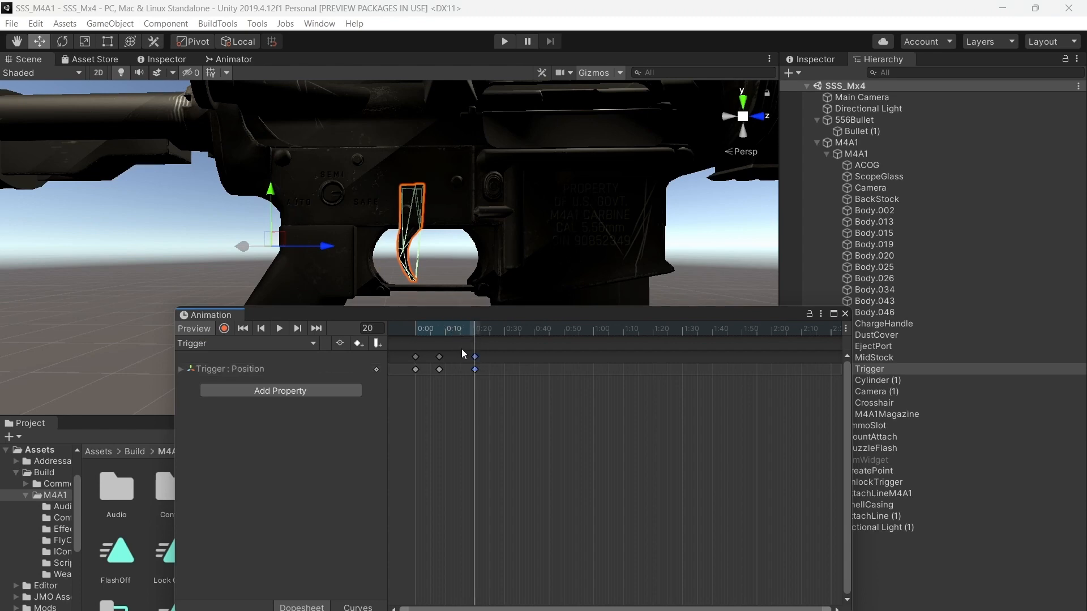
left_click(415, 331)
left_click(280, 328)
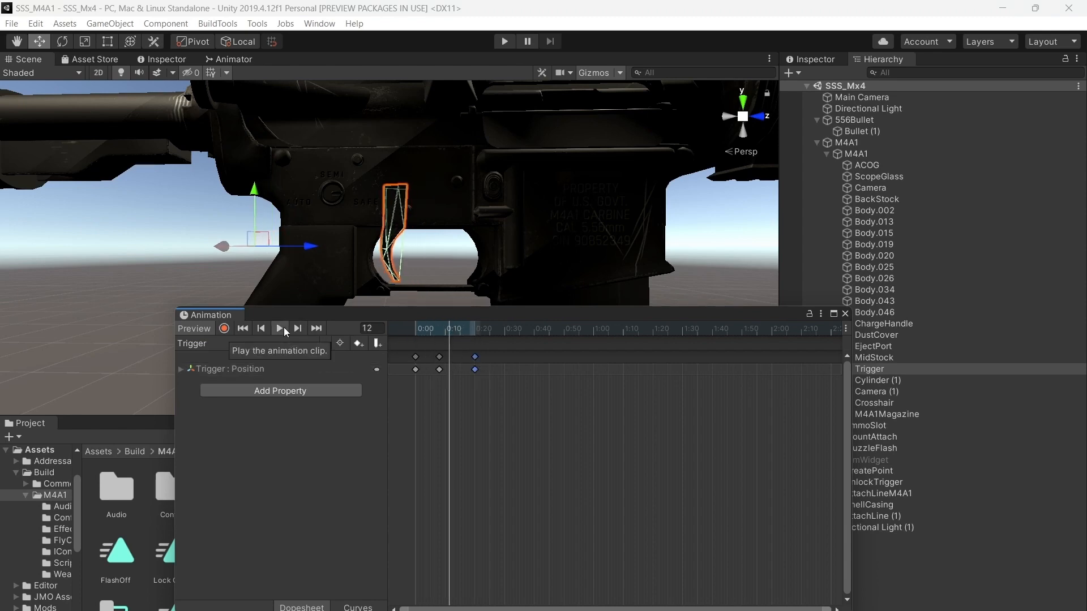
Copy the frame 8 Position.z value of -0.0121 to the frame 20 keyframe and preview the Trigger clip
left_click(440, 332)
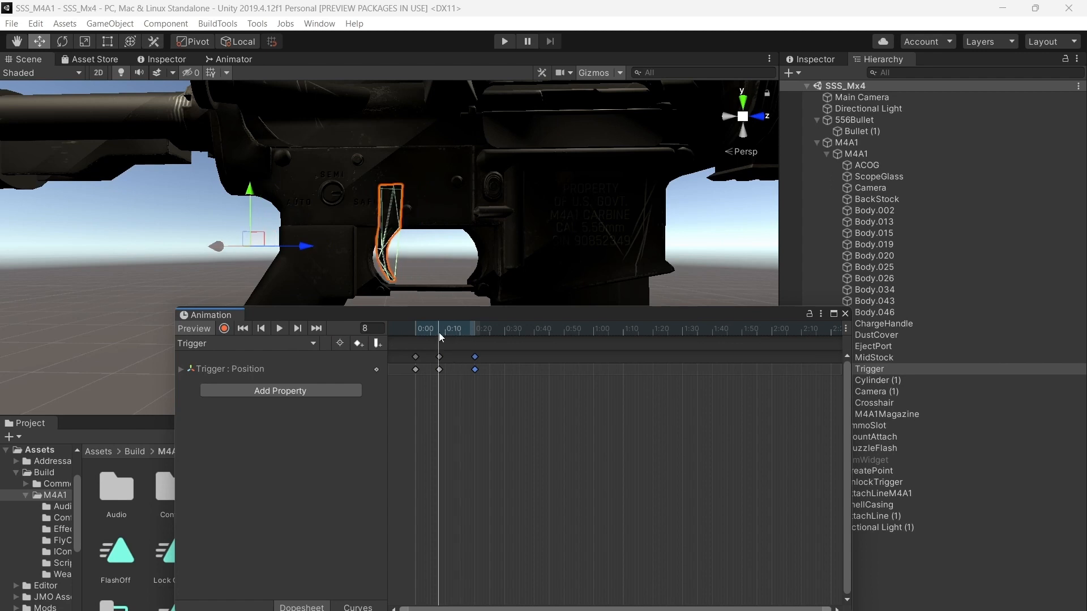
left_click(181, 370)
left_click(342, 408)
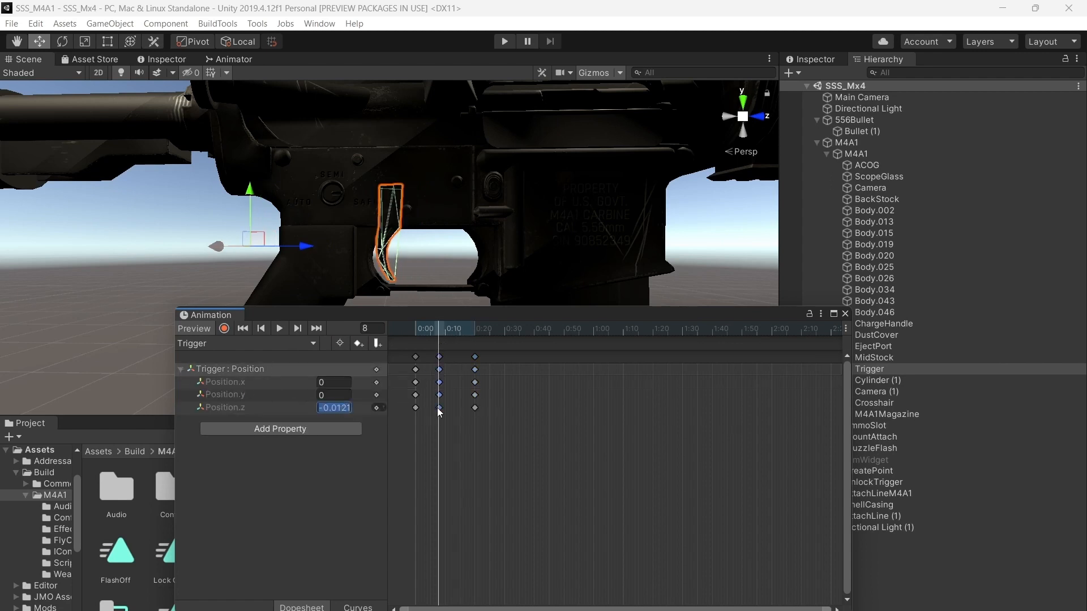
left_click(475, 332)
left_click(475, 408)
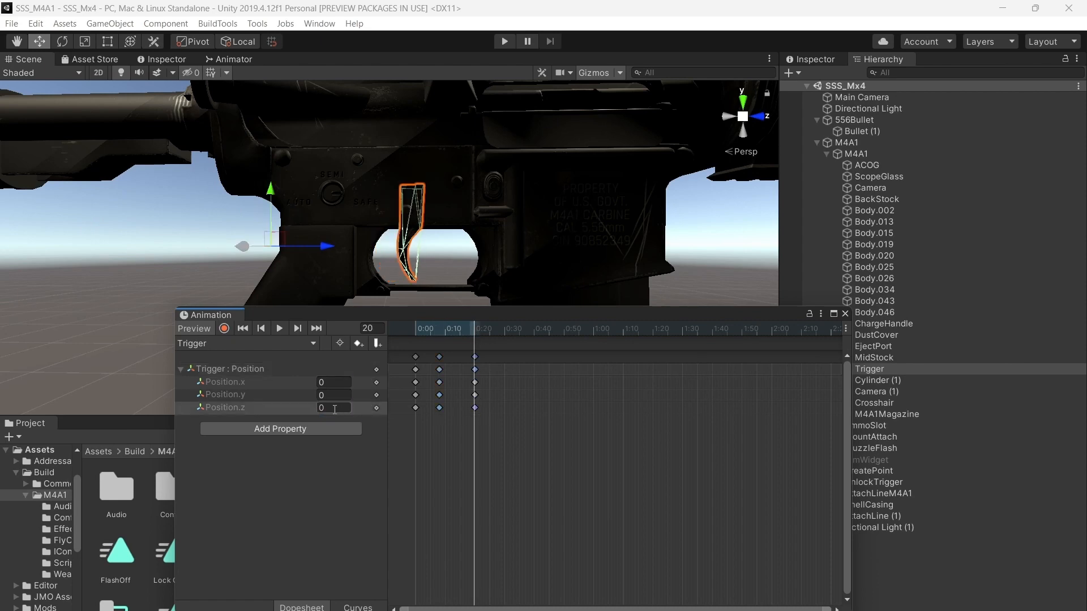
left_click(403, 331)
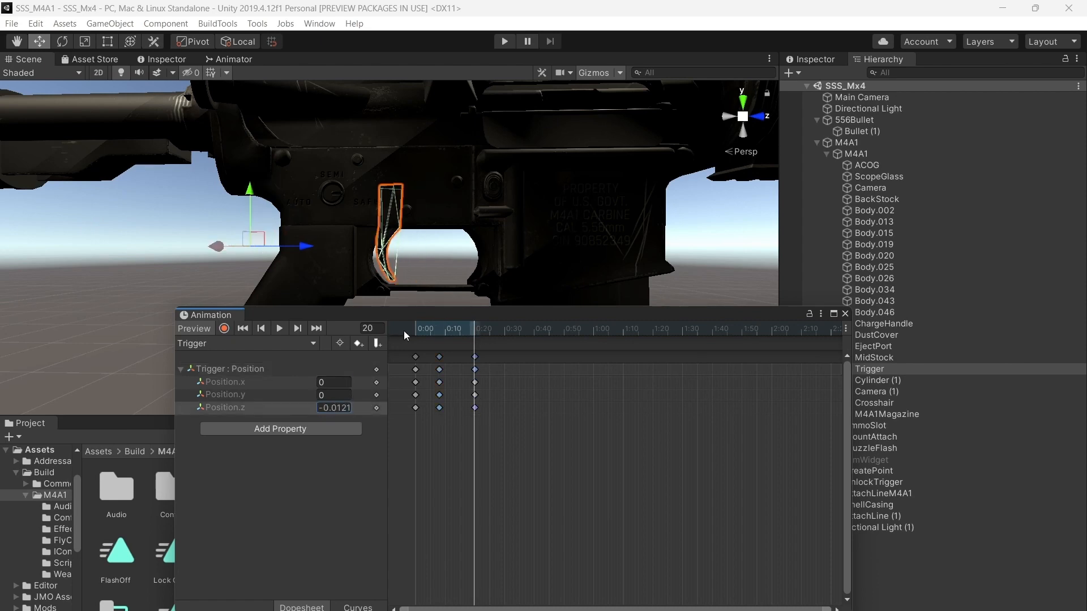
left_click(280, 329)
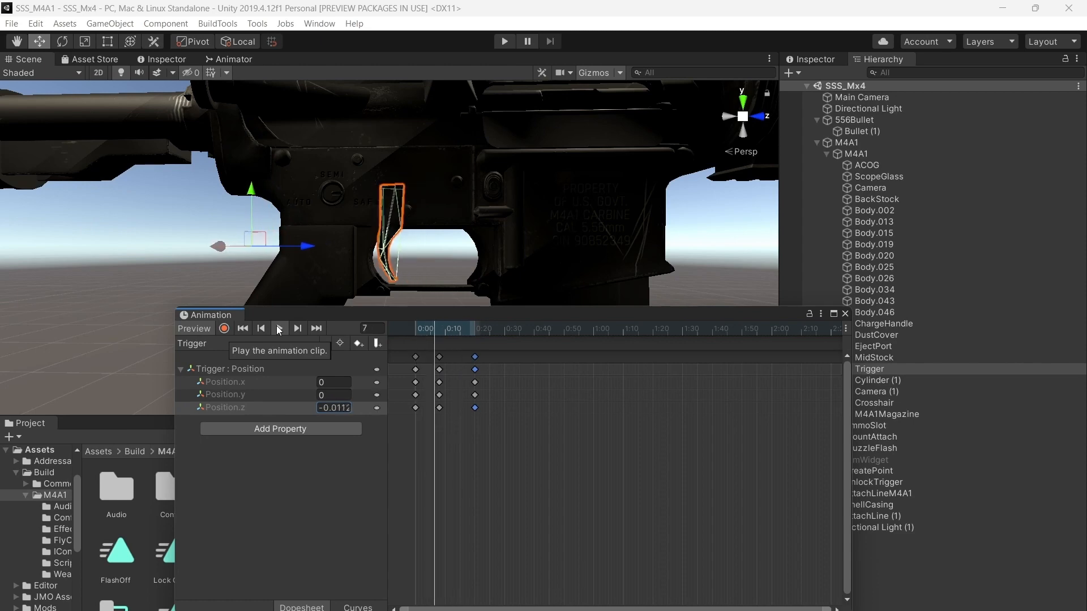
left_click(279, 331)
left_click(350, 482)
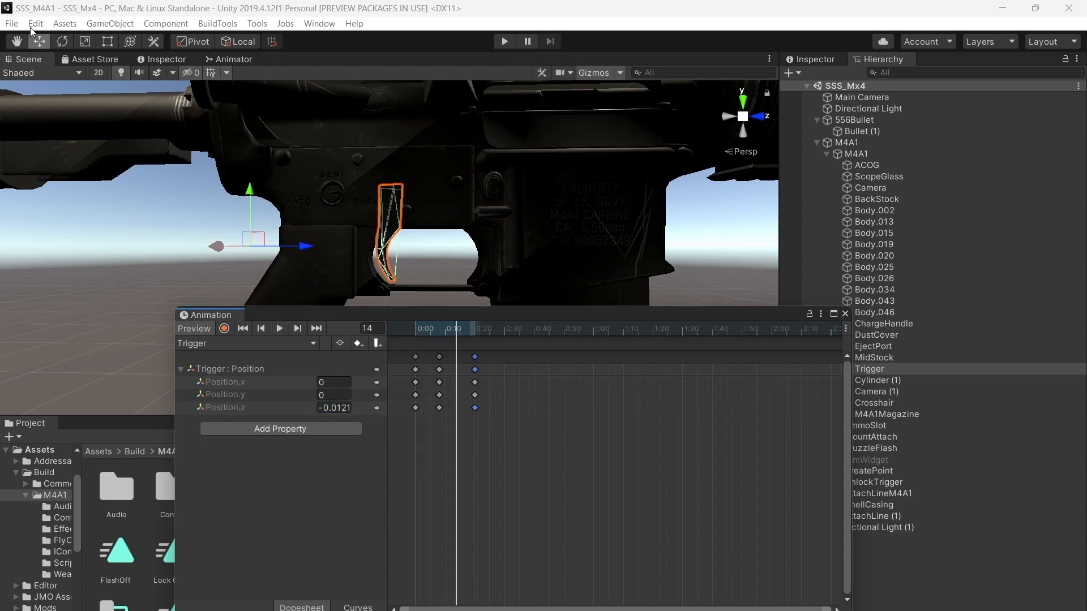
Save the scene and close the Animation window
left_click(11, 24)
left_click(31, 74)
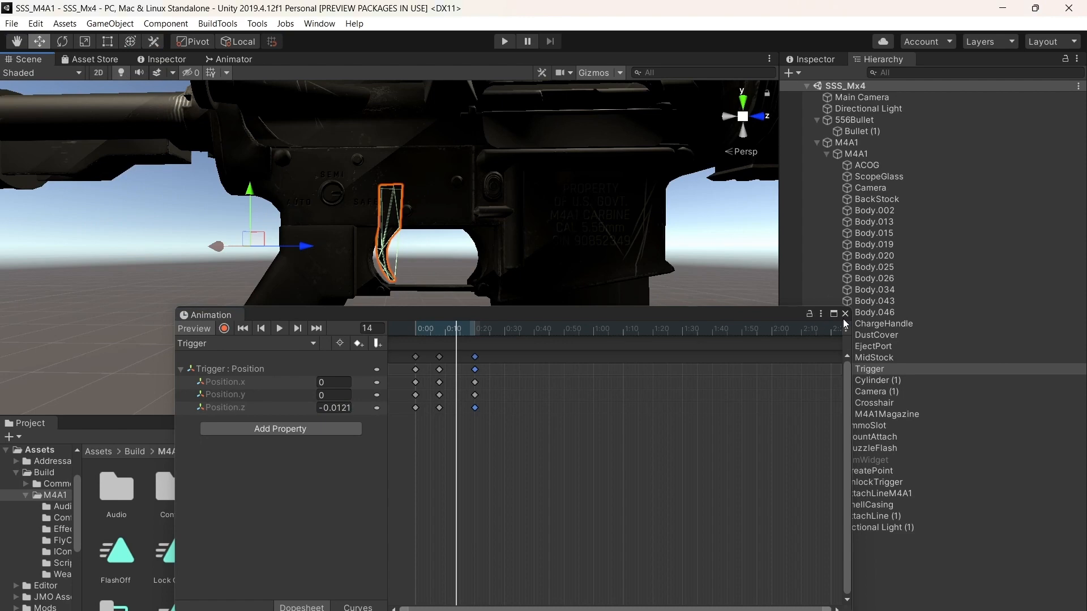
left_click(271, 344)
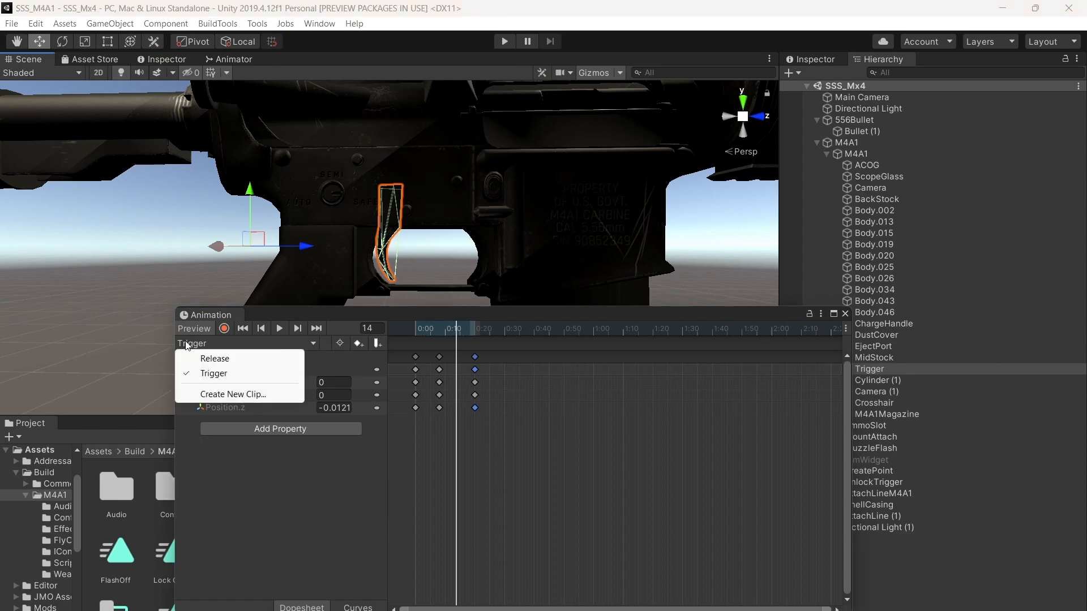
left_click(842, 315)
left_click(845, 314)
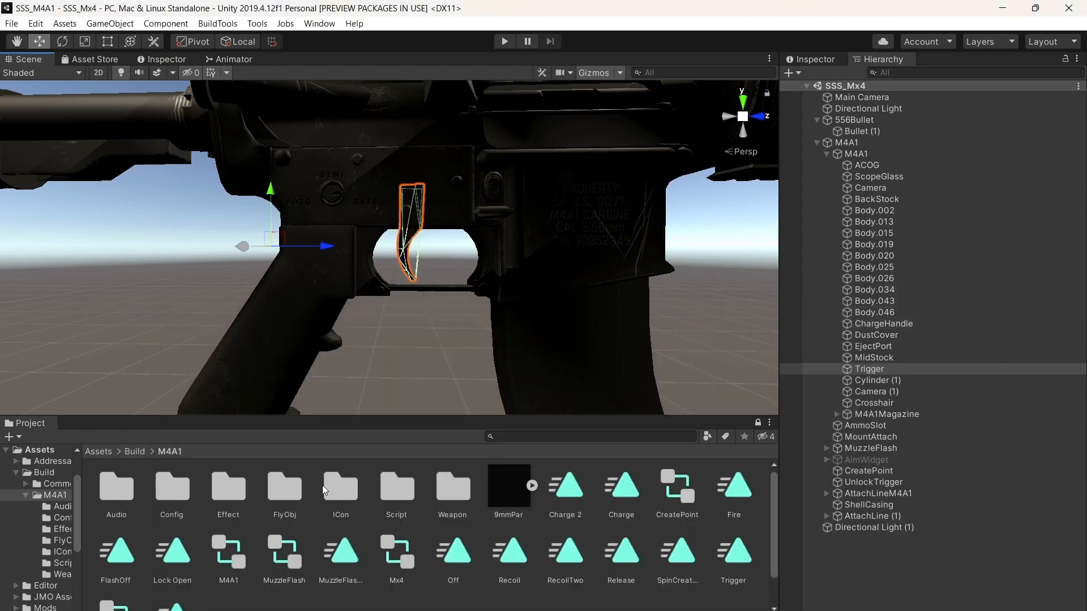
Delete the old Release animation clip from the M4A1 build folder
right_click(617, 566)
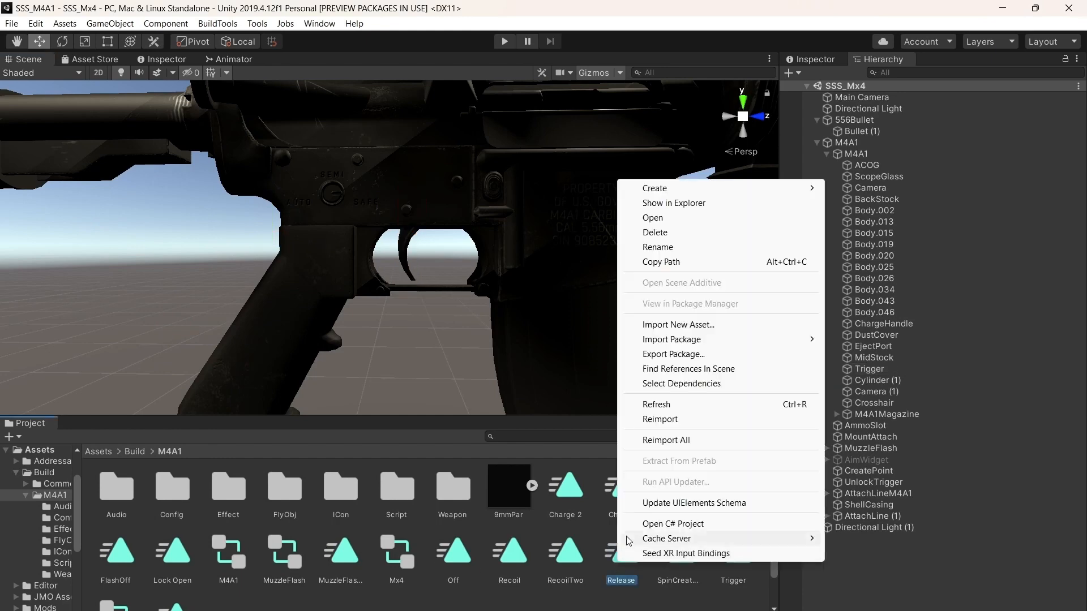
left_click(658, 235)
left_click(579, 354)
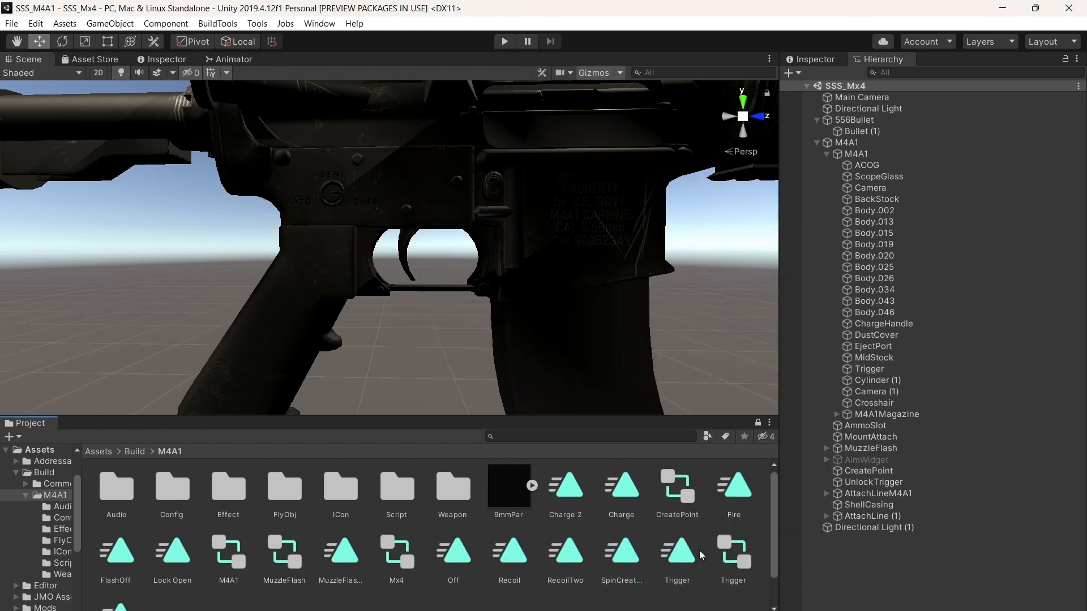
Duplicate the Trigger animation clip and rename the copy Release
key("ctrl+d")
right_click(670, 565)
left_click(714, 251)
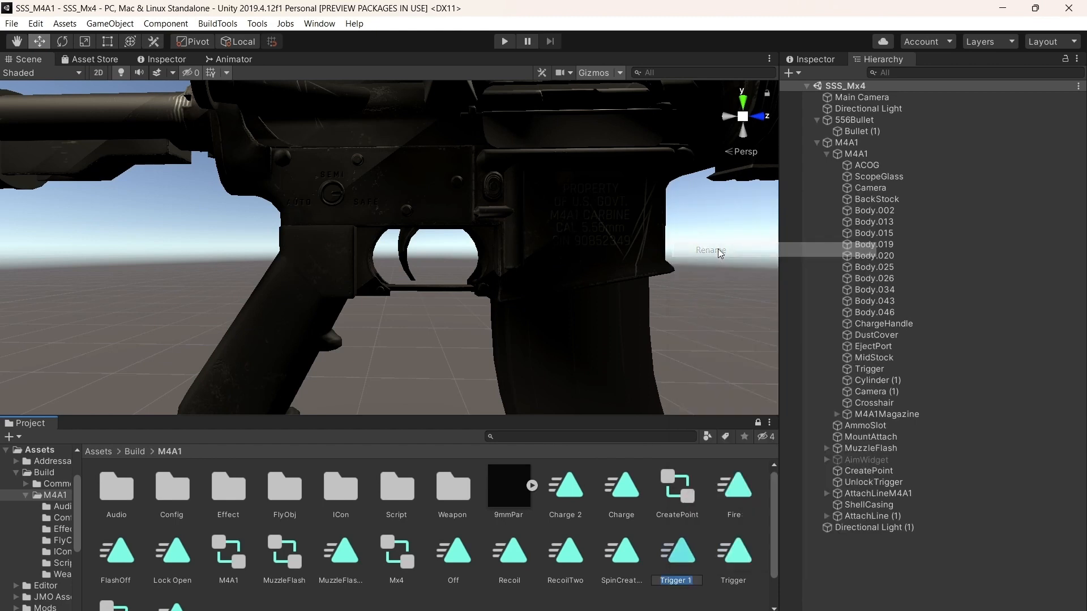
type("Release")
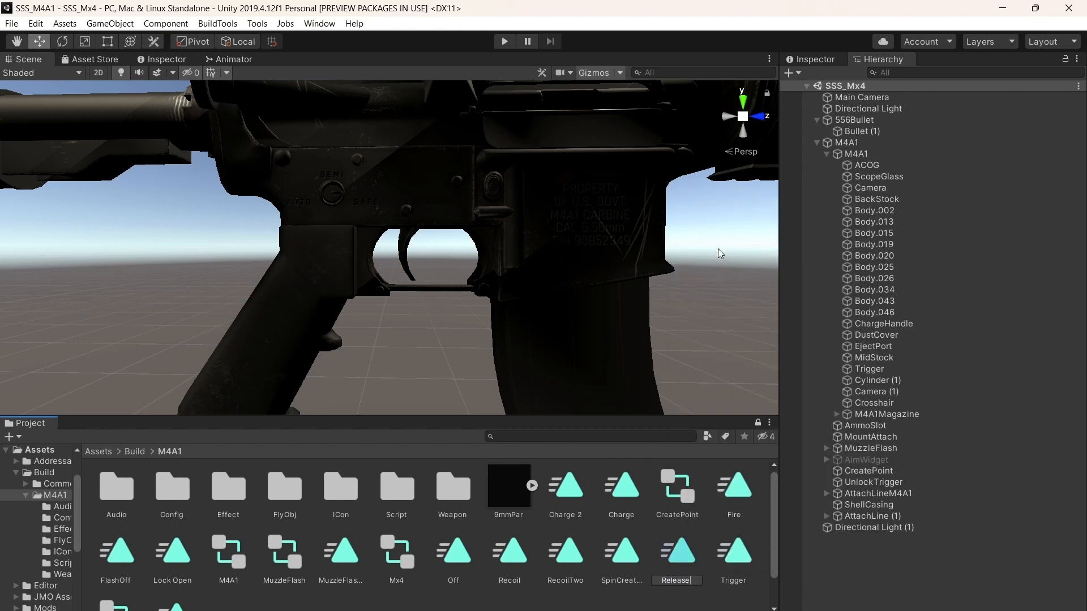
key("Return")
Open the Trigger animator controller and show the LetGo state's properties
scroll(287, 531, "down", 2)
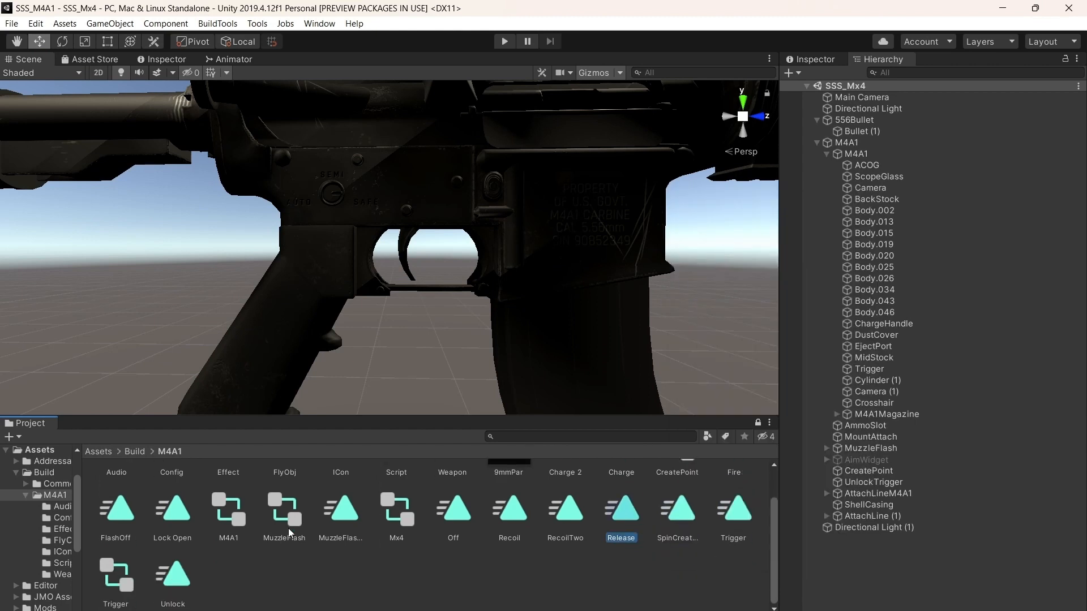
left_click(119, 586)
left_click(812, 59)
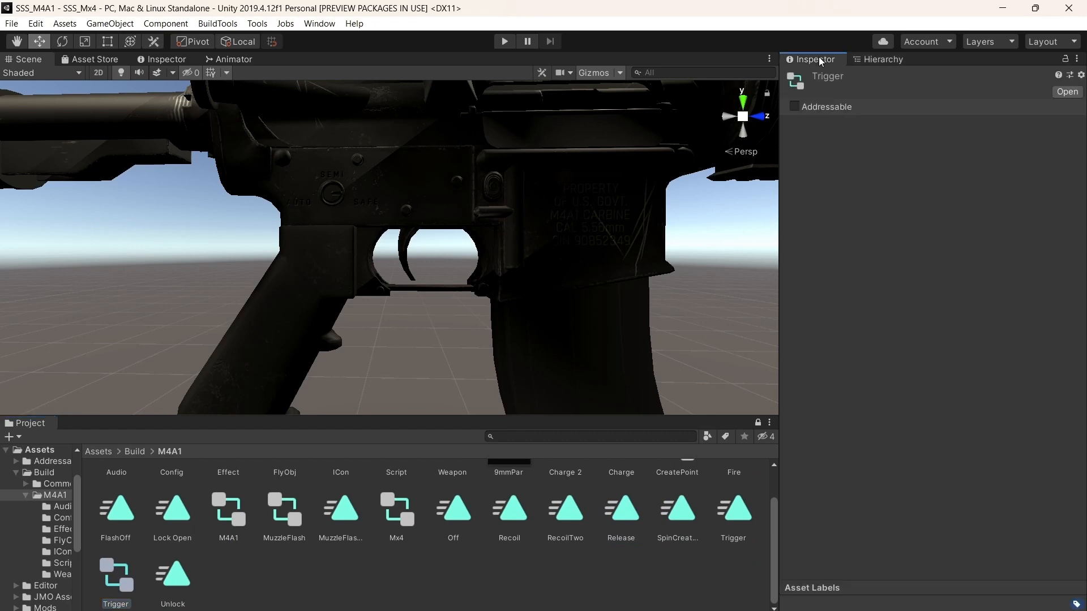
double_click(121, 598)
left_click(426, 233)
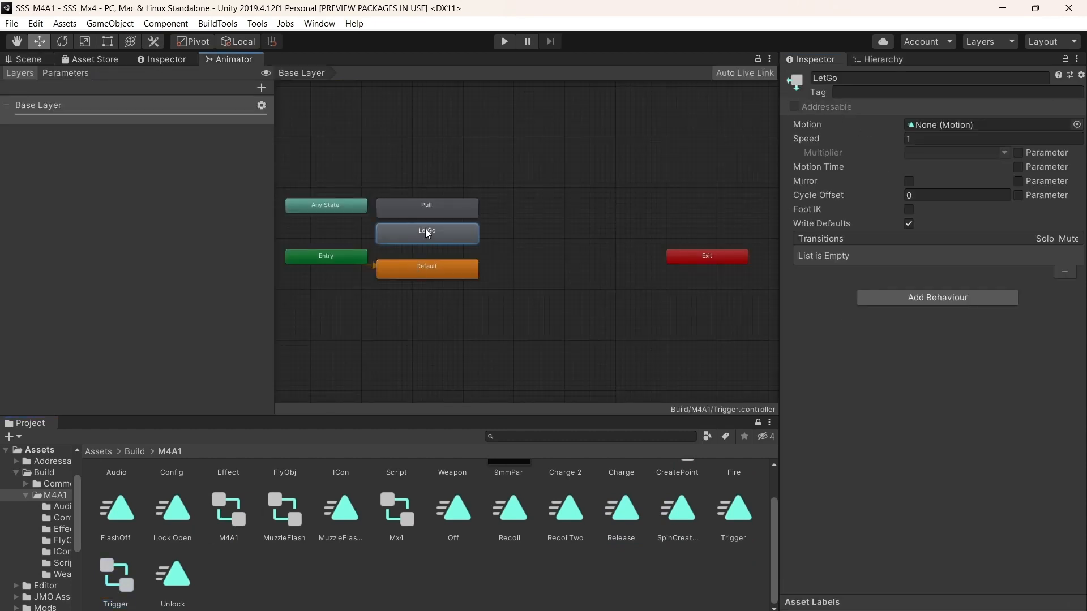
Assign the new Release clip as the LetGo state's Motion and check the Pull and LetGo states
left_click(440, 215)
left_click(439, 230)
left_click(426, 208)
left_click(426, 222)
left_click(436, 234)
left_click_drag(621, 519, 953, 220)
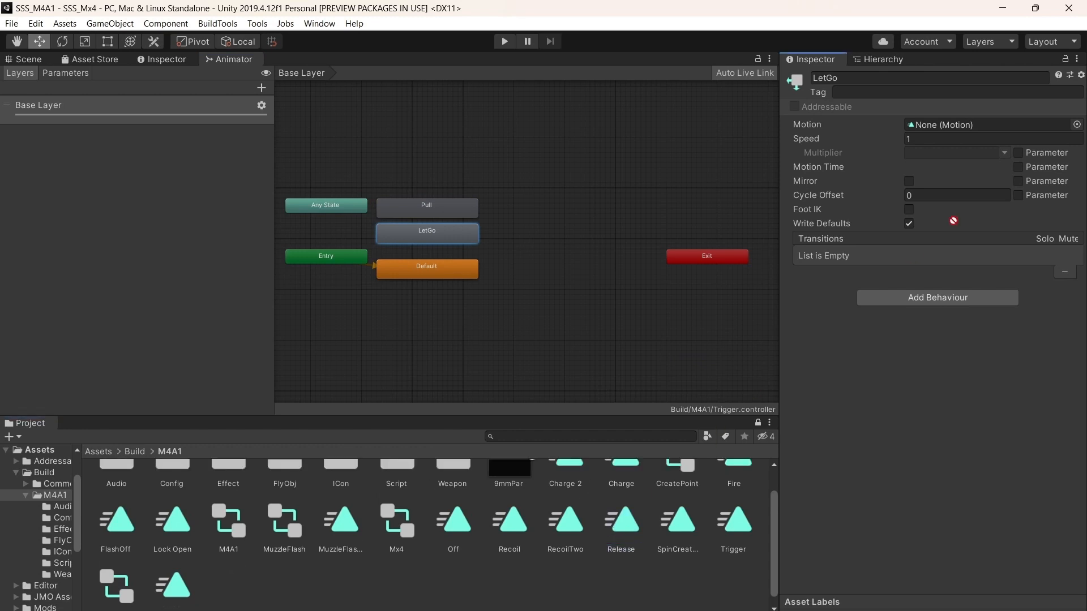
left_click_drag(928, 168, 944, 135)
left_click(417, 205)
left_click(446, 238)
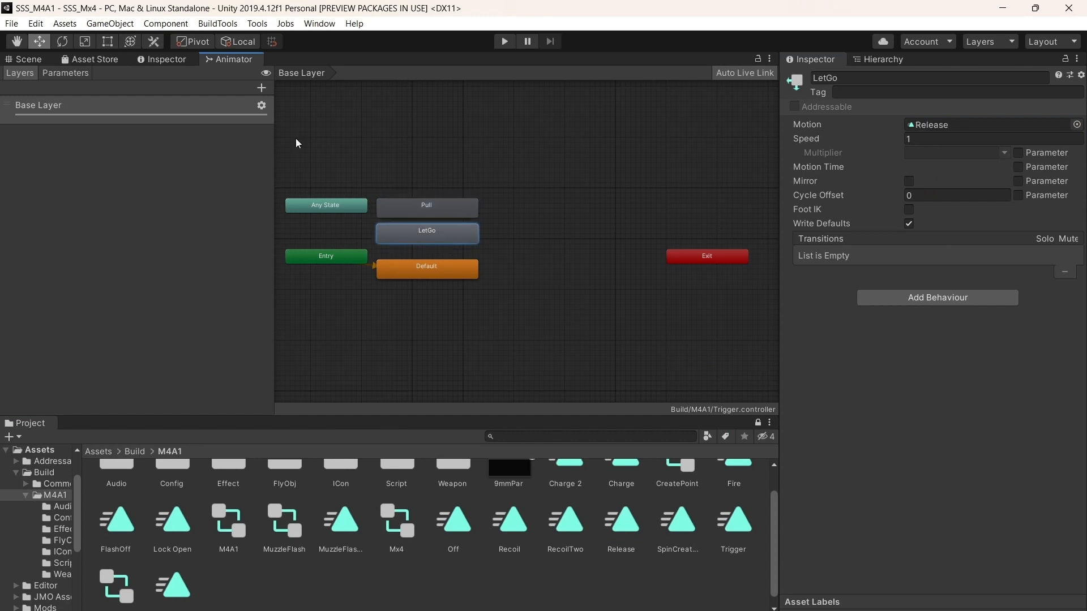
Return to the scene and open the M4A1 Trigger object's Release clip in the Animation window
left_click(29, 59)
left_click(879, 59)
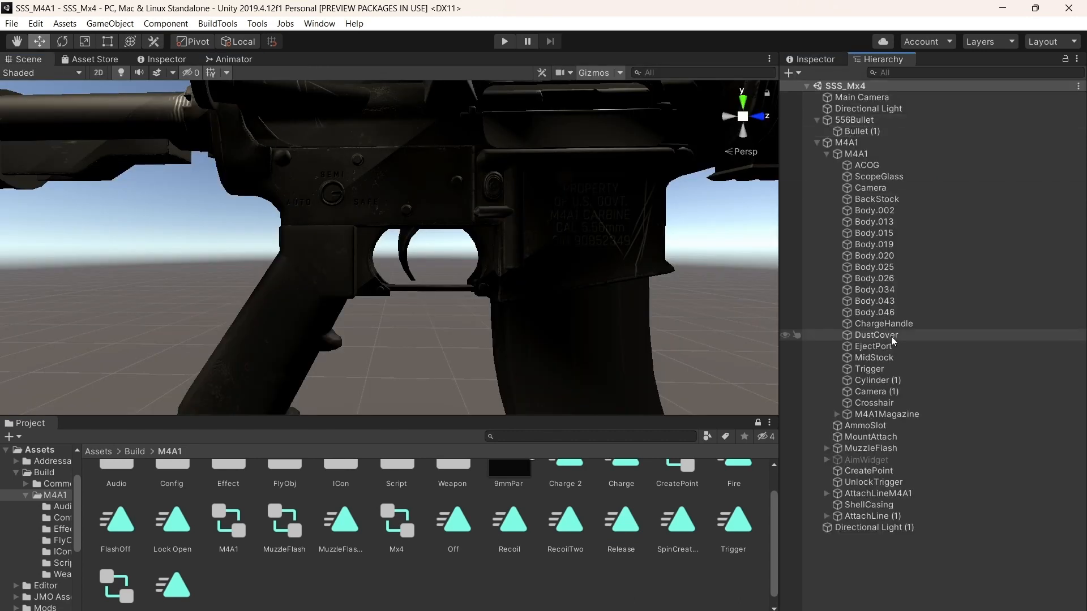
double_click(634, 539)
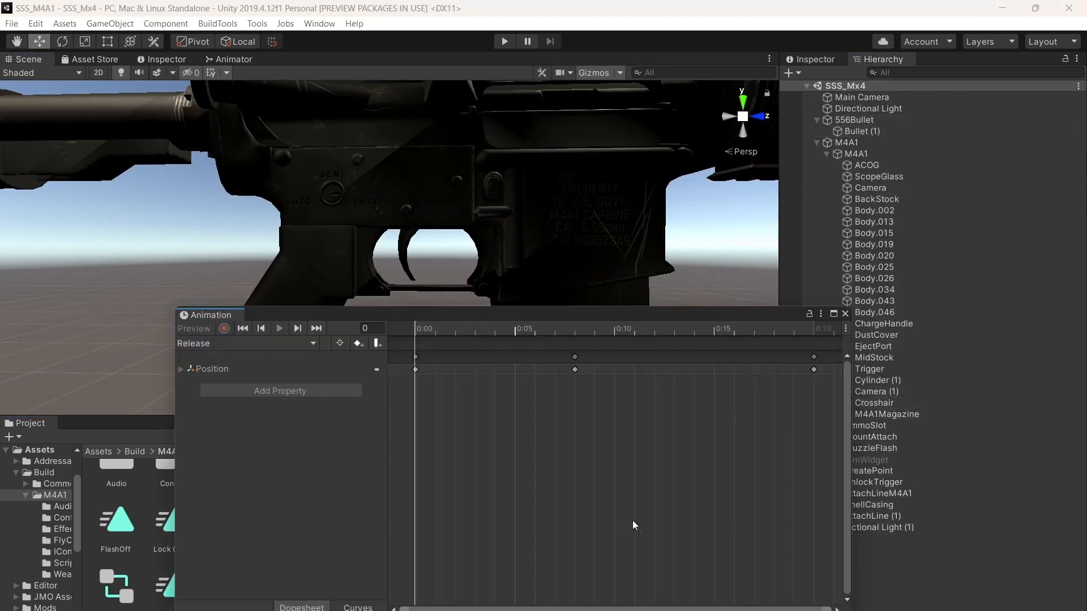
left_click(877, 370)
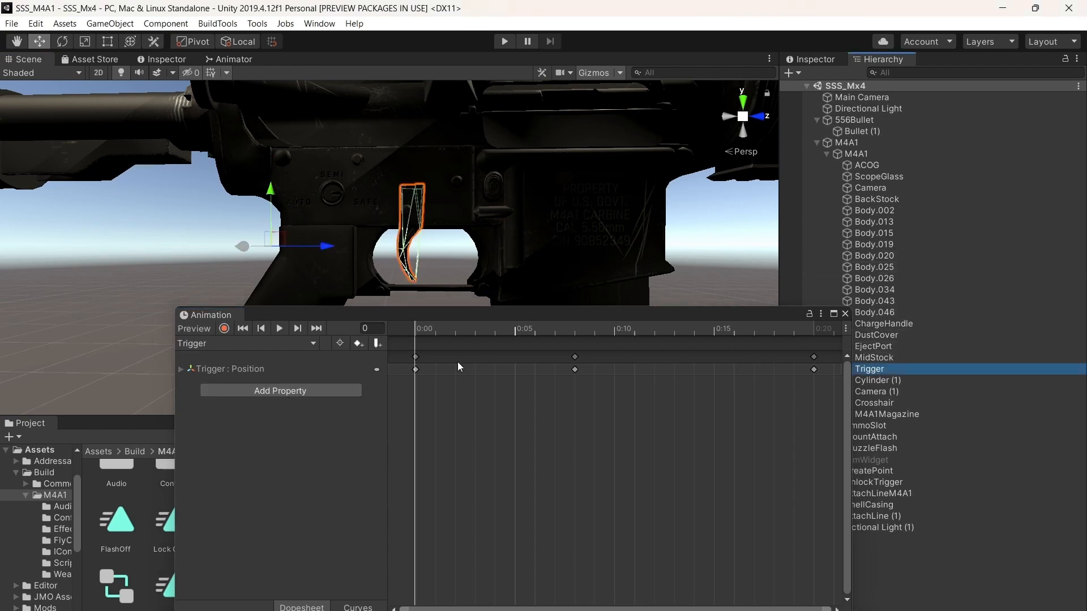
left_click(206, 344)
left_click(215, 357)
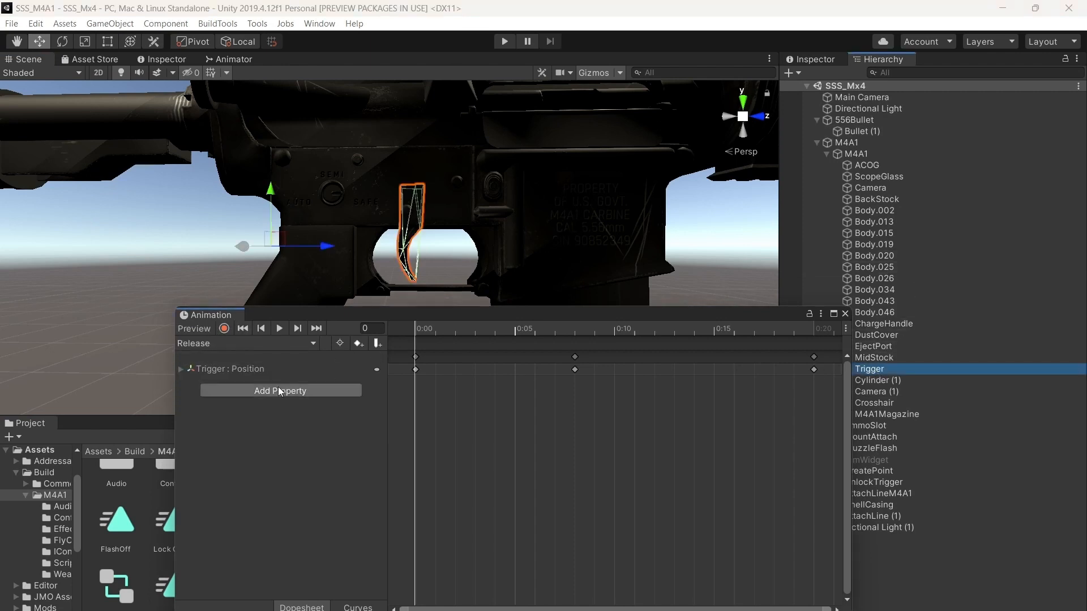
Preview the Release clip's playback and try shifting its first keyframe earlier on the timeline
left_click(281, 329)
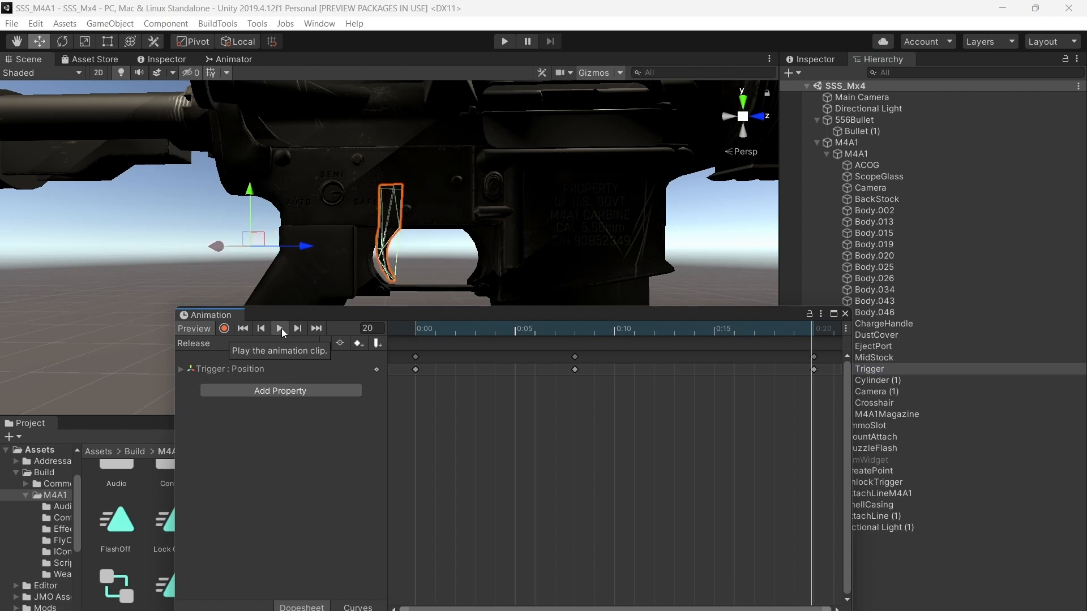
mouse_move(416, 358)
left_mouse_down()
mouse_move(844, 360)
mouse_move(402, 359)
left_mouse_up()
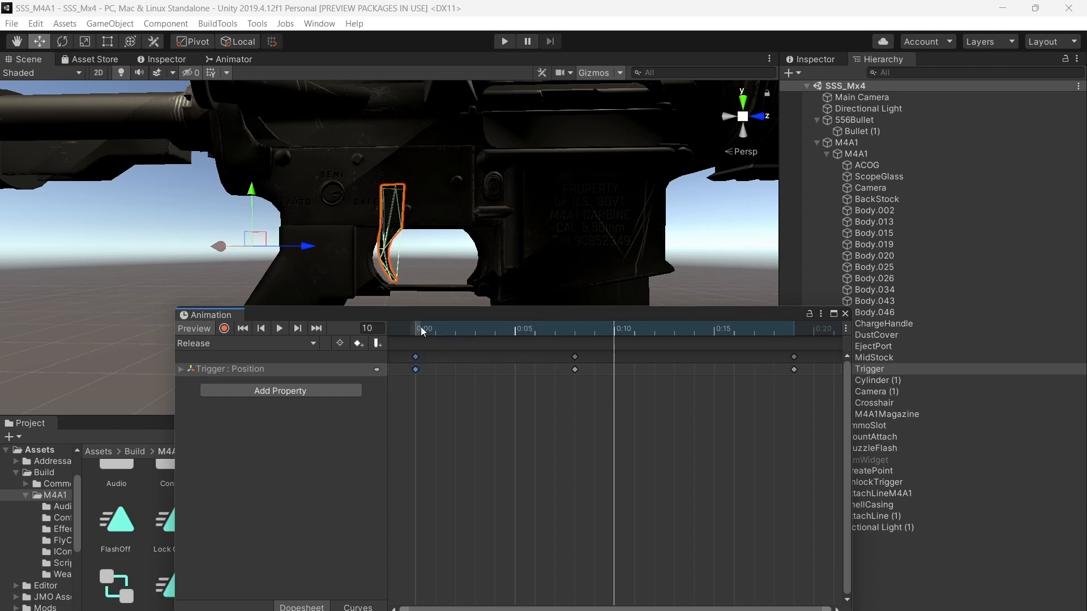
left_click(417, 329)
left_click(280, 329)
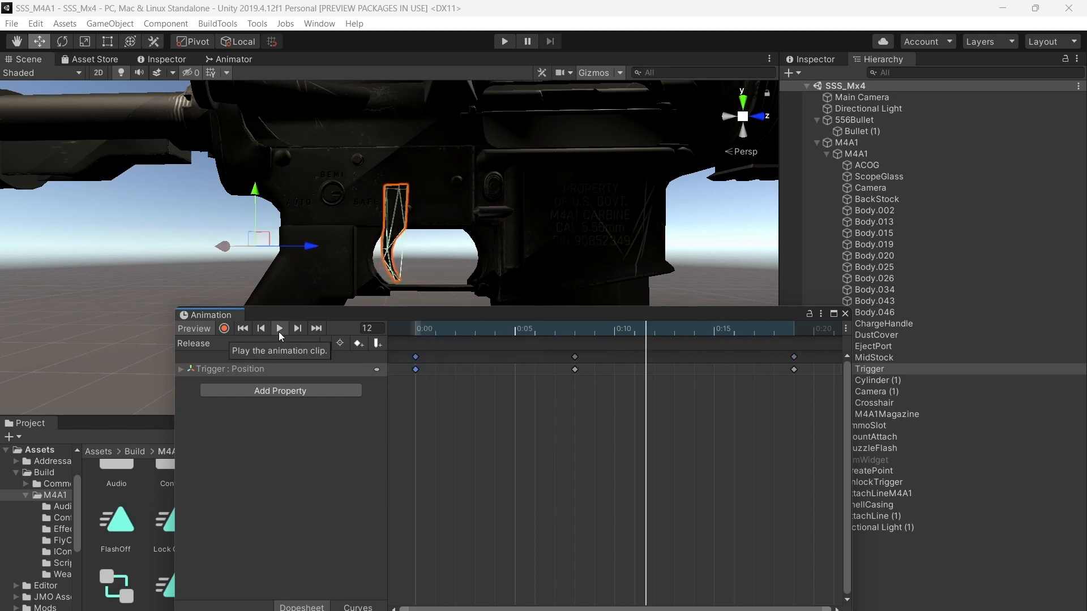
left_click(279, 329)
Reorder the Release clip's keyframes, moving the first to frame 17, the middle to frame 0 and the last to frame 6, and play it
left_click_drag(578, 357, 497, 357)
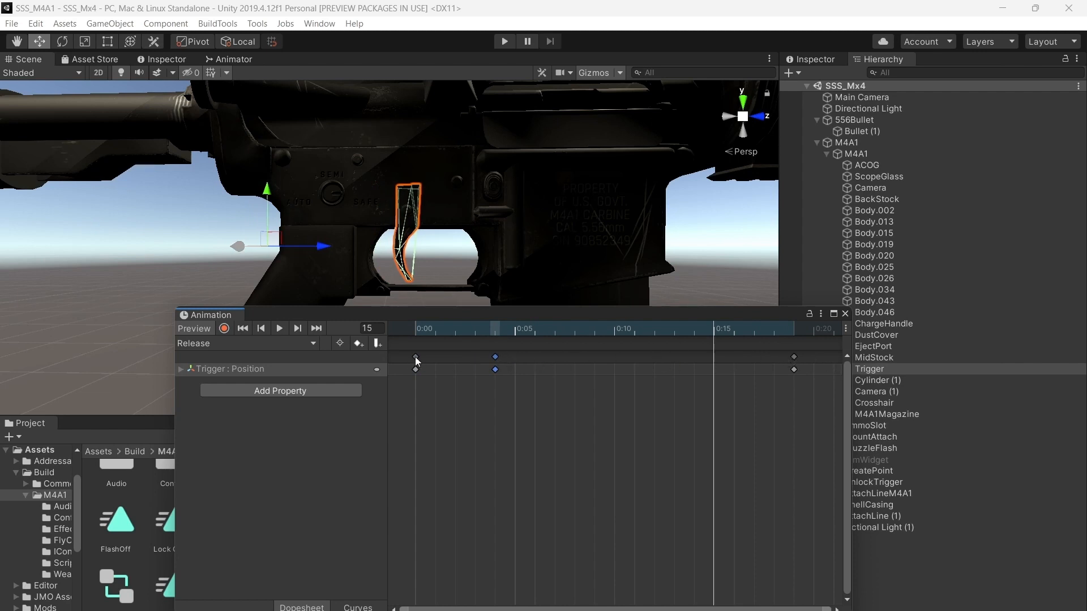
left_click_drag(415, 357, 754, 358)
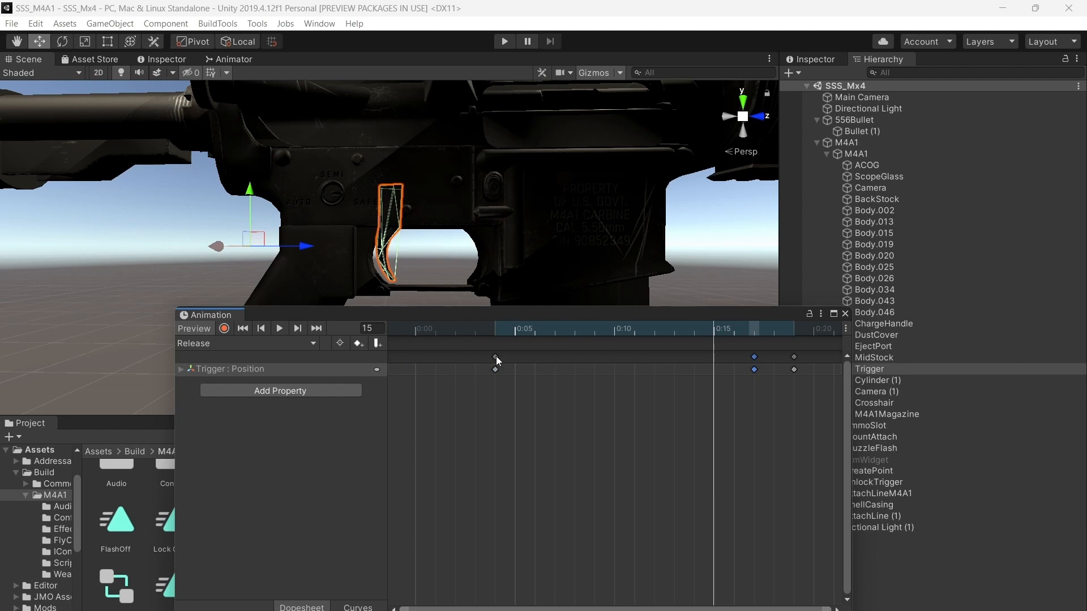
left_click_drag(496, 357, 416, 357)
left_click_drag(795, 357, 535, 357)
left_click(415, 333)
left_click(280, 329)
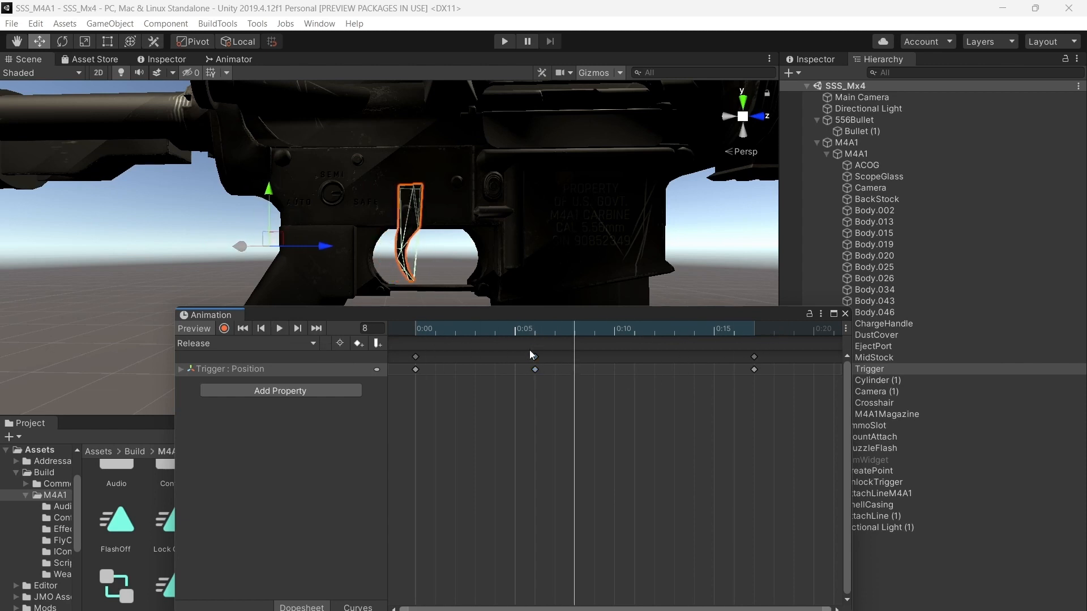
Set the trigger's Position.z to 0 at the frame 17 keyframe and play the Release clip from the start
left_click(534, 333)
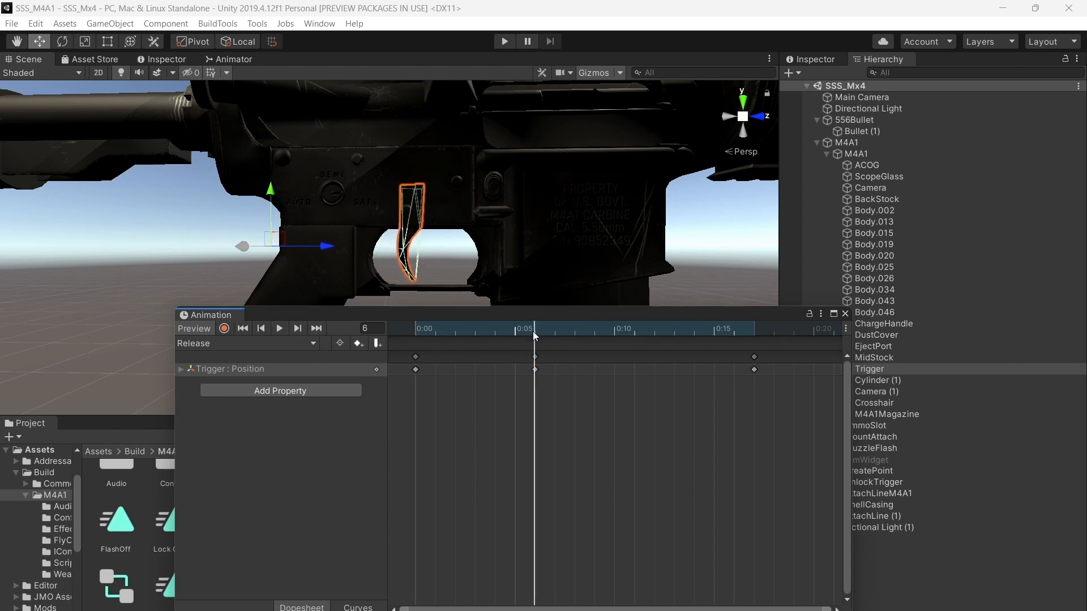
left_click(181, 370)
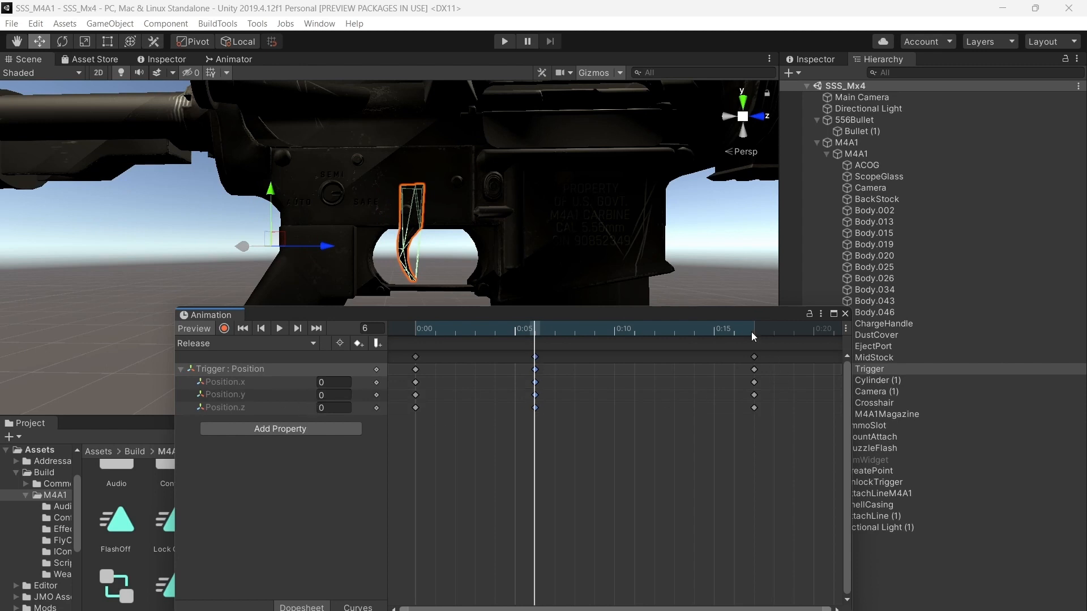
left_click(753, 333)
left_click(754, 407)
left_click(339, 408)
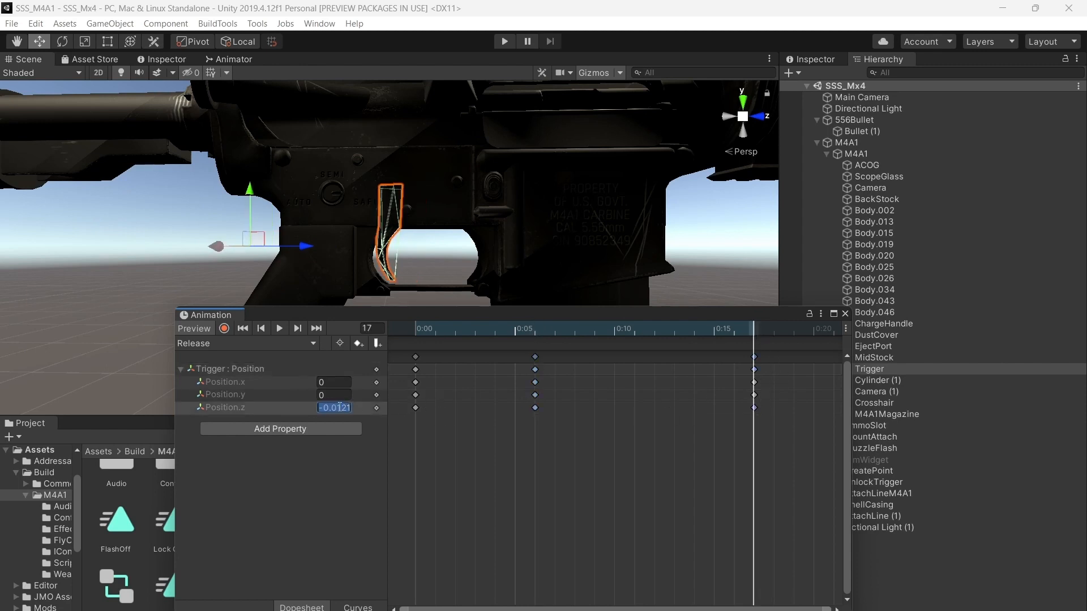
type("0")
left_click(411, 330)
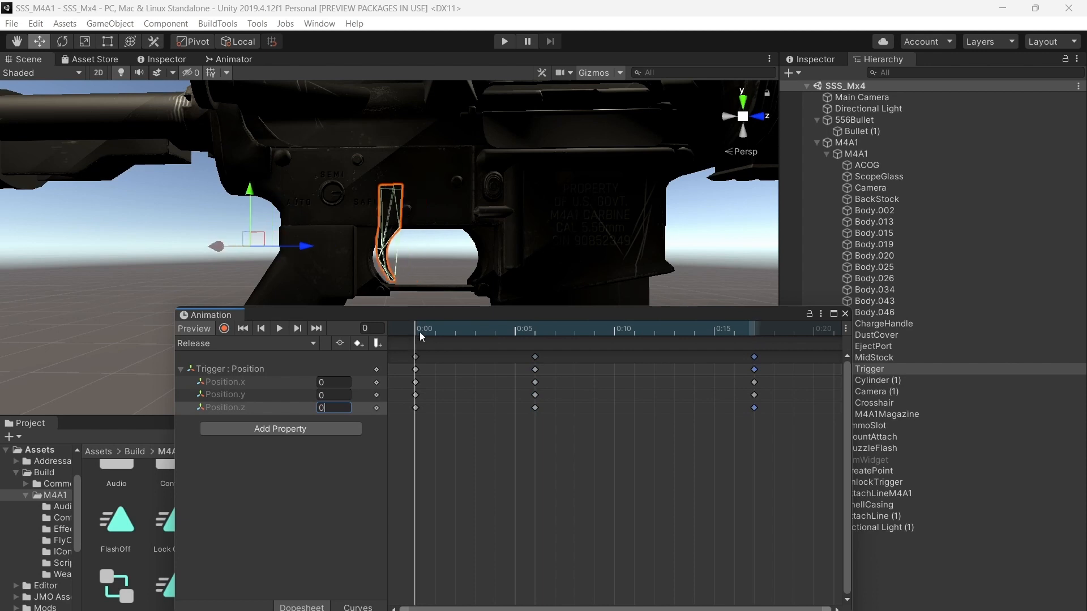
left_click(280, 328)
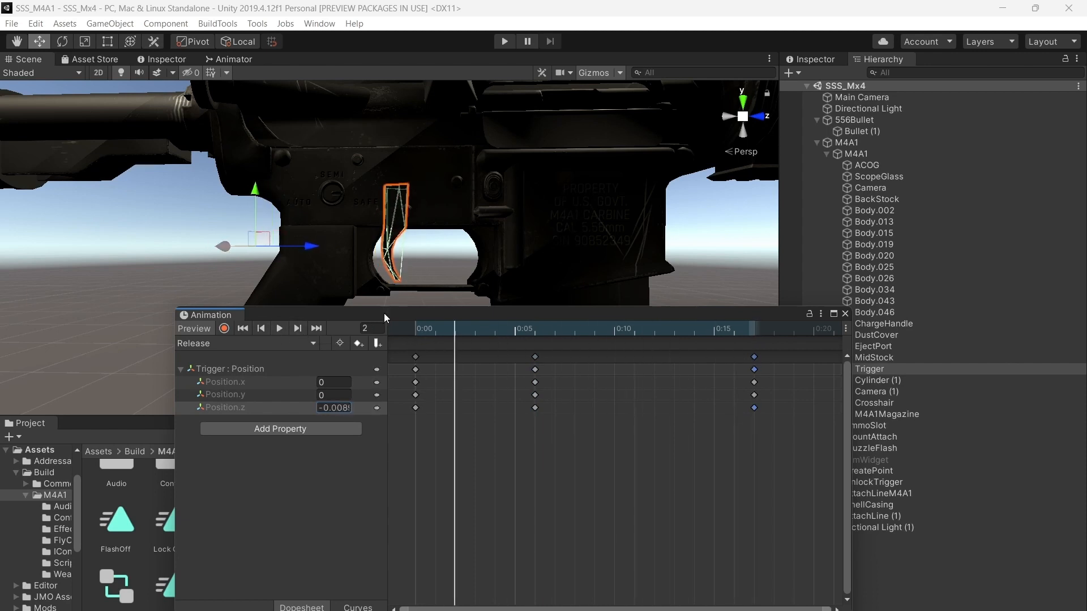
Save the scene and close the Animation window
left_click(15, 22)
left_click(29, 70)
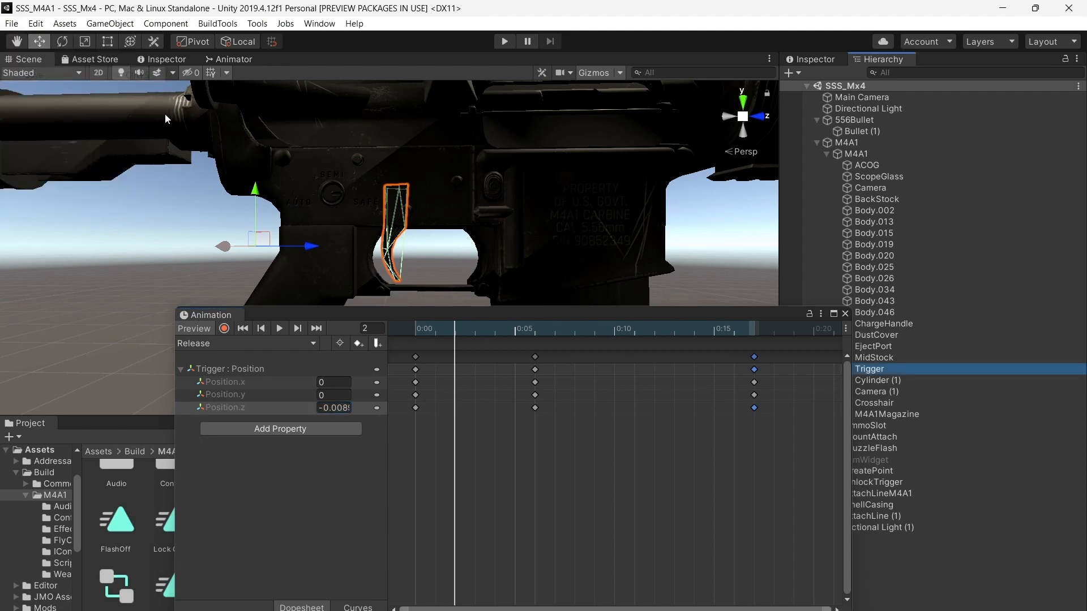
left_click(845, 313)
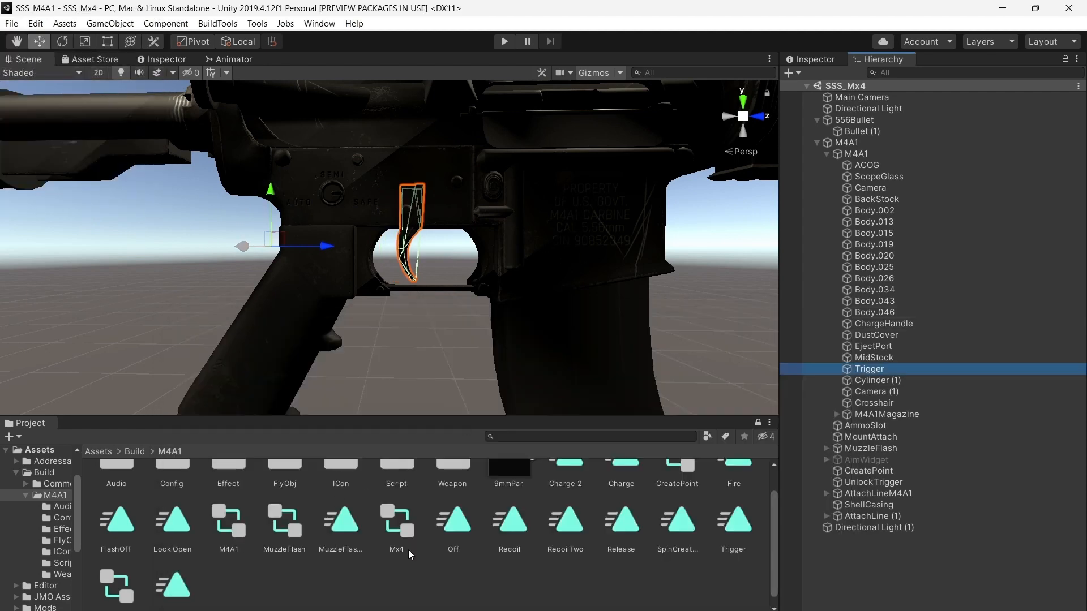
Keep the inner M4A1 object's Animator component shown in a locked Inspector, with a second Inspector open beside the Hierarchy
scroll(234, 529, "down", 1)
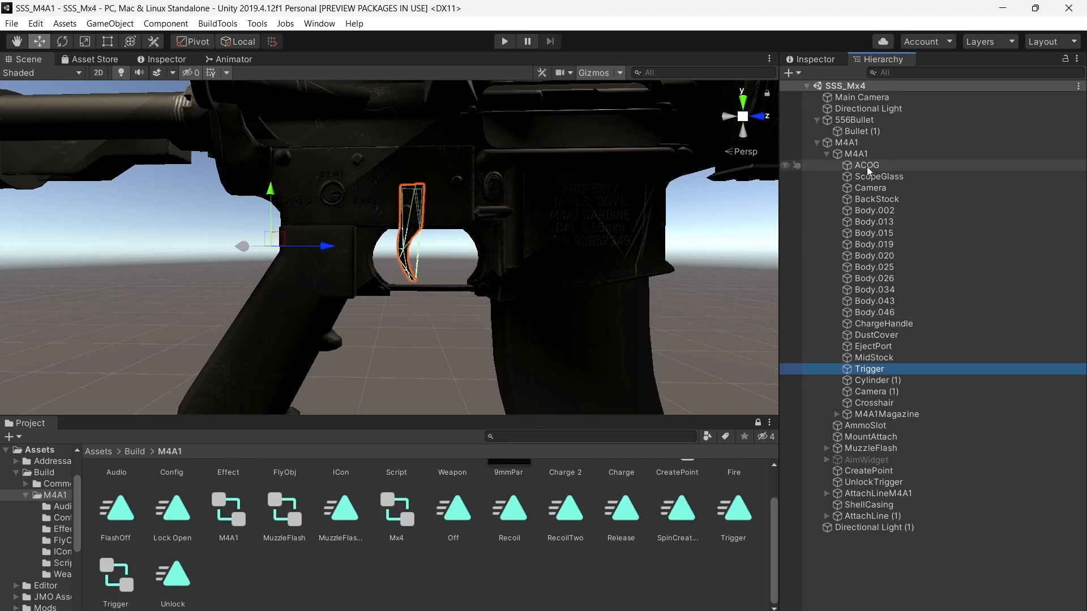
left_click(856, 154)
left_click(813, 59)
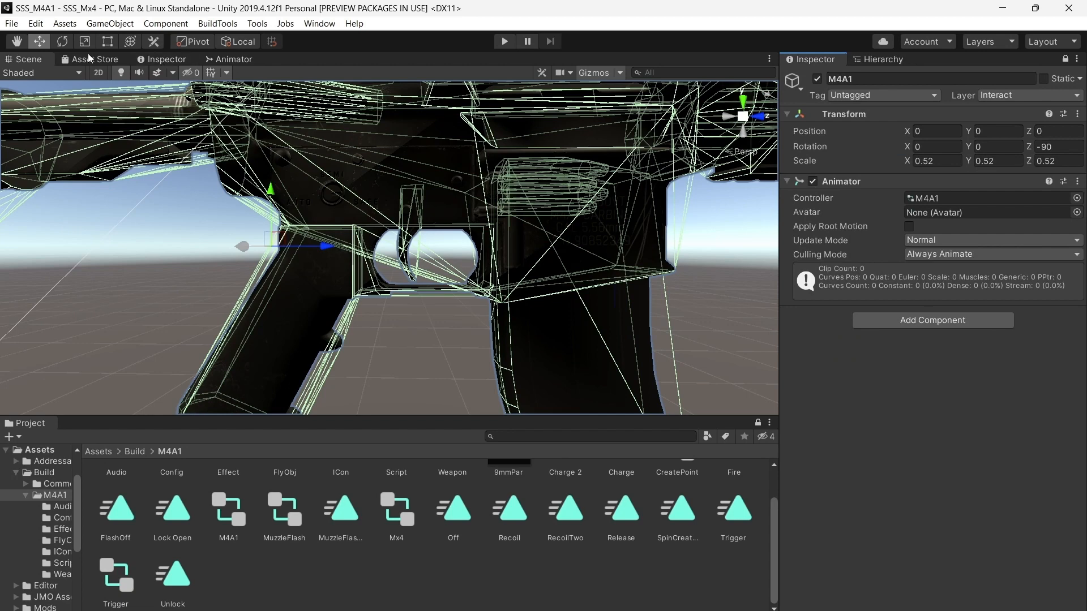
left_click(144, 58)
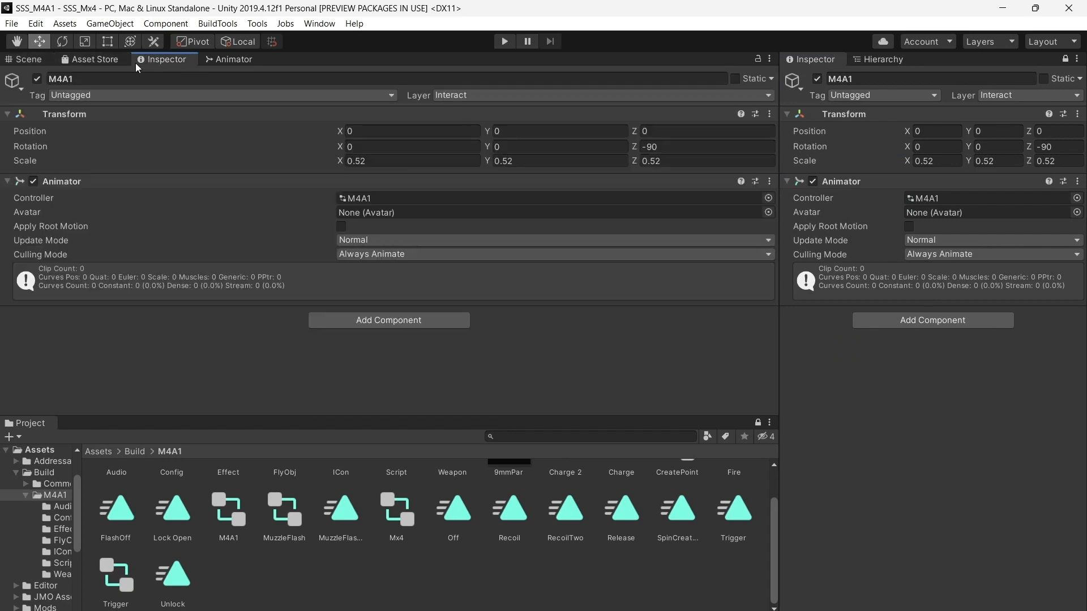
left_click(864, 61)
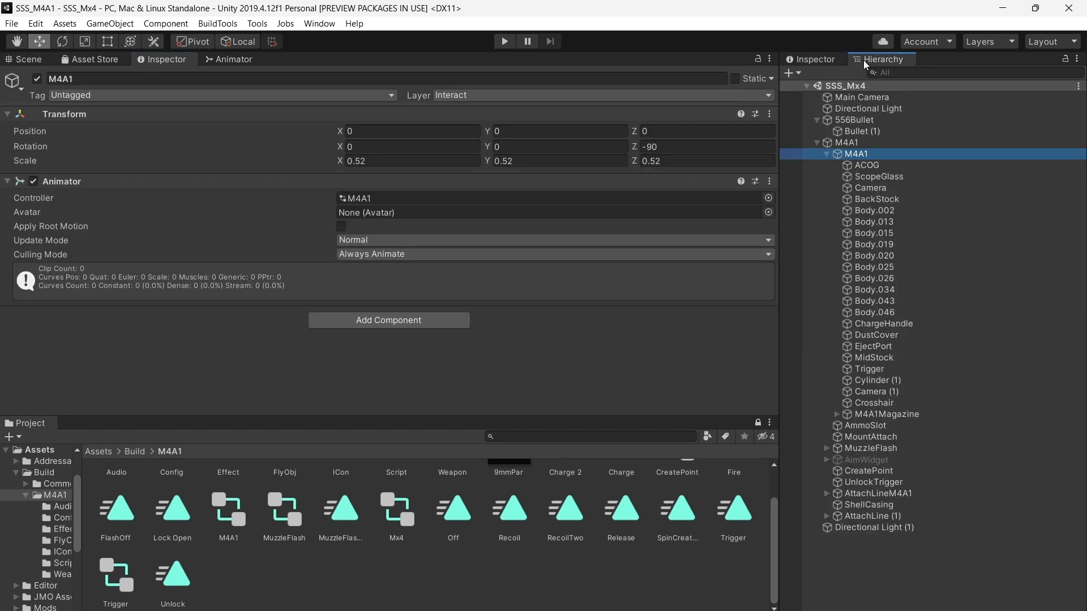
Assign the inner M4A1 object's Animator as the FireAnim value in the parent M4A1's Interact Weapon script
left_click(841, 143)
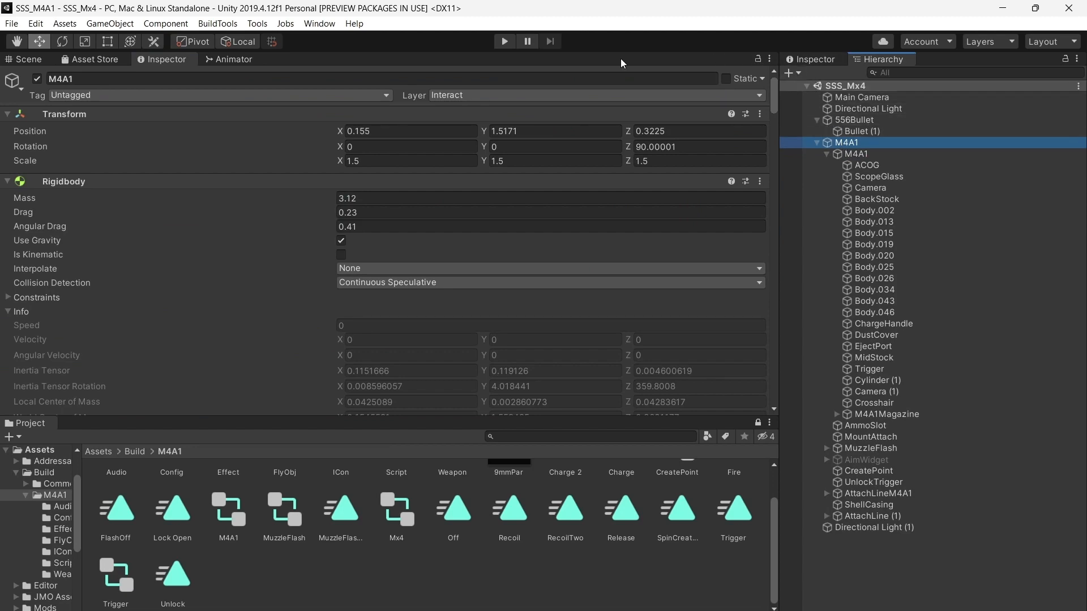
scroll(293, 198, "down", 20)
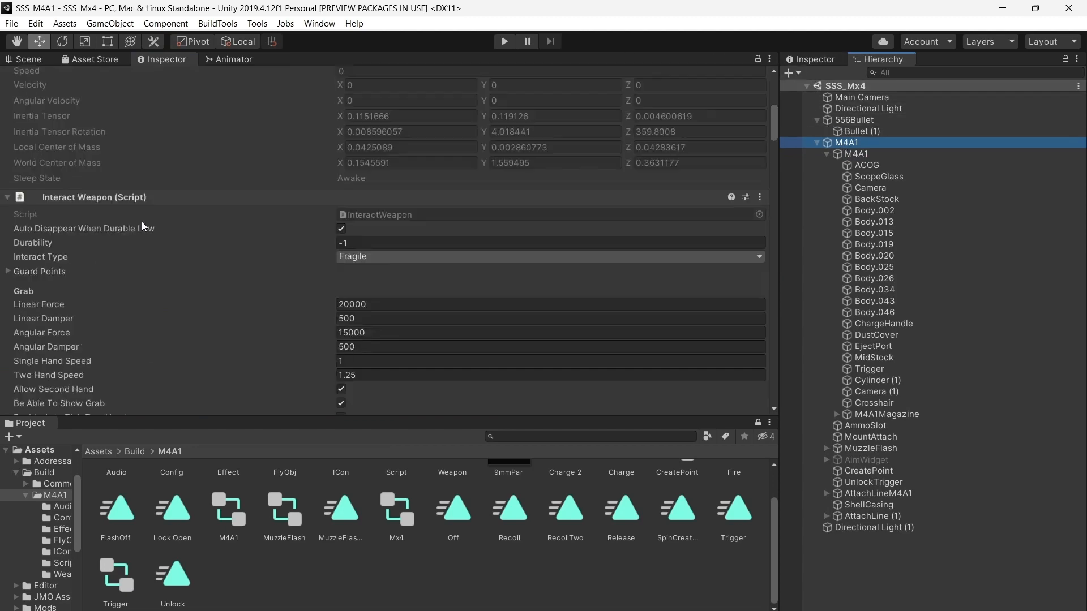
scroll(374, 227, "down", 10)
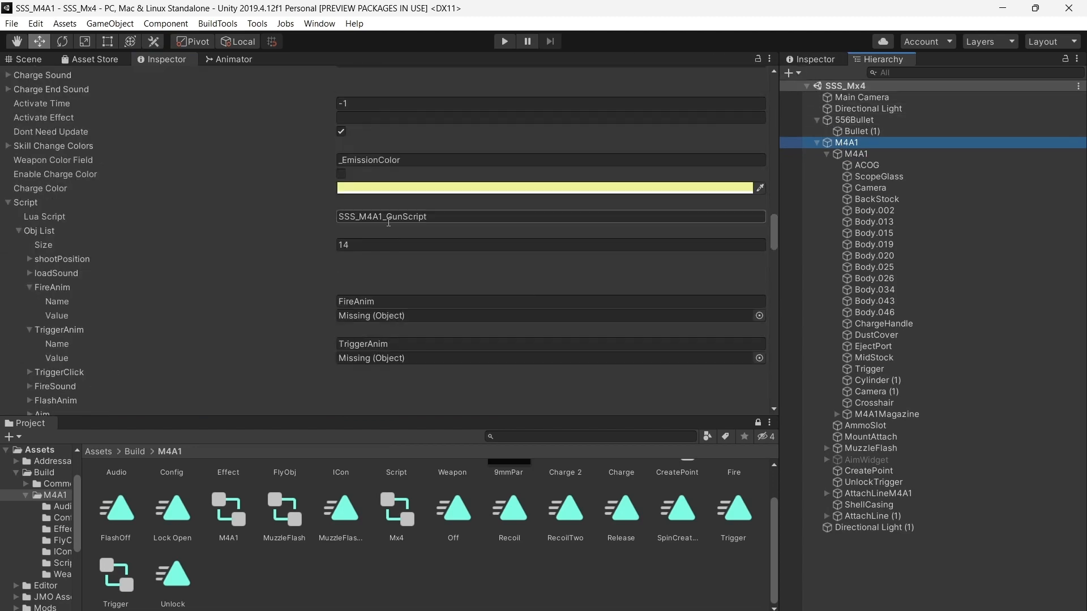
left_click(821, 60)
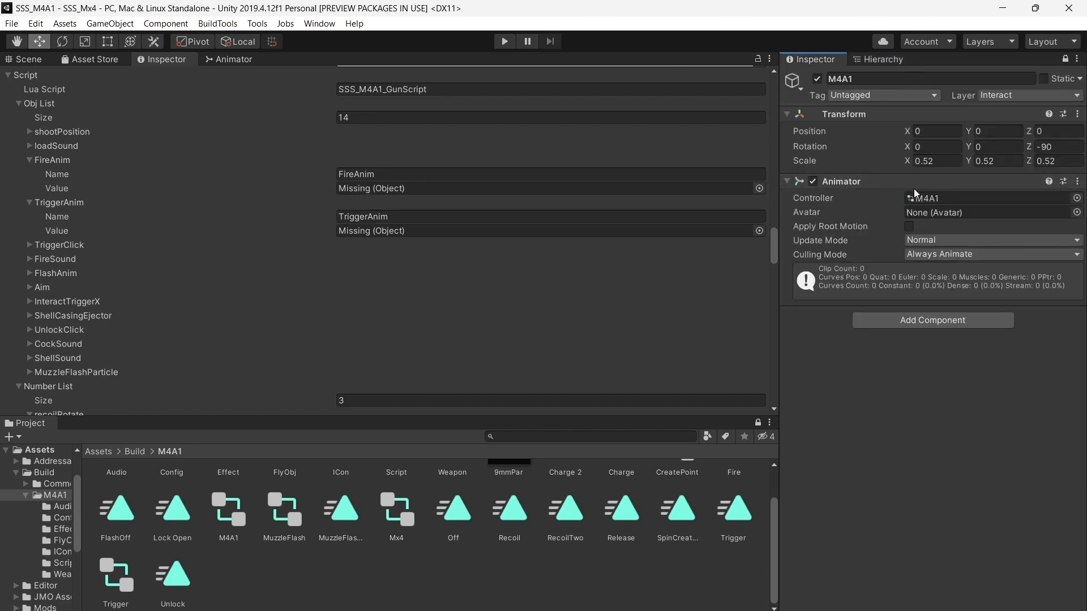
left_click_drag(867, 178, 491, 183)
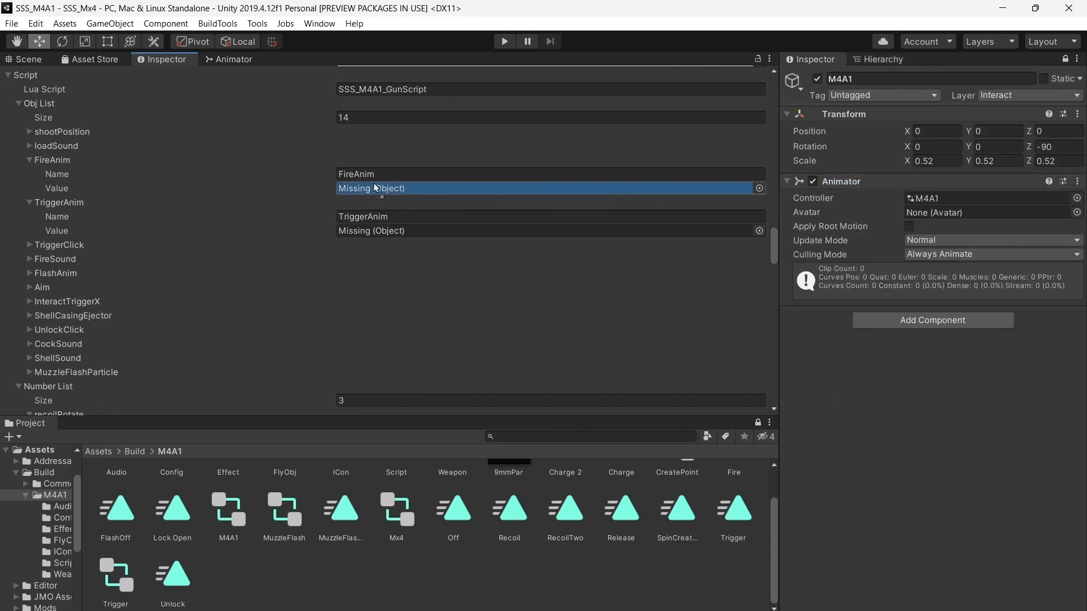
left_click_drag(375, 188, 376, 188)
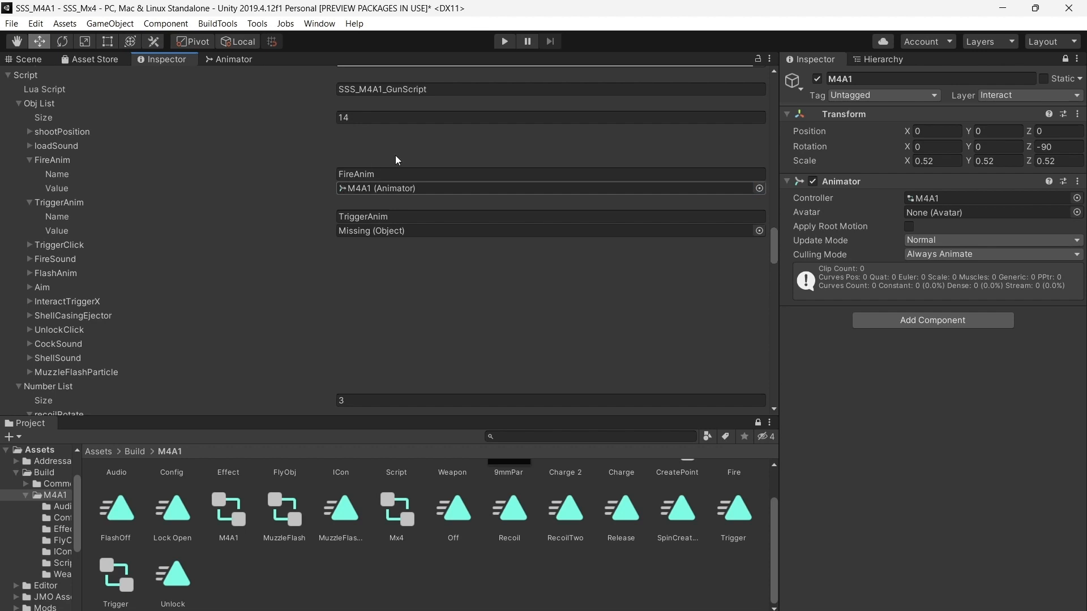
Release the locked Inspector and lock it on the Trigger object's components instead
left_click(1067, 59)
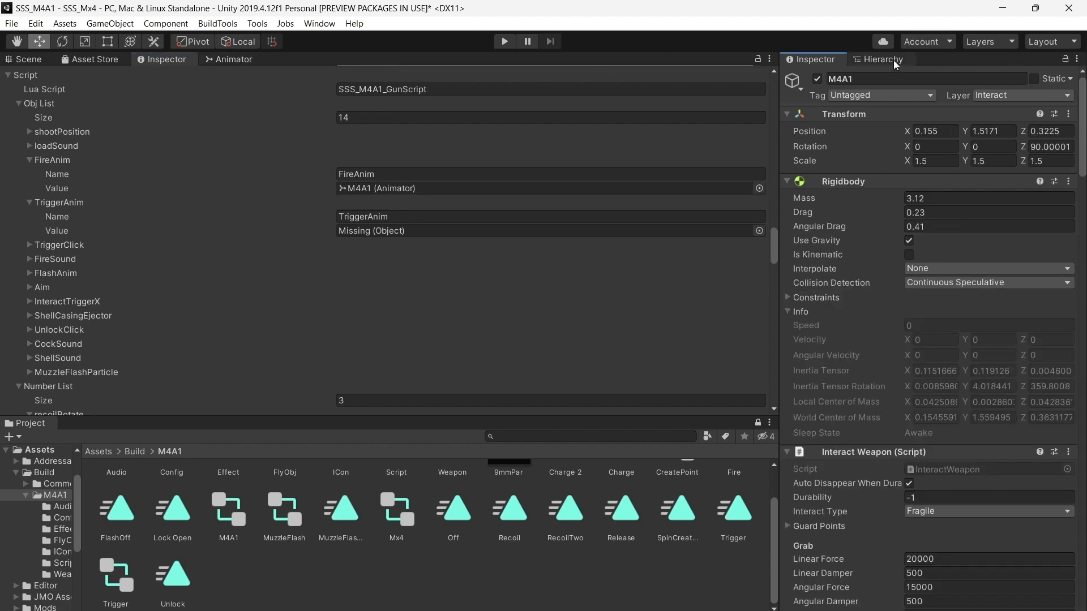
left_click(883, 60)
left_click(869, 368)
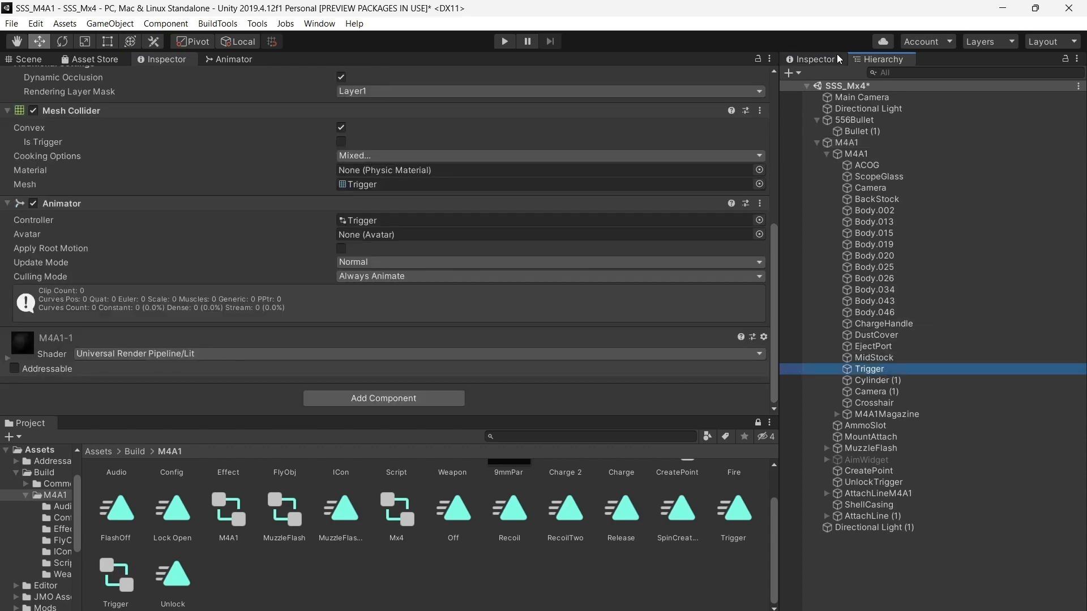
left_click(819, 60)
left_click(880, 60)
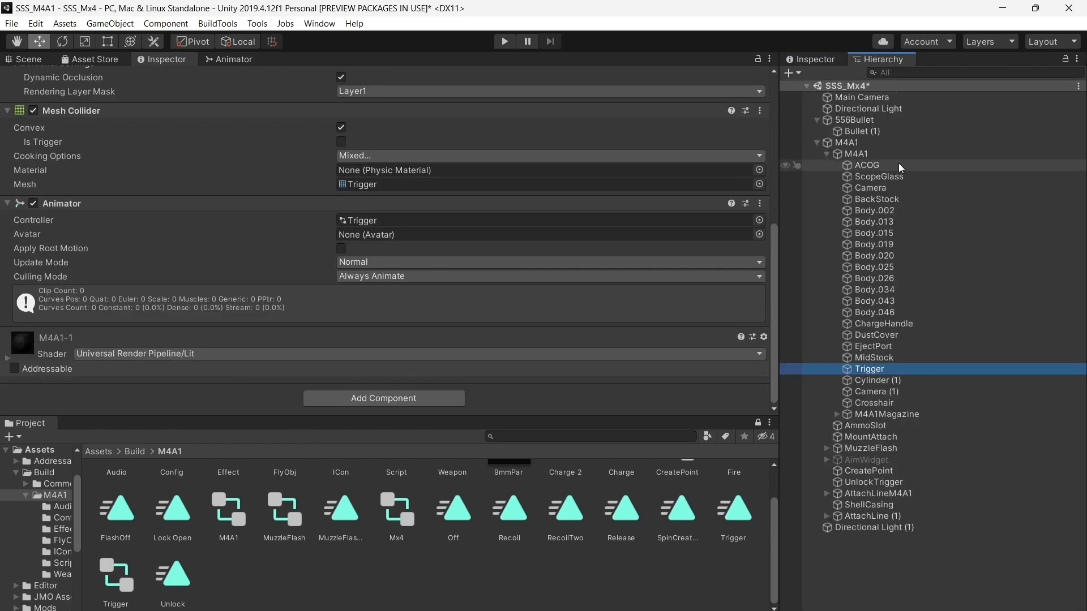
Assign the Trigger object's Animator as the TriggerAnim value in the parent M4A1's Interact Weapon script and save the scene
left_click(850, 142)
left_click(816, 59)
scroll(413, 262, "down", 10)
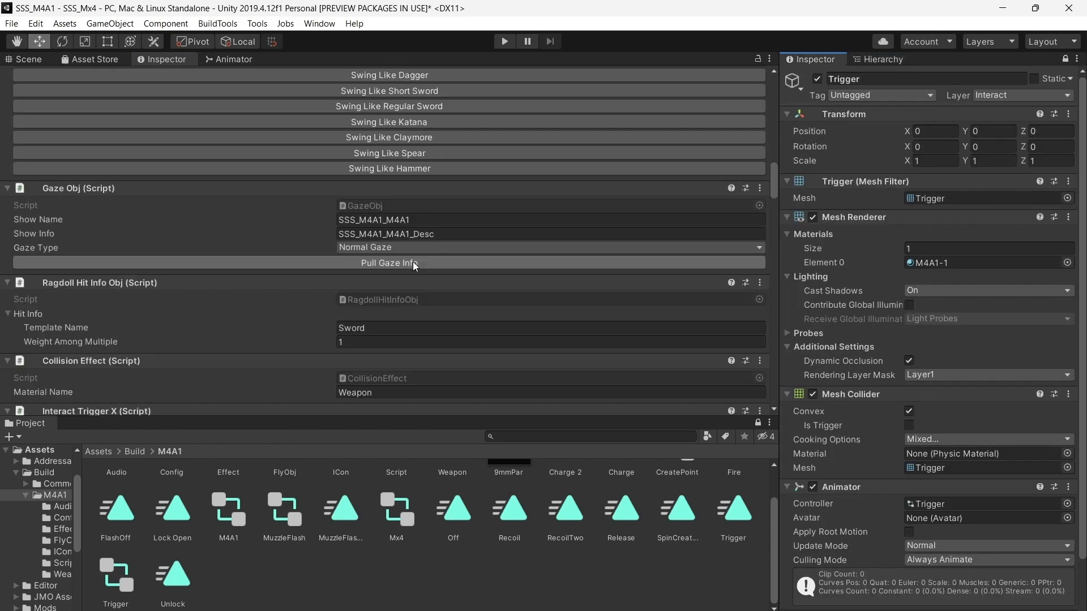
scroll(413, 262, "down", 15)
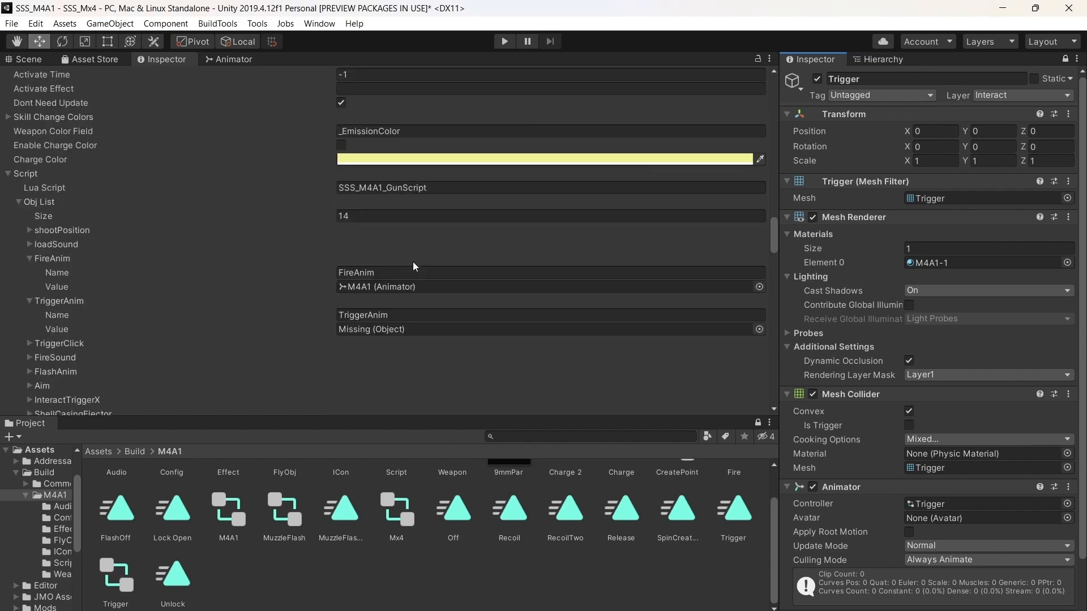
scroll(895, 447, "down", 3)
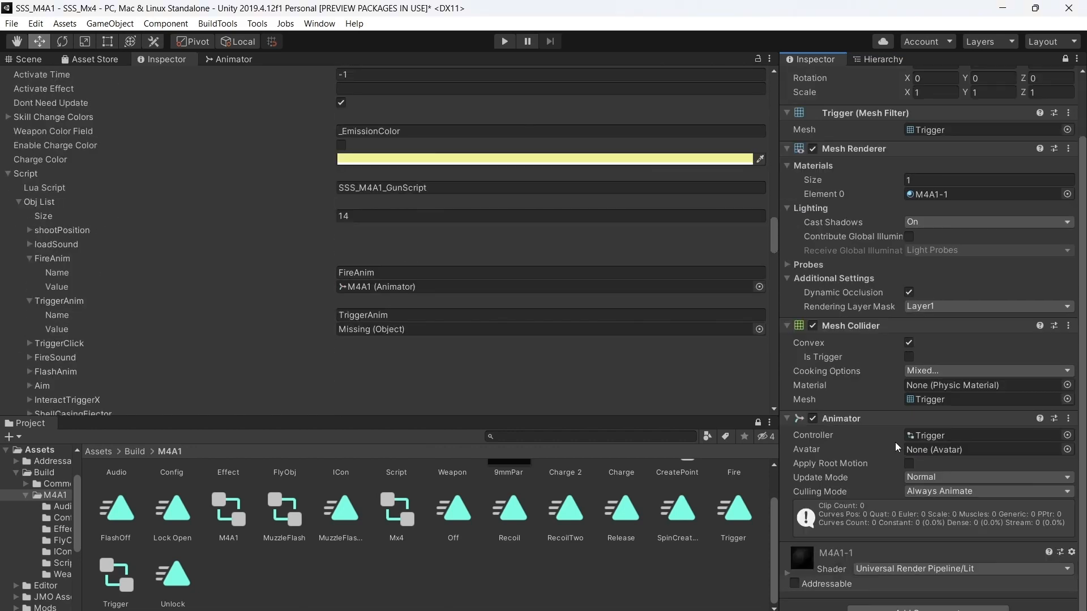
left_click_drag(870, 414, 372, 334)
left_click(11, 24)
left_click(25, 78)
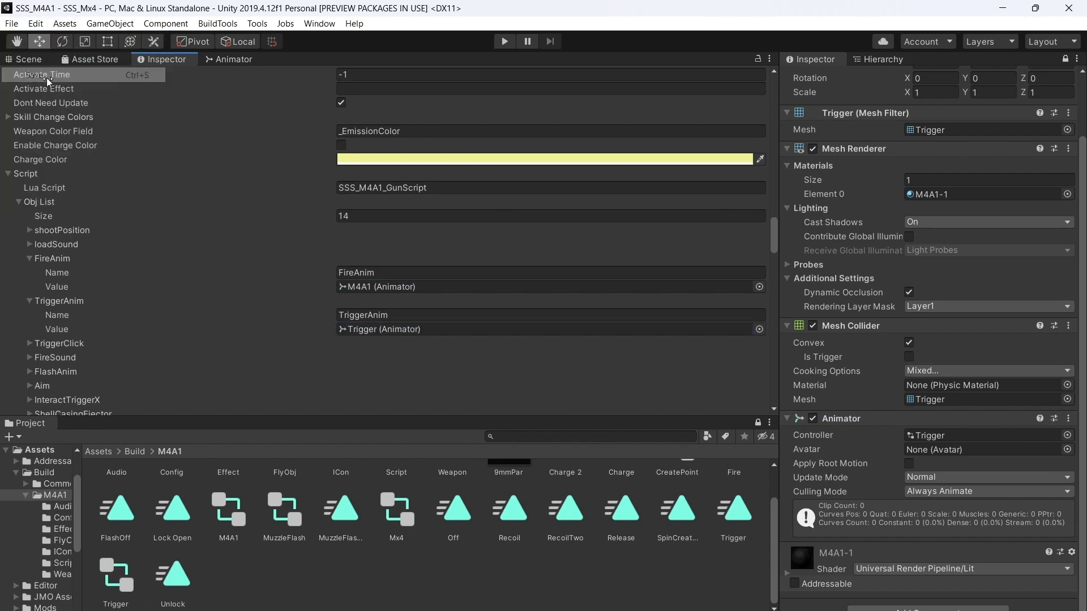
Return to the Scene view to look over the whole rifle and go up to the project's root Assets folder
left_click(25, 59)
scroll(430, 263, "up", 5)
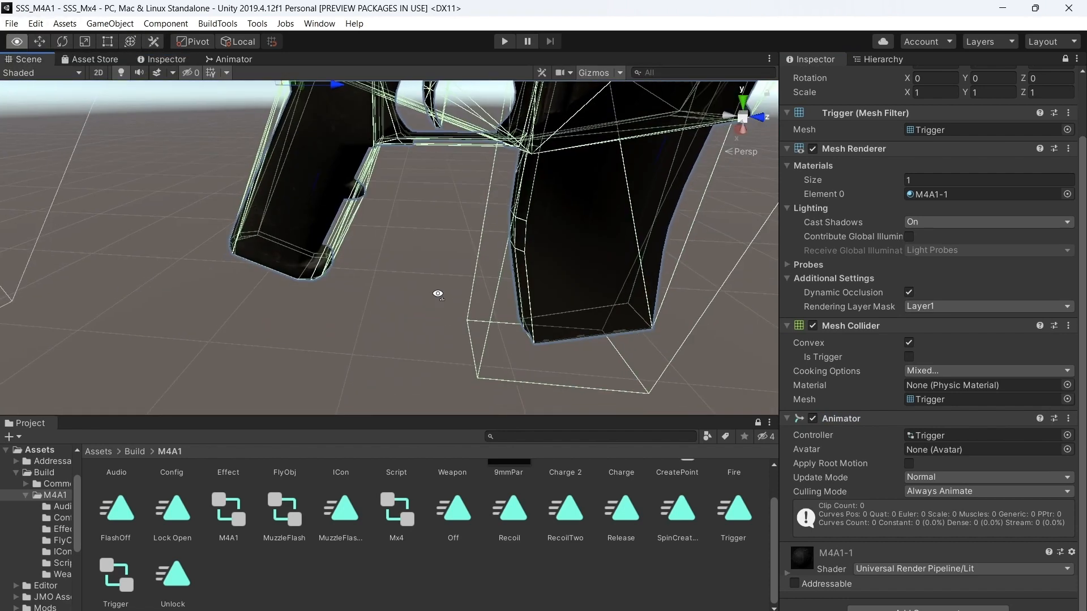
scroll(430, 264, "down", 8)
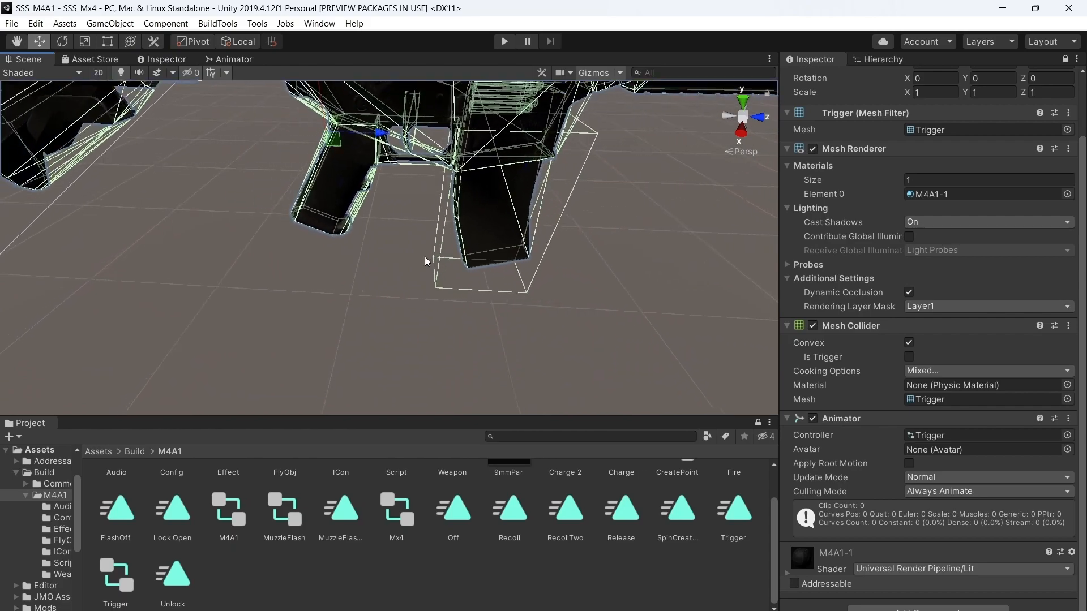
scroll(424, 258, "down", 3)
right_click_drag(425, 272, 566, 253)
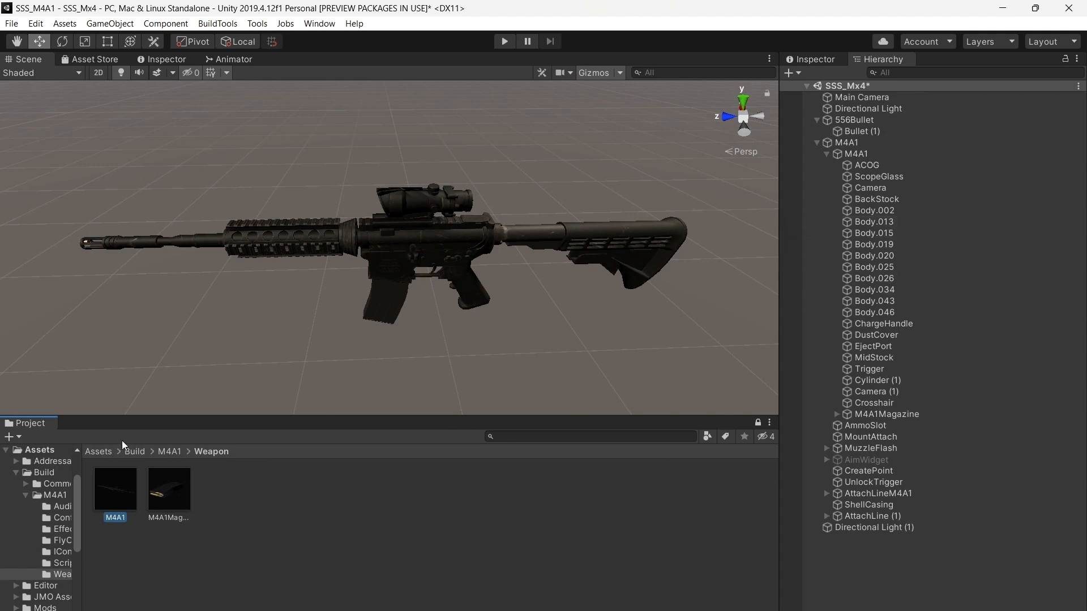
left_click(134, 451)
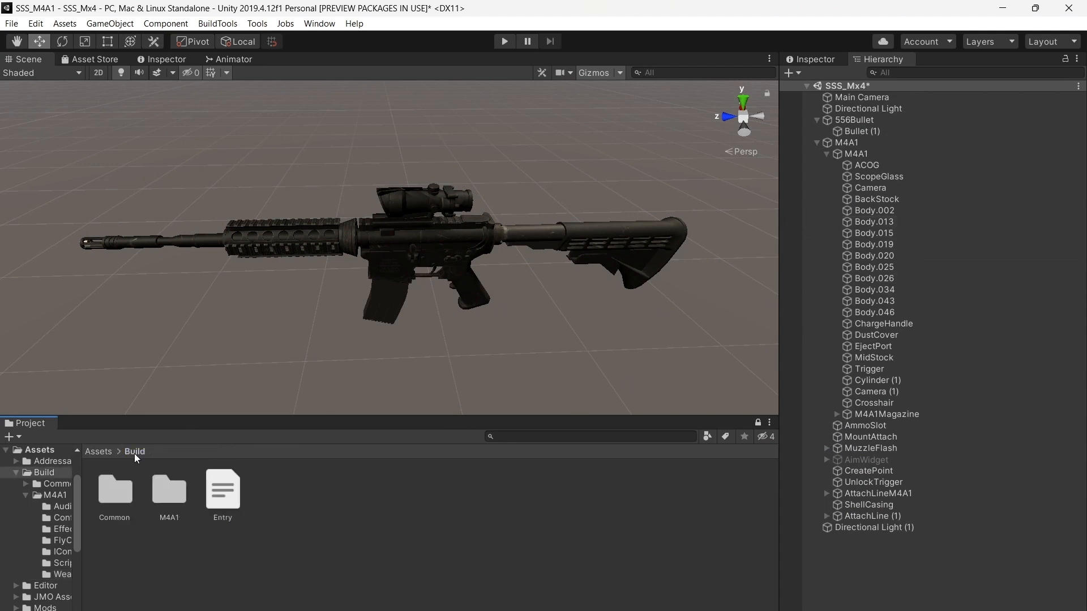
left_click(96, 450)
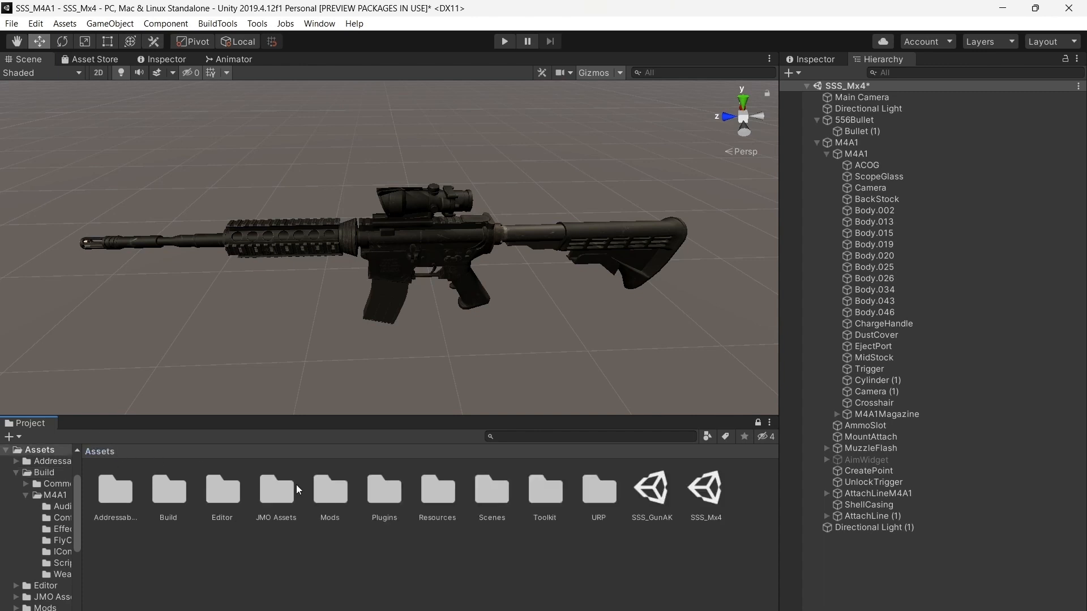
Open the Resources folder's AddressableConfig asset in the unlocked Inspector and show its prefix and path settings
double_click(449, 501)
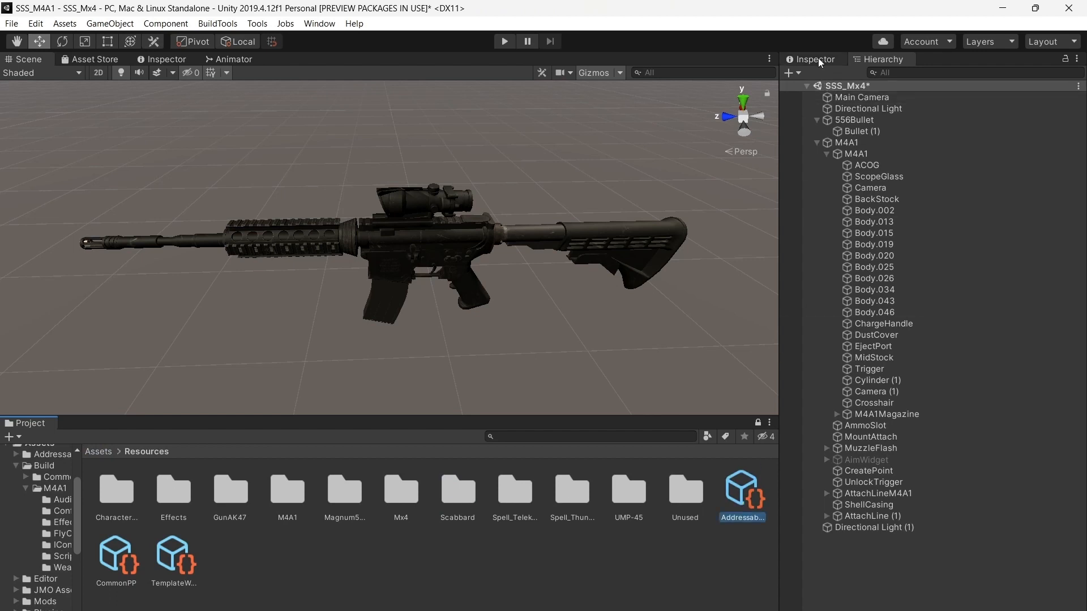
left_click(815, 59)
left_click(753, 500)
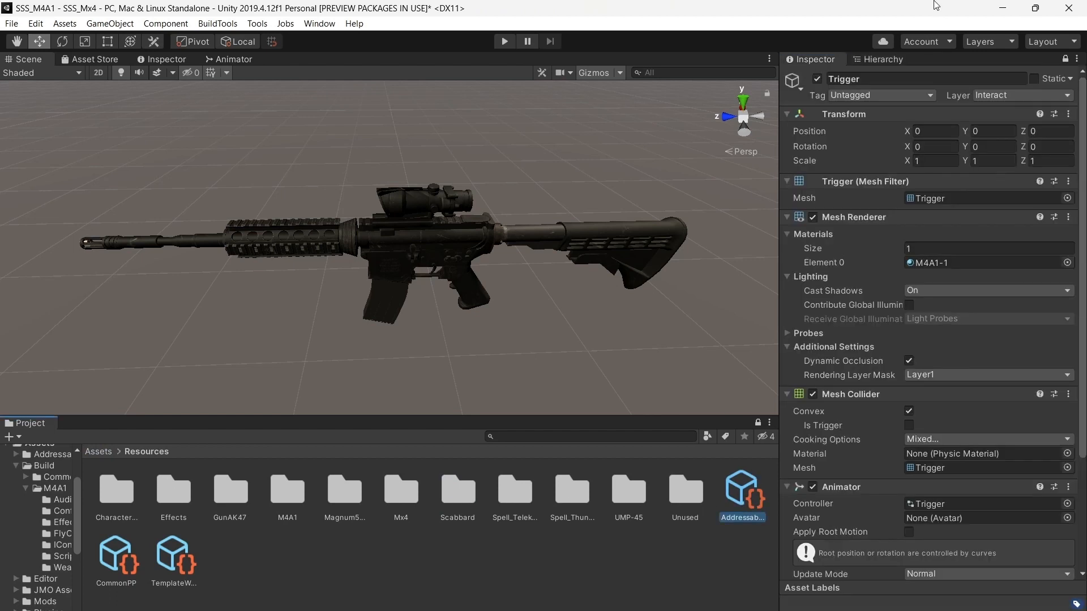
left_click(1066, 59)
scroll(934, 283, "down", 1)
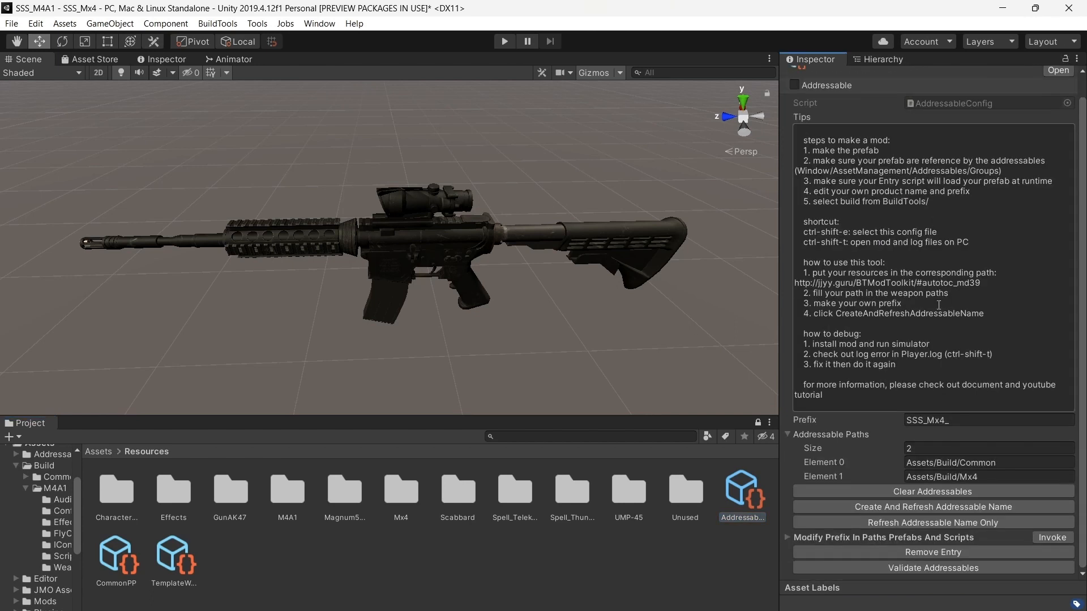
Fill in the prefix modification for paths, prefabs and scripts with old prefix SSS_Mx4_ and new prefix SSS_M4A1_
left_click(967, 420)
key("ctrl+c")
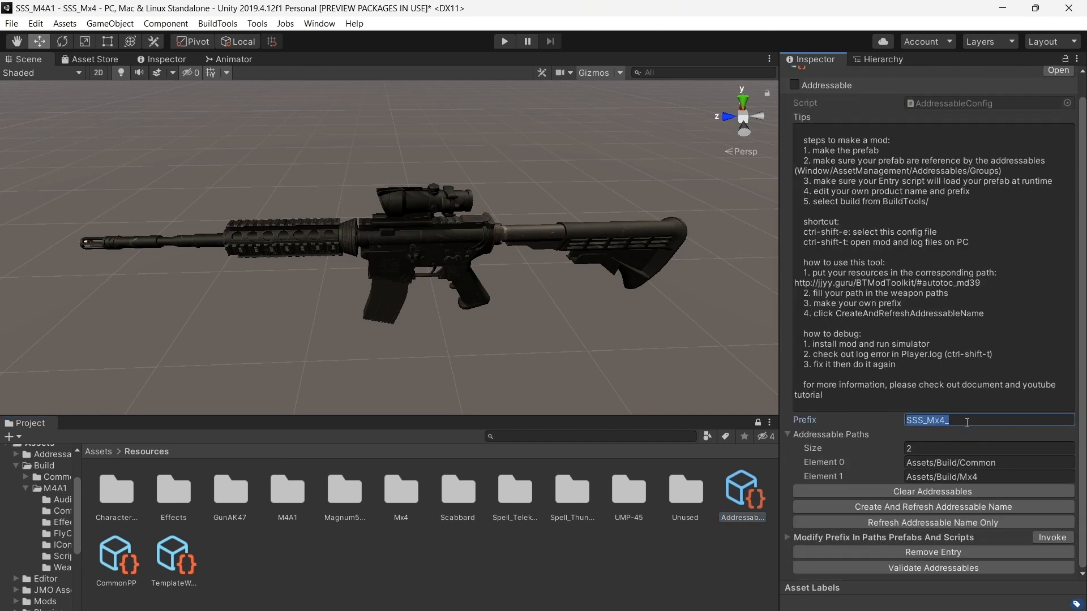
left_click(787, 538)
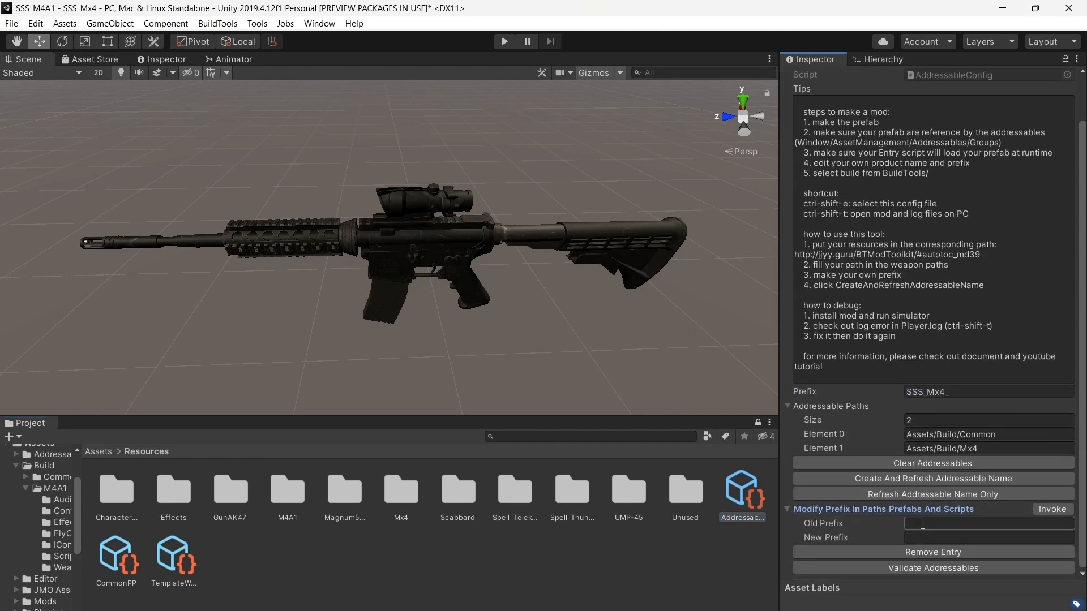
key("ctrl+v")
left_click(951, 538)
key("ctrl+v")
left_click_drag(946, 538, 935, 545)
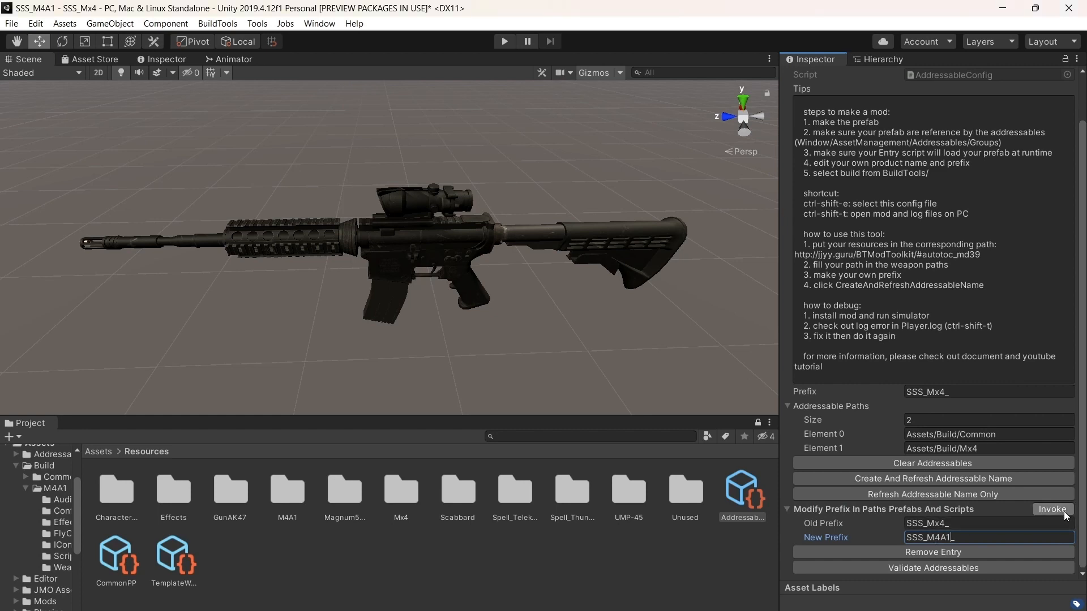
Set the config's Prefix to SSS_M4A1_ and the second addressable path to Assets/Build/M4A1, and clear the existing addressables
left_click(954, 393)
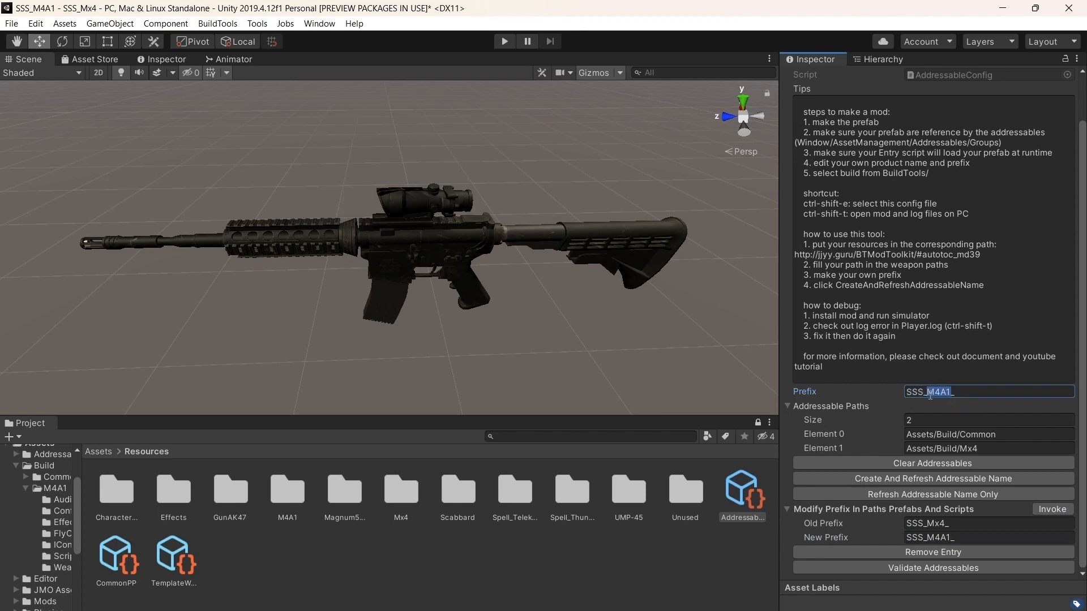
left_click_drag(986, 448, 961, 450)
type("M4A1")
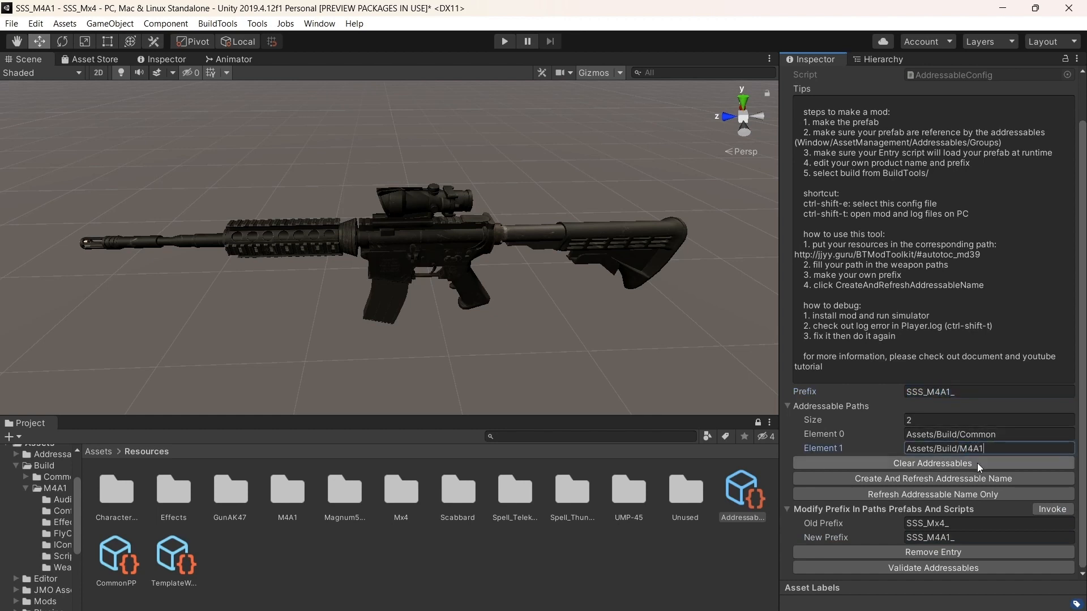
left_click(977, 464)
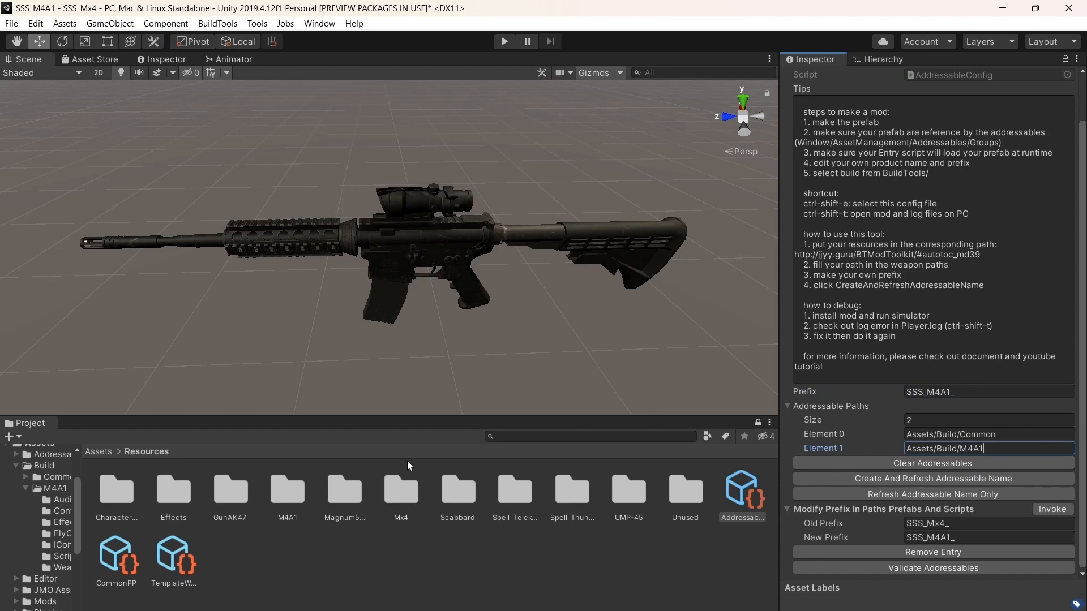
Make sure the Player project settings use SSS_M4A1 as the product name and save the scene
left_click(36, 23)
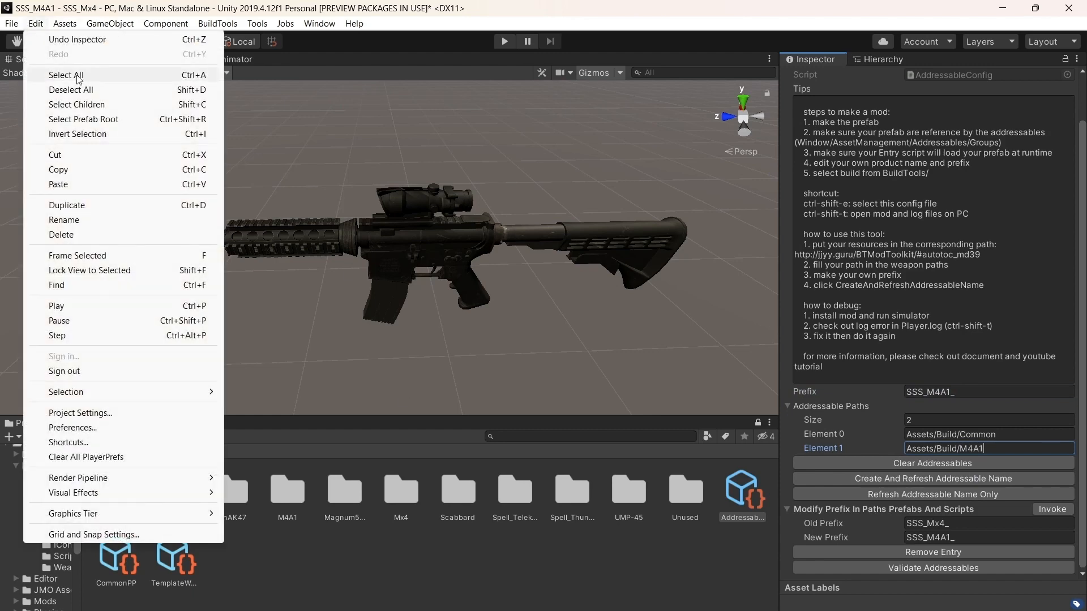
left_click(80, 412)
left_click_drag(673, 230, 663, 230)
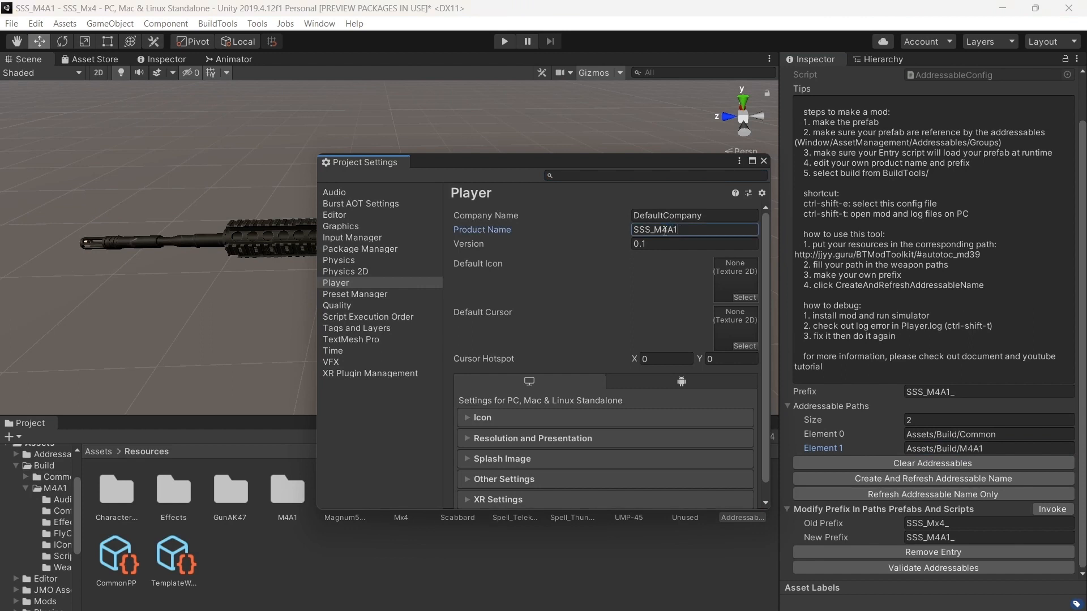
key("Tab")
left_click(764, 161)
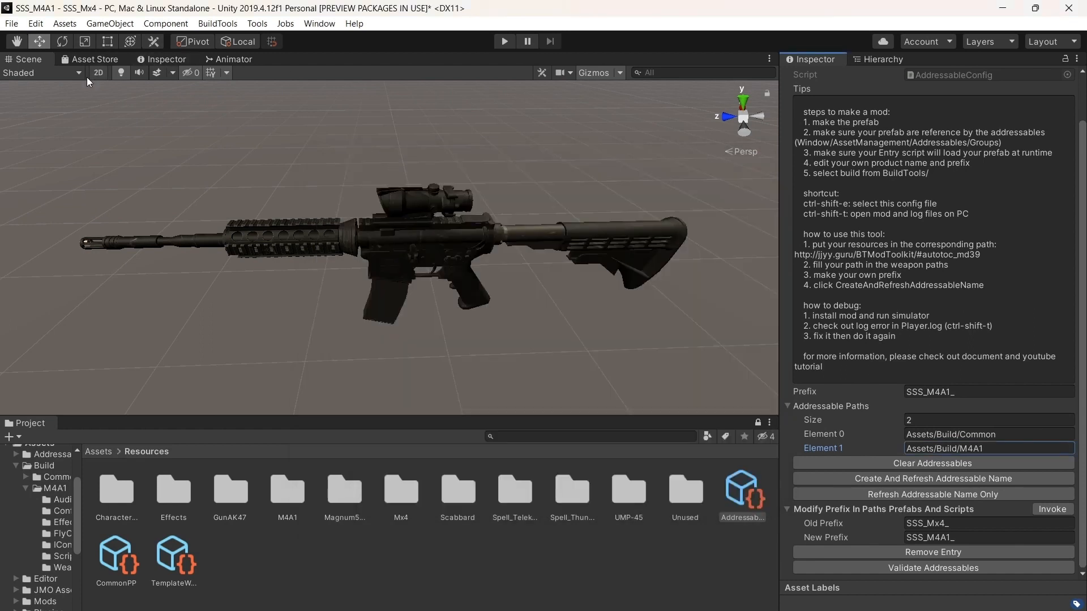
left_click(12, 24)
left_click(23, 74)
Set the layer of the M4A1 prefab in Build/M4A1/Weapon to Interact, including all its child objects
left_click(96, 452)
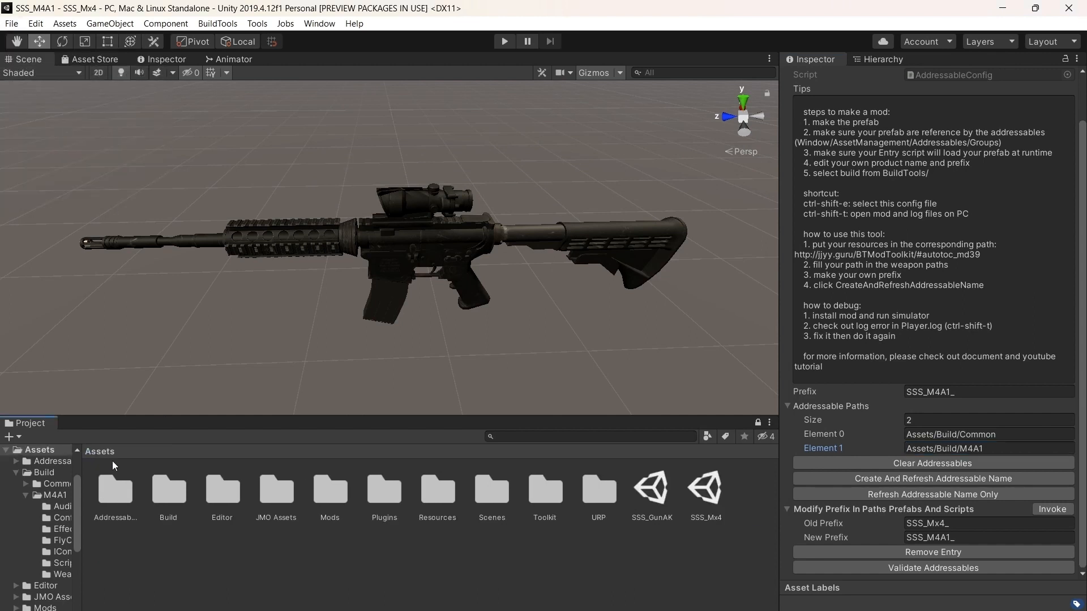
double_click(168, 492)
double_click(167, 491)
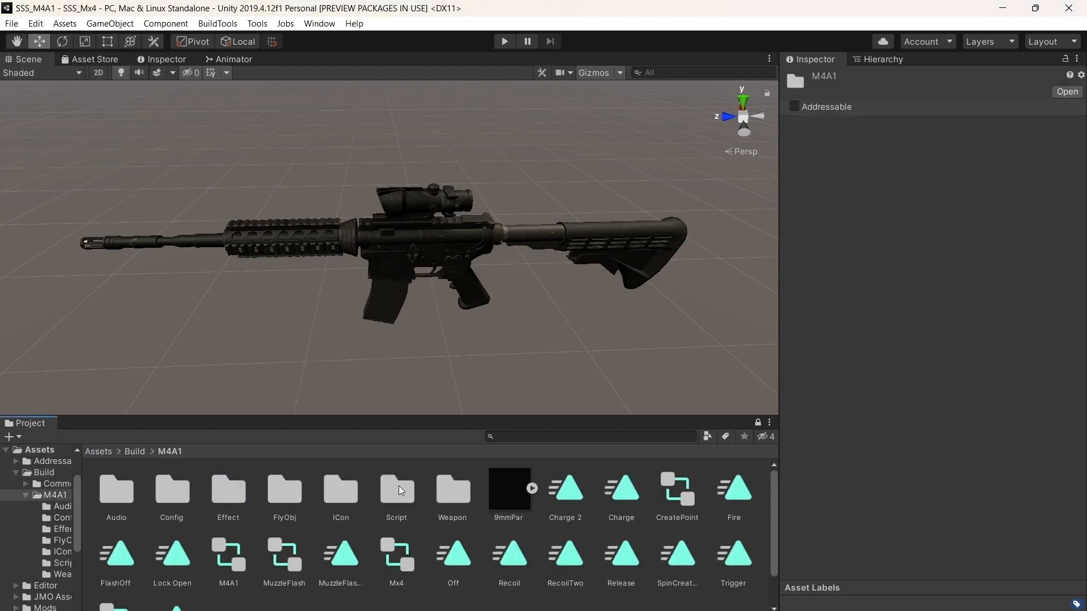
double_click(463, 496)
left_click(116, 489)
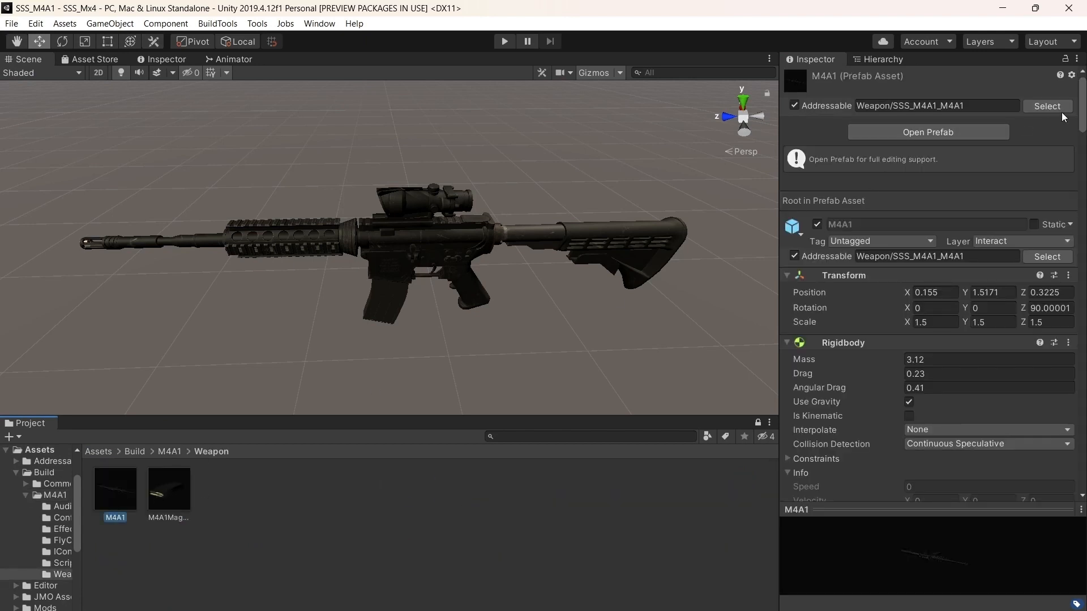
left_click(1041, 241)
left_click(996, 434)
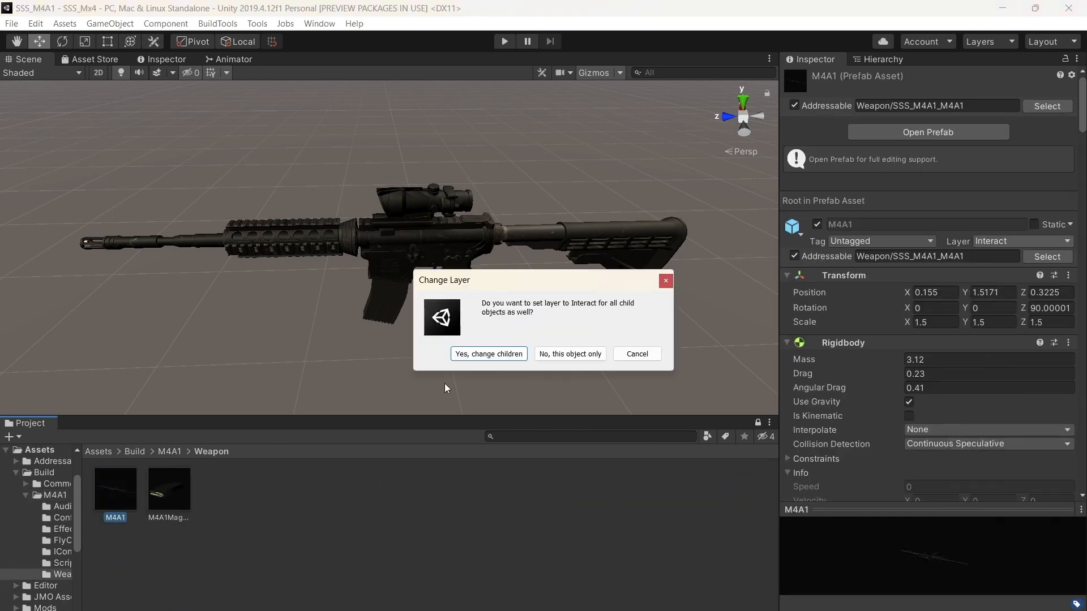
left_click(477, 359)
Set the M4A1Magazine prefab and all its child objects to the Interact layer and save
left_click(159, 495)
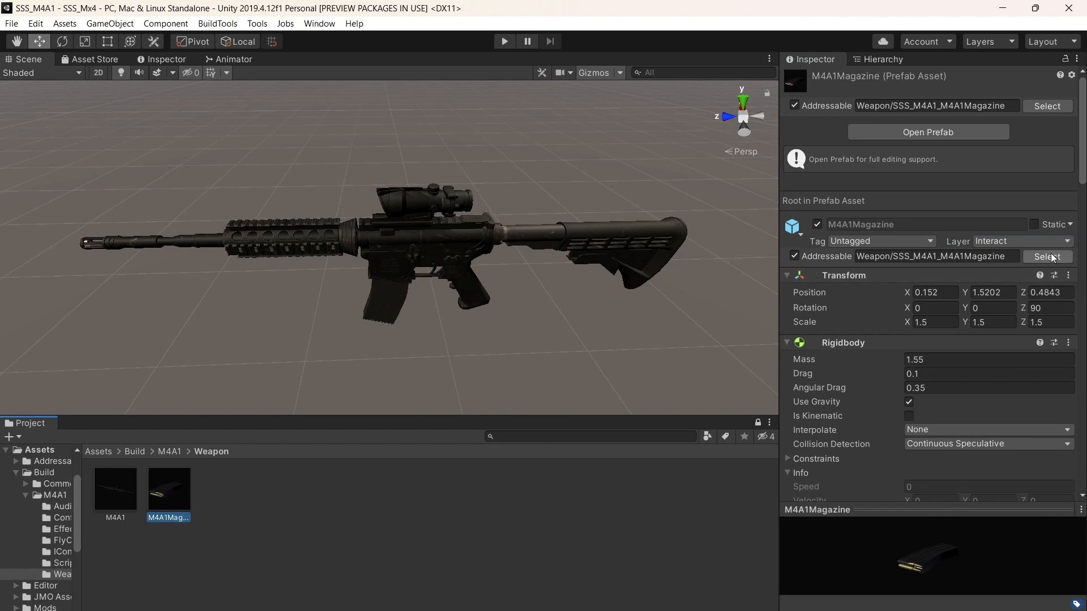
left_click(1035, 242)
left_click(997, 435)
left_click(485, 353)
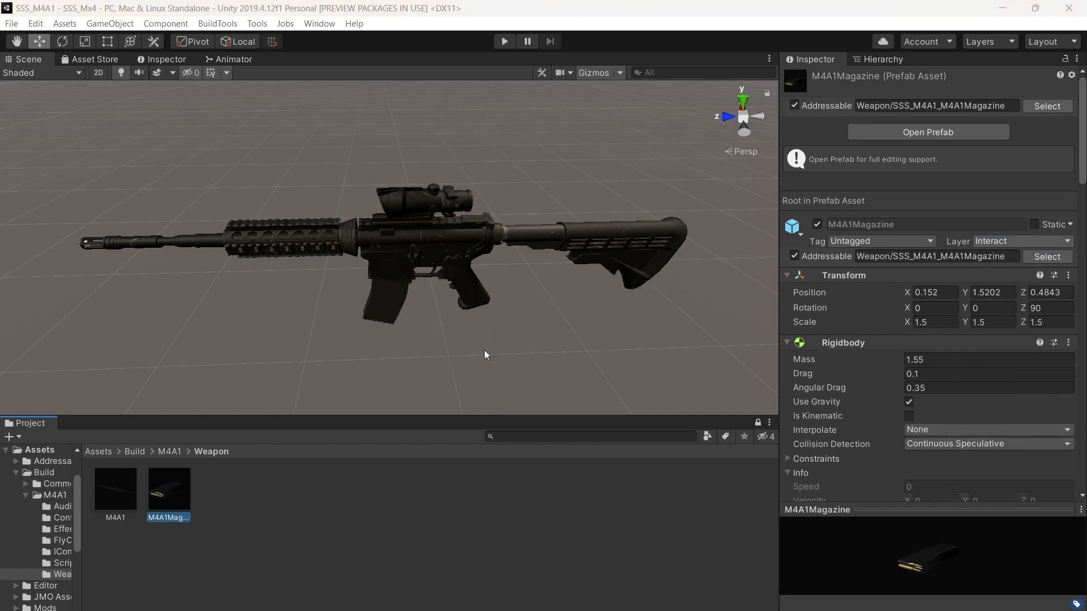
left_click(11, 23)
left_click(57, 75)
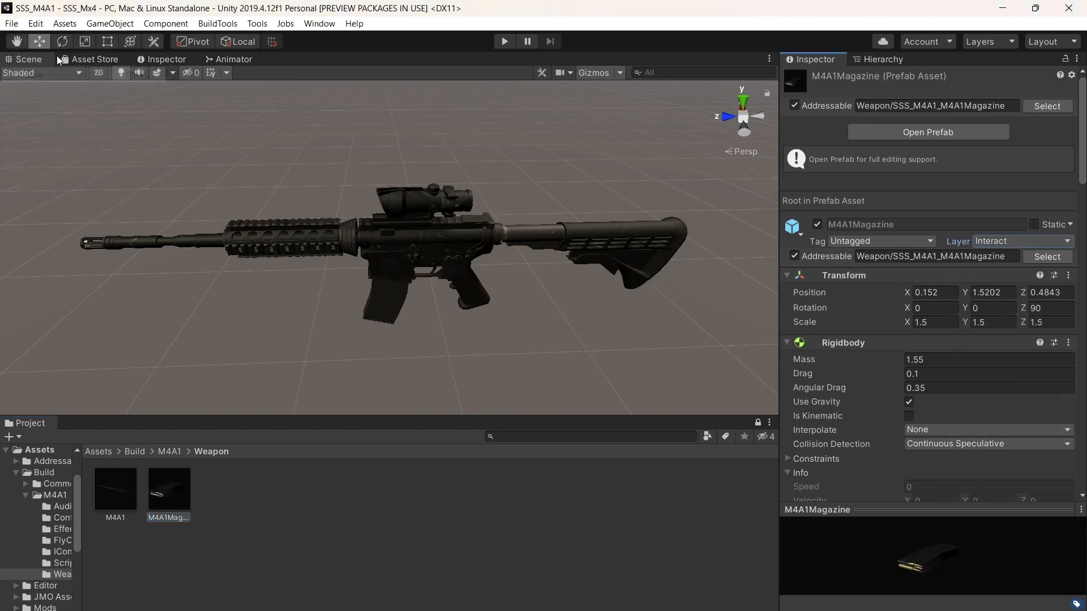
Start the M4A1 mod build for the Android platform with the project's build tools
left_click(235, 23)
left_click(267, 38)
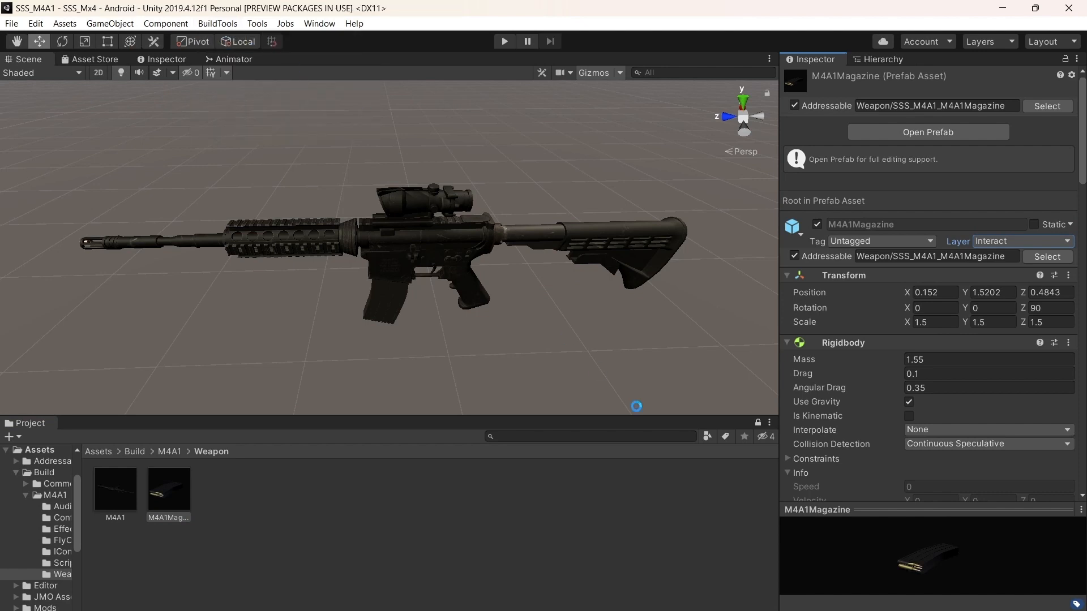
mouse_move(731, 610)
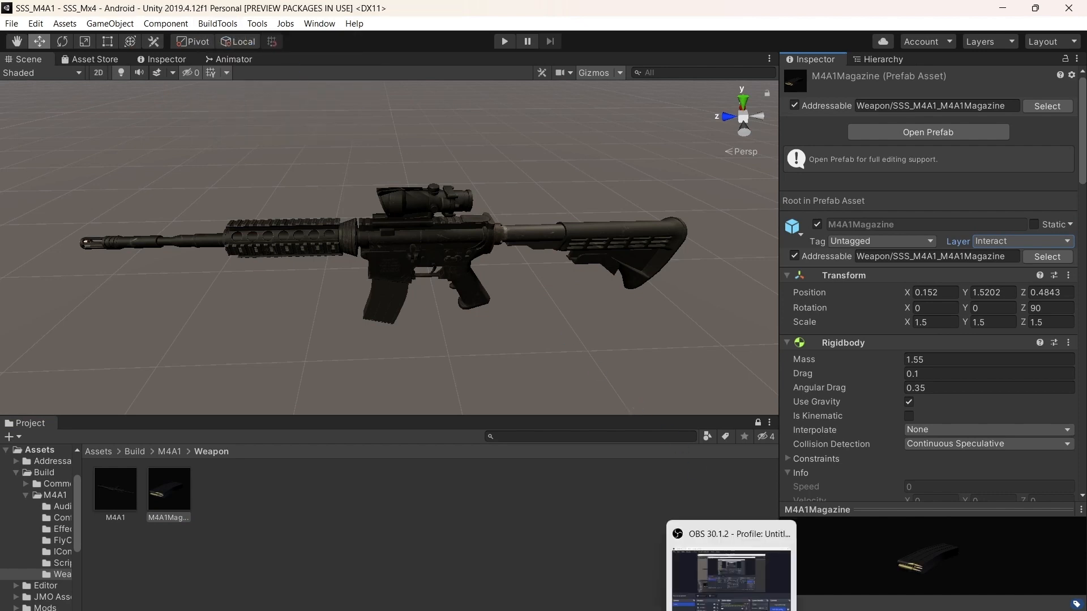